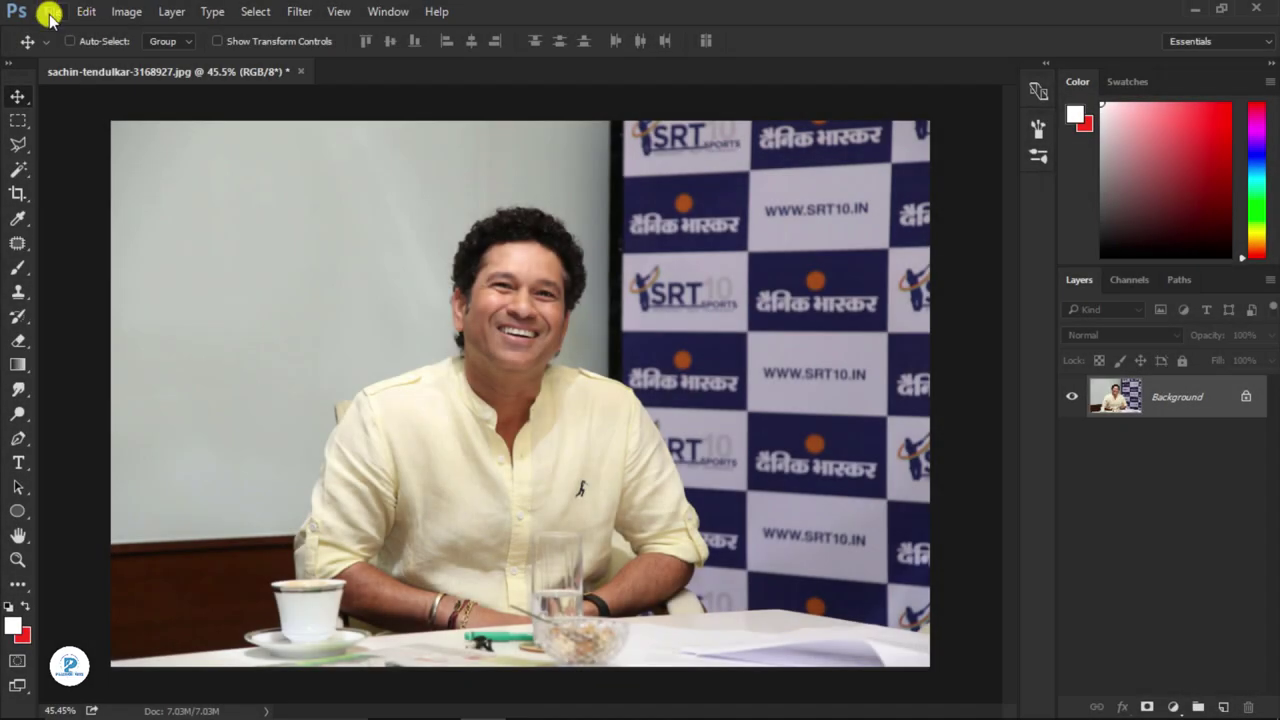
- Create a new U.S. Paper Letter-size document at 300 resolution
{"action": "left_click", "coordinate": [50, 14]}
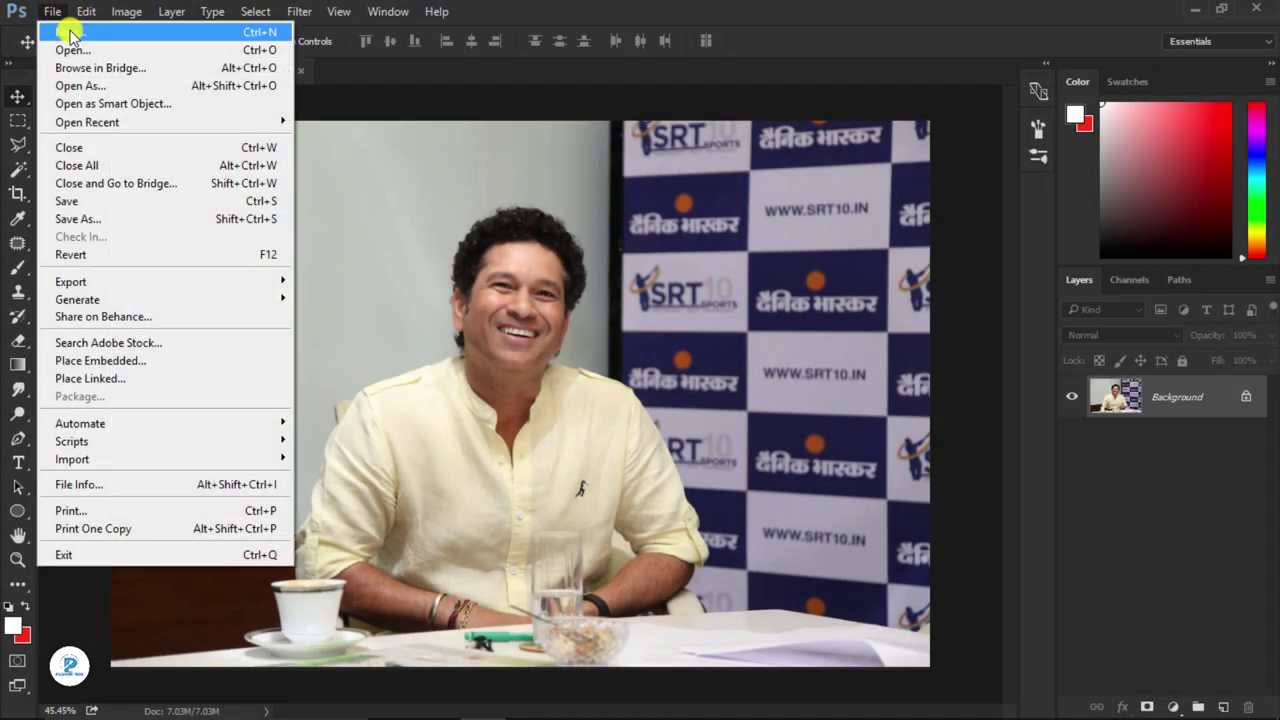
{"action": "left_click", "coordinate": [62, 28]}
{"action": "left_click", "coordinate": [679, 328]}
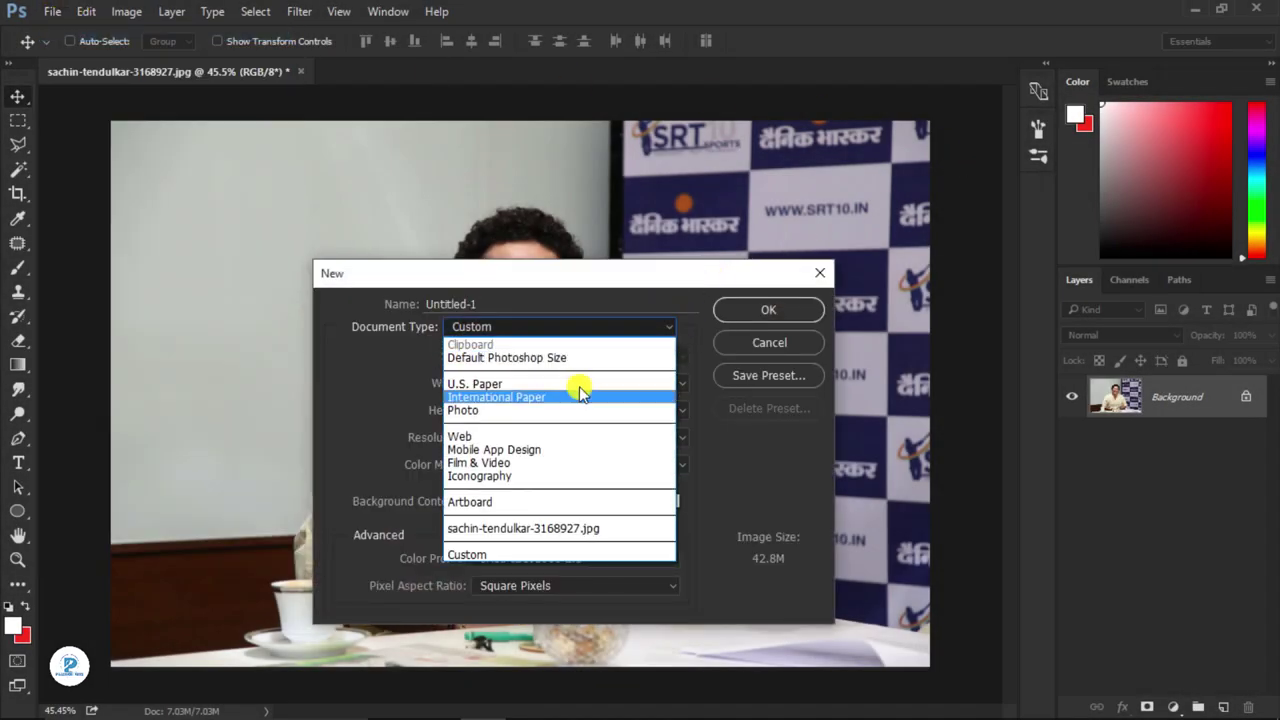
{"action": "left_click", "coordinate": [676, 368]}
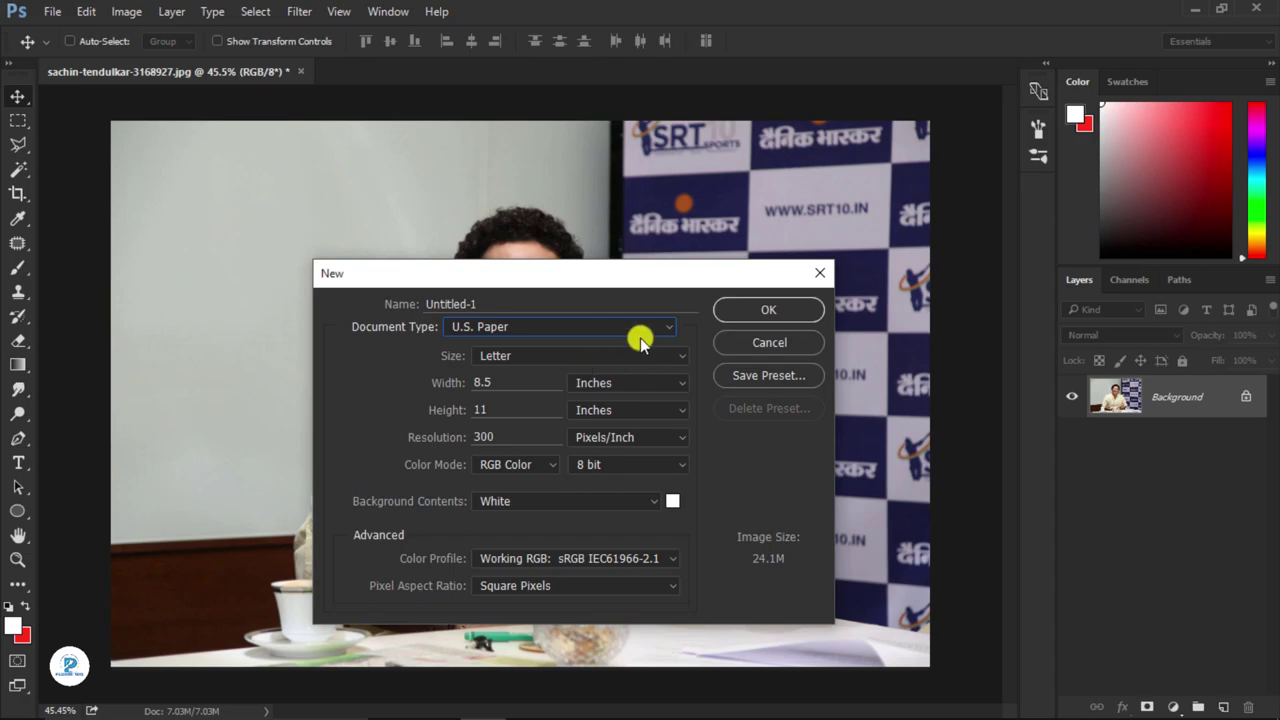
{"action": "left_click", "coordinate": [762, 313]}
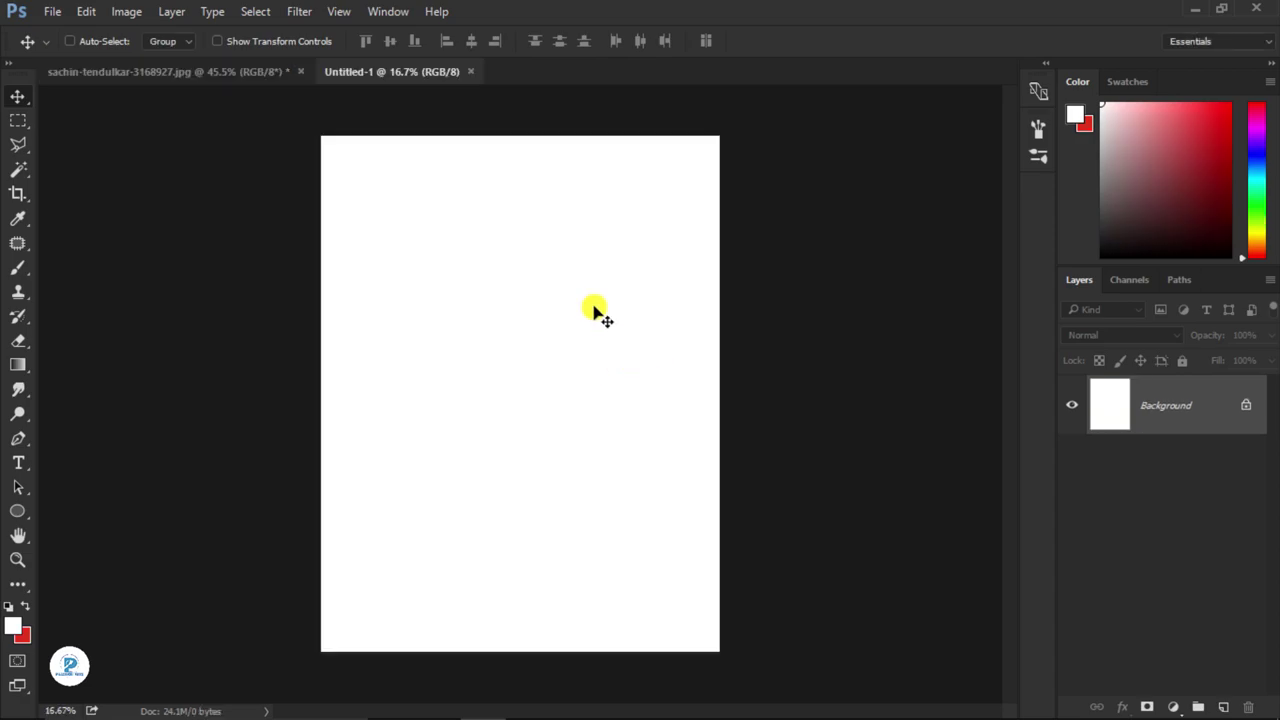
- Rotate the new canvas 90° clockwise to landscape and return to the cricketer photo
{"action": "left_click", "coordinate": [127, 12]}
{"action": "left_click", "coordinate": [391, 197]}
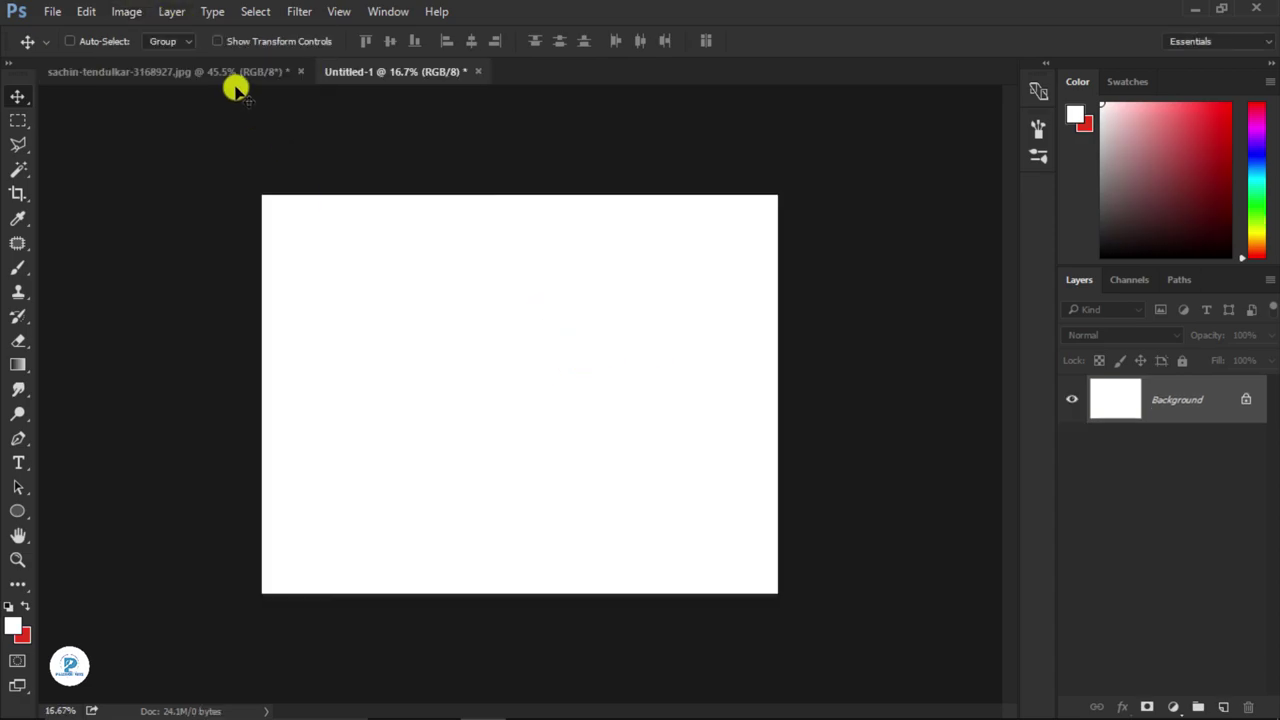
{"action": "left_click", "coordinate": [235, 80]}
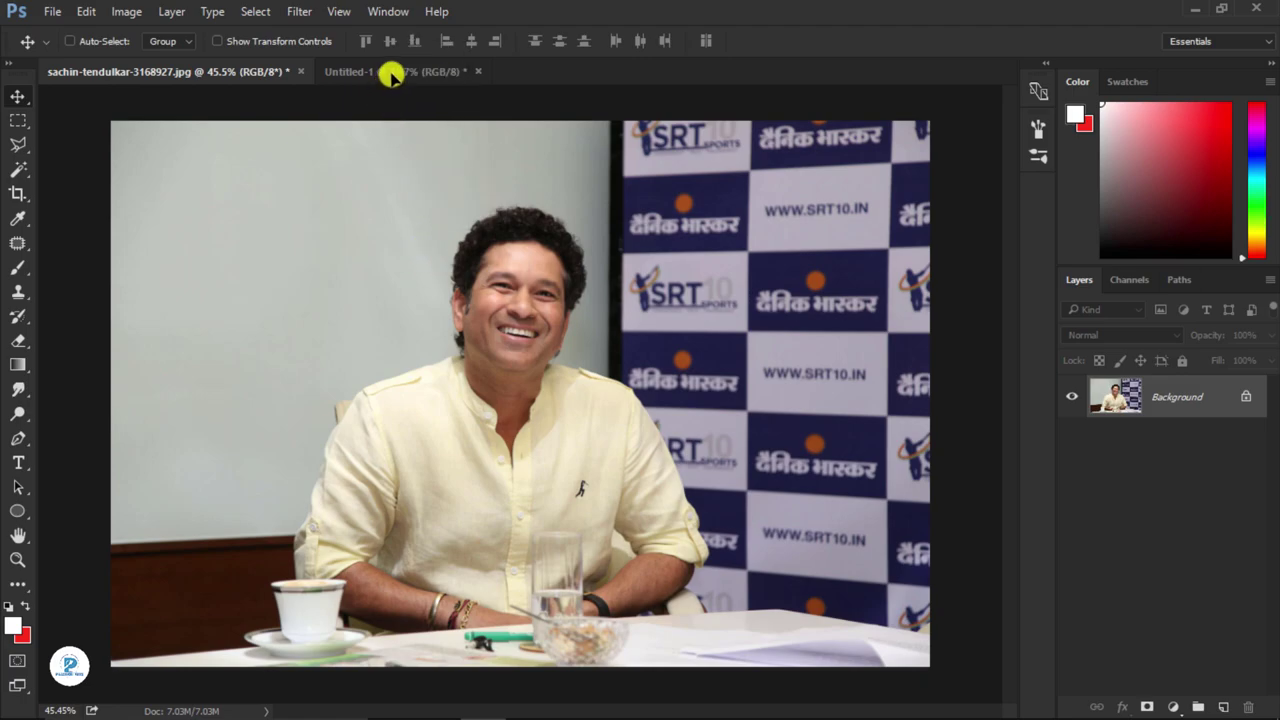
- Place the photo into Untitled-1 and enlarge it to about 275% with Free Transform
{"action": "mouse_move", "coordinate": [423, 263]}
{"action": "left_mouse_down"}
{"action": "mouse_move", "coordinate": [404, 296]}
{"action": "mouse_move", "coordinate": [434, 323]}
{"action": "mouse_move", "coordinate": [398, 280]}
{"action": "left_mouse_up"}
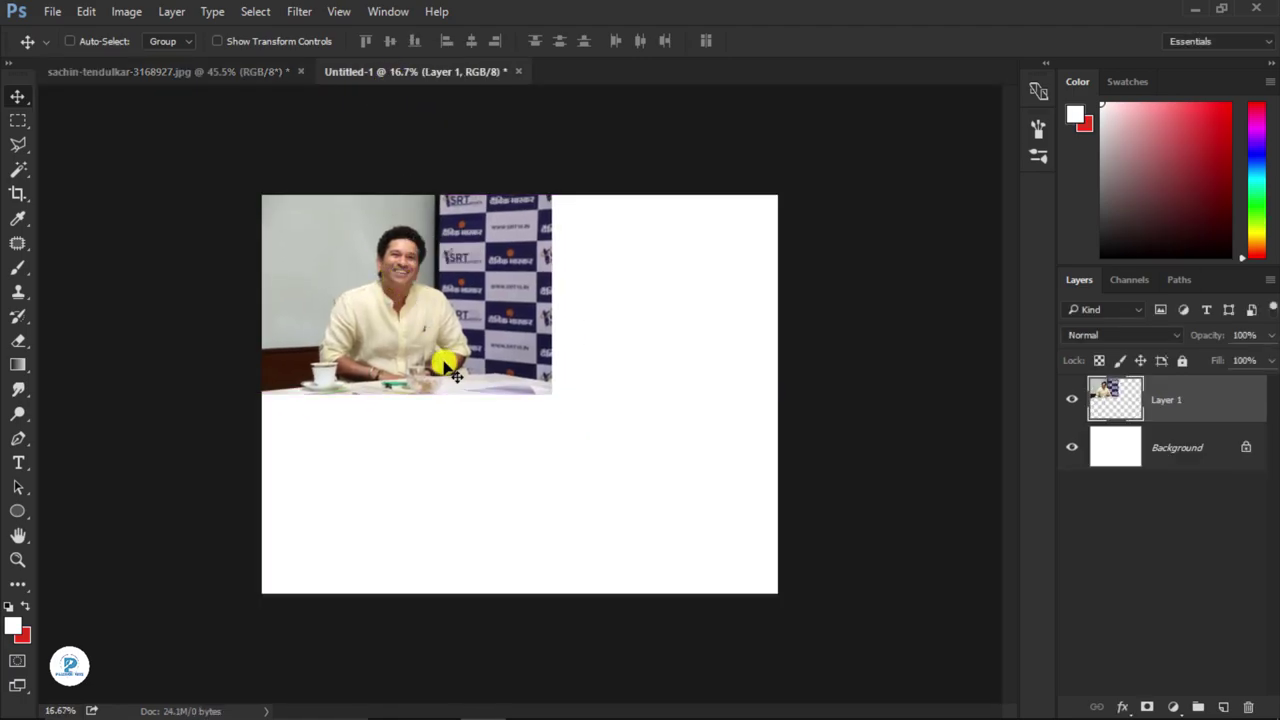
{"action": "key", "text": "ctrl+t"}
{"action": "left_click_drag", "start_coordinate": [547, 390], "coordinate": [775, 605]}
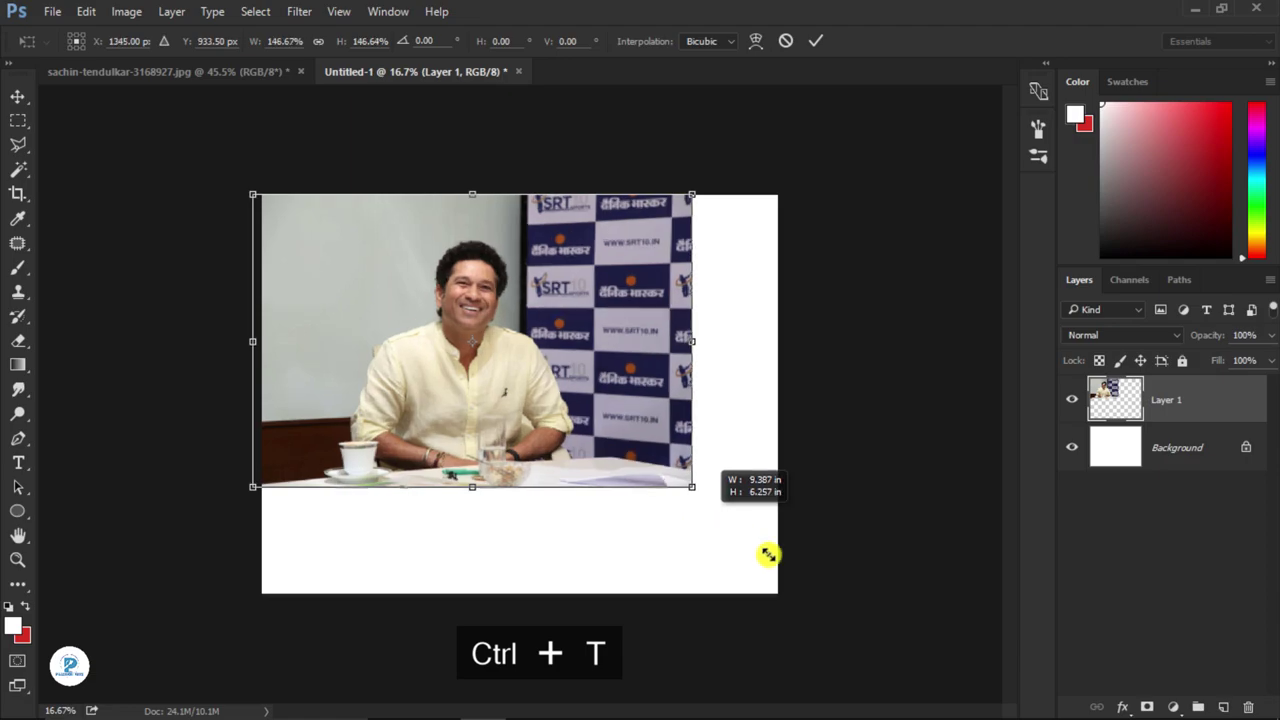
{"action": "left_click_drag", "start_coordinate": [729, 486], "coordinate": [589, 422]}
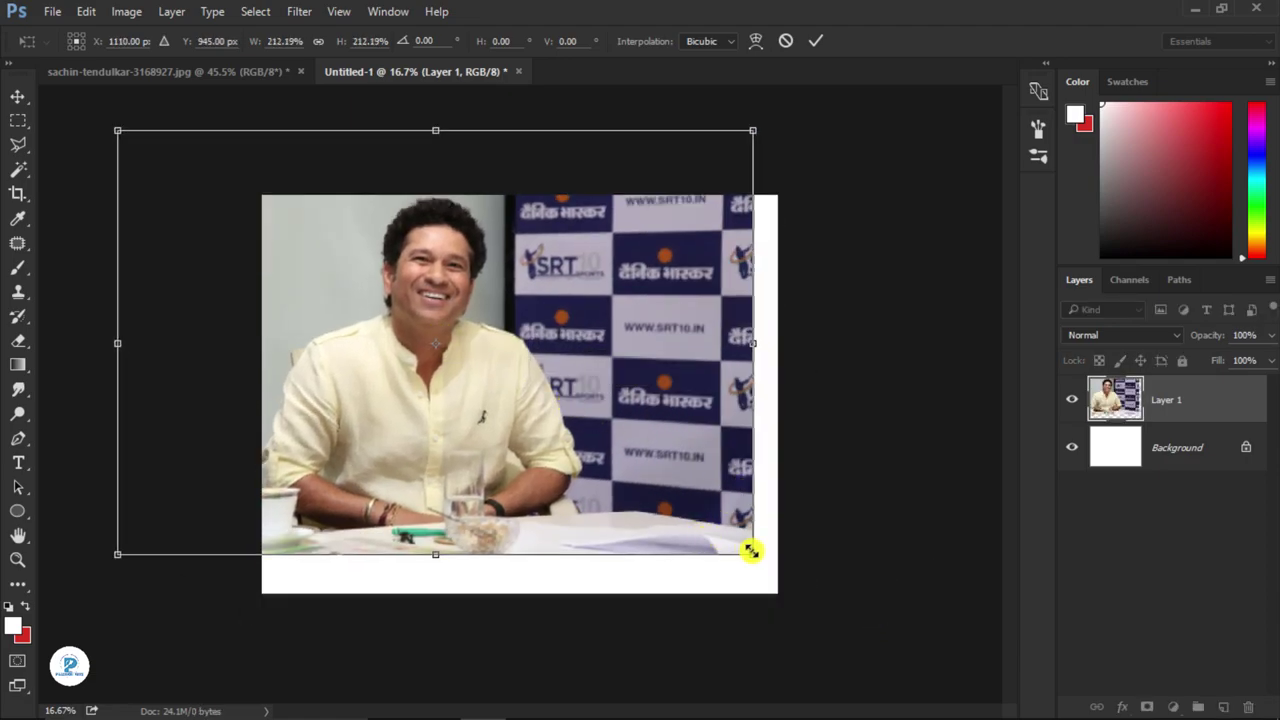
{"action": "left_click_drag", "start_coordinate": [751, 551], "coordinate": [914, 691]}
{"action": "left_click_drag", "start_coordinate": [700, 451], "coordinate": [677, 511]}
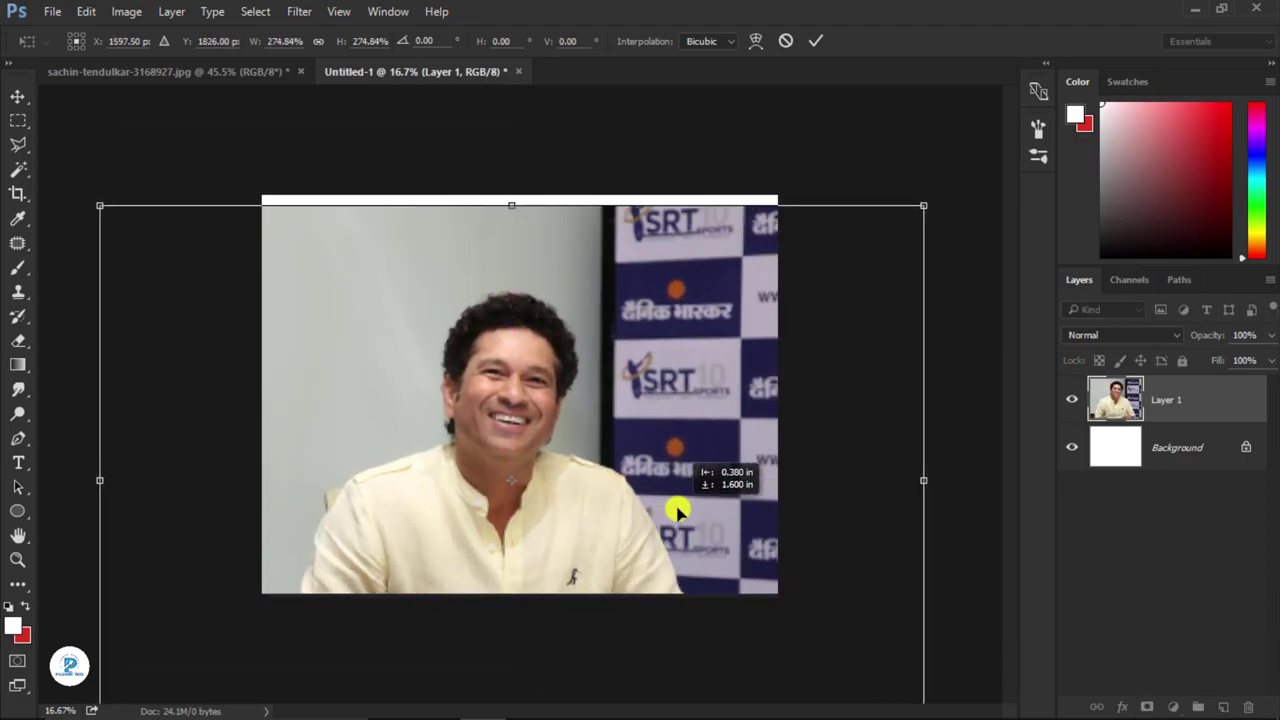
- Scale the photo up to about 337%, position it to fill the canvas, and commit
{"action": "left_click_drag", "start_coordinate": [921, 200], "coordinate": [966, 134]}
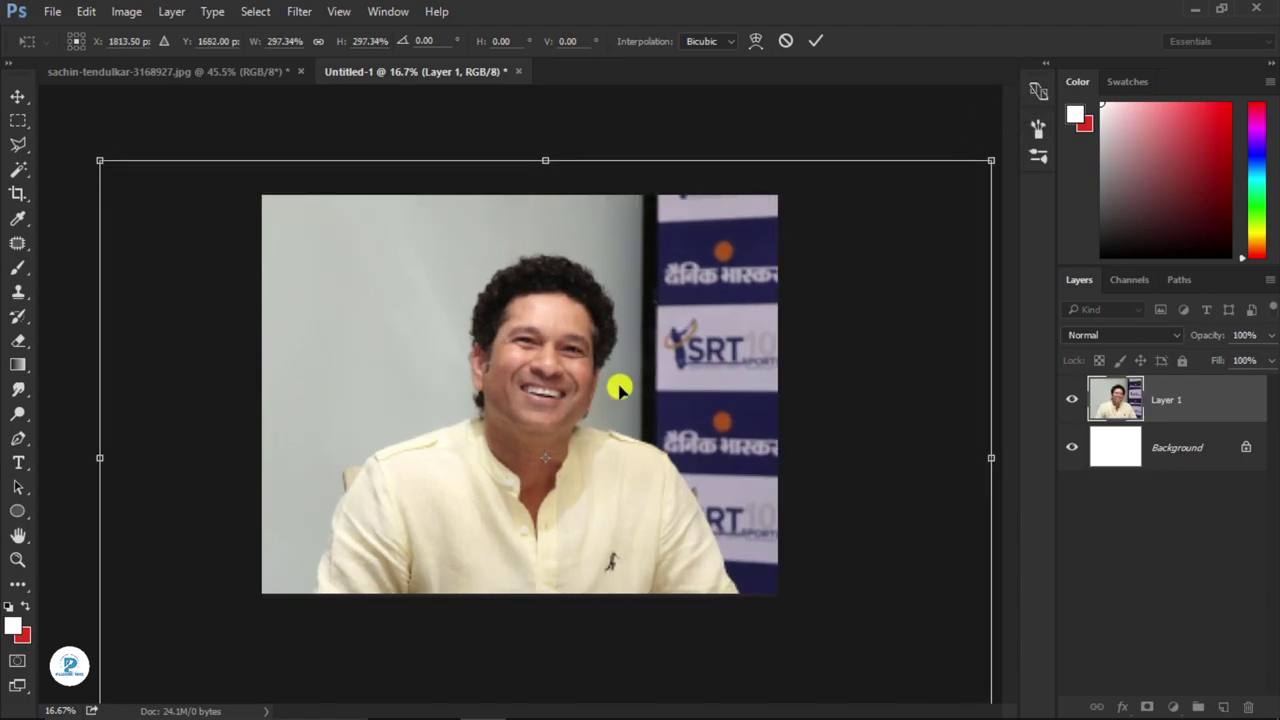
{"action": "left_click_drag", "start_coordinate": [617, 383], "coordinate": [591, 429]}
{"action": "left_click_drag", "start_coordinate": [960, 177], "coordinate": [1020, 126]}
{"action": "mouse_move", "coordinate": [608, 334]}
{"action": "left_mouse_down"}
{"action": "mouse_move", "coordinate": [596, 365]}
{"action": "mouse_move", "coordinate": [597, 346]}
{"action": "left_mouse_up"}
{"action": "key", "text": "ctrl+0"}
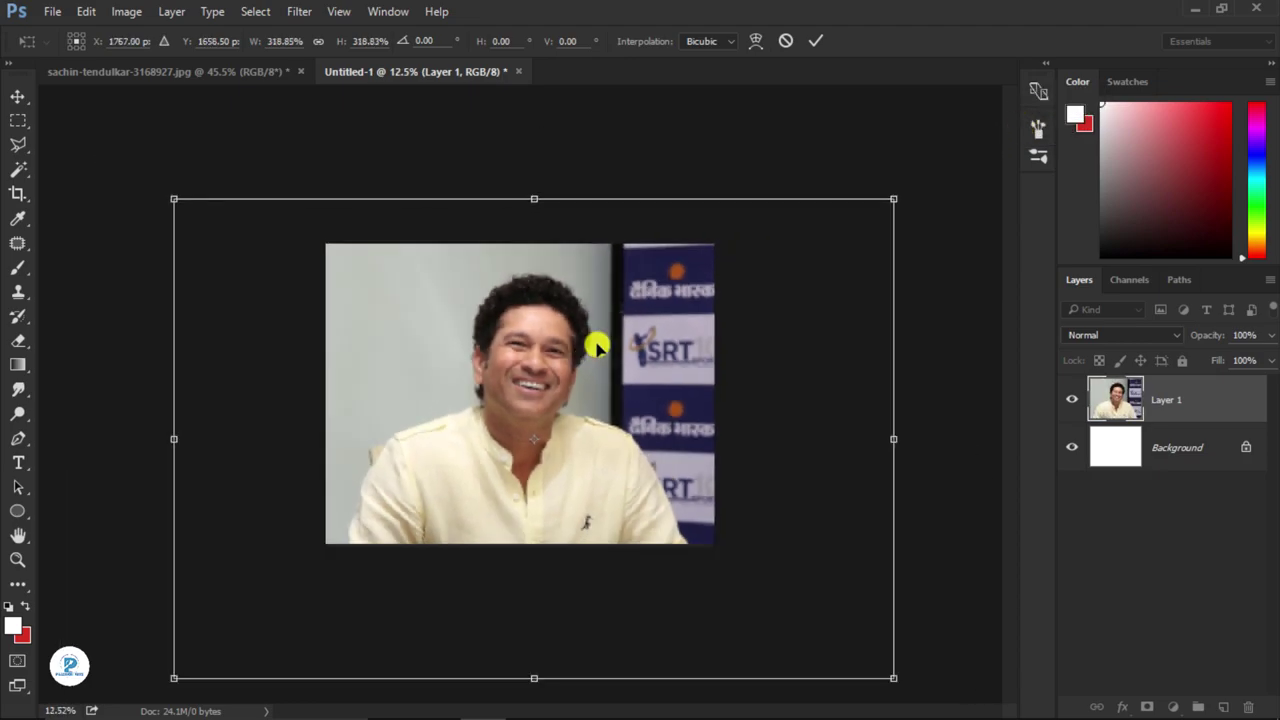
{"action": "left_click_drag", "start_coordinate": [865, 212], "coordinate": [880, 205]}
{"action": "left_click_drag", "start_coordinate": [671, 346], "coordinate": [670, 353]}
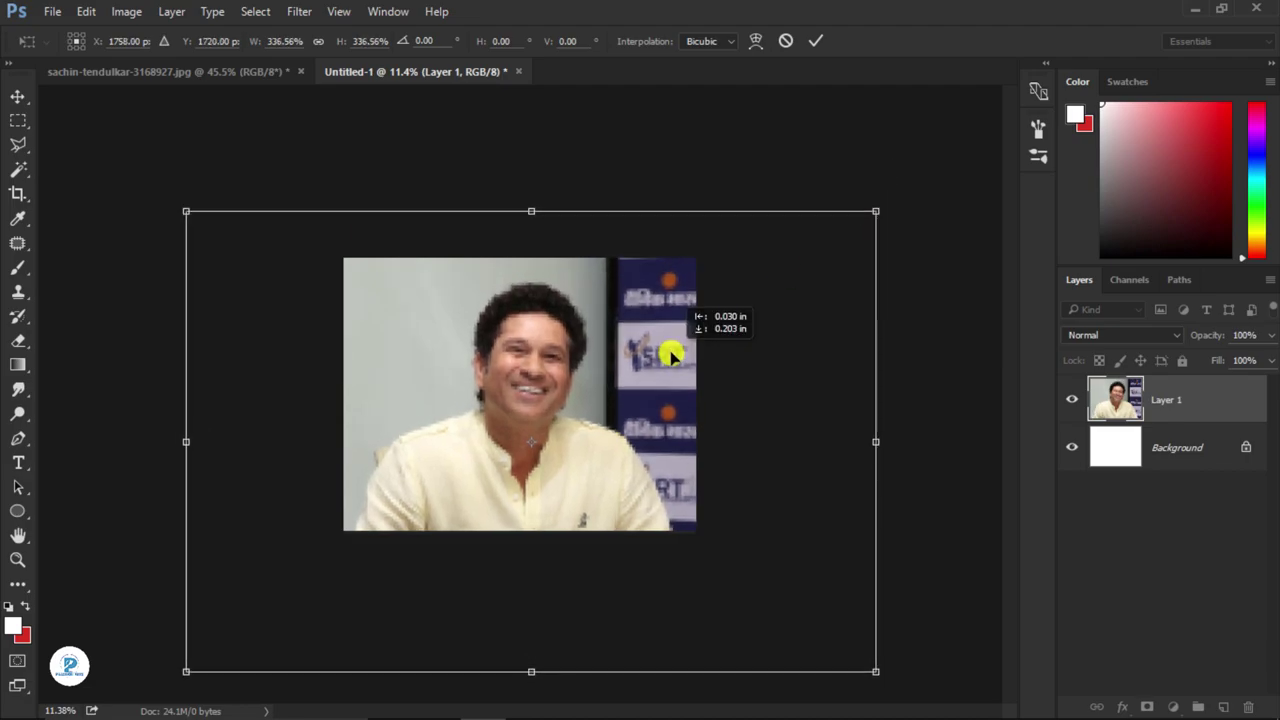
{"action": "key", "text": "Return"}
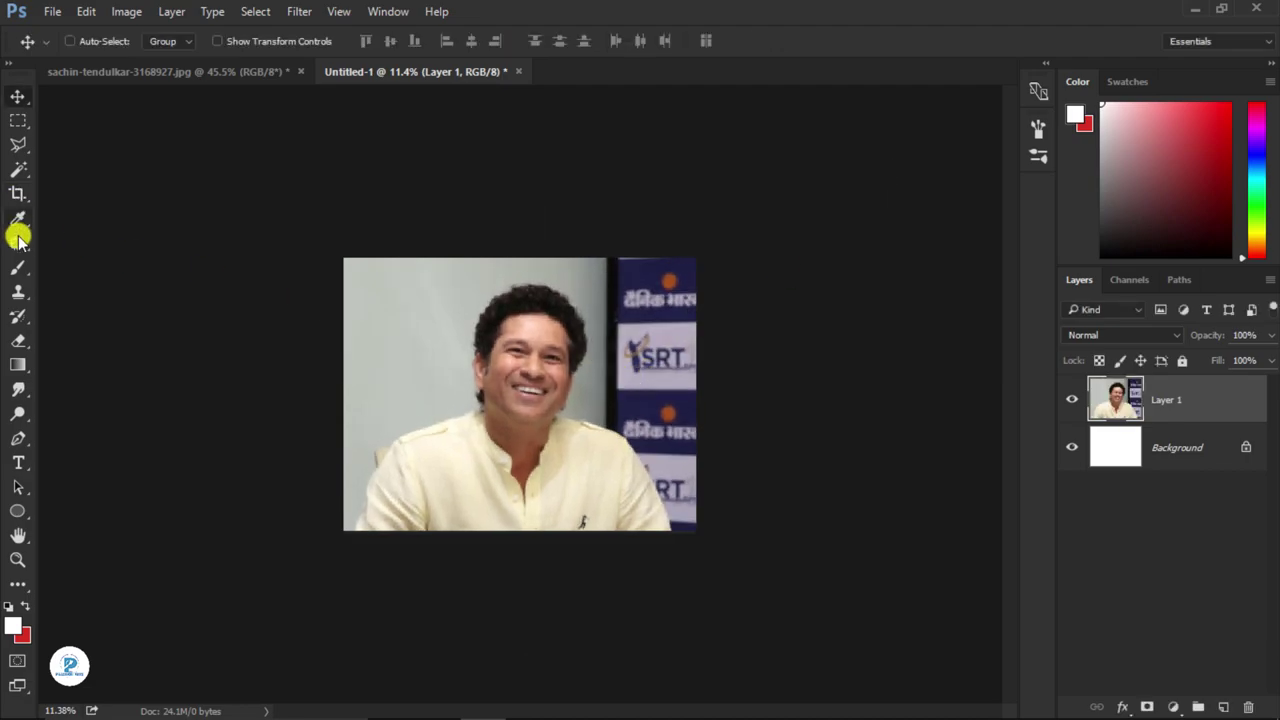
- Crop the photo to the canvas edges and duplicate Layer 1
{"action": "left_click", "coordinate": [17, 194]}
{"action": "left_click", "coordinate": [437, 316]}
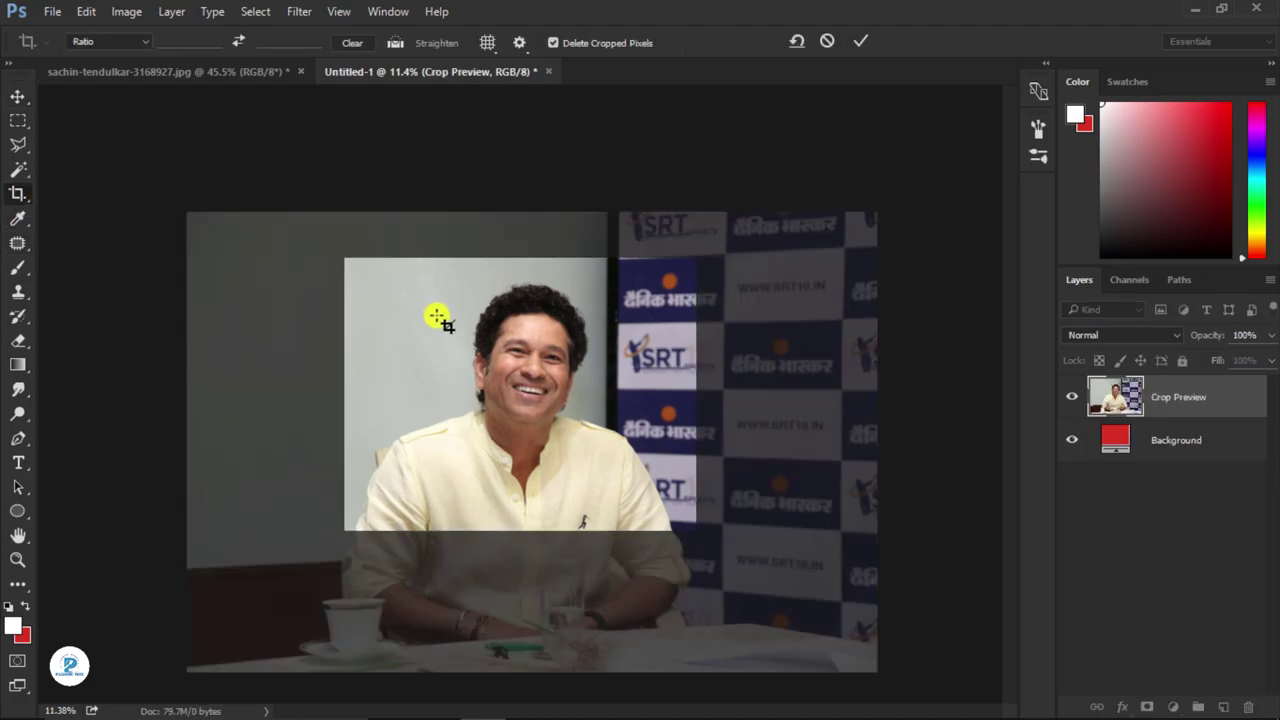
{"action": "key", "text": "Return"}
{"action": "left_click", "coordinate": [17, 96]}
{"action": "mouse_move", "coordinate": [1197, 398]}
{"action": "left_mouse_down"}
{"action": "mouse_move", "coordinate": [1236, 634]}
{"action": "mouse_move", "coordinate": [1223, 706]}
{"action": "left_mouse_up"}
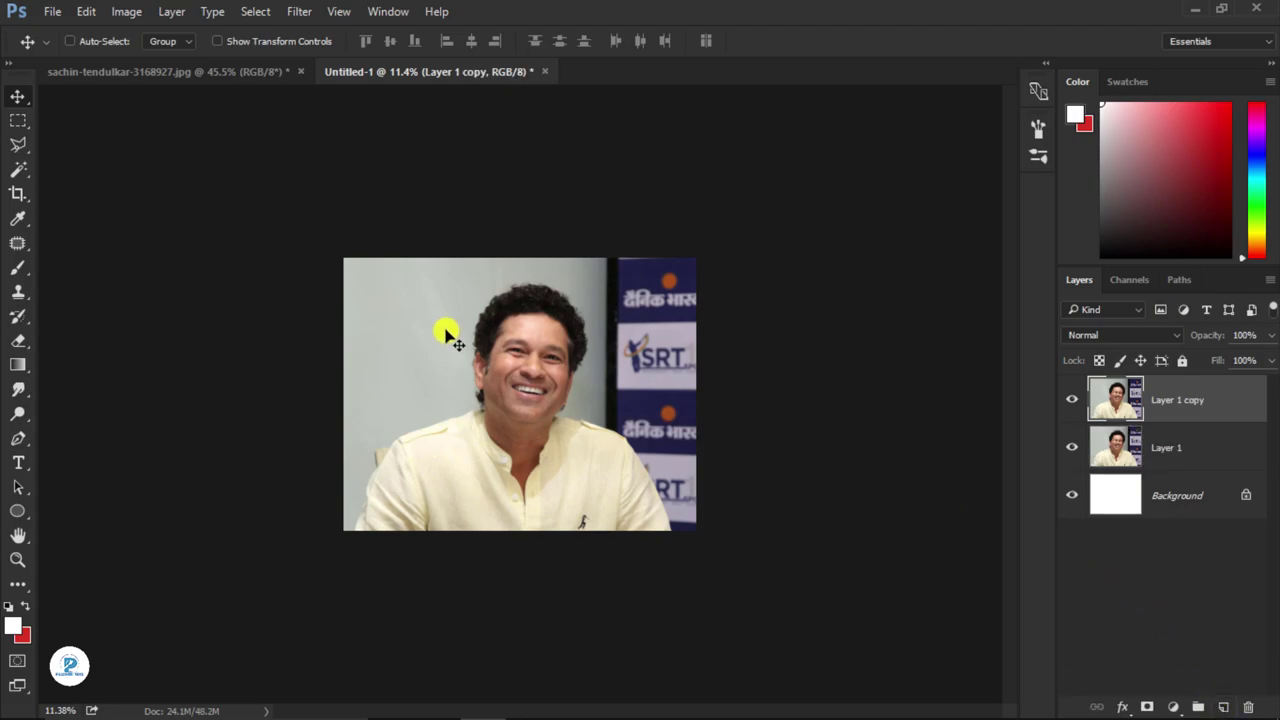
- Trace a Pen path along the cricketer's shoulder toward the neck
{"action": "scroll", "coordinate": [448, 360], "scroll_direction": "up", "scroll_amount": 5}
{"action": "scroll", "coordinate": [449, 385], "scroll_direction": "up", "scroll_amount": 3}
{"action": "scroll", "coordinate": [500, 355], "scroll_direction": "up", "scroll_amount": 3}
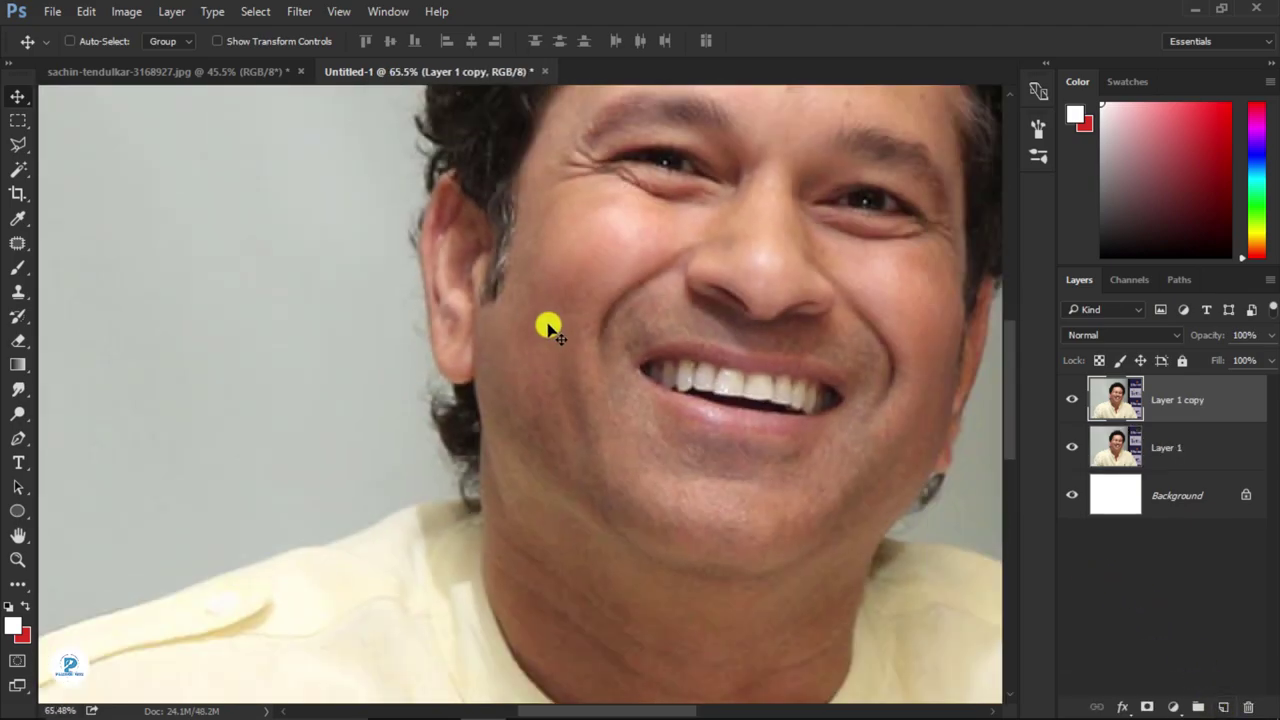
{"action": "scroll", "coordinate": [550, 328], "scroll_direction": "down", "scroll_amount": 5}
{"action": "scroll", "coordinate": [523, 349], "scroll_direction": "down", "scroll_amount": 1}
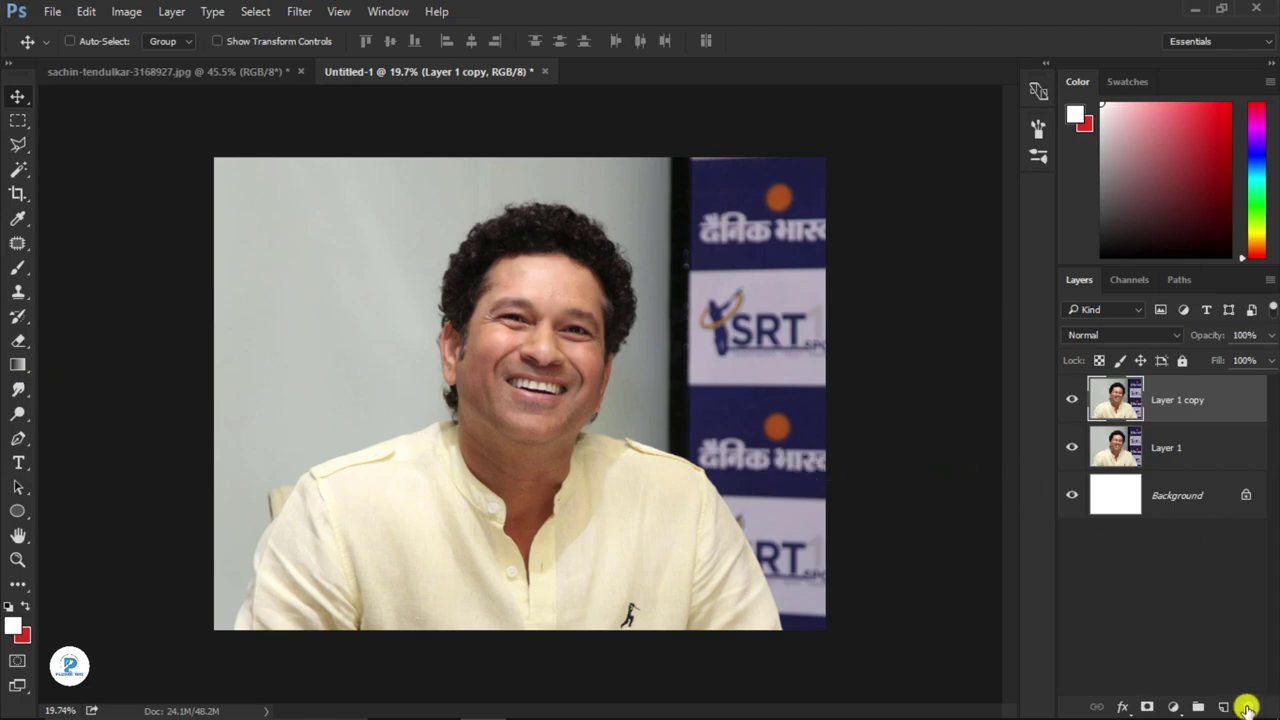
{"action": "left_click", "coordinate": [18, 437]}
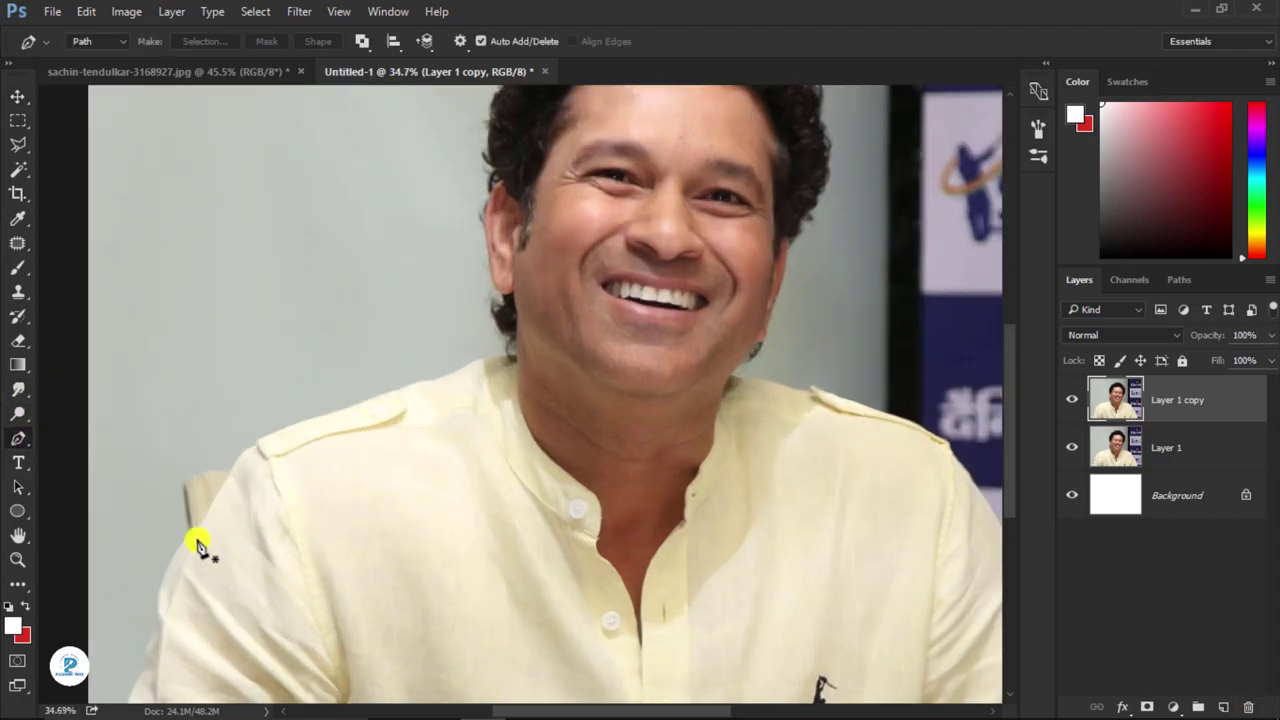
{"action": "scroll", "coordinate": [200, 543], "scroll_direction": "up", "scroll_amount": 4}
{"action": "scroll", "coordinate": [286, 306], "scroll_direction": "up", "scroll_amount": 1}
{"action": "scroll", "coordinate": [262, 625], "scroll_direction": "up", "scroll_amount": 3}
{"action": "left_click", "coordinate": [201, 630]}
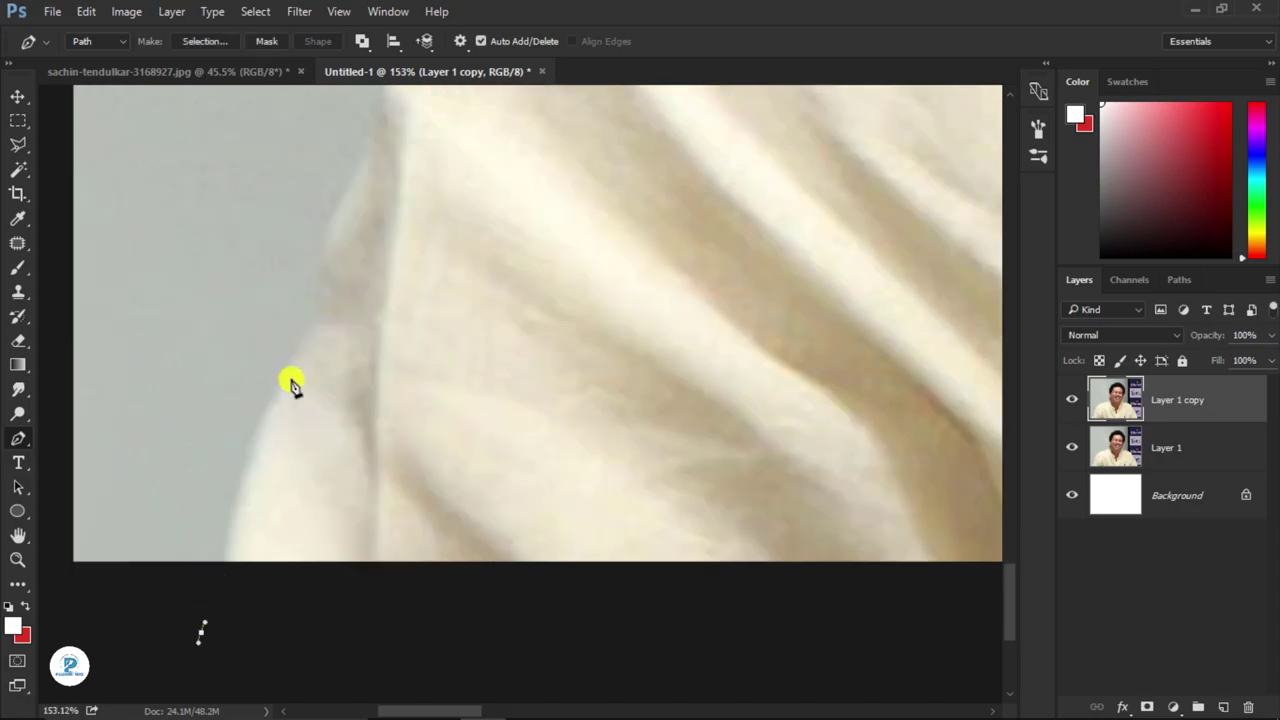
{"action": "mouse_move", "coordinate": [301, 318]}
{"action": "left_mouse_down"}
{"action": "mouse_move", "coordinate": [319, 288]}
{"action": "mouse_move", "coordinate": [471, 371]}
{"action": "mouse_move", "coordinate": [523, 363]}
{"action": "mouse_move", "coordinate": [400, 420]}
{"action": "left_mouse_up"}
{"action": "left_click", "coordinate": [571, 514]}
{"action": "left_click_drag", "start_coordinate": [571, 517], "coordinate": [600, 540]}
{"action": "left_click", "coordinate": [794, 503]}
- Continue the path around the ear, along the hair outline, down the neck and past the image edge
{"action": "scroll", "coordinate": [706, 457], "scroll_direction": "up", "scroll_amount": 5}
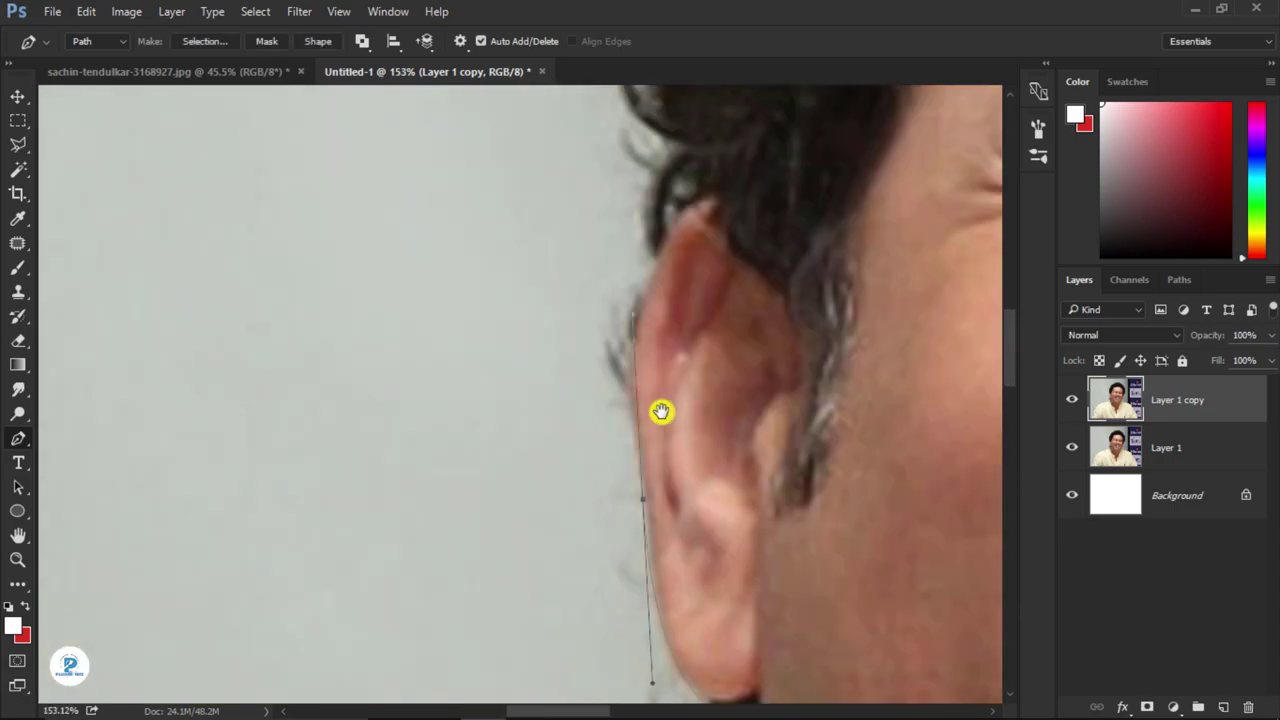
{"action": "left_click", "coordinate": [646, 451]}
{"action": "scroll", "coordinate": [646, 451], "scroll_direction": "up", "scroll_amount": 3}
{"action": "left_click_drag", "start_coordinate": [578, 327], "coordinate": [653, 330]}
{"action": "scroll", "coordinate": [466, 531], "scroll_direction": "up", "scroll_amount": 3}
{"action": "left_click", "coordinate": [491, 514]}
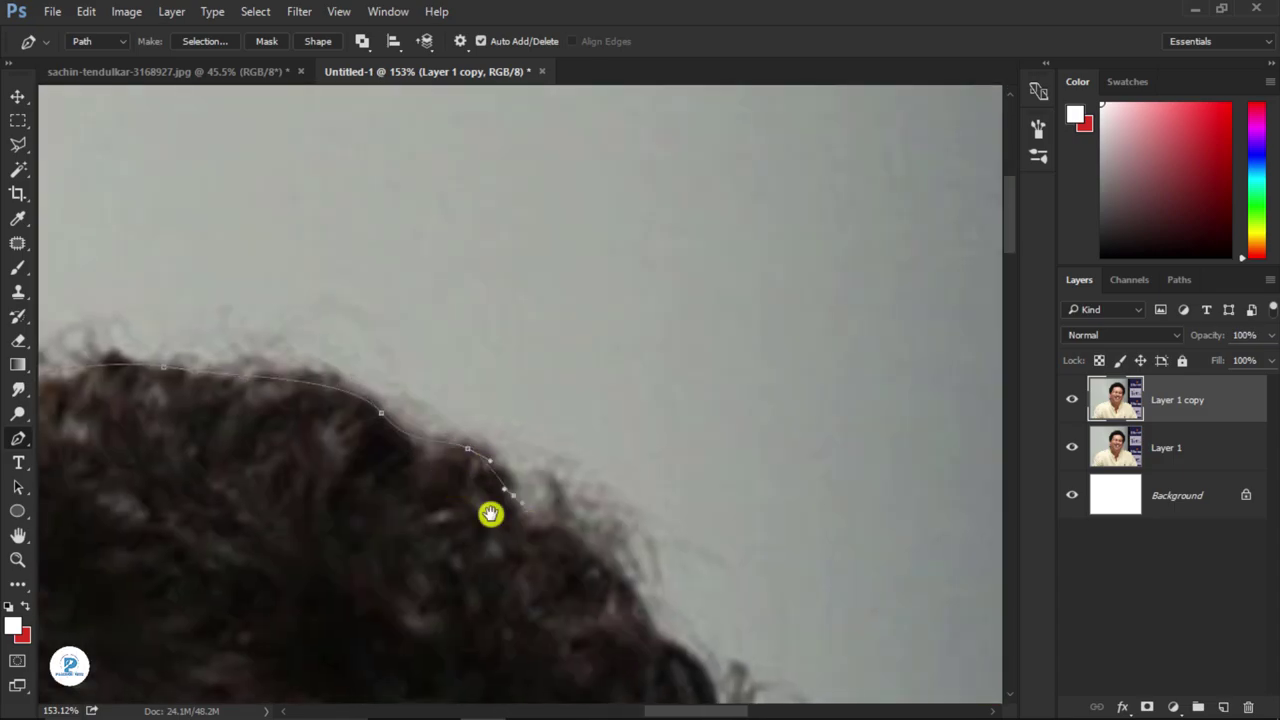
{"action": "scroll", "coordinate": [491, 514], "scroll_direction": "right", "scroll_amount": 5}
{"action": "left_click", "coordinate": [443, 291]}
{"action": "left_click", "coordinate": [420, 357]}
{"action": "scroll", "coordinate": [503, 406], "scroll_direction": "down", "scroll_amount": 5}
{"action": "scroll", "coordinate": [480, 429], "scroll_direction": "down", "scroll_amount": 5}
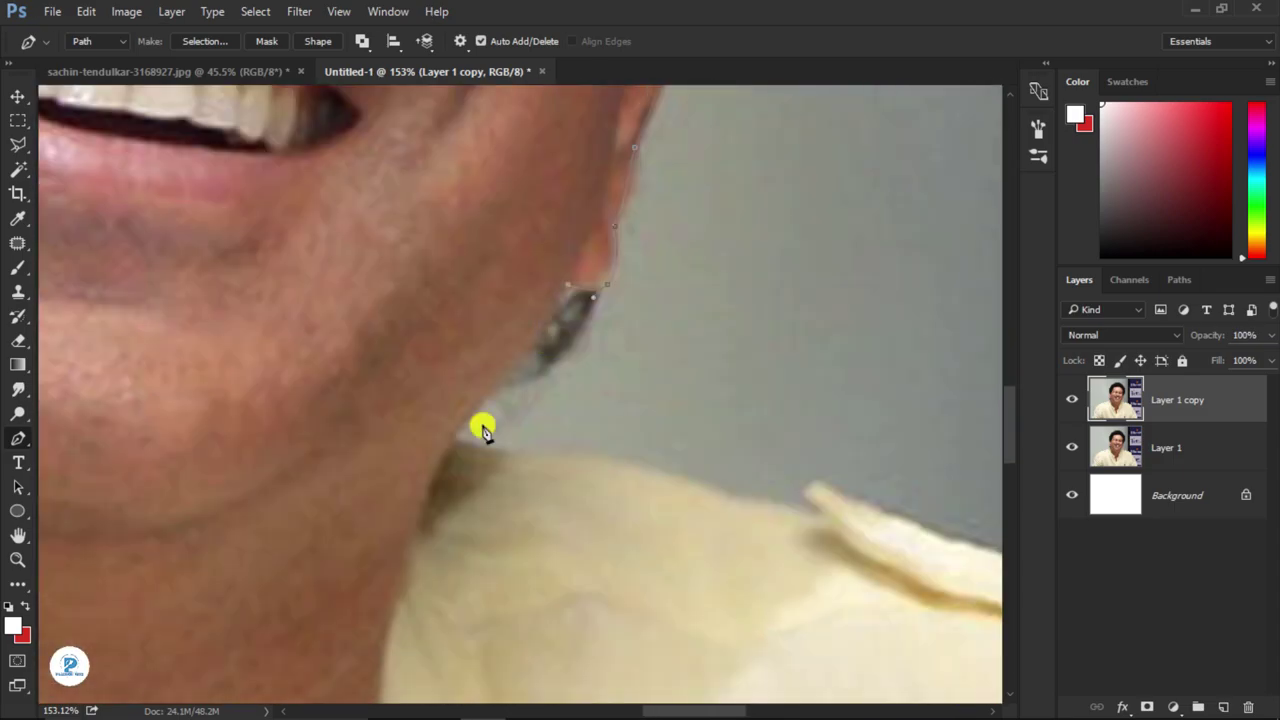
{"action": "scroll", "coordinate": [480, 429], "scroll_direction": "down", "scroll_amount": 5}
{"action": "left_click", "coordinate": [594, 394]}
{"action": "scroll", "coordinate": [594, 394], "scroll_direction": "down", "scroll_amount": 3}
{"action": "scroll", "coordinate": [614, 309], "scroll_direction": "down", "scroll_amount": 5}
{"action": "scroll", "coordinate": [669, 526], "scroll_direction": "down", "scroll_amount": 5}
{"action": "left_click", "coordinate": [689, 480]}
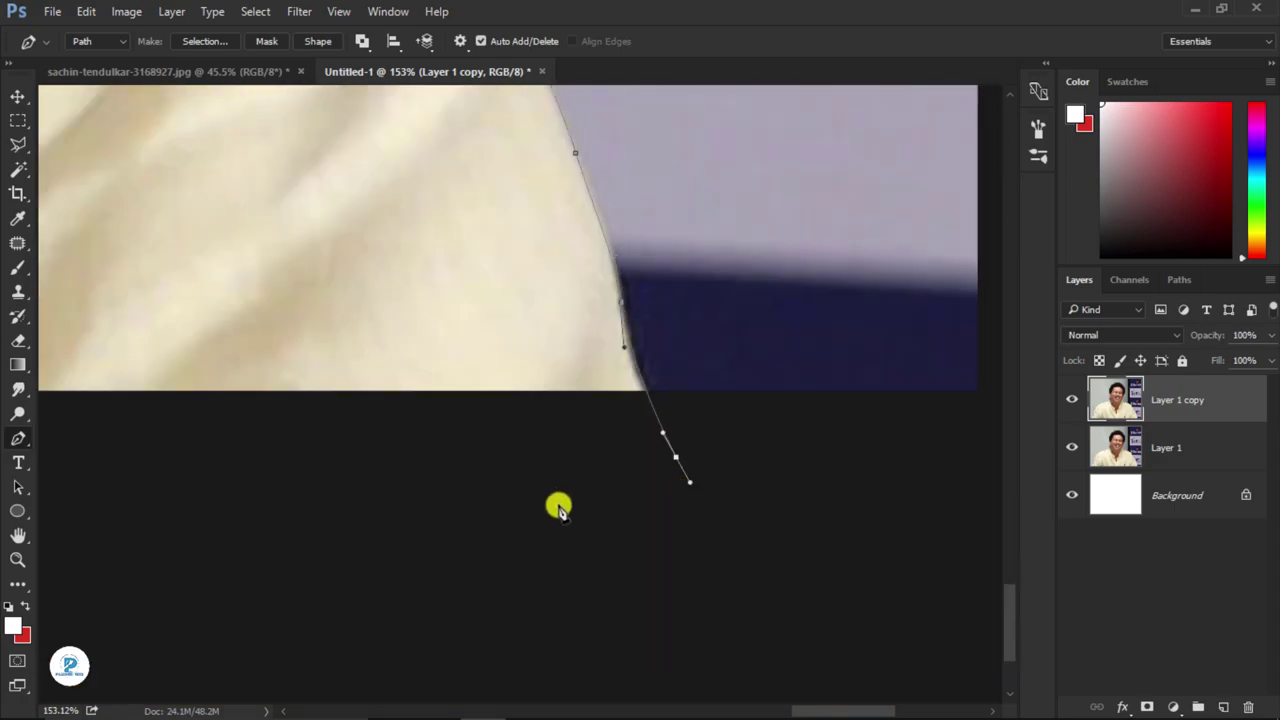
{"action": "scroll", "coordinate": [557, 506], "scroll_direction": "down", "scroll_amount": 5}
- Convert the traced path into a selection
{"action": "key", "text": "ctrl+Return"}
{"action": "scroll", "coordinate": [634, 449], "scroll_direction": "down", "scroll_amount": 5}
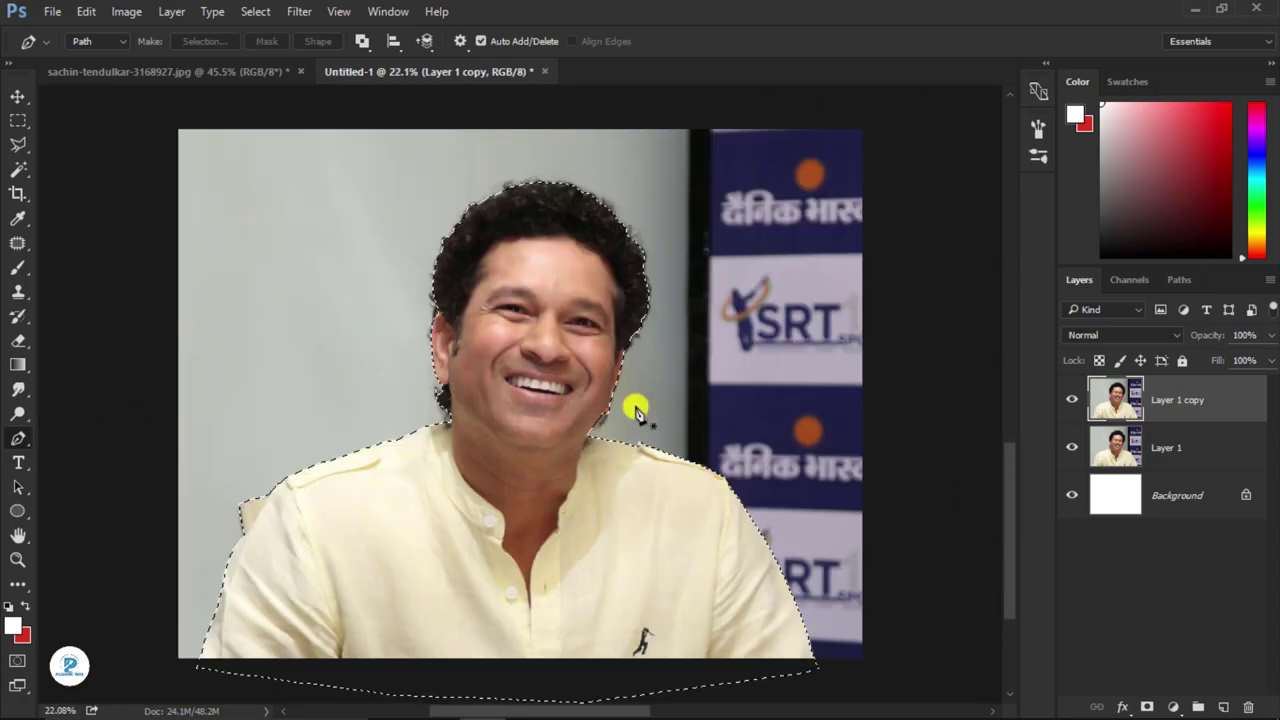
{"action": "scroll", "coordinate": [634, 409], "scroll_direction": "down", "scroll_amount": 2}
- Add a layer mask to Layer 1 copy from the selection and hide Layer 1
{"action": "left_click", "coordinate": [1146, 708]}
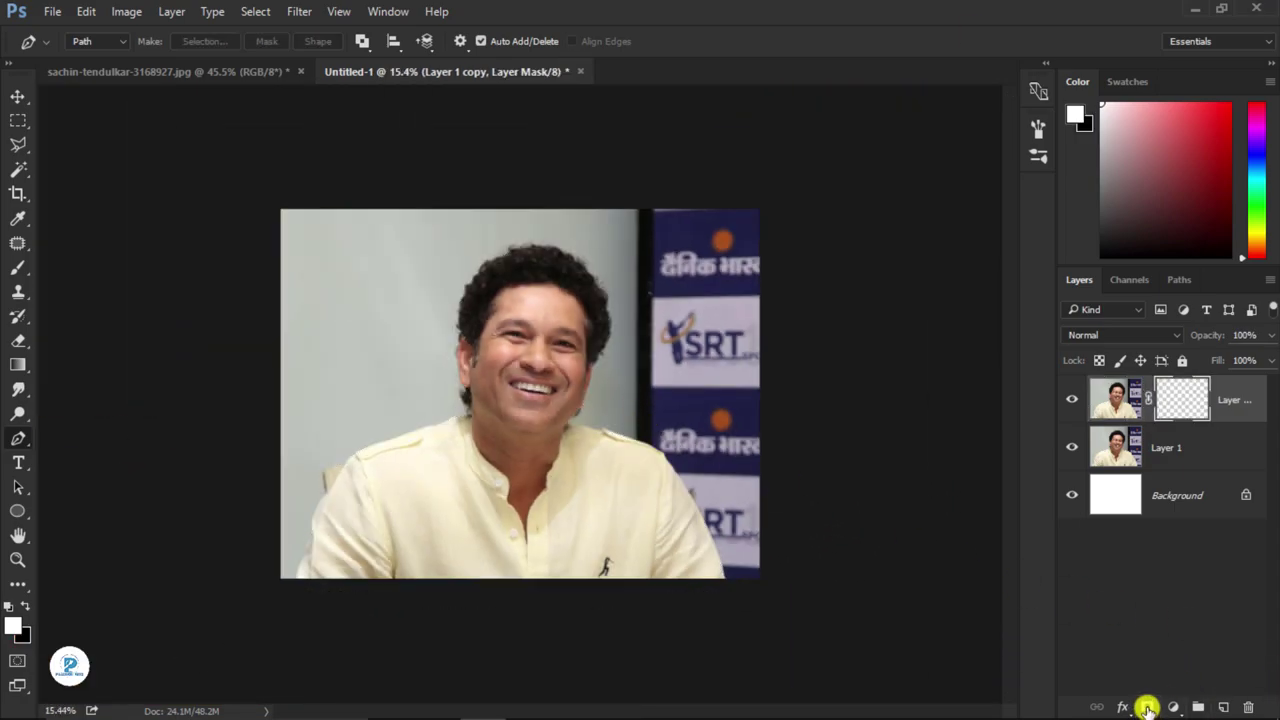
{"action": "left_click", "coordinate": [1072, 448]}
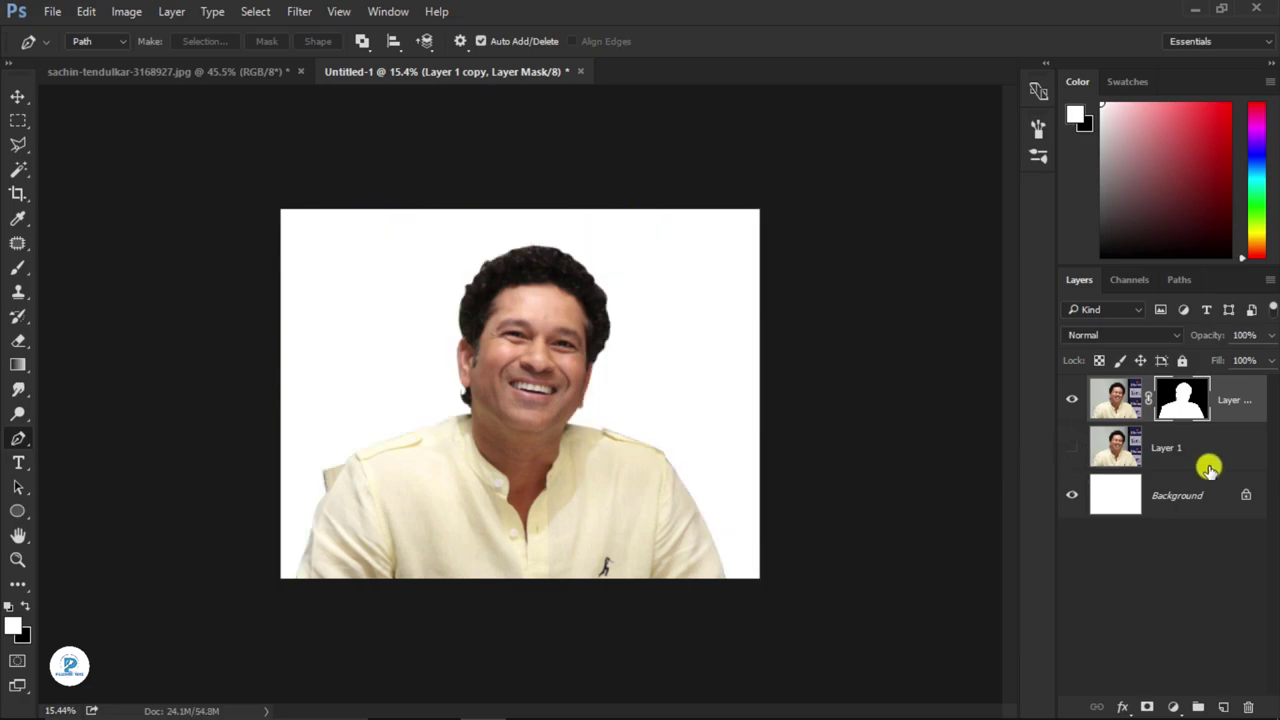
{"action": "left_click", "coordinate": [1210, 468]}
- Refine the layer mask edge with Smooth 2 and Feather 2 px
{"action": "right_click", "coordinate": [1183, 400]}
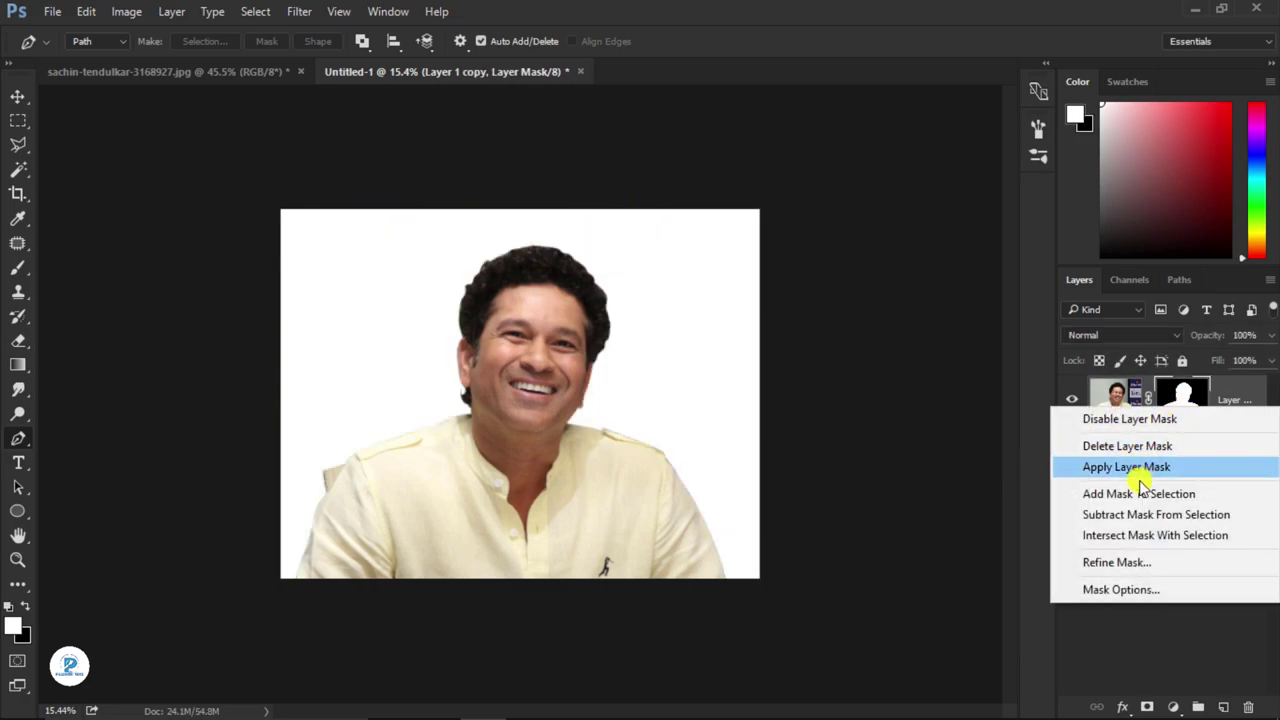
{"action": "left_click", "coordinate": [1135, 562]}
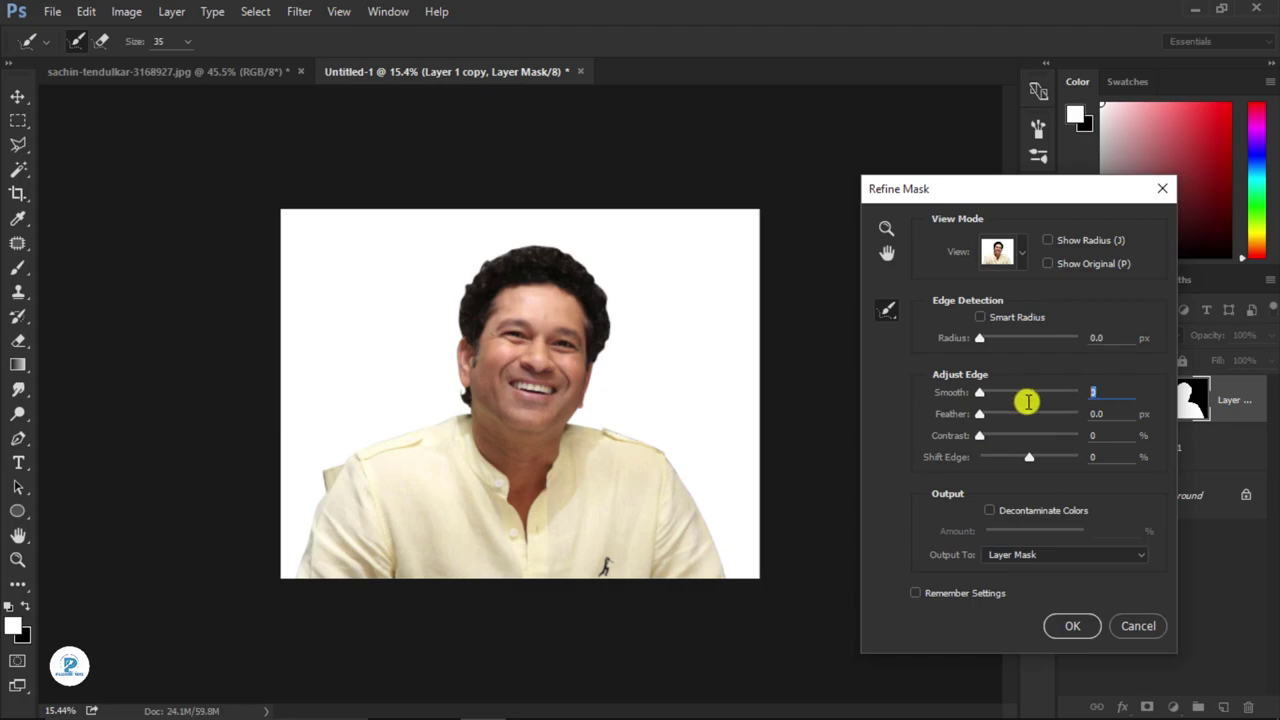
{"action": "left_click", "coordinate": [1072, 626]}
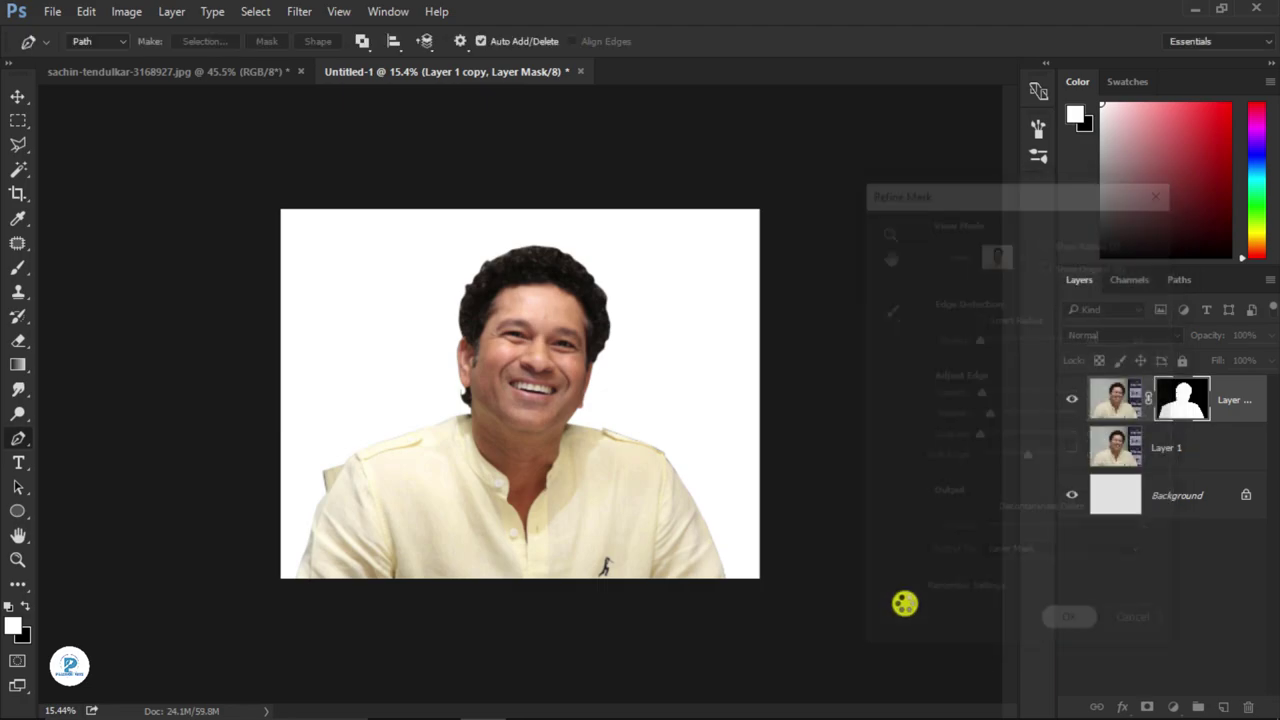
- Apply the layer mask permanently to Layer 1 copy
{"action": "left_click", "coordinate": [18, 92]}
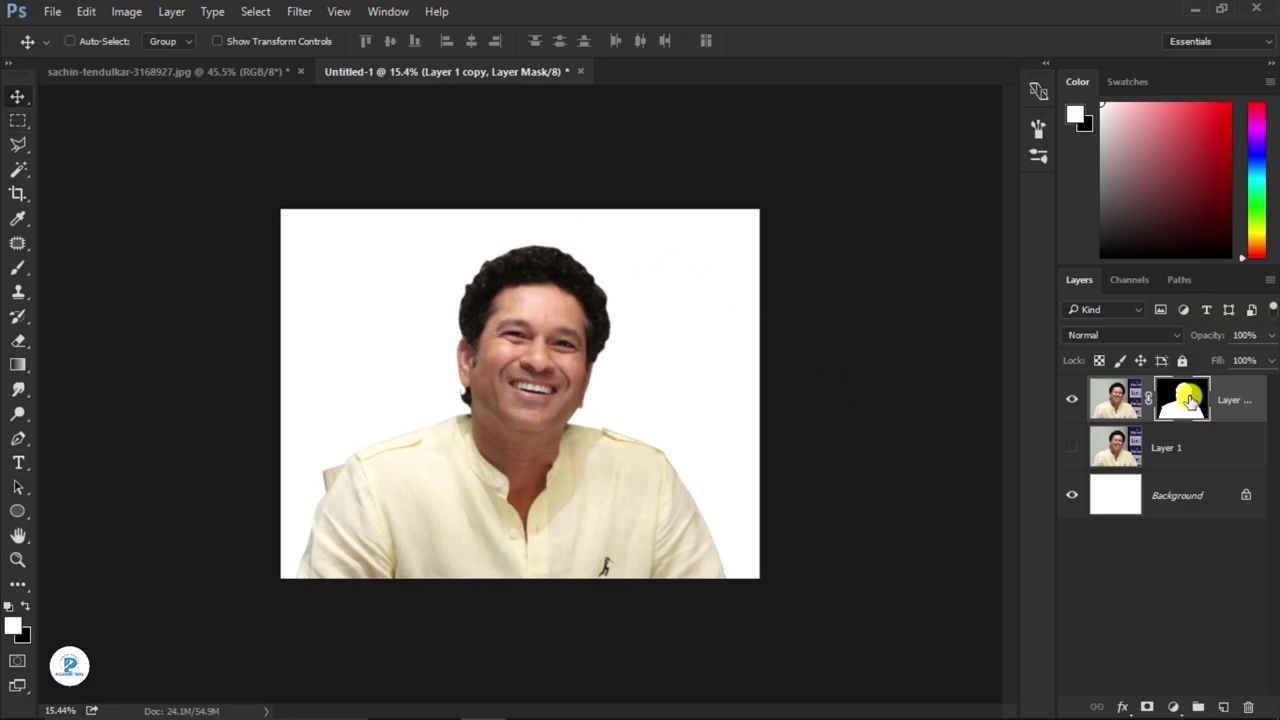
{"action": "right_click", "coordinate": [1190, 399]}
{"action": "left_click", "coordinate": [1135, 458]}
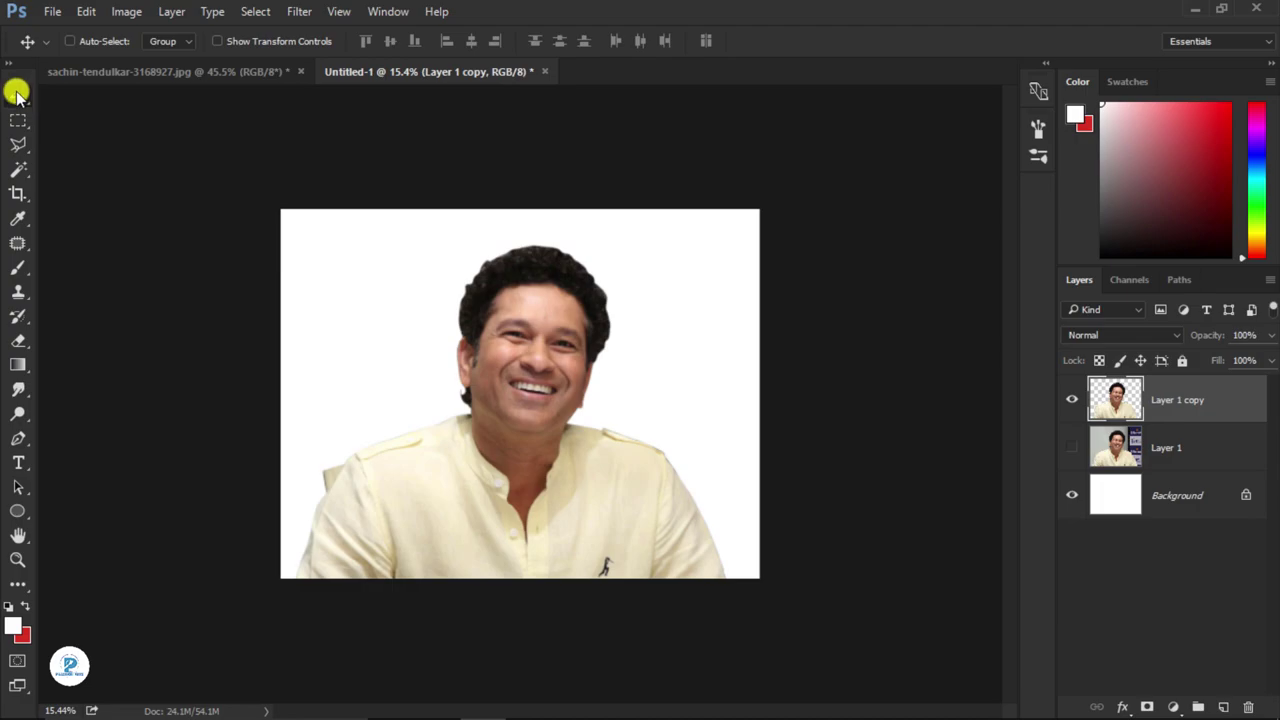
- Fill the Background layer with 50% Gray
{"action": "left_click", "coordinate": [12, 122]}
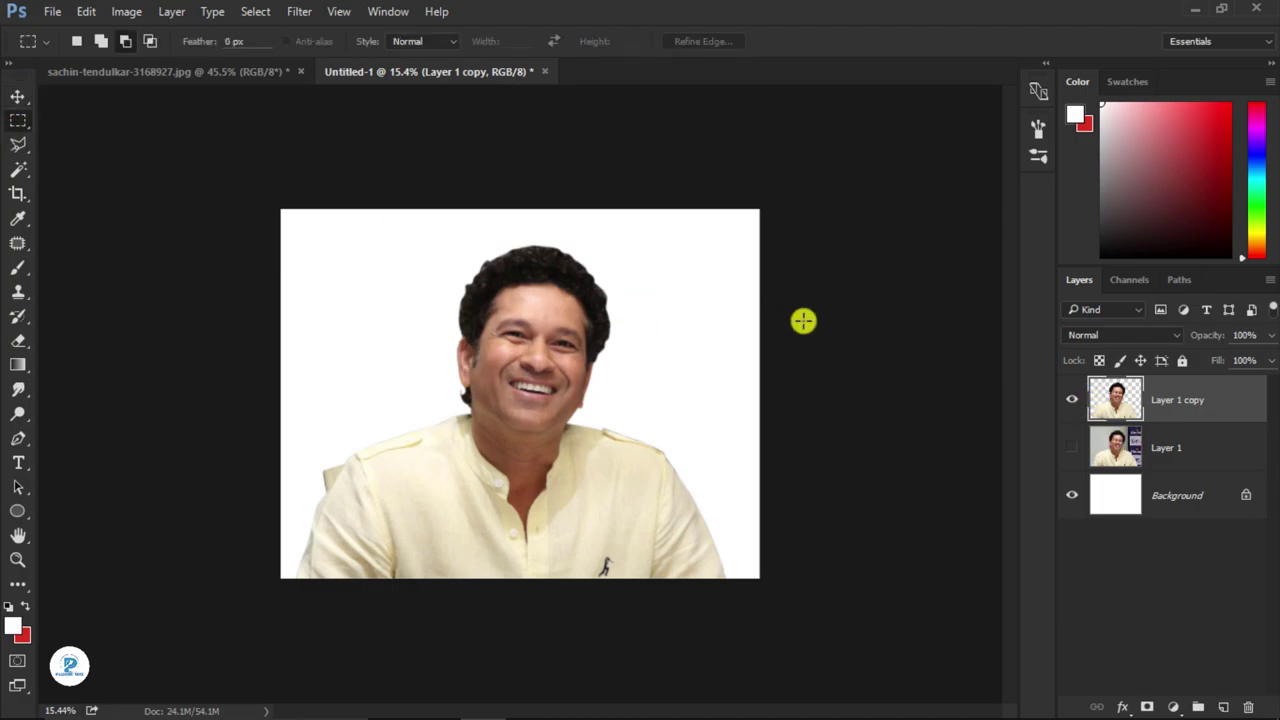
{"action": "scroll", "coordinate": [426, 380], "scroll_direction": "up", "scroll_amount": 2}
{"action": "left_click", "coordinate": [1142, 512]}
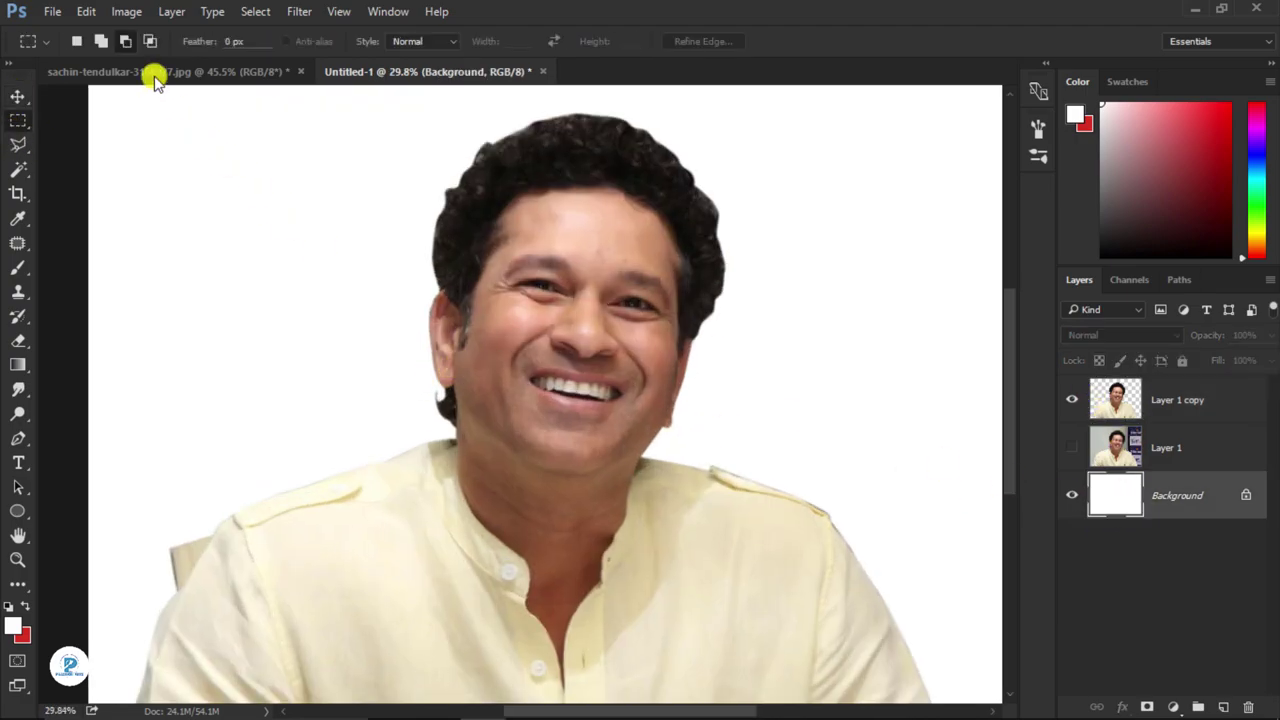
{"action": "left_click", "coordinate": [88, 11]}
{"action": "left_click", "coordinate": [130, 263]}
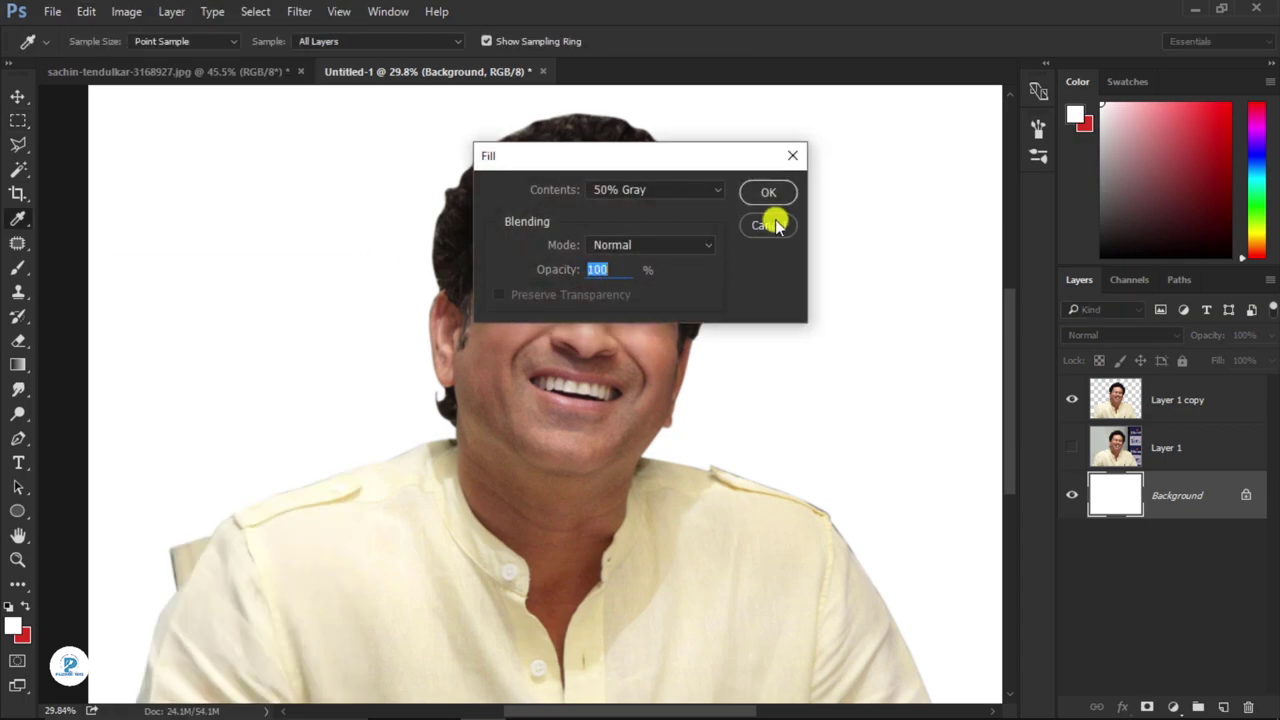
{"action": "left_click", "coordinate": [715, 193]}
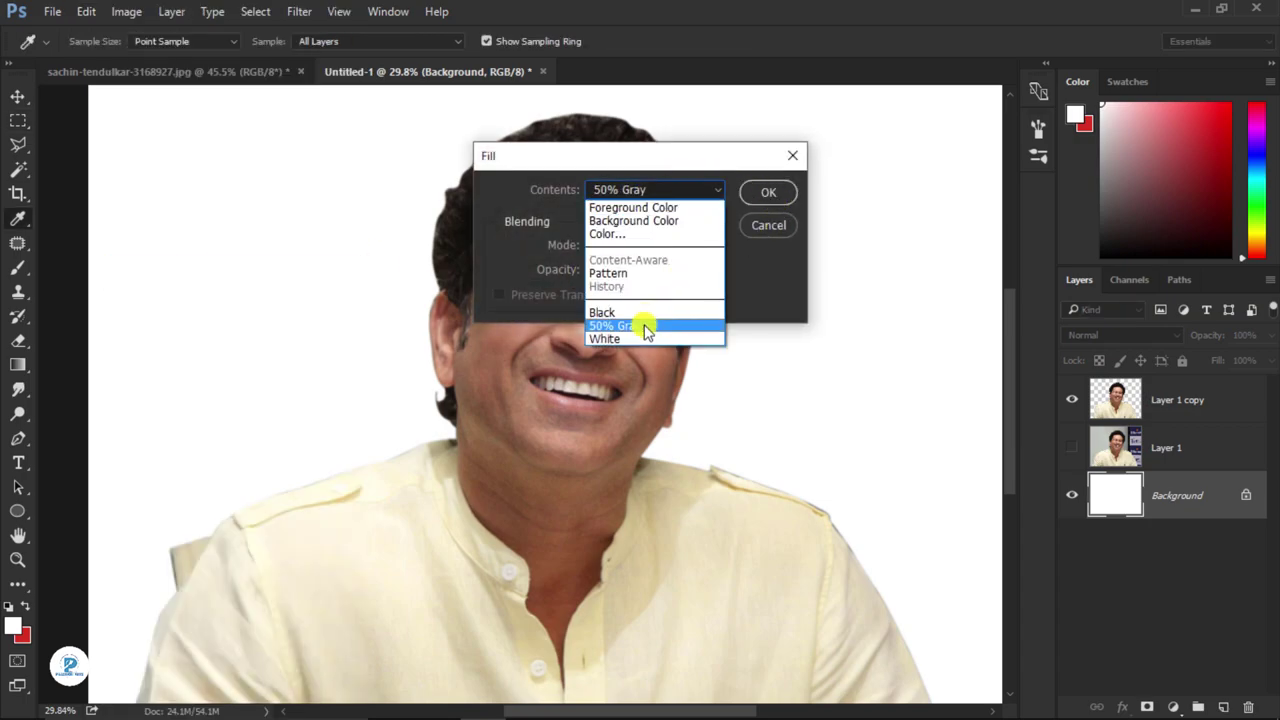
{"action": "left_click", "coordinate": [646, 325]}
{"action": "left_click", "coordinate": [777, 192]}
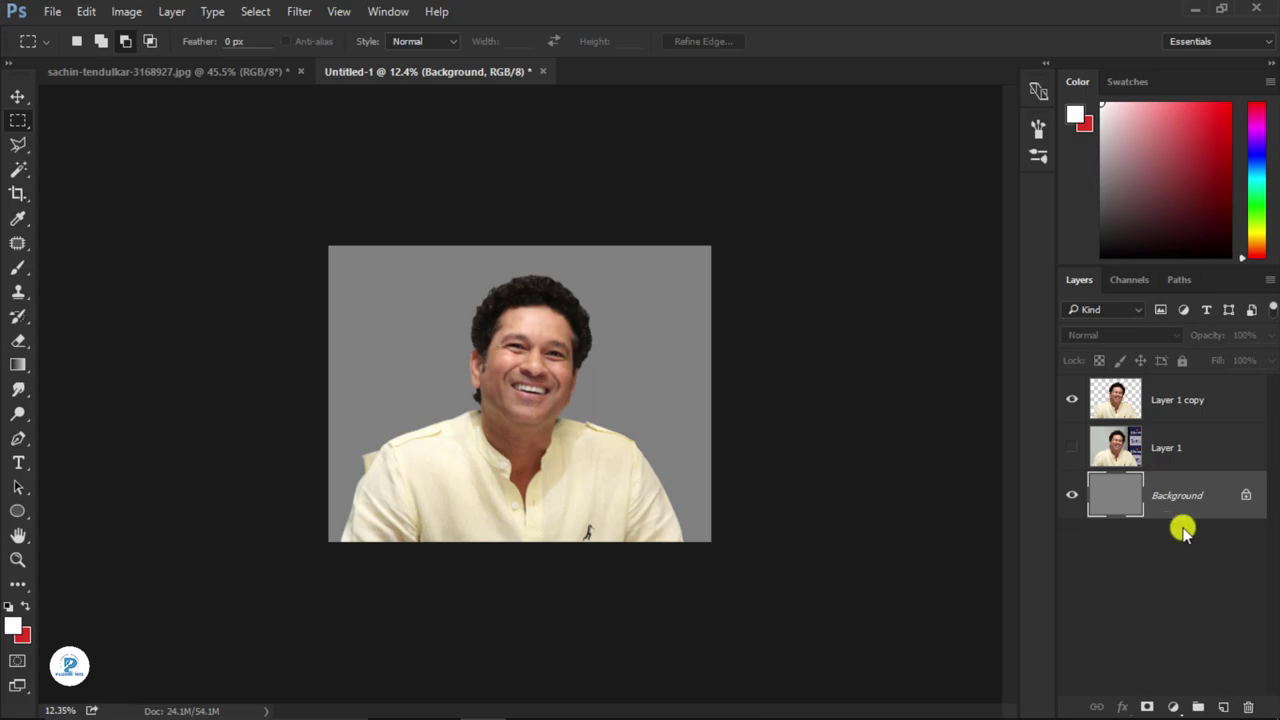
- Darken the gray Background with Levels, midtones set to 0.41
{"action": "key", "text": "ctrl+l"}
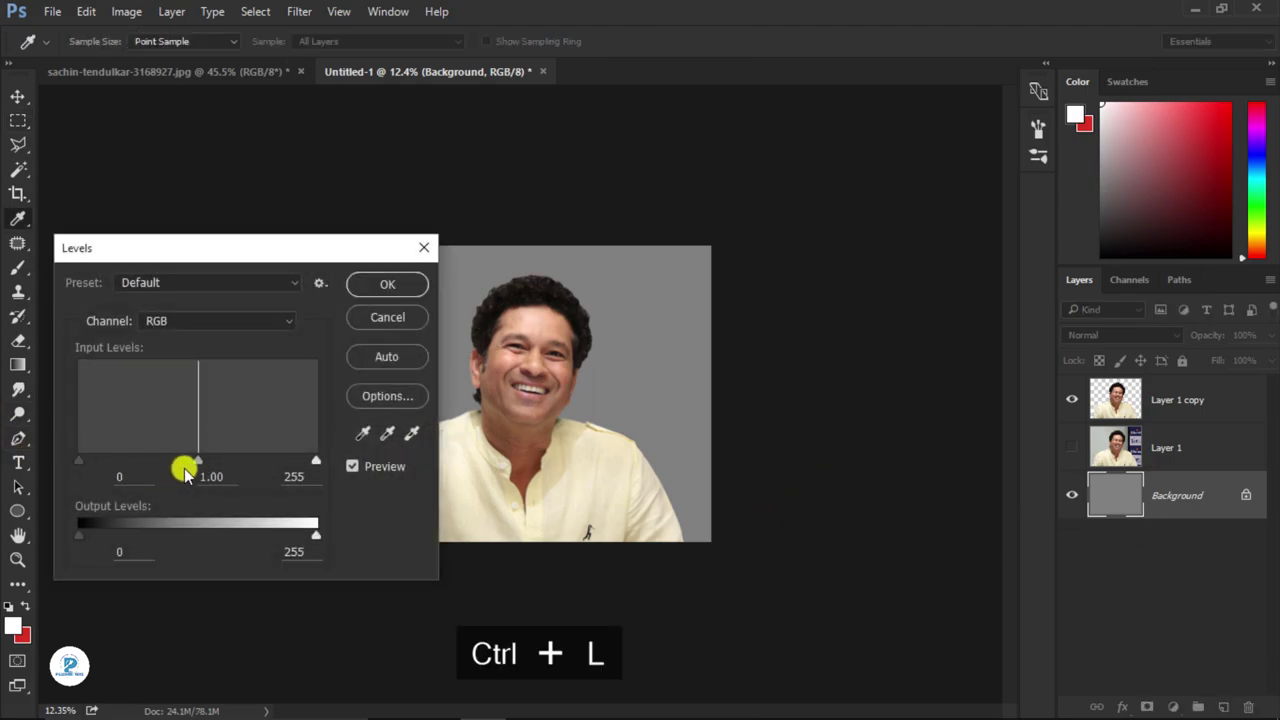
{"action": "left_click_drag", "start_coordinate": [185, 472], "coordinate": [258, 465]}
{"action": "left_click", "coordinate": [405, 284]}
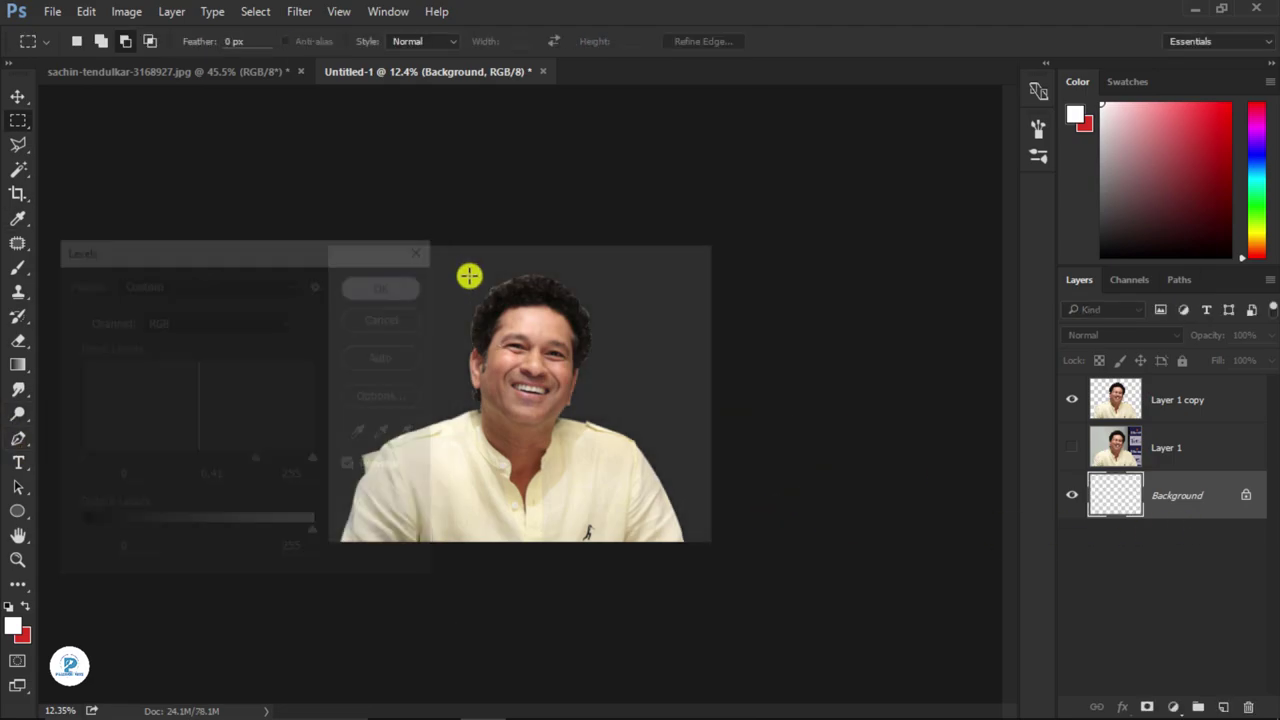
- Delete the original Layer 1 and duplicate Layer 1 copy as Layer 1 copy 2
{"action": "left_click", "coordinate": [17, 96]}
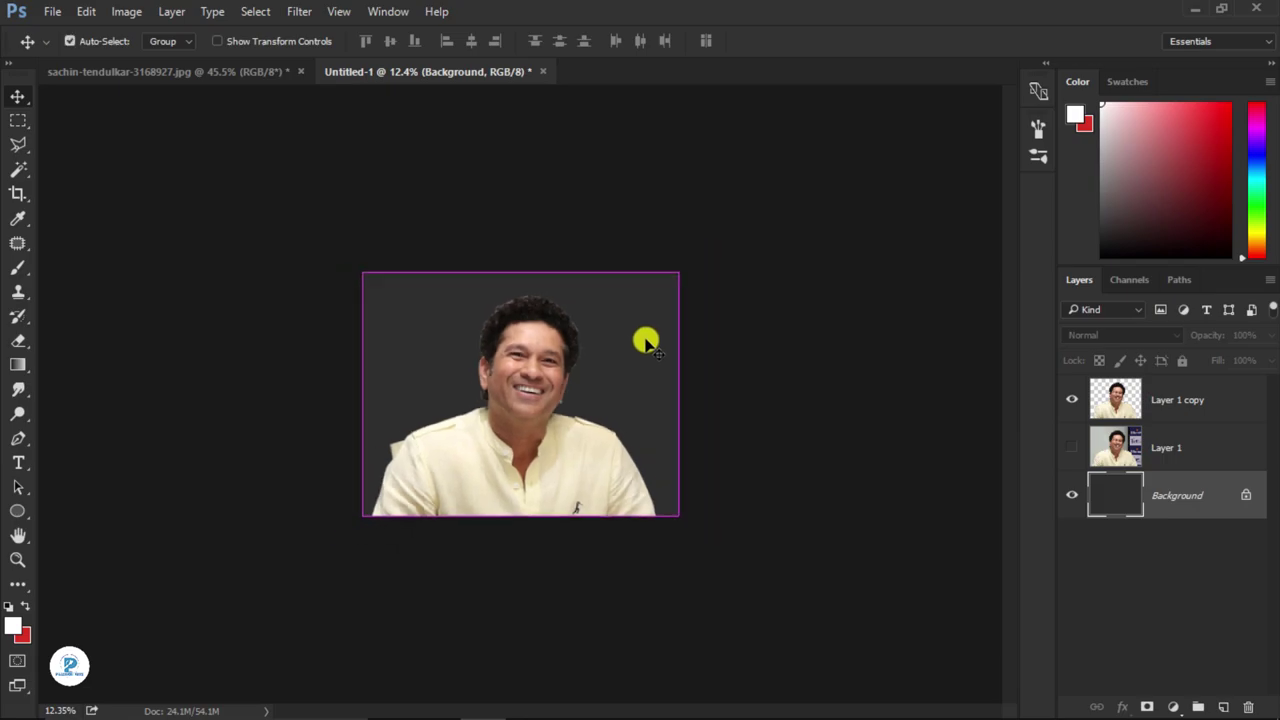
{"action": "key", "text": "ctrl+plus"}
{"action": "key", "text": "ctrl+plus"}
{"action": "key", "text": "ctrl+plus"}
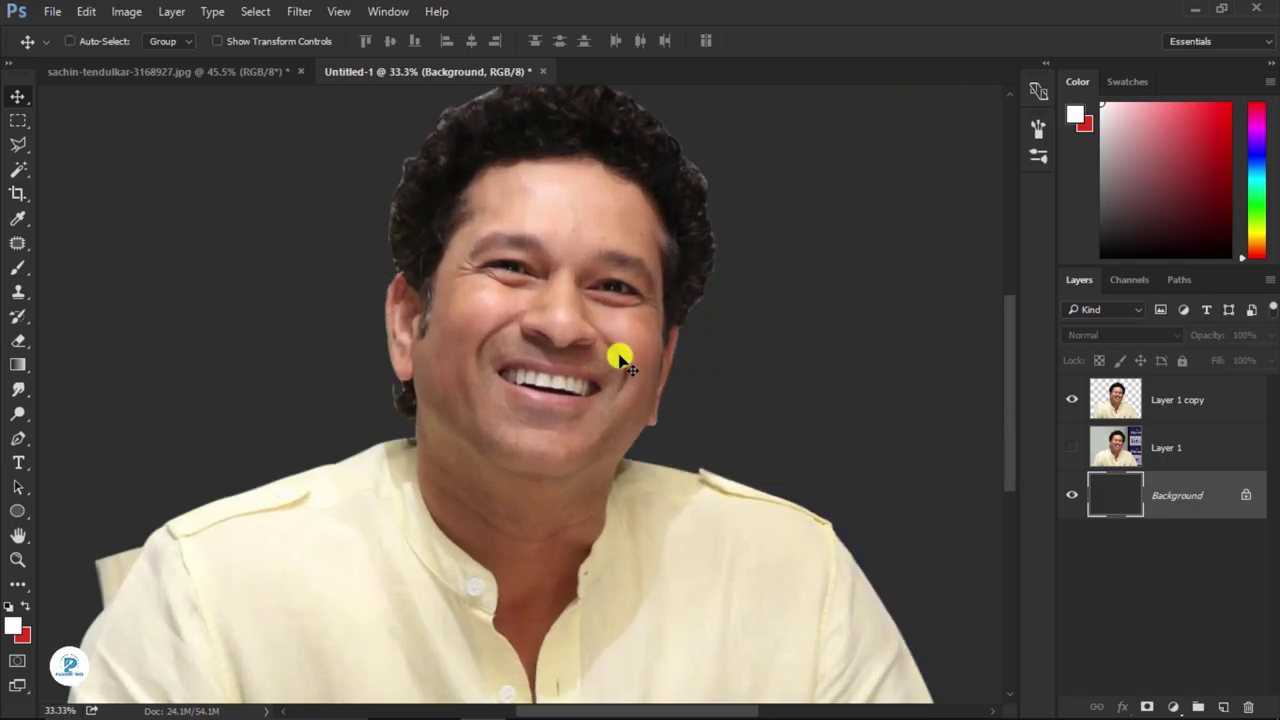
{"action": "left_click_drag", "start_coordinate": [1176, 431], "coordinate": [1248, 707]}
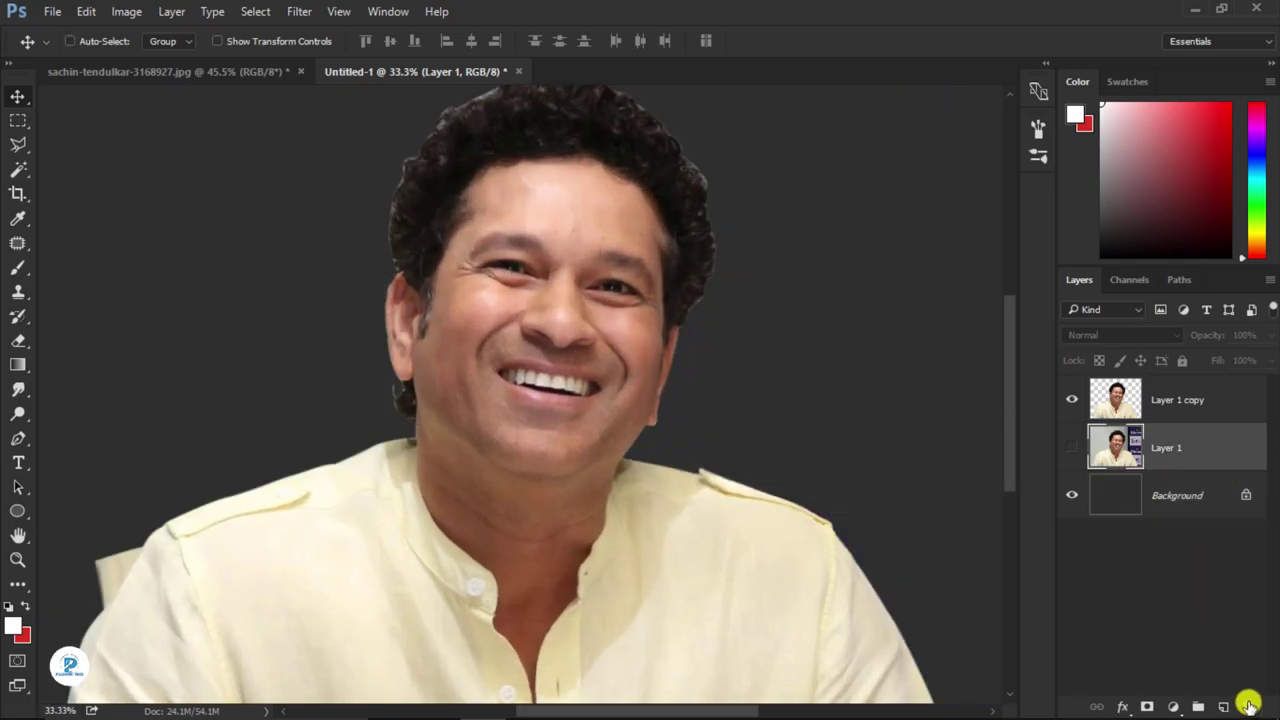
{"action": "left_click", "coordinate": [1200, 395]}
{"action": "key", "text": "ctrl+j"}
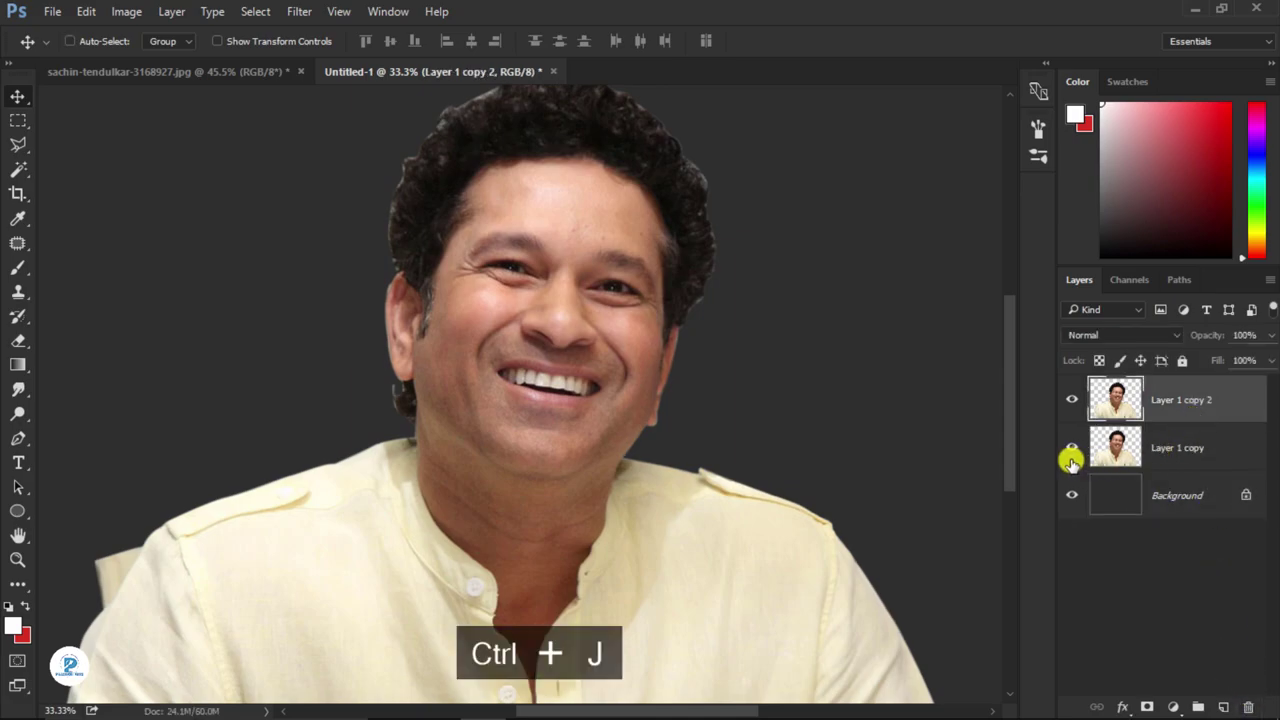
- Hide Layer 1 copy and apply Unsharp Mask: Amount 87%, Radius 5.7 px, Threshold 0
{"action": "left_click", "coordinate": [1071, 452]}
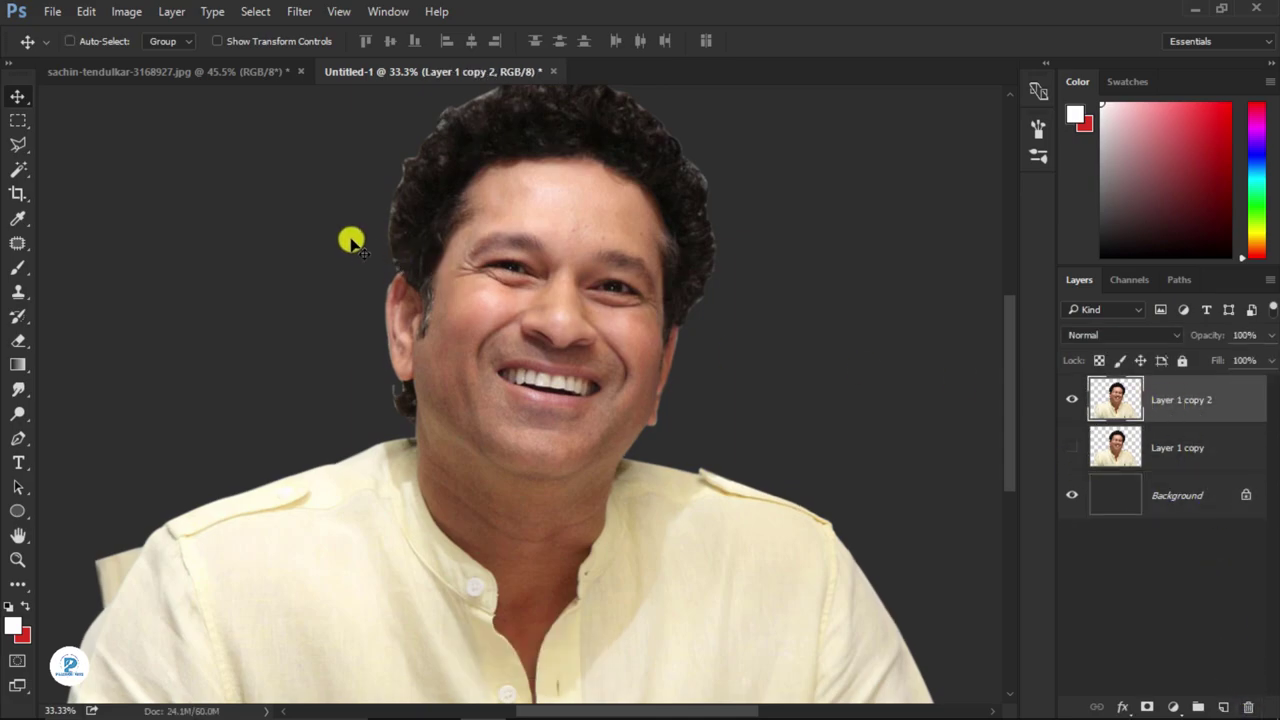
{"action": "left_click", "coordinate": [299, 12]}
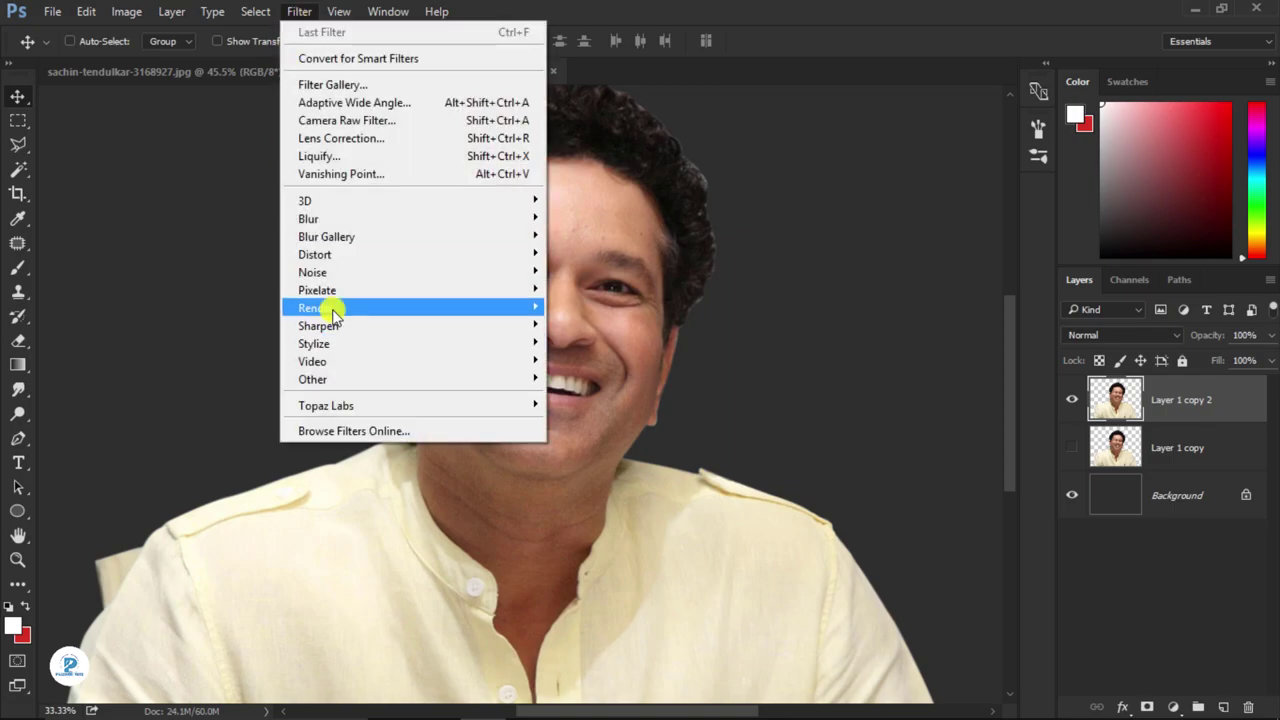
{"action": "mouse_move", "coordinate": [318, 325]}
{"action": "left_click", "coordinate": [215, 411]}
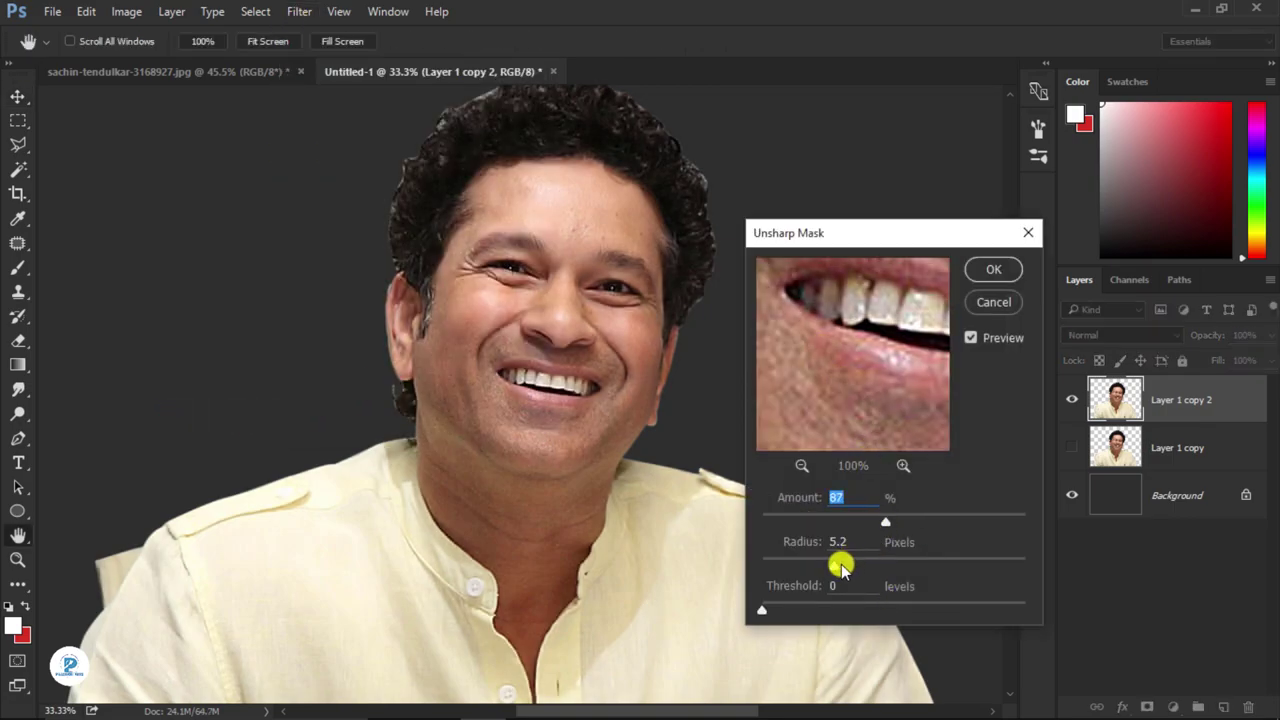
{"action": "left_click", "coordinate": [976, 340]}
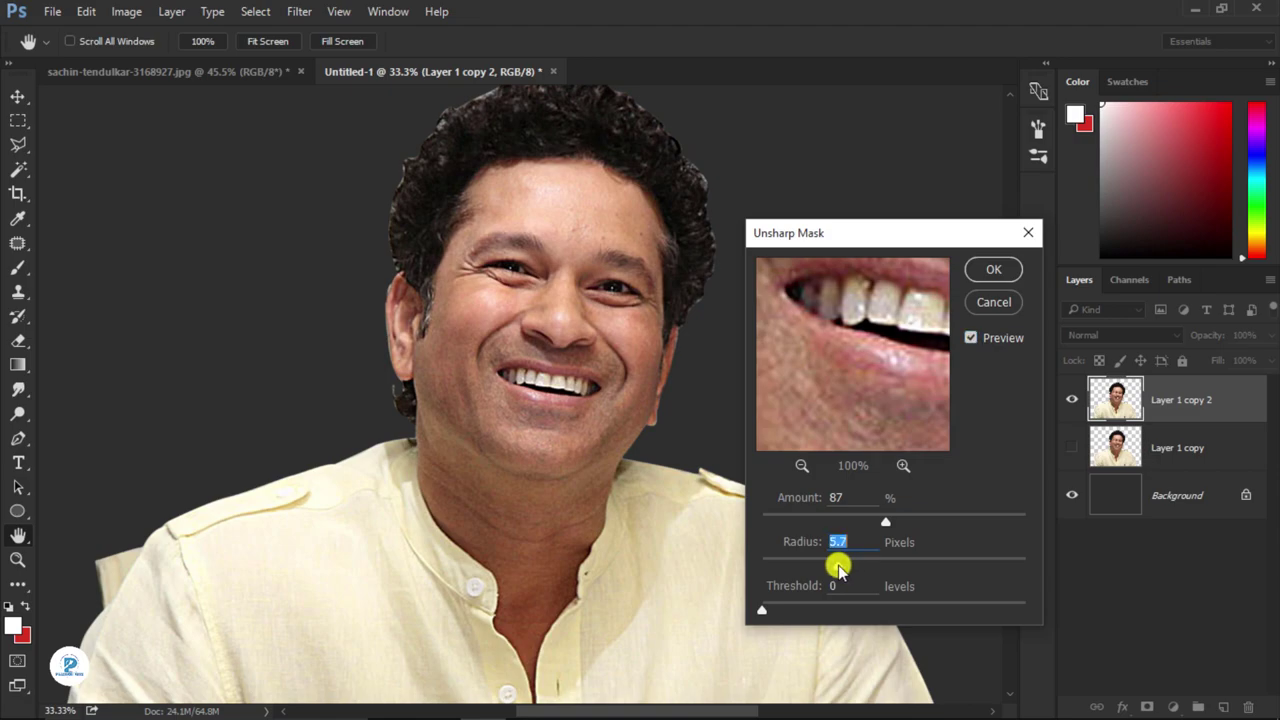
{"action": "type", "text": "5.7"}
{"action": "left_click", "coordinate": [970, 340]}
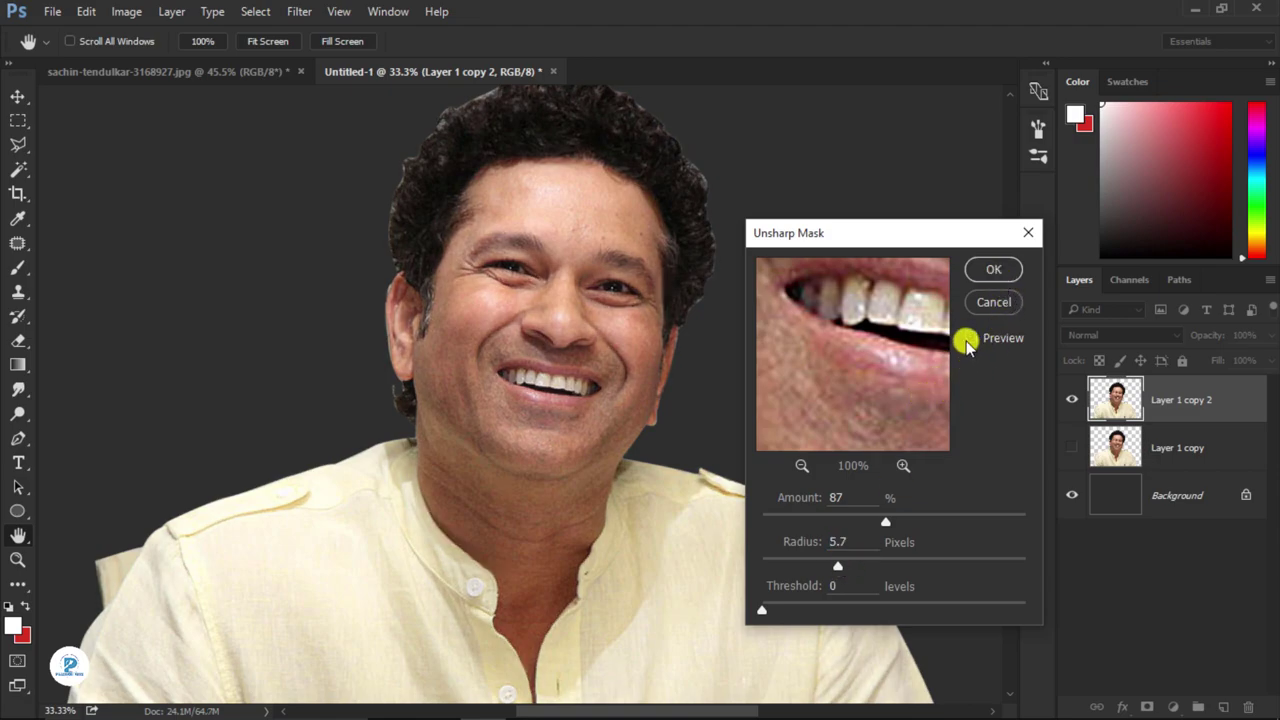
{"action": "left_click", "coordinate": [987, 272]}
{"action": "key", "text": "v"}
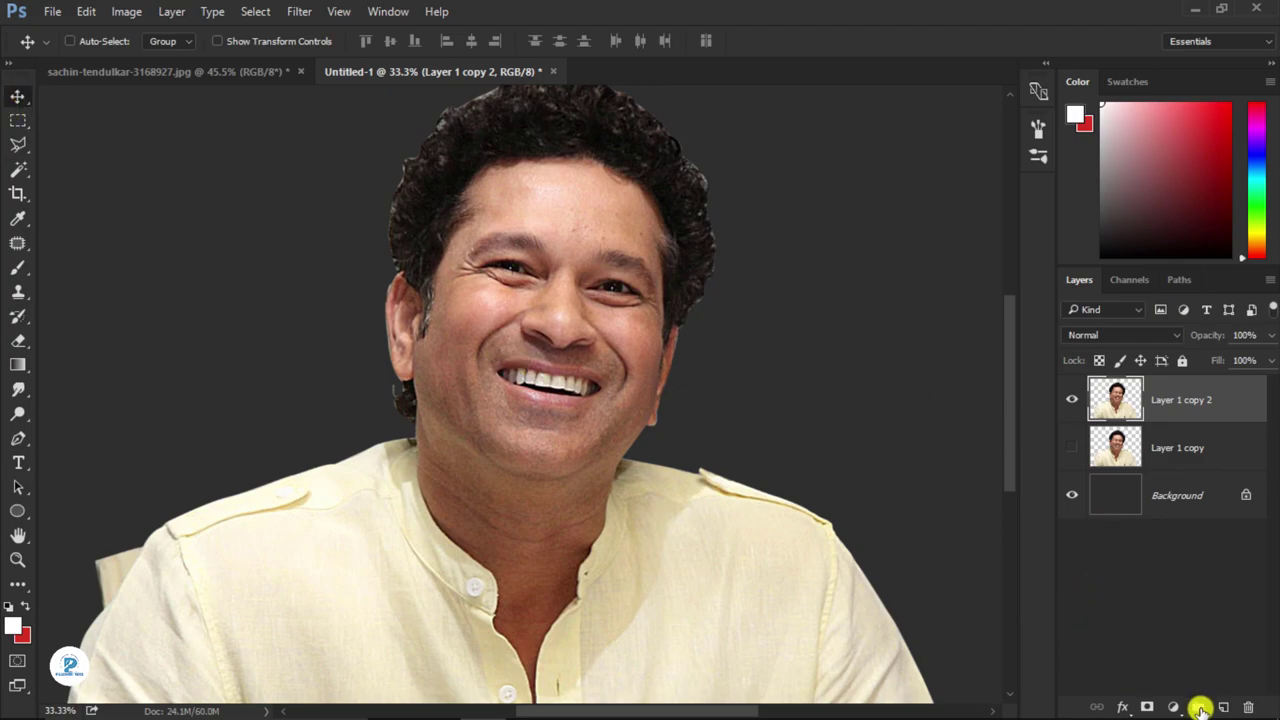
- Add a new empty layer above the portrait in Color blend mode
{"action": "left_click", "coordinate": [1224, 707]}
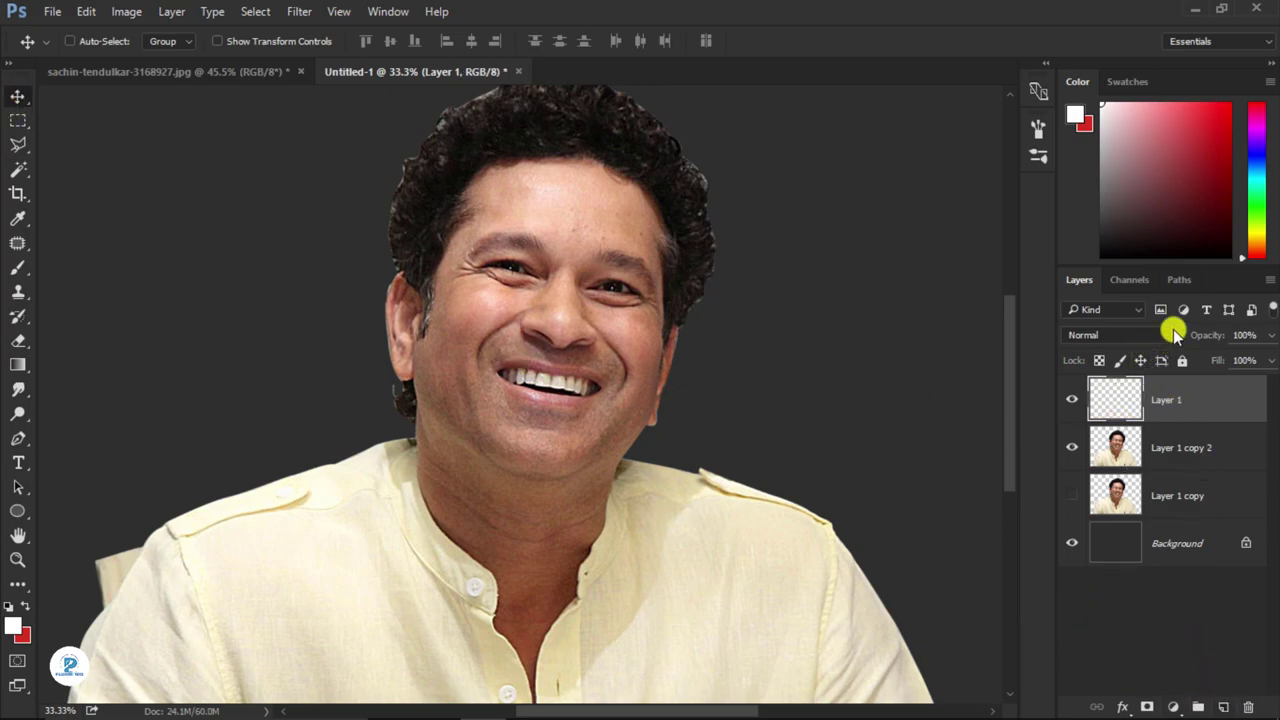
{"action": "left_click", "coordinate": [1173, 334]}
{"action": "left_click", "coordinate": [1090, 684]}
- Choose the Brush tool with salmon foreground colour ff8a5c
{"action": "left_click", "coordinate": [16, 270]}
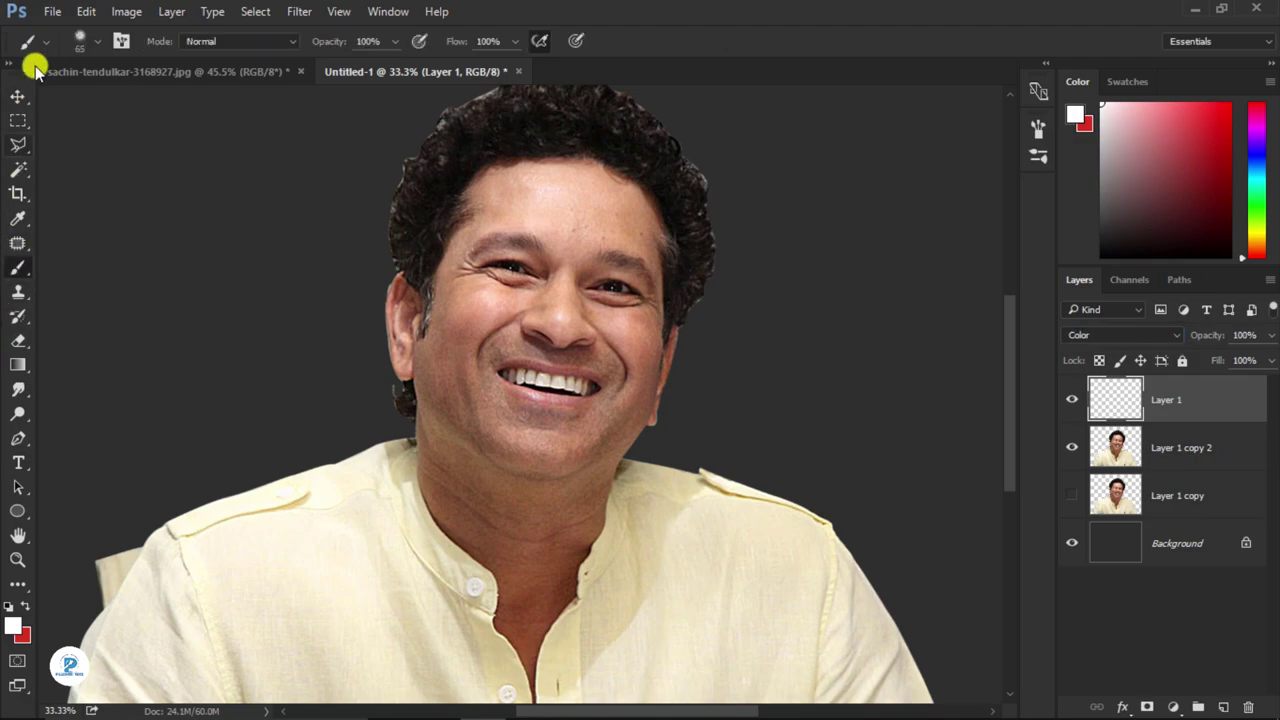
{"action": "left_click", "coordinate": [88, 41]}
{"action": "left_click", "coordinate": [604, 6]}
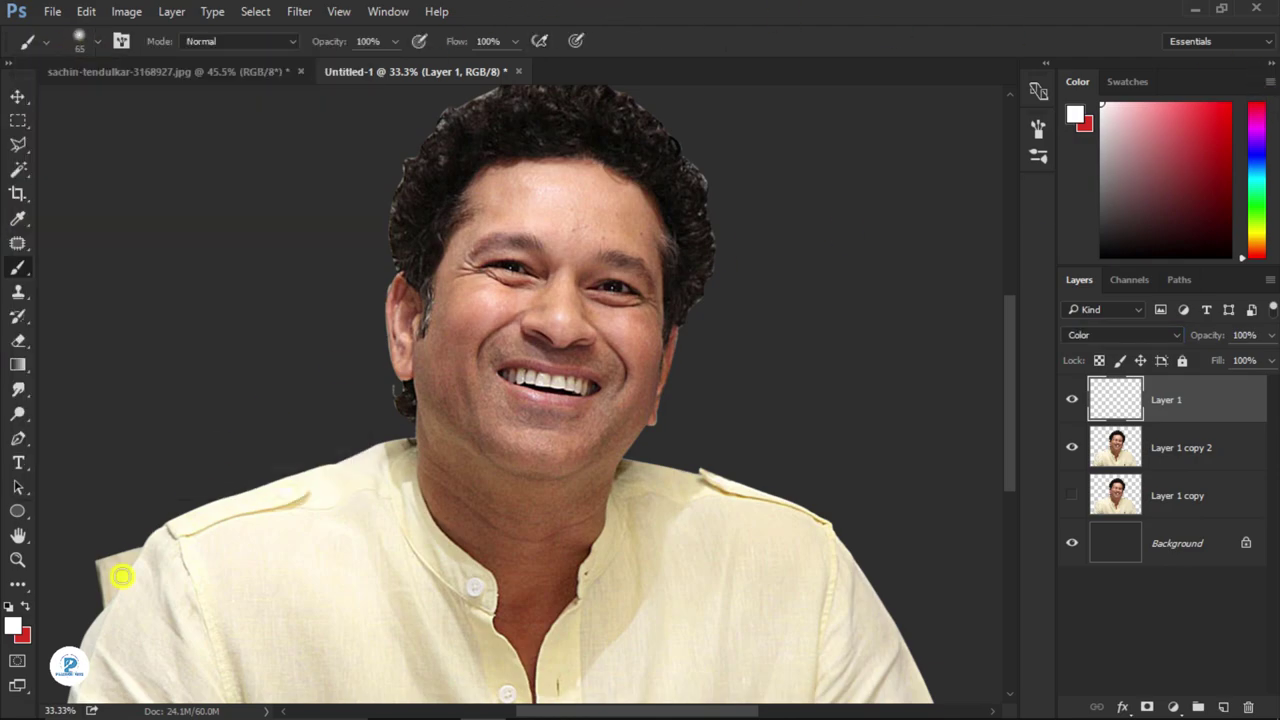
{"action": "left_click", "coordinate": [15, 624]}
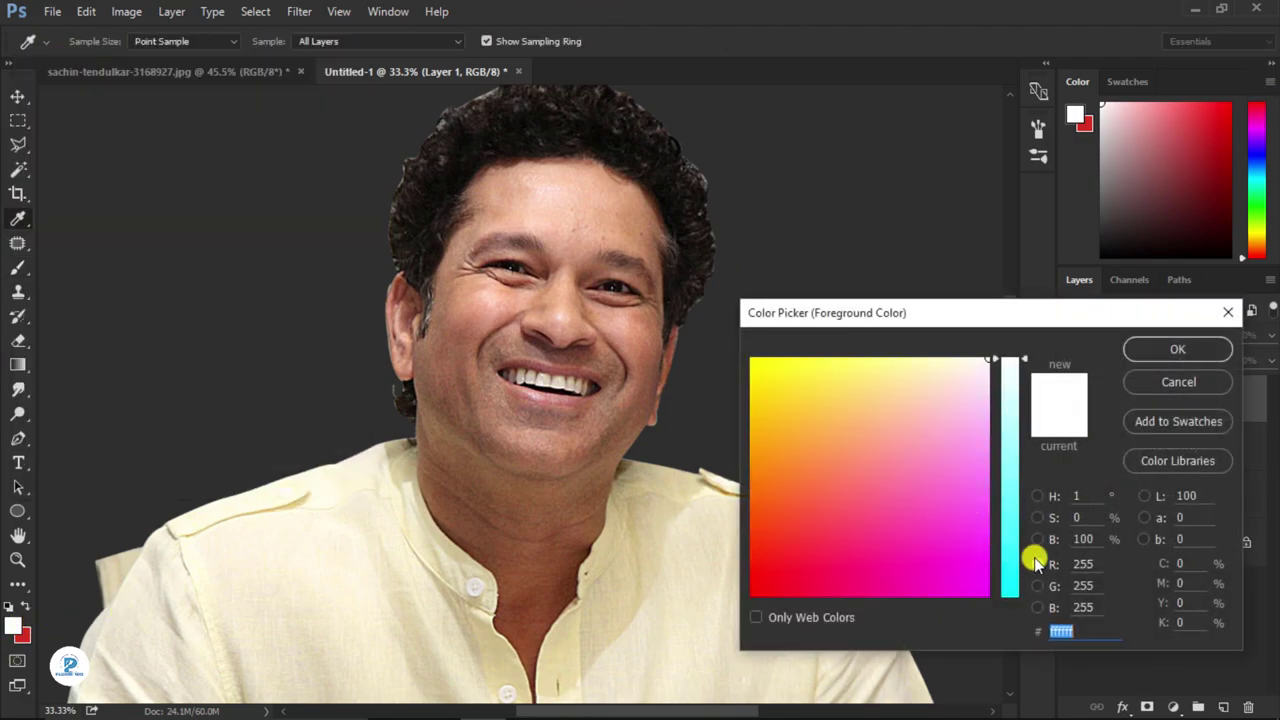
{"action": "left_click", "coordinate": [1037, 564]}
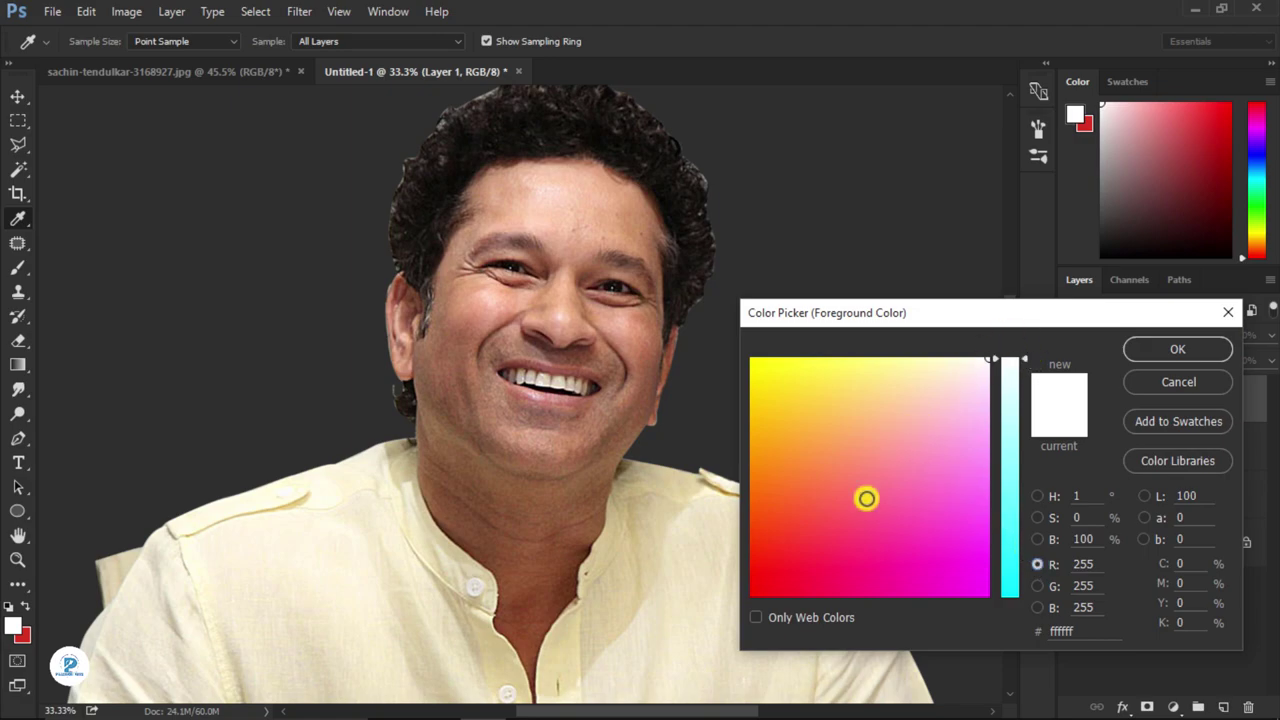
{"action": "left_click_drag", "start_coordinate": [865, 490], "coordinate": [841, 469]}
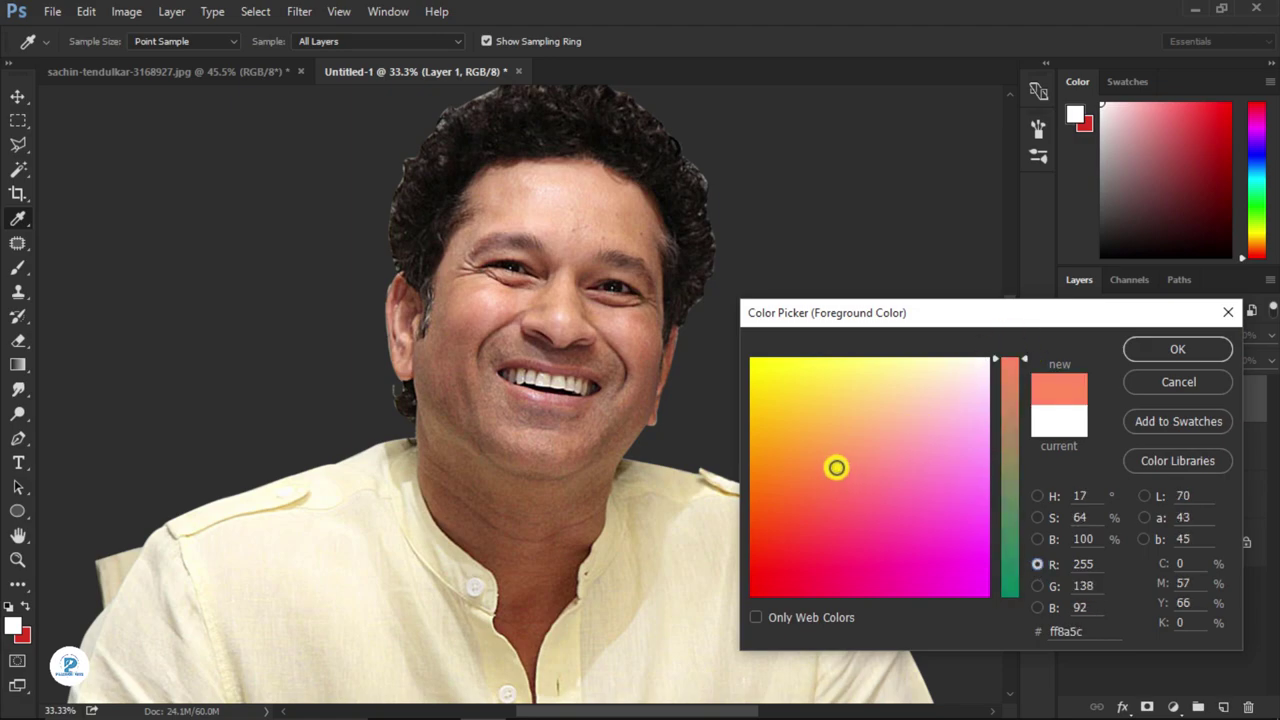
{"action": "left_click", "coordinate": [1178, 350]}
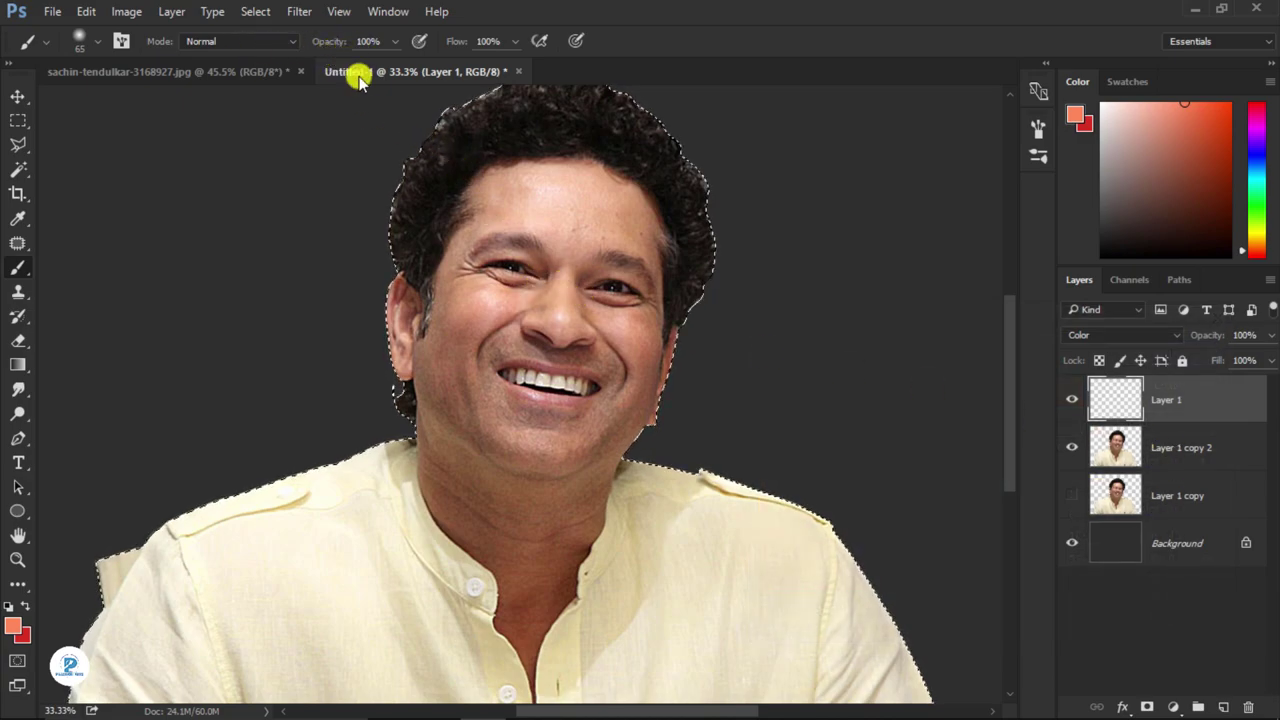
- Set the brush to lower opacity, Color mode and size 300, and drop the layer opacity to about 48%
{"action": "left_click_drag", "start_coordinate": [329, 41], "coordinate": [289, 47]}
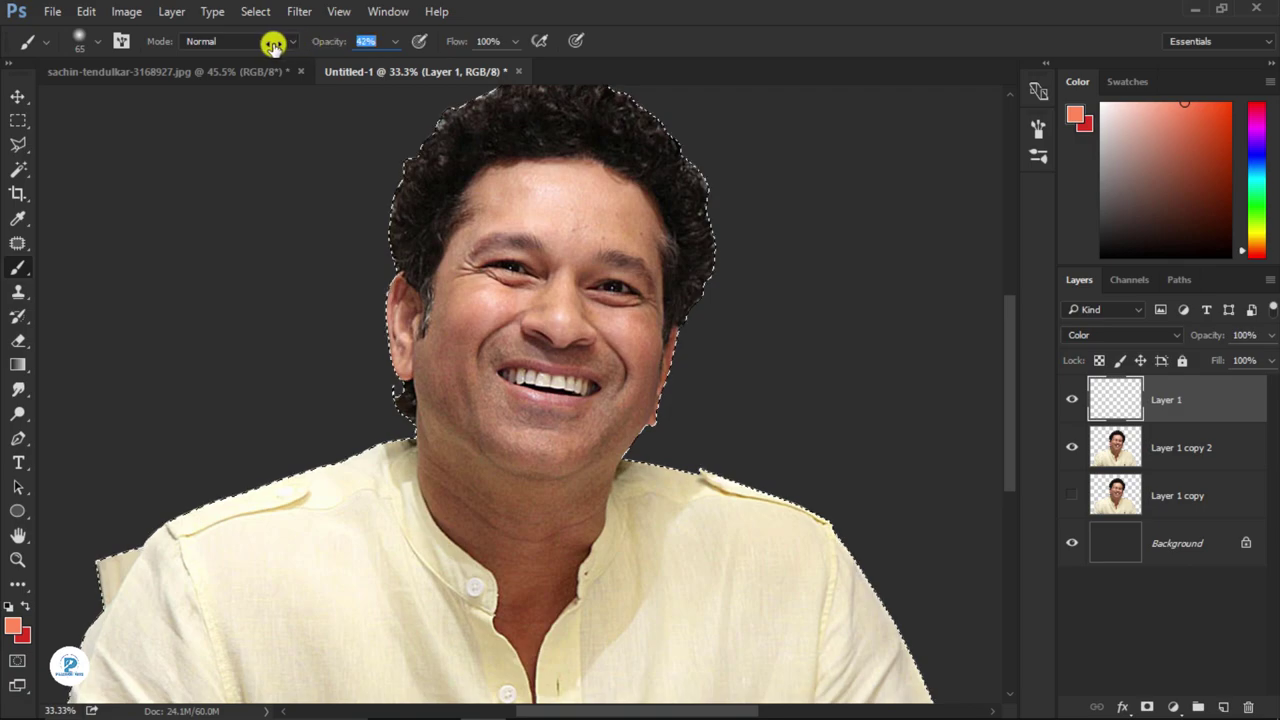
{"action": "left_click", "coordinate": [273, 45]}
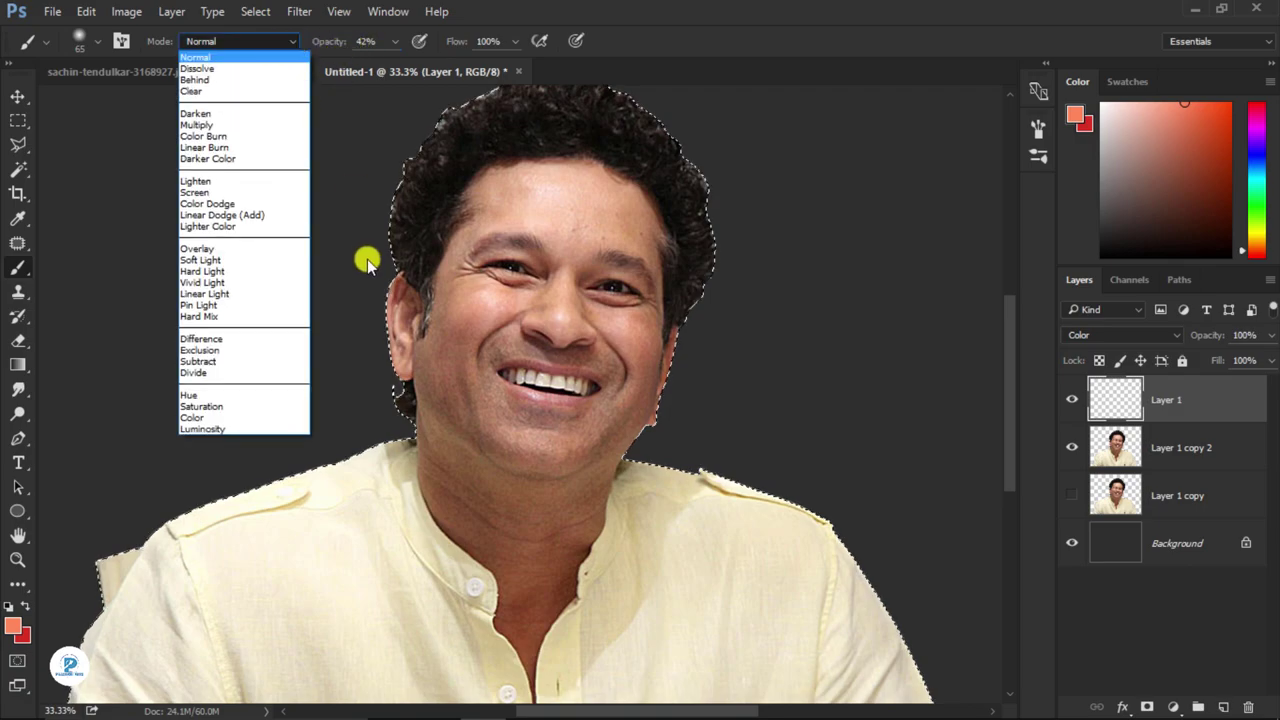
{"action": "left_click", "coordinate": [195, 417]}
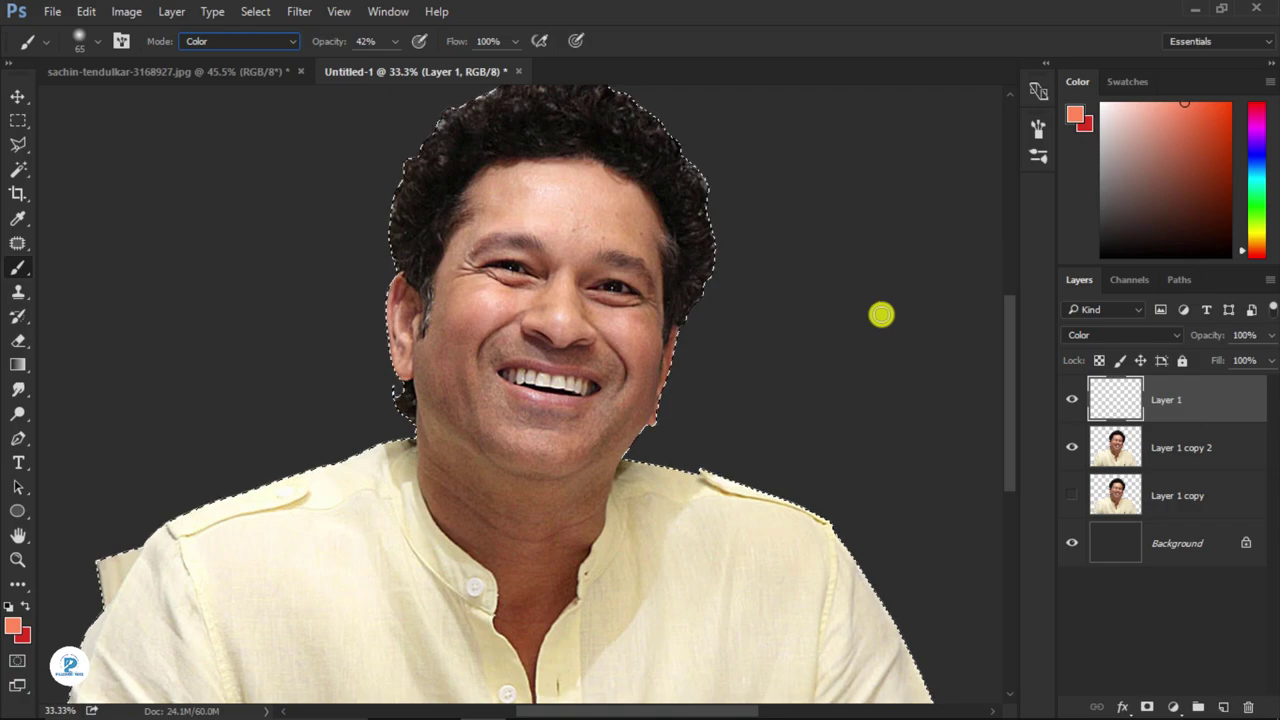
{"action": "key", "text": "bracketright"}
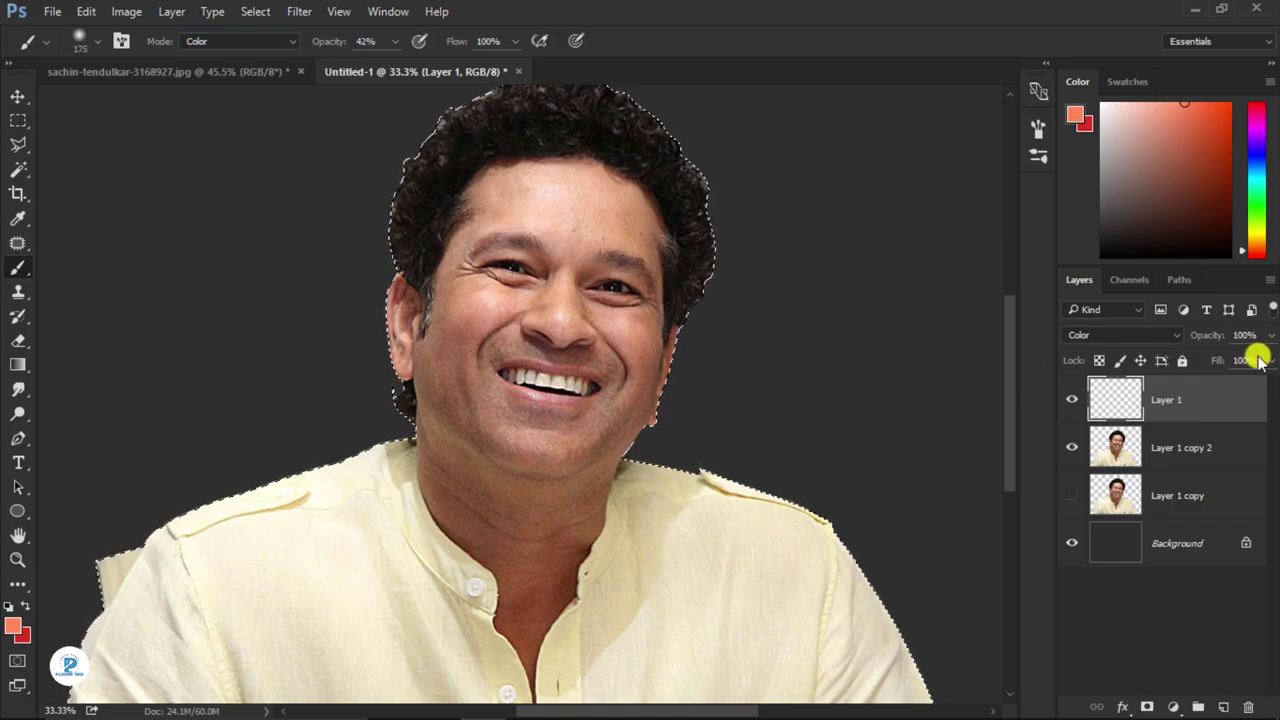
{"action": "left_click_drag", "start_coordinate": [1208, 337], "coordinate": [1158, 342]}
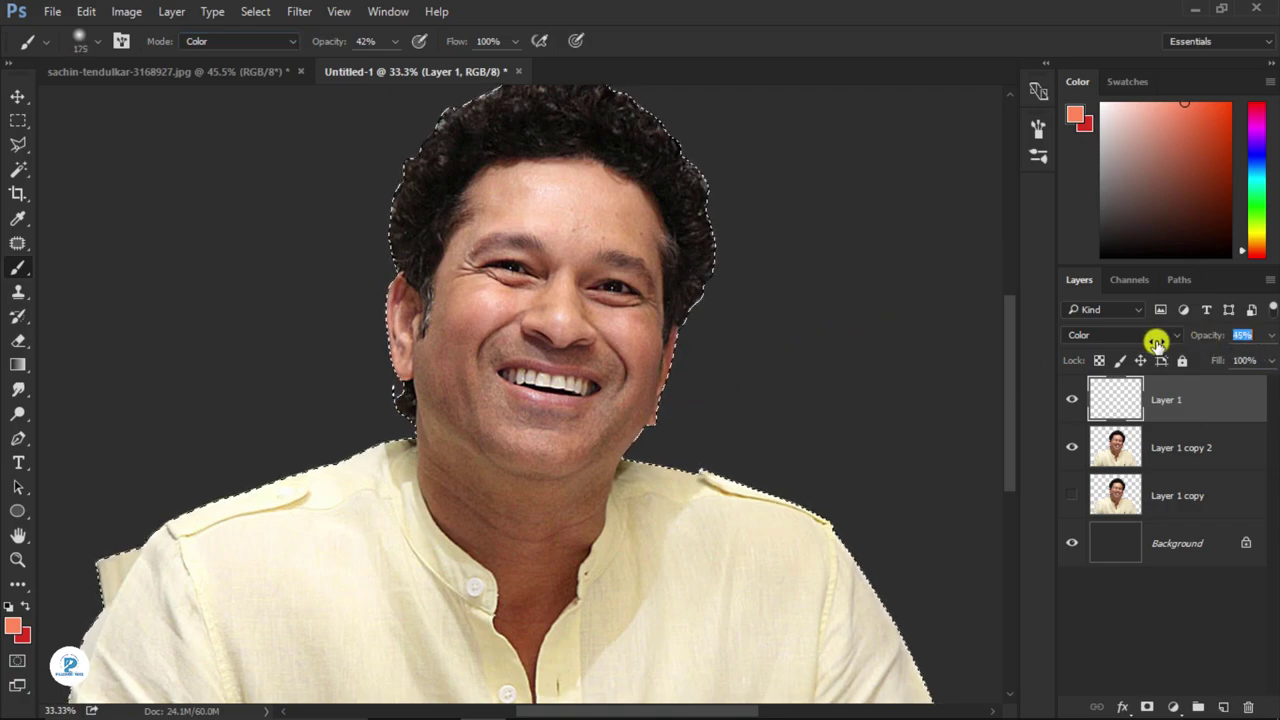
{"action": "key", "text": "bracketright"}
{"action": "key", "text": "bracketright"}
{"action": "key", "text": "bracketright"}
- Tint the face from neck to hairline, then paint orange over the left cheek
{"action": "left_click_drag", "start_coordinate": [630, 222], "coordinate": [647, 318]}
{"action": "mouse_move", "coordinate": [620, 456]}
{"action": "left_mouse_down"}
{"action": "mouse_move", "coordinate": [569, 534]}
{"action": "mouse_move", "coordinate": [566, 420]}
{"action": "left_mouse_up"}
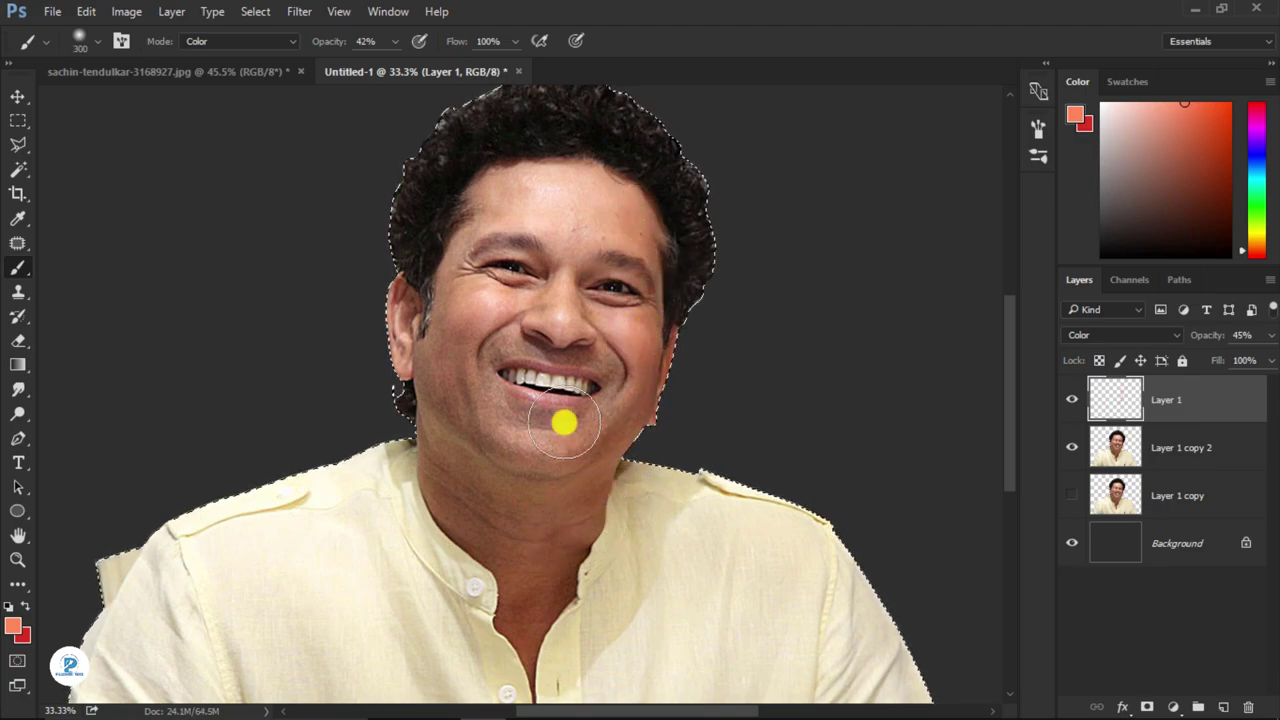
{"action": "left_click", "coordinate": [18, 628]}
{"action": "left_click_drag", "start_coordinate": [817, 449], "coordinate": [801, 446]}
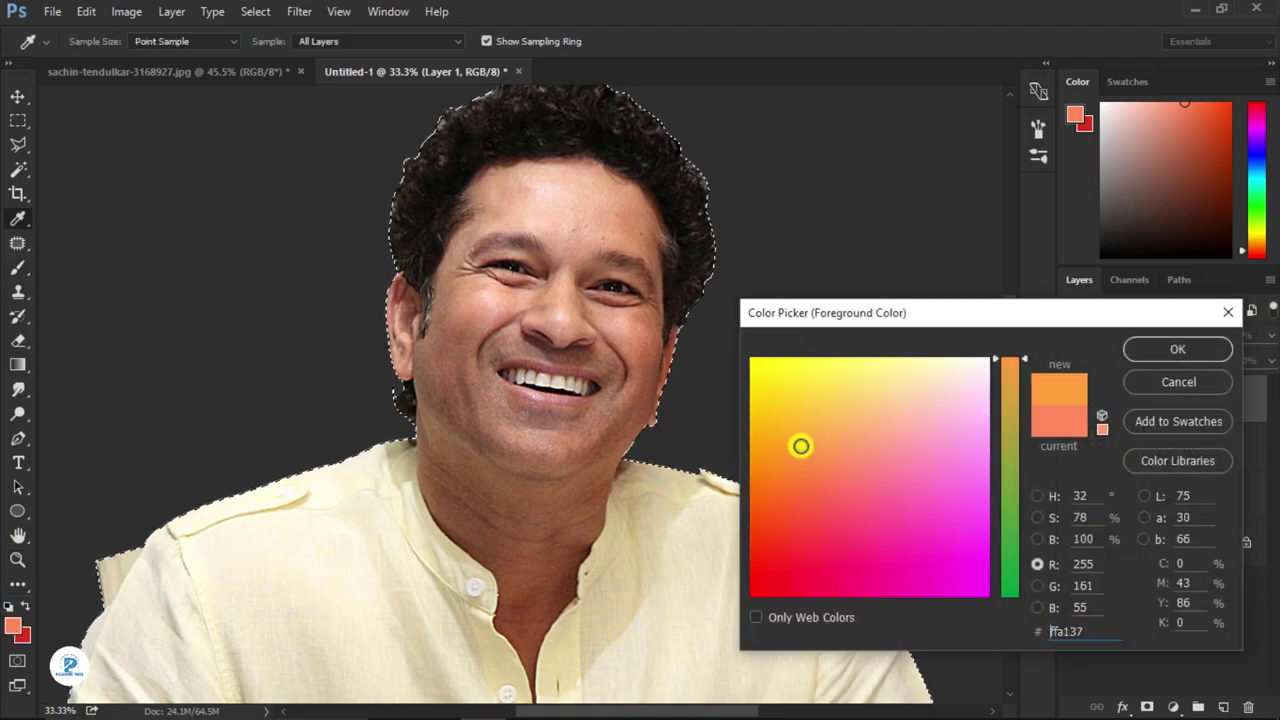
{"action": "left_click", "coordinate": [1220, 347]}
{"action": "mouse_move", "coordinate": [457, 251]}
{"action": "left_mouse_down"}
{"action": "mouse_move", "coordinate": [437, 491]}
{"action": "mouse_move", "coordinate": [489, 540]}
{"action": "mouse_move", "coordinate": [556, 466]}
{"action": "left_mouse_up"}
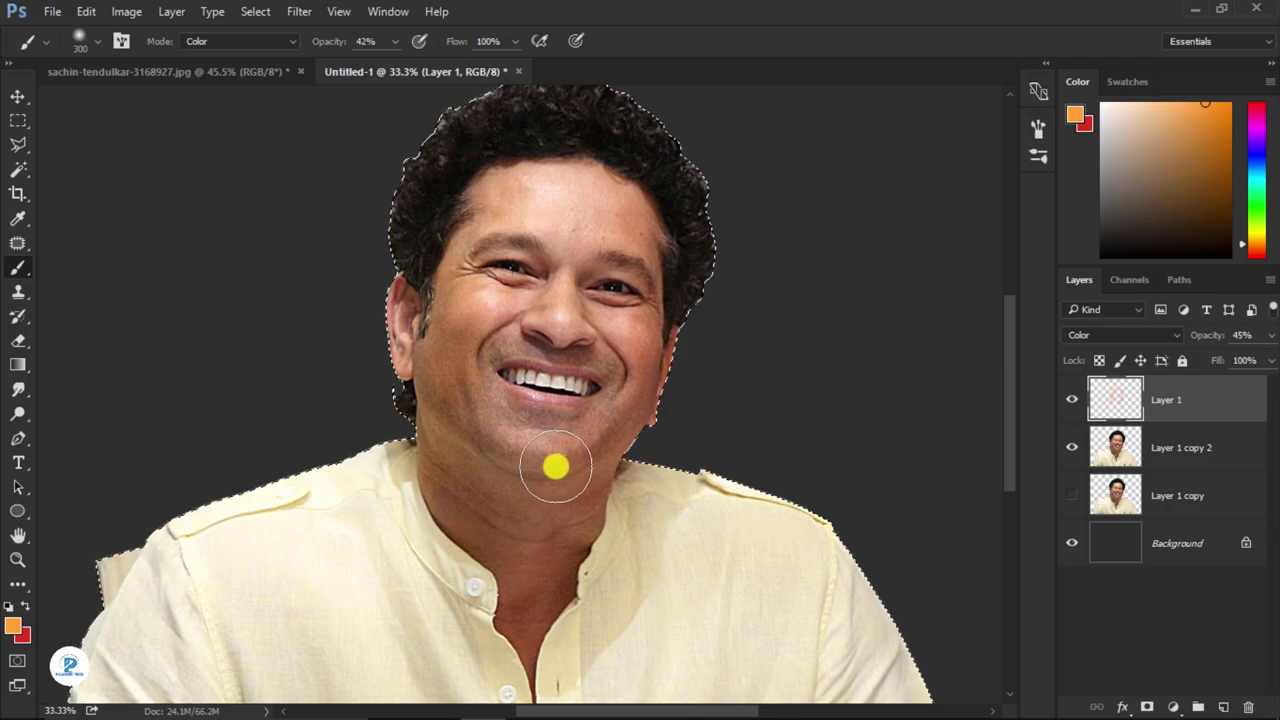
- Paint a salmon shade over the face and switch to a deeper orange foreground
{"action": "left_click", "coordinate": [18, 630]}
{"action": "left_click", "coordinate": [860, 471]}
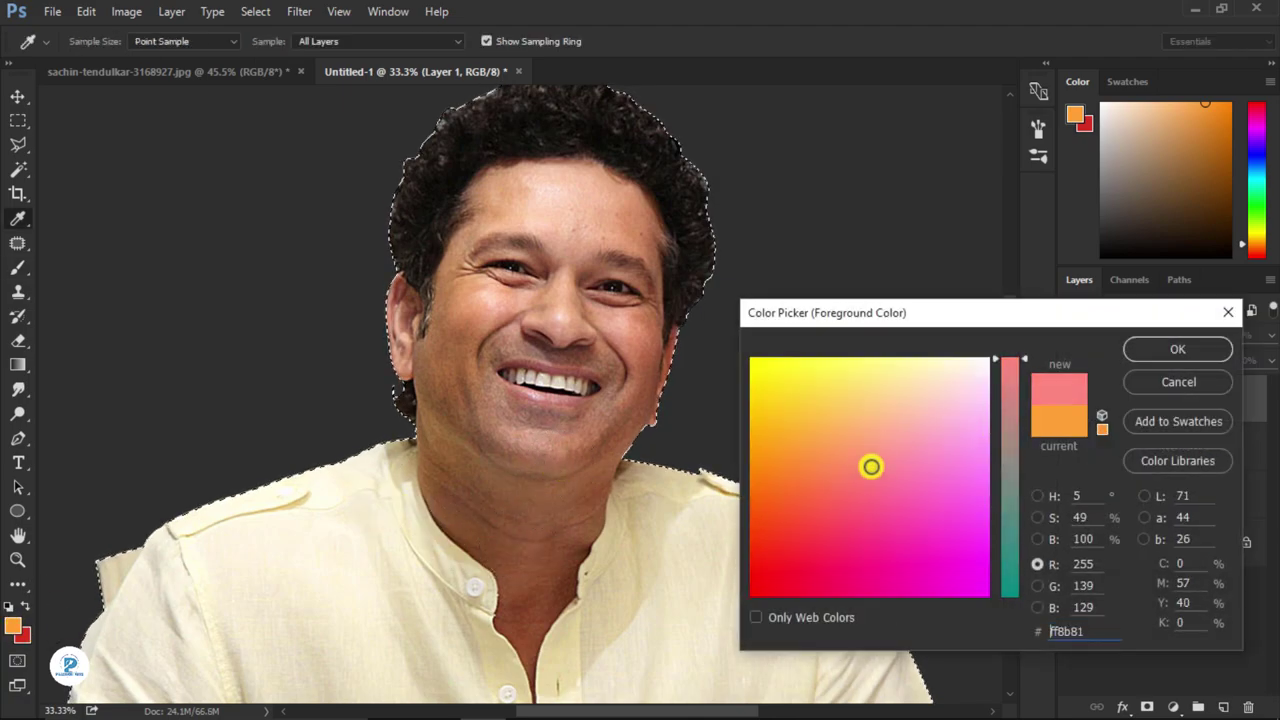
{"action": "left_click", "coordinate": [1178, 349]}
{"action": "mouse_move", "coordinate": [571, 211]}
{"action": "left_mouse_down"}
{"action": "mouse_move", "coordinate": [551, 337]}
{"action": "mouse_move", "coordinate": [563, 334]}
{"action": "mouse_move", "coordinate": [511, 351]}
{"action": "mouse_move", "coordinate": [623, 351]}
{"action": "mouse_move", "coordinate": [526, 449]}
{"action": "mouse_move", "coordinate": [549, 597]}
{"action": "mouse_move", "coordinate": [484, 363]}
{"action": "left_mouse_up"}
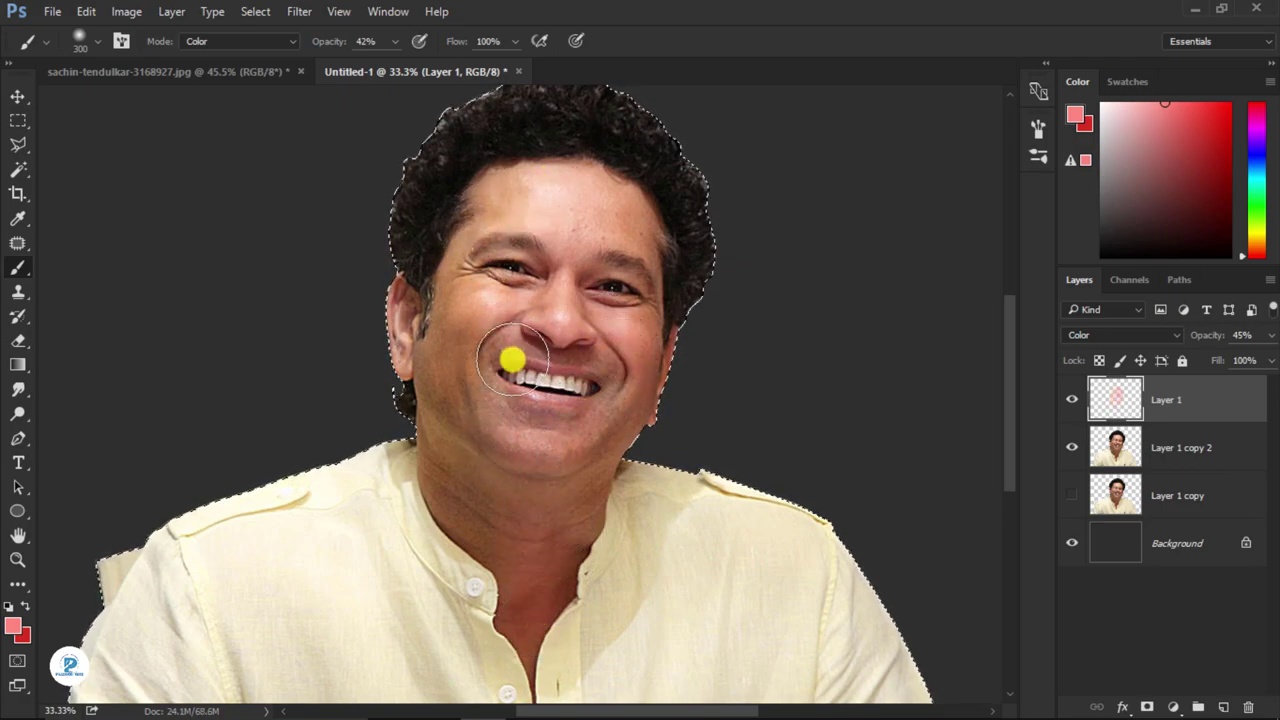
{"action": "left_click", "coordinate": [14, 627]}
{"action": "left_click", "coordinate": [835, 476]}
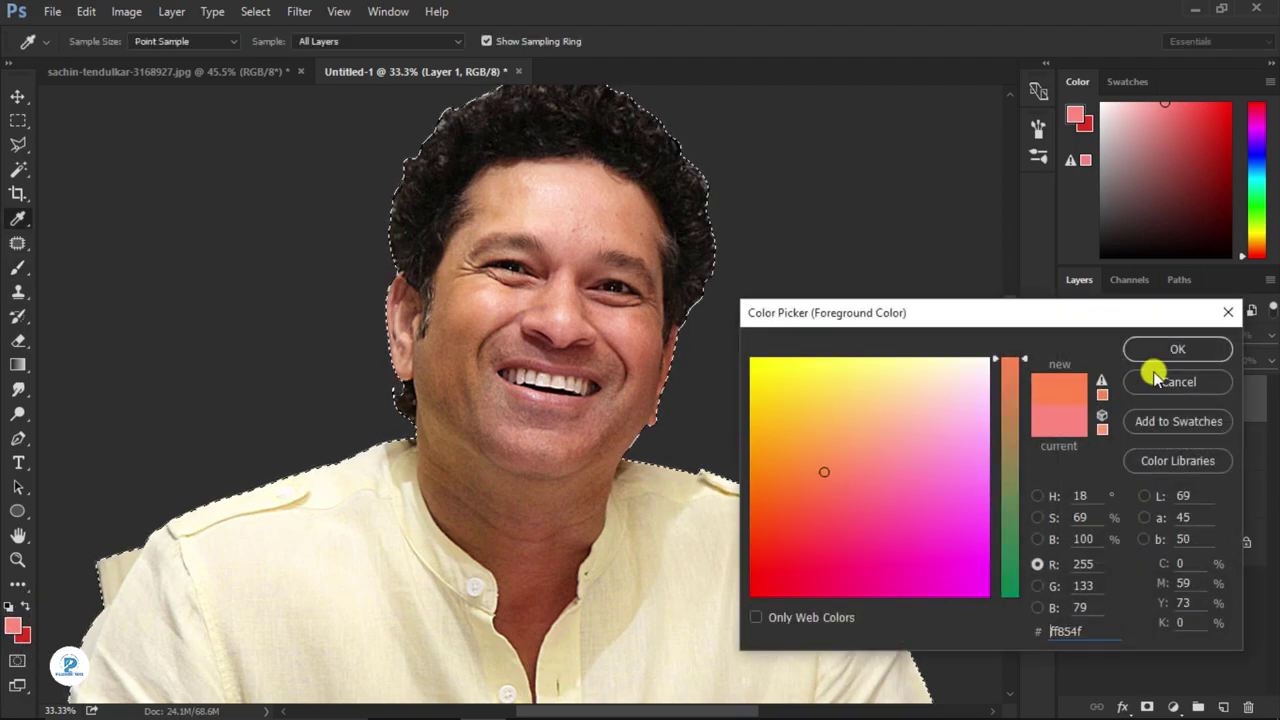
{"action": "left_click", "coordinate": [1160, 352]}
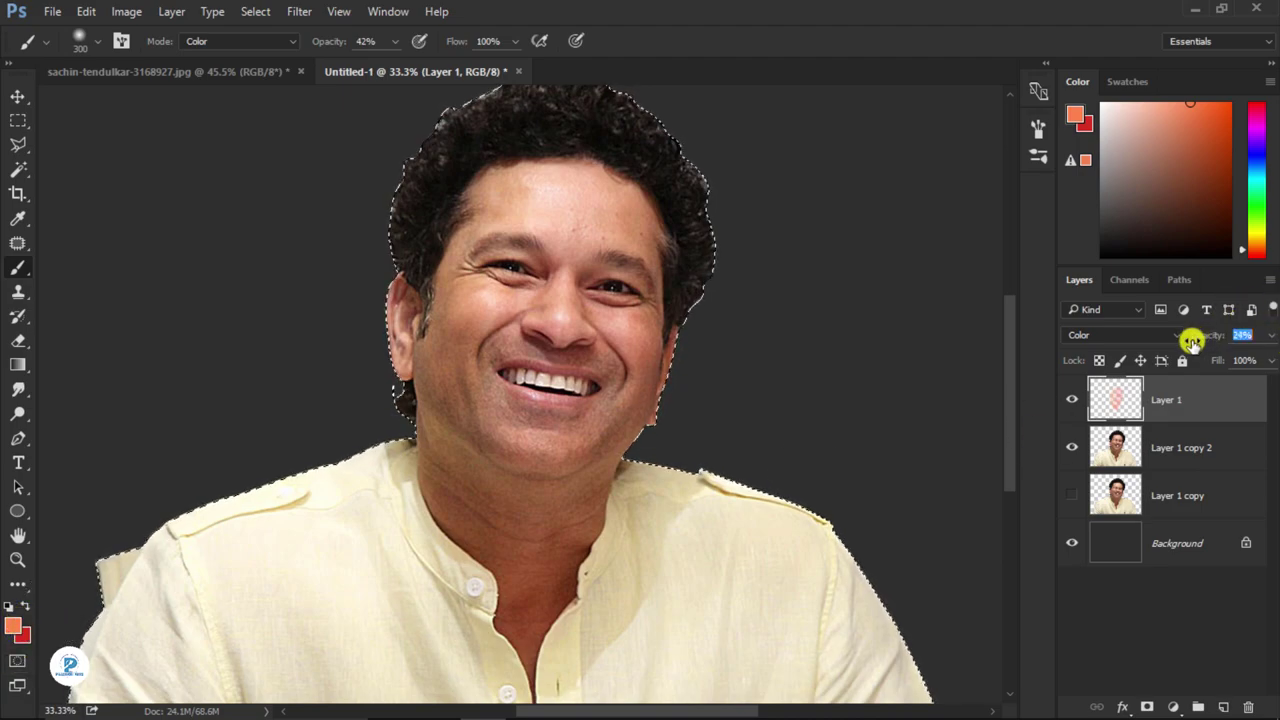
- Lower the colour layer's opacity to about 23% and choose a red foreground colour
{"action": "left_click_drag", "start_coordinate": [1235, 329], "coordinate": [1192, 352]}
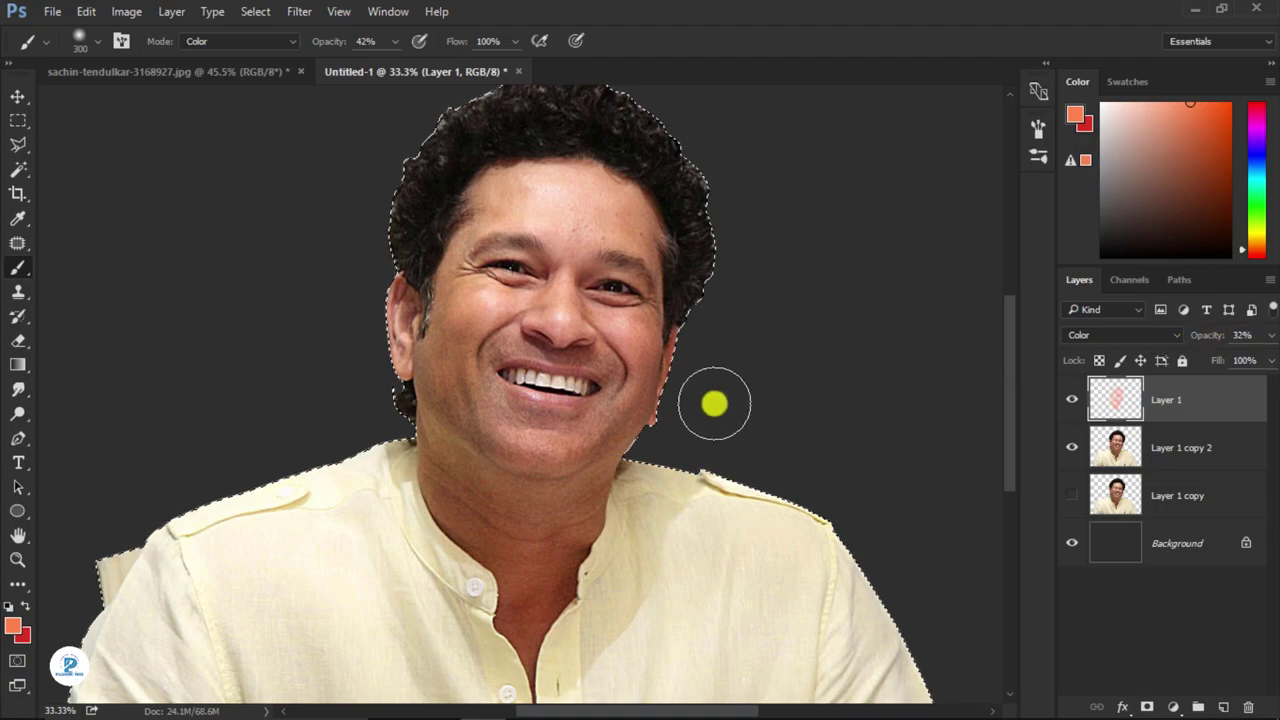
{"action": "left_click", "coordinate": [13, 628]}
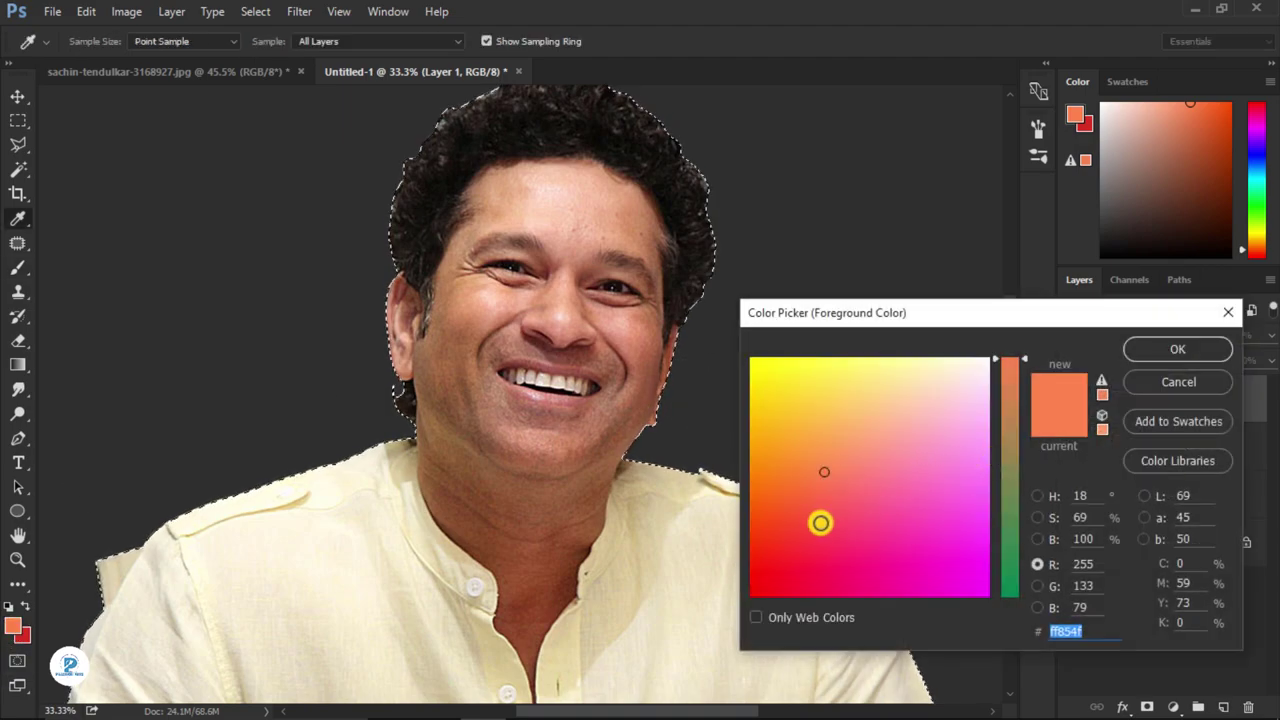
{"action": "left_click", "coordinate": [817, 522]}
{"action": "left_click", "coordinate": [1178, 349]}
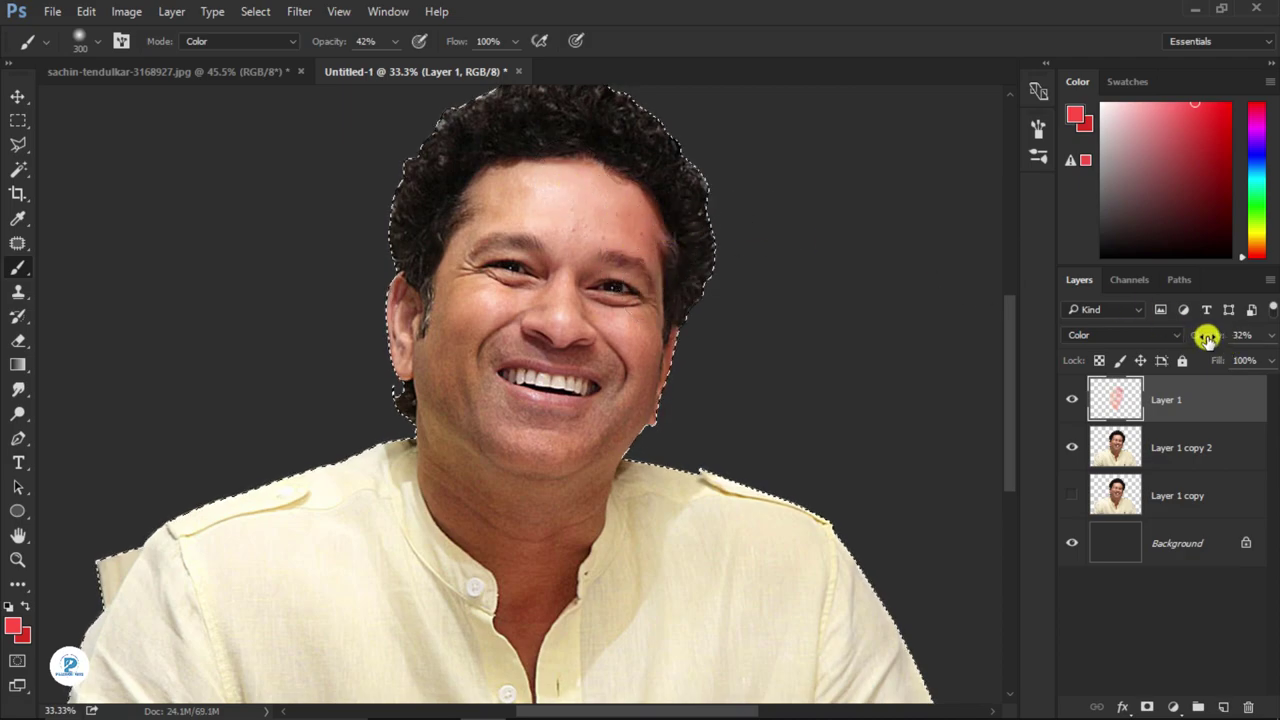
{"action": "key", "text": "Return"}
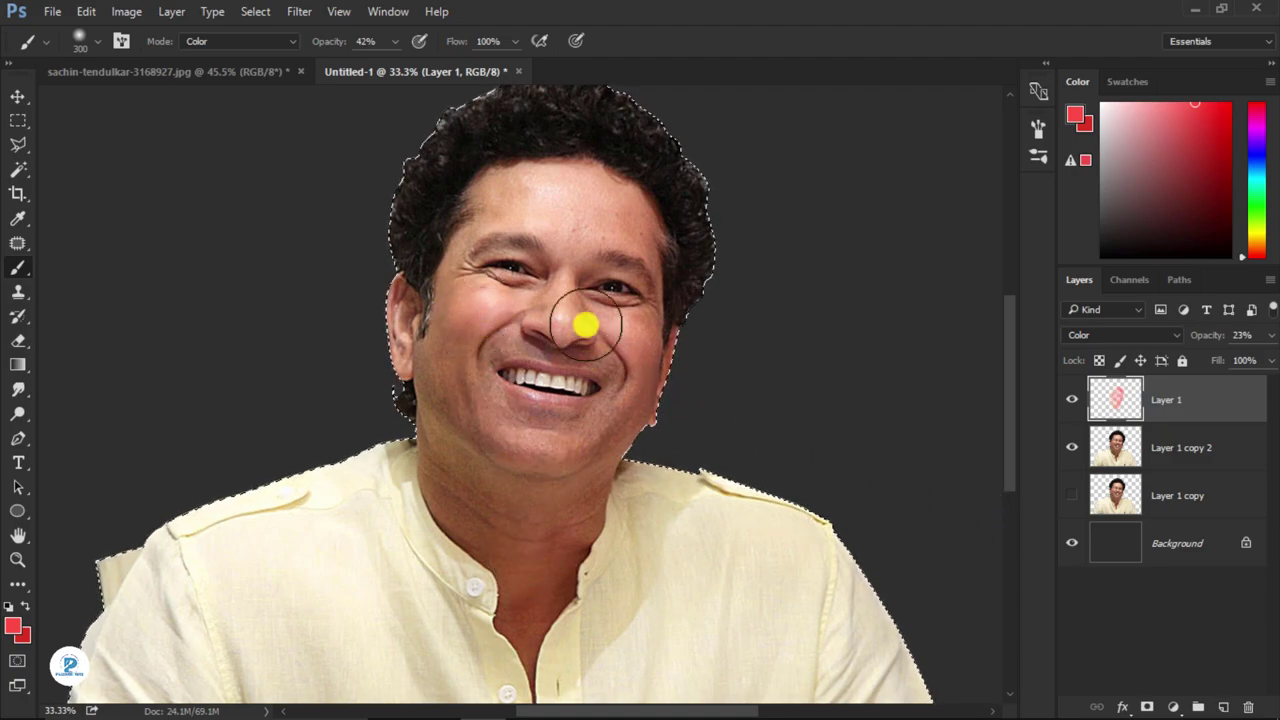
- Paint pink blush onto the left cheek
{"action": "left_click", "coordinate": [15, 628]}
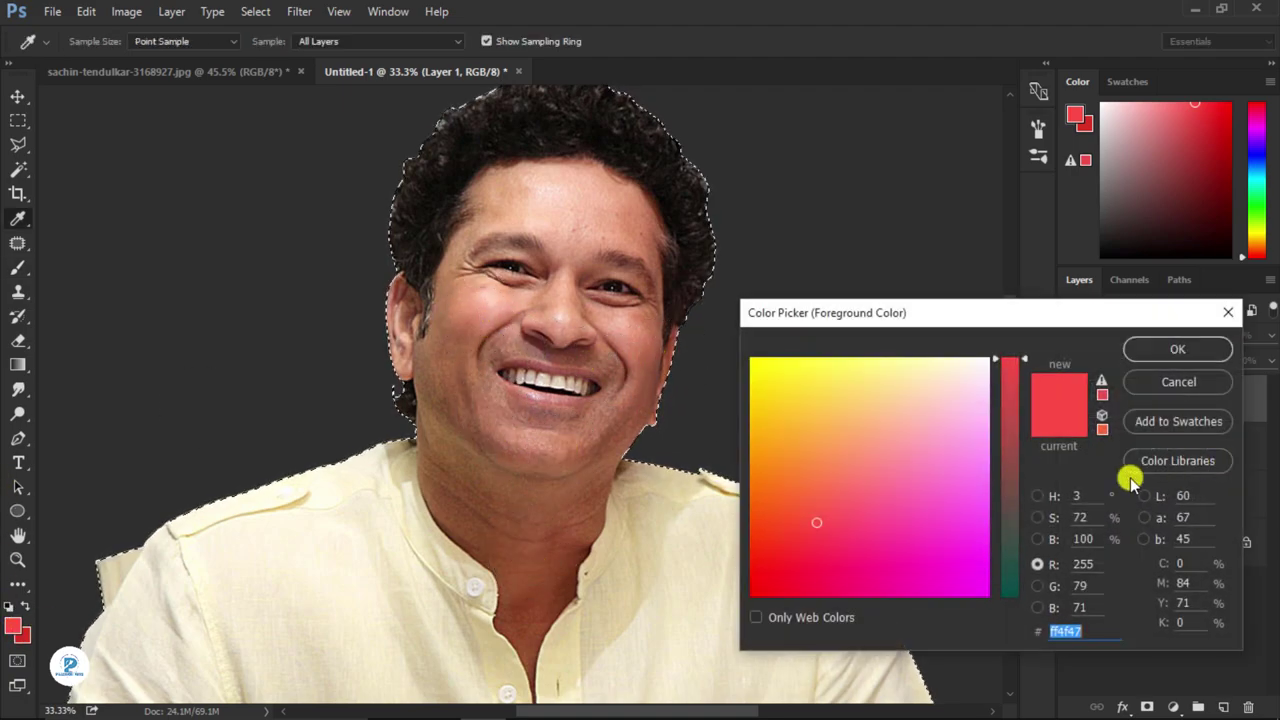
{"action": "left_click", "coordinate": [888, 514]}
{"action": "left_click", "coordinate": [1140, 349]}
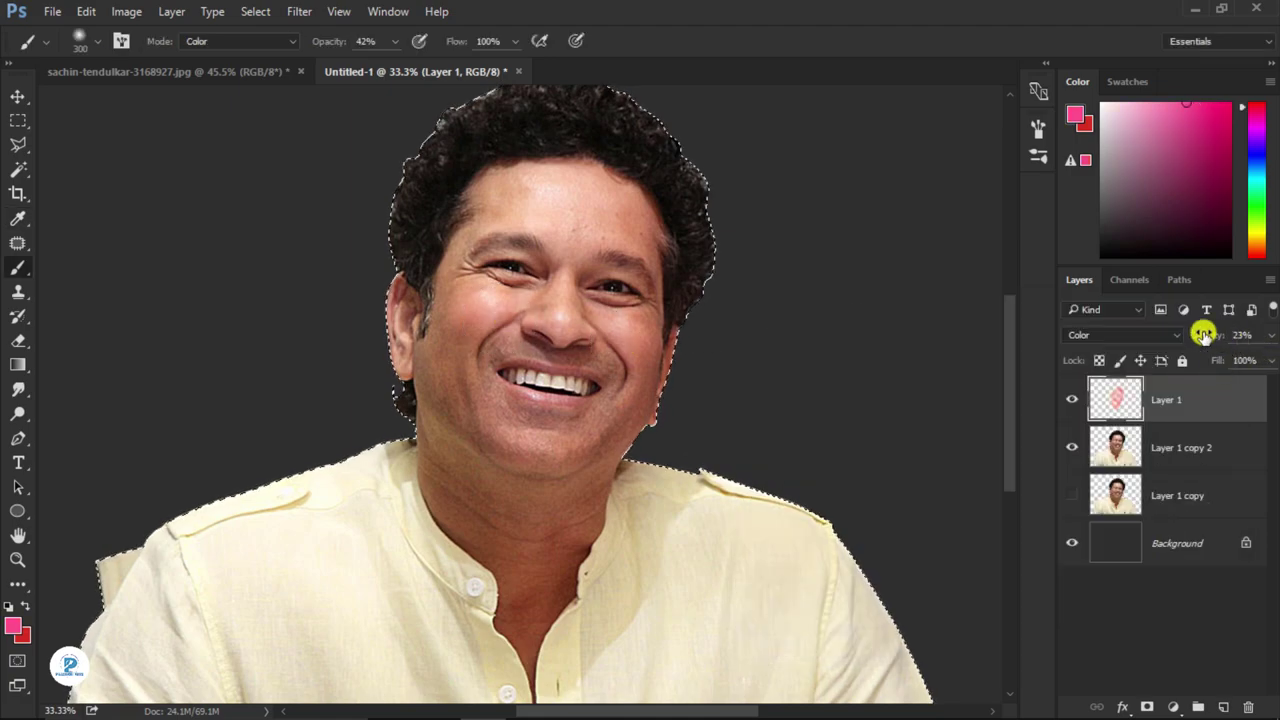
{"action": "left_click_drag", "start_coordinate": [462, 305], "coordinate": [474, 320]}
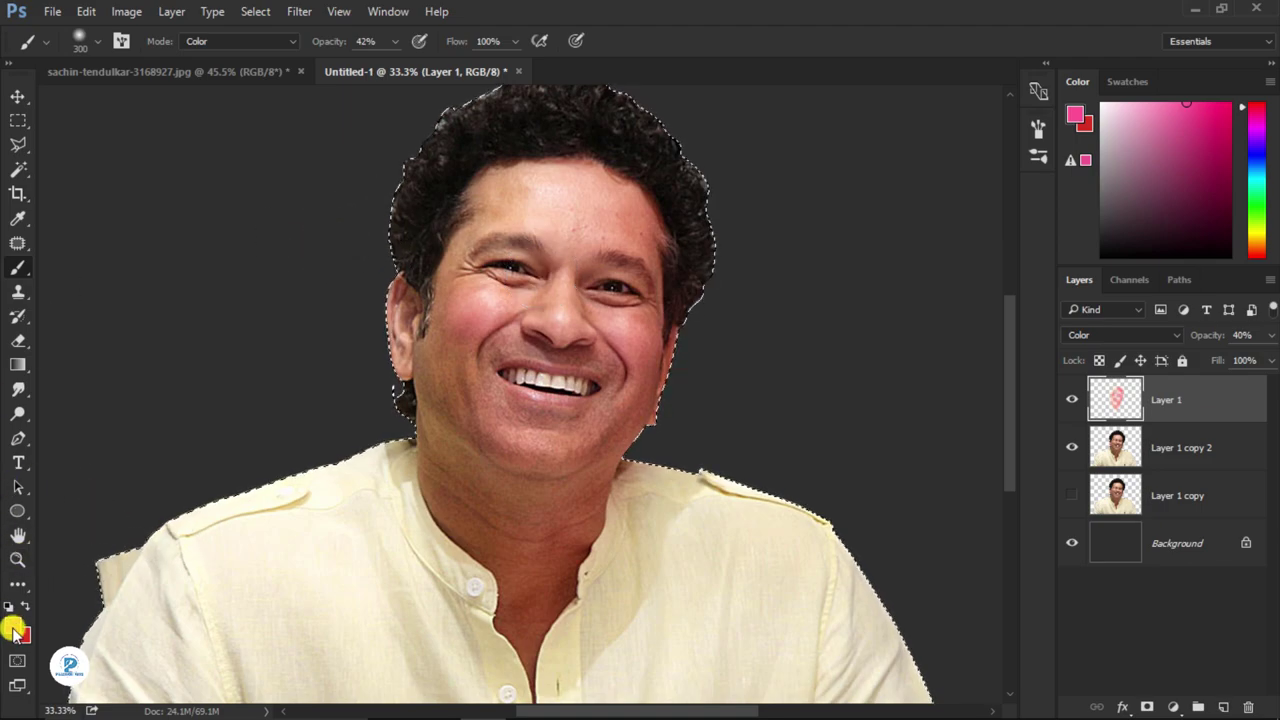
- Switch through orange and pink foreground shades and shrink the brush to 175
{"action": "left_click", "coordinate": [14, 628]}
{"action": "left_click", "coordinate": [824, 466]}
{"action": "left_click", "coordinate": [1177, 349]}
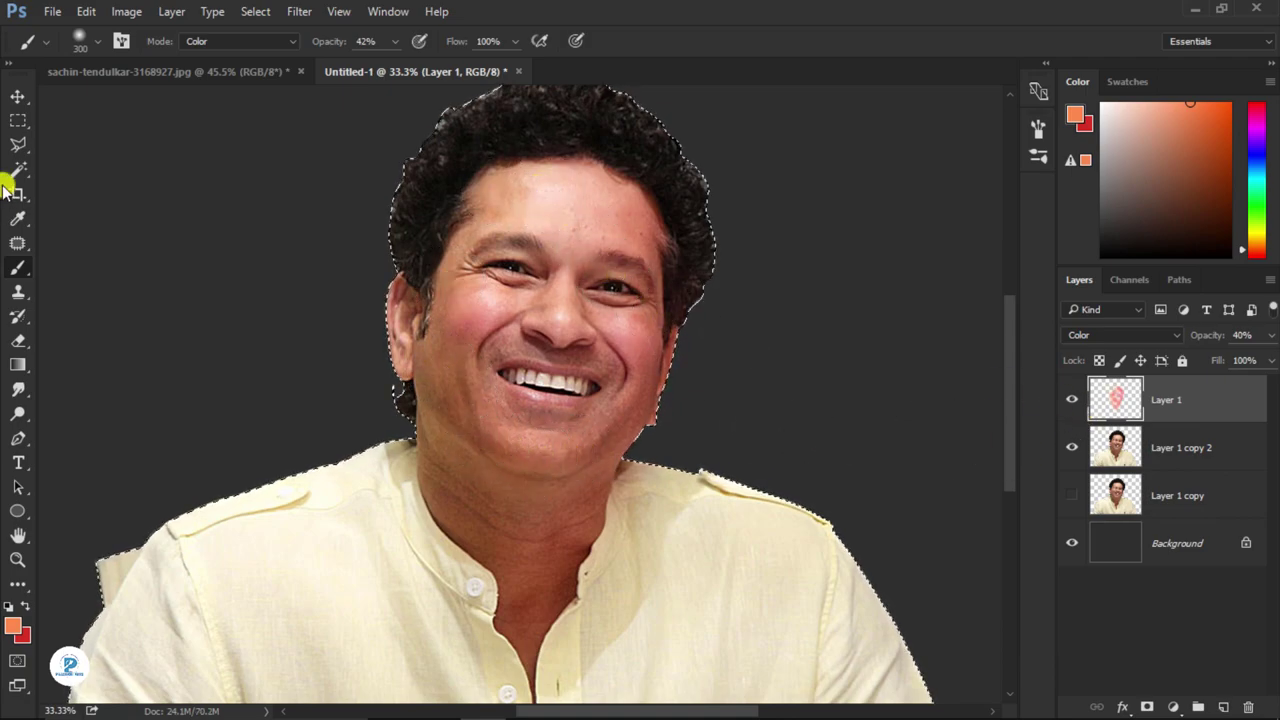
{"action": "left_click", "coordinate": [12, 626]}
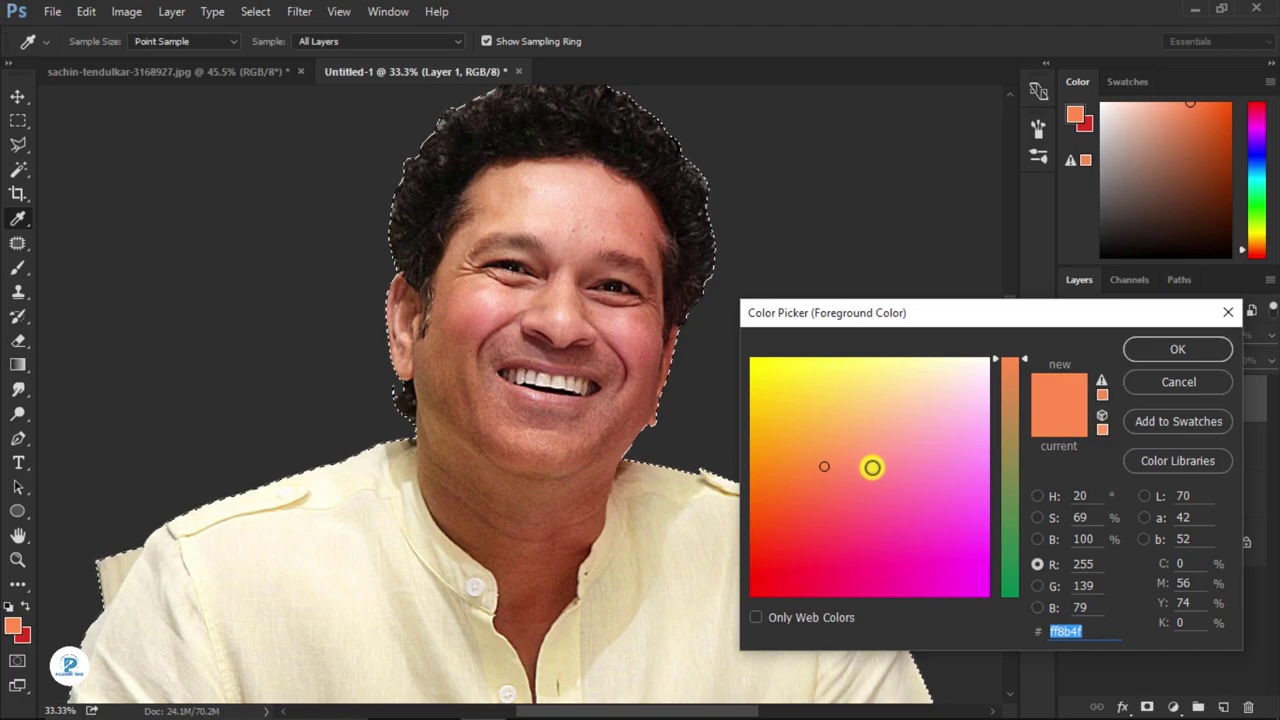
{"action": "left_click", "coordinate": [876, 471]}
{"action": "left_click", "coordinate": [1175, 349]}
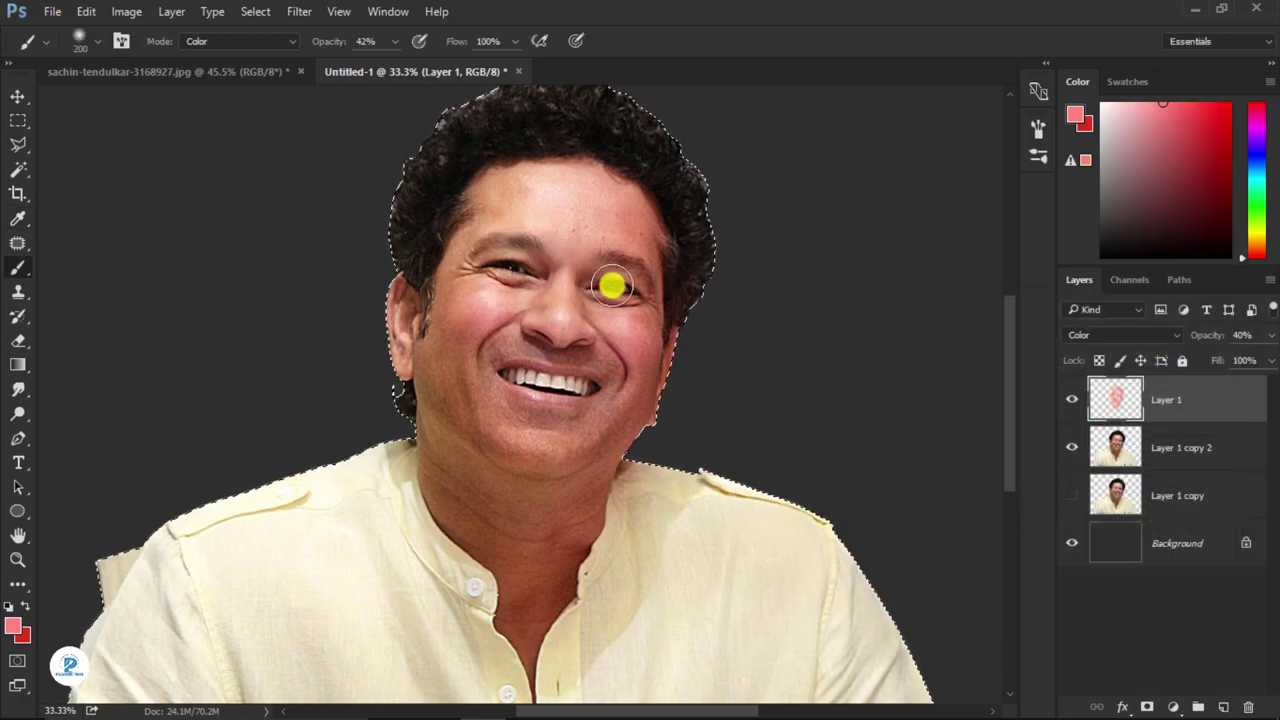
{"action": "key", "text": "["}
{"action": "key", "text": "["}
{"action": "key", "text": "["}
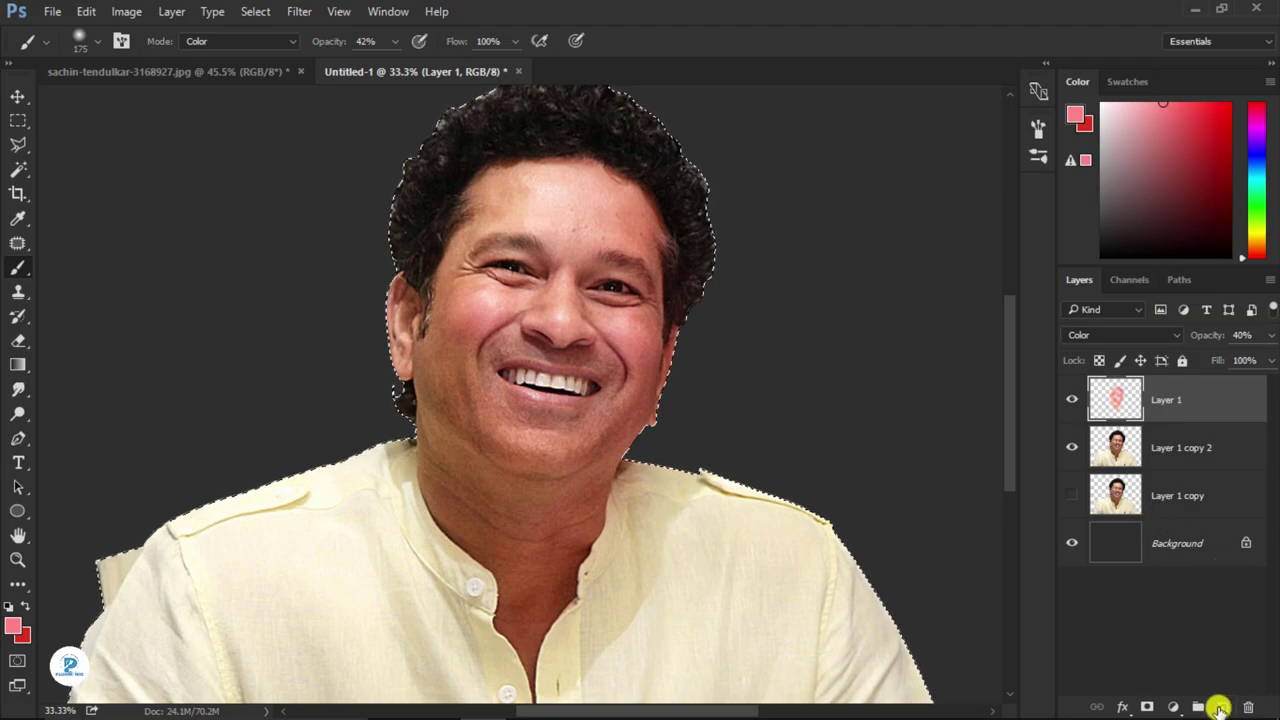
- Add Layer 2, fill it with 50% gray, and set its blend mode to Overlay
{"action": "left_click", "coordinate": [1220, 708]}
{"action": "left_click", "coordinate": [1172, 340]}
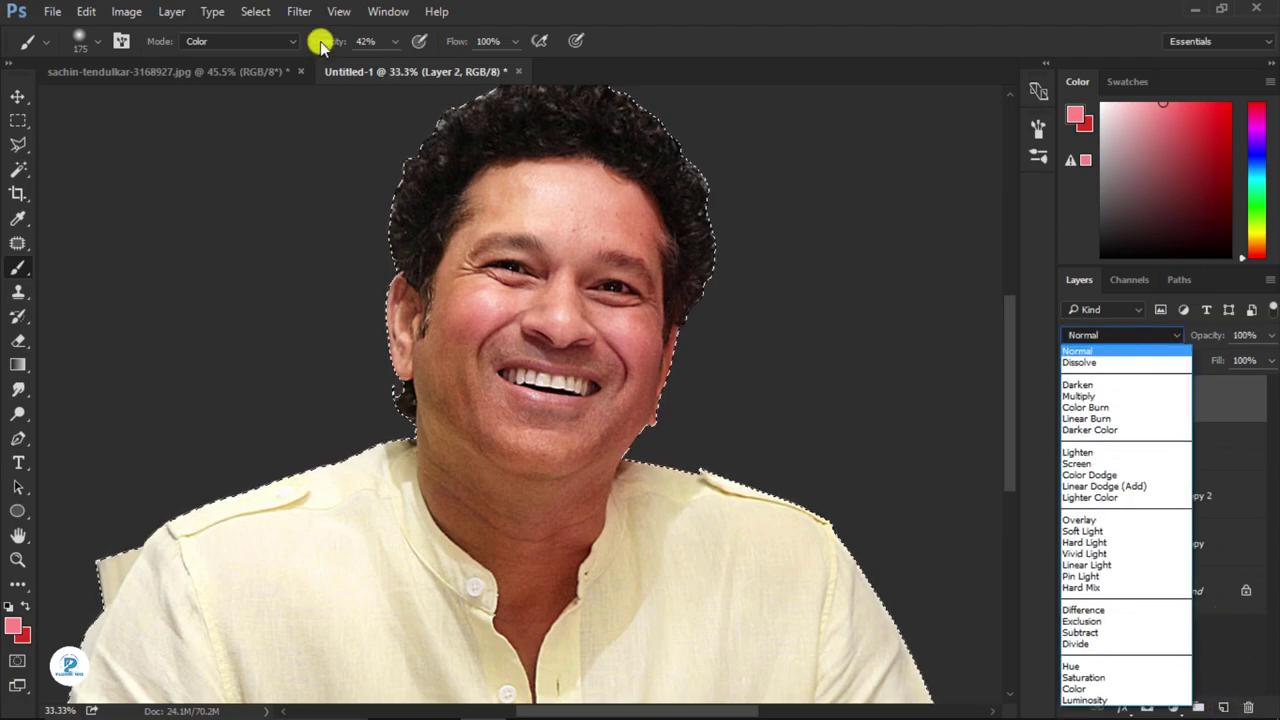
{"action": "left_click", "coordinate": [103, 12]}
{"action": "left_click", "coordinate": [90, 10]}
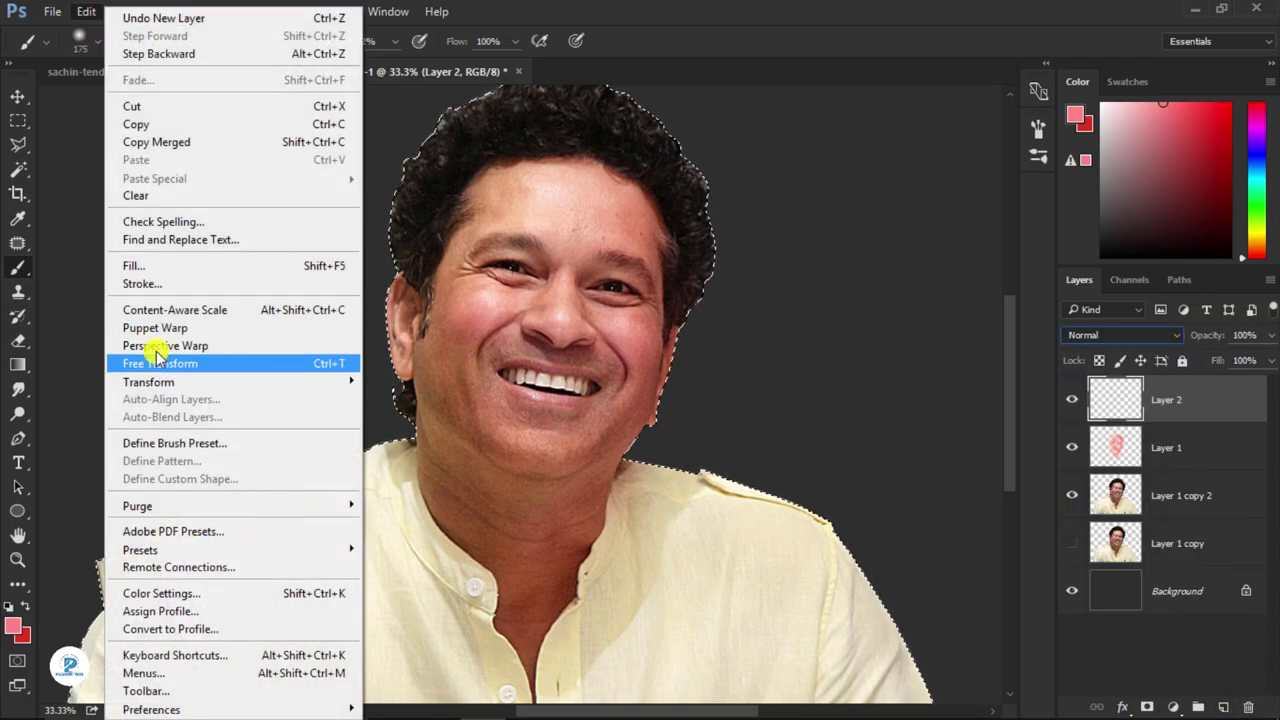
{"action": "left_click", "coordinate": [165, 266]}
{"action": "left_click", "coordinate": [766, 192]}
{"action": "key", "text": "b"}
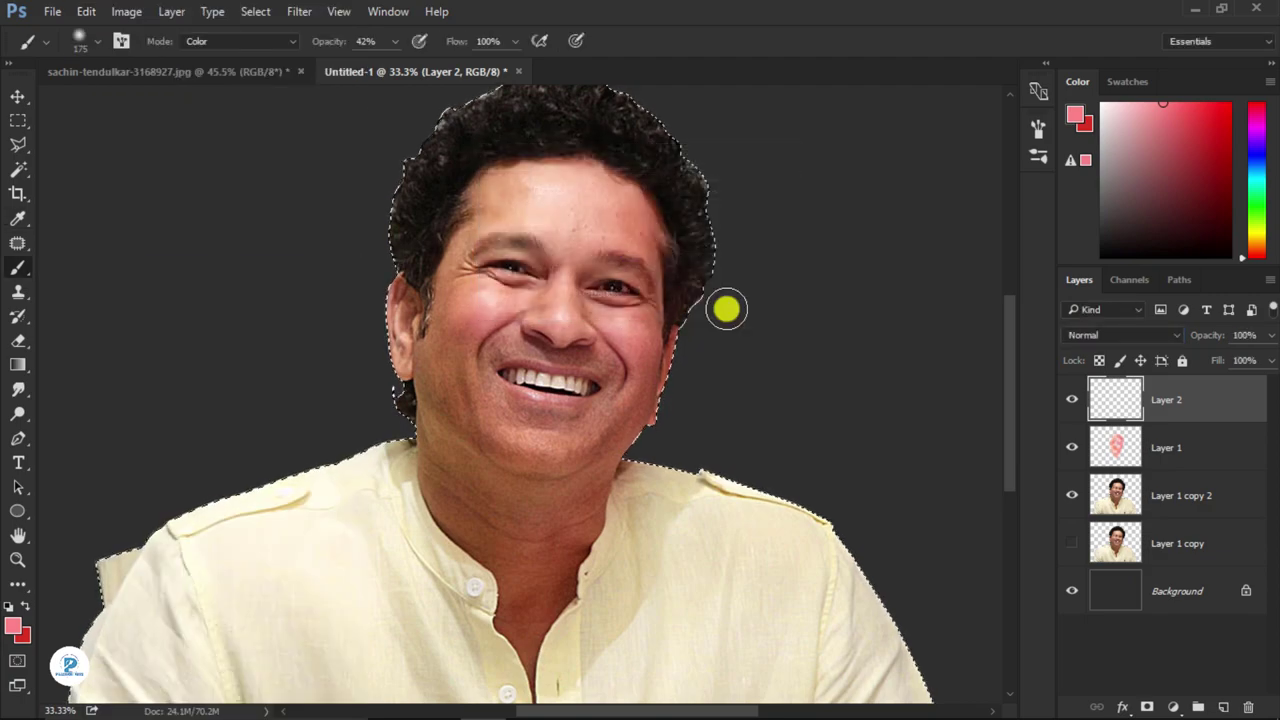
{"action": "left_click", "coordinate": [1174, 335]}
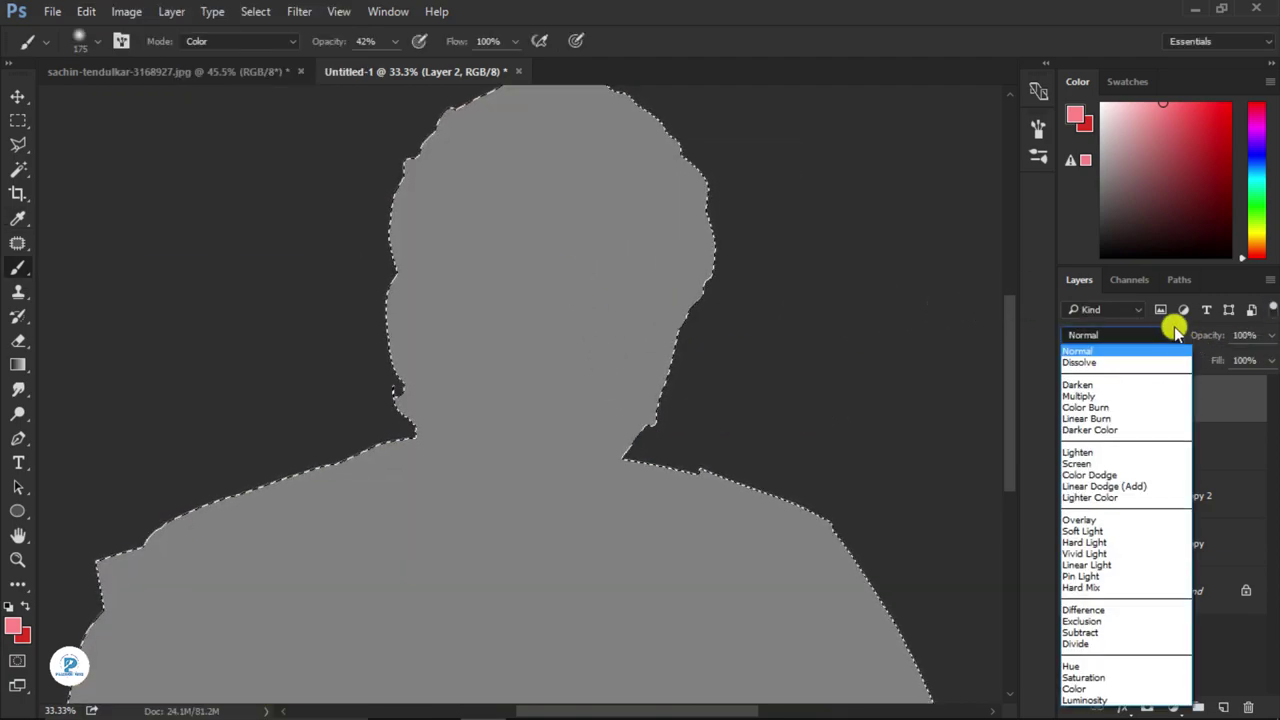
{"action": "left_click", "coordinate": [1100, 521]}
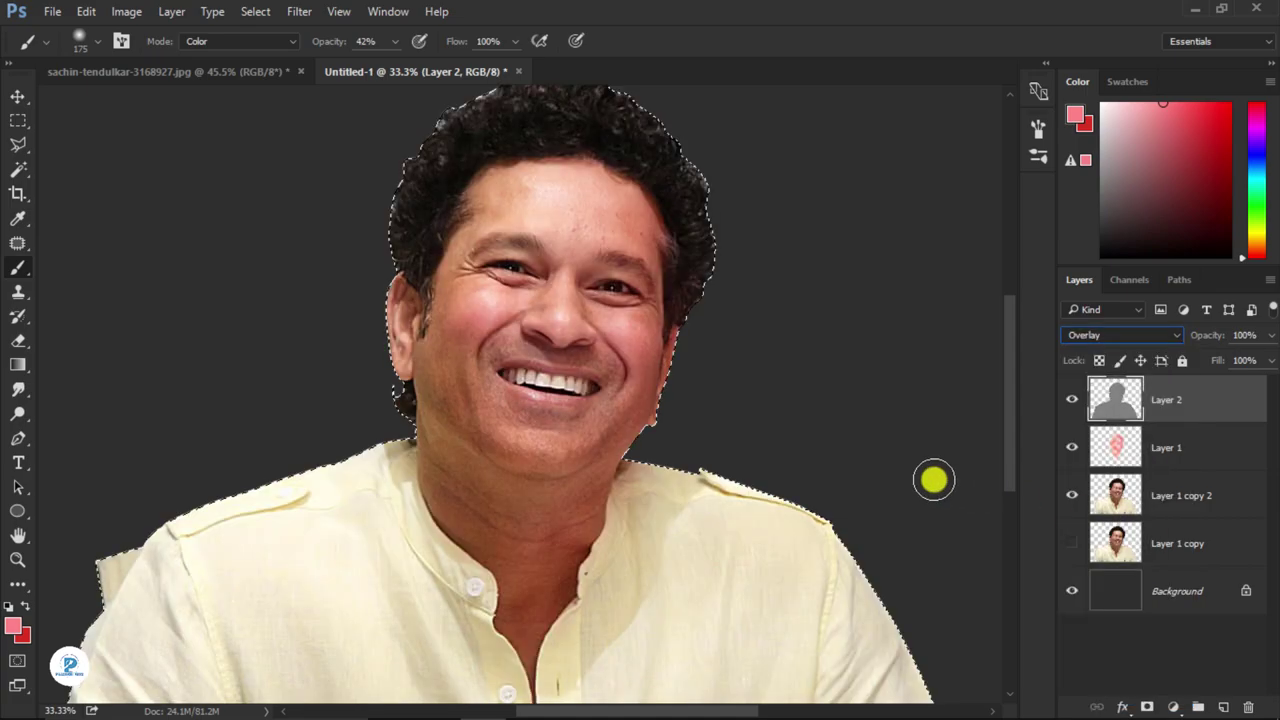
- Switch to the Dodge tool and set its exposure to 30%
{"action": "left_click", "coordinate": [16, 413]}
{"action": "scroll", "coordinate": [457, 286], "scroll_direction": "up", "scroll_amount": 2}
{"action": "scroll", "coordinate": [600, 271], "scroll_direction": "up", "scroll_amount": 2}
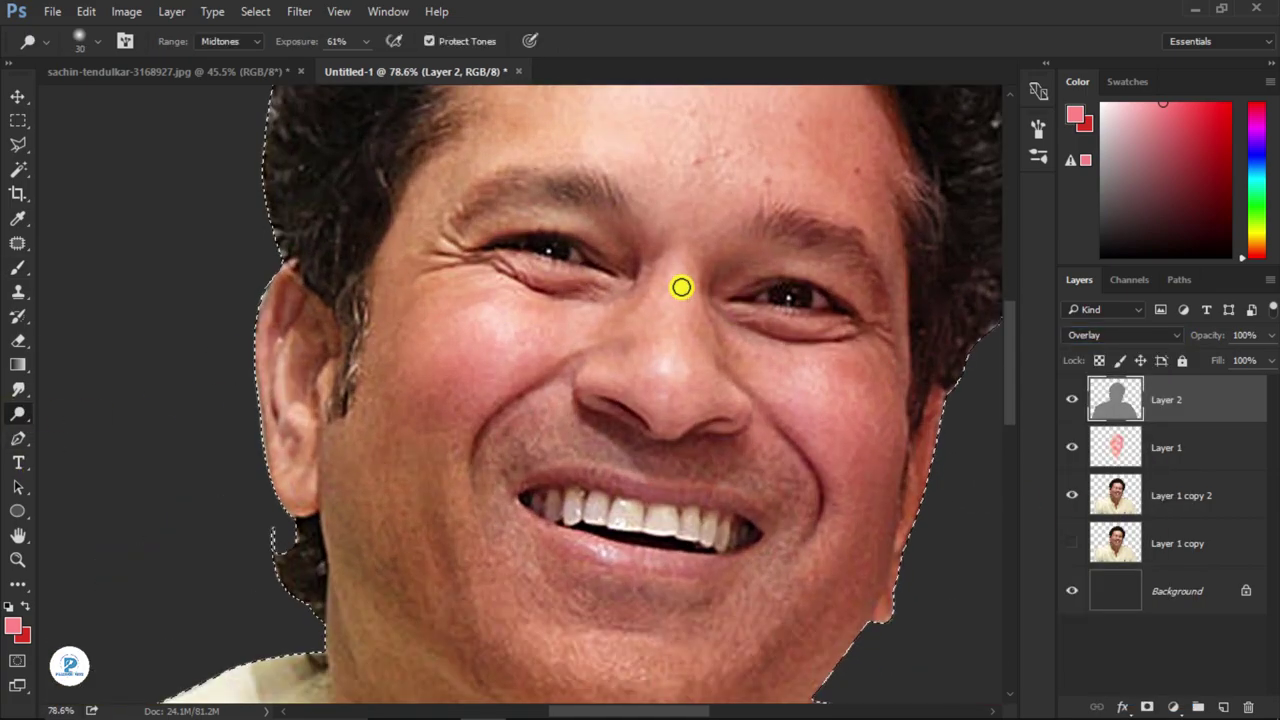
{"action": "double_click", "coordinate": [340, 41]}
{"action": "type", "text": "30"}
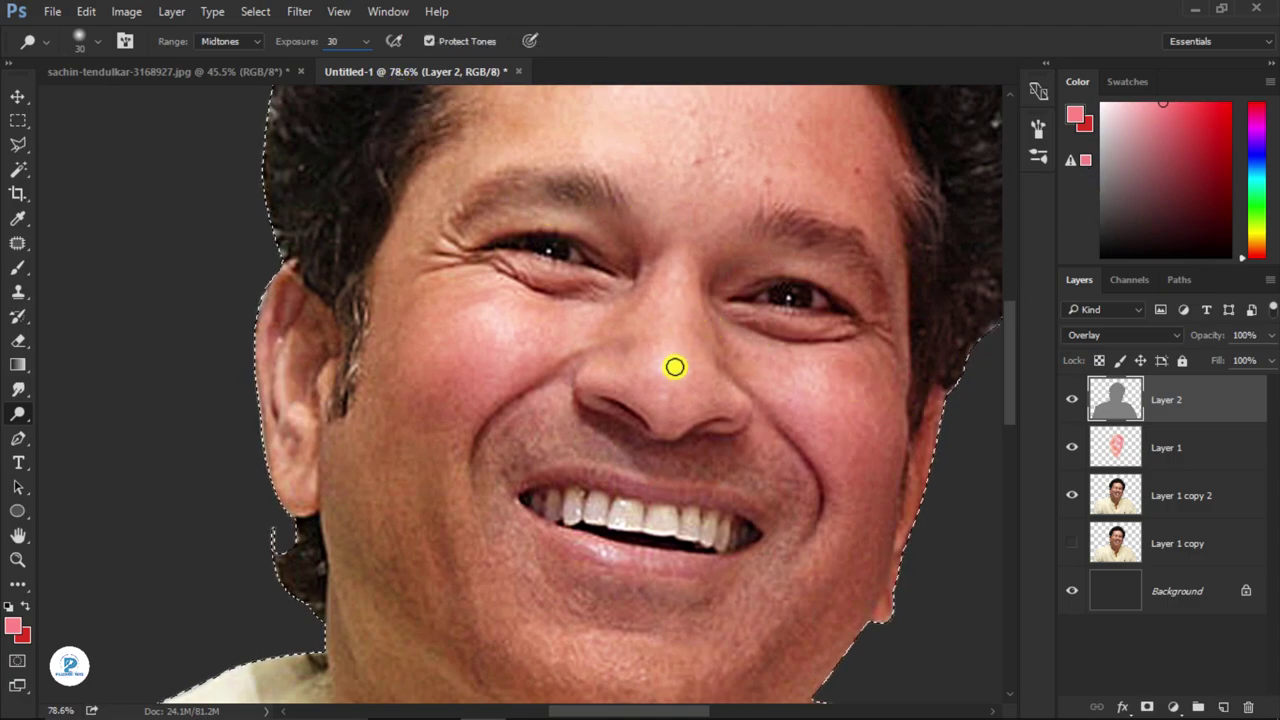
{"action": "key", "text": "Return"}
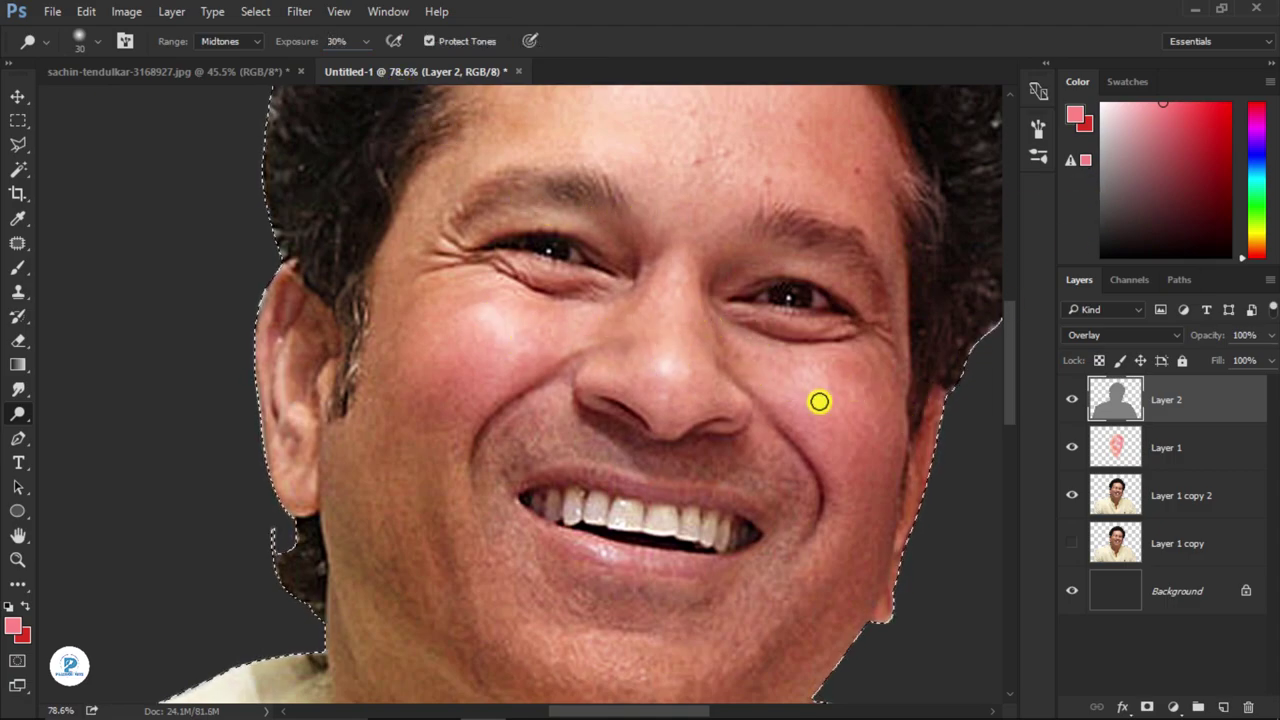
- Dodge the cheek, chin and under-eye area, undoing one bad stroke with Ctrl+Alt+Z
{"action": "mouse_move", "coordinate": [816, 385]}
{"action": "left_mouse_down"}
{"action": "mouse_move", "coordinate": [846, 457]}
{"action": "mouse_move", "coordinate": [643, 654]}
{"action": "mouse_move", "coordinate": [586, 643]}
{"action": "mouse_move", "coordinate": [734, 321]}
{"action": "left_mouse_up"}
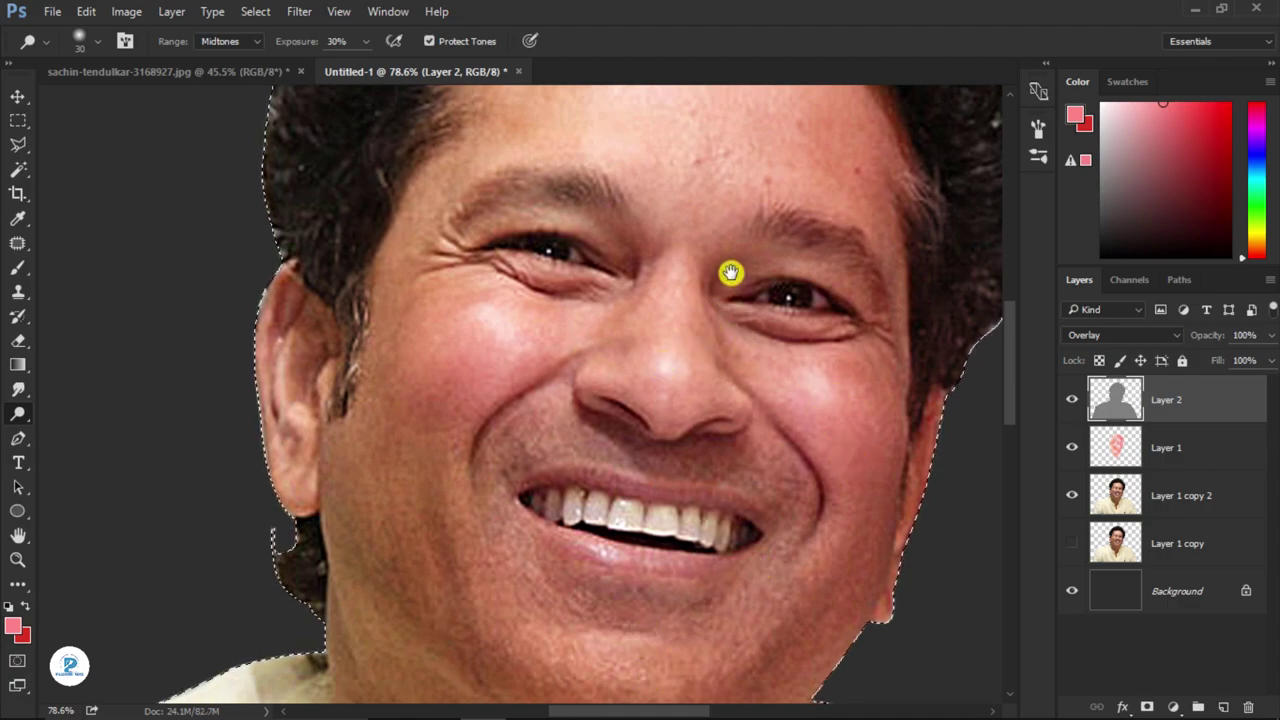
{"action": "scroll", "coordinate": [700, 274], "scroll_direction": "up", "scroll_amount": 3}
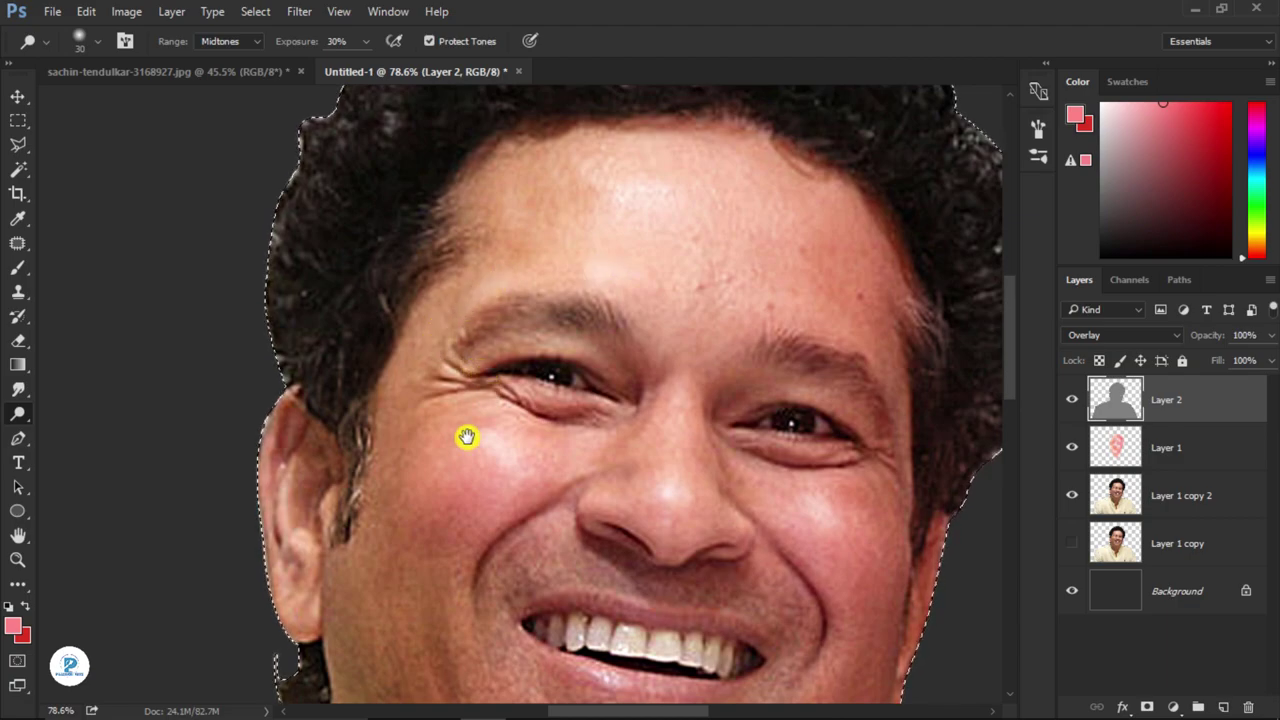
{"action": "scroll", "coordinate": [520, 460], "scroll_direction": "down", "scroll_amount": 3}
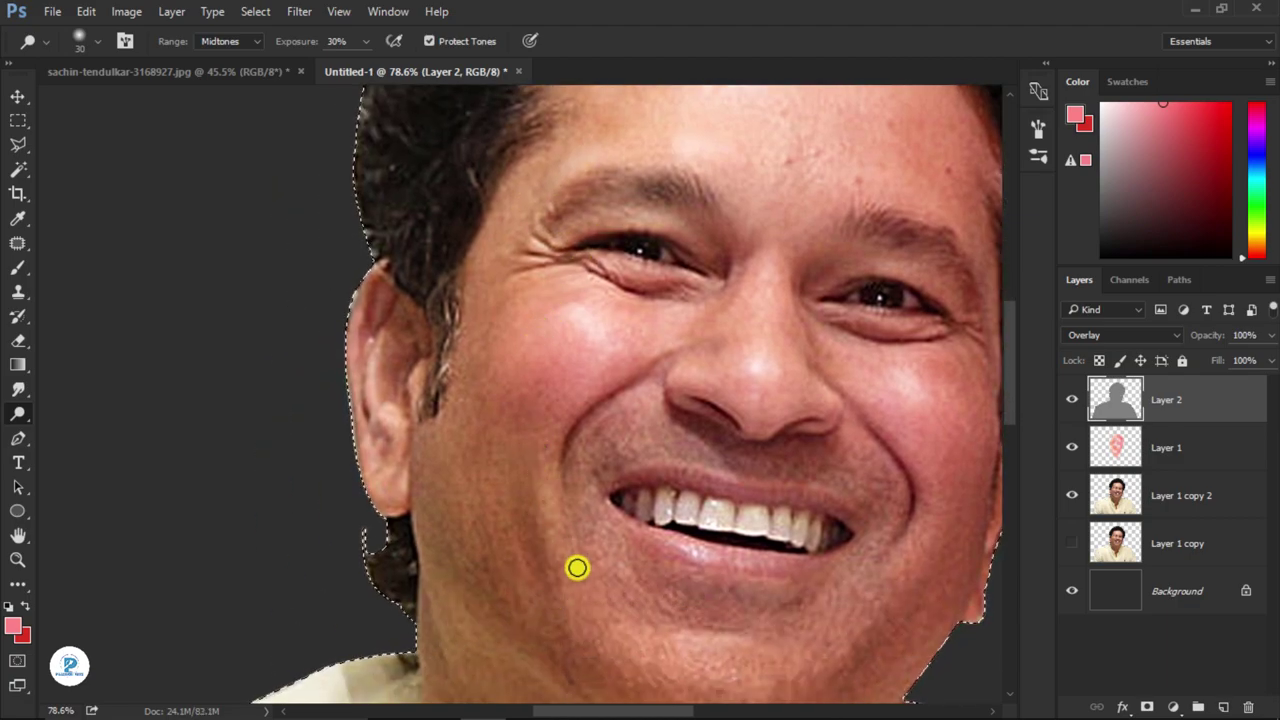
{"action": "left_click_drag", "start_coordinate": [589, 550], "coordinate": [506, 400]}
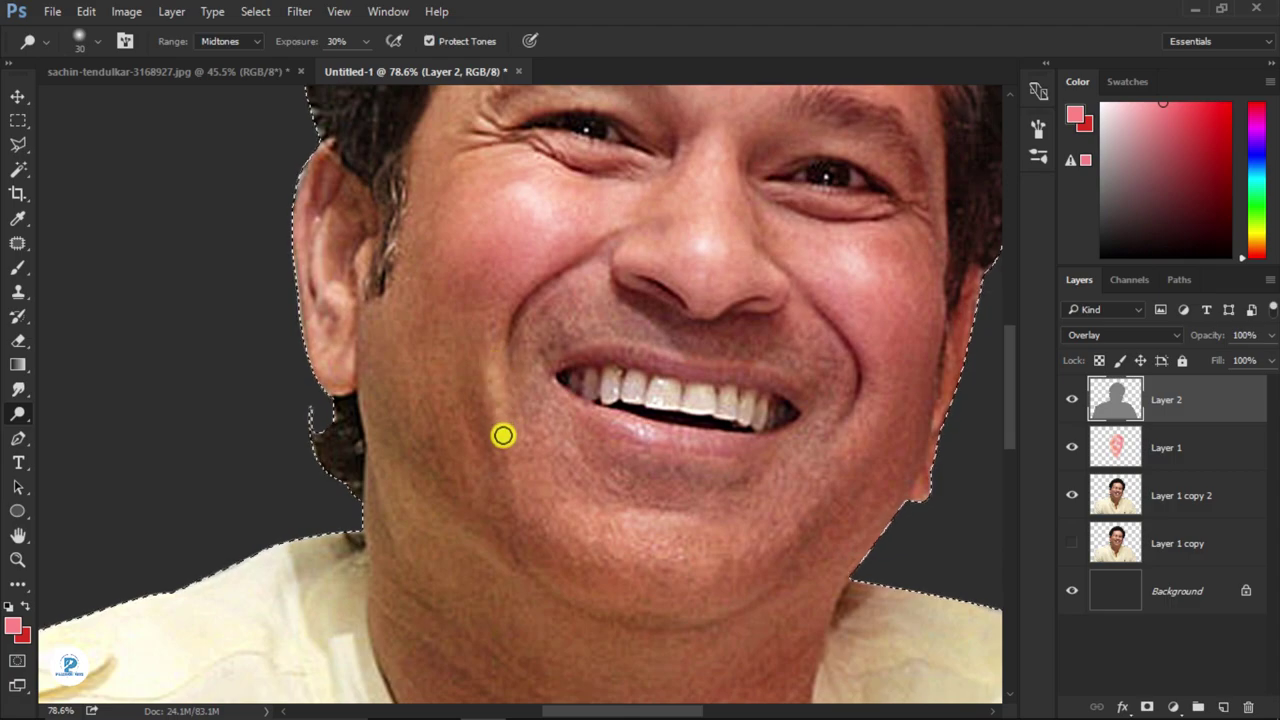
{"action": "key", "text": "ctrl+alt+z"}
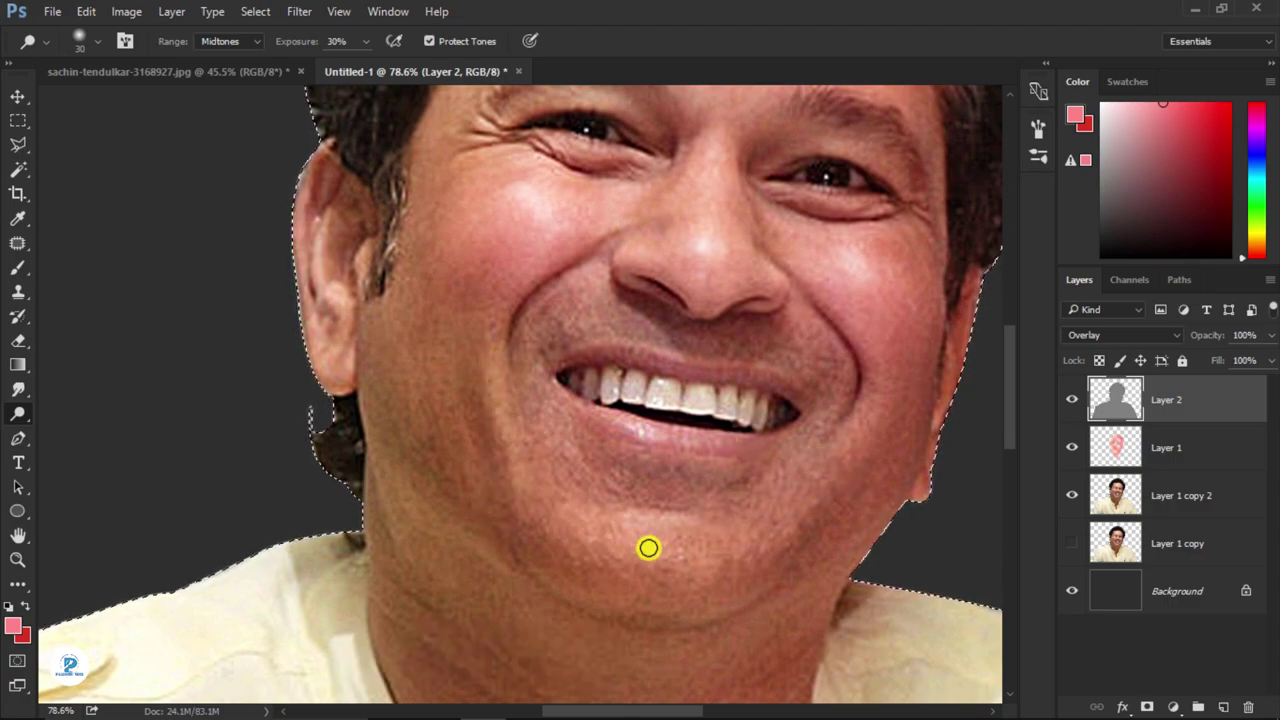
{"action": "scroll", "coordinate": [611, 446], "scroll_direction": "down", "scroll_amount": 1}
{"action": "scroll", "coordinate": [560, 470], "scroll_direction": "down", "scroll_amount": 2}
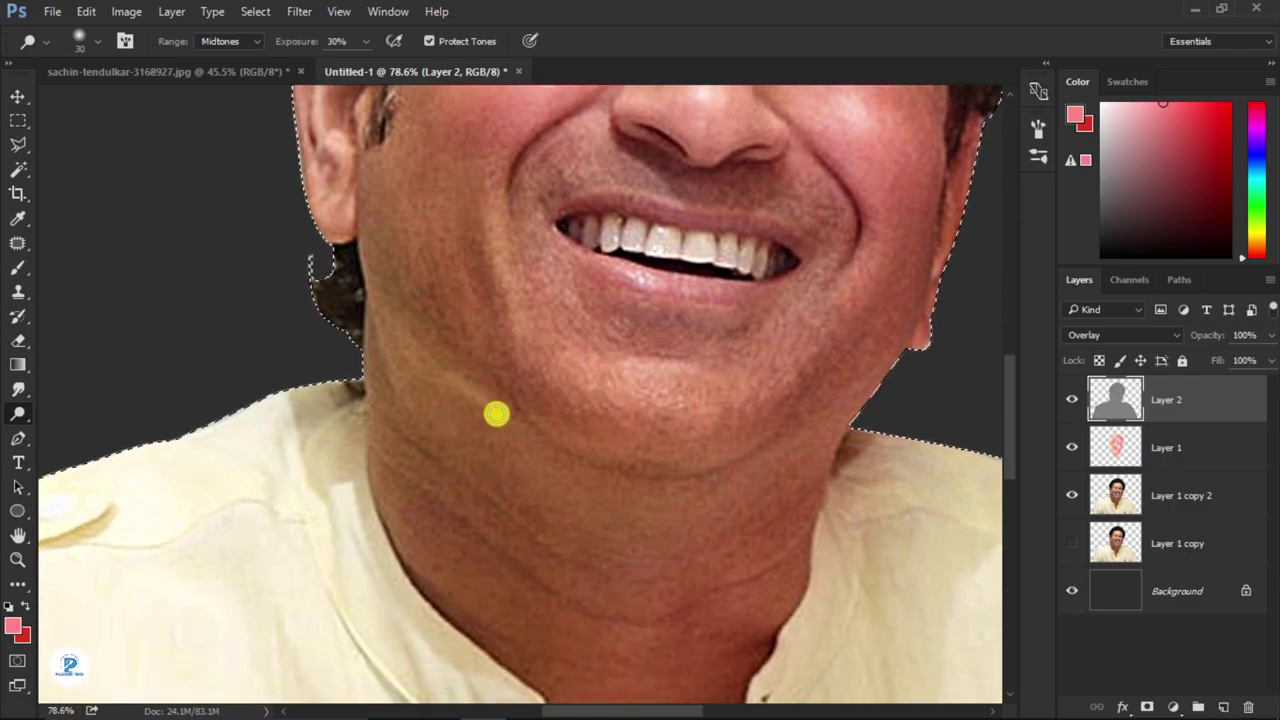
{"action": "scroll", "coordinate": [498, 334], "scroll_direction": "down", "scroll_amount": 3}
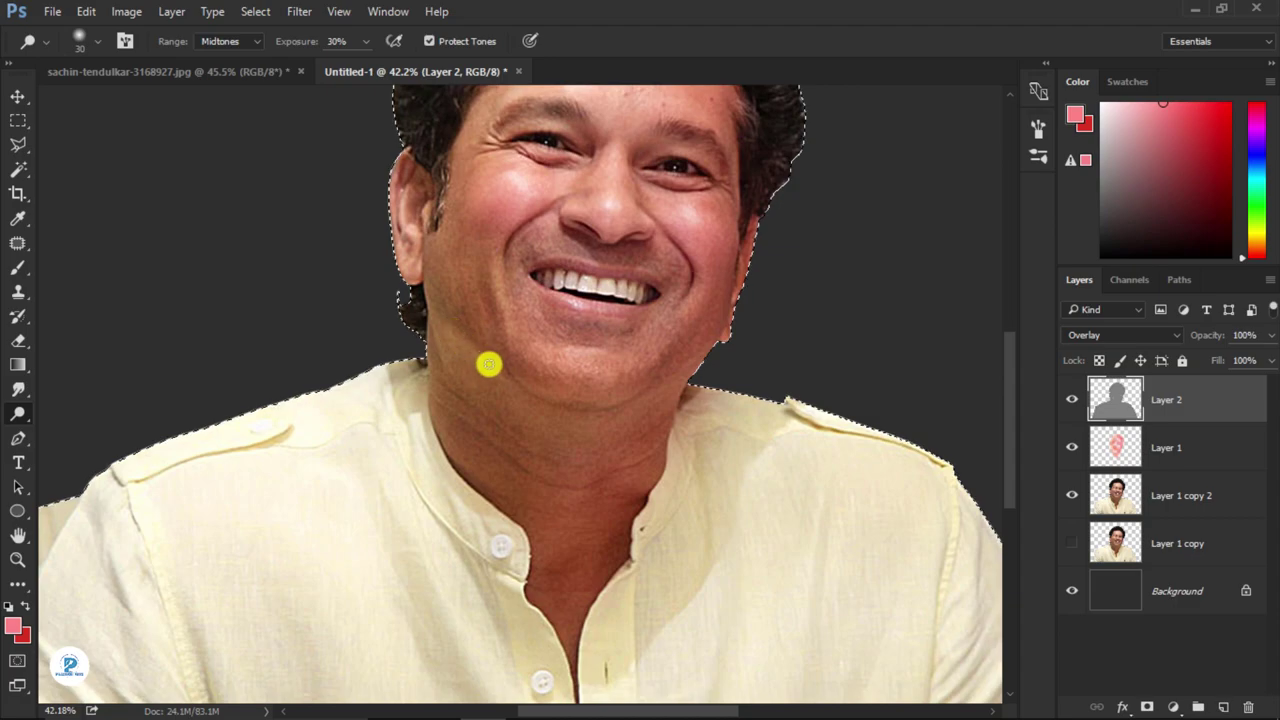
{"action": "scroll", "coordinate": [620, 314], "scroll_direction": "up", "scroll_amount": 1}
{"action": "scroll", "coordinate": [583, 295], "scroll_direction": "up", "scroll_amount": 1}
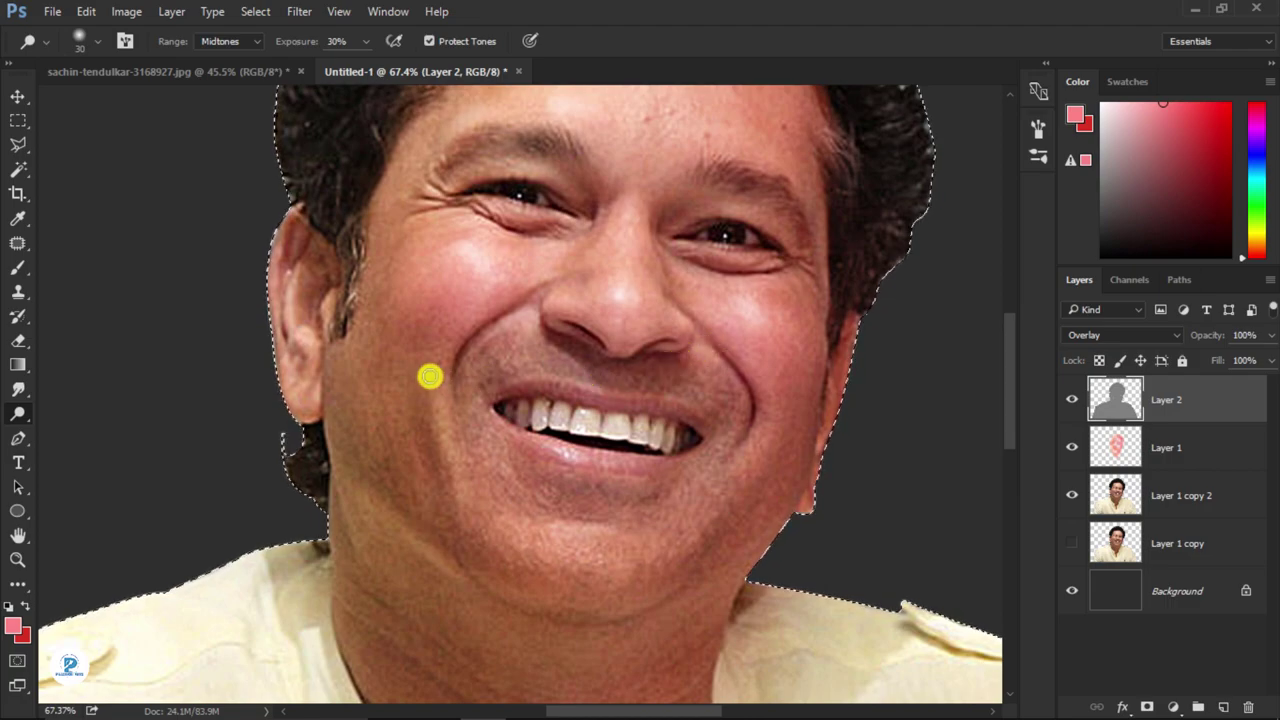
{"action": "scroll", "coordinate": [391, 309], "scroll_direction": "up", "scroll_amount": 1}
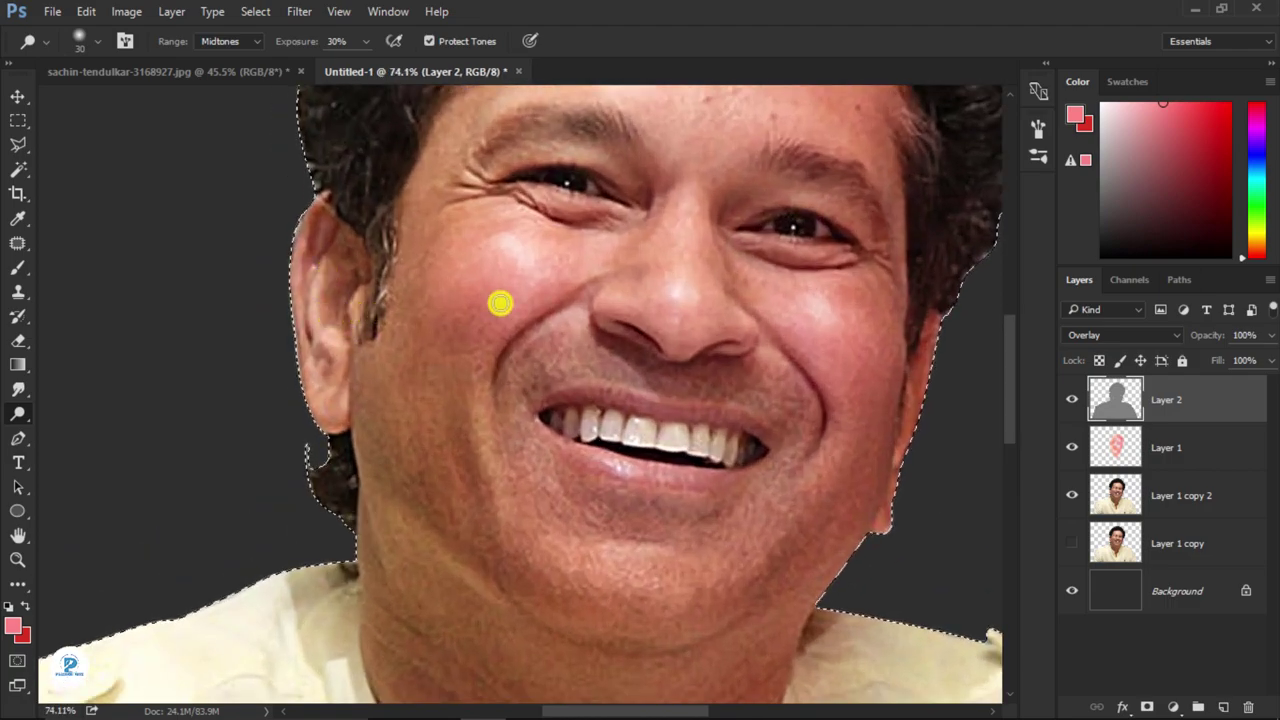
{"action": "scroll", "coordinate": [643, 289], "scroll_direction": "down", "scroll_amount": 4}
{"action": "scroll", "coordinate": [655, 260], "scroll_direction": "up", "scroll_amount": 5}
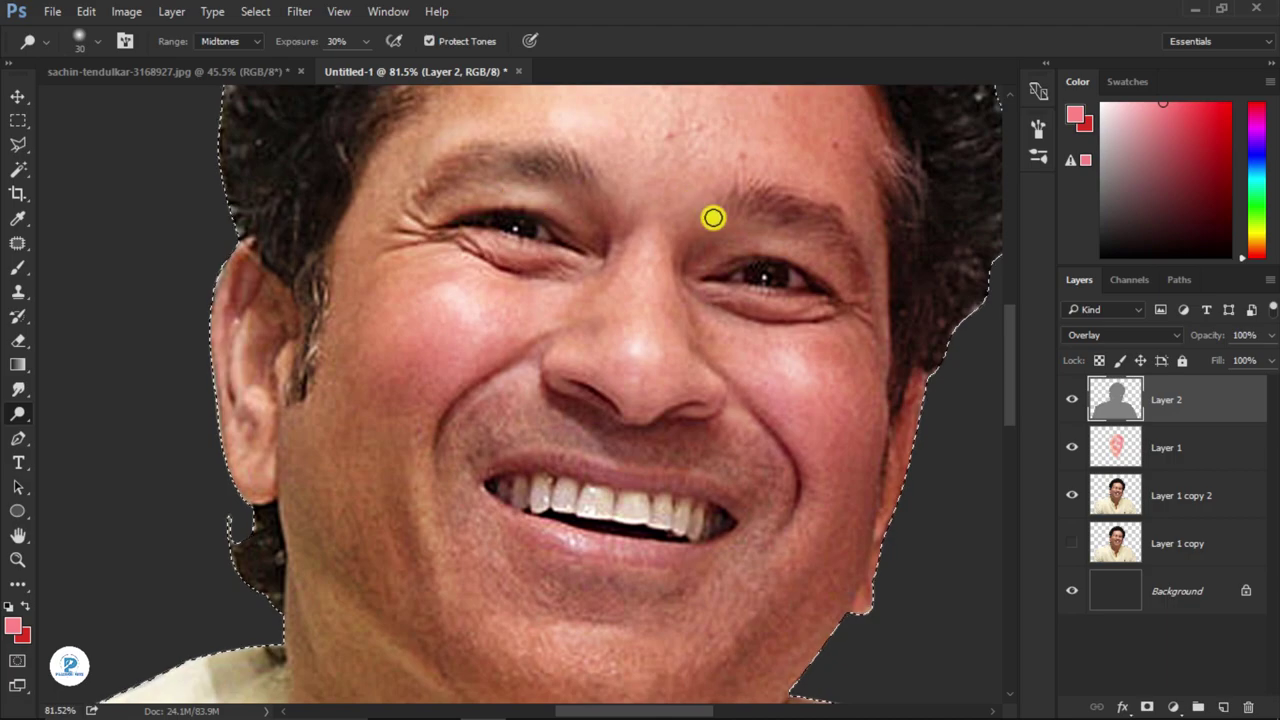
{"action": "scroll", "coordinate": [803, 277], "scroll_direction": "down", "scroll_amount": 4}
{"action": "scroll", "coordinate": [851, 314], "scroll_direction": "down", "scroll_amount": 3}
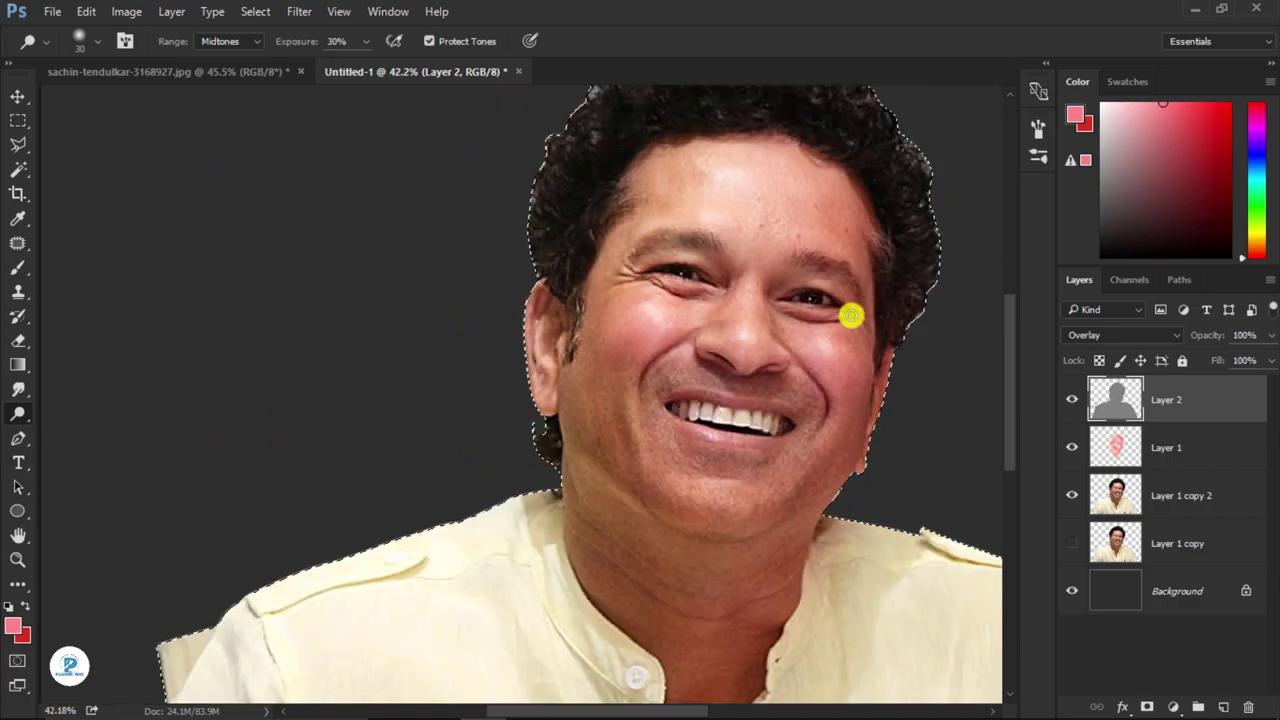
{"action": "scroll", "coordinate": [814, 429], "scroll_direction": "up", "scroll_amount": 3}
{"action": "scroll", "coordinate": [683, 409], "scroll_direction": "up", "scroll_amount": 6}
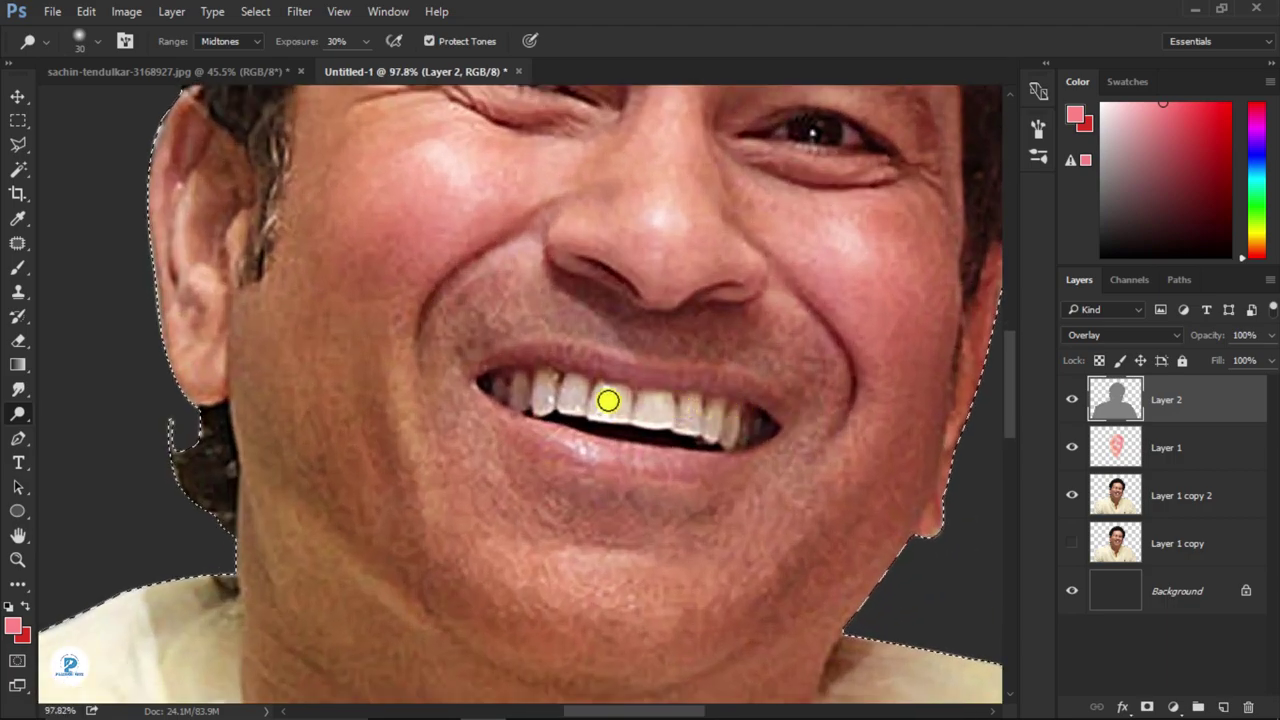
- Brighten the teeth and the skin beside the right eye, then recentre the portrait
{"action": "mouse_move", "coordinate": [650, 412]}
{"action": "left_mouse_down"}
{"action": "mouse_move", "coordinate": [714, 429]}
{"action": "mouse_move", "coordinate": [549, 394]}
{"action": "mouse_move", "coordinate": [660, 424]}
{"action": "left_mouse_up"}
{"action": "scroll", "coordinate": [660, 424], "scroll_direction": "down", "scroll_amount": 3}
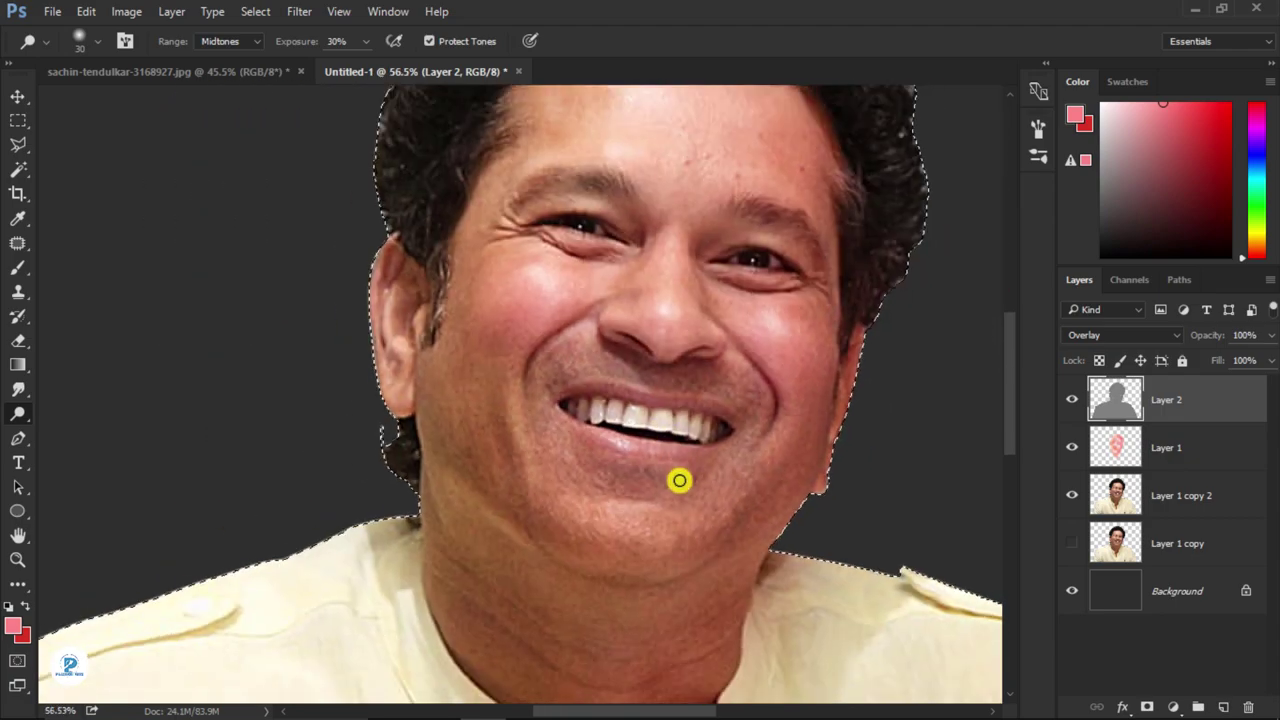
{"action": "scroll", "coordinate": [680, 477], "scroll_direction": "down", "scroll_amount": 2}
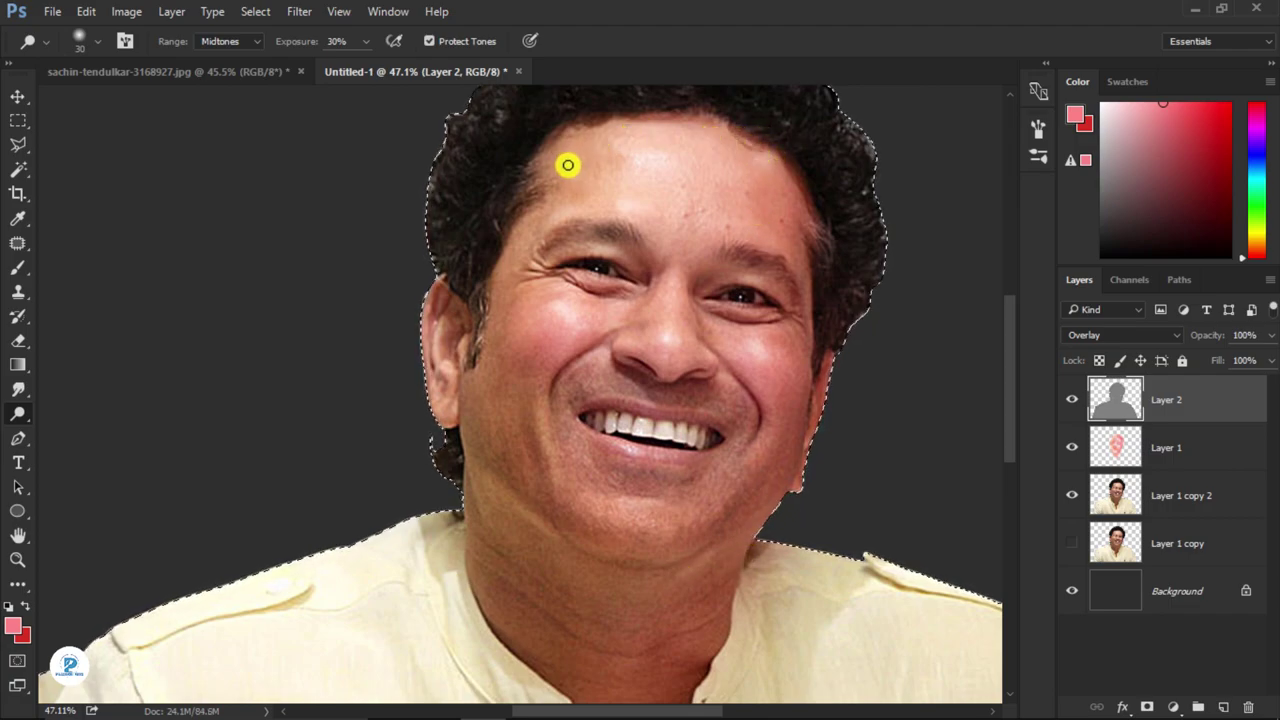
{"action": "left_click", "coordinate": [788, 315]}
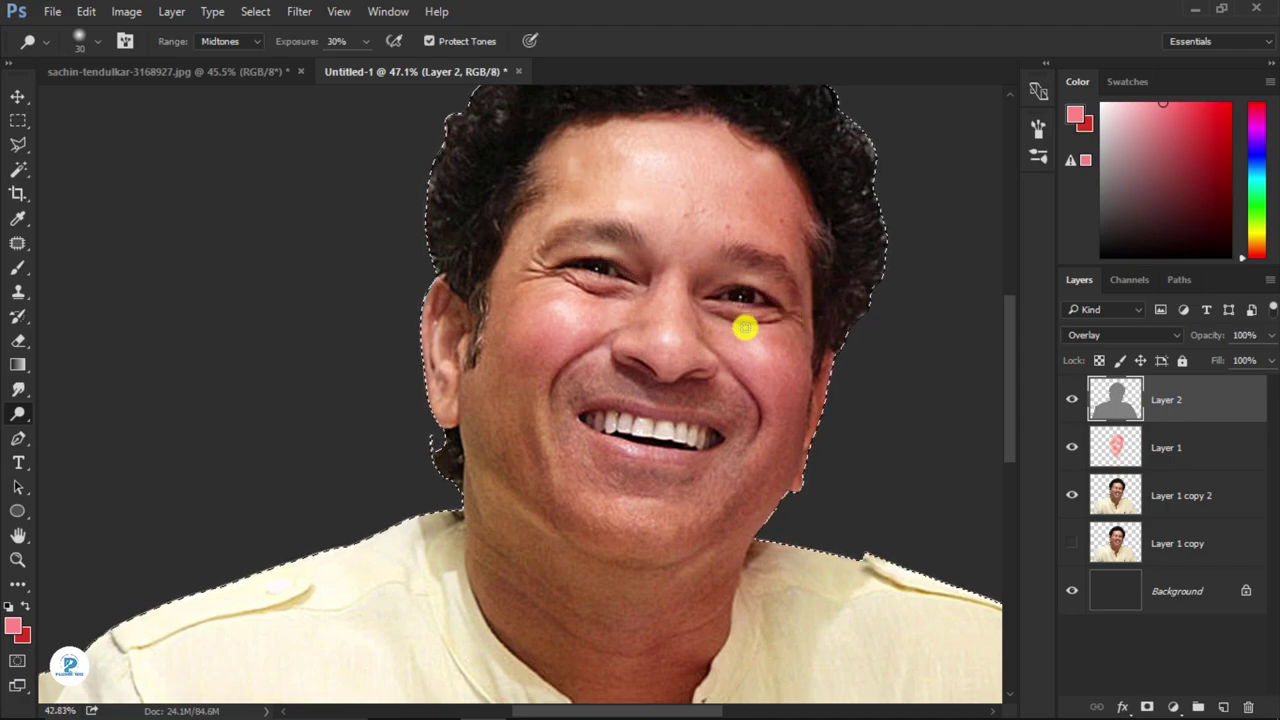
{"action": "scroll", "coordinate": [745, 328], "scroll_direction": "down", "scroll_amount": 1}
{"action": "scroll", "coordinate": [731, 346], "scroll_direction": "up", "scroll_amount": 2}
{"action": "scroll", "coordinate": [686, 249], "scroll_direction": "up", "scroll_amount": 2}
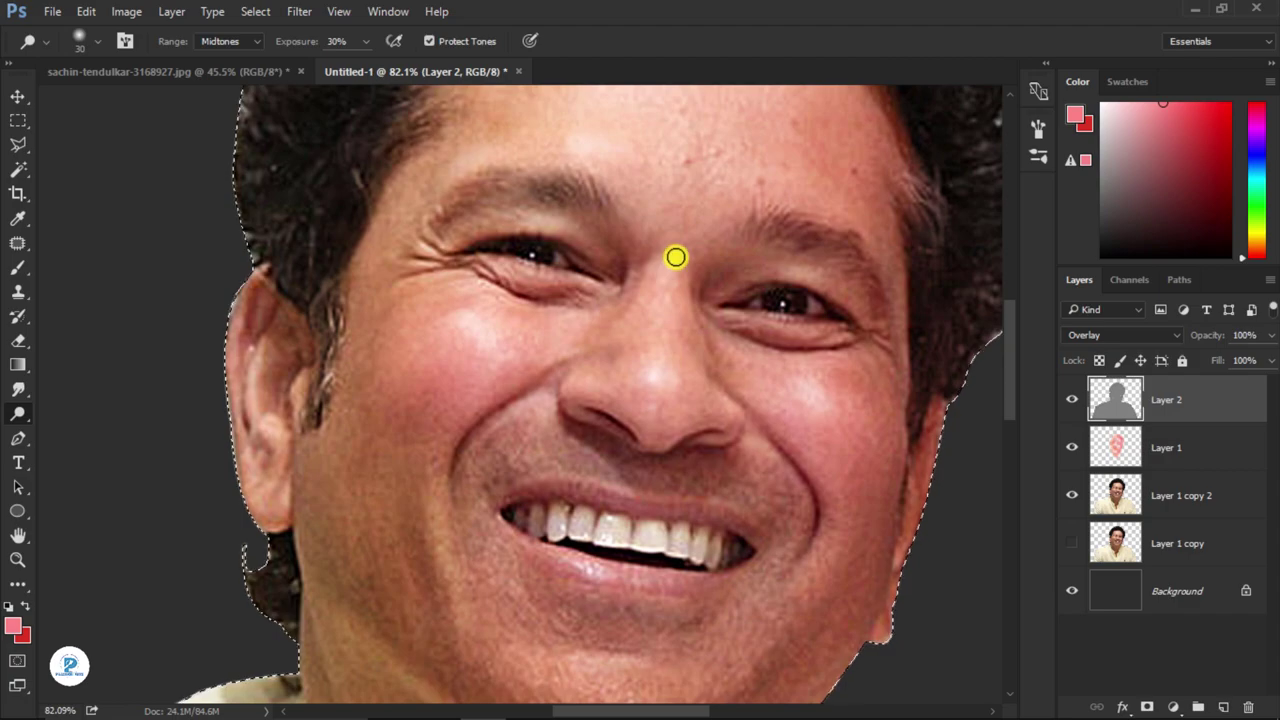
{"action": "scroll", "coordinate": [760, 320], "scroll_direction": "down", "scroll_amount": 2}
{"action": "scroll", "coordinate": [760, 321], "scroll_direction": "down", "scroll_amount": 2}
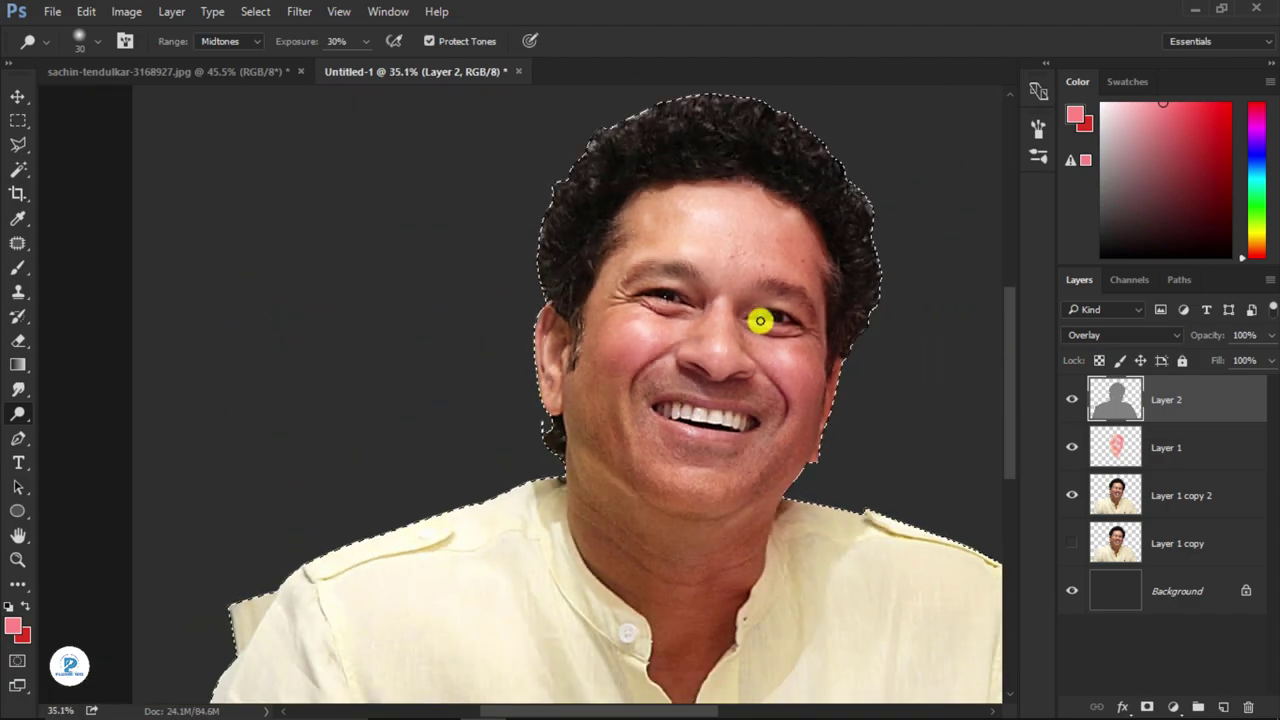
{"action": "mouse_move", "coordinate": [843, 414]}
{"action": "left_mouse_down"}
{"action": "mouse_move", "coordinate": [620, 389]}
{"action": "mouse_move", "coordinate": [632, 390]}
{"action": "left_mouse_up"}
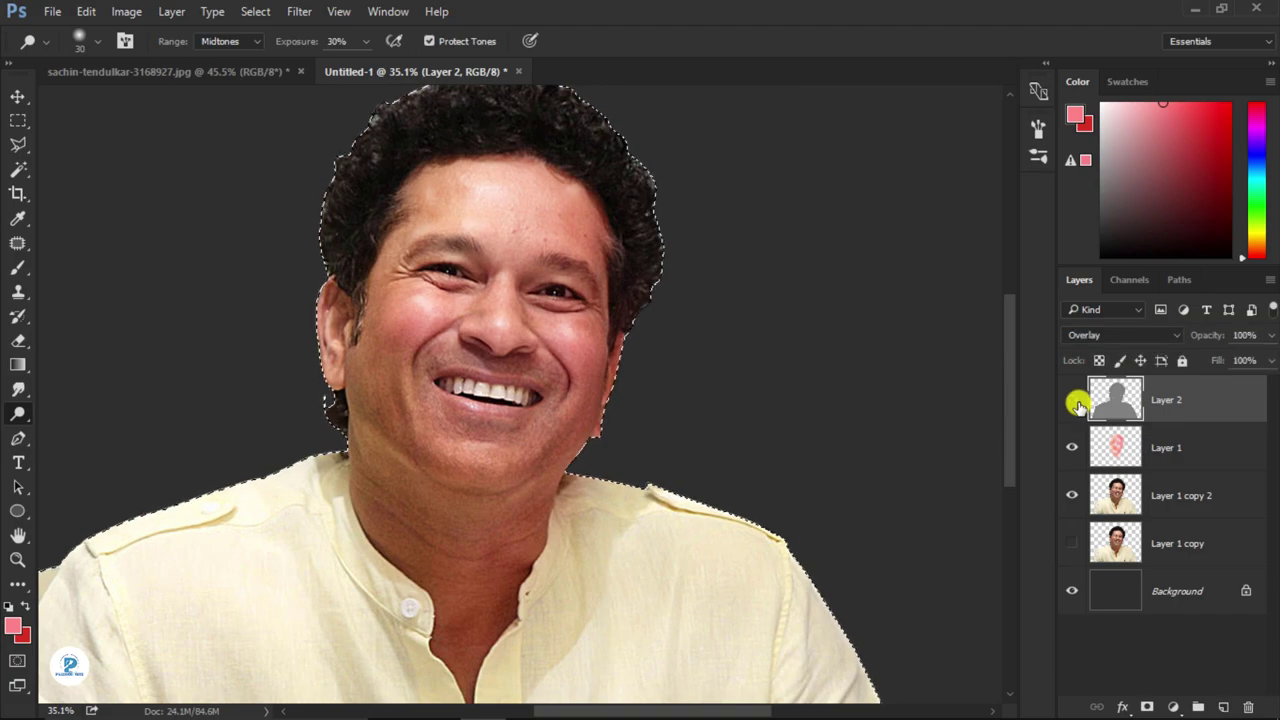
- Switch to the Burn tool with a 25 px brush and 30% exposure
{"action": "right_click", "coordinate": [18, 416]}
{"action": "left_click", "coordinate": [95, 432]}
{"action": "scroll", "coordinate": [439, 356], "scroll_direction": "up", "scroll_amount": 3}
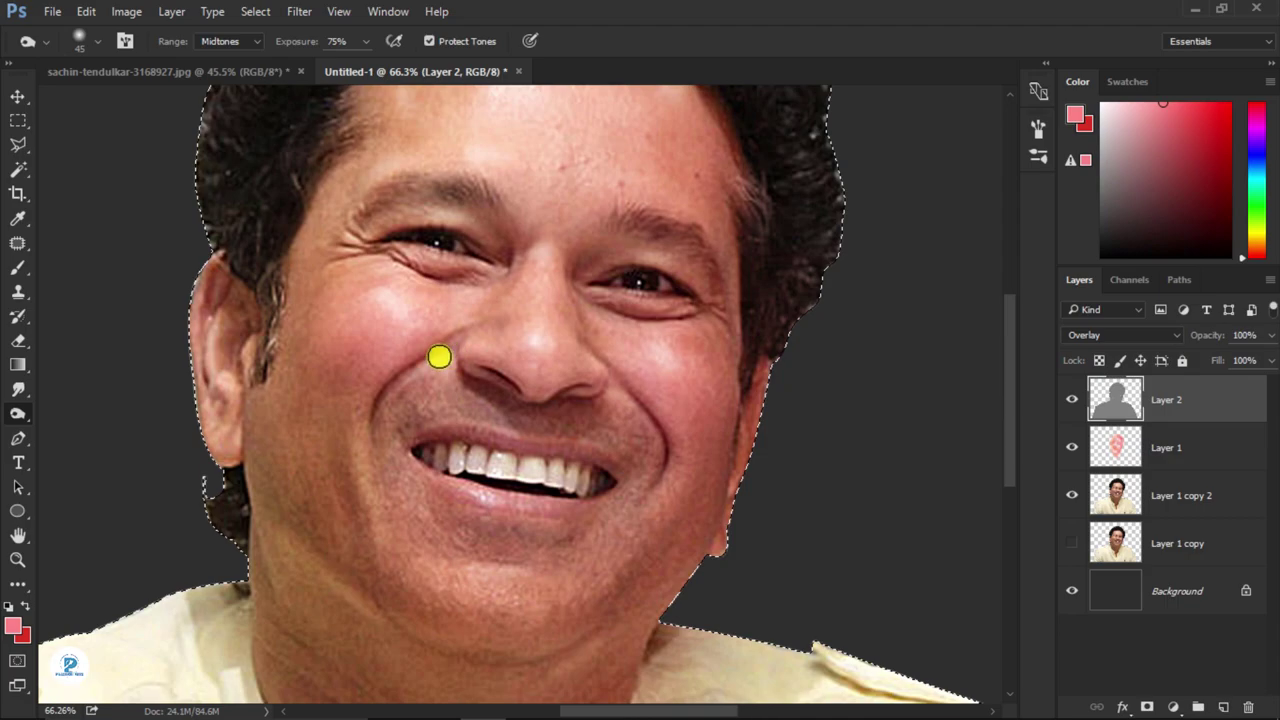
{"action": "scroll", "coordinate": [439, 356], "scroll_direction": "up", "scroll_amount": 2}
{"action": "key", "text": "bracketleft"}
{"action": "key", "text": "bracketleft"}
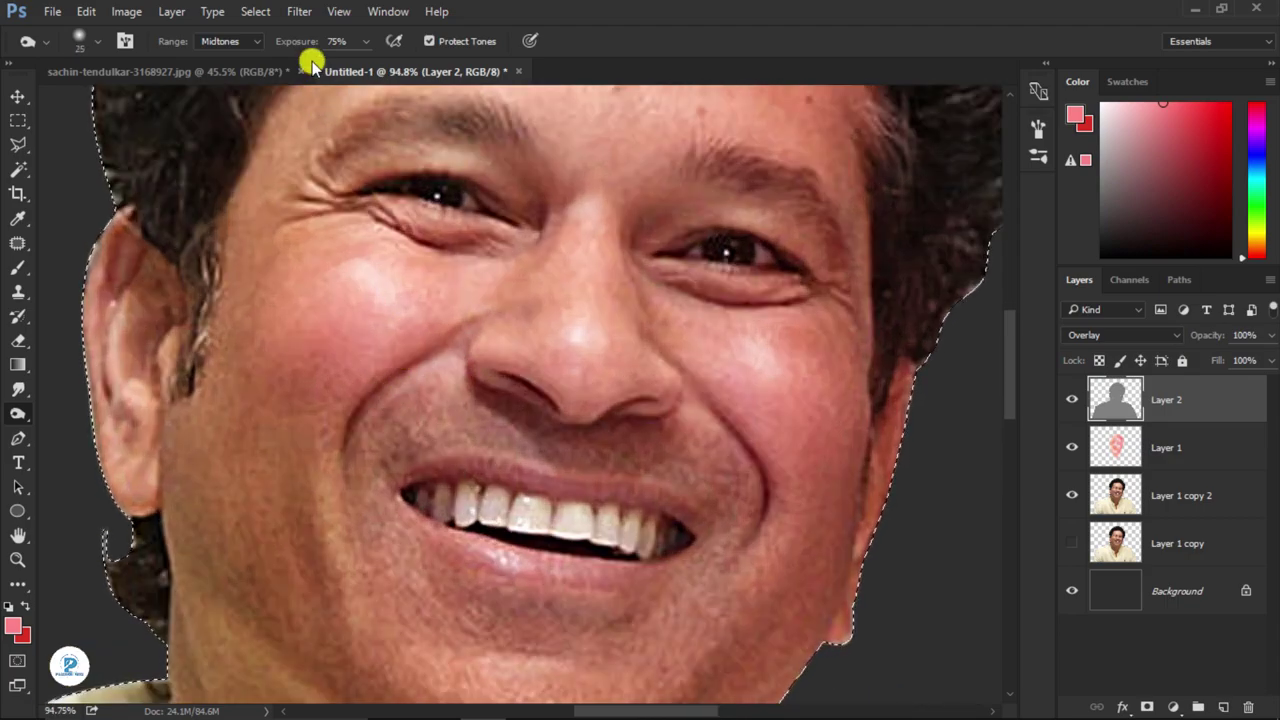
{"action": "left_click", "coordinate": [291, 41]}
{"action": "type", "text": "30"}
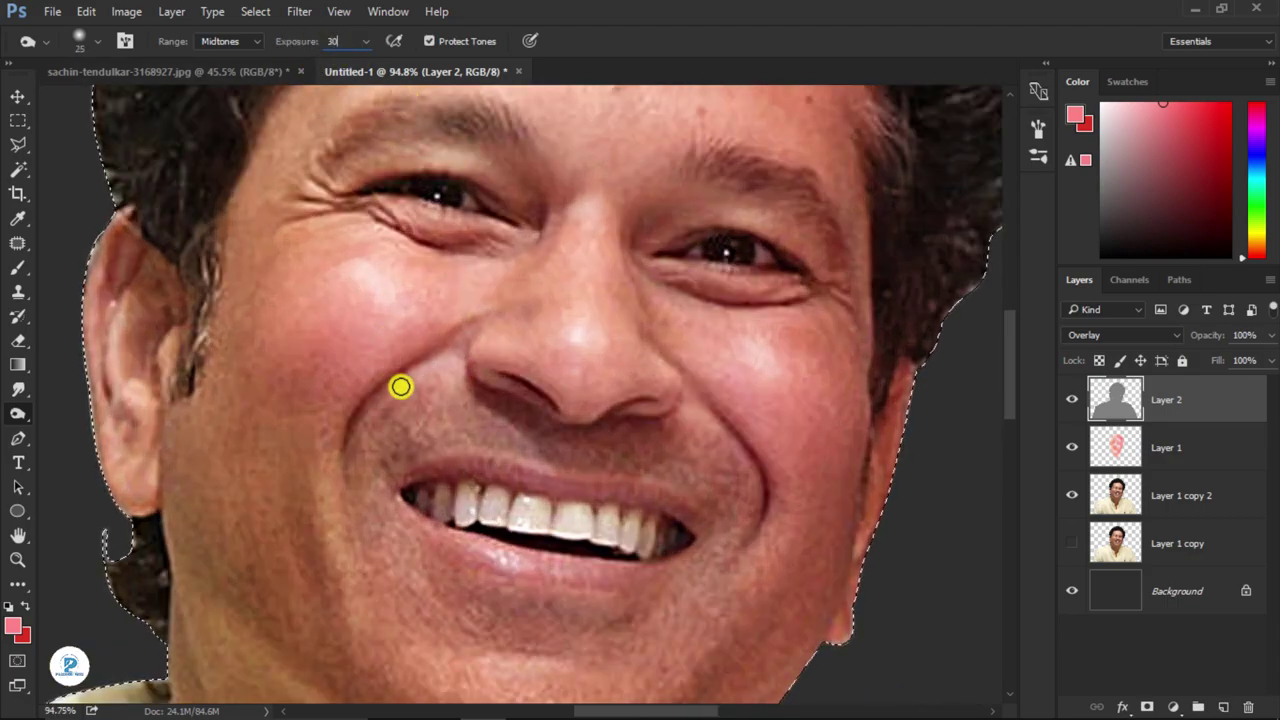
{"action": "key", "text": "Return"}
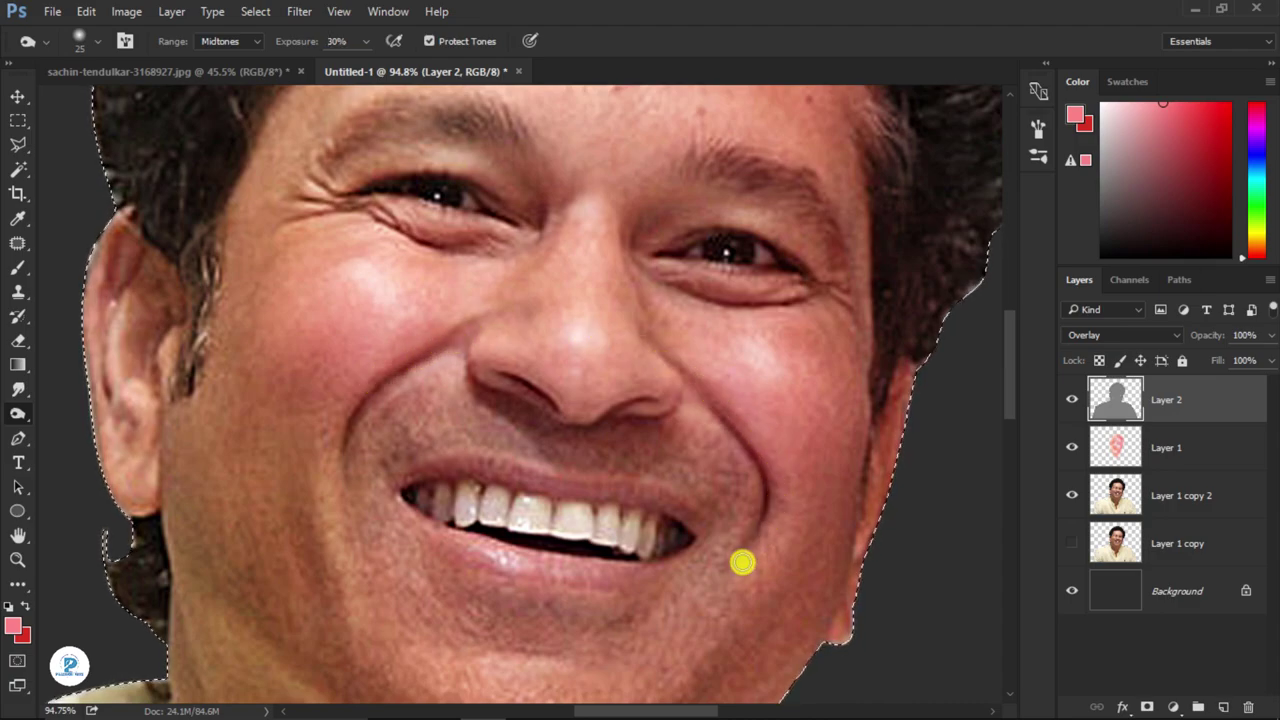
- Burn the shadow areas around the mouth and chin with three strokes
{"action": "left_click_drag", "start_coordinate": [543, 560], "coordinate": [729, 380]}
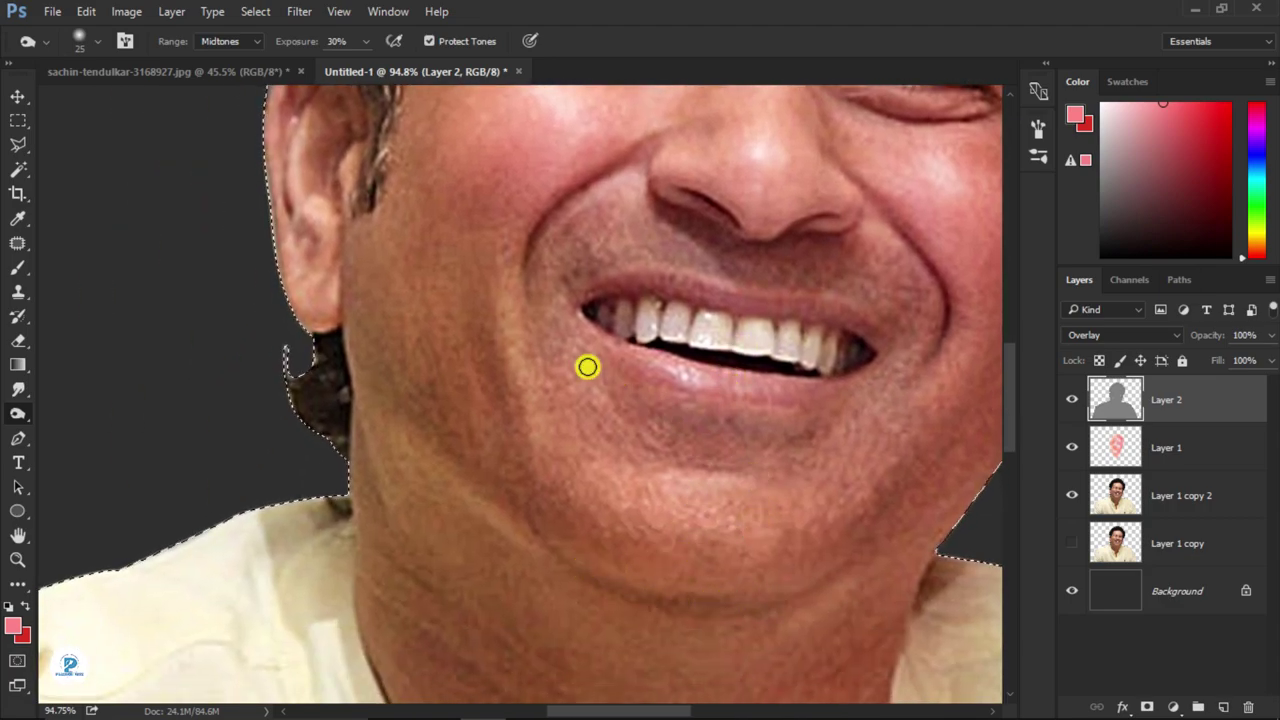
{"action": "left_click_drag", "start_coordinate": [586, 366], "coordinate": [606, 451]}
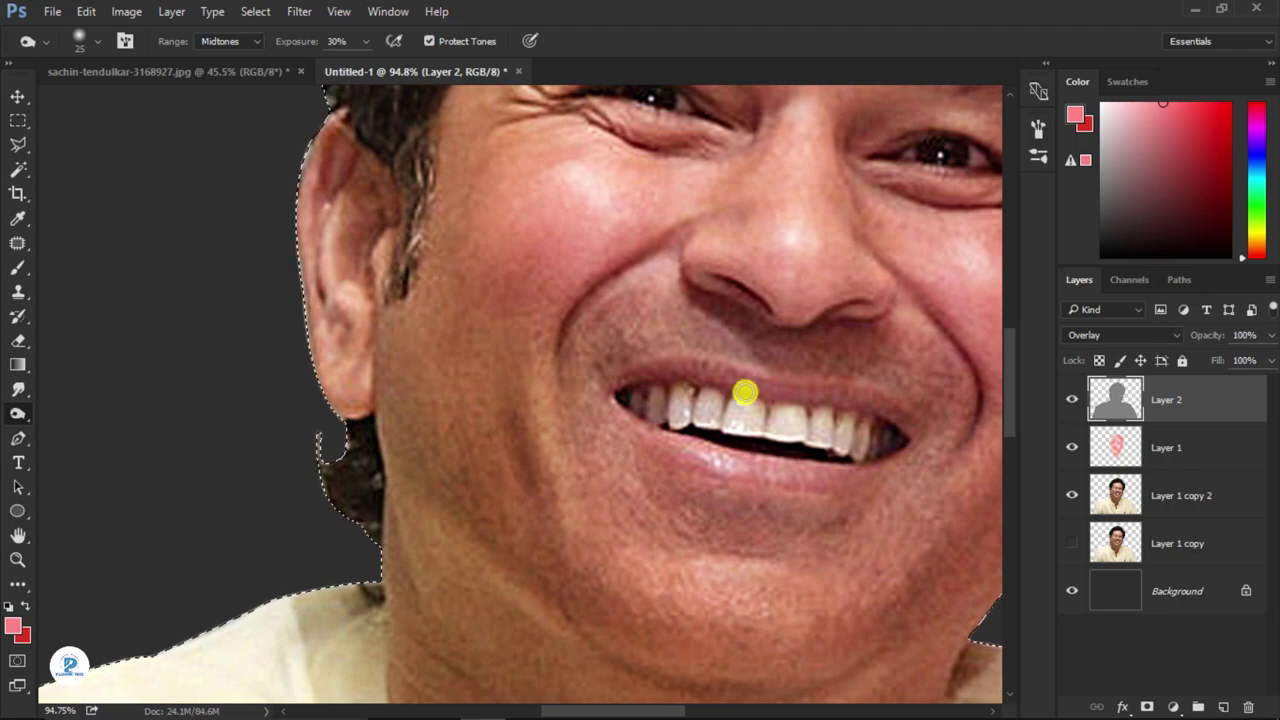
{"action": "left_click_drag", "start_coordinate": [629, 366], "coordinate": [657, 466]}
{"action": "scroll", "coordinate": [717, 363], "scroll_direction": "down", "scroll_amount": 3}
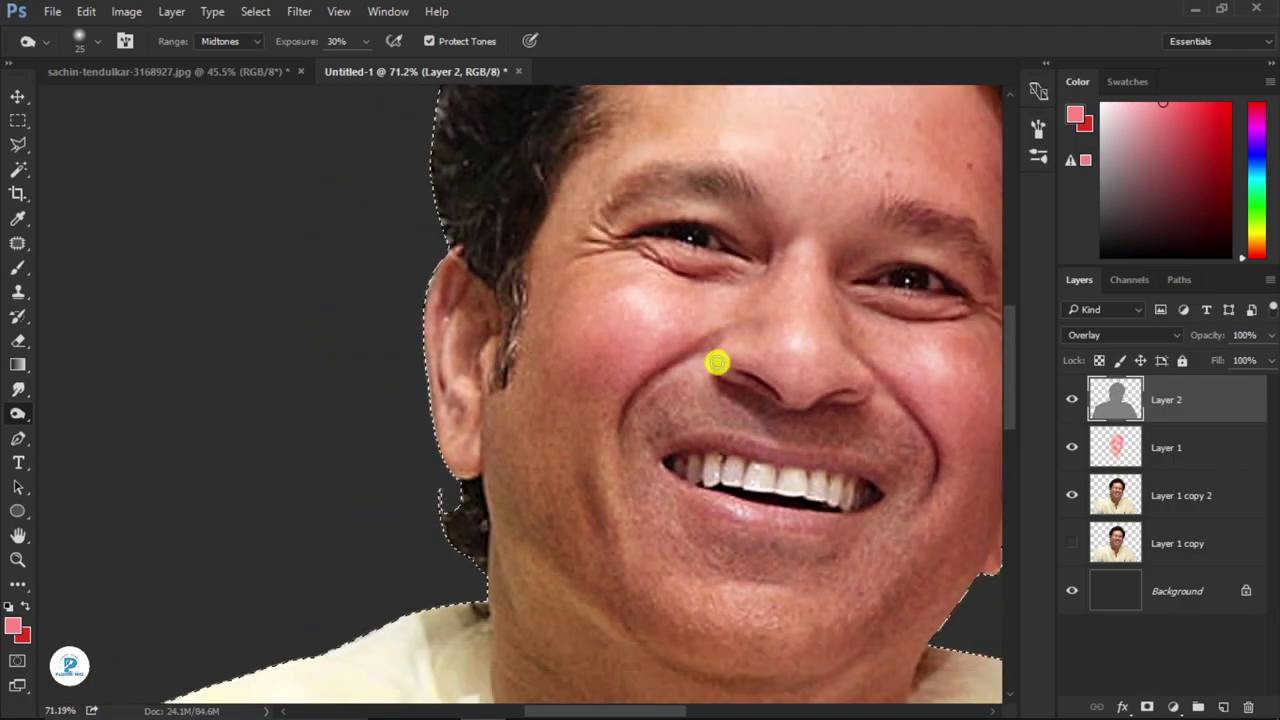
{"action": "scroll", "coordinate": [720, 365], "scroll_direction": "down", "scroll_amount": 2}
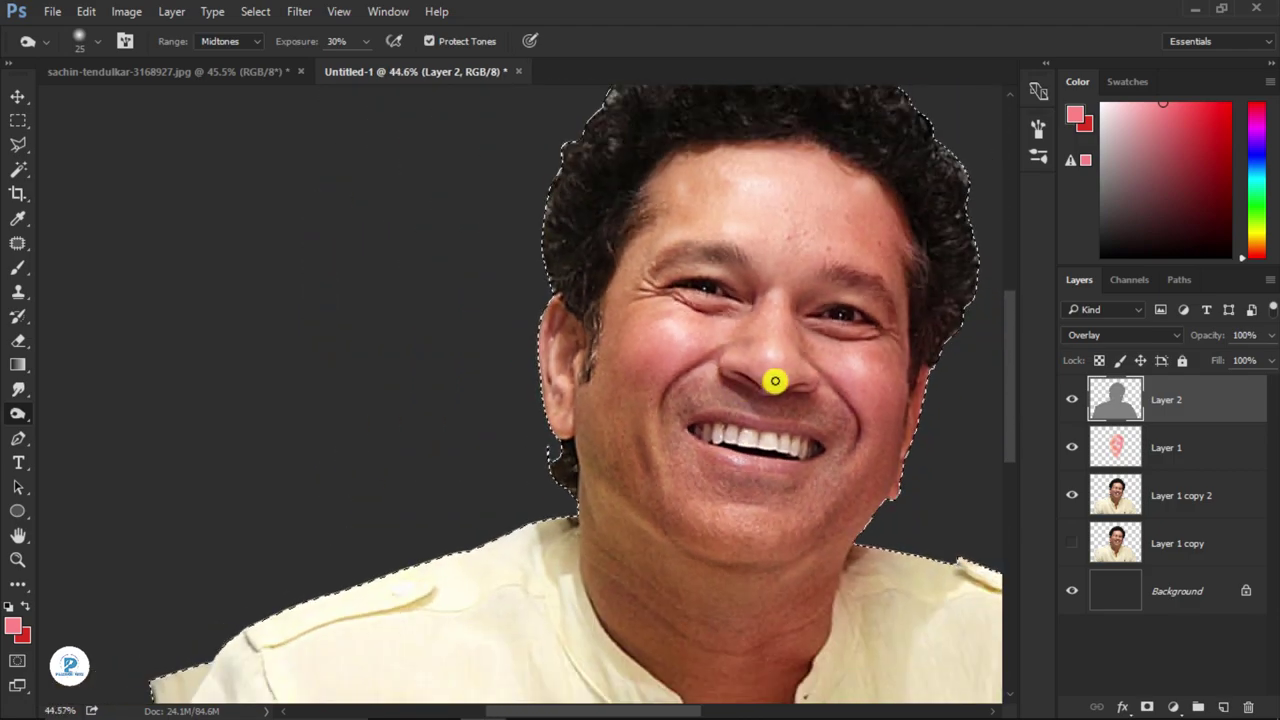
{"action": "scroll", "coordinate": [800, 355], "scroll_direction": "down", "scroll_amount": 1}
{"action": "scroll", "coordinate": [789, 357], "scroll_direction": "down", "scroll_amount": 1}
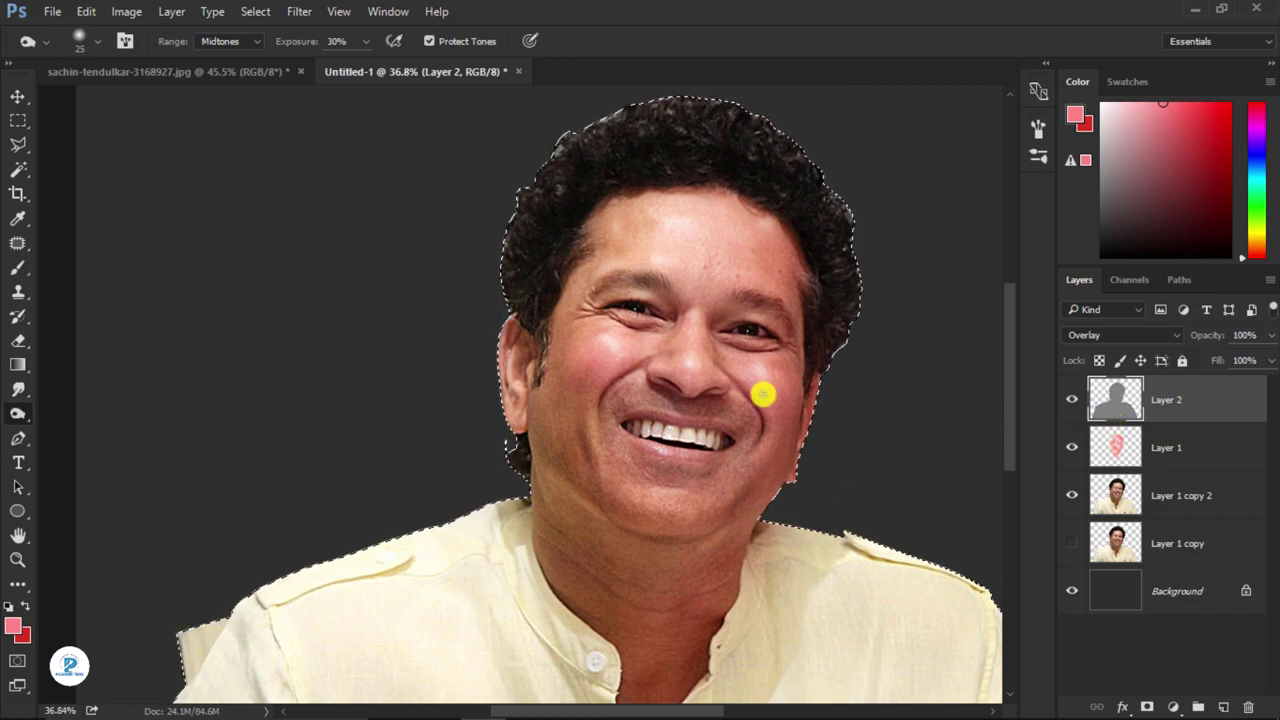
{"action": "scroll", "coordinate": [721, 343], "scroll_direction": "up", "scroll_amount": 1}
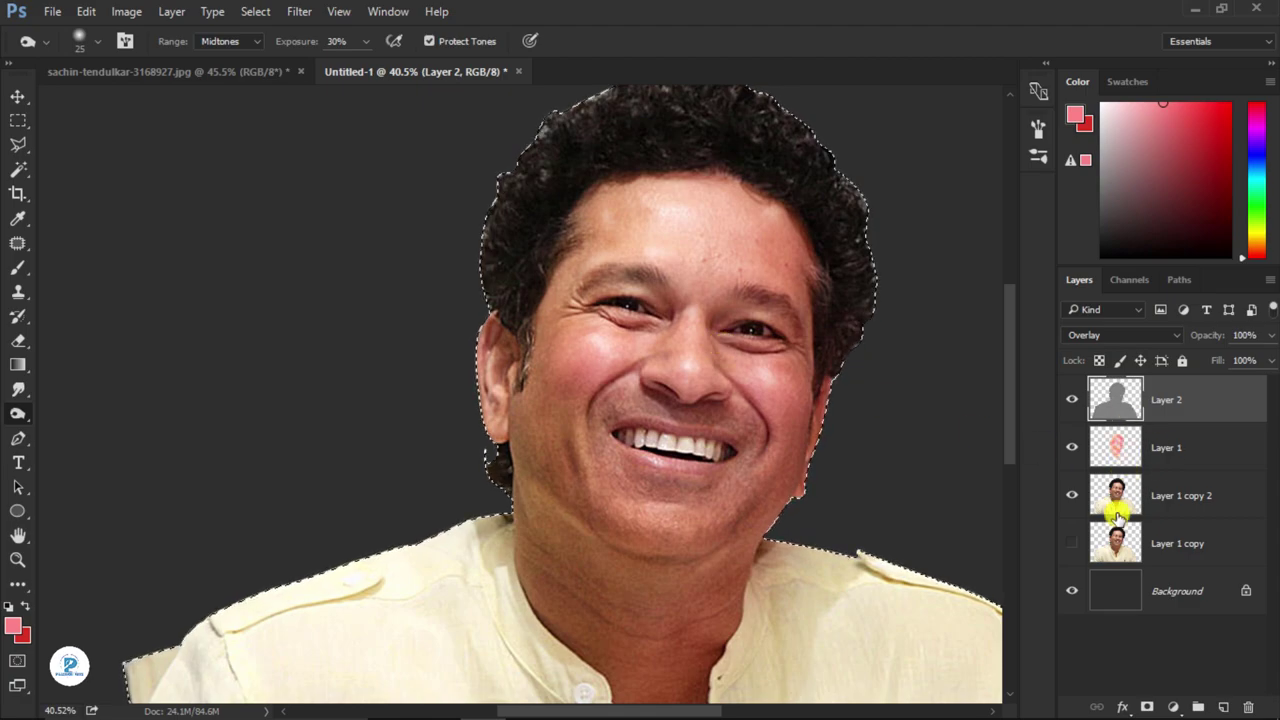
- Merge the portrait and retouch layers into a single Layer 2
{"action": "left_click", "coordinate": [1195, 491], "text": "shift"}
{"action": "right_click", "coordinate": [1200, 451]}
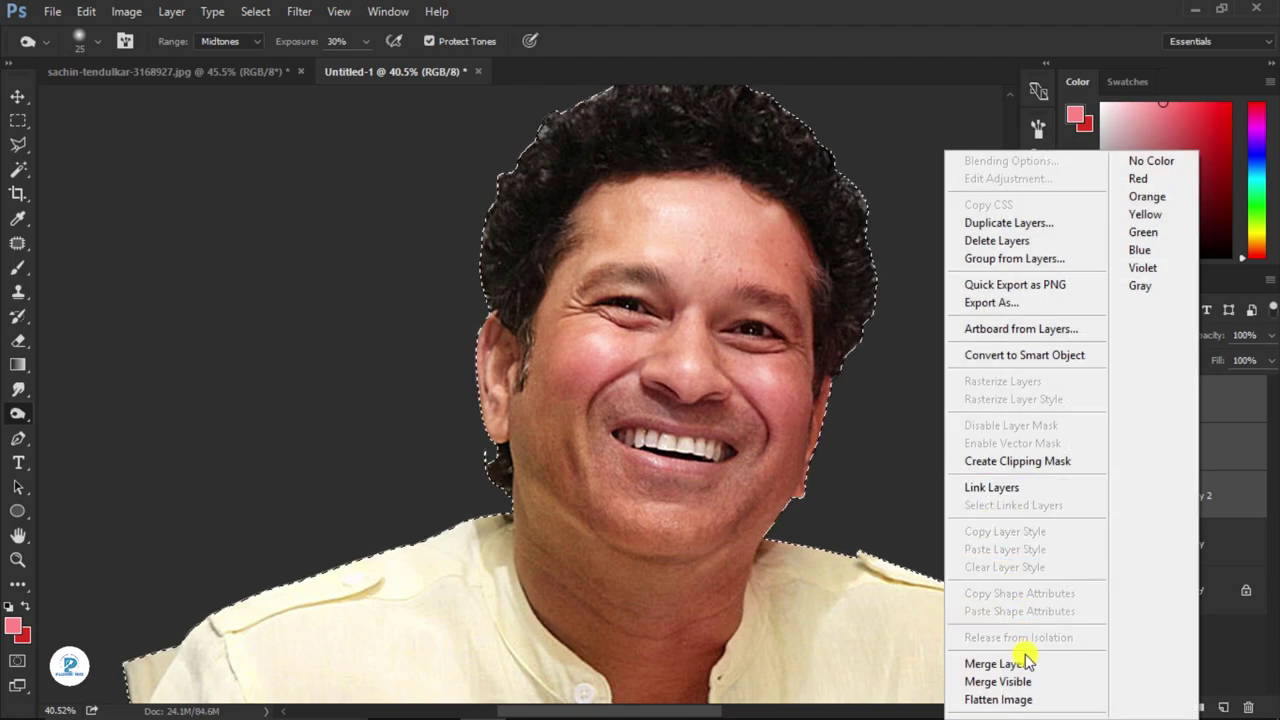
{"action": "left_click", "coordinate": [965, 663]}
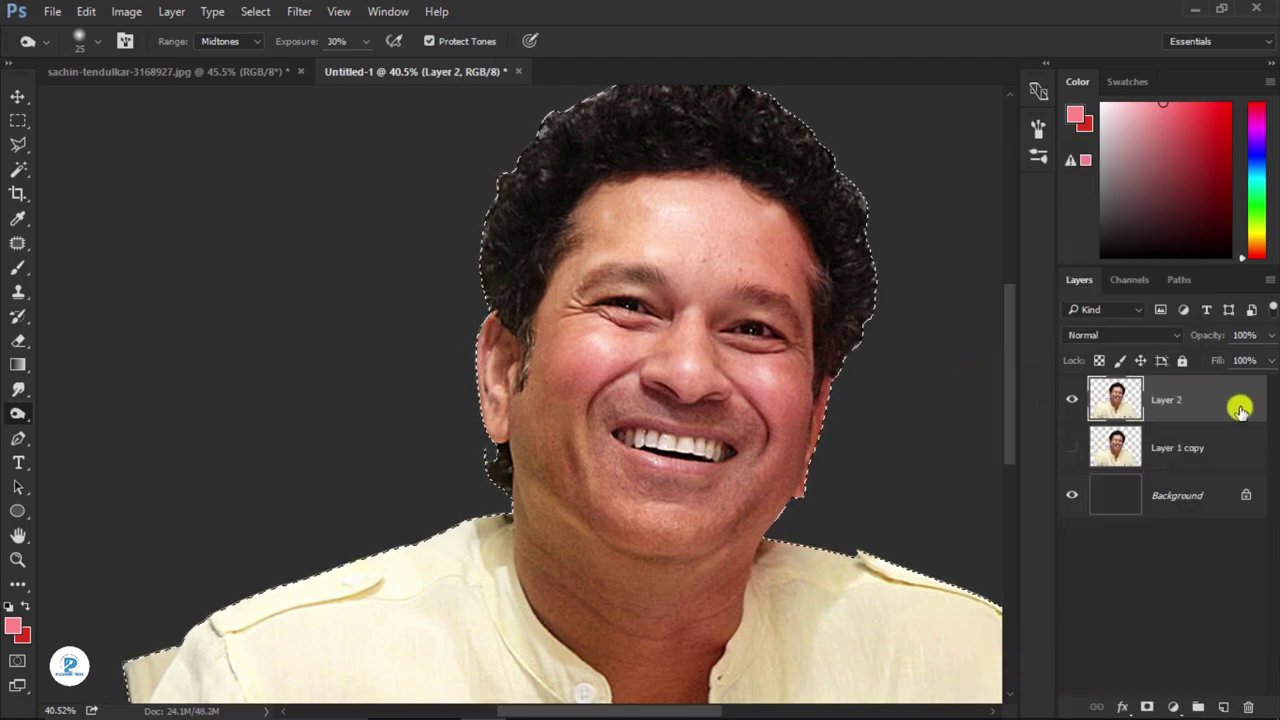
- Duplicate the merged Layer 2 to create Layer 2 copy
{"action": "left_click_drag", "start_coordinate": [1240, 404], "coordinate": [1223, 707]}
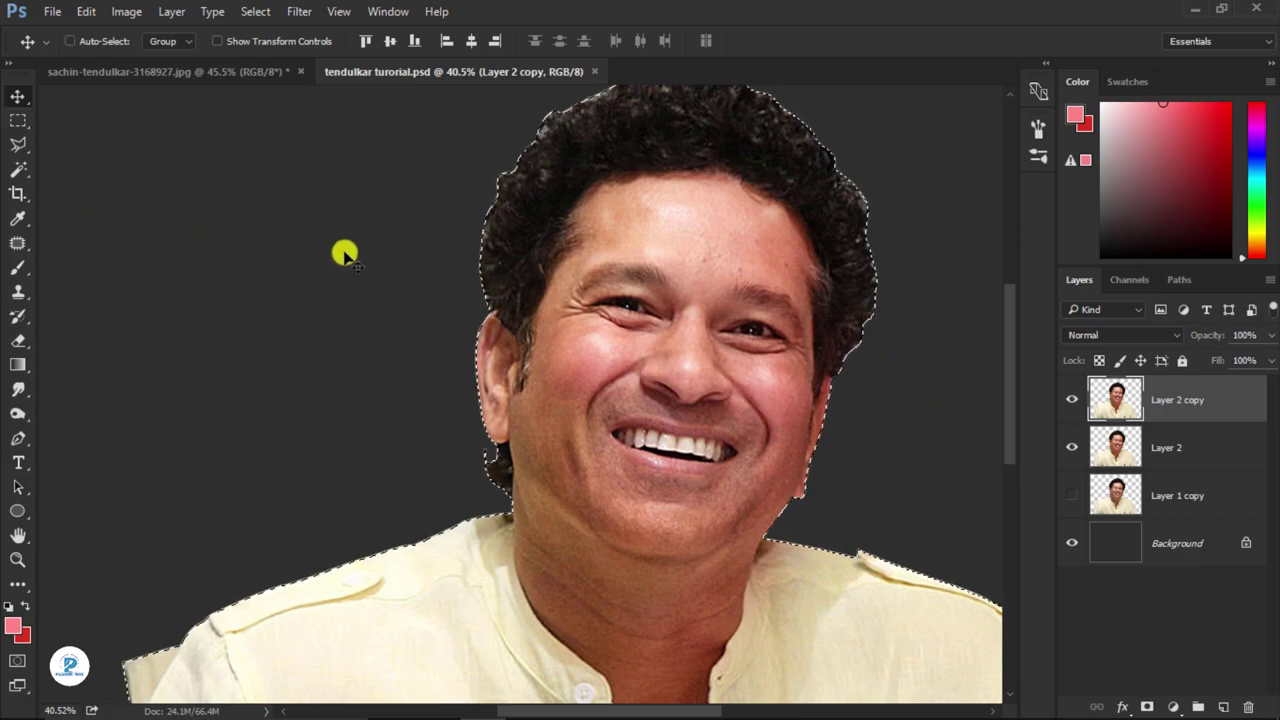
{"action": "scroll", "coordinate": [763, 371], "scroll_direction": "up", "scroll_amount": 3}
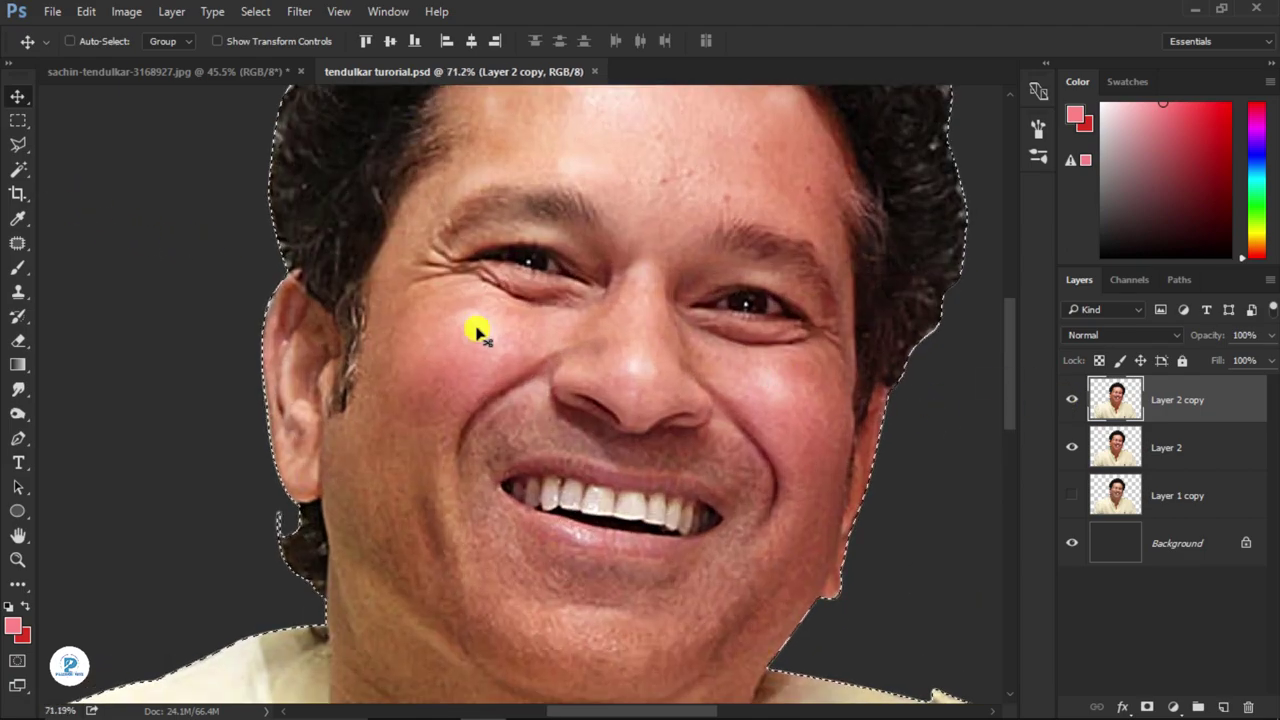
{"action": "scroll", "coordinate": [477, 332], "scroll_direction": "down", "scroll_amount": 1}
- Preview Unsharp Mask on Layer 2 copy with Radius 2.1 px and Amount 126%
{"action": "left_click", "coordinate": [299, 11]}
{"action": "mouse_move", "coordinate": [316, 326]}
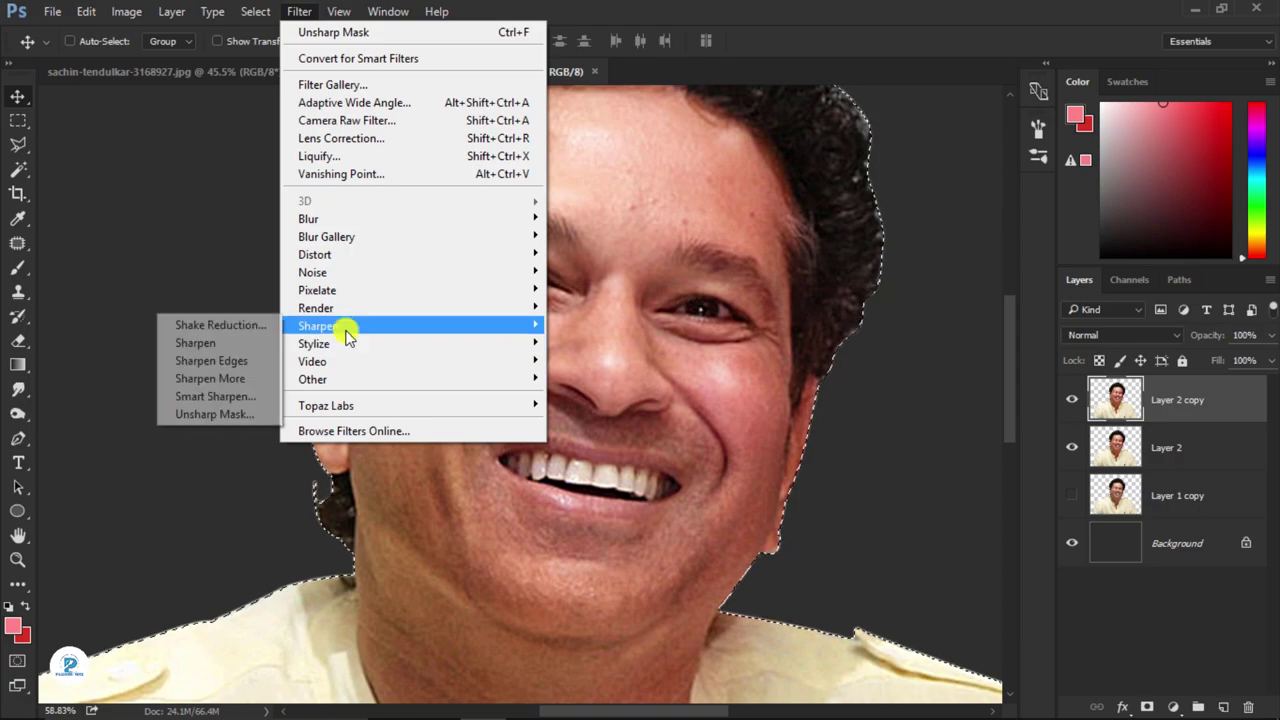
{"action": "left_click", "coordinate": [215, 414]}
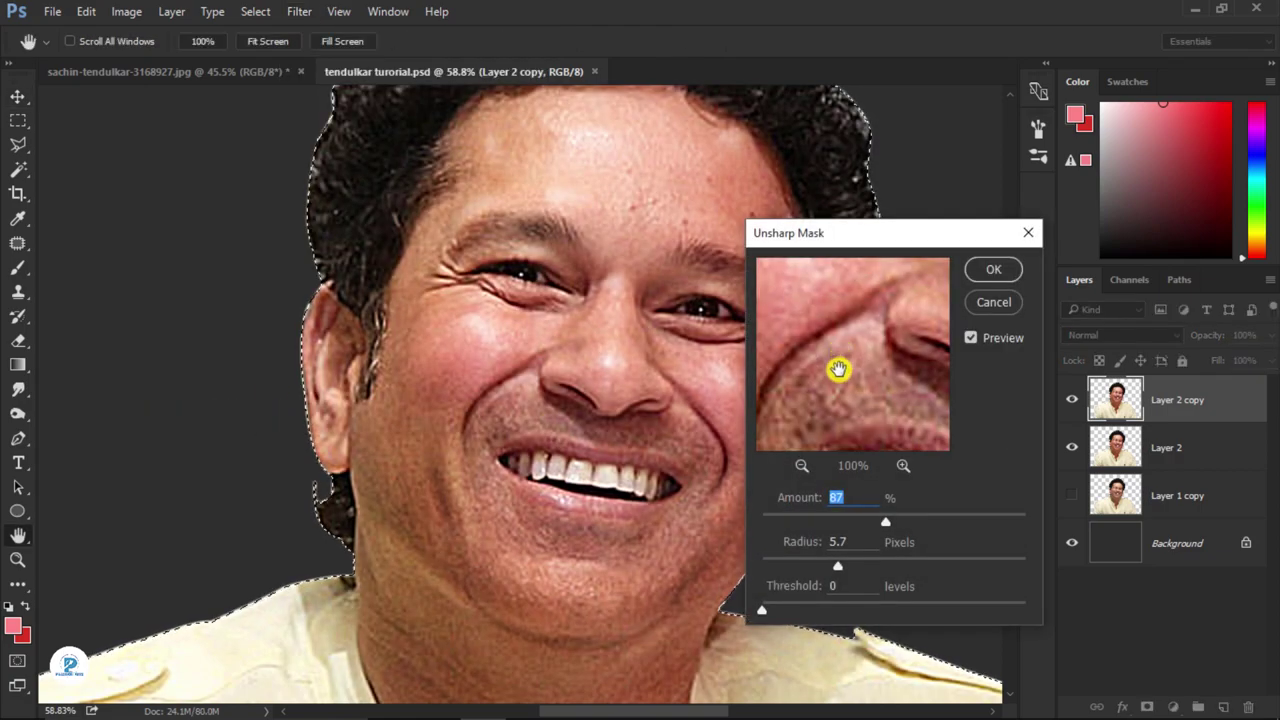
{"action": "left_click_drag", "start_coordinate": [810, 568], "coordinate": [793, 571]}
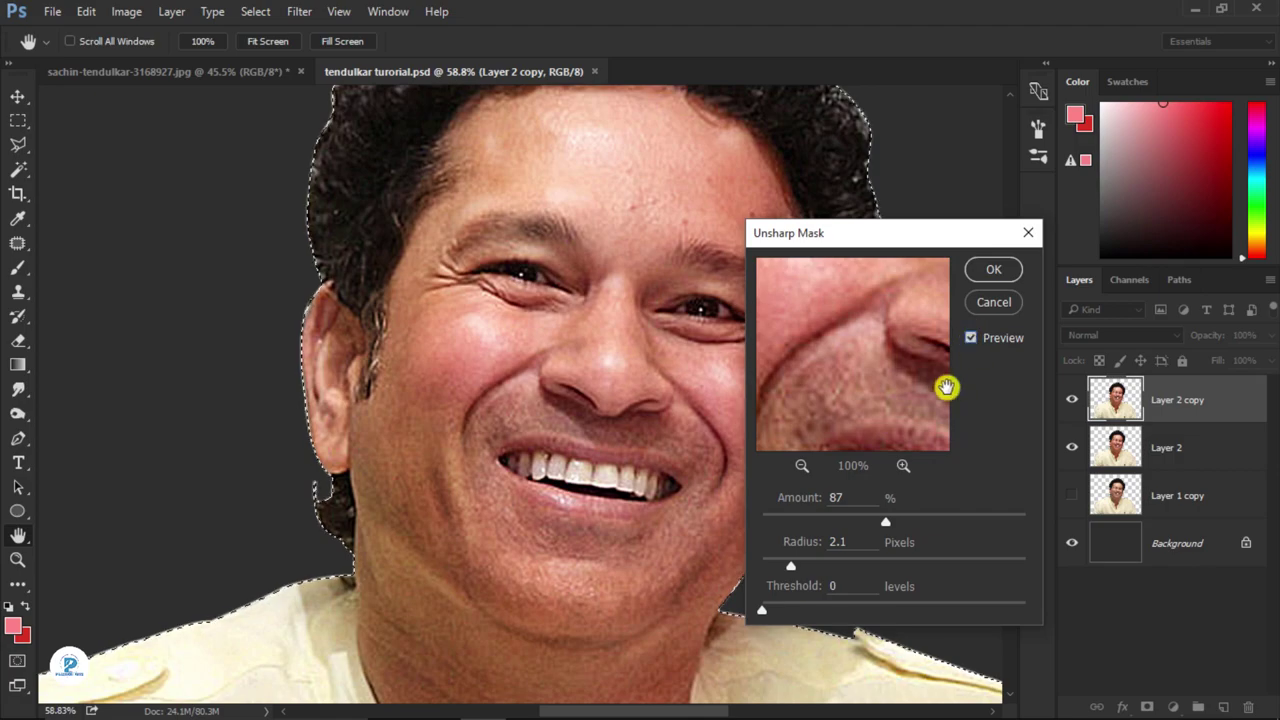
{"action": "left_click_drag", "start_coordinate": [891, 522], "coordinate": [924, 527]}
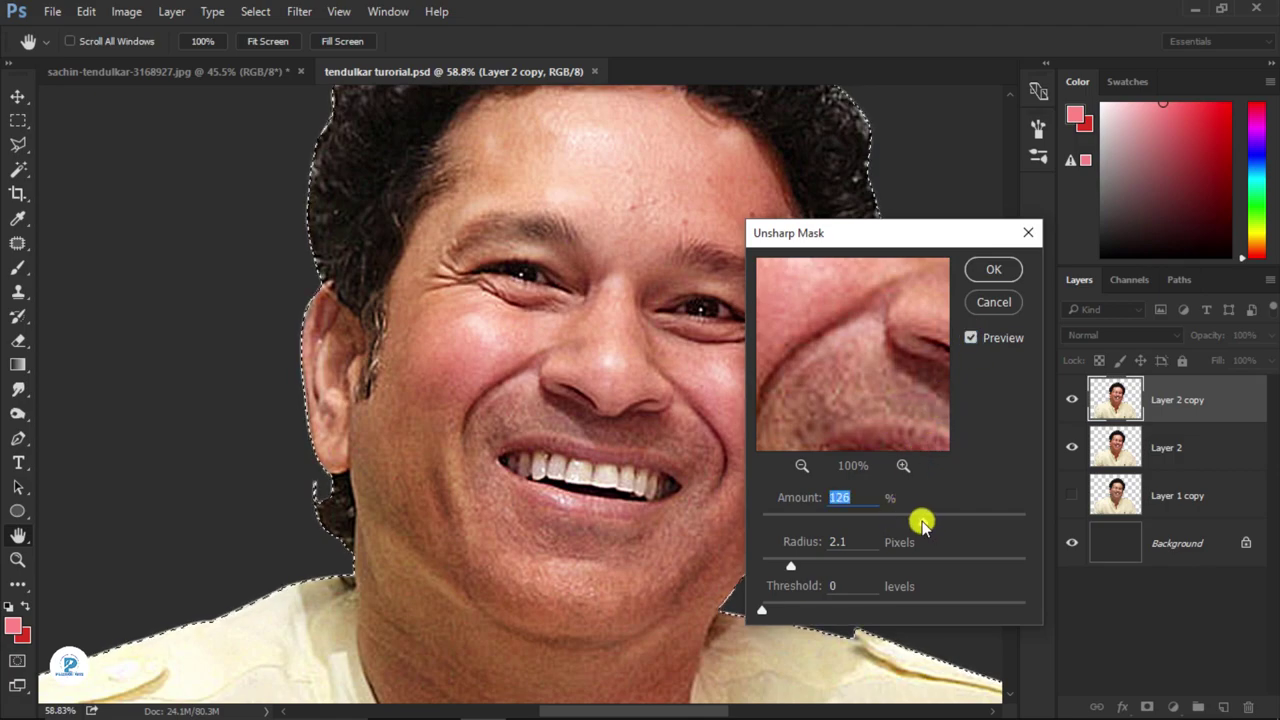
- Apply the Unsharp Mask, hide Layer 2, and choose the Smudge tool
{"action": "left_click", "coordinate": [990, 273]}
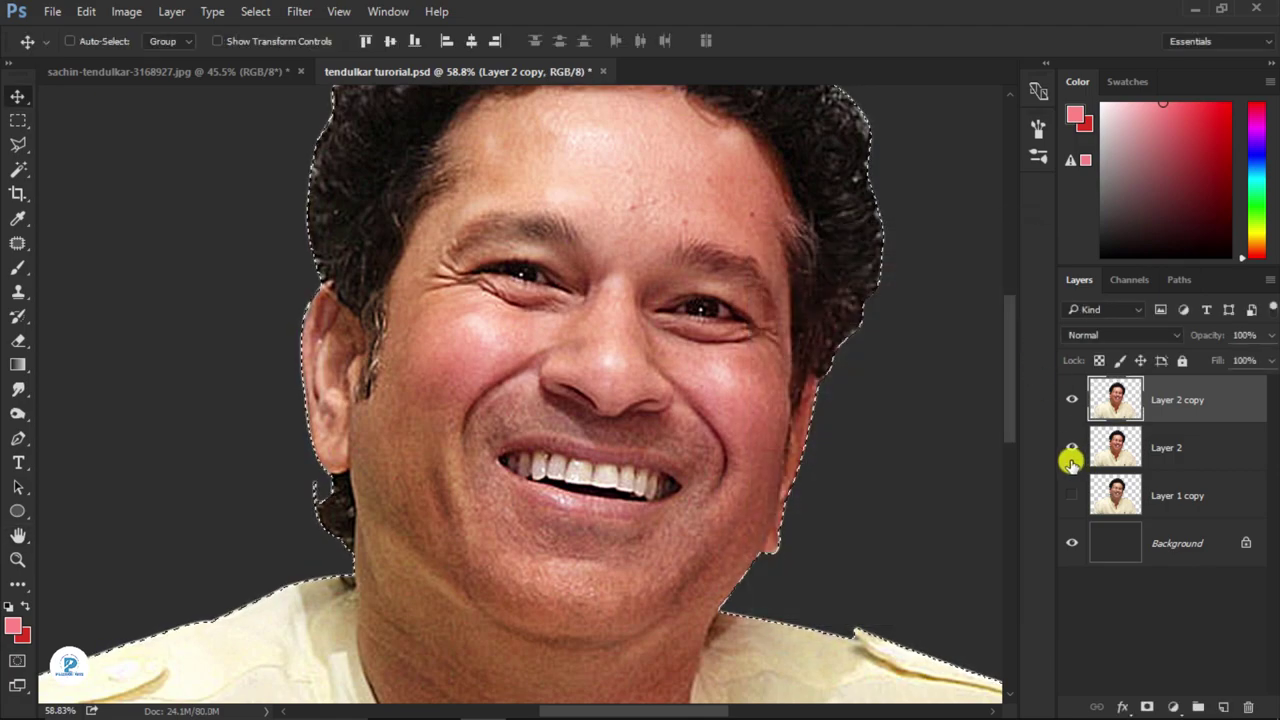
{"action": "left_click", "coordinate": [1069, 451]}
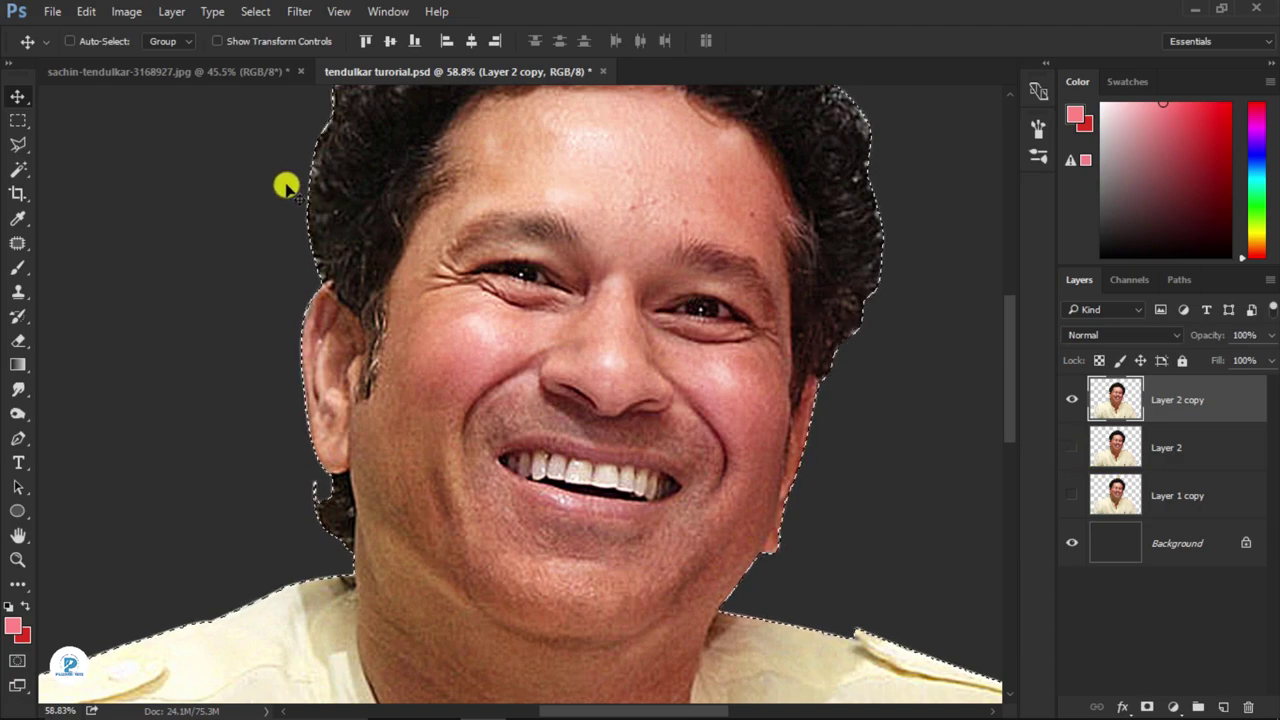
{"action": "left_click", "coordinate": [18, 389]}
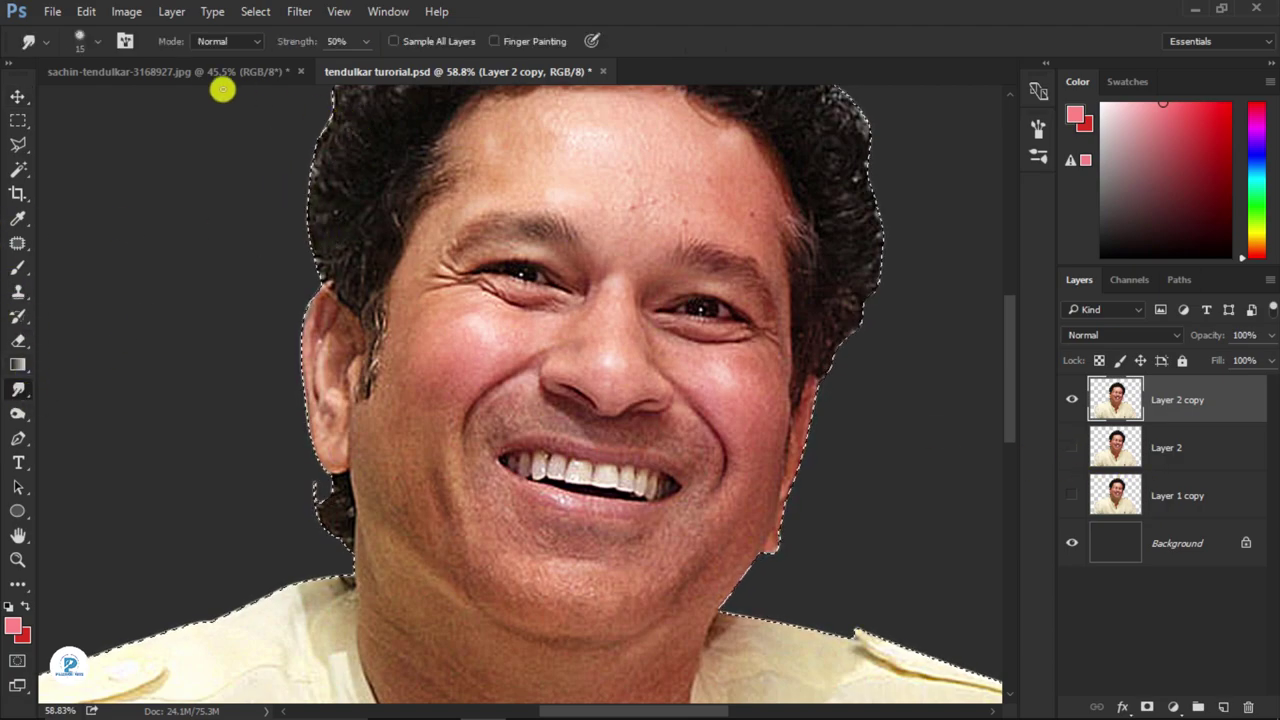
{"action": "left_click", "coordinate": [90, 48]}
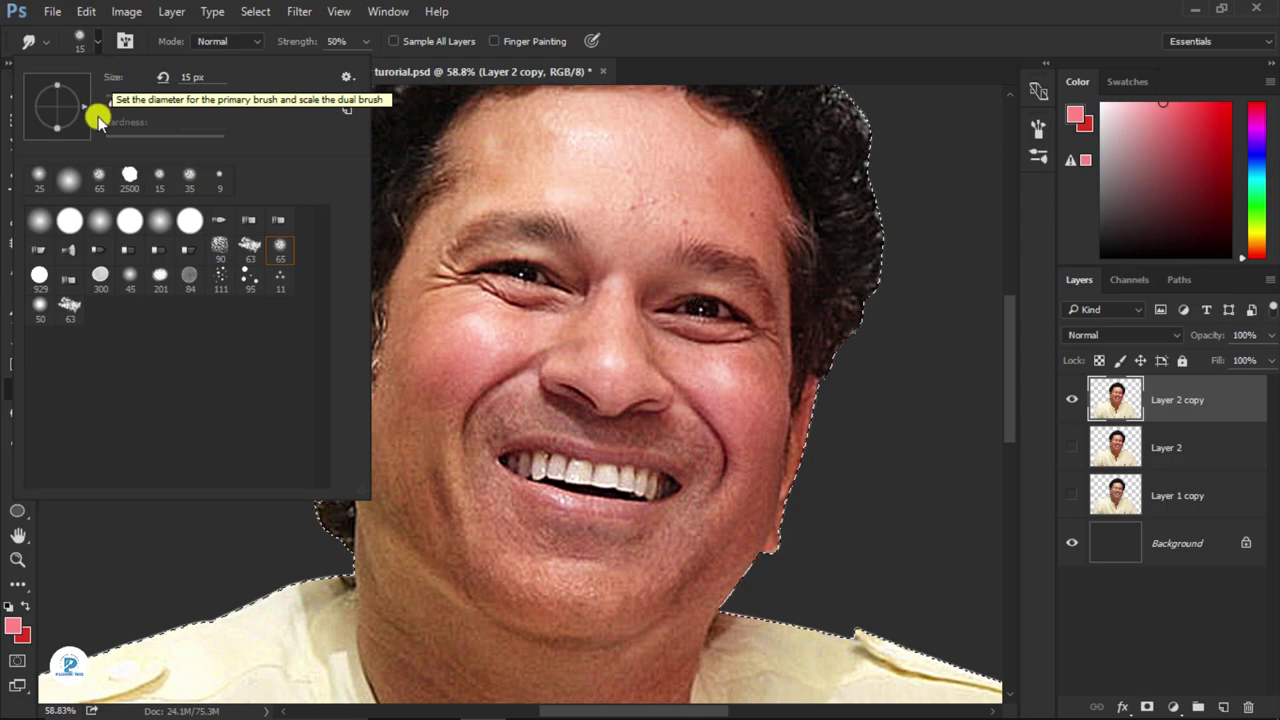
{"action": "left_click", "coordinate": [1217, 410]}
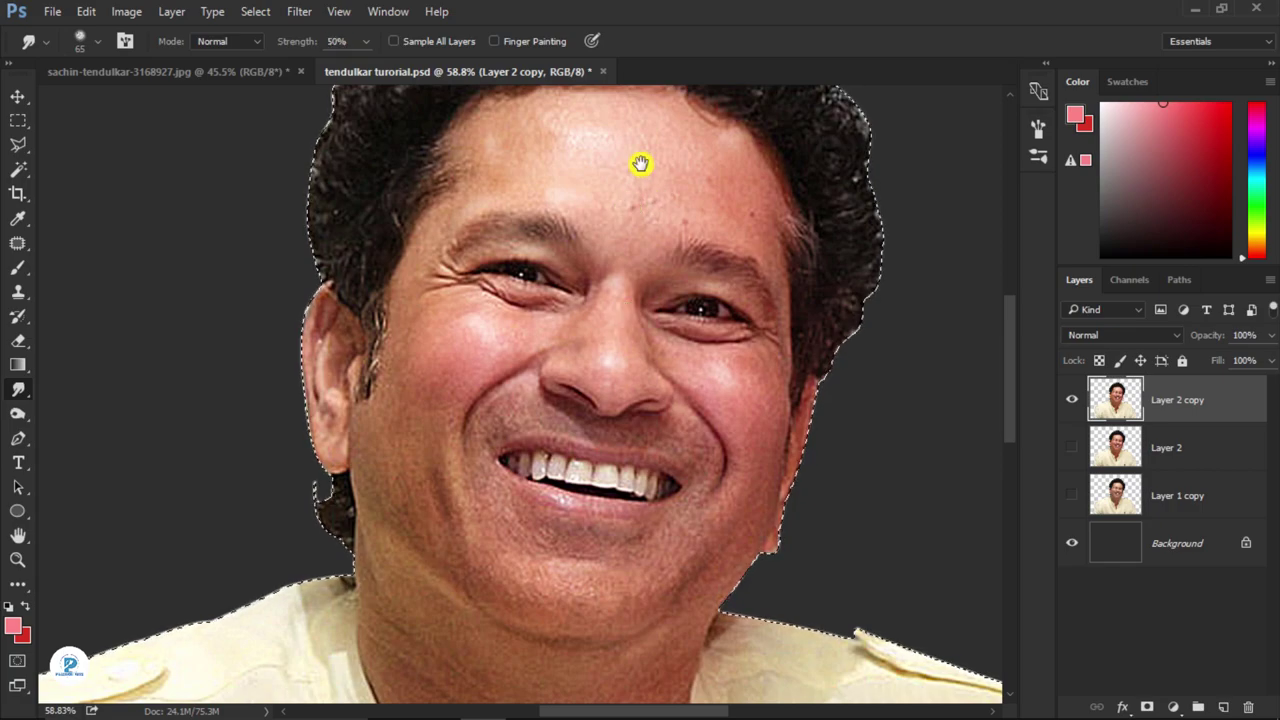
- Zoom to the nose and, with a 40 px brush, blend the dark nostril edge into the skin
{"action": "scroll", "coordinate": [631, 291], "scroll_direction": "up", "scroll_amount": 2}
{"action": "scroll", "coordinate": [551, 243], "scroll_direction": "up", "scroll_amount": 2}
{"action": "scroll", "coordinate": [631, 337], "scroll_direction": "up", "scroll_amount": 2}
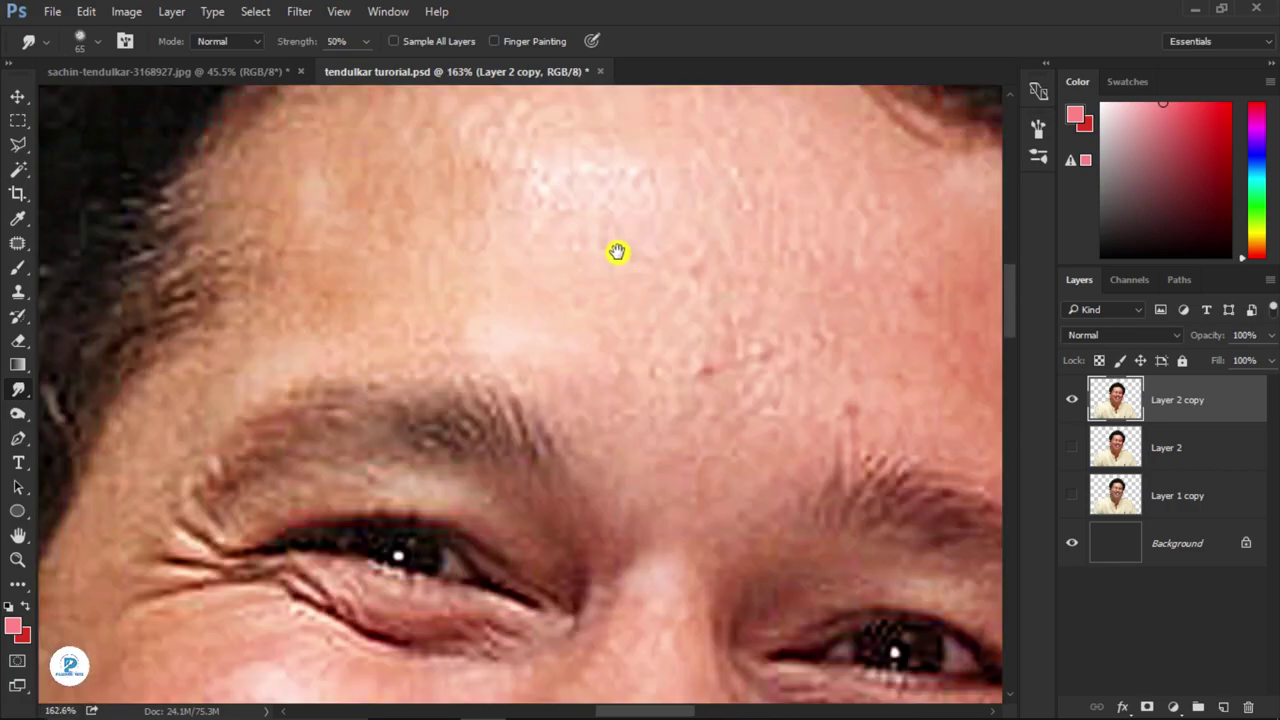
{"action": "scroll", "coordinate": [617, 251], "scroll_direction": "down", "scroll_amount": 3}
{"action": "scroll", "coordinate": [631, 406], "scroll_direction": "down", "scroll_amount": 3}
{"action": "scroll", "coordinate": [651, 429], "scroll_direction": "up", "scroll_amount": 2}
{"action": "scroll", "coordinate": [640, 500], "scroll_direction": "up", "scroll_amount": 2}
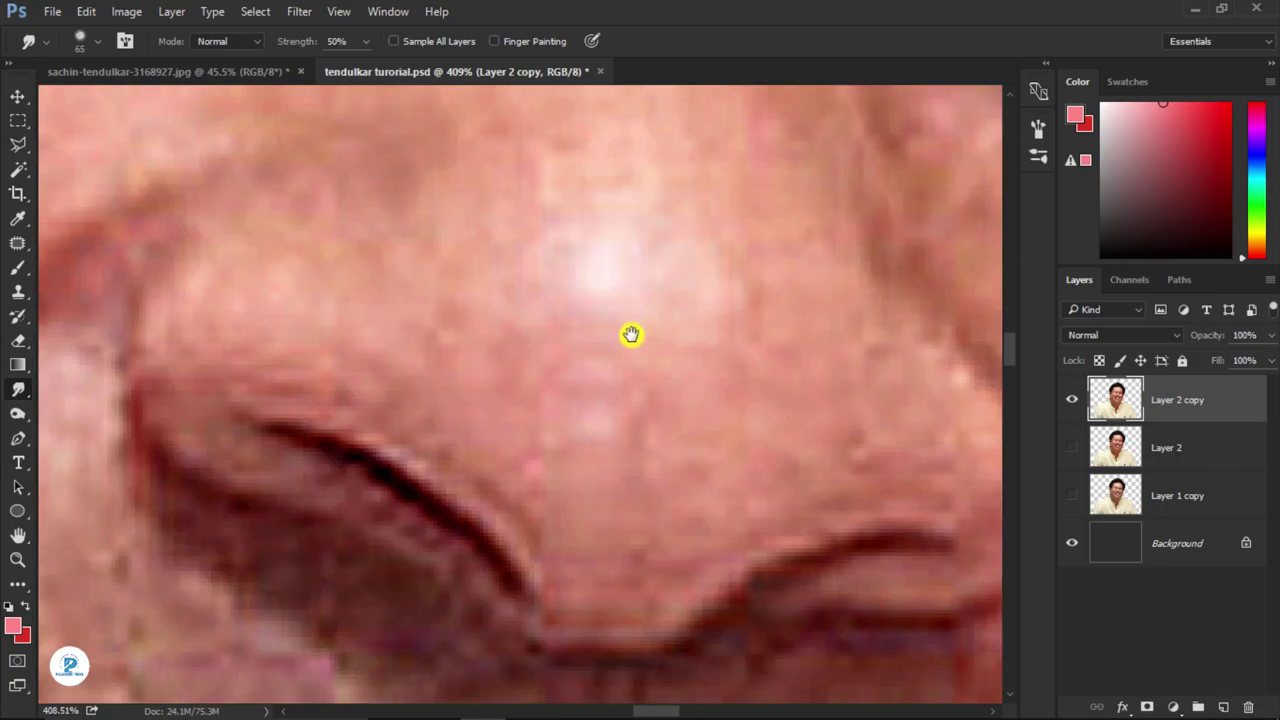
{"action": "left_click_drag", "start_coordinate": [631, 334], "coordinate": [607, 260]}
{"action": "key", "text": "bracketleft"}
{"action": "key", "text": "bracketleft"}
{"action": "key", "text": "bracketleft"}
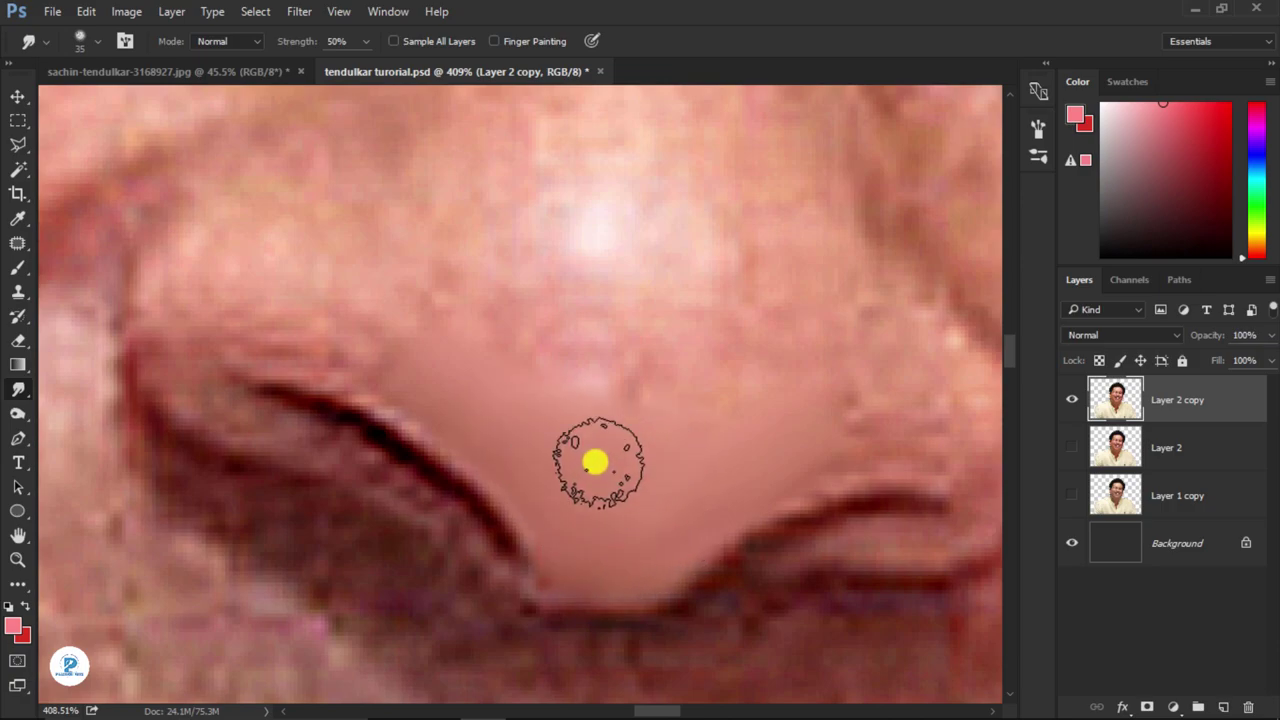
{"action": "scroll", "coordinate": [586, 354], "scroll_direction": "up", "scroll_amount": 2}
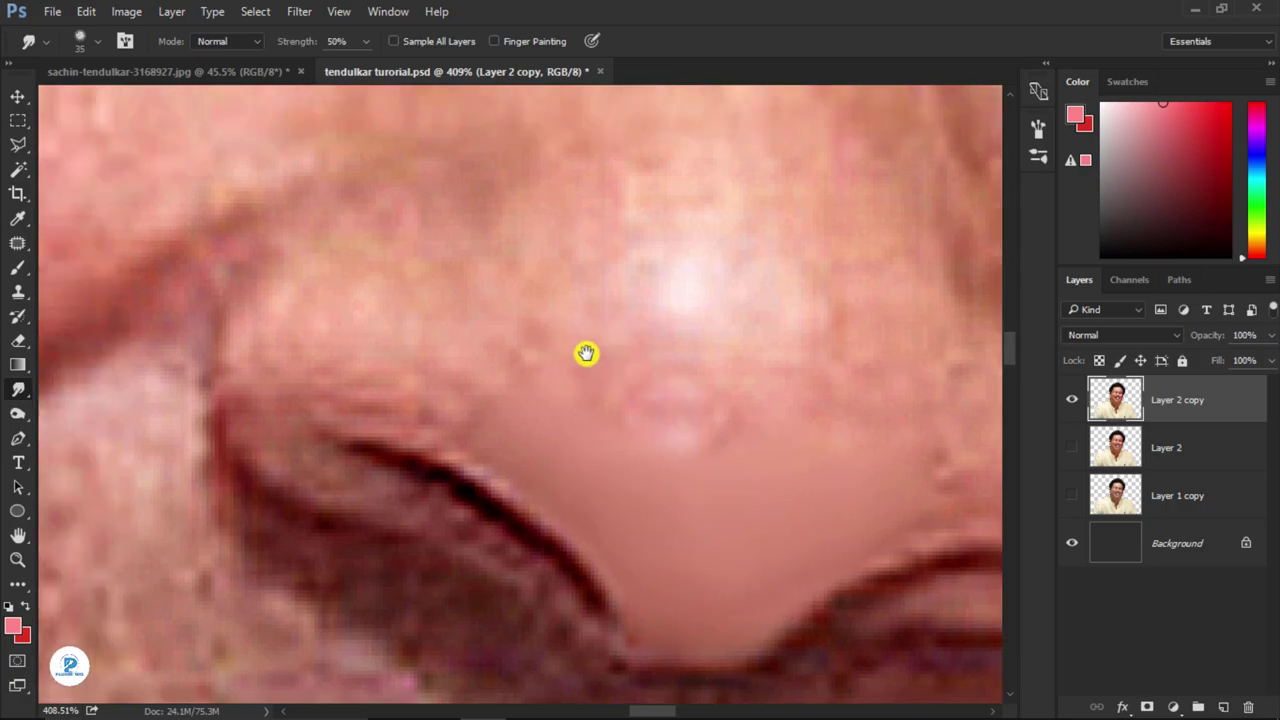
{"action": "scroll", "coordinate": [560, 420], "scroll_direction": "left", "scroll_amount": 3}
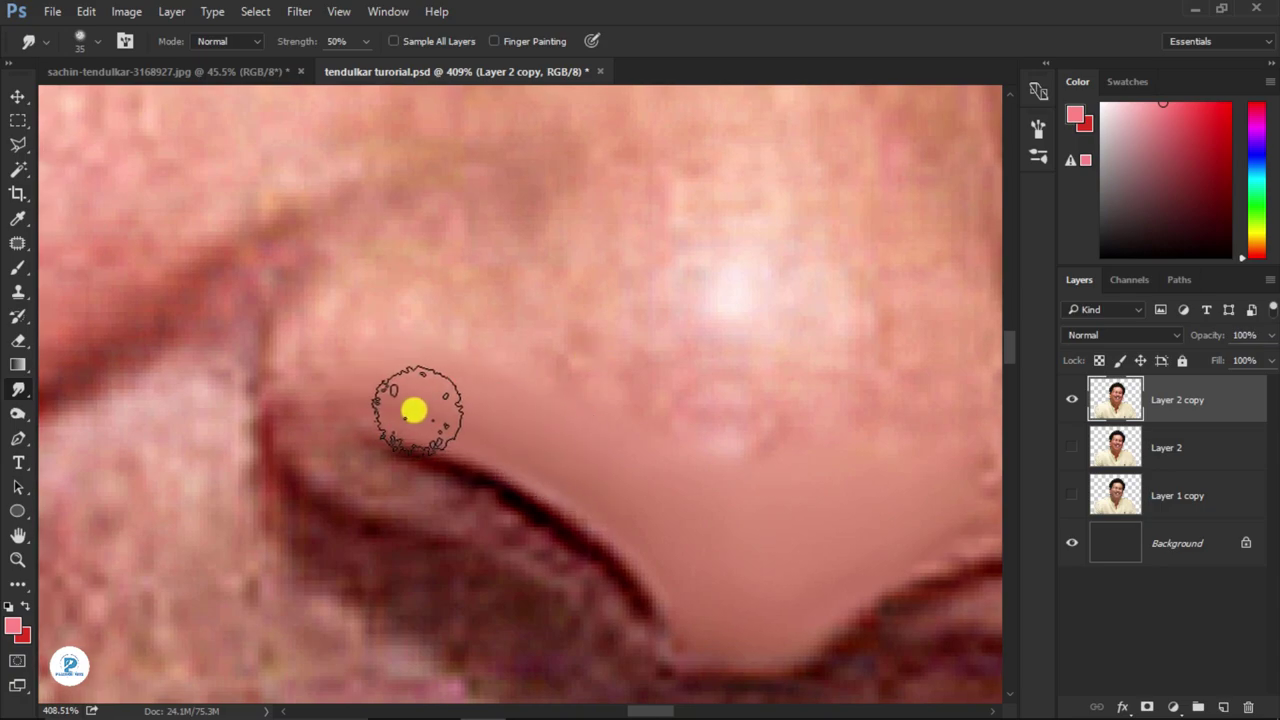
{"action": "left_click_drag", "start_coordinate": [602, 345], "coordinate": [669, 425]}
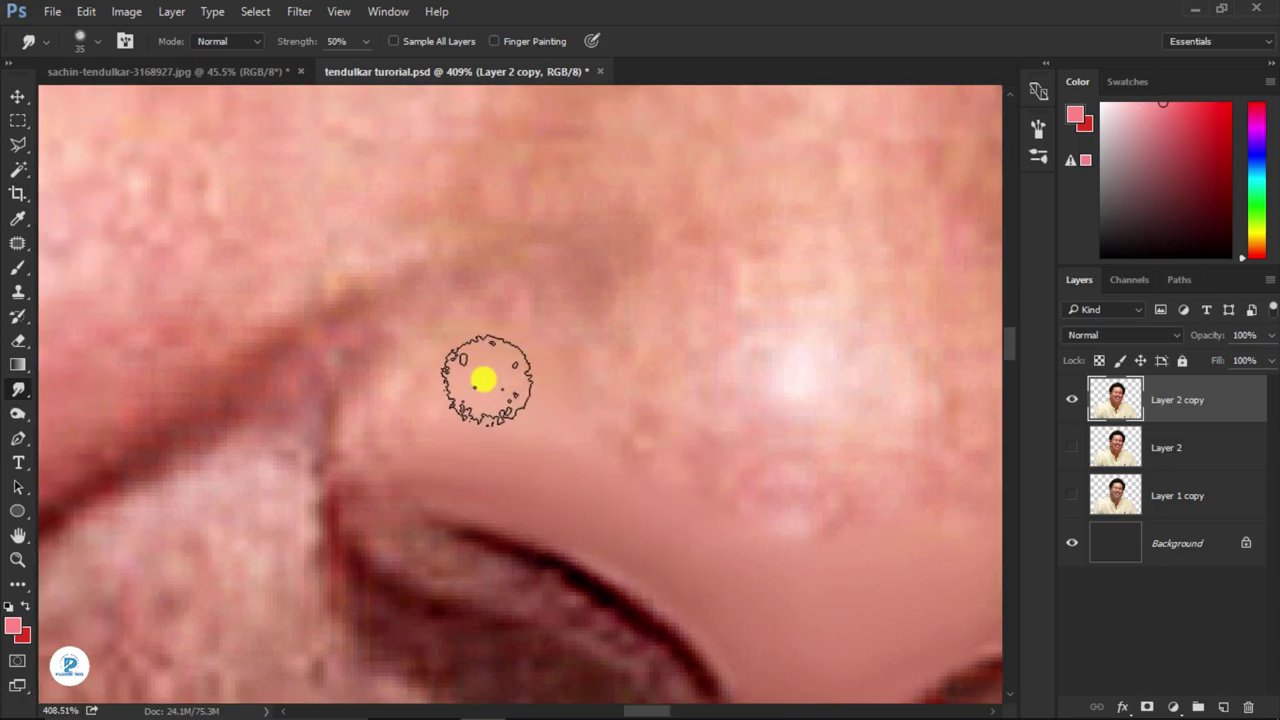
{"action": "scroll", "coordinate": [457, 291], "scroll_direction": "down", "scroll_amount": 3}
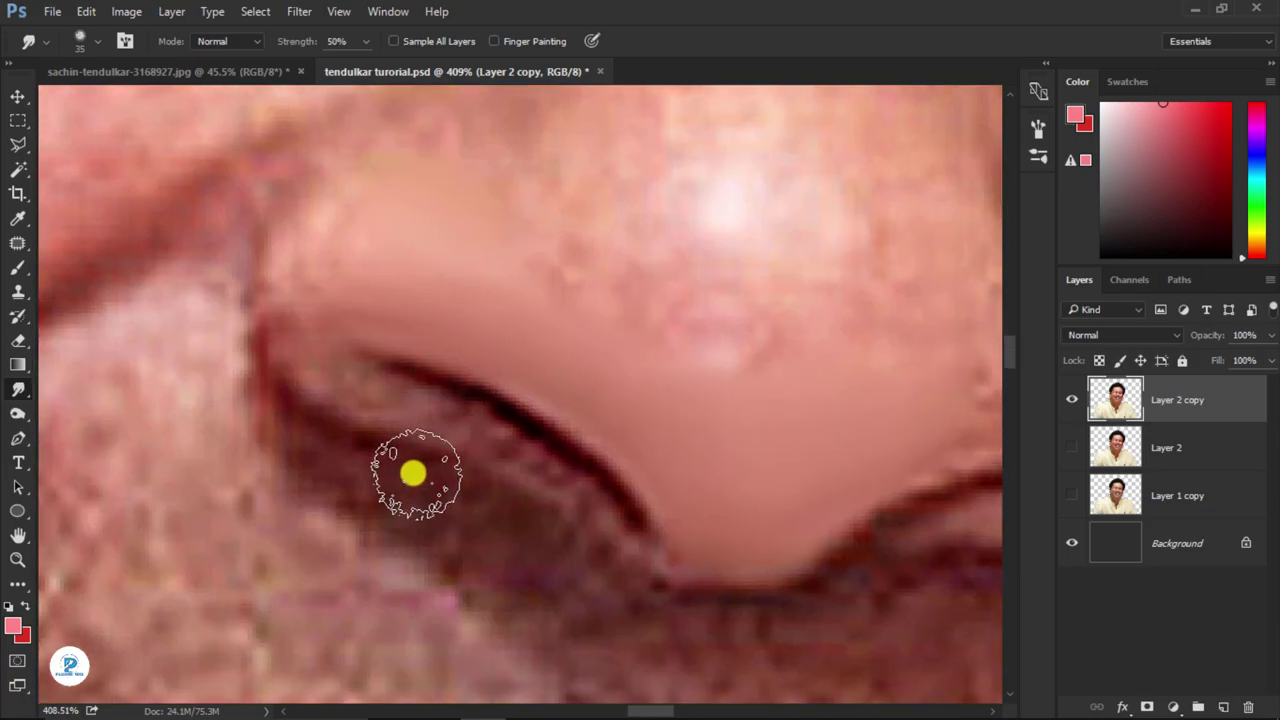
{"action": "scroll", "coordinate": [411, 466], "scroll_direction": "up", "scroll_amount": 1}
{"action": "scroll", "coordinate": [419, 469], "scroll_direction": "down", "scroll_amount": 1}
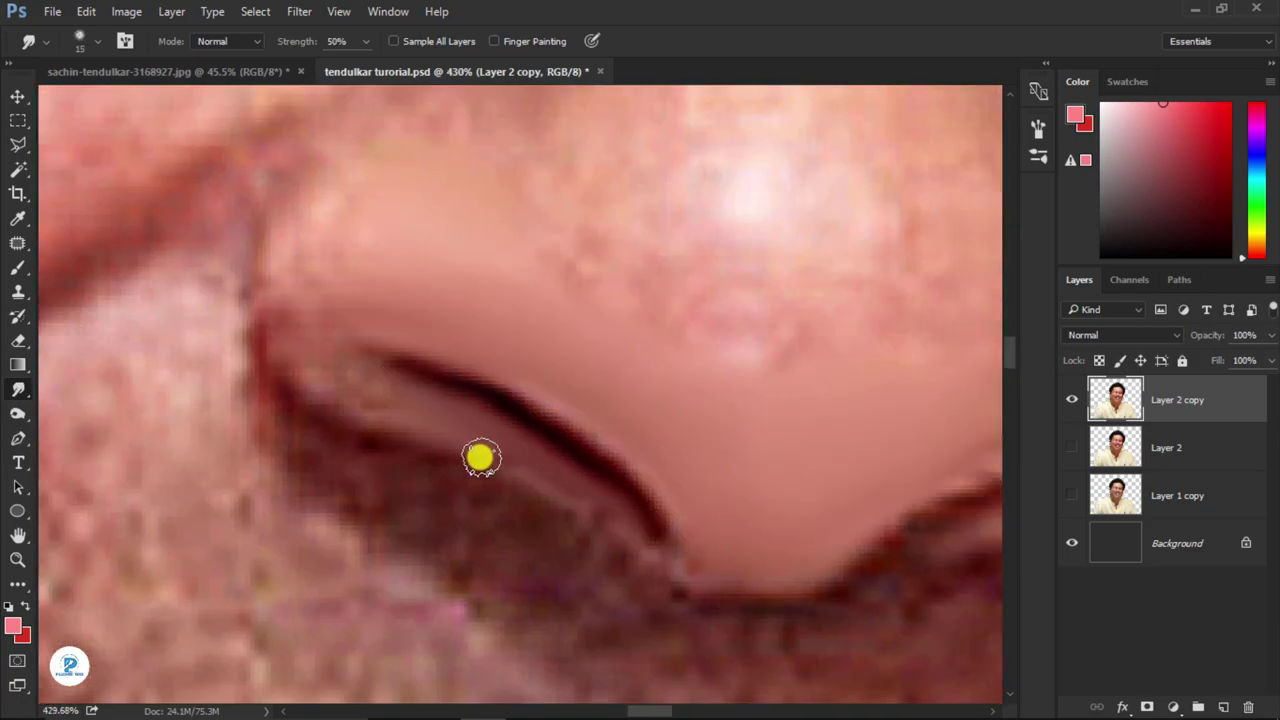
{"action": "left_click_drag", "start_coordinate": [329, 381], "coordinate": [274, 226]}
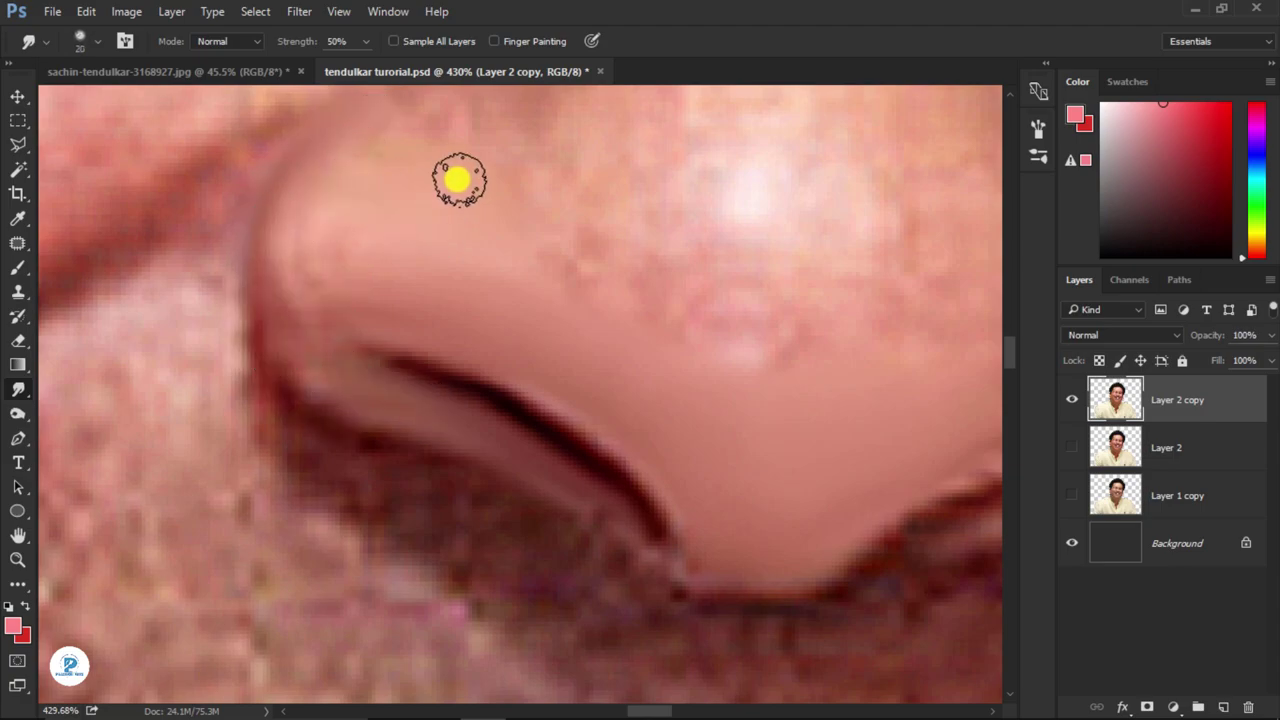
- Smooth the mottled skin beside the nose with a 45 px brush, then reduce it to 30 px
{"action": "scroll", "coordinate": [530, 455], "scroll_direction": "up", "scroll_amount": 2}
{"action": "scroll", "coordinate": [490, 430], "scroll_direction": "right", "scroll_amount": 3}
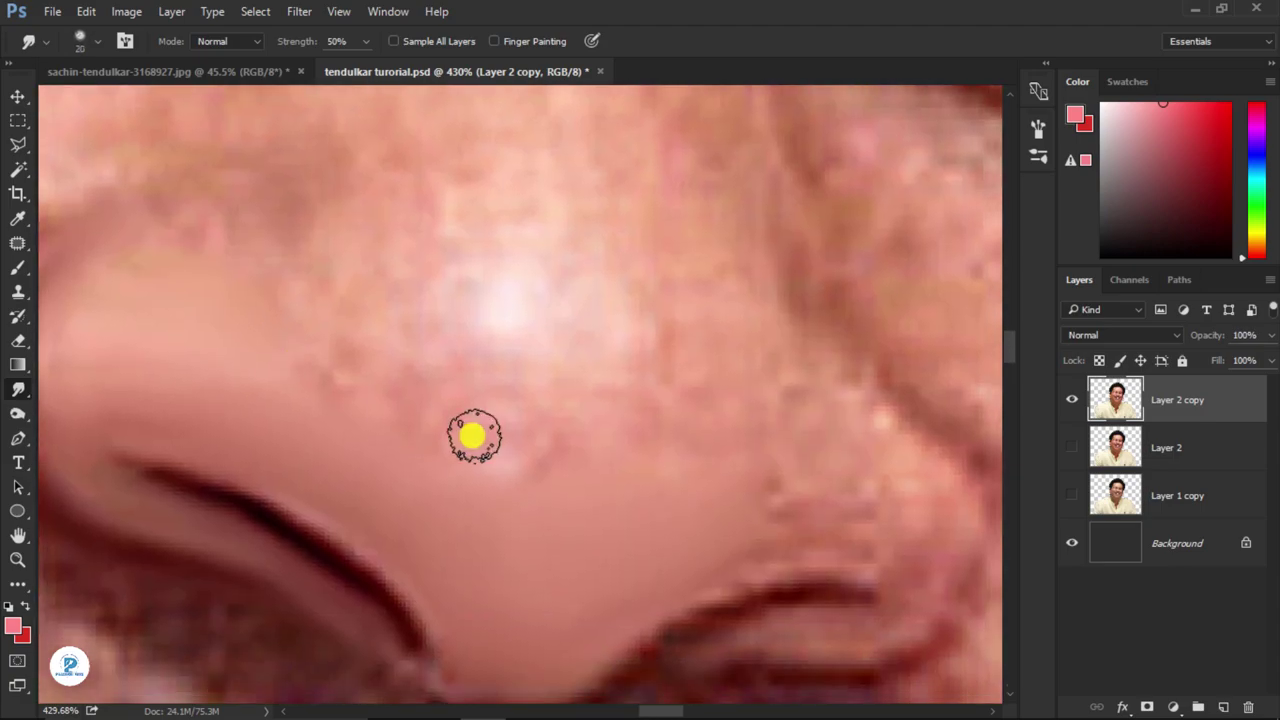
{"action": "scroll", "coordinate": [214, 480], "scroll_direction": "down", "scroll_amount": 2}
{"action": "scroll", "coordinate": [400, 466], "scroll_direction": "up", "scroll_amount": 2}
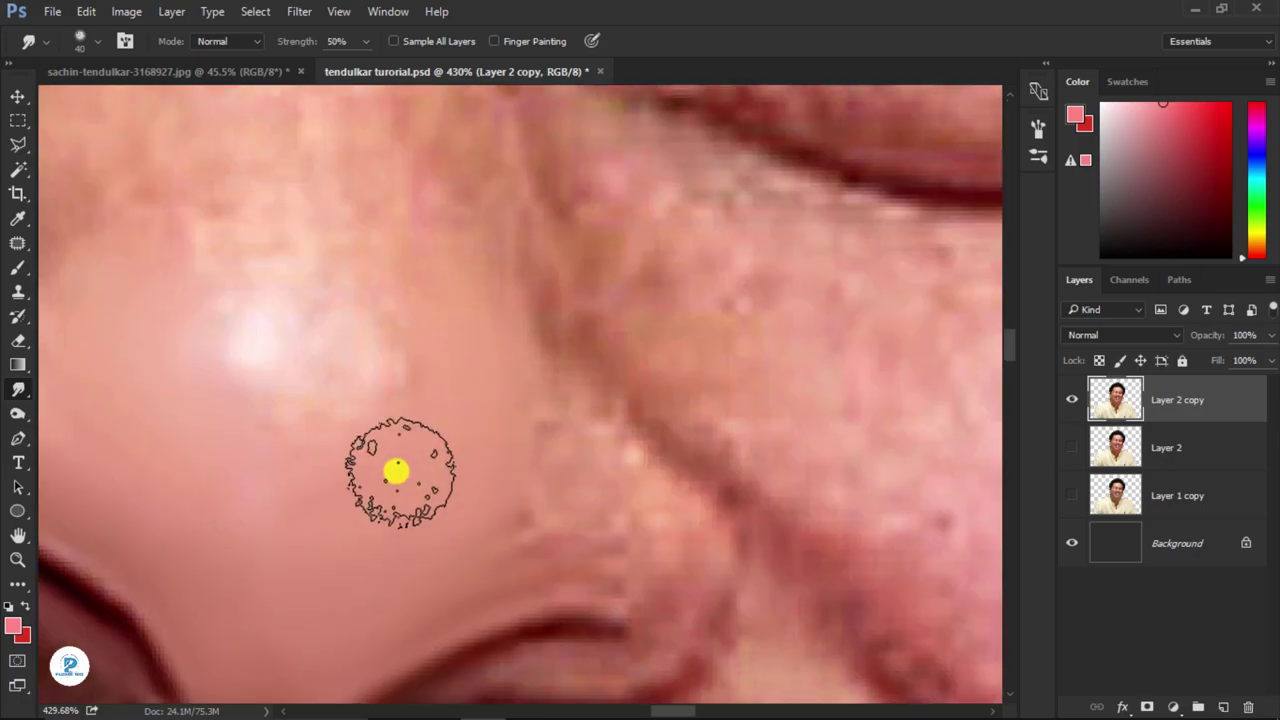
{"action": "scroll", "coordinate": [434, 491], "scroll_direction": "down", "scroll_amount": 2}
{"action": "scroll", "coordinate": [453, 455], "scroll_direction": "up", "scroll_amount": 2}
{"action": "scroll", "coordinate": [381, 453], "scroll_direction": "up", "scroll_amount": 1}
{"action": "scroll", "coordinate": [381, 453], "scroll_direction": "left", "scroll_amount": 2}
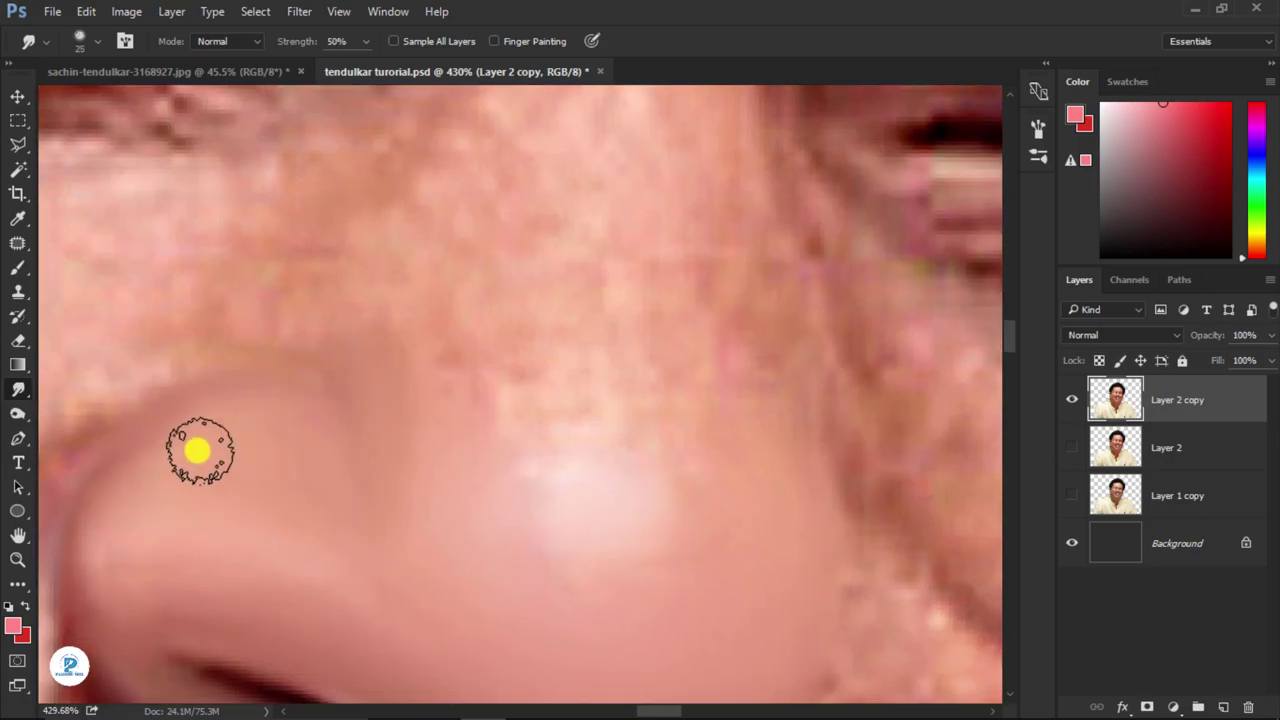
{"action": "scroll", "coordinate": [517, 332], "scroll_direction": "up", "scroll_amount": 2}
{"action": "scroll", "coordinate": [409, 486], "scroll_direction": "right", "scroll_amount": 5}
{"action": "scroll", "coordinate": [571, 314], "scroll_direction": "left", "scroll_amount": 2}
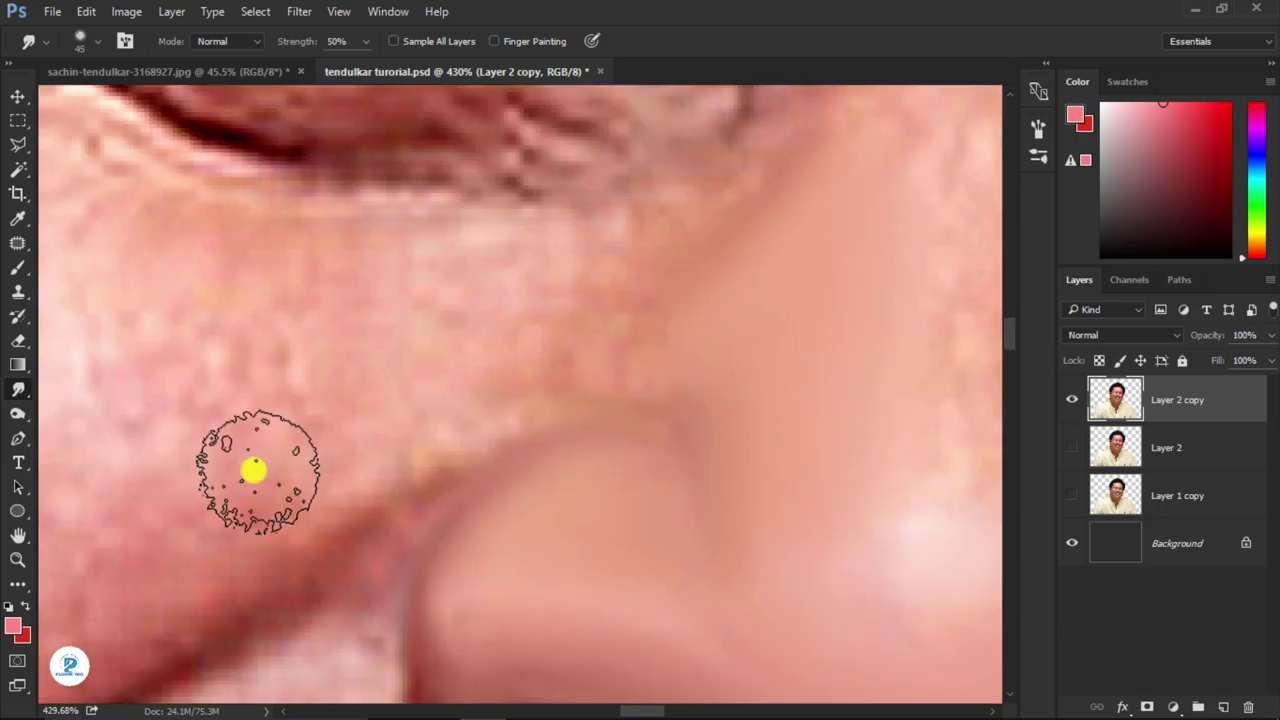
{"action": "scroll", "coordinate": [502, 383], "scroll_direction": "up", "scroll_amount": 1}
{"action": "scroll", "coordinate": [470, 420], "scroll_direction": "right", "scroll_amount": 1}
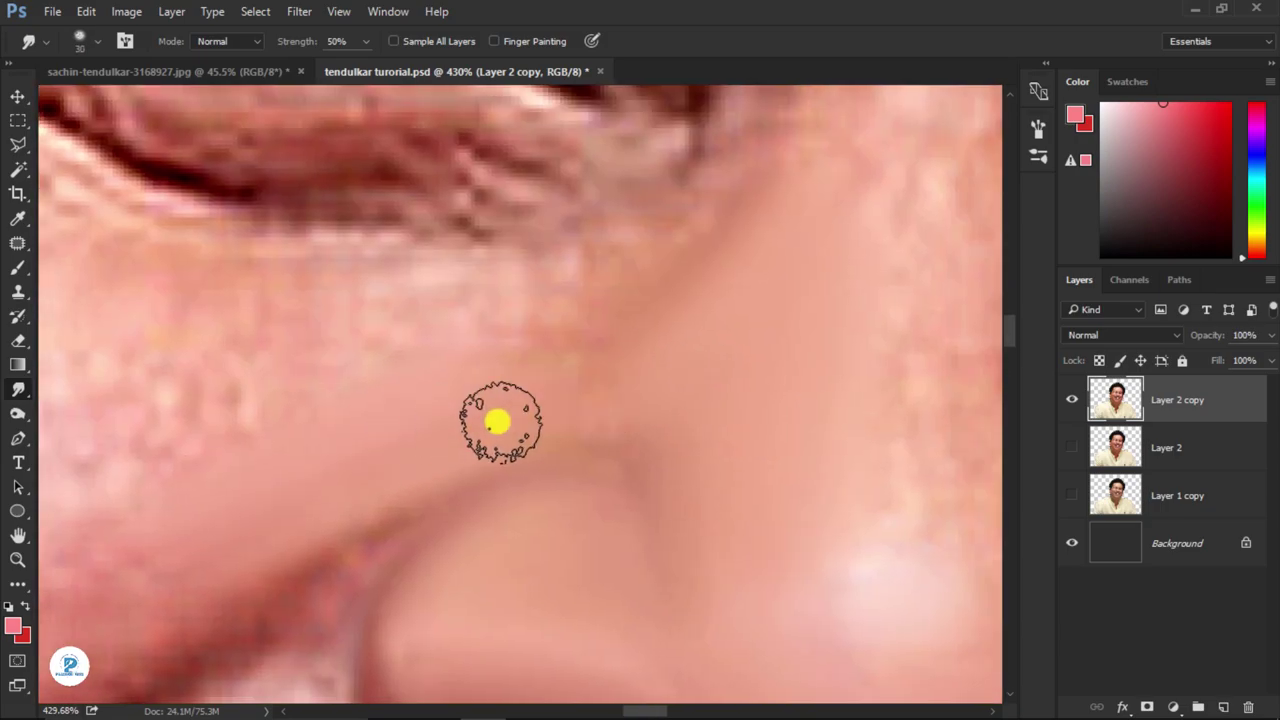
{"action": "scroll", "coordinate": [497, 423], "scroll_direction": "down", "scroll_amount": 3}
{"action": "scroll", "coordinate": [497, 423], "scroll_direction": "left", "scroll_amount": 5}
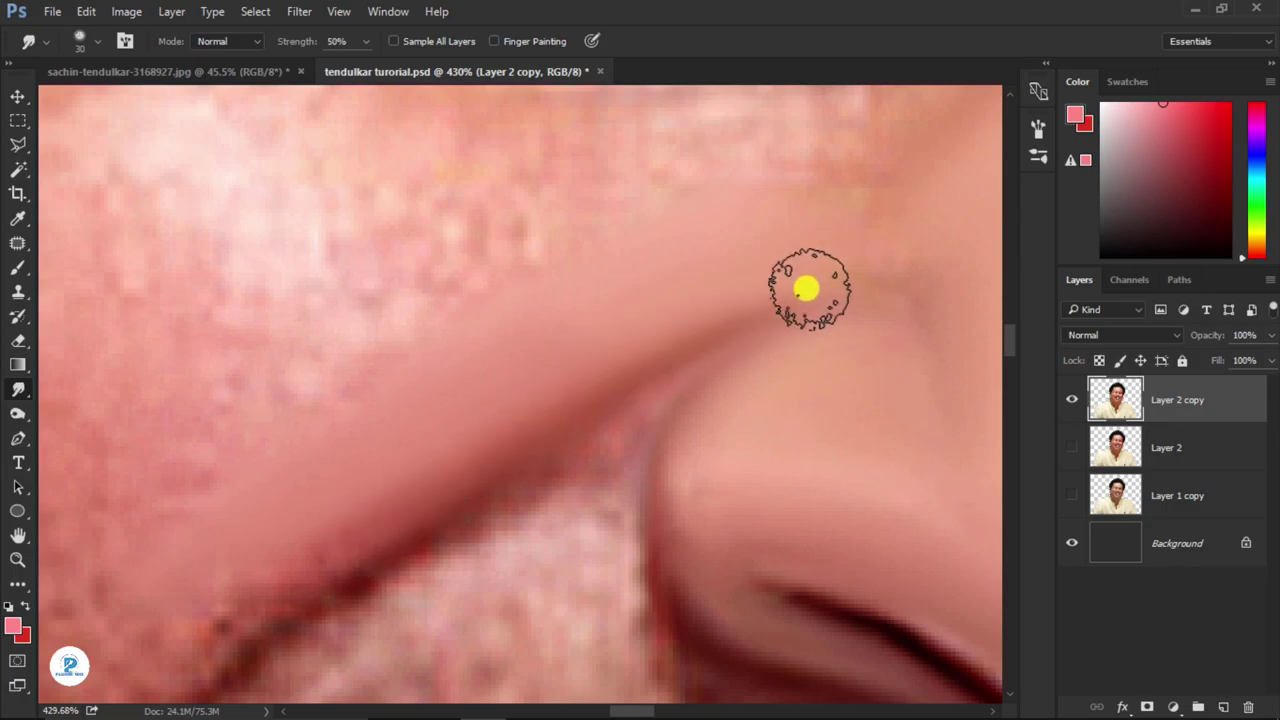
{"action": "scroll", "coordinate": [429, 371], "scroll_direction": "down", "scroll_amount": 3}
{"action": "scroll", "coordinate": [760, 260], "scroll_direction": "up", "scroll_amount": 3}
{"action": "key", "text": "bracketright"}
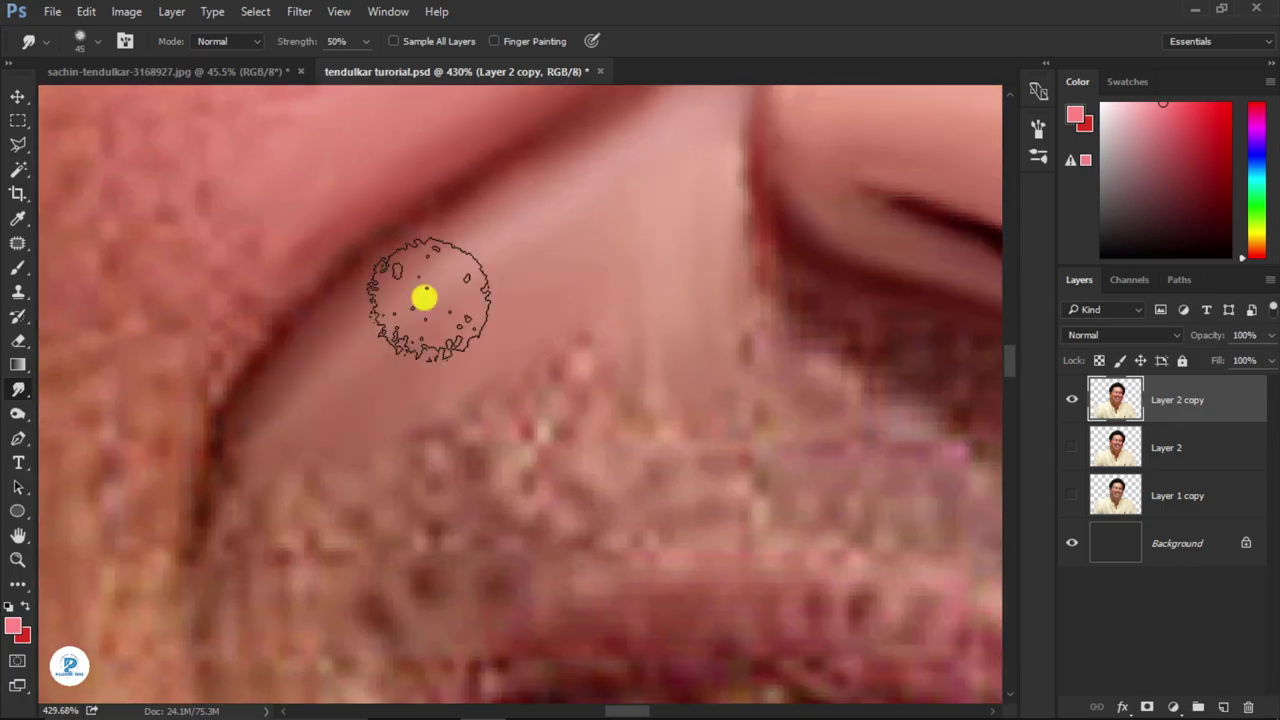
{"action": "mouse_move", "coordinate": [620, 251]}
{"action": "left_mouse_down"}
{"action": "mouse_move", "coordinate": [409, 503]}
{"action": "mouse_move", "coordinate": [289, 506]}
{"action": "left_mouse_up"}
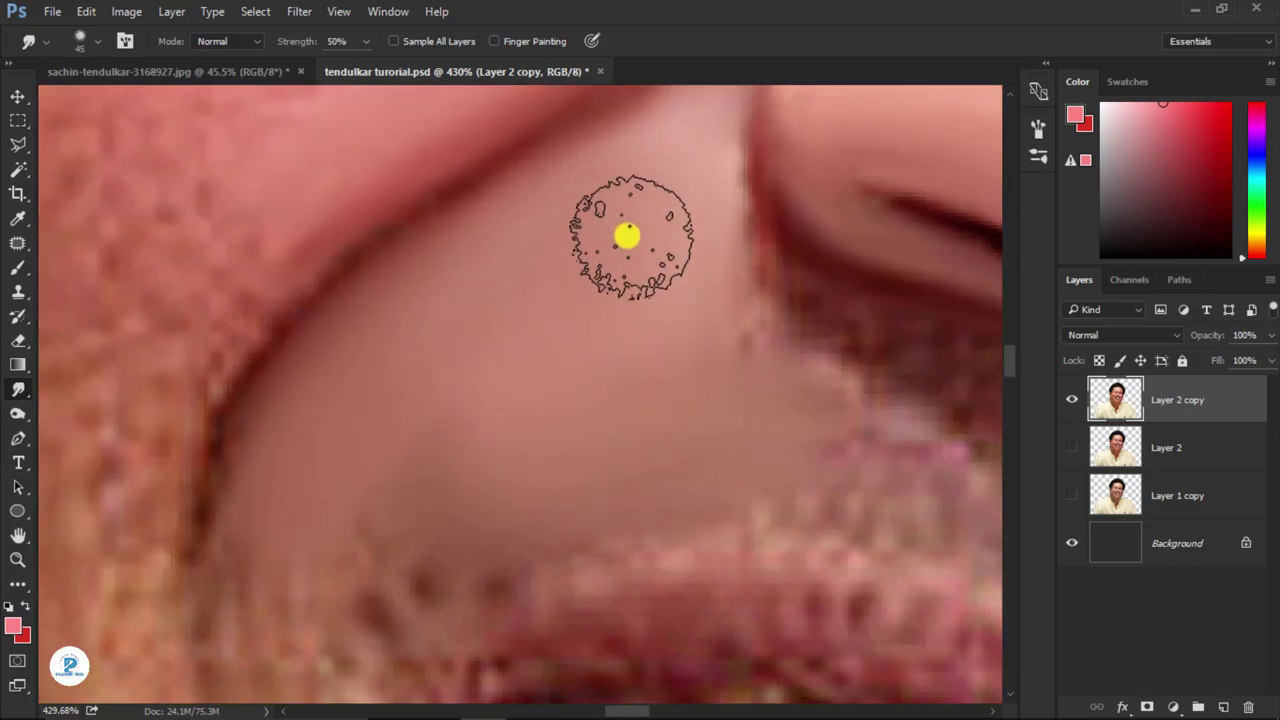
{"action": "scroll", "coordinate": [306, 506], "scroll_direction": "up", "scroll_amount": 3}
{"action": "key", "text": "bracketleft"}
- Resize the blur brush from 15 to 30 px and make a first smoothing stroke
{"action": "scroll", "coordinate": [474, 523], "scroll_direction": "up", "scroll_amount": 2}
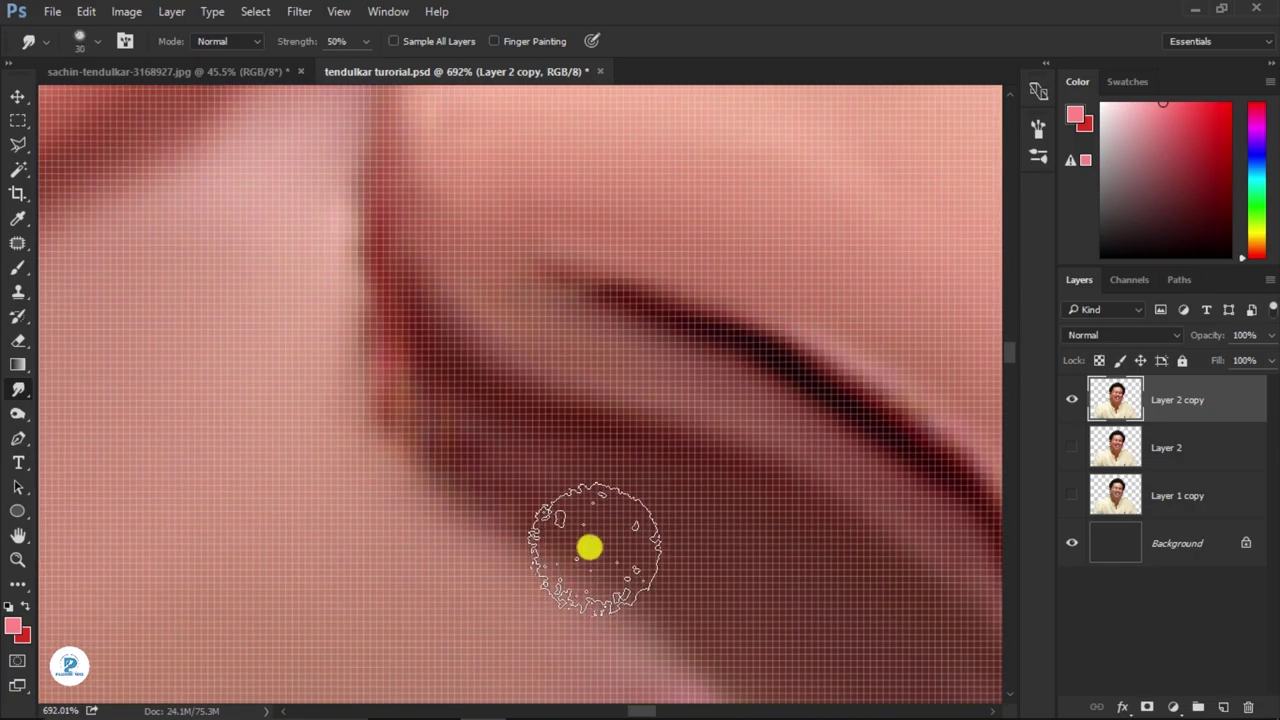
{"action": "key", "text": "bracketleft"}
{"action": "scroll", "coordinate": [590, 547], "scroll_direction": "down", "scroll_amount": 1}
{"action": "scroll", "coordinate": [517, 489], "scroll_direction": "down", "scroll_amount": 1}
{"action": "scroll", "coordinate": [469, 371], "scroll_direction": "down", "scroll_amount": 3}
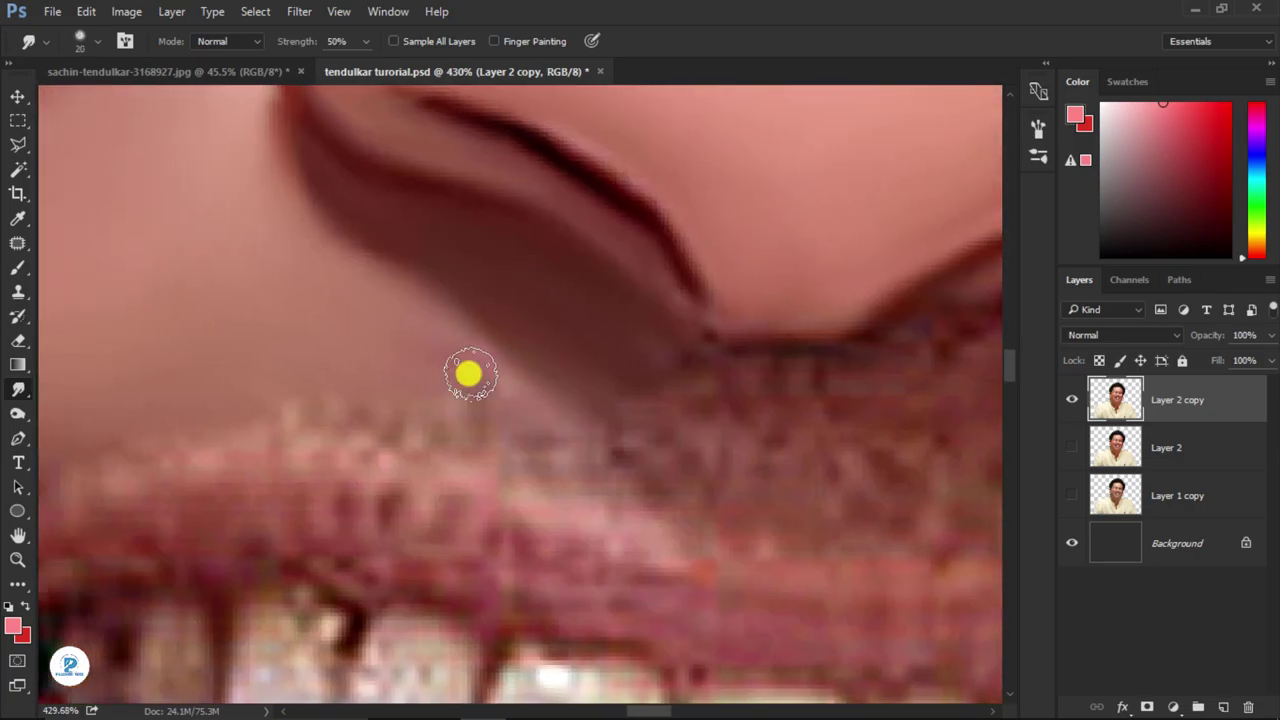
{"action": "key", "text": "bracketright"}
{"action": "scroll", "coordinate": [530, 383], "scroll_direction": "down", "scroll_amount": 1}
{"action": "scroll", "coordinate": [549, 377], "scroll_direction": "right", "scroll_amount": 5}
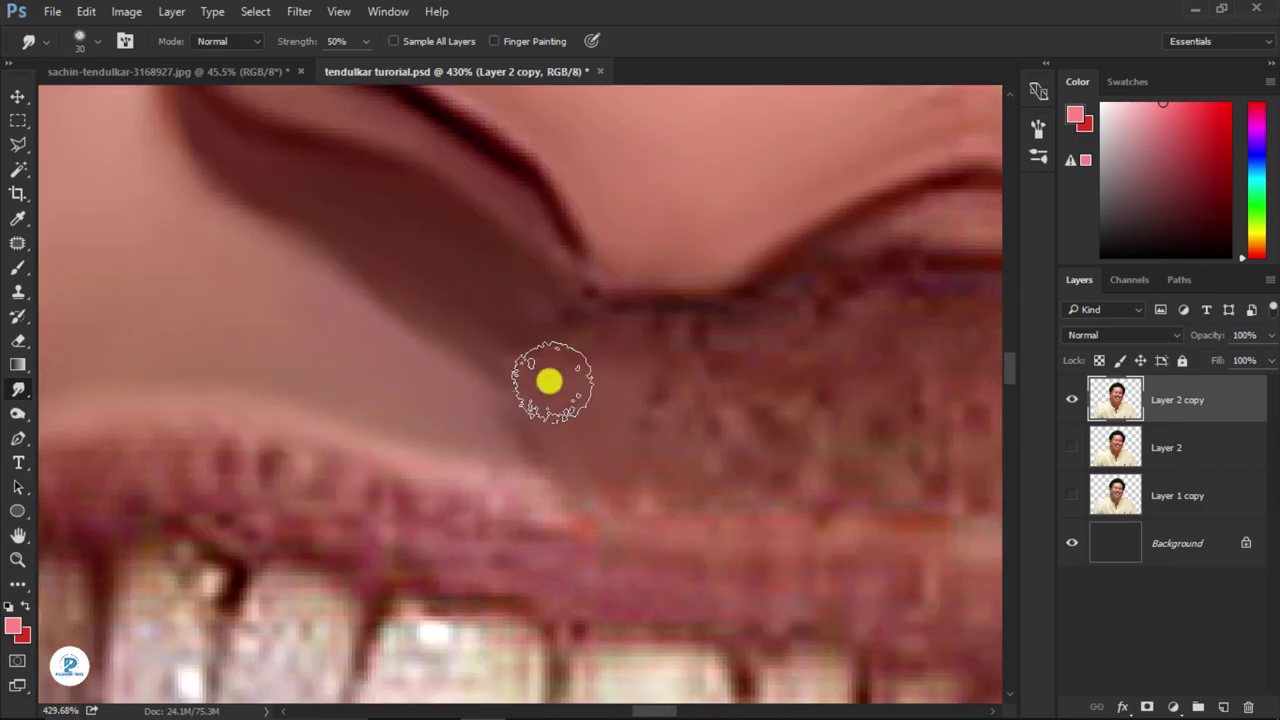
{"action": "scroll", "coordinate": [530, 323], "scroll_direction": "up", "scroll_amount": 1}
{"action": "left_click_drag", "start_coordinate": [840, 413], "coordinate": [610, 388]}
- Enlarge the brush to 40 px and larger, then smooth the skin patch on the cheek
{"action": "key", "text": "bracketright"}
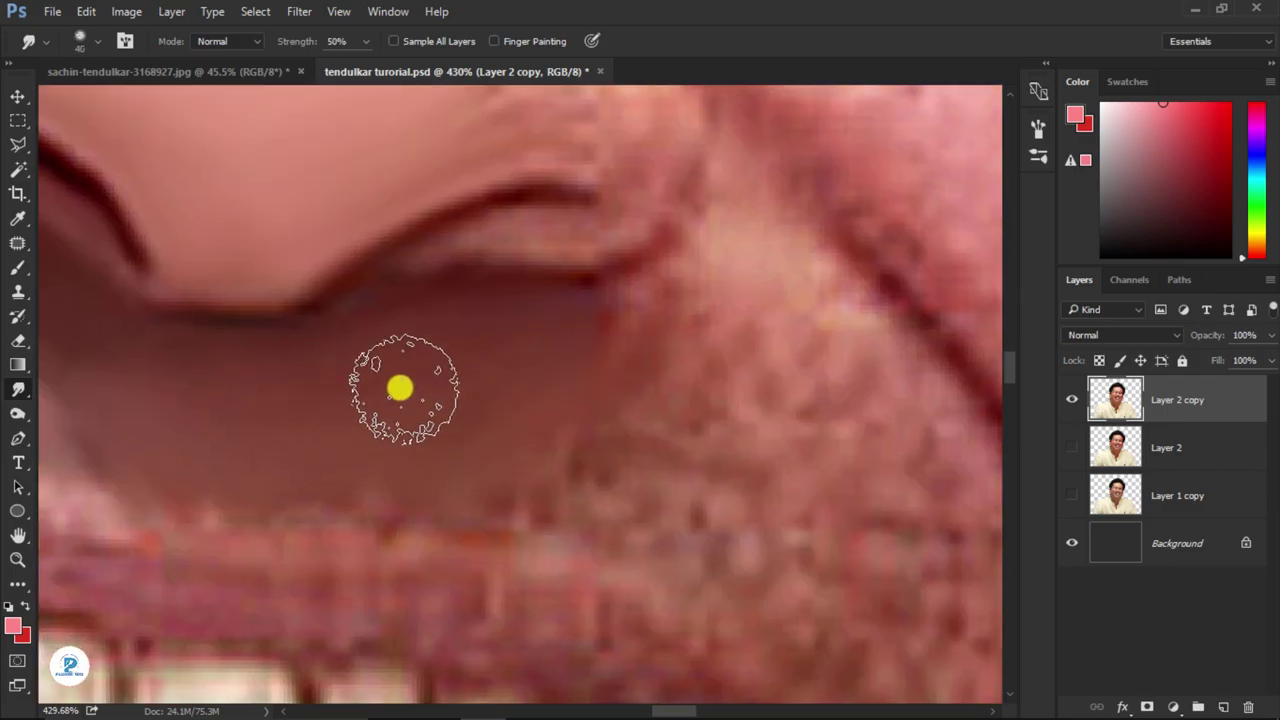
{"action": "scroll", "coordinate": [560, 282], "scroll_direction": "up", "scroll_amount": 1}
{"action": "scroll", "coordinate": [620, 340], "scroll_direction": "down", "scroll_amount": 2}
{"action": "scroll", "coordinate": [680, 380], "scroll_direction": "up", "scroll_amount": 1}
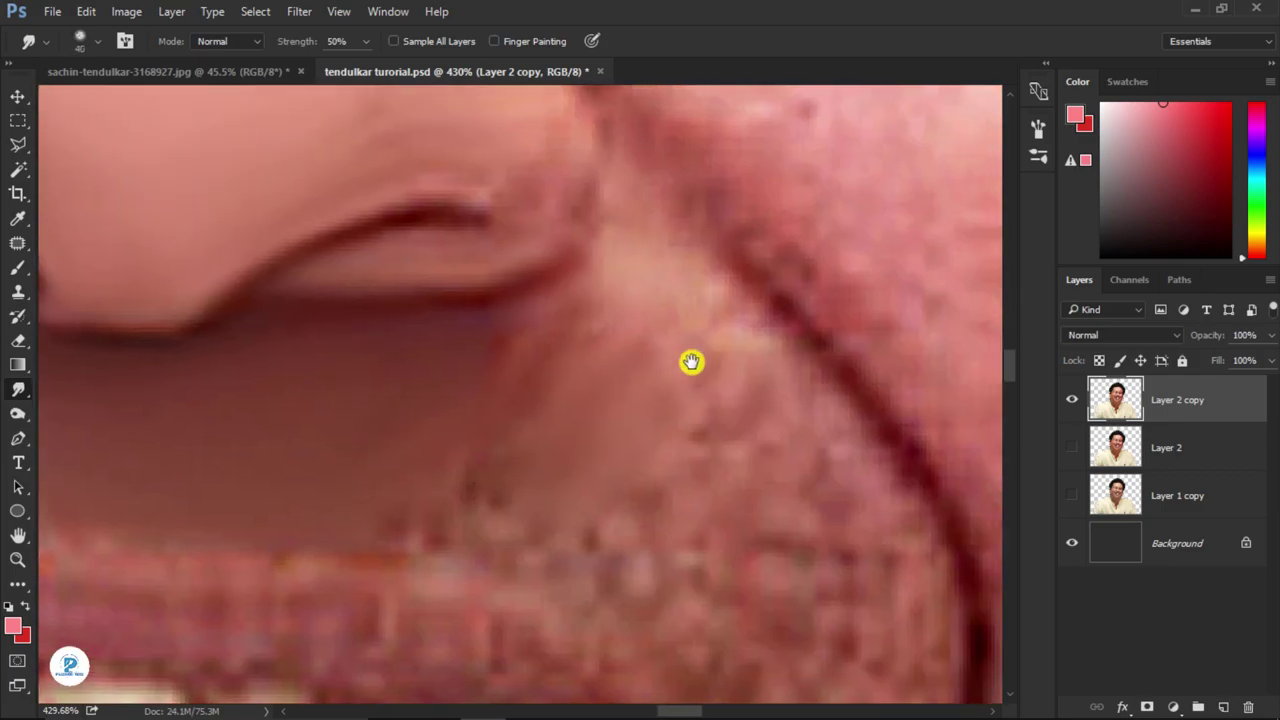
{"action": "scroll", "coordinate": [640, 470], "scroll_direction": "down", "scroll_amount": 2}
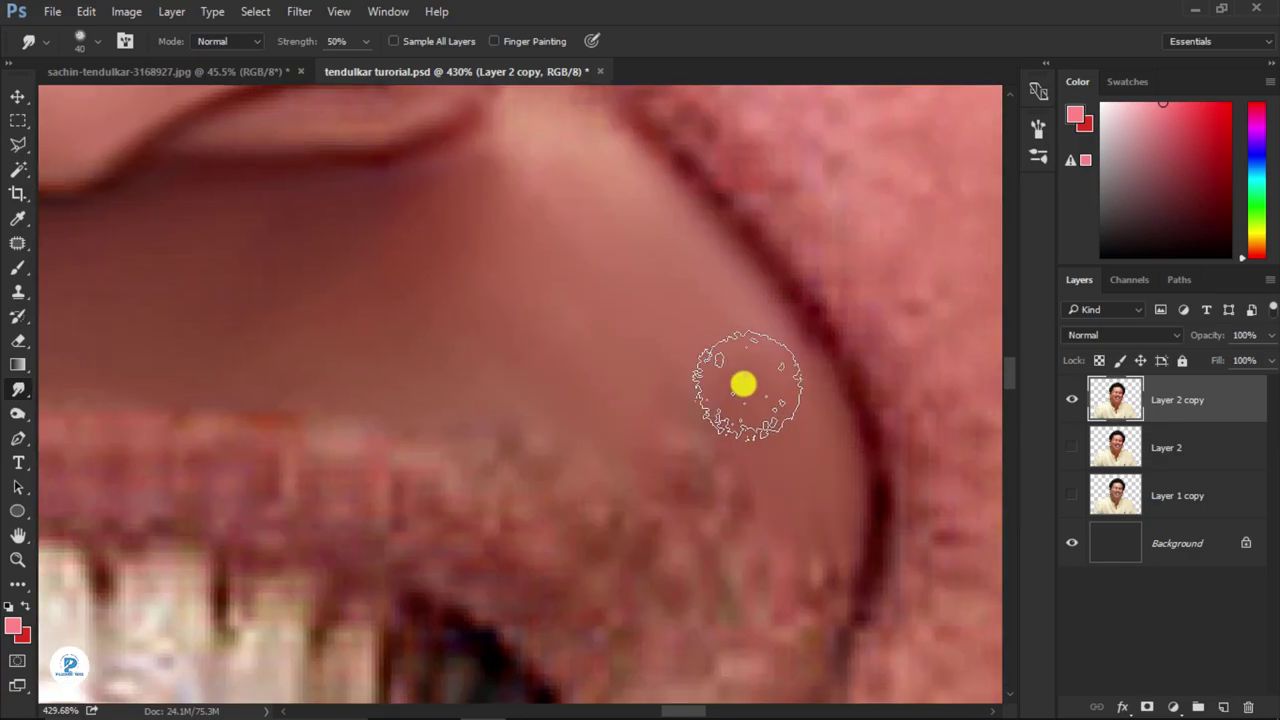
{"action": "scroll", "coordinate": [740, 420], "scroll_direction": "down", "scroll_amount": 3}
{"action": "scroll", "coordinate": [655, 440], "scroll_direction": "up", "scroll_amount": 5}
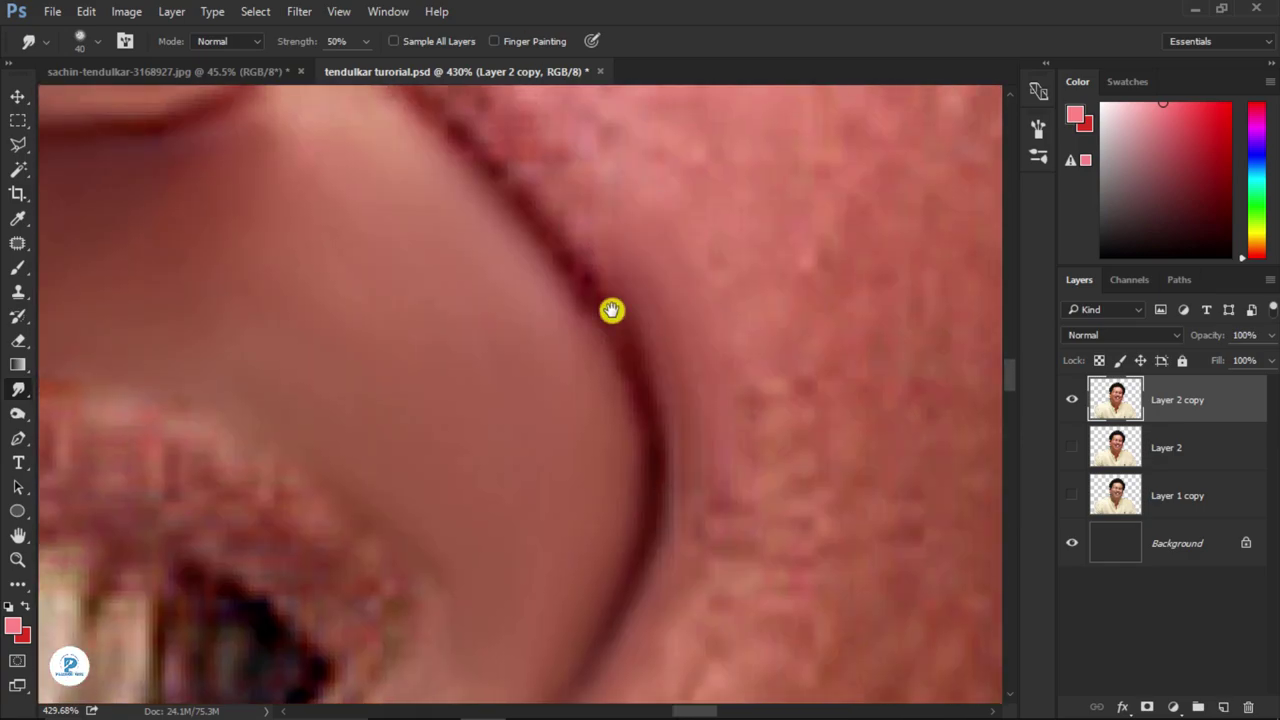
{"action": "scroll", "coordinate": [650, 320], "scroll_direction": "up", "scroll_amount": 3}
{"action": "scroll", "coordinate": [690, 330], "scroll_direction": "up", "scroll_amount": 3}
{"action": "scroll", "coordinate": [429, 243], "scroll_direction": "up", "scroll_amount": 1}
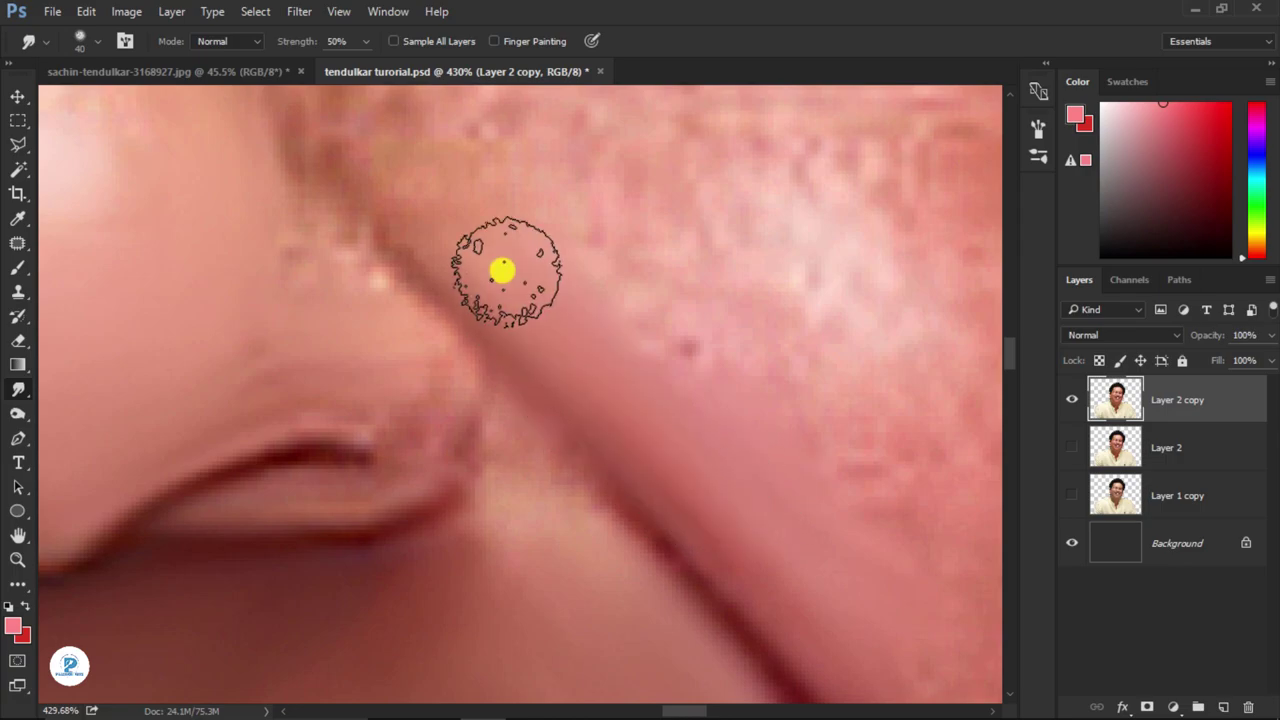
{"action": "scroll", "coordinate": [503, 266], "scroll_direction": "up", "scroll_amount": 1}
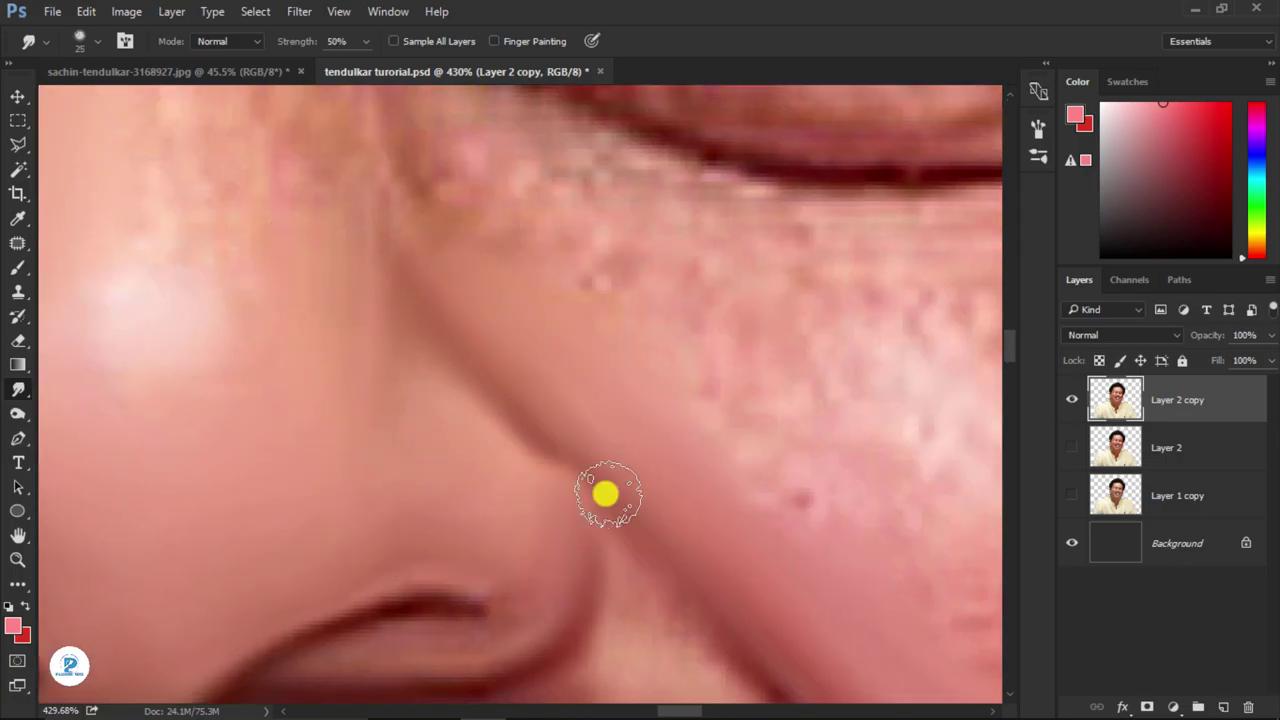
{"action": "scroll", "coordinate": [523, 380], "scroll_direction": "up", "scroll_amount": 3}
{"action": "key", "text": "bracketright"}
{"action": "key", "text": "bracketright"}
{"action": "key", "text": "bracketright"}
{"action": "key", "text": "bracketright"}
{"action": "scroll", "coordinate": [526, 349], "scroll_direction": "up", "scroll_amount": 2}
{"action": "scroll", "coordinate": [546, 390], "scroll_direction": "up", "scroll_amount": 1, "text": "alt"}
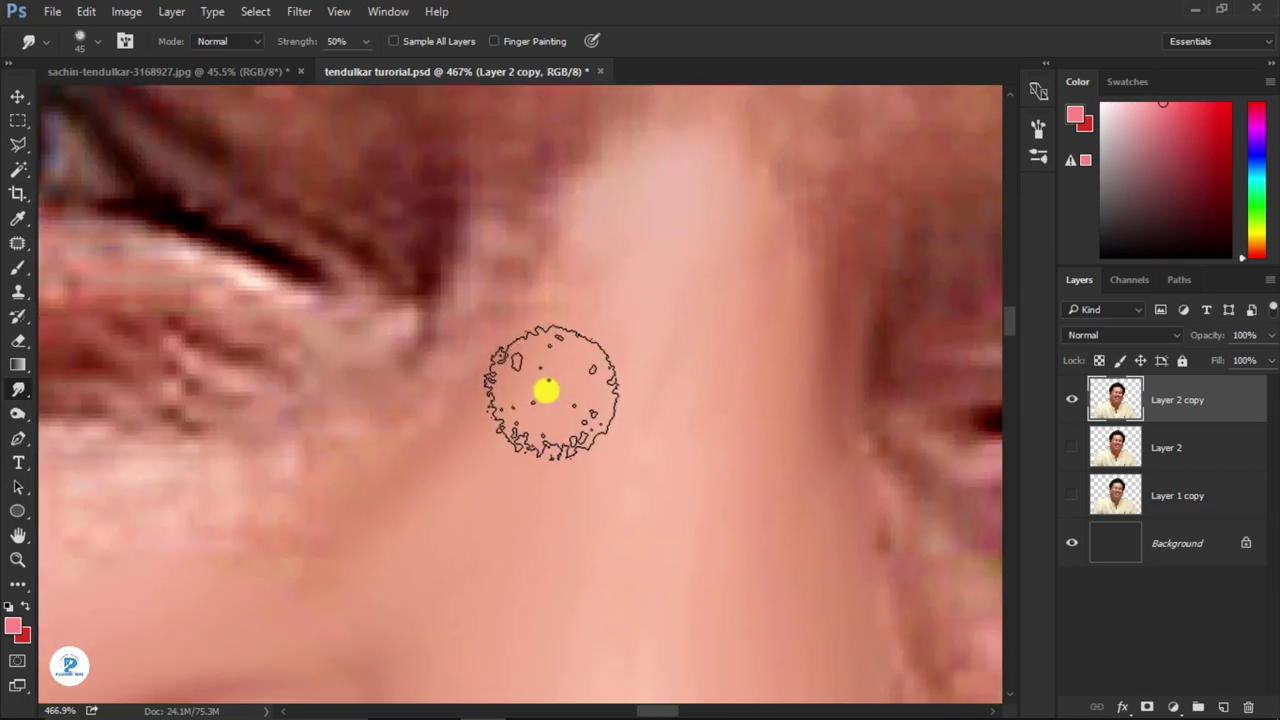
{"action": "mouse_move", "coordinate": [546, 390]}
{"action": "left_mouse_down"}
{"action": "mouse_move", "coordinate": [743, 374]}
{"action": "mouse_move", "coordinate": [531, 500]}
{"action": "mouse_move", "coordinate": [680, 320]}
{"action": "left_mouse_up"}
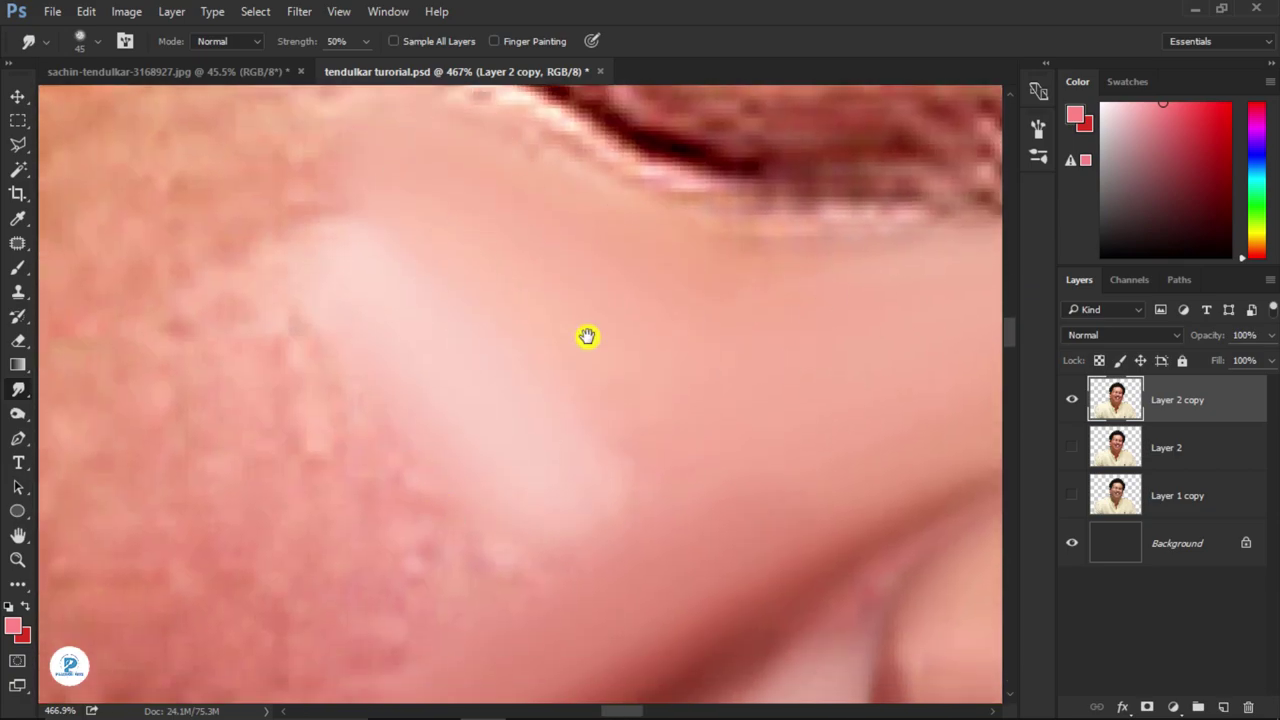
- Work along the nose crease and the cheek beside the hair toward the ear lobe and jaw
{"action": "mouse_move", "coordinate": [587, 336]}
{"action": "left_mouse_down"}
{"action": "mouse_move", "coordinate": [583, 486]}
{"action": "mouse_move", "coordinate": [626, 346]}
{"action": "mouse_move", "coordinate": [586, 289]}
{"action": "left_mouse_up"}
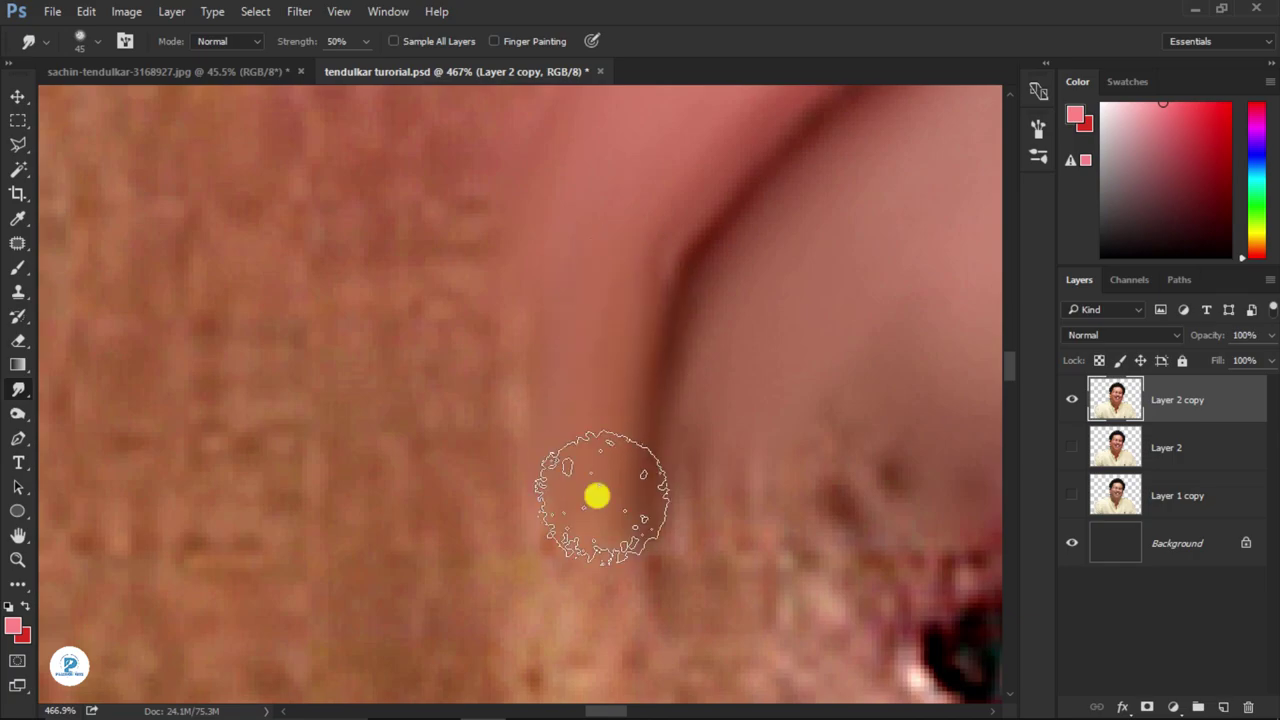
{"action": "scroll", "coordinate": [529, 346], "scroll_direction": "down", "scroll_amount": 2, "text": "alt"}
{"action": "scroll", "coordinate": [578, 292], "scroll_direction": "down", "scroll_amount": 2, "text": "alt"}
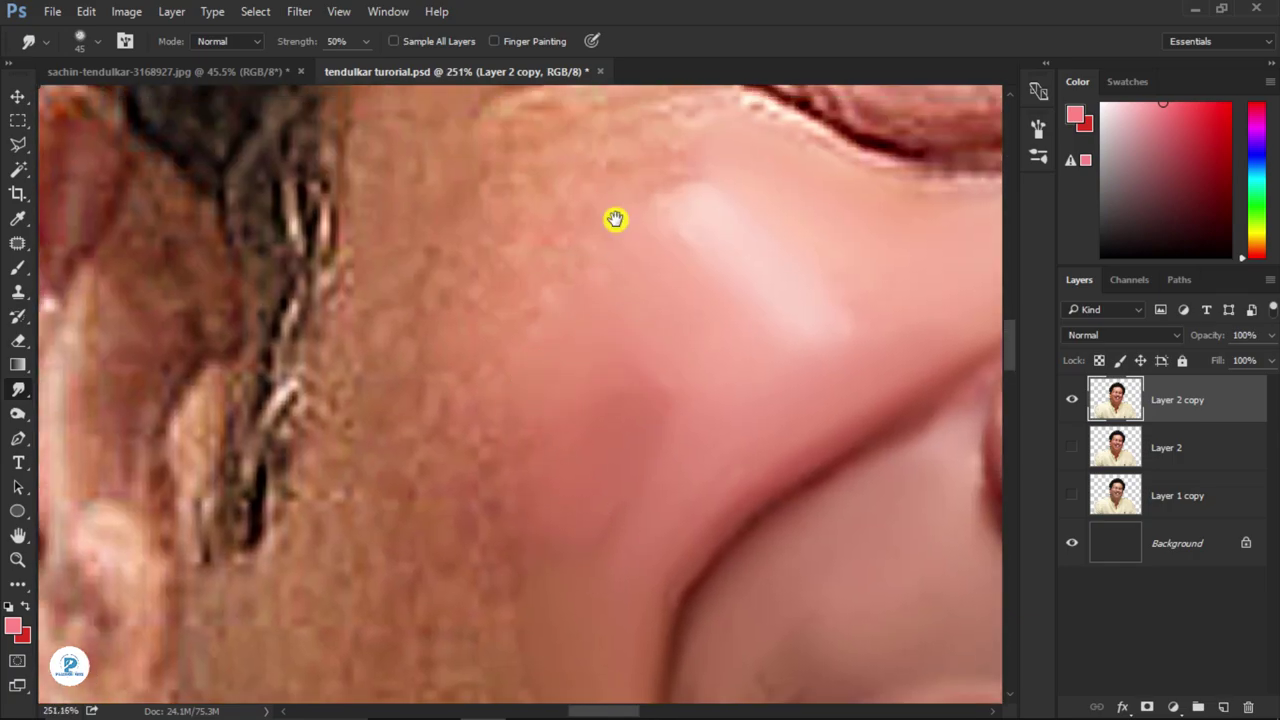
{"action": "left_click_drag", "start_coordinate": [615, 218], "coordinate": [705, 308]}
{"action": "left_click_drag", "start_coordinate": [640, 405], "coordinate": [690, 219]}
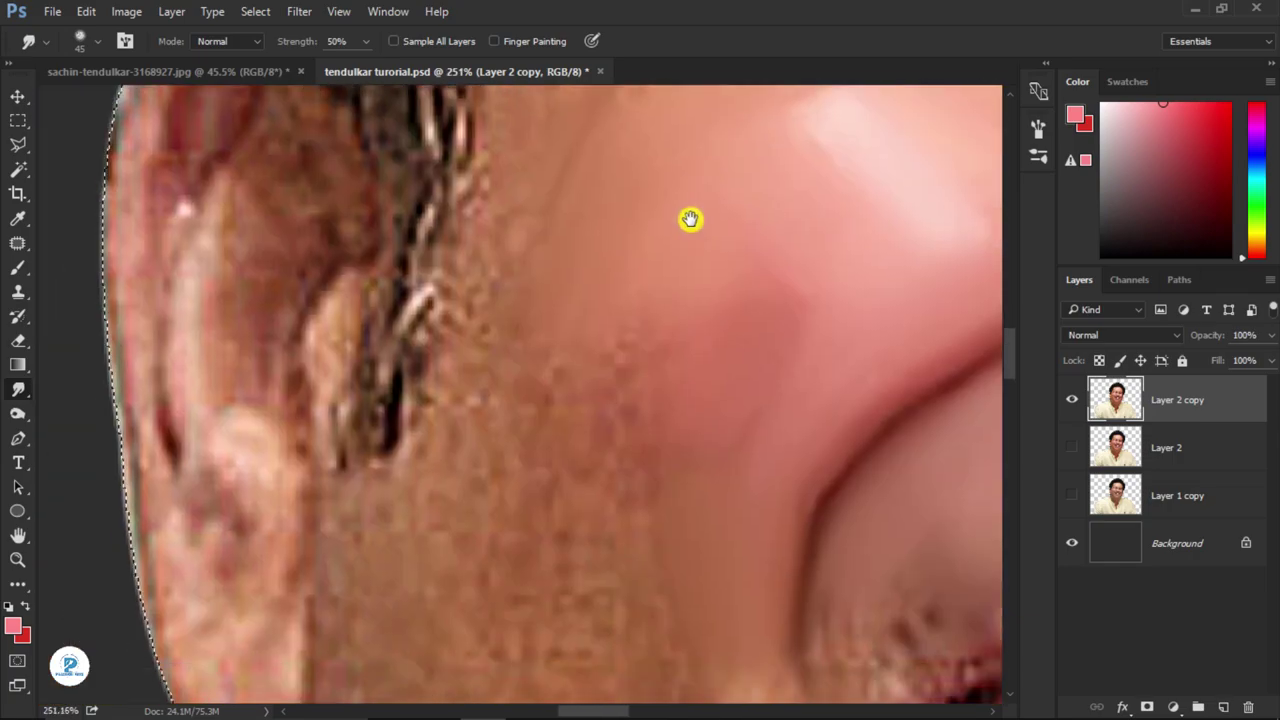
{"action": "mouse_move", "coordinate": [599, 540]}
{"action": "left_mouse_down"}
{"action": "mouse_move", "coordinate": [654, 463]}
{"action": "mouse_move", "coordinate": [654, 434]}
{"action": "mouse_move", "coordinate": [545, 263]}
{"action": "left_mouse_up"}
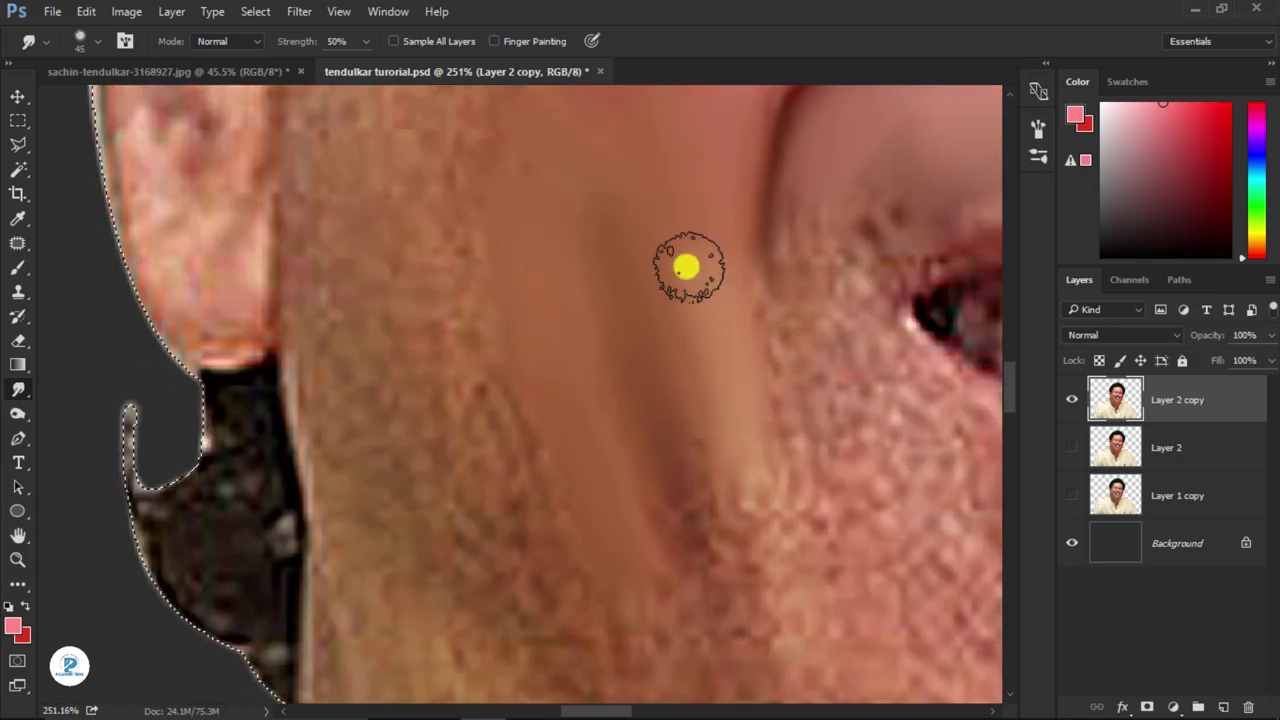
- With a 70 px brush, smooth the jaw and upper neck skin below the ear
{"action": "key", "text": "bracketright"}
{"action": "key", "text": "bracketright"}
{"action": "key", "text": "bracketright"}
{"action": "left_click_drag", "start_coordinate": [415, 260], "coordinate": [449, 351]}
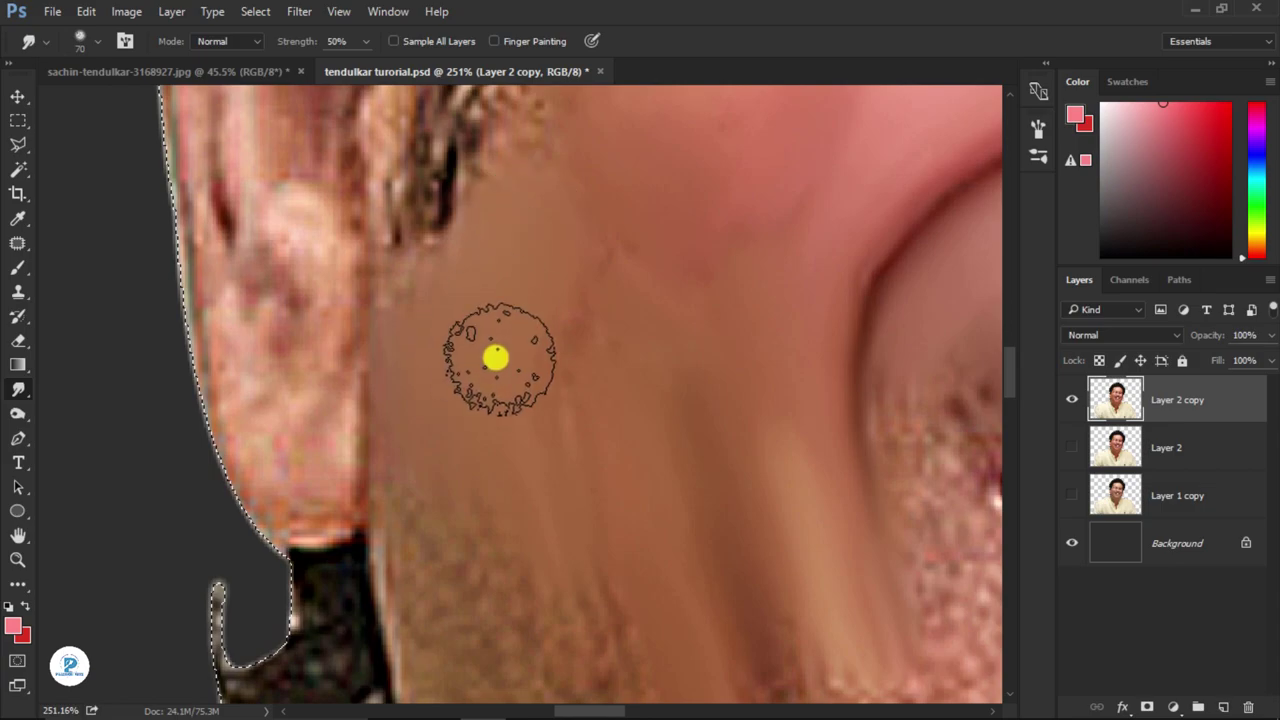
{"action": "mouse_move", "coordinate": [489, 391]}
{"action": "left_mouse_down"}
{"action": "mouse_move", "coordinate": [574, 354]}
{"action": "mouse_move", "coordinate": [526, 277]}
{"action": "mouse_move", "coordinate": [686, 351]}
{"action": "mouse_move", "coordinate": [627, 198]}
{"action": "left_mouse_up"}
{"action": "scroll", "coordinate": [627, 198], "scroll_direction": "down", "scroll_amount": 3}
{"action": "scroll", "coordinate": [760, 400], "scroll_direction": "right", "scroll_amount": 3}
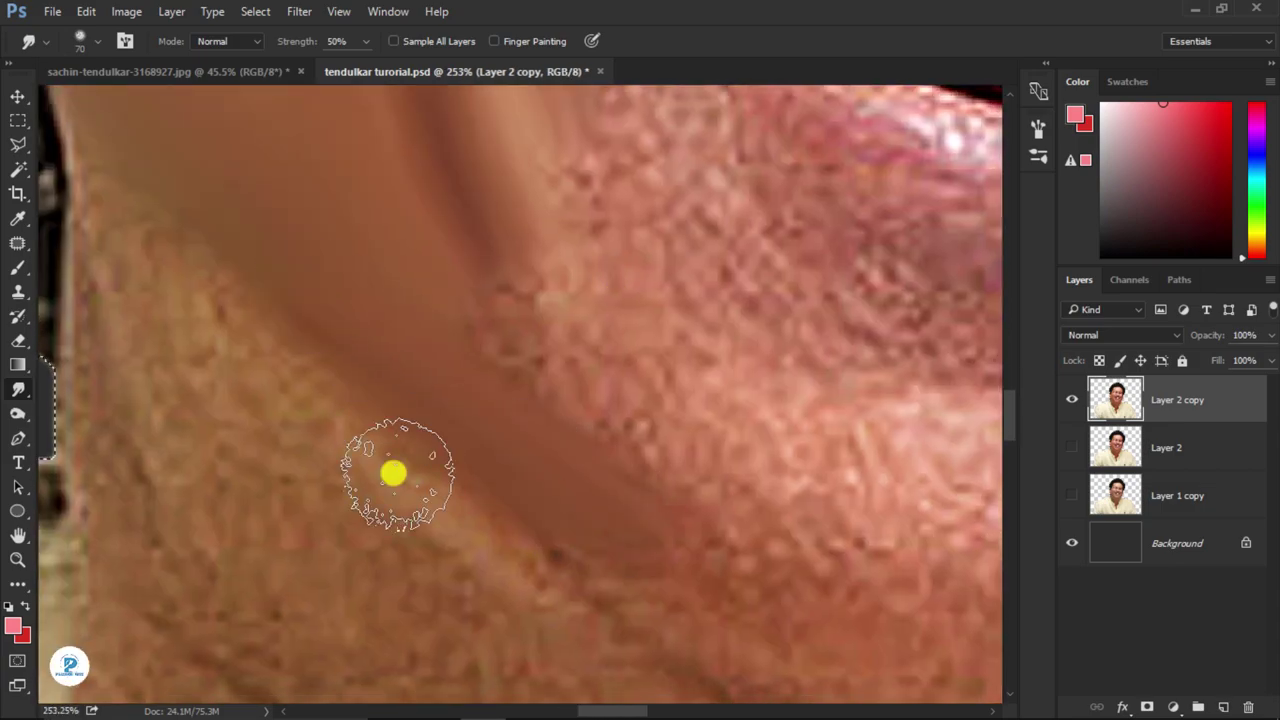
{"action": "scroll", "coordinate": [391, 471], "scroll_direction": "right", "scroll_amount": 2}
{"action": "scroll", "coordinate": [457, 480], "scroll_direction": "left", "scroll_amount": 3}
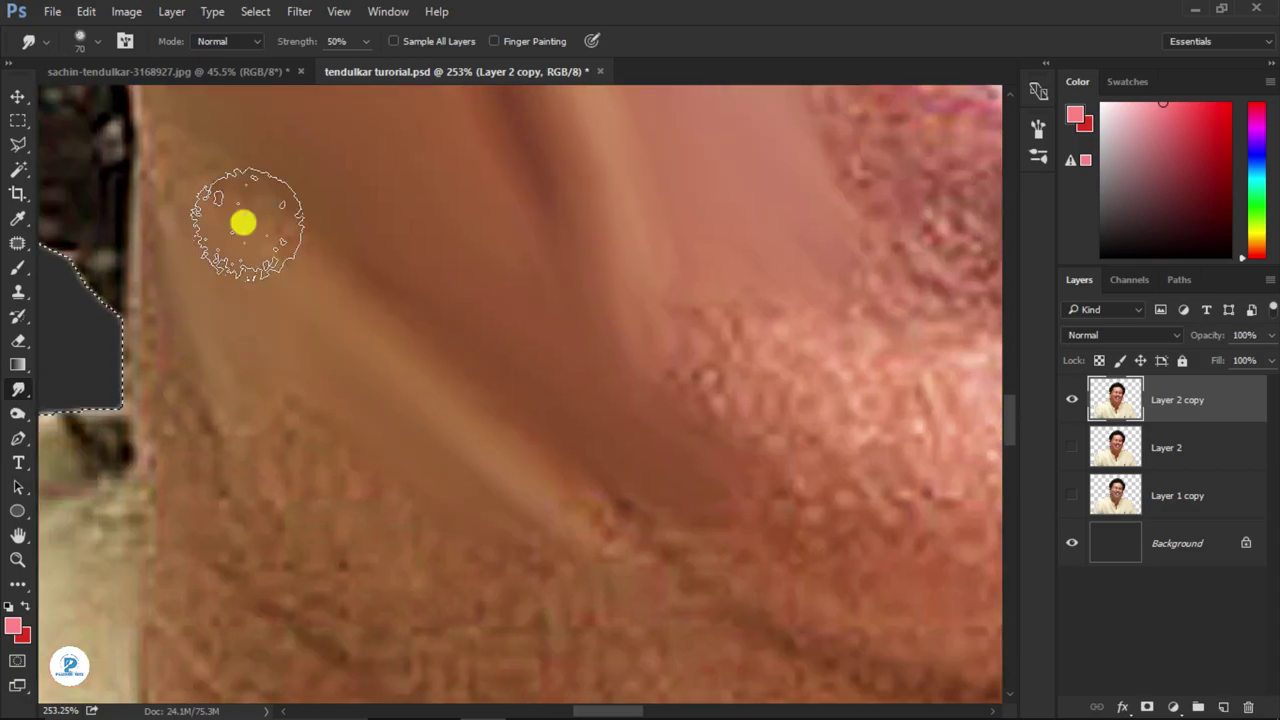
{"action": "scroll", "coordinate": [451, 289], "scroll_direction": "up", "scroll_amount": 3}
- Resize the brush for the lower lip edge and work along it
{"action": "scroll", "coordinate": [600, 463], "scroll_direction": "down", "scroll_amount": 3}
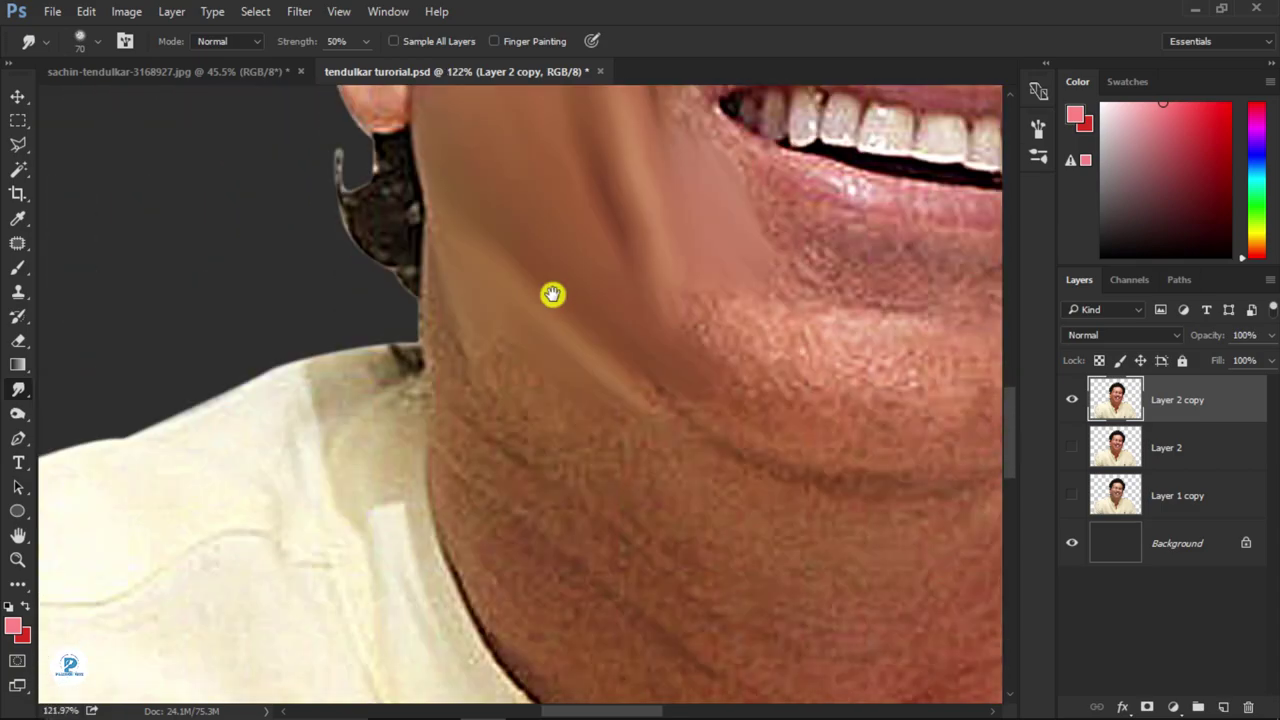
{"action": "scroll", "coordinate": [551, 294], "scroll_direction": "up", "scroll_amount": 4}
{"action": "scroll", "coordinate": [323, 436], "scroll_direction": "down", "scroll_amount": 3}
{"action": "key", "text": "["}
{"action": "key", "text": "["}
{"action": "key", "text": "["}
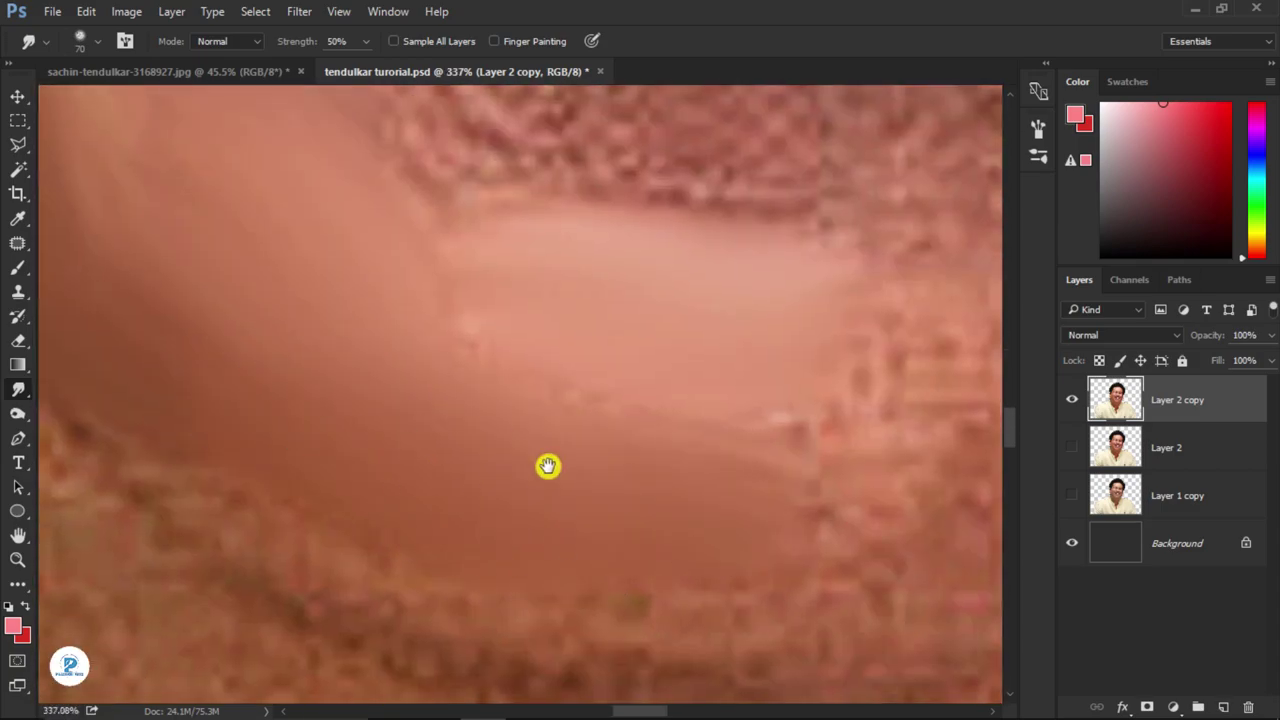
{"action": "scroll", "coordinate": [540, 465], "scroll_direction": "up", "scroll_amount": 3}
{"action": "scroll", "coordinate": [328, 341], "scroll_direction": "left", "scroll_amount": 2}
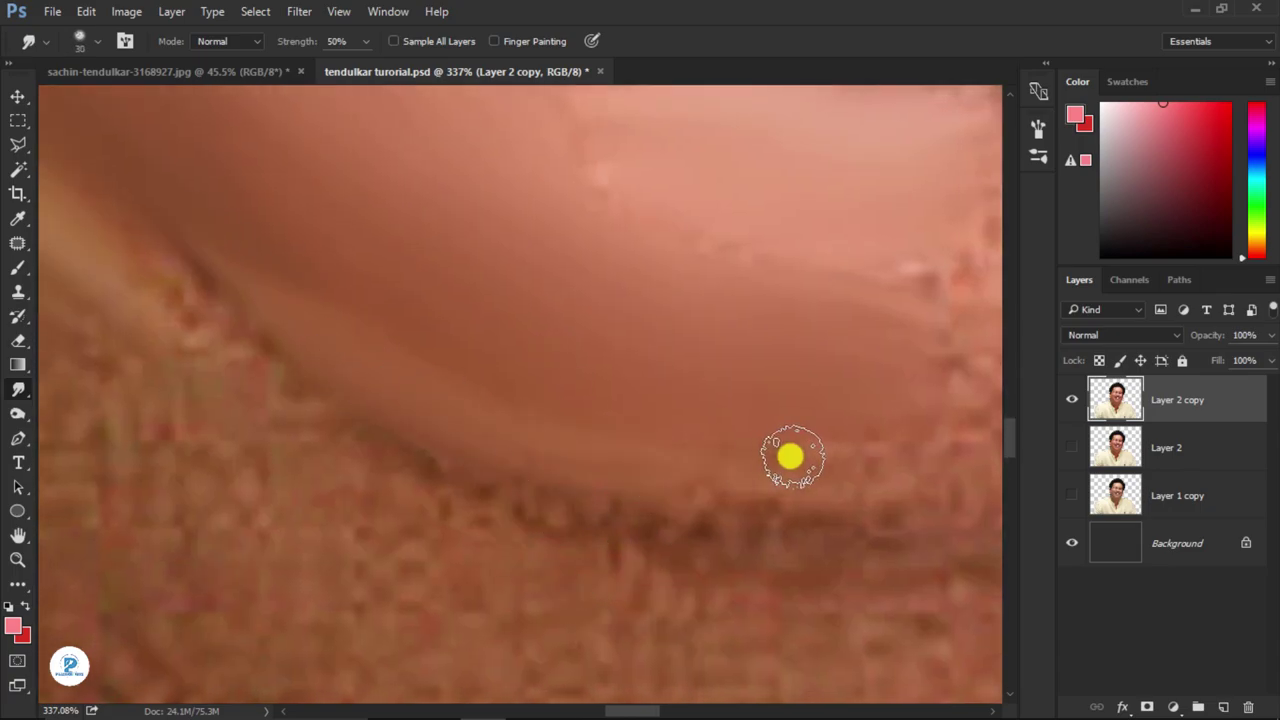
{"action": "scroll", "coordinate": [623, 274], "scroll_direction": "down", "scroll_amount": 2}
{"action": "key", "text": "]"}
{"action": "scroll", "coordinate": [350, 307], "scroll_direction": "right", "scroll_amount": 1}
{"action": "left_click_drag", "start_coordinate": [405, 474], "coordinate": [511, 504]}
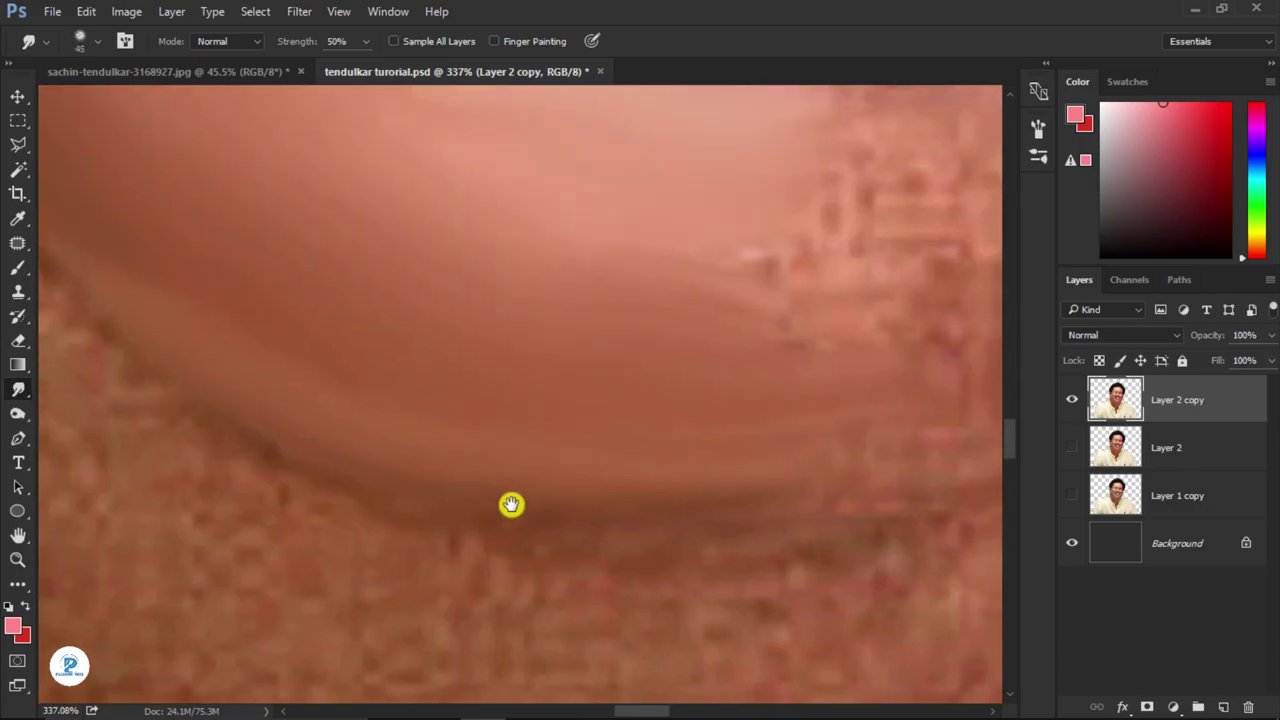
- Enlarge the brush for the broad chin skin and smooth the chin
{"action": "scroll", "coordinate": [478, 472], "scroll_direction": "up", "scroll_amount": 2}
{"action": "scroll", "coordinate": [443, 371], "scroll_direction": "down", "scroll_amount": 2}
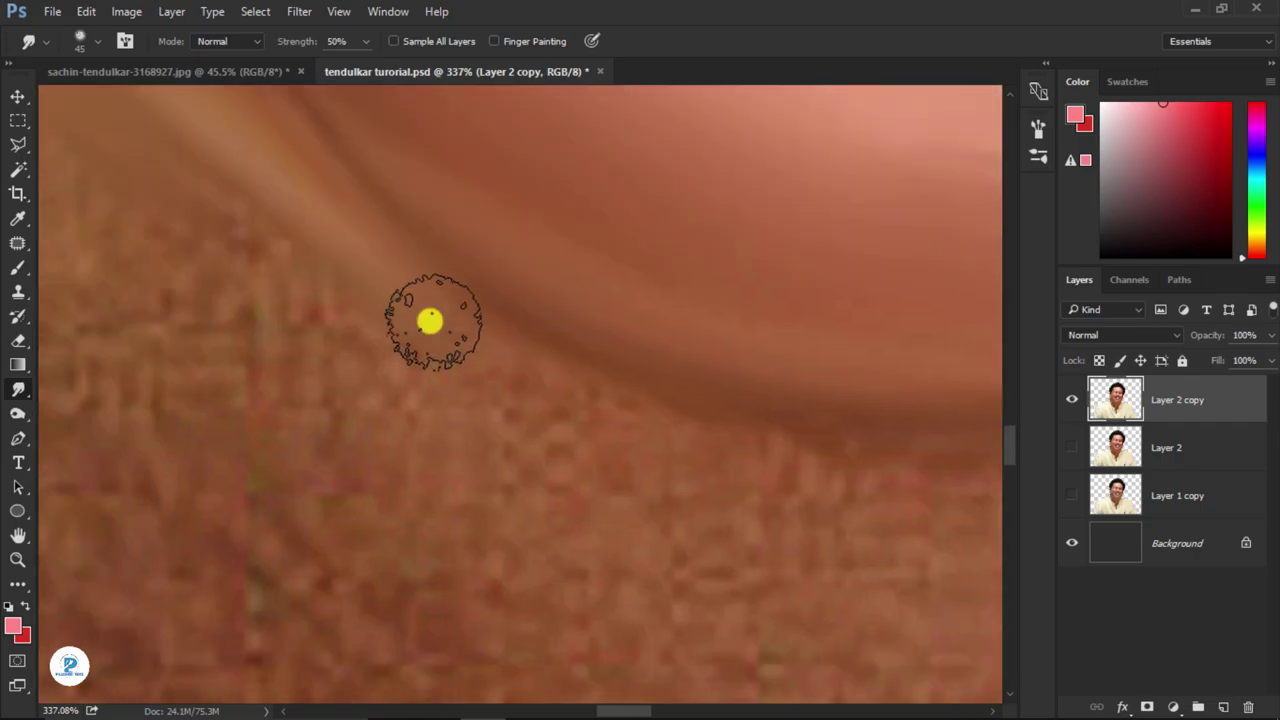
{"action": "scroll", "coordinate": [640, 543], "scroll_direction": "down", "scroll_amount": 1}
{"action": "scroll", "coordinate": [357, 320], "scroll_direction": "left", "scroll_amount": 2}
{"action": "key", "text": "]"}
{"action": "key", "text": "]"}
{"action": "scroll", "coordinate": [786, 420], "scroll_direction": "right", "scroll_amount": 2}
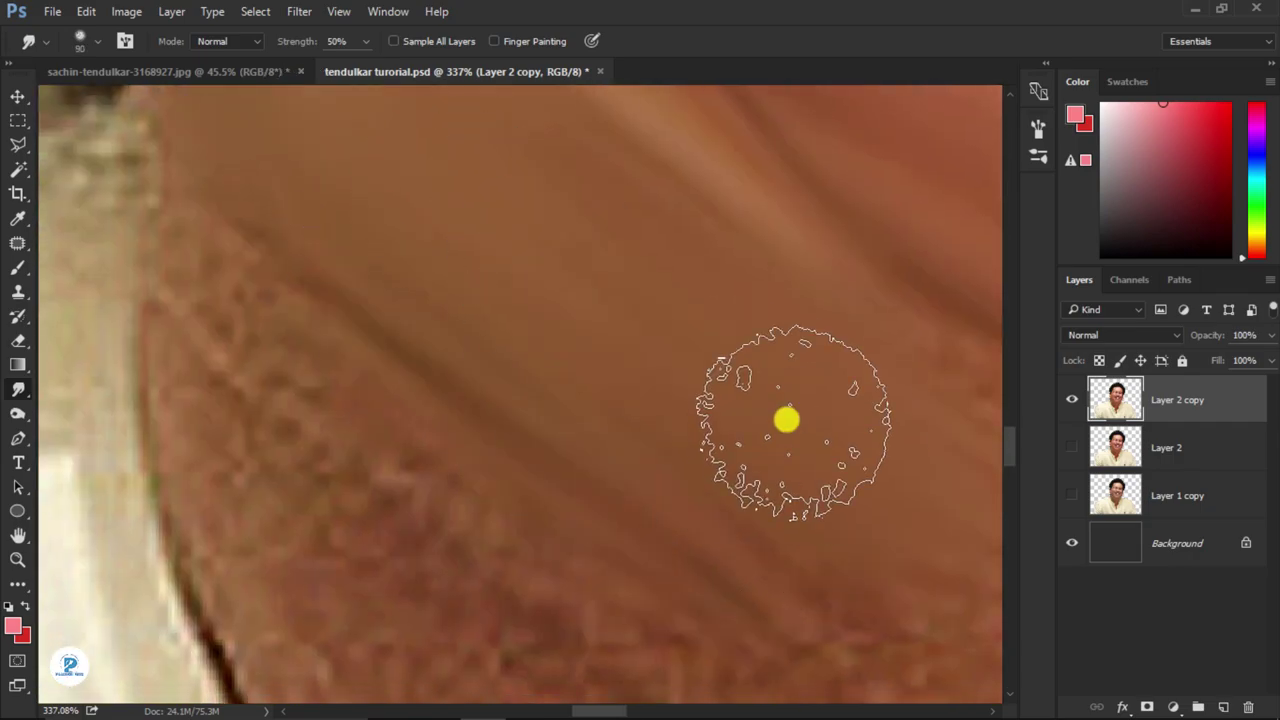
{"action": "scroll", "coordinate": [682, 310], "scroll_direction": "right", "scroll_amount": 1}
{"action": "scroll", "coordinate": [517, 354], "scroll_direction": "up", "scroll_amount": 2}
{"action": "scroll", "coordinate": [366, 434], "scroll_direction": "up", "scroll_amount": 1}
- Move over to the cheek near the hairline and smooth it
{"action": "scroll", "coordinate": [357, 523], "scroll_direction": "right", "scroll_amount": 2}
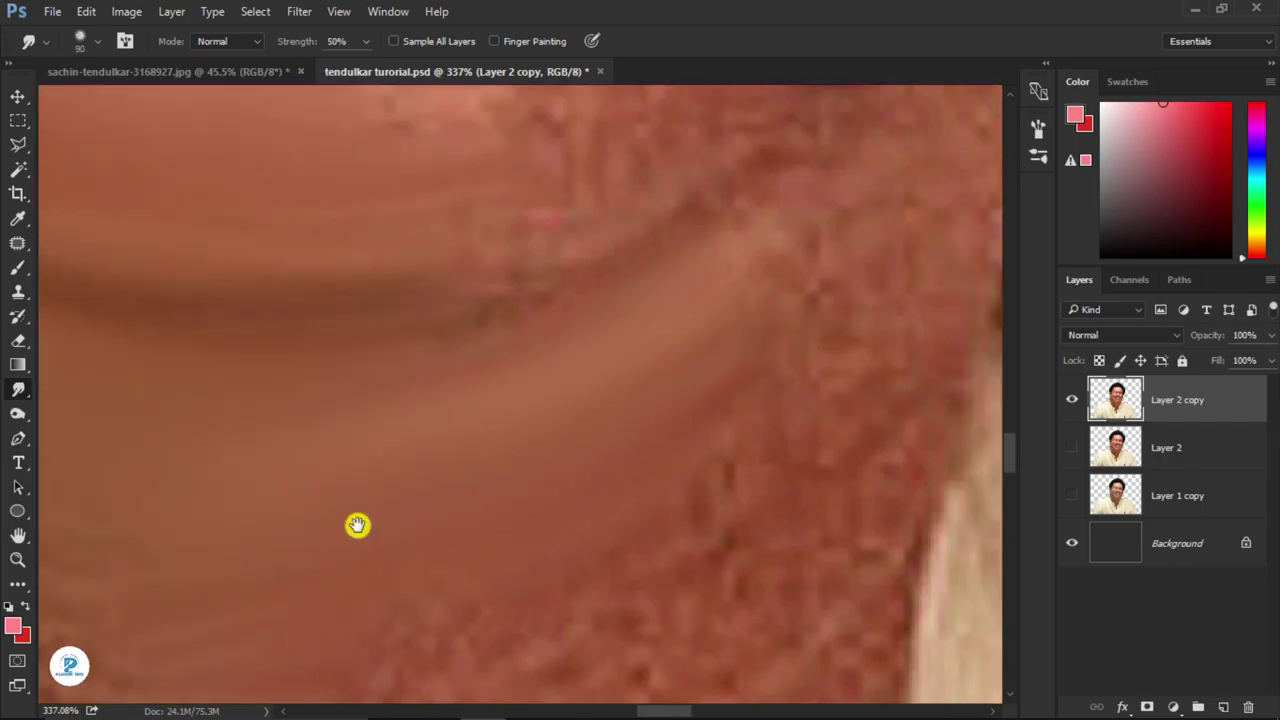
{"action": "scroll", "coordinate": [318, 474], "scroll_direction": "right", "scroll_amount": 2}
{"action": "scroll", "coordinate": [318, 474], "scroll_direction": "down", "scroll_amount": 1}
{"action": "scroll", "coordinate": [451, 380], "scroll_direction": "left", "scroll_amount": 2}
{"action": "scroll", "coordinate": [637, 331], "scroll_direction": "up", "scroll_amount": 1}
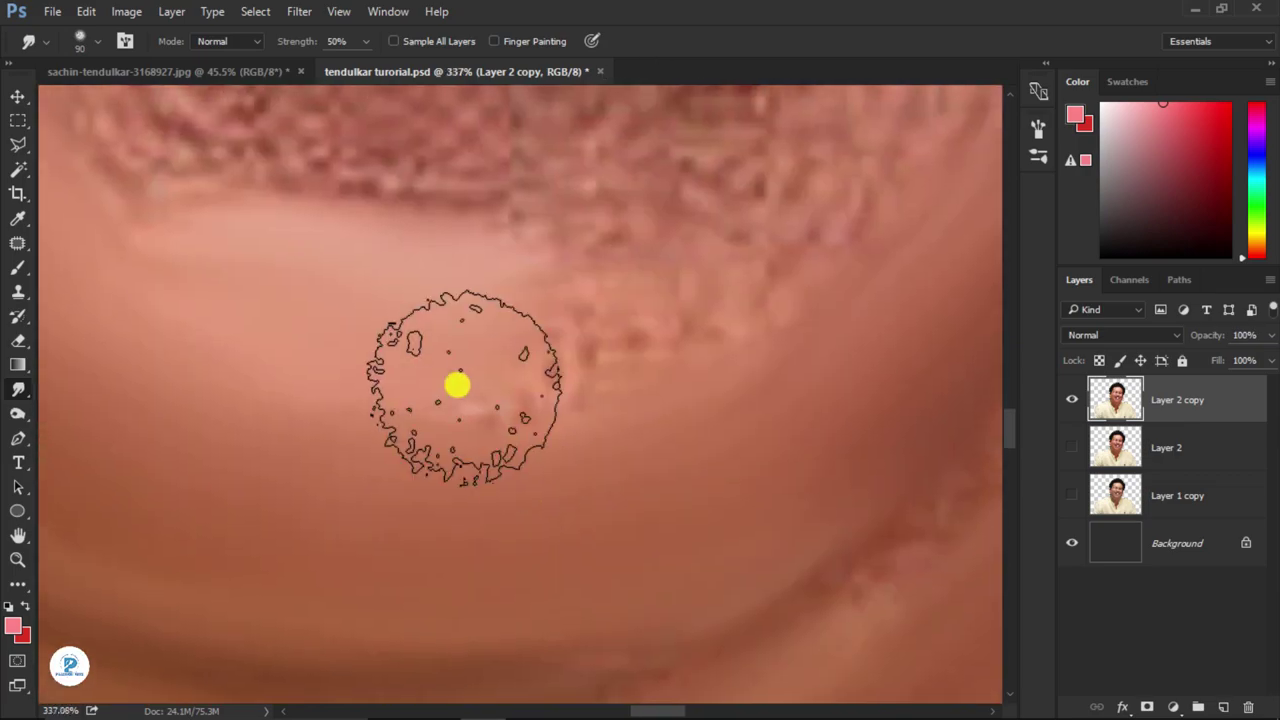
{"action": "scroll", "coordinate": [457, 380], "scroll_direction": "up", "scroll_amount": 2}
{"action": "scroll", "coordinate": [754, 274], "scroll_direction": "right", "scroll_amount": 2}
{"action": "scroll", "coordinate": [703, 300], "scroll_direction": "up", "scroll_amount": 2}
{"action": "scroll", "coordinate": [577, 489], "scroll_direction": "up", "scroll_amount": 2}
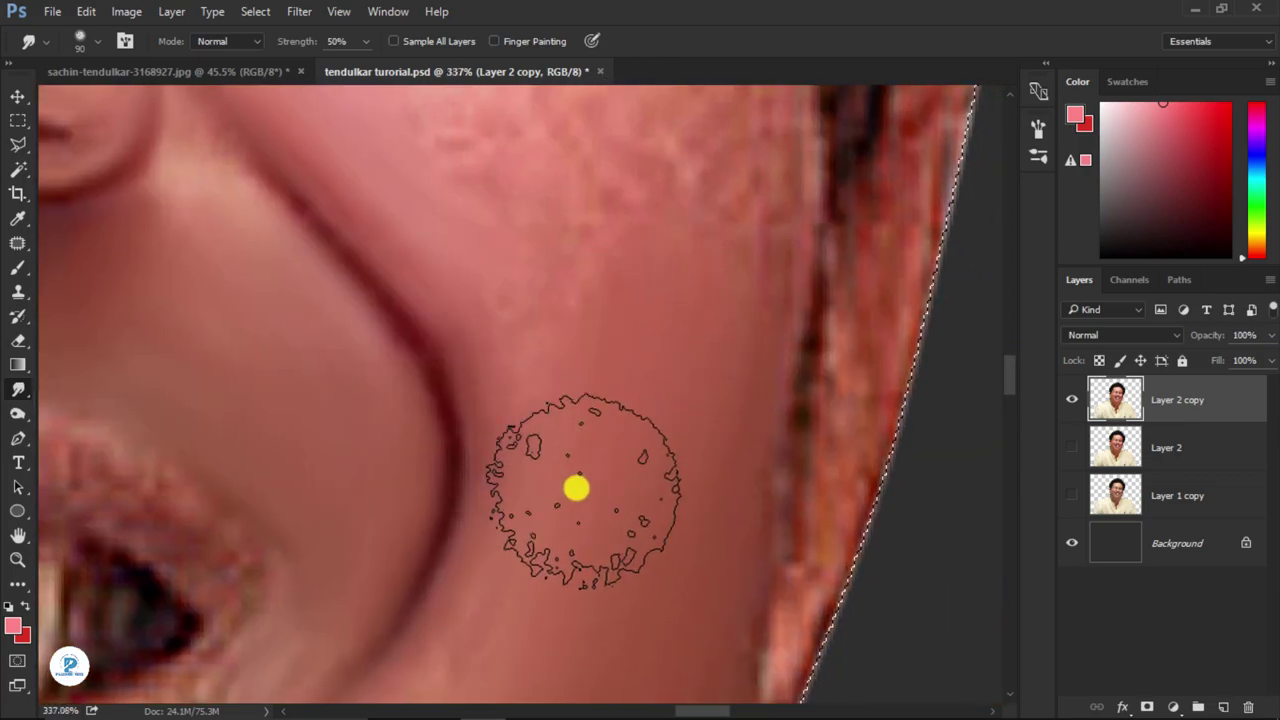
{"action": "scroll", "coordinate": [470, 411], "scroll_direction": "up", "scroll_amount": 1}
{"action": "scroll", "coordinate": [470, 411], "scroll_direction": "up", "scroll_amount": 2}
- Shrink the brush and smooth the skin beneath the eye and the smile crease
{"action": "key", "text": "bracketleft"}
{"action": "key", "text": "bracketleft"}
{"action": "key", "text": "bracketleft"}
{"action": "scroll", "coordinate": [537, 337], "scroll_direction": "left", "scroll_amount": 2}
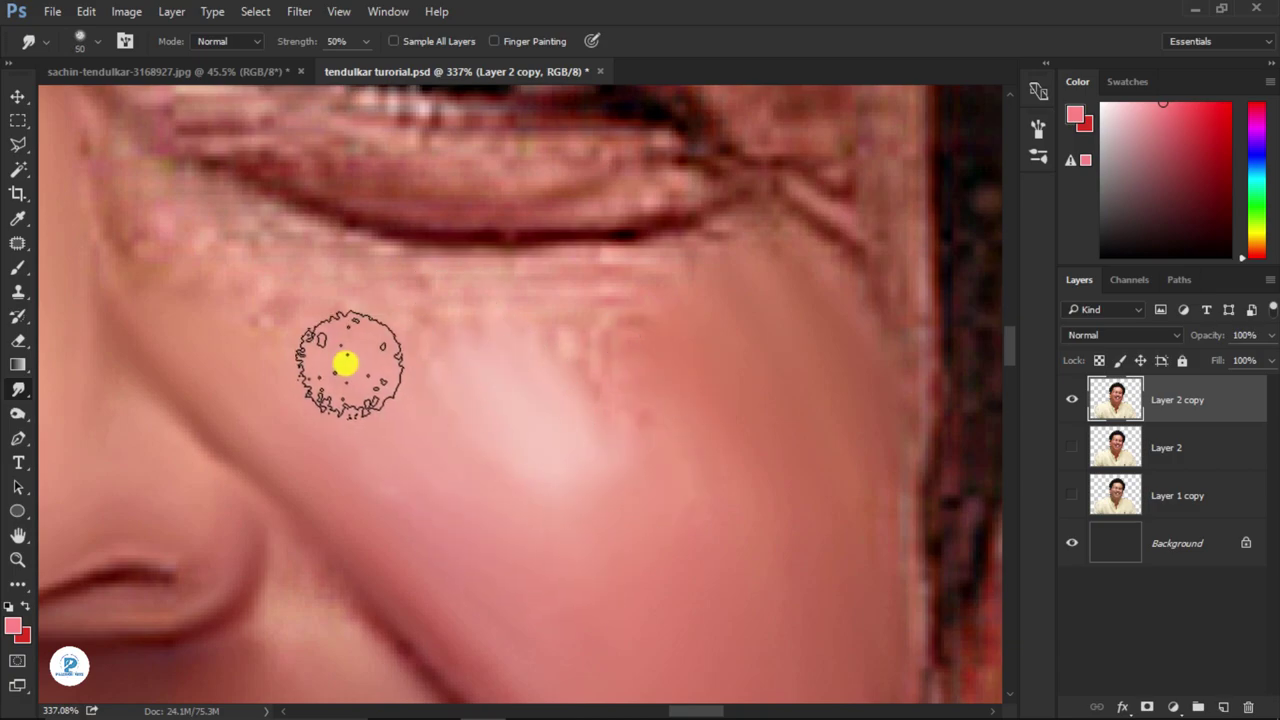
{"action": "scroll", "coordinate": [537, 303], "scroll_direction": "up", "scroll_amount": 2}
{"action": "scroll", "coordinate": [586, 486], "scroll_direction": "down", "scroll_amount": 2}
{"action": "scroll", "coordinate": [634, 463], "scroll_direction": "down", "scroll_amount": 2}
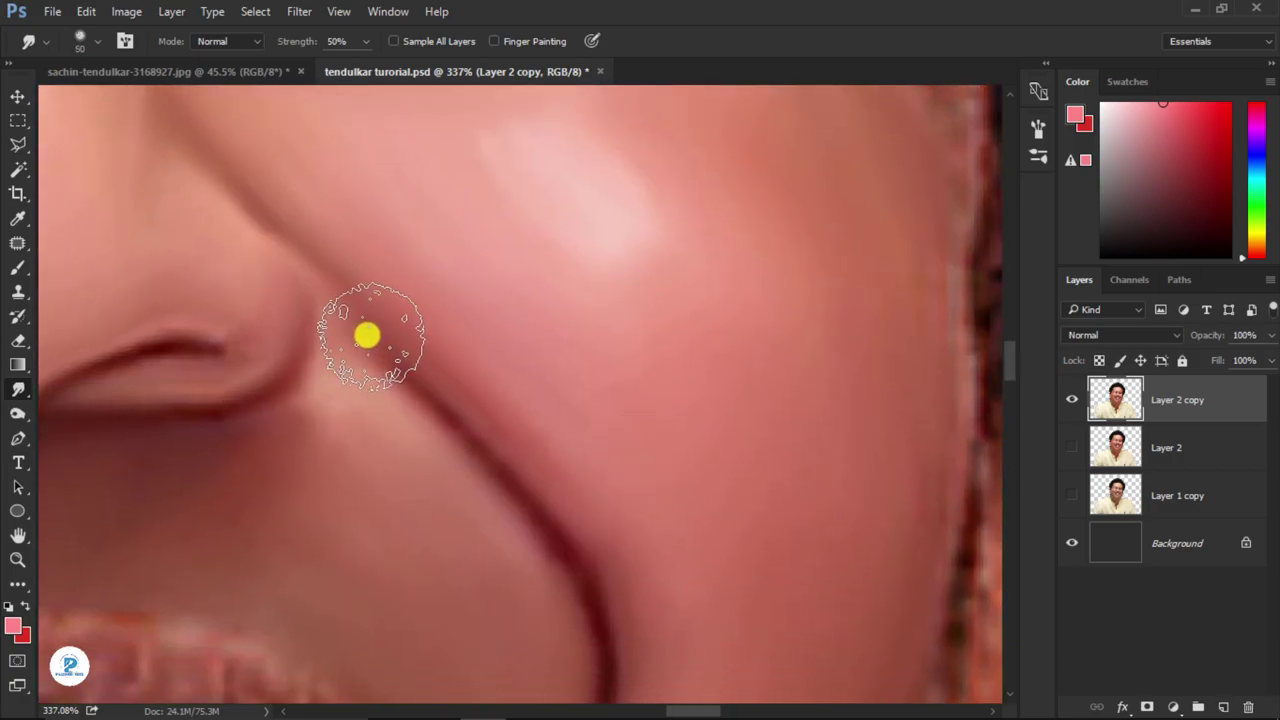
{"action": "scroll", "coordinate": [650, 352], "scroll_direction": "left", "scroll_amount": 1}
{"action": "scroll", "coordinate": [650, 352], "scroll_direction": "down", "scroll_amount": 2}
{"action": "scroll", "coordinate": [486, 626], "scroll_direction": "down", "scroll_amount": 3}
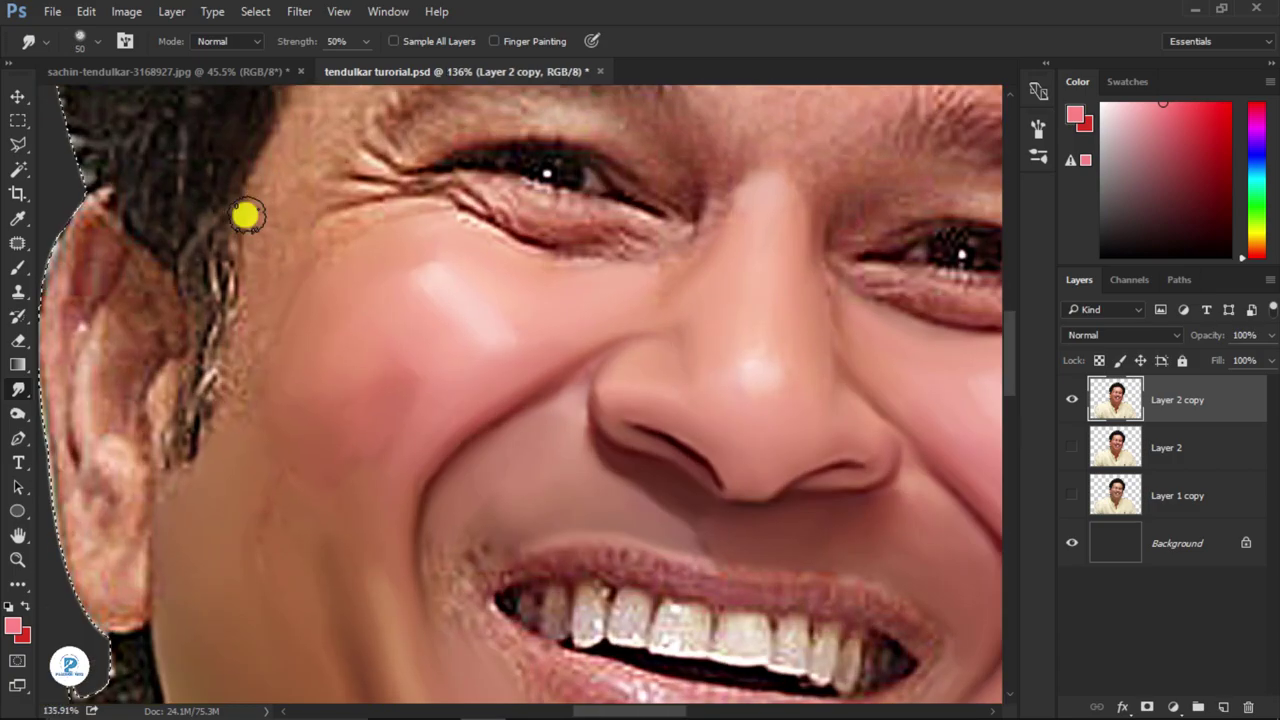
{"action": "scroll", "coordinate": [458, 416], "scroll_direction": "up", "scroll_amount": 2}
{"action": "scroll", "coordinate": [570, 395], "scroll_direction": "up", "scroll_amount": 2}
- Refine the skin near the outer eye corner and temple with a small brush
{"action": "key", "text": "bracketleft"}
{"action": "key", "text": "bracketleft"}
{"action": "key", "text": "bracketleft"}
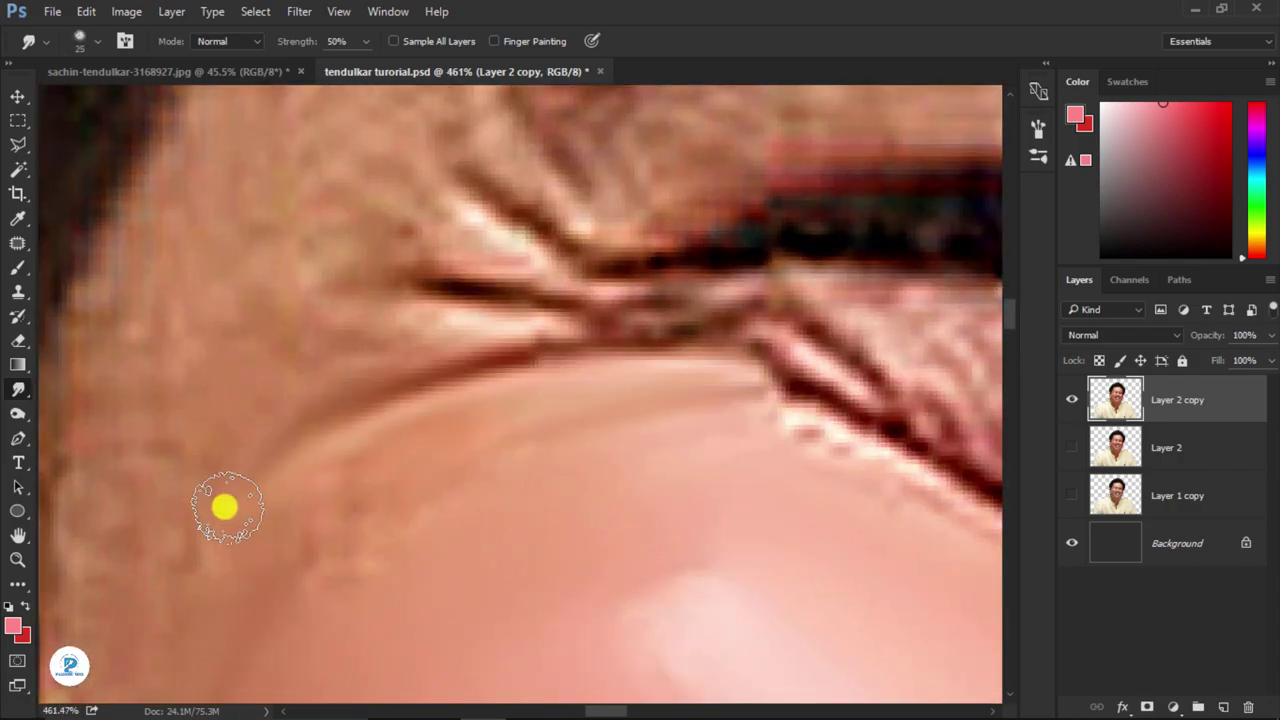
{"action": "scroll", "coordinate": [621, 288], "scroll_direction": "up", "scroll_amount": 2}
{"action": "scroll", "coordinate": [597, 404], "scroll_direction": "right", "scroll_amount": 1}
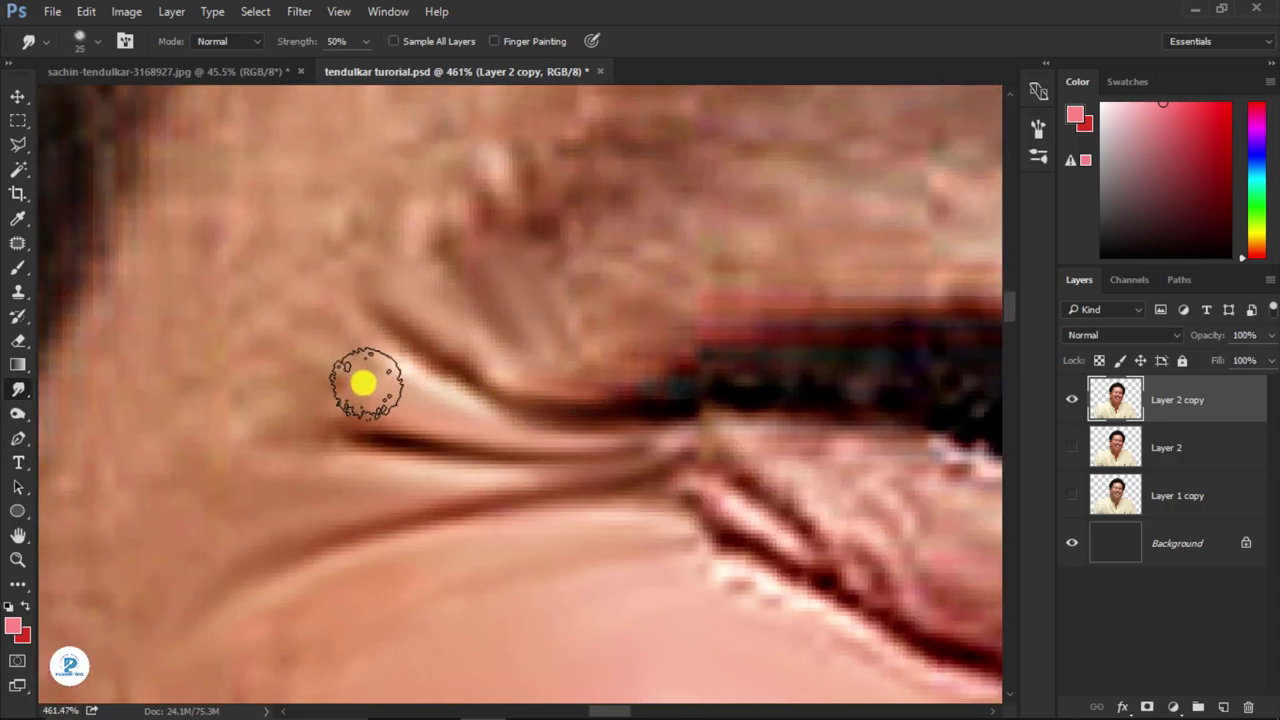
{"action": "key", "text": "bracketright"}
{"action": "scroll", "coordinate": [186, 491], "scroll_direction": "left", "scroll_amount": 2}
{"action": "scroll", "coordinate": [380, 583], "scroll_direction": "down", "scroll_amount": 2}
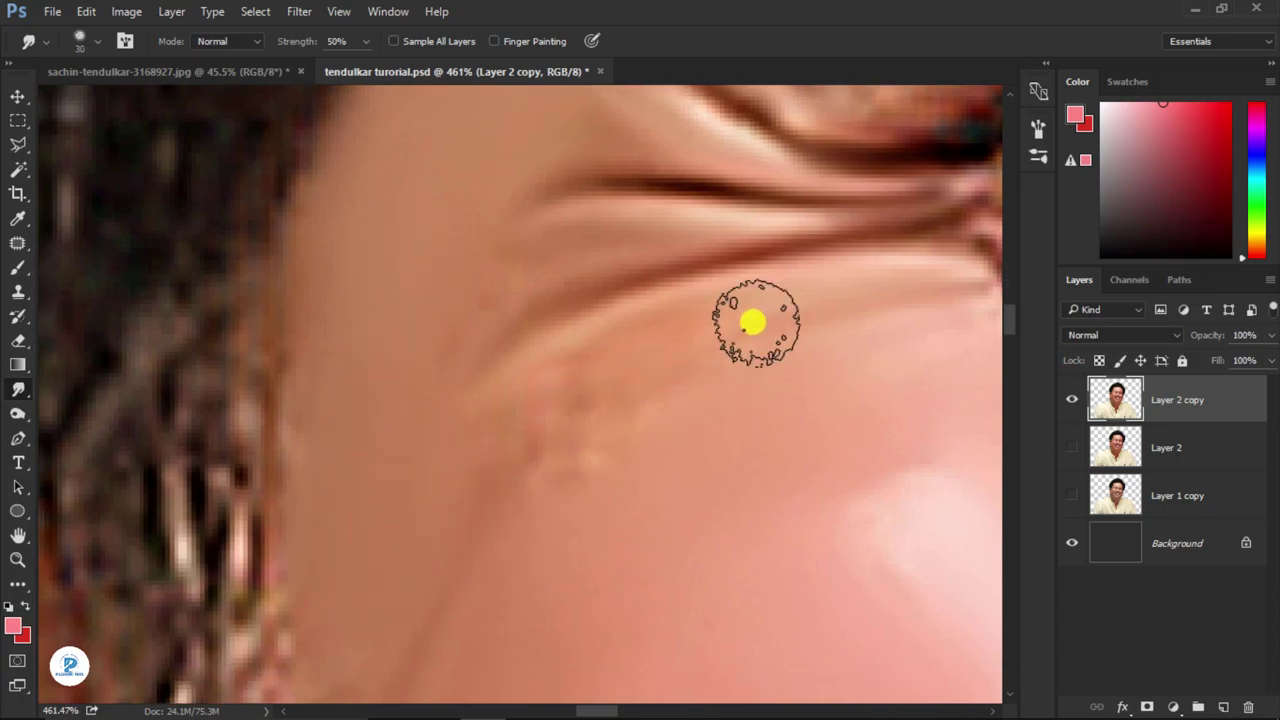
{"action": "scroll", "coordinate": [551, 531], "scroll_direction": "down", "scroll_amount": 3}
{"action": "scroll", "coordinate": [714, 357], "scroll_direction": "up", "scroll_amount": 2}
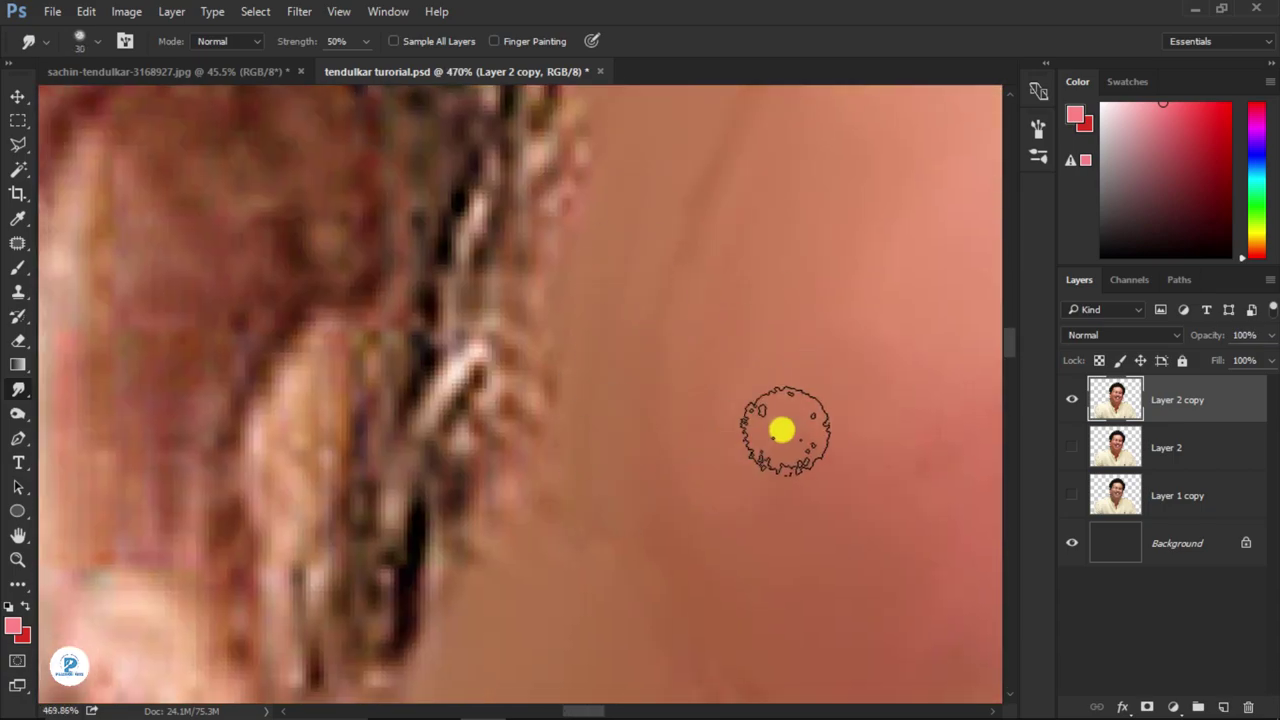
{"action": "scroll", "coordinate": [780, 429], "scroll_direction": "down", "scroll_amount": 5}
{"action": "scroll", "coordinate": [618, 320], "scroll_direction": "up", "scroll_amount": 5}
{"action": "scroll", "coordinate": [611, 320], "scroll_direction": "down", "scroll_amount": 1}
- Blend the hair edge into the skin and smooth the forehead toward the hairline
{"action": "scroll", "coordinate": [611, 320], "scroll_direction": "down", "scroll_amount": 4}
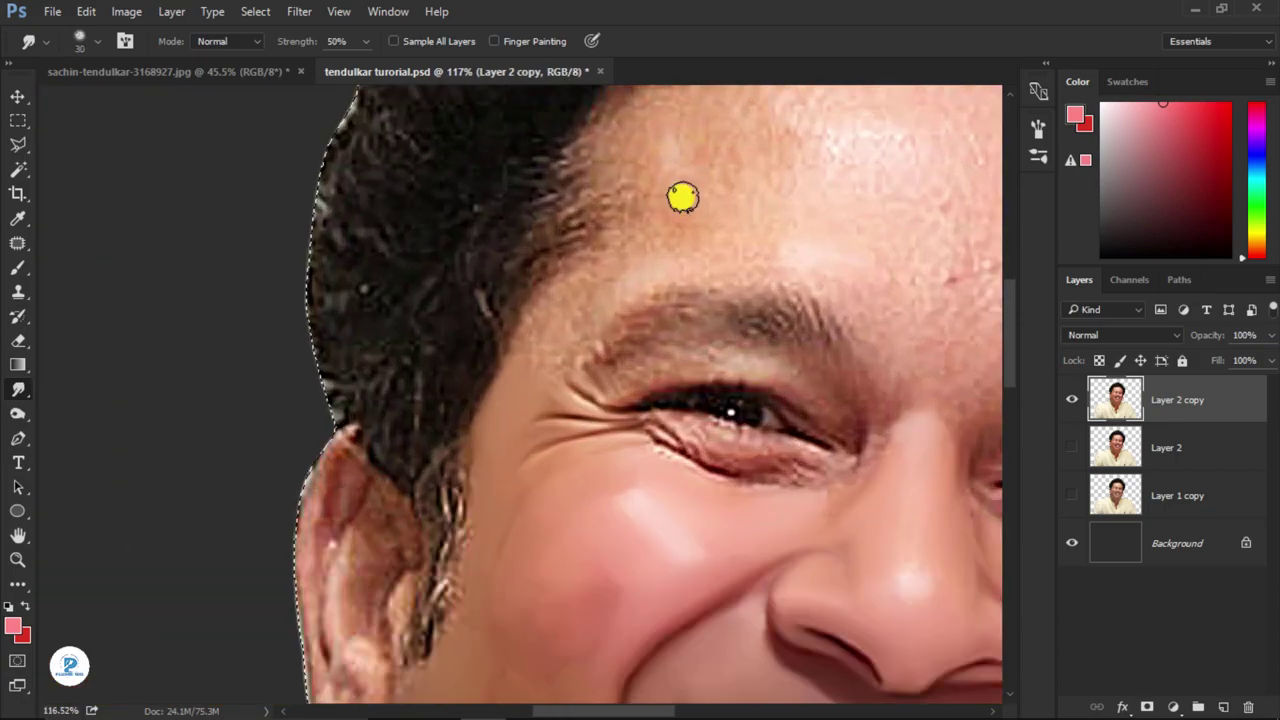
{"action": "scroll", "coordinate": [428, 478], "scroll_direction": "up", "scroll_amount": 3}
{"action": "left_click_drag", "start_coordinate": [390, 516], "coordinate": [447, 569]}
{"action": "key", "text": "bracketright"}
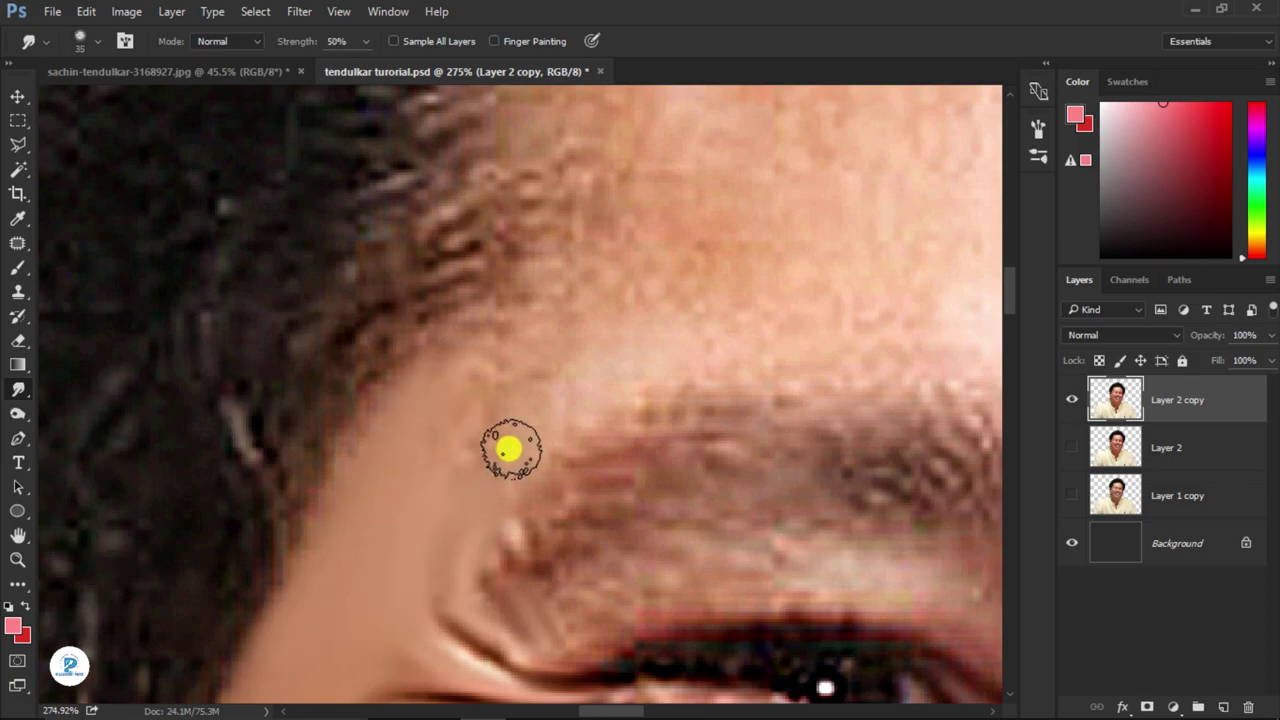
{"action": "scroll", "coordinate": [530, 380], "scroll_direction": "up", "scroll_amount": 2}
{"action": "scroll", "coordinate": [500, 447], "scroll_direction": "up", "scroll_amount": 1}
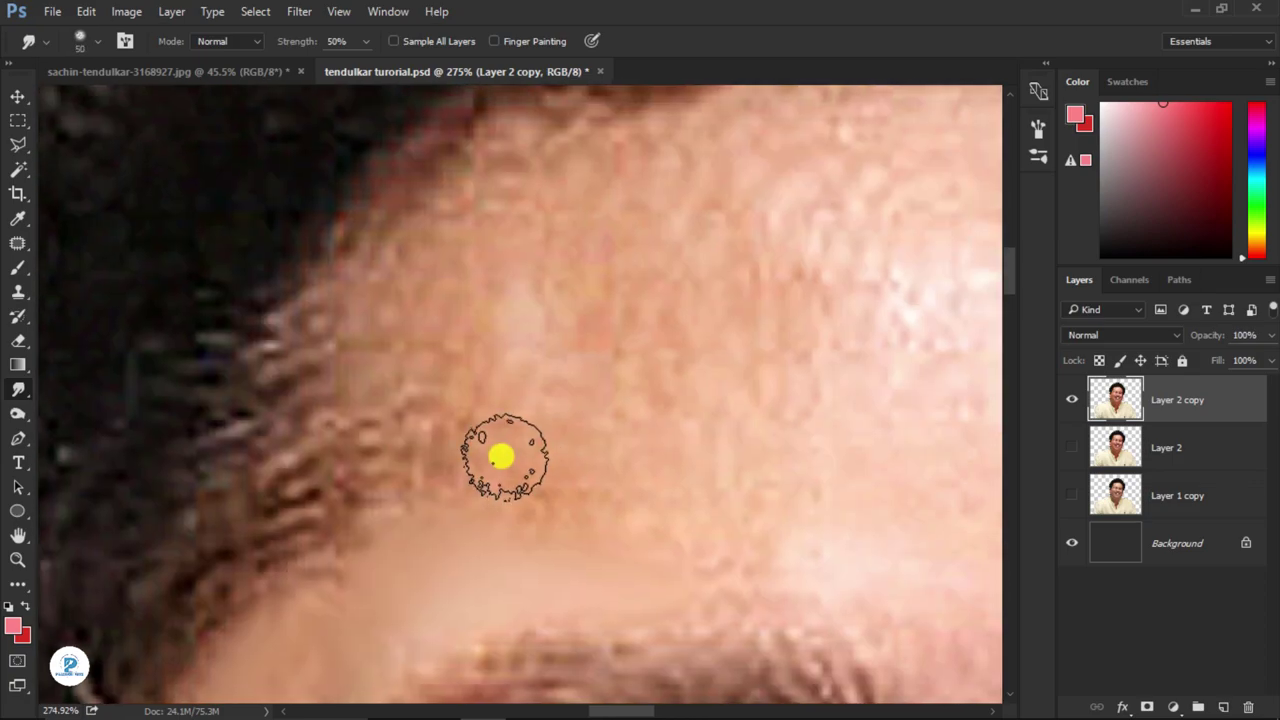
{"action": "scroll", "coordinate": [480, 415], "scroll_direction": "up", "scroll_amount": 1}
{"action": "scroll", "coordinate": [400, 415], "scroll_direction": "up", "scroll_amount": 1}
{"action": "key", "text": "bracketright"}
{"action": "key", "text": "bracketright"}
{"action": "key", "text": "bracketright"}
{"action": "left_click_drag", "start_coordinate": [332, 452], "coordinate": [486, 271]}
{"action": "key", "text": "bracketleft"}
{"action": "key", "text": "bracketleft"}
{"action": "key", "text": "bracketleft"}
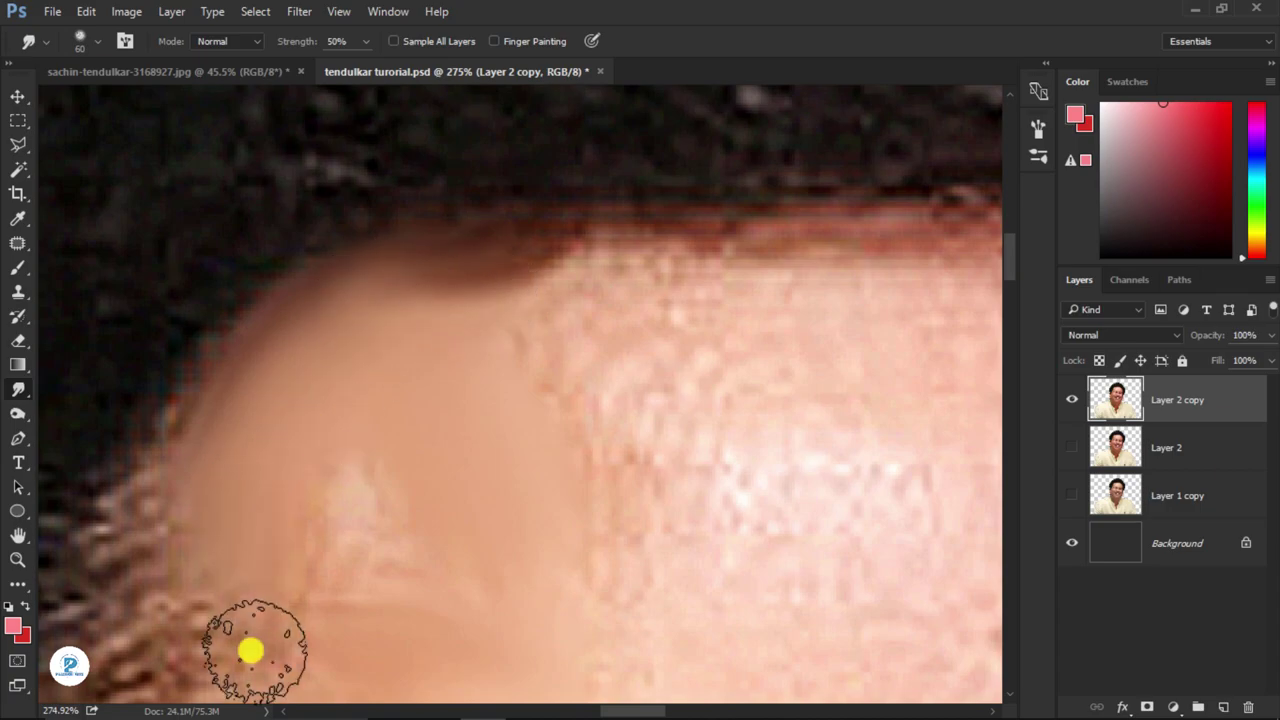
- Inspect the forehead while switching the brush between broad and small sizes
{"action": "scroll", "coordinate": [369, 540], "scroll_direction": "down", "scroll_amount": 1}
{"action": "scroll", "coordinate": [499, 551], "scroll_direction": "up", "scroll_amount": 2}
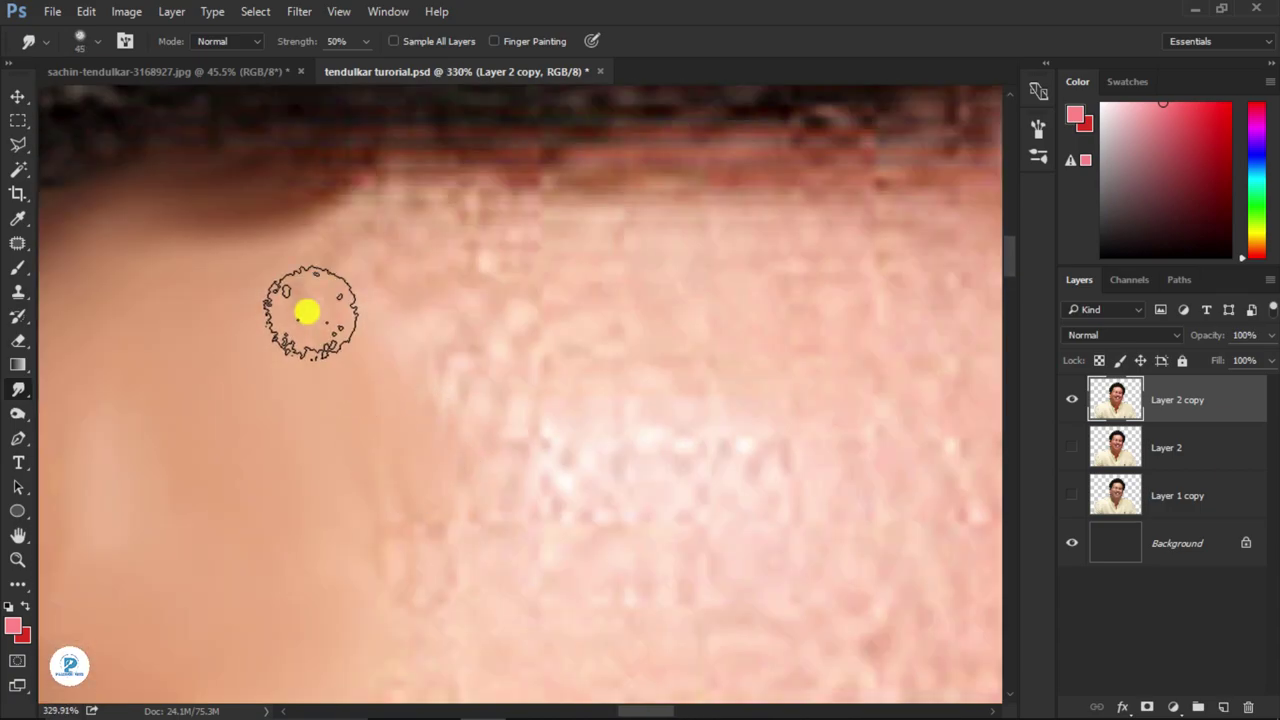
{"action": "scroll", "coordinate": [716, 317], "scroll_direction": "up", "scroll_amount": 1}
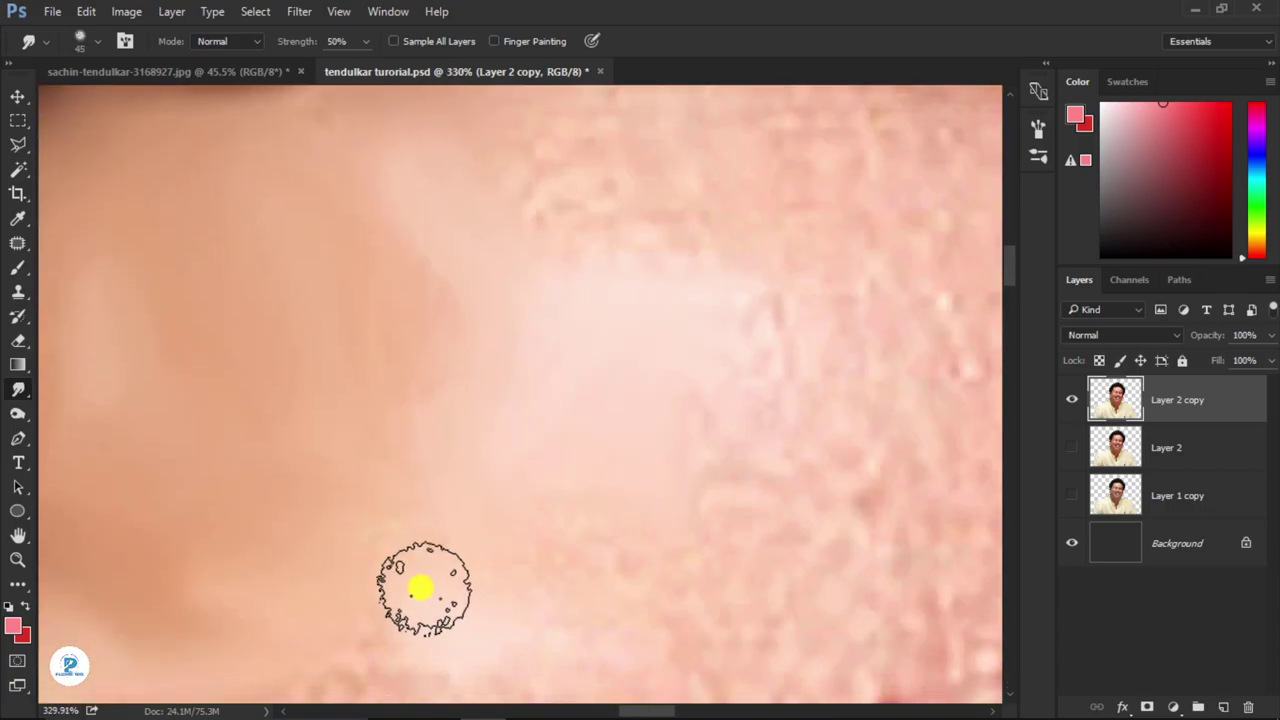
{"action": "scroll", "coordinate": [430, 560], "scroll_direction": "down", "scroll_amount": 1}
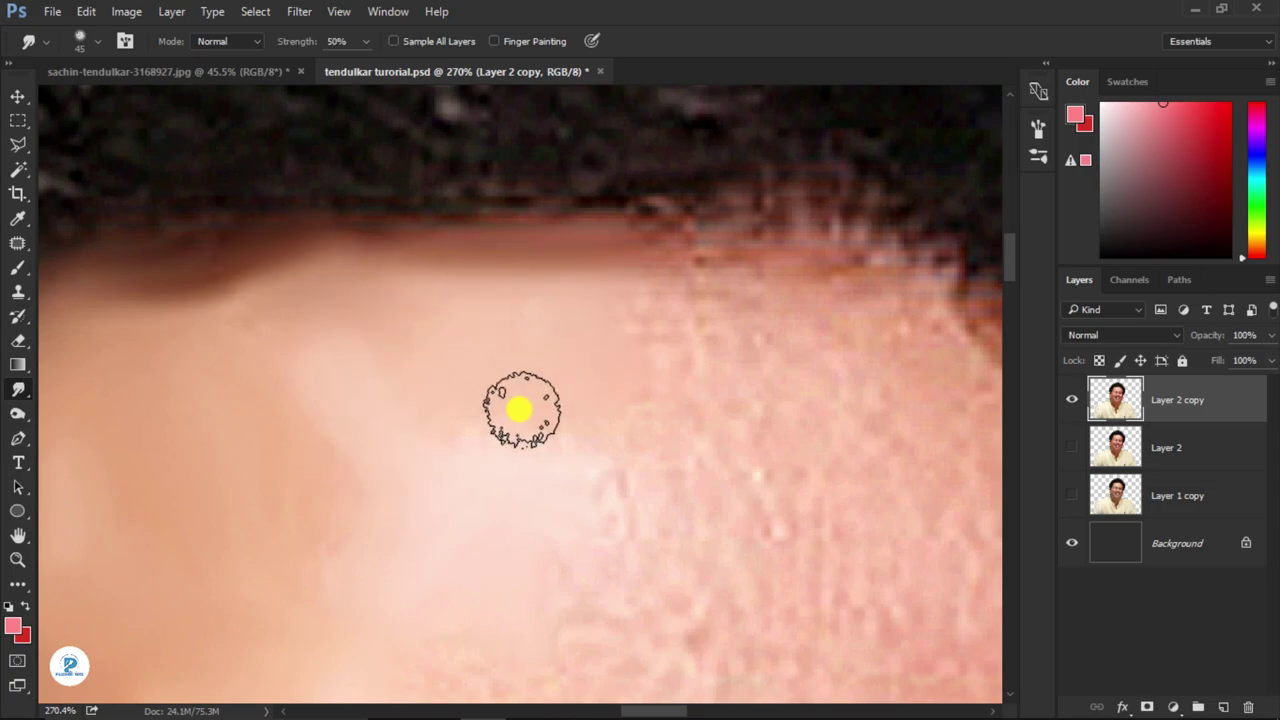
{"action": "scroll", "coordinate": [519, 410], "scroll_direction": "down", "scroll_amount": 1}
{"action": "key", "text": "bracketright"}
{"action": "key", "text": "bracketright"}
{"action": "key", "text": "bracketright"}
{"action": "scroll", "coordinate": [580, 452], "scroll_direction": "down", "scroll_amount": 1}
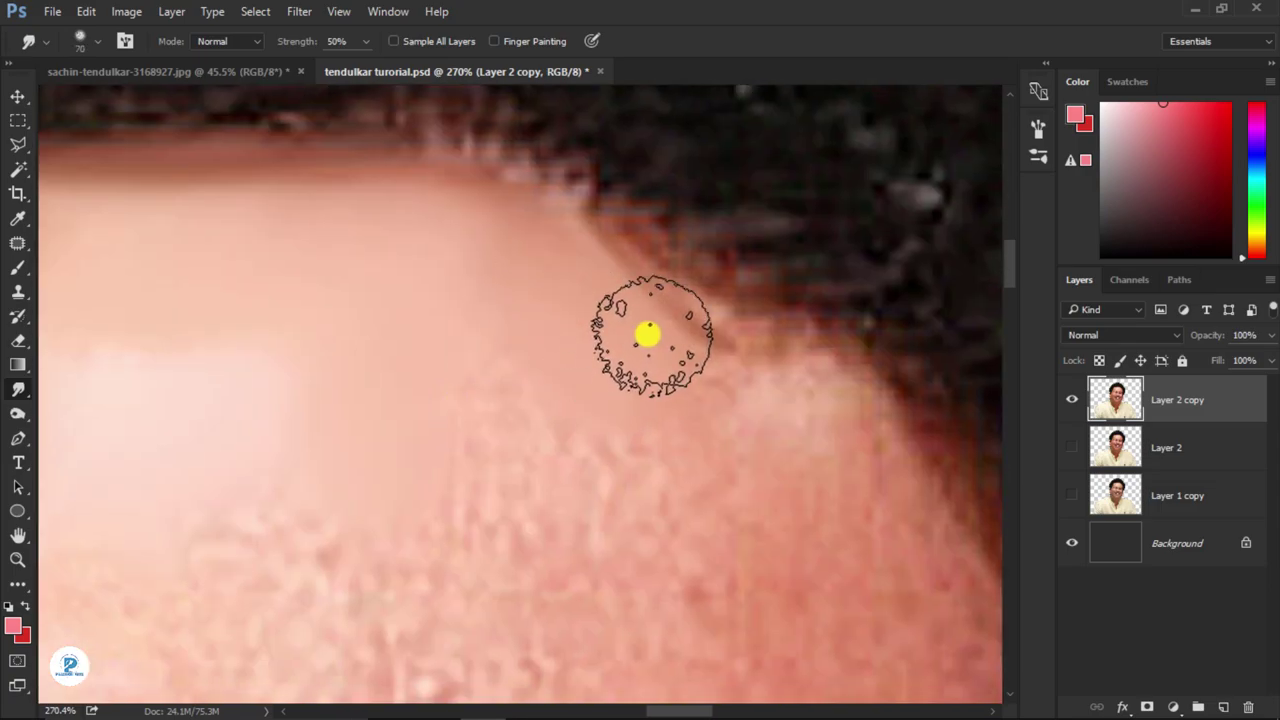
{"action": "scroll", "coordinate": [477, 451], "scroll_direction": "down", "scroll_amount": 2}
{"action": "key", "text": "bracketleft"}
{"action": "key", "text": "bracketleft"}
{"action": "key", "text": "bracketleft"}
{"action": "key", "text": "bracketleft"}
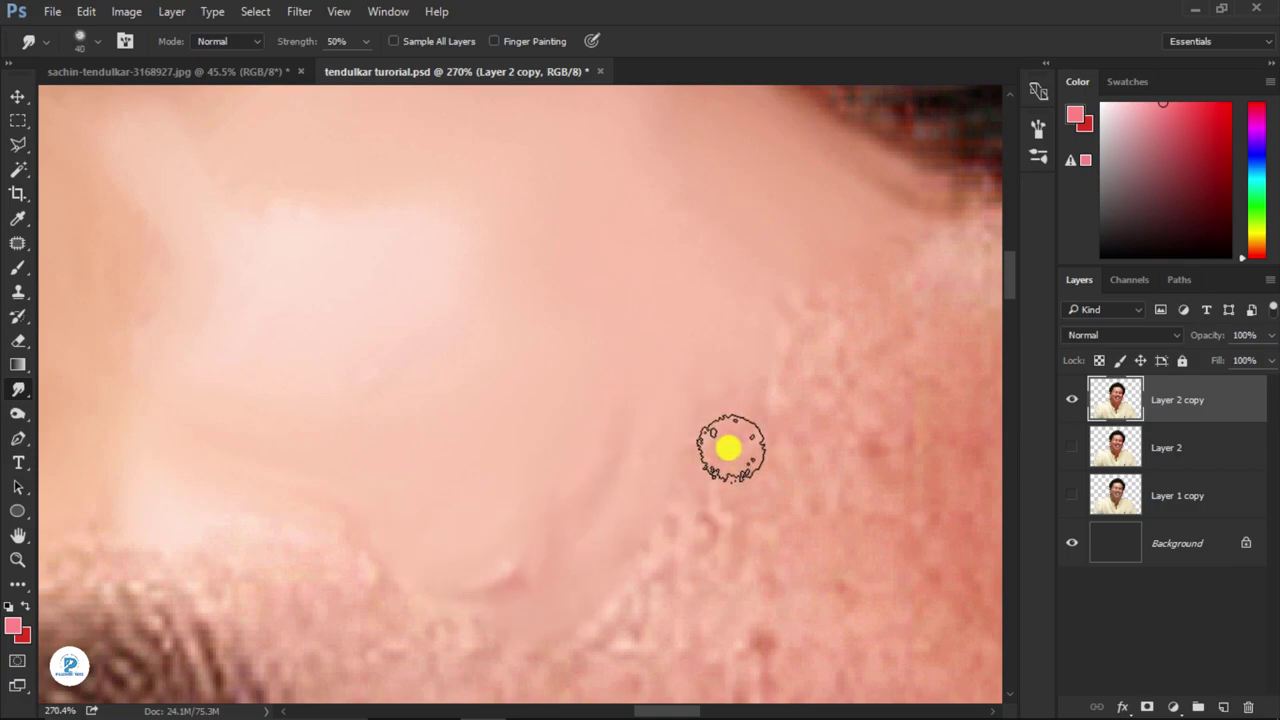
- Smooth the textured forehead skin above the brows with a wider brush
{"action": "scroll", "coordinate": [728, 449], "scroll_direction": "up", "scroll_amount": 1}
{"action": "key", "text": "bracketright"}
{"action": "key", "text": "bracketright"}
{"action": "key", "text": "bracketright"}
{"action": "scroll", "coordinate": [877, 451], "scroll_direction": "down", "scroll_amount": 1}
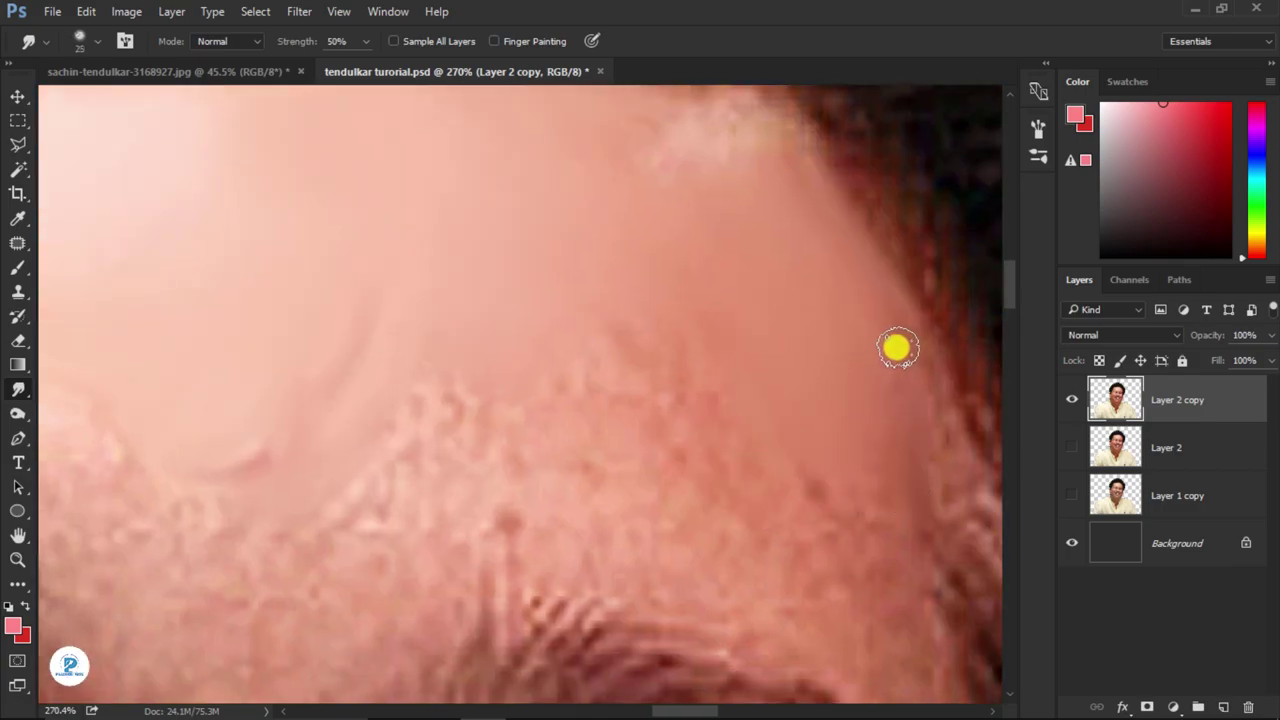
{"action": "mouse_move", "coordinate": [577, 315]}
{"action": "left_mouse_down"}
{"action": "mouse_move", "coordinate": [408, 463]}
{"action": "mouse_move", "coordinate": [397, 494]}
{"action": "left_mouse_up"}
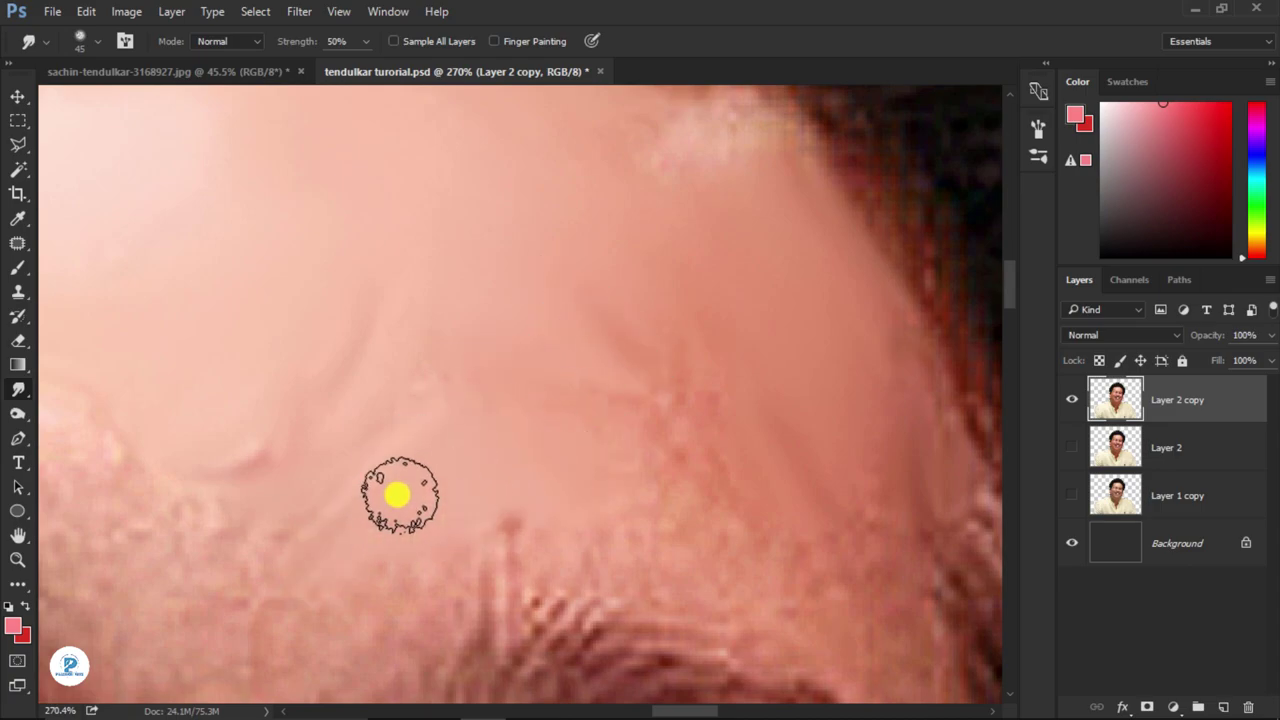
{"action": "scroll", "coordinate": [726, 340], "scroll_direction": "up", "scroll_amount": 2}
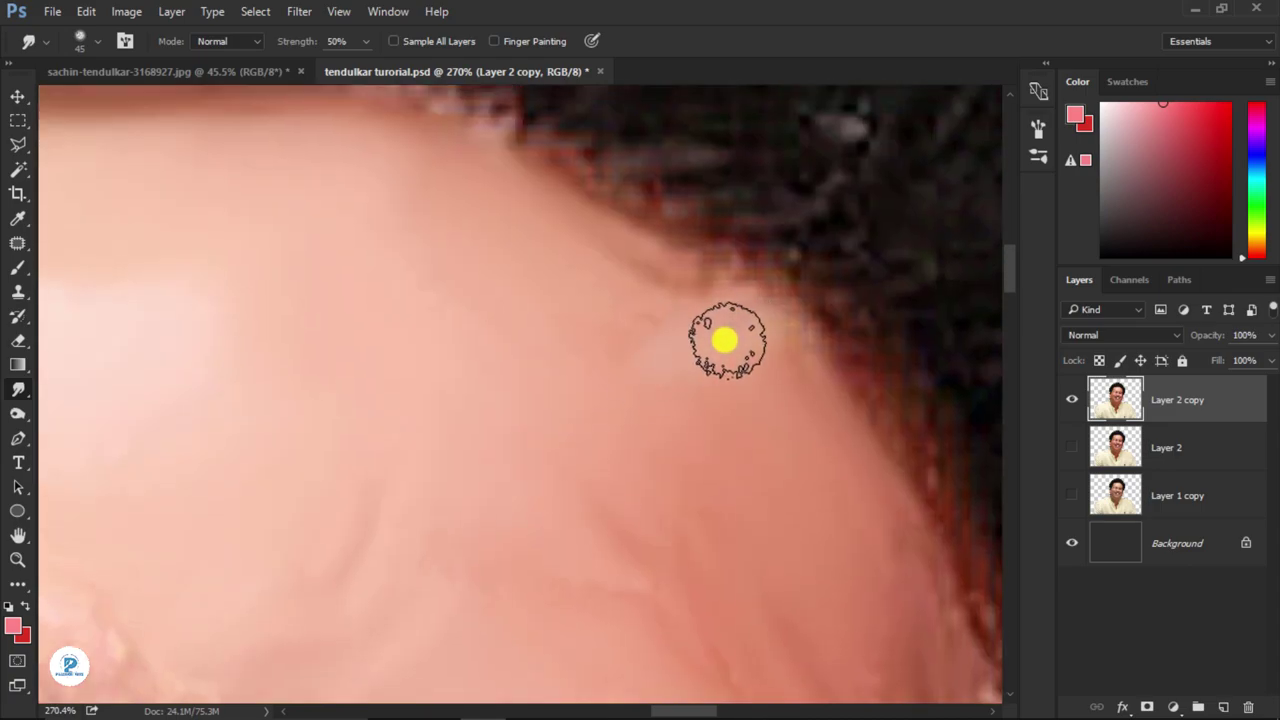
{"action": "scroll", "coordinate": [543, 249], "scroll_direction": "down", "scroll_amount": 4}
{"action": "scroll", "coordinate": [617, 440], "scroll_direction": "down", "scroll_amount": 1}
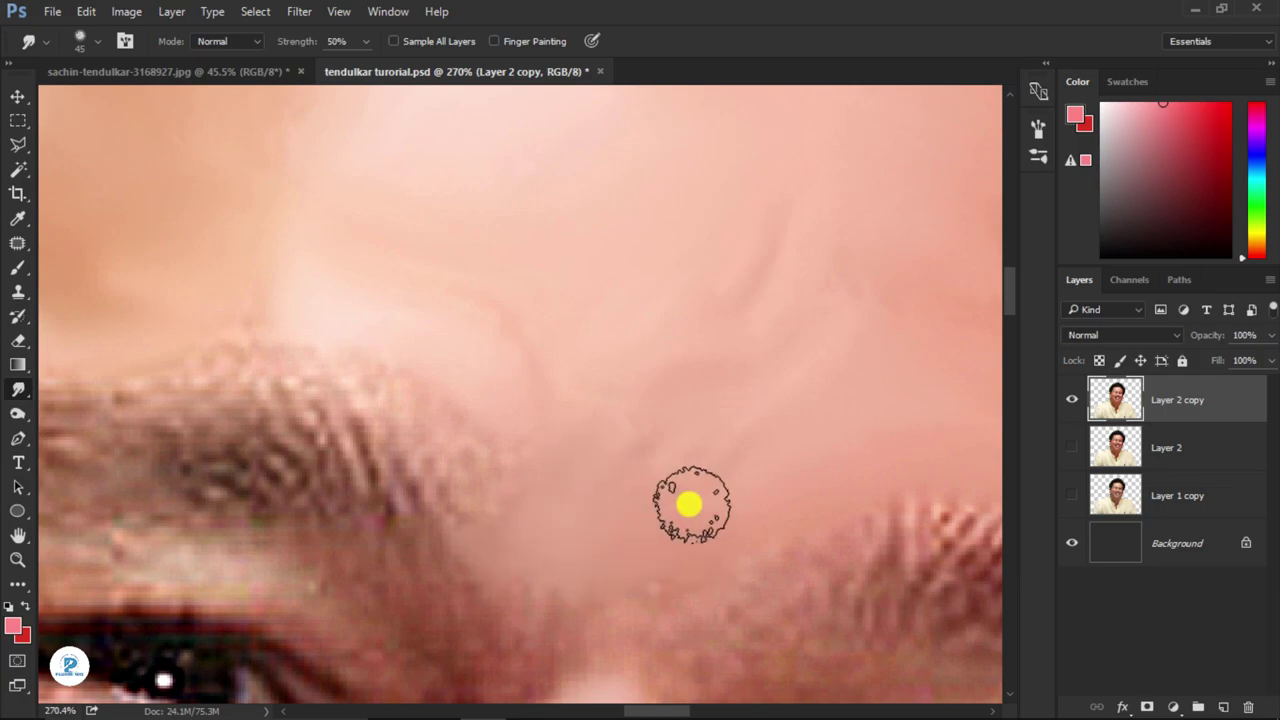
- Slightly enlarge the brush and smooth the skin along the nose bridge edge
{"action": "scroll", "coordinate": [409, 340], "scroll_direction": "up", "scroll_amount": 2}
{"action": "scroll", "coordinate": [691, 320], "scroll_direction": "down", "scroll_amount": 2}
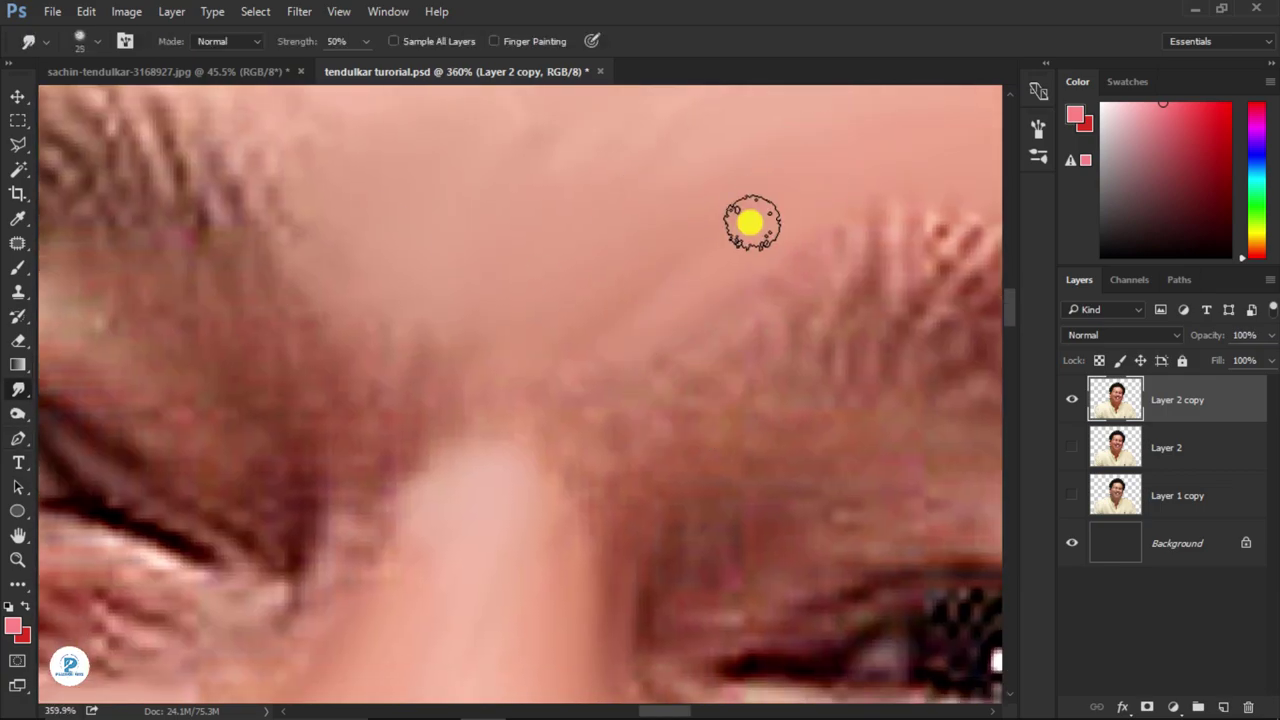
{"action": "scroll", "coordinate": [646, 431], "scroll_direction": "up", "scroll_amount": 1}
{"action": "scroll", "coordinate": [523, 403], "scroll_direction": "up", "scroll_amount": 2}
{"action": "key", "text": "bracketright"}
{"action": "key", "text": "bracketright"}
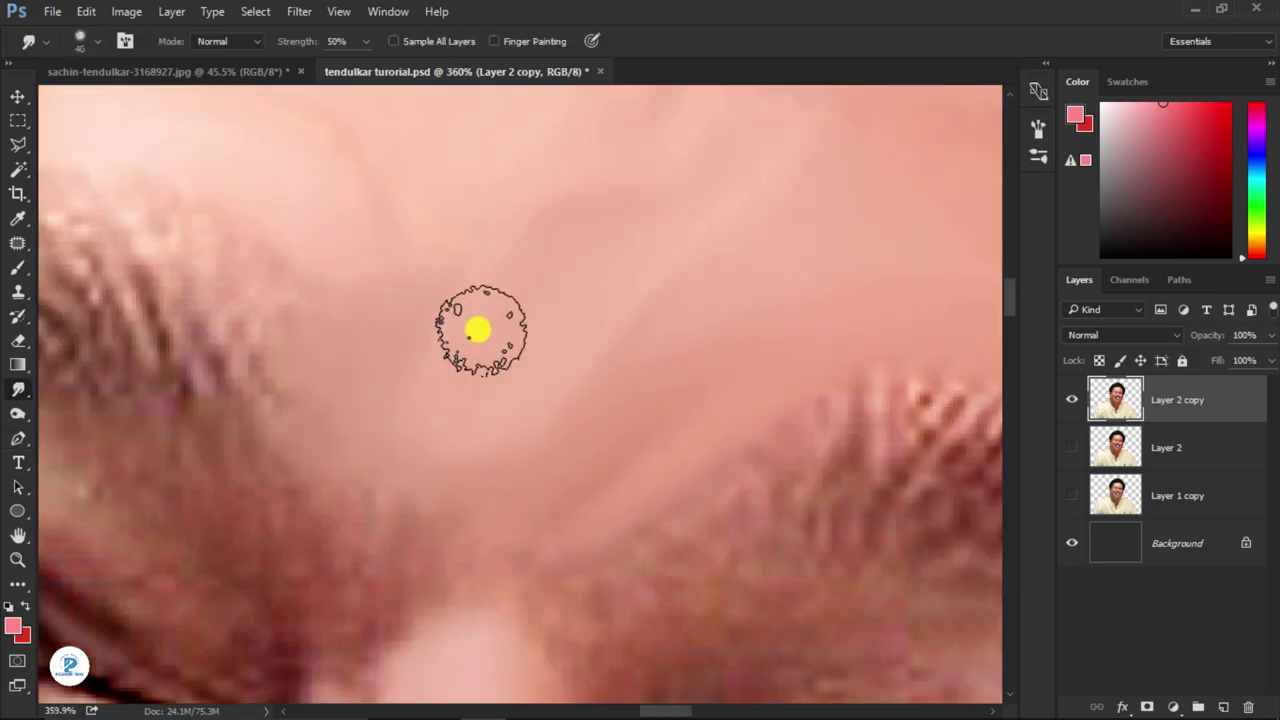
{"action": "scroll", "coordinate": [470, 420], "scroll_direction": "down", "scroll_amount": 2}
{"action": "scroll", "coordinate": [589, 391], "scroll_direction": "up", "scroll_amount": 1}
{"action": "scroll", "coordinate": [640, 420], "scroll_direction": "up", "scroll_amount": 1}
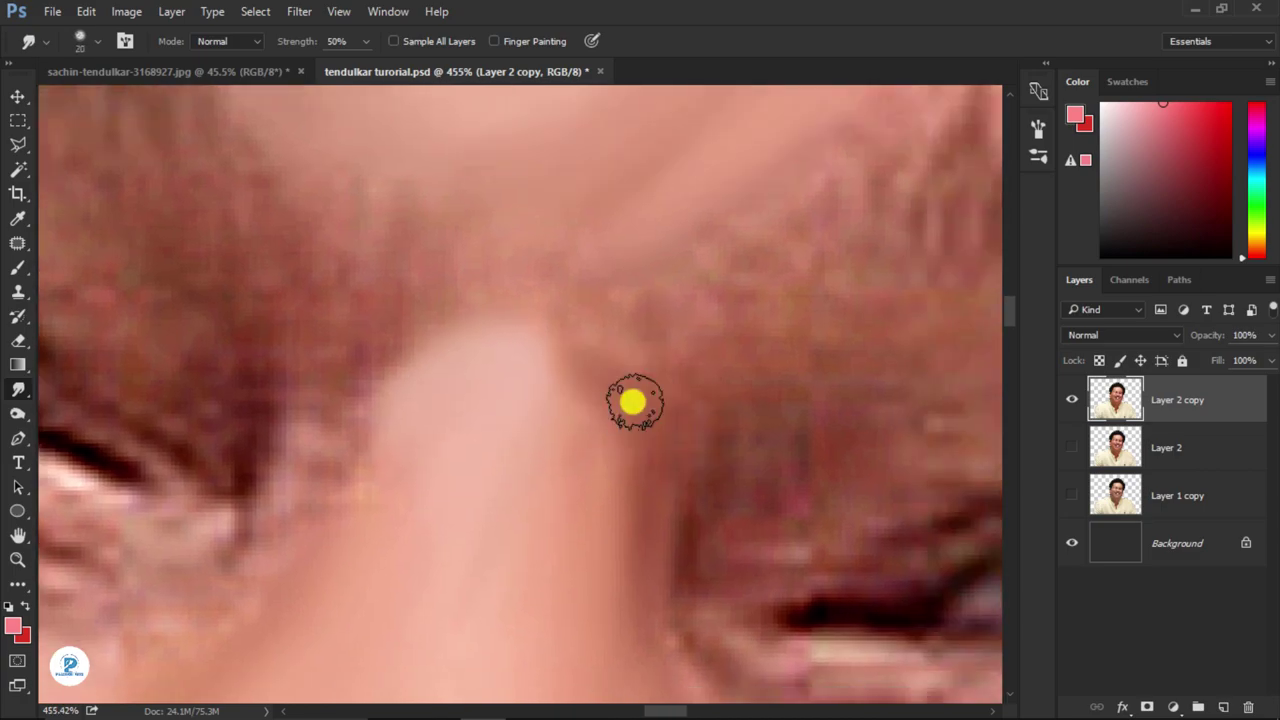
{"action": "left_click_drag", "start_coordinate": [383, 357], "coordinate": [395, 308]}
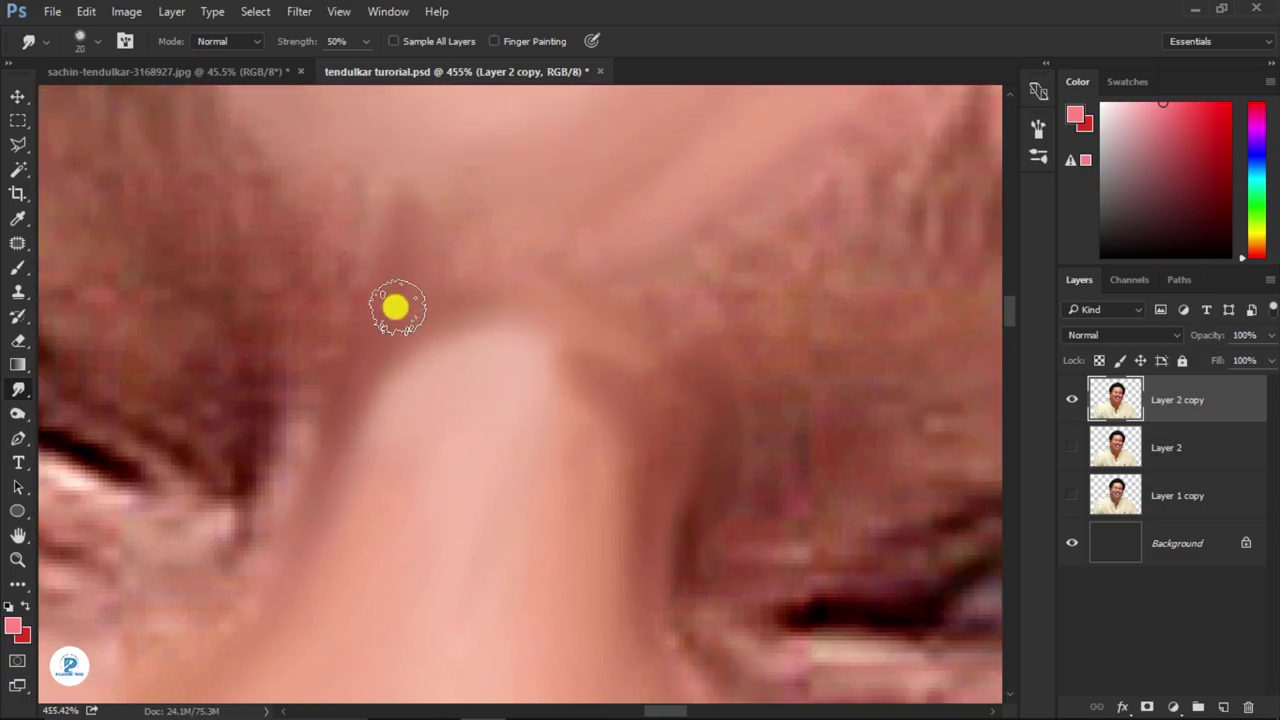
- Enlarge the brush for the brow area and smooth the lower eyelid skin
{"action": "scroll", "coordinate": [545, 441], "scroll_direction": "left", "scroll_amount": 3}
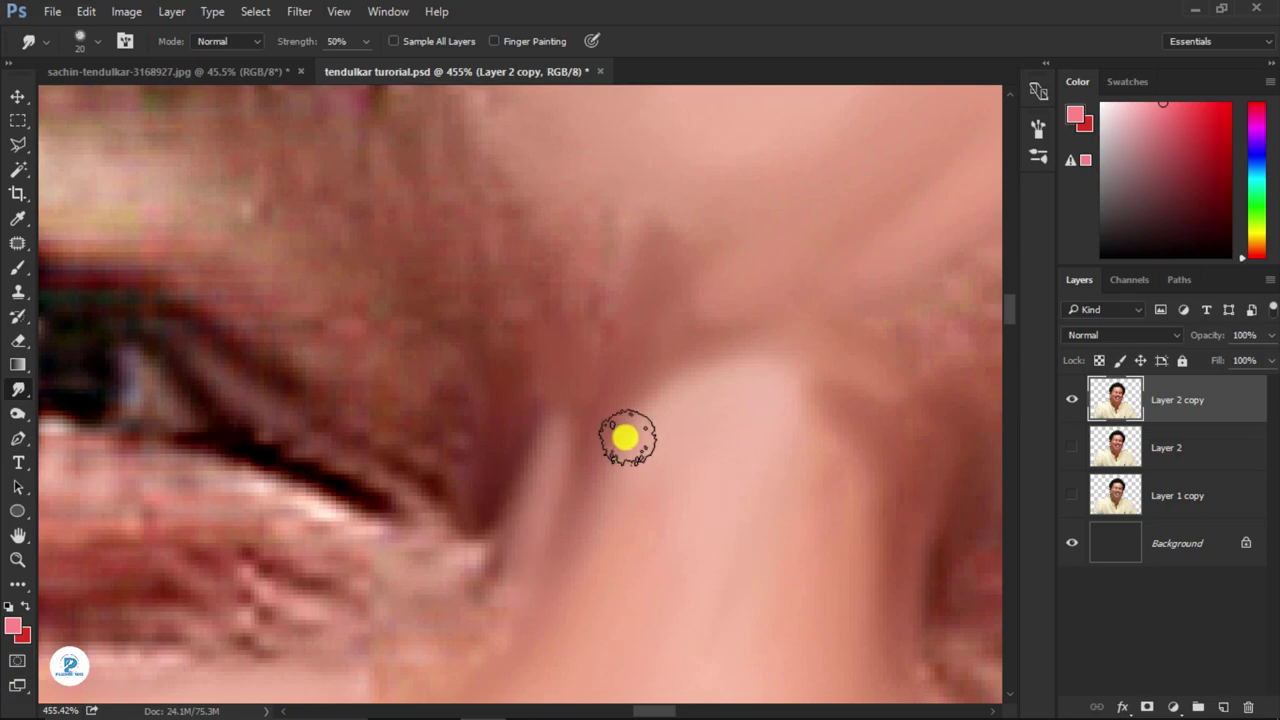
{"action": "scroll", "coordinate": [624, 437], "scroll_direction": "left", "scroll_amount": 3}
{"action": "scroll", "coordinate": [611, 449], "scroll_direction": "up", "scroll_amount": 3}
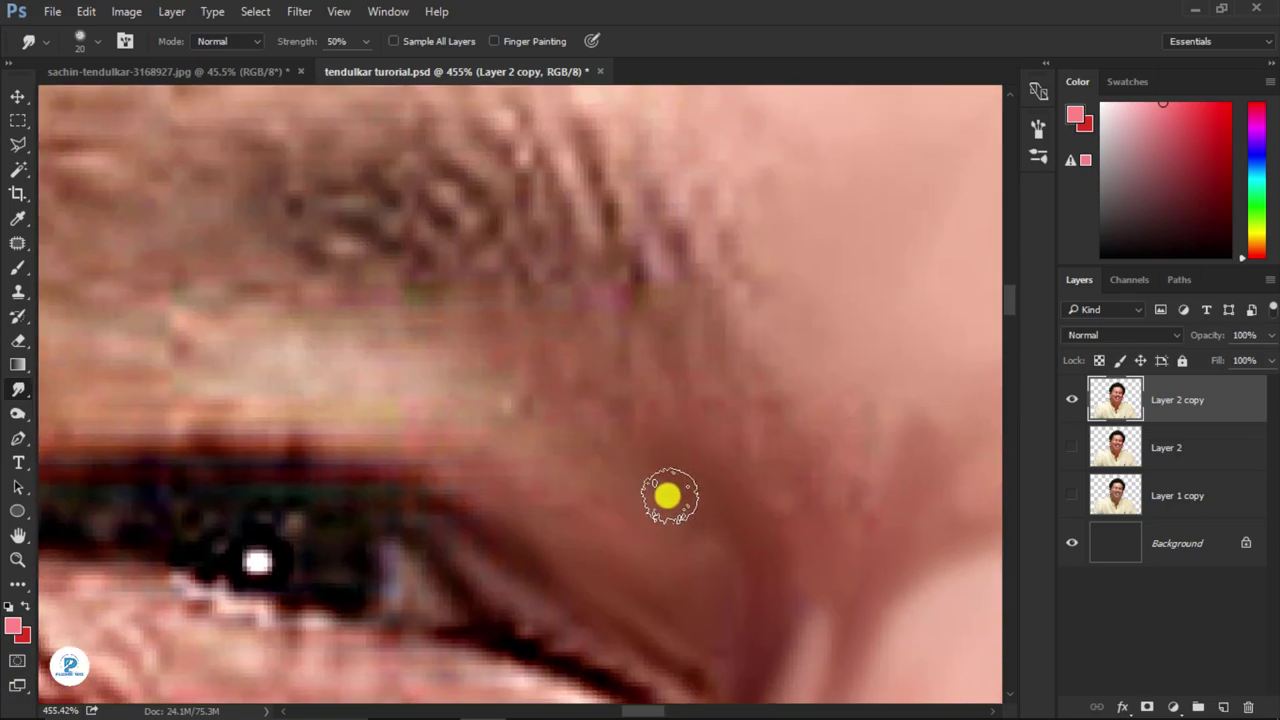
{"action": "scroll", "coordinate": [471, 429], "scroll_direction": "left", "scroll_amount": 2}
{"action": "key", "text": "bracketright"}
{"action": "key", "text": "bracketright"}
{"action": "scroll", "coordinate": [571, 431], "scroll_direction": "left", "scroll_amount": 2}
{"action": "scroll", "coordinate": [571, 431], "scroll_direction": "down", "scroll_amount": 1}
{"action": "scroll", "coordinate": [473, 447], "scroll_direction": "left", "scroll_amount": 3}
{"action": "scroll", "coordinate": [473, 447], "scroll_direction": "up", "scroll_amount": 1}
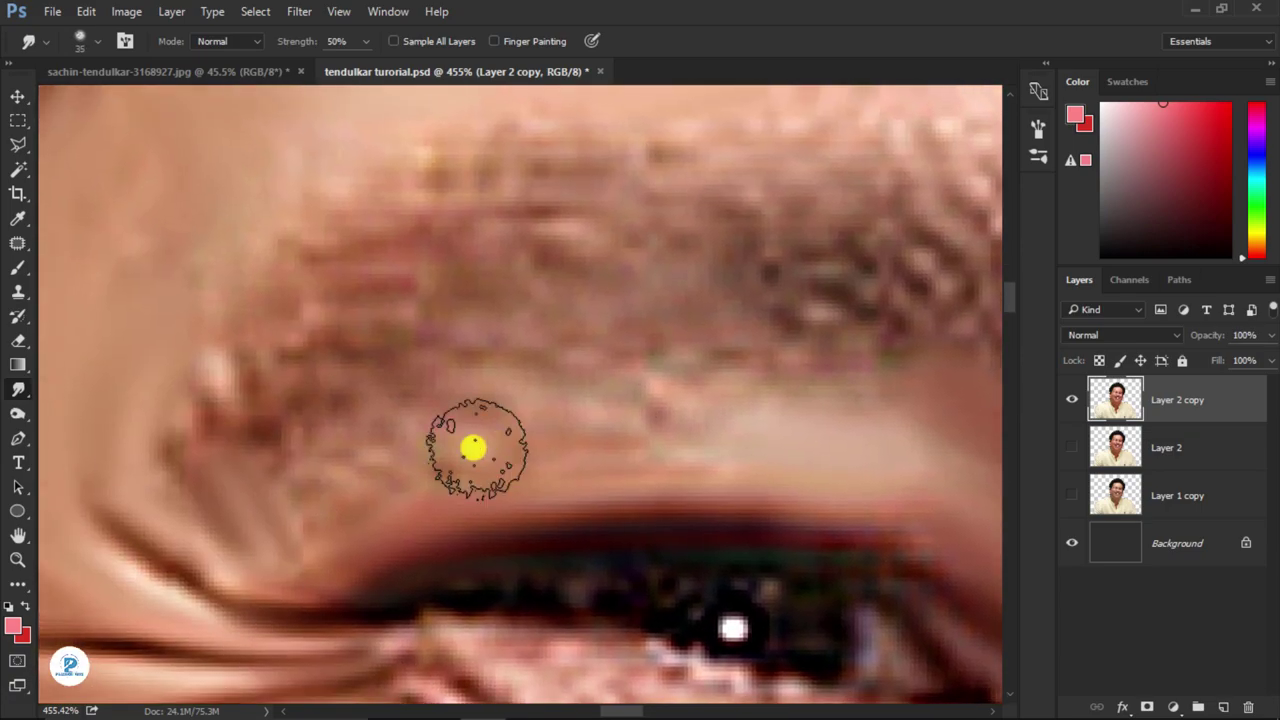
{"action": "key", "text": "bracketright"}
{"action": "key", "text": "bracketright"}
{"action": "key", "text": "bracketright"}
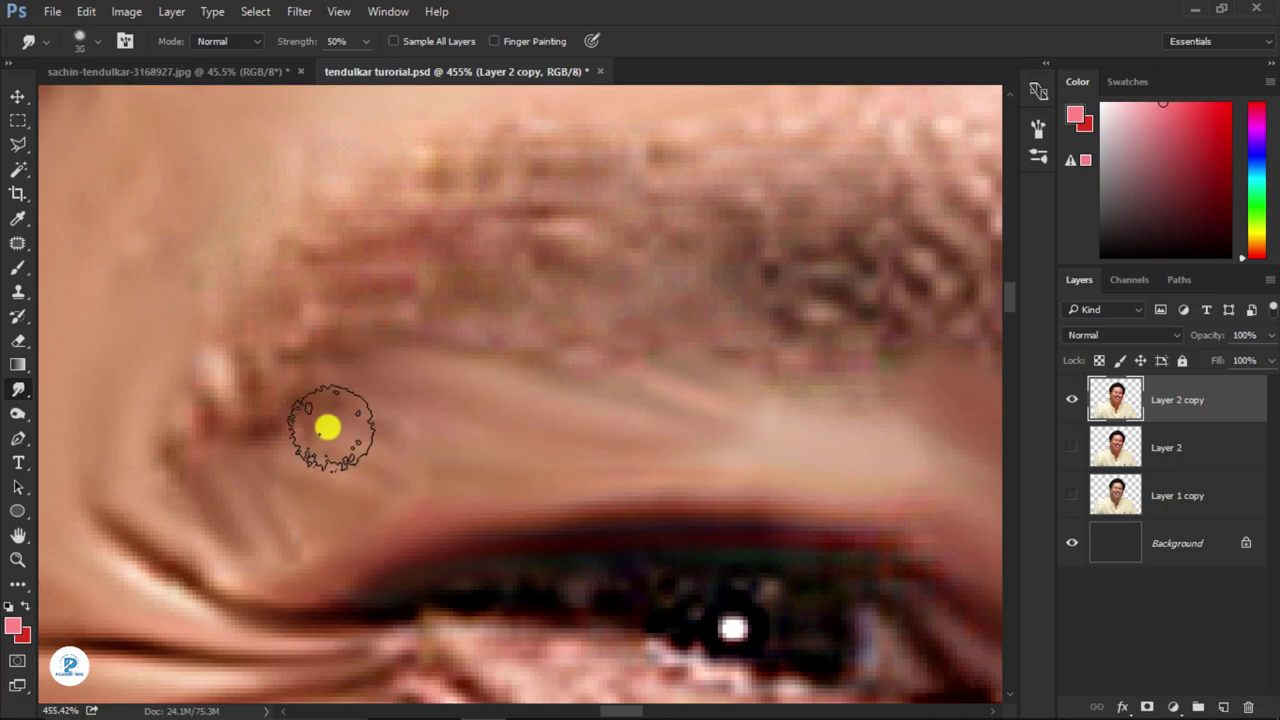
{"action": "scroll", "coordinate": [510, 490], "scroll_direction": "down", "scroll_amount": 3}
{"action": "scroll", "coordinate": [510, 490], "scroll_direction": "right", "scroll_amount": 2}
{"action": "left_click_drag", "start_coordinate": [538, 470], "coordinate": [629, 571]}
- Shift the view right, enlarge the brush, and smooth the eye and upper eyelid
{"action": "scroll", "coordinate": [529, 586], "scroll_direction": "left", "scroll_amount": 1}
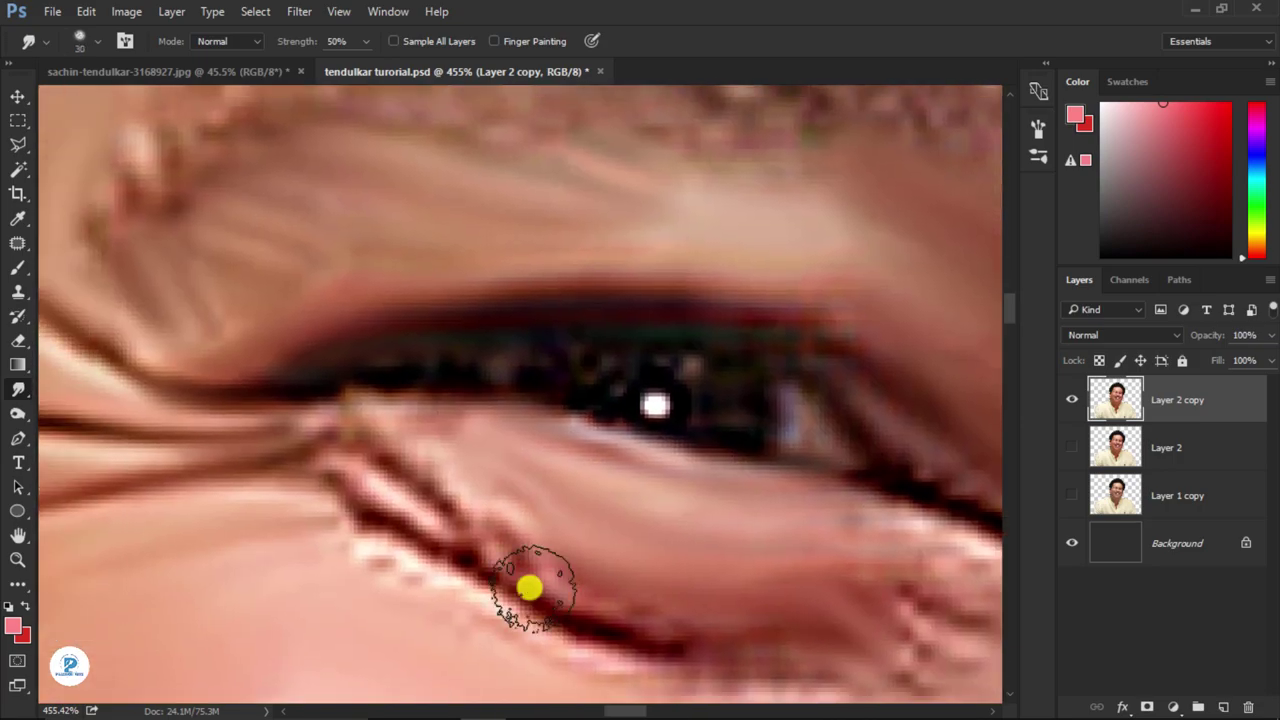
{"action": "scroll", "coordinate": [574, 540], "scroll_direction": "left", "scroll_amount": 3}
{"action": "scroll", "coordinate": [389, 414], "scroll_direction": "down", "scroll_amount": 3}
{"action": "scroll", "coordinate": [389, 414], "scroll_direction": "right", "scroll_amount": 5}
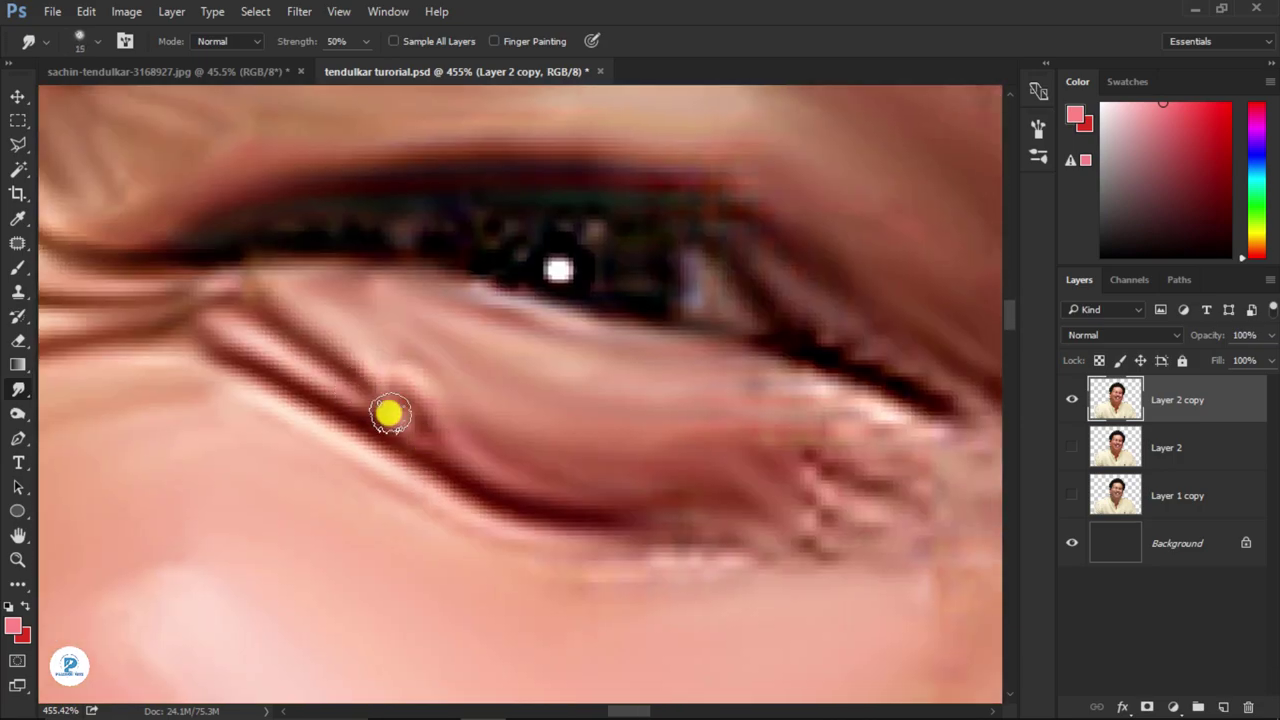
{"action": "scroll", "coordinate": [697, 545], "scroll_direction": "right", "scroll_amount": 4}
{"action": "scroll", "coordinate": [697, 545], "scroll_direction": "up", "scroll_amount": 1}
{"action": "scroll", "coordinate": [738, 614], "scroll_direction": "up", "scroll_amount": 2}
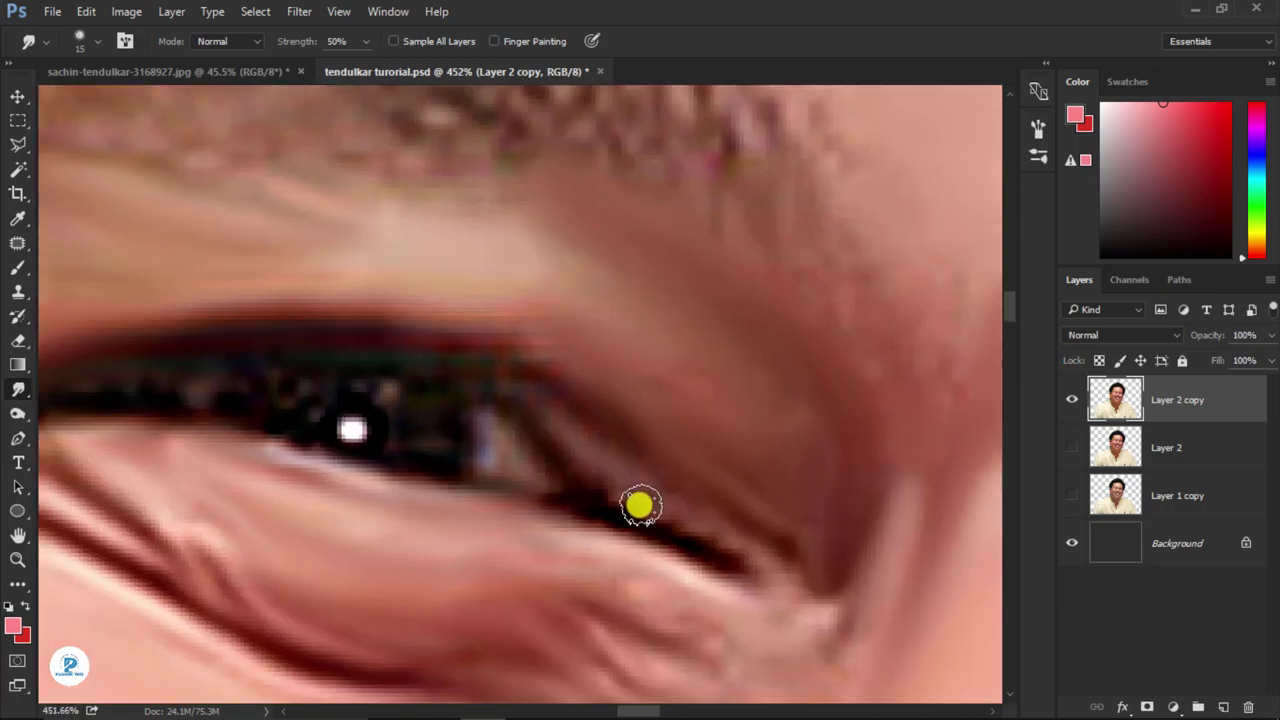
{"action": "scroll", "coordinate": [640, 506], "scroll_direction": "left", "scroll_amount": 2}
{"action": "scroll", "coordinate": [646, 560], "scroll_direction": "down", "scroll_amount": 5}
{"action": "scroll", "coordinate": [709, 577], "scroll_direction": "up", "scroll_amount": 4}
{"action": "left_click_drag", "start_coordinate": [510, 462], "coordinate": [522, 464]}
{"action": "key", "text": "bracketright"}
{"action": "key", "text": "bracketright"}
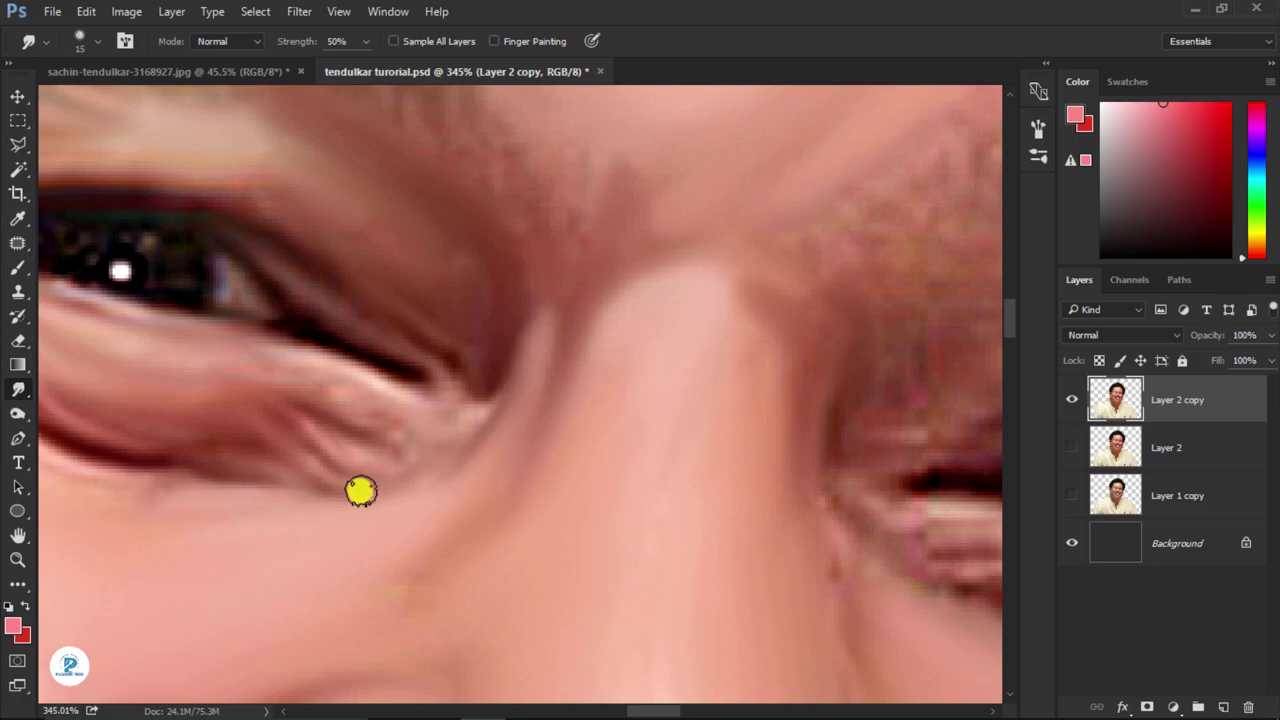
{"action": "scroll", "coordinate": [361, 490], "scroll_direction": "right", "scroll_amount": 4}
{"action": "scroll", "coordinate": [418, 424], "scroll_direction": "down", "scroll_amount": 4}
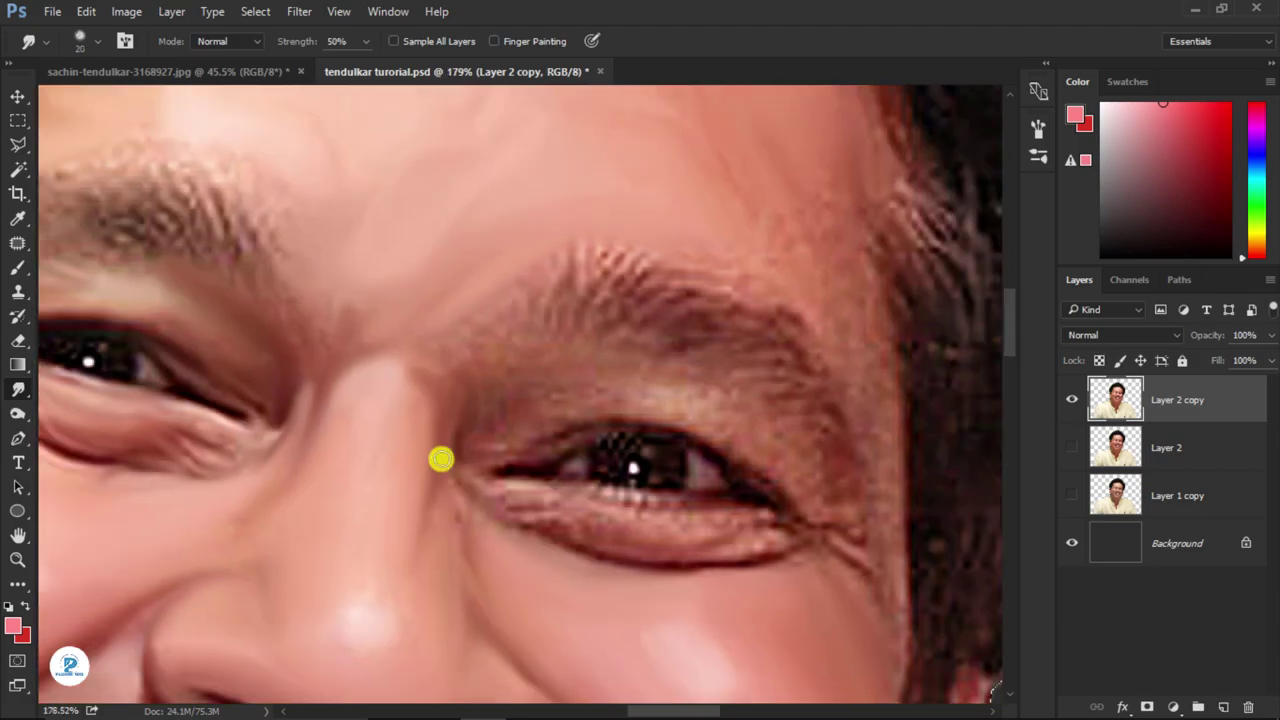
{"action": "scroll", "coordinate": [443, 457], "scroll_direction": "up", "scroll_amount": 3}
{"action": "scroll", "coordinate": [543, 439], "scroll_direction": "down", "scroll_amount": 3}
{"action": "scroll", "coordinate": [551, 383], "scroll_direction": "up", "scroll_amount": 3}
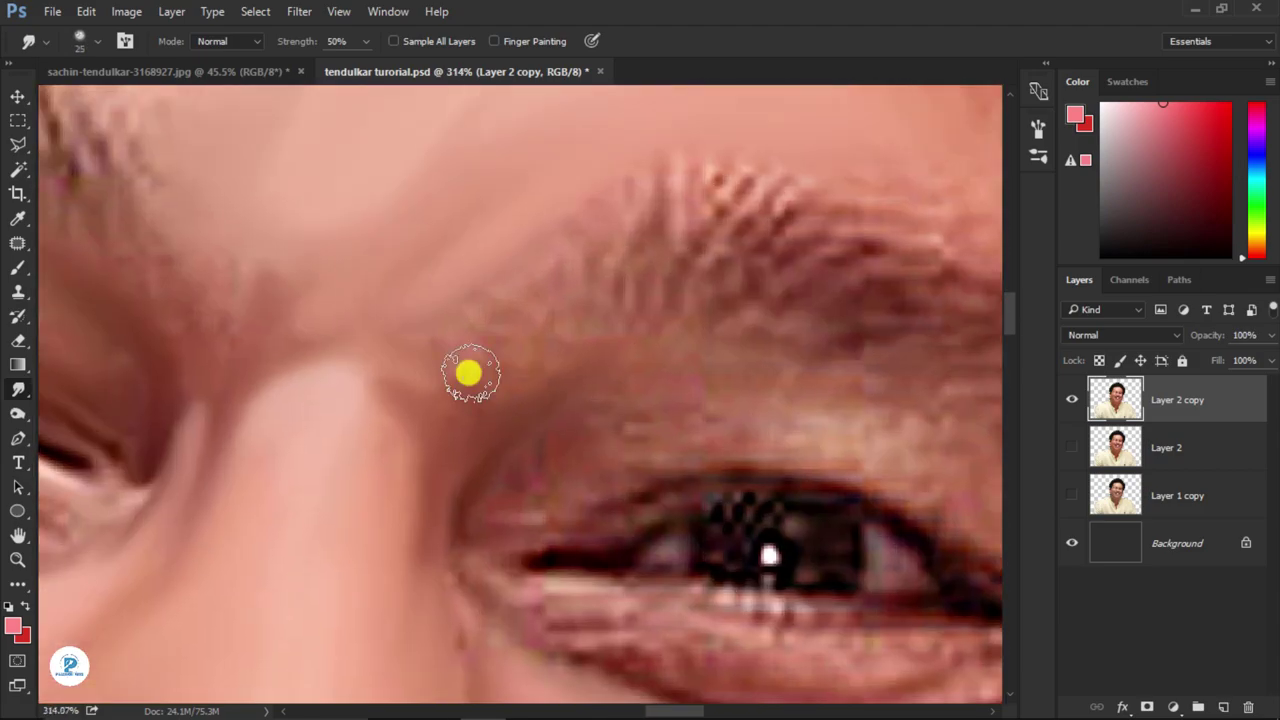
{"action": "scroll", "coordinate": [558, 469], "scroll_direction": "right", "scroll_amount": 3}
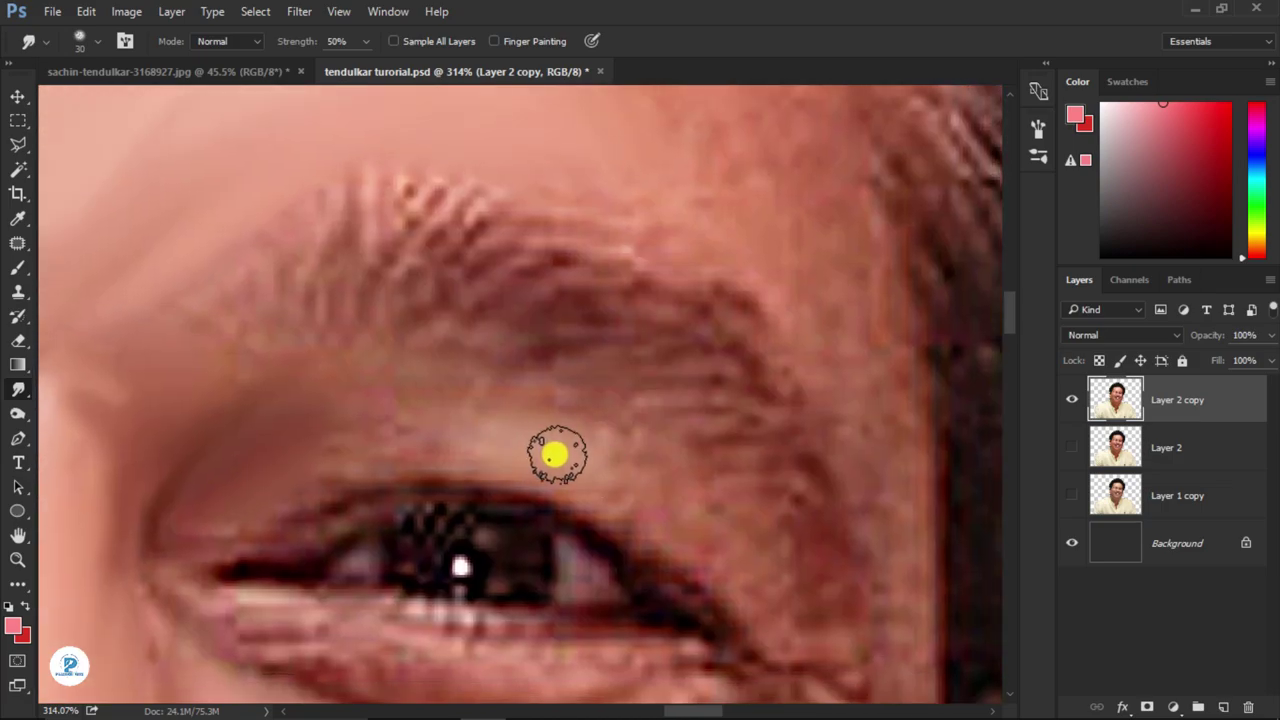
{"action": "scroll", "coordinate": [609, 543], "scroll_direction": "down", "scroll_amount": 2}
{"action": "scroll", "coordinate": [505, 485], "scroll_direction": "up", "scroll_amount": 2}
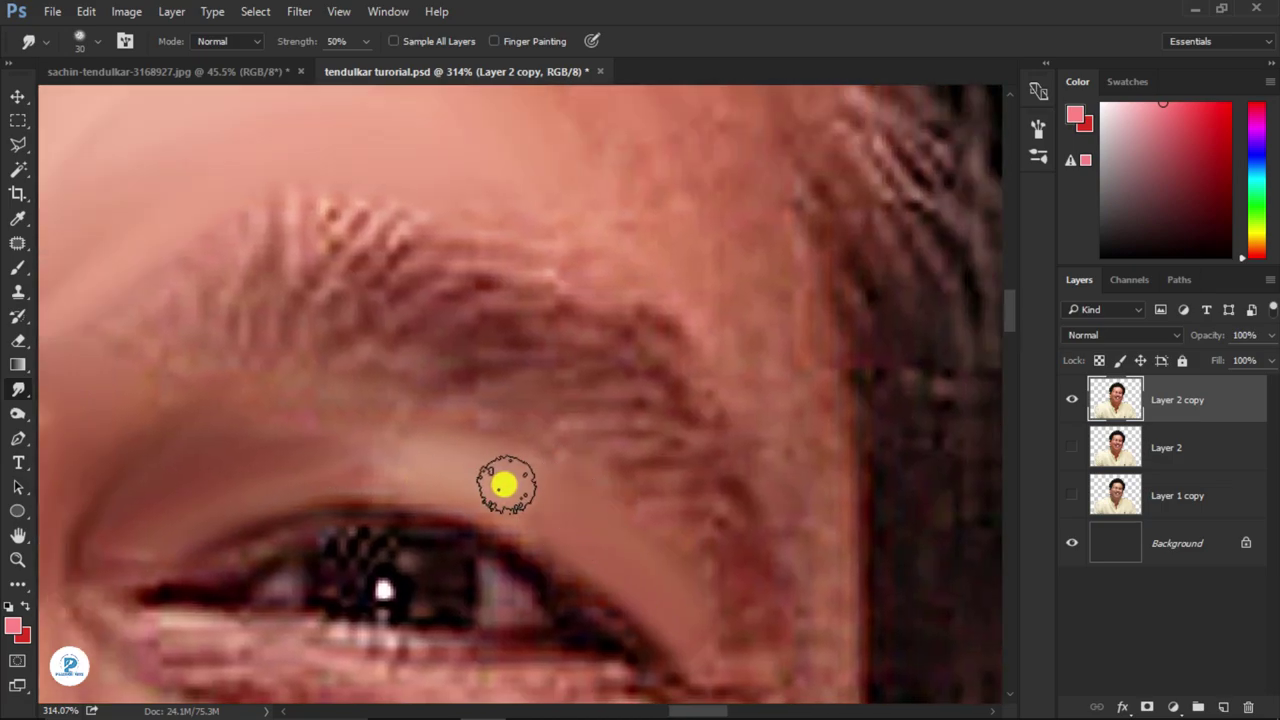
{"action": "left_click_drag", "start_coordinate": [559, 581], "coordinate": [467, 541]}
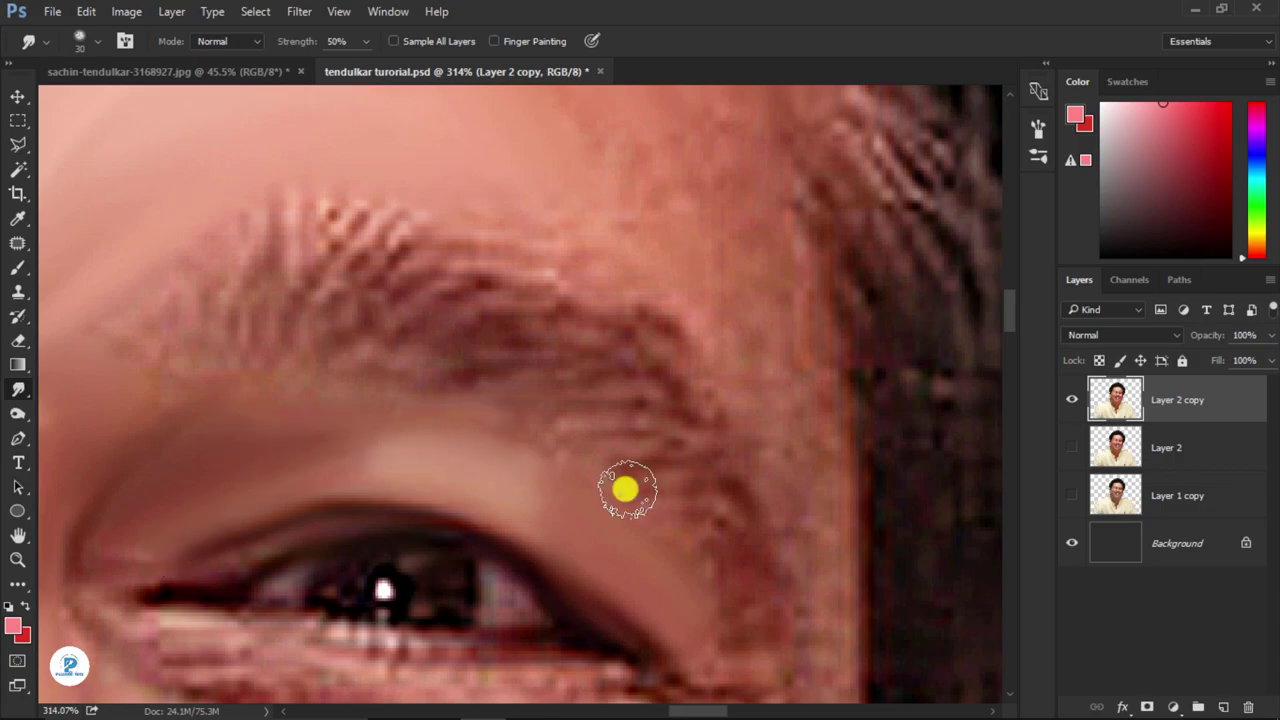
- Smooth the crease running out from the eye corner
{"action": "scroll", "coordinate": [625, 489], "scroll_direction": "up", "scroll_amount": 2}
{"action": "scroll", "coordinate": [375, 400], "scroll_direction": "right", "scroll_amount": 2}
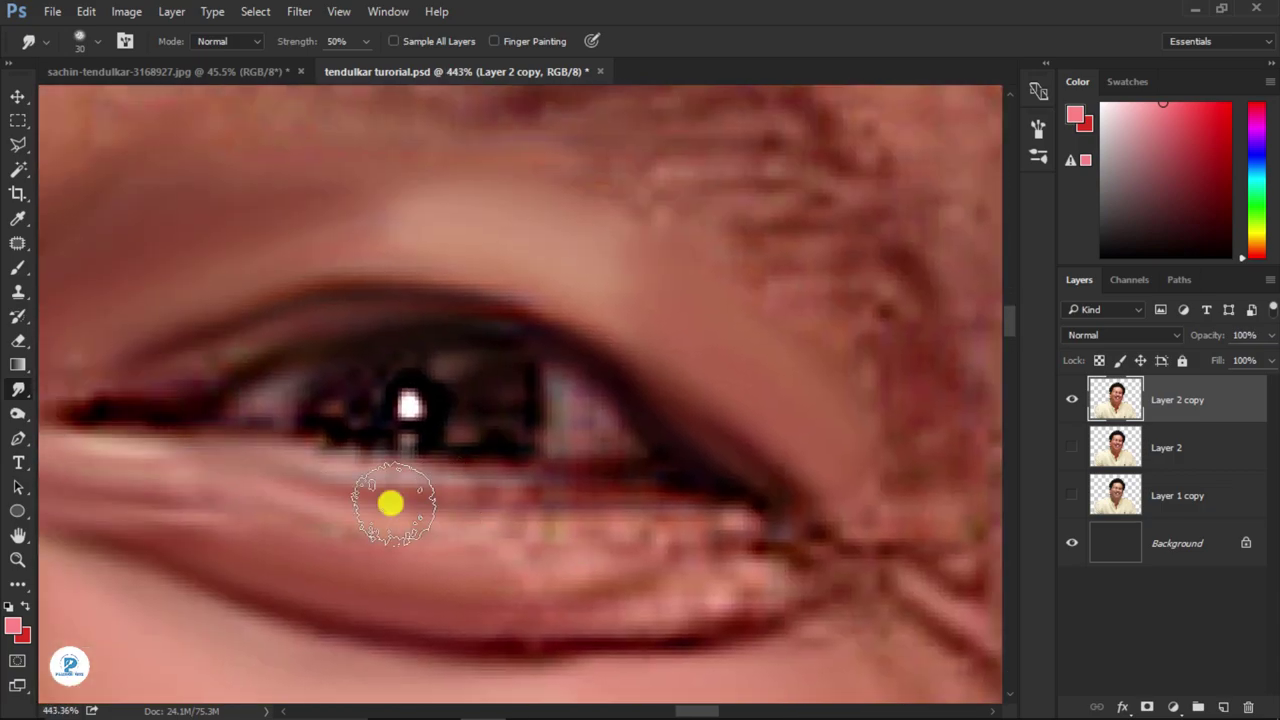
{"action": "scroll", "coordinate": [623, 549], "scroll_direction": "down", "scroll_amount": 1}
{"action": "scroll", "coordinate": [560, 560], "scroll_direction": "right", "scroll_amount": 1}
{"action": "scroll", "coordinate": [680, 491], "scroll_direction": "right", "scroll_amount": 2}
{"action": "scroll", "coordinate": [720, 485], "scroll_direction": "up", "scroll_amount": 1}
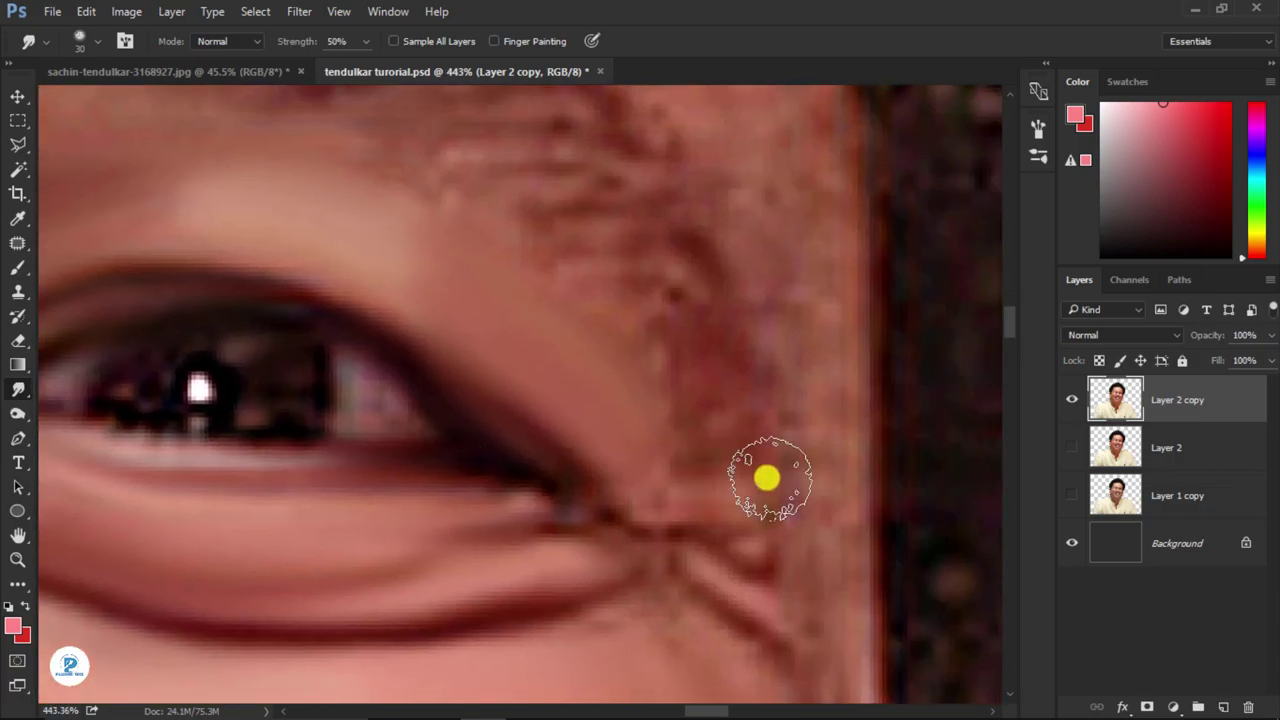
{"action": "left_click_drag", "start_coordinate": [615, 510], "coordinate": [860, 495]}
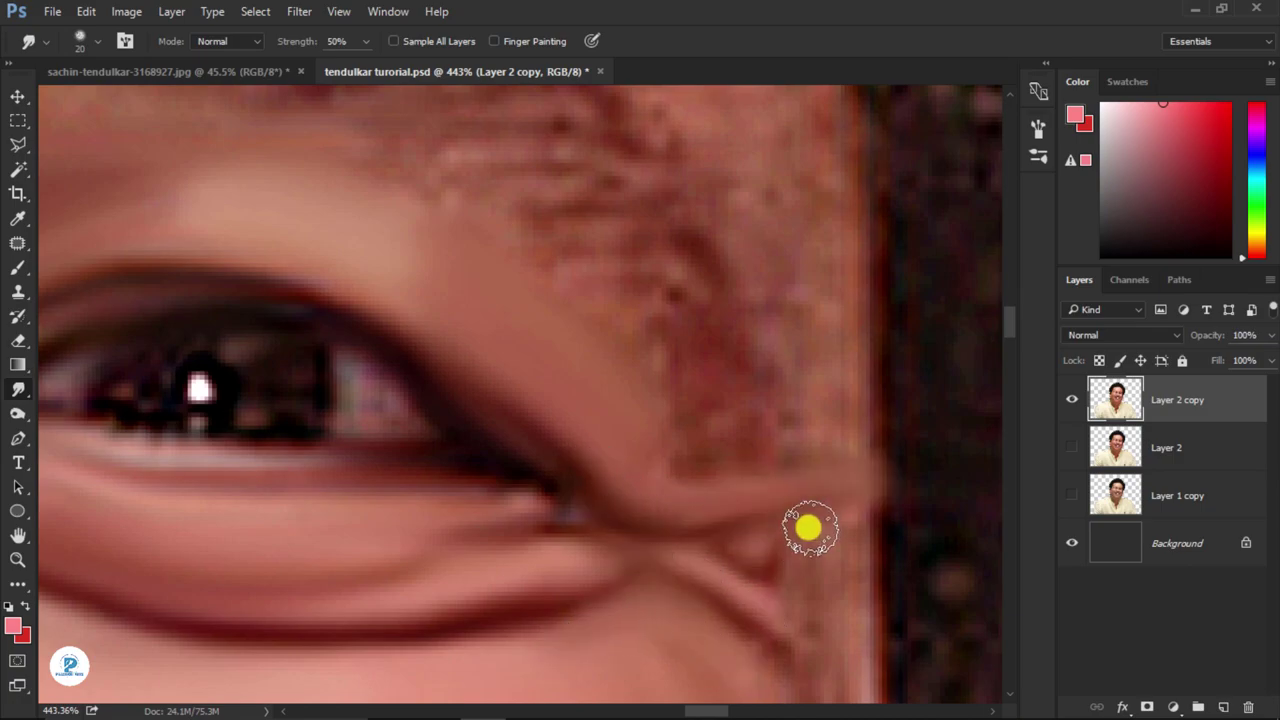
- Enlarge, then shrink, the smoothing brush while moving over the cheek and lower lip
{"action": "key", "text": "bracketright"}
{"action": "key", "text": "bracketright"}
{"action": "key", "text": "bracketright"}
{"action": "scroll", "coordinate": [626, 257], "scroll_direction": "up", "scroll_amount": 2}
{"action": "scroll", "coordinate": [626, 257], "scroll_direction": "left", "scroll_amount": 1}
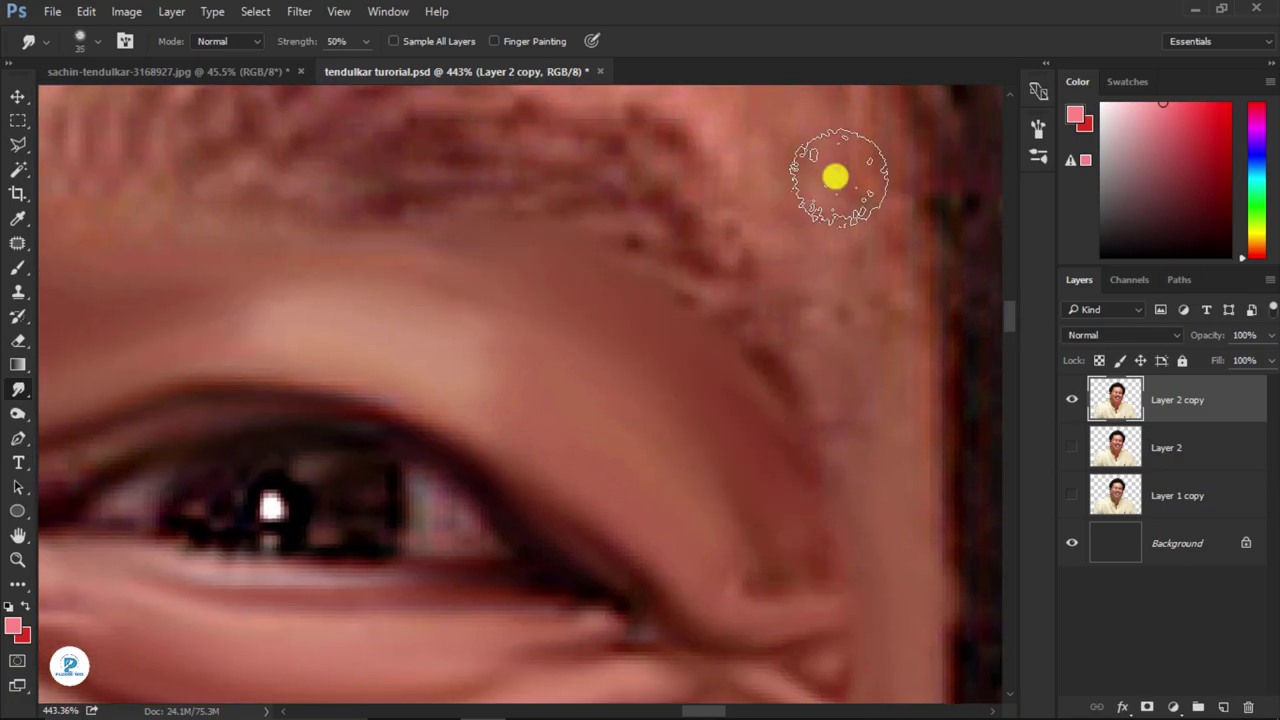
{"action": "scroll", "coordinate": [836, 177], "scroll_direction": "up", "scroll_amount": 3}
{"action": "scroll", "coordinate": [836, 177], "scroll_direction": "right", "scroll_amount": 2}
{"action": "scroll", "coordinate": [603, 269], "scroll_direction": "up", "scroll_amount": 2}
{"action": "key", "text": "bracketright"}
{"action": "key", "text": "bracketright"}
{"action": "key", "text": "bracketright"}
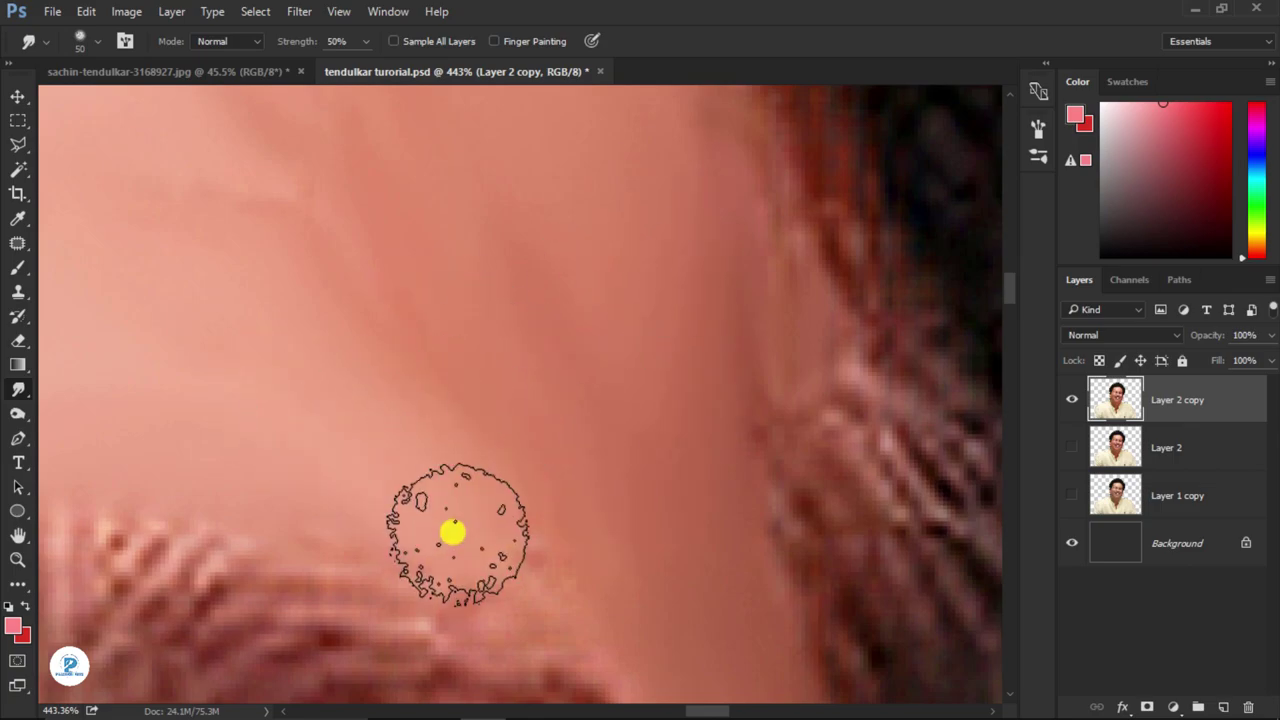
{"action": "scroll", "coordinate": [452, 532], "scroll_direction": "down", "scroll_amount": 5}
{"action": "scroll", "coordinate": [483, 525], "scroll_direction": "down", "scroll_amount": 3}
{"action": "scroll", "coordinate": [344, 251], "scroll_direction": "down", "scroll_amount": 5}
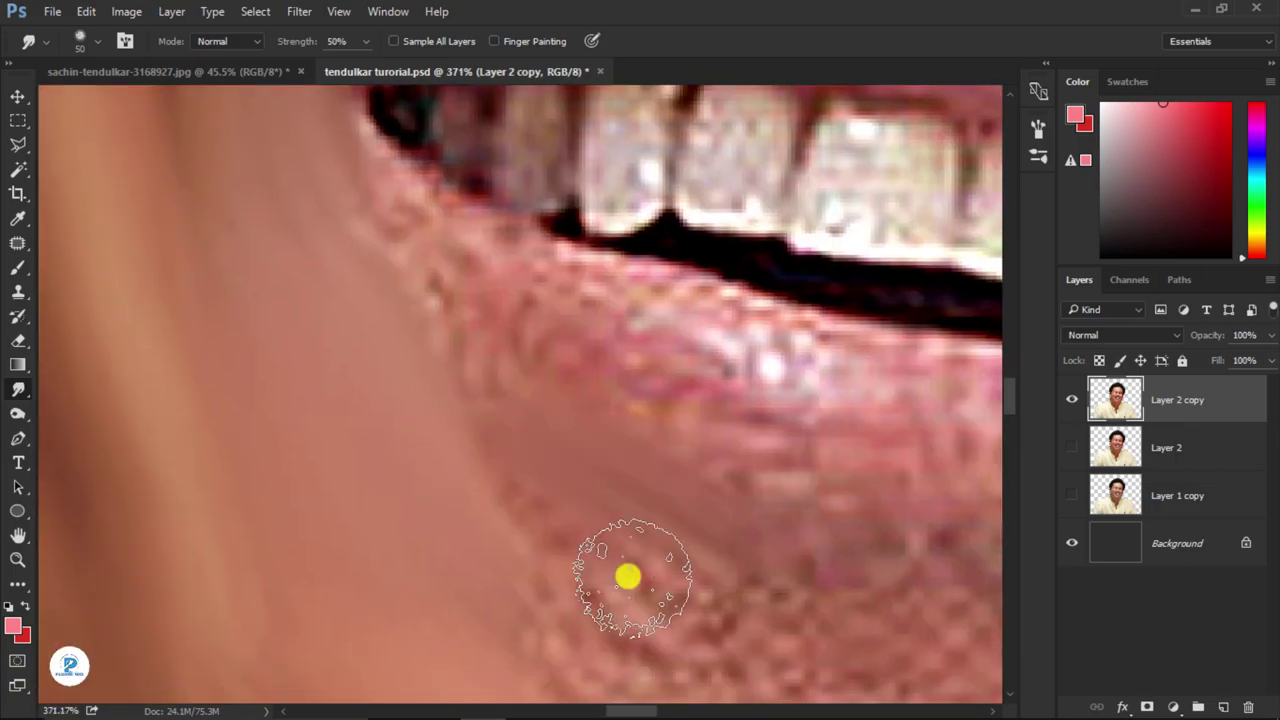
{"action": "scroll", "coordinate": [628, 574], "scroll_direction": "down", "scroll_amount": 2}
{"action": "key", "text": "bracketleft"}
{"action": "key", "text": "bracketleft"}
{"action": "key", "text": "bracketleft"}
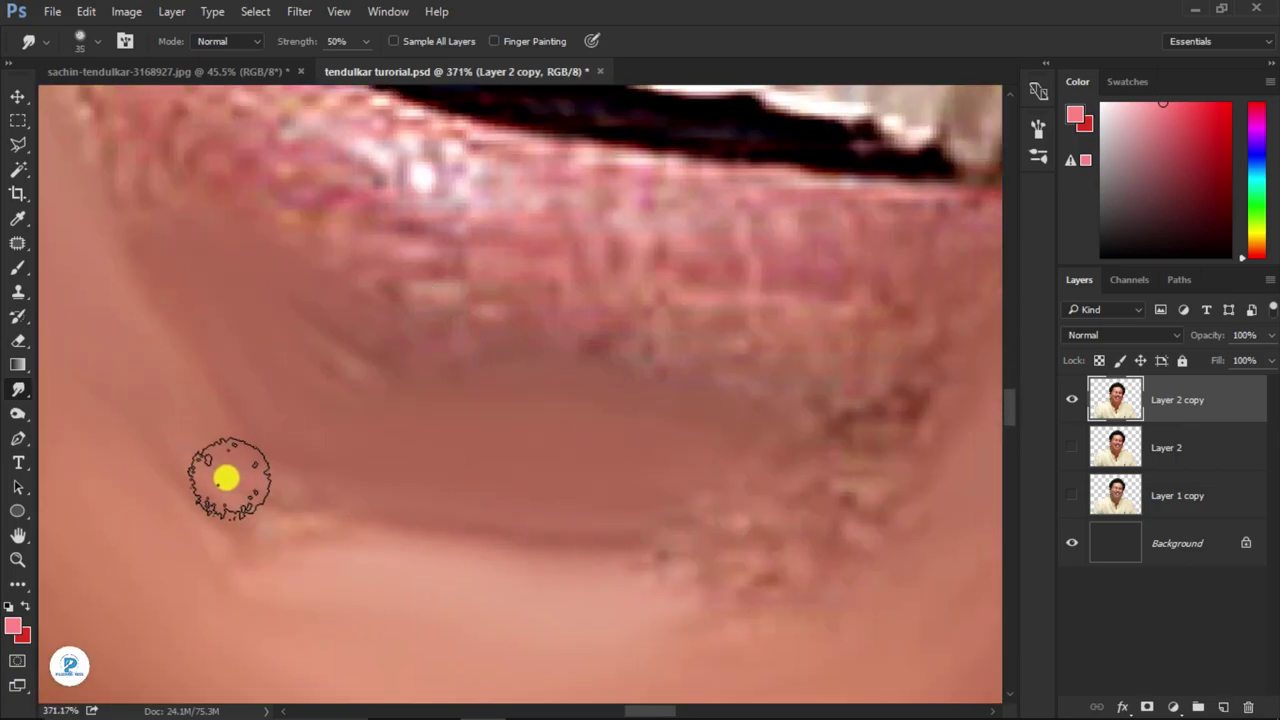
{"action": "scroll", "coordinate": [300, 460], "scroll_direction": "up", "scroll_amount": 2}
{"action": "scroll", "coordinate": [437, 494], "scroll_direction": "up", "scroll_amount": 2}
{"action": "key", "text": "bracketleft"}
{"action": "key", "text": "bracketleft"}
{"action": "key", "text": "bracketleft"}
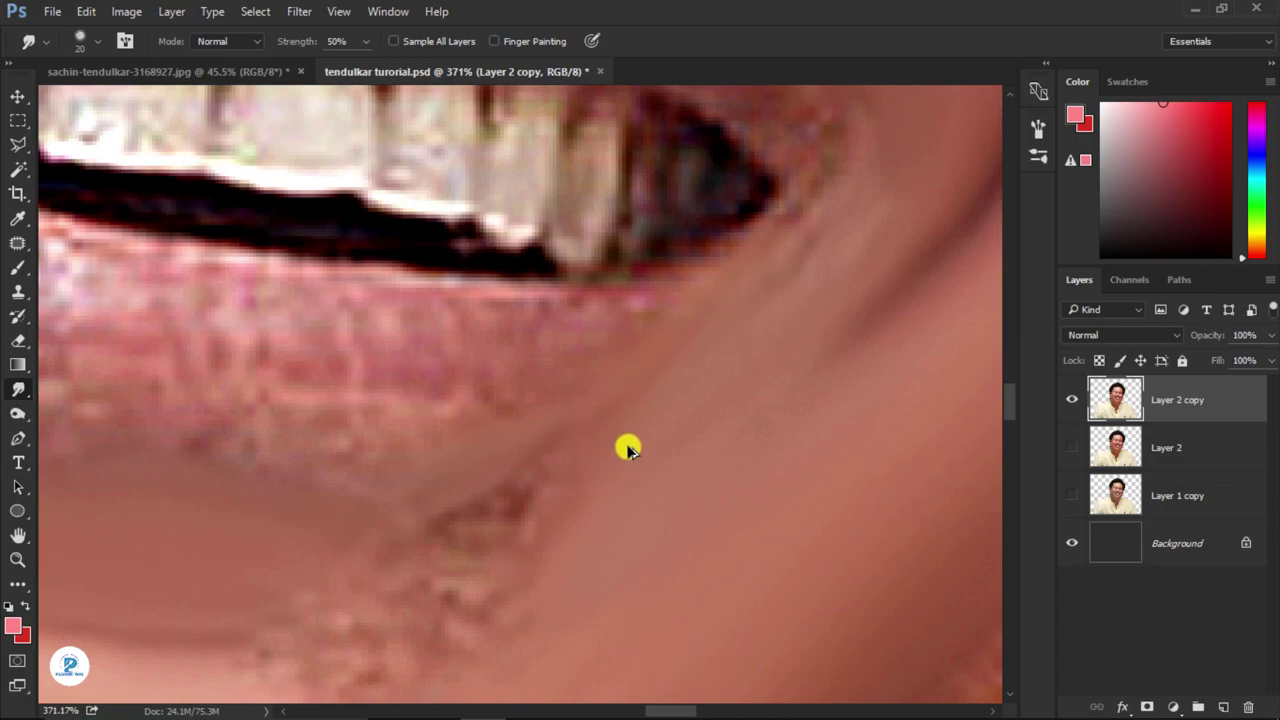
- Make the foreground colour a muted brownish skin tone sampled from the face, via hue mode
{"action": "left_click", "coordinate": [14, 632]}
{"action": "left_click", "coordinate": [660, 342]}
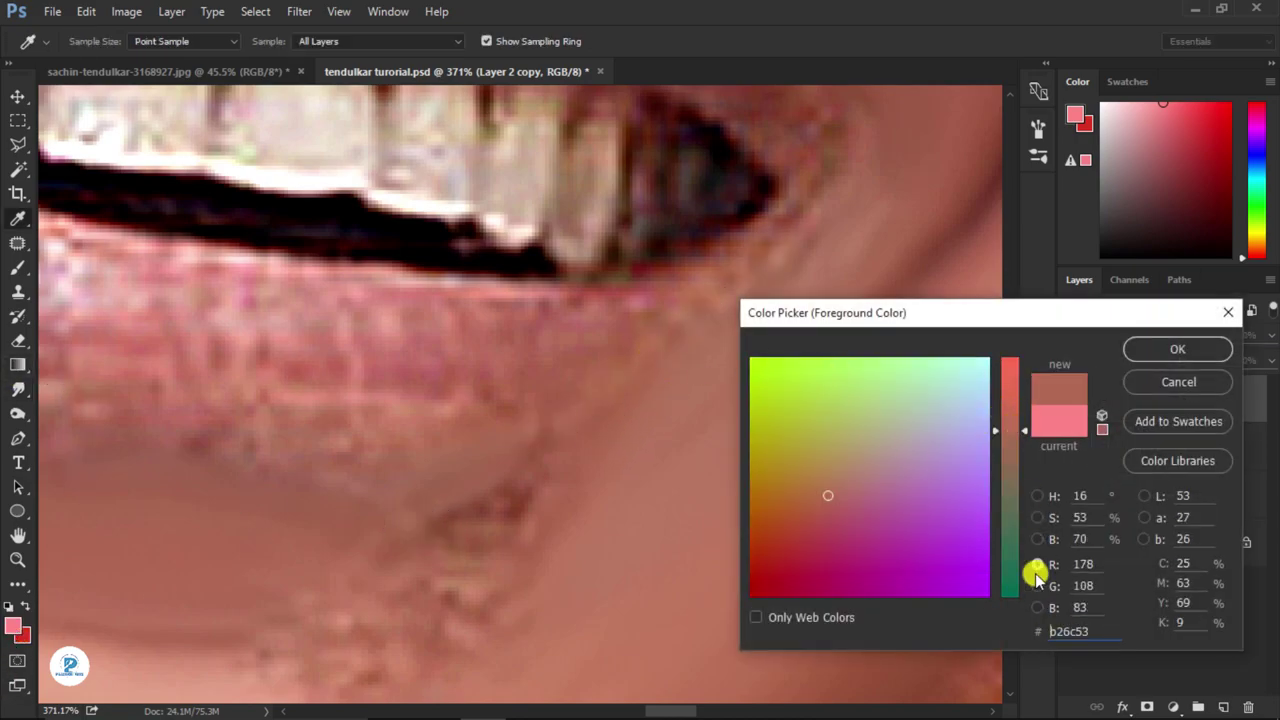
{"action": "left_click", "coordinate": [1038, 496]}
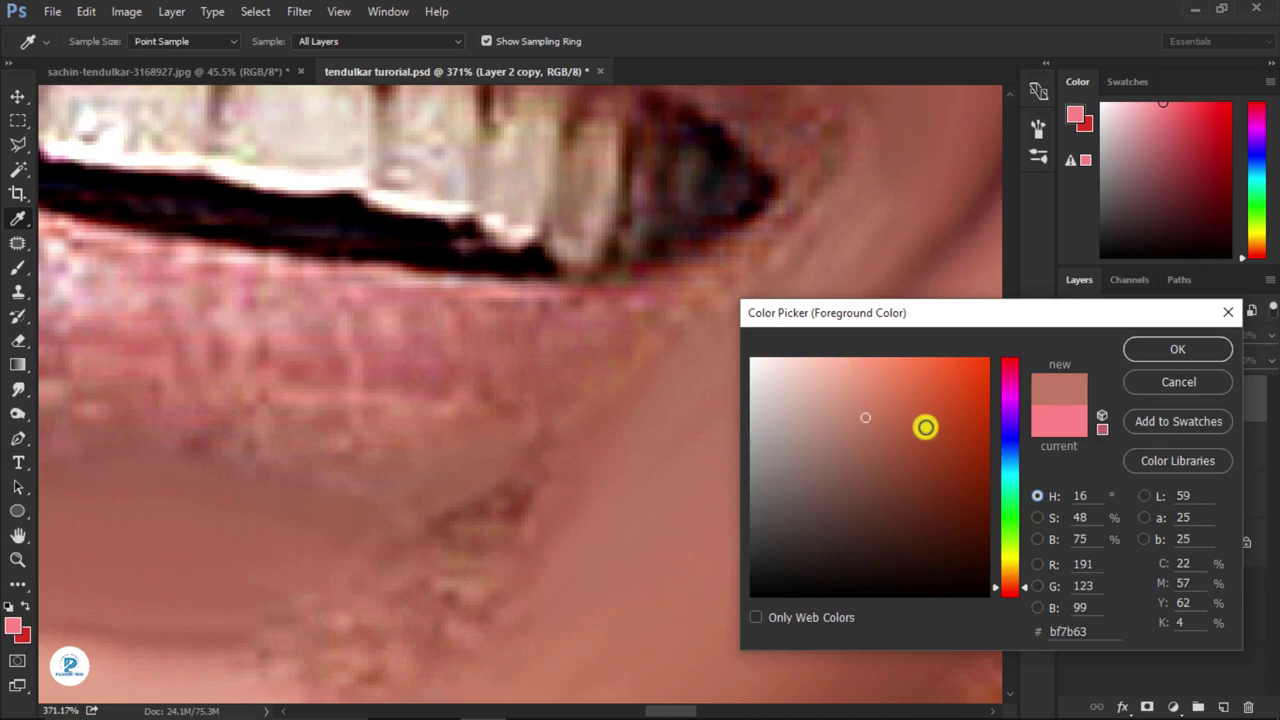
{"action": "left_click", "coordinate": [1141, 352]}
{"action": "key", "text": "shift+r"}
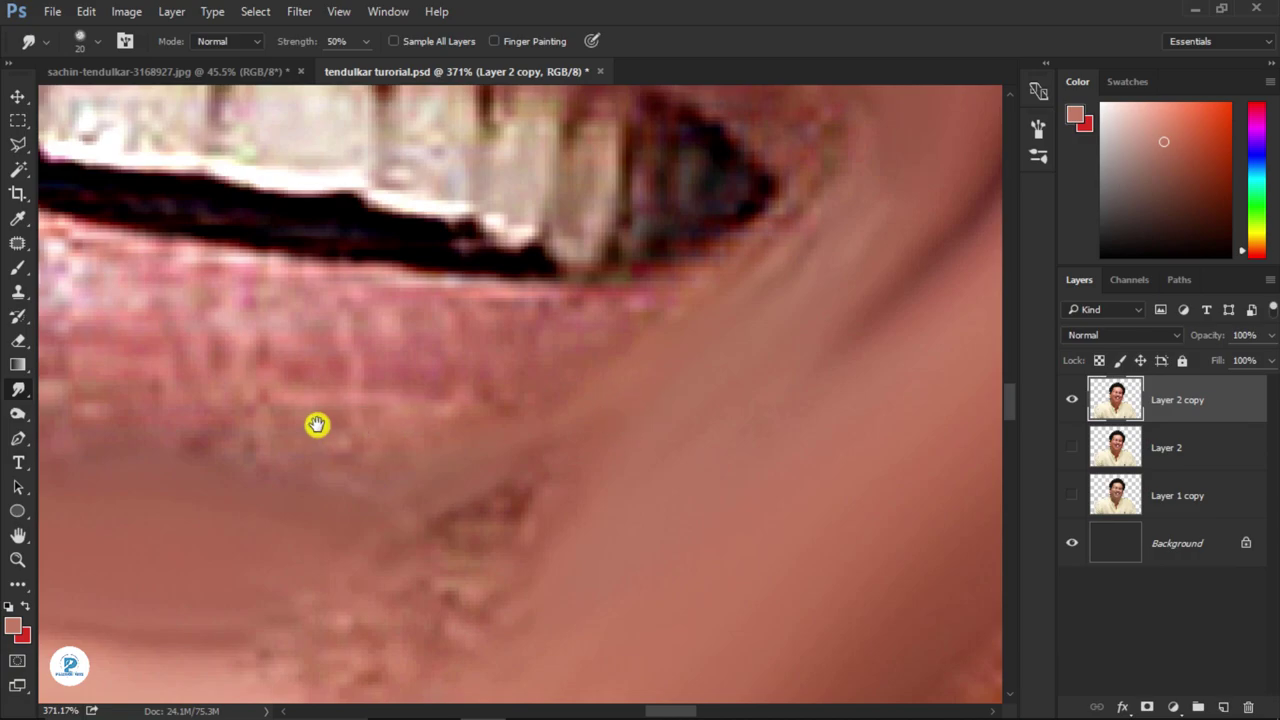
- Pan across the teeth and along the lower lip to bring the mouth area into view
{"action": "left_click_drag", "start_coordinate": [316, 424], "coordinate": [415, 505]}
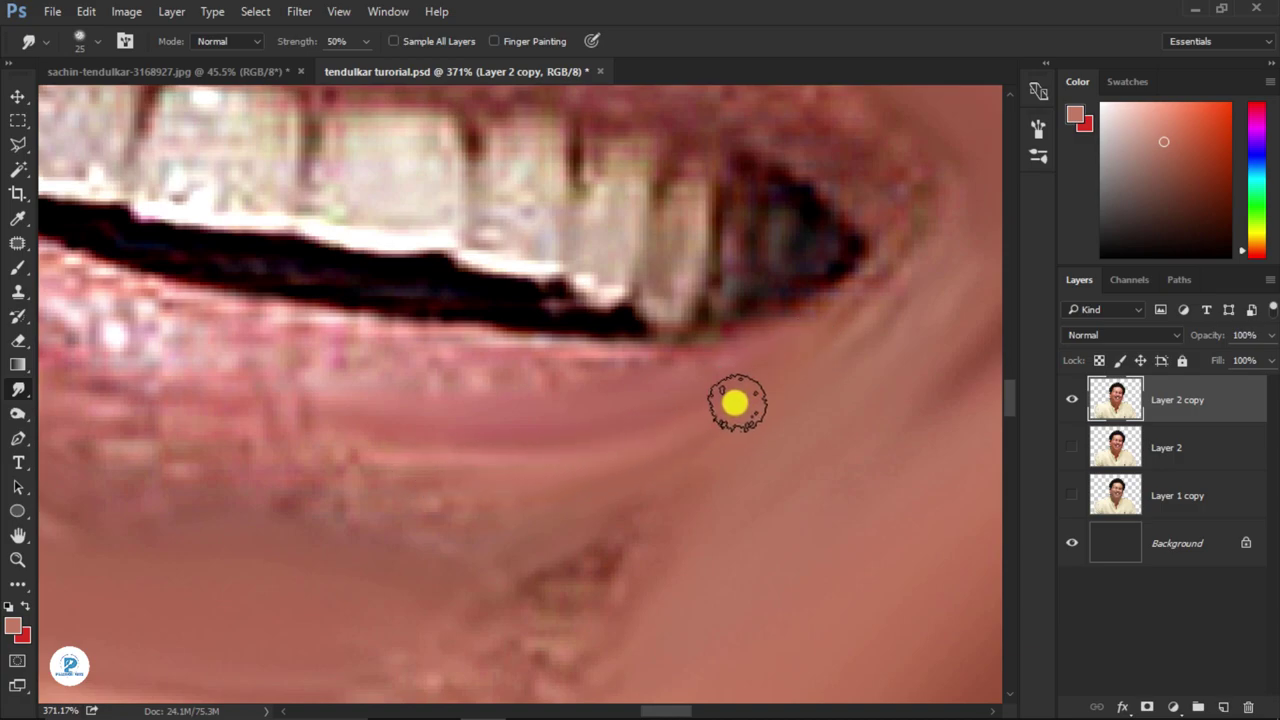
{"action": "left_click_drag", "start_coordinate": [468, 473], "coordinate": [681, 569]}
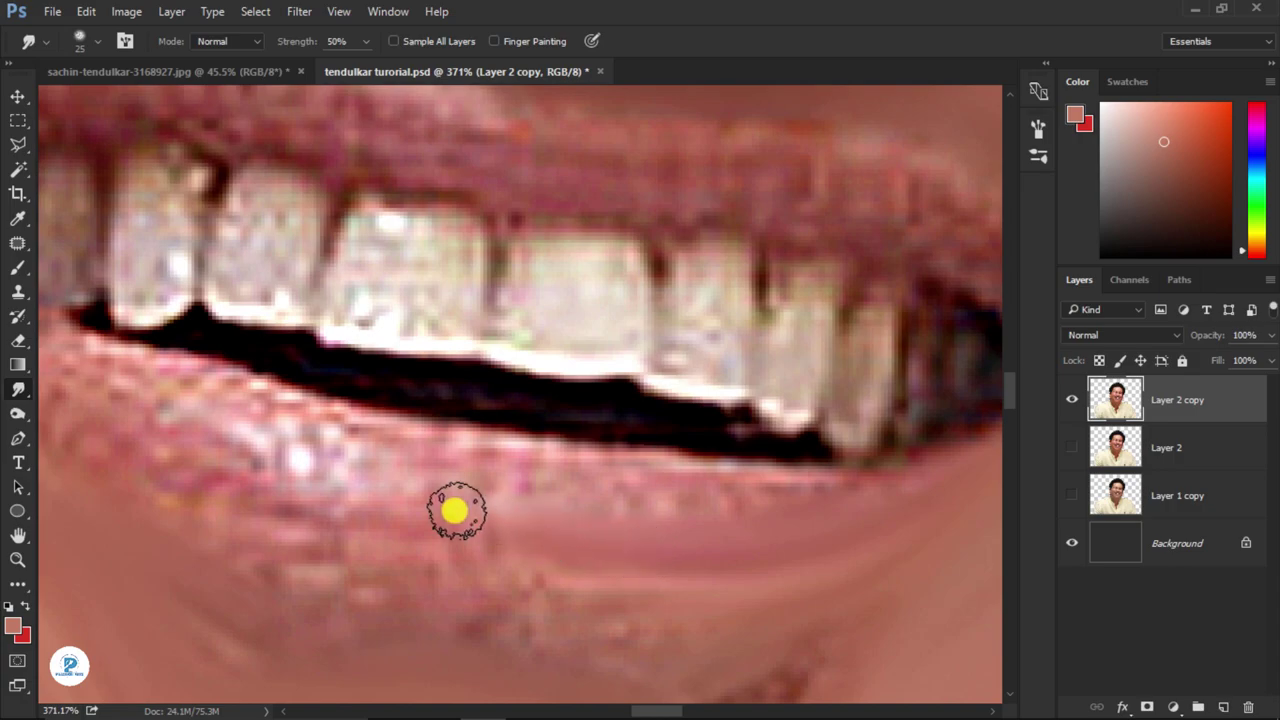
{"action": "scroll", "coordinate": [527, 494], "scroll_direction": "up", "scroll_amount": 2}
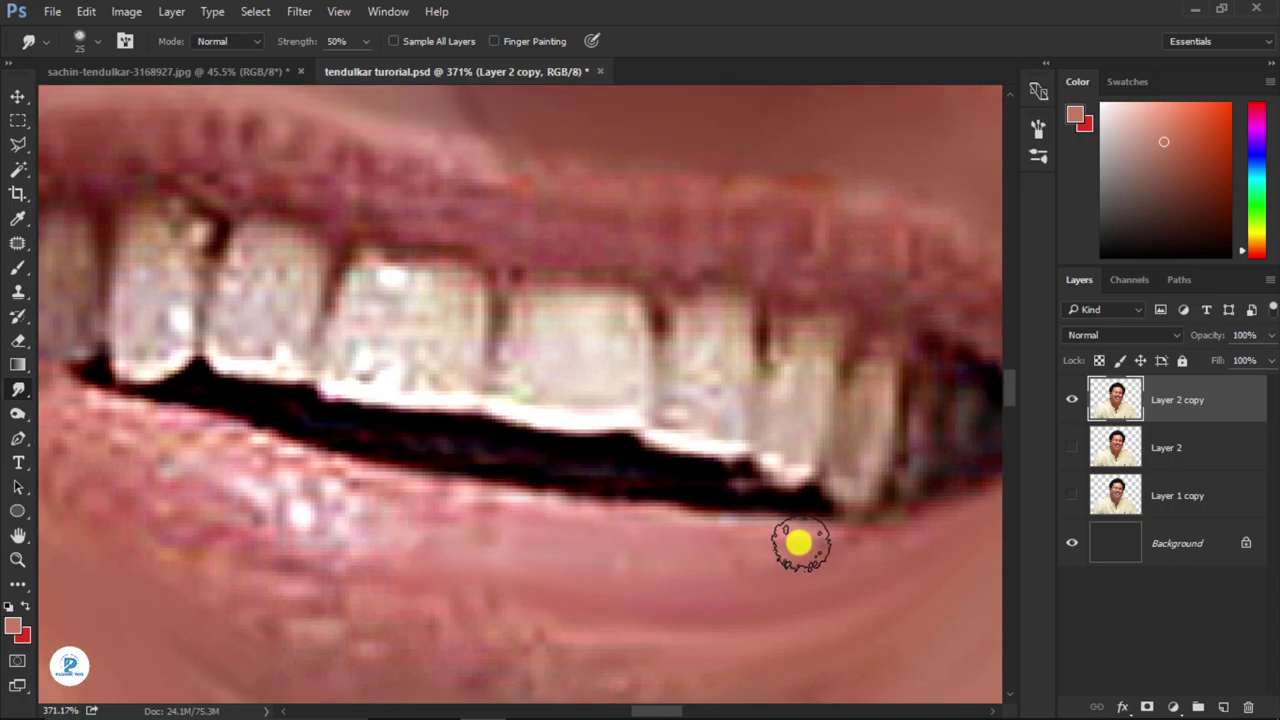
{"action": "left_click_drag", "start_coordinate": [297, 507], "coordinate": [477, 499]}
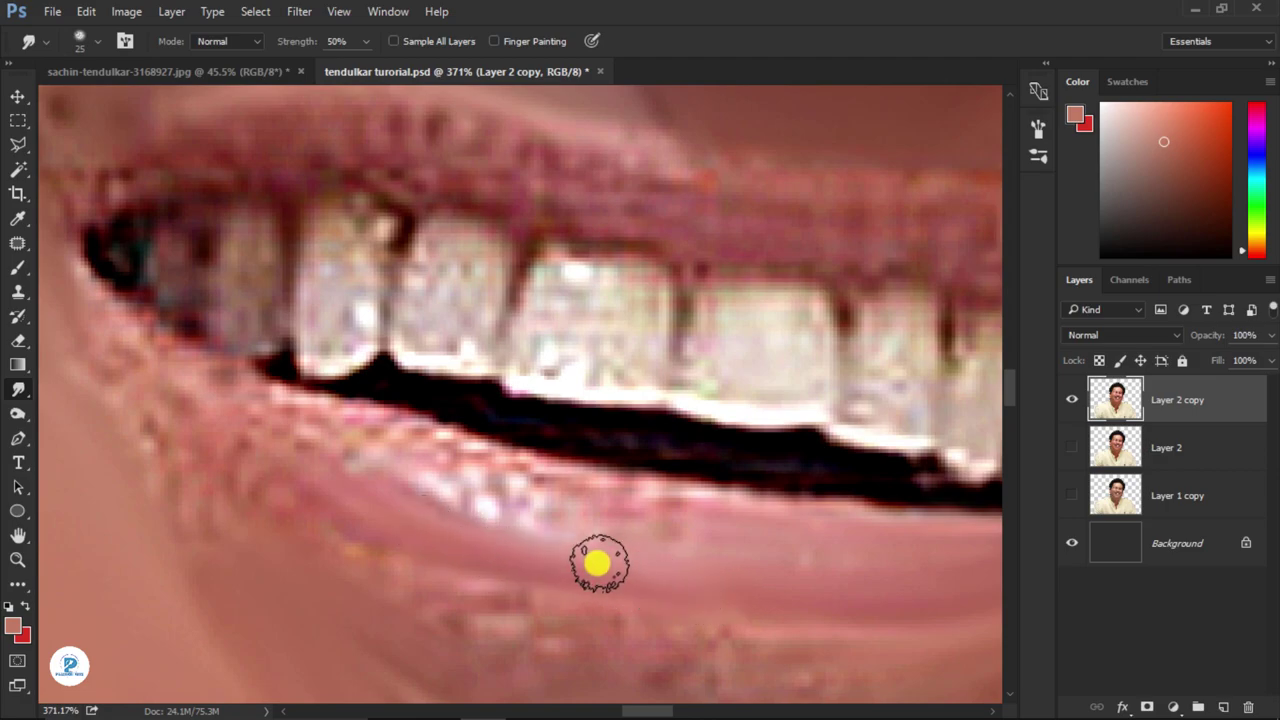
{"action": "left_click_drag", "start_coordinate": [432, 506], "coordinate": [488, 569]}
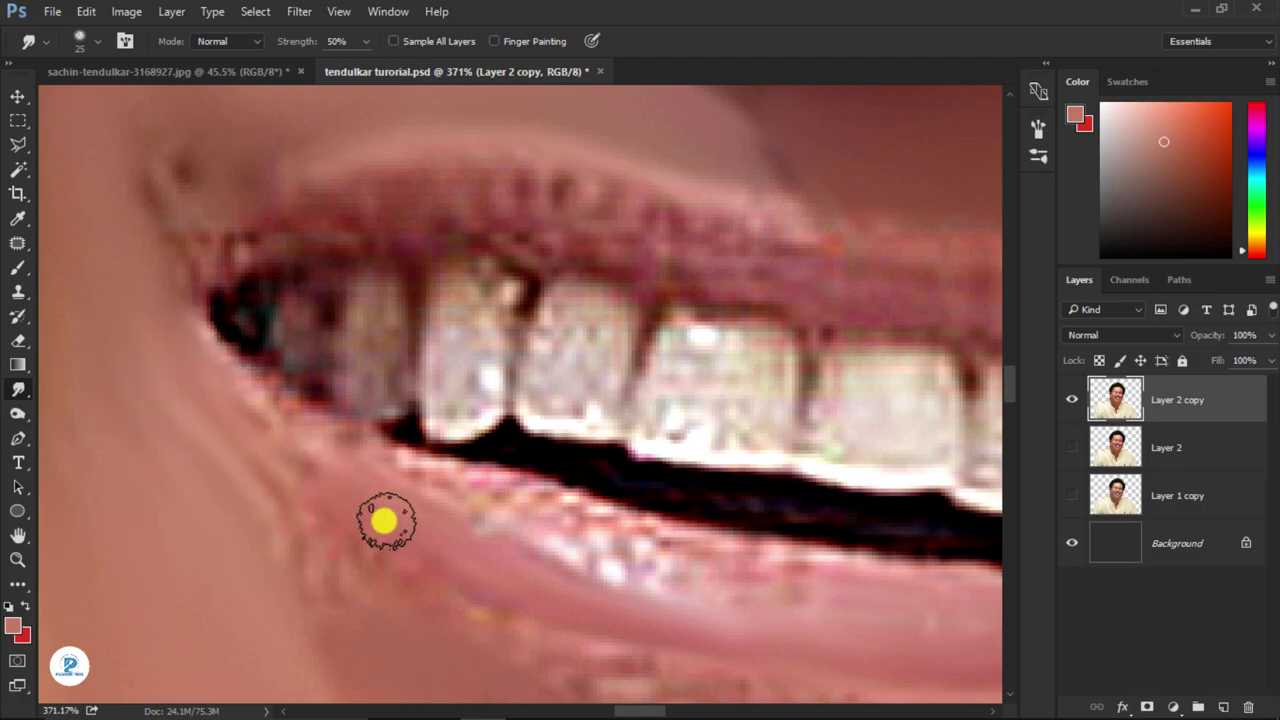
{"action": "scroll", "coordinate": [385, 520], "scroll_direction": "down", "scroll_amount": 4}
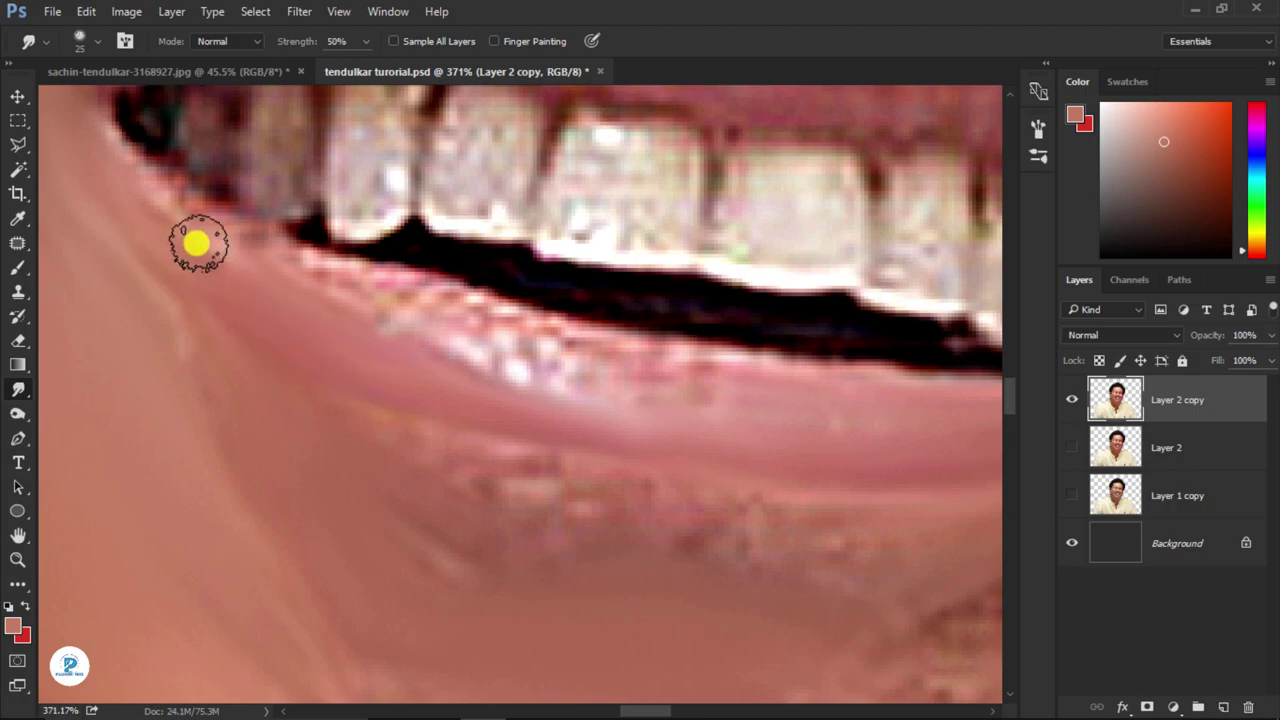
{"action": "scroll", "coordinate": [585, 430], "scroll_direction": "up", "scroll_amount": 2}
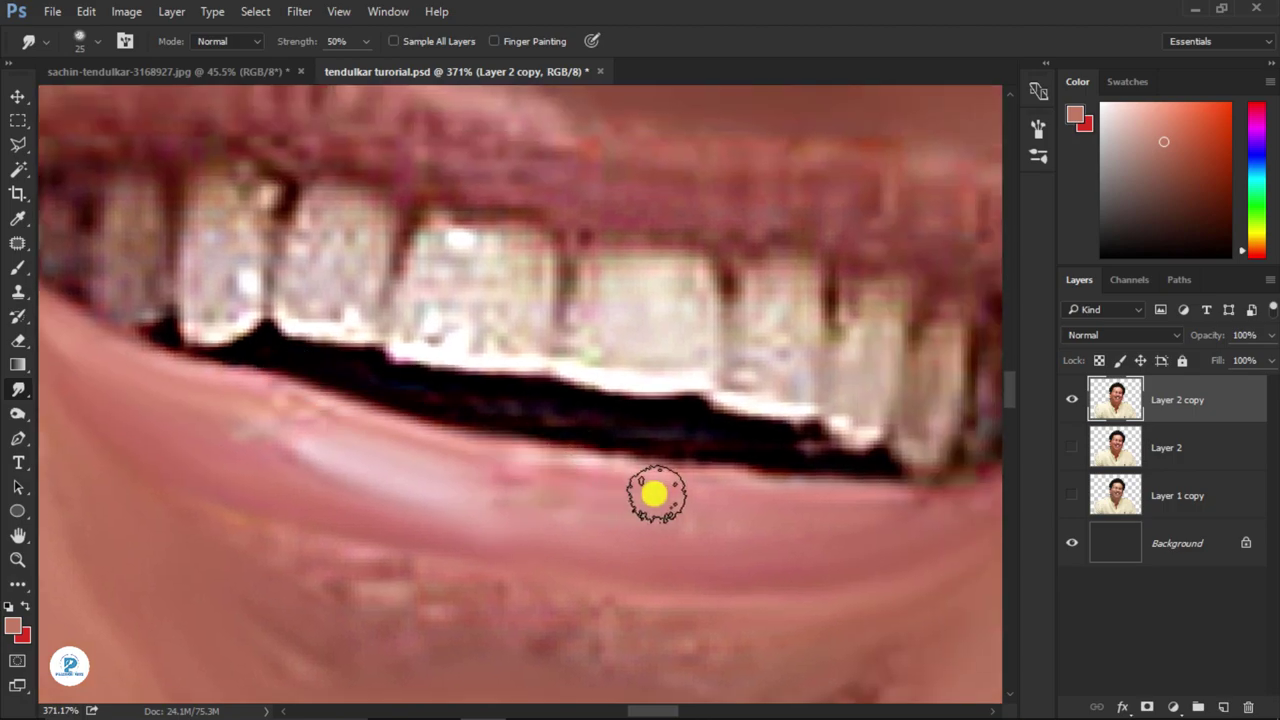
{"action": "scroll", "coordinate": [430, 515], "scroll_direction": "down", "scroll_amount": 2}
{"action": "scroll", "coordinate": [508, 426], "scroll_direction": "up", "scroll_amount": 1}
- Enlarge the brush and smooth the skin around the mouth corners and chin
{"action": "key", "text": "bracketright"}
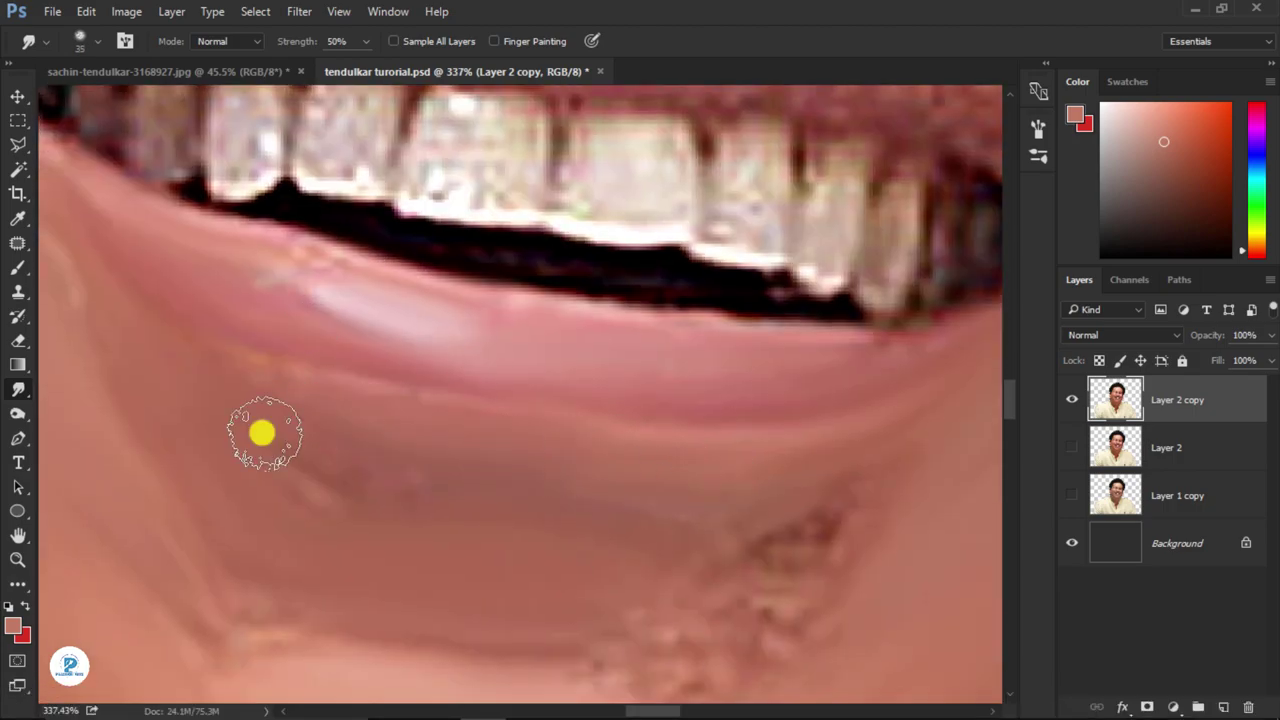
{"action": "scroll", "coordinate": [651, 550], "scroll_direction": "down", "scroll_amount": 2}
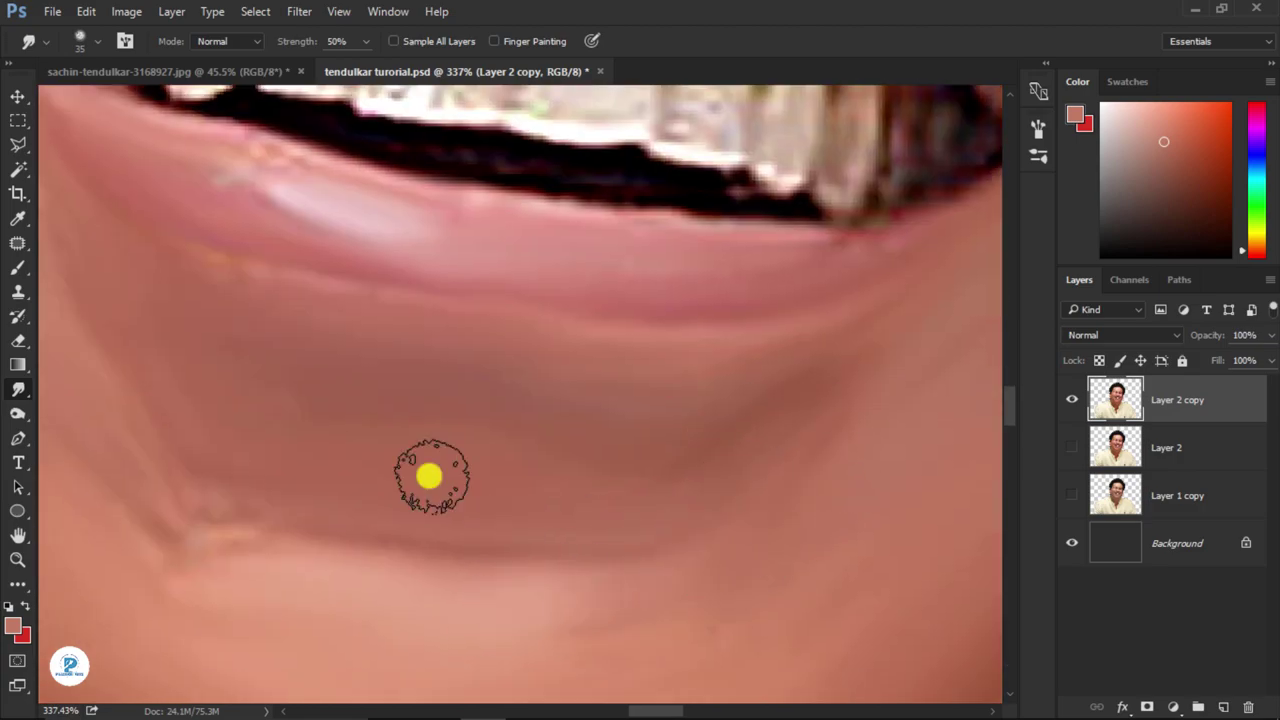
{"action": "scroll", "coordinate": [420, 363], "scroll_direction": "down", "scroll_amount": 4}
{"action": "scroll", "coordinate": [554, 340], "scroll_direction": "up", "scroll_amount": 4}
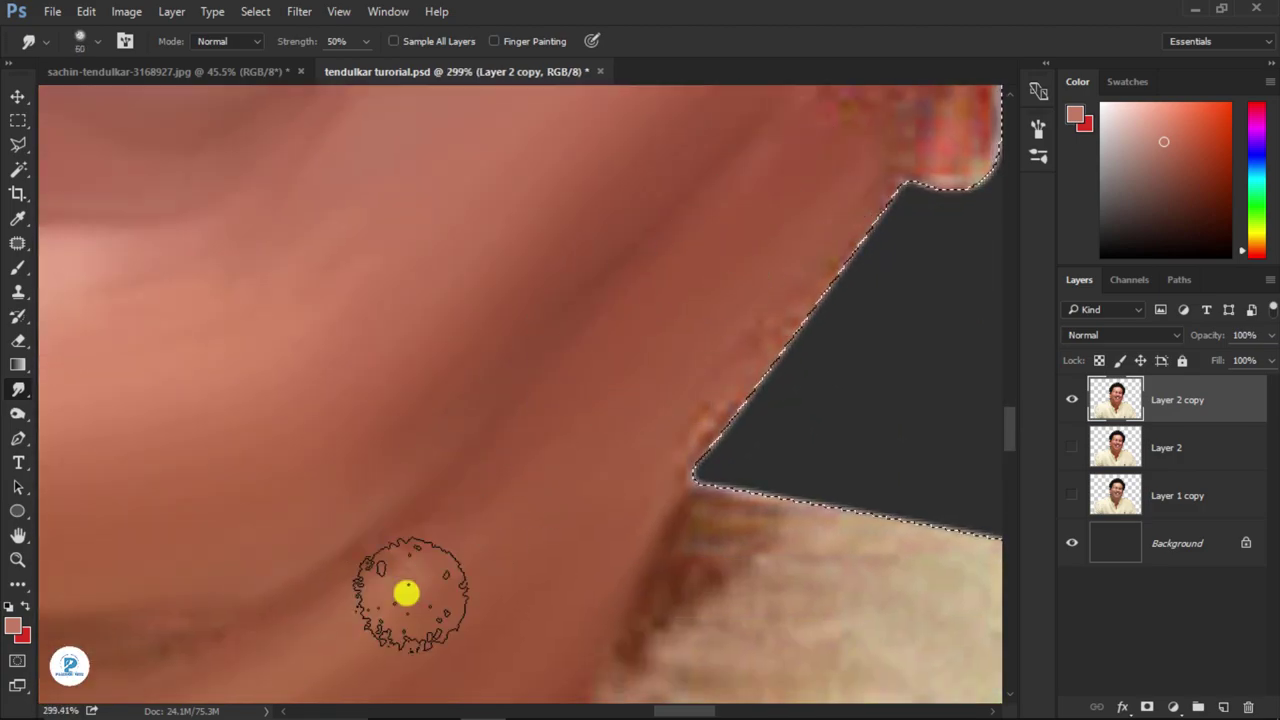
{"action": "left_click_drag", "start_coordinate": [791, 231], "coordinate": [634, 491]}
{"action": "scroll", "coordinate": [627, 541], "scroll_direction": "down", "scroll_amount": 4}
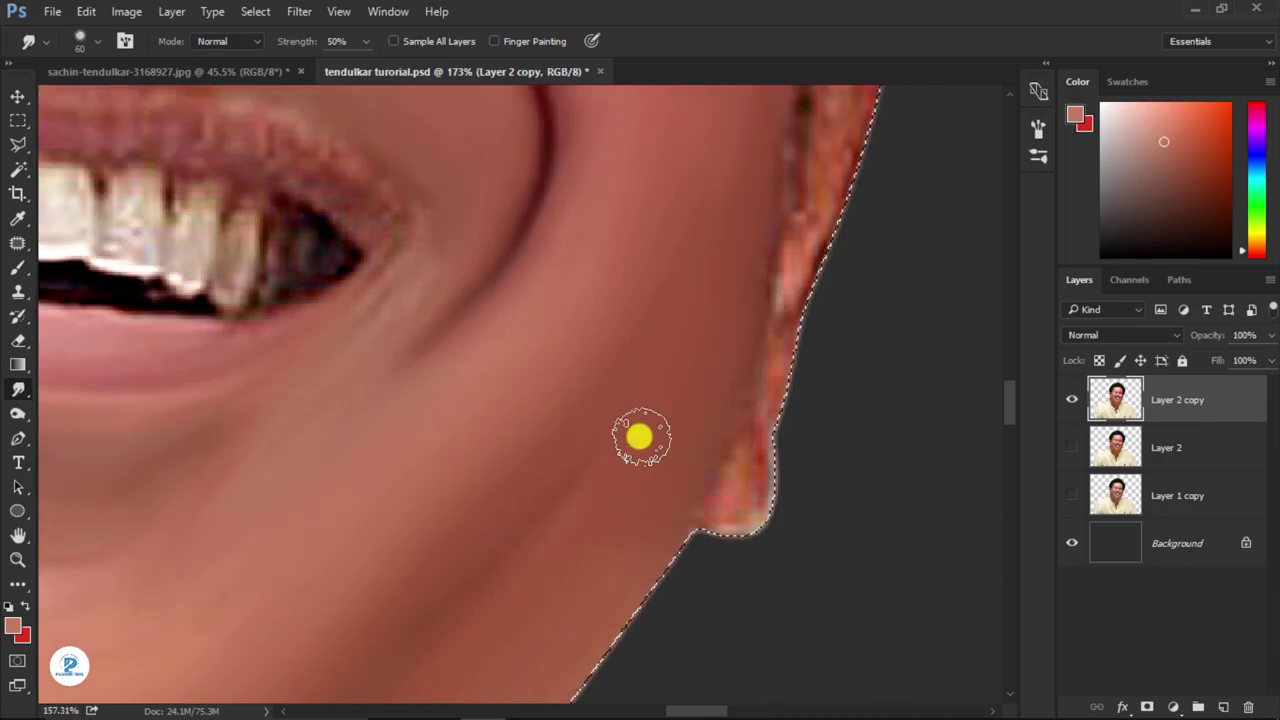
{"action": "scroll", "coordinate": [447, 483], "scroll_direction": "up", "scroll_amount": 1}
{"action": "scroll", "coordinate": [657, 409], "scroll_direction": "up", "scroll_amount": 2}
{"action": "scroll", "coordinate": [749, 494], "scroll_direction": "up", "scroll_amount": 1}
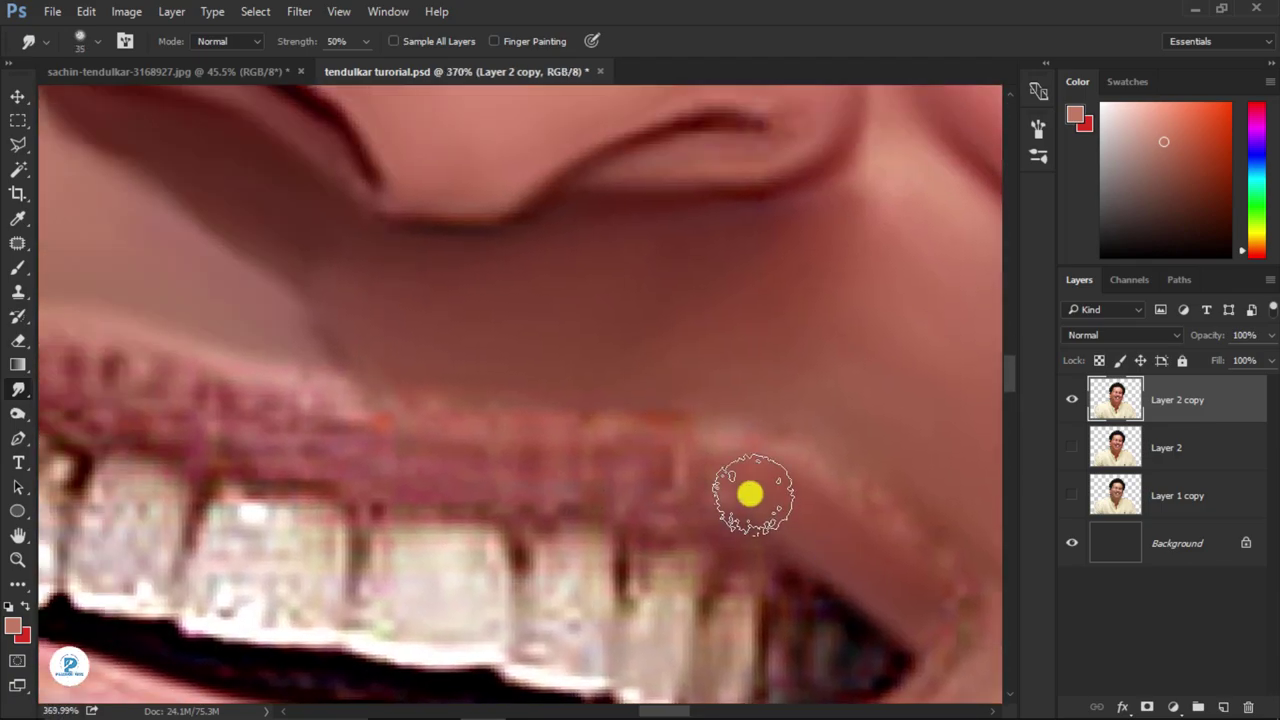
{"action": "scroll", "coordinate": [334, 460], "scroll_direction": "up", "scroll_amount": 1}
{"action": "scroll", "coordinate": [541, 476], "scroll_direction": "up", "scroll_amount": 1}
{"action": "scroll", "coordinate": [443, 417], "scroll_direction": "down", "scroll_amount": 2}
{"action": "scroll", "coordinate": [700, 463], "scroll_direction": "down", "scroll_amount": 1}
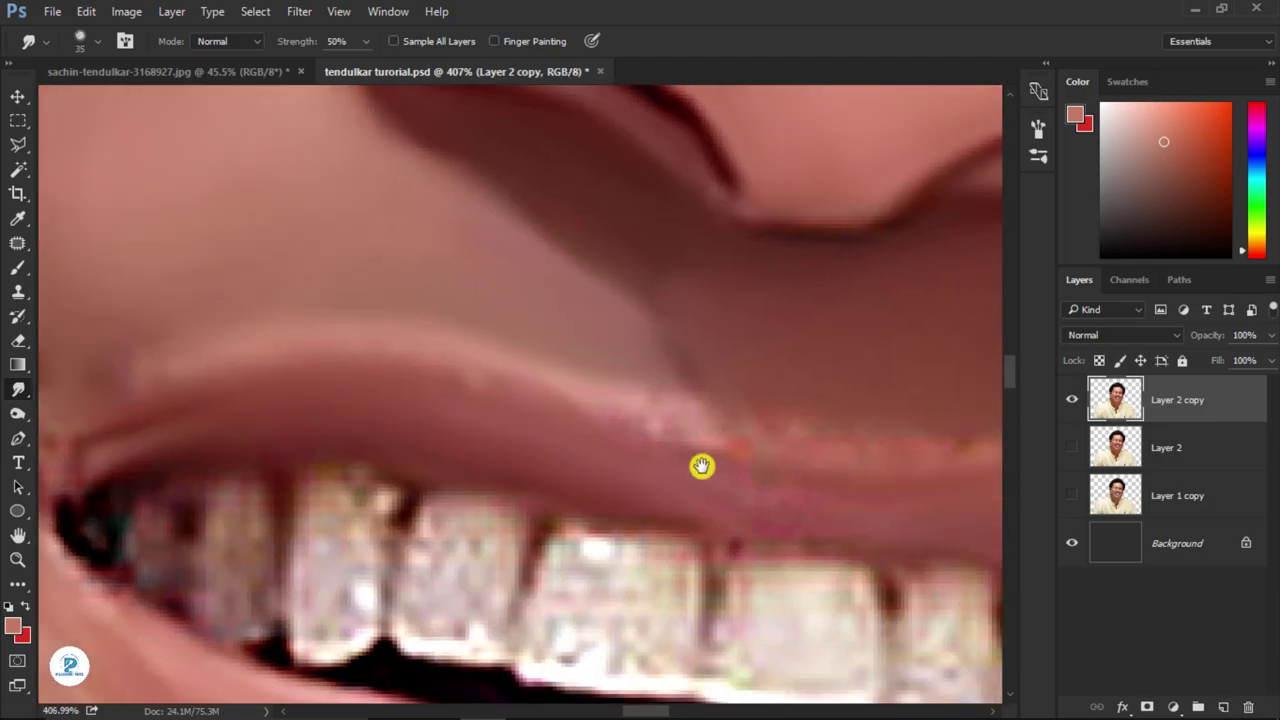
{"action": "scroll", "coordinate": [737, 529], "scroll_direction": "down", "scroll_amount": 1}
{"action": "scroll", "coordinate": [724, 555], "scroll_direction": "down", "scroll_amount": 2}
{"action": "scroll", "coordinate": [724, 555], "scroll_direction": "up", "scroll_amount": 2}
- Bring the jaw edge into view and soften its dark outline
{"action": "scroll", "coordinate": [734, 503], "scroll_direction": "down", "scroll_amount": 2}
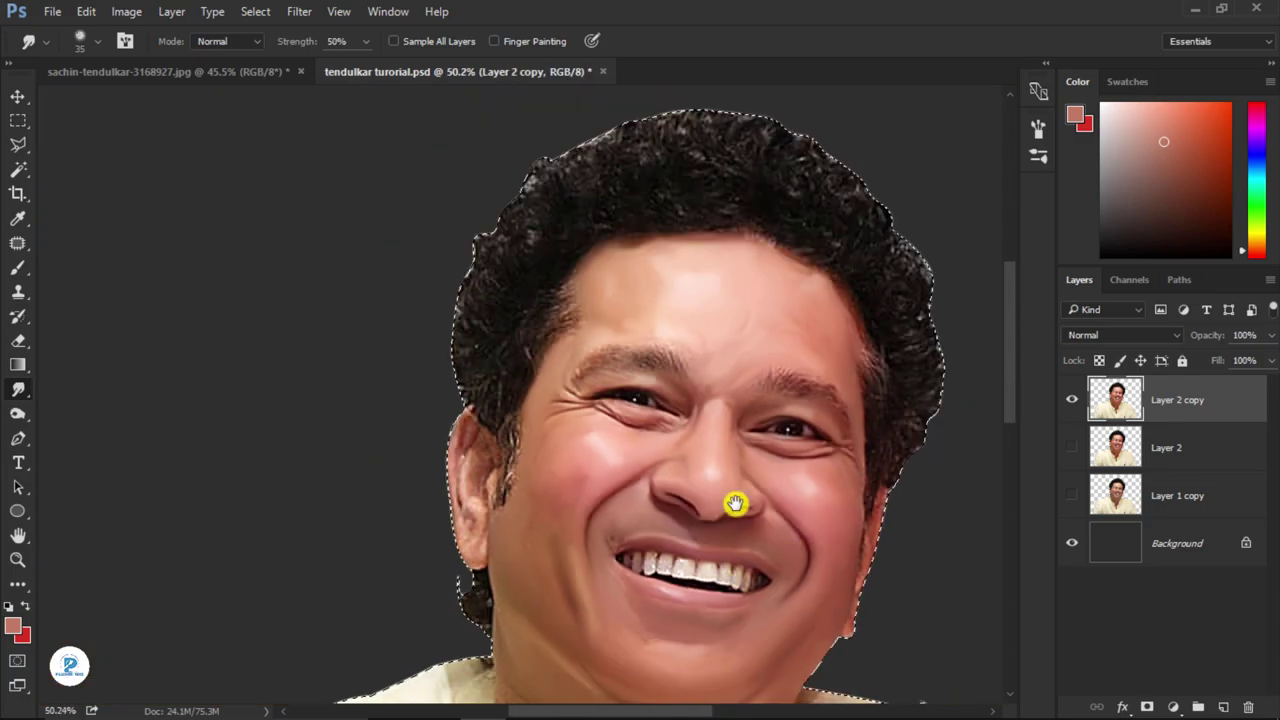
{"action": "scroll", "coordinate": [620, 446], "scroll_direction": "up", "scroll_amount": 3}
{"action": "scroll", "coordinate": [482, 269], "scroll_direction": "down", "scroll_amount": 1}
{"action": "scroll", "coordinate": [565, 350], "scroll_direction": "down", "scroll_amount": 2}
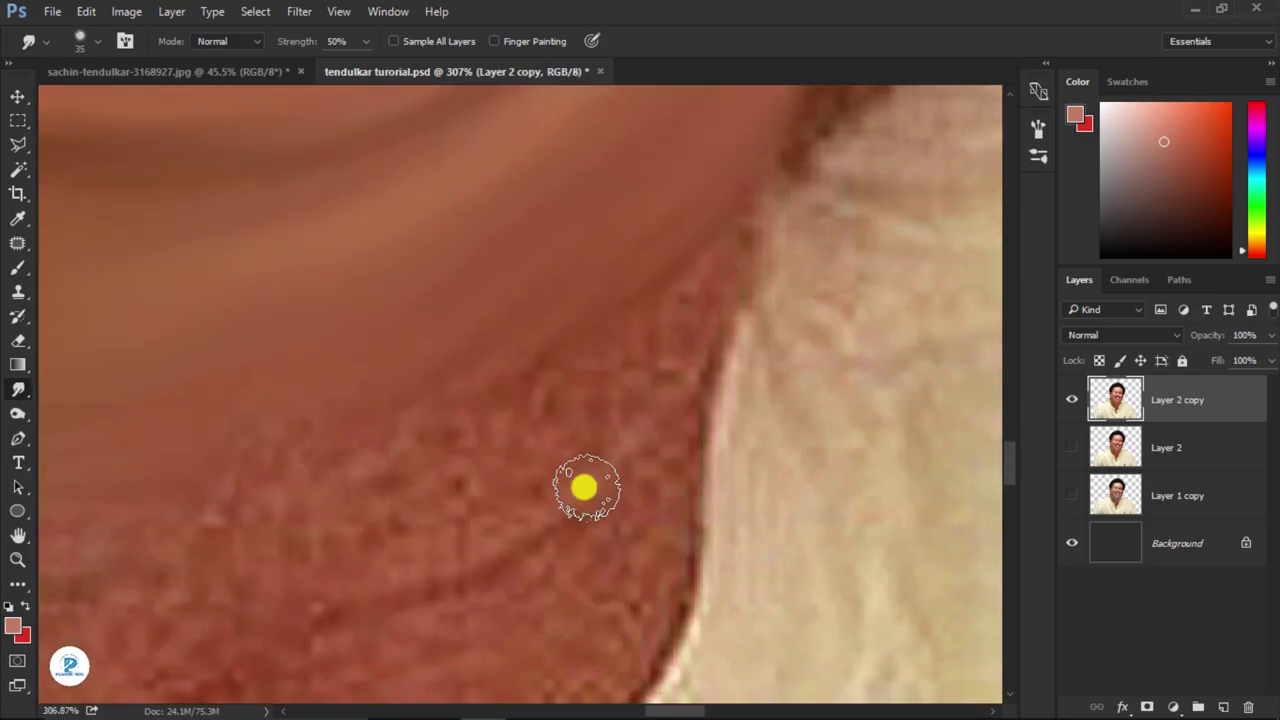
{"action": "left_click_drag", "start_coordinate": [462, 437], "coordinate": [645, 375]}
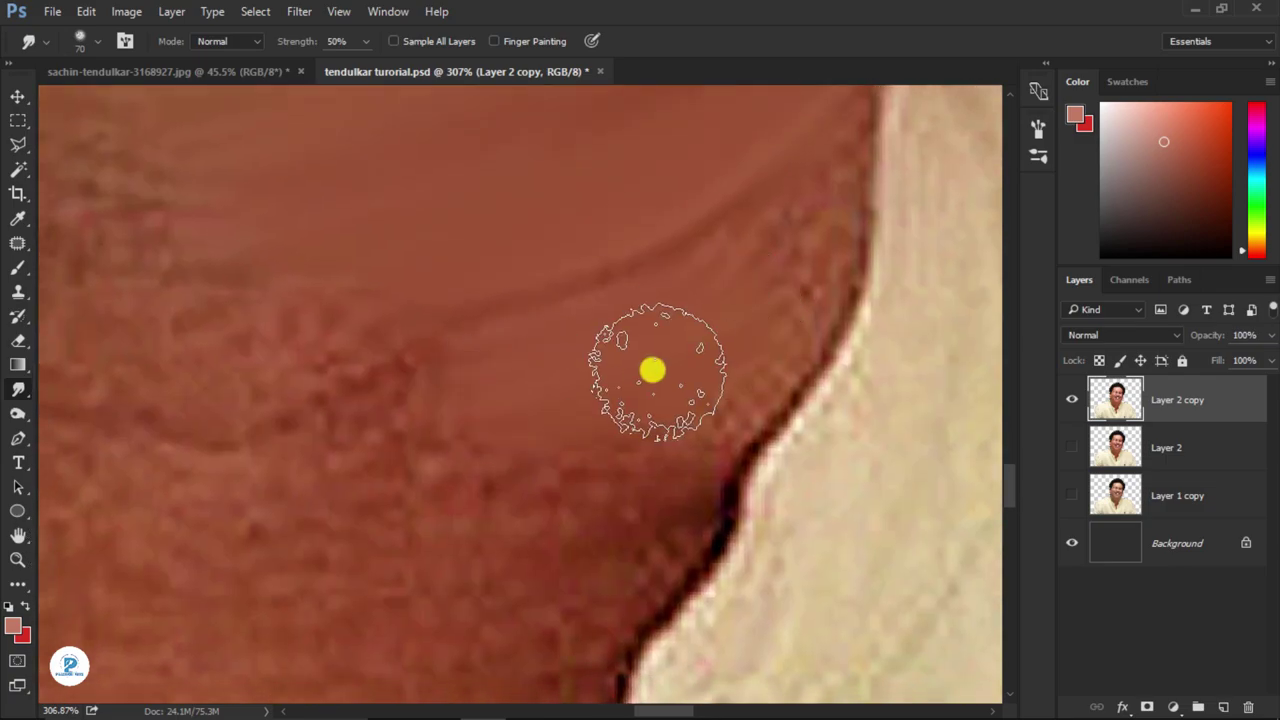
{"action": "left_click_drag", "start_coordinate": [860, 296], "coordinate": [654, 450]}
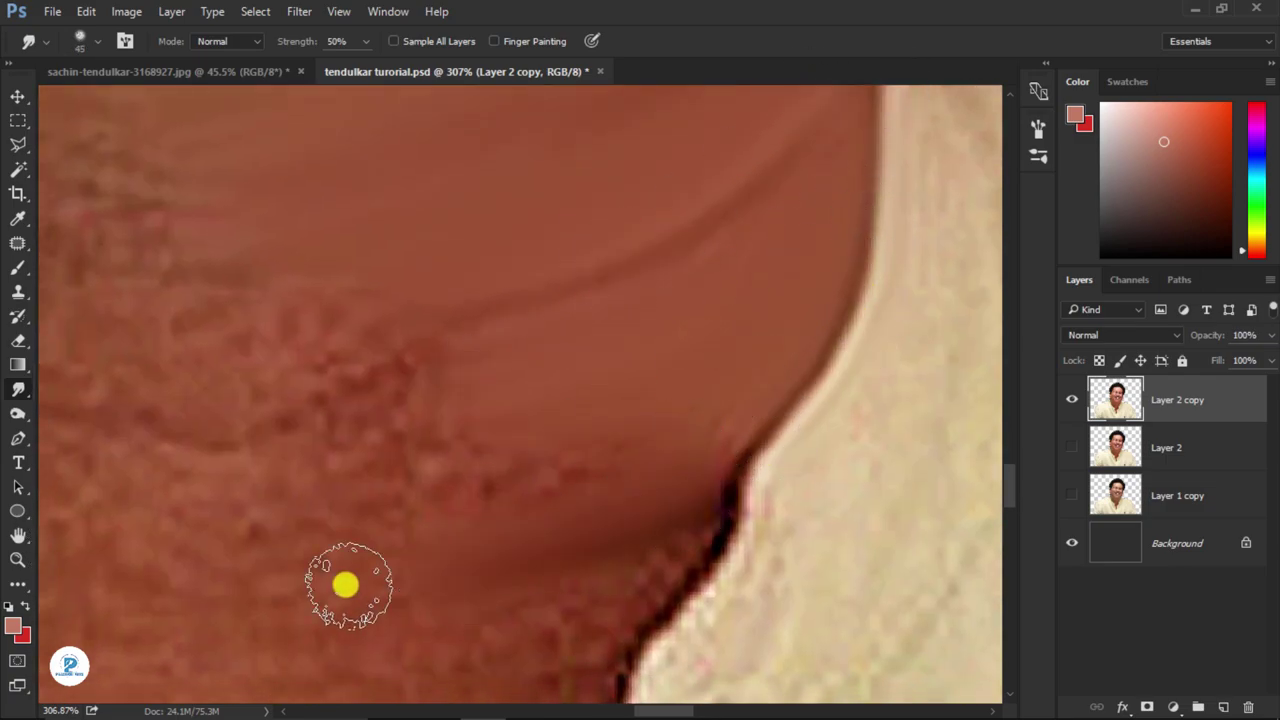
- Enlarge the brush and move over the neck skin down into the V-neck collar
{"action": "scroll", "coordinate": [534, 348], "scroll_direction": "left", "scroll_amount": 3}
{"action": "scroll", "coordinate": [434, 305], "scroll_direction": "left", "scroll_amount": 3}
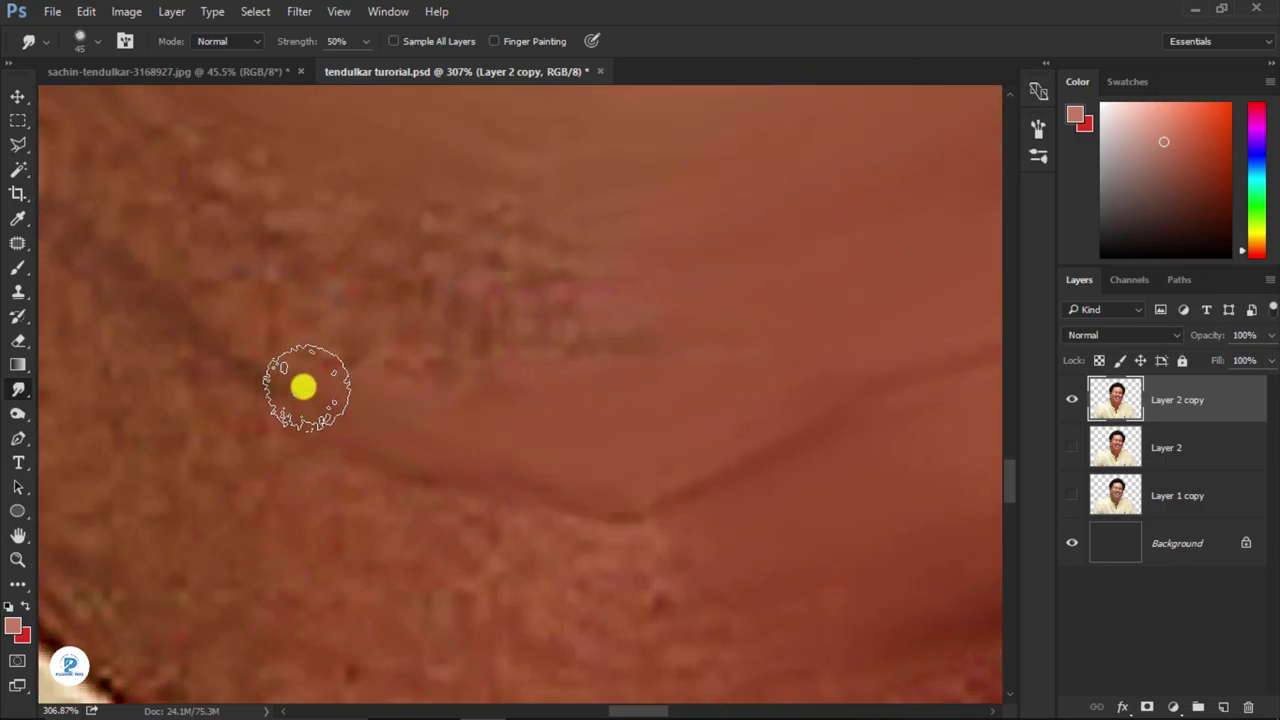
{"action": "scroll", "coordinate": [300, 383], "scroll_direction": "left", "scroll_amount": 3}
{"action": "key", "text": "bracketright"}
{"action": "key", "text": "bracketright"}
{"action": "key", "text": "bracketright"}
{"action": "scroll", "coordinate": [300, 260], "scroll_direction": "left", "scroll_amount": 3}
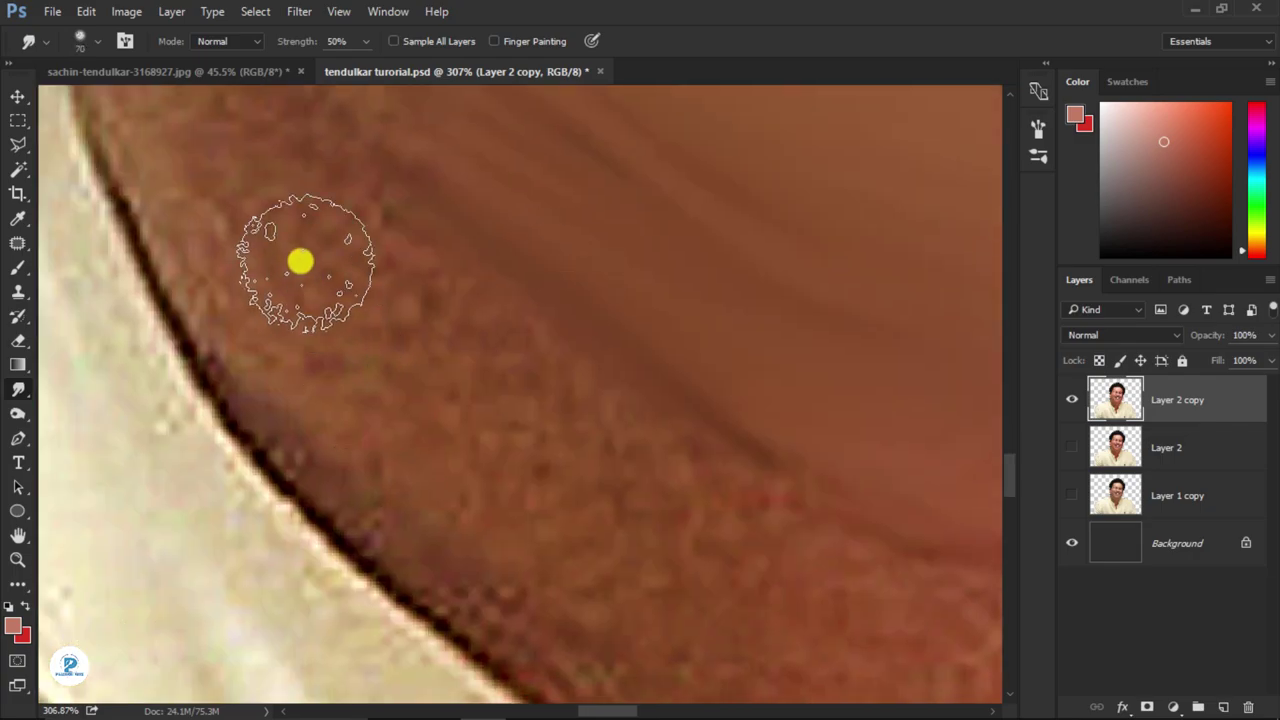
{"action": "scroll", "coordinate": [380, 263], "scroll_direction": "left", "scroll_amount": 2}
{"action": "scroll", "coordinate": [496, 372], "scroll_direction": "up", "scroll_amount": 2}
{"action": "scroll", "coordinate": [314, 286], "scroll_direction": "right", "scroll_amount": 3}
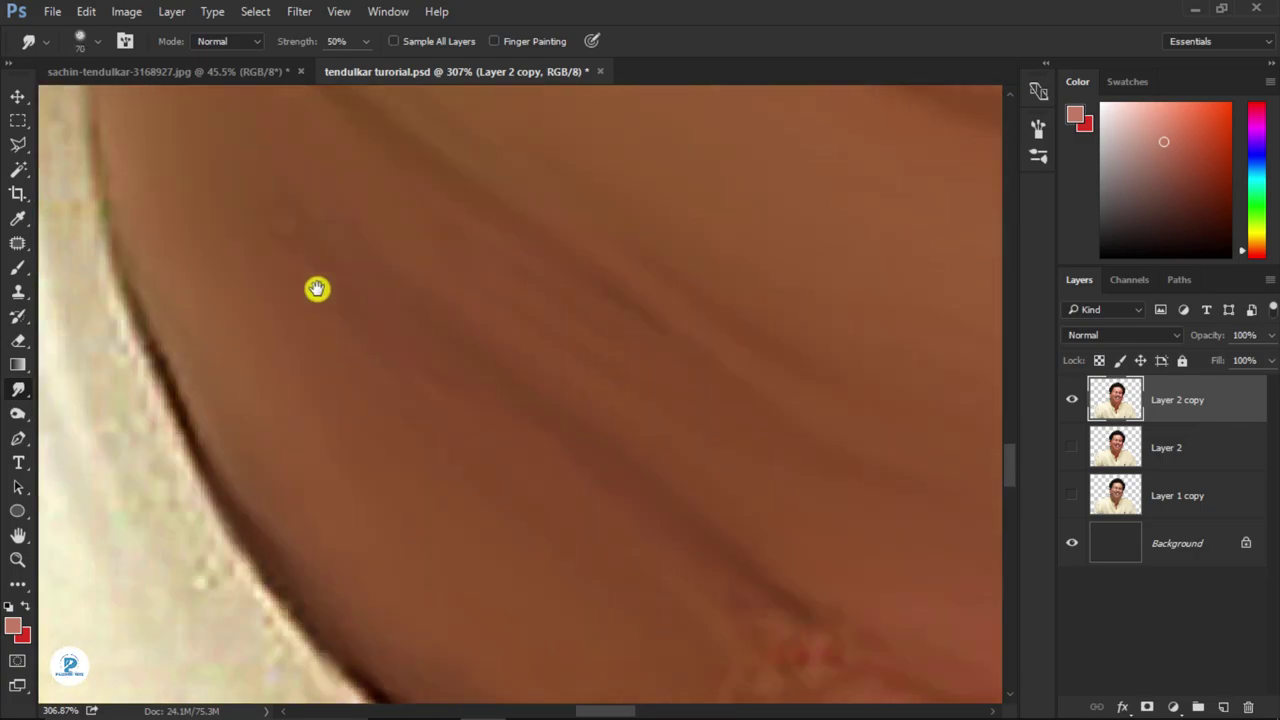
{"action": "scroll", "coordinate": [460, 330], "scroll_direction": "down", "scroll_amount": 3}
{"action": "scroll", "coordinate": [600, 450], "scroll_direction": "down", "scroll_amount": 2}
{"action": "scroll", "coordinate": [260, 325], "scroll_direction": "up", "scroll_amount": 3}
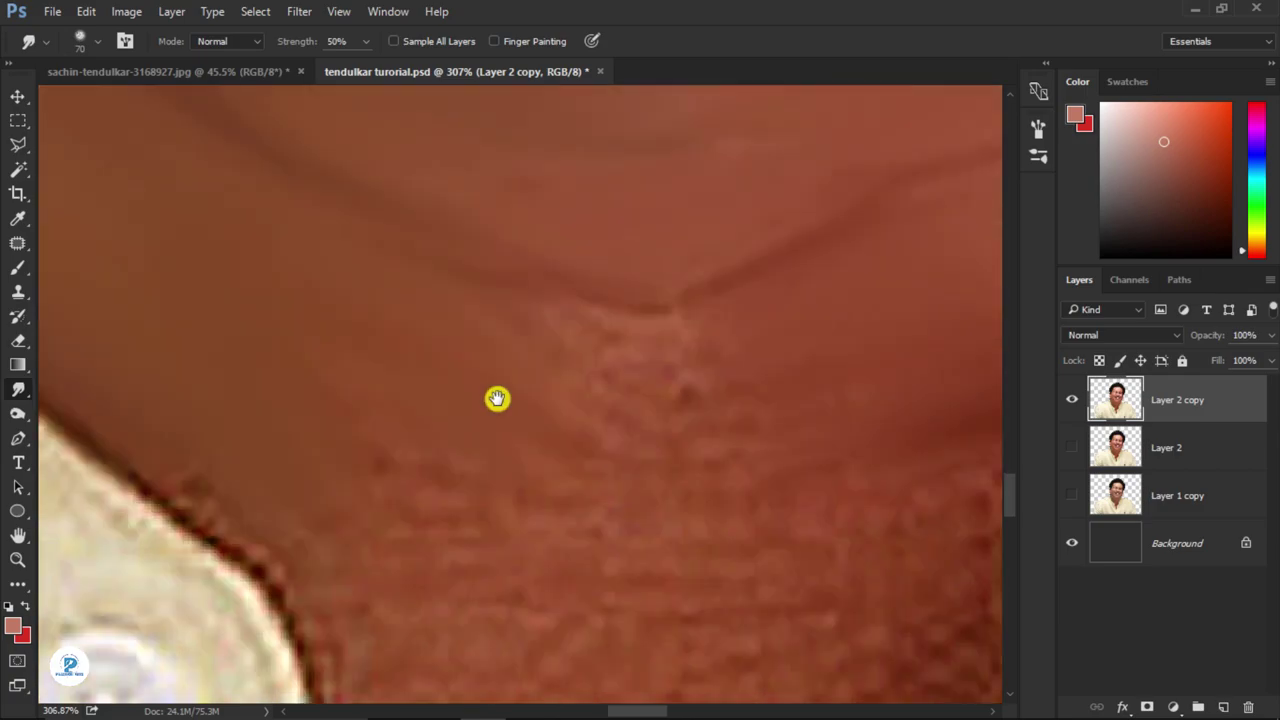
{"action": "scroll", "coordinate": [166, 371], "scroll_direction": "right", "scroll_amount": 3}
{"action": "scroll", "coordinate": [300, 372], "scroll_direction": "left", "scroll_amount": 3}
{"action": "scroll", "coordinate": [500, 370], "scroll_direction": "down", "scroll_amount": 3}
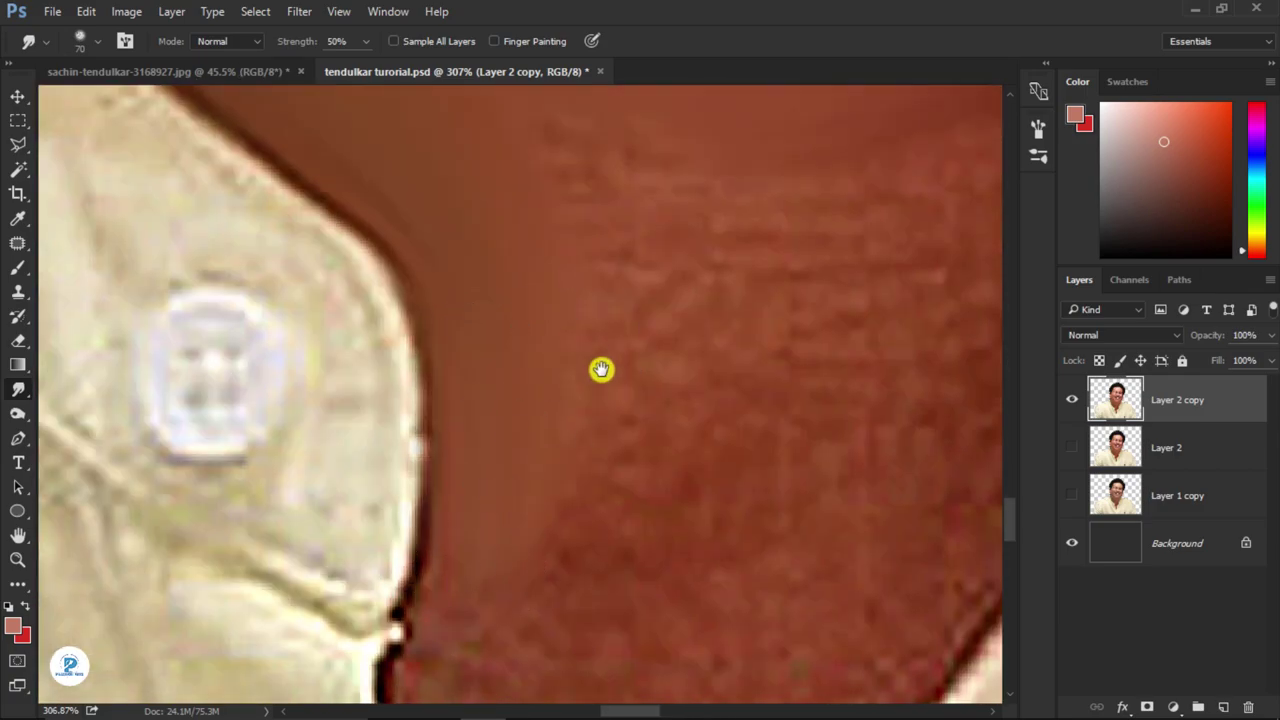
{"action": "scroll", "coordinate": [540, 390], "scroll_direction": "right", "scroll_amount": 2}
{"action": "scroll", "coordinate": [400, 370], "scroll_direction": "right", "scroll_amount": 3}
{"action": "scroll", "coordinate": [490, 380], "scroll_direction": "up", "scroll_amount": 2}
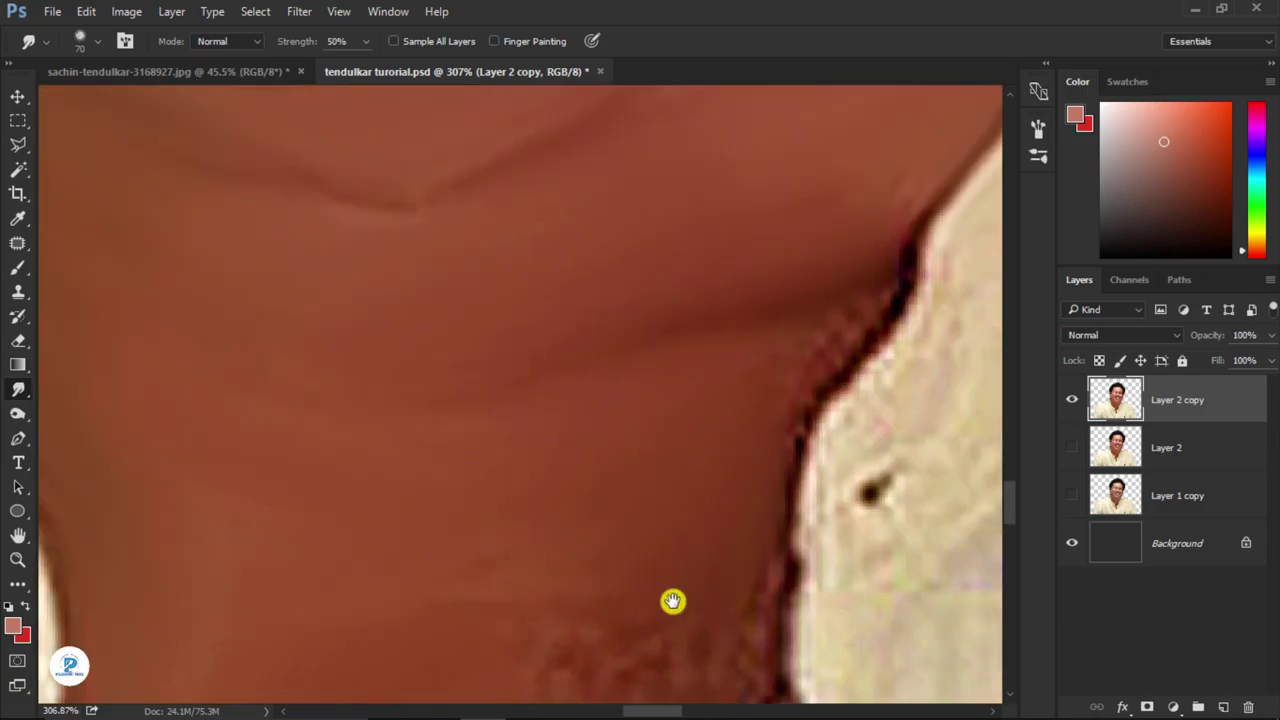
{"action": "scroll", "coordinate": [671, 600], "scroll_direction": "down", "scroll_amount": 2}
{"action": "scroll", "coordinate": [700, 410], "scroll_direction": "up", "scroll_amount": 3}
{"action": "scroll", "coordinate": [720, 380], "scroll_direction": "right", "scroll_amount": 2}
{"action": "scroll", "coordinate": [738, 290], "scroll_direction": "down", "scroll_amount": 3}
{"action": "scroll", "coordinate": [742, 203], "scroll_direction": "left", "scroll_amount": 1}
{"action": "scroll", "coordinate": [590, 405], "scroll_direction": "left", "scroll_amount": 3}
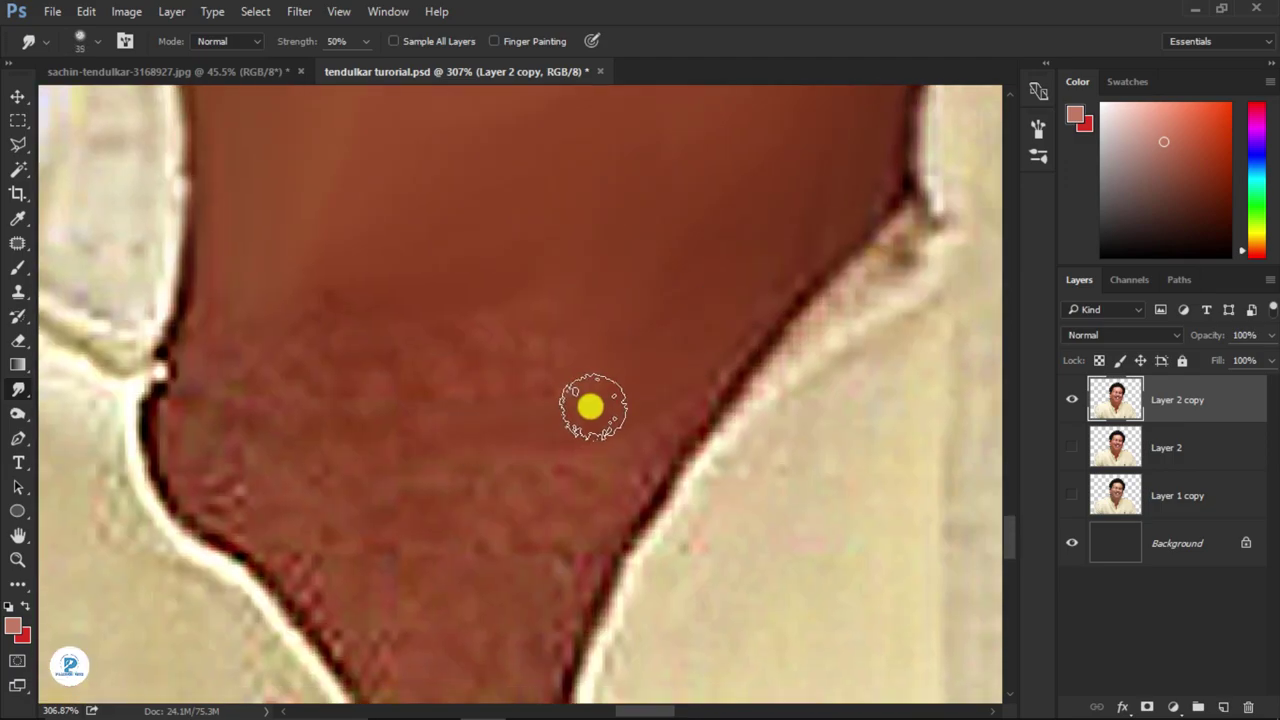
{"action": "scroll", "coordinate": [396, 380], "scroll_direction": "down", "scroll_amount": 2}
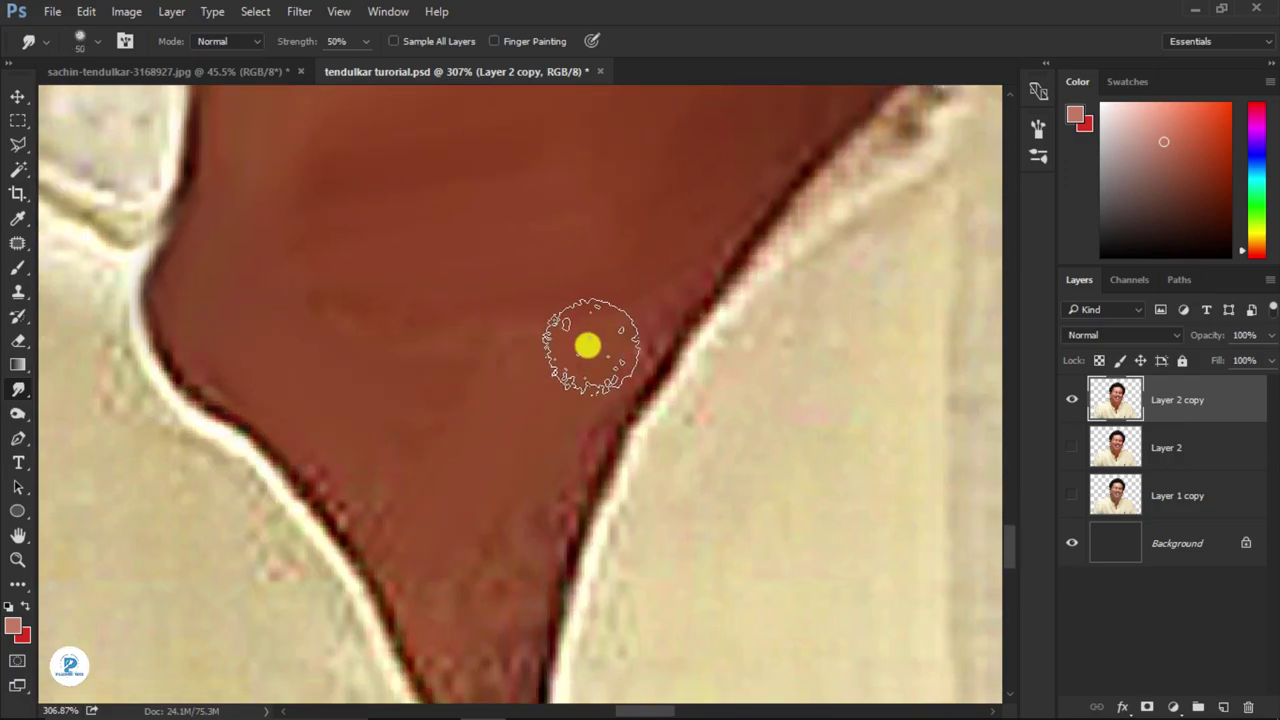
{"action": "scroll", "coordinate": [615, 295], "scroll_direction": "down", "scroll_amount": 2}
{"action": "scroll", "coordinate": [600, 240], "scroll_direction": "down", "scroll_amount": 2}
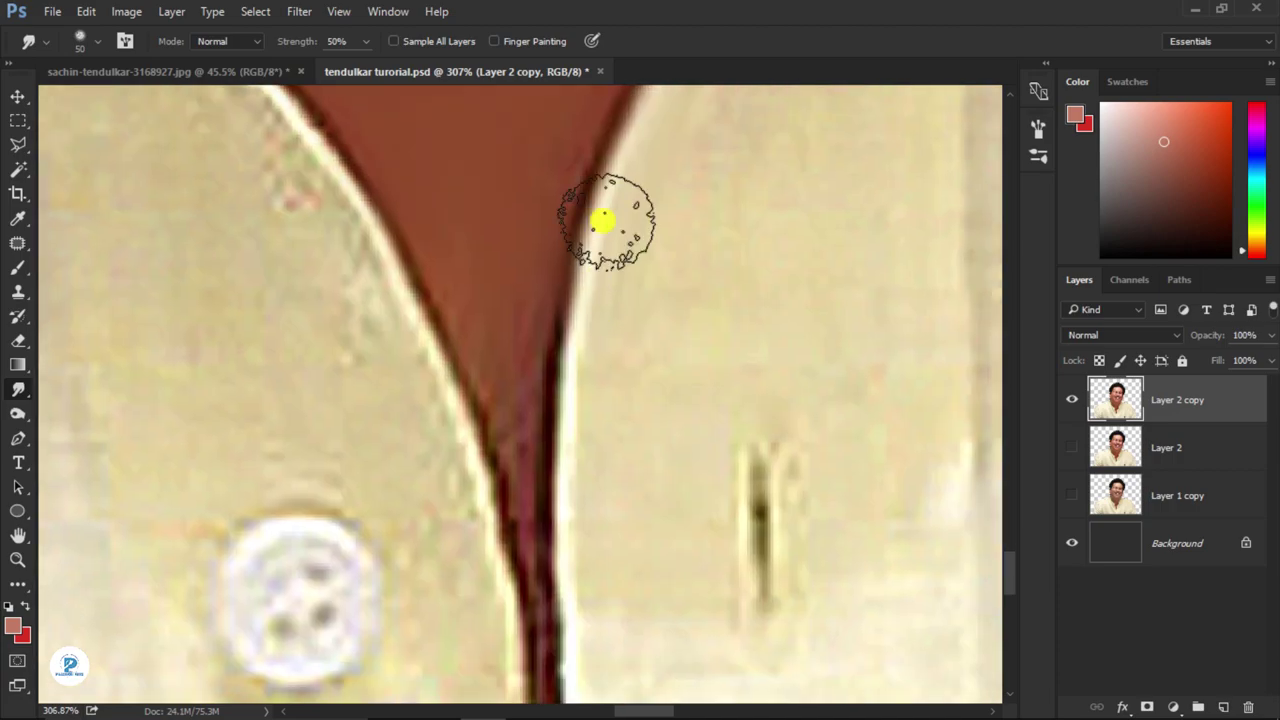
{"action": "scroll", "coordinate": [605, 220], "scroll_direction": "down", "scroll_amount": 3}
- Frame the collar edge beside the neck, sizing the smoothing brush for collar and shirt areas
{"action": "left_click_drag", "start_coordinate": [563, 323], "coordinate": [547, 446]}
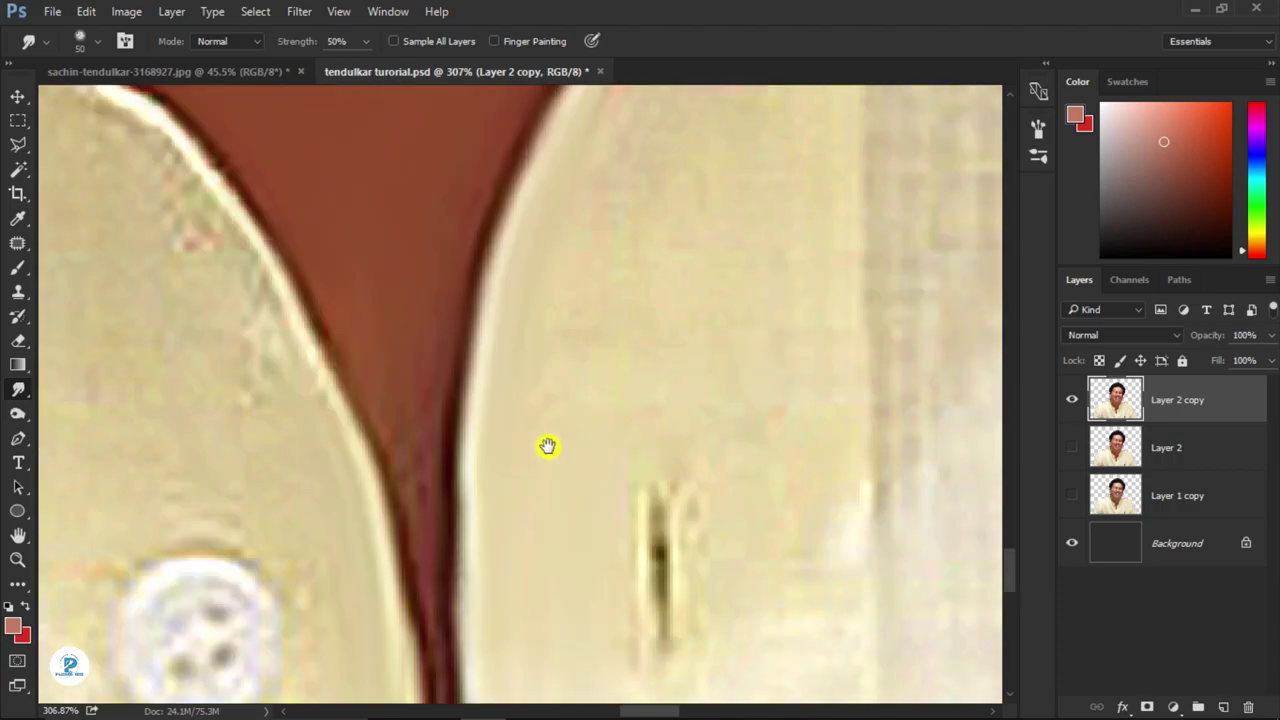
{"action": "scroll", "coordinate": [694, 166], "scroll_direction": "up", "scroll_amount": 1}
{"action": "scroll", "coordinate": [700, 270], "scroll_direction": "up", "scroll_amount": 2}
{"action": "scroll", "coordinate": [700, 325], "scroll_direction": "right", "scroll_amount": 3}
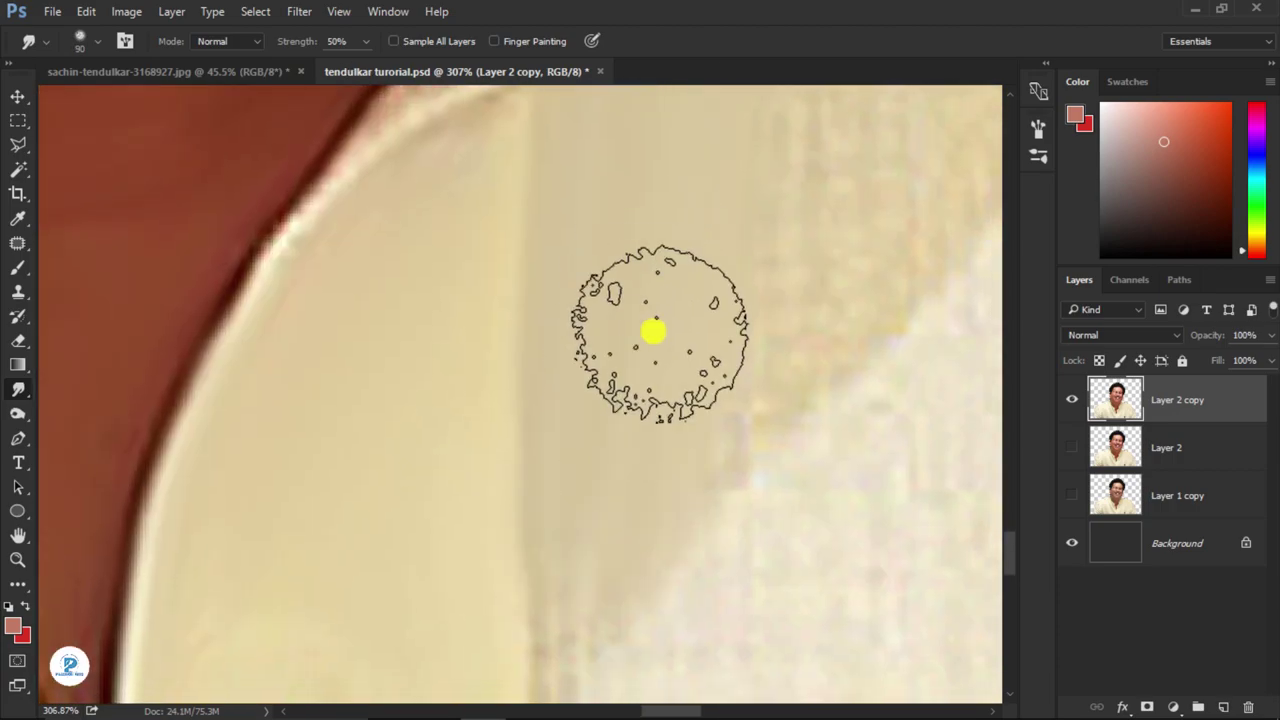
{"action": "scroll", "coordinate": [700, 340], "scroll_direction": "up", "scroll_amount": 2}
{"action": "scroll", "coordinate": [600, 400], "scroll_direction": "up", "scroll_amount": 2}
{"action": "scroll", "coordinate": [540, 410], "scroll_direction": "up", "scroll_amount": 3}
{"action": "scroll", "coordinate": [540, 410], "scroll_direction": "right", "scroll_amount": 1}
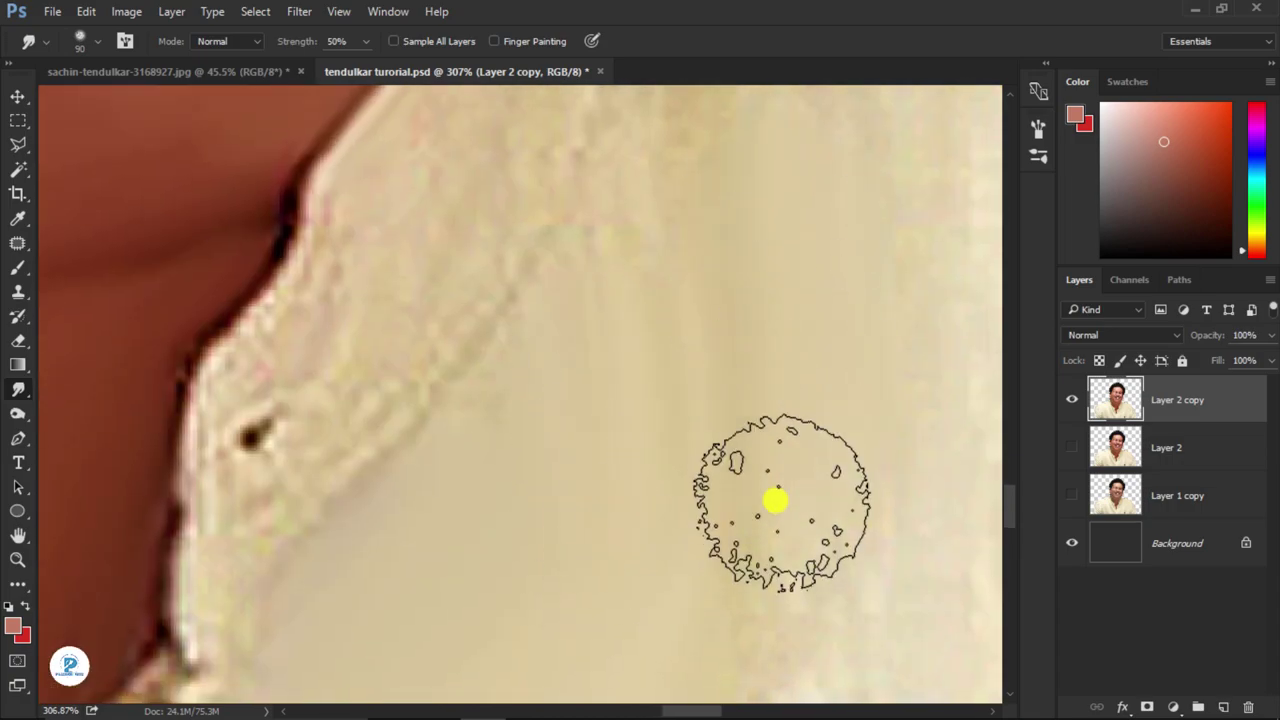
{"action": "key", "text": "bracketleft"}
{"action": "key", "text": "bracketleft"}
{"action": "key", "text": "bracketleft"}
{"action": "scroll", "coordinate": [600, 460], "scroll_direction": "up", "scroll_amount": 1}
{"action": "scroll", "coordinate": [600, 460], "scroll_direction": "left", "scroll_amount": 3}
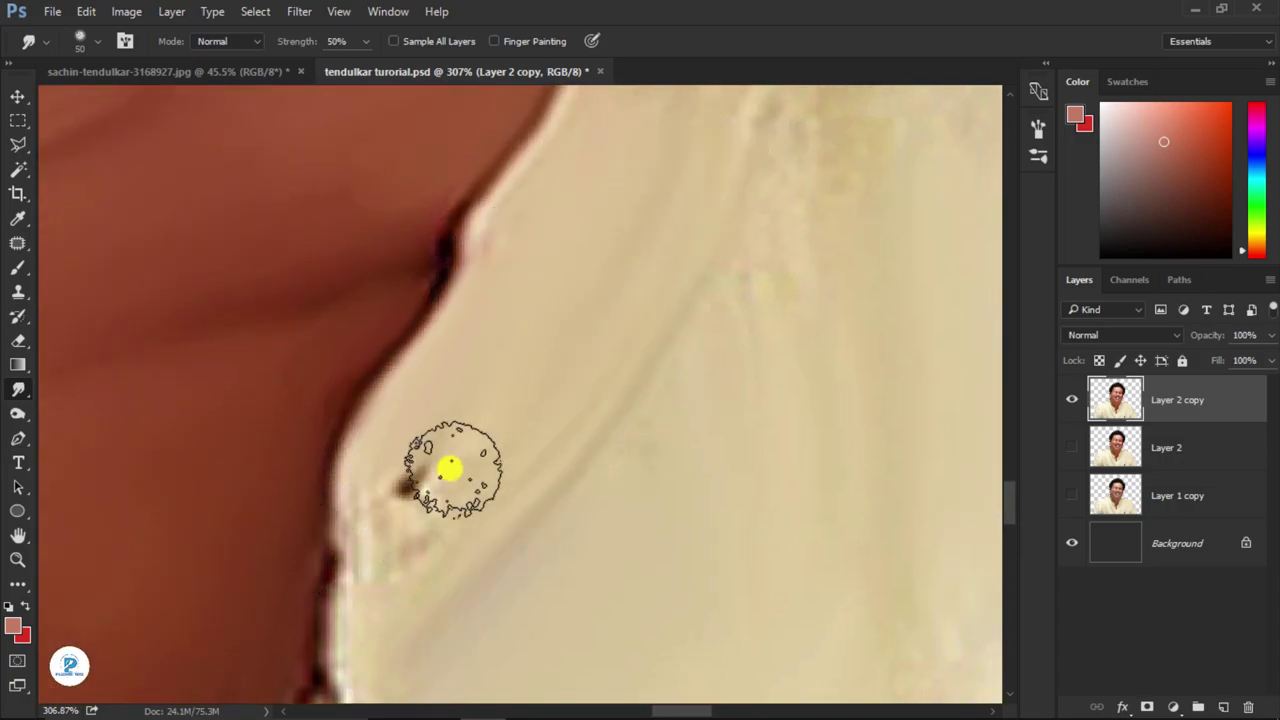
{"action": "scroll", "coordinate": [430, 500], "scroll_direction": "up", "scroll_amount": 2}
{"action": "scroll", "coordinate": [470, 300], "scroll_direction": "up", "scroll_amount": 2}
{"action": "scroll", "coordinate": [500, 250], "scroll_direction": "up", "scroll_amount": 1}
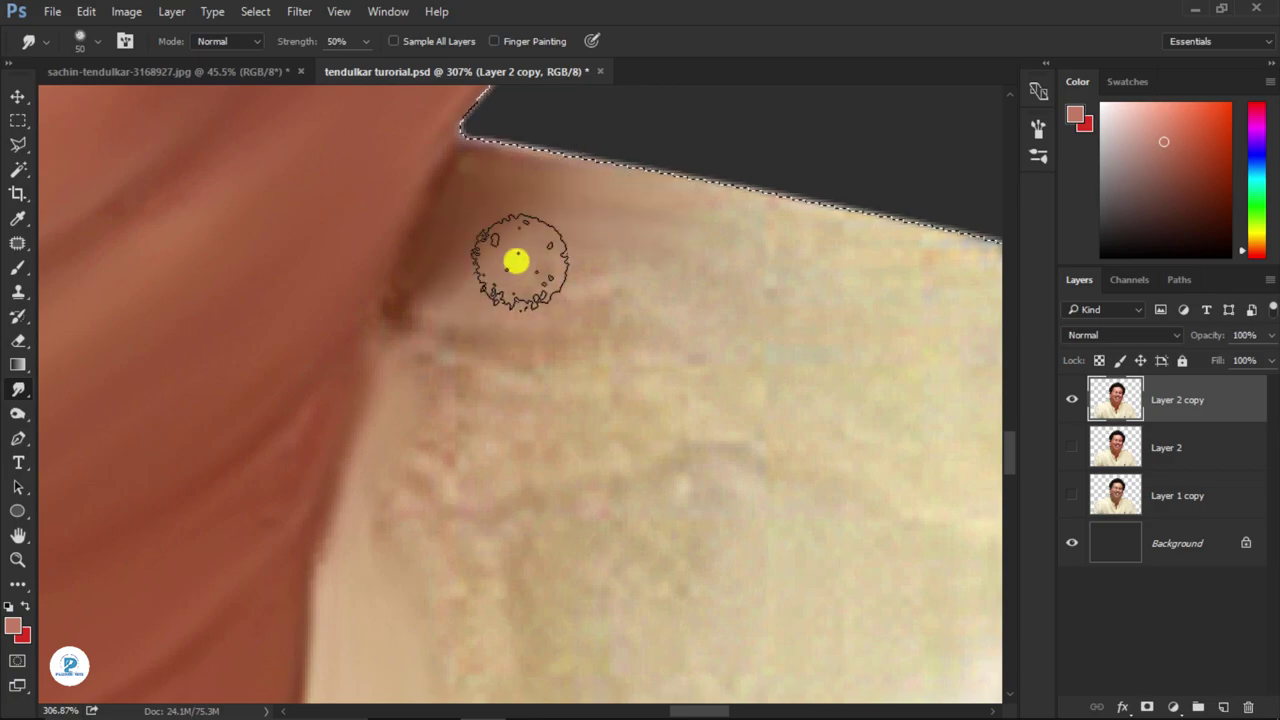
{"action": "scroll", "coordinate": [470, 320], "scroll_direction": "down", "scroll_amount": 1}
{"action": "scroll", "coordinate": [470, 320], "scroll_direction": "right", "scroll_amount": 1}
{"action": "scroll", "coordinate": [400, 370], "scroll_direction": "up", "scroll_amount": 1}
{"action": "scroll", "coordinate": [400, 370], "scroll_direction": "right", "scroll_amount": 2}
{"action": "key", "text": "bracketright"}
{"action": "key", "text": "bracketright"}
{"action": "key", "text": "bracketright"}
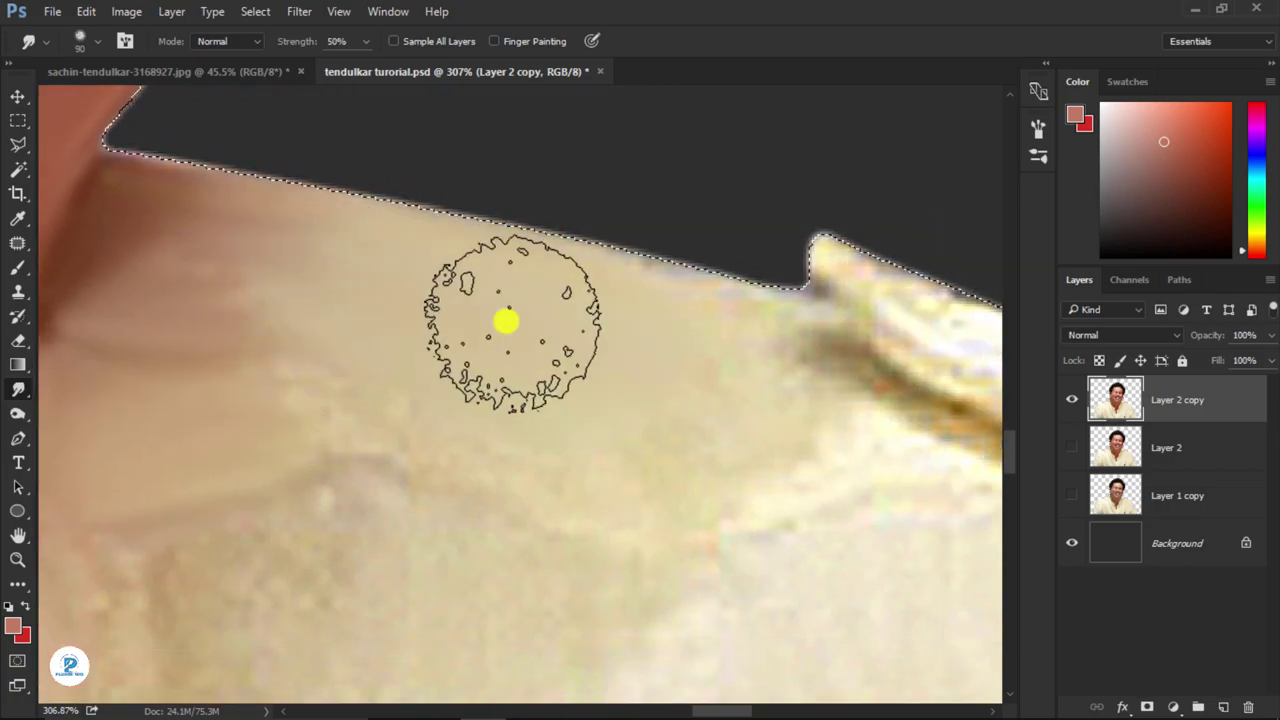
{"action": "key", "text": "bracketleft"}
{"action": "key", "text": "bracketleft"}
{"action": "key", "text": "bracketleft"}
{"action": "scroll", "coordinate": [500, 474], "scroll_direction": "right", "scroll_amount": 2}
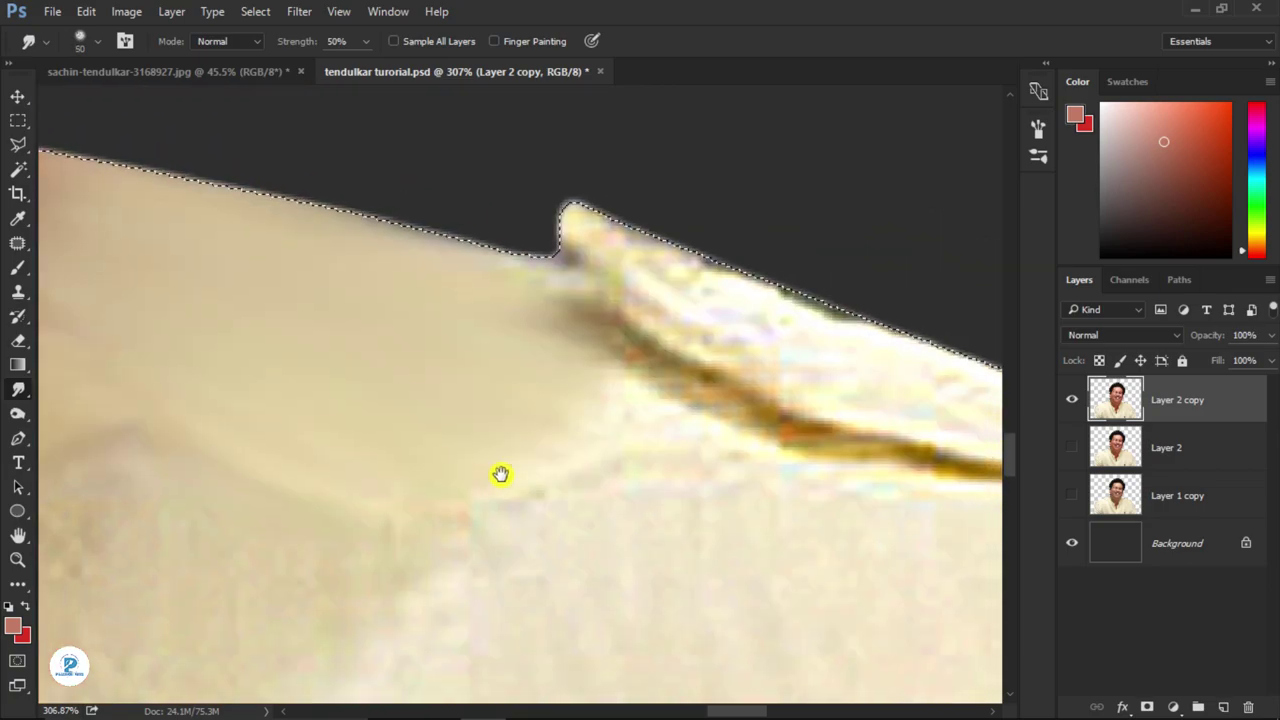
{"action": "scroll", "coordinate": [571, 223], "scroll_direction": "right", "scroll_amount": 2}
{"action": "scroll", "coordinate": [409, 400], "scroll_direction": "up", "scroll_amount": 1}
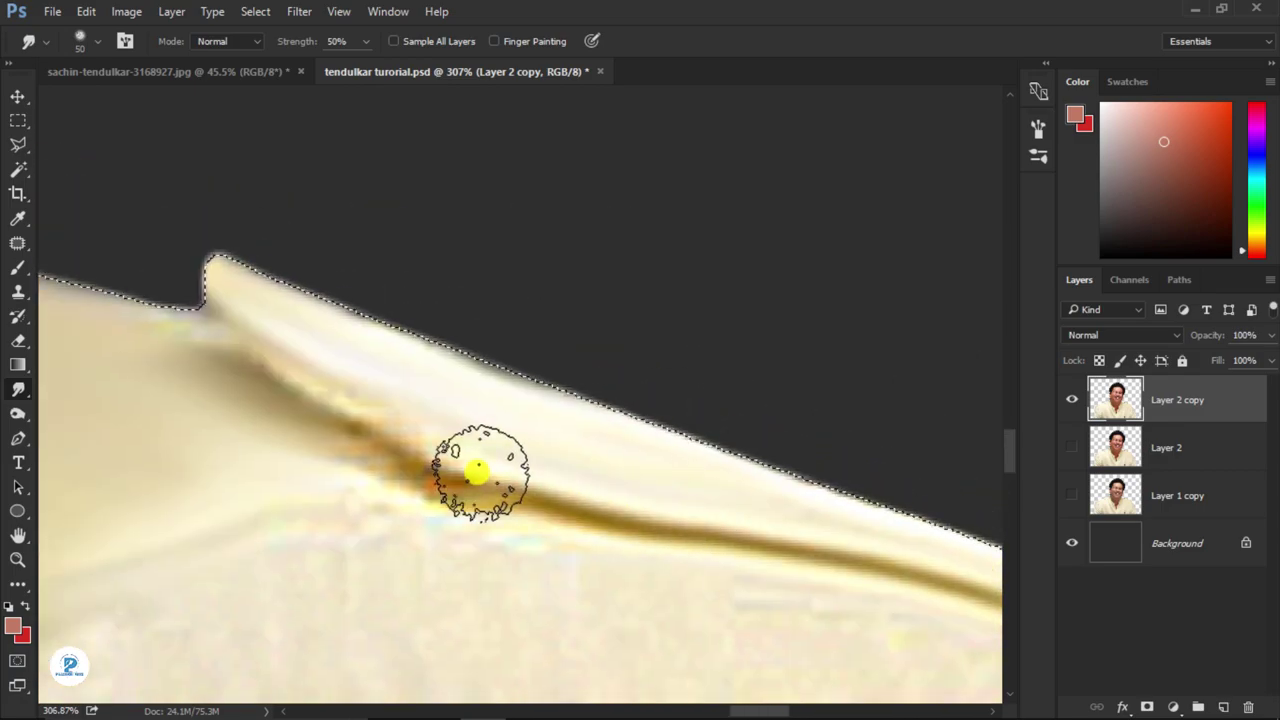
{"action": "scroll", "coordinate": [480, 470], "scroll_direction": "down", "scroll_amount": 2}
{"action": "scroll", "coordinate": [209, 371], "scroll_direction": "right", "scroll_amount": 2}
{"action": "key", "text": "bracketright"}
{"action": "key", "text": "bracketright"}
{"action": "key", "text": "bracketright"}
{"action": "scroll", "coordinate": [609, 449], "scroll_direction": "right", "scroll_amount": 1}
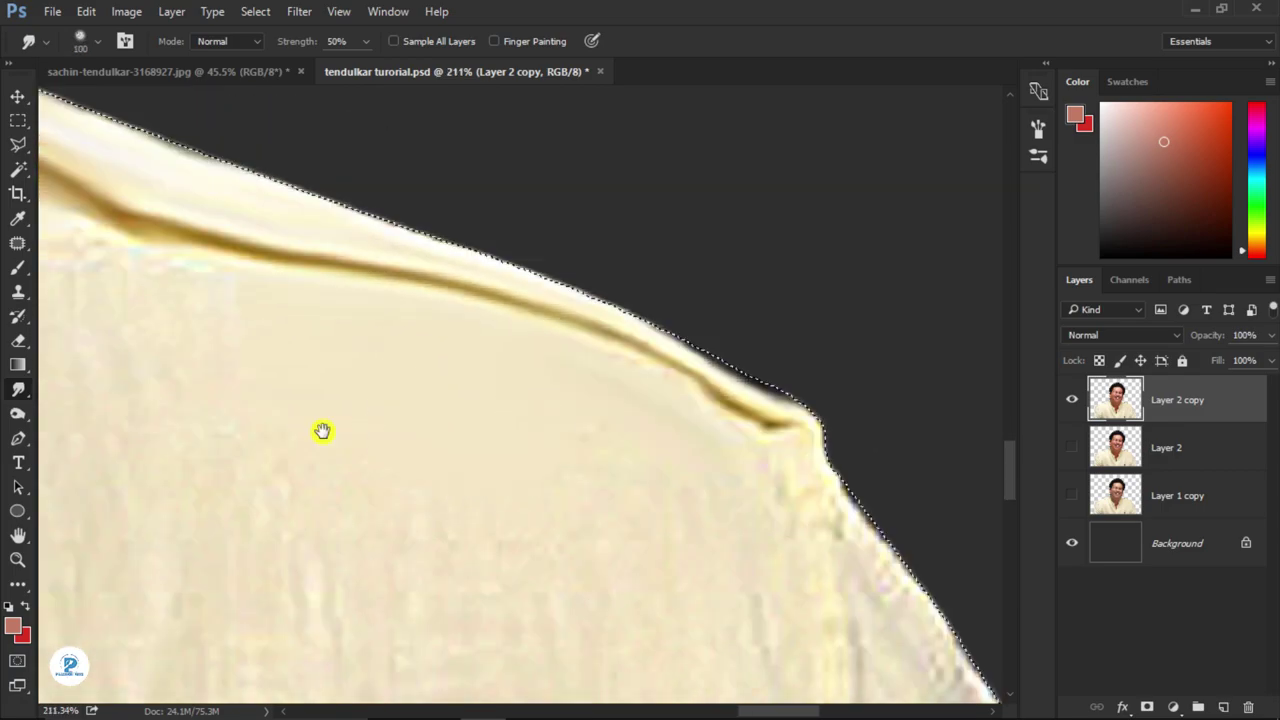
{"action": "scroll", "coordinate": [350, 385], "scroll_direction": "left", "scroll_amount": 2}
{"action": "key", "text": "bracketright"}
{"action": "key", "text": "bracketright"}
{"action": "key", "text": "bracketright"}
{"action": "scroll", "coordinate": [380, 400], "scroll_direction": "down", "scroll_amount": 2}
{"action": "scroll", "coordinate": [500, 380], "scroll_direction": "right", "scroll_amount": 2}
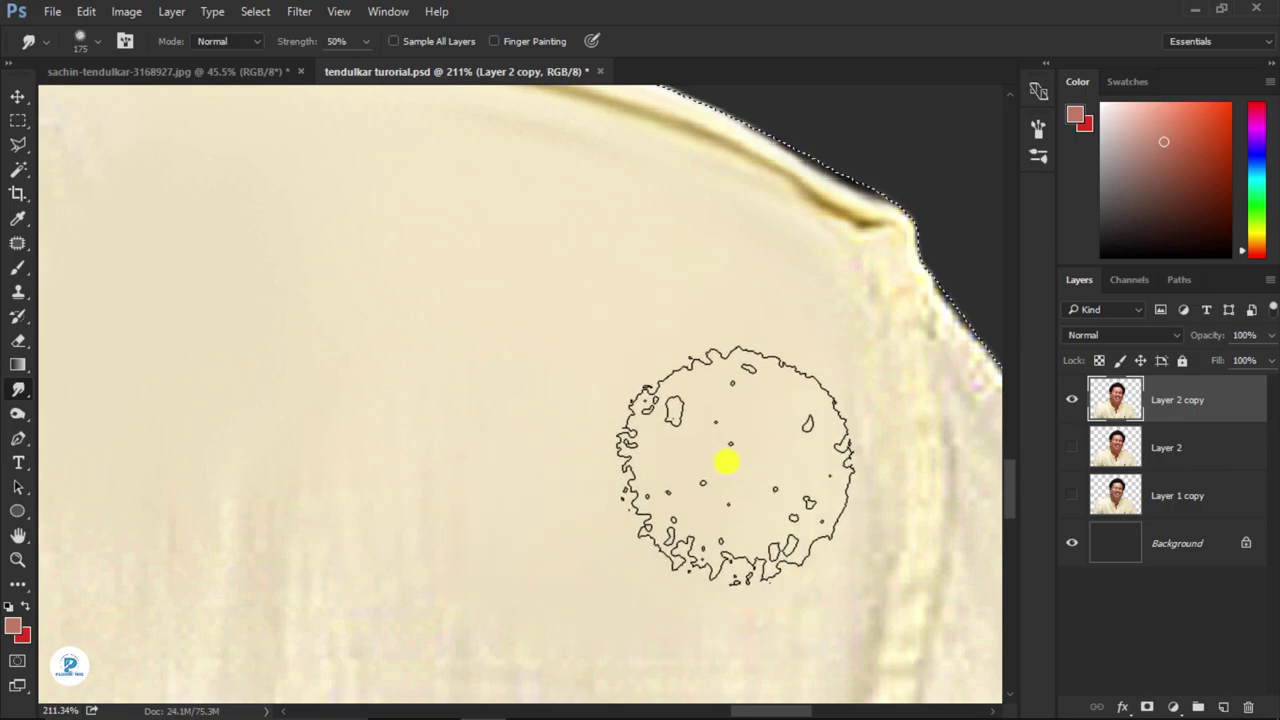
{"action": "scroll", "coordinate": [700, 350], "scroll_direction": "down", "scroll_amount": 3}
{"action": "scroll", "coordinate": [600, 300], "scroll_direction": "left", "scroll_amount": 2}
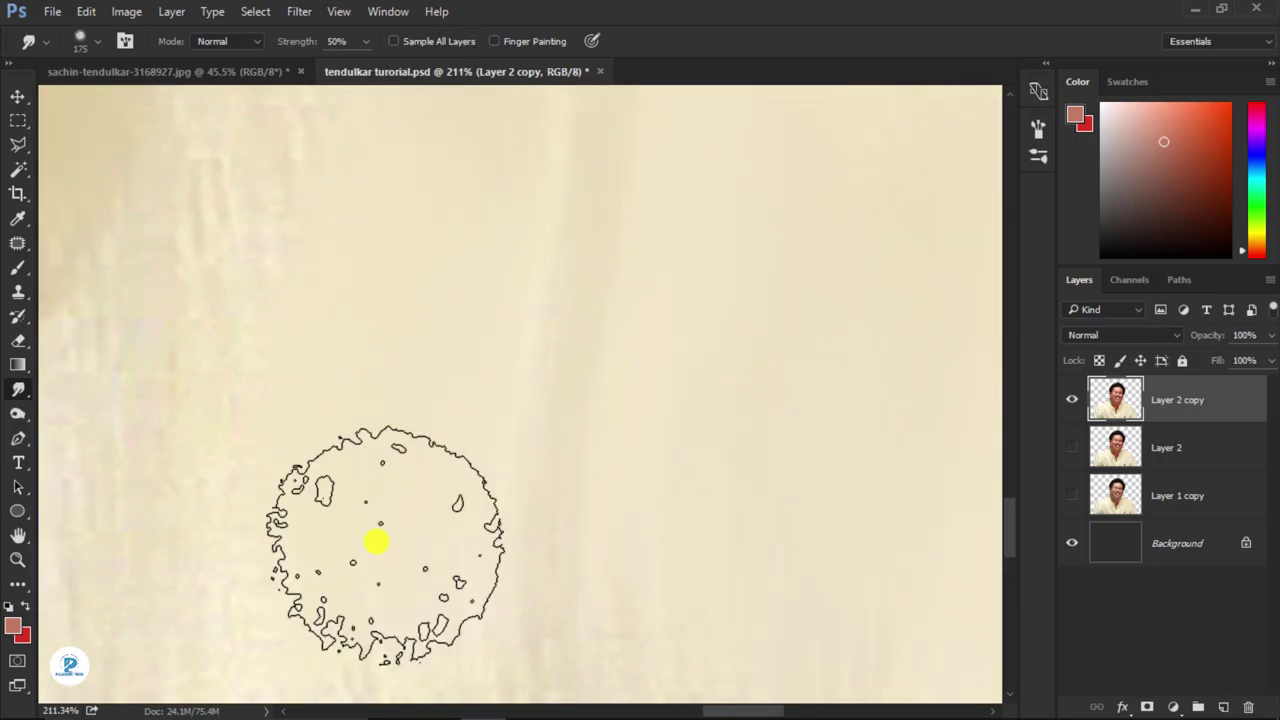
{"action": "scroll", "coordinate": [720, 520], "scroll_direction": "down", "scroll_amount": 3}
{"action": "scroll", "coordinate": [749, 360], "scroll_direction": "down", "scroll_amount": 2}
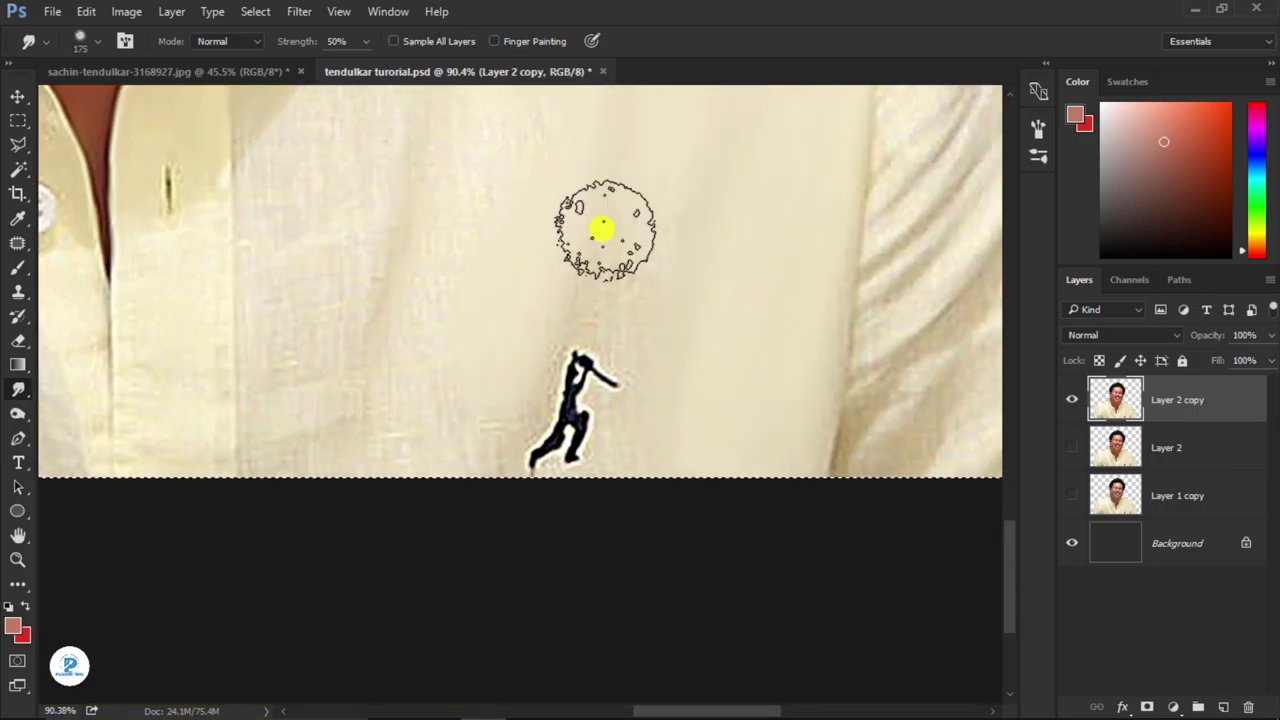
- Survey the shirt front, shoulder edge and sleeve folds, shrinking the brush for the collar
{"action": "left_click_drag", "start_coordinate": [455, 310], "coordinate": [535, 425]}
{"action": "scroll", "coordinate": [515, 620], "scroll_direction": "up", "scroll_amount": 3}
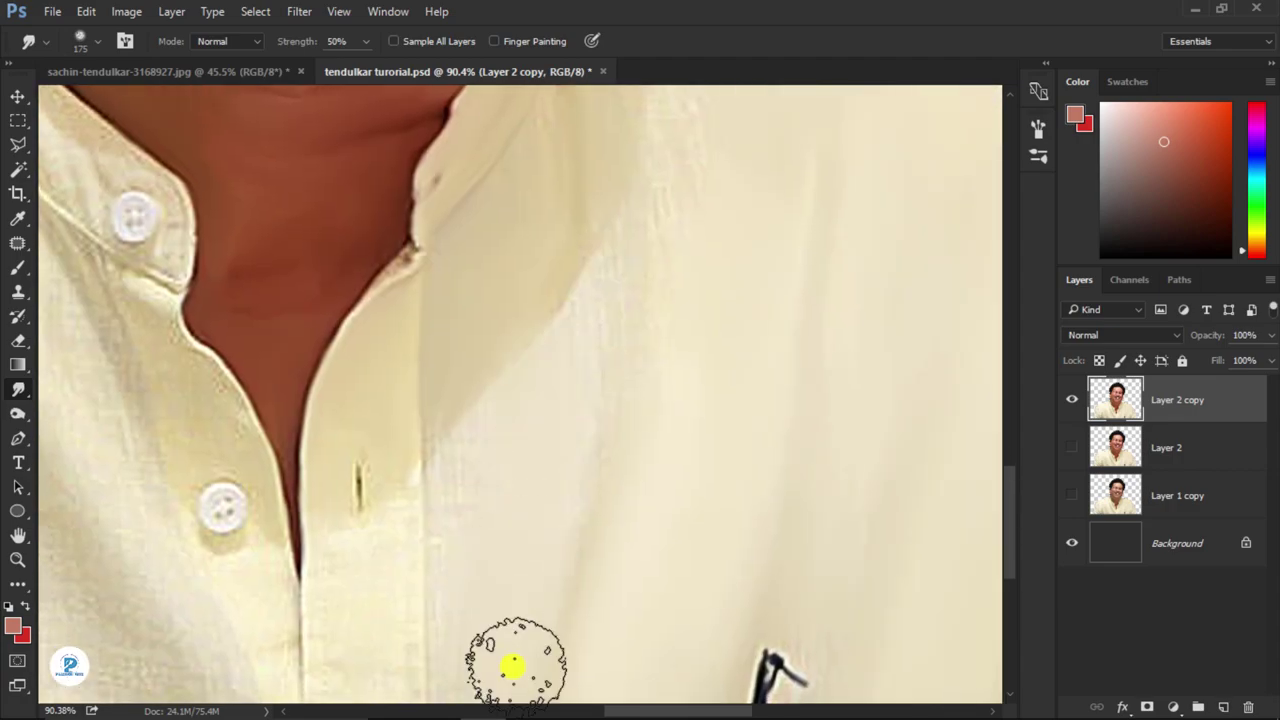
{"action": "scroll", "coordinate": [560, 620], "scroll_direction": "down", "scroll_amount": 2}
{"action": "scroll", "coordinate": [640, 450], "scroll_direction": "up", "scroll_amount": 10}
{"action": "scroll", "coordinate": [681, 303], "scroll_direction": "up", "scroll_amount": 3}
{"action": "key", "text": "bracketleft"}
{"action": "key", "text": "bracketleft"}
{"action": "key", "text": "bracketleft"}
{"action": "scroll", "coordinate": [540, 560], "scroll_direction": "up", "scroll_amount": 2}
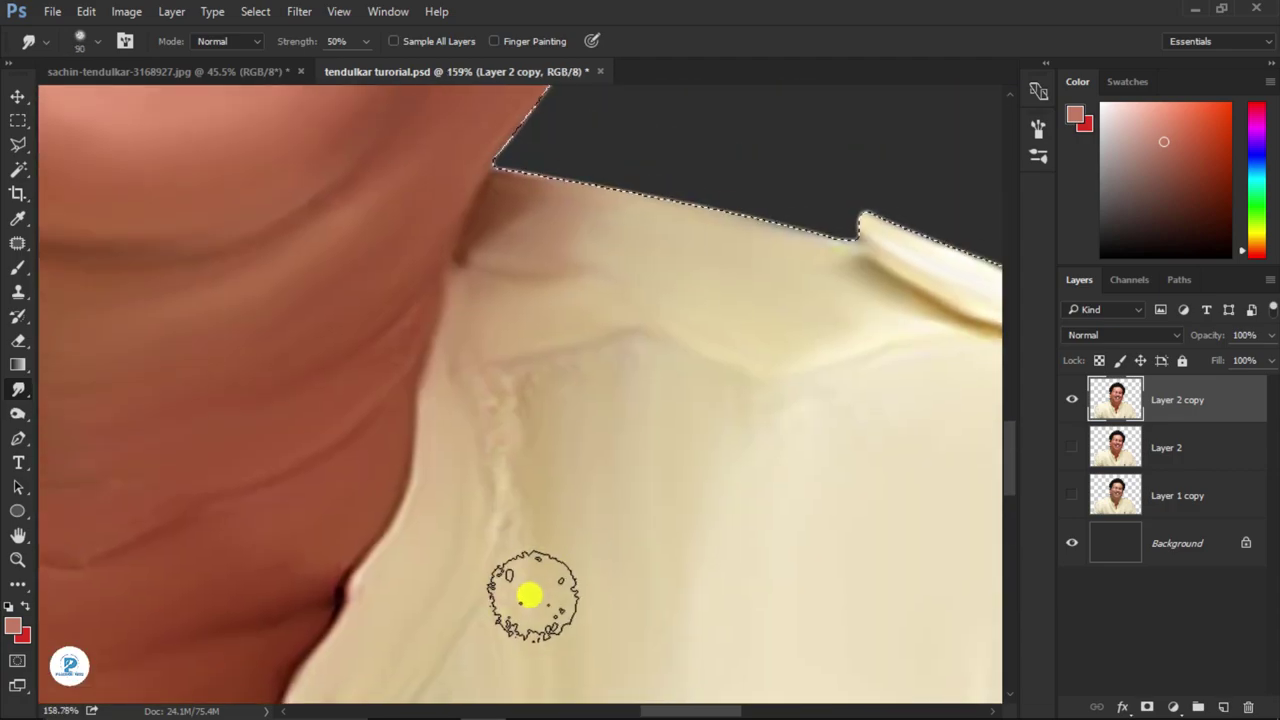
{"action": "scroll", "coordinate": [614, 386], "scroll_direction": "down", "scroll_amount": 5}
{"action": "scroll", "coordinate": [714, 466], "scroll_direction": "up", "scroll_amount": 5}
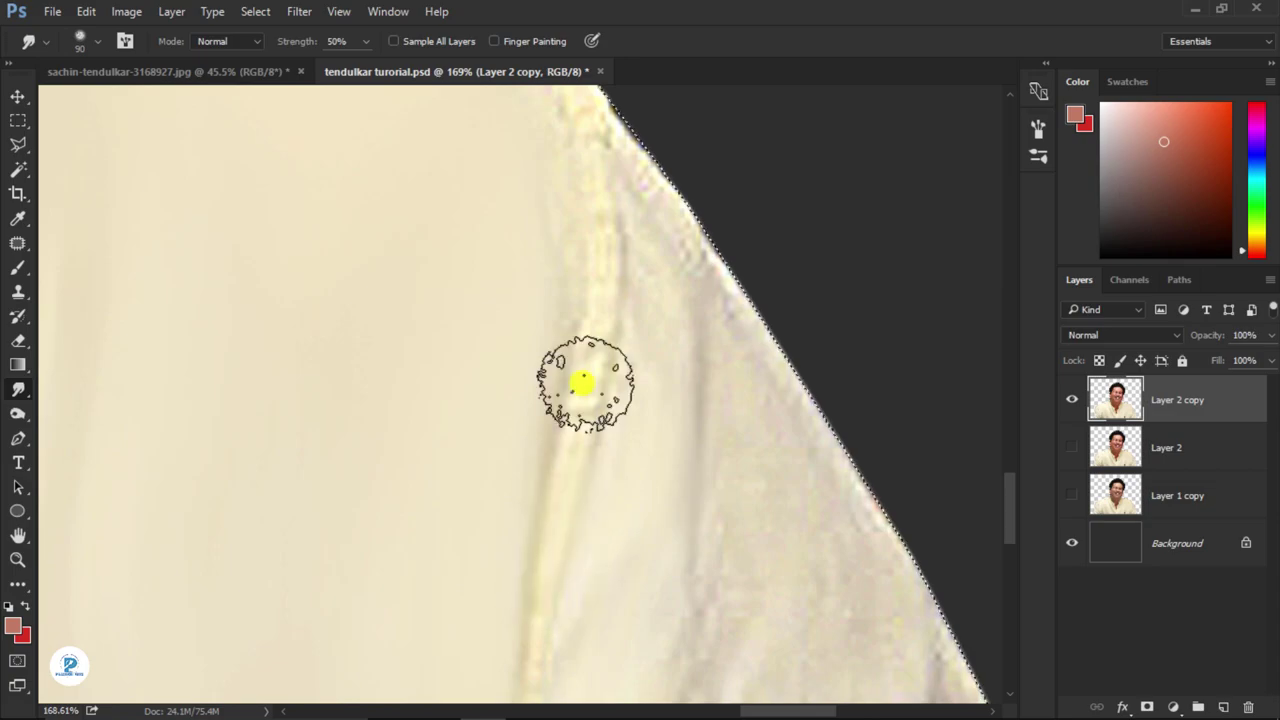
{"action": "mouse_move", "coordinate": [580, 377]}
{"action": "left_mouse_down"}
{"action": "mouse_move", "coordinate": [566, 217]}
{"action": "mouse_move", "coordinate": [597, 451]}
{"action": "left_mouse_up"}
{"action": "left_click_drag", "start_coordinate": [426, 414], "coordinate": [520, 345]}
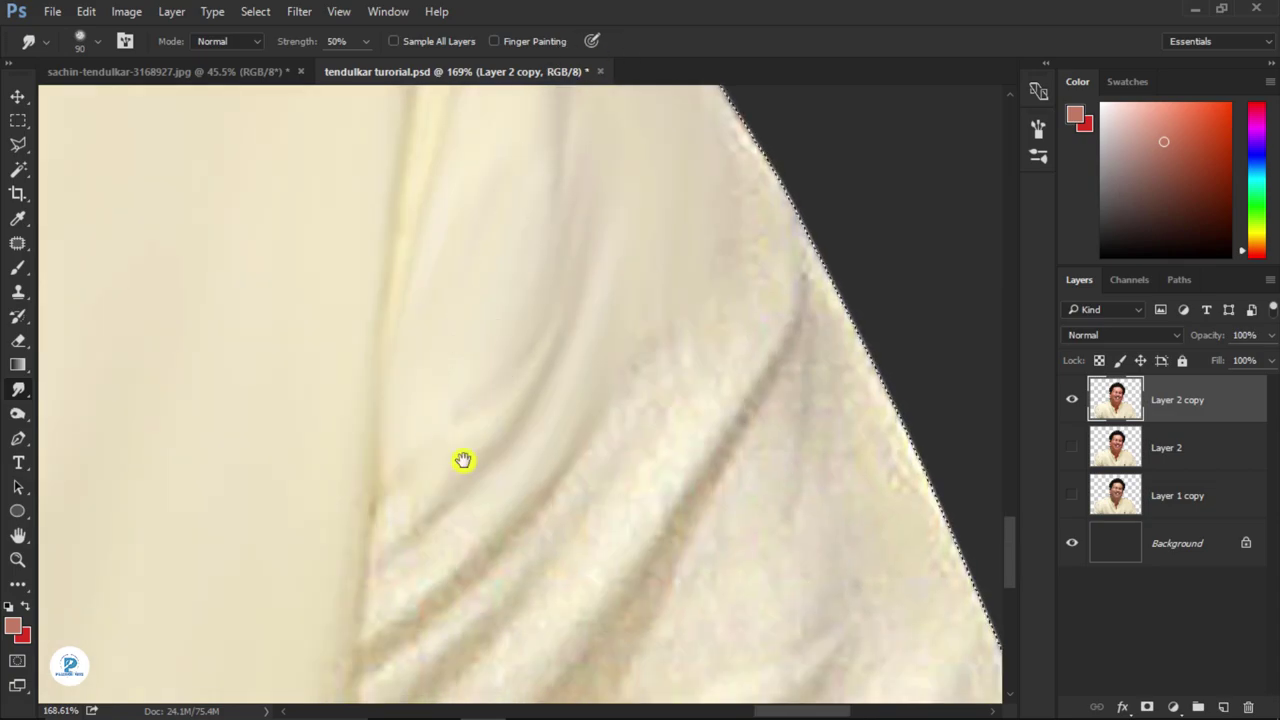
{"action": "scroll", "coordinate": [637, 371], "scroll_direction": "right", "scroll_amount": 3}
{"action": "scroll", "coordinate": [632, 214], "scroll_direction": "left", "scroll_amount": 4}
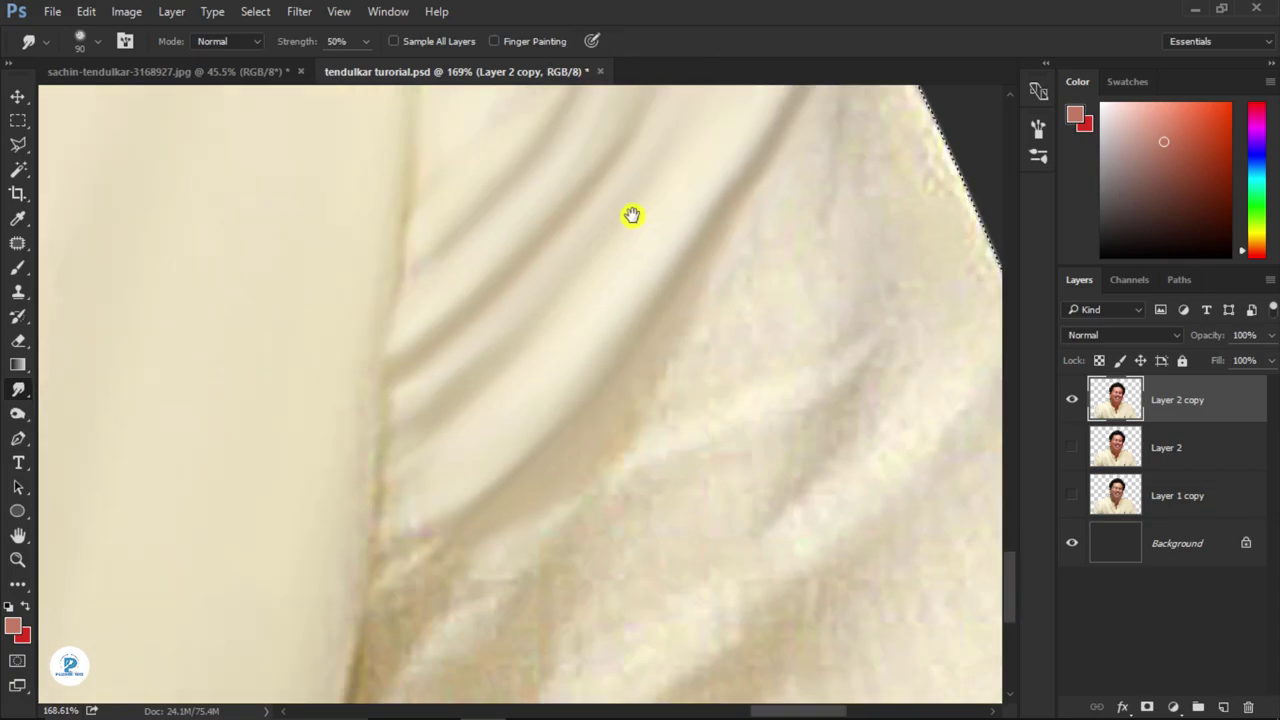
{"action": "scroll", "coordinate": [663, 256], "scroll_direction": "right", "scroll_amount": 3}
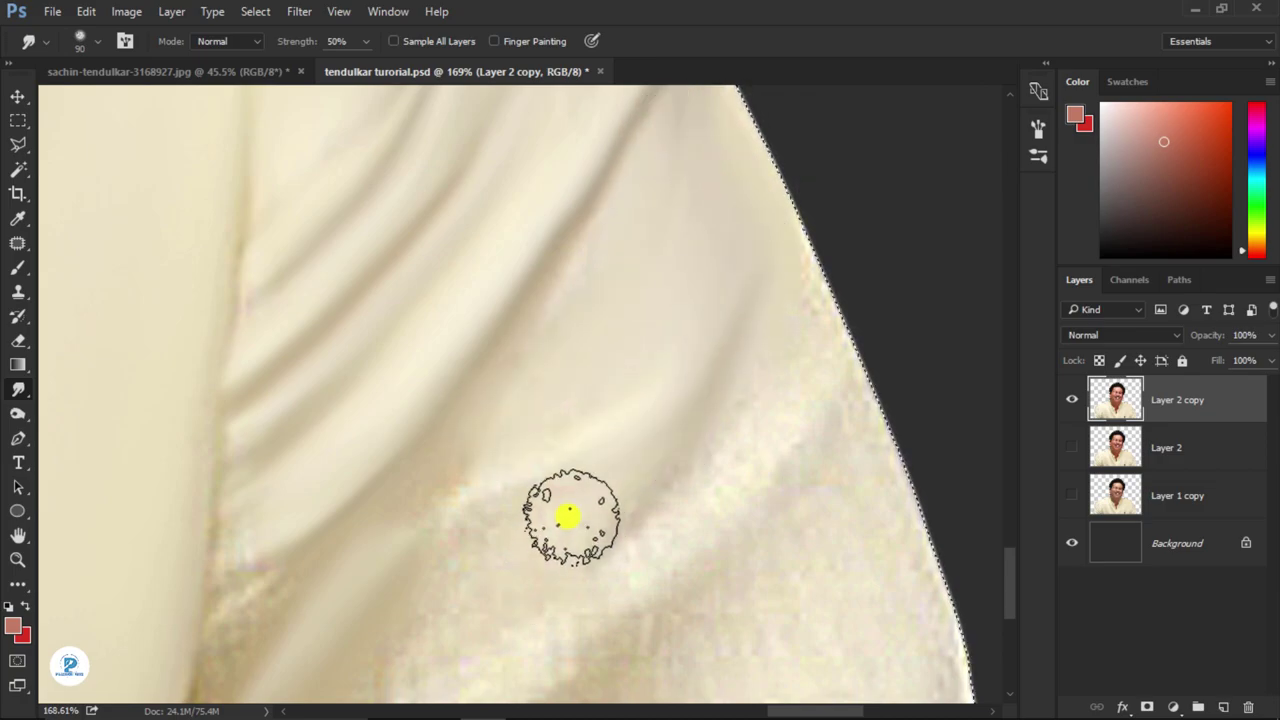
{"action": "scroll", "coordinate": [700, 400], "scroll_direction": "right", "scroll_amount": 1}
{"action": "scroll", "coordinate": [760, 318], "scroll_direction": "down", "scroll_amount": 2}
{"action": "scroll", "coordinate": [420, 420], "scroll_direction": "down", "scroll_amount": 3}
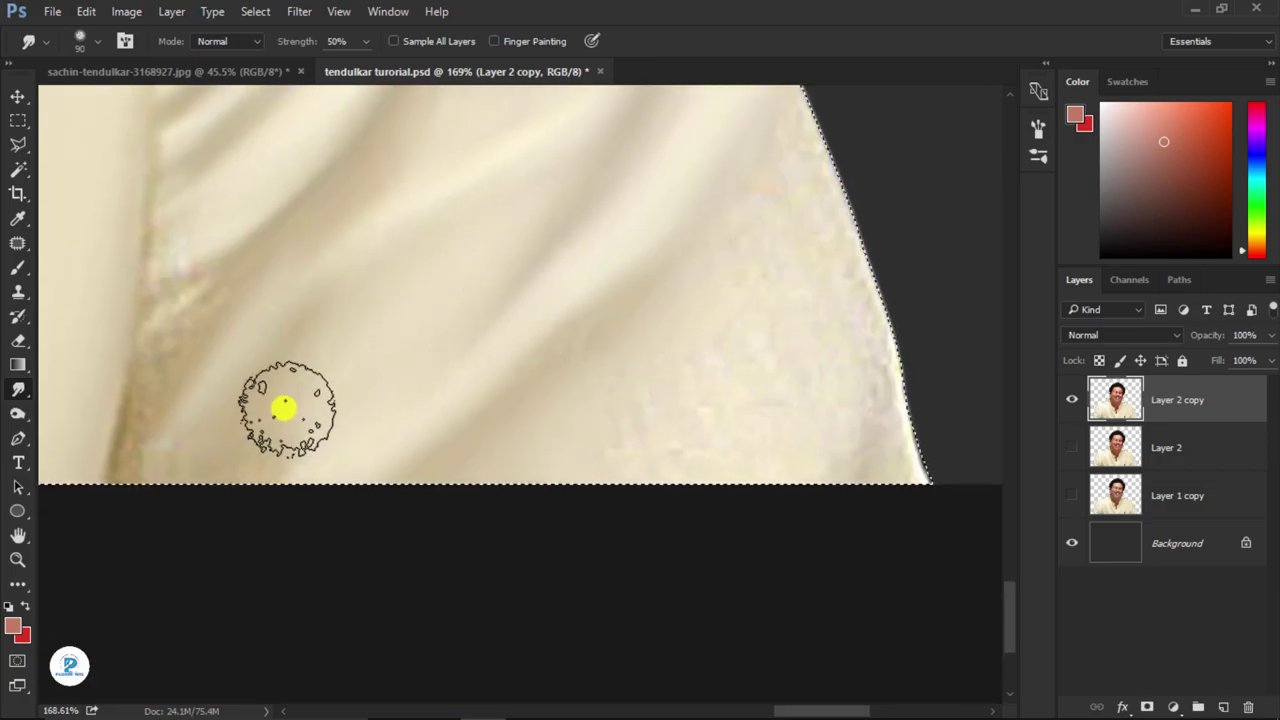
{"action": "scroll", "coordinate": [800, 335], "scroll_direction": "down", "scroll_amount": 5}
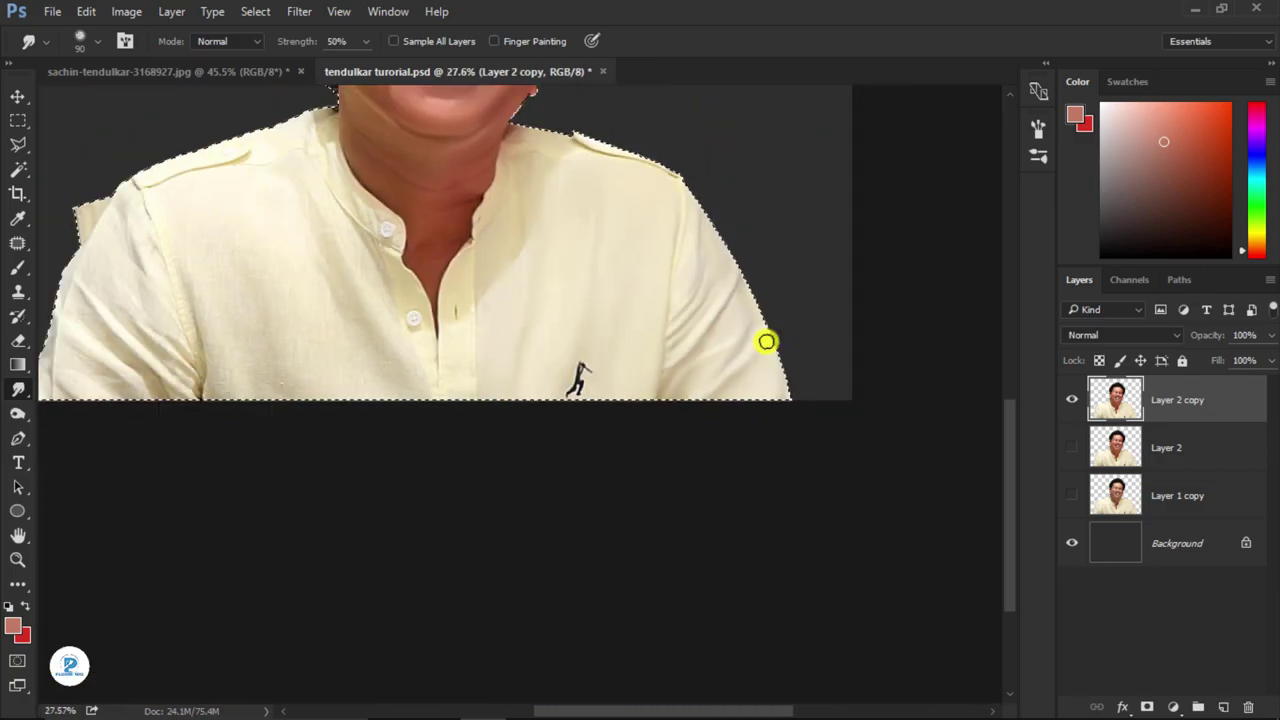
{"action": "scroll", "coordinate": [600, 450], "scroll_direction": "up", "scroll_amount": 4}
{"action": "scroll", "coordinate": [400, 350], "scroll_direction": "down", "scroll_amount": 2}
{"action": "scroll", "coordinate": [470, 455], "scroll_direction": "up", "scroll_amount": 4}
{"action": "scroll", "coordinate": [470, 455], "scroll_direction": "left", "scroll_amount": 2}
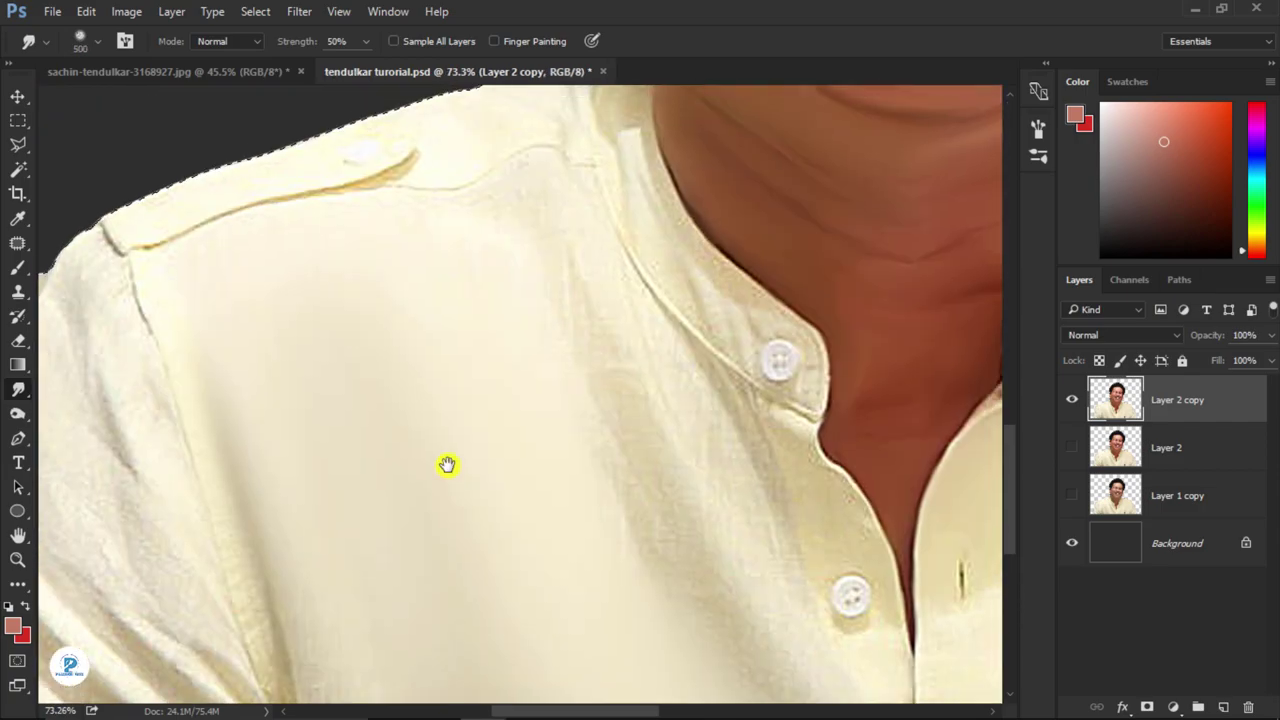
{"action": "key", "text": "bracketleft"}
{"action": "key", "text": "bracketleft"}
{"action": "key", "text": "bracketleft"}
{"action": "key", "text": "bracketleft"}
{"action": "scroll", "coordinate": [700, 590], "scroll_direction": "down", "scroll_amount": 4}
{"action": "scroll", "coordinate": [663, 606], "scroll_direction": "right", "scroll_amount": 3}
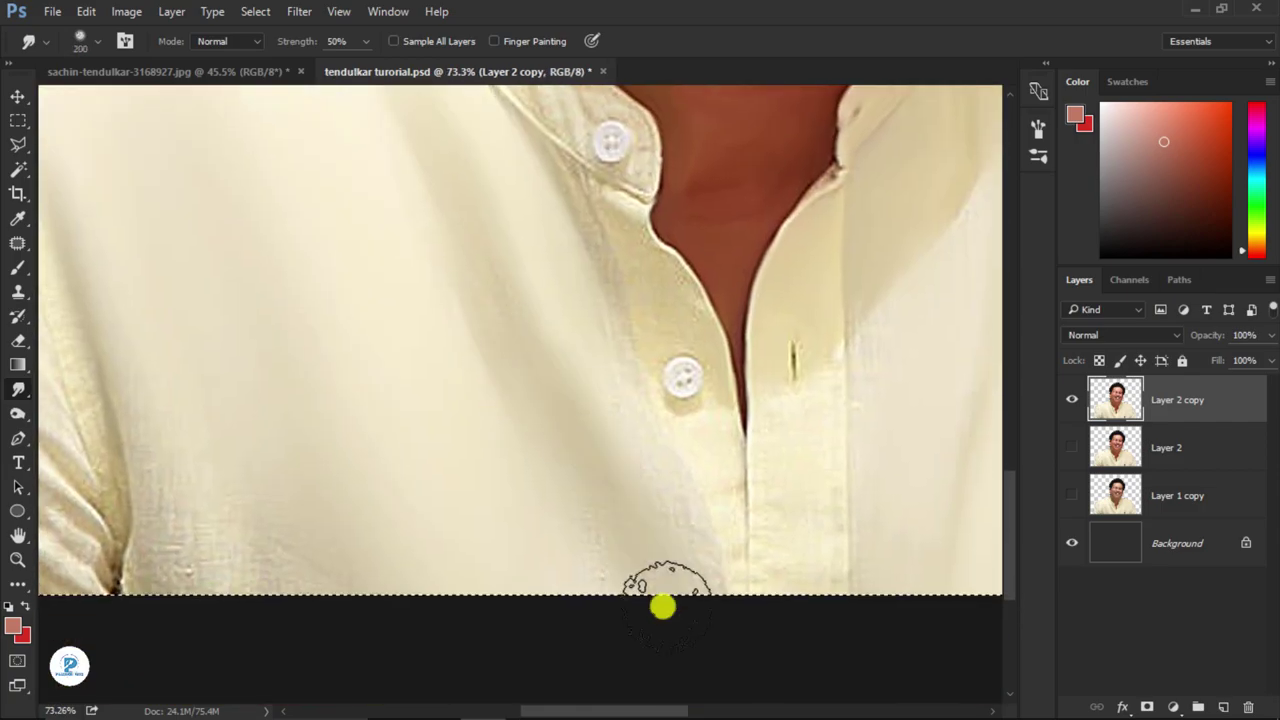
{"action": "key", "text": "bracketleft"}
{"action": "key", "text": "bracketleft"}
{"action": "key", "text": "bracketleft"}
{"action": "scroll", "coordinate": [686, 400], "scroll_direction": "up", "scroll_amount": 3}
{"action": "scroll", "coordinate": [665, 537], "scroll_direction": "up", "scroll_amount": 2}
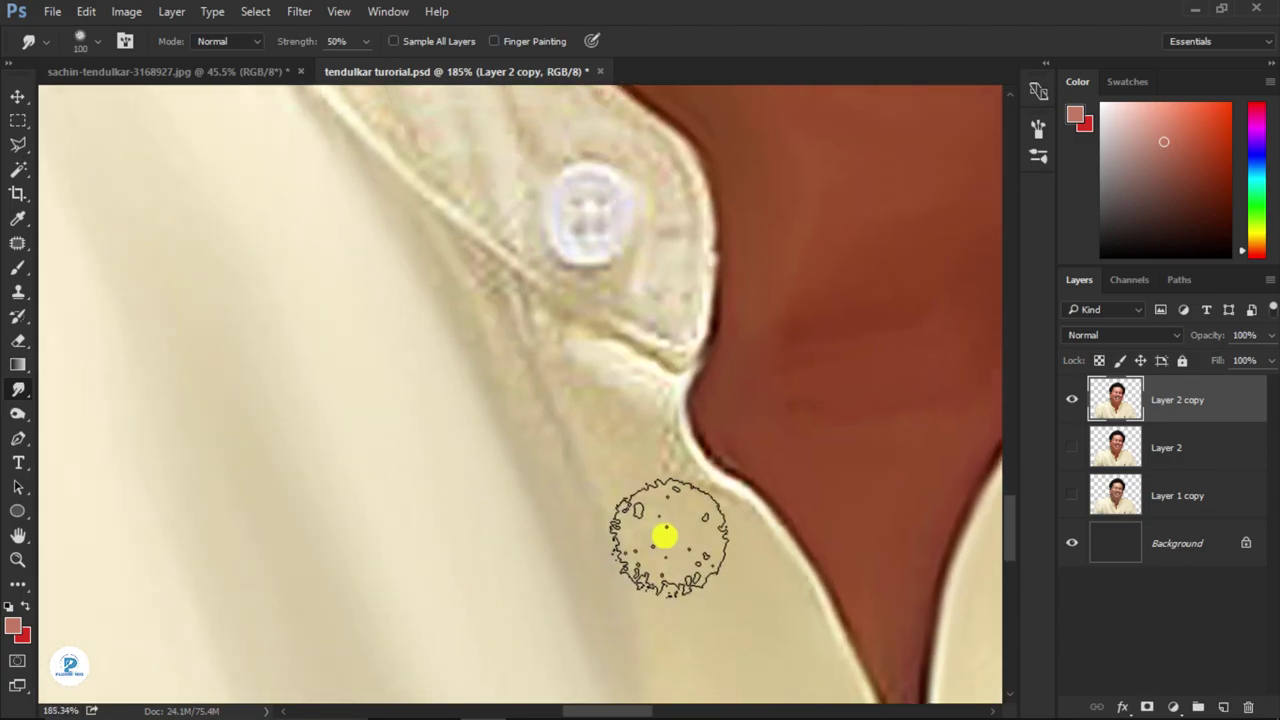
{"action": "scroll", "coordinate": [414, 337], "scroll_direction": "up", "scroll_amount": 5}
{"action": "scroll", "coordinate": [414, 337], "scroll_direction": "left", "scroll_amount": 2}
{"action": "scroll", "coordinate": [423, 214], "scroll_direction": "up", "scroll_amount": 3}
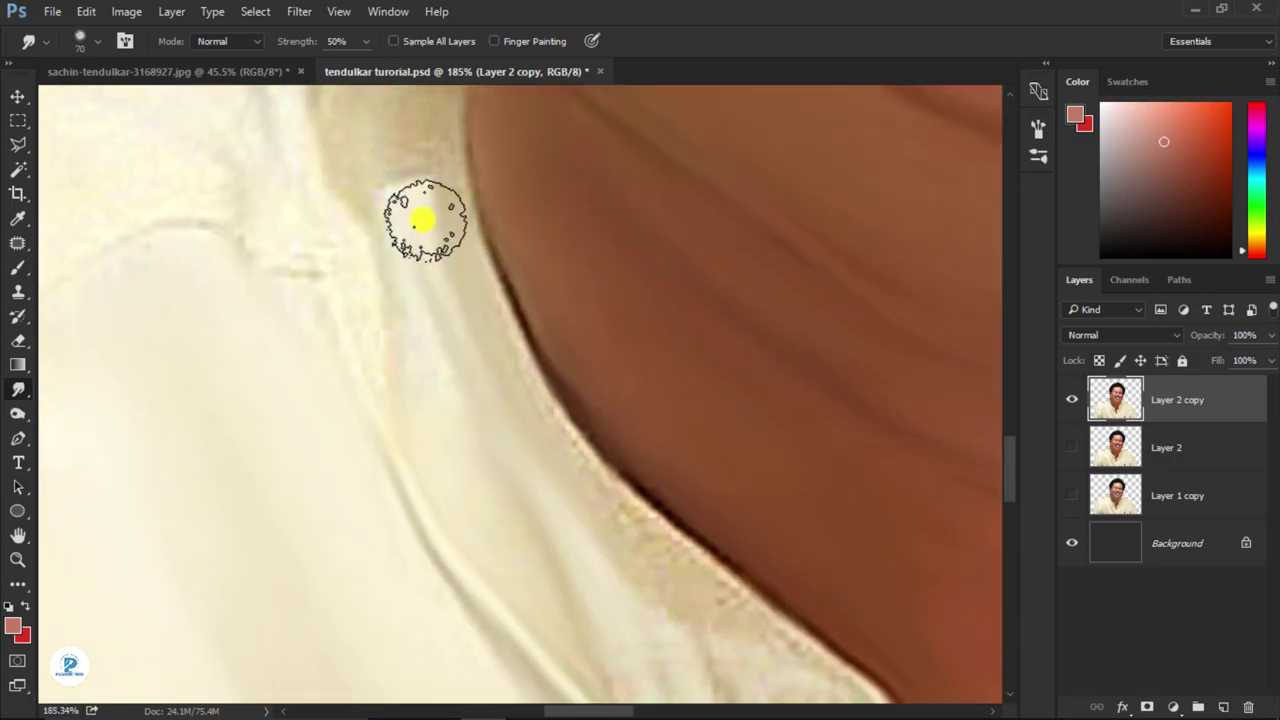
{"action": "scroll", "coordinate": [445, 298], "scroll_direction": "up", "scroll_amount": 3}
- Blend away the grey shading on the collar, reducing the brush to 45
{"action": "left_click_drag", "start_coordinate": [445, 298], "coordinate": [428, 171]}
{"action": "key", "text": "bracketleft"}
{"action": "key", "text": "bracketleft"}
{"action": "key", "text": "bracketleft"}
{"action": "scroll", "coordinate": [410, 373], "scroll_direction": "down", "scroll_amount": 2}
{"action": "scroll", "coordinate": [410, 373], "scroll_direction": "left", "scroll_amount": 1}
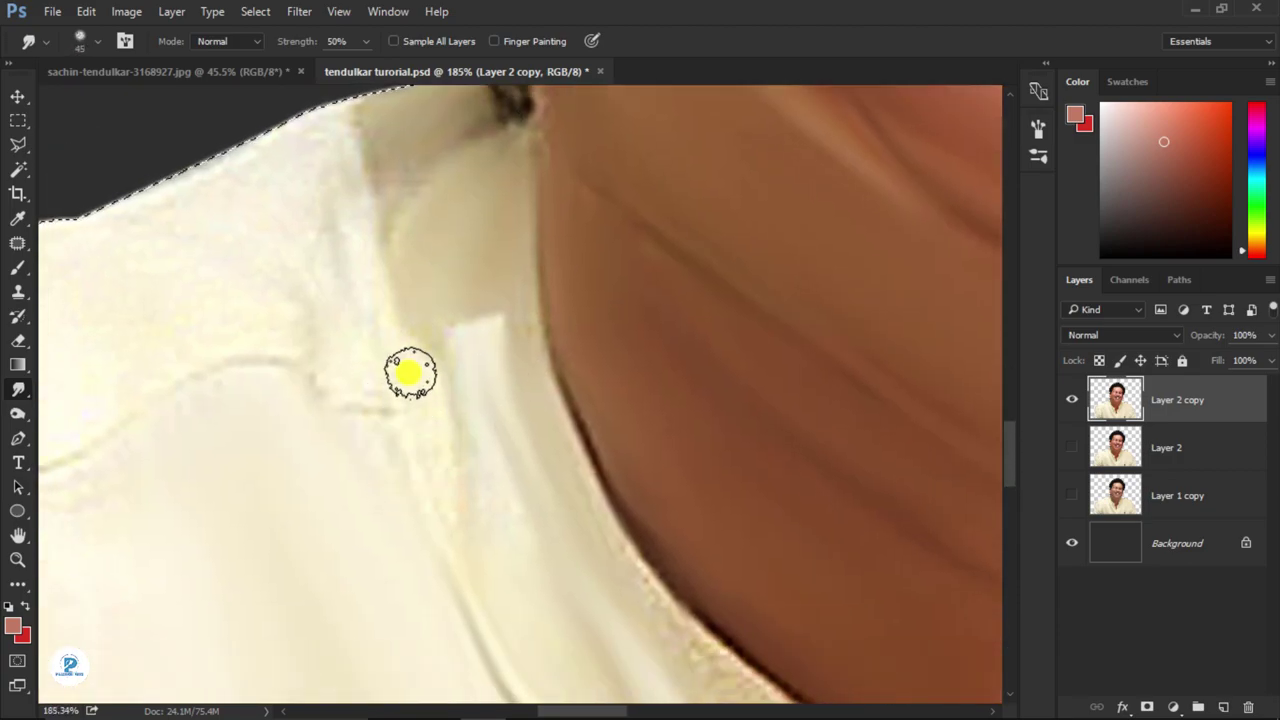
{"action": "scroll", "coordinate": [445, 258], "scroll_direction": "down", "scroll_amount": 3}
{"action": "scroll", "coordinate": [457, 354], "scroll_direction": "down", "scroll_amount": 2}
{"action": "scroll", "coordinate": [457, 354], "scroll_direction": "right", "scroll_amount": 2}
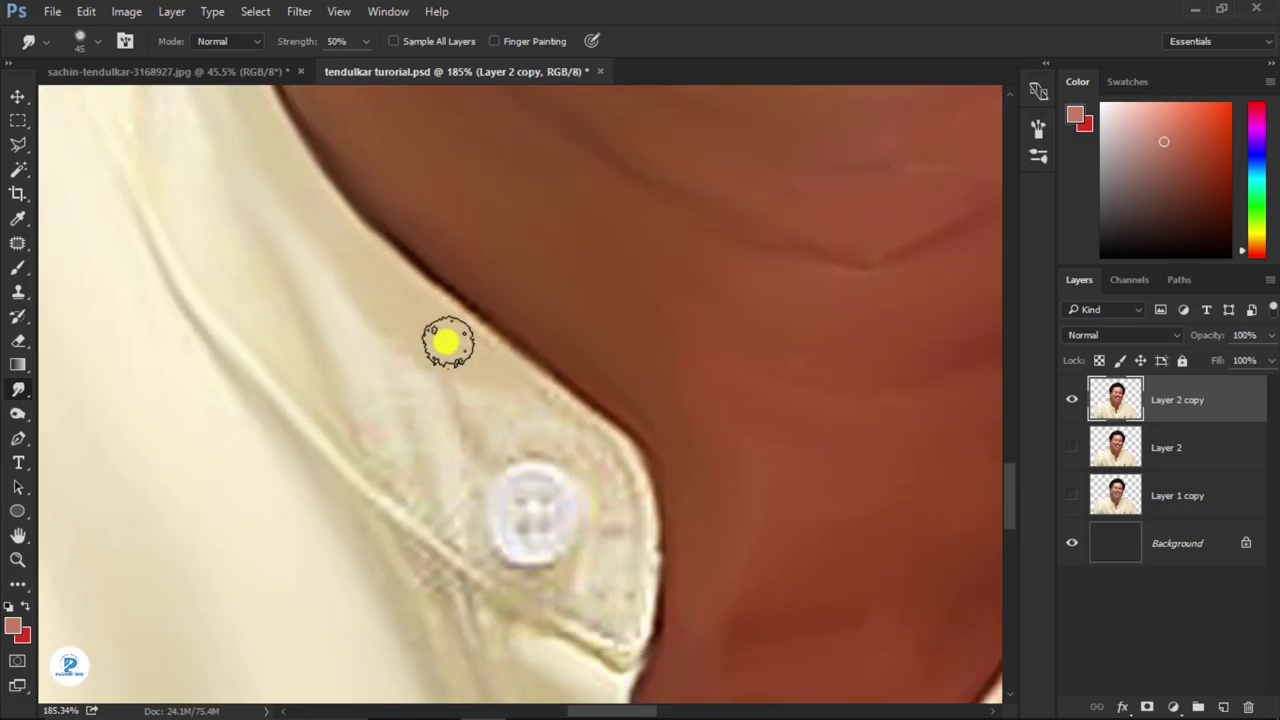
{"action": "scroll", "coordinate": [625, 490], "scroll_direction": "down", "scroll_amount": 2}
{"action": "scroll", "coordinate": [543, 463], "scroll_direction": "down", "scroll_amount": 4}
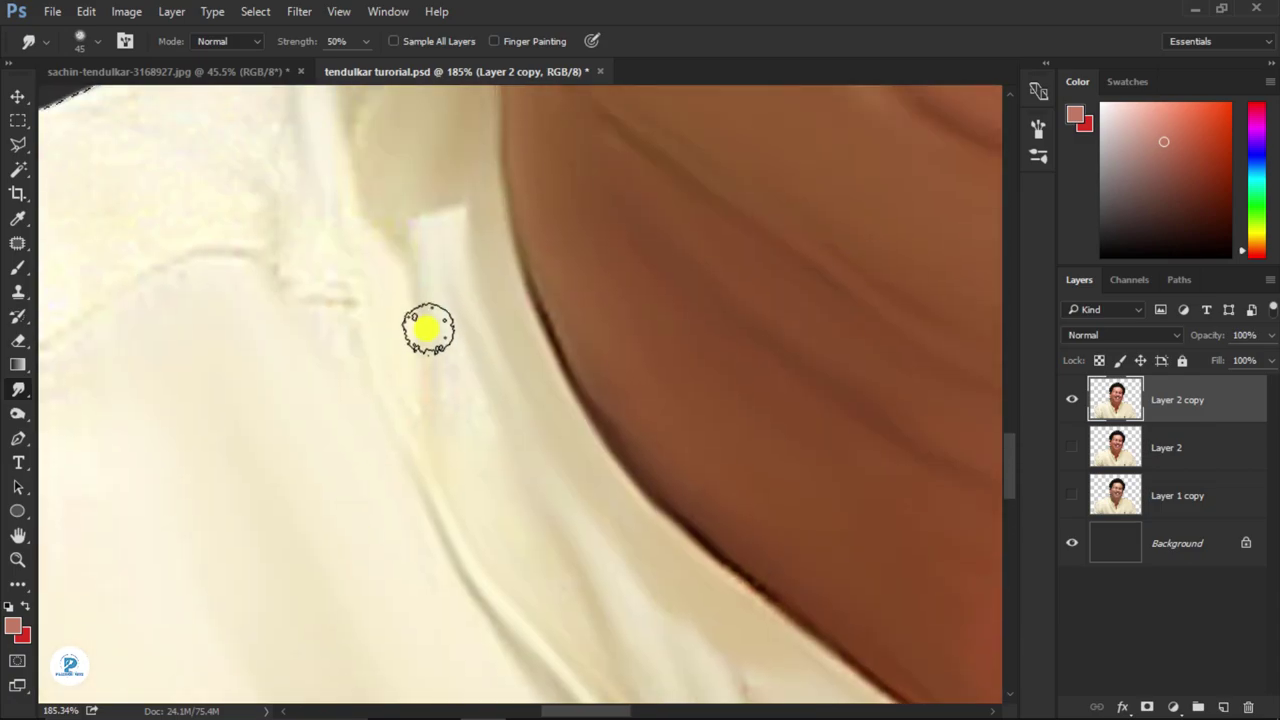
- Frame the shirt's top edge and shoulder, enlarging the brush to 70, 100, then 175
{"action": "mouse_move", "coordinate": [326, 151]}
{"action": "left_mouse_down"}
{"action": "mouse_move", "coordinate": [394, 294]}
{"action": "mouse_move", "coordinate": [522, 282]}
{"action": "left_mouse_up"}
{"action": "key", "text": "bracketright"}
{"action": "key", "text": "bracketright"}
{"action": "key", "text": "bracketright"}
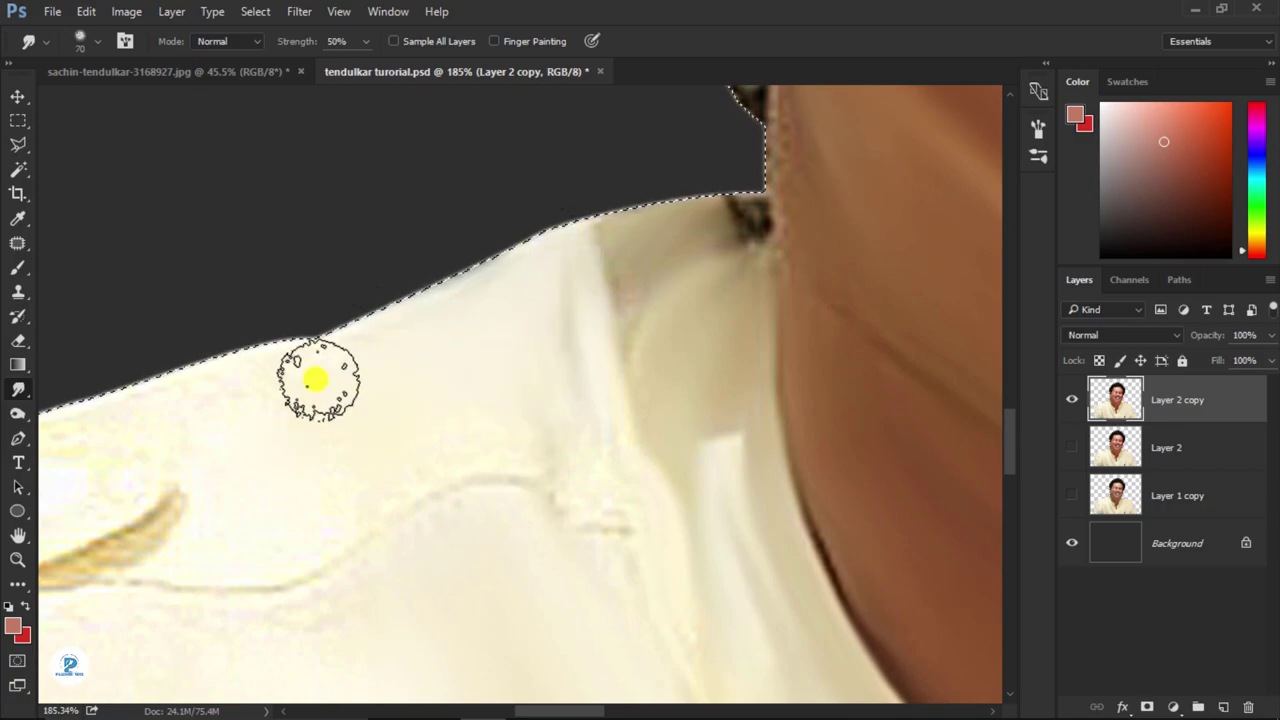
{"action": "scroll", "coordinate": [397, 509], "scroll_direction": "left", "scroll_amount": 3}
{"action": "scroll", "coordinate": [346, 457], "scroll_direction": "left", "scroll_amount": 3}
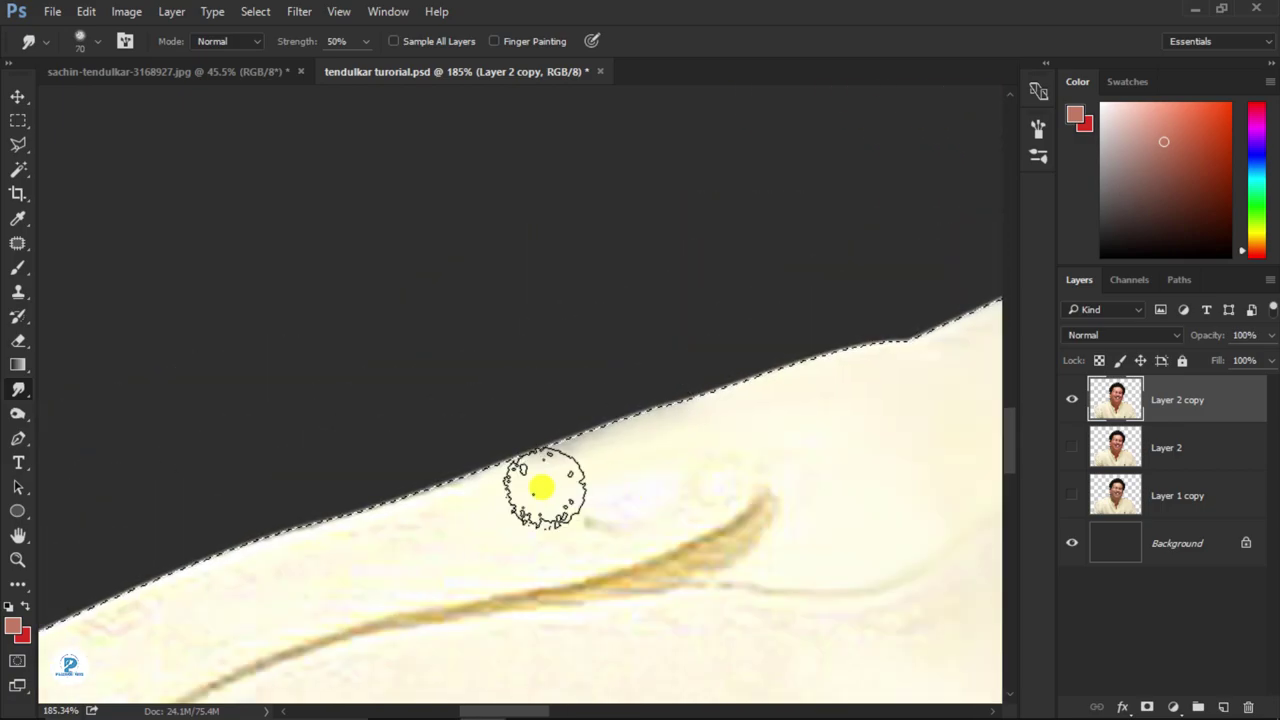
{"action": "left_click_drag", "start_coordinate": [542, 487], "coordinate": [657, 423]}
{"action": "scroll", "coordinate": [494, 526], "scroll_direction": "down", "scroll_amount": 3}
{"action": "scroll", "coordinate": [221, 401], "scroll_direction": "up", "scroll_amount": 3}
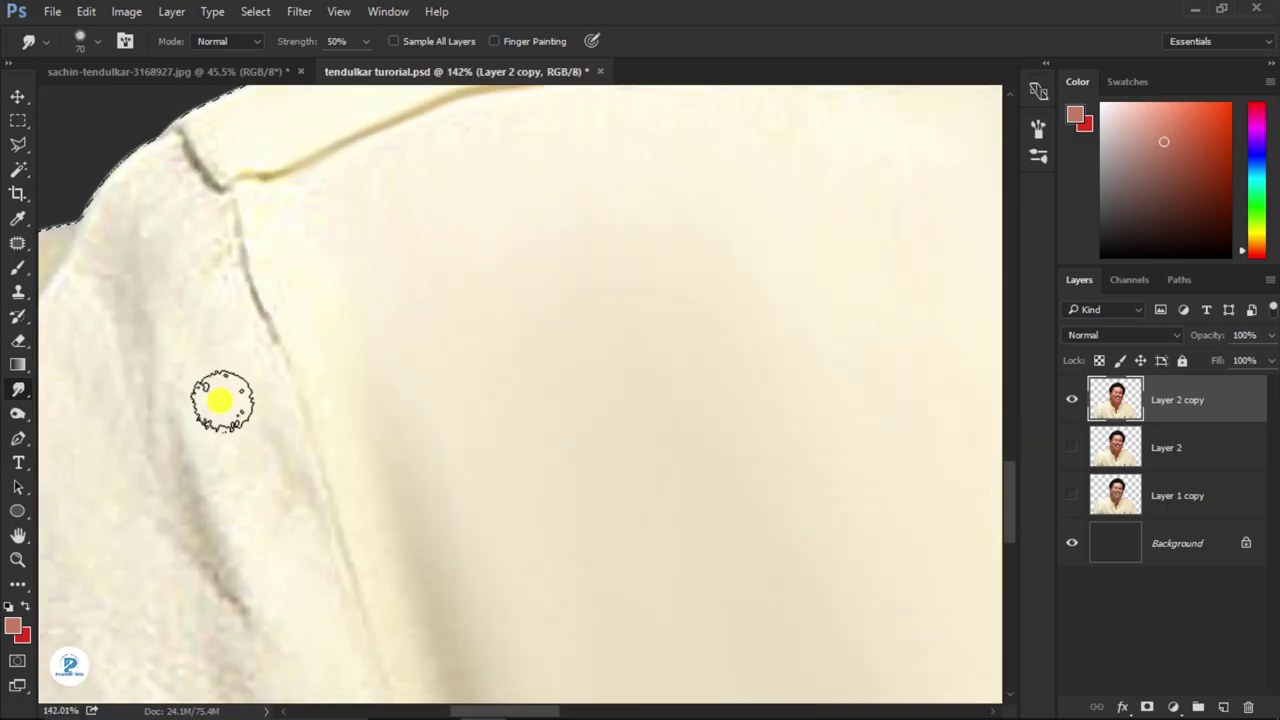
{"action": "key", "text": "bracketright"}
{"action": "key", "text": "bracketright"}
{"action": "key", "text": "bracketright"}
{"action": "scroll", "coordinate": [221, 401], "scroll_direction": "up", "scroll_amount": 2}
{"action": "left_click_drag", "start_coordinate": [620, 249], "coordinate": [509, 480]}
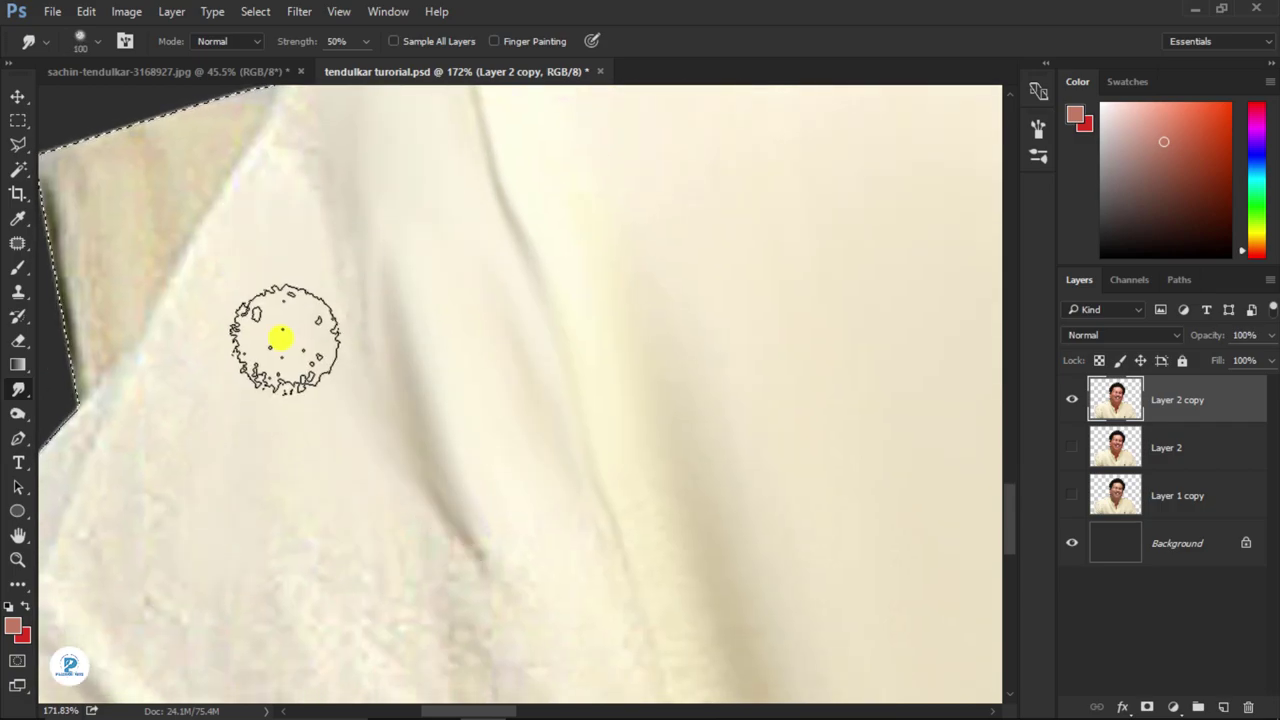
{"action": "key", "text": "bracketright"}
{"action": "key", "text": "bracketright"}
{"action": "key", "text": "bracketright"}
{"action": "scroll", "coordinate": [449, 529], "scroll_direction": "down", "scroll_amount": 3}
{"action": "scroll", "coordinate": [469, 449], "scroll_direction": "down", "scroll_amount": 2}
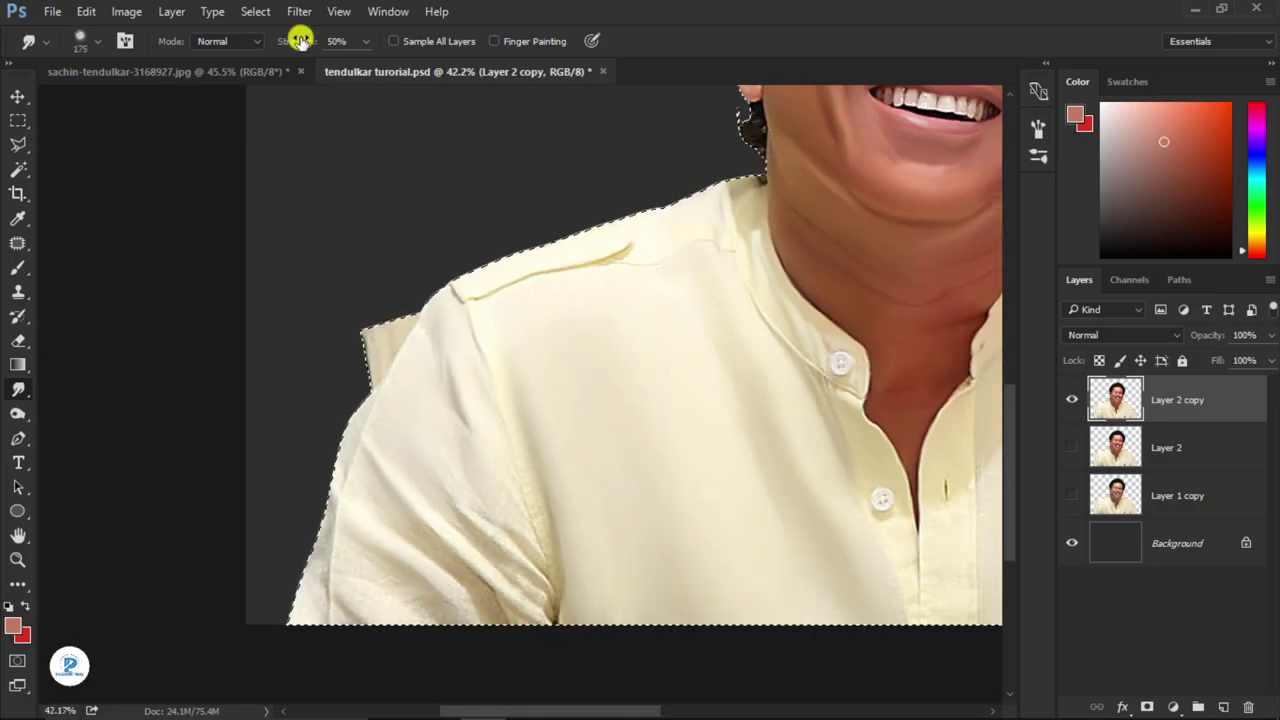
- Lower the smoothing strength and reduce the brush size to 100
{"action": "left_click_drag", "start_coordinate": [300, 40], "coordinate": [290, 40]}
{"action": "scroll", "coordinate": [550, 323], "scroll_direction": "down", "scroll_amount": 3}
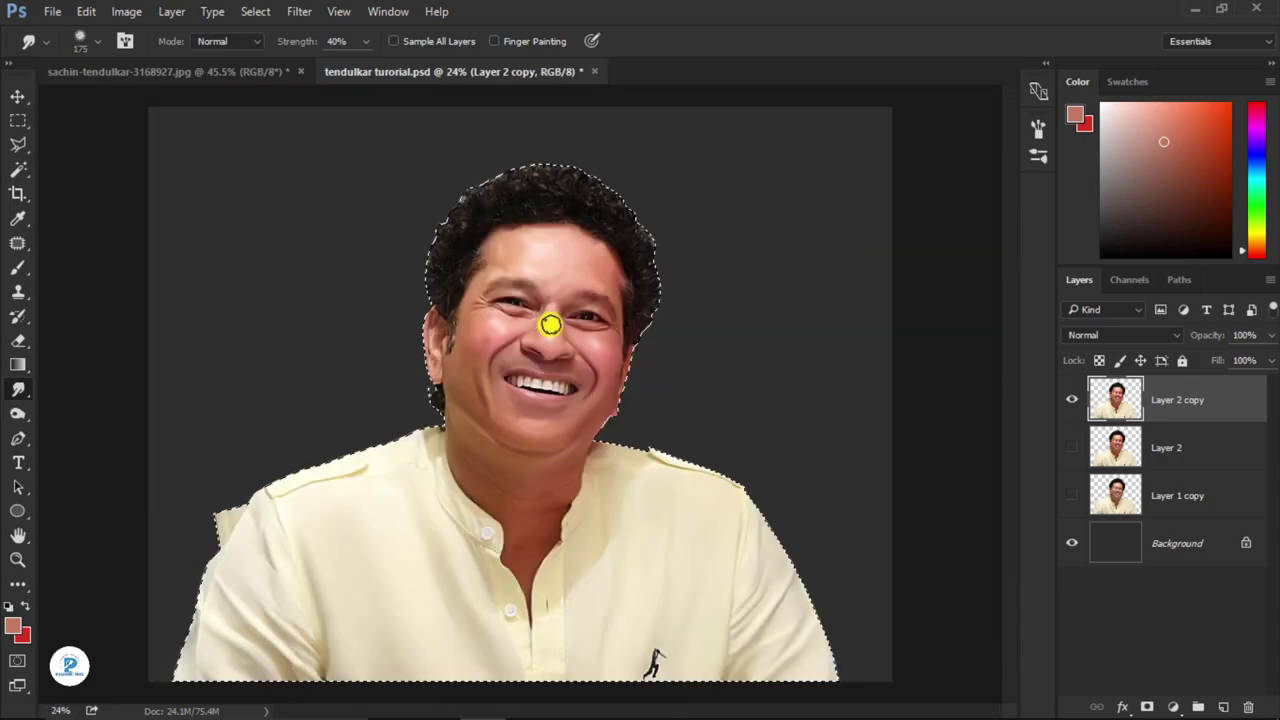
{"action": "scroll", "coordinate": [560, 310], "scroll_direction": "up", "scroll_amount": 2}
{"action": "scroll", "coordinate": [500, 270], "scroll_direction": "up", "scroll_amount": 2}
{"action": "scroll", "coordinate": [440, 250], "scroll_direction": "up", "scroll_amount": 3}
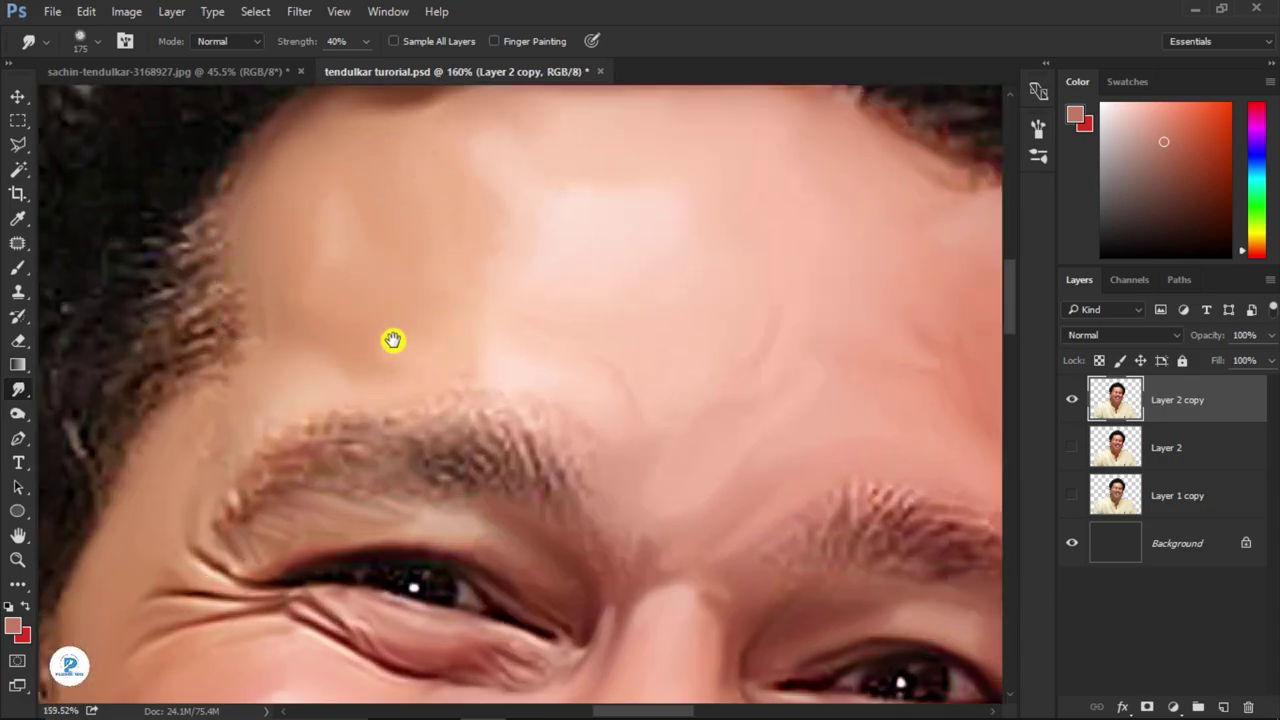
{"action": "key", "text": "bracketleft"}
{"action": "key", "text": "bracketleft"}
{"action": "key", "text": "bracketleft"}
{"action": "scroll", "coordinate": [690, 365], "scroll_direction": "up", "scroll_amount": 2}
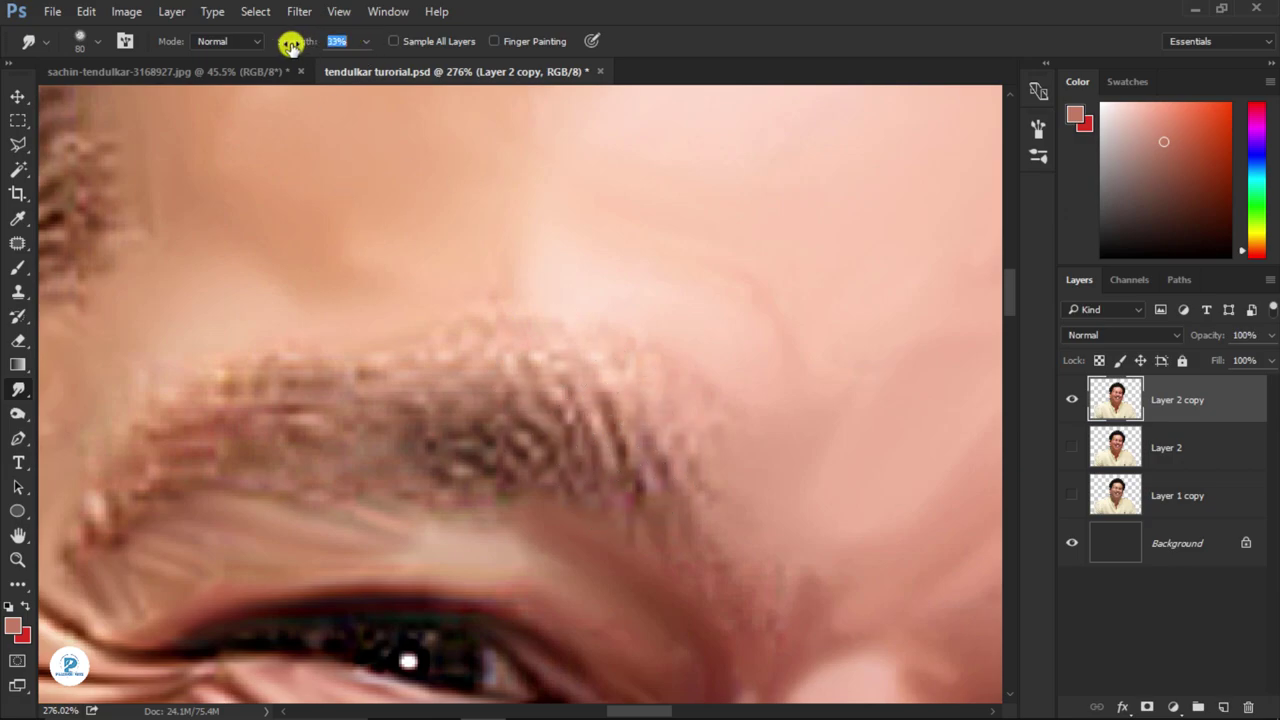
- Smooth the eyebrow hairs into soft streaks and soften the skin just below the eyebrow
{"action": "mouse_move", "coordinate": [617, 480]}
{"action": "left_mouse_down"}
{"action": "mouse_move", "coordinate": [514, 354]}
{"action": "mouse_move", "coordinate": [503, 442]}
{"action": "left_mouse_up"}
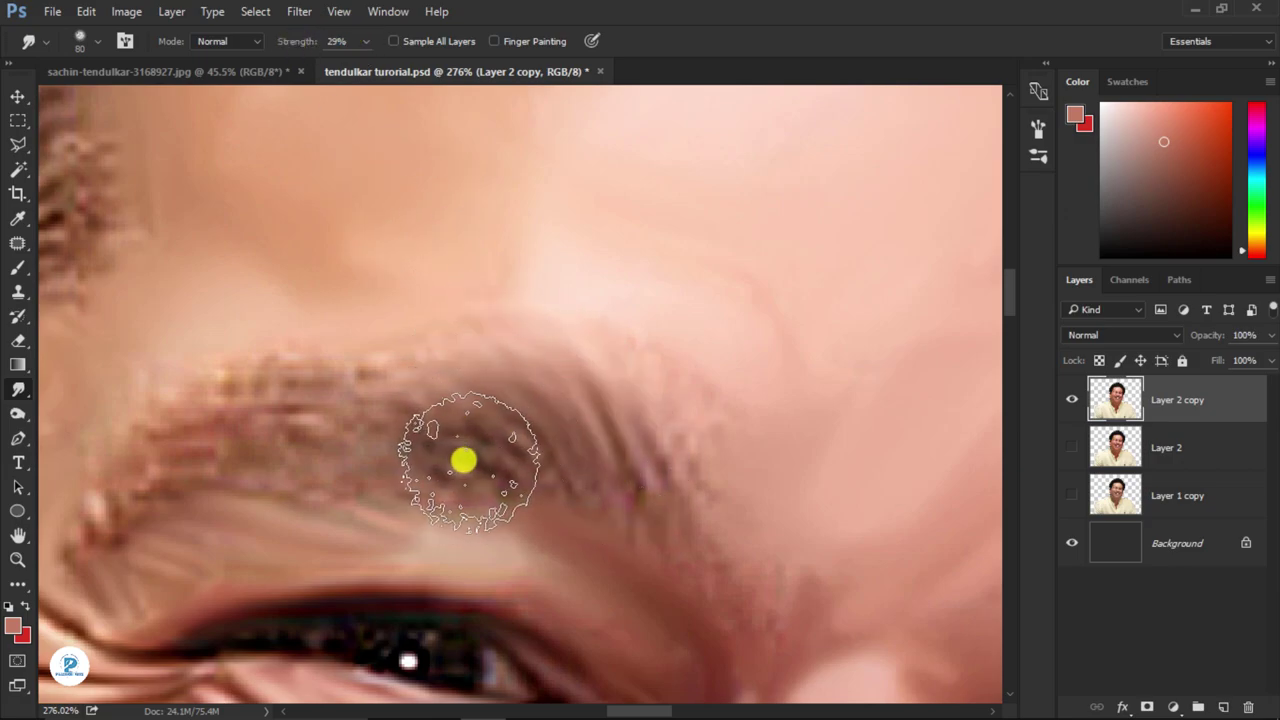
{"action": "mouse_move", "coordinate": [327, 447]}
{"action": "left_mouse_down"}
{"action": "mouse_move", "coordinate": [585, 417]}
{"action": "mouse_move", "coordinate": [576, 404]}
{"action": "left_mouse_up"}
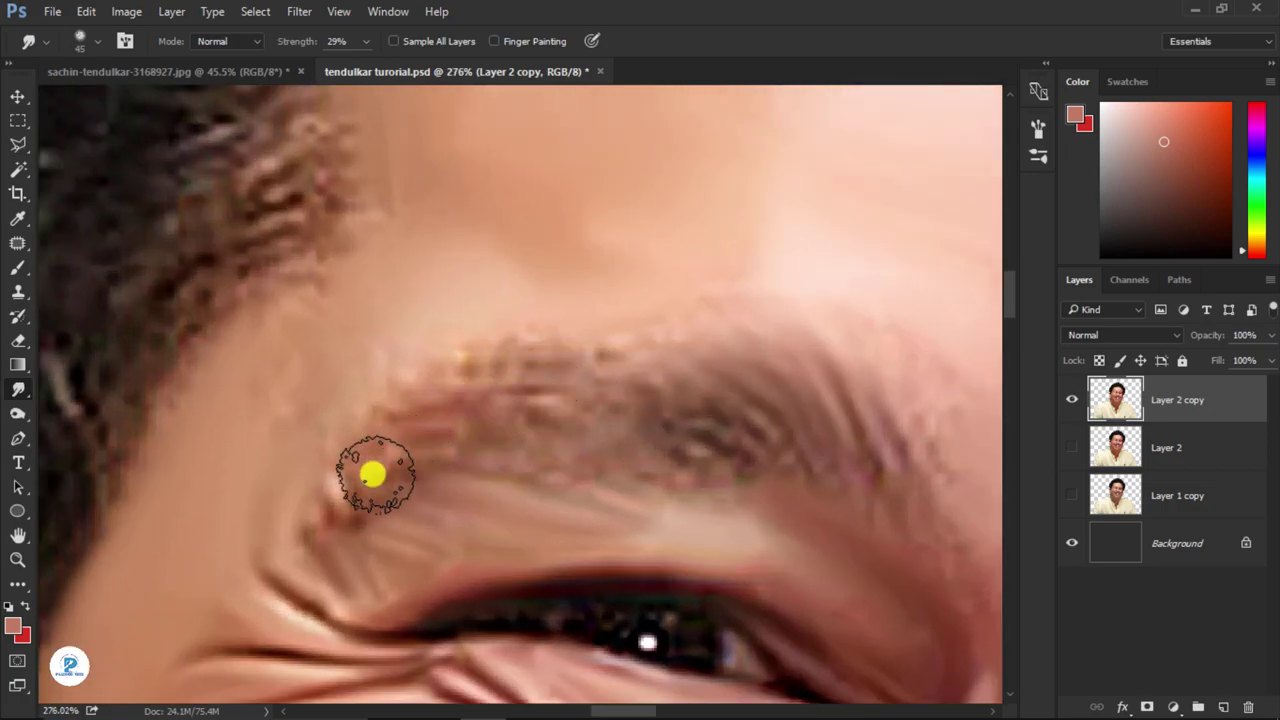
{"action": "left_click_drag", "start_coordinate": [372, 475], "coordinate": [468, 387]}
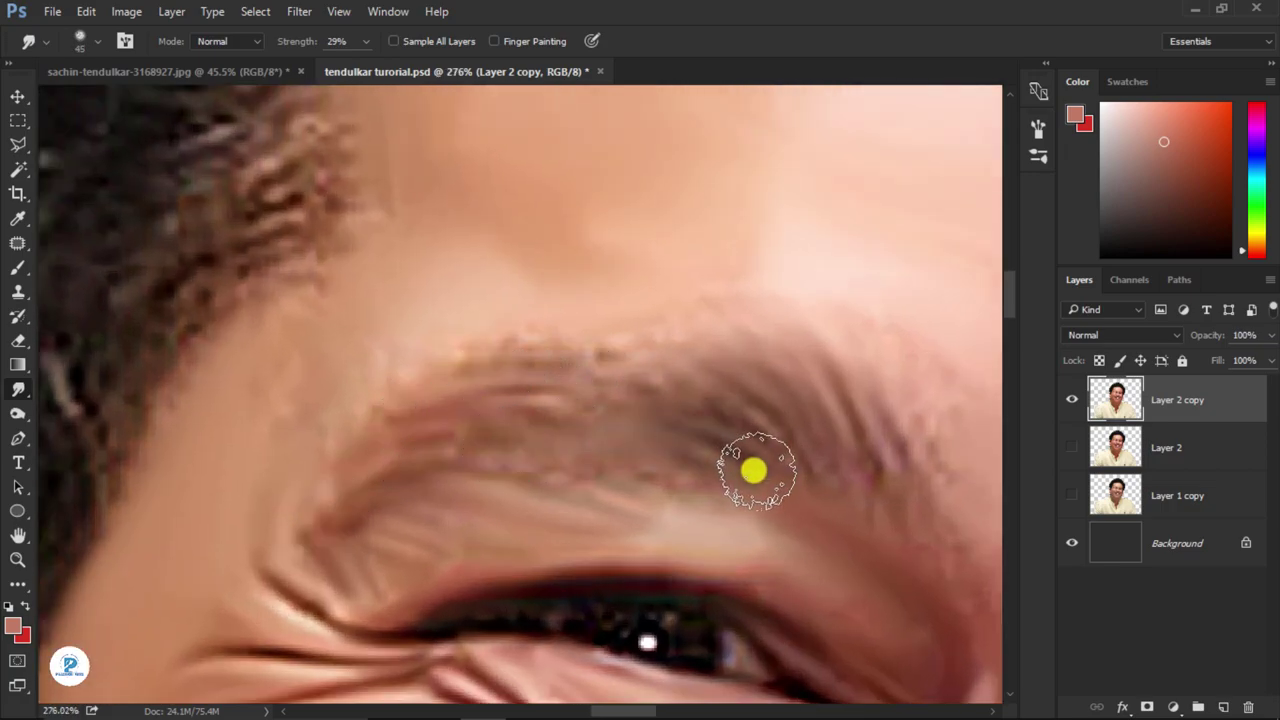
{"action": "mouse_move", "coordinate": [818, 499]}
{"action": "left_mouse_down"}
{"action": "mouse_move", "coordinate": [523, 383]}
{"action": "mouse_move", "coordinate": [486, 313]}
{"action": "left_mouse_up"}
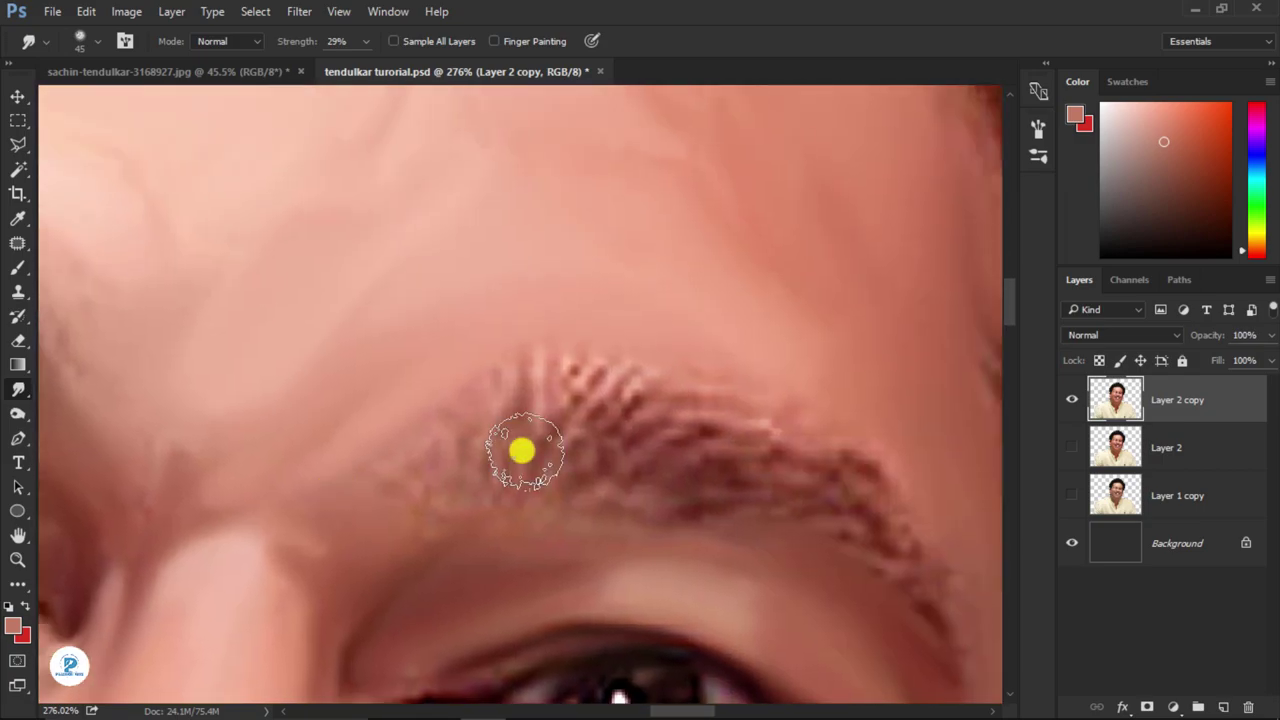
{"action": "left_click_drag", "start_coordinate": [520, 451], "coordinate": [670, 338]}
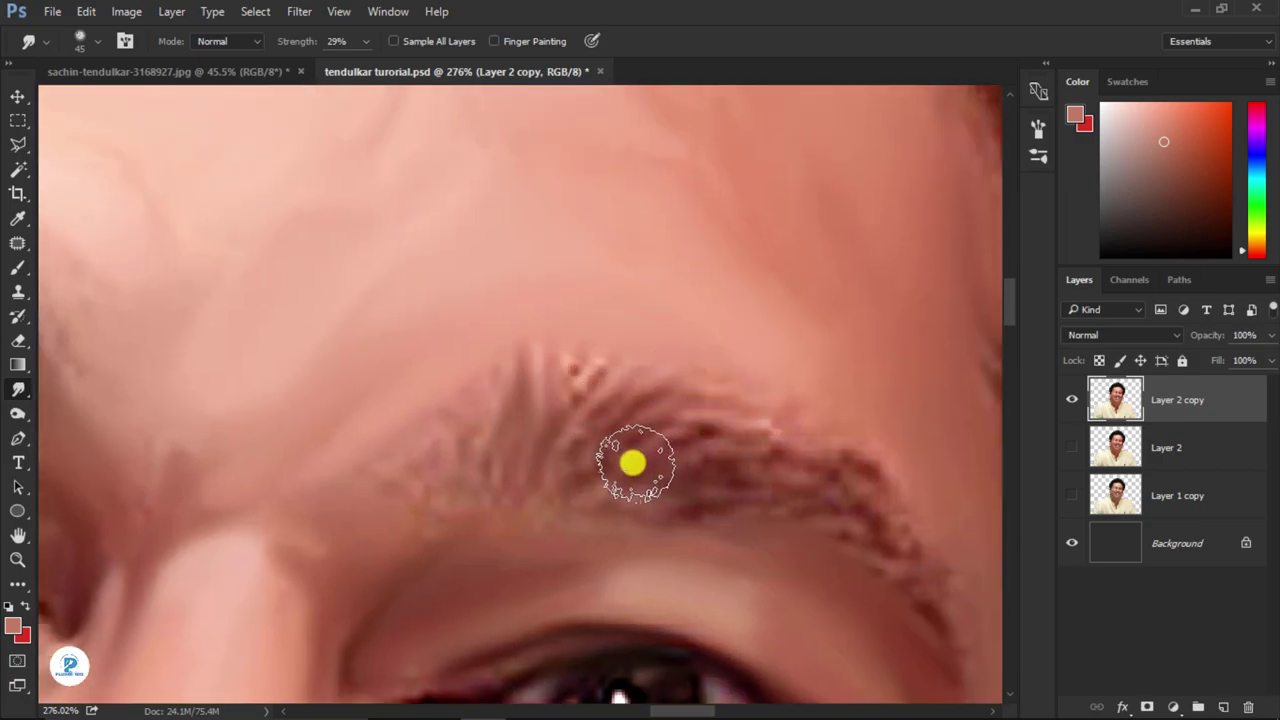
{"action": "mouse_move", "coordinate": [633, 462]}
{"action": "left_mouse_down"}
{"action": "mouse_move", "coordinate": [586, 509]}
{"action": "mouse_move", "coordinate": [783, 626]}
{"action": "left_mouse_up"}
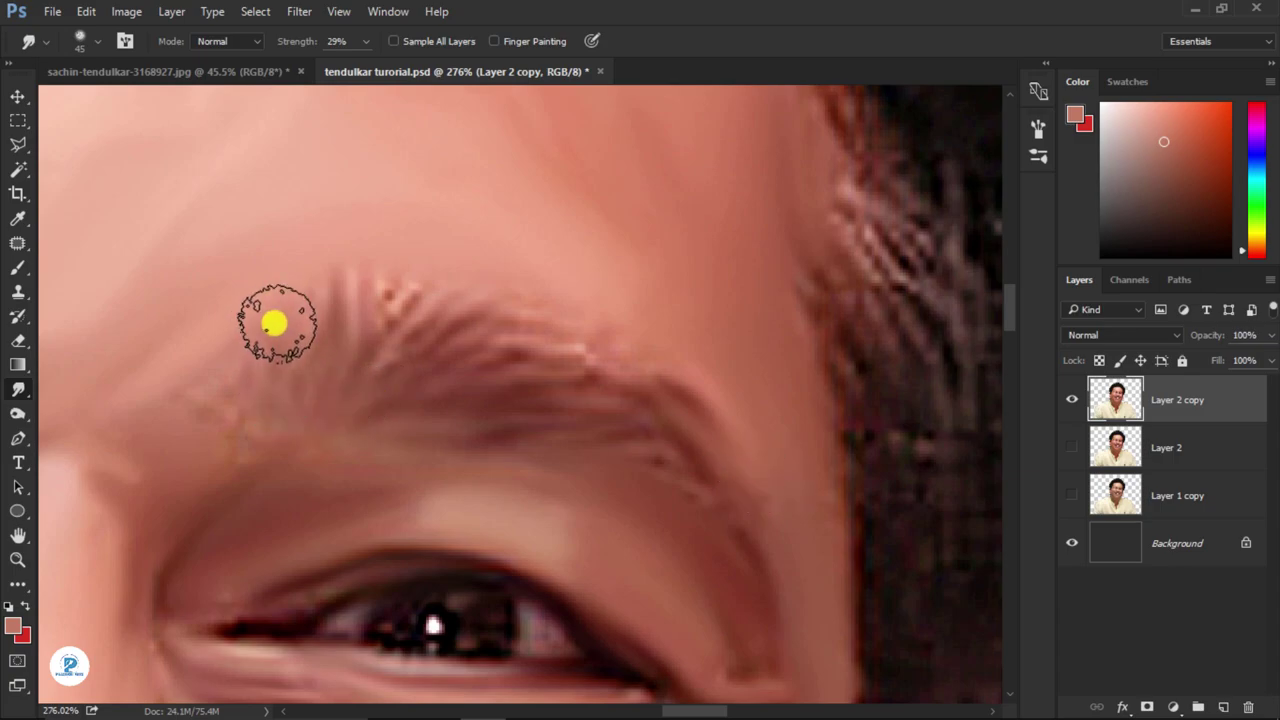
{"action": "scroll", "coordinate": [516, 399], "scroll_direction": "down", "scroll_amount": 5}
{"action": "scroll", "coordinate": [523, 509], "scroll_direction": "up", "scroll_amount": 4}
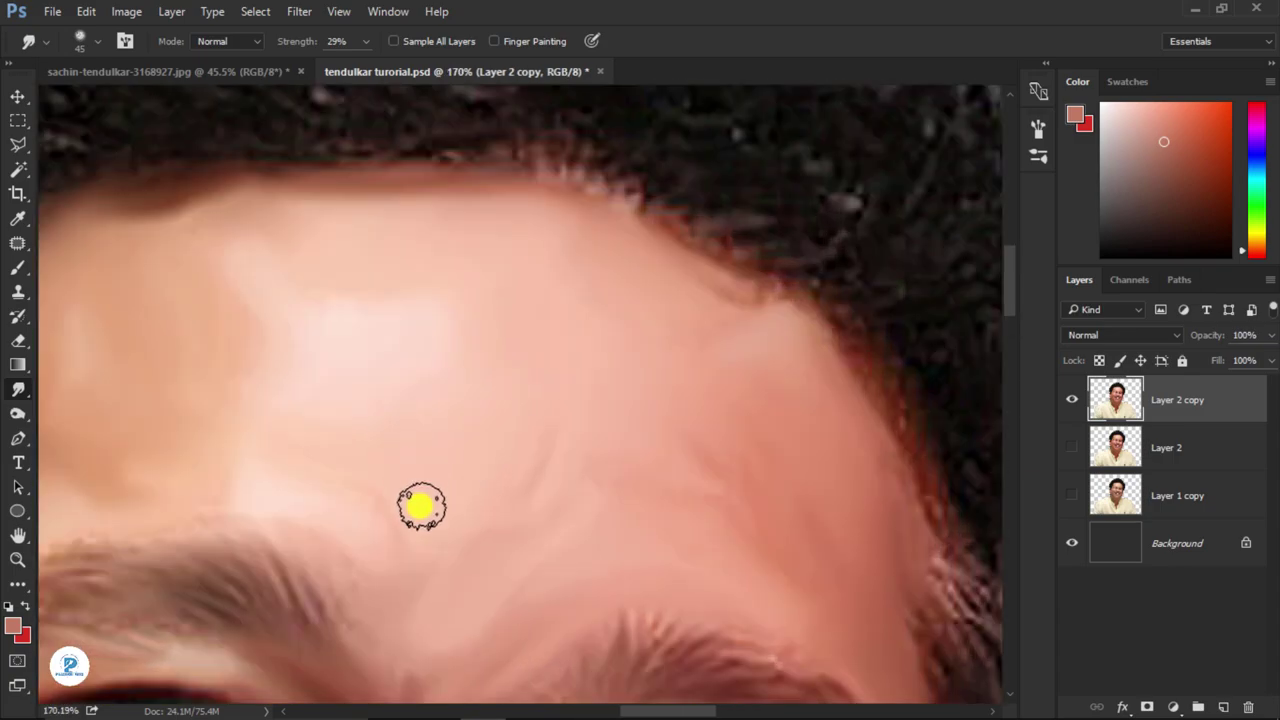
{"action": "scroll", "coordinate": [421, 507], "scroll_direction": "down", "scroll_amount": 4}
{"action": "scroll", "coordinate": [437, 420], "scroll_direction": "up", "scroll_amount": 1}
{"action": "scroll", "coordinate": [251, 511], "scroll_direction": "up", "scroll_amount": 4}
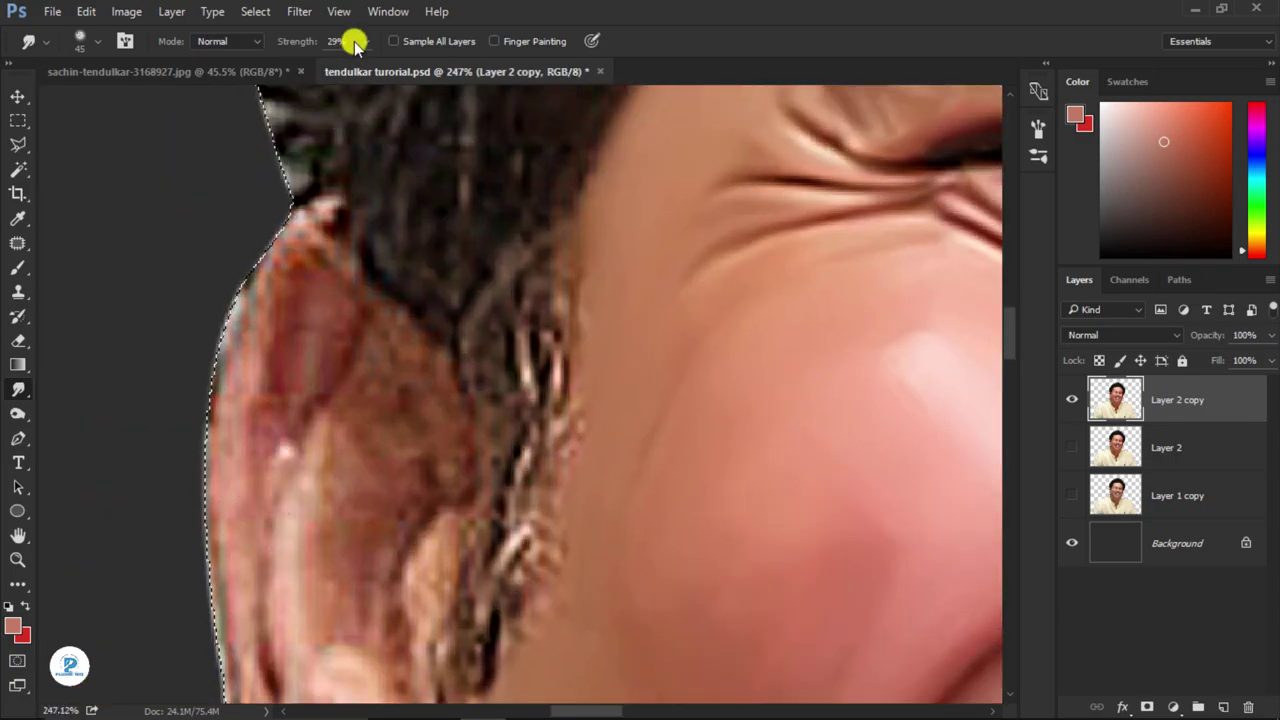
- At 50% strength with a 35 brush, smooth the skin around and up to the ear
{"action": "type", "text": "50"}
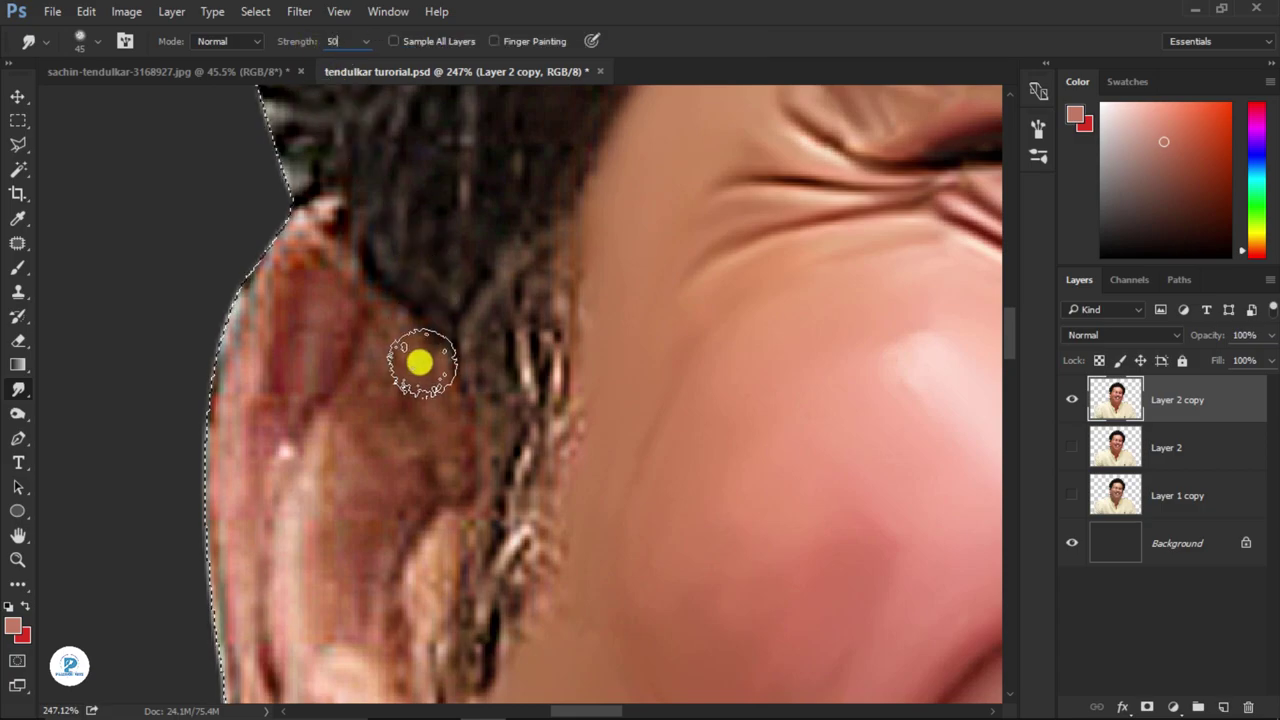
{"action": "scroll", "coordinate": [350, 488], "scroll_direction": "up", "scroll_amount": 2}
{"action": "scroll", "coordinate": [358, 488], "scroll_direction": "up", "scroll_amount": 2}
{"action": "key", "text": "bracketleft"}
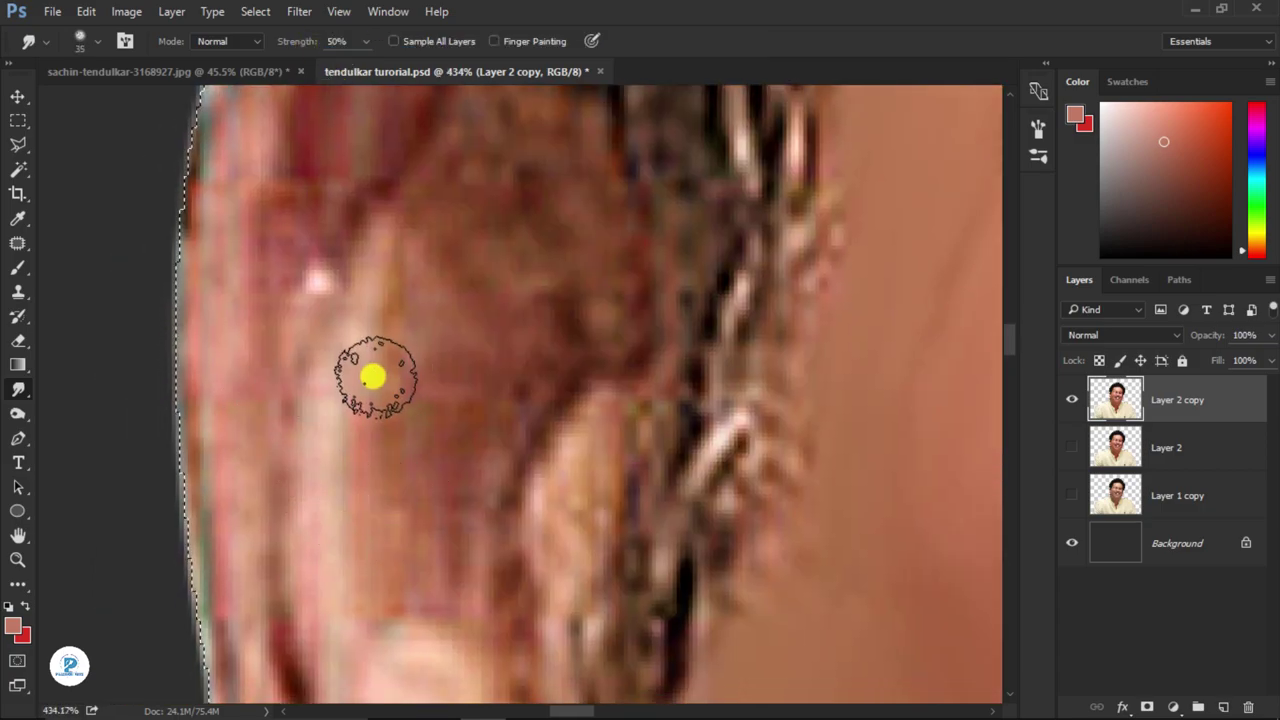
{"action": "left_click_drag", "start_coordinate": [370, 495], "coordinate": [412, 273]}
{"action": "mouse_move", "coordinate": [441, 375]}
{"action": "left_mouse_down"}
{"action": "mouse_move", "coordinate": [514, 266]}
{"action": "mouse_move", "coordinate": [466, 380]}
{"action": "mouse_move", "coordinate": [494, 343]}
{"action": "mouse_move", "coordinate": [480, 308]}
{"action": "mouse_move", "coordinate": [480, 506]}
{"action": "mouse_move", "coordinate": [420, 423]}
{"action": "mouse_move", "coordinate": [453, 519]}
{"action": "left_mouse_up"}
{"action": "key", "text": "bracketright"}
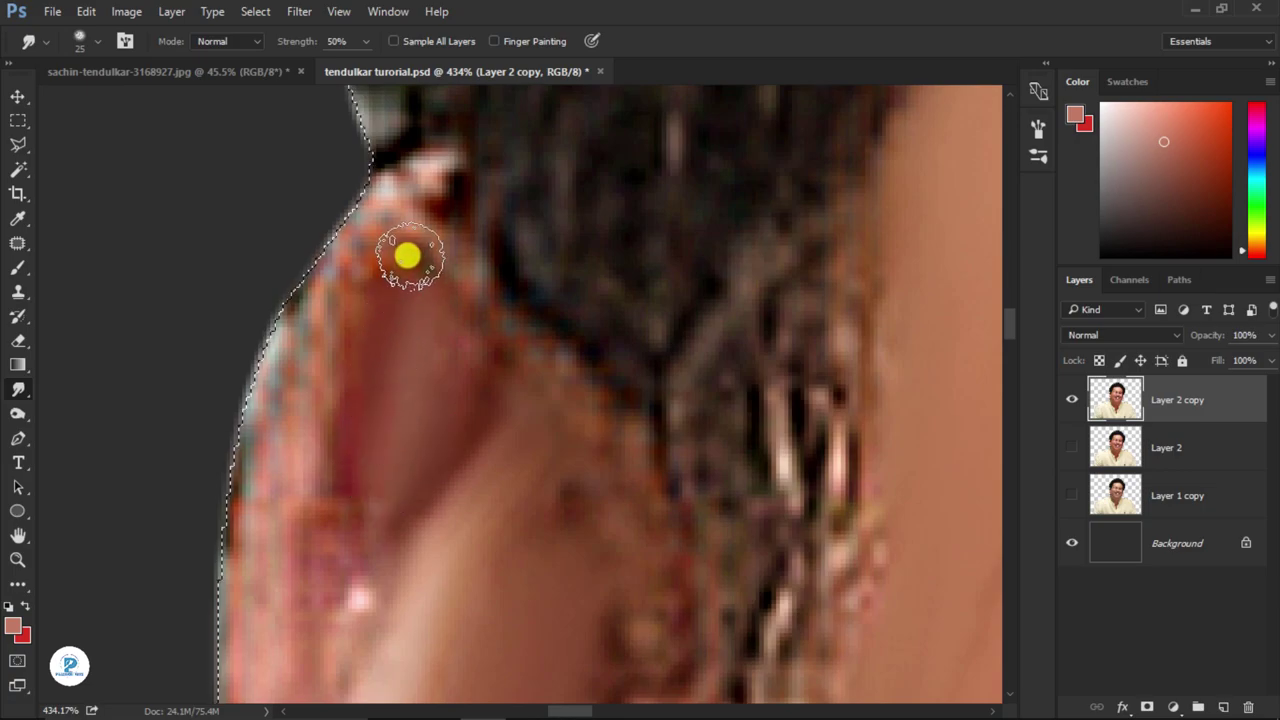
- Smooth the ear's outer edge with a 40 brush and check the upper ear and earring
{"action": "mouse_move", "coordinate": [391, 205]}
{"action": "left_mouse_down"}
{"action": "mouse_move", "coordinate": [294, 391]}
{"action": "mouse_move", "coordinate": [251, 543]}
{"action": "mouse_move", "coordinate": [380, 240]}
{"action": "mouse_move", "coordinate": [340, 450]}
{"action": "left_mouse_up"}
{"action": "scroll", "coordinate": [340, 450], "scroll_direction": "down", "scroll_amount": 3}
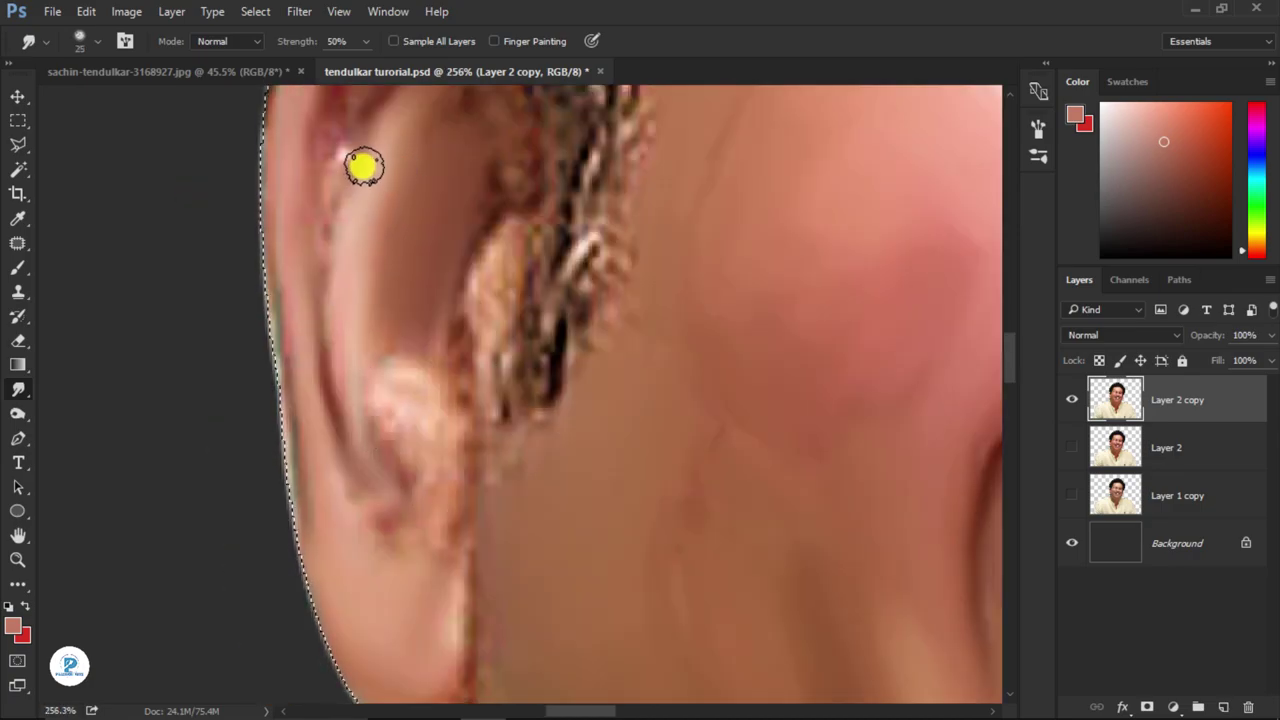
{"action": "left_click_drag", "start_coordinate": [363, 167], "coordinate": [376, 502]}
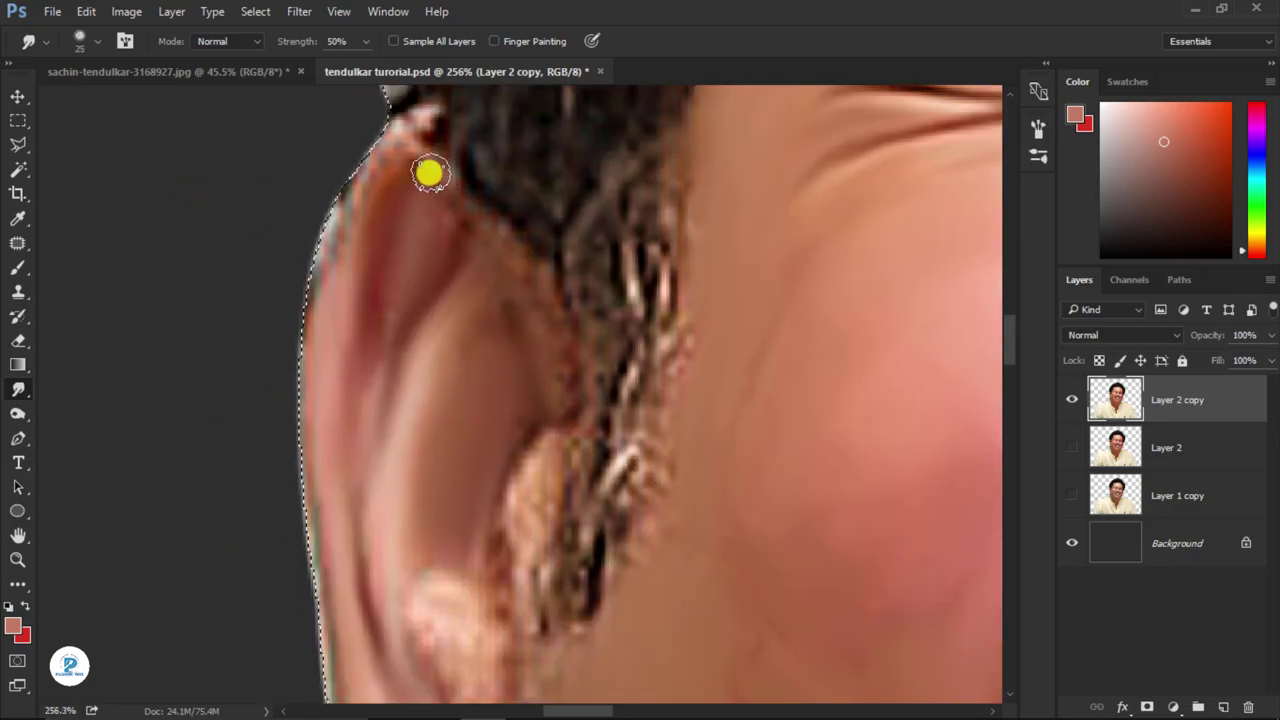
{"action": "left_click_drag", "start_coordinate": [467, 501], "coordinate": [482, 313]}
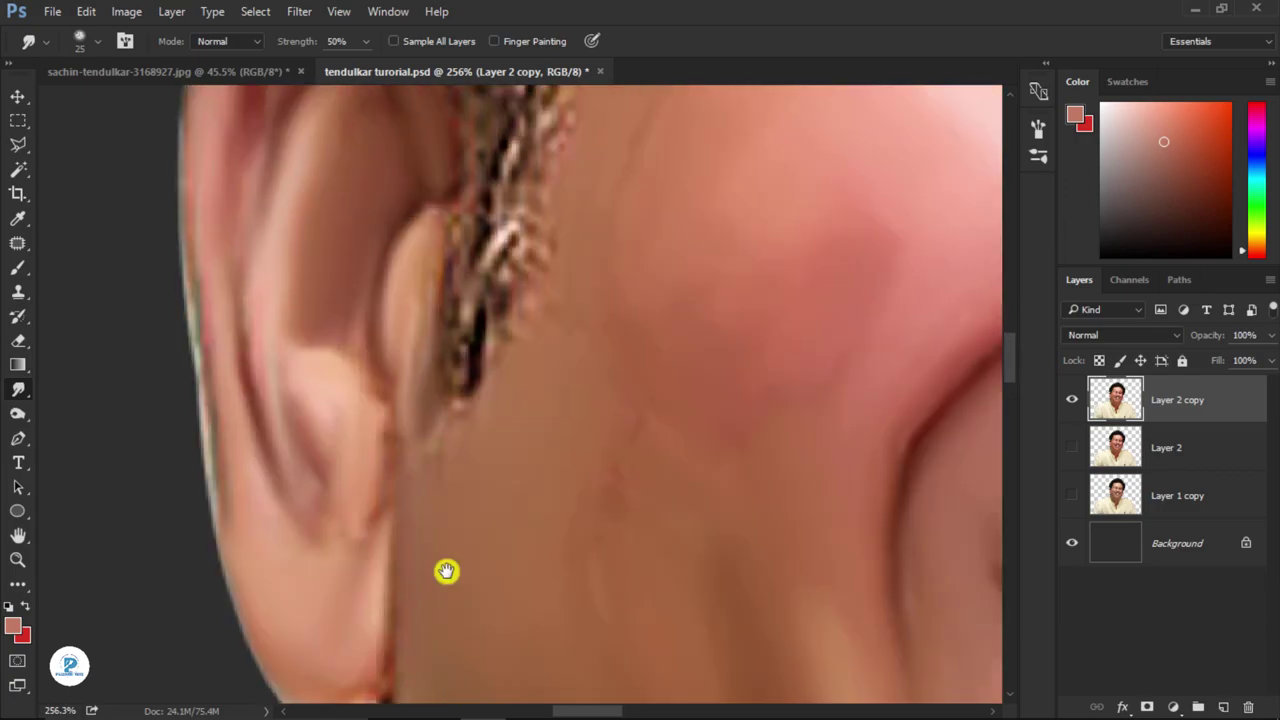
{"action": "scroll", "coordinate": [451, 523], "scroll_direction": "down", "scroll_amount": 5}
- Save the retouched portrait with Ctrl+S
{"action": "key", "text": "ctrl+s"}
{"action": "scroll", "coordinate": [509, 491], "scroll_direction": "up", "scroll_amount": 10}
{"action": "scroll", "coordinate": [609, 563], "scroll_direction": "down", "scroll_amount": 10}
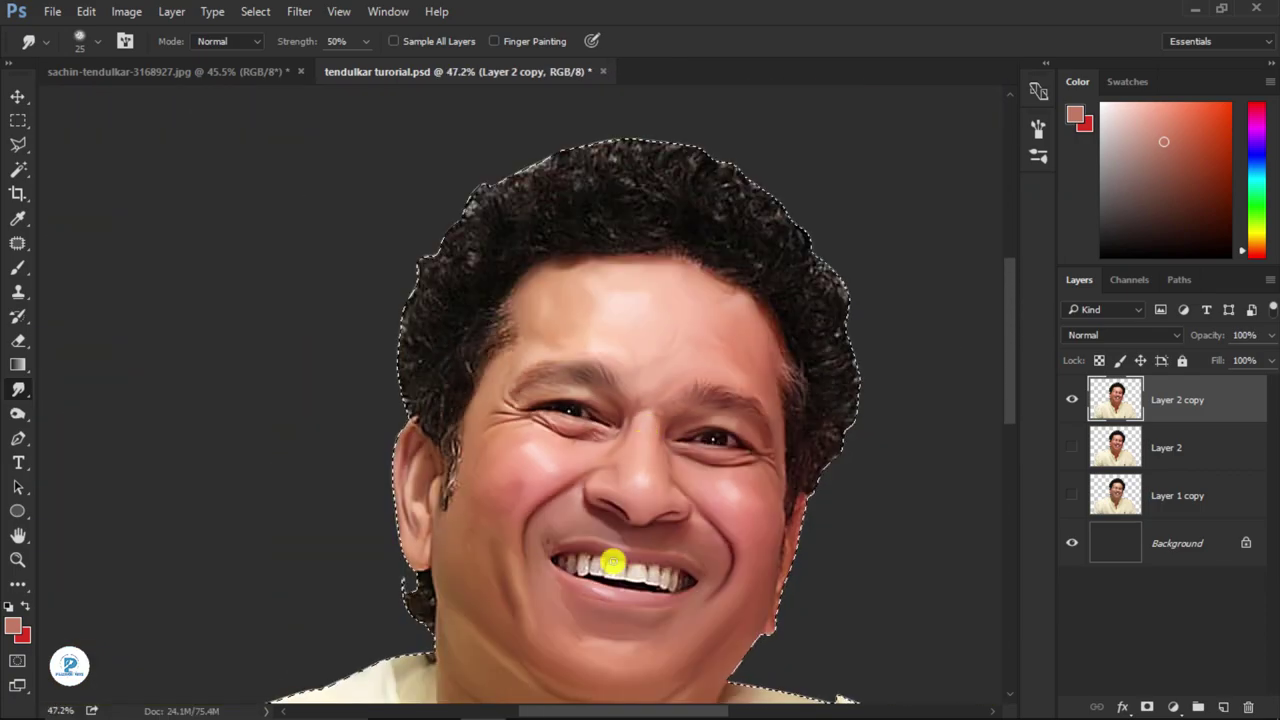
{"action": "scroll", "coordinate": [571, 514], "scroll_direction": "up", "scroll_amount": 10}
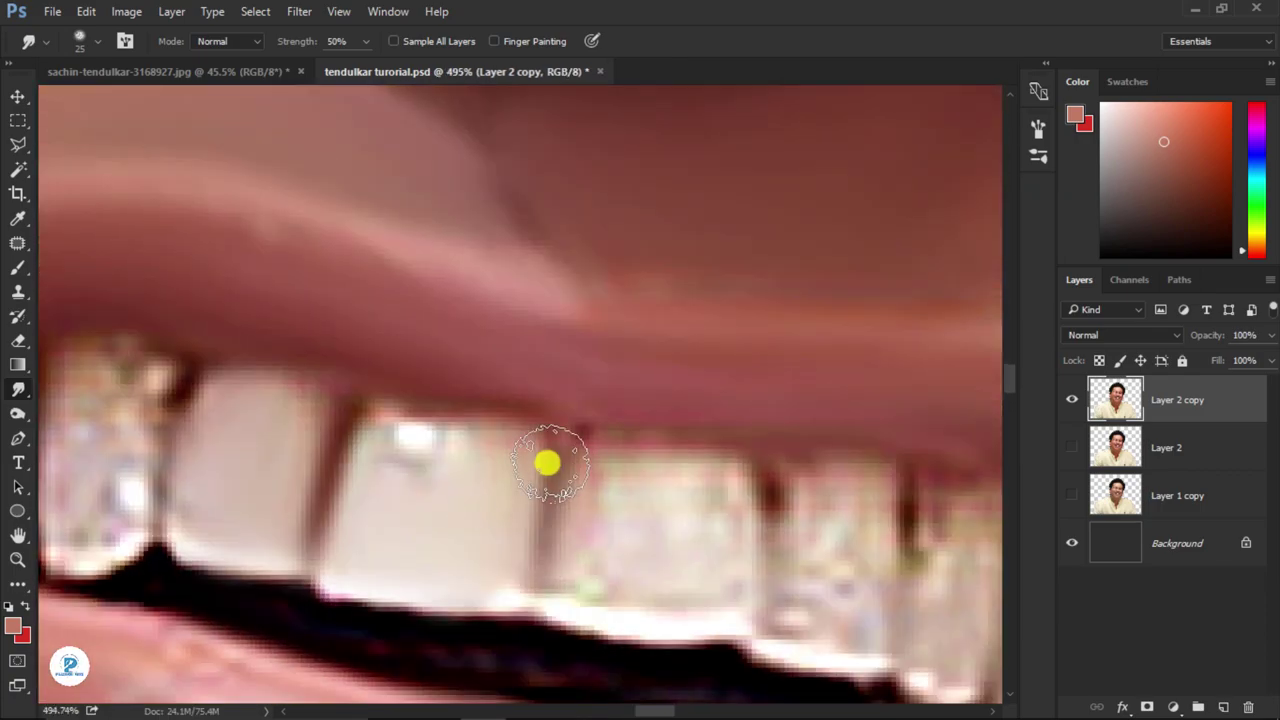
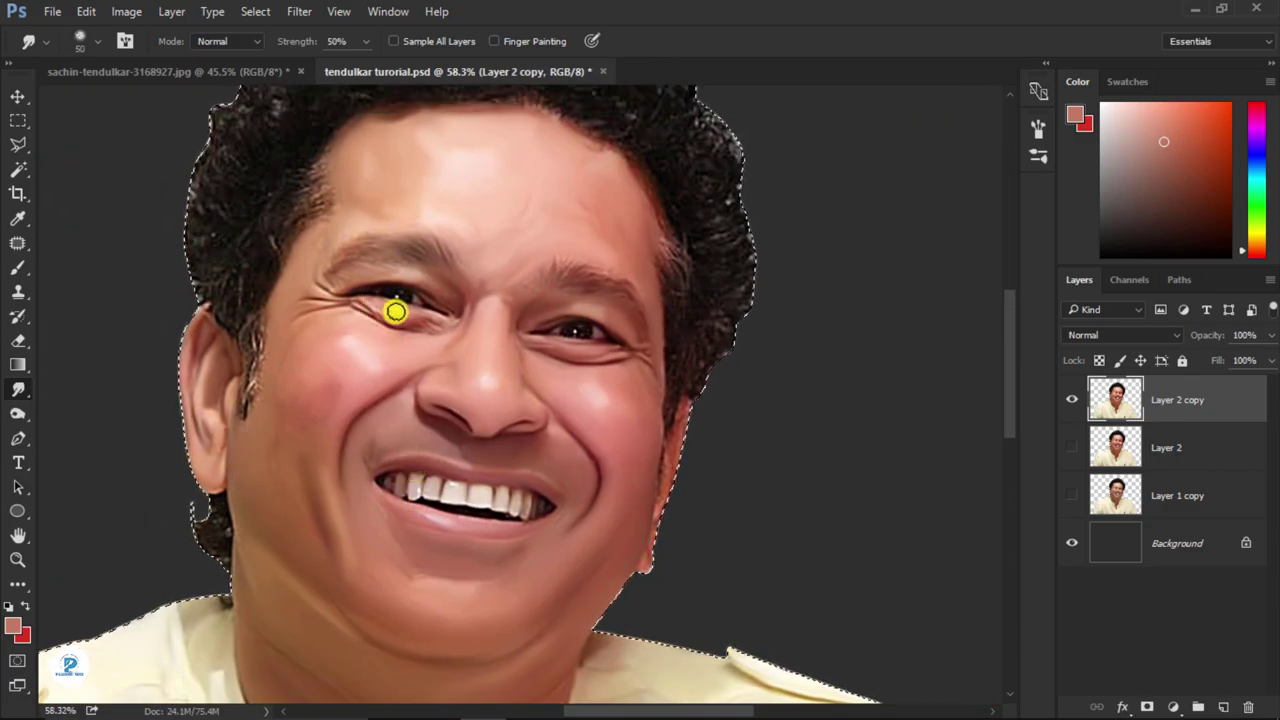
- On a new layer, set up a fine black Brush at 100% opacity
{"action": "left_click", "coordinate": [18, 268]}
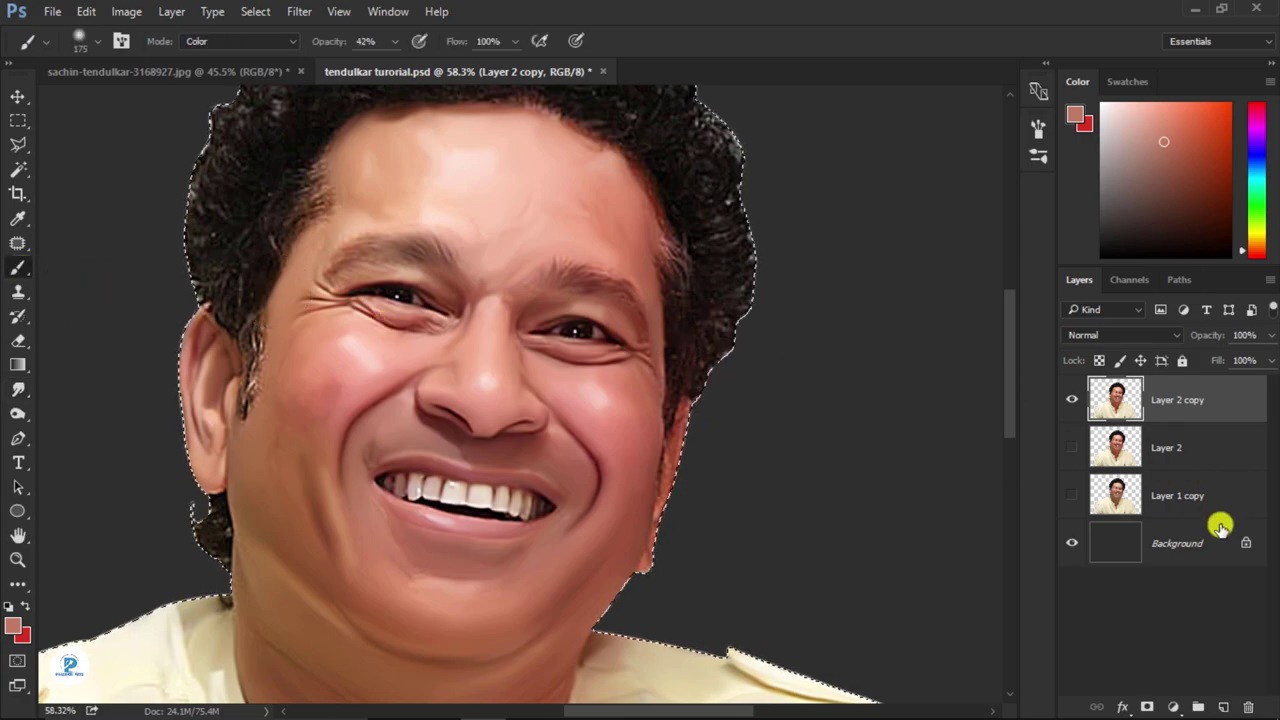
{"action": "left_click", "coordinate": [1222, 707]}
{"action": "scroll", "coordinate": [369, 281], "scroll_direction": "up", "scroll_amount": 5}
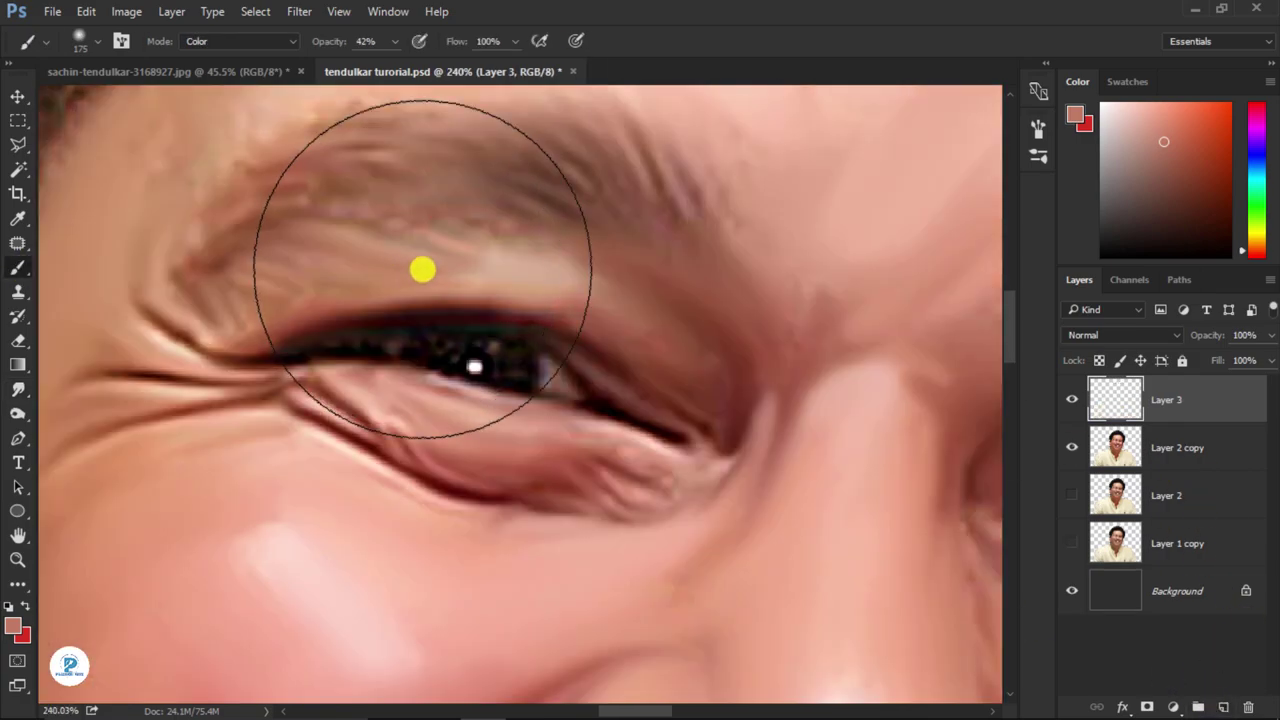
{"action": "scroll", "coordinate": [423, 269], "scroll_direction": "up", "scroll_amount": 3}
{"action": "key", "text": "bracketleft"}
{"action": "key", "text": "bracketleft"}
{"action": "key", "text": "bracketleft"}
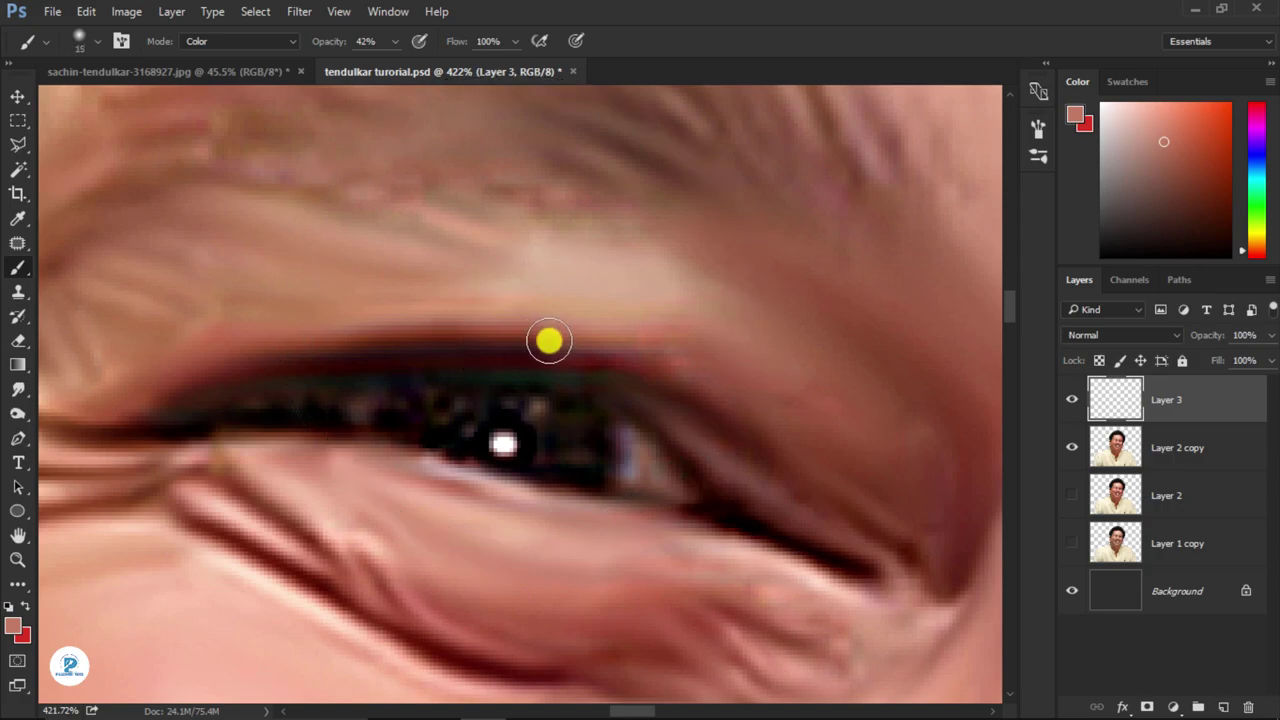
{"action": "left_click", "coordinate": [1222, 250]}
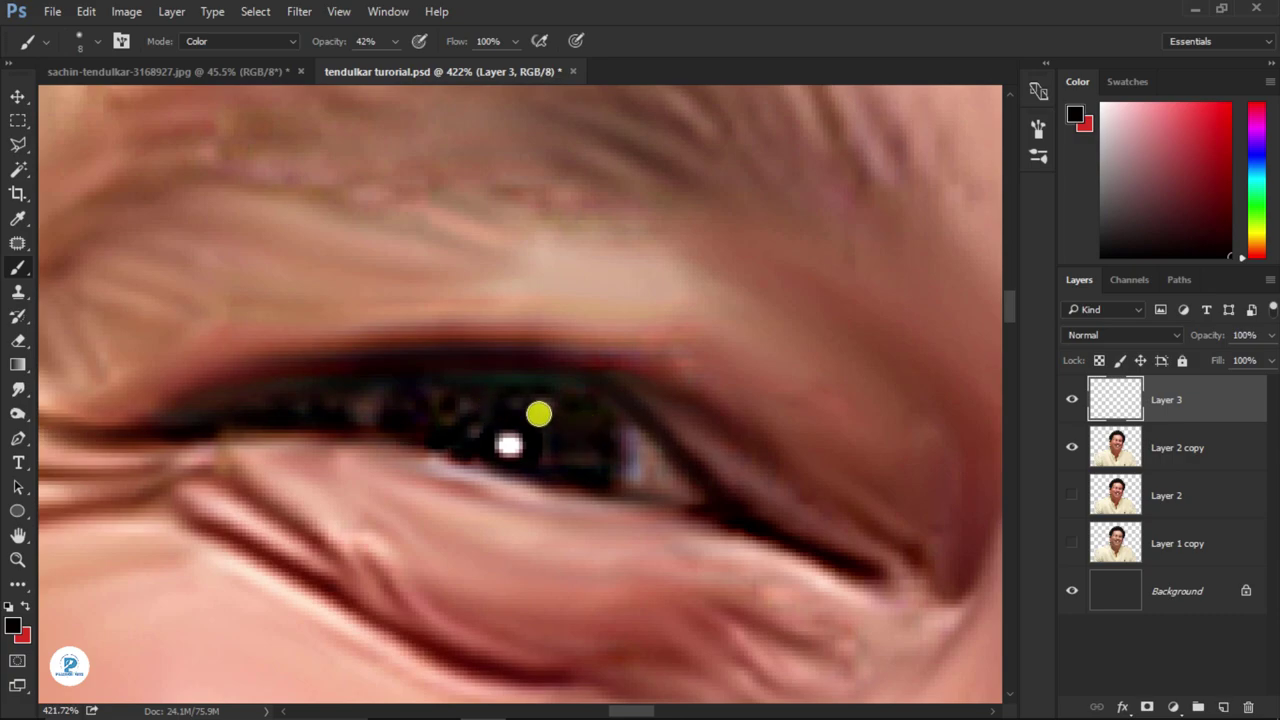
{"action": "left_click_drag", "start_coordinate": [323, 45], "coordinate": [455, 63]}
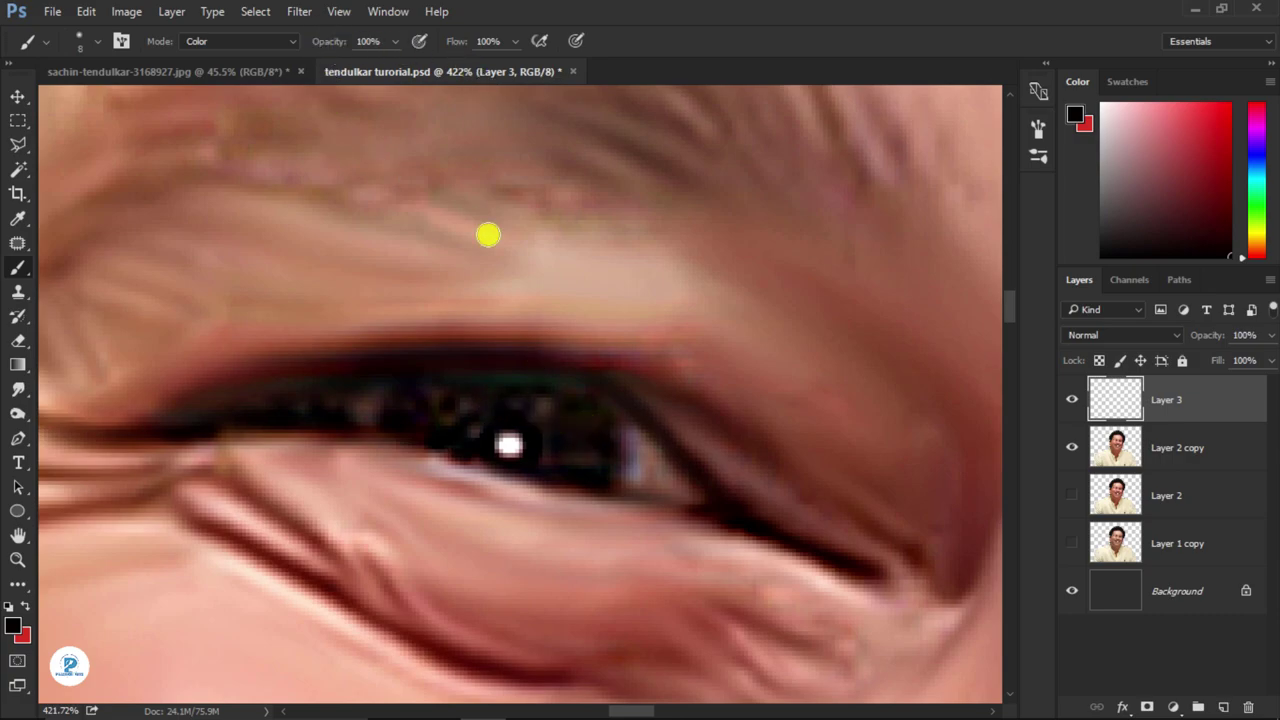
- Paint the left eye's iris solid black and darken its lower eyelid line
{"action": "key", "text": "bracketright"}
{"action": "mouse_move", "coordinate": [567, 436]}
{"action": "left_mouse_down"}
{"action": "mouse_move", "coordinate": [531, 400]}
{"action": "mouse_move", "coordinate": [434, 400]}
{"action": "mouse_move", "coordinate": [578, 451]}
{"action": "mouse_move", "coordinate": [443, 431]}
{"action": "mouse_move", "coordinate": [557, 460]}
{"action": "mouse_move", "coordinate": [580, 414]}
{"action": "left_mouse_up"}
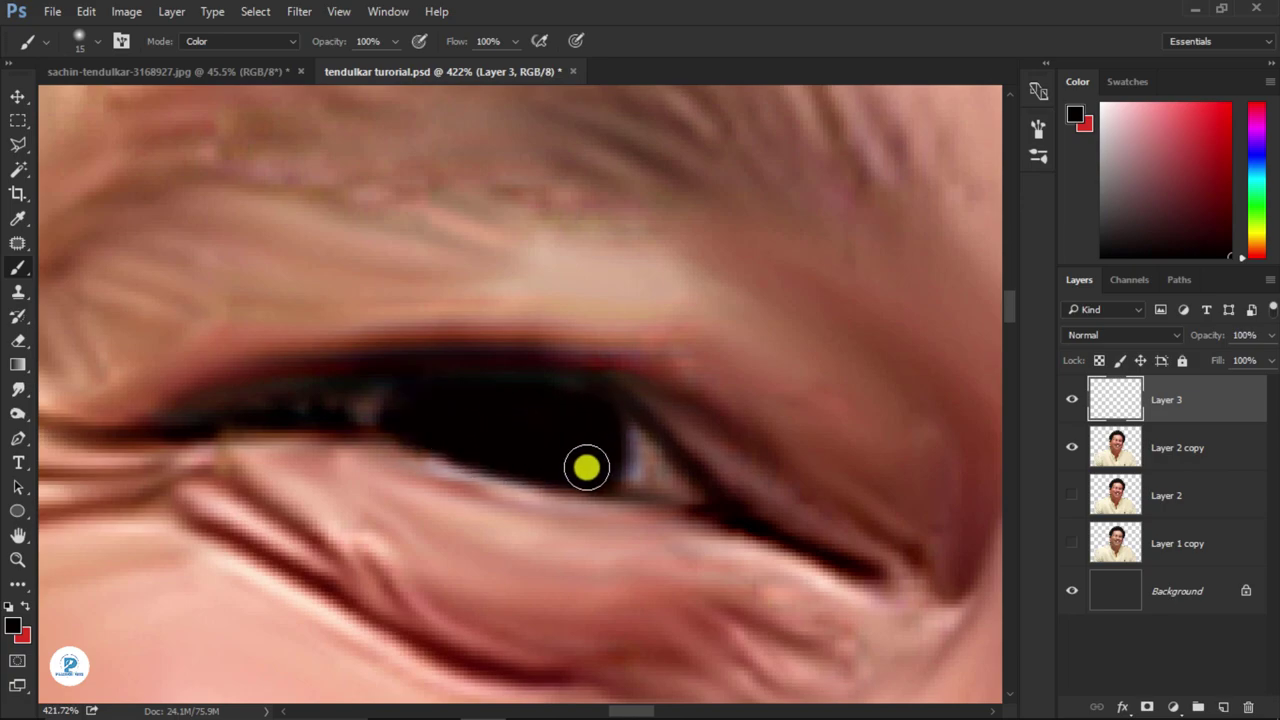
{"action": "key", "text": "bracketleft"}
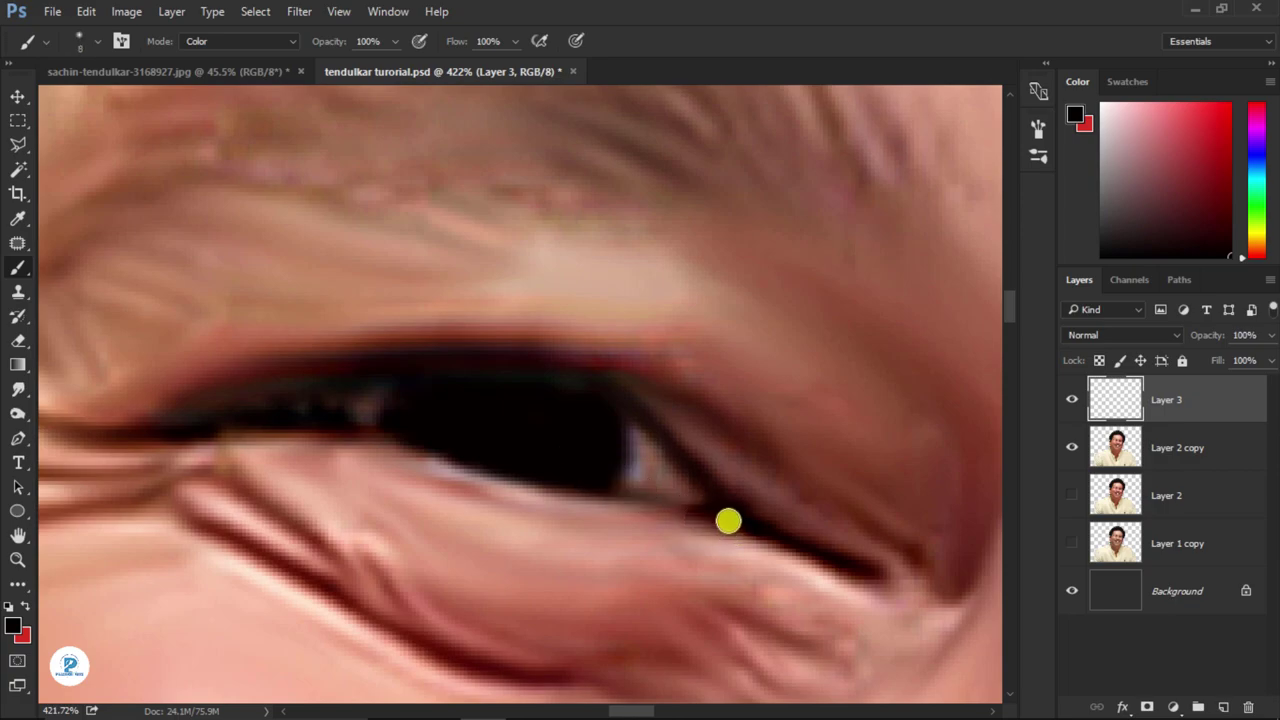
{"action": "mouse_move", "coordinate": [714, 516]}
{"action": "left_mouse_down"}
{"action": "mouse_move", "coordinate": [580, 500]}
{"action": "mouse_move", "coordinate": [273, 406]}
{"action": "left_mouse_up"}
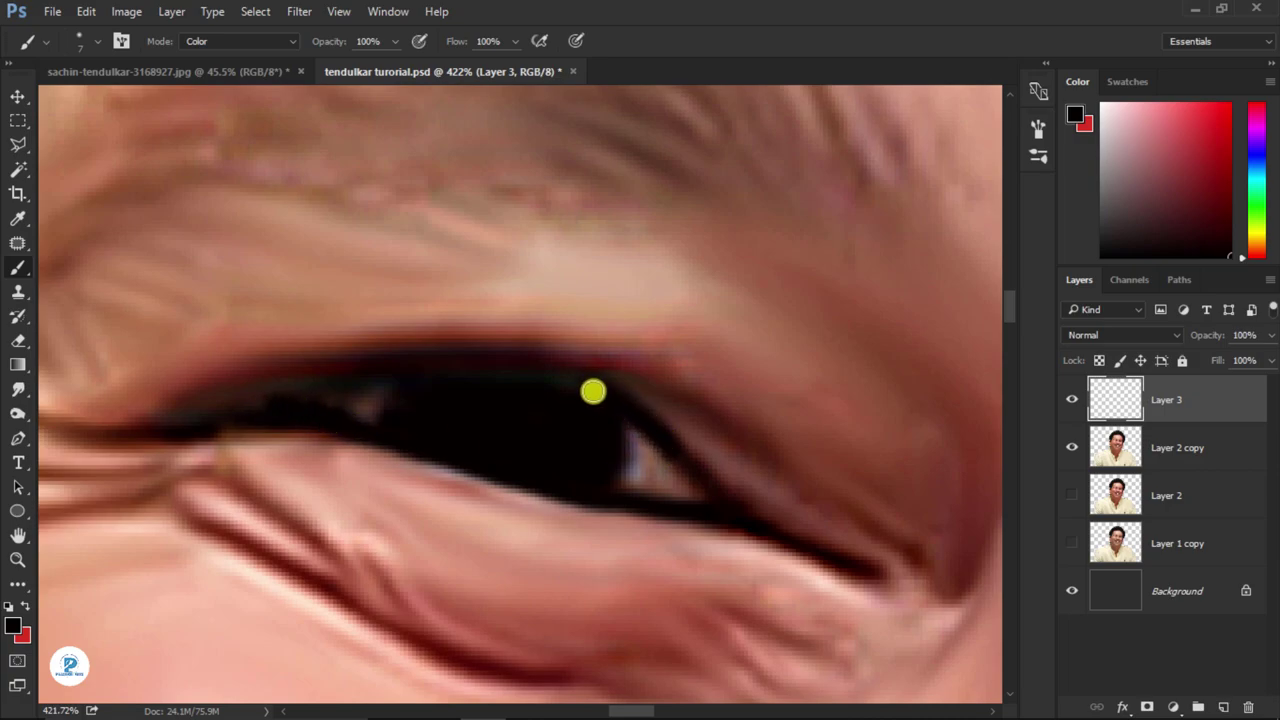
{"action": "left_click_drag", "start_coordinate": [690, 469], "coordinate": [869, 571]}
- Zoom in and paint dark lines along the right eye's upper and lower lids
{"action": "scroll", "coordinate": [757, 512], "scroll_direction": "down", "scroll_amount": 5}
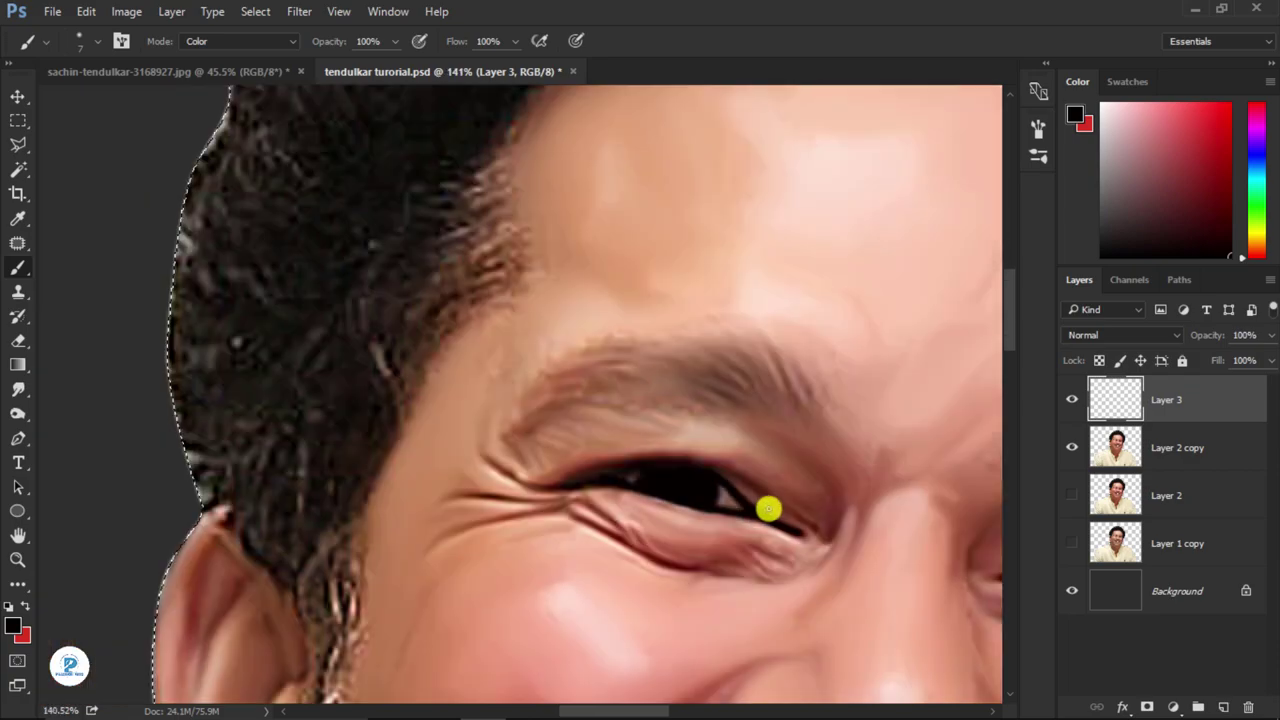
{"action": "scroll", "coordinate": [769, 506], "scroll_direction": "down", "scroll_amount": 4}
{"action": "scroll", "coordinate": [926, 526], "scroll_direction": "up", "scroll_amount": 3}
{"action": "scroll", "coordinate": [850, 525], "scroll_direction": "up", "scroll_amount": 3}
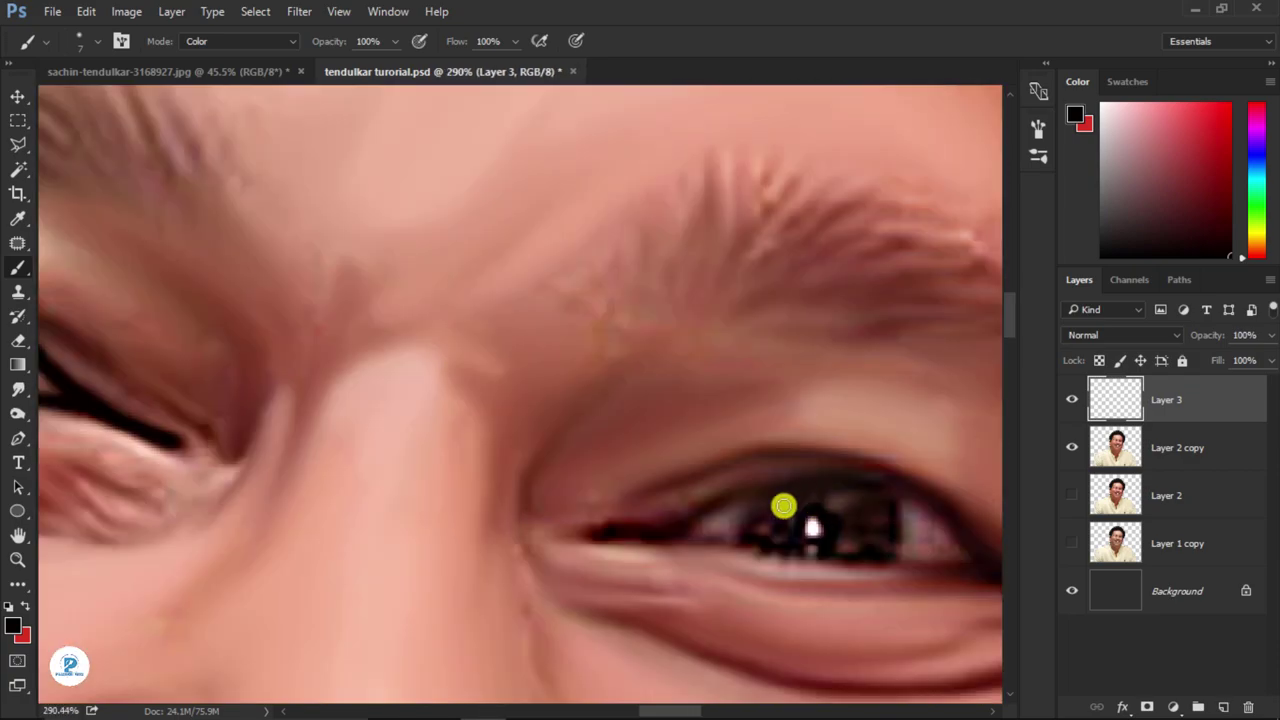
{"action": "scroll", "coordinate": [775, 512], "scroll_direction": "up", "scroll_amount": 2}
{"action": "scroll", "coordinate": [563, 577], "scroll_direction": "up", "scroll_amount": 1}
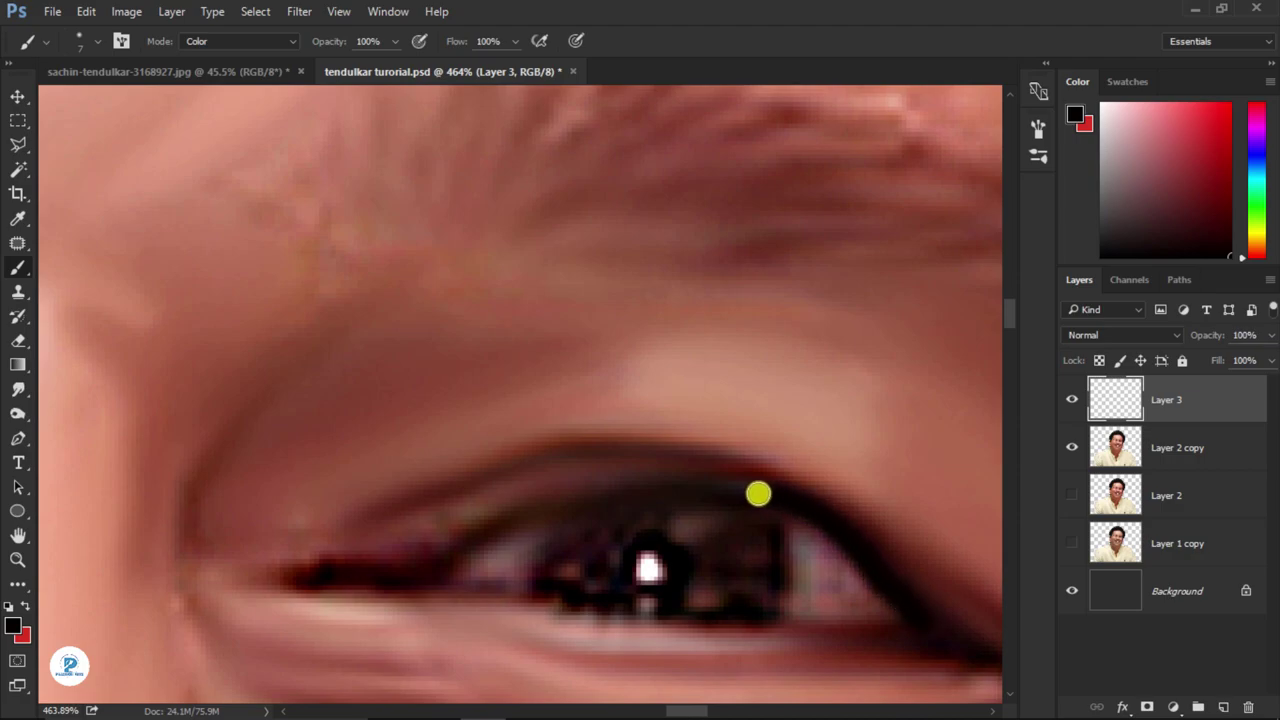
{"action": "mouse_move", "coordinate": [660, 485]}
{"action": "left_mouse_down"}
{"action": "mouse_move", "coordinate": [494, 526]}
{"action": "mouse_move", "coordinate": [437, 566]}
{"action": "mouse_move", "coordinate": [320, 581]}
{"action": "left_mouse_up"}
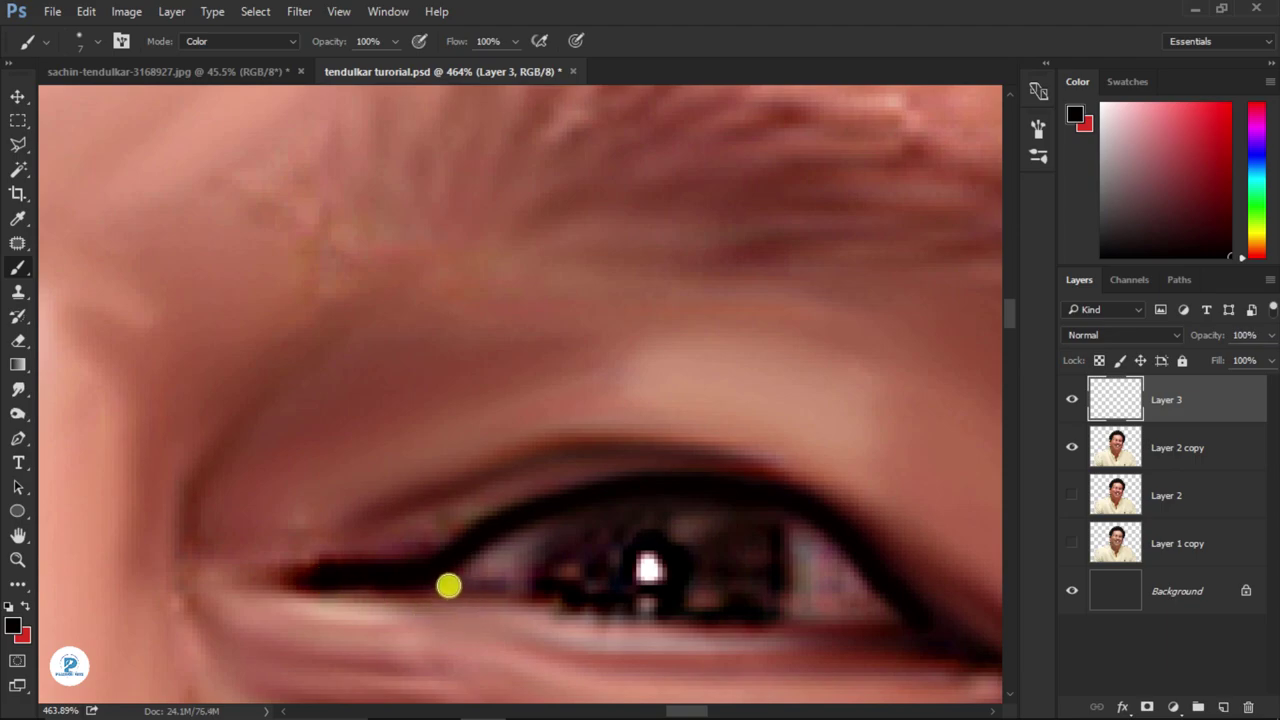
{"action": "mouse_move", "coordinate": [448, 585]}
{"action": "left_mouse_down"}
{"action": "mouse_move", "coordinate": [617, 614]}
{"action": "mouse_move", "coordinate": [912, 626]}
{"action": "left_mouse_up"}
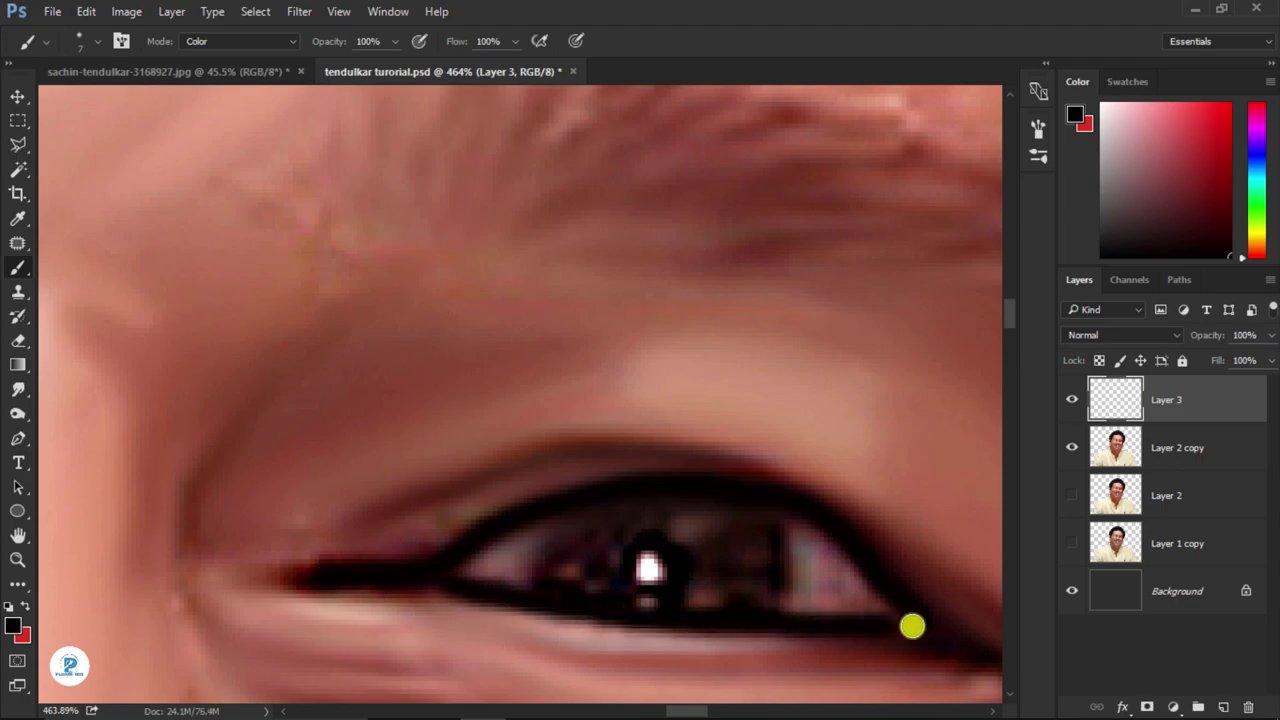
- Outline and fill the right eye's iris in black, then set the foreground to white
{"action": "mouse_move", "coordinate": [759, 513]}
{"action": "left_mouse_down"}
{"action": "mouse_move", "coordinate": [774, 586]}
{"action": "mouse_move", "coordinate": [723, 606]}
{"action": "mouse_move", "coordinate": [604, 592]}
{"action": "left_mouse_up"}
{"action": "mouse_move", "coordinate": [560, 520]}
{"action": "left_mouse_down"}
{"action": "mouse_move", "coordinate": [551, 574]}
{"action": "mouse_move", "coordinate": [589, 594]}
{"action": "mouse_move", "coordinate": [620, 514]}
{"action": "mouse_move", "coordinate": [683, 547]}
{"action": "mouse_move", "coordinate": [580, 537]}
{"action": "mouse_move", "coordinate": [731, 580]}
{"action": "mouse_move", "coordinate": [620, 563]}
{"action": "mouse_move", "coordinate": [745, 564]}
{"action": "left_mouse_up"}
{"action": "key", "text": "bracketright"}
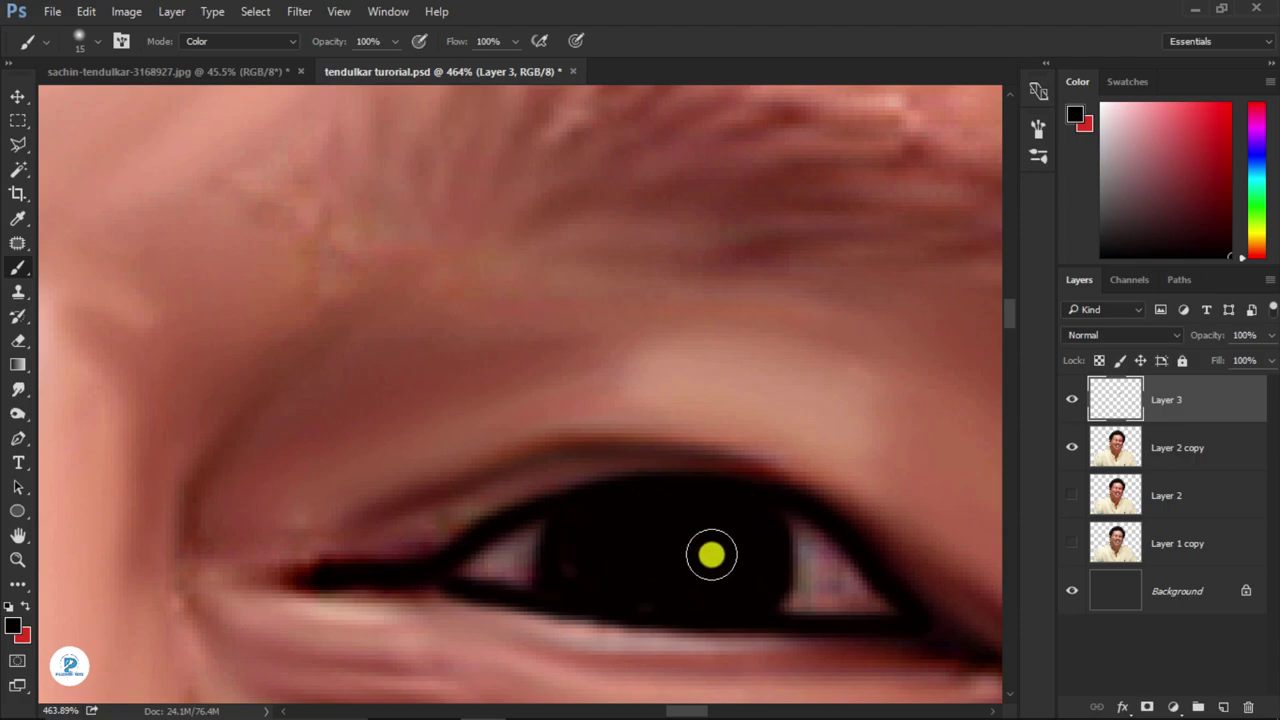
{"action": "left_click_drag", "start_coordinate": [1118, 198], "coordinate": [1084, 74]}
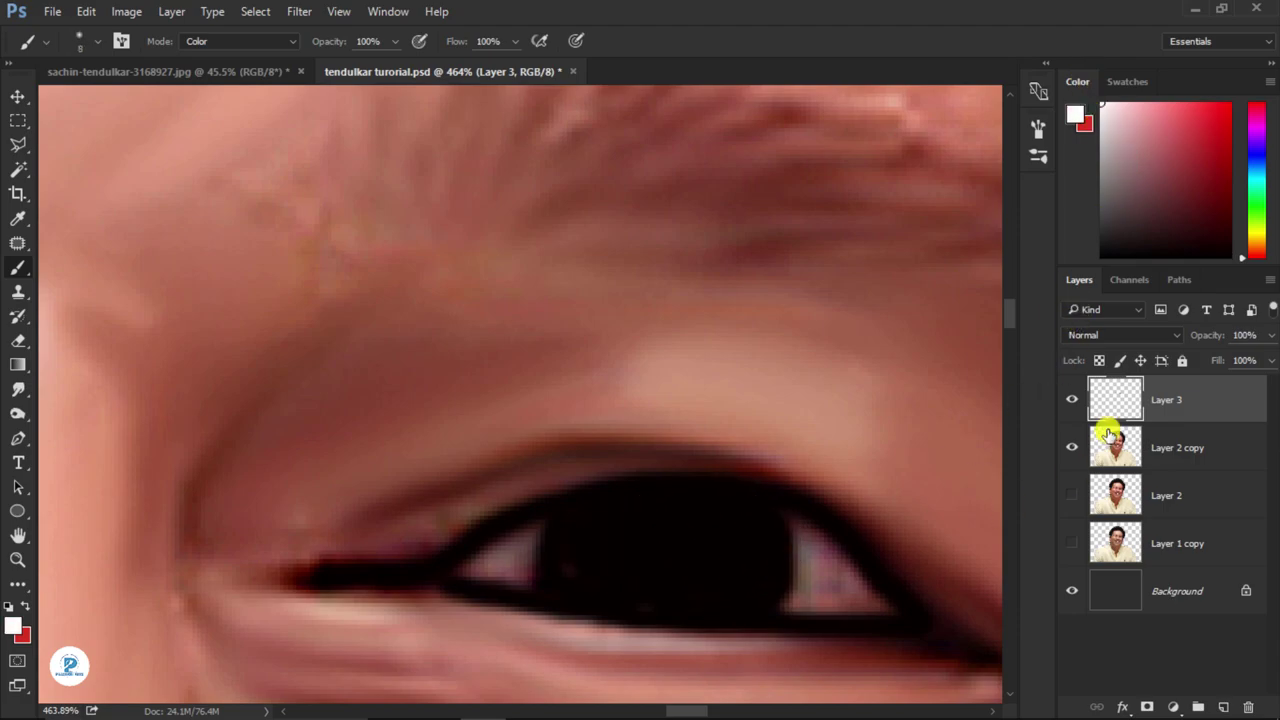
- Toggle Layer 3 to compare the eyes and undo a stray white stroke
{"action": "left_click", "coordinate": [1074, 398]}
{"action": "left_click", "coordinate": [1074, 398]}
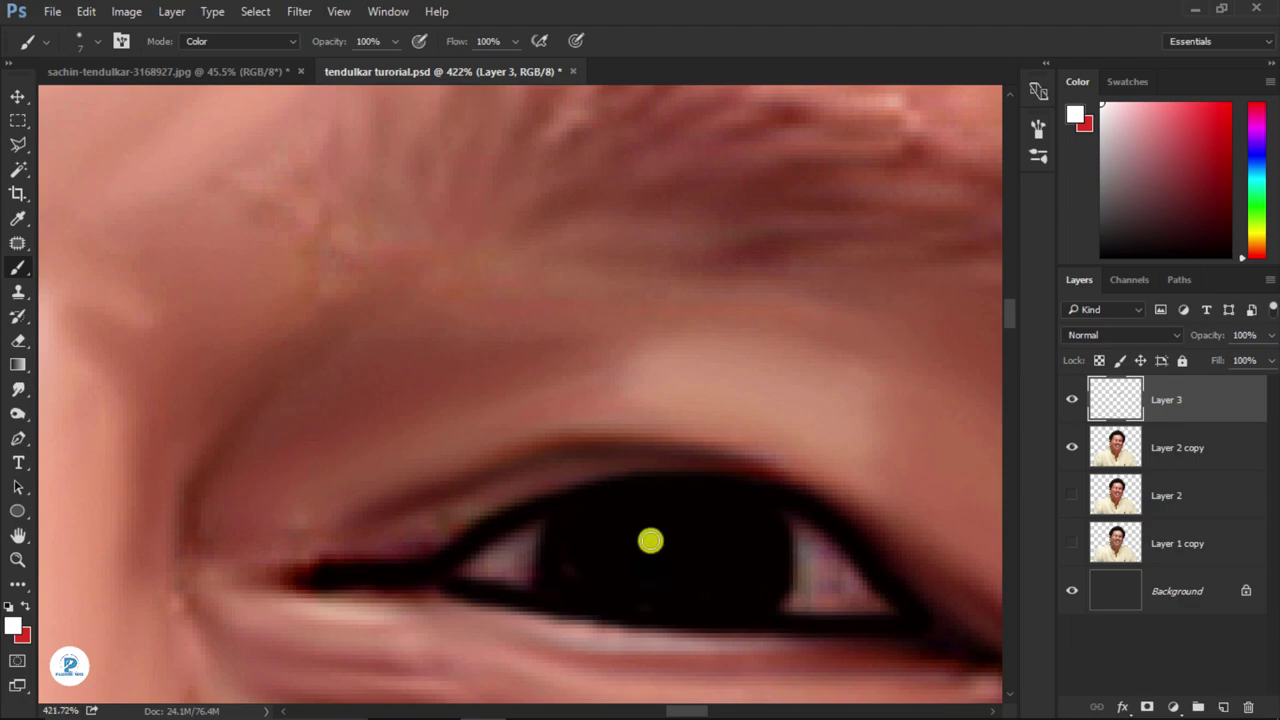
{"action": "scroll", "coordinate": [650, 541], "scroll_direction": "down", "scroll_amount": 3}
{"action": "left_click_drag", "start_coordinate": [765, 437], "coordinate": [728, 508]}
{"action": "key", "text": "ctrl+z"}
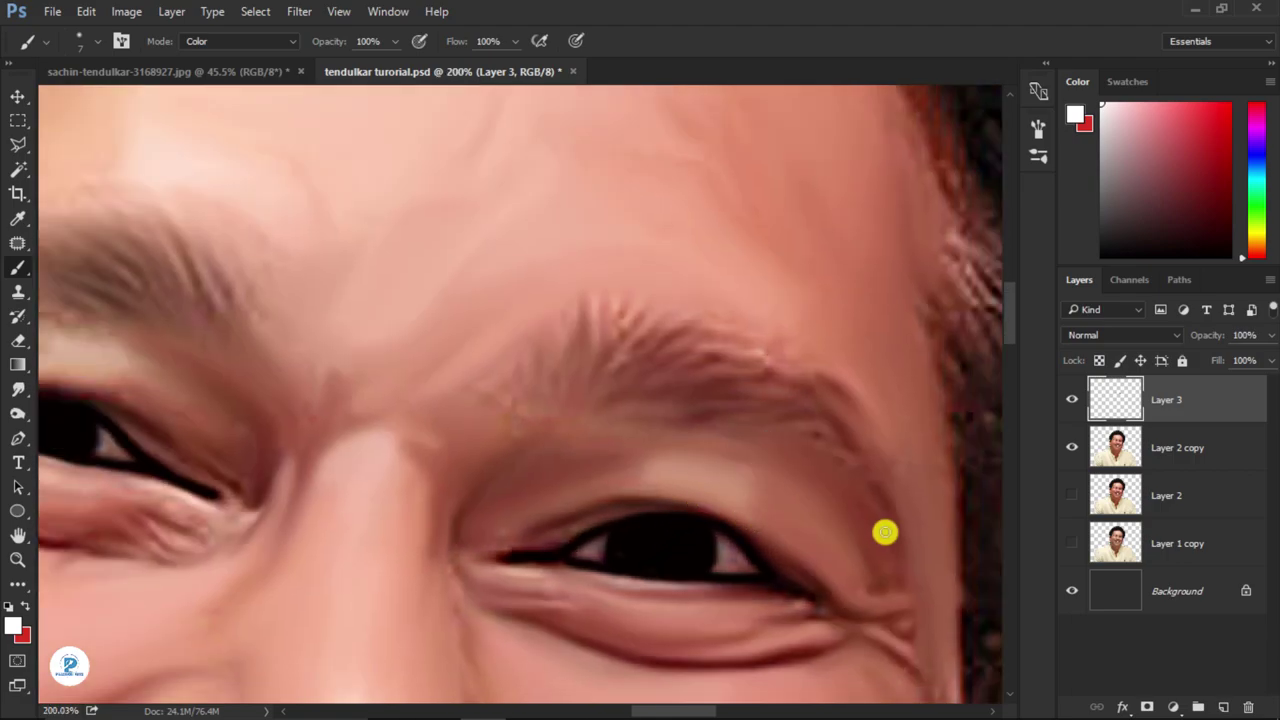
- Add Layer 4 for white catchlight dots in both irises
{"action": "left_click", "coordinate": [1224, 707]}
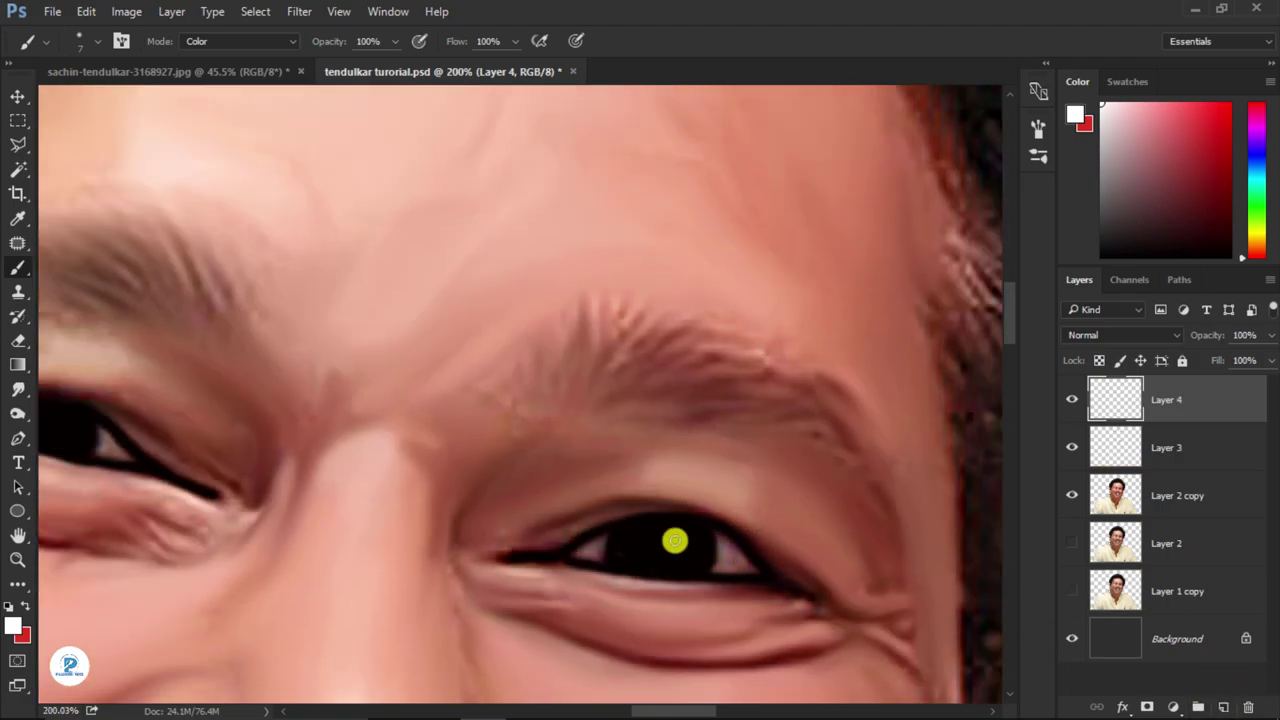
{"action": "scroll", "coordinate": [640, 556], "scroll_direction": "up", "scroll_amount": 2}
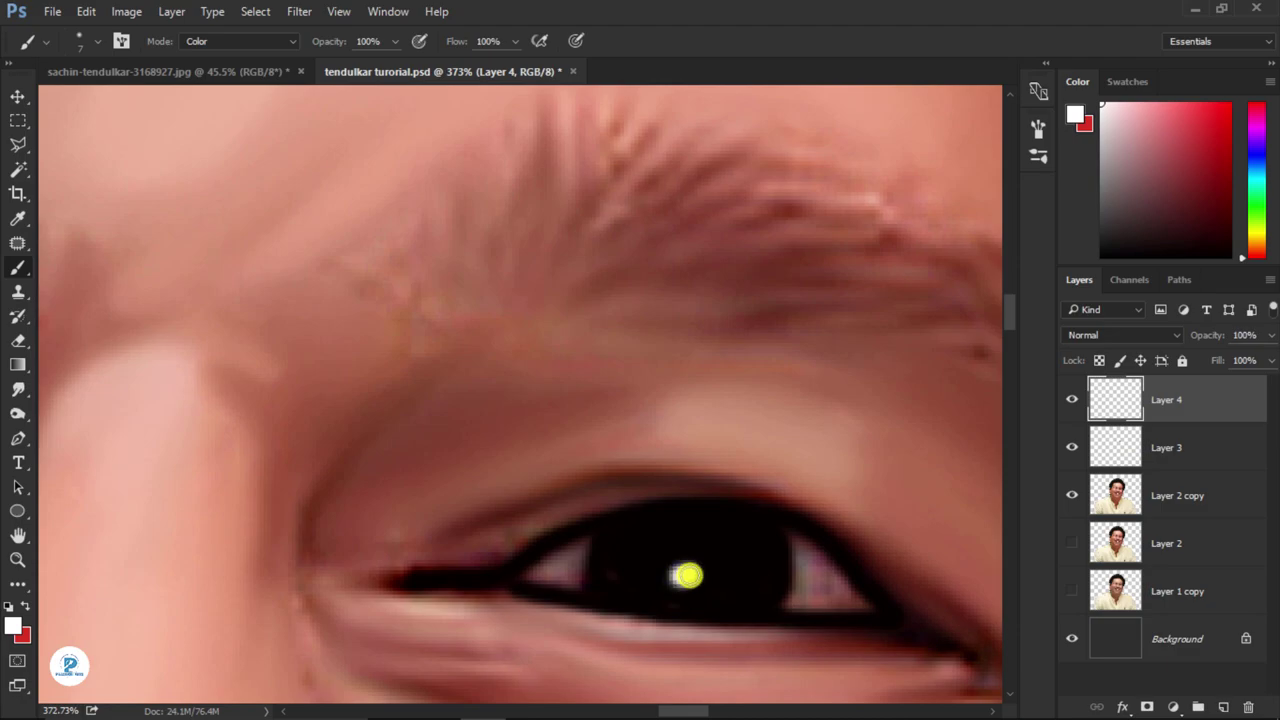
{"action": "scroll", "coordinate": [480, 515], "scroll_direction": "down", "scroll_amount": 3}
{"action": "scroll", "coordinate": [854, 566], "scroll_direction": "up", "scroll_amount": 2}
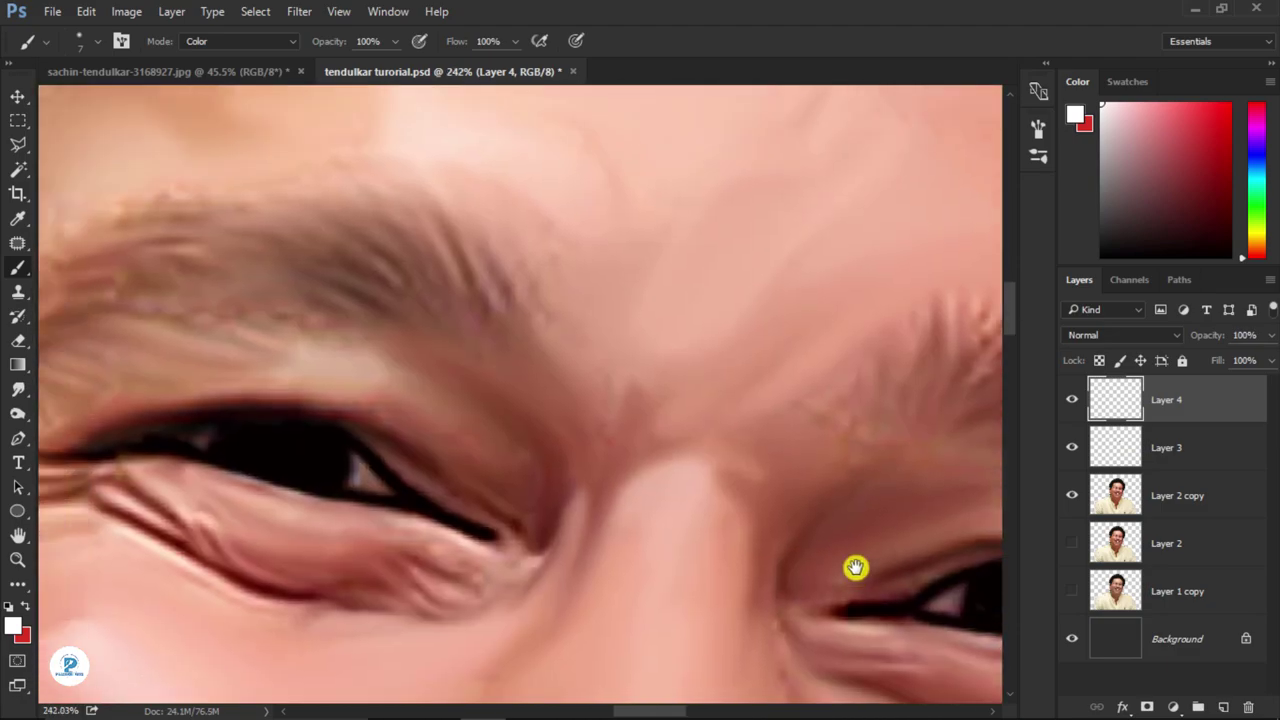
{"action": "scroll", "coordinate": [408, 515], "scroll_direction": "up", "scroll_amount": 1}
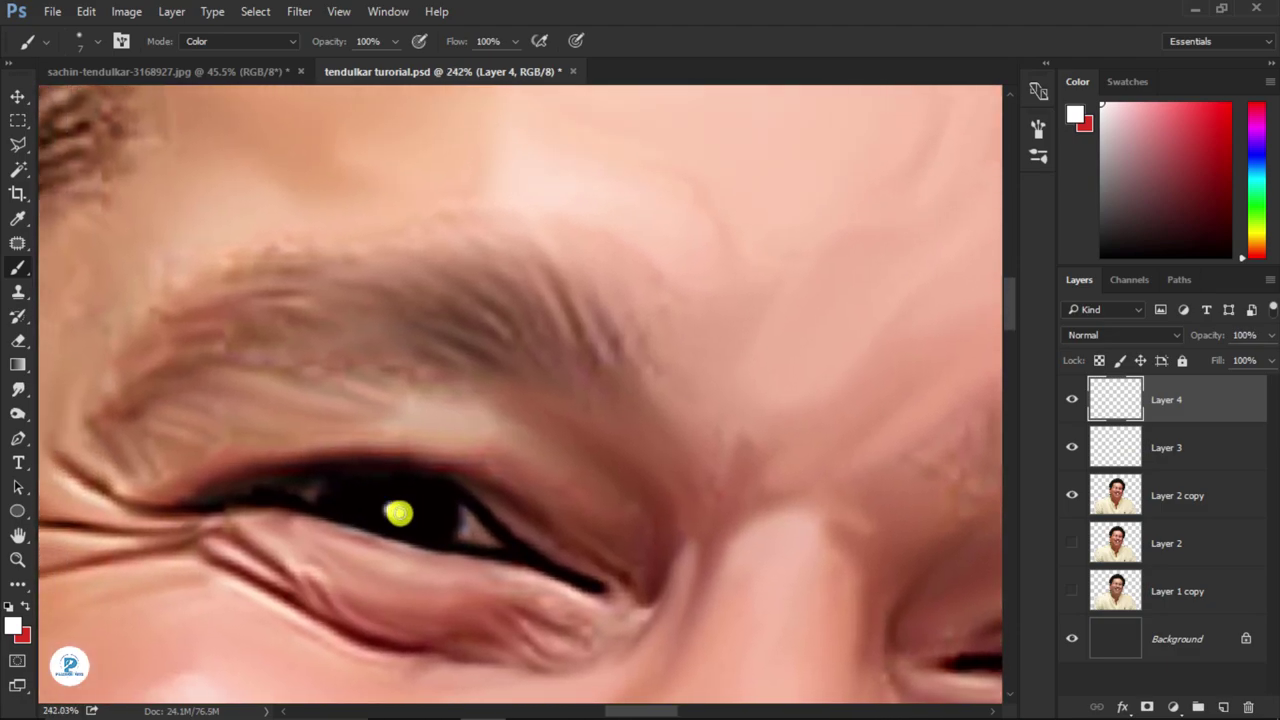
{"action": "scroll", "coordinate": [466, 531], "scroll_direction": "down", "scroll_amount": 1}
{"action": "scroll", "coordinate": [466, 531], "scroll_direction": "down", "scroll_amount": 2}
{"action": "scroll", "coordinate": [466, 529], "scroll_direction": "down", "scroll_amount": 1}
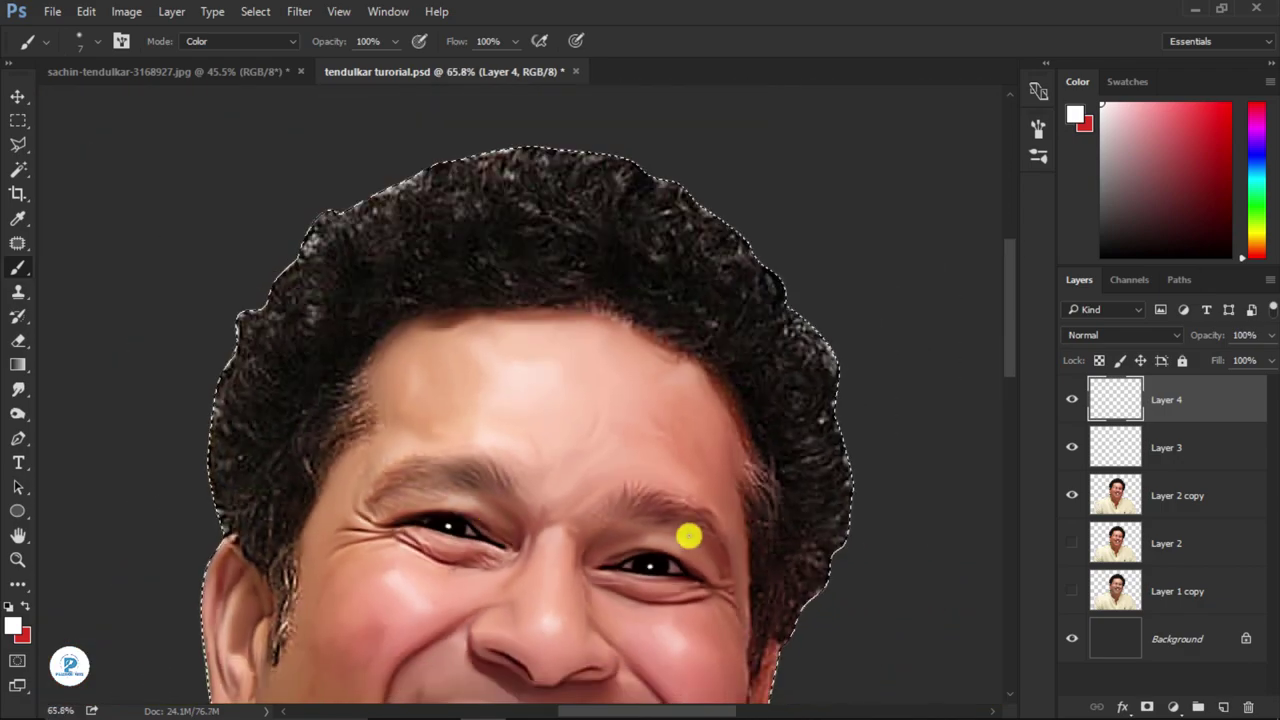
- Toggle the highlight and iris layers to check, then select Layers 4, 3 and 2 copy
{"action": "left_click", "coordinate": [1072, 400]}
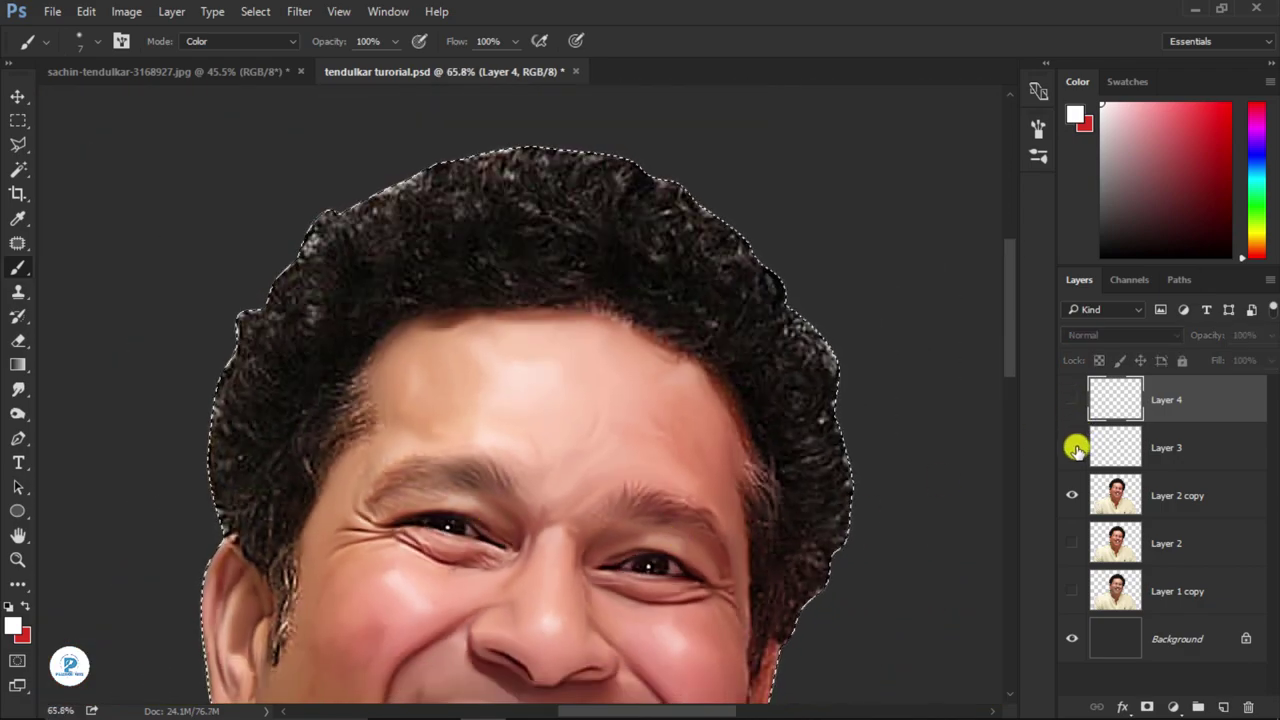
{"action": "left_click", "coordinate": [1074, 448]}
{"action": "left_click", "coordinate": [1072, 418]}
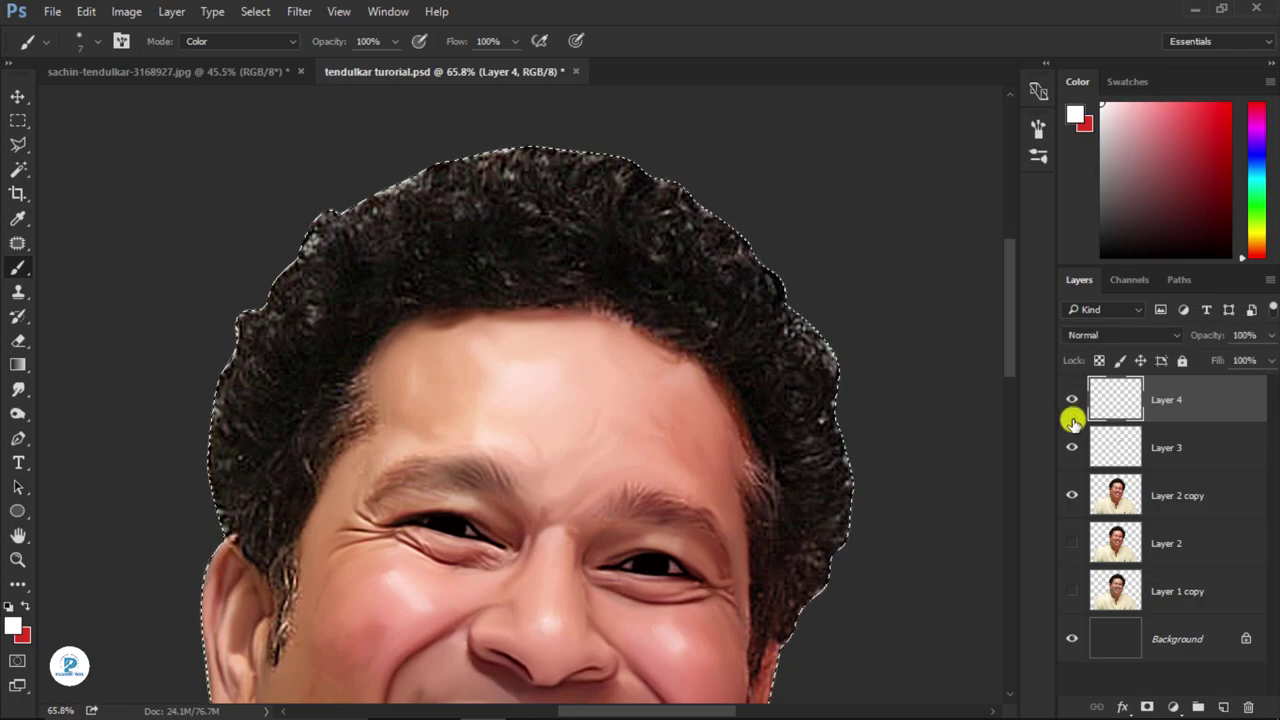
{"action": "scroll", "coordinate": [743, 494], "scroll_direction": "down", "scroll_amount": 1}
{"action": "scroll", "coordinate": [740, 500], "scroll_direction": "down", "scroll_amount": 1}
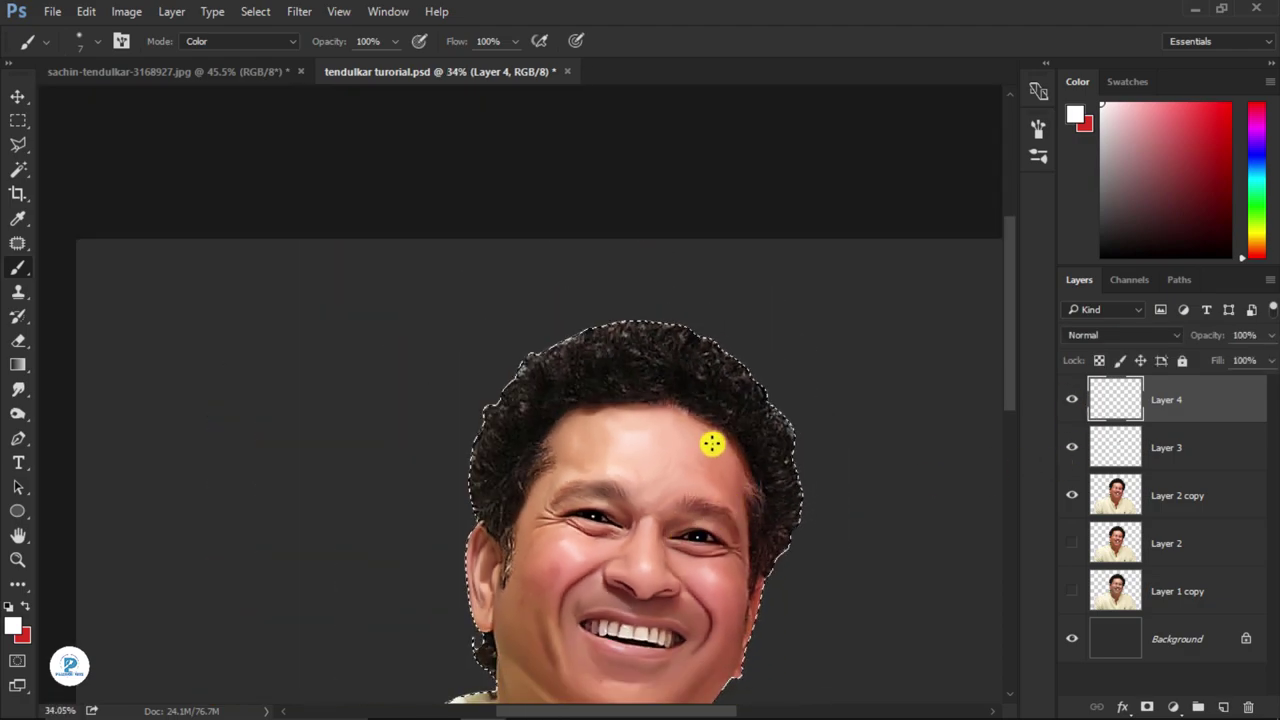
{"action": "scroll", "coordinate": [672, 600], "scroll_direction": "up", "scroll_amount": 2}
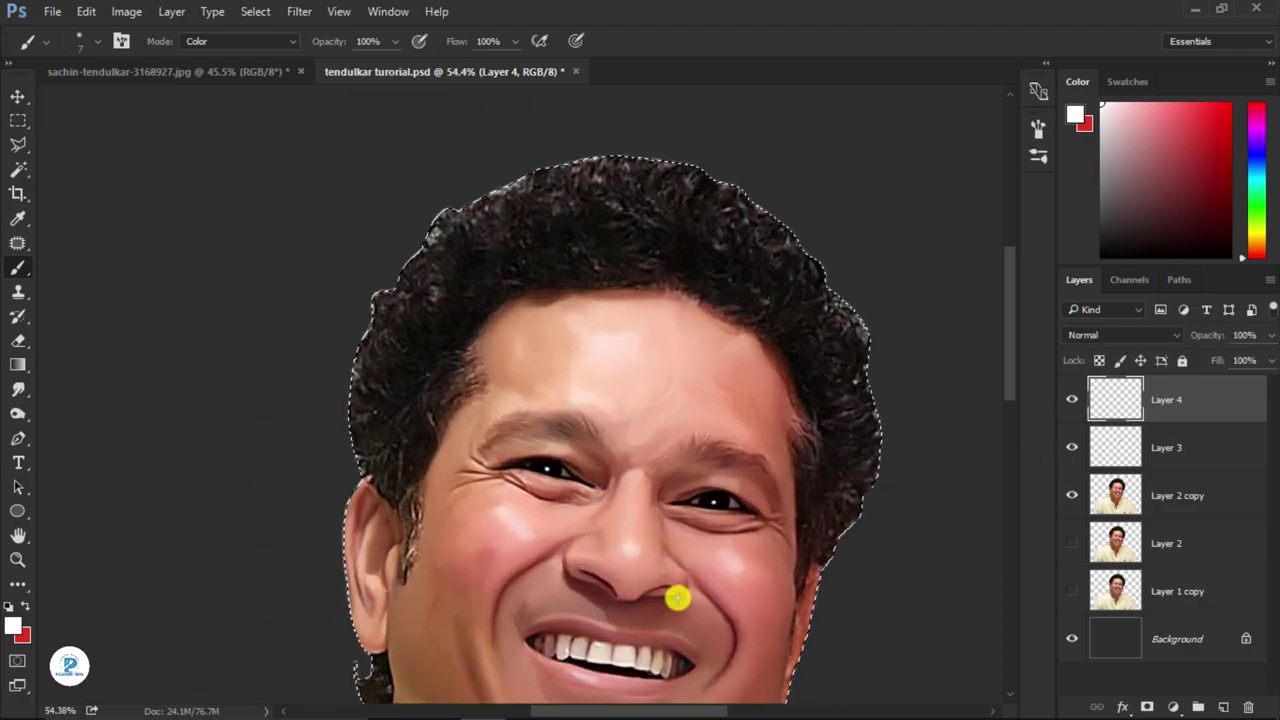
{"action": "scroll", "coordinate": [677, 598], "scroll_direction": "up", "scroll_amount": 2}
{"action": "left_click", "coordinate": [1180, 512], "text": "shift"}
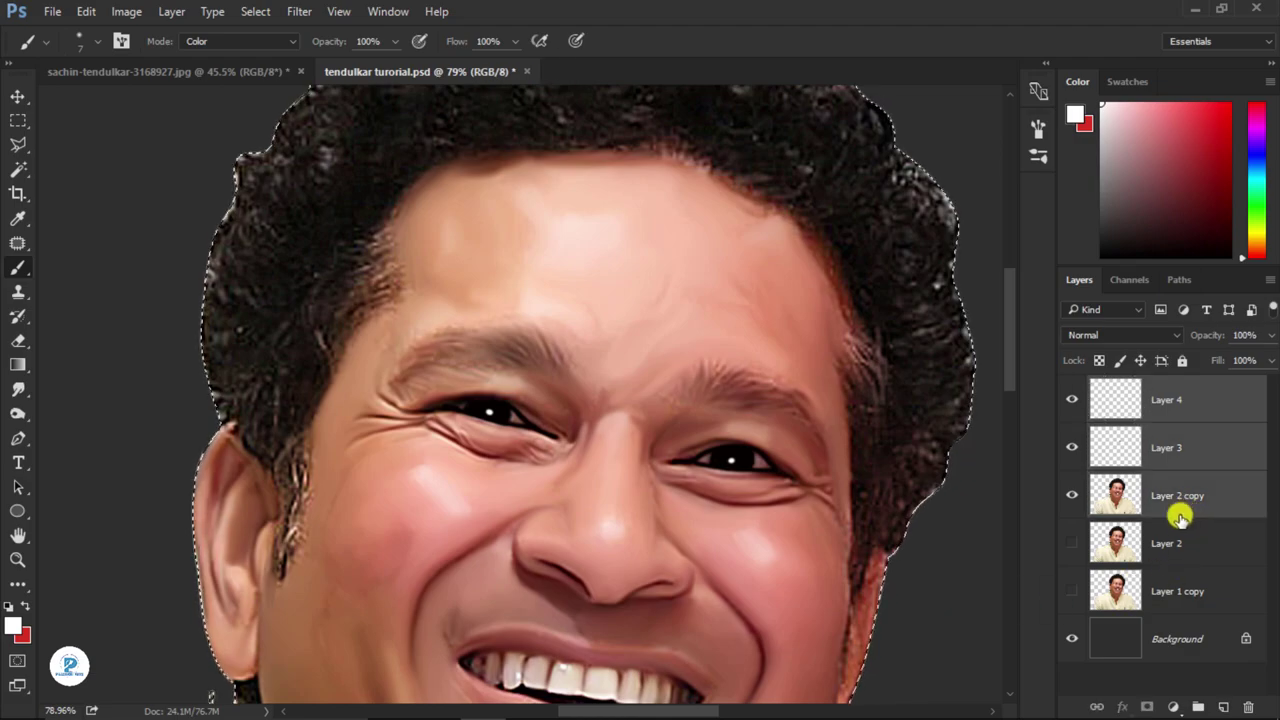
- Merge the eye layers and bring the mouth into view with the Pen tool
{"action": "key", "text": "ctrl+e"}
{"action": "scroll", "coordinate": [729, 501], "scroll_direction": "up", "scroll_amount": 2}
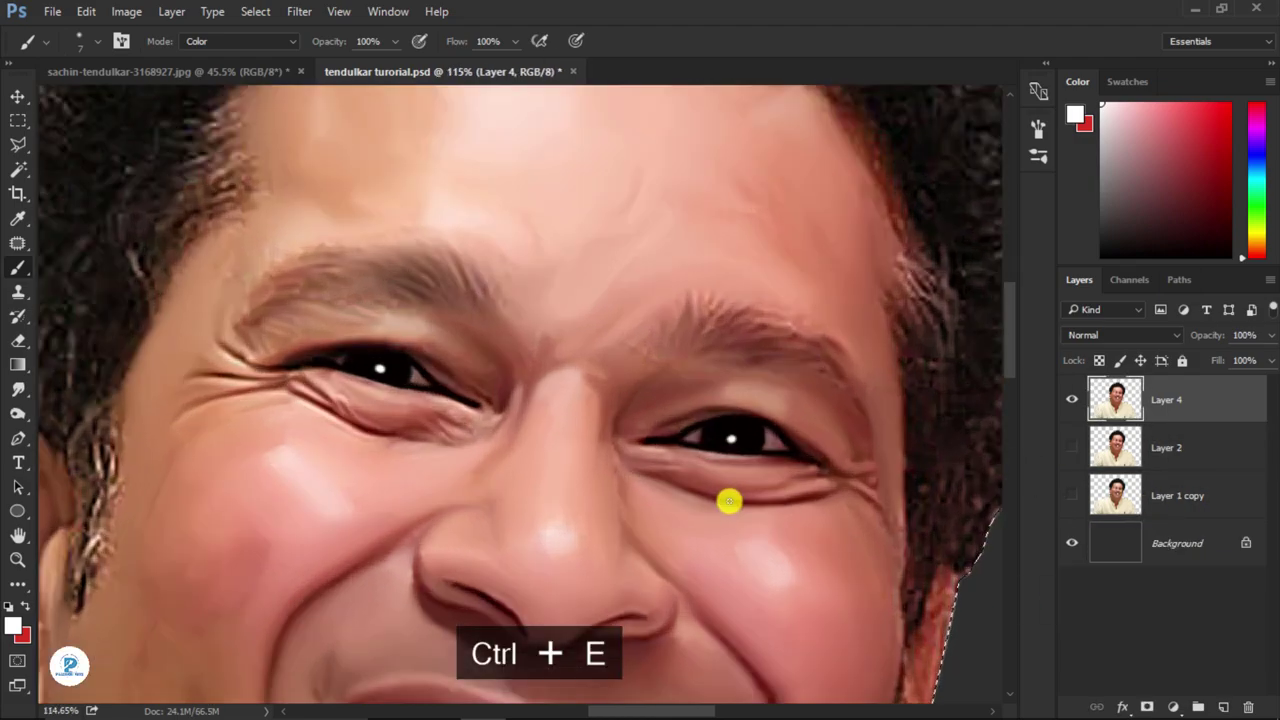
{"action": "left_click", "coordinate": [18, 438]}
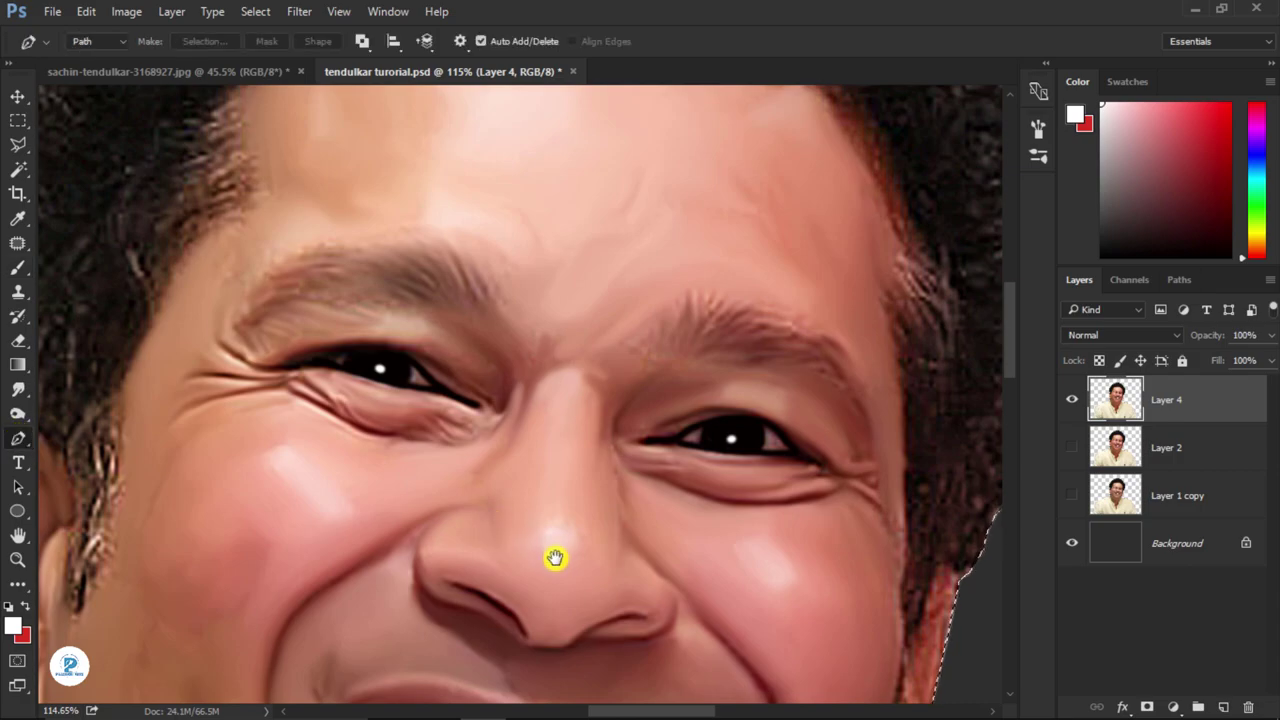
{"action": "left_click_drag", "start_coordinate": [555, 558], "coordinate": [583, 320]}
{"action": "scroll", "coordinate": [491, 589], "scroll_direction": "up", "scroll_amount": 2}
{"action": "scroll", "coordinate": [483, 583], "scroll_direction": "up", "scroll_amount": 2}
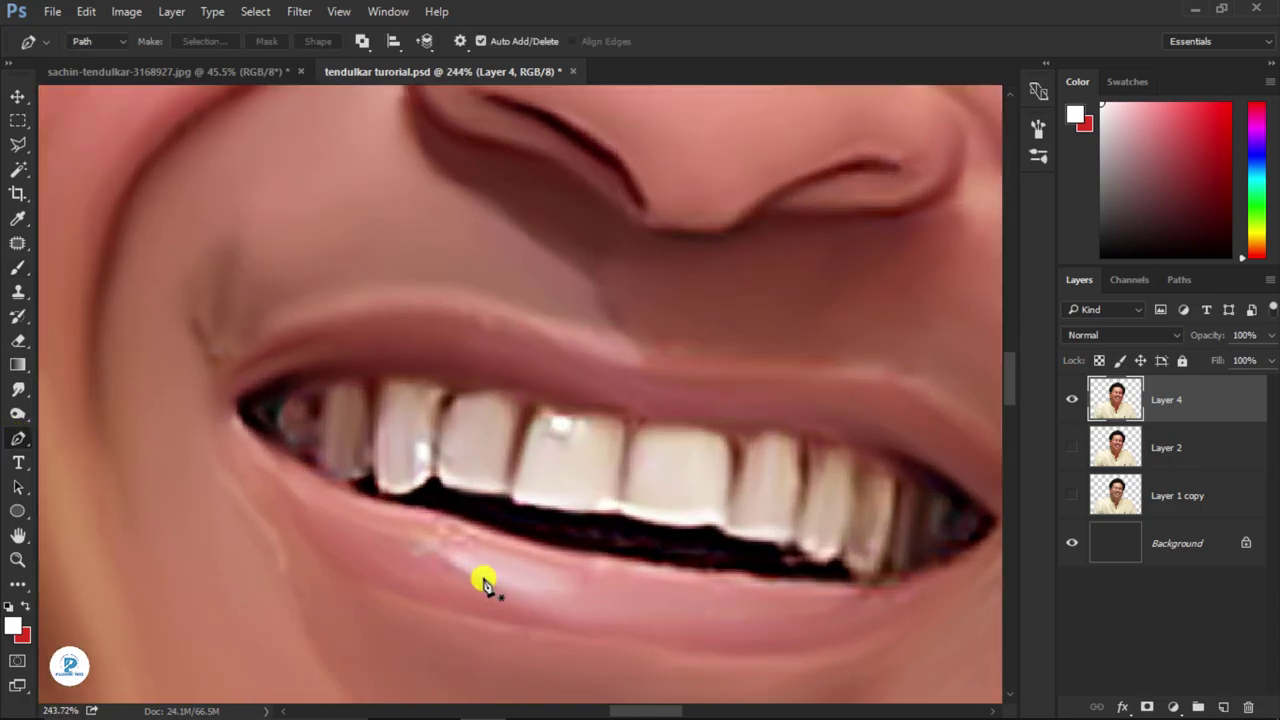
{"action": "left_click_drag", "start_coordinate": [457, 586], "coordinate": [357, 452]}
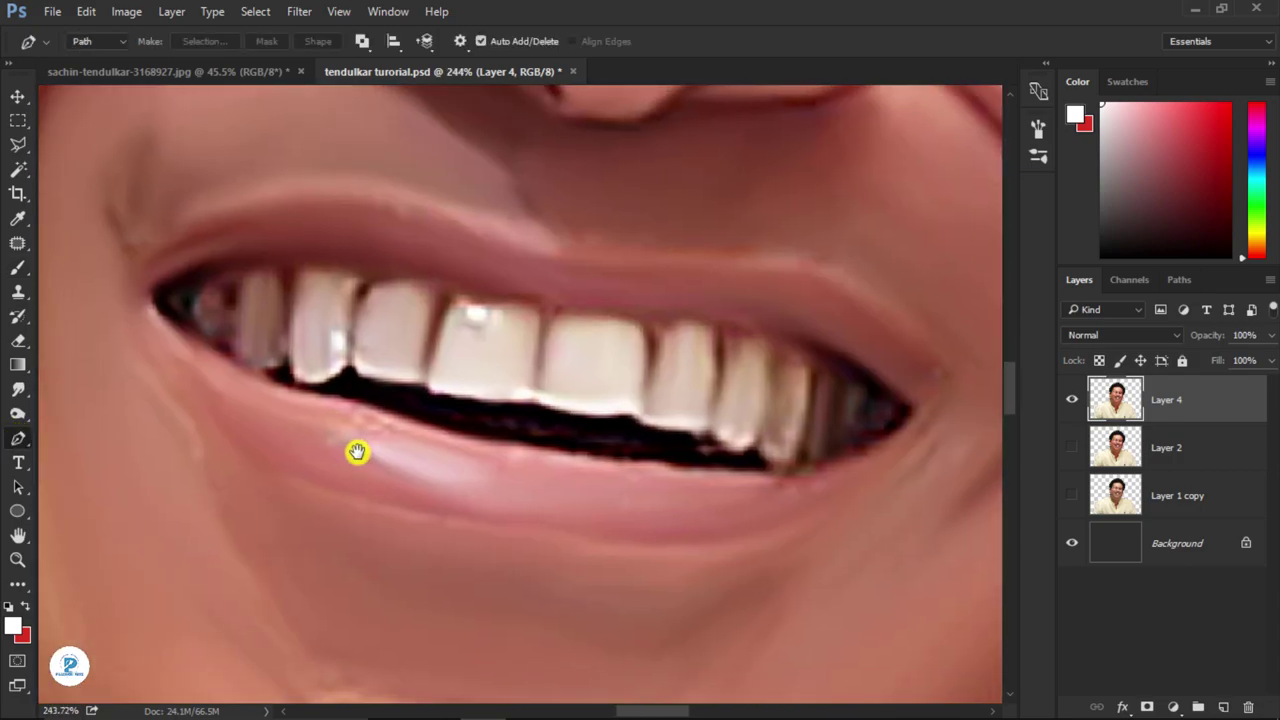
- Trace a curved Pen path along the lower lip to the right mouth corner
{"action": "left_click", "coordinate": [209, 408]}
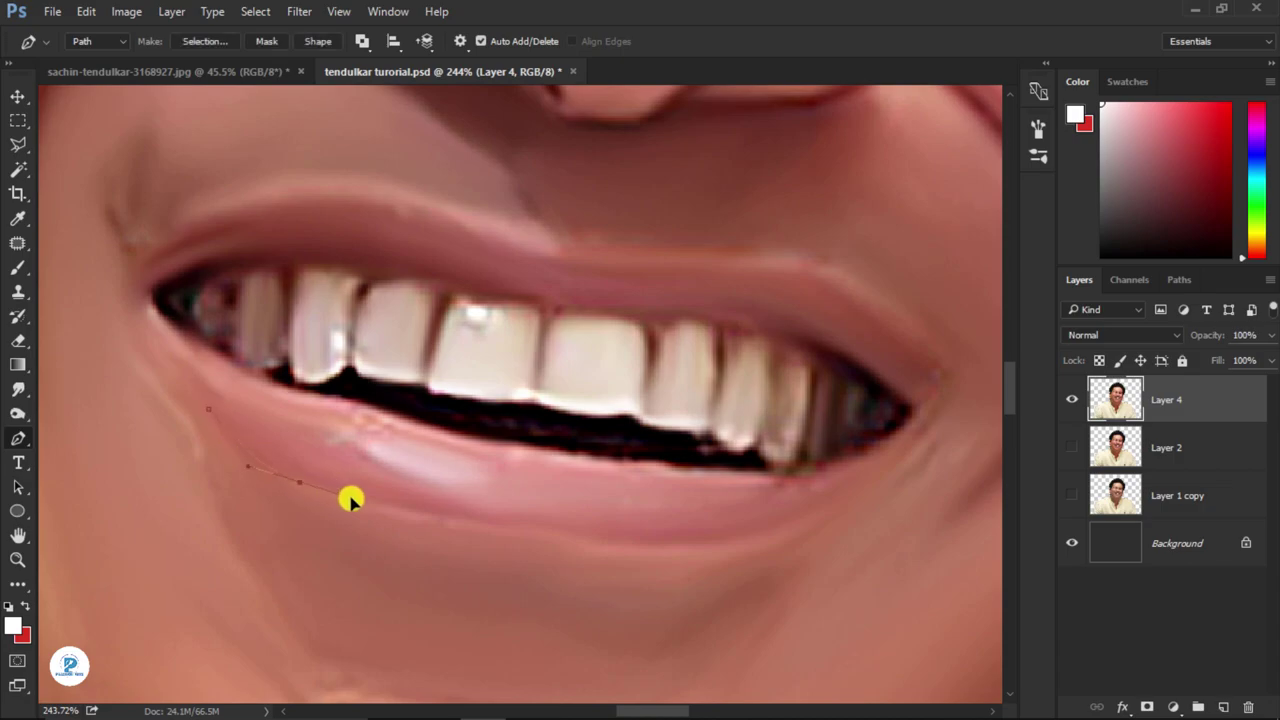
{"action": "left_click_drag", "start_coordinate": [364, 502], "coordinate": [365, 500]}
{"action": "left_click_drag", "start_coordinate": [790, 530], "coordinate": [903, 495]}
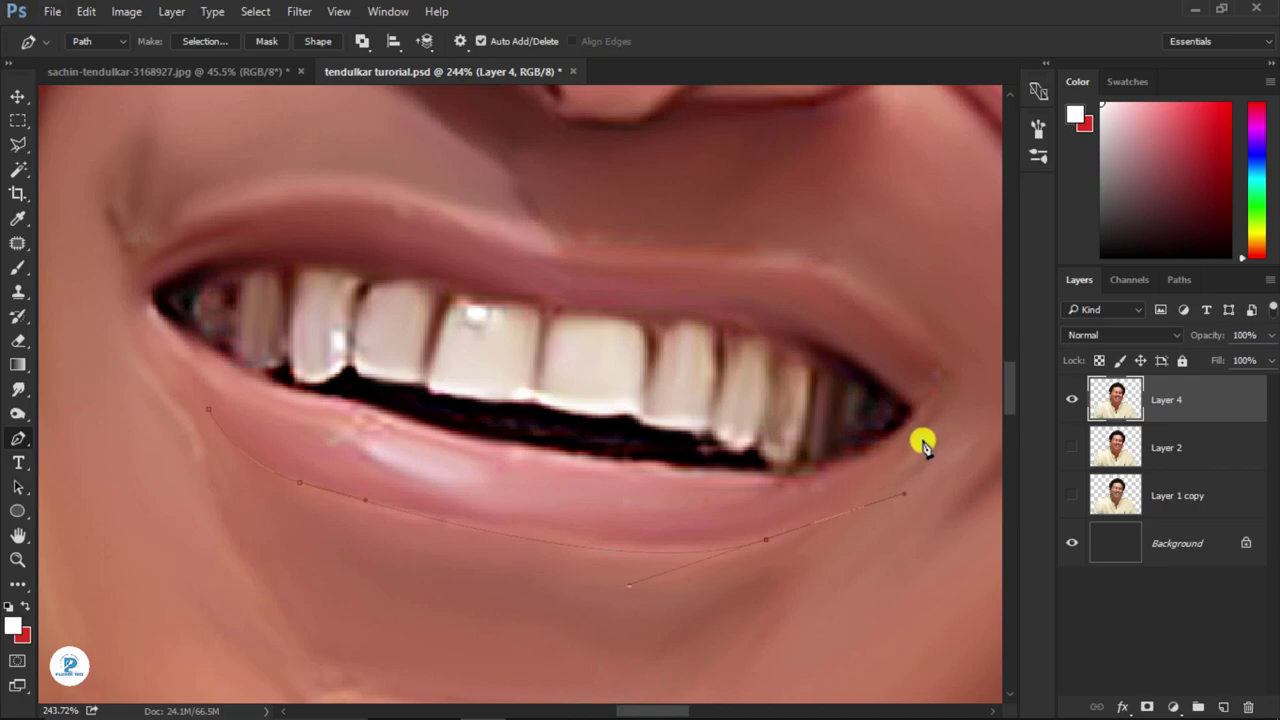
{"action": "key", "text": "ctrl+z"}
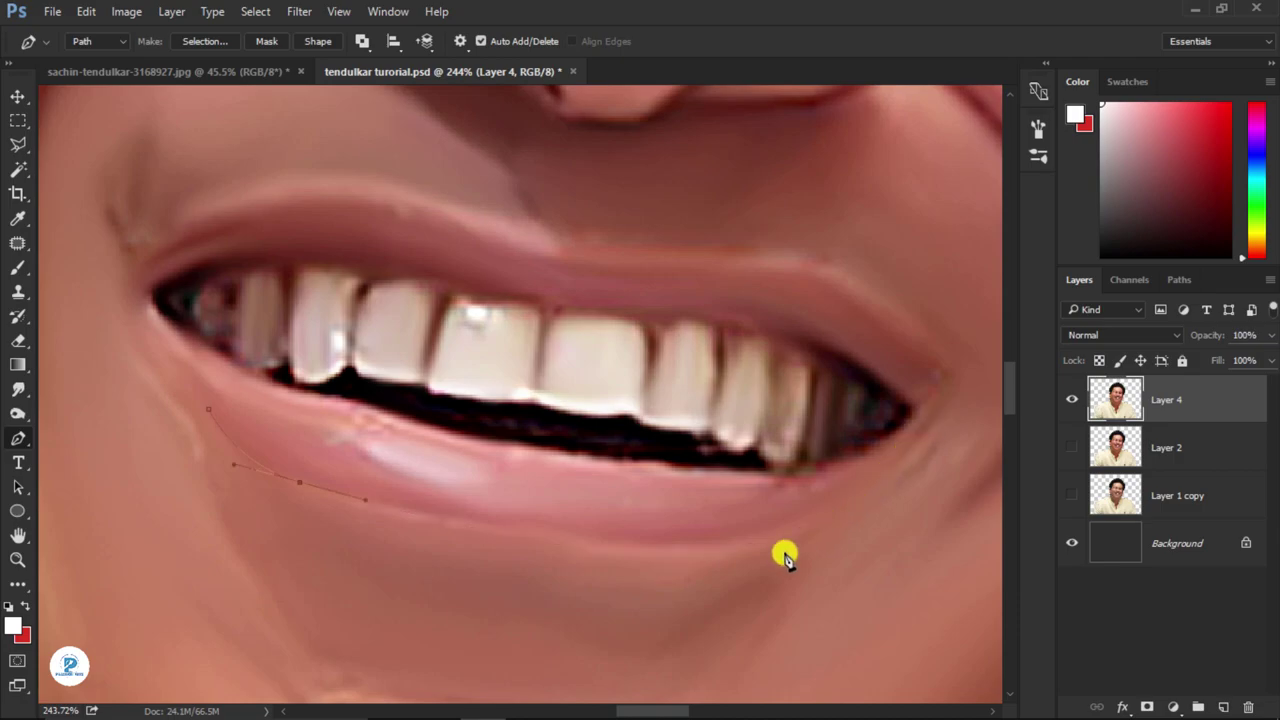
{"action": "left_click_drag", "start_coordinate": [782, 529], "coordinate": [888, 497]}
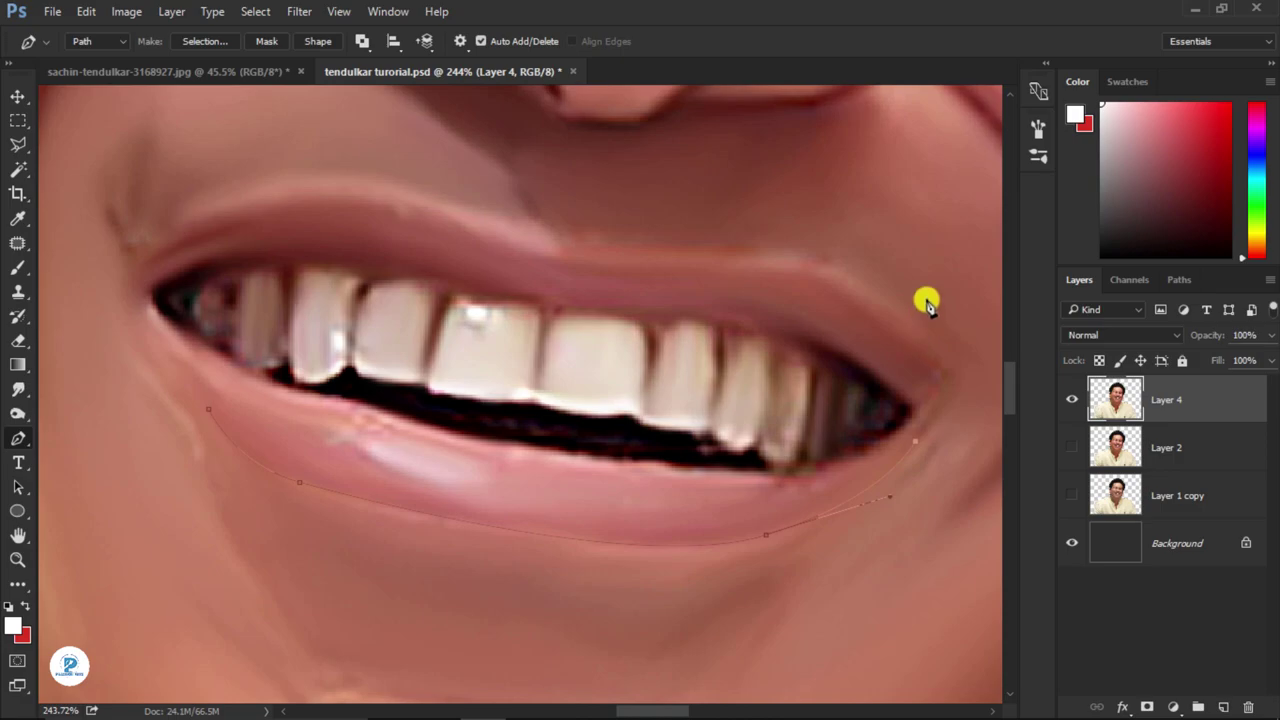
- Close the path around the upper lip and load it as a selection
{"action": "left_click", "coordinate": [924, 290]}
{"action": "left_click", "coordinate": [498, 163]}
{"action": "left_click", "coordinate": [130, 195]}
{"action": "left_click_drag", "start_coordinate": [115, 330], "coordinate": [126, 360]}
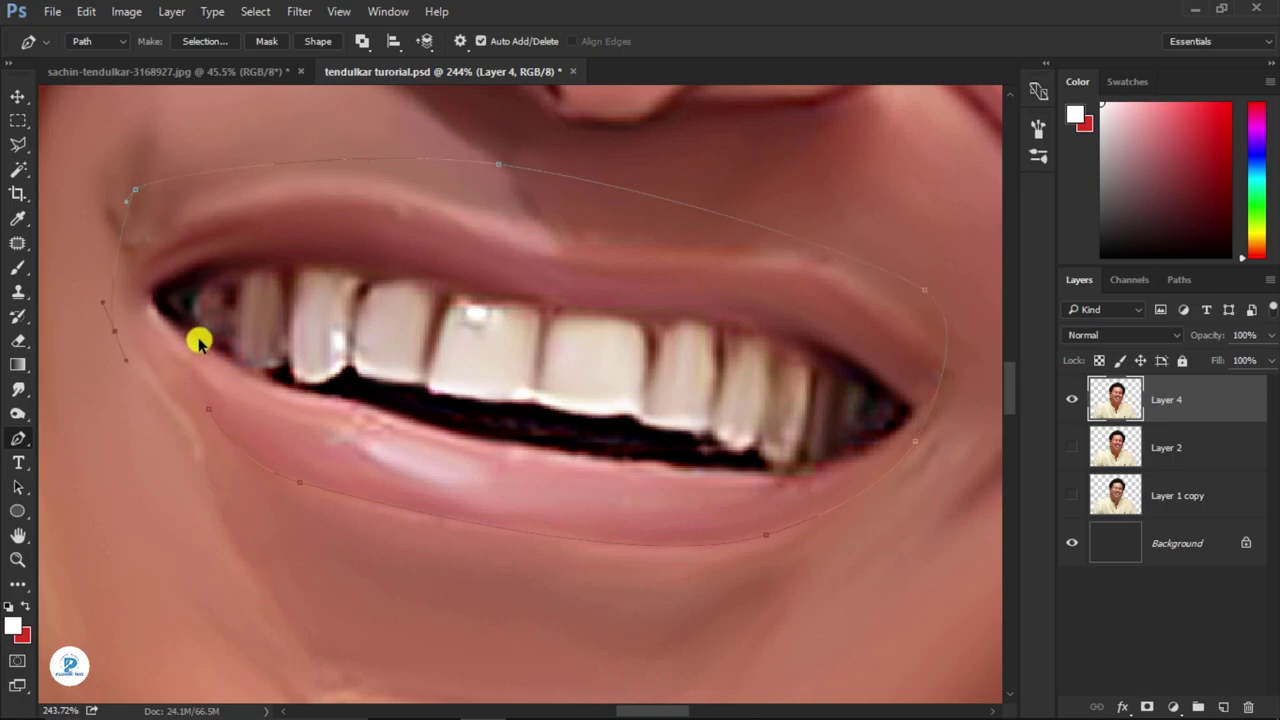
{"action": "key", "text": "ctrl+z"}
{"action": "key", "text": "ctrl+Return"}
- Feather the lip selection by 5 px
{"action": "key", "text": "m"}
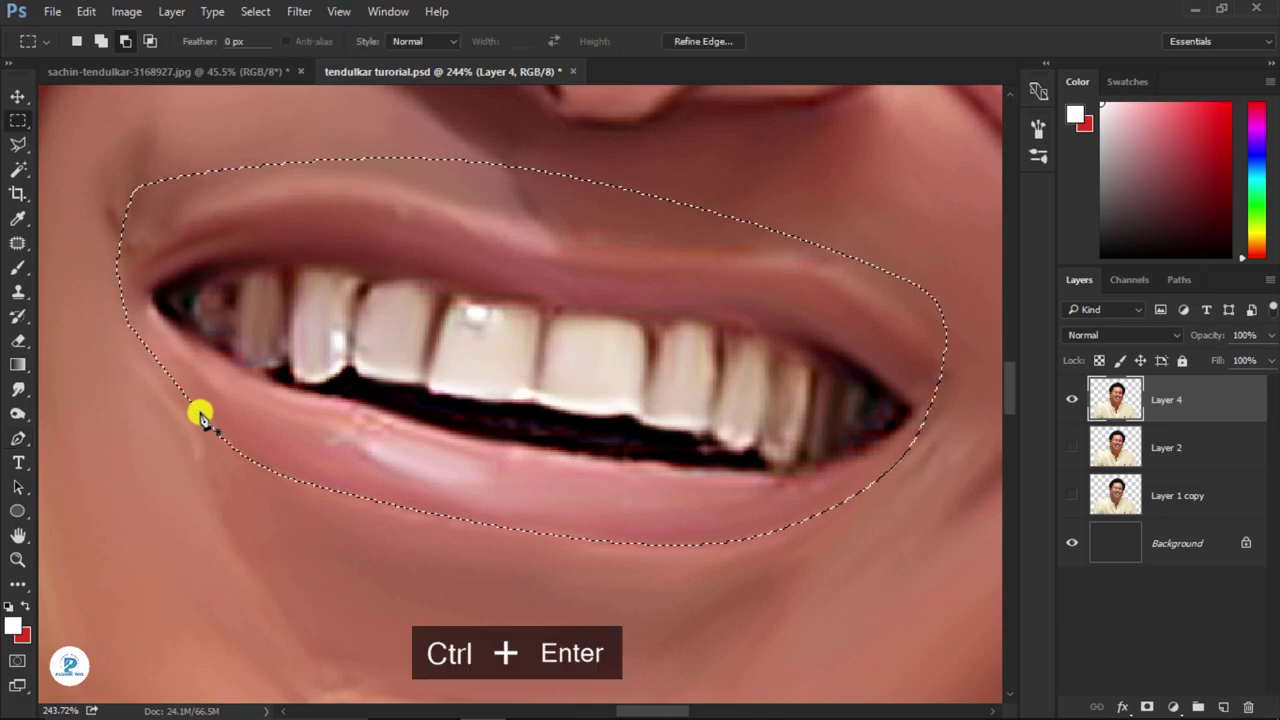
{"action": "right_click", "coordinate": [243, 399]}
{"action": "left_click", "coordinate": [330, 103]}
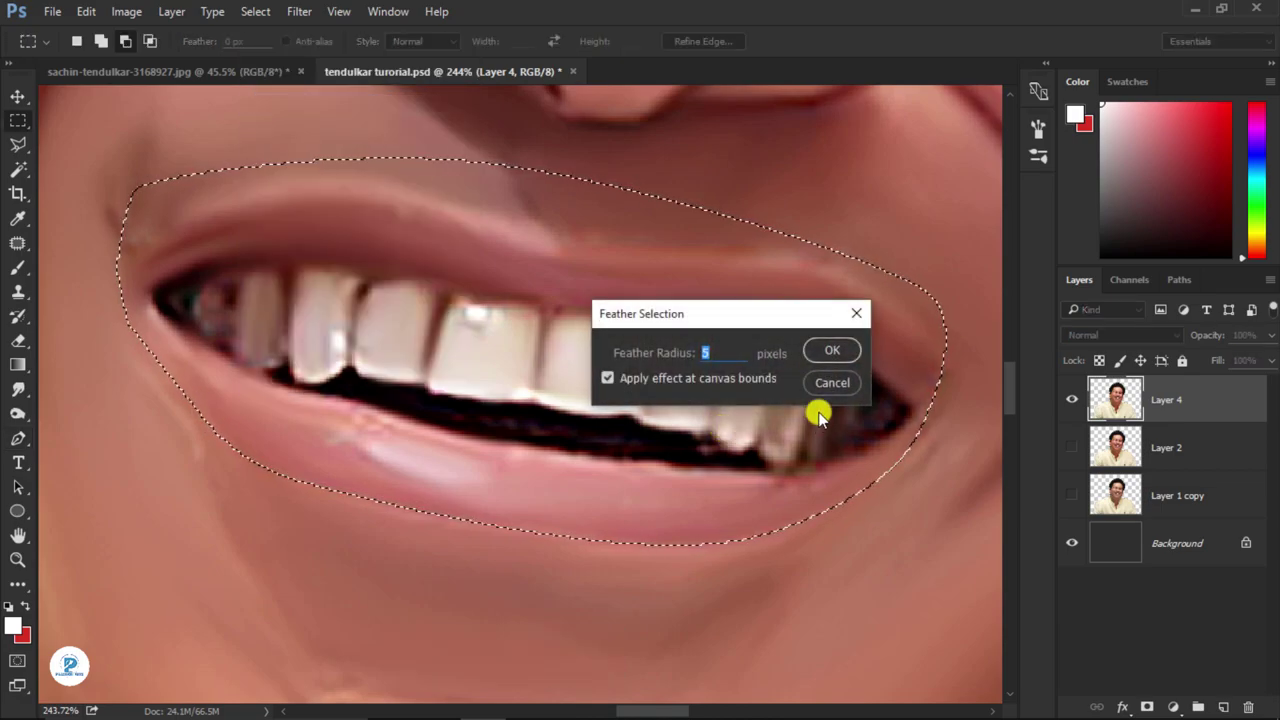
{"action": "key", "text": "Return"}
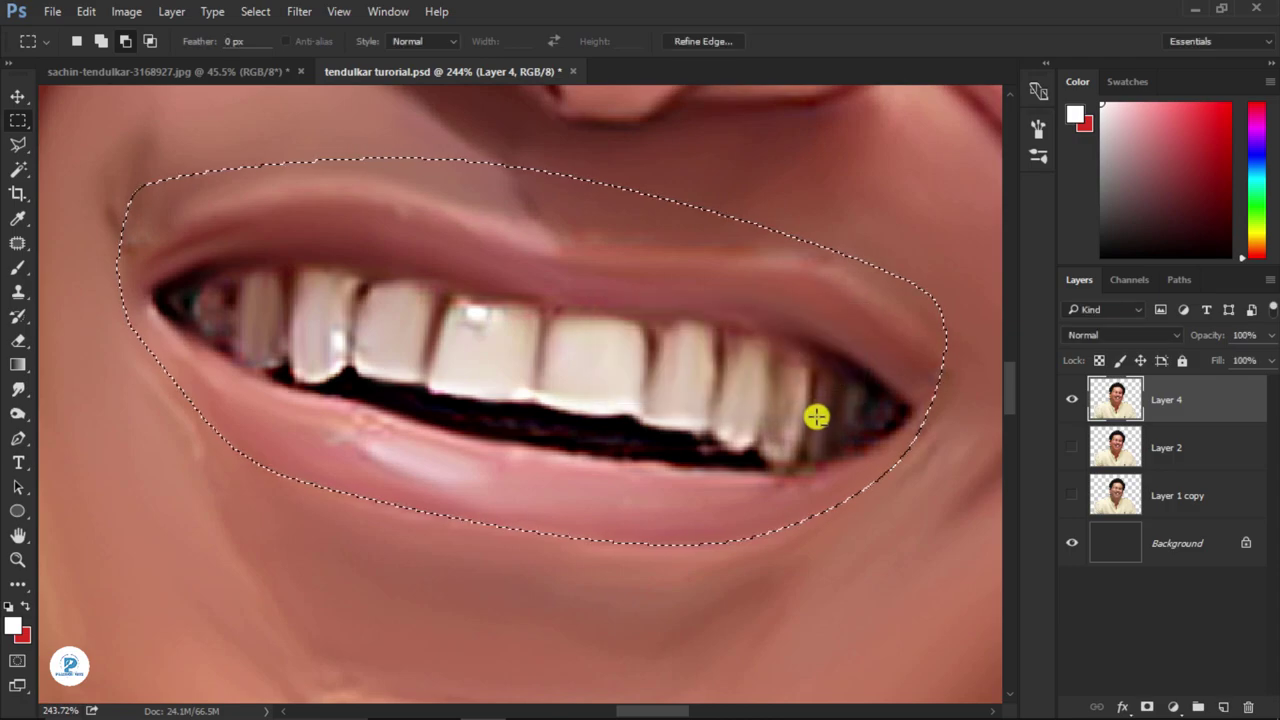
- Set up the Brush at size 70 with a dark red paint colour
{"action": "left_click", "coordinate": [19, 268]}
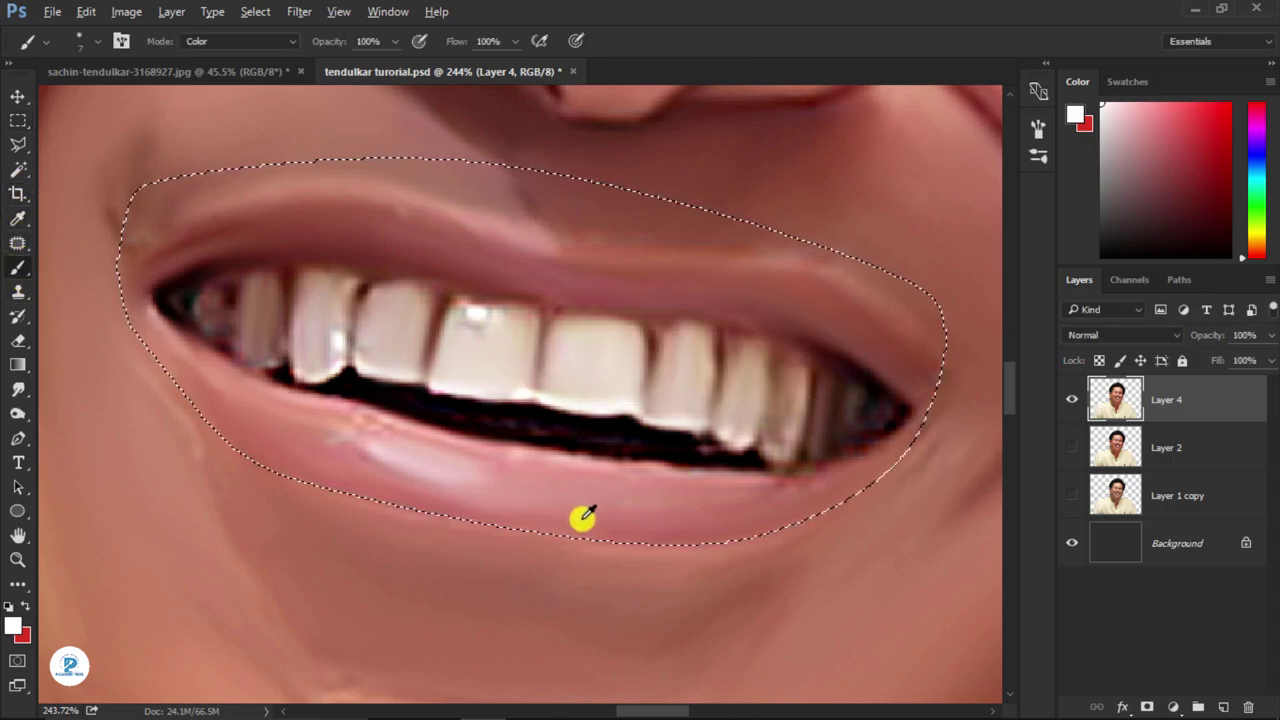
{"action": "left_click", "coordinate": [1163, 140]}
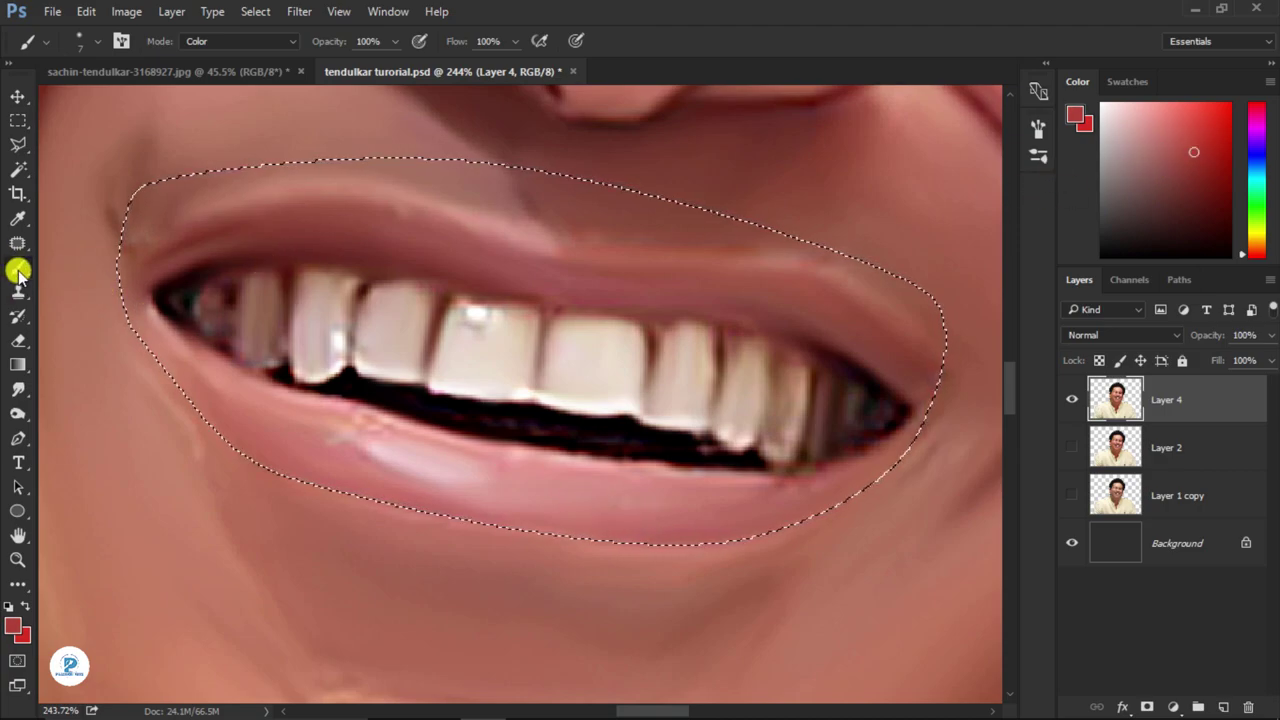
{"action": "key", "text": "bracketright"}
{"action": "key", "text": "bracketright"}
{"action": "key", "text": "bracketright"}
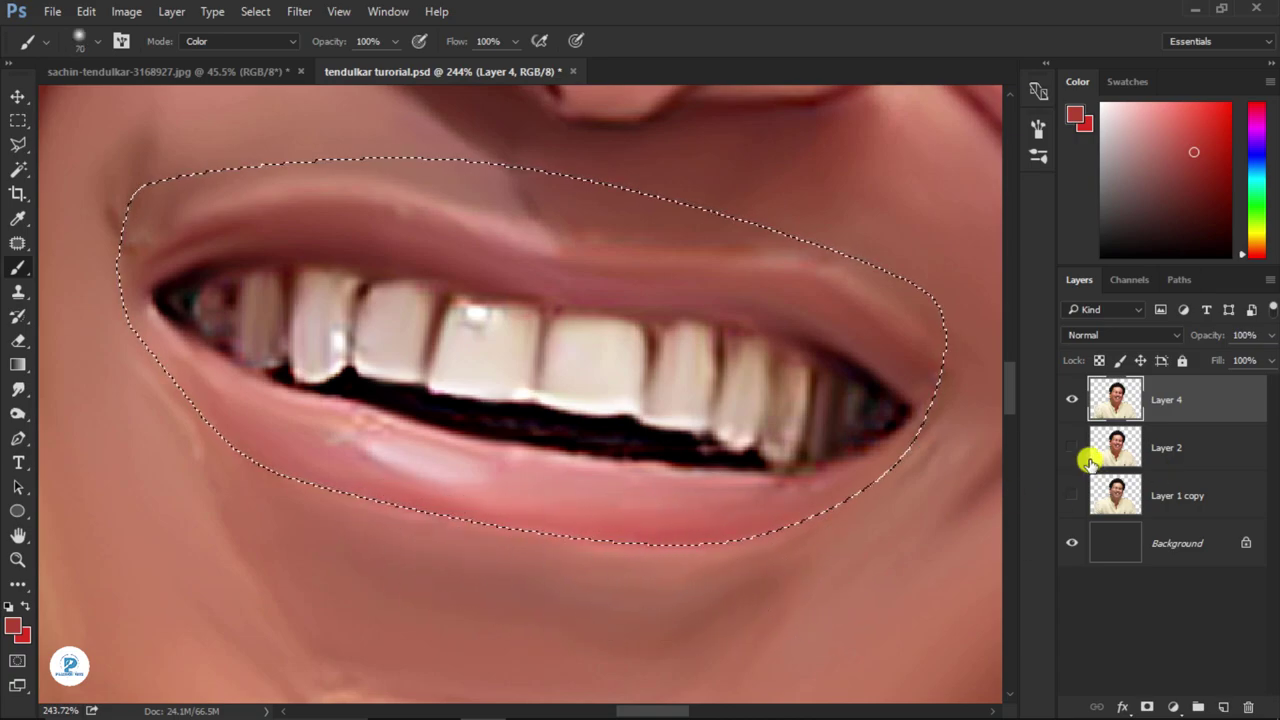
{"action": "left_click", "coordinate": [1197, 185]}
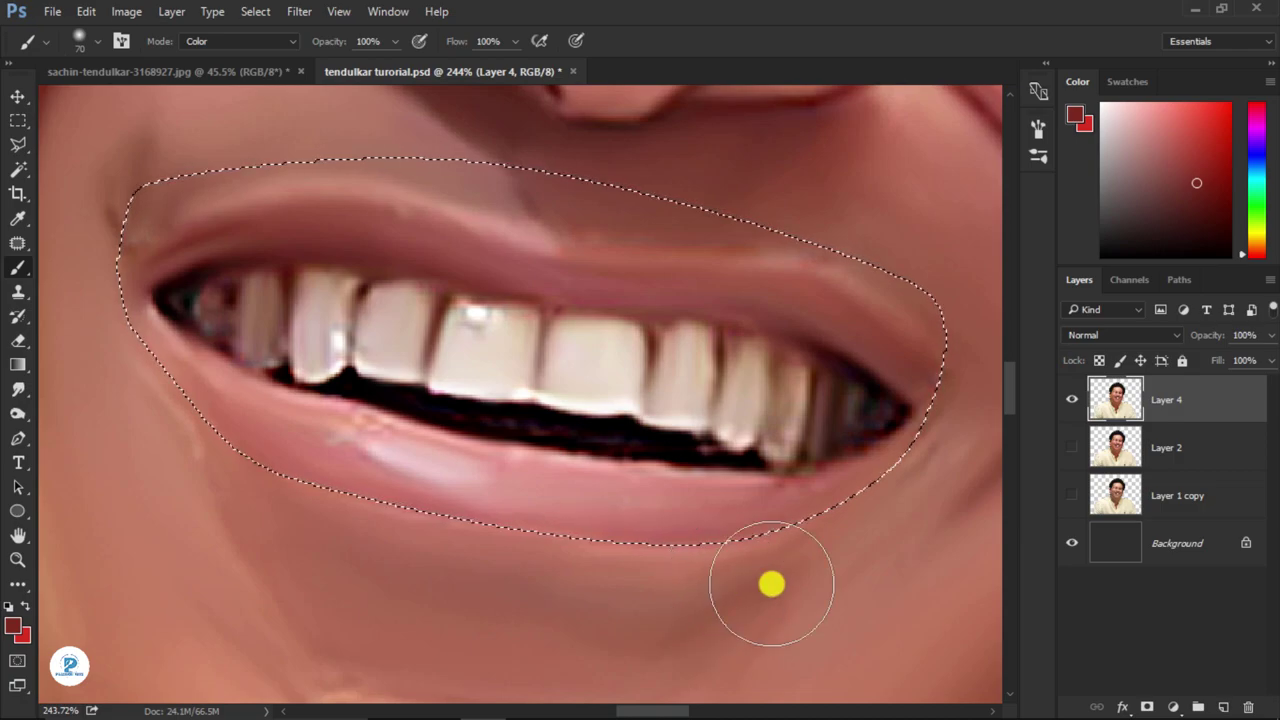
- Add empty Layers 5 and 6 and open Edit > Stroke for the selection
{"action": "left_click", "coordinate": [1222, 706]}
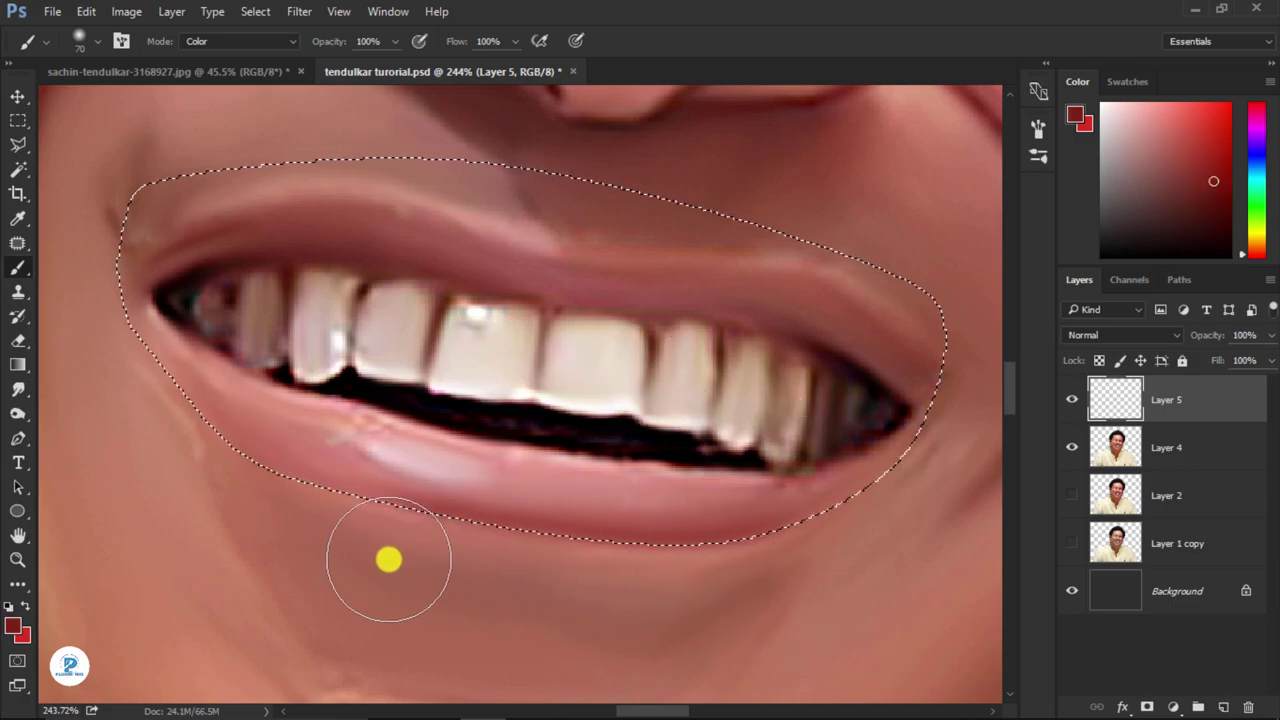
{"action": "scroll", "coordinate": [530, 477], "scroll_direction": "down", "scroll_amount": 3}
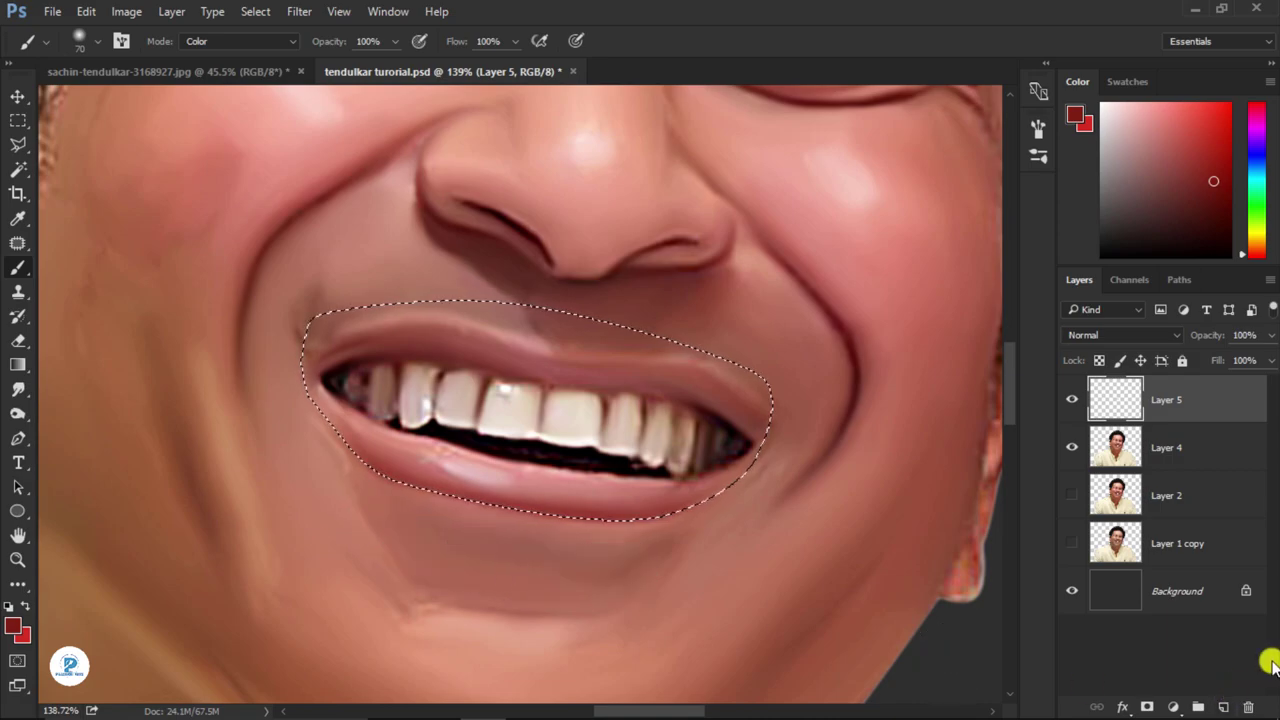
{"action": "left_click", "coordinate": [1223, 707]}
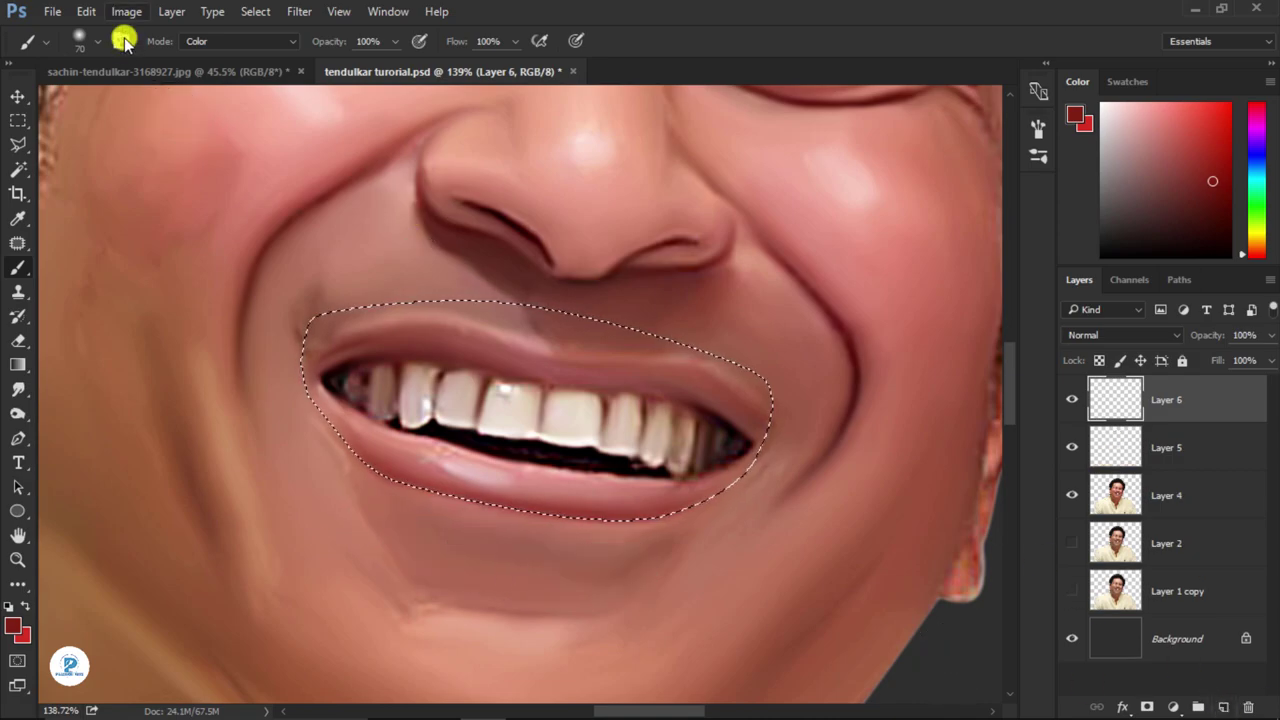
{"action": "left_click", "coordinate": [86, 12]}
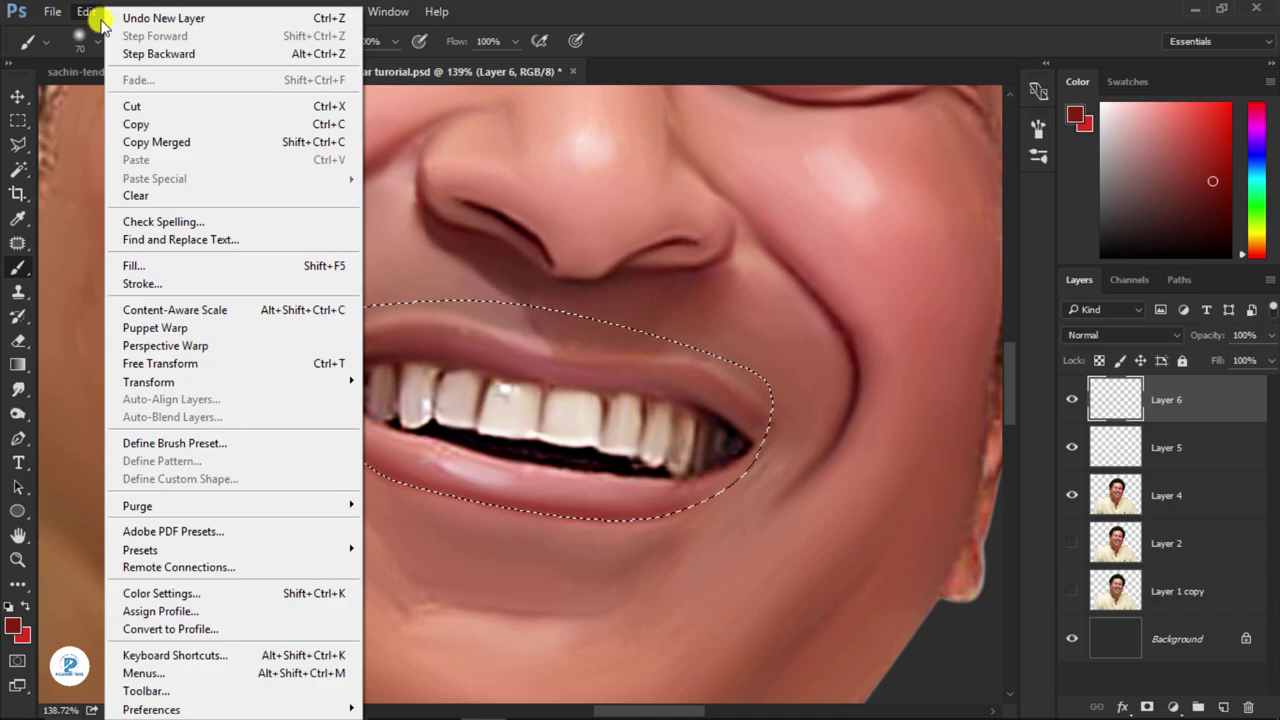
{"action": "left_click", "coordinate": [223, 284]}
- Stroke the lip selection in white (ffffff), then undo the stroke
{"action": "left_click", "coordinate": [600, 217]}
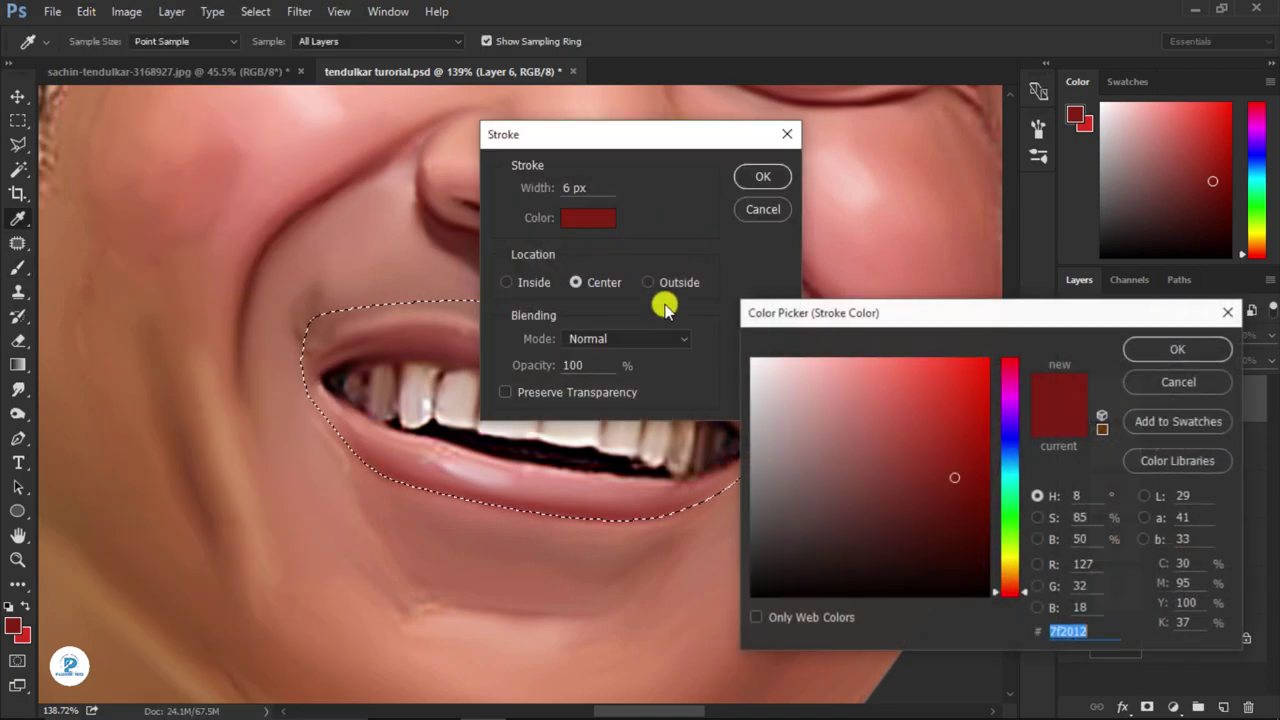
{"action": "type", "text": "ffffff"}
{"action": "left_click", "coordinate": [1171, 346]}
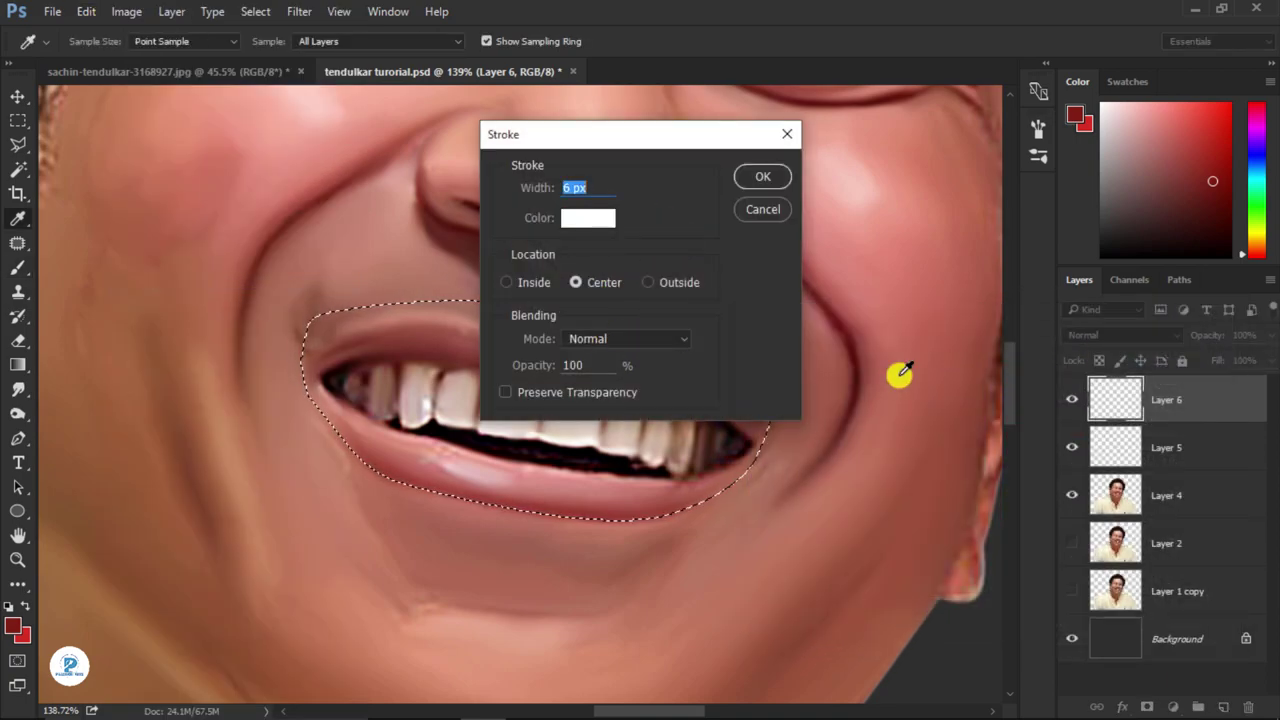
{"action": "left_click", "coordinate": [762, 181]}
{"action": "key", "text": "b"}
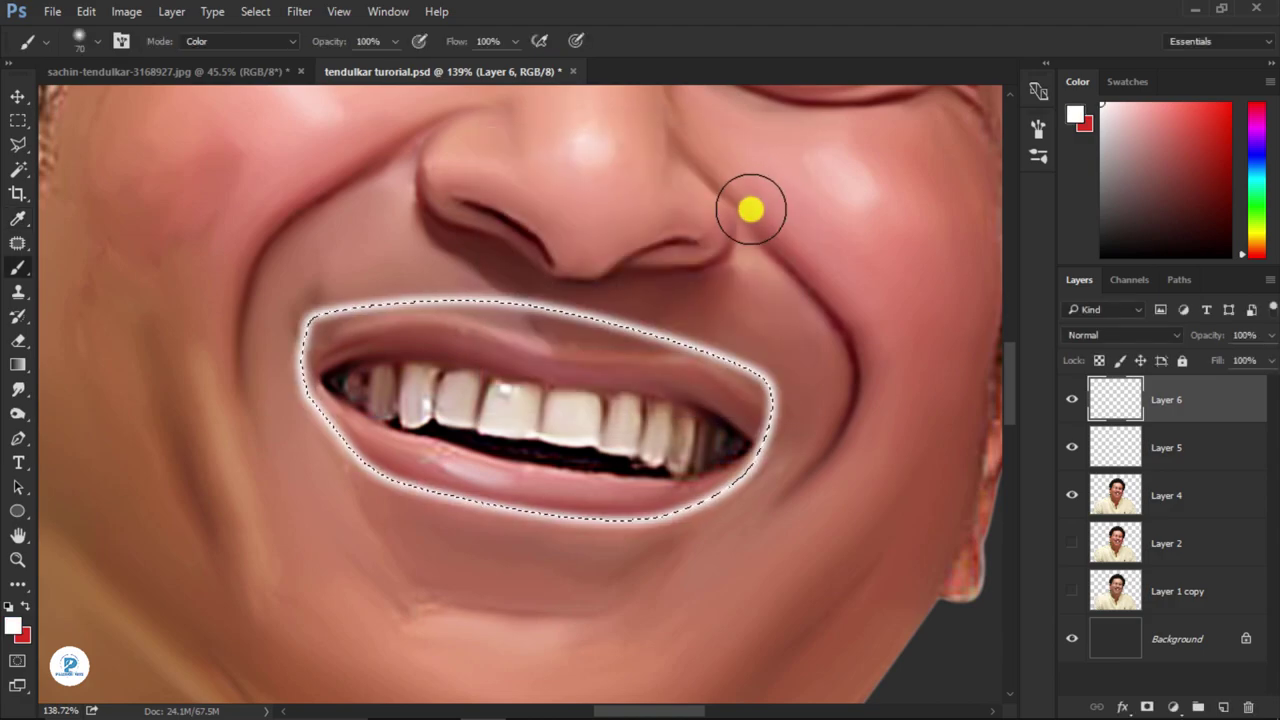
{"action": "key", "text": "ctrl+z"}
- Deselect the lips and return to the Brush tool
{"action": "left_click", "coordinate": [10, 97]}
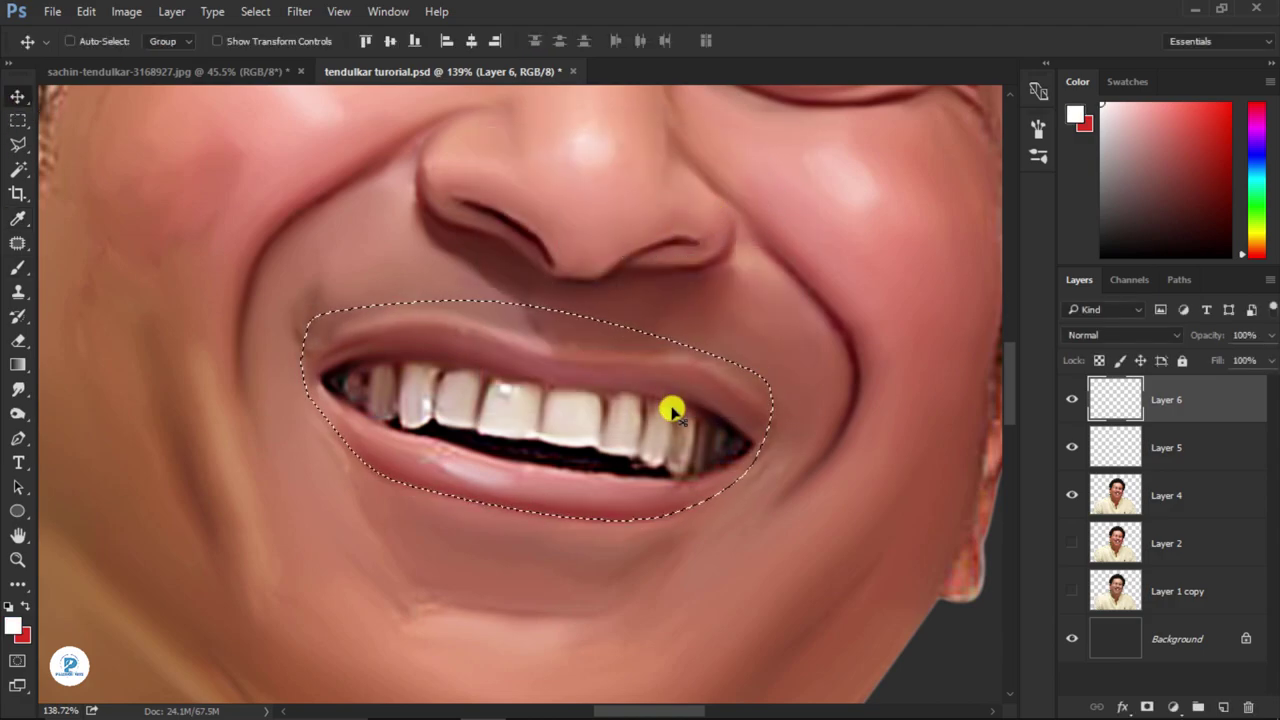
{"action": "key", "text": "ctrl+d"}
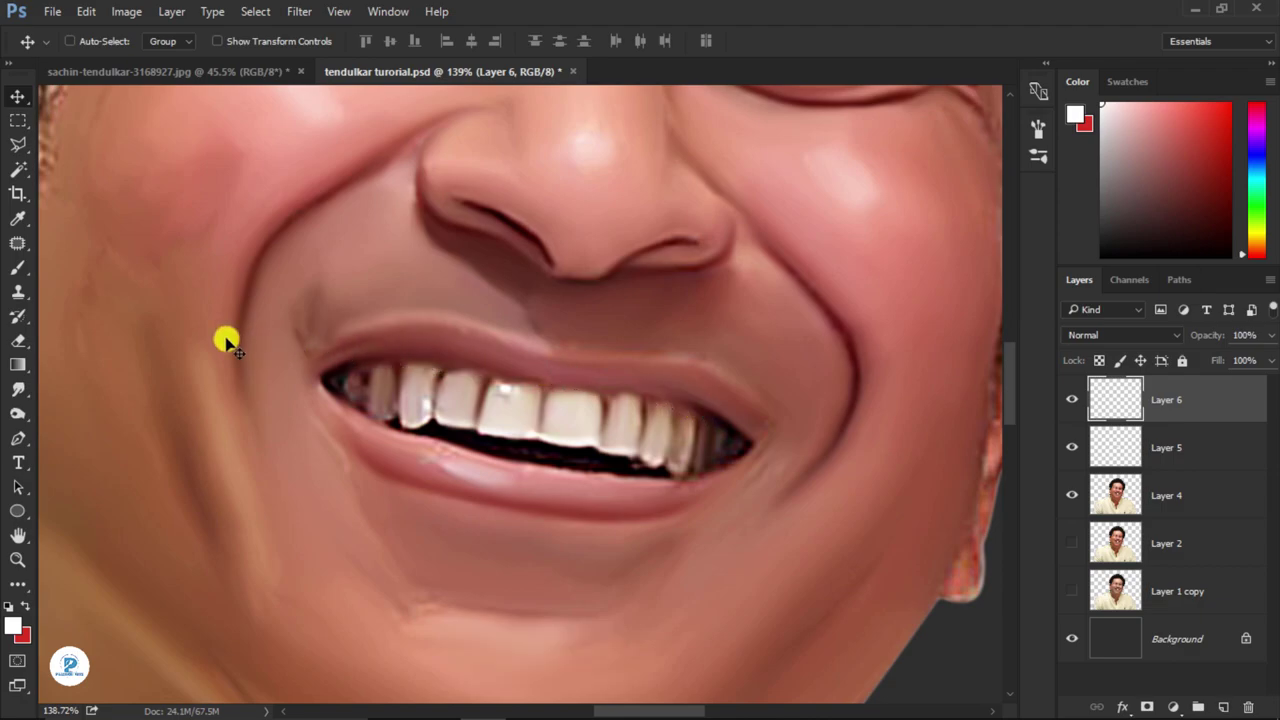
{"action": "scroll", "coordinate": [400, 366], "scroll_direction": "down", "scroll_amount": 5}
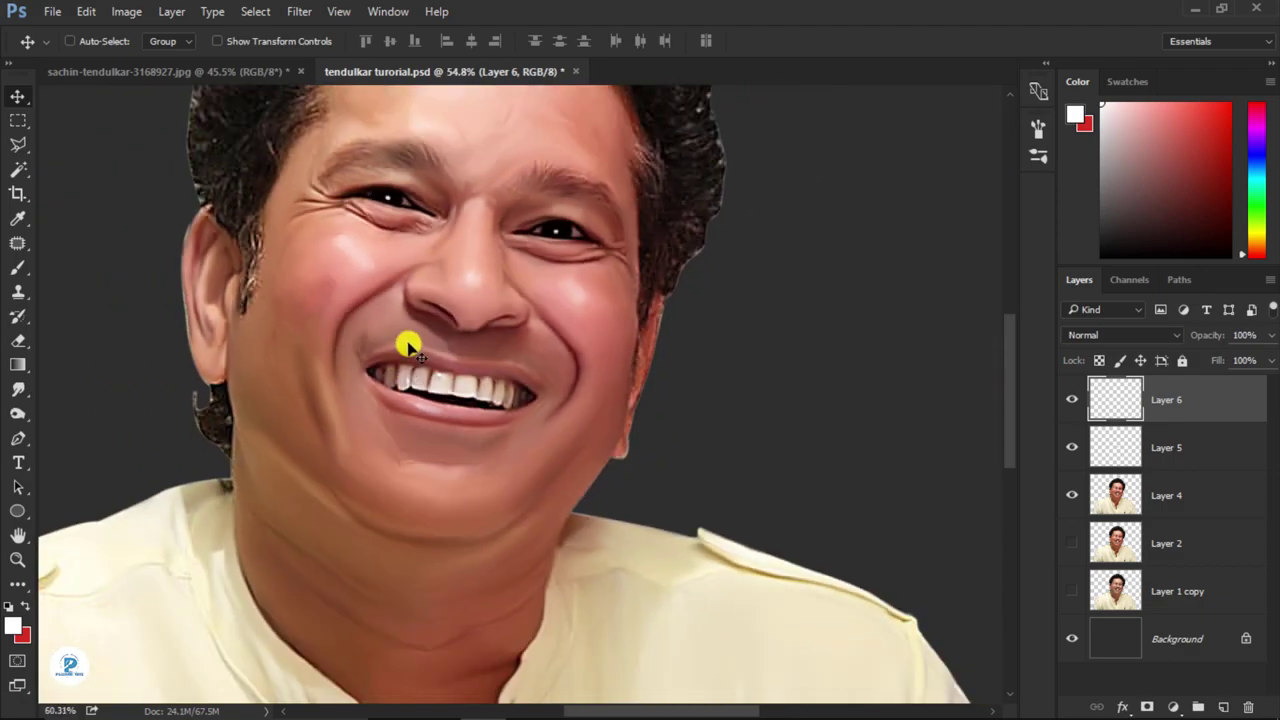
{"action": "scroll", "coordinate": [408, 346], "scroll_direction": "up", "scroll_amount": 2}
{"action": "scroll", "coordinate": [408, 346], "scroll_direction": "up", "scroll_amount": 2}
{"action": "scroll", "coordinate": [408, 346], "scroll_direction": "up", "scroll_amount": 1}
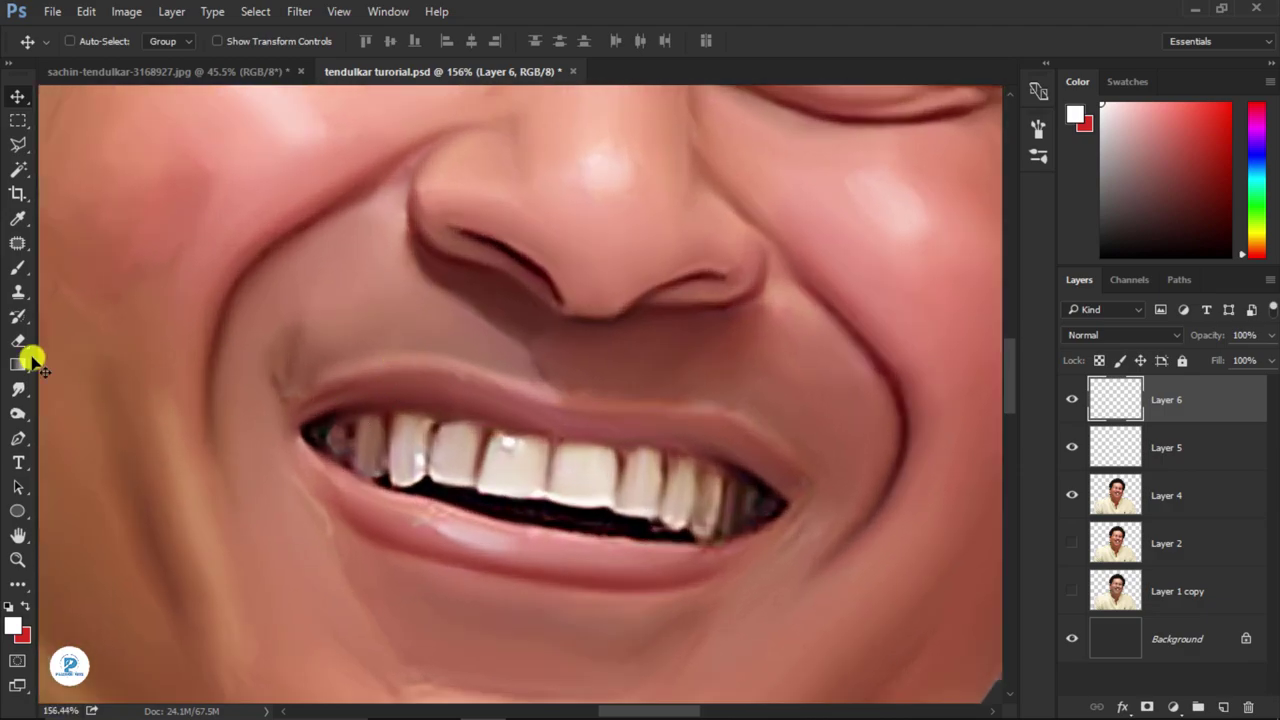
{"action": "left_click", "coordinate": [18, 270]}
{"action": "scroll", "coordinate": [526, 589], "scroll_direction": "up", "scroll_amount": 2}
{"action": "scroll", "coordinate": [546, 571], "scroll_direction": "up", "scroll_amount": 1}
- Merge Layers 4, 5 and 6, then choose the Smudge tool with a hard round tip
{"action": "left_click", "coordinate": [1210, 500], "text": "shift"}
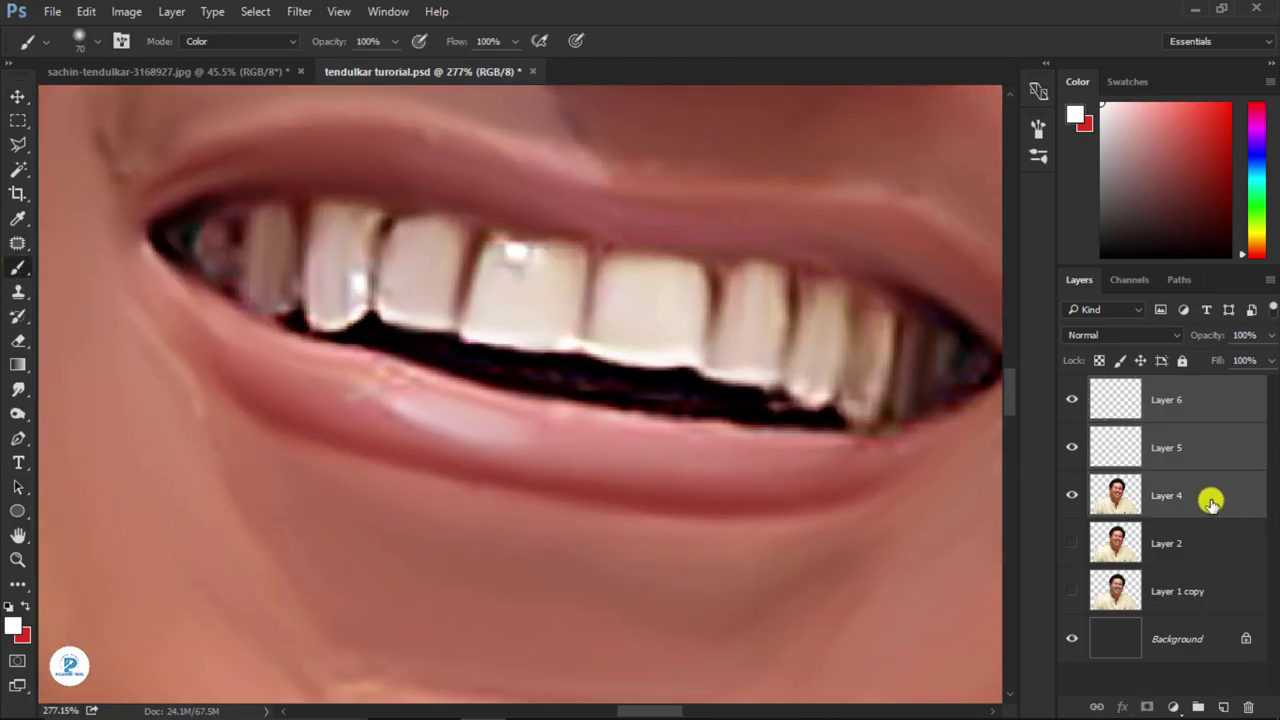
{"action": "key", "text": "ctrl+e"}
{"action": "left_click", "coordinate": [18, 395]}
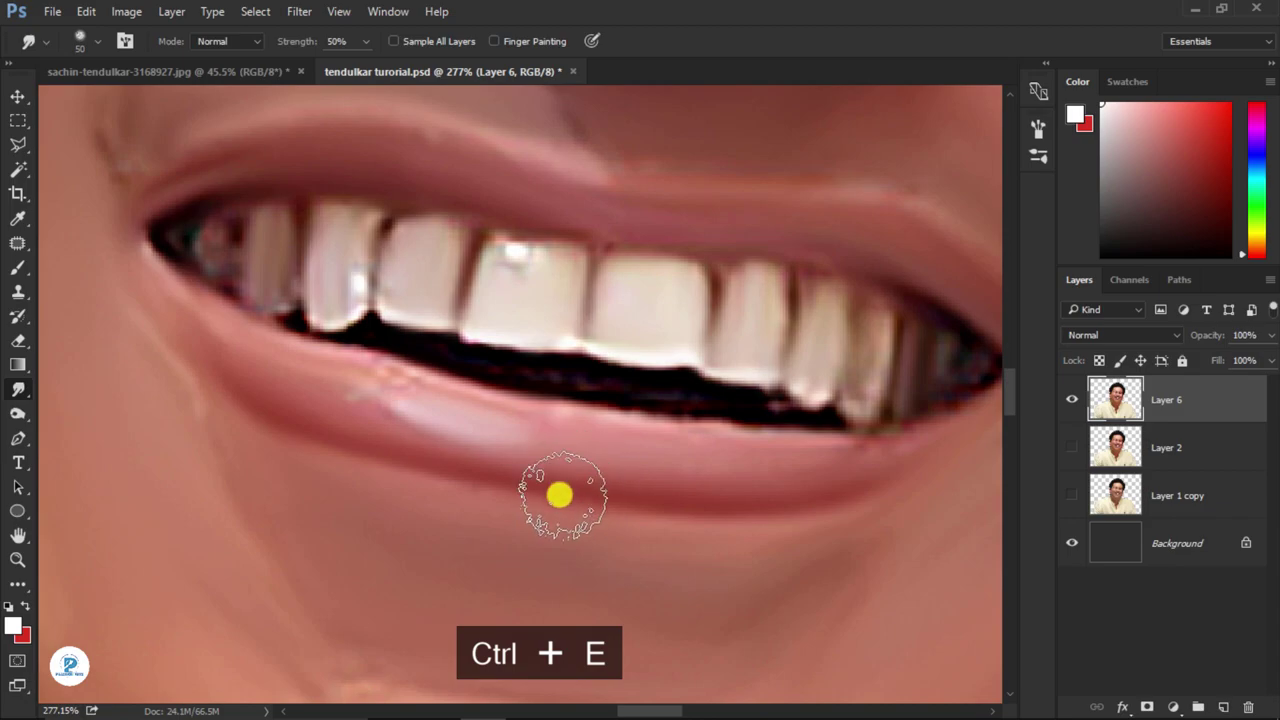
{"action": "left_click", "coordinate": [95, 42]}
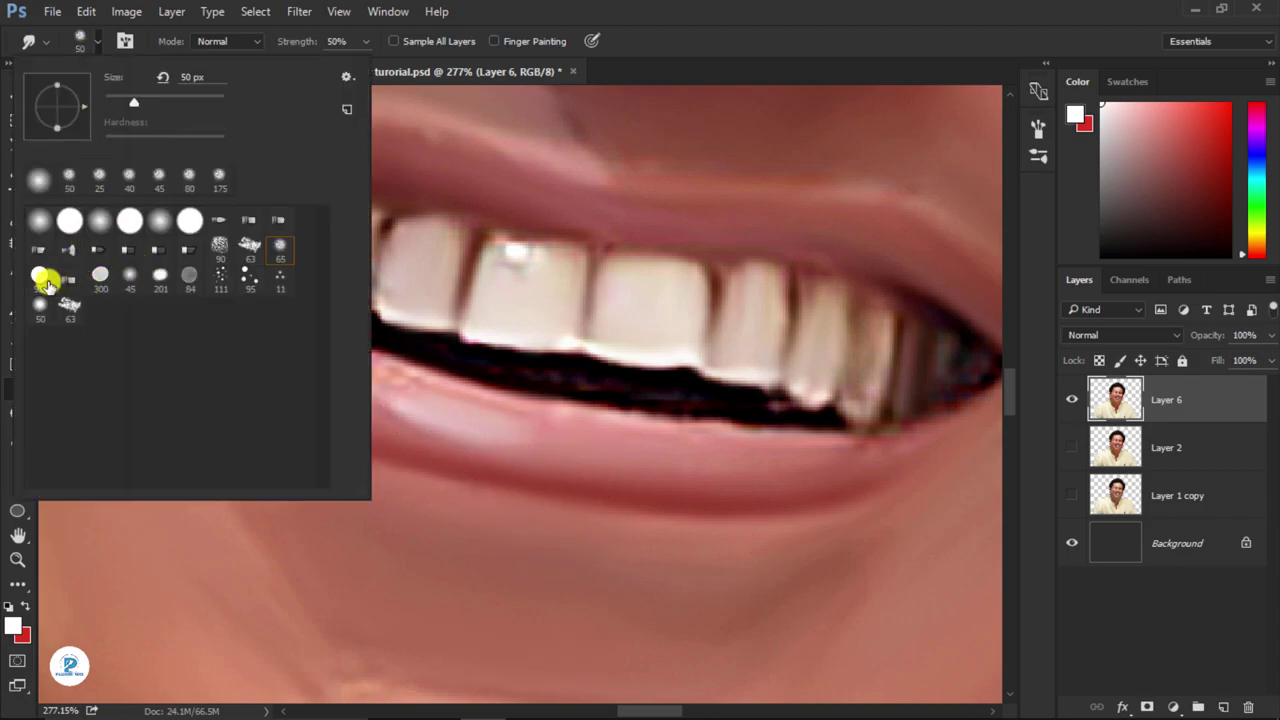
{"action": "left_click", "coordinate": [190, 222]}
- Turn off brush spacing and shrink the smudge brush to 25
{"action": "left_click", "coordinate": [1038, 130]}
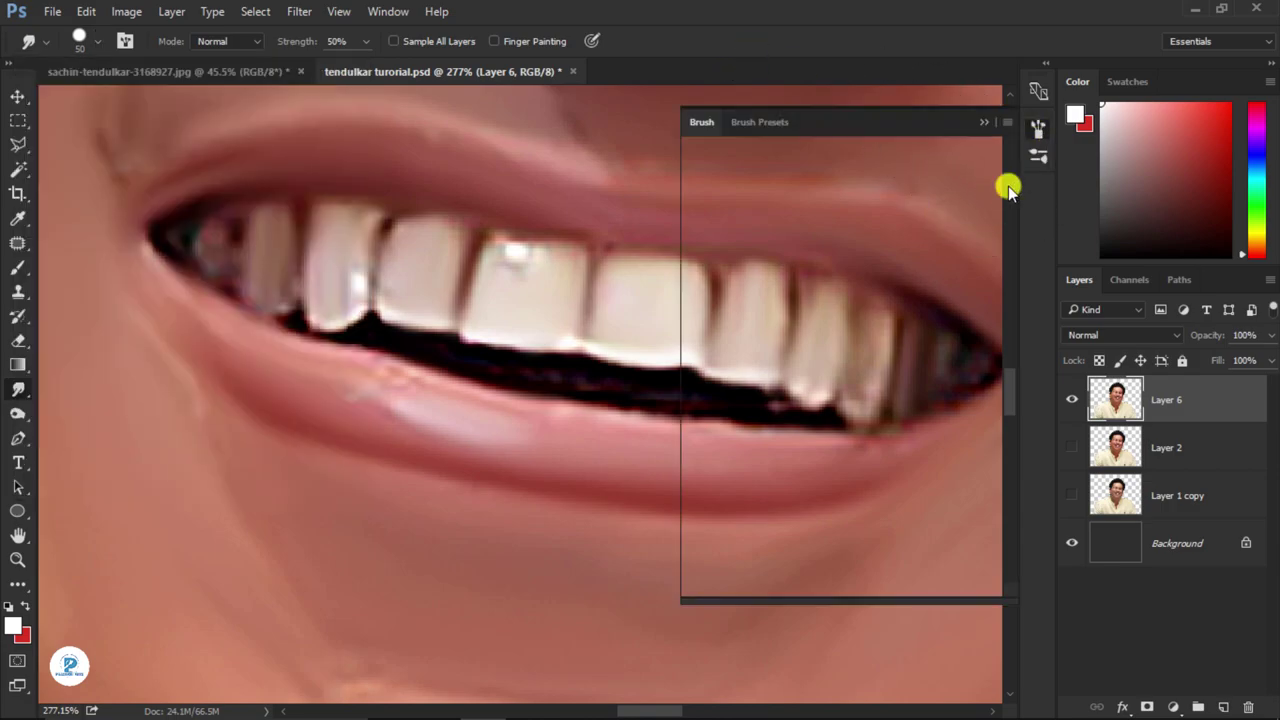
{"action": "left_click", "coordinate": [824, 411]}
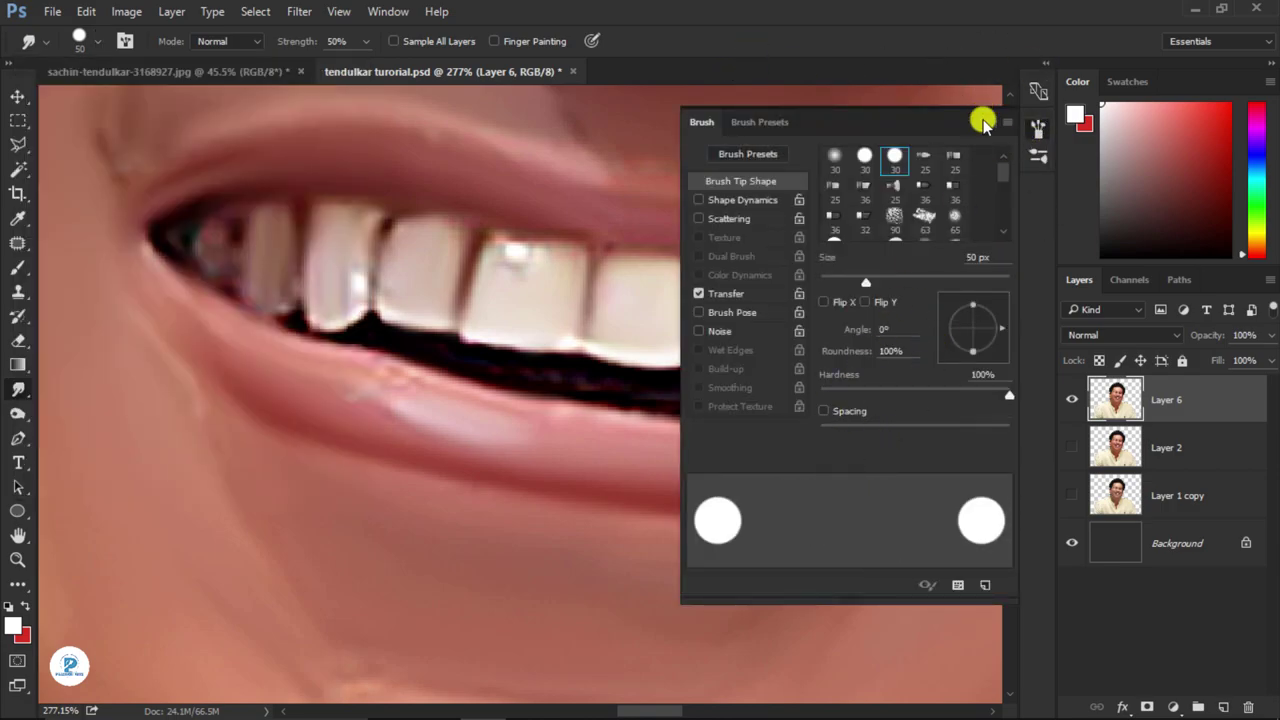
{"action": "left_click", "coordinate": [984, 122]}
{"action": "key", "text": "bracketleft"}
{"action": "key", "text": "bracketleft"}
{"action": "key", "text": "bracketleft"}
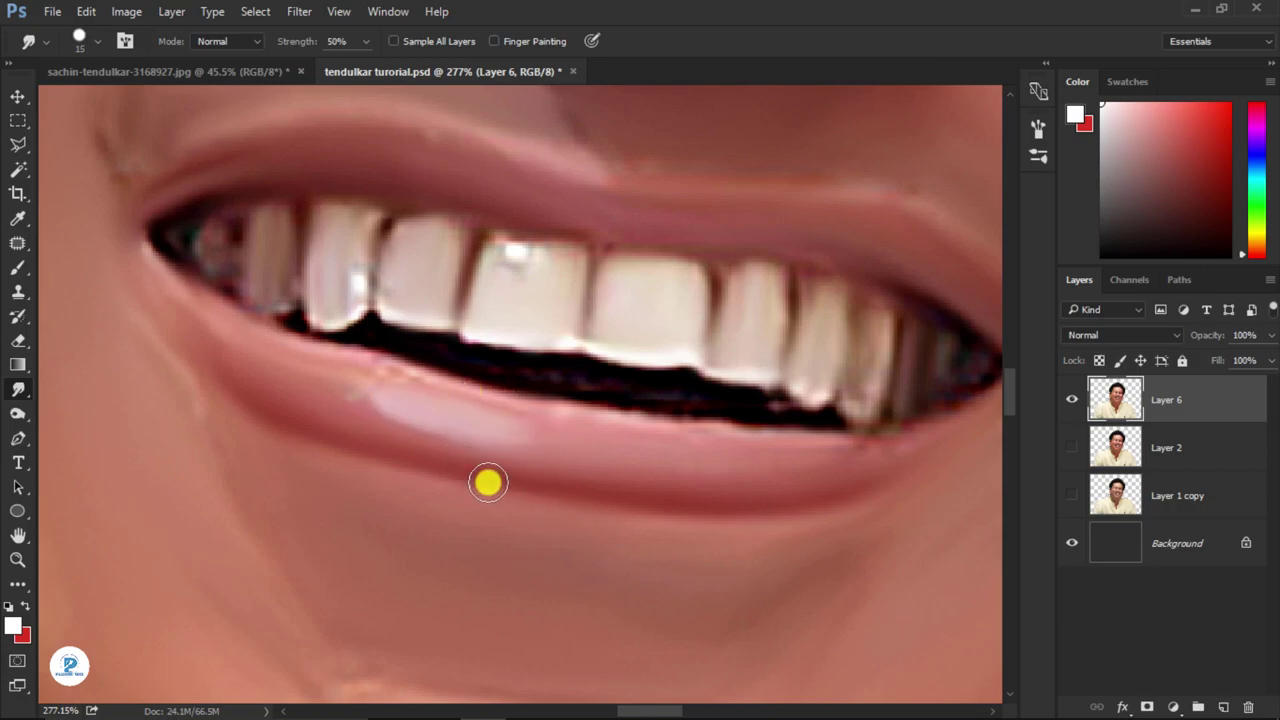
- Add an empty Layer 7 above Layer 6
{"action": "scroll", "coordinate": [561, 514], "scroll_direction": "up", "scroll_amount": 1}
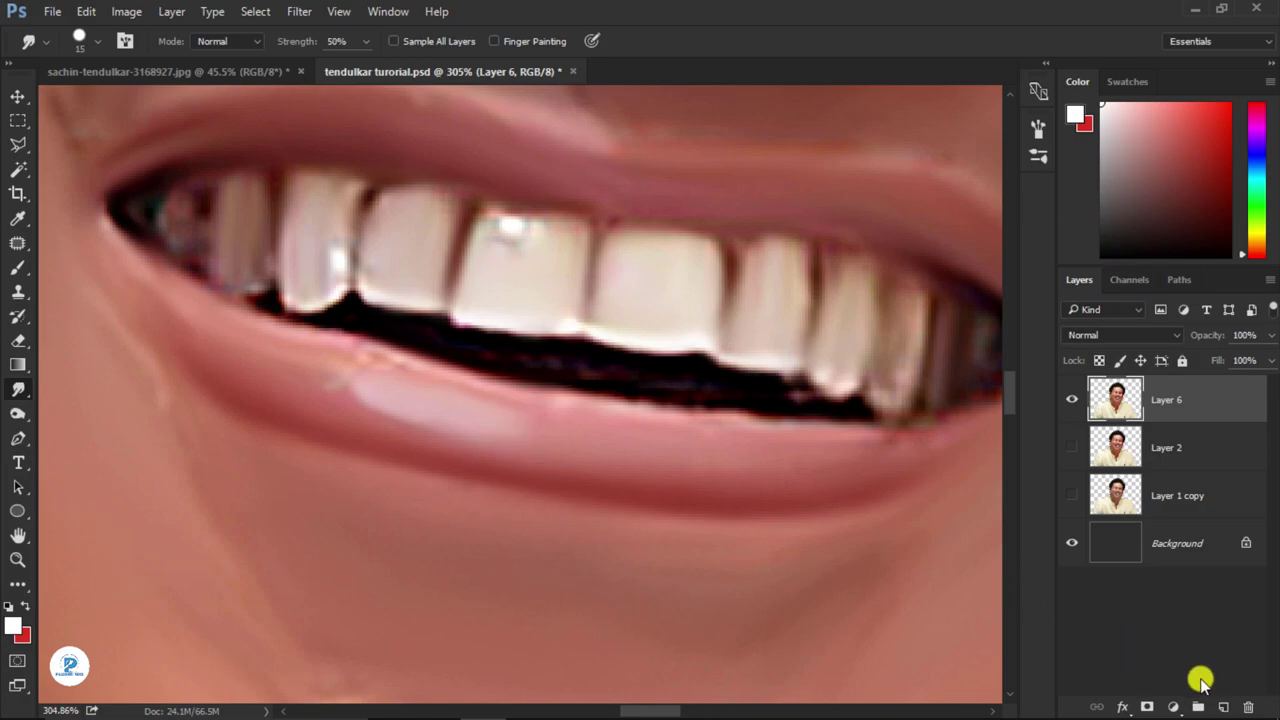
{"action": "left_click", "coordinate": [1224, 707]}
{"action": "scroll", "coordinate": [503, 527], "scroll_direction": "up", "scroll_amount": 2}
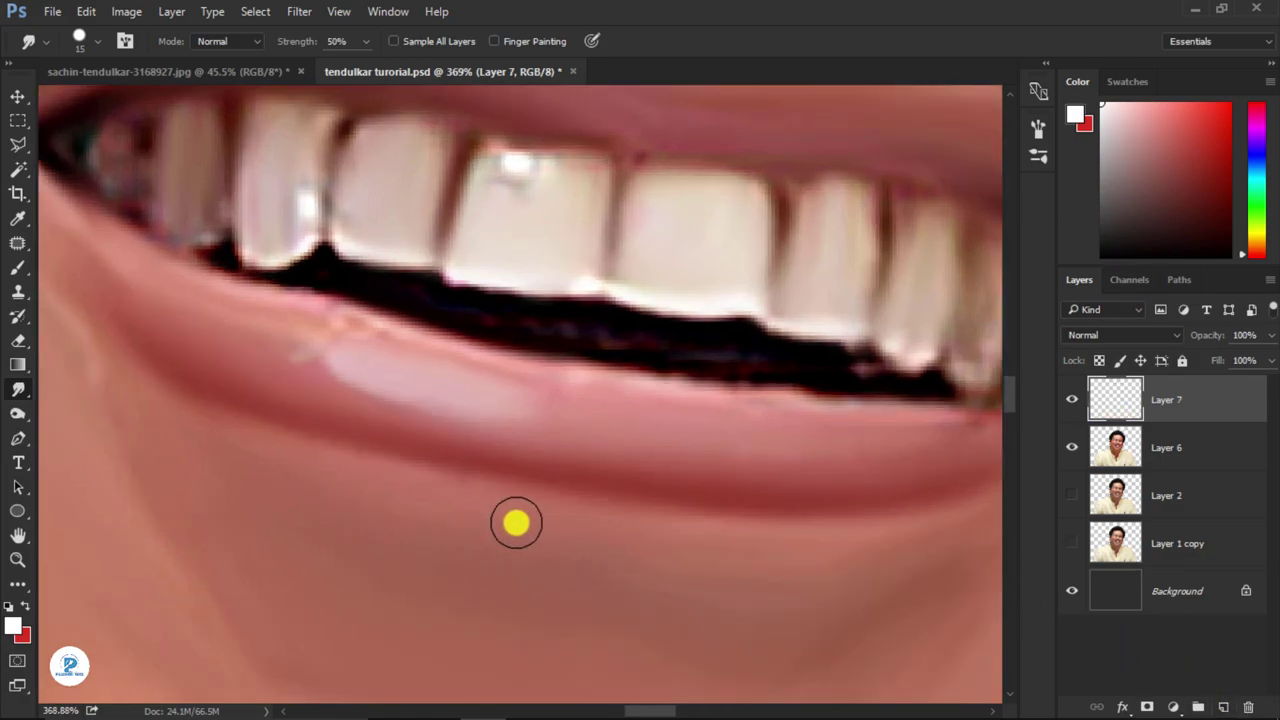
- Set the foreground colour to light pink #deb8b2 for smudging
{"action": "left_click", "coordinate": [14, 630]}
{"action": "left_click", "coordinate": [798, 388]}
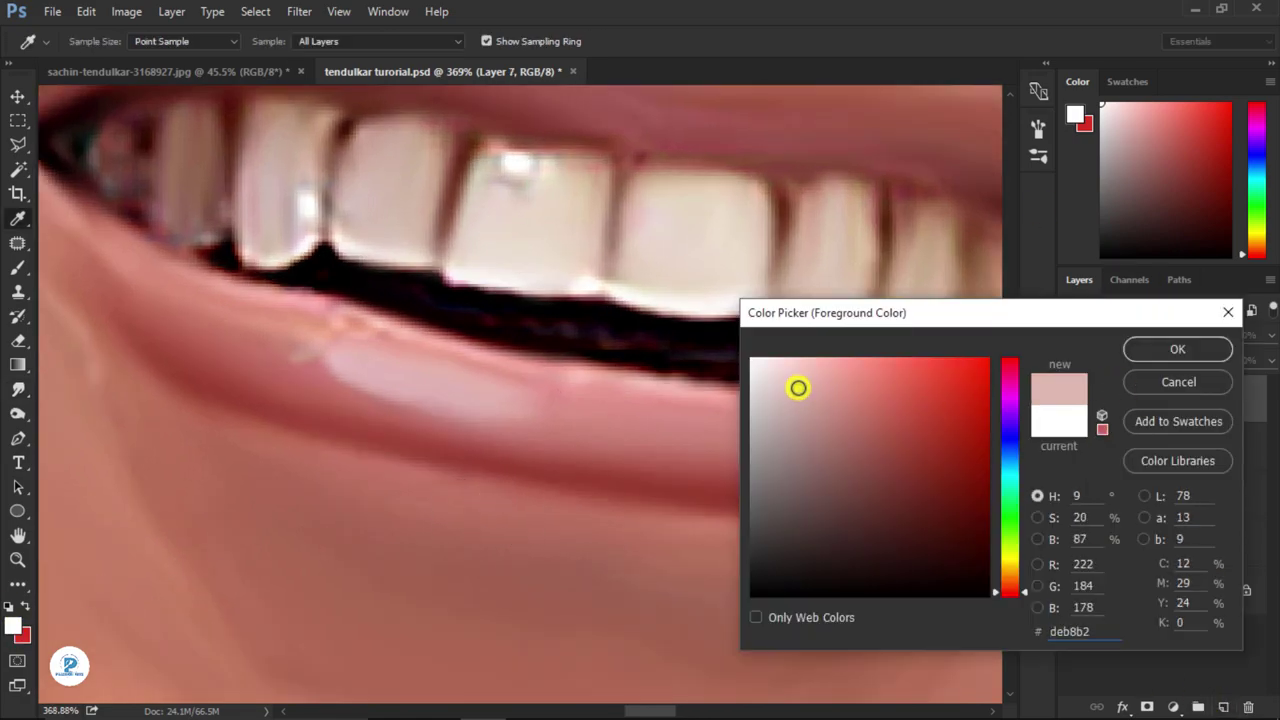
{"action": "left_click", "coordinate": [1141, 352]}
{"action": "key", "text": "r"}
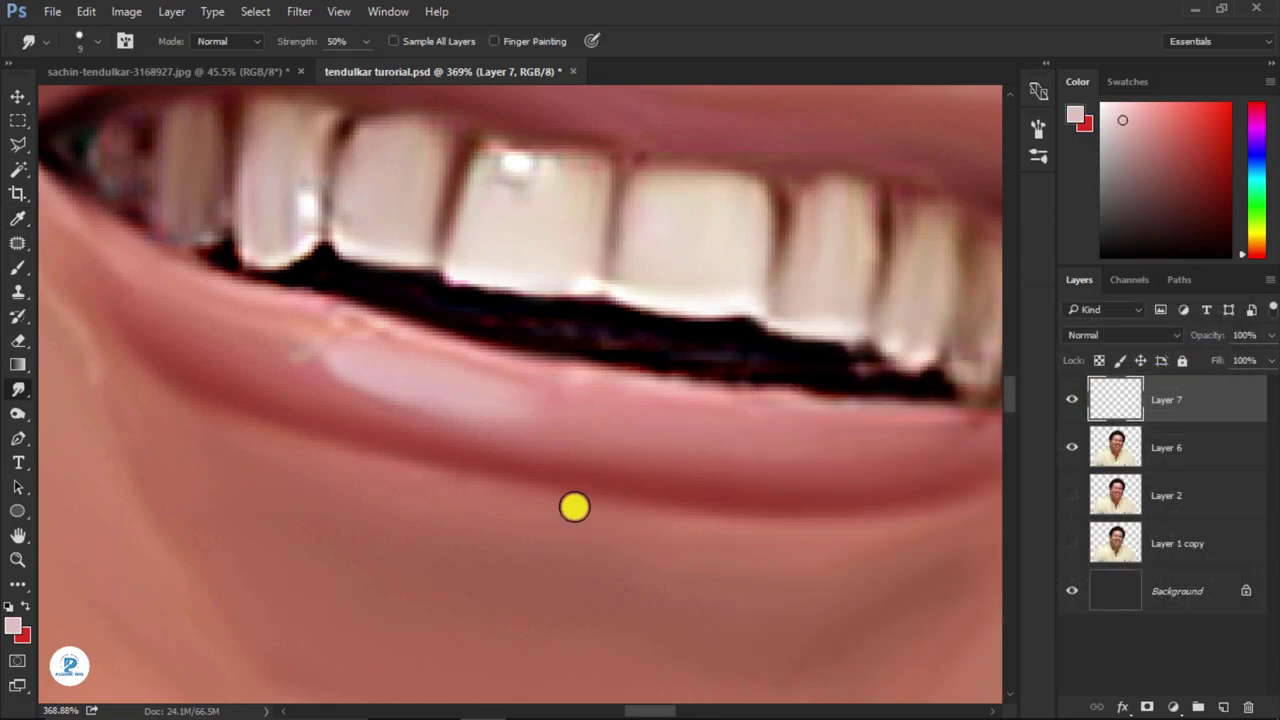
- Smudge light pink highlights along the lower lip and merge Layer 7 into Layer 6
{"action": "left_click_drag", "start_coordinate": [586, 517], "coordinate": [444, 481]}
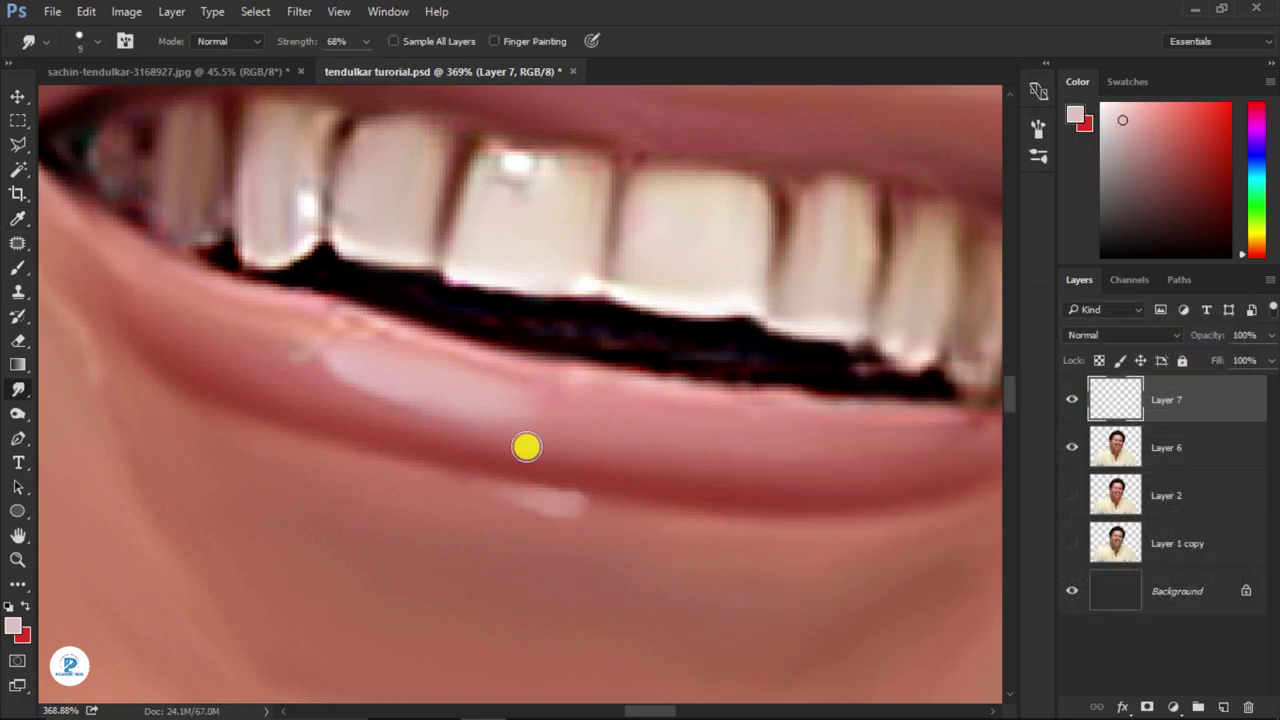
{"action": "left_click_drag", "start_coordinate": [548, 500], "coordinate": [660, 523]}
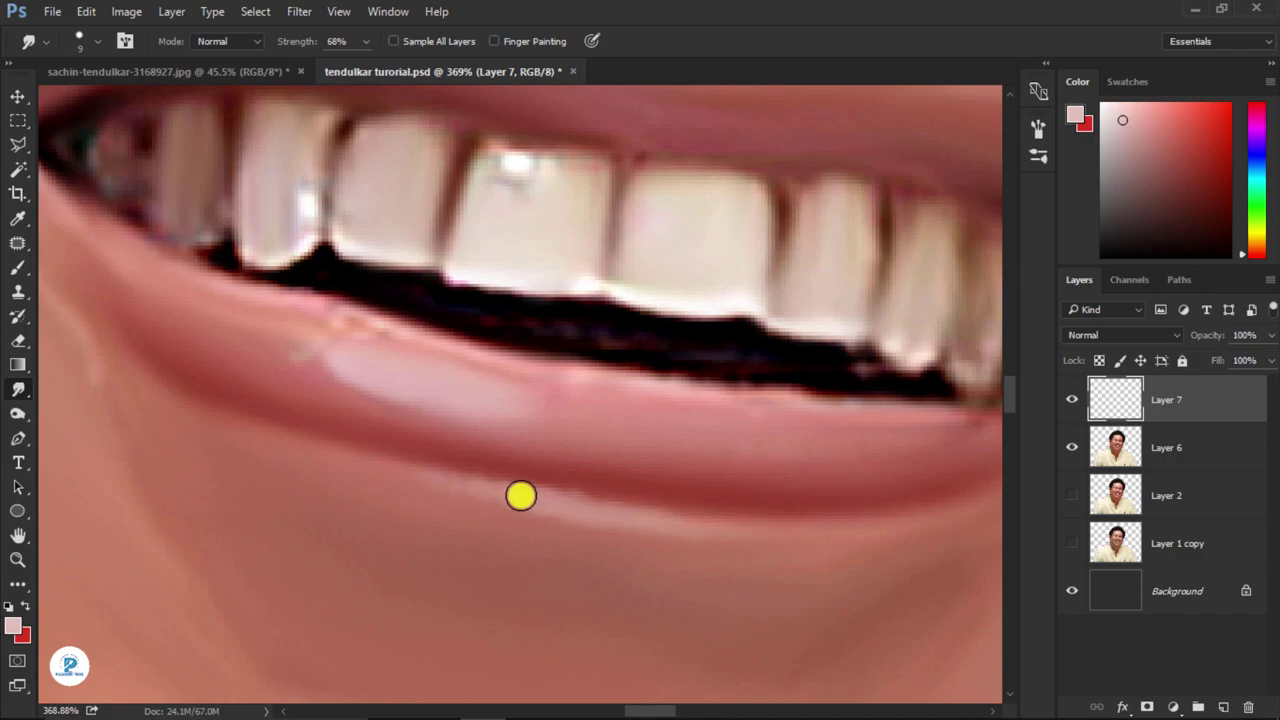
{"action": "left_click_drag", "start_coordinate": [520, 494], "coordinate": [700, 512]}
{"action": "mouse_move", "coordinate": [607, 518]}
{"action": "left_mouse_down"}
{"action": "mouse_move", "coordinate": [415, 439]}
{"action": "mouse_move", "coordinate": [523, 474]}
{"action": "left_mouse_up"}
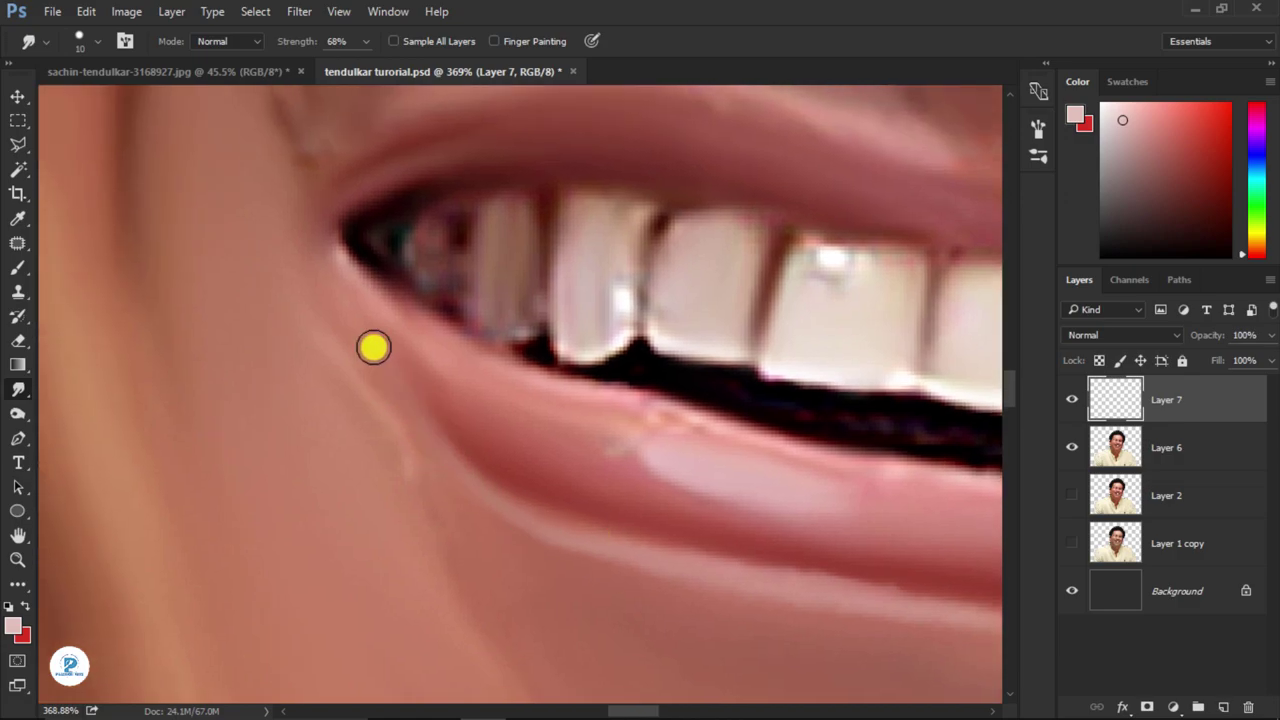
{"action": "scroll", "coordinate": [373, 347], "scroll_direction": "right", "scroll_amount": 10}
{"action": "left_click_drag", "start_coordinate": [406, 528], "coordinate": [598, 531]}
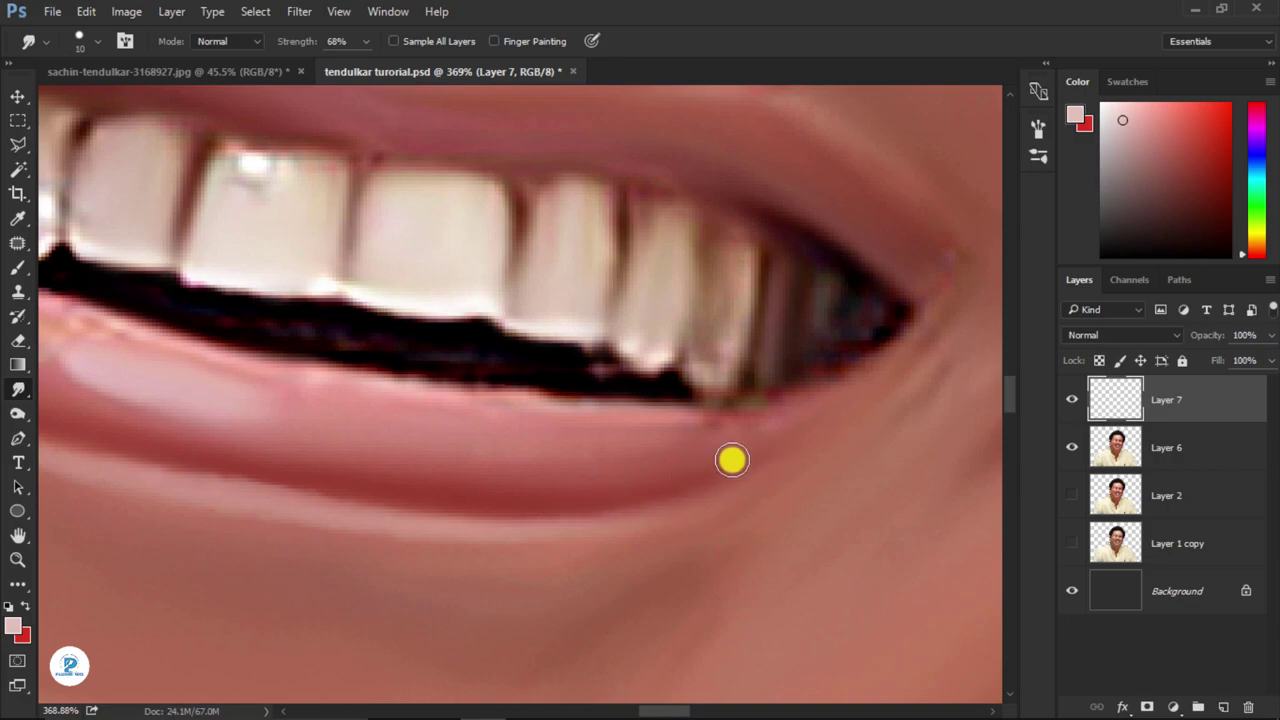
{"action": "scroll", "coordinate": [818, 478], "scroll_direction": "down", "scroll_amount": 3}
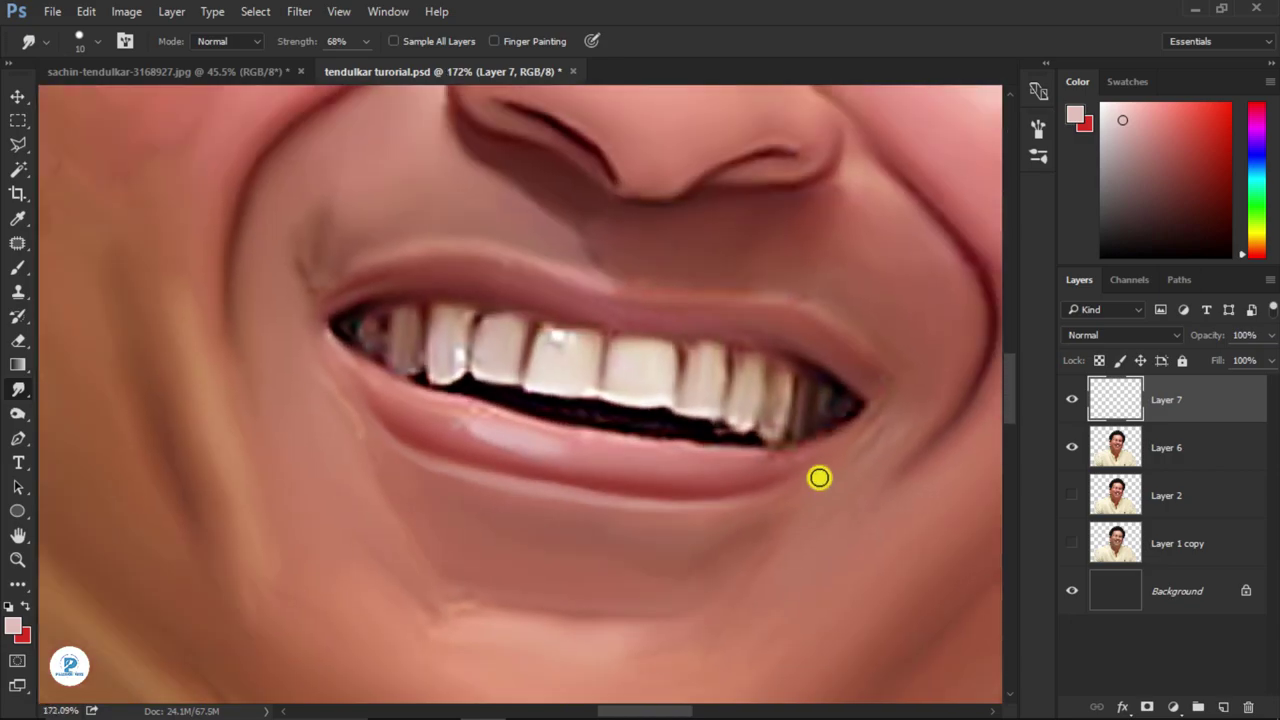
{"action": "key", "text": "ctrl+e"}
{"action": "scroll", "coordinate": [818, 478], "scroll_direction": "up", "scroll_amount": 2}
{"action": "scroll", "coordinate": [731, 497], "scroll_direction": "up", "scroll_amount": 3}
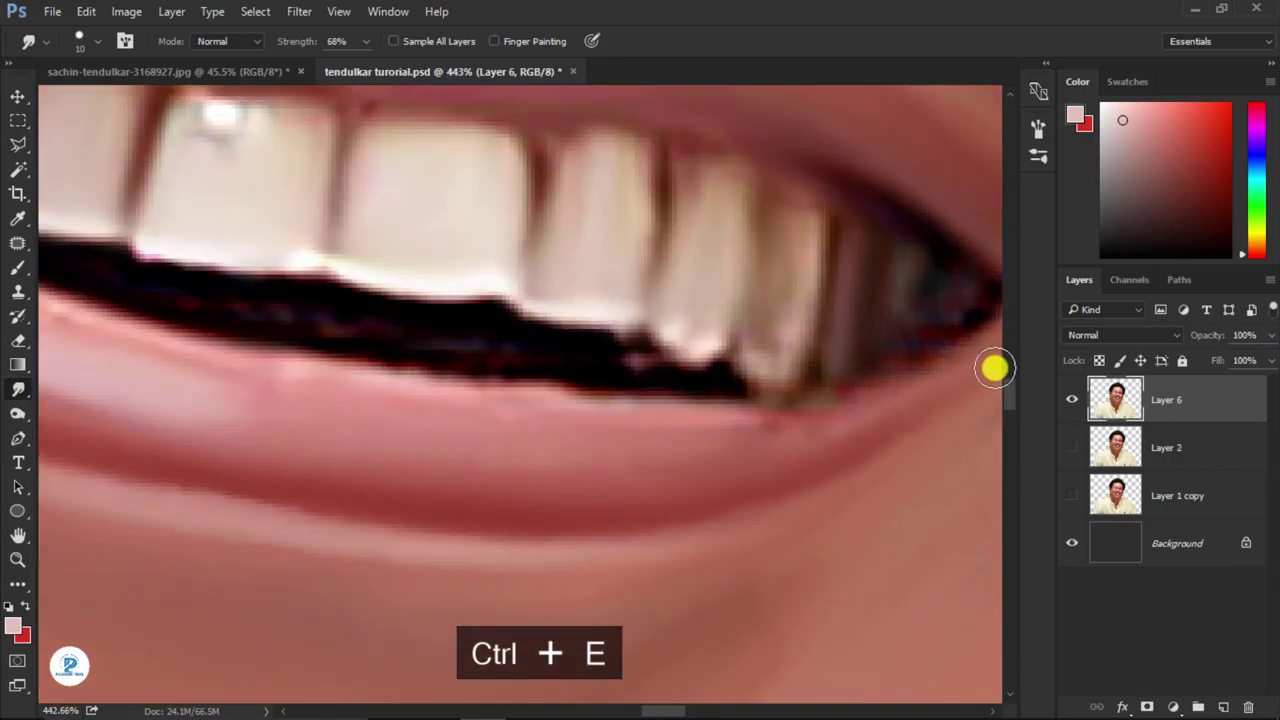
- Smudge light highlight streaks across the middle and left of the upper lip
{"action": "scroll", "coordinate": [600, 515], "scroll_direction": "left", "scroll_amount": 5}
{"action": "scroll", "coordinate": [560, 490], "scroll_direction": "up", "scroll_amount": 2}
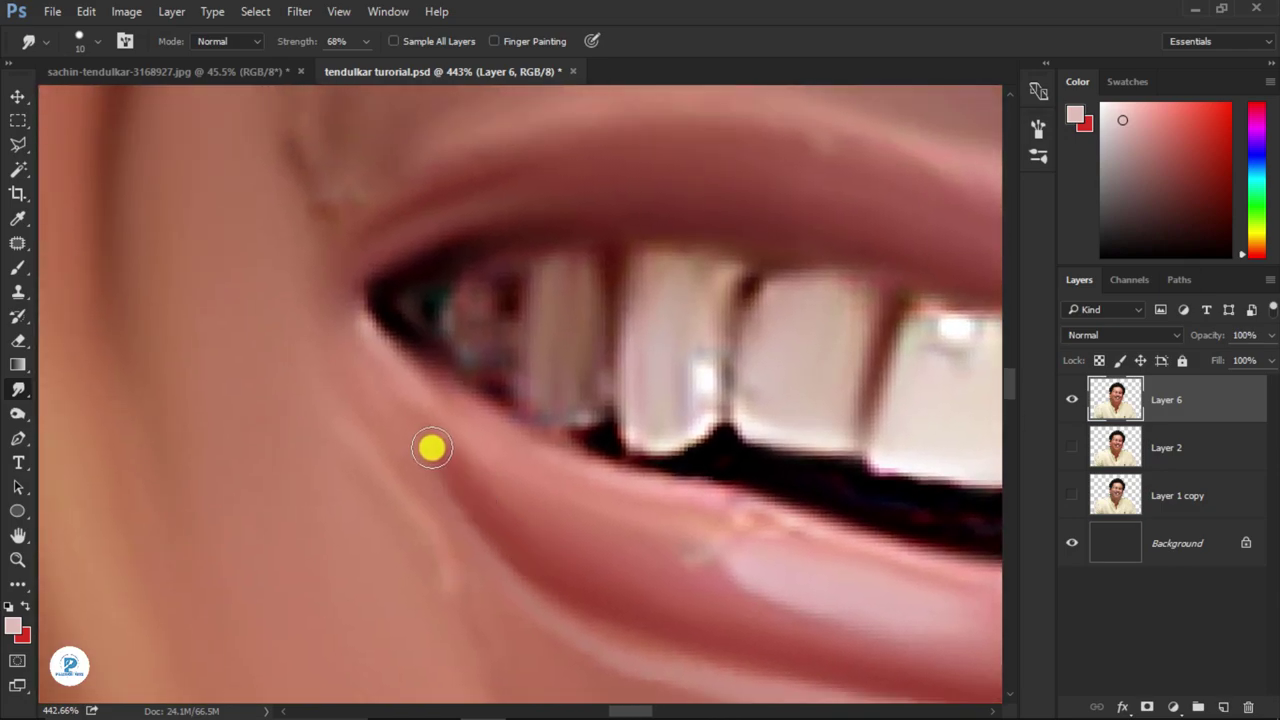
{"action": "scroll", "coordinate": [372, 338], "scroll_direction": "right", "scroll_amount": 3}
{"action": "scroll", "coordinate": [561, 428], "scroll_direction": "up", "scroll_amount": 3}
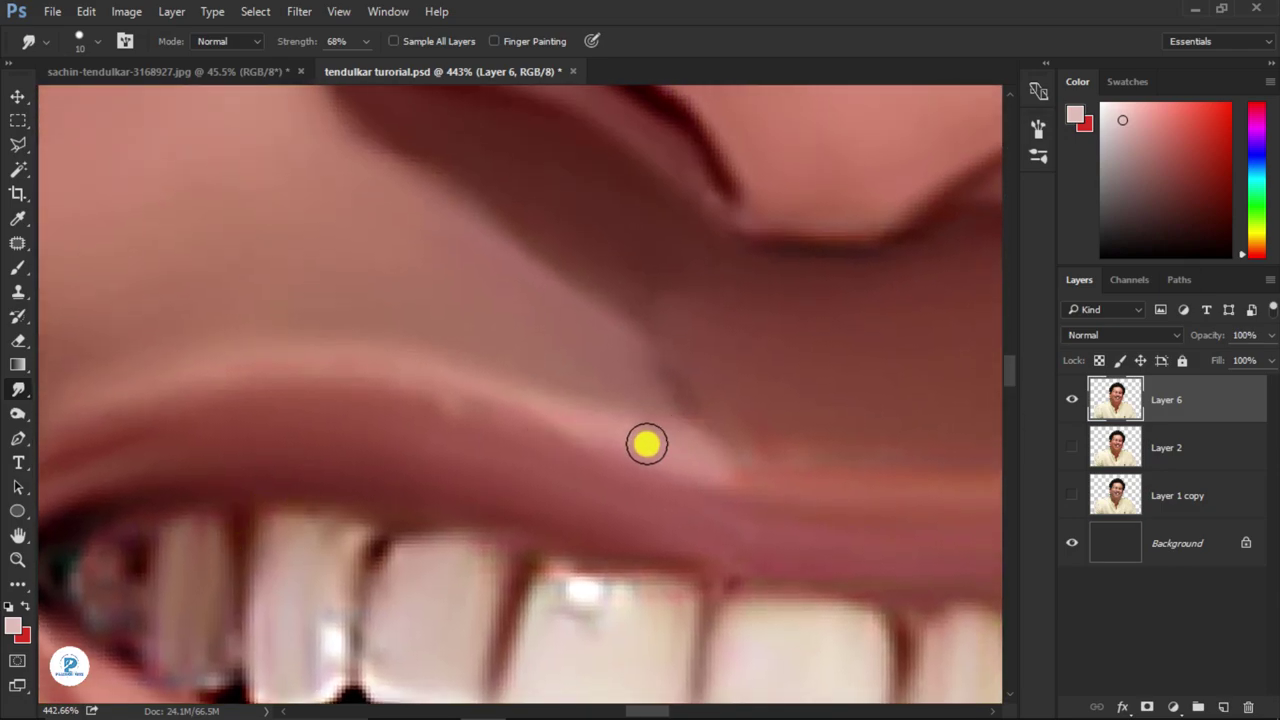
{"action": "scroll", "coordinate": [590, 400], "scroll_direction": "left", "scroll_amount": 1}
{"action": "scroll", "coordinate": [590, 400], "scroll_direction": "up", "scroll_amount": 1}
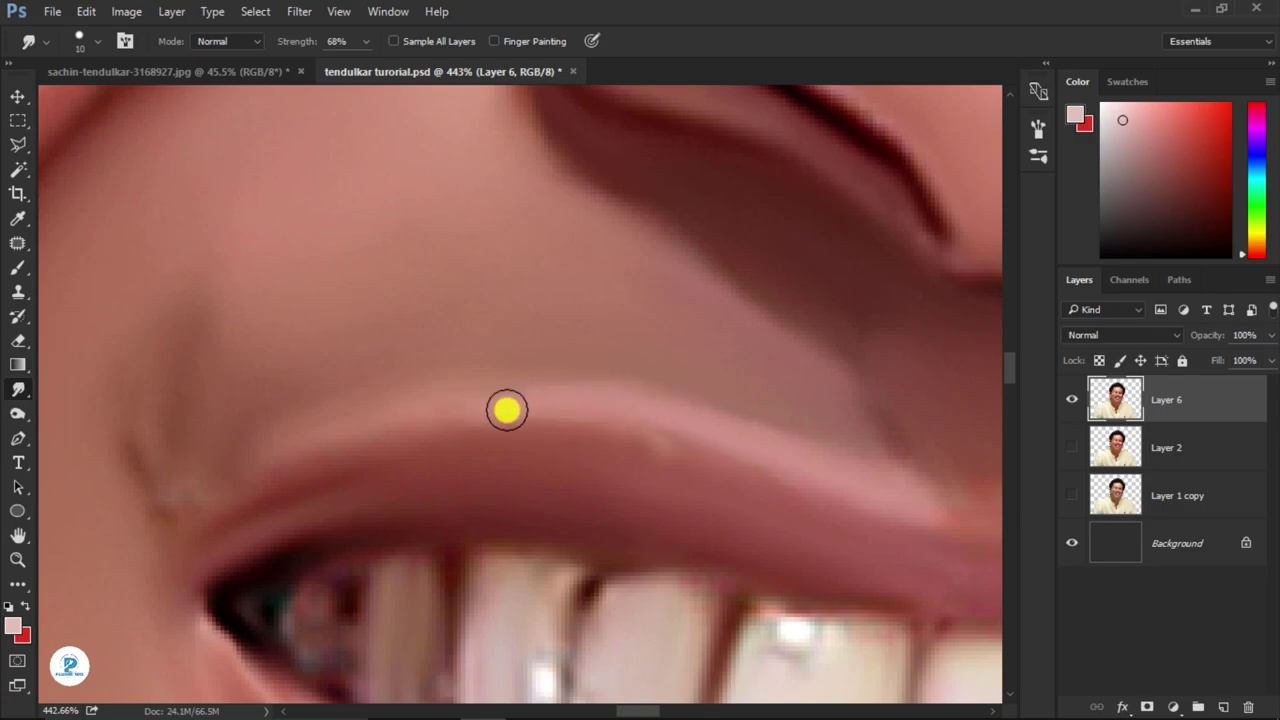
{"action": "scroll", "coordinate": [470, 432], "scroll_direction": "down", "scroll_amount": 3}
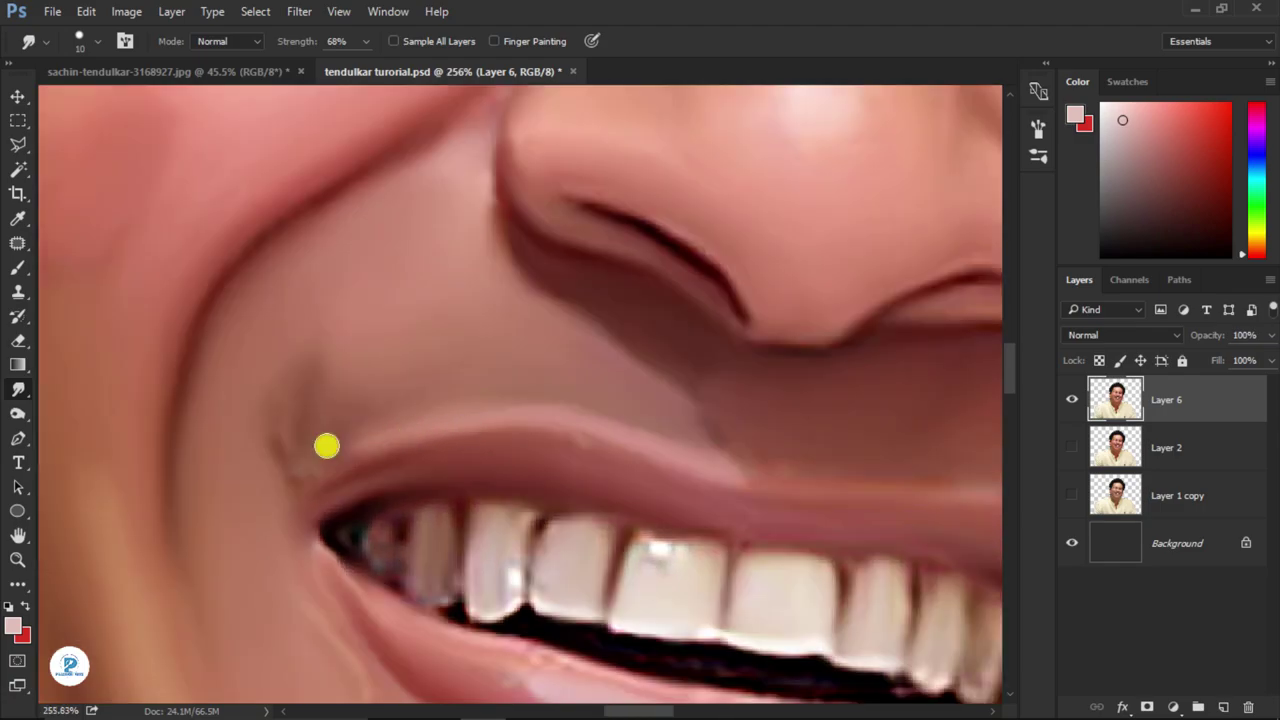
{"action": "scroll", "coordinate": [380, 425], "scroll_direction": "right", "scroll_amount": 2}
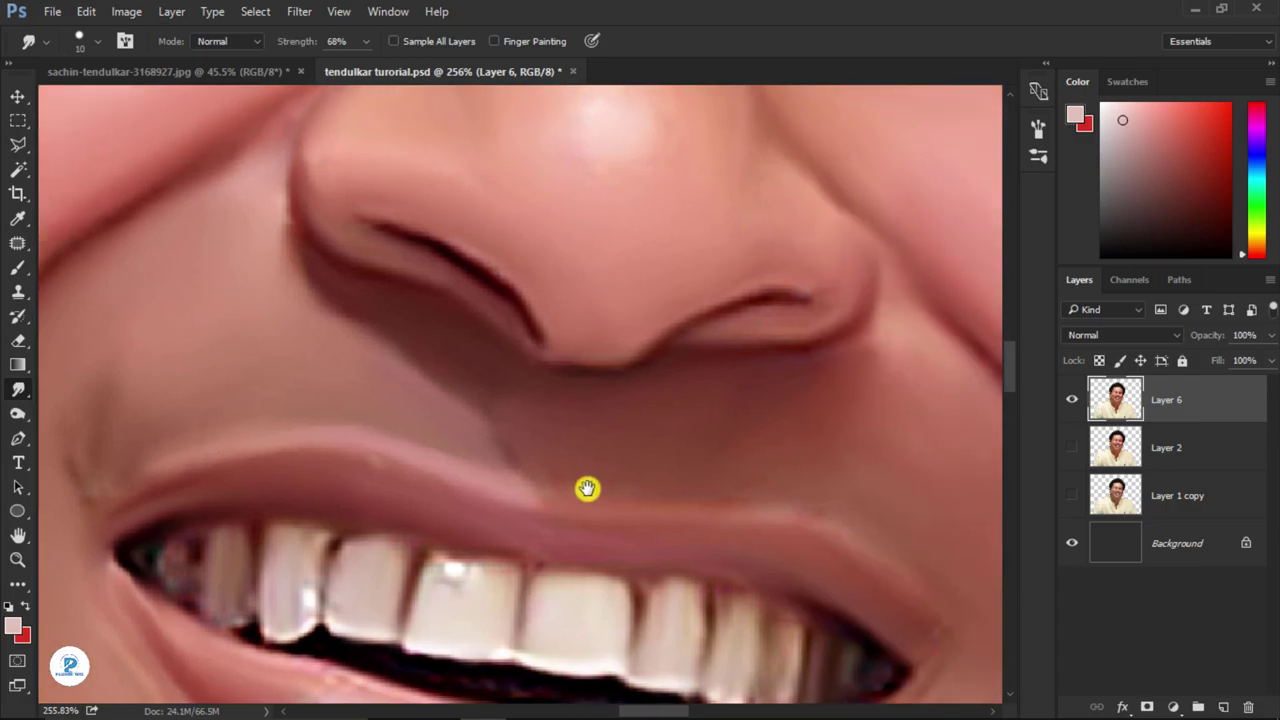
{"action": "scroll", "coordinate": [586, 486], "scroll_direction": "up", "scroll_amount": 2}
{"action": "left_click_drag", "start_coordinate": [800, 500], "coordinate": [692, 504]}
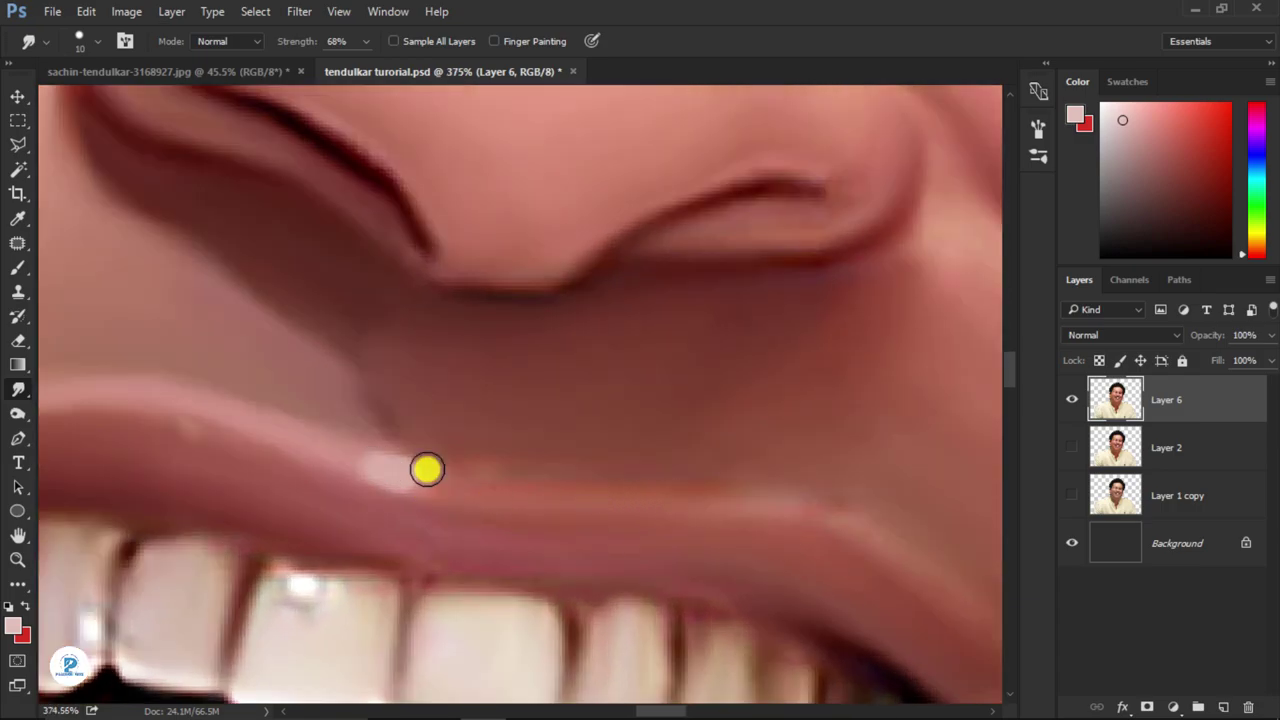
{"action": "mouse_move", "coordinate": [426, 466]}
{"action": "left_mouse_down"}
{"action": "mouse_move", "coordinate": [654, 566]}
{"action": "mouse_move", "coordinate": [377, 478]}
{"action": "left_mouse_up"}
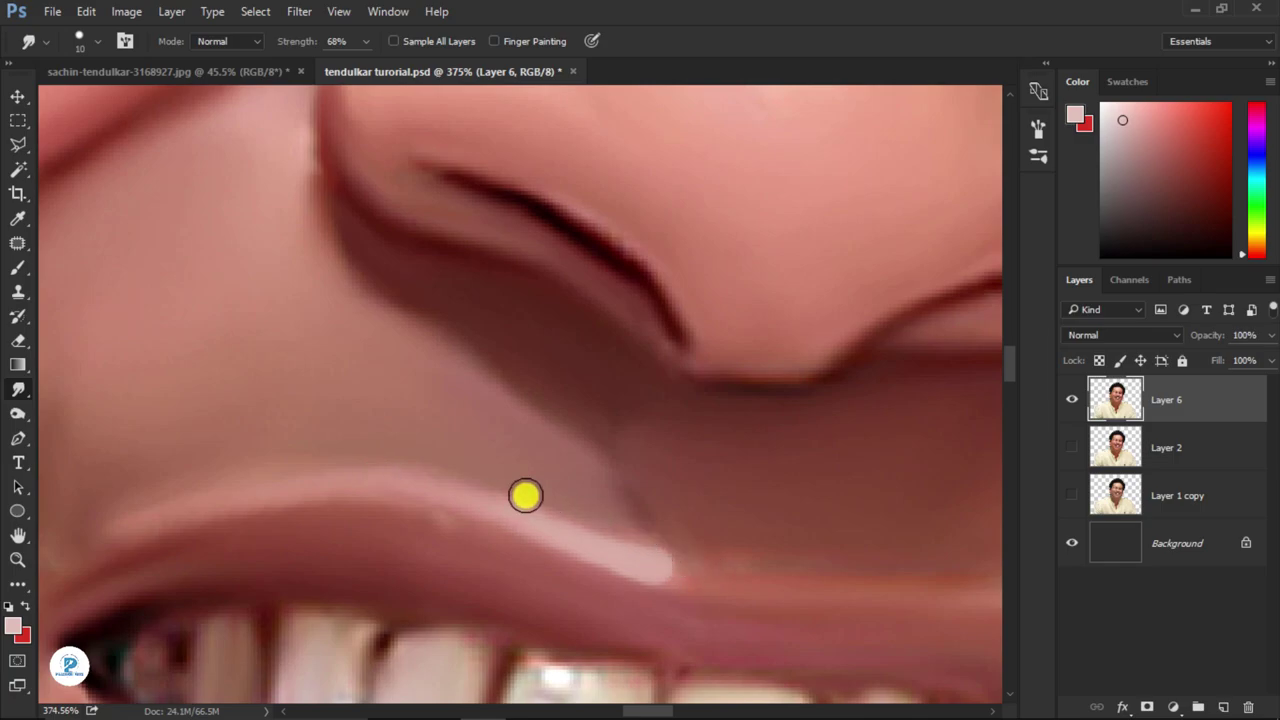
- Add a highlight streak on the upper lip's right side and review the lips
{"action": "scroll", "coordinate": [808, 543], "scroll_direction": "right", "scroll_amount": 2}
{"action": "scroll", "coordinate": [586, 533], "scroll_direction": "right", "scroll_amount": 2}
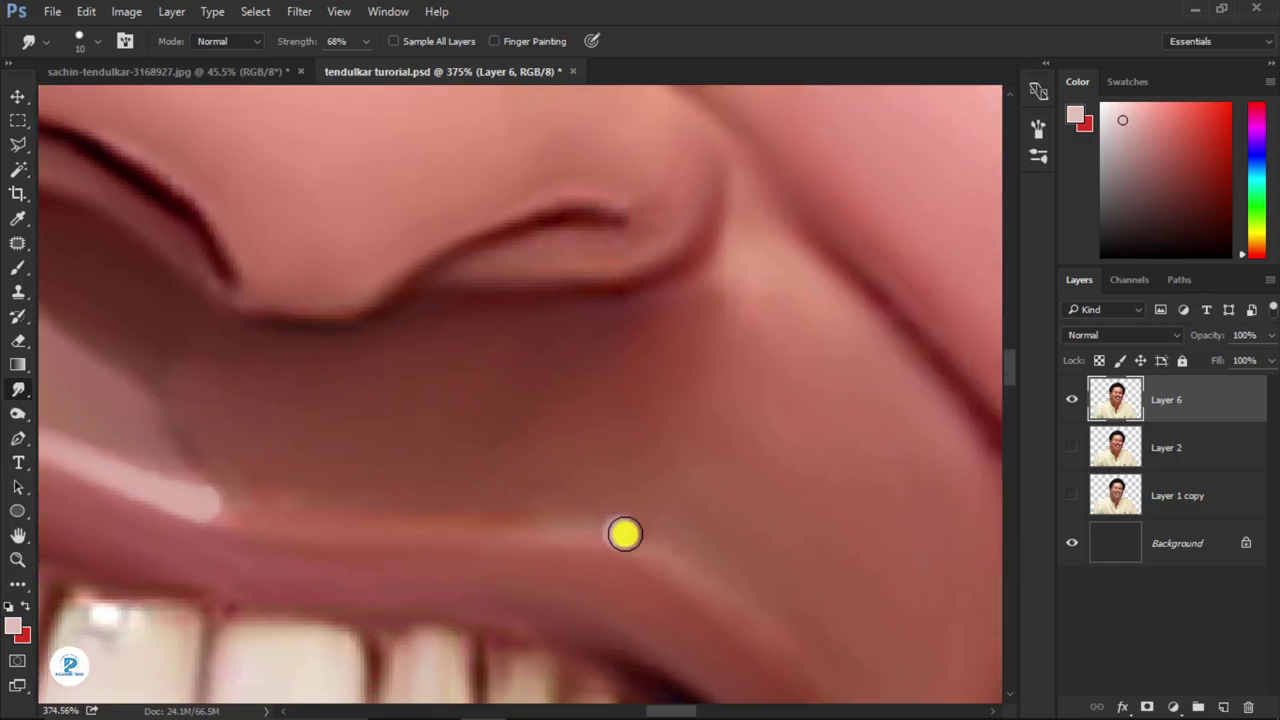
{"action": "mouse_move", "coordinate": [624, 534]}
{"action": "left_mouse_down"}
{"action": "mouse_move", "coordinate": [583, 531]}
{"action": "mouse_move", "coordinate": [700, 589]}
{"action": "mouse_move", "coordinate": [795, 680]}
{"action": "left_mouse_up"}
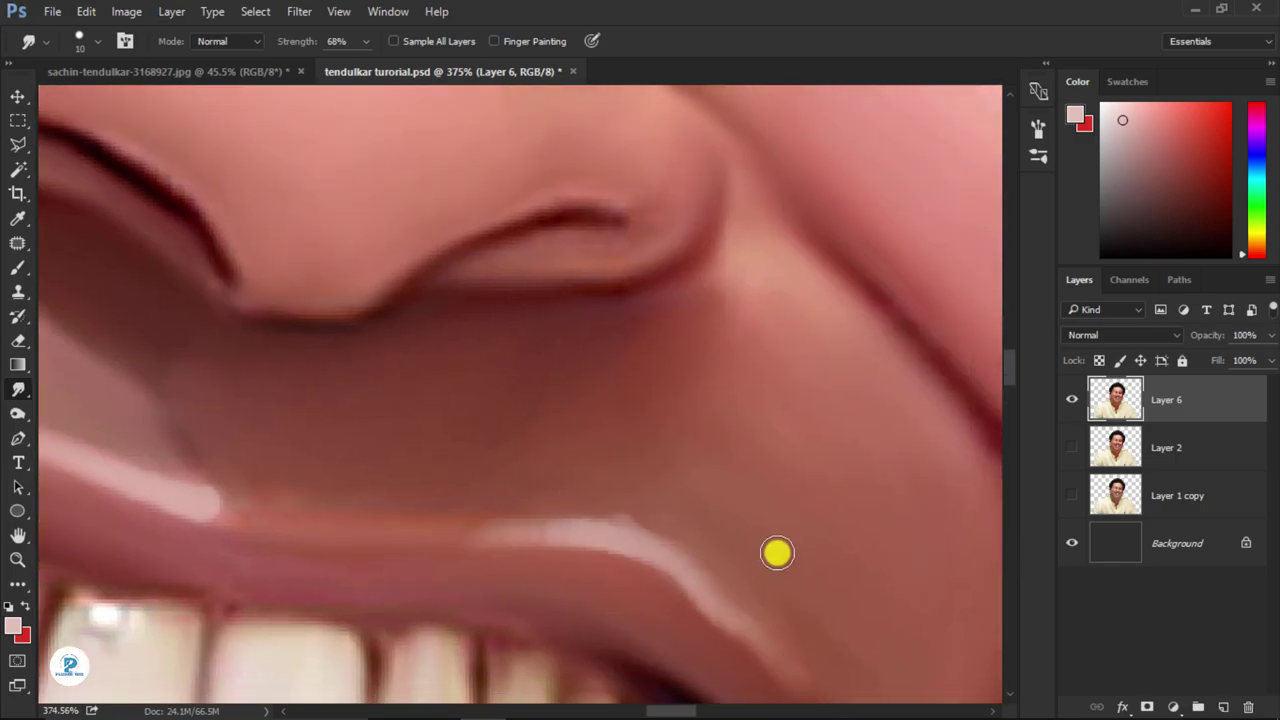
{"action": "scroll", "coordinate": [787, 405], "scroll_direction": "down", "scroll_amount": 3}
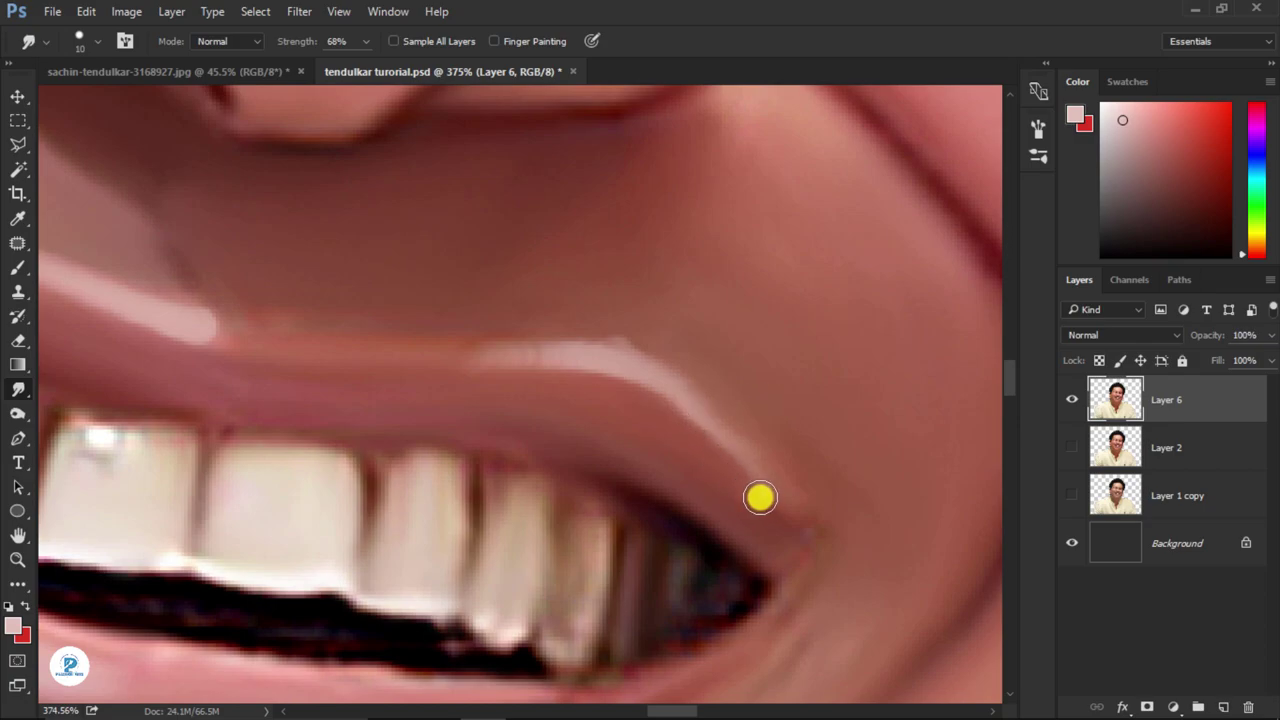
{"action": "scroll", "coordinate": [224, 330], "scroll_direction": "down", "scroll_amount": 3}
{"action": "scroll", "coordinate": [409, 343], "scroll_direction": "down", "scroll_amount": 3}
{"action": "scroll", "coordinate": [380, 231], "scroll_direction": "up", "scroll_amount": 4}
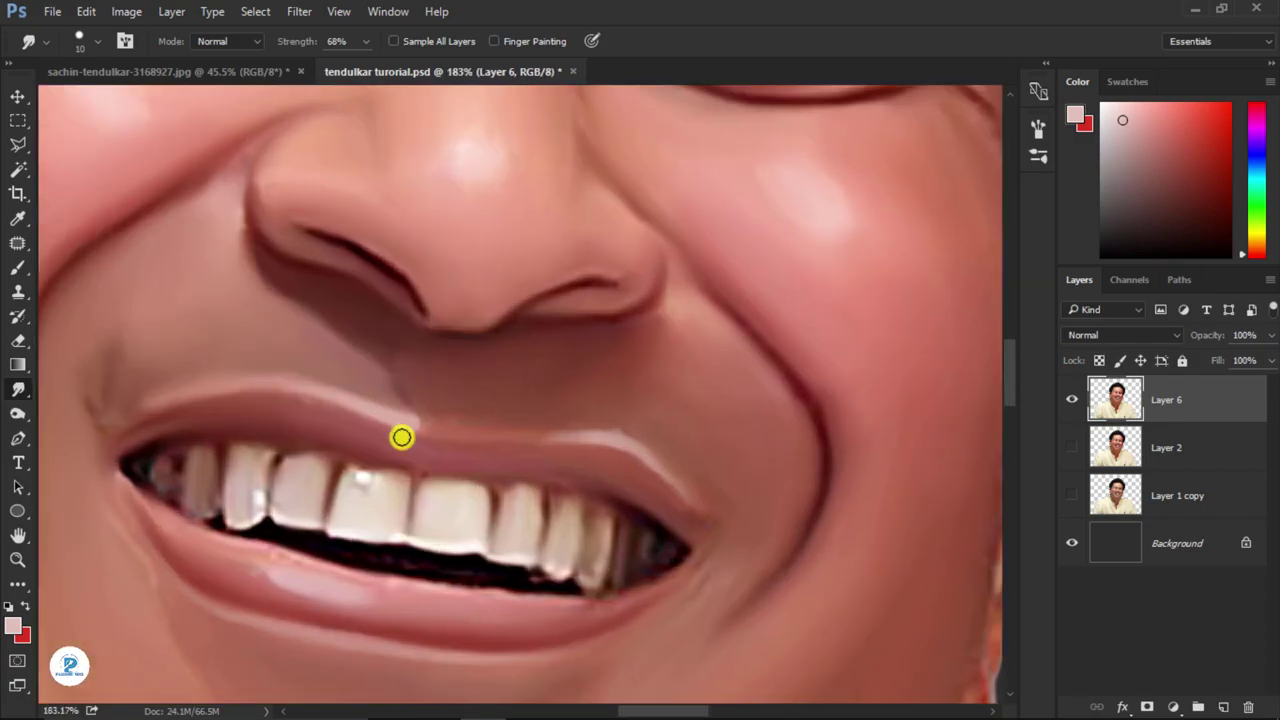
{"action": "scroll", "coordinate": [403, 437], "scroll_direction": "up", "scroll_amount": 2}
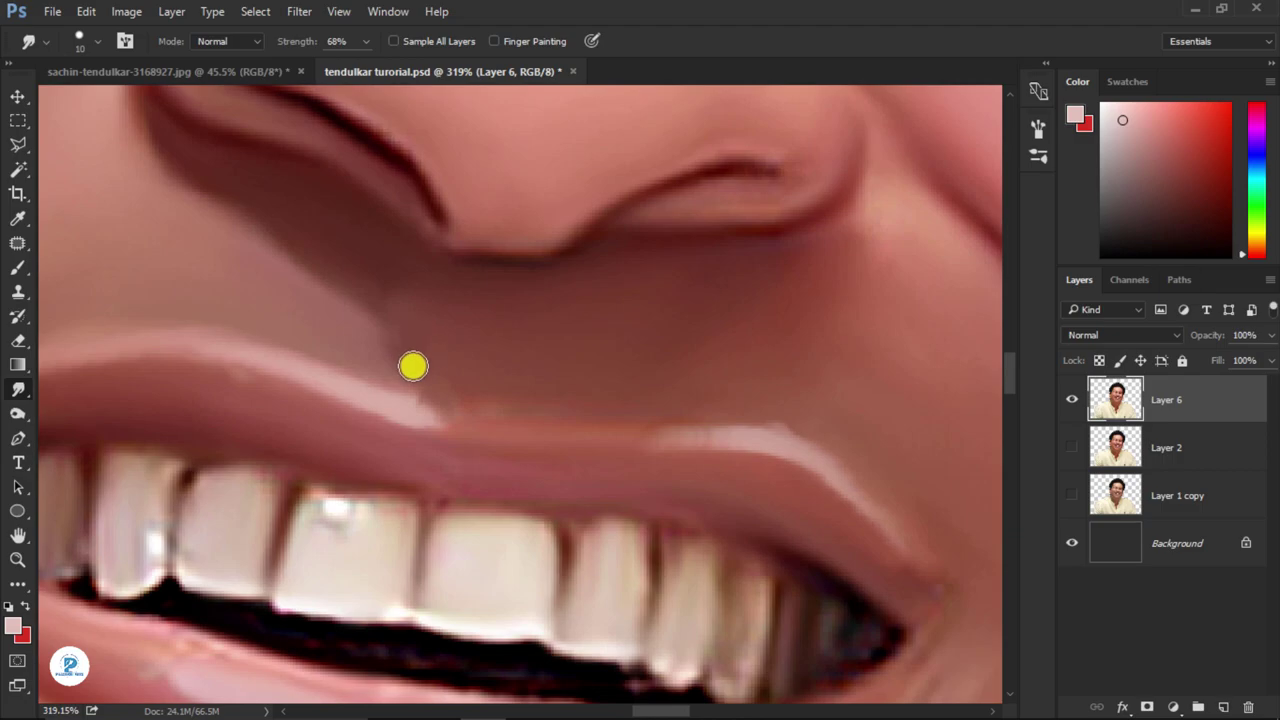
{"action": "scroll", "coordinate": [564, 289], "scroll_direction": "down", "scroll_amount": 5}
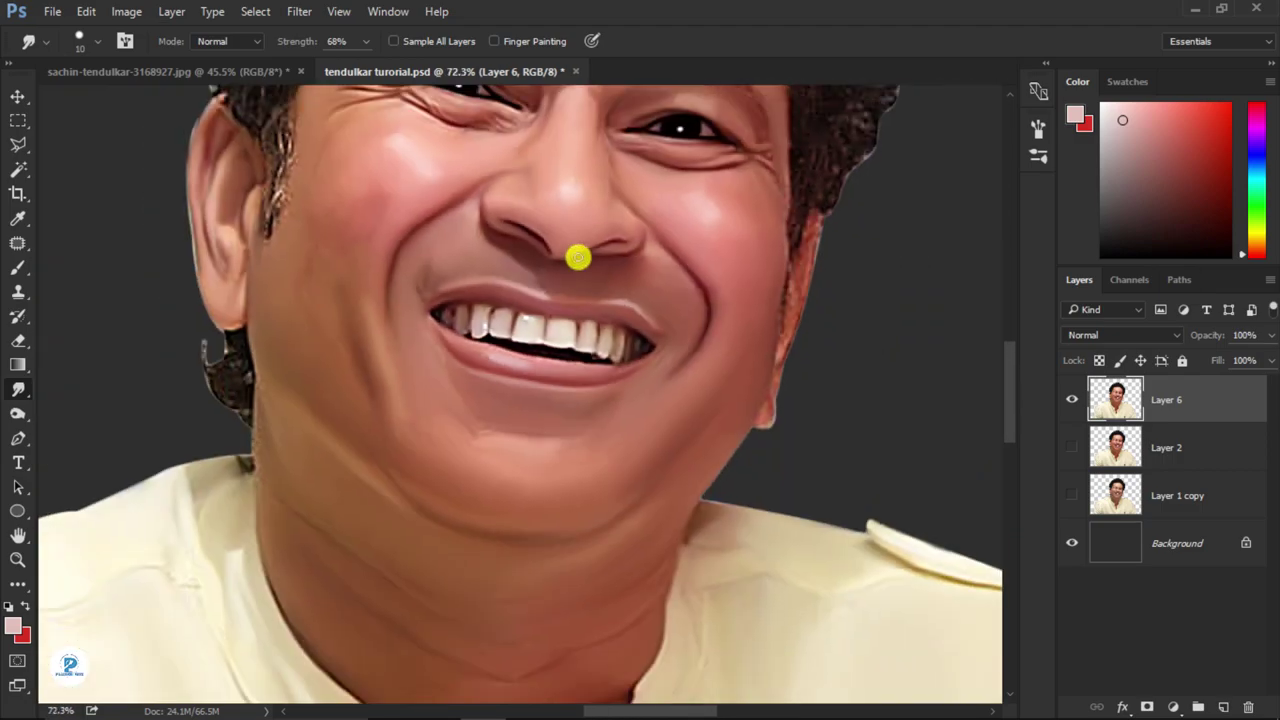
{"action": "scroll", "coordinate": [480, 237], "scroll_direction": "up", "scroll_amount": 2}
{"action": "scroll", "coordinate": [484, 507], "scroll_direction": "down", "scroll_amount": 2}
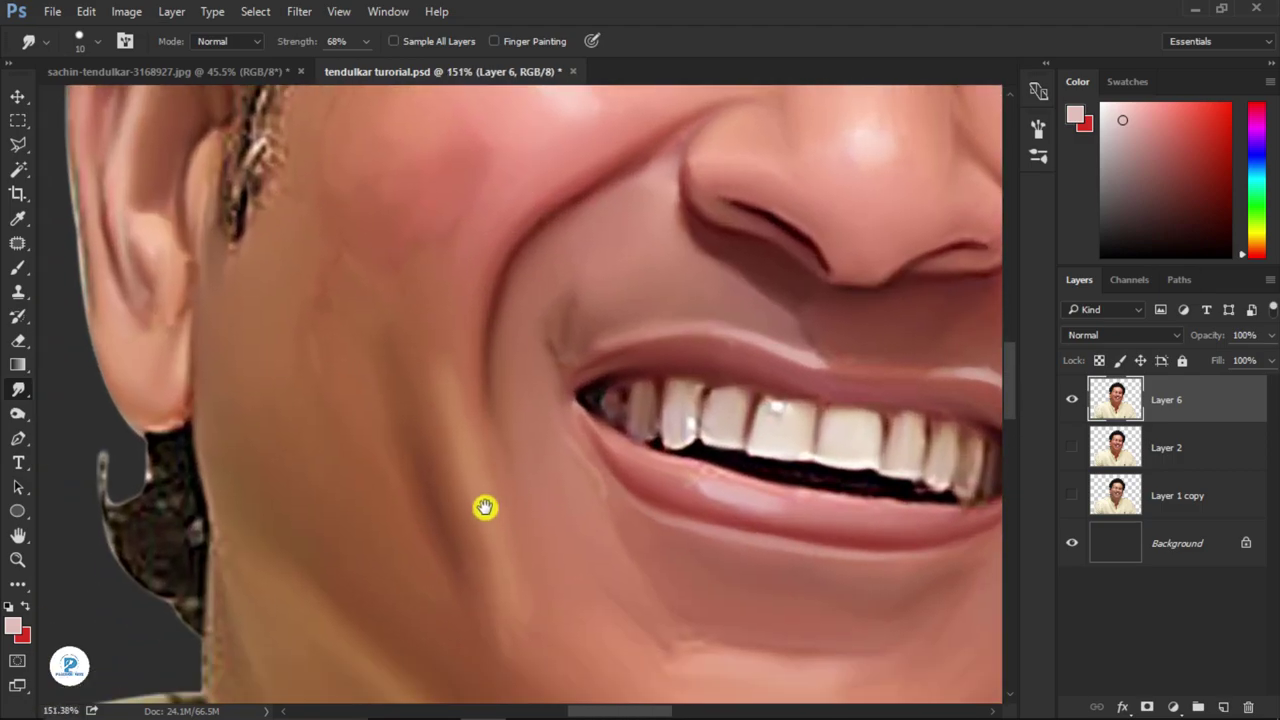
- Sample a tan skin tone from the cheek as the foreground colour
{"action": "key", "text": "alt"}
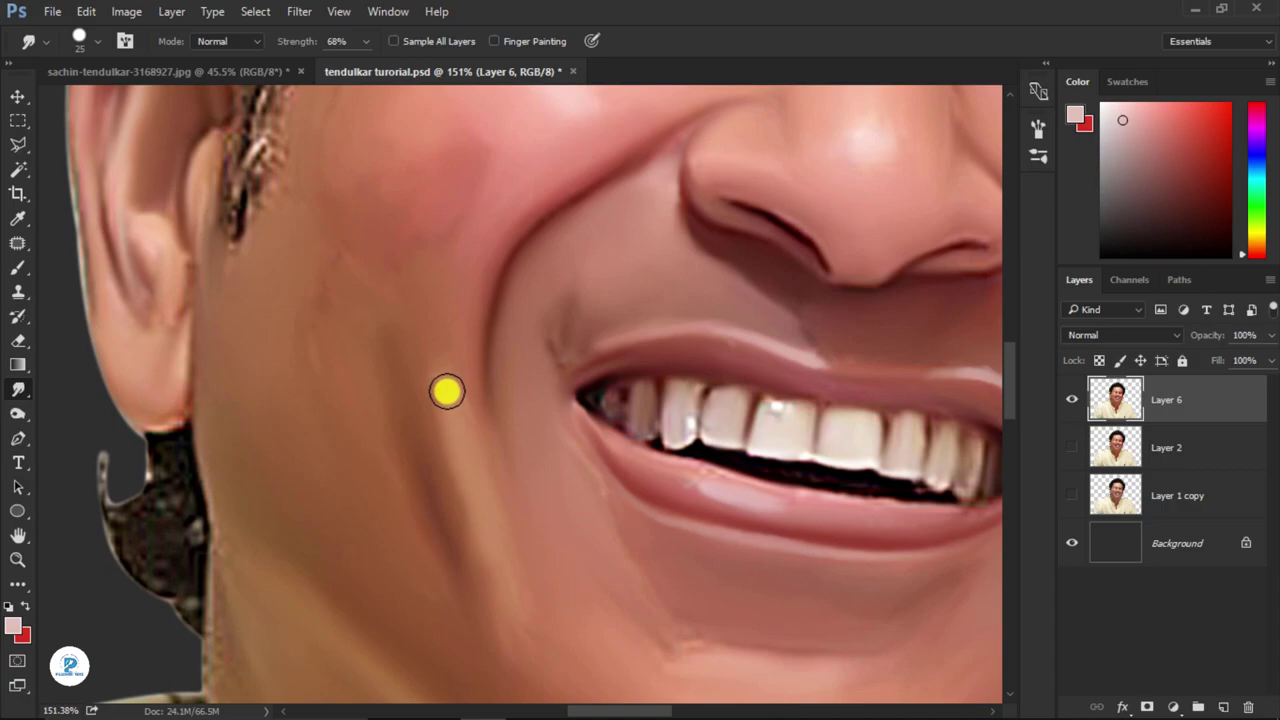
{"action": "left_click", "coordinate": [12, 625]}
{"action": "left_click", "coordinate": [449, 380]}
{"action": "left_click", "coordinate": [857, 400]}
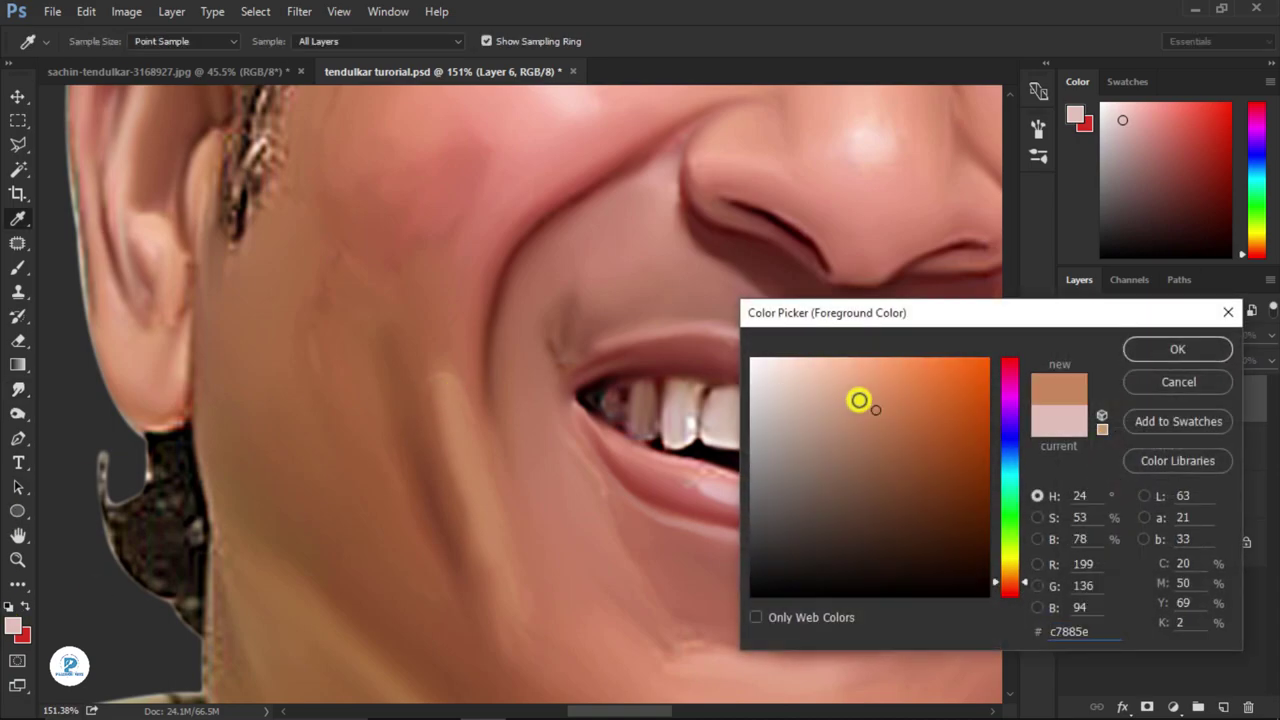
{"action": "left_click", "coordinate": [1157, 349]}
- Undo the stray stroke, switch to a soft round brush, and smudge two light streaks down the cheek
{"action": "key", "text": "alt"}
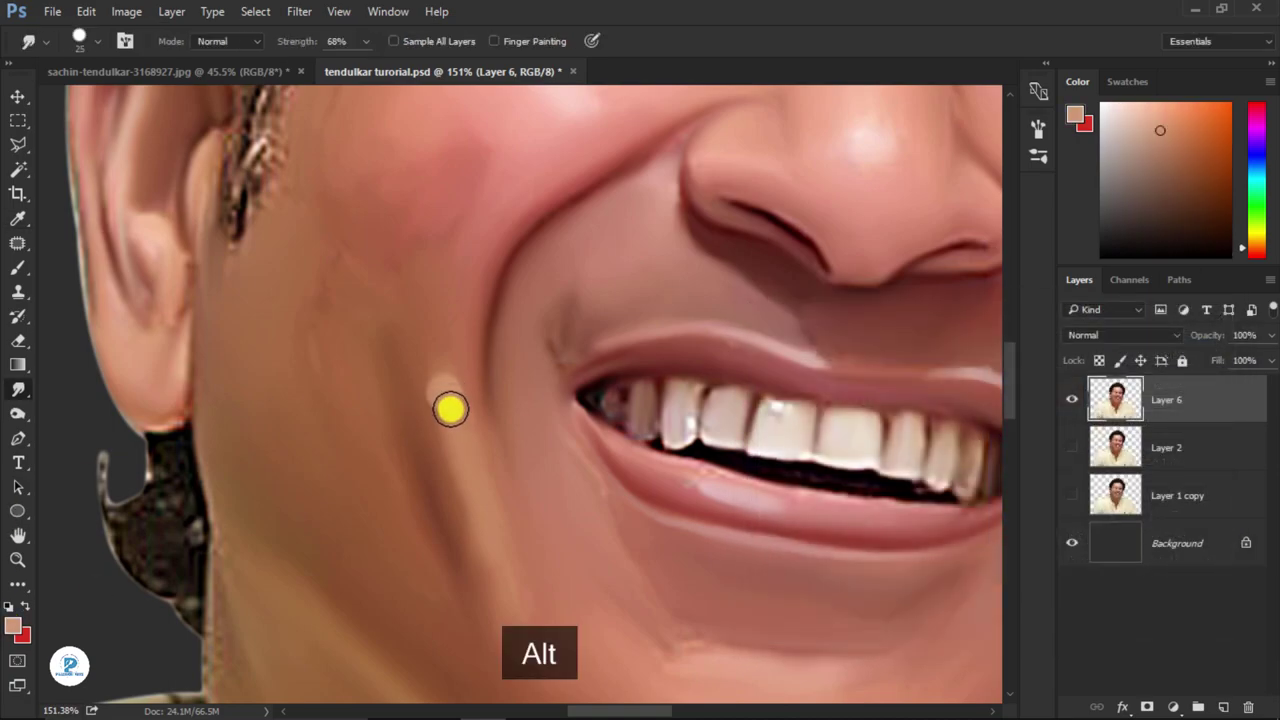
{"action": "key", "text": "ctrl+z"}
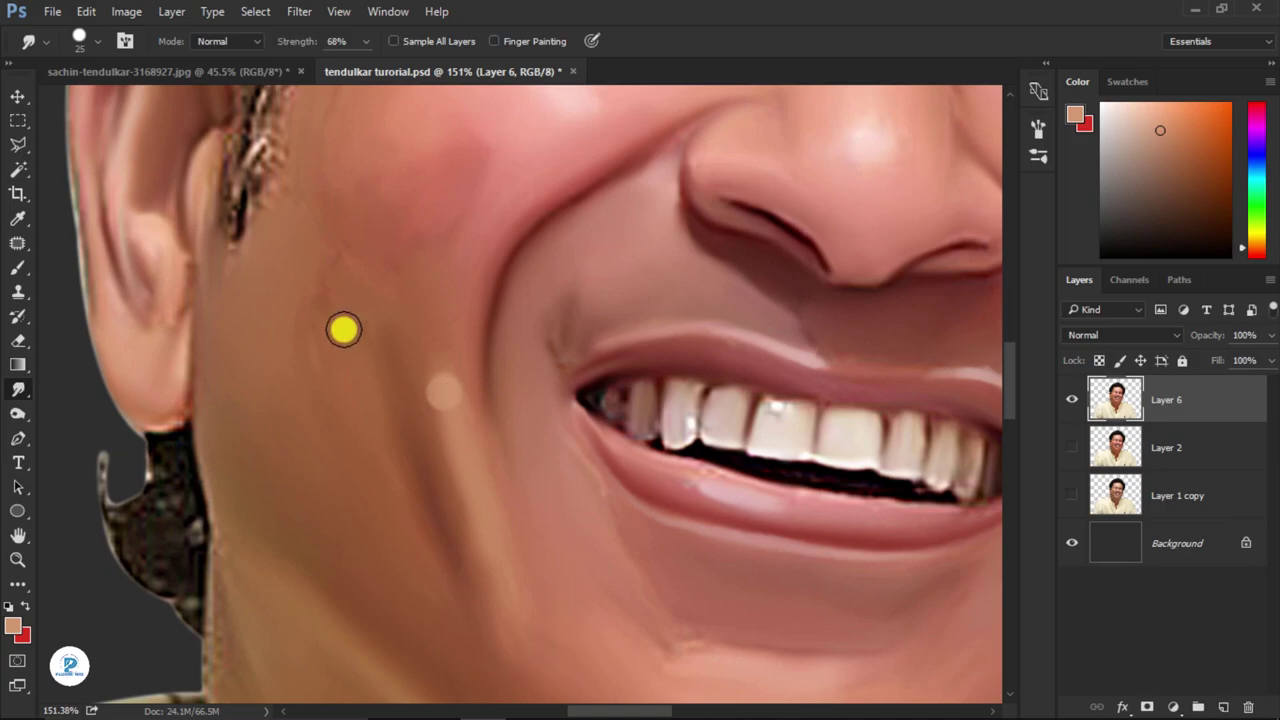
{"action": "left_click", "coordinate": [90, 41]}
{"action": "double_click", "coordinate": [48, 213]}
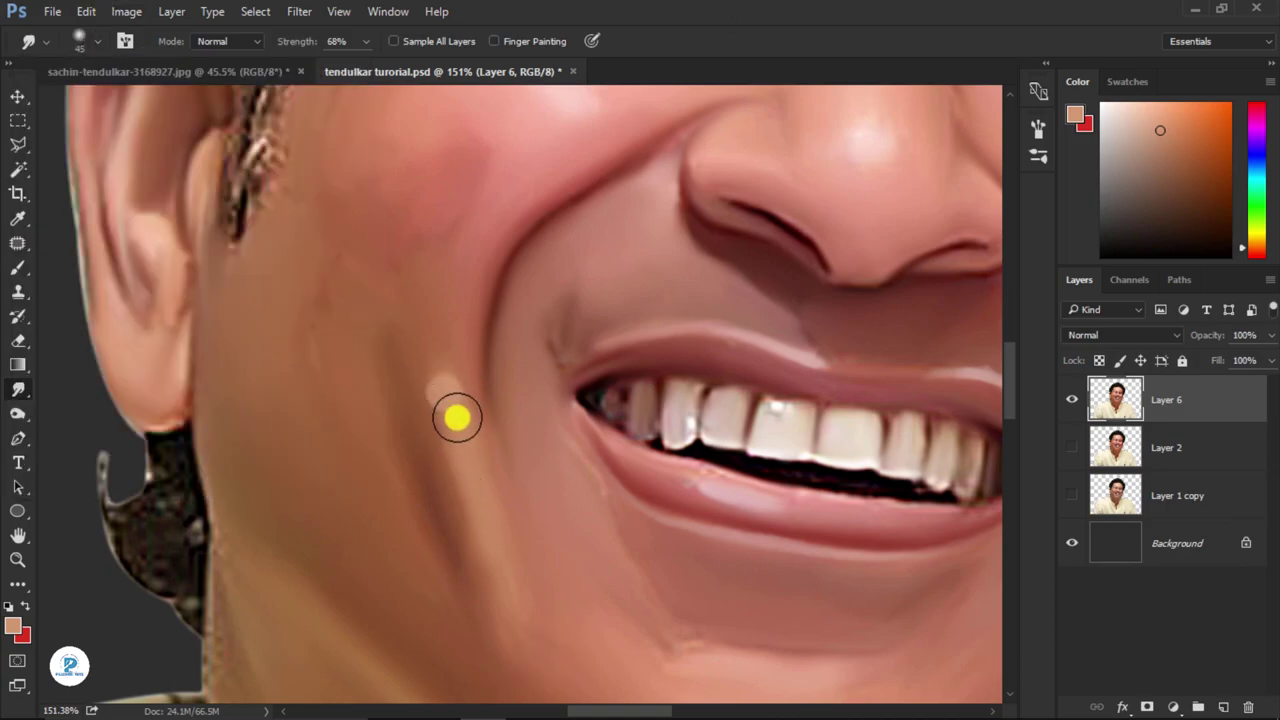
{"action": "mouse_move", "coordinate": [440, 411]}
{"action": "left_mouse_down"}
{"action": "mouse_move", "coordinate": [451, 497]}
{"action": "mouse_move", "coordinate": [499, 592]}
{"action": "left_mouse_up"}
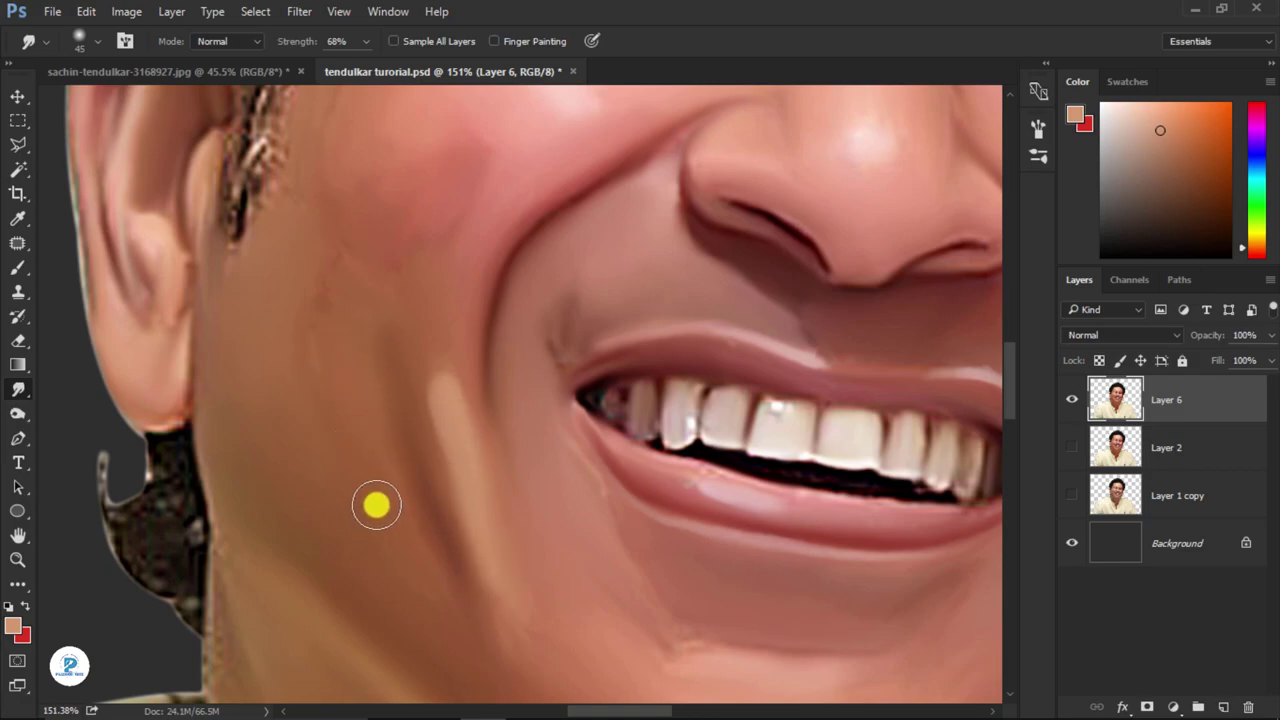
{"action": "left_click_drag", "start_coordinate": [349, 400], "coordinate": [397, 580]}
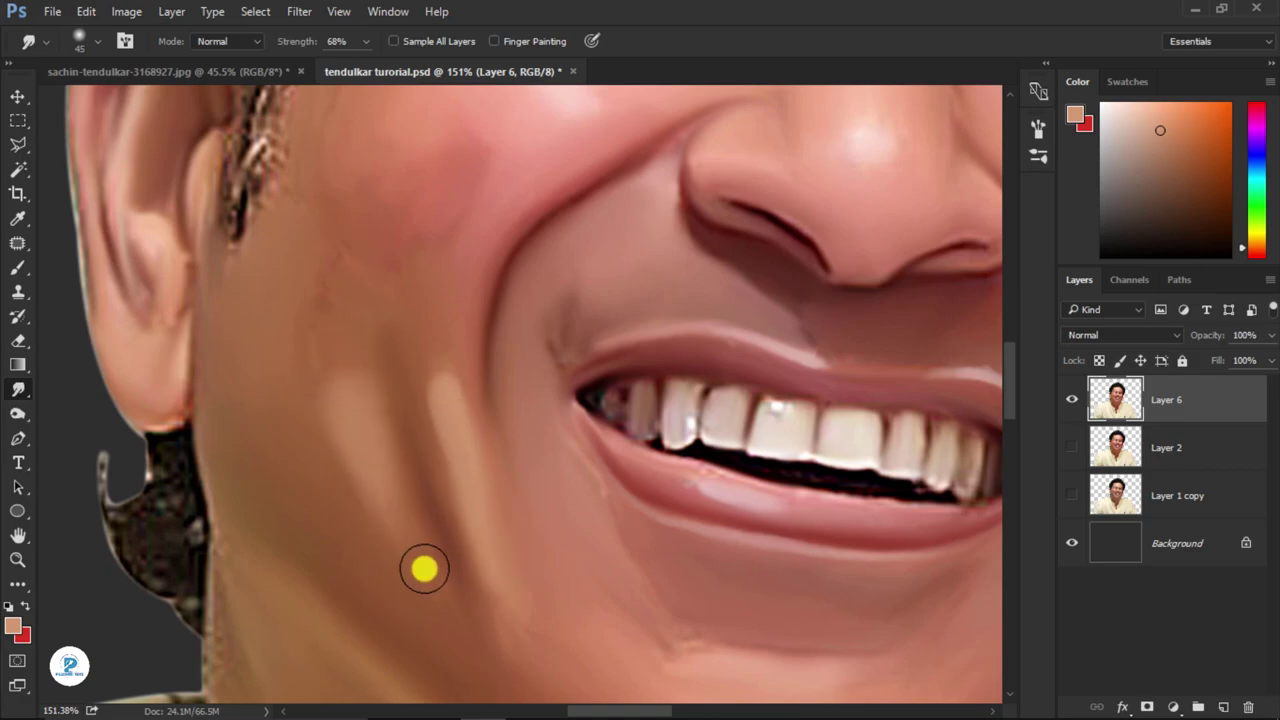
- Extend the cheek streak down the lower cheek and blend the upper cheek skin
{"action": "scroll", "coordinate": [370, 410], "scroll_direction": "down", "scroll_amount": 5}
{"action": "scroll", "coordinate": [395, 425], "scroll_direction": "up", "scroll_amount": 3}
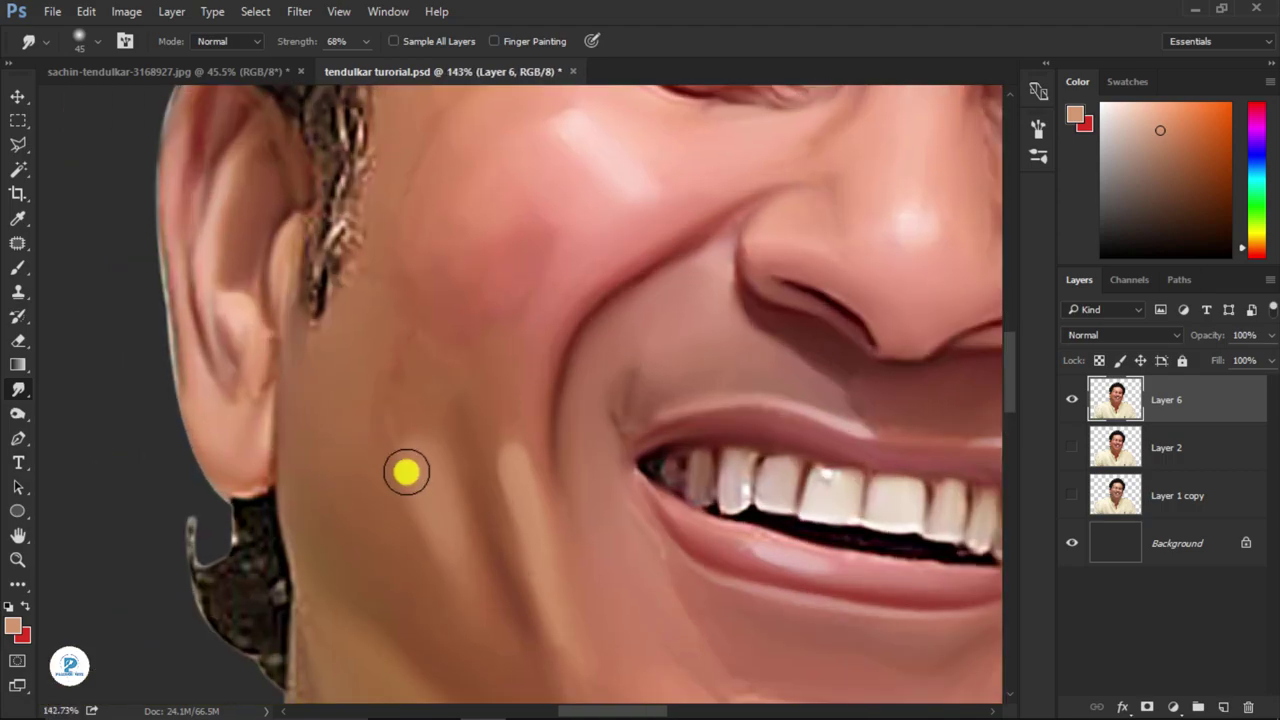
{"action": "scroll", "coordinate": [420, 445], "scroll_direction": "up", "scroll_amount": 4}
{"action": "left_click_drag", "start_coordinate": [509, 566], "coordinate": [420, 346]}
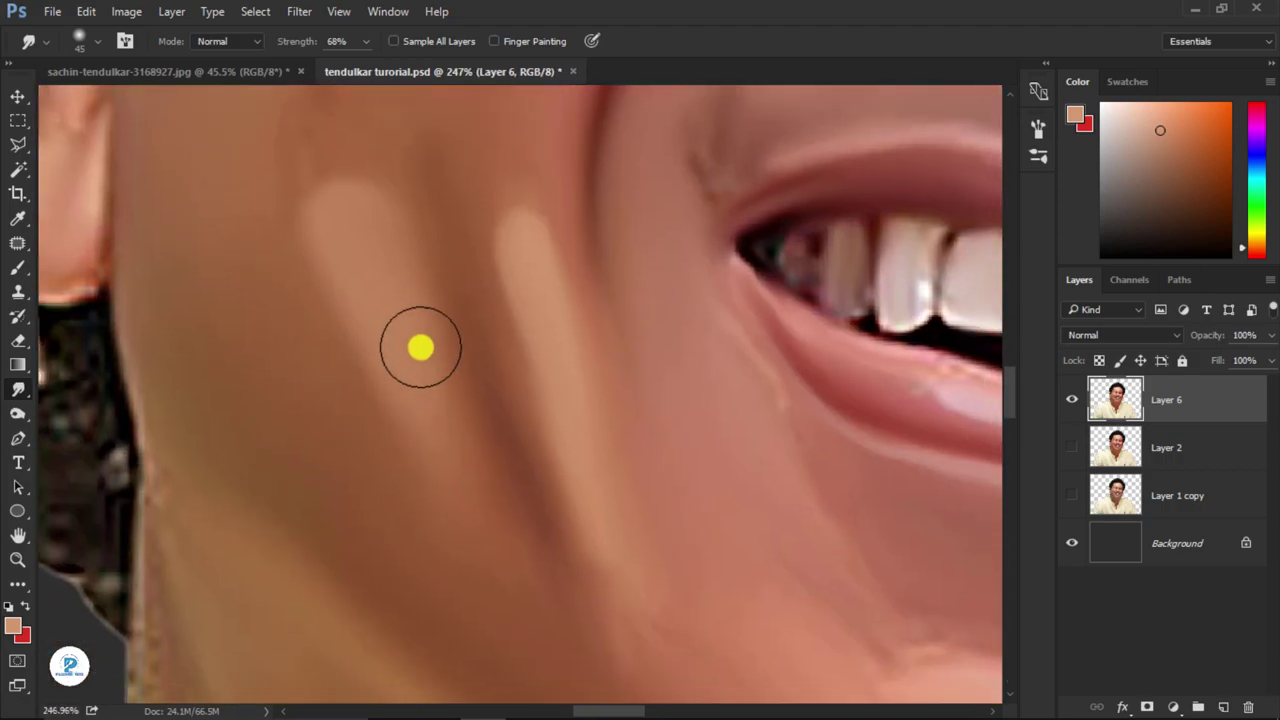
{"action": "left_click_drag", "start_coordinate": [457, 274], "coordinate": [555, 616]}
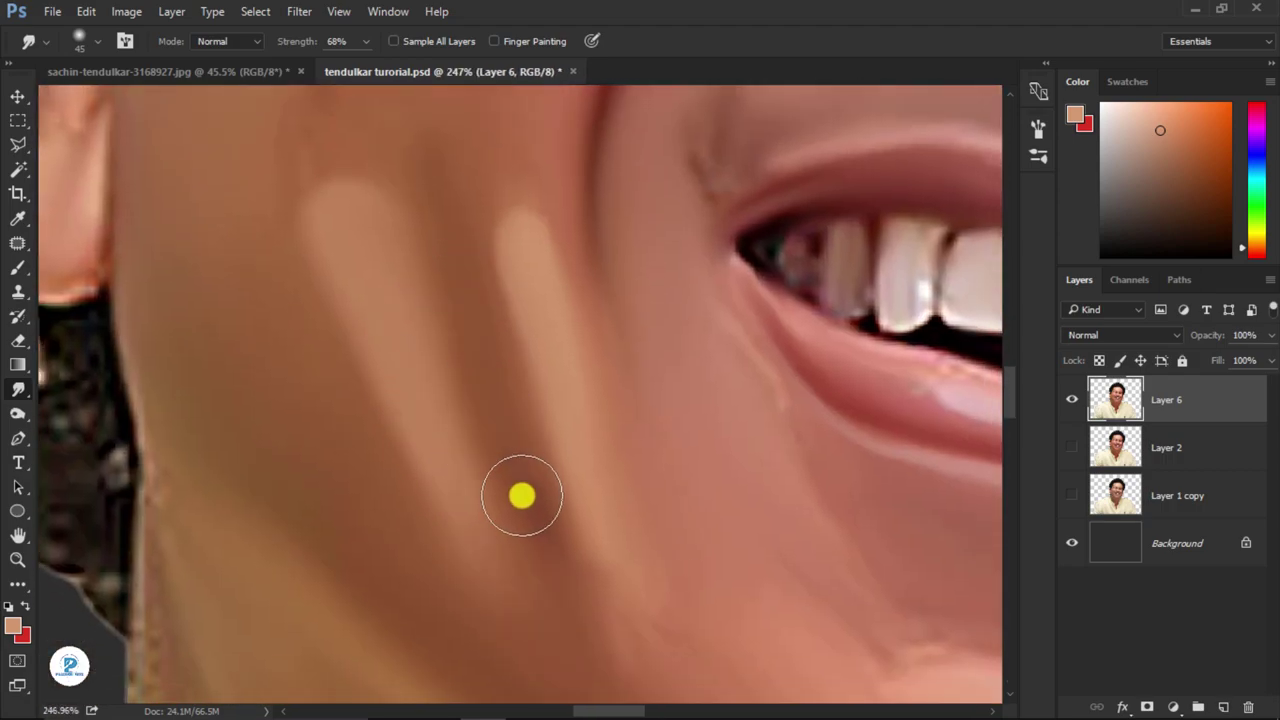
{"action": "scroll", "coordinate": [494, 511], "scroll_direction": "down", "scroll_amount": 5}
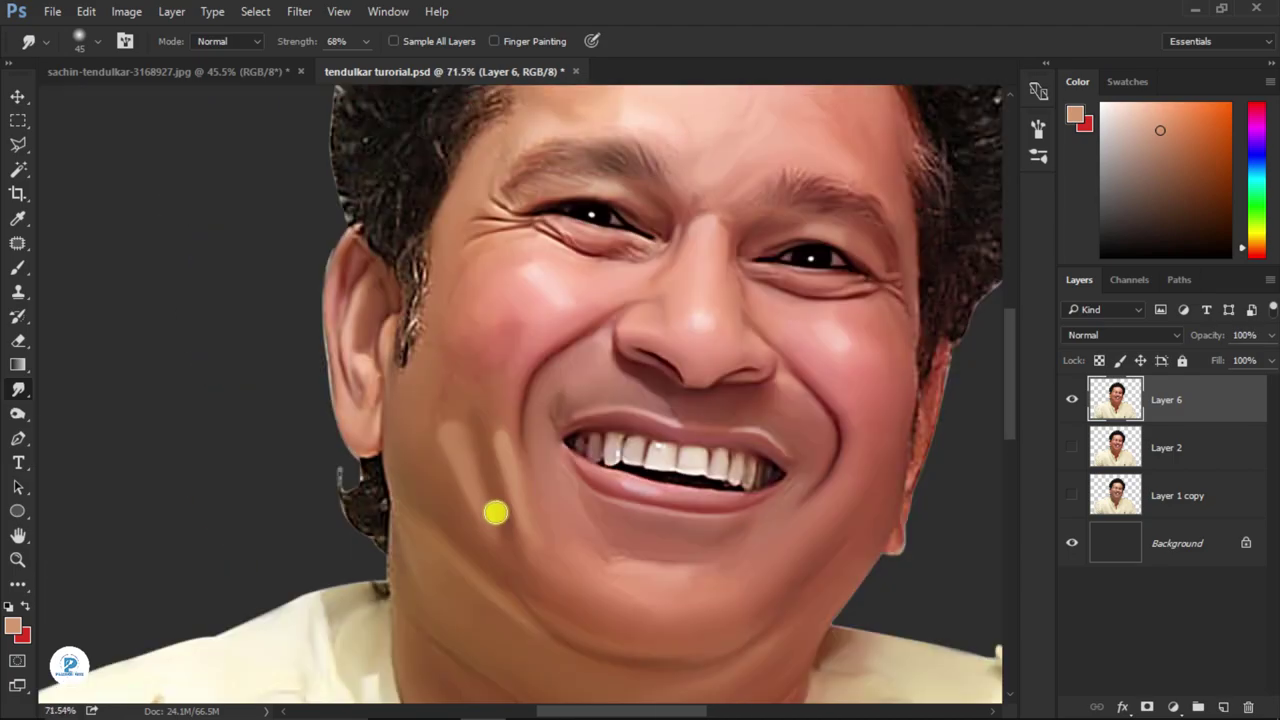
{"action": "scroll", "coordinate": [417, 397], "scroll_direction": "up", "scroll_amount": 2}
{"action": "scroll", "coordinate": [506, 624], "scroll_direction": "up", "scroll_amount": 3}
{"action": "left_click_drag", "start_coordinate": [506, 624], "coordinate": [525, 589]}
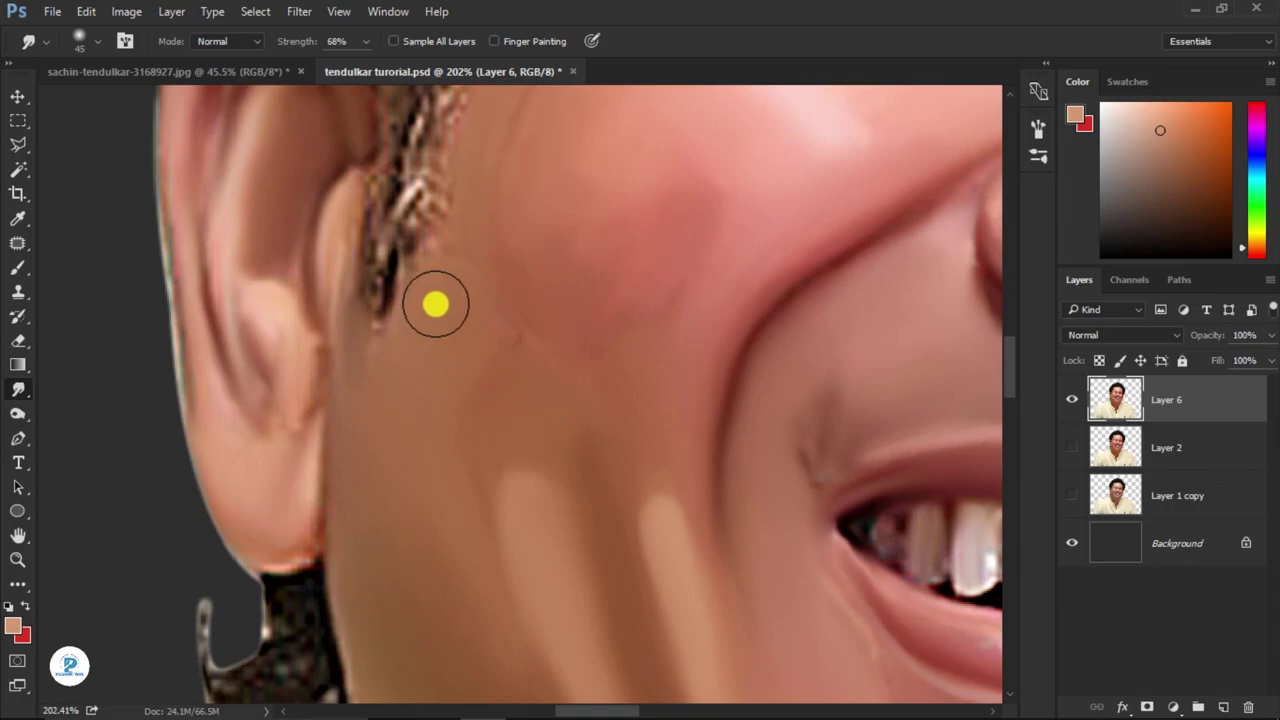
- Smudge the upper cheek skin below the eye into smoother tones
{"action": "left_click_drag", "start_coordinate": [452, 345], "coordinate": [391, 360]}
{"action": "left_click_drag", "start_coordinate": [400, 490], "coordinate": [383, 397]}
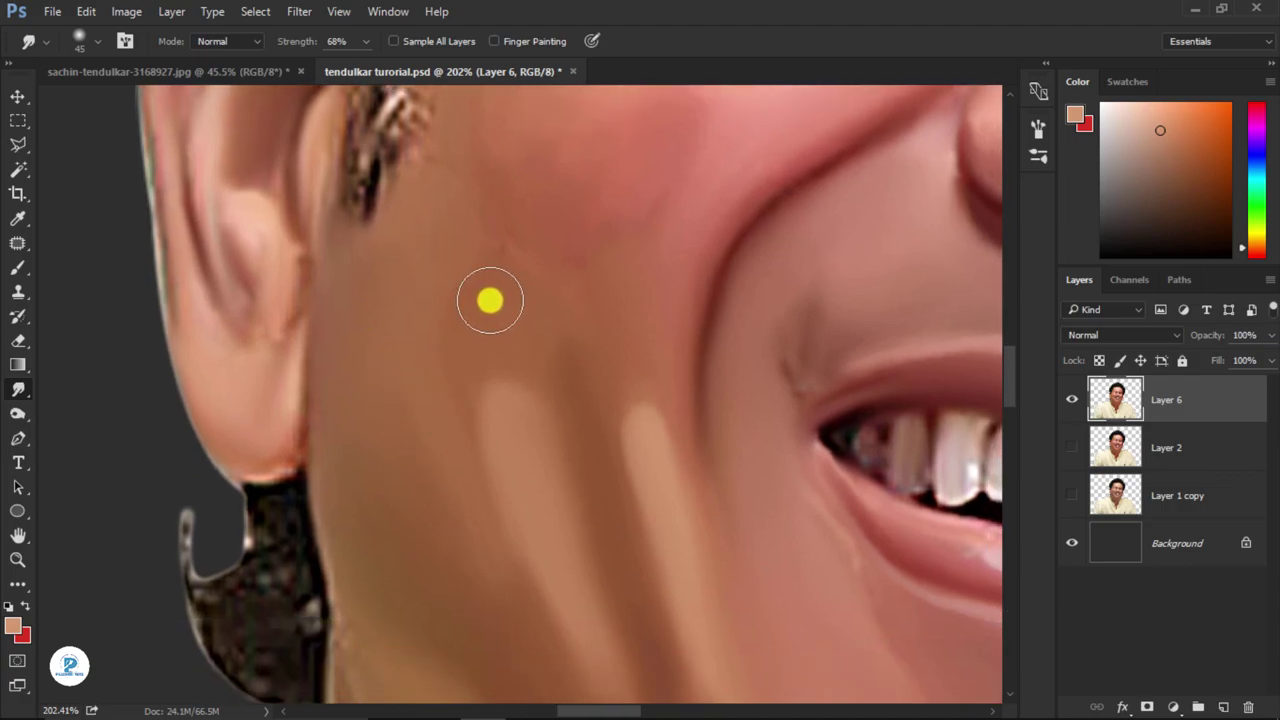
{"action": "mouse_move", "coordinate": [548, 237]}
{"action": "left_mouse_down"}
{"action": "mouse_move", "coordinate": [509, 266]}
{"action": "mouse_move", "coordinate": [523, 429]}
{"action": "left_mouse_up"}
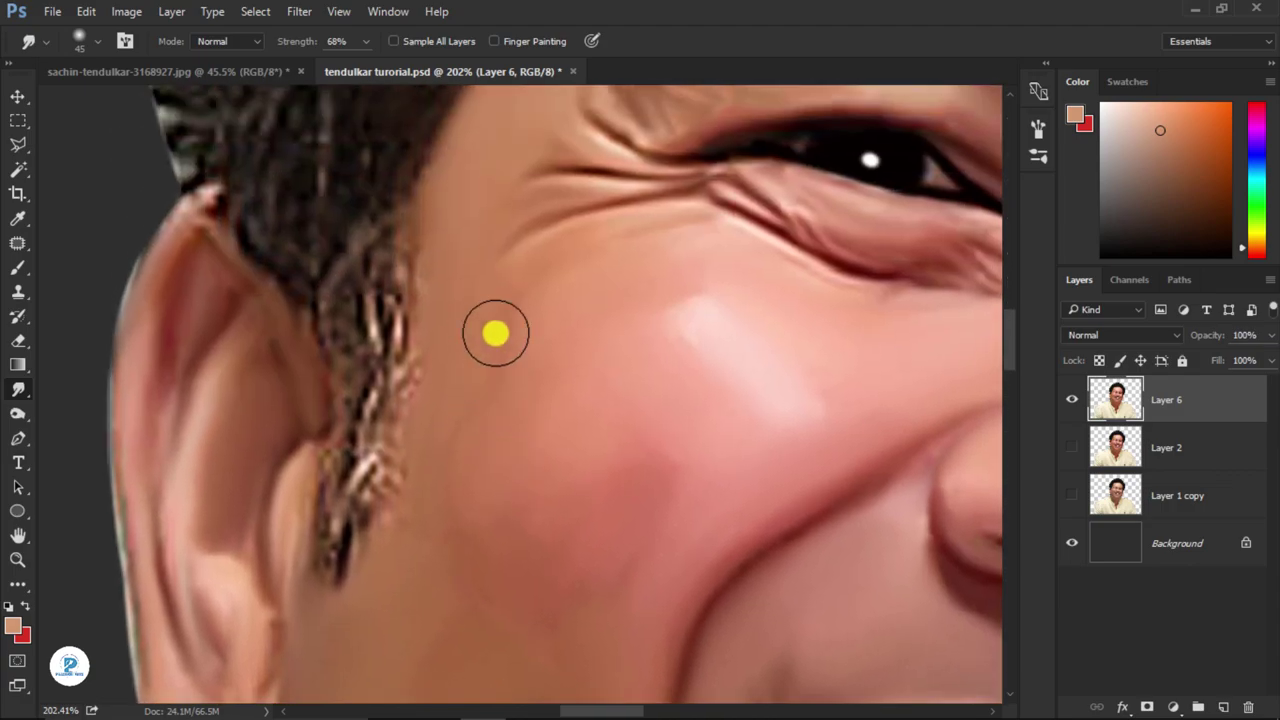
{"action": "scroll", "coordinate": [369, 326], "scroll_direction": "down", "scroll_amount": 2}
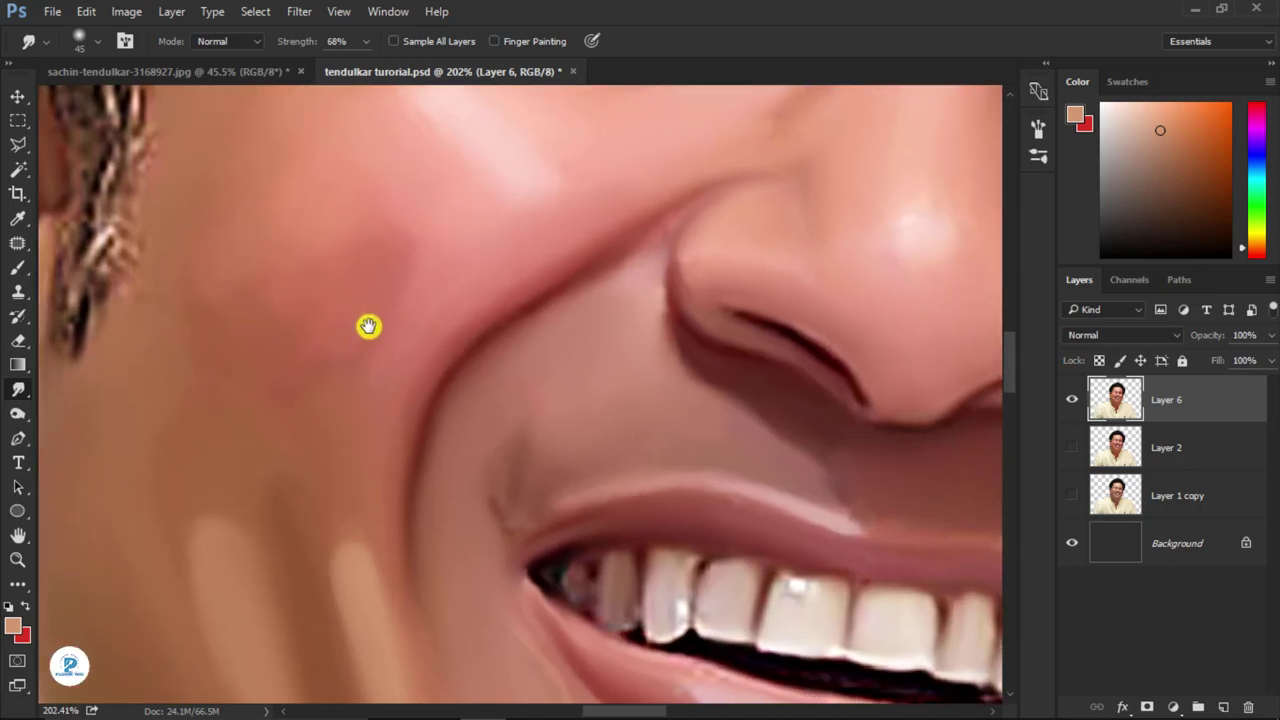
{"action": "scroll", "coordinate": [455, 400], "scroll_direction": "down", "scroll_amount": 3}
{"action": "scroll", "coordinate": [455, 400], "scroll_direction": "down", "scroll_amount": 1}
{"action": "scroll", "coordinate": [431, 449], "scroll_direction": "up", "scroll_amount": 4}
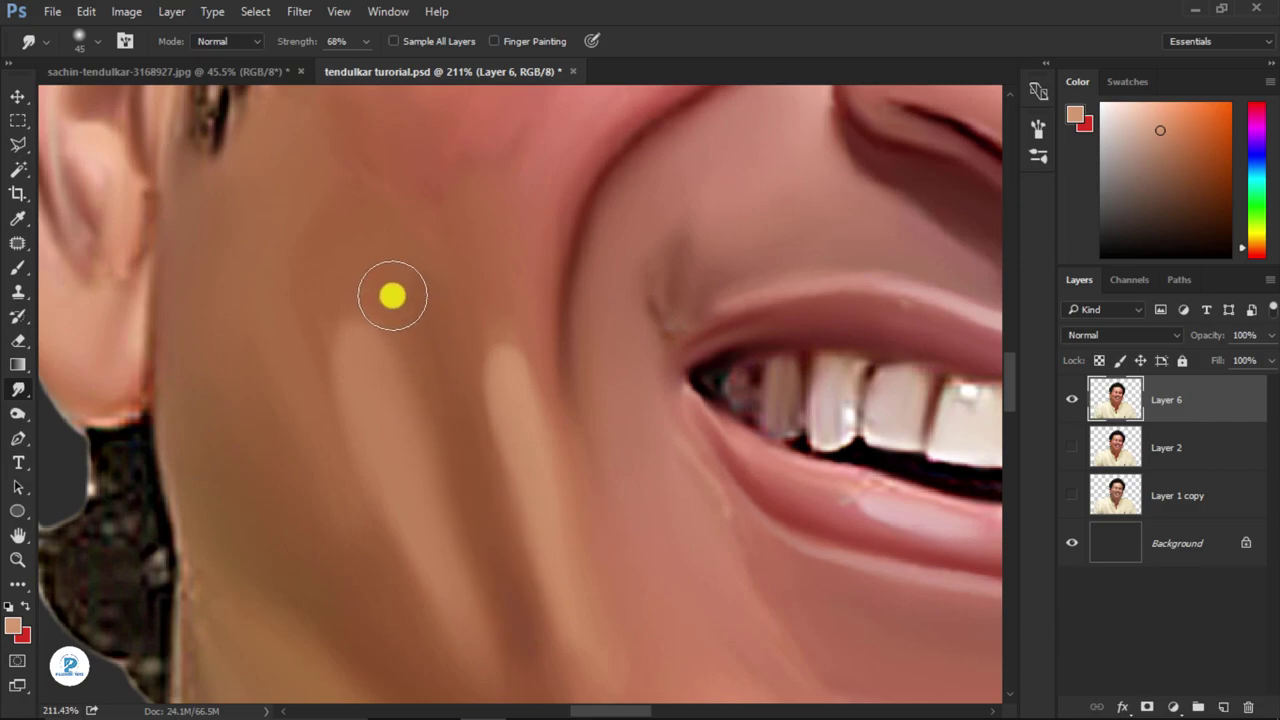
{"action": "scroll", "coordinate": [473, 493], "scroll_direction": "down", "scroll_amount": 5}
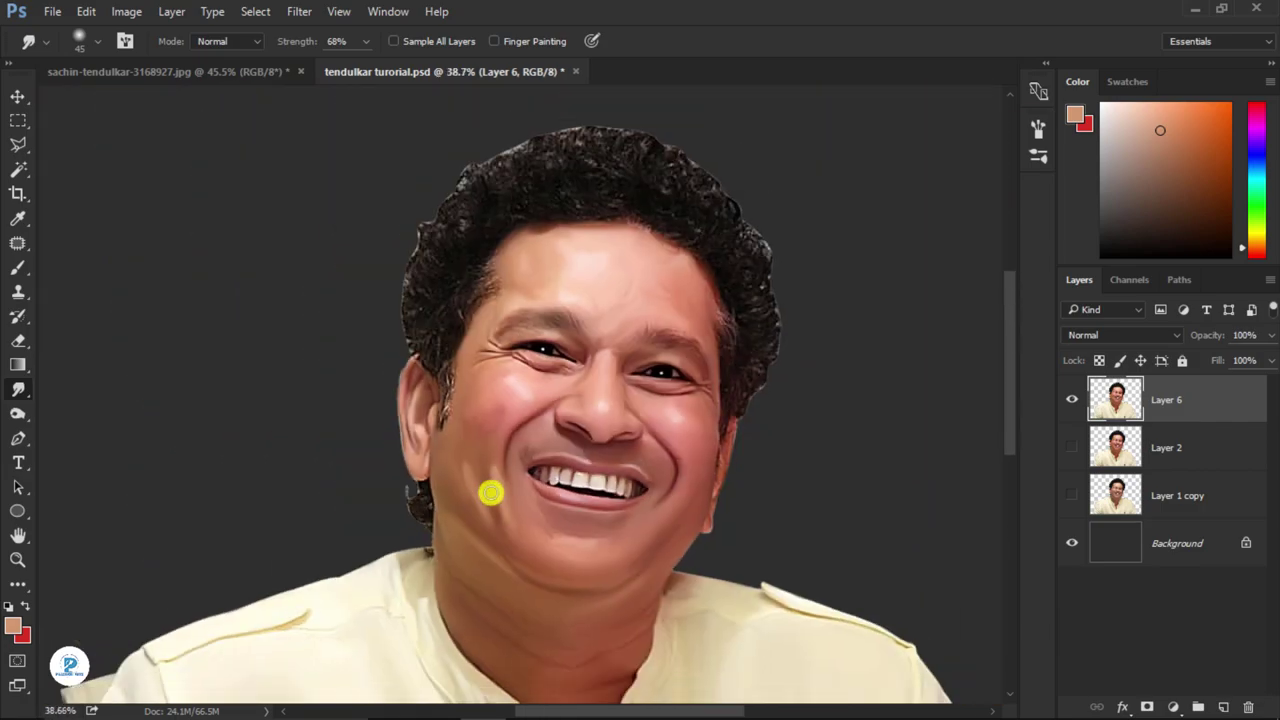
{"action": "scroll", "coordinate": [491, 491], "scroll_direction": "down", "scroll_amount": 2}
{"action": "scroll", "coordinate": [640, 402], "scroll_direction": "up", "scroll_amount": 5}
{"action": "scroll", "coordinate": [555, 410], "scroll_direction": "up", "scroll_amount": 1}
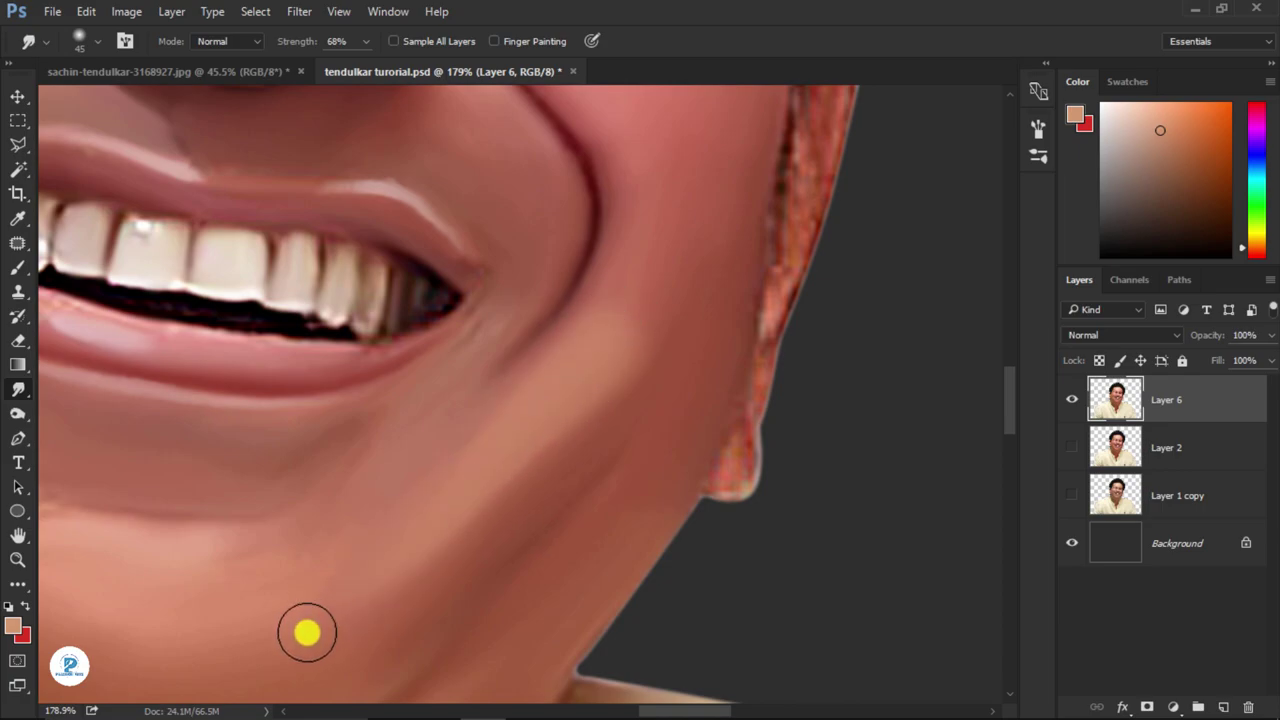
- Smear the skin on the lower cheek near the jaw
{"action": "left_click_drag", "start_coordinate": [306, 629], "coordinate": [406, 559]}
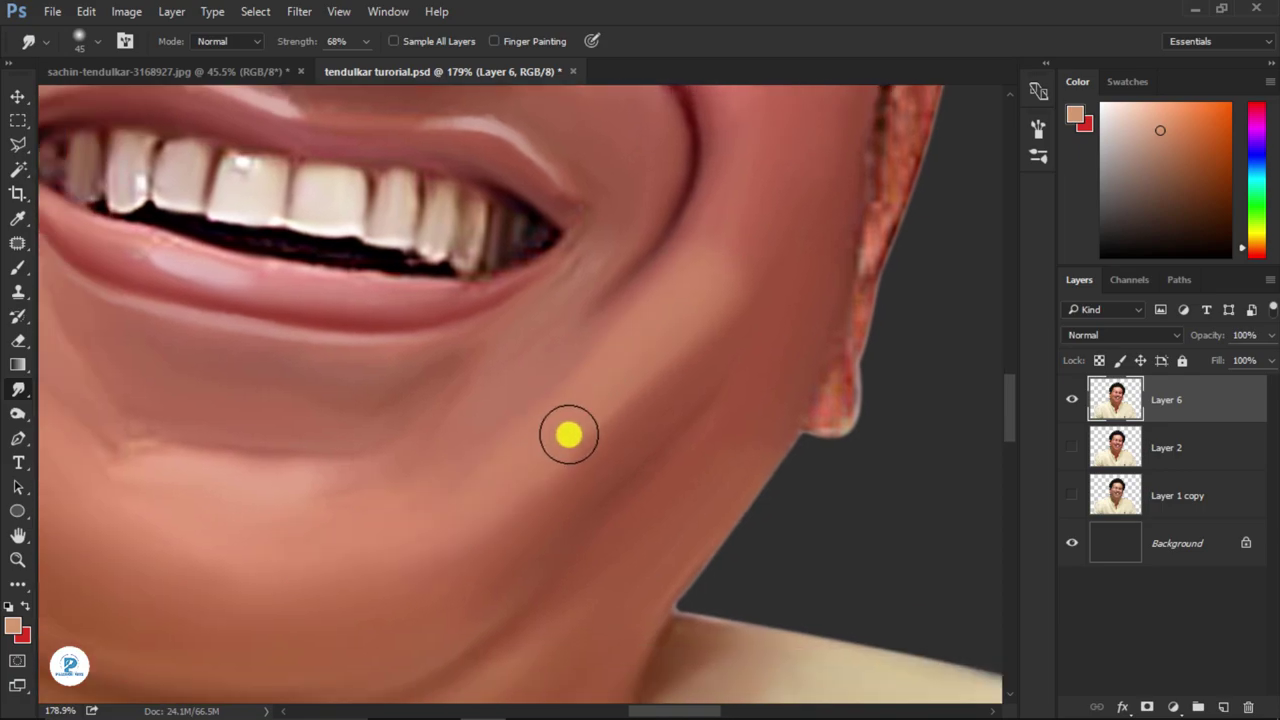
{"action": "left_click_drag", "start_coordinate": [670, 393], "coordinate": [736, 314]}
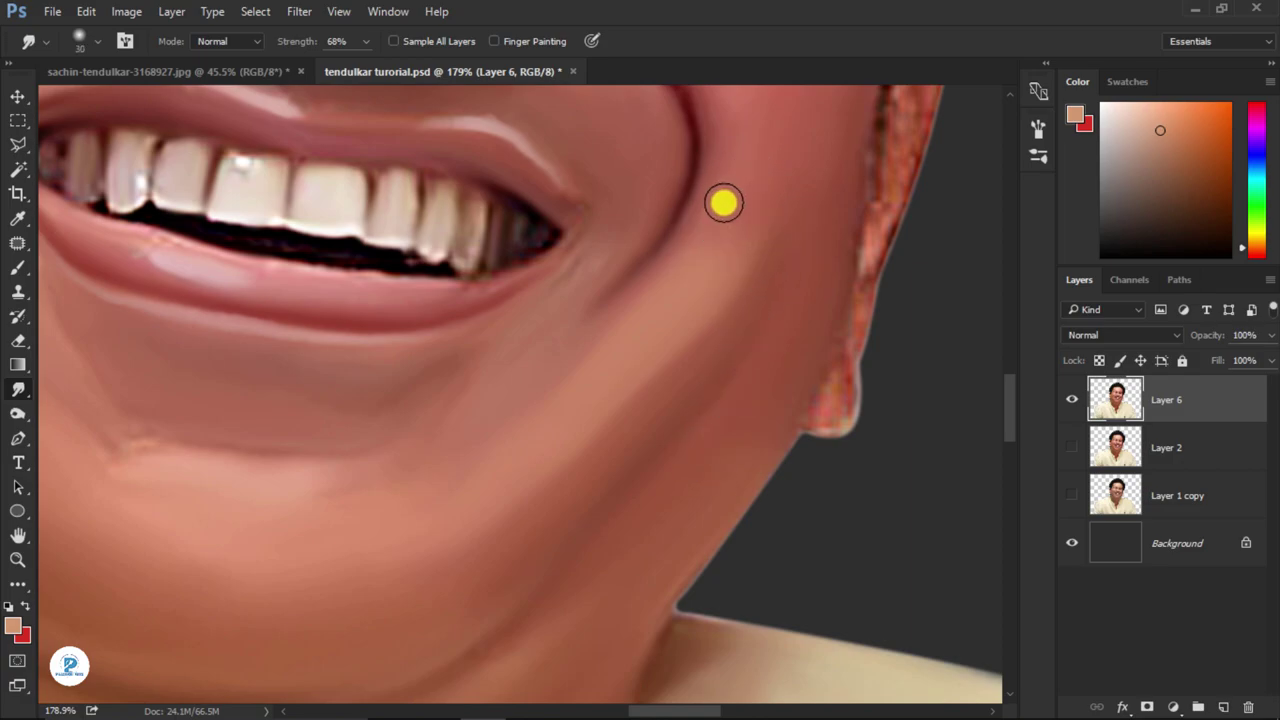
{"action": "scroll", "coordinate": [720, 320], "scroll_direction": "down", "scroll_amount": 2}
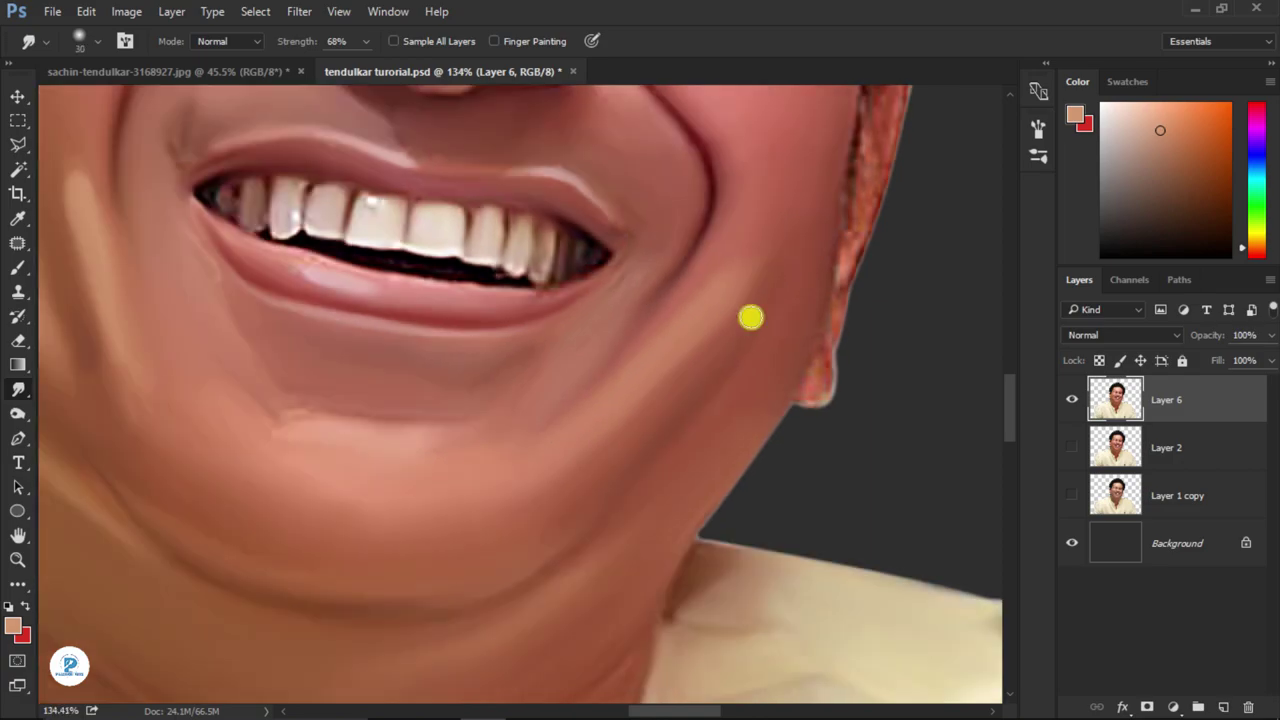
{"action": "scroll", "coordinate": [765, 250], "scroll_direction": "down", "scroll_amount": 3}
{"action": "left_click_drag", "start_coordinate": [771, 237], "coordinate": [671, 383]}
{"action": "scroll", "coordinate": [626, 223], "scroll_direction": "up", "scroll_amount": 2}
{"action": "scroll", "coordinate": [503, 426], "scroll_direction": "up", "scroll_amount": 2}
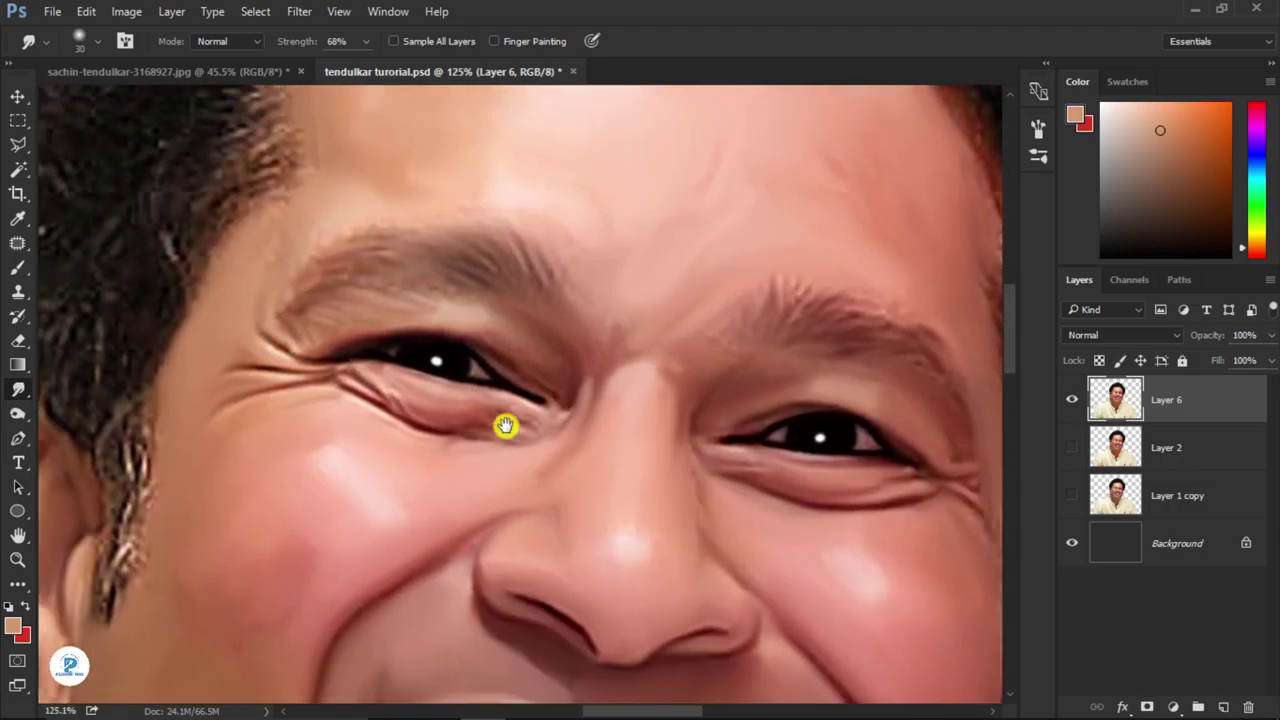
{"action": "scroll", "coordinate": [409, 283], "scroll_direction": "up", "scroll_amount": 2}
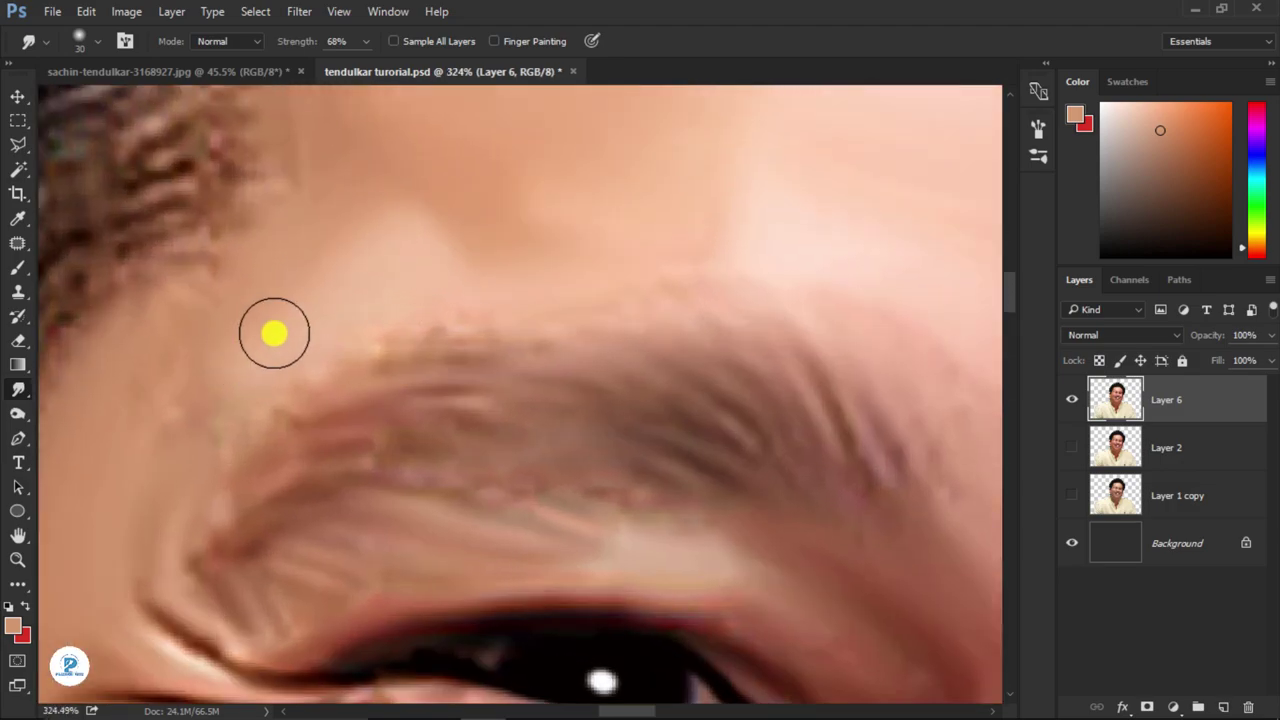
- Adjust the brush shape settings and blend the forehead skin tones near the hairline
{"action": "left_click_drag", "start_coordinate": [549, 203], "coordinate": [496, 489]}
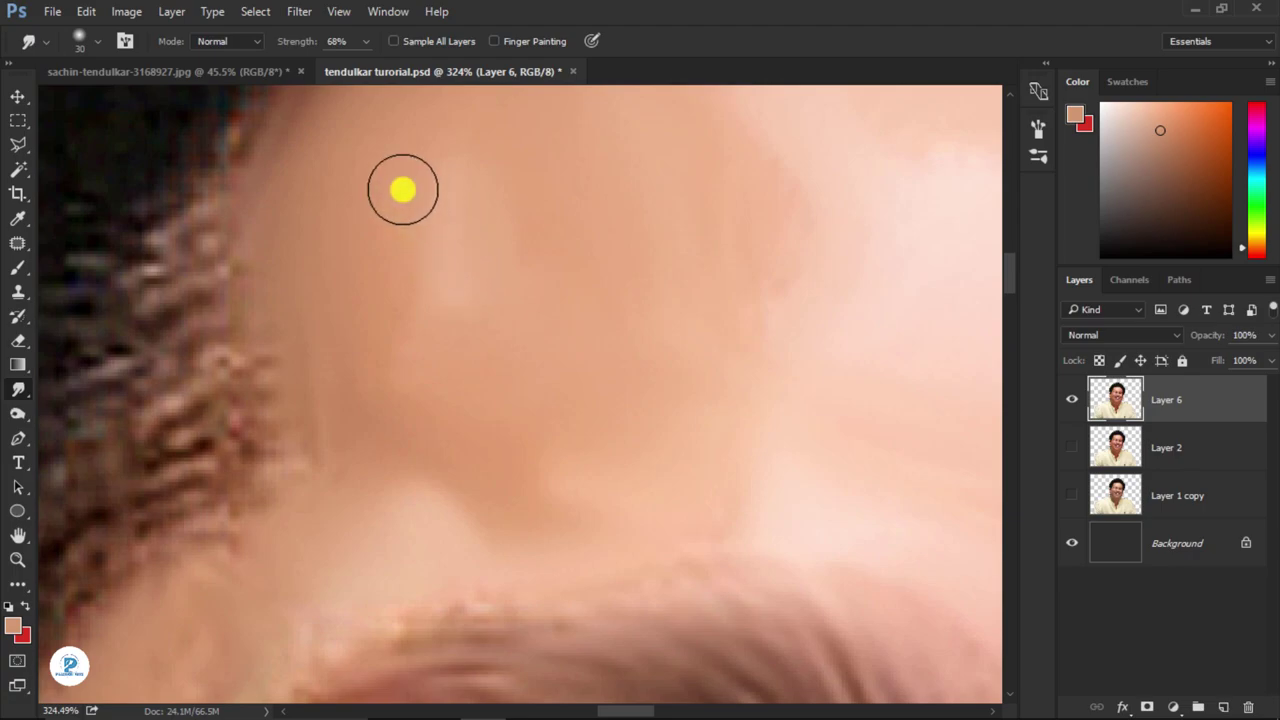
{"action": "left_click", "coordinate": [1038, 128]}
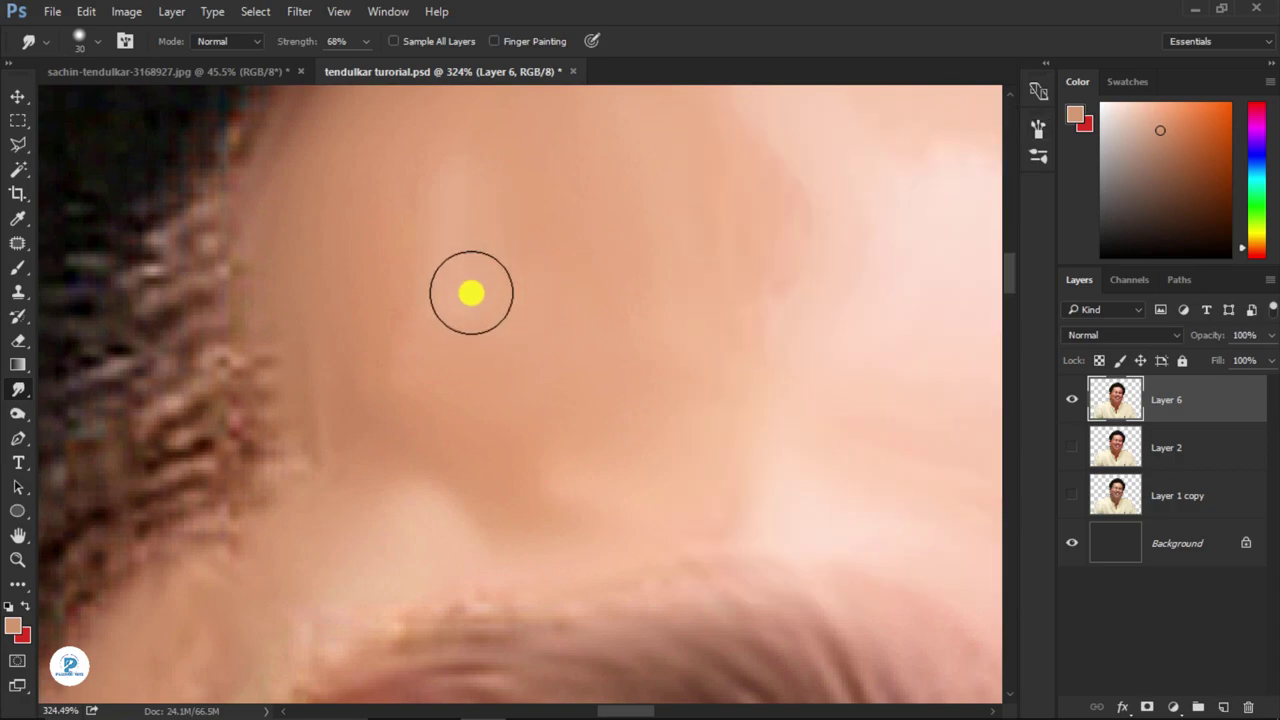
{"action": "left_click_drag", "start_coordinate": [822, 287], "coordinate": [765, 395]}
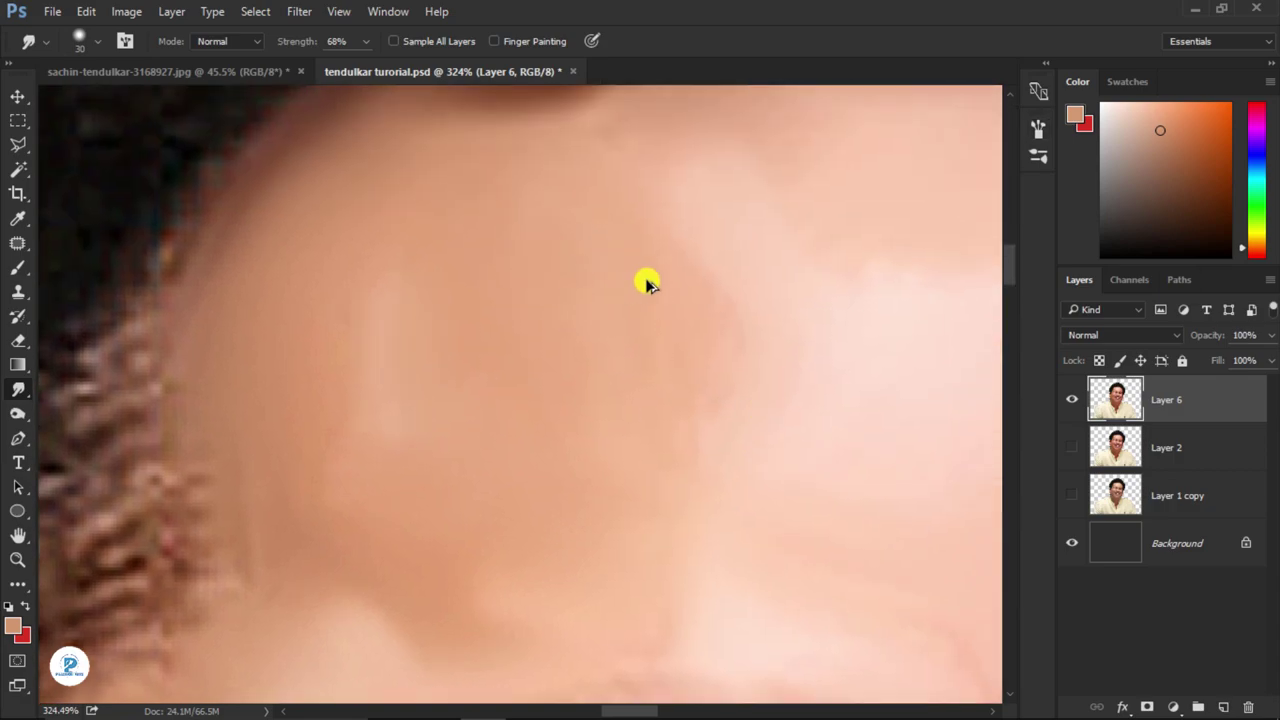
{"action": "mouse_move", "coordinate": [647, 316]}
{"action": "left_mouse_down"}
{"action": "mouse_move", "coordinate": [560, 177]}
{"action": "mouse_move", "coordinate": [560, 137]}
{"action": "mouse_move", "coordinate": [677, 337]}
{"action": "mouse_move", "coordinate": [695, 278]}
{"action": "left_mouse_up"}
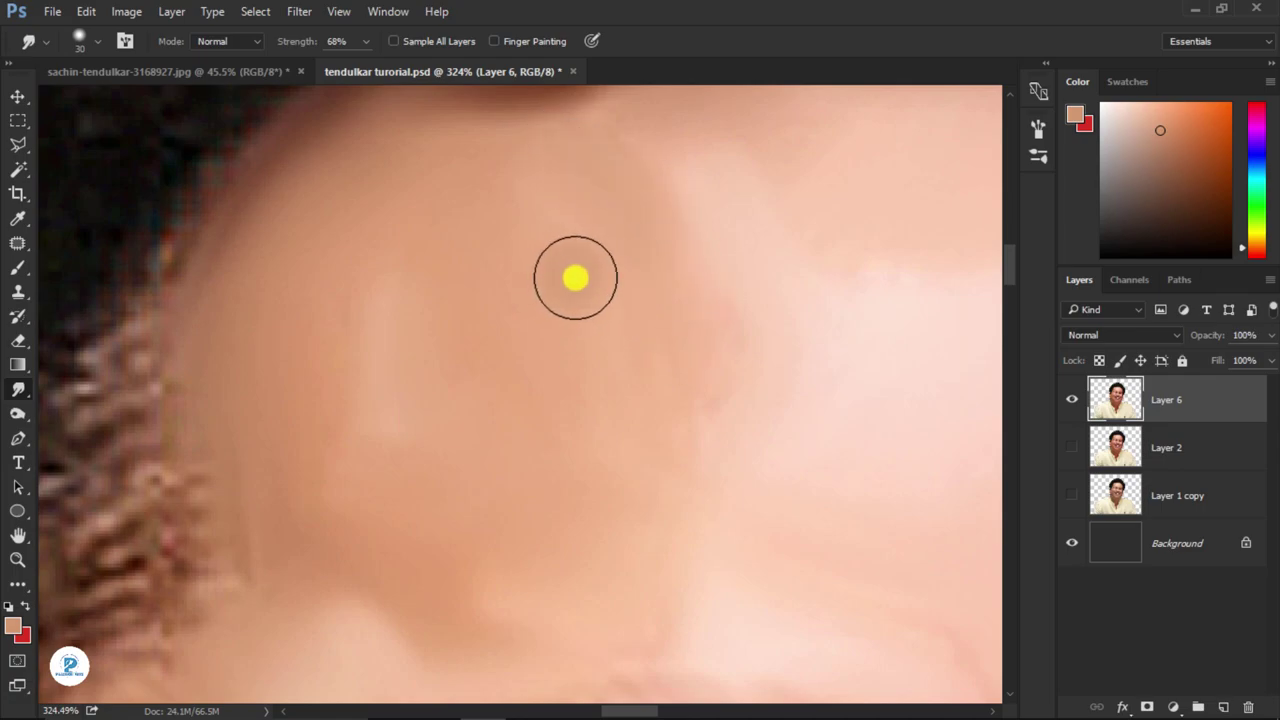
- Pick a lighter skin tone and smear a pale streak across the forehead
{"action": "left_click", "coordinate": [12, 625]}
{"action": "left_click", "coordinate": [845, 376]}
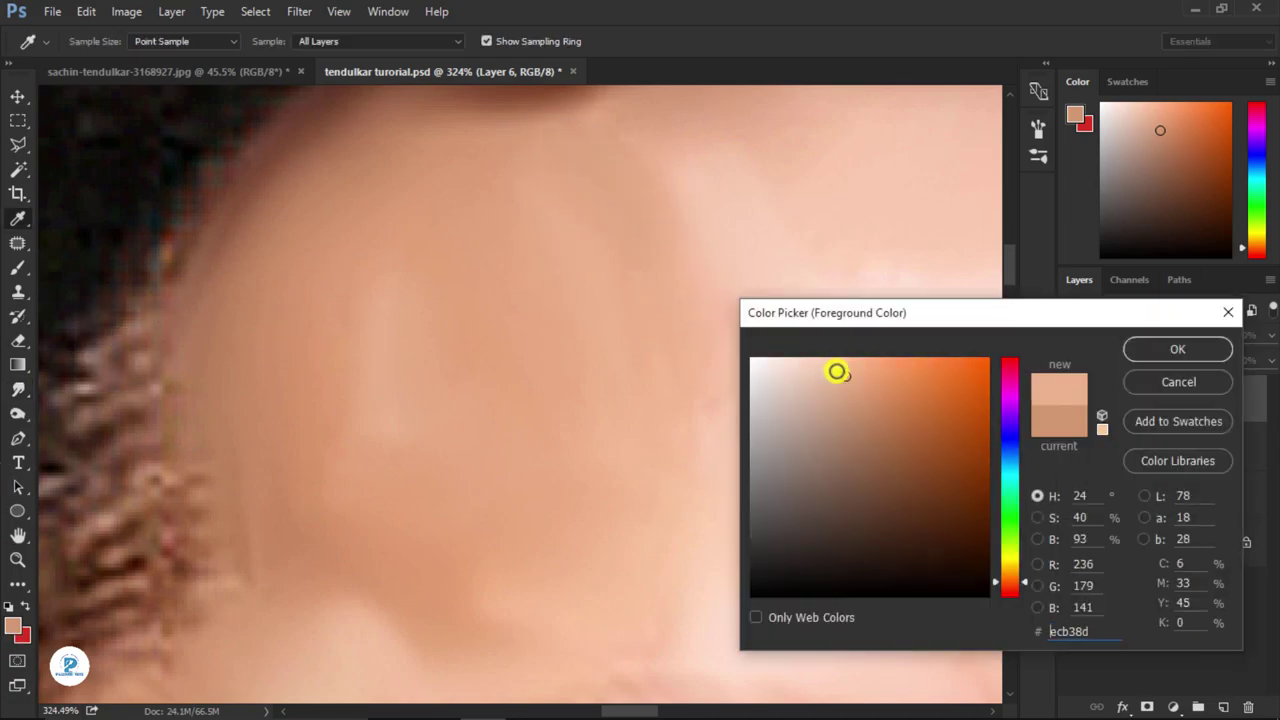
{"action": "left_click", "coordinate": [1138, 346]}
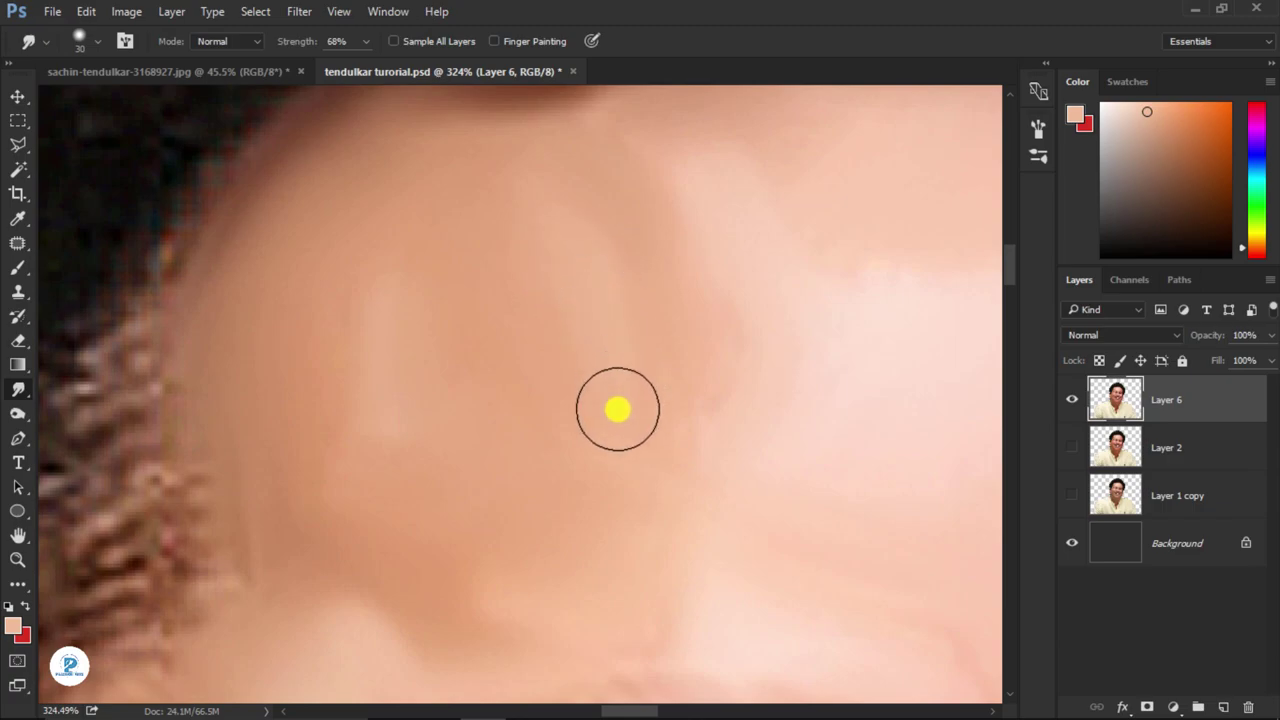
{"action": "left_click_drag", "start_coordinate": [766, 403], "coordinate": [549, 369]}
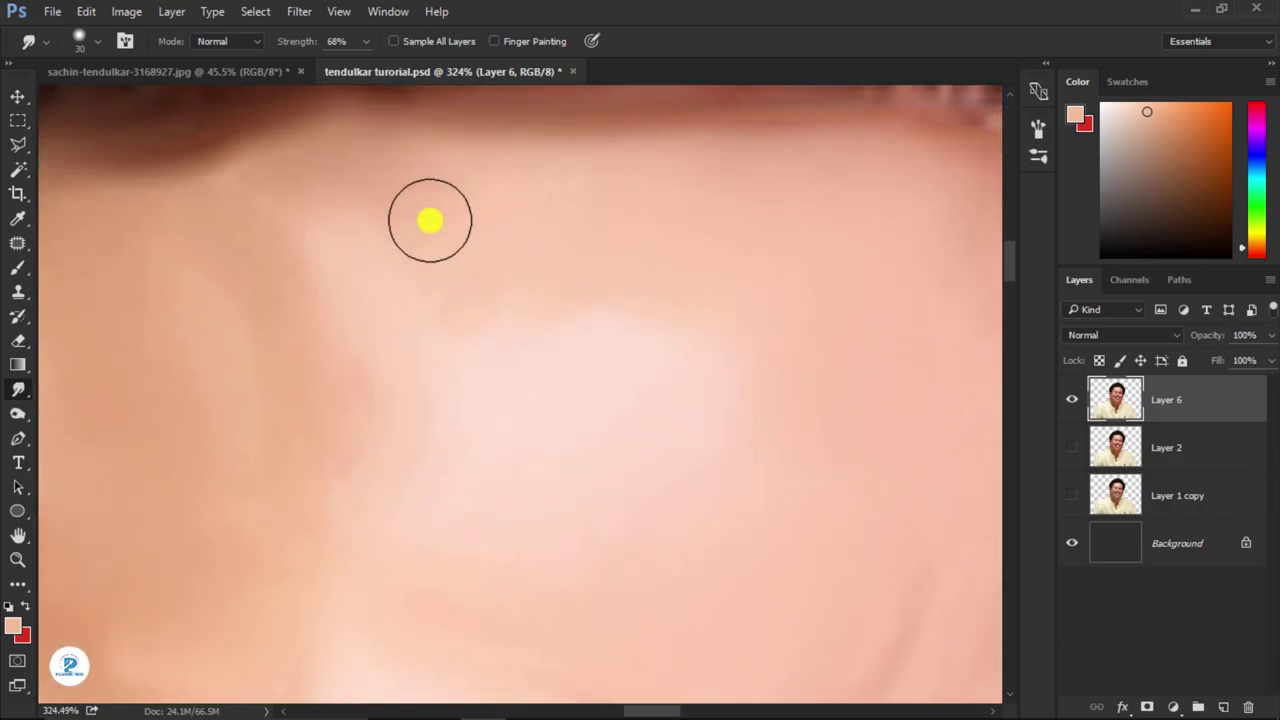
{"action": "mouse_move", "coordinate": [430, 220]}
{"action": "left_mouse_down"}
{"action": "mouse_move", "coordinate": [434, 200]}
{"action": "mouse_move", "coordinate": [386, 280]}
{"action": "mouse_move", "coordinate": [303, 354]}
{"action": "mouse_move", "coordinate": [362, 433]}
{"action": "left_mouse_up"}
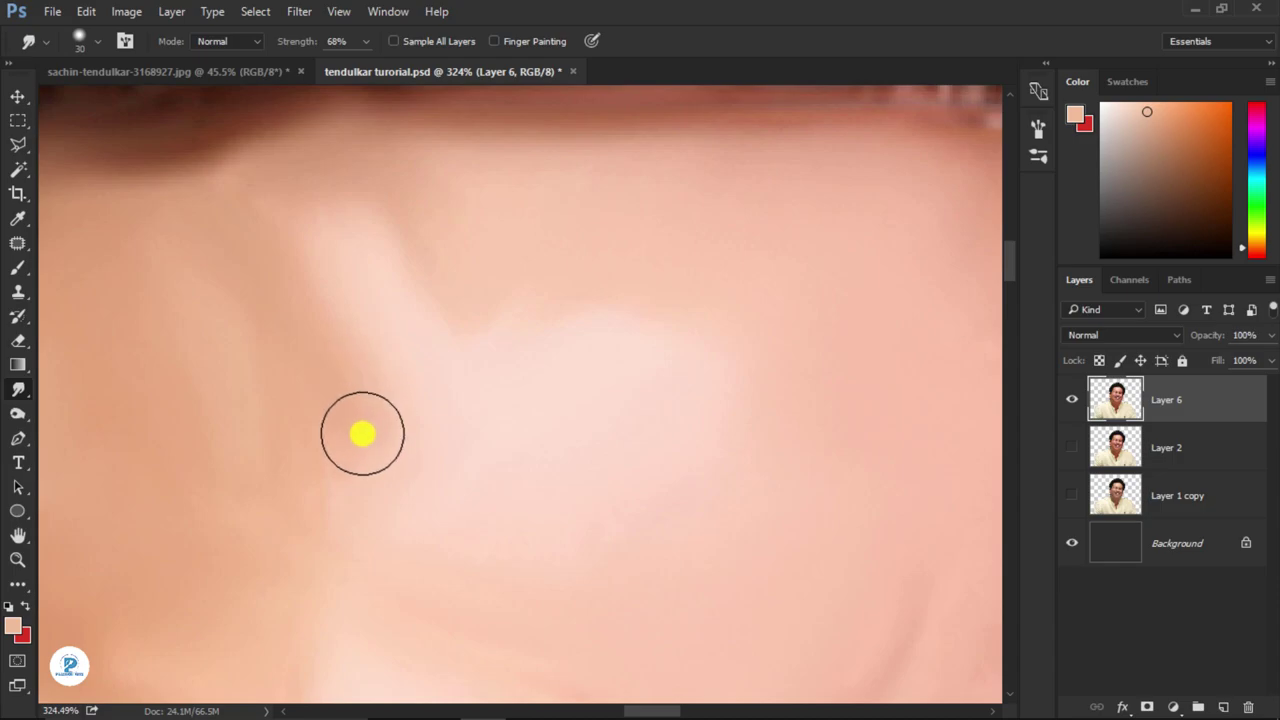
- Raise the Smudge strength to 73% and blend the forehead skin smooth
{"action": "scroll", "coordinate": [634, 409], "scroll_direction": "down", "scroll_amount": 10}
{"action": "scroll", "coordinate": [583, 409], "scroll_direction": "up", "scroll_amount": 2}
{"action": "scroll", "coordinate": [582, 456], "scroll_direction": "up", "scroll_amount": 6}
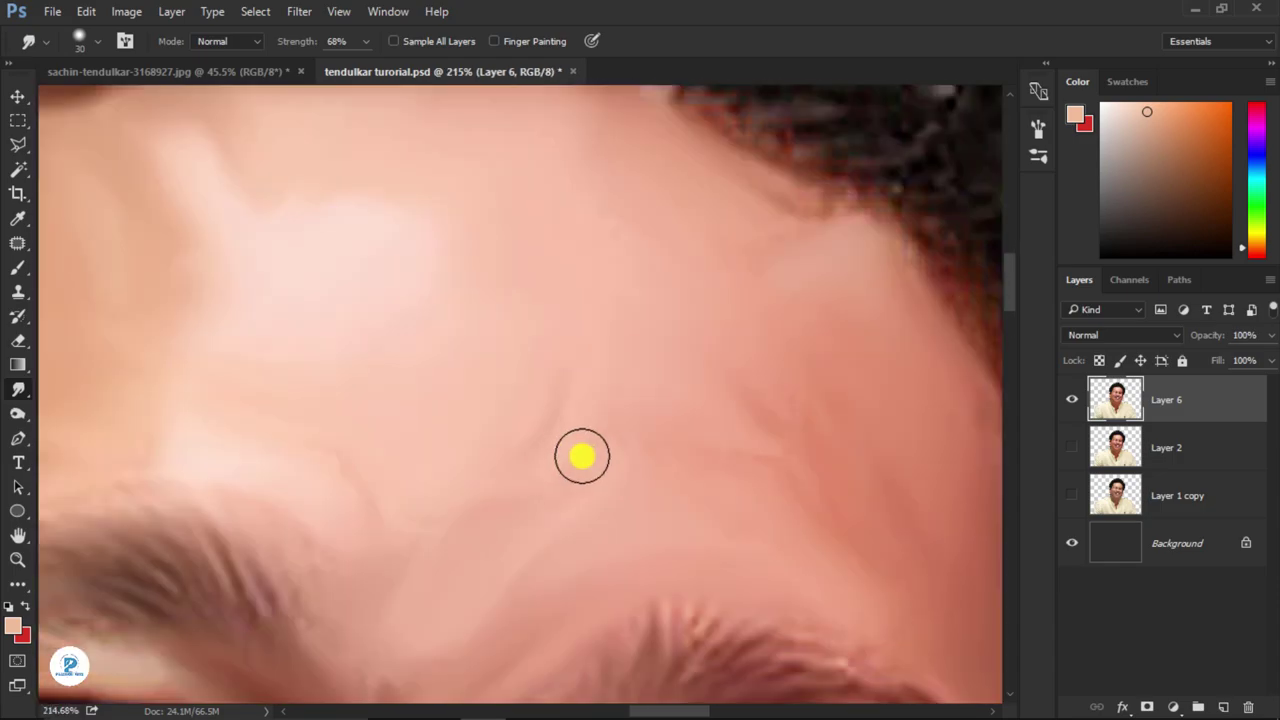
{"action": "scroll", "coordinate": [582, 456], "scroll_direction": "up", "scroll_amount": 2}
{"action": "left_click_drag", "start_coordinate": [299, 44], "coordinate": [305, 44]}
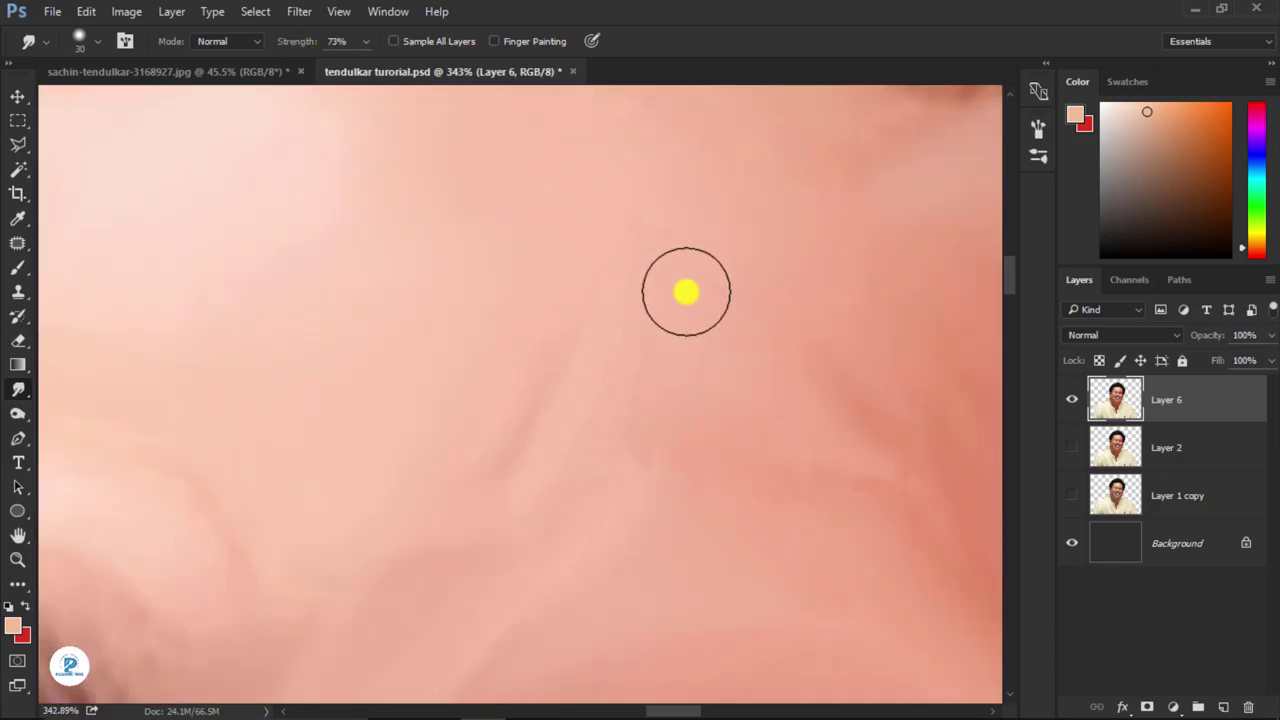
{"action": "scroll", "coordinate": [687, 248], "scroll_direction": "up", "scroll_amount": 3}
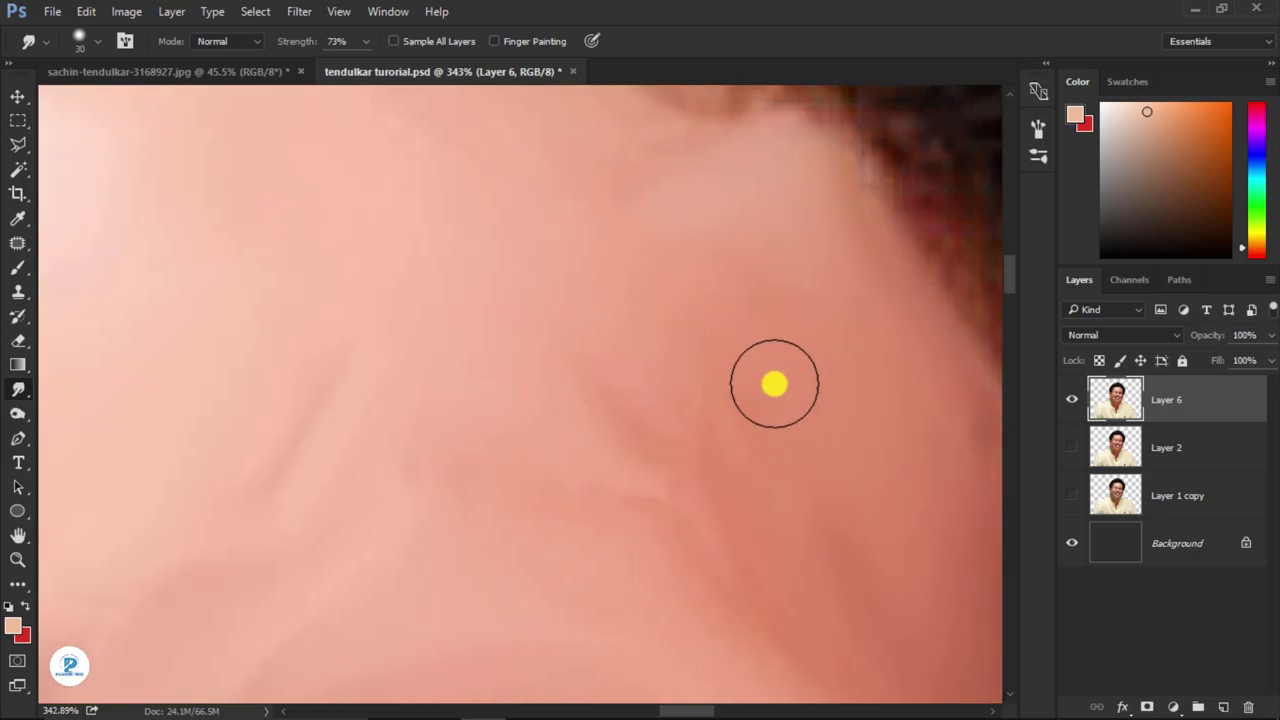
{"action": "key", "text": "b"}
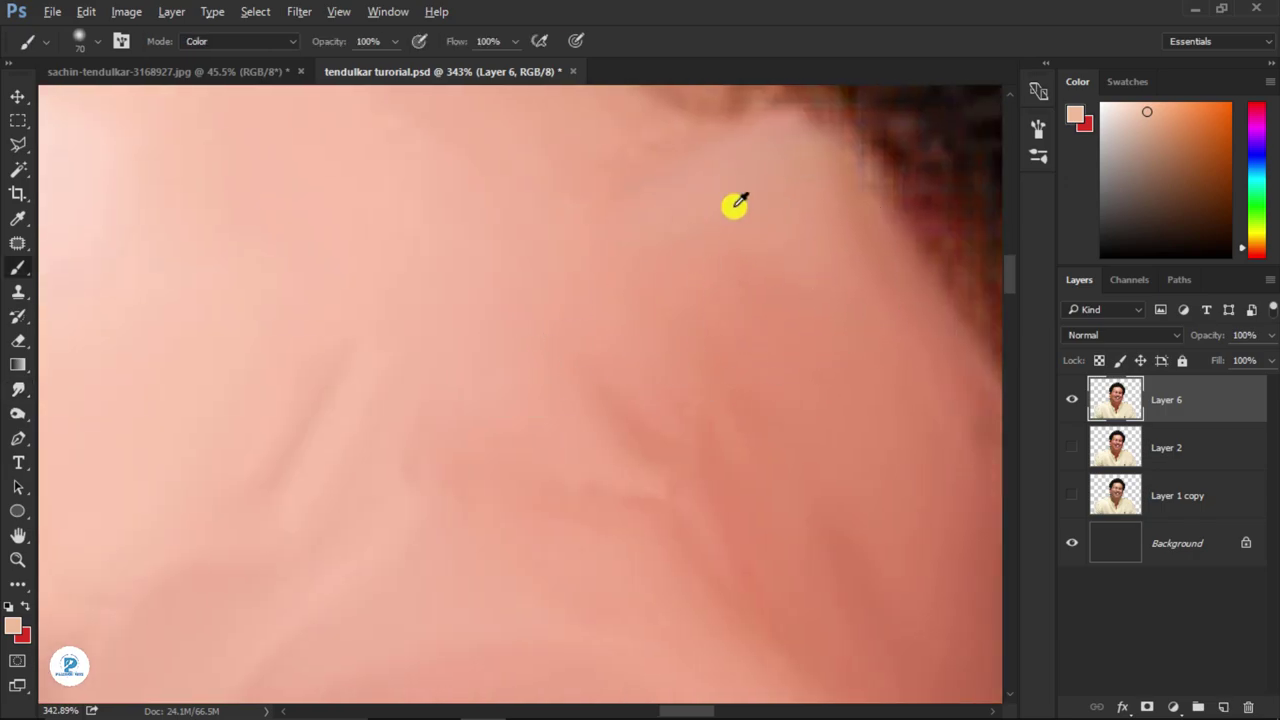
{"action": "left_click", "coordinate": [1159, 118]}
{"action": "key", "text": "r"}
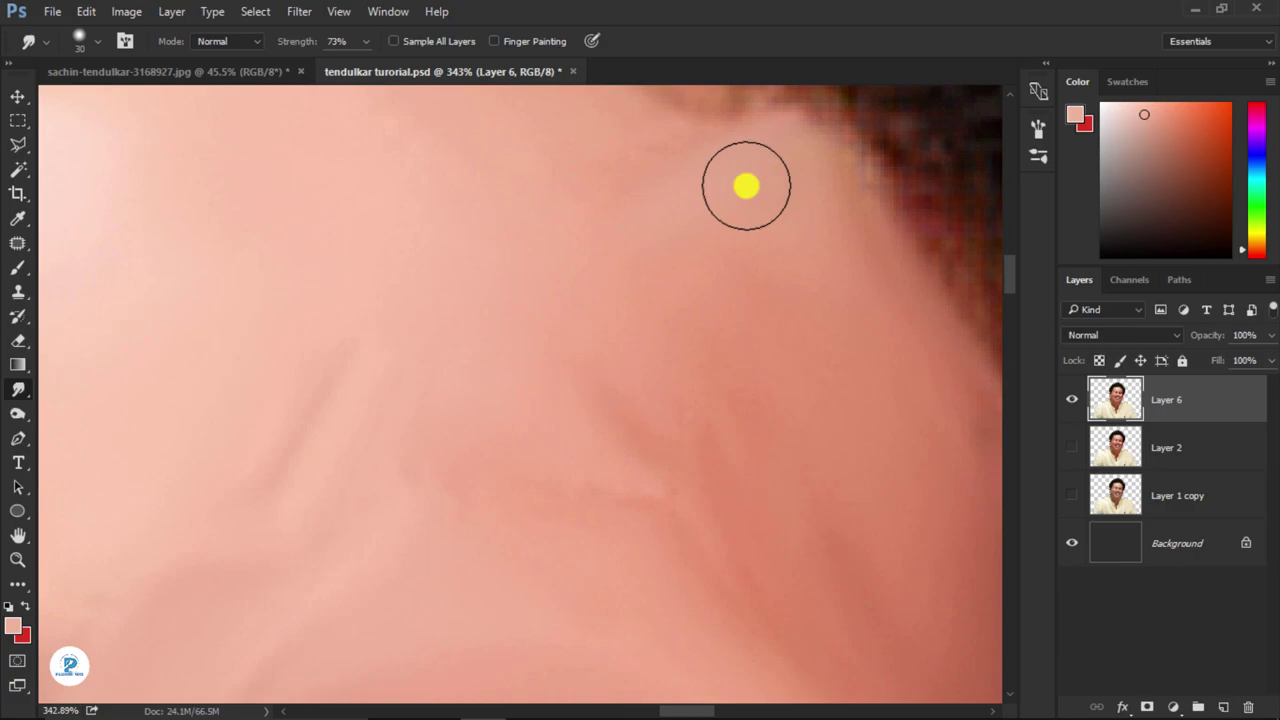
{"action": "mouse_move", "coordinate": [711, 201]}
{"action": "left_mouse_down"}
{"action": "mouse_move", "coordinate": [731, 197]}
{"action": "mouse_move", "coordinate": [820, 254]}
{"action": "mouse_move", "coordinate": [891, 323]}
{"action": "left_mouse_up"}
- Enlarge the smudge brush and continue smoothing the upper forehead up to the hairline
{"action": "scroll", "coordinate": [891, 323], "scroll_direction": "down", "scroll_amount": 5}
{"action": "scroll", "coordinate": [891, 323], "scroll_direction": "up", "scroll_amount": 4}
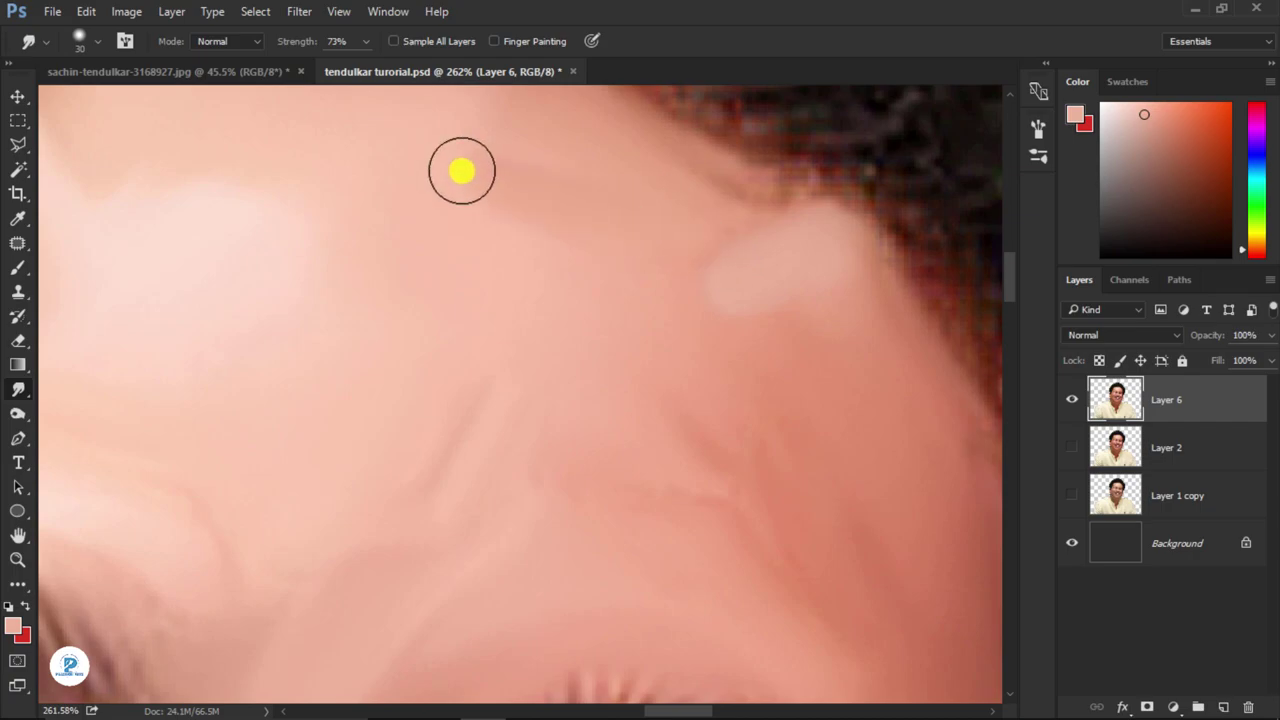
{"action": "left_click_drag", "start_coordinate": [608, 420], "coordinate": [563, 300]}
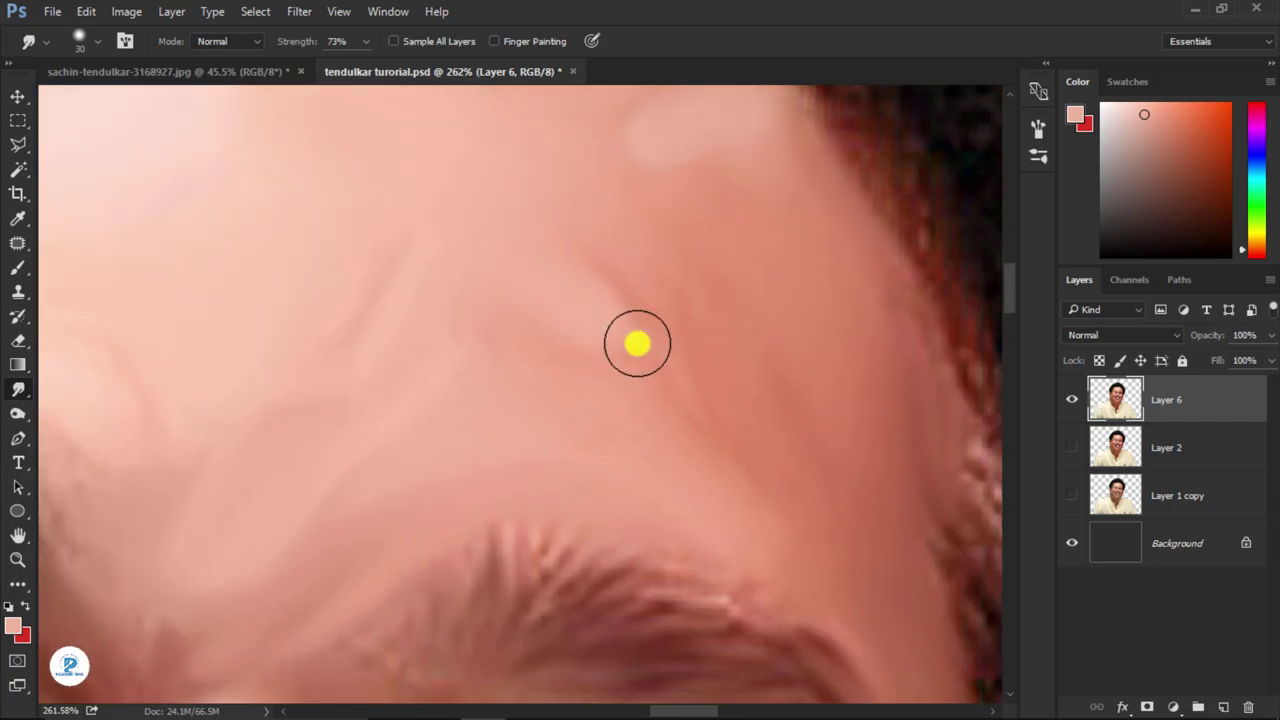
{"action": "scroll", "coordinate": [720, 378], "scroll_direction": "down", "scroll_amount": 3}
{"action": "scroll", "coordinate": [723, 374], "scroll_direction": "up", "scroll_amount": 2}
{"action": "scroll", "coordinate": [723, 374], "scroll_direction": "up", "scroll_amount": 1}
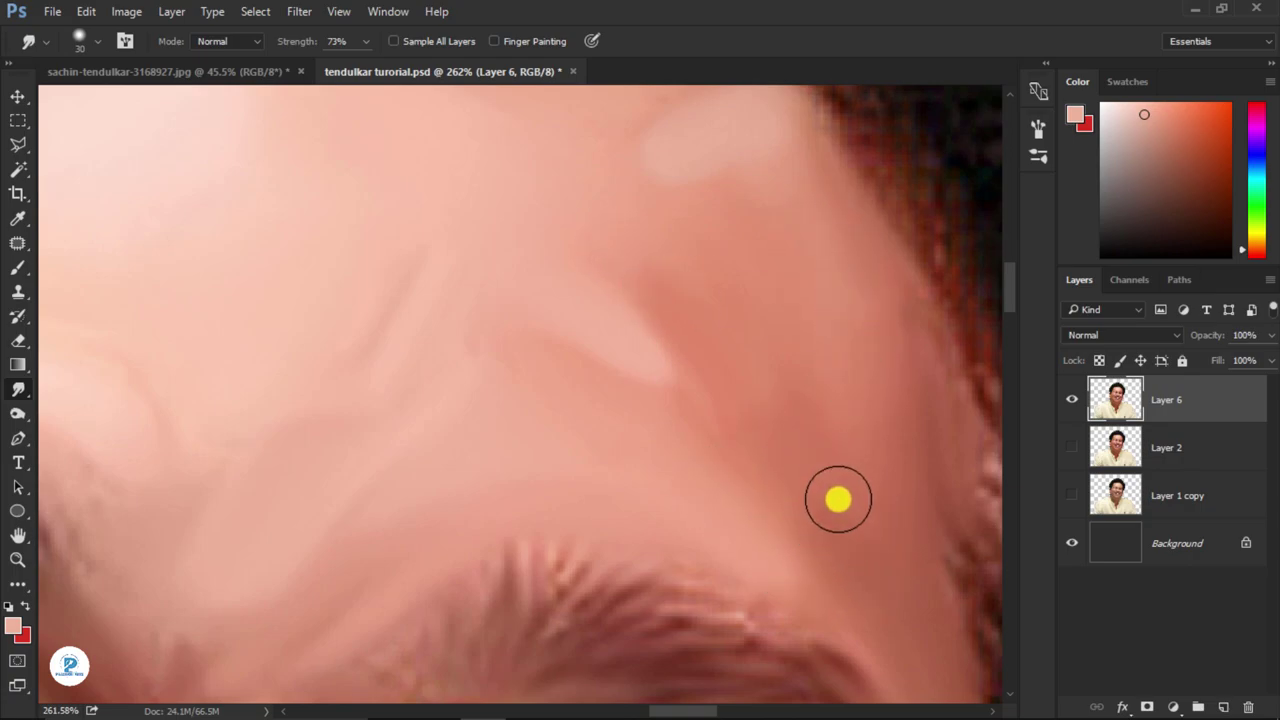
{"action": "scroll", "coordinate": [855, 478], "scroll_direction": "down", "scroll_amount": 4}
{"action": "scroll", "coordinate": [859, 473], "scroll_direction": "down", "scroll_amount": 2}
{"action": "scroll", "coordinate": [814, 429], "scroll_direction": "up", "scroll_amount": 5}
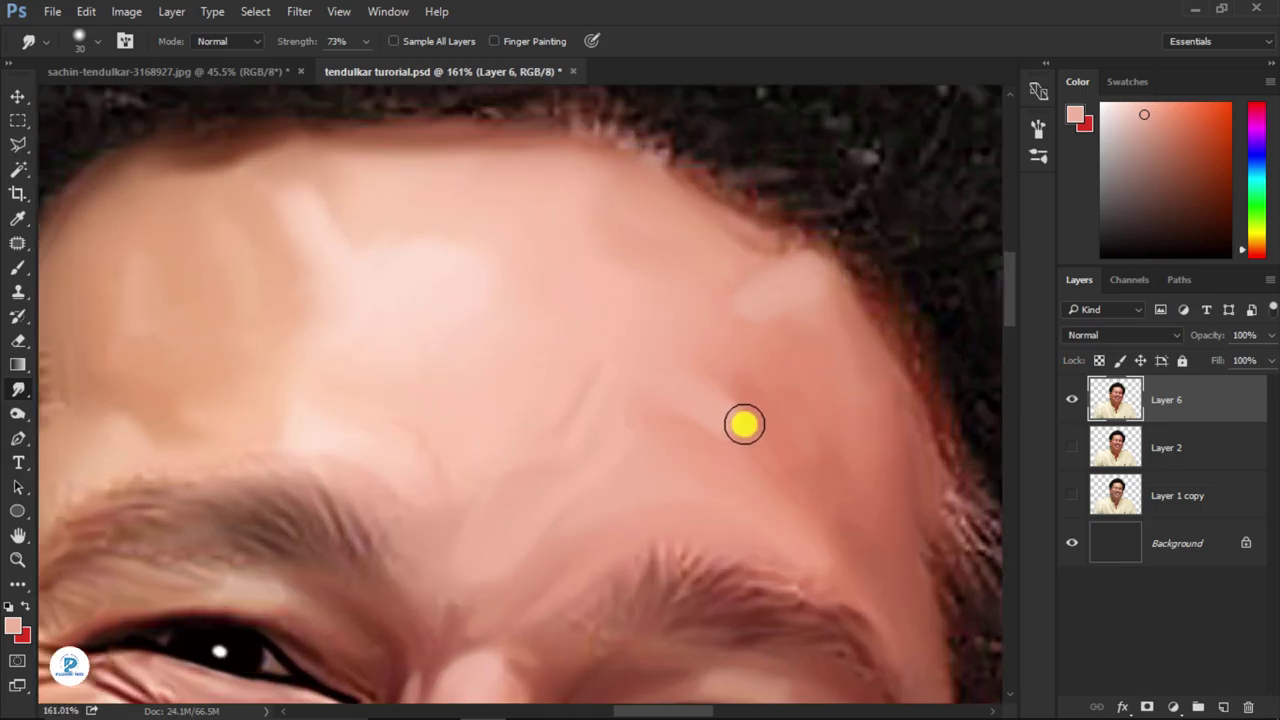
{"action": "scroll", "coordinate": [583, 451], "scroll_direction": "down", "scroll_amount": 2}
{"action": "scroll", "coordinate": [623, 466], "scroll_direction": "up", "scroll_amount": 3}
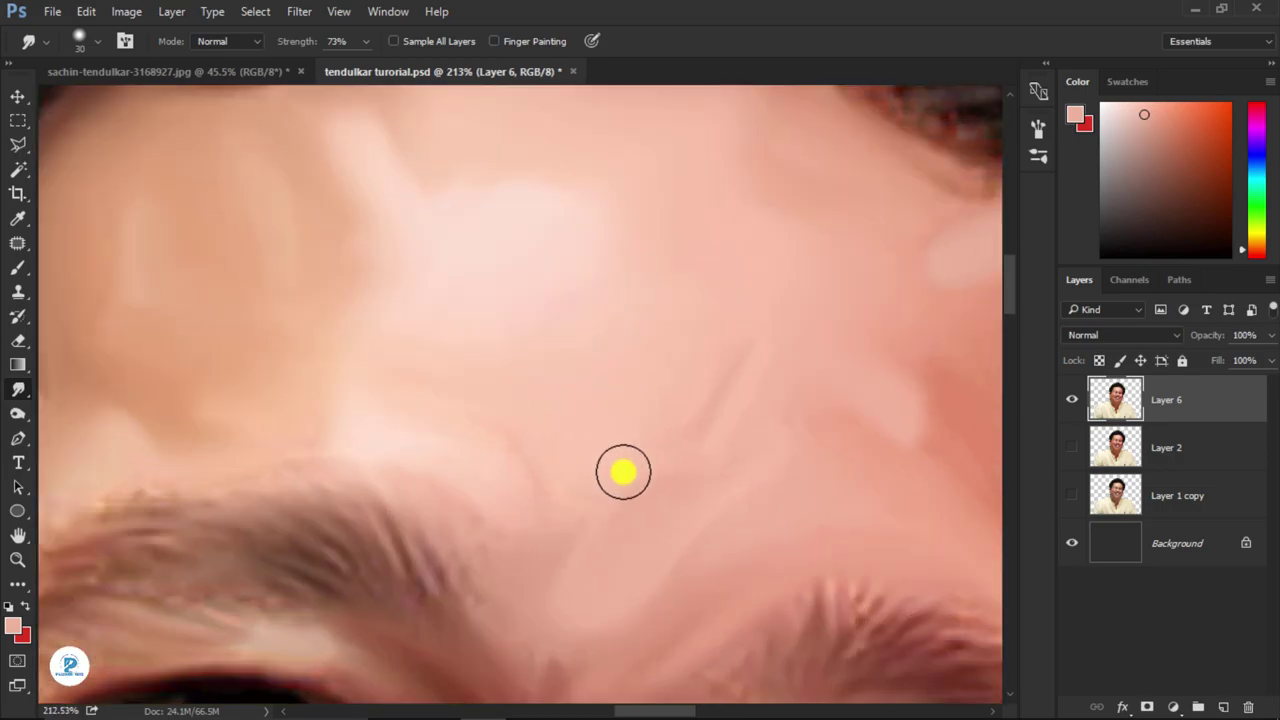
{"action": "key", "text": "bracketright"}
{"action": "key", "text": "bracketright"}
{"action": "key", "text": "bracketright"}
{"action": "scroll", "coordinate": [750, 480], "scroll_direction": "down", "scroll_amount": 4}
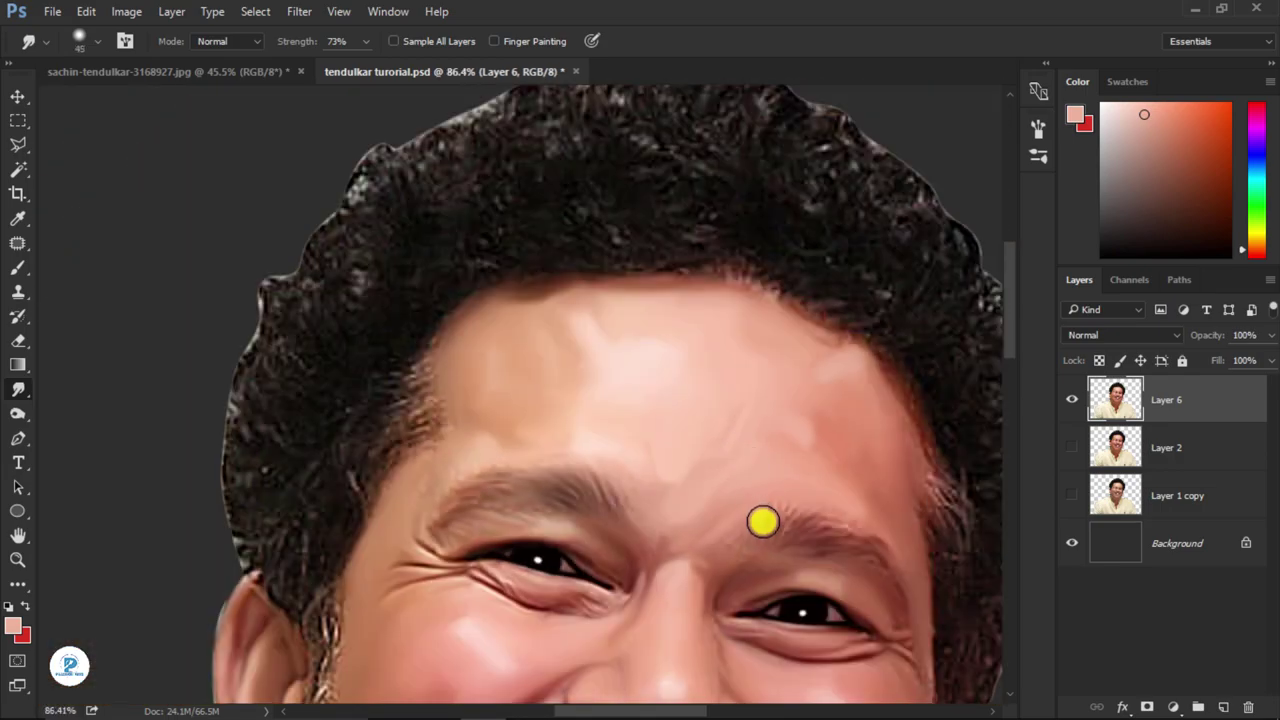
{"action": "scroll", "coordinate": [594, 463], "scroll_direction": "up", "scroll_amount": 2}
{"action": "scroll", "coordinate": [591, 389], "scroll_direction": "up", "scroll_amount": 1}
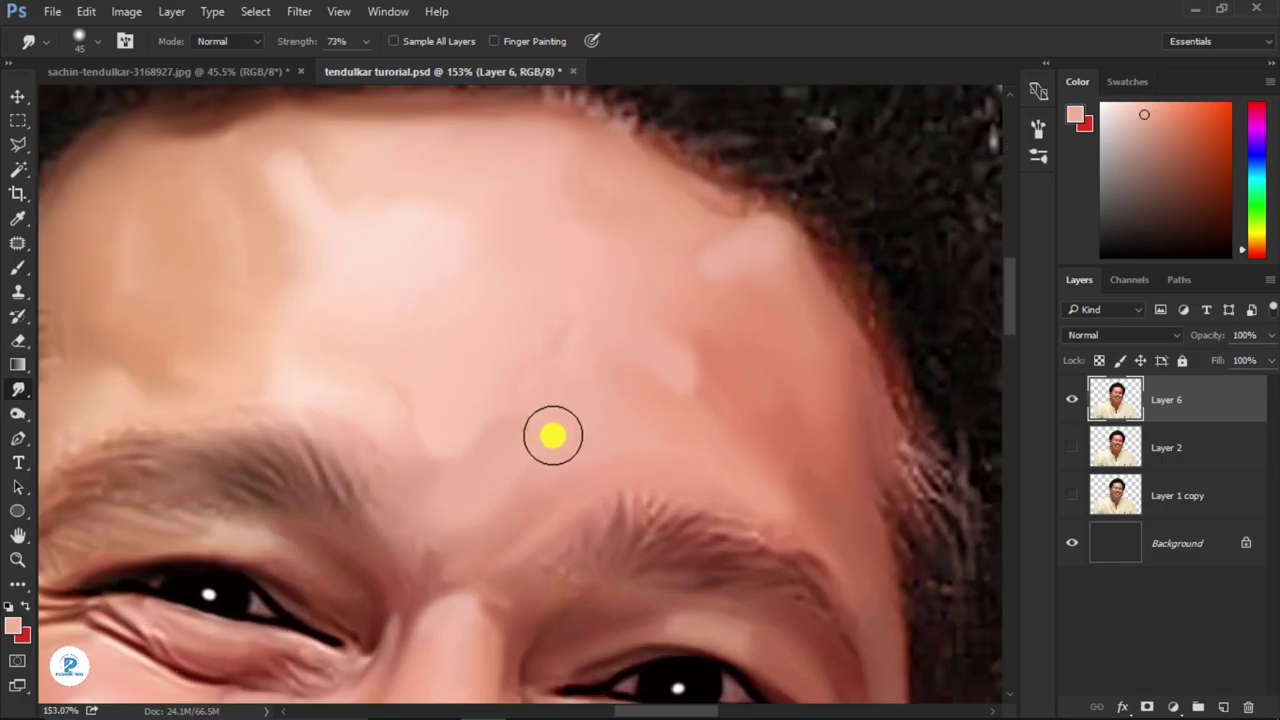
{"action": "scroll", "coordinate": [726, 440], "scroll_direction": "down", "scroll_amount": 3}
- Shrink the smudge brush and zoom in on the cheek-nose crease
{"action": "scroll", "coordinate": [691, 449], "scroll_direction": "up", "scroll_amount": 1}
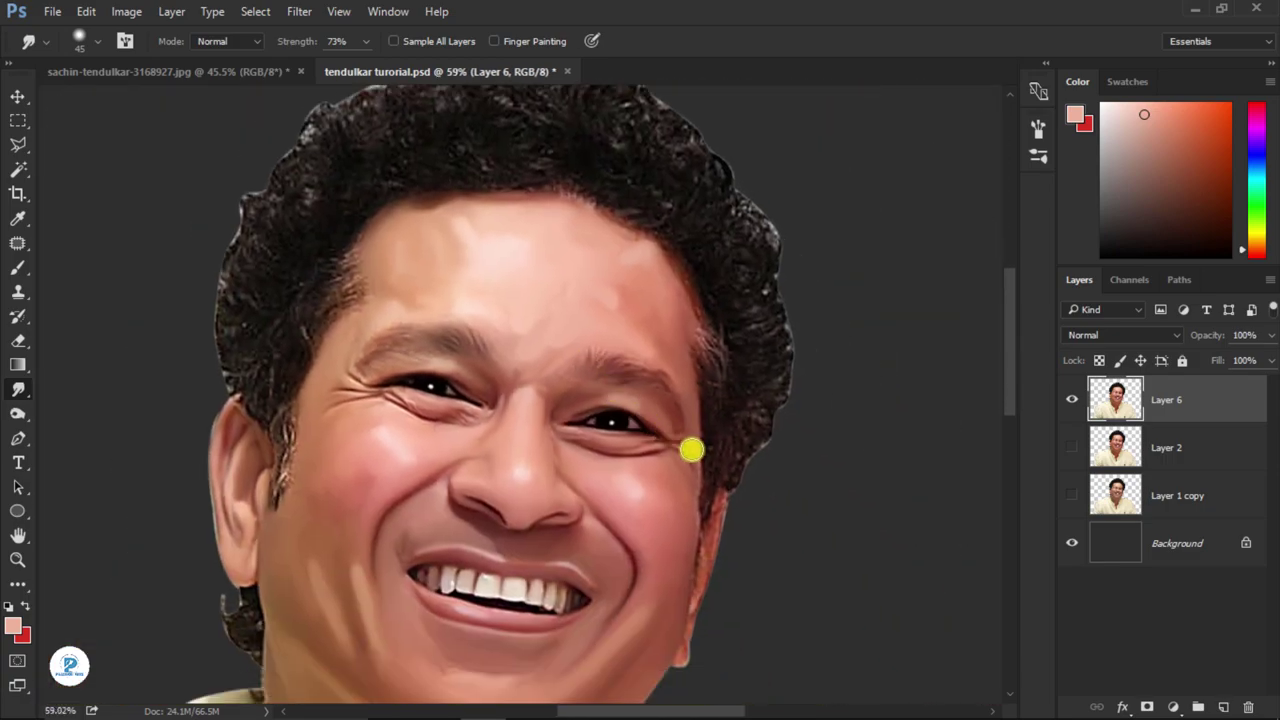
{"action": "key", "text": "bracketleft"}
{"action": "key", "text": "bracketleft"}
{"action": "key", "text": "bracketleft"}
{"action": "scroll", "coordinate": [626, 460], "scroll_direction": "up", "scroll_amount": 1}
{"action": "scroll", "coordinate": [677, 517], "scroll_direction": "up", "scroll_amount": 1}
{"action": "scroll", "coordinate": [615, 491], "scroll_direction": "up", "scroll_amount": 1}
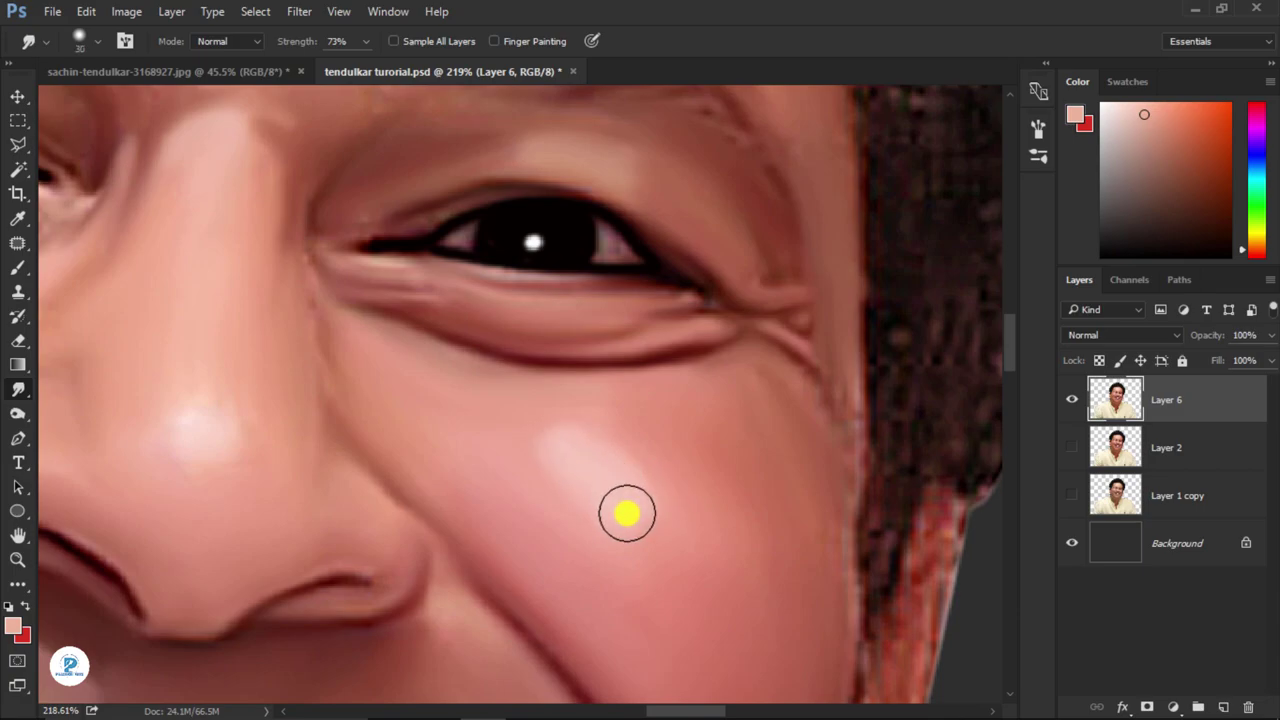
{"action": "scroll", "coordinate": [320, 343], "scroll_direction": "up", "scroll_amount": 1}
{"action": "scroll", "coordinate": [600, 420], "scroll_direction": "up", "scroll_amount": 1}
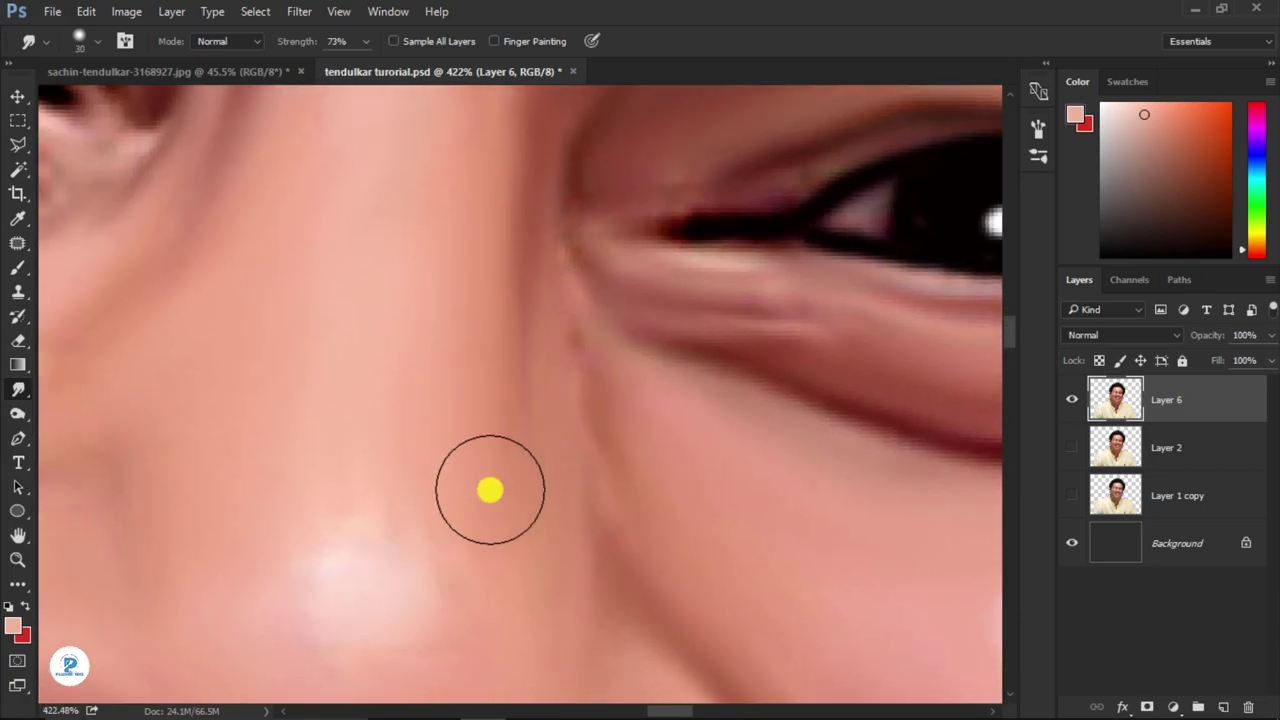
{"action": "scroll", "coordinate": [523, 466], "scroll_direction": "down", "scroll_amount": 5}
{"action": "scroll", "coordinate": [517, 437], "scroll_direction": "up", "scroll_amount": 4}
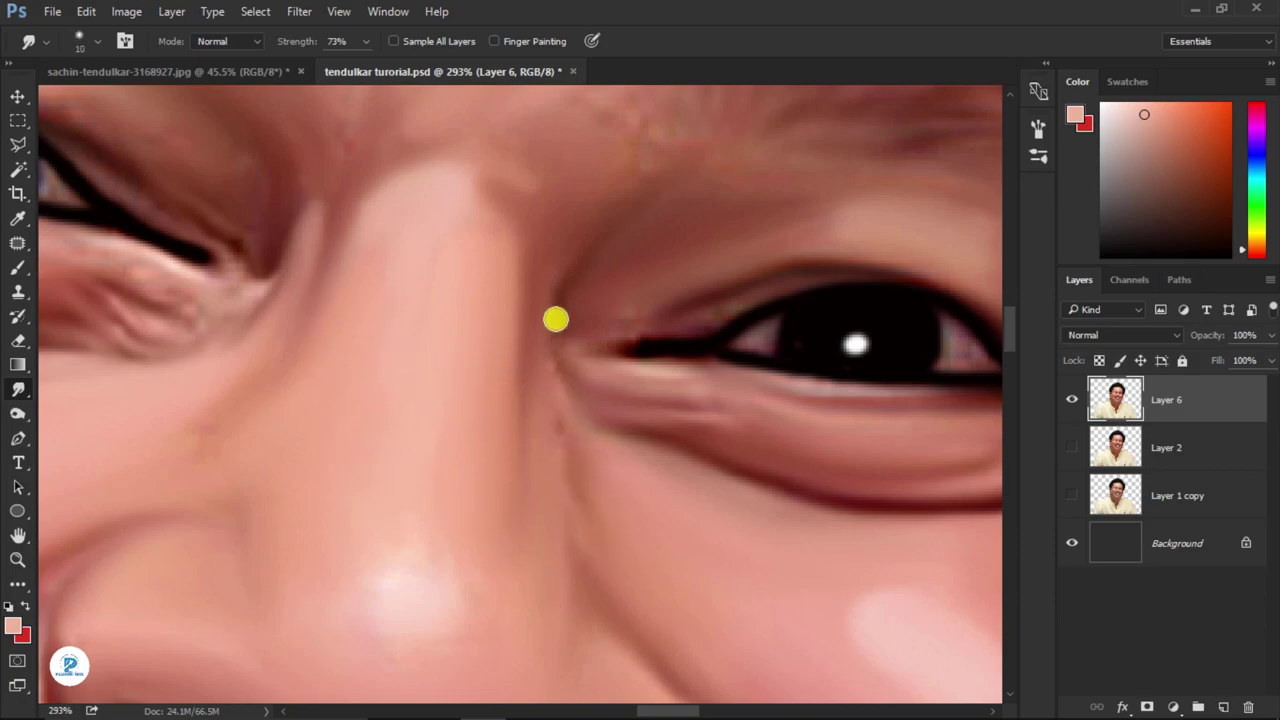
{"action": "scroll", "coordinate": [664, 465], "scroll_direction": "down", "scroll_amount": 2}
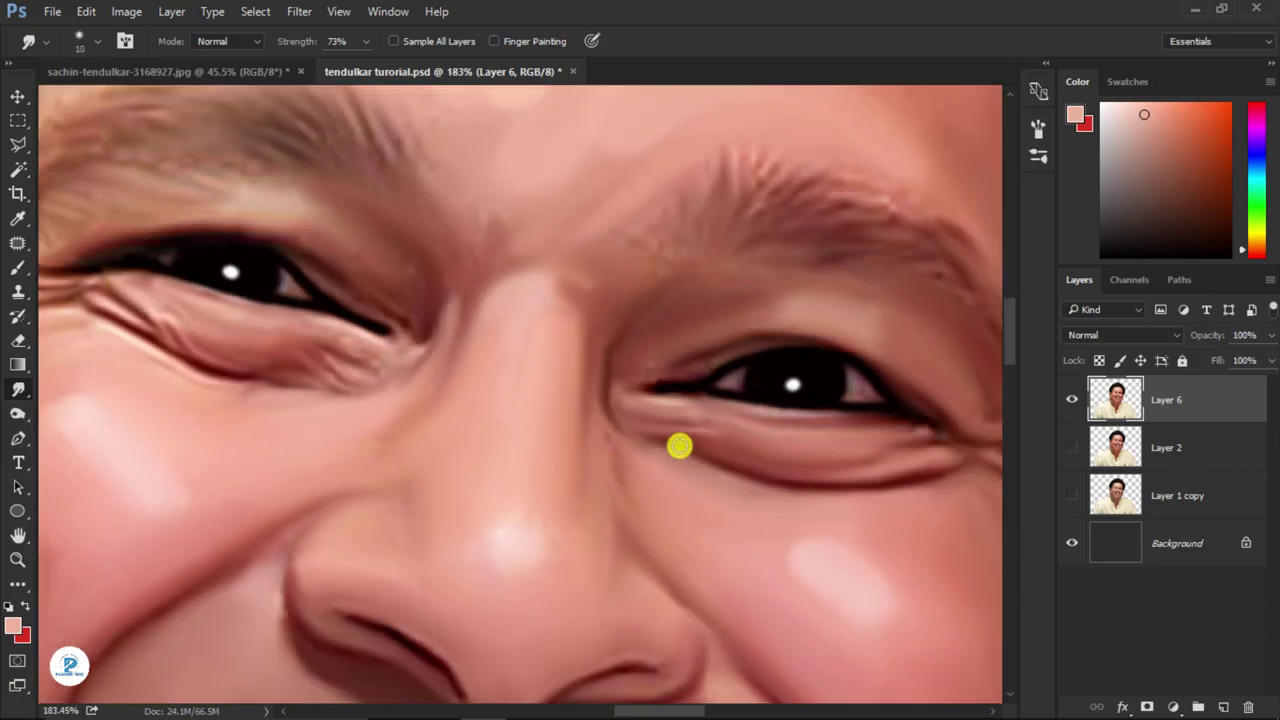
{"action": "scroll", "coordinate": [680, 443], "scroll_direction": "down", "scroll_amount": 2}
{"action": "scroll", "coordinate": [499, 560], "scroll_direction": "up", "scroll_amount": 2}
{"action": "scroll", "coordinate": [463, 466], "scroll_direction": "up", "scroll_amount": 2}
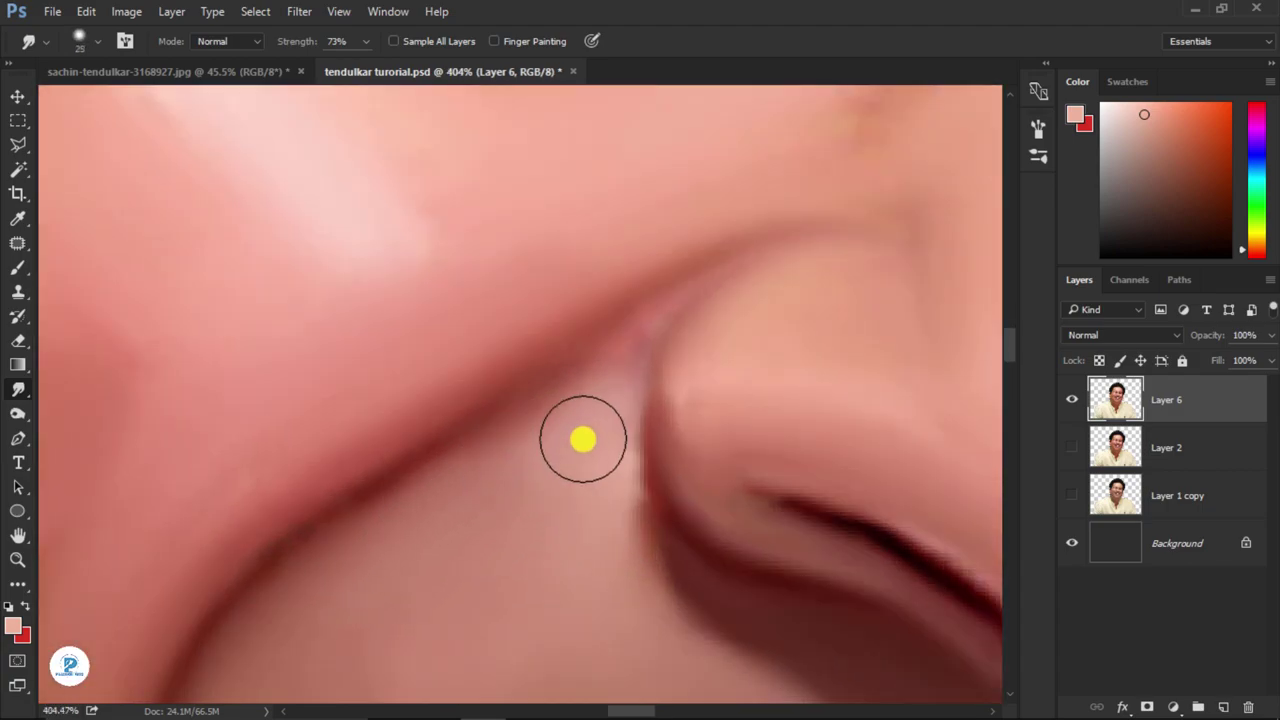
- Soften the cheek-nose crease shading, undoing one stray light streak
{"action": "left_click_drag", "start_coordinate": [566, 437], "coordinate": [343, 575]}
{"action": "key", "text": "ctrl+z"}
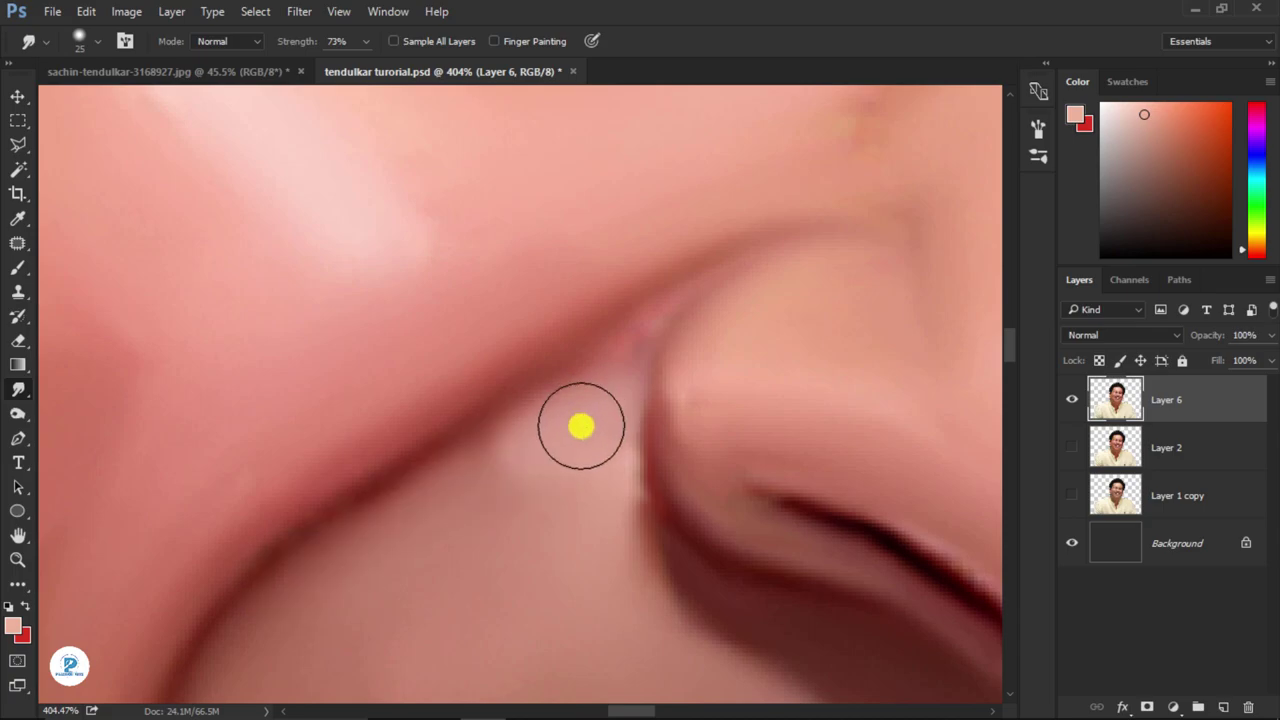
{"action": "left_click_drag", "start_coordinate": [576, 460], "coordinate": [588, 425]}
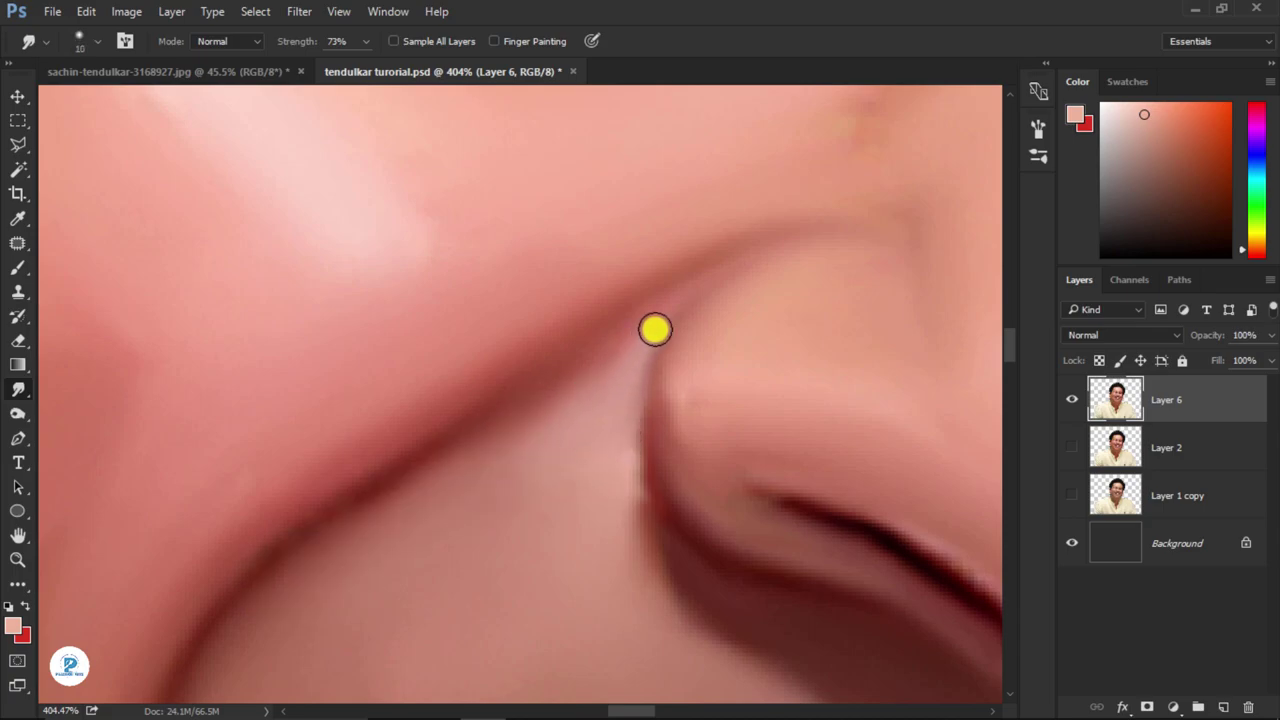
{"action": "left_click_drag", "start_coordinate": [606, 361], "coordinate": [547, 427]}
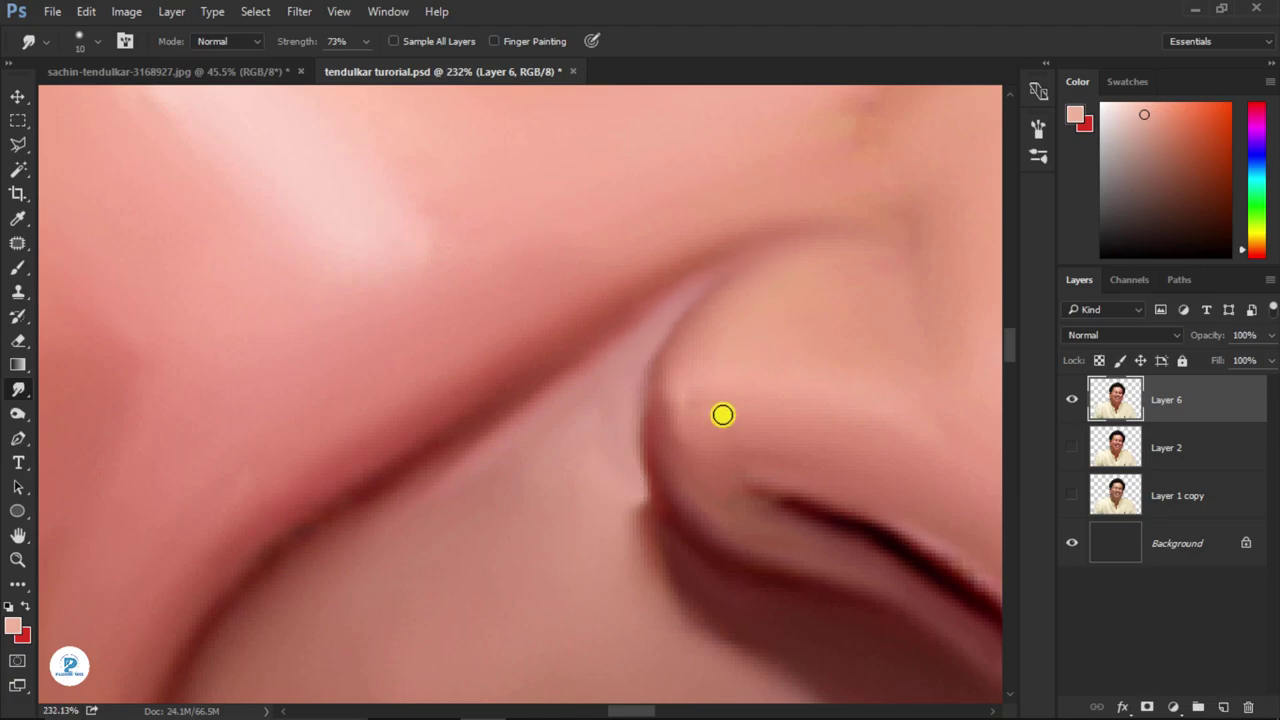
- Smudge away the crease line along the upper eyelid
{"action": "scroll", "coordinate": [722, 414], "scroll_direction": "down", "scroll_amount": 4}
{"action": "left_click_drag", "start_coordinate": [723, 414], "coordinate": [451, 477]}
{"action": "scroll", "coordinate": [360, 291], "scroll_direction": "up", "scroll_amount": 2}
{"action": "scroll", "coordinate": [277, 415], "scroll_direction": "up", "scroll_amount": 2}
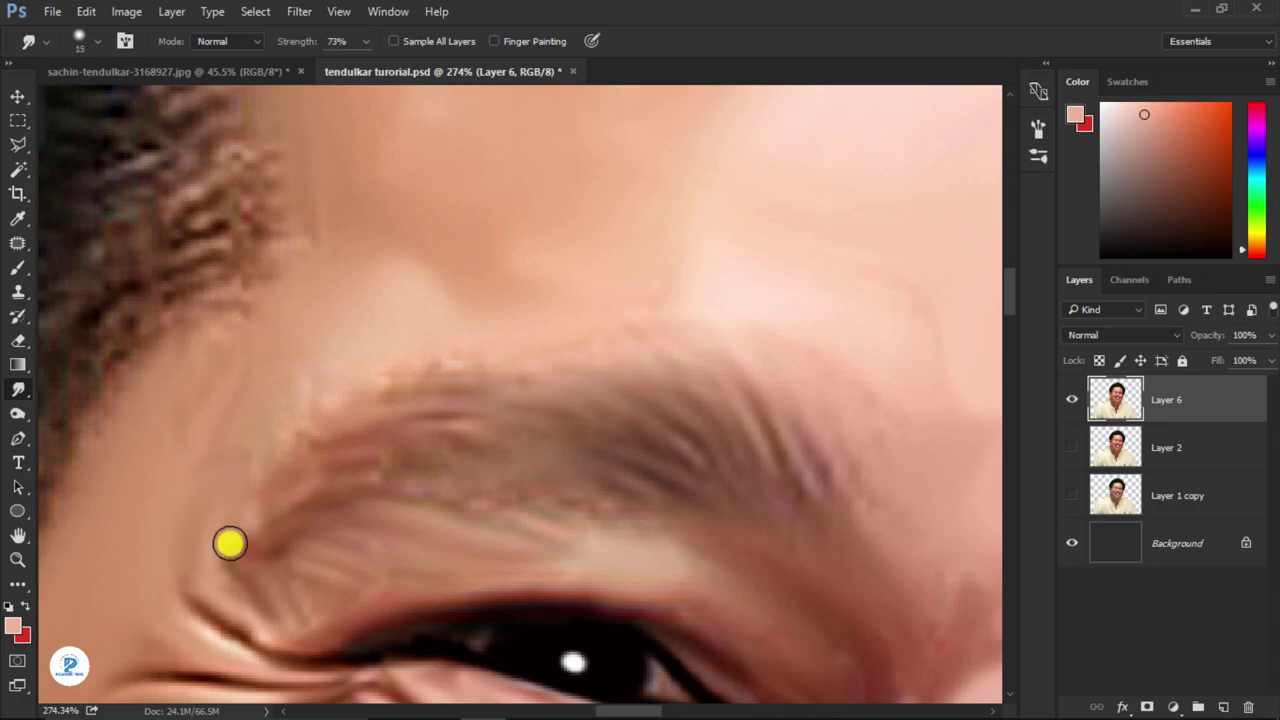
{"action": "mouse_move", "coordinate": [229, 543]}
{"action": "left_mouse_down"}
{"action": "mouse_move", "coordinate": [280, 457]}
{"action": "mouse_move", "coordinate": [270, 502]}
{"action": "left_mouse_up"}
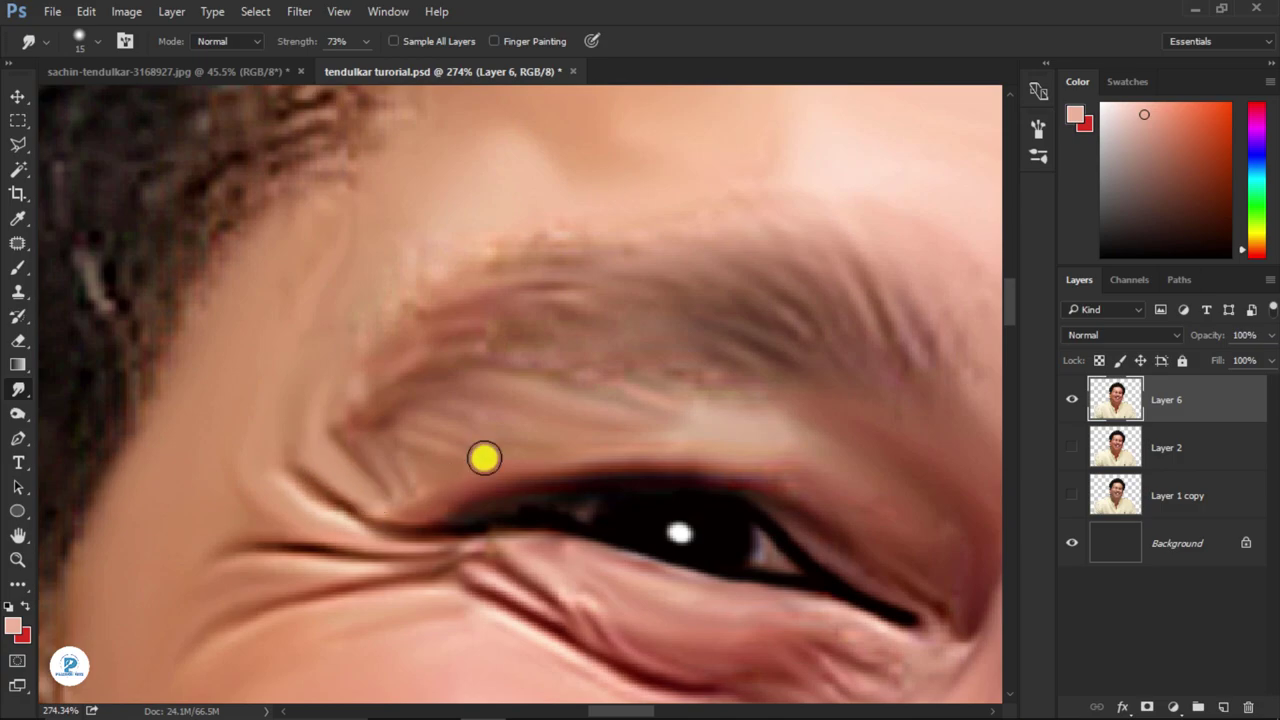
{"action": "scroll", "coordinate": [571, 429], "scroll_direction": "down", "scroll_amount": 2}
{"action": "scroll", "coordinate": [737, 483], "scroll_direction": "down", "scroll_amount": 2}
{"action": "scroll", "coordinate": [706, 471], "scroll_direction": "up", "scroll_amount": 3}
{"action": "scroll", "coordinate": [579, 497], "scroll_direction": "up", "scroll_amount": 1}
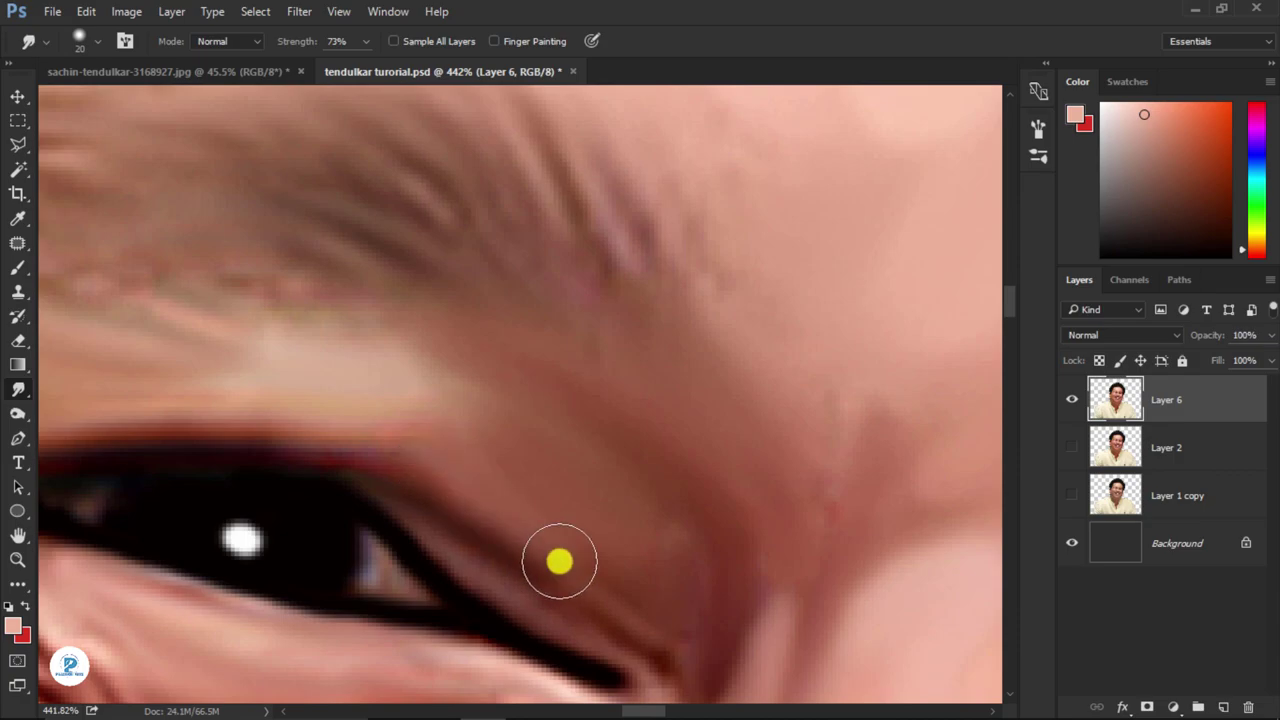
{"action": "left_click_drag", "start_coordinate": [379, 465], "coordinate": [150, 425]}
- Enlarge the smudge brush and smear light skin tone up across the chin
{"action": "left_click_drag", "start_coordinate": [285, 432], "coordinate": [562, 372]}
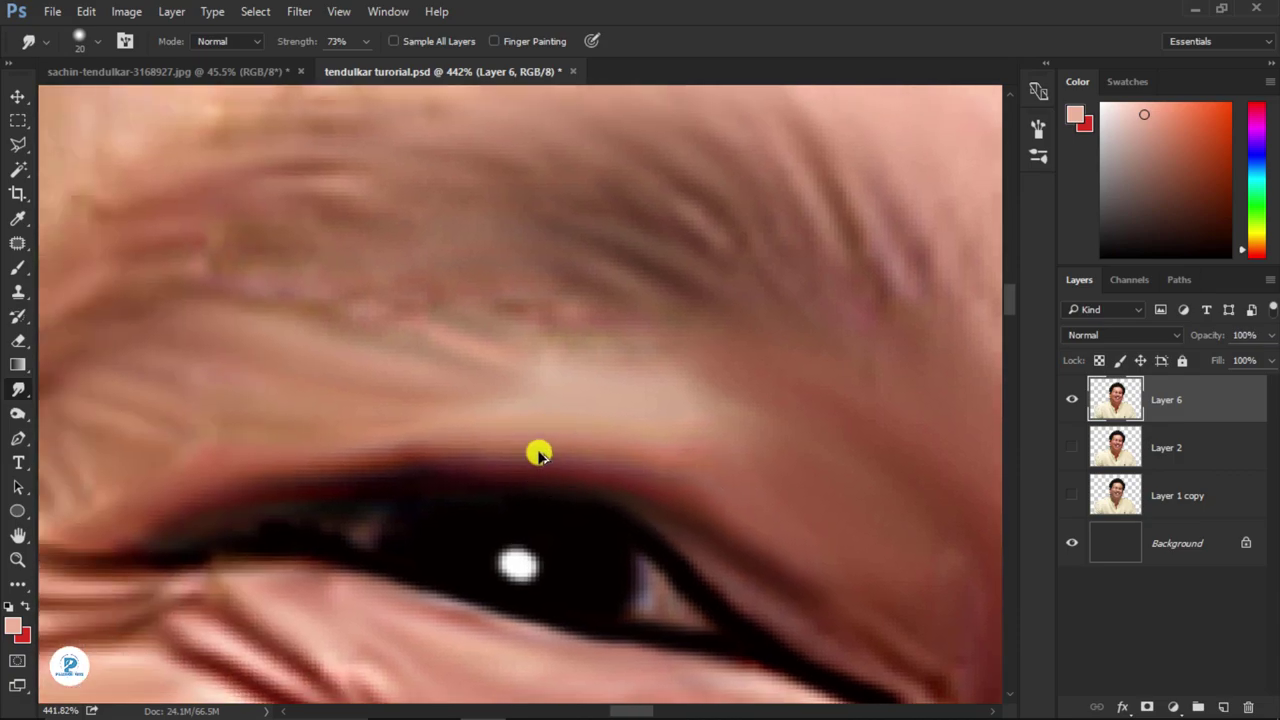
{"action": "left_click_drag", "start_coordinate": [461, 446], "coordinate": [469, 388]}
{"action": "scroll", "coordinate": [489, 425], "scroll_direction": "down", "scroll_amount": 5}
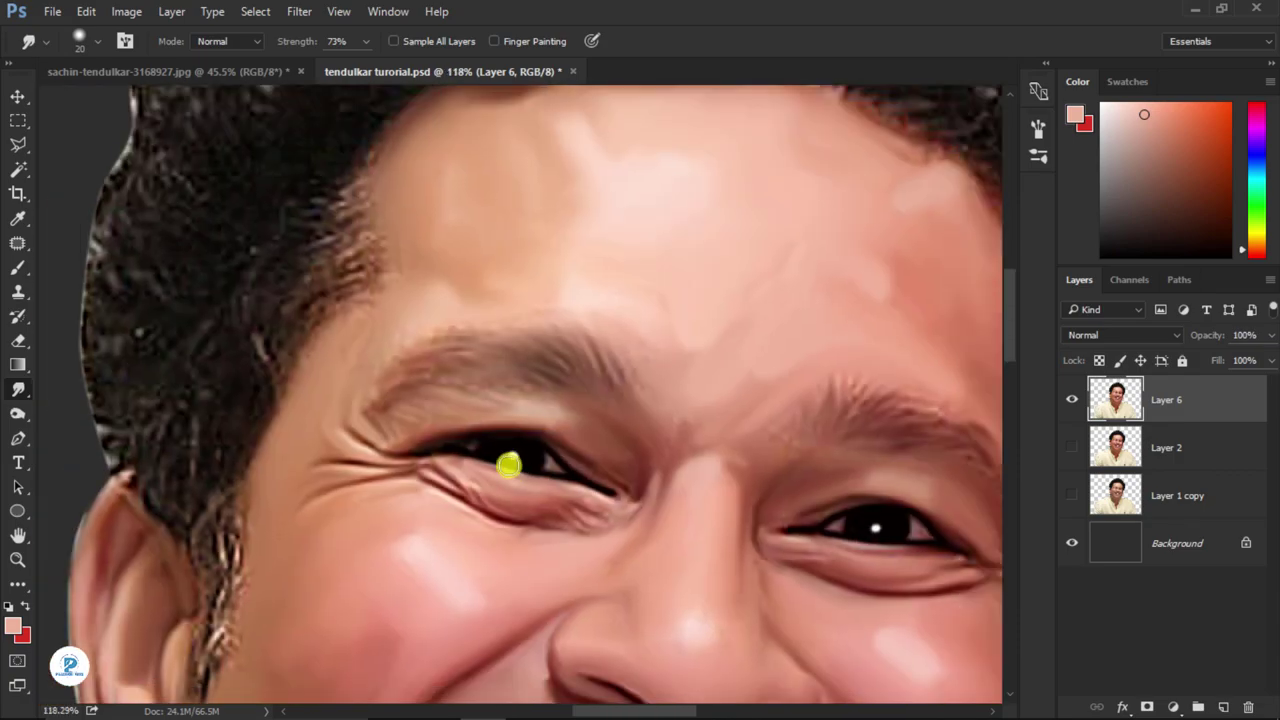
{"action": "scroll", "coordinate": [540, 477], "scroll_direction": "down", "scroll_amount": 3}
{"action": "scroll", "coordinate": [575, 547], "scroll_direction": "up", "scroll_amount": 3}
{"action": "scroll", "coordinate": [544, 583], "scroll_direction": "up", "scroll_amount": 3}
{"action": "scroll", "coordinate": [508, 561], "scroll_direction": "up", "scroll_amount": 3}
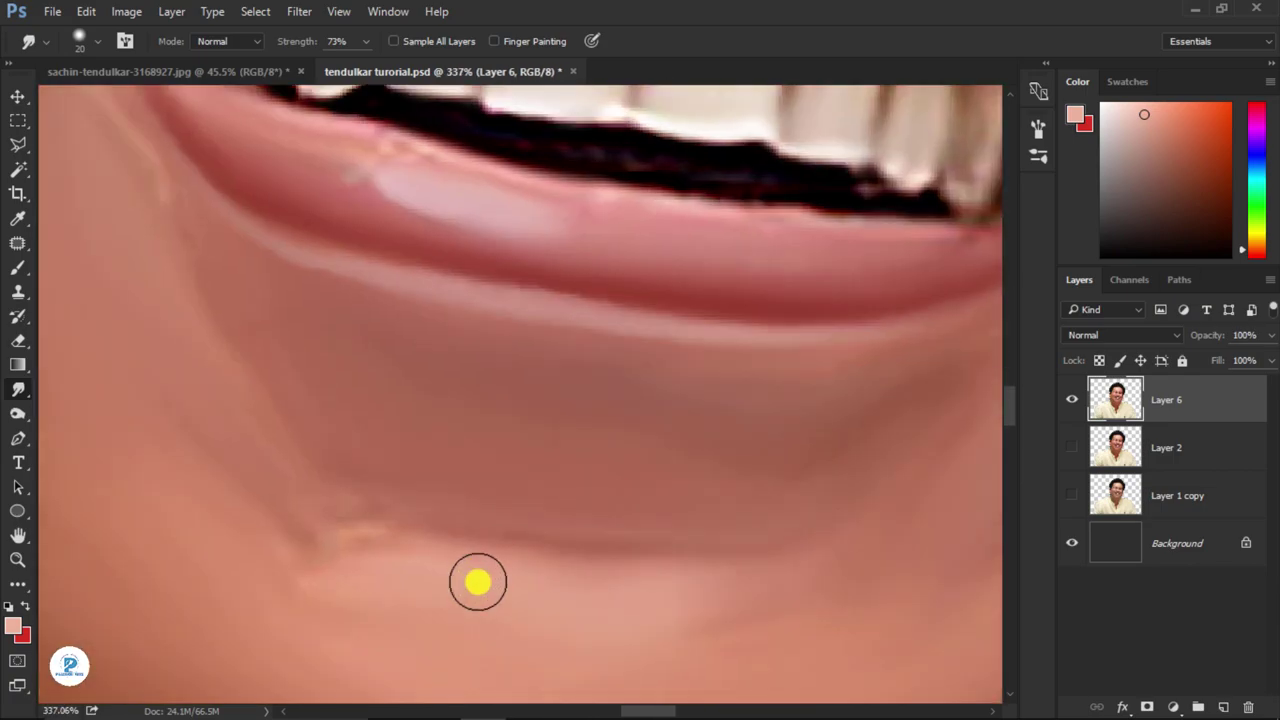
{"action": "key", "text": "bracketright"}
{"action": "mouse_move", "coordinate": [522, 593]}
{"action": "left_mouse_down"}
{"action": "mouse_move", "coordinate": [323, 557]}
{"action": "mouse_move", "coordinate": [257, 520]}
{"action": "mouse_move", "coordinate": [331, 540]}
{"action": "mouse_move", "coordinate": [300, 510]}
{"action": "left_mouse_up"}
- Blend darker skin tone across the cheek and smudge the skin on the neck
{"action": "scroll", "coordinate": [538, 494], "scroll_direction": "up", "scroll_amount": 2}
{"action": "mouse_move", "coordinate": [468, 461]}
{"action": "left_mouse_down"}
{"action": "mouse_move", "coordinate": [377, 480]}
{"action": "mouse_move", "coordinate": [363, 449]}
{"action": "mouse_move", "coordinate": [391, 526]}
{"action": "mouse_move", "coordinate": [463, 469]}
{"action": "mouse_move", "coordinate": [571, 480]}
{"action": "mouse_move", "coordinate": [463, 451]}
{"action": "mouse_move", "coordinate": [388, 519]}
{"action": "mouse_move", "coordinate": [343, 423]}
{"action": "mouse_move", "coordinate": [380, 506]}
{"action": "mouse_move", "coordinate": [388, 451]}
{"action": "left_mouse_up"}
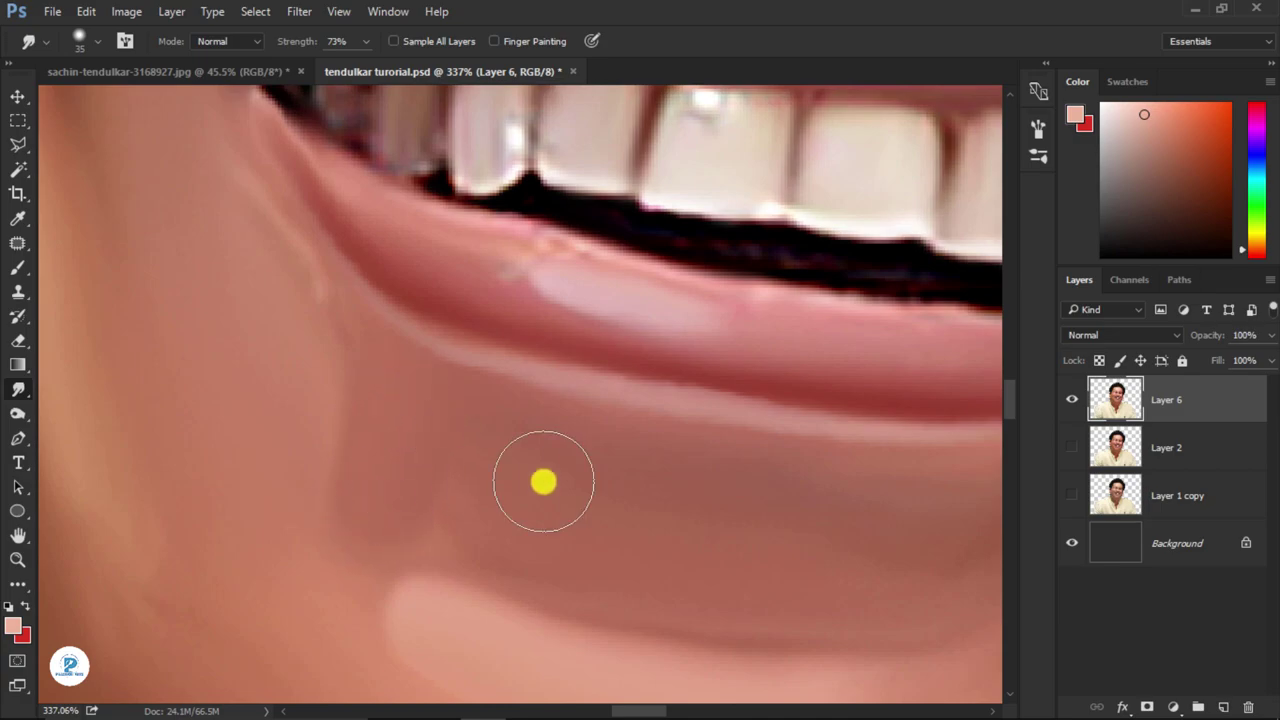
{"action": "scroll", "coordinate": [543, 482], "scroll_direction": "down", "scroll_amount": 3}
{"action": "scroll", "coordinate": [377, 491], "scroll_direction": "left", "scroll_amount": 5}
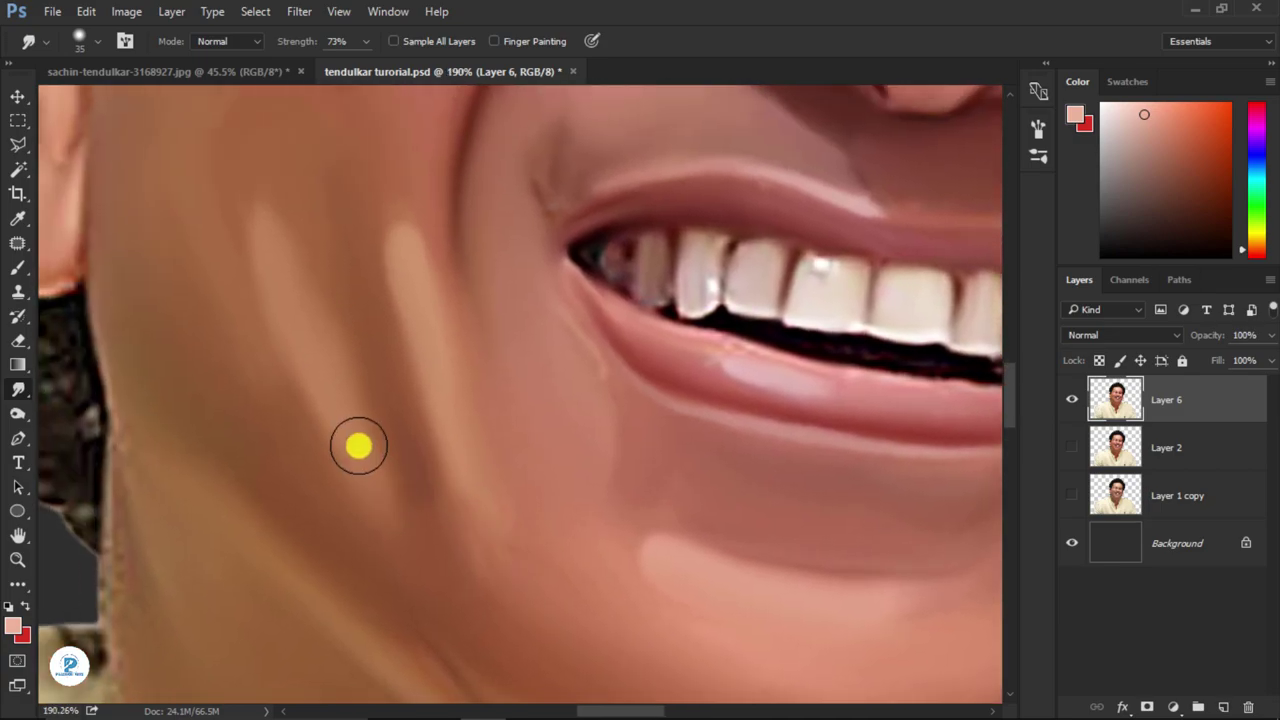
{"action": "scroll", "coordinate": [417, 580], "scroll_direction": "left", "scroll_amount": 9}
{"action": "scroll", "coordinate": [524, 415], "scroll_direction": "down", "scroll_amount": 3}
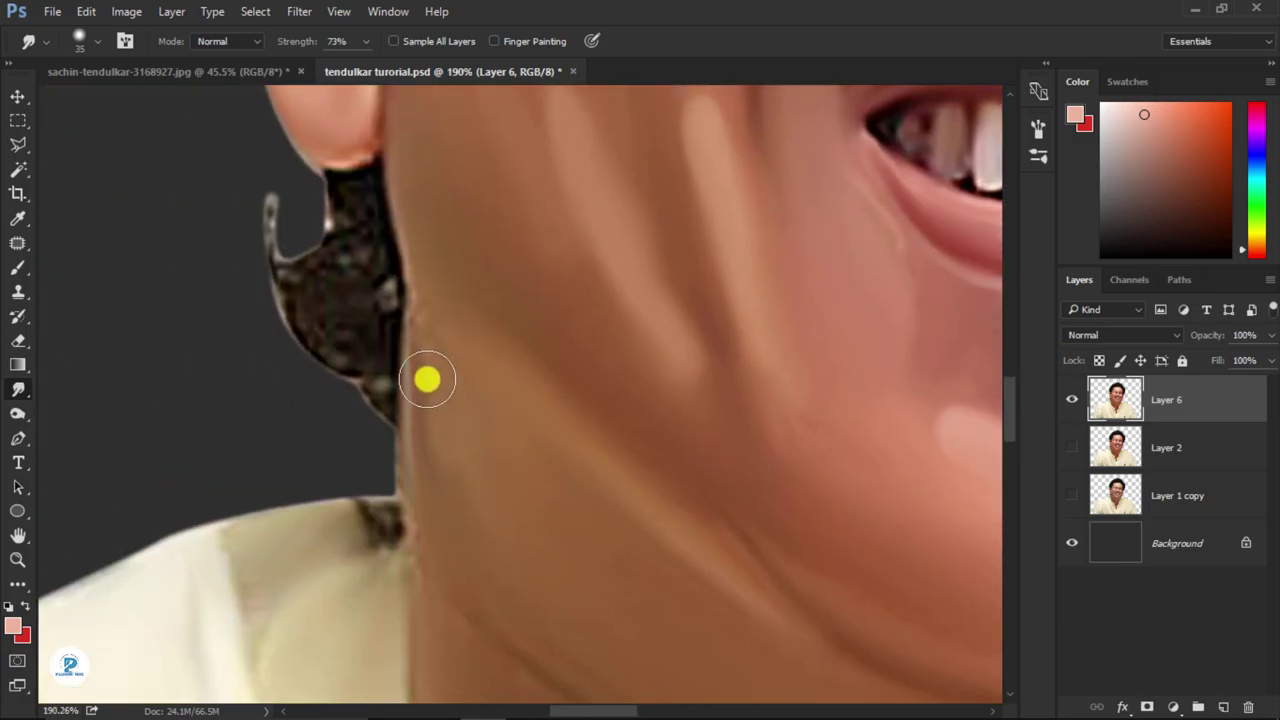
{"action": "scroll", "coordinate": [586, 446], "scroll_direction": "down", "scroll_amount": 3}
{"action": "scroll", "coordinate": [586, 446], "scroll_direction": "right", "scroll_amount": 3}
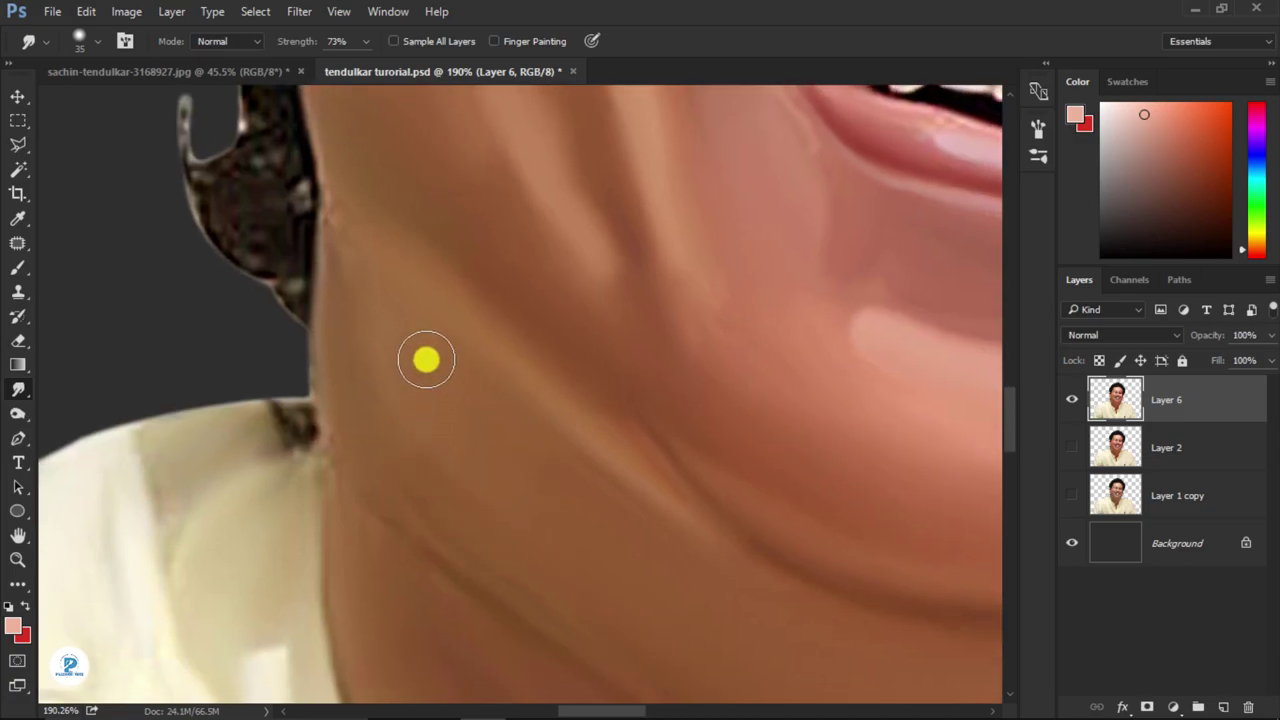
{"action": "left_click_drag", "start_coordinate": [426, 360], "coordinate": [400, 423]}
- Undo the neck smudge, sample the neck's brown, and set foreground to lighter brown ba8455
{"action": "key", "text": "ctrl+z"}
{"action": "key", "text": "i"}
{"action": "left_click", "coordinate": [13, 627]}
{"action": "left_click", "coordinate": [480, 375]}
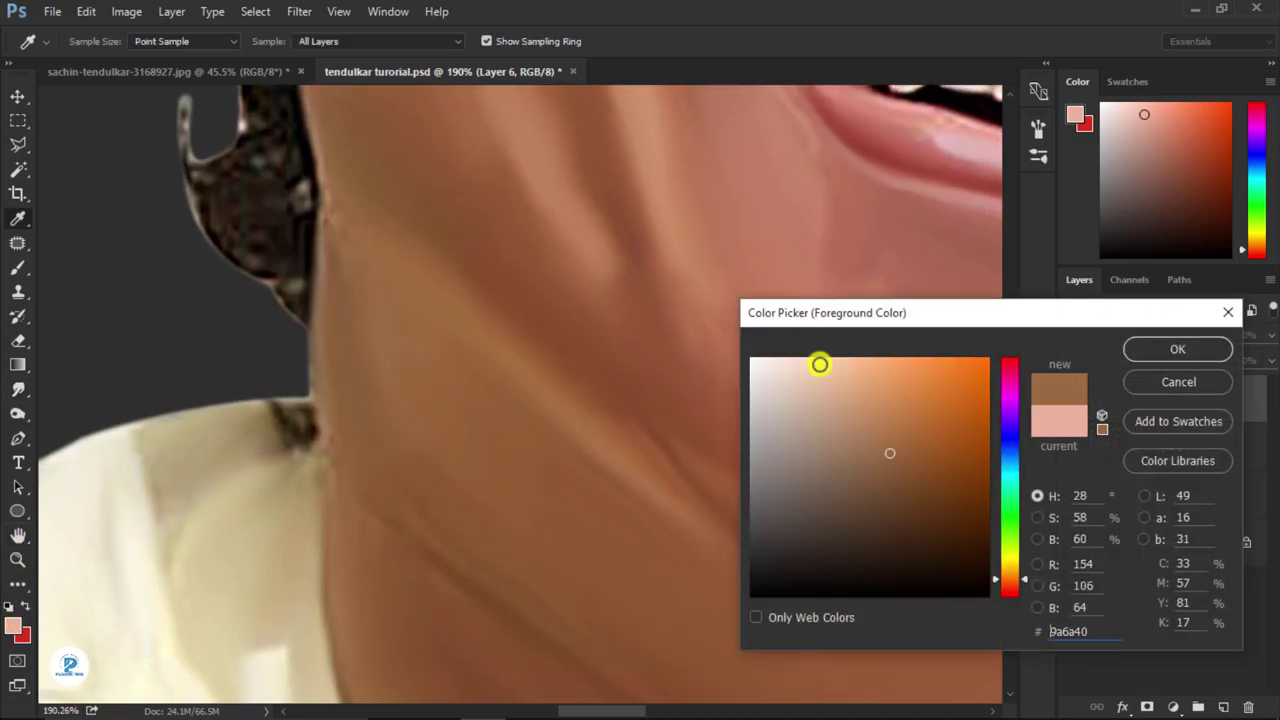
{"action": "left_click", "coordinate": [879, 422]}
{"action": "left_click", "coordinate": [1141, 364]}
- Blend light brown strokes onto the neck near the jaw, undoing the last stroke
{"action": "key", "text": "r"}
{"action": "mouse_move", "coordinate": [400, 300]}
{"action": "left_mouse_down"}
{"action": "mouse_move", "coordinate": [414, 374]}
{"action": "mouse_move", "coordinate": [386, 254]}
{"action": "mouse_move", "coordinate": [617, 449]}
{"action": "left_mouse_up"}
{"action": "left_click_drag", "start_coordinate": [394, 298], "coordinate": [368, 297]}
{"action": "key", "text": "ctrl+alt+z"}
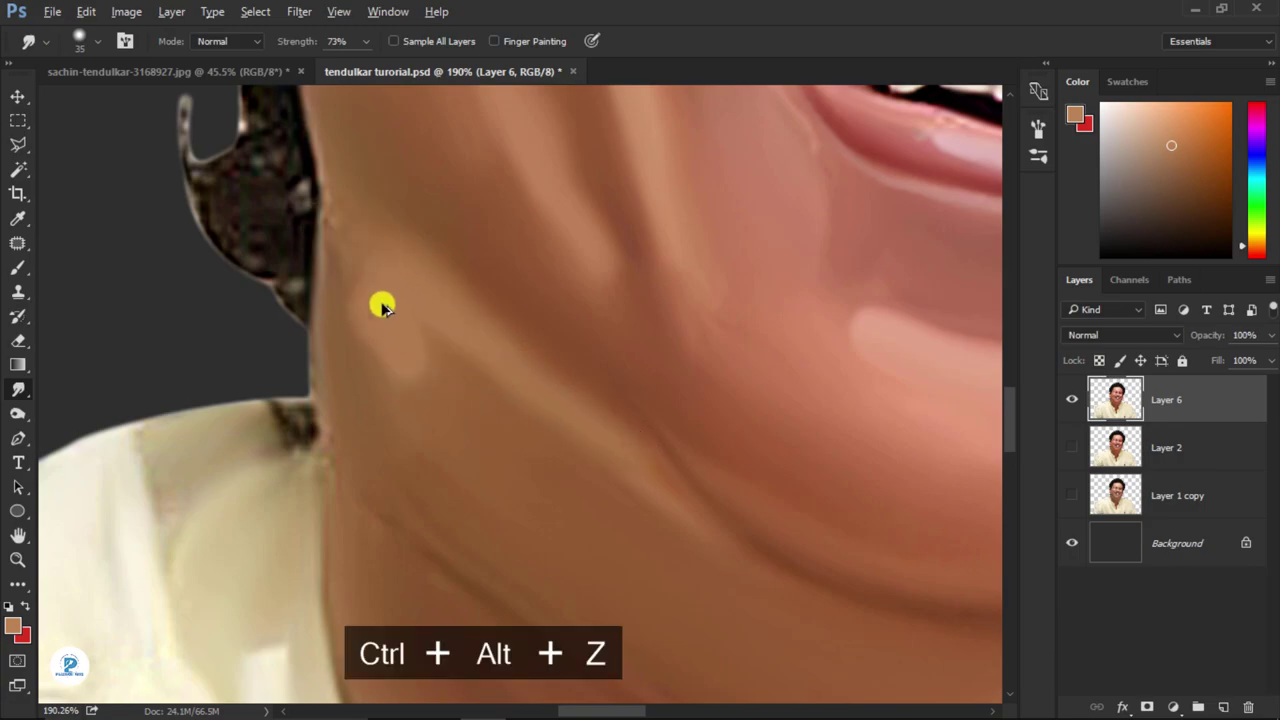
- Enlarge the smudge brush and smear the hair curls down-left along the hairline
{"action": "scroll", "coordinate": [458, 438], "scroll_direction": "down", "scroll_amount": 5}
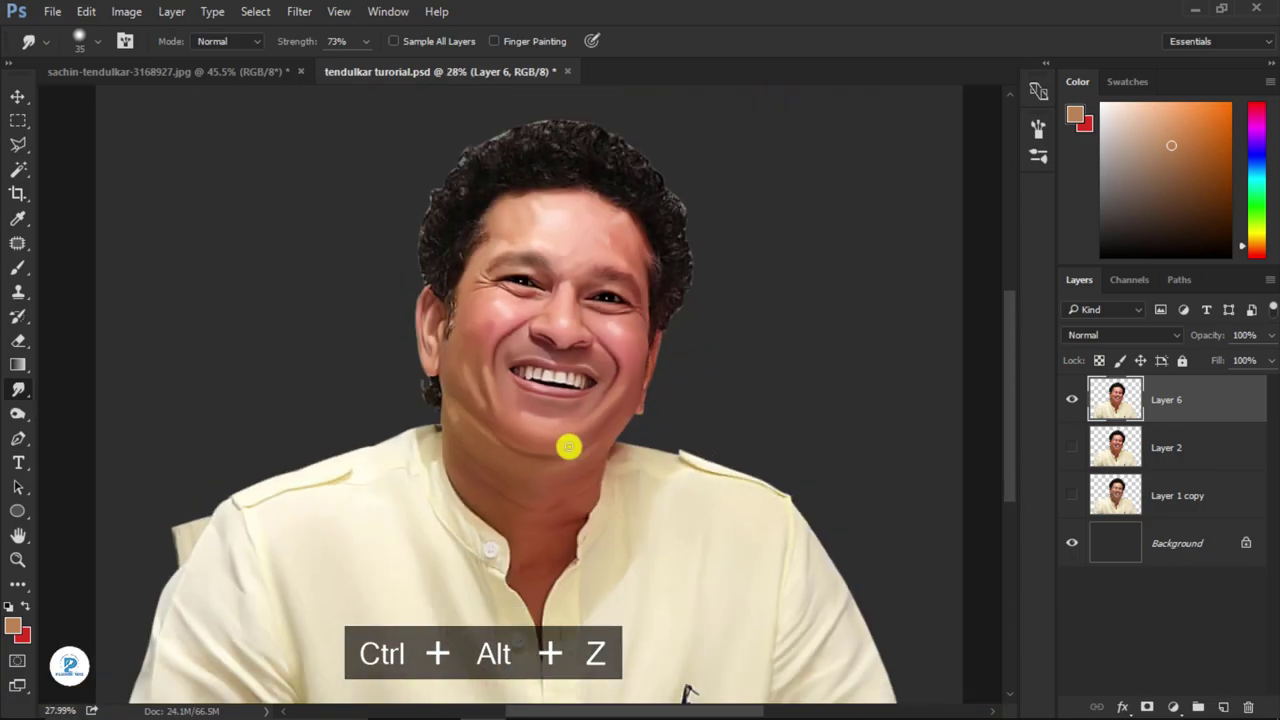
{"action": "scroll", "coordinate": [666, 300], "scroll_direction": "up", "scroll_amount": 5}
{"action": "scroll", "coordinate": [428, 200], "scroll_direction": "up", "scroll_amount": 3}
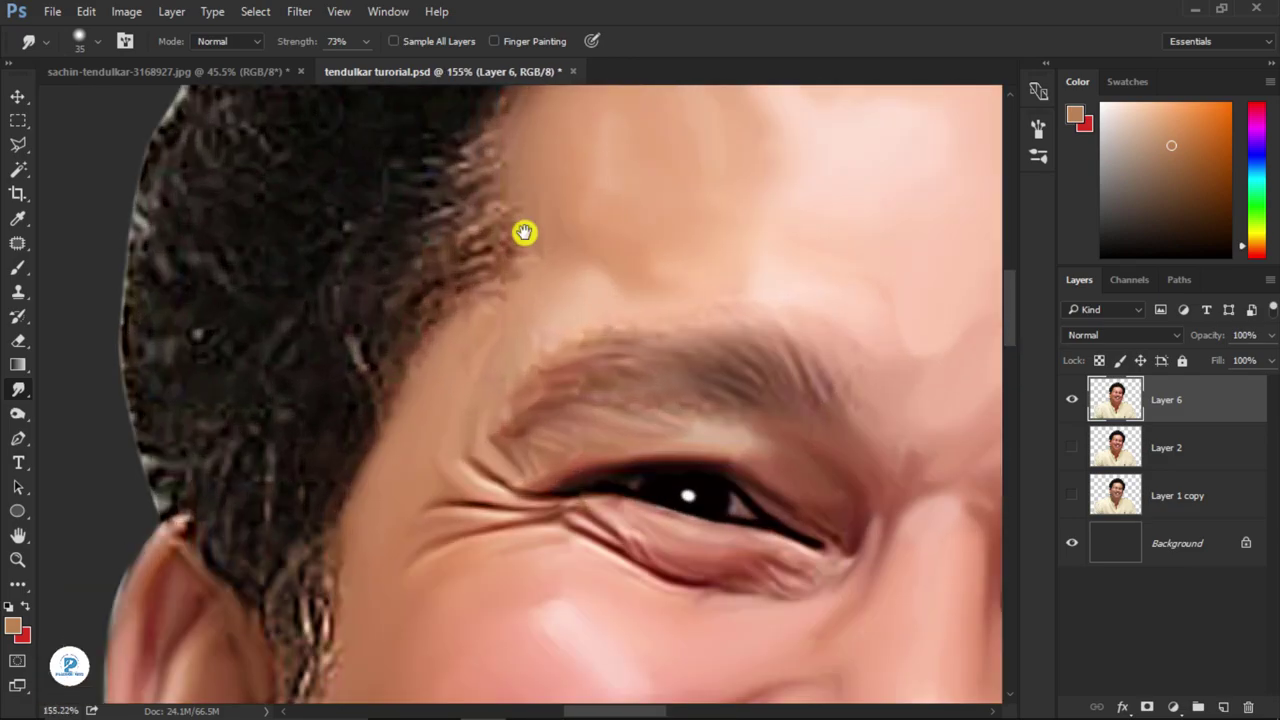
{"action": "left_click_drag", "start_coordinate": [524, 232], "coordinate": [480, 434]}
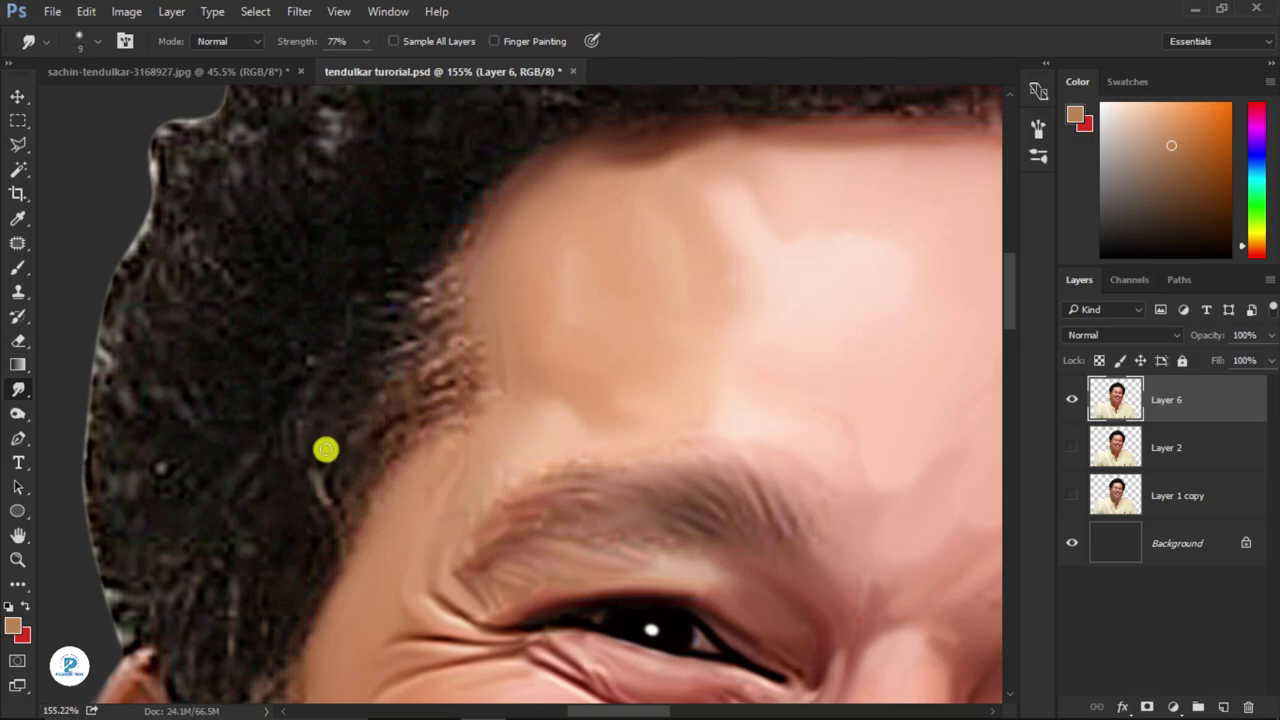
{"action": "key", "text": "bracketright"}
{"action": "key", "text": "bracketright"}
{"action": "scroll", "coordinate": [595, 425], "scroll_direction": "up", "scroll_amount": 3}
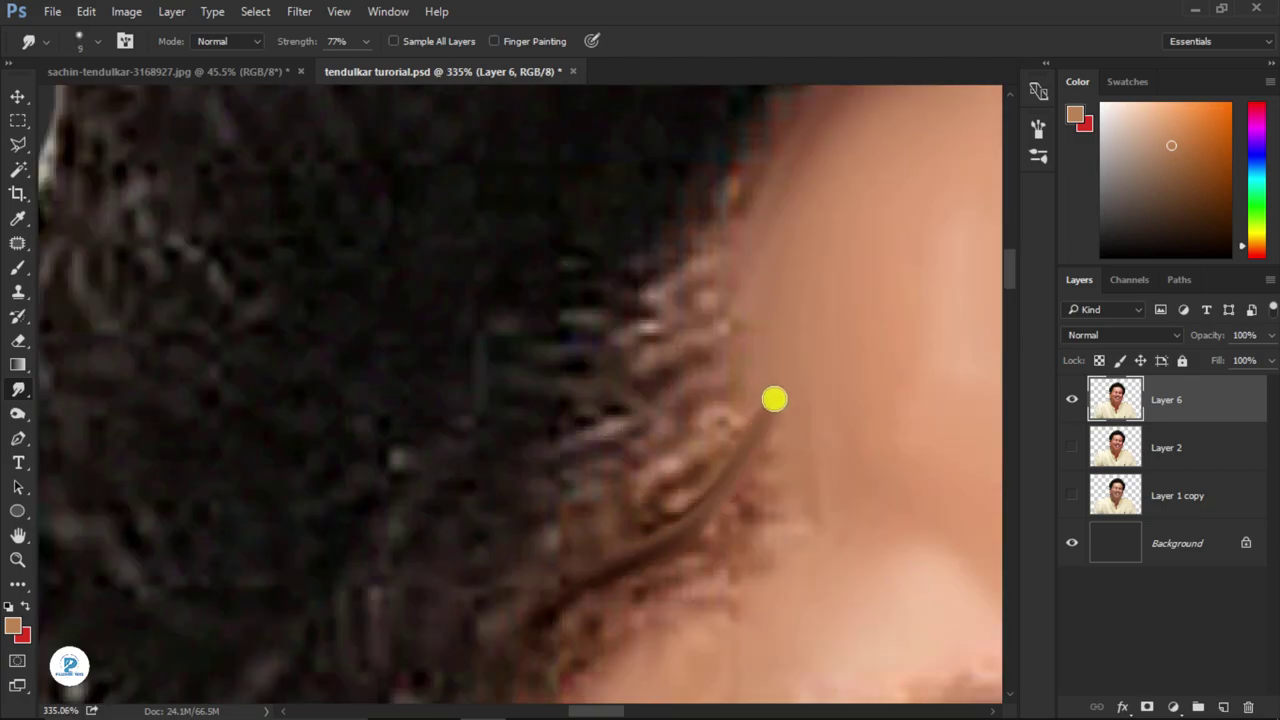
{"action": "mouse_move", "coordinate": [774, 397]}
{"action": "left_mouse_down"}
{"action": "mouse_move", "coordinate": [700, 460]}
{"action": "mouse_move", "coordinate": [506, 567]}
{"action": "left_mouse_up"}
{"action": "left_click", "coordinate": [101, 46]}
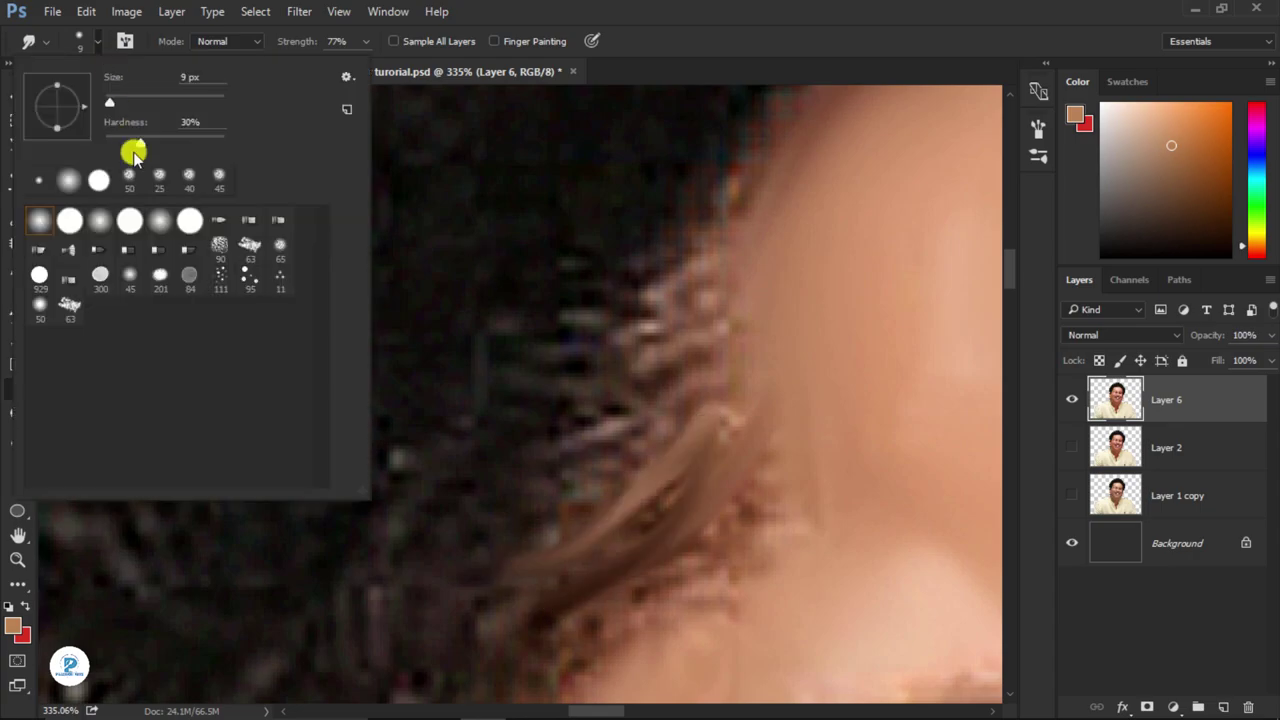
{"action": "left_click", "coordinate": [531, 380]}
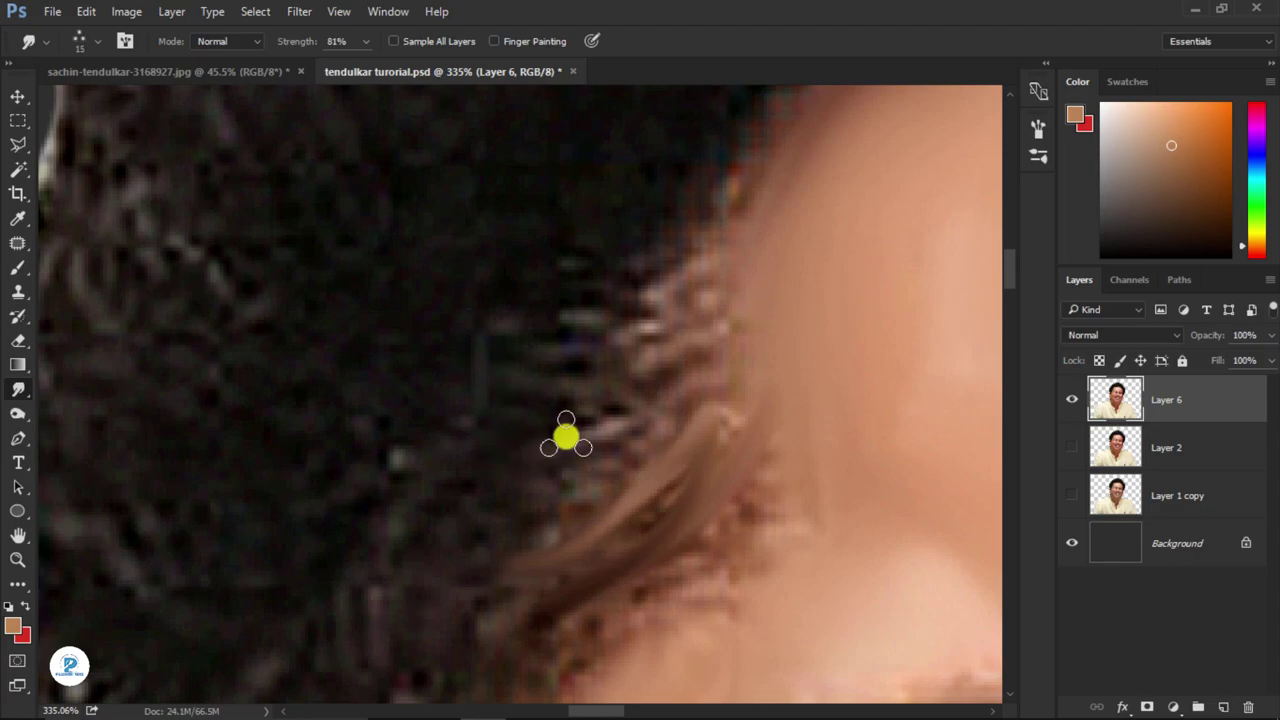
- Smudge the jagged hair edge along the hairline into smooth, flowing streaks
{"action": "mouse_move", "coordinate": [647, 422]}
{"action": "left_mouse_down"}
{"action": "mouse_move", "coordinate": [706, 294]}
{"action": "mouse_move", "coordinate": [374, 580]}
{"action": "left_mouse_up"}
{"action": "left_click_drag", "start_coordinate": [634, 443], "coordinate": [700, 334]}
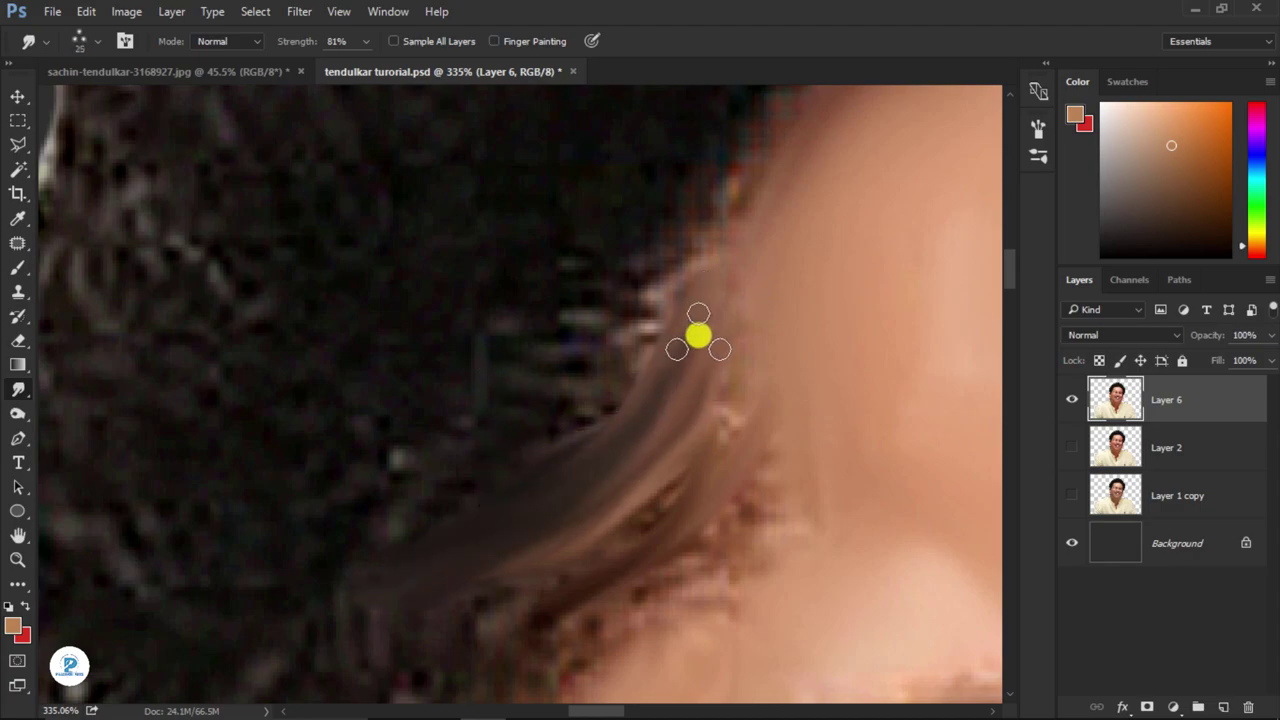
{"action": "mouse_move", "coordinate": [584, 528]}
{"action": "left_mouse_down"}
{"action": "mouse_move", "coordinate": [486, 500]}
{"action": "mouse_move", "coordinate": [626, 383]}
{"action": "mouse_move", "coordinate": [654, 226]}
{"action": "mouse_move", "coordinate": [630, 370]}
{"action": "mouse_move", "coordinate": [695, 280]}
{"action": "left_mouse_up"}
{"action": "left_click_drag", "start_coordinate": [554, 443], "coordinate": [740, 206]}
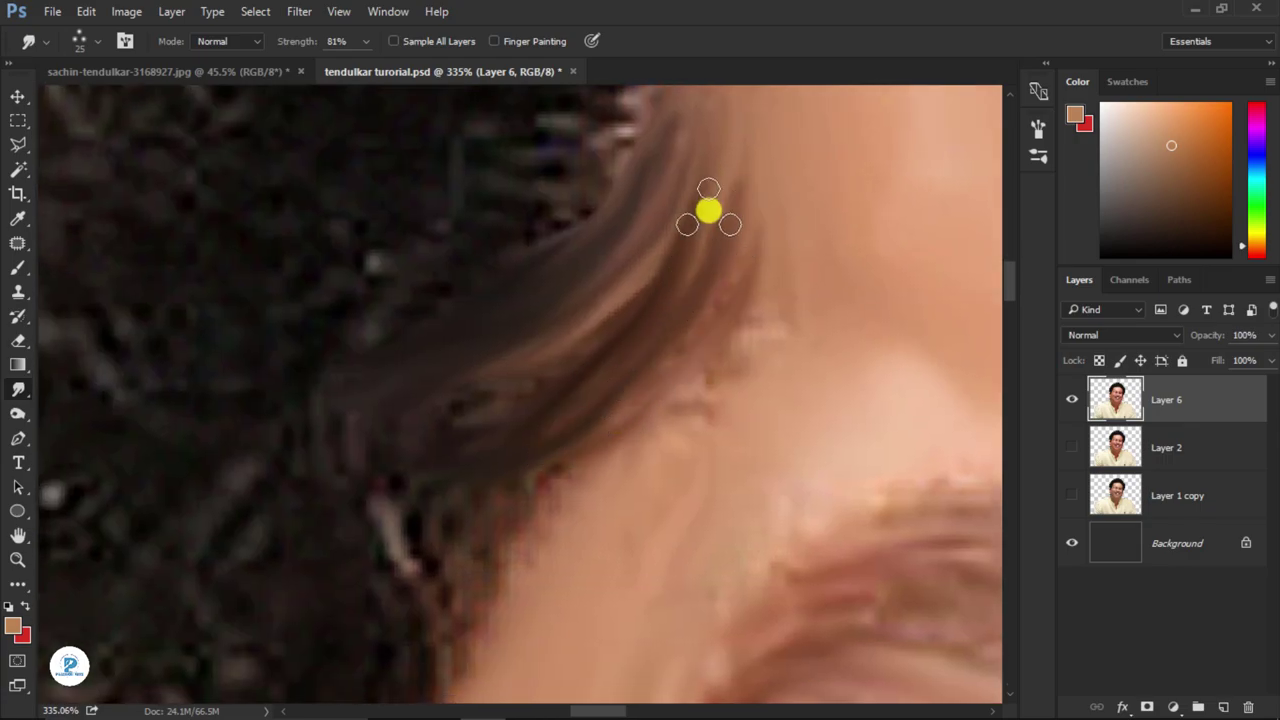
{"action": "left_click_drag", "start_coordinate": [761, 126], "coordinate": [661, 354]}
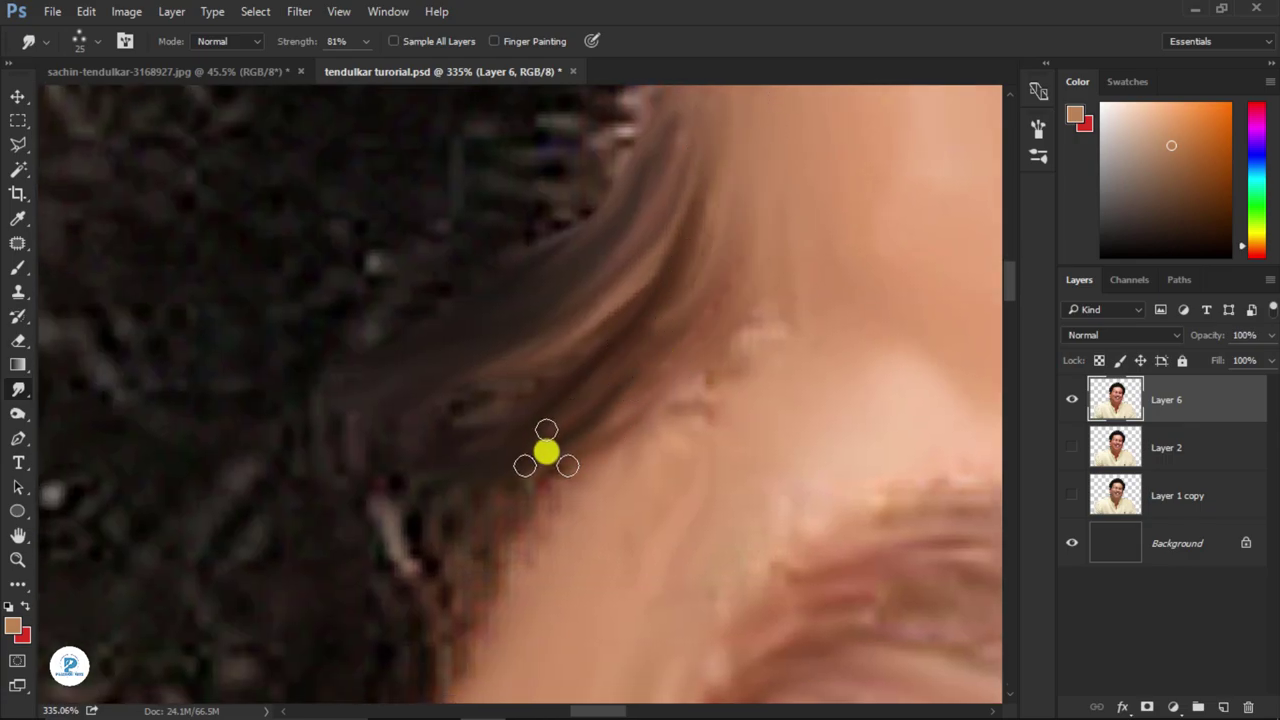
{"action": "mouse_move", "coordinate": [546, 453]}
{"action": "left_mouse_down"}
{"action": "mouse_move", "coordinate": [457, 511]}
{"action": "mouse_move", "coordinate": [334, 646]}
{"action": "left_mouse_up"}
{"action": "mouse_move", "coordinate": [560, 383]}
{"action": "left_mouse_down"}
{"action": "mouse_move", "coordinate": [380, 619]}
{"action": "mouse_move", "coordinate": [442, 397]}
{"action": "left_mouse_up"}
{"action": "left_click_drag", "start_coordinate": [592, 306], "coordinate": [406, 674]}
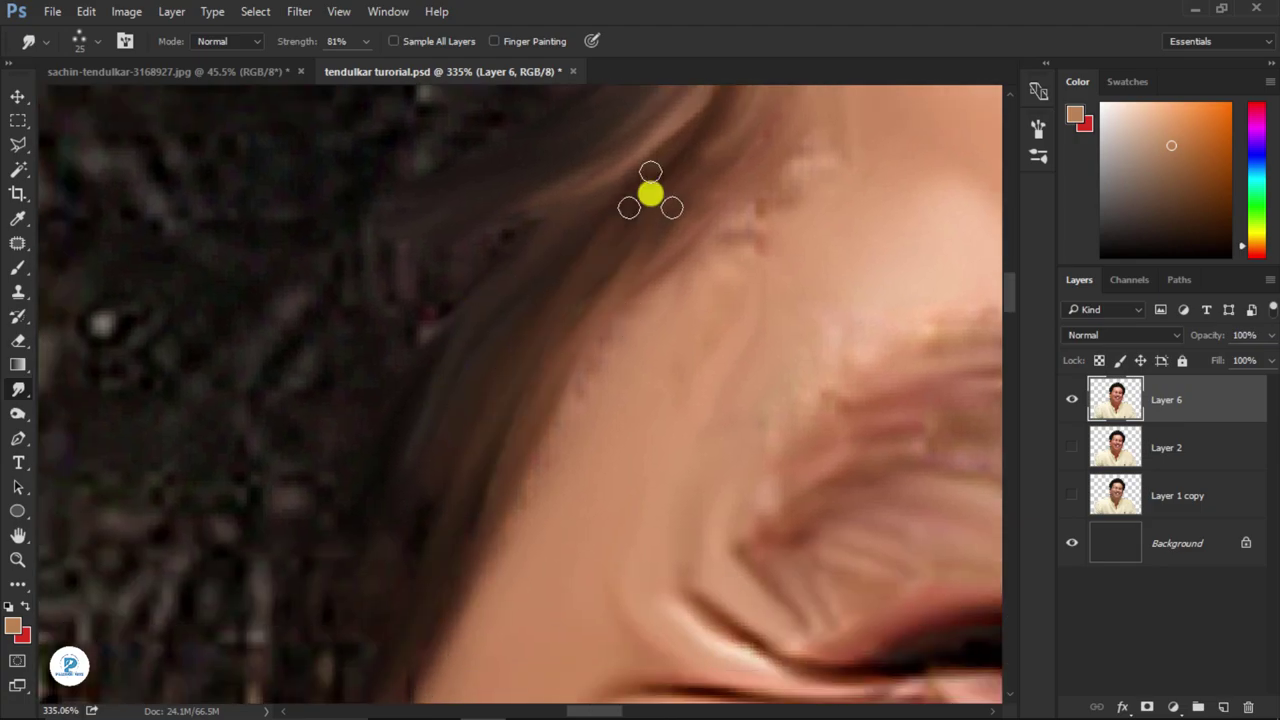
- Smear the light specks on the hair edge into smooth dark hair
{"action": "scroll", "coordinate": [560, 280], "scroll_direction": "down", "scroll_amount": 3}
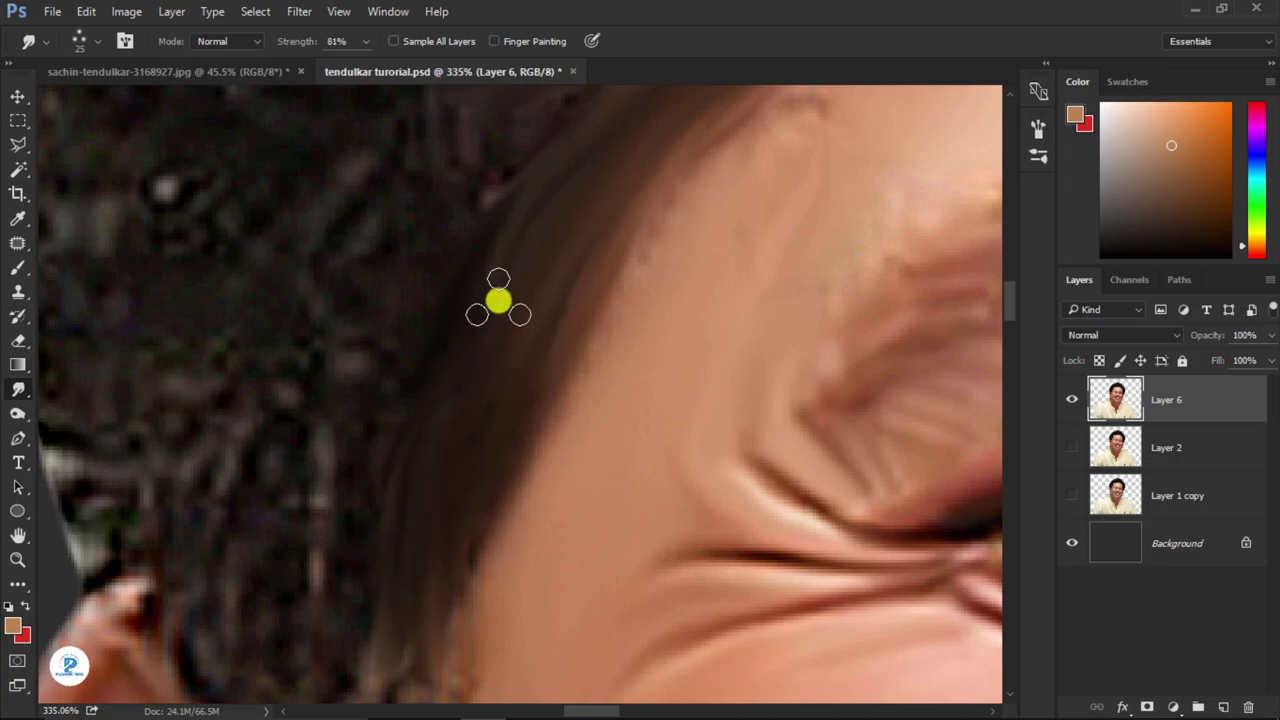
{"action": "scroll", "coordinate": [490, 305], "scroll_direction": "down", "scroll_amount": 5, "text": "alt"}
{"action": "left_click_drag", "start_coordinate": [517, 270], "coordinate": [620, 412]}
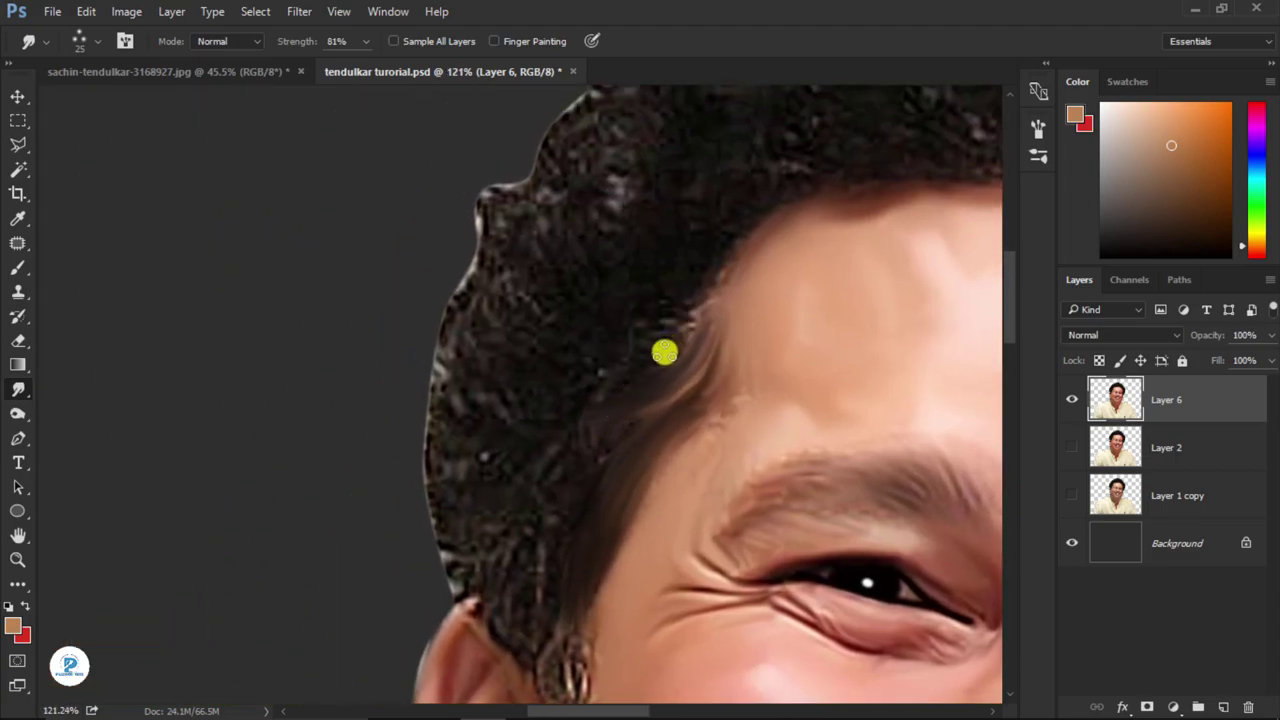
{"action": "scroll", "coordinate": [665, 352], "scroll_direction": "up", "scroll_amount": 3, "text": "alt"}
{"action": "scroll", "coordinate": [703, 289], "scroll_direction": "up", "scroll_amount": 2, "text": "alt"}
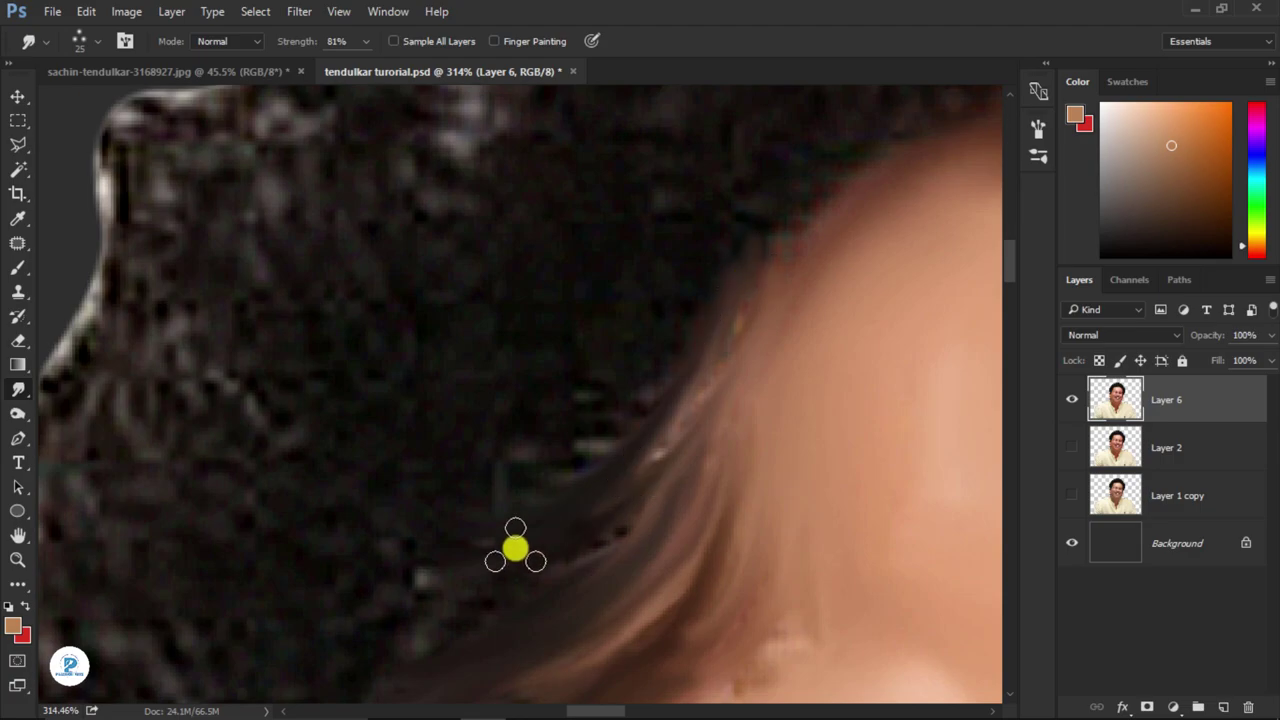
{"action": "left_click_drag", "start_coordinate": [515, 548], "coordinate": [691, 349]}
{"action": "mouse_move", "coordinate": [477, 594]}
{"action": "left_mouse_down"}
{"action": "mouse_move", "coordinate": [619, 461]}
{"action": "mouse_move", "coordinate": [449, 621]}
{"action": "left_mouse_up"}
- Smudge the hair strands beside the ear into smooth strands
{"action": "left_click_drag", "start_coordinate": [805, 284], "coordinate": [475, 527]}
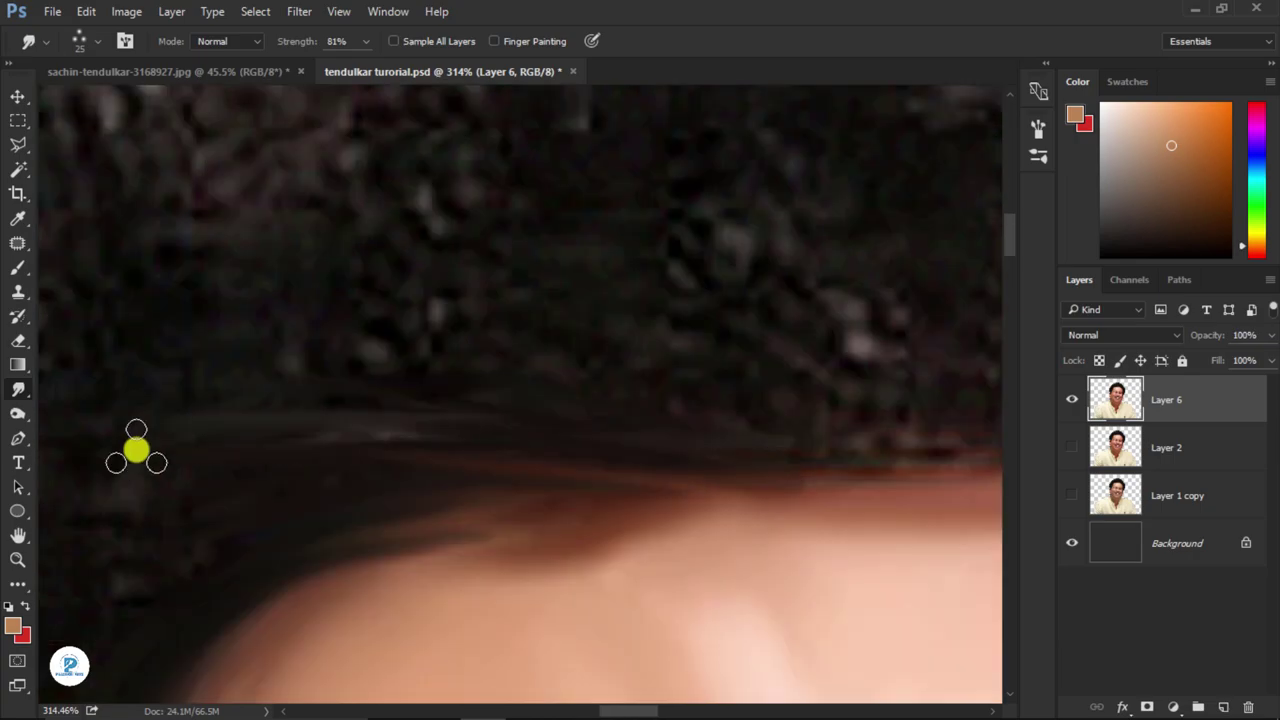
{"action": "left_click_drag", "start_coordinate": [134, 449], "coordinate": [299, 698]}
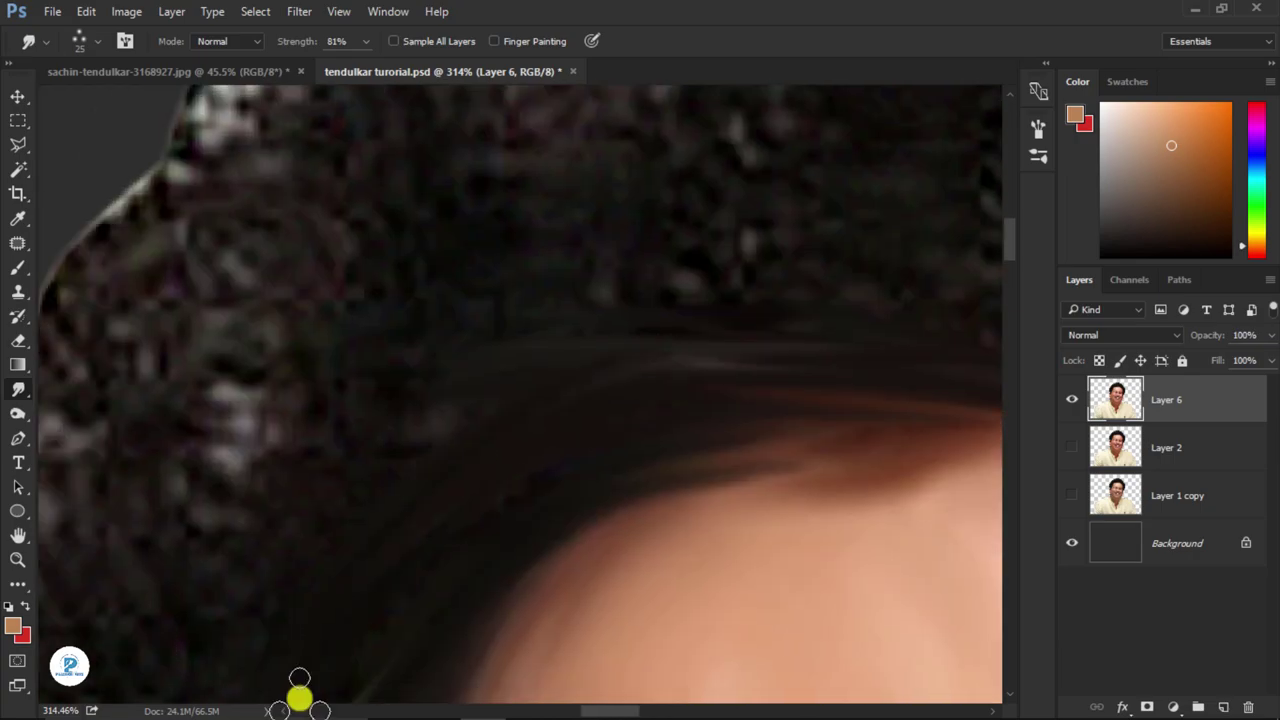
{"action": "scroll", "coordinate": [366, 414], "scroll_direction": "up", "scroll_amount": 3}
{"action": "scroll", "coordinate": [543, 386], "scroll_direction": "down", "scroll_amount": 3}
{"action": "scroll", "coordinate": [617, 314], "scroll_direction": "up", "scroll_amount": 3}
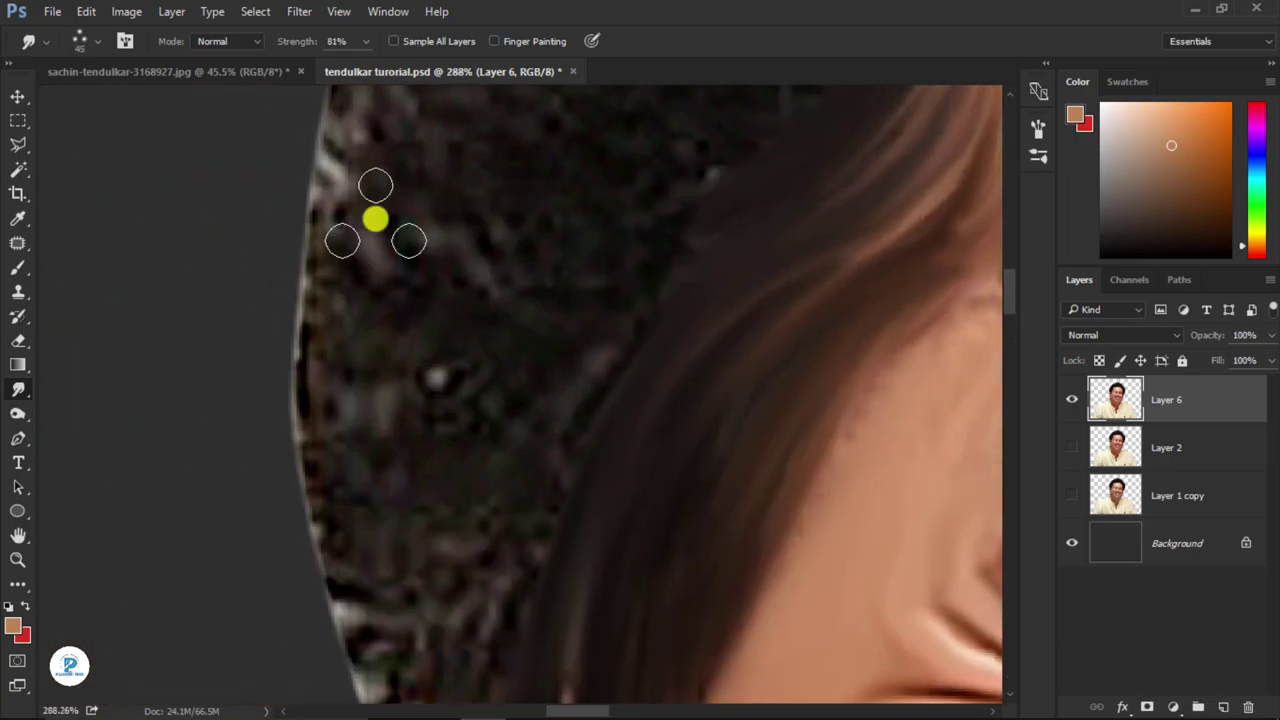
{"action": "scroll", "coordinate": [543, 220], "scroll_direction": "down", "scroll_amount": 2}
{"action": "scroll", "coordinate": [606, 331], "scroll_direction": "down", "scroll_amount": 2}
{"action": "scroll", "coordinate": [634, 543], "scroll_direction": "down", "scroll_amount": 2}
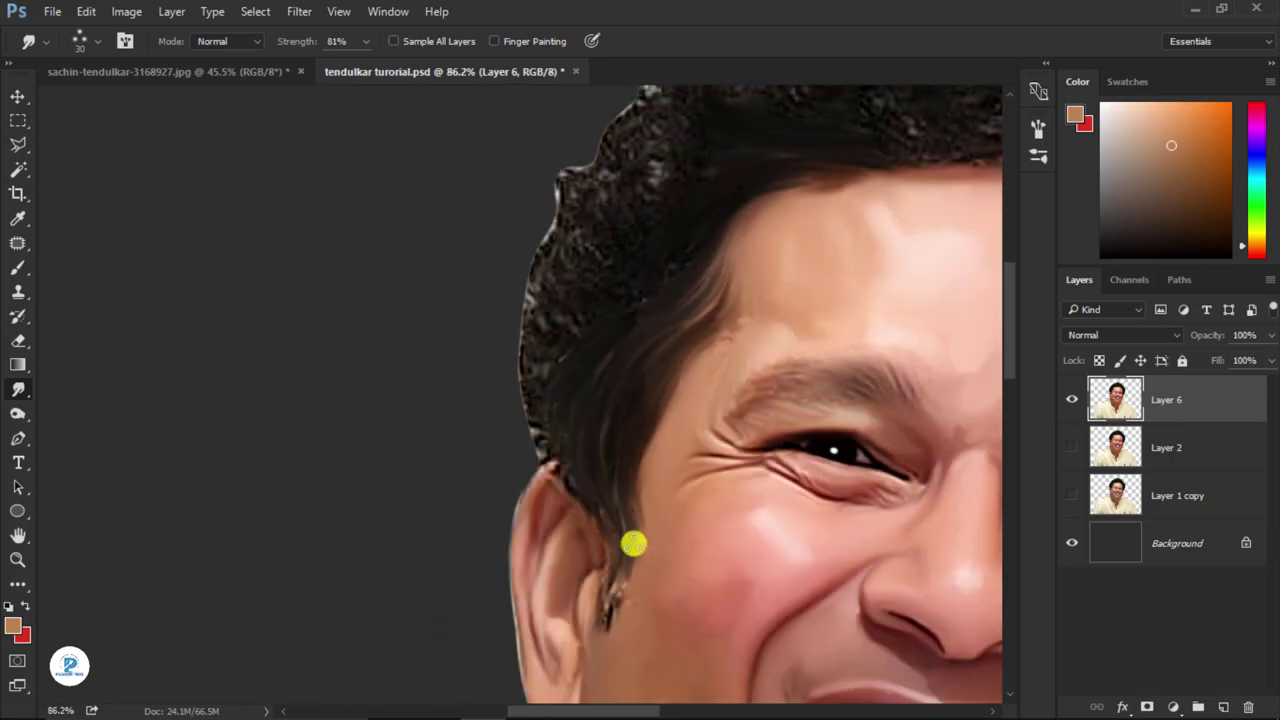
{"action": "scroll", "coordinate": [634, 543], "scroll_direction": "up", "scroll_amount": 5}
{"action": "mouse_move", "coordinate": [651, 657]}
{"action": "left_mouse_down"}
{"action": "mouse_move", "coordinate": [771, 80]}
{"action": "mouse_move", "coordinate": [580, 657]}
{"action": "mouse_move", "coordinate": [683, 615]}
{"action": "left_mouse_up"}
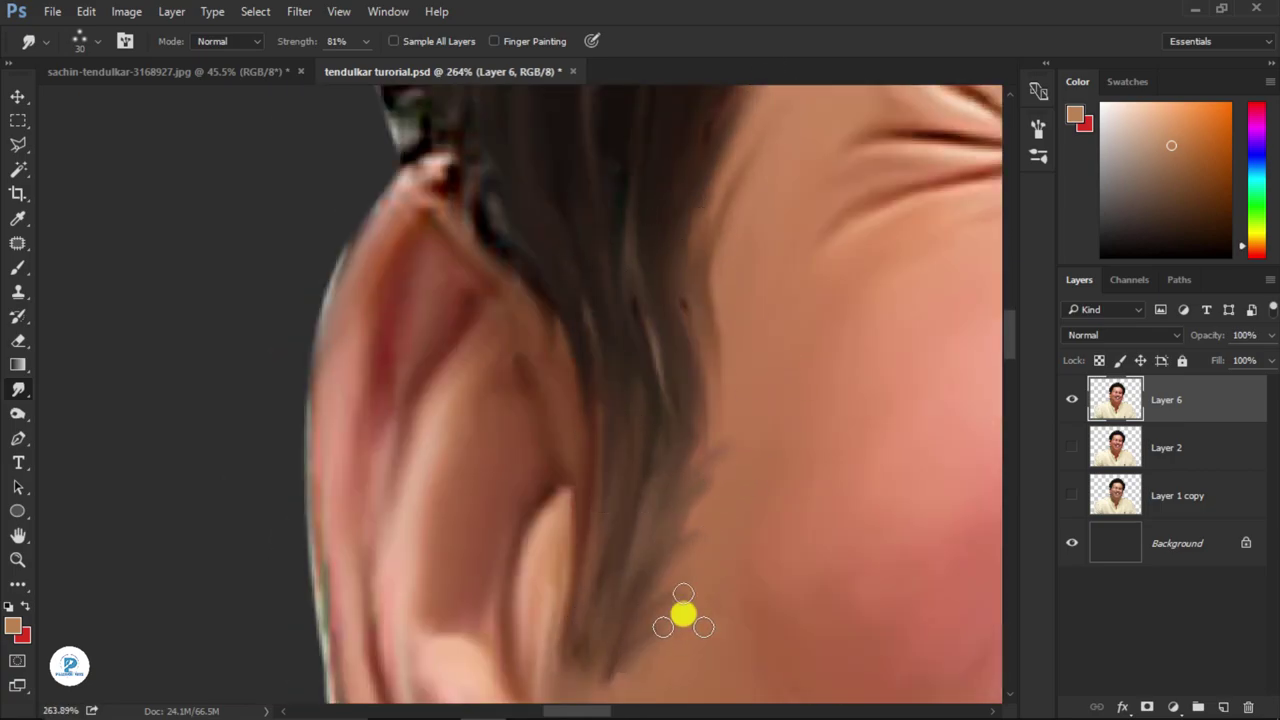
{"action": "scroll", "coordinate": [683, 615], "scroll_direction": "down", "scroll_amount": 5}
{"action": "mouse_move", "coordinate": [746, 277]}
{"action": "left_mouse_down"}
{"action": "mouse_move", "coordinate": [654, 463]}
{"action": "mouse_move", "coordinate": [526, 408]}
{"action": "mouse_move", "coordinate": [620, 503]}
{"action": "mouse_move", "coordinate": [514, 429]}
{"action": "mouse_move", "coordinate": [280, 415]}
{"action": "mouse_move", "coordinate": [411, 457]}
{"action": "mouse_move", "coordinate": [254, 409]}
{"action": "mouse_move", "coordinate": [320, 523]}
{"action": "mouse_move", "coordinate": [337, 478]}
{"action": "mouse_move", "coordinate": [466, 494]}
{"action": "mouse_move", "coordinate": [400, 417]}
{"action": "mouse_move", "coordinate": [417, 297]}
{"action": "mouse_move", "coordinate": [418, 334]}
{"action": "mouse_move", "coordinate": [289, 191]}
{"action": "mouse_move", "coordinate": [480, 260]}
{"action": "mouse_move", "coordinate": [297, 369]}
{"action": "mouse_move", "coordinate": [178, 484]}
{"action": "mouse_move", "coordinate": [343, 371]}
{"action": "mouse_move", "coordinate": [569, 306]}
{"action": "mouse_move", "coordinate": [457, 286]}
{"action": "mouse_move", "coordinate": [508, 262]}
{"action": "mouse_move", "coordinate": [449, 260]}
{"action": "mouse_move", "coordinate": [383, 403]}
{"action": "left_mouse_up"}
{"action": "scroll", "coordinate": [654, 463], "scroll_direction": "up", "scroll_amount": 3}
{"action": "scroll", "coordinate": [676, 422], "scroll_direction": "up", "scroll_amount": 2}
- Set the foreground colour to a slightly lightened dark grey-brown for the hair
{"action": "left_click", "coordinate": [13, 626]}
{"action": "left_click", "coordinate": [806, 497]}
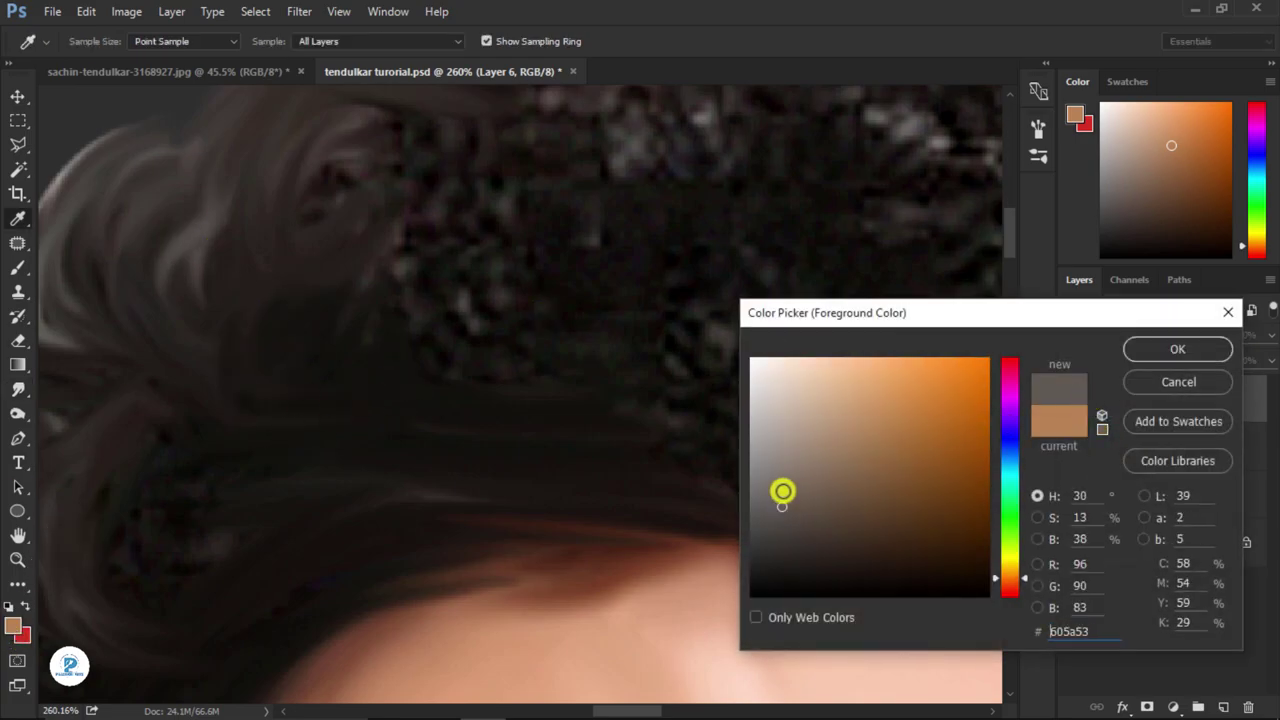
{"action": "left_click", "coordinate": [780, 490]}
{"action": "left_click", "coordinate": [1160, 350]}
- Smudge lighter curled strands into the hair around the curl
{"action": "mouse_move", "coordinate": [291, 286]}
{"action": "left_mouse_down"}
{"action": "mouse_move", "coordinate": [283, 337]}
{"action": "mouse_move", "coordinate": [369, 265]}
{"action": "left_mouse_up"}
{"action": "left_click_drag", "start_coordinate": [429, 396], "coordinate": [563, 303]}
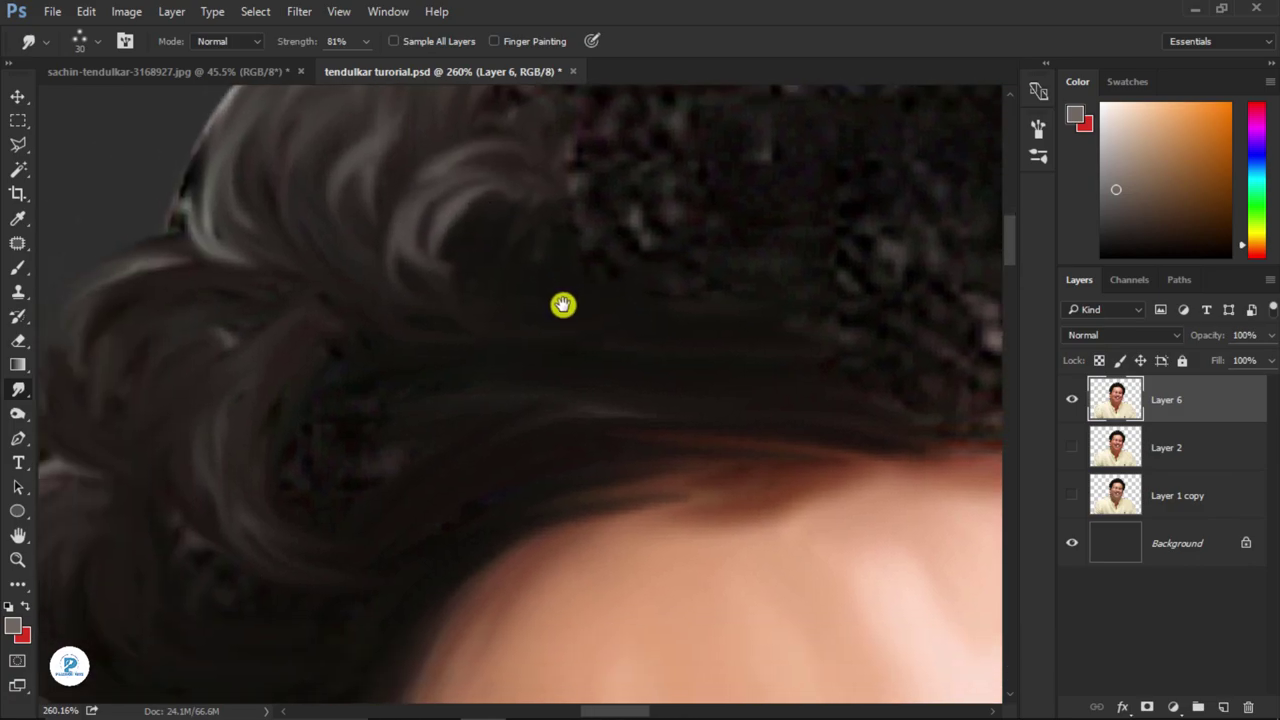
{"action": "left_click_drag", "start_coordinate": [309, 429], "coordinate": [386, 471]}
{"action": "left_click_drag", "start_coordinate": [534, 383], "coordinate": [714, 309]}
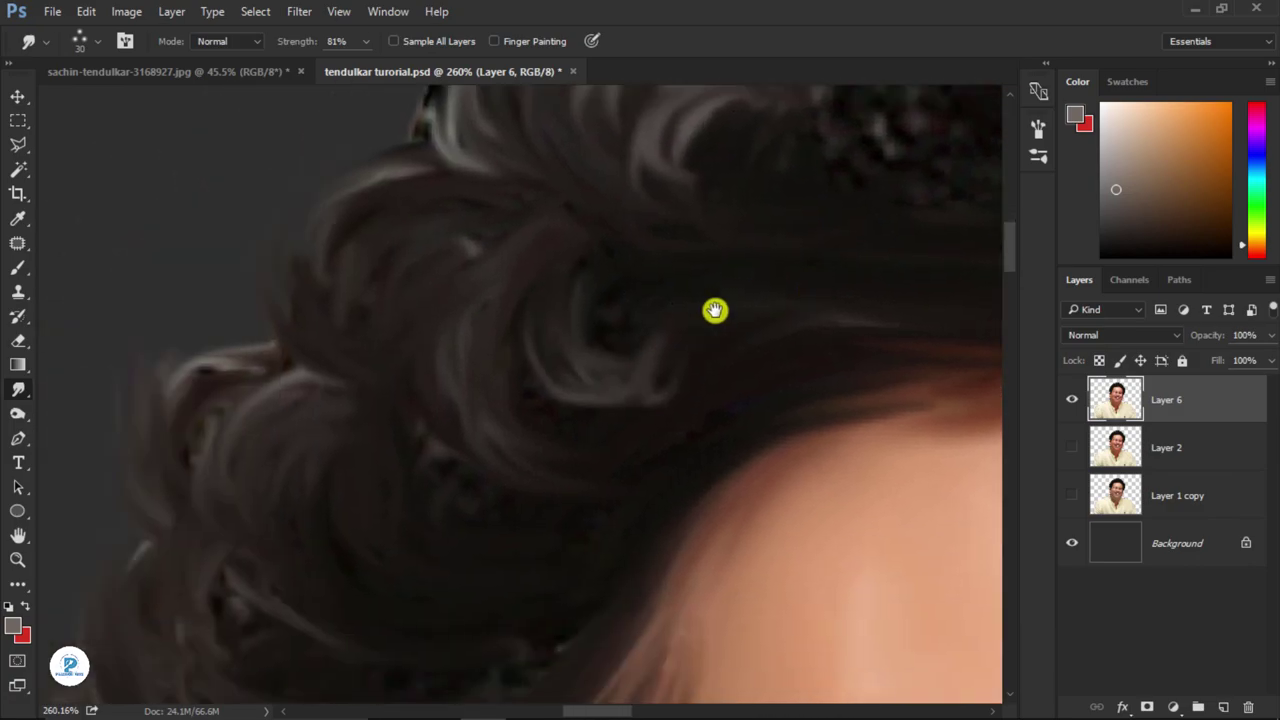
{"action": "scroll", "coordinate": [547, 507], "scroll_direction": "down", "scroll_amount": 2}
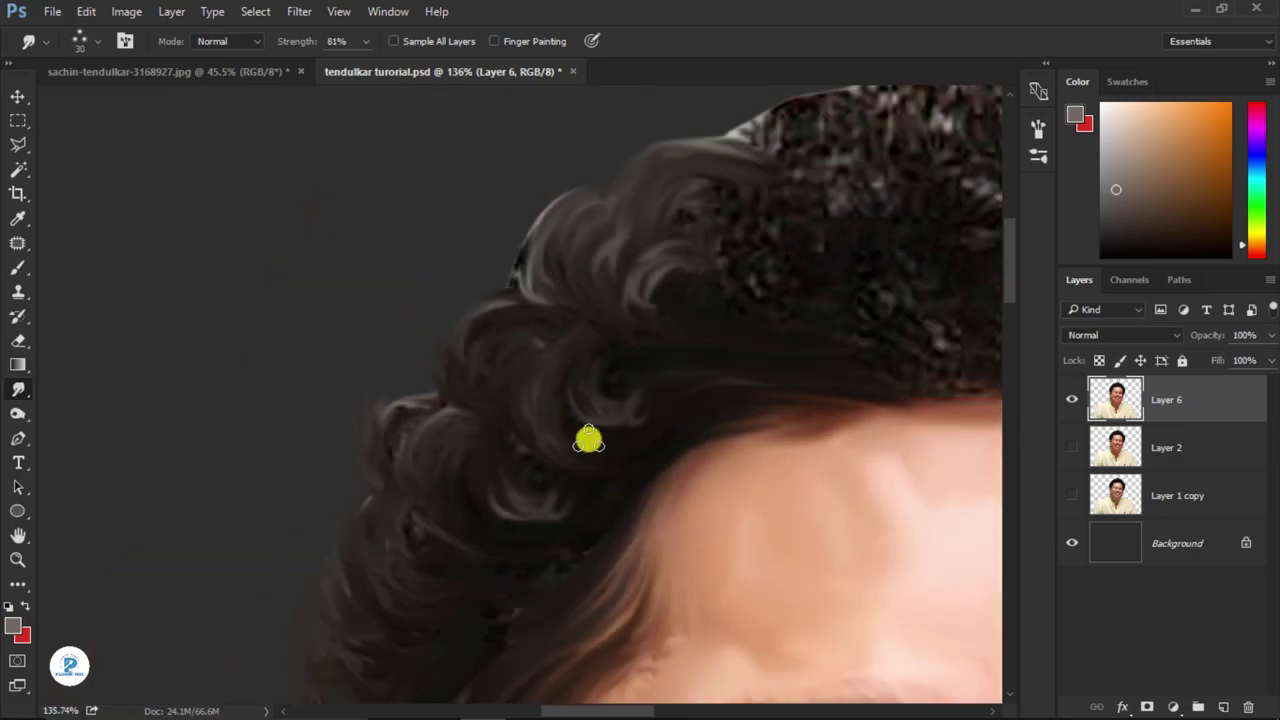
{"action": "scroll", "coordinate": [589, 437], "scroll_direction": "down", "scroll_amount": 2}
{"action": "scroll", "coordinate": [700, 354], "scroll_direction": "up", "scroll_amount": 2}
{"action": "scroll", "coordinate": [626, 374], "scroll_direction": "up", "scroll_amount": 2}
- Add more light strands near the forehead and swirl the hair into new curls
{"action": "left_click_drag", "start_coordinate": [454, 352], "coordinate": [369, 257]}
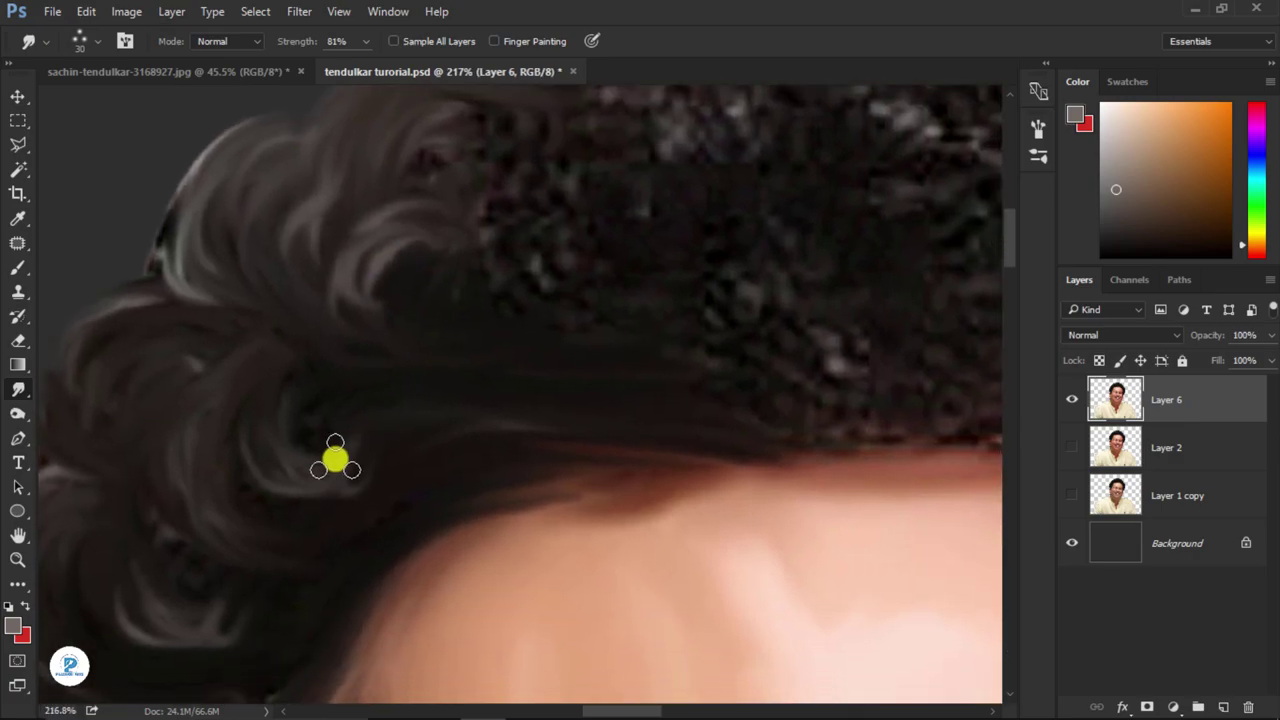
{"action": "left_click_drag", "start_coordinate": [495, 378], "coordinate": [400, 443]}
{"action": "left_click_drag", "start_coordinate": [353, 406], "coordinate": [349, 478]}
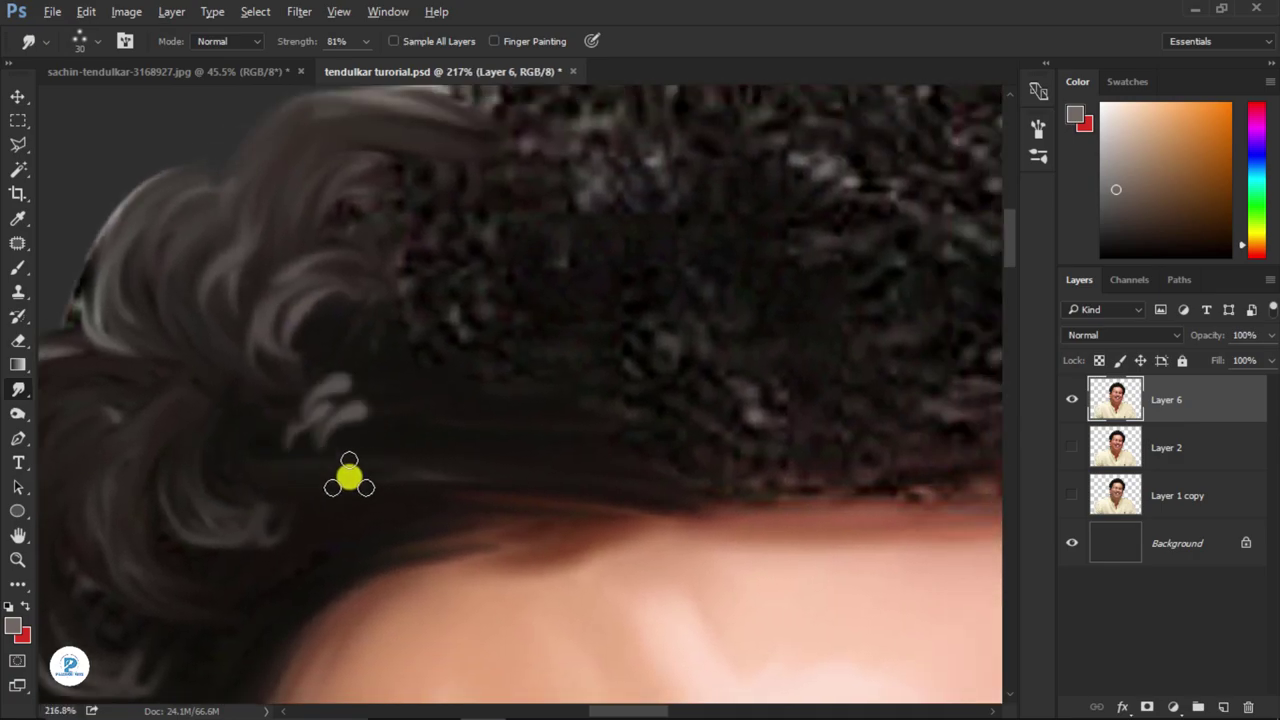
{"action": "left_click_drag", "start_coordinate": [504, 270], "coordinate": [406, 469]}
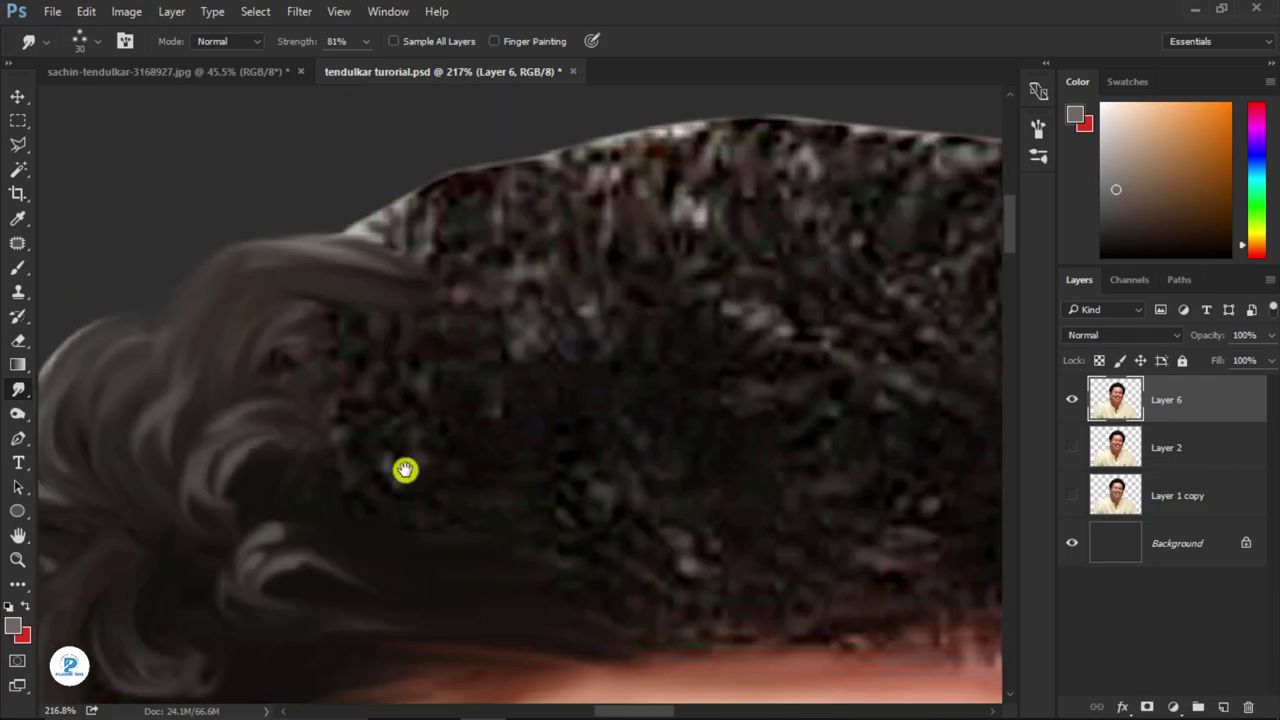
{"action": "left_click_drag", "start_coordinate": [381, 316], "coordinate": [386, 325]}
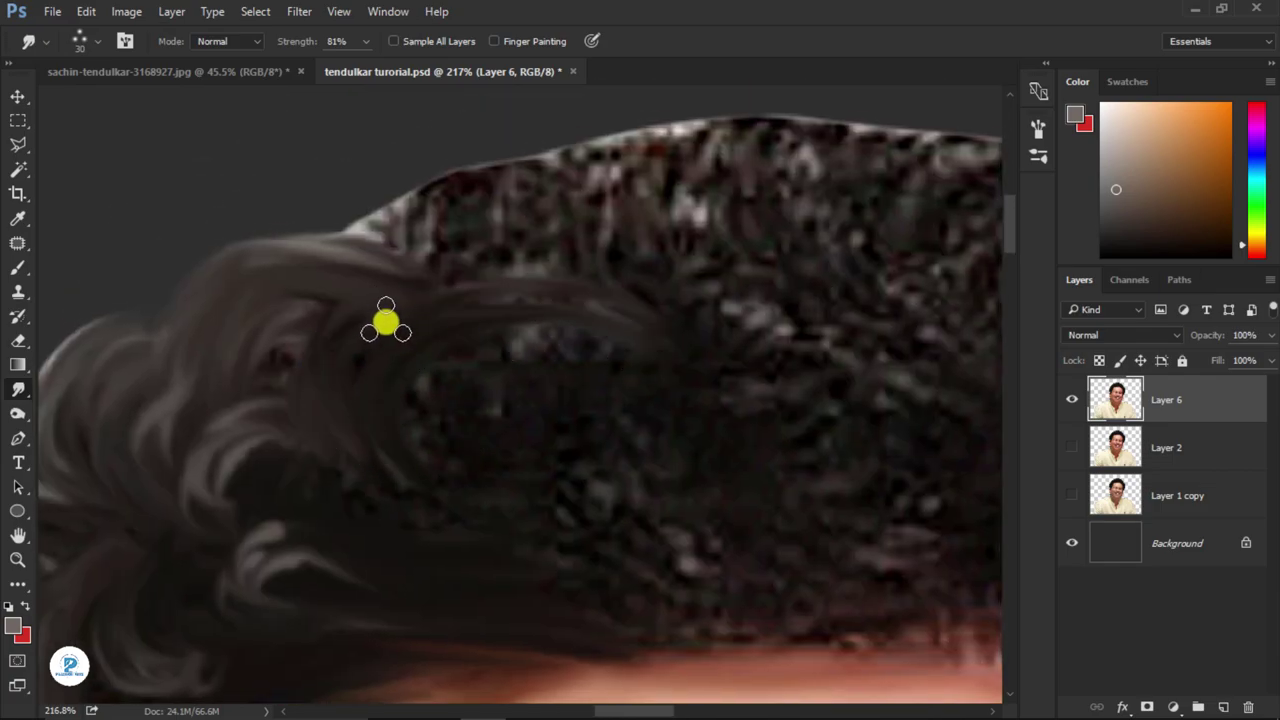
{"action": "mouse_move", "coordinate": [417, 470]}
{"action": "left_mouse_down"}
{"action": "mouse_move", "coordinate": [406, 406]}
{"action": "mouse_move", "coordinate": [506, 455]}
{"action": "left_mouse_up"}
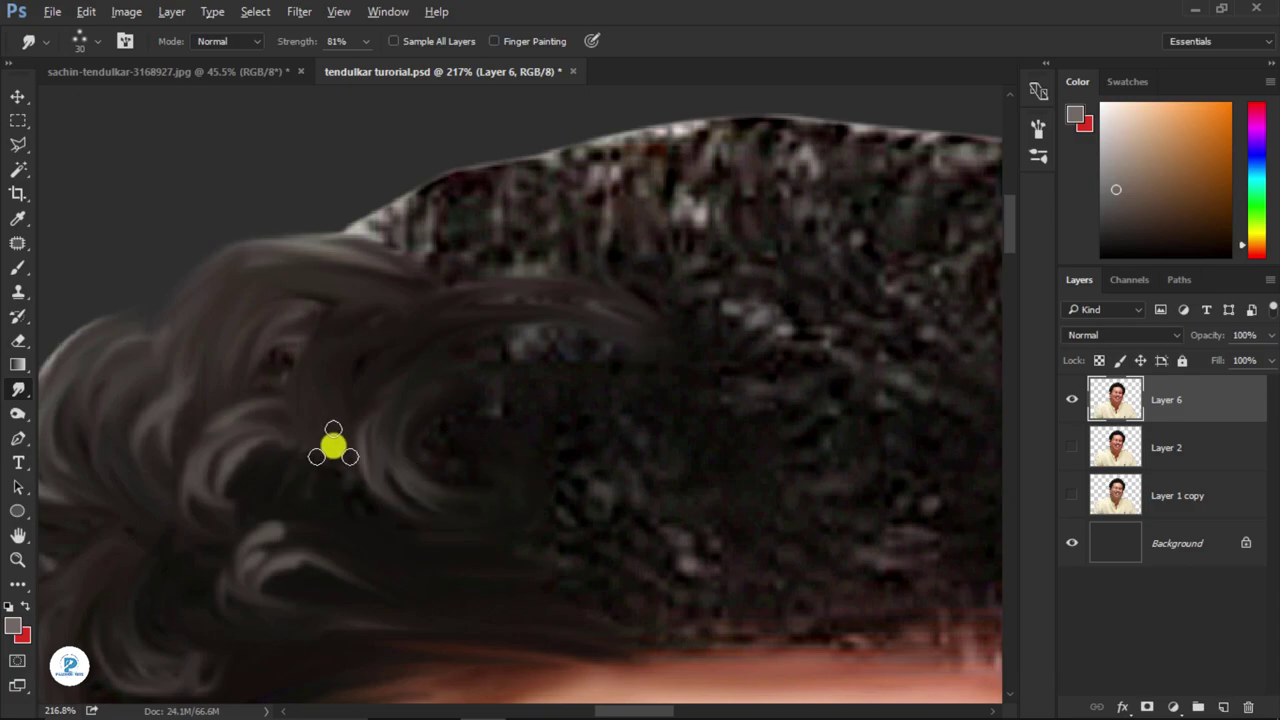
{"action": "left_click_drag", "start_coordinate": [323, 460], "coordinate": [289, 508]}
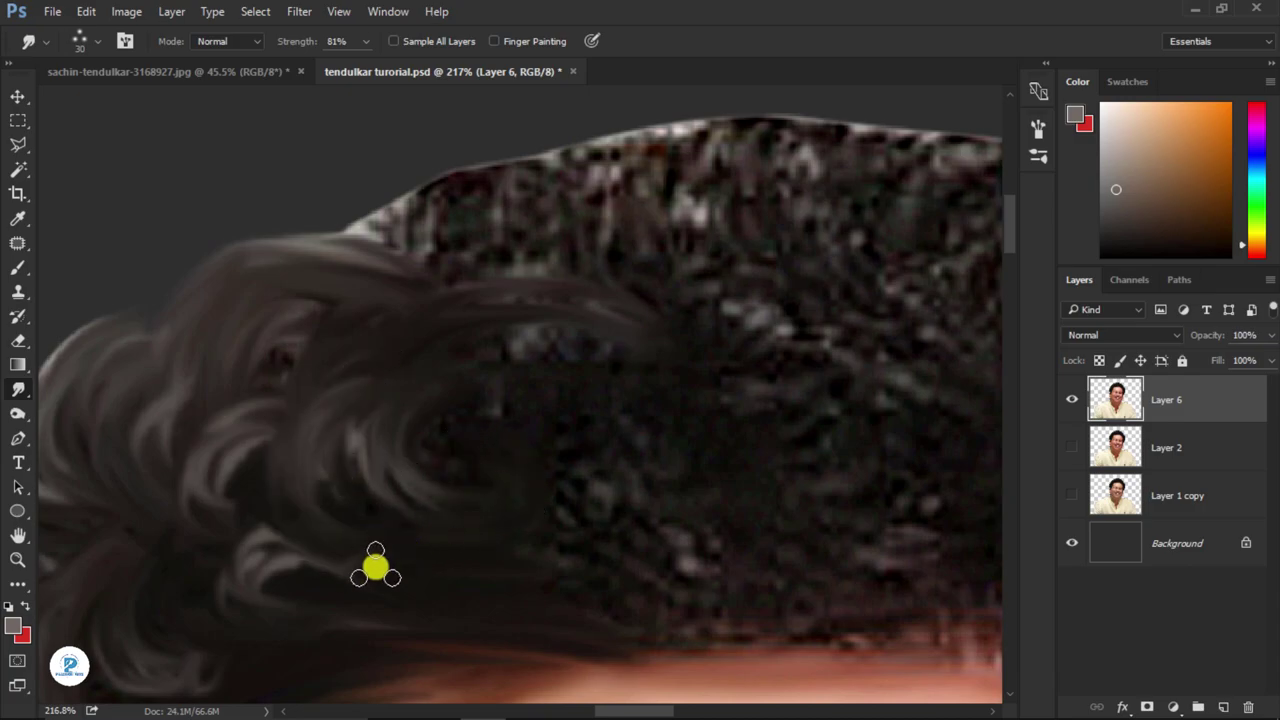
- Sweep the upper hair into long curved strands
{"action": "scroll", "coordinate": [484, 520], "scroll_direction": "down", "scroll_amount": 4}
{"action": "scroll", "coordinate": [546, 509], "scroll_direction": "up", "scroll_amount": 2}
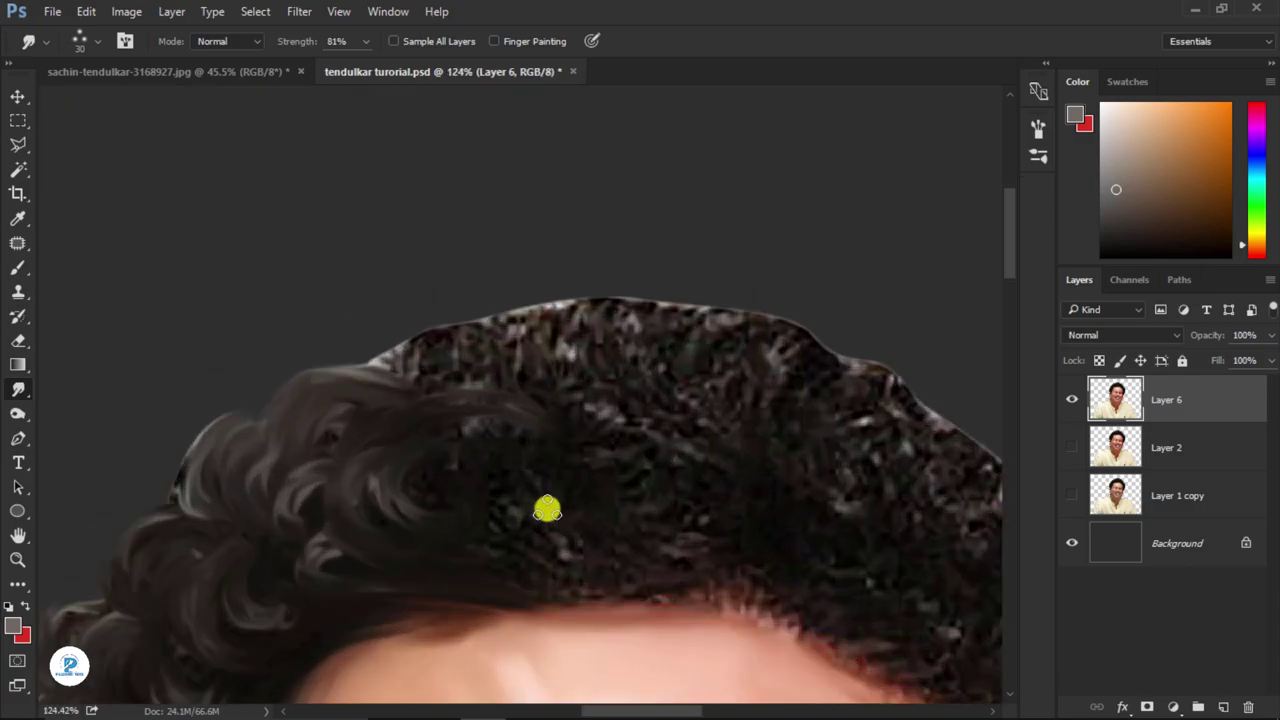
{"action": "scroll", "coordinate": [489, 386], "scroll_direction": "up", "scroll_amount": 2}
{"action": "scroll", "coordinate": [458, 350], "scroll_direction": "up", "scroll_amount": 2}
{"action": "mouse_move", "coordinate": [458, 350]}
{"action": "left_mouse_down"}
{"action": "mouse_move", "coordinate": [314, 331]}
{"action": "mouse_move", "coordinate": [691, 257]}
{"action": "mouse_move", "coordinate": [483, 237]}
{"action": "mouse_move", "coordinate": [523, 233]}
{"action": "mouse_move", "coordinate": [423, 240]}
{"action": "mouse_move", "coordinate": [491, 417]}
{"action": "mouse_move", "coordinate": [314, 243]}
{"action": "mouse_move", "coordinate": [415, 180]}
{"action": "mouse_move", "coordinate": [280, 271]}
{"action": "mouse_move", "coordinate": [411, 146]}
{"action": "mouse_move", "coordinate": [457, 143]}
{"action": "mouse_move", "coordinate": [192, 231]}
{"action": "left_mouse_up"}
- Swirl the dark hair on top of the head into painted curls
{"action": "scroll", "coordinate": [351, 429], "scroll_direction": "down", "scroll_amount": 1}
{"action": "scroll", "coordinate": [446, 334], "scroll_direction": "down", "scroll_amount": 1}
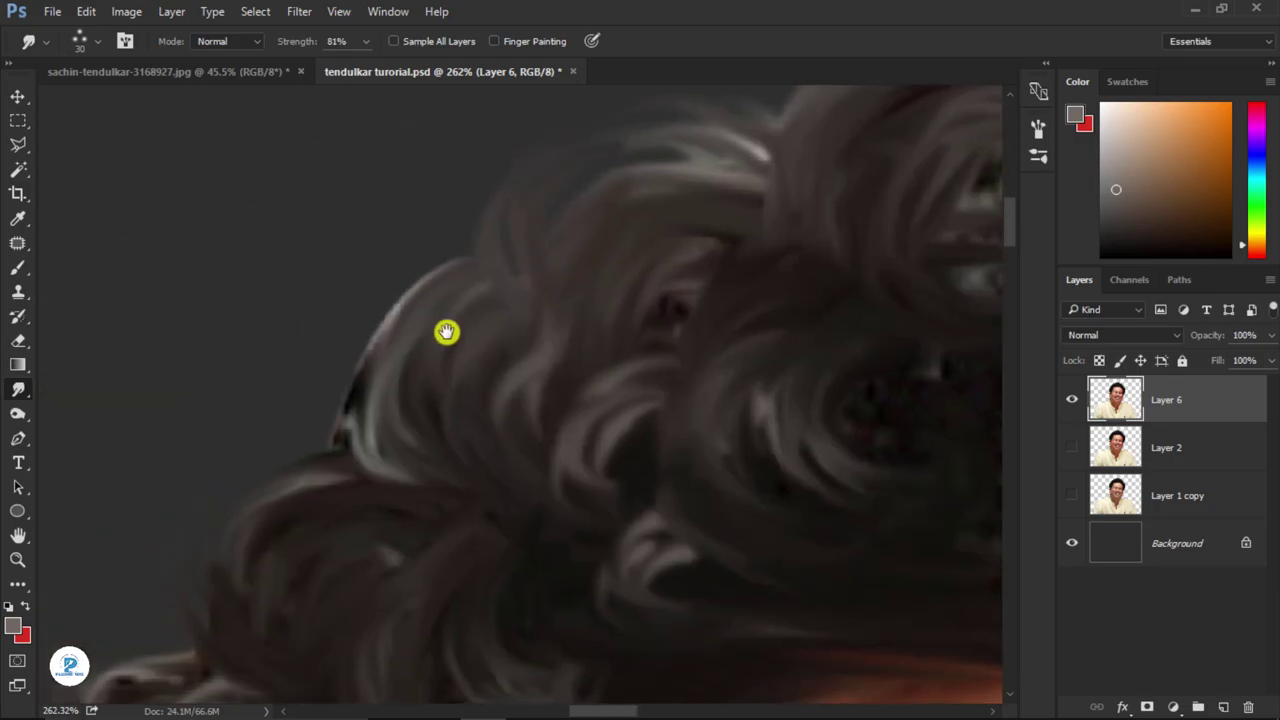
{"action": "scroll", "coordinate": [503, 306], "scroll_direction": "down", "scroll_amount": 1}
{"action": "scroll", "coordinate": [547, 365], "scroll_direction": "down", "scroll_amount": 1}
{"action": "scroll", "coordinate": [547, 365], "scroll_direction": "up", "scroll_amount": 2}
{"action": "scroll", "coordinate": [460, 457], "scroll_direction": "up", "scroll_amount": 1}
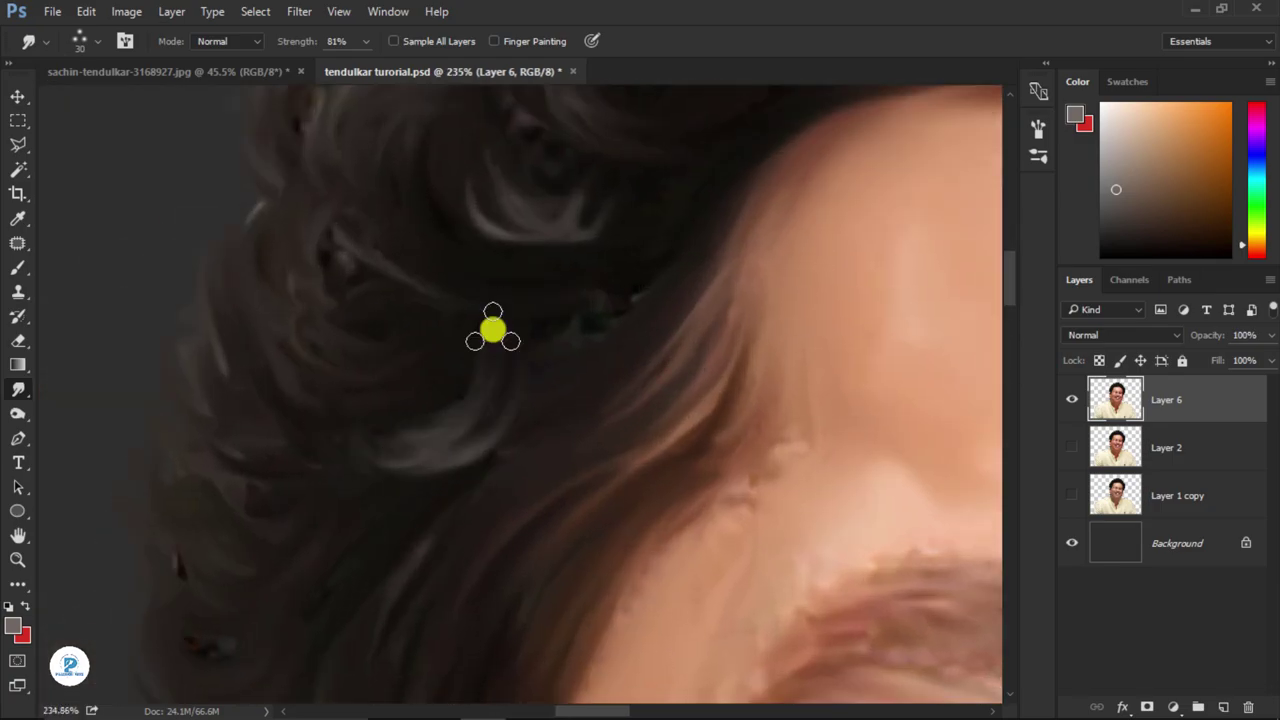
{"action": "scroll", "coordinate": [480, 317], "scroll_direction": "up", "scroll_amount": 1}
{"action": "scroll", "coordinate": [506, 437], "scroll_direction": "down", "scroll_amount": 3}
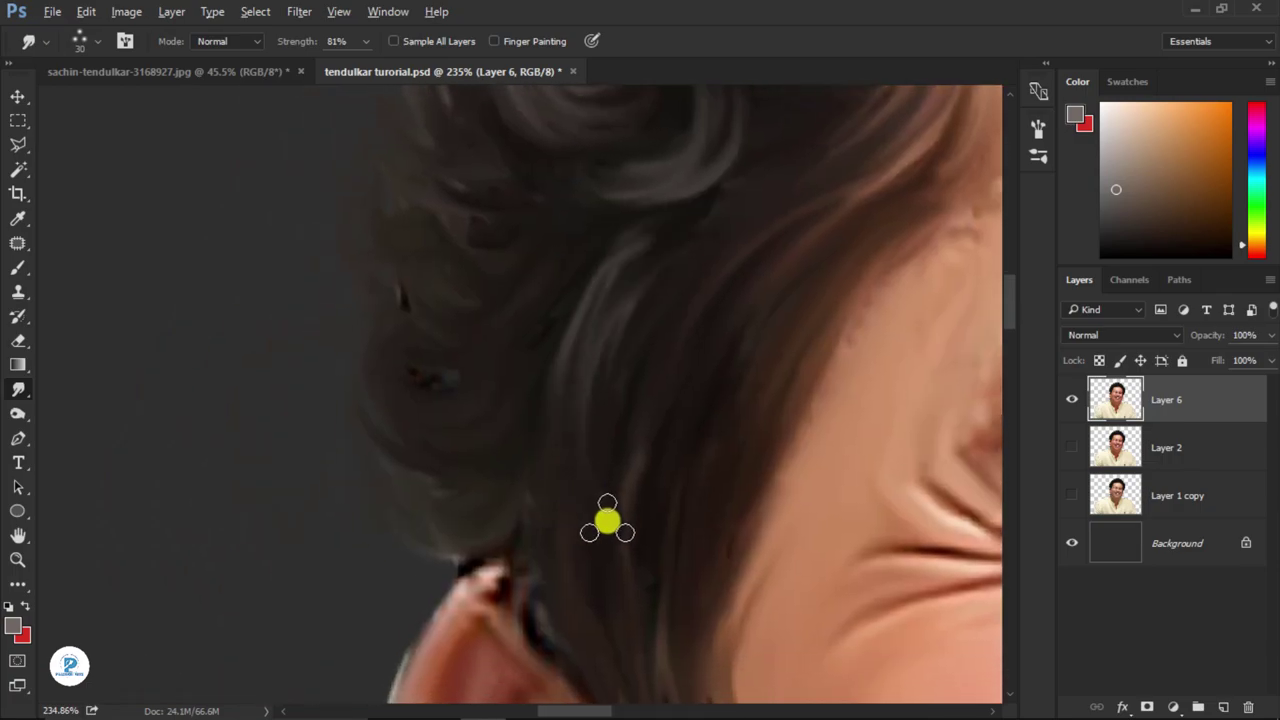
{"action": "scroll", "coordinate": [589, 209], "scroll_direction": "up", "scroll_amount": 1}
{"action": "scroll", "coordinate": [641, 389], "scroll_direction": "up", "scroll_amount": 2}
{"action": "scroll", "coordinate": [497, 551], "scroll_direction": "right", "scroll_amount": 2}
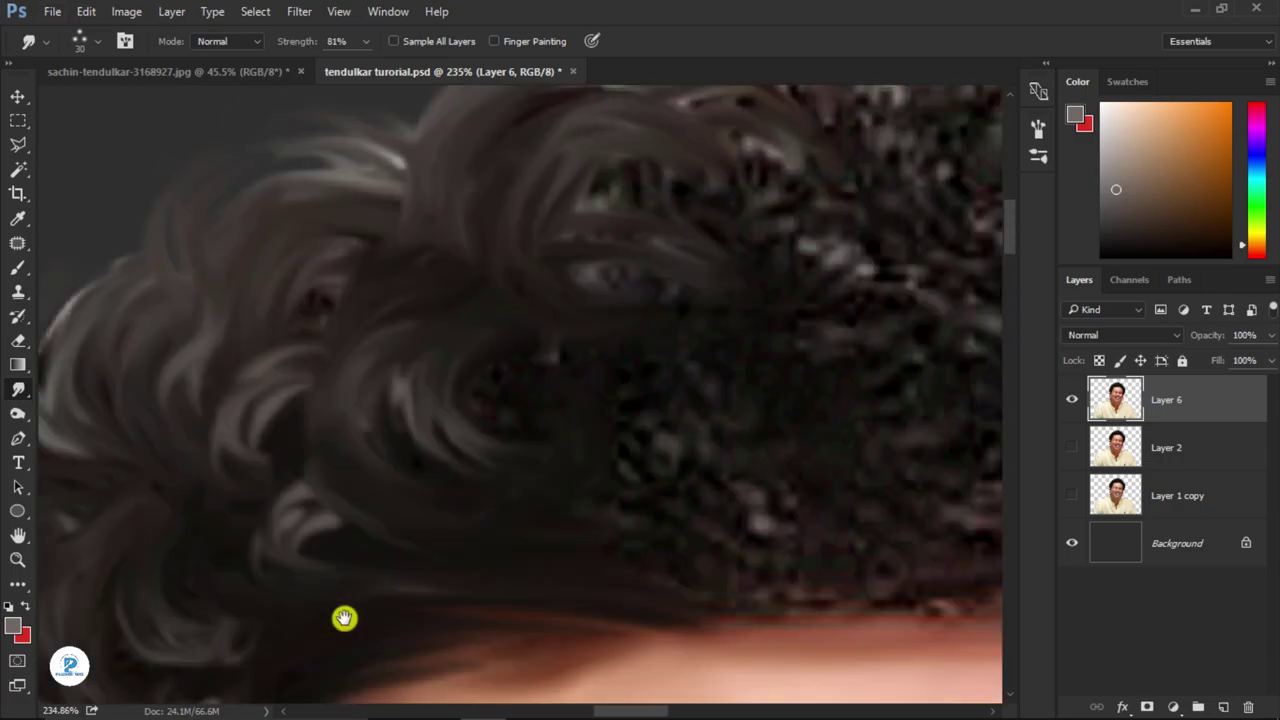
{"action": "scroll", "coordinate": [343, 617], "scroll_direction": "up", "scroll_amount": 1}
{"action": "scroll", "coordinate": [434, 429], "scroll_direction": "up", "scroll_amount": 1}
{"action": "scroll", "coordinate": [430, 460], "scroll_direction": "up", "scroll_amount": 1}
{"action": "left_click_drag", "start_coordinate": [389, 434], "coordinate": [371, 560]}
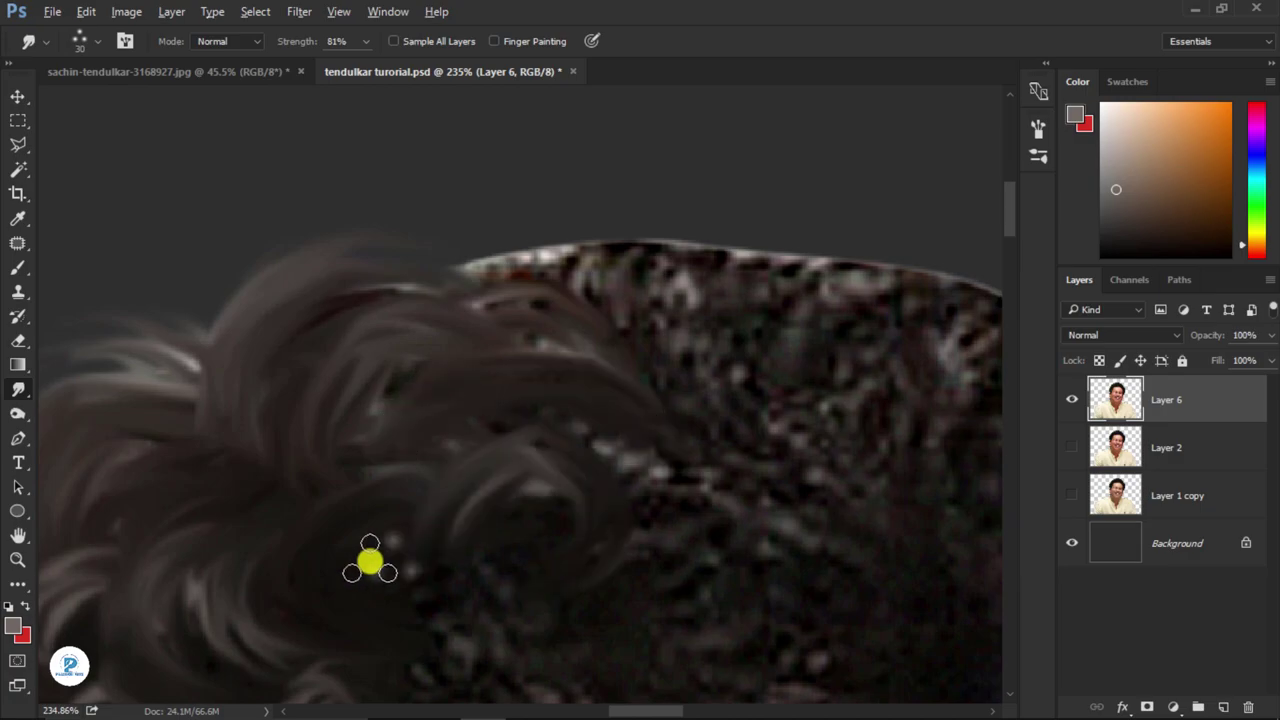
{"action": "scroll", "coordinate": [420, 500], "scroll_direction": "down", "scroll_amount": 1}
{"action": "left_click_drag", "start_coordinate": [489, 432], "coordinate": [520, 600]}
- Smudge the hair along the outer edge of the head
{"action": "scroll", "coordinate": [520, 601], "scroll_direction": "down", "scroll_amount": 2}
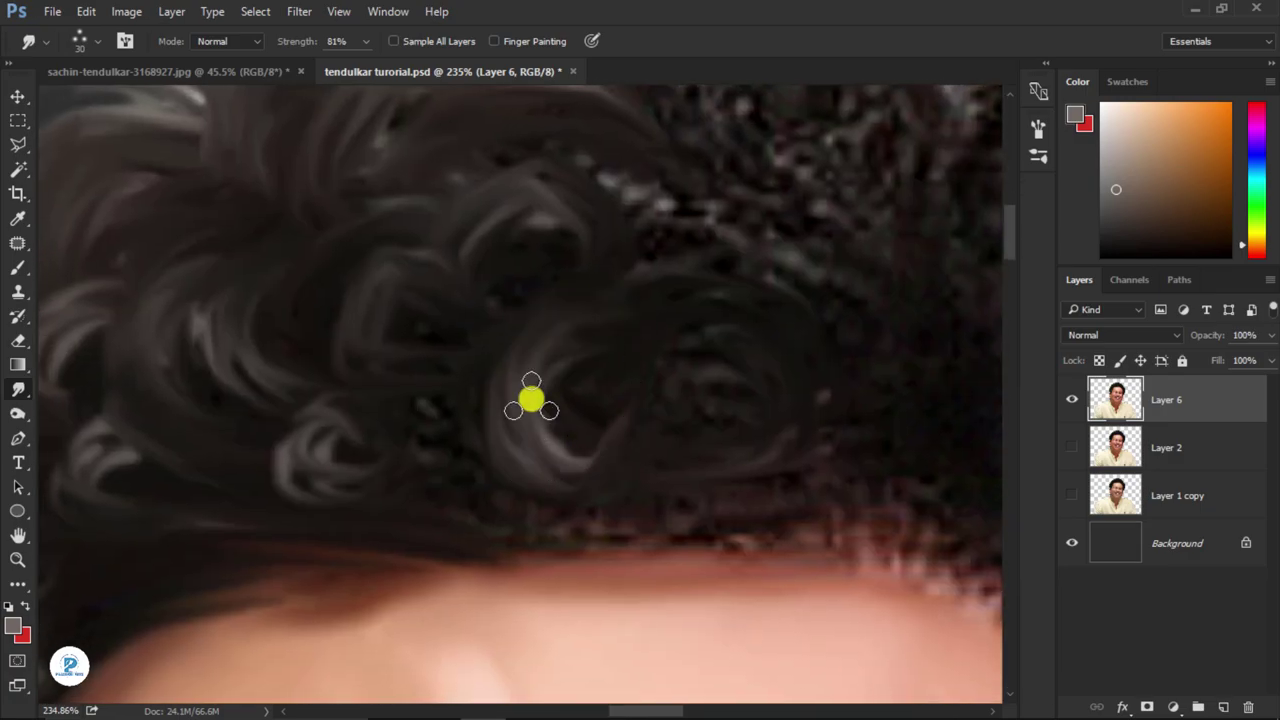
{"action": "scroll", "coordinate": [531, 400], "scroll_direction": "up", "scroll_amount": 3}
{"action": "scroll", "coordinate": [585, 461], "scroll_direction": "up", "scroll_amount": 1}
{"action": "left_click_drag", "start_coordinate": [460, 323], "coordinate": [582, 493]}
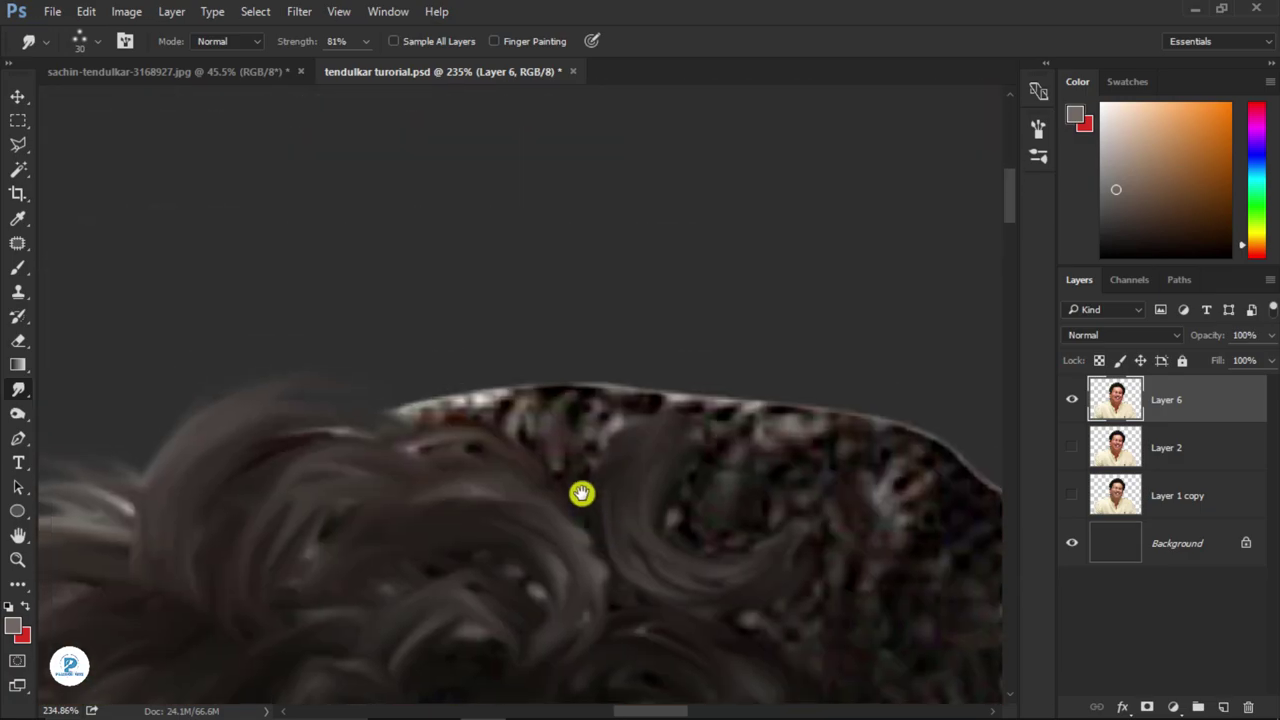
{"action": "scroll", "coordinate": [620, 445], "scroll_direction": "down", "scroll_amount": 3}
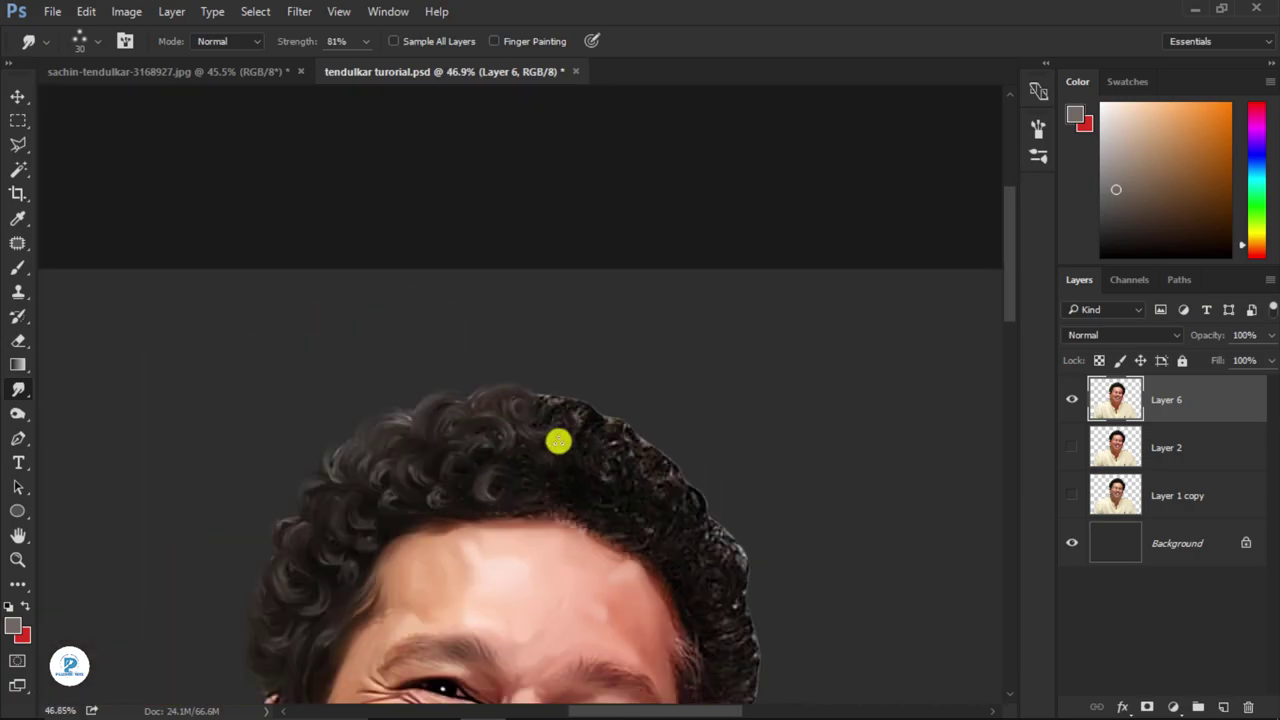
{"action": "scroll", "coordinate": [550, 460], "scroll_direction": "up", "scroll_amount": 3}
{"action": "scroll", "coordinate": [574, 460], "scroll_direction": "up", "scroll_amount": 2}
{"action": "scroll", "coordinate": [574, 460], "scroll_direction": "up", "scroll_amount": 1}
{"action": "scroll", "coordinate": [384, 355], "scroll_direction": "up", "scroll_amount": 2}
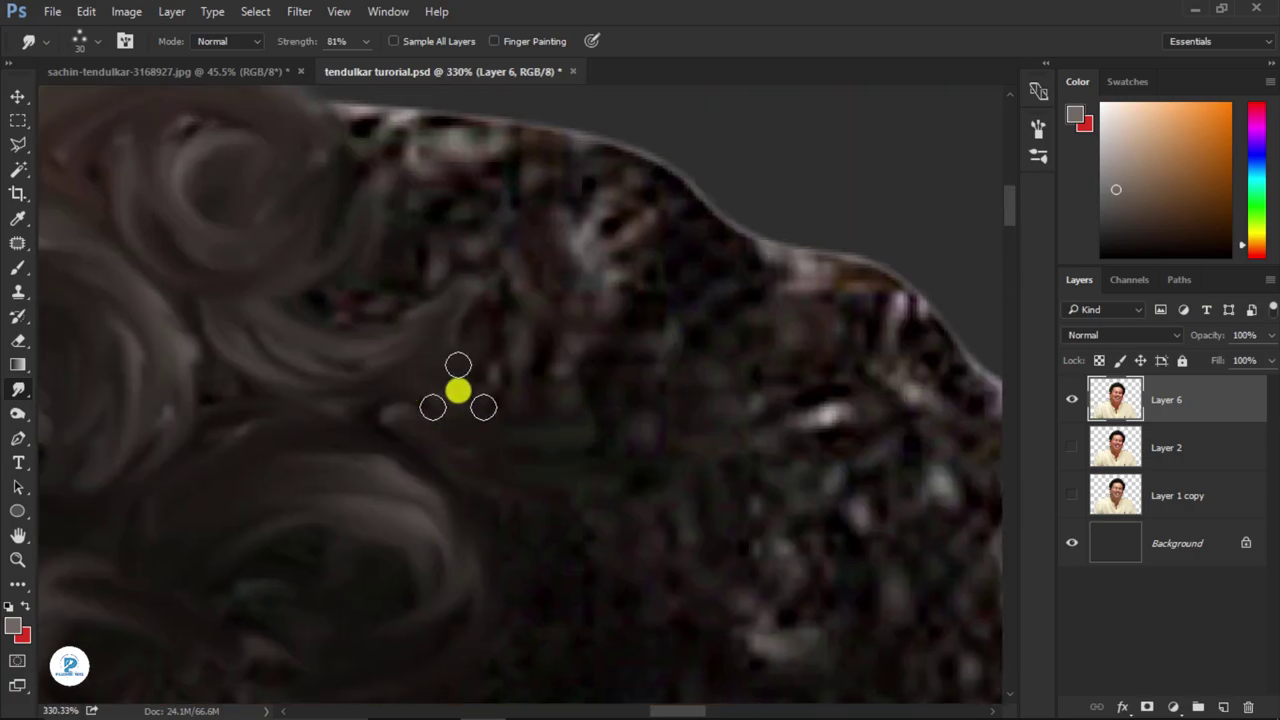
{"action": "scroll", "coordinate": [534, 434], "scroll_direction": "up", "scroll_amount": 1}
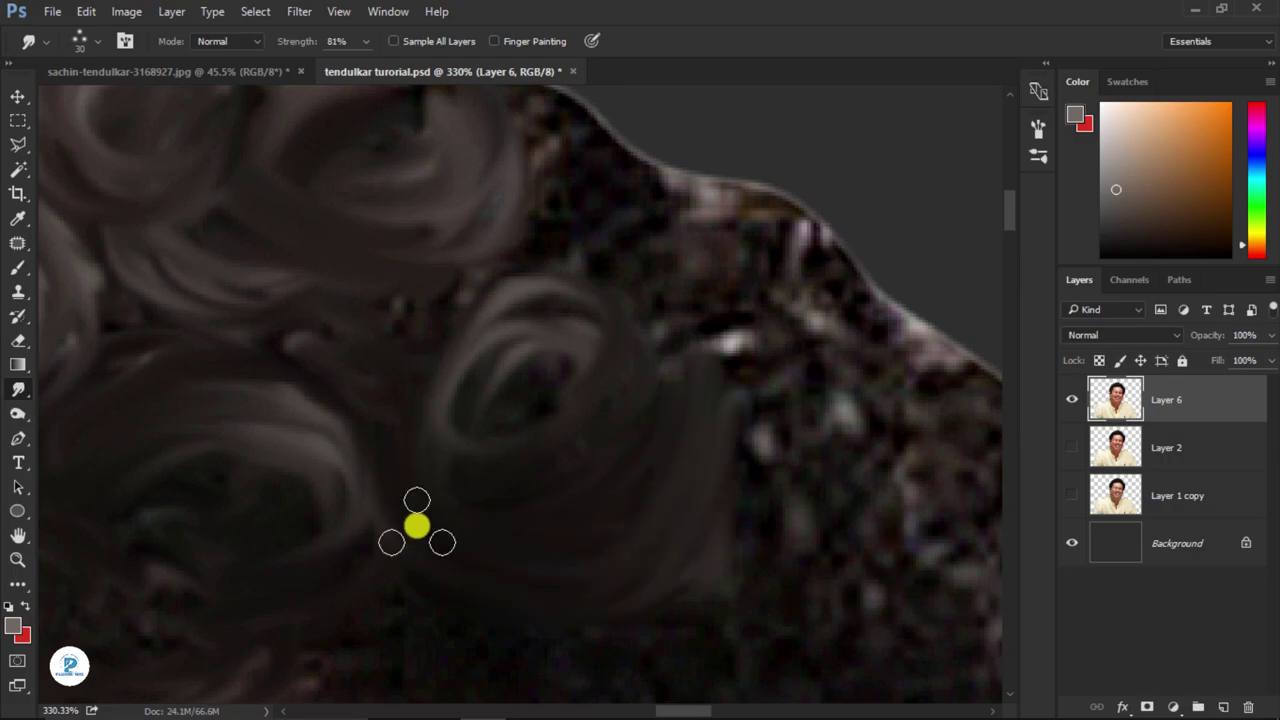
{"action": "scroll", "coordinate": [574, 323], "scroll_direction": "right", "scroll_amount": 3}
{"action": "scroll", "coordinate": [314, 474], "scroll_direction": "down", "scroll_amount": 5}
{"action": "scroll", "coordinate": [310, 477], "scroll_direction": "down", "scroll_amount": 1}
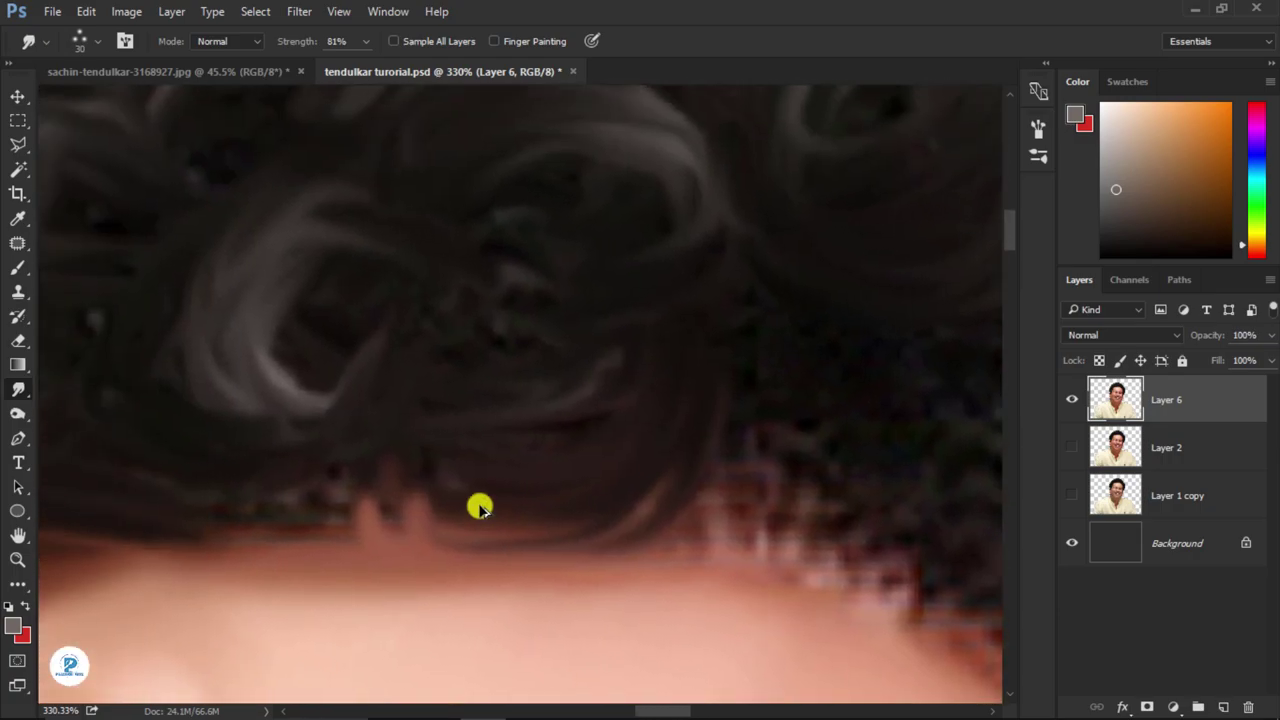
{"action": "scroll", "coordinate": [351, 520], "scroll_direction": "down", "scroll_amount": 1}
{"action": "mouse_move", "coordinate": [570, 490]}
{"action": "left_mouse_down"}
{"action": "mouse_move", "coordinate": [709, 457]}
{"action": "mouse_move", "coordinate": [451, 480]}
{"action": "left_mouse_up"}
- Smooth the grainy hair along the top edge of the head
{"action": "scroll", "coordinate": [634, 451], "scroll_direction": "down", "scroll_amount": 3}
{"action": "scroll", "coordinate": [565, 512], "scroll_direction": "up", "scroll_amount": 4}
{"action": "scroll", "coordinate": [565, 512], "scroll_direction": "right", "scroll_amount": 3}
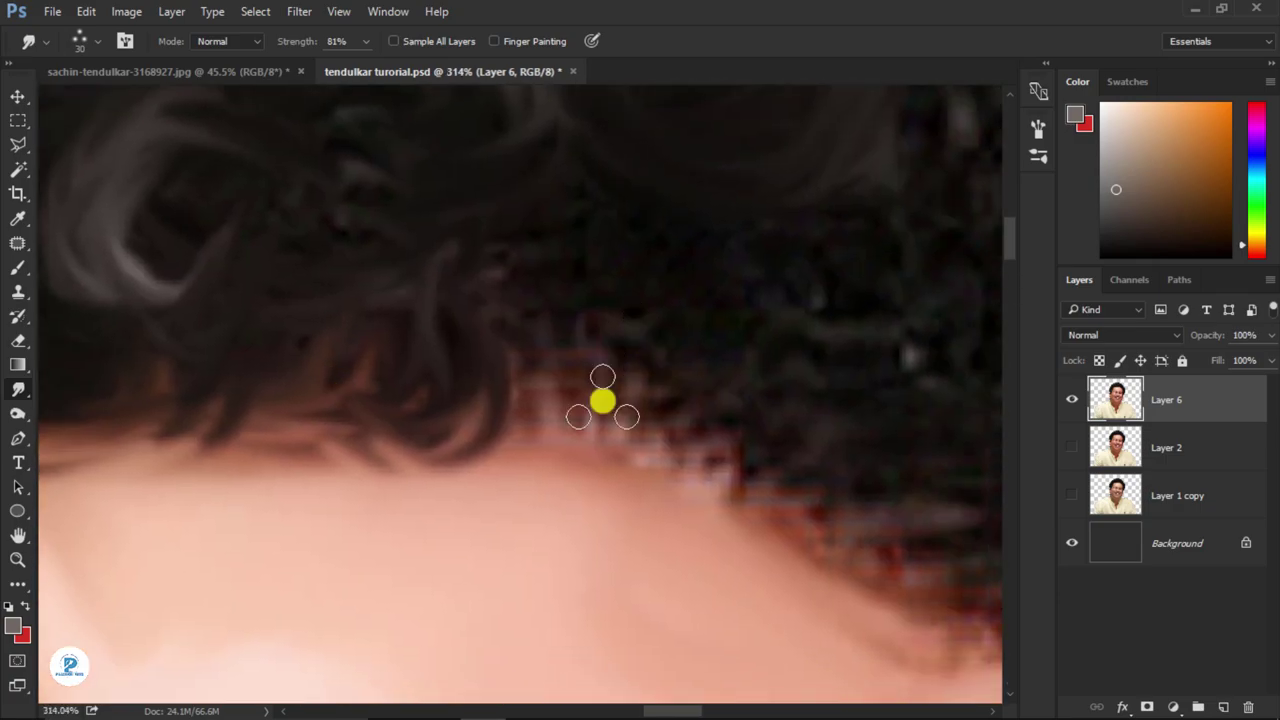
{"action": "scroll", "coordinate": [603, 403], "scroll_direction": "right", "scroll_amount": 3}
{"action": "scroll", "coordinate": [494, 406], "scroll_direction": "right", "scroll_amount": 1}
{"action": "scroll", "coordinate": [559, 389], "scroll_direction": "down", "scroll_amount": 1}
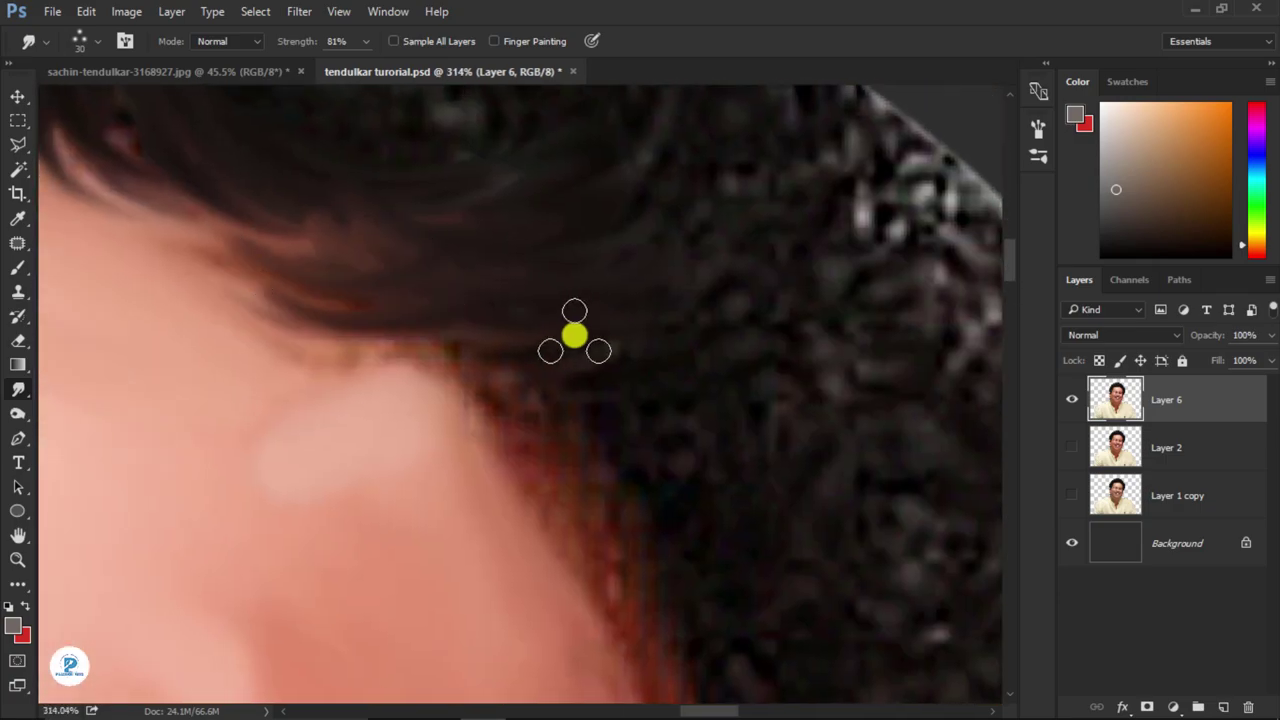
{"action": "scroll", "coordinate": [571, 334], "scroll_direction": "down", "scroll_amount": 4}
{"action": "scroll", "coordinate": [671, 429], "scroll_direction": "up", "scroll_amount": 1}
{"action": "scroll", "coordinate": [620, 357], "scroll_direction": "up", "scroll_amount": 3}
{"action": "scroll", "coordinate": [648, 449], "scroll_direction": "up", "scroll_amount": 1}
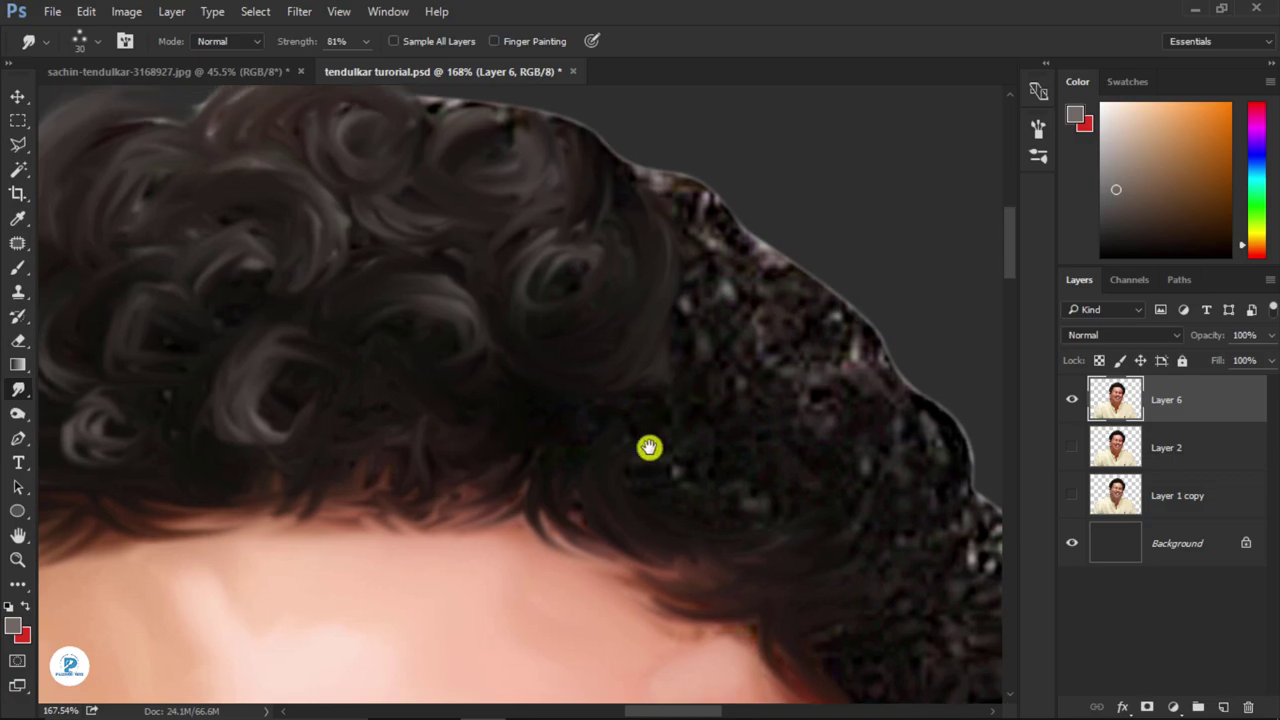
{"action": "scroll", "coordinate": [628, 288], "scroll_direction": "right", "scroll_amount": 1}
{"action": "mouse_move", "coordinate": [621, 318]}
{"action": "left_mouse_down"}
{"action": "mouse_move", "coordinate": [651, 266]}
{"action": "mouse_move", "coordinate": [646, 492]}
{"action": "left_mouse_up"}
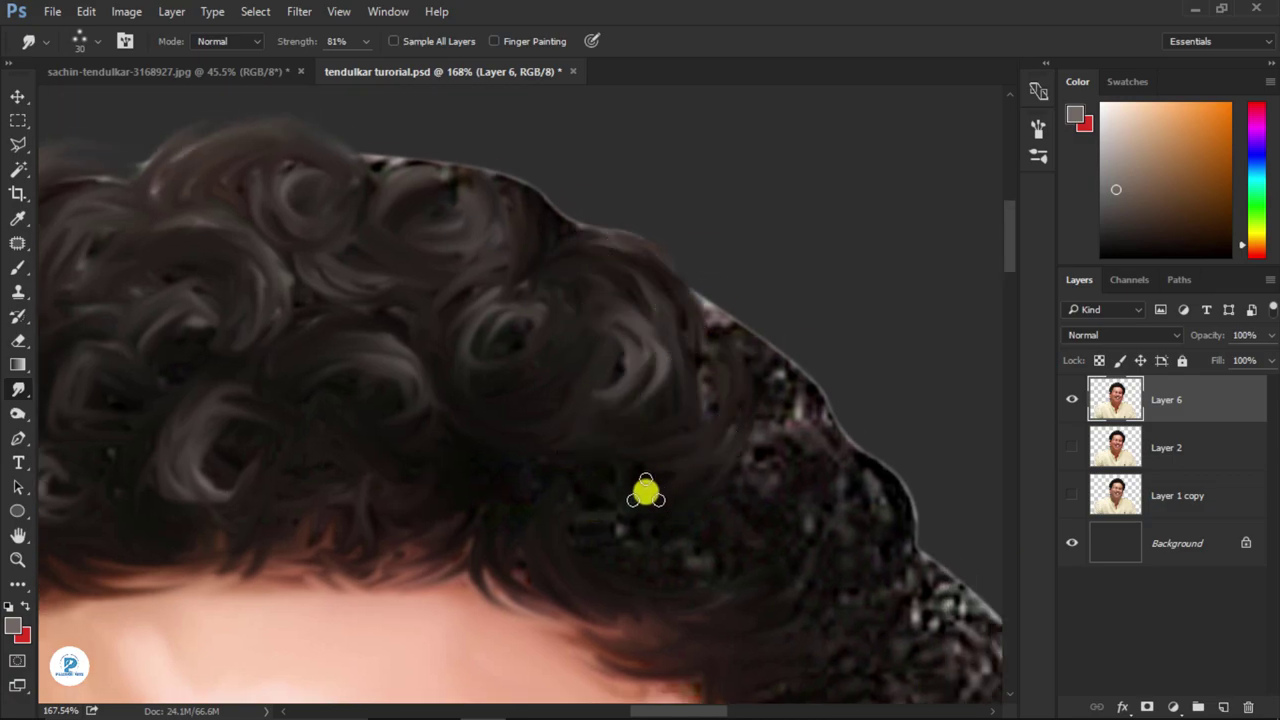
- Smooth the grainy hair edge on the right side
{"action": "scroll", "coordinate": [554, 437], "scroll_direction": "right", "scroll_amount": 1}
{"action": "scroll", "coordinate": [573, 396], "scroll_direction": "down", "scroll_amount": 1}
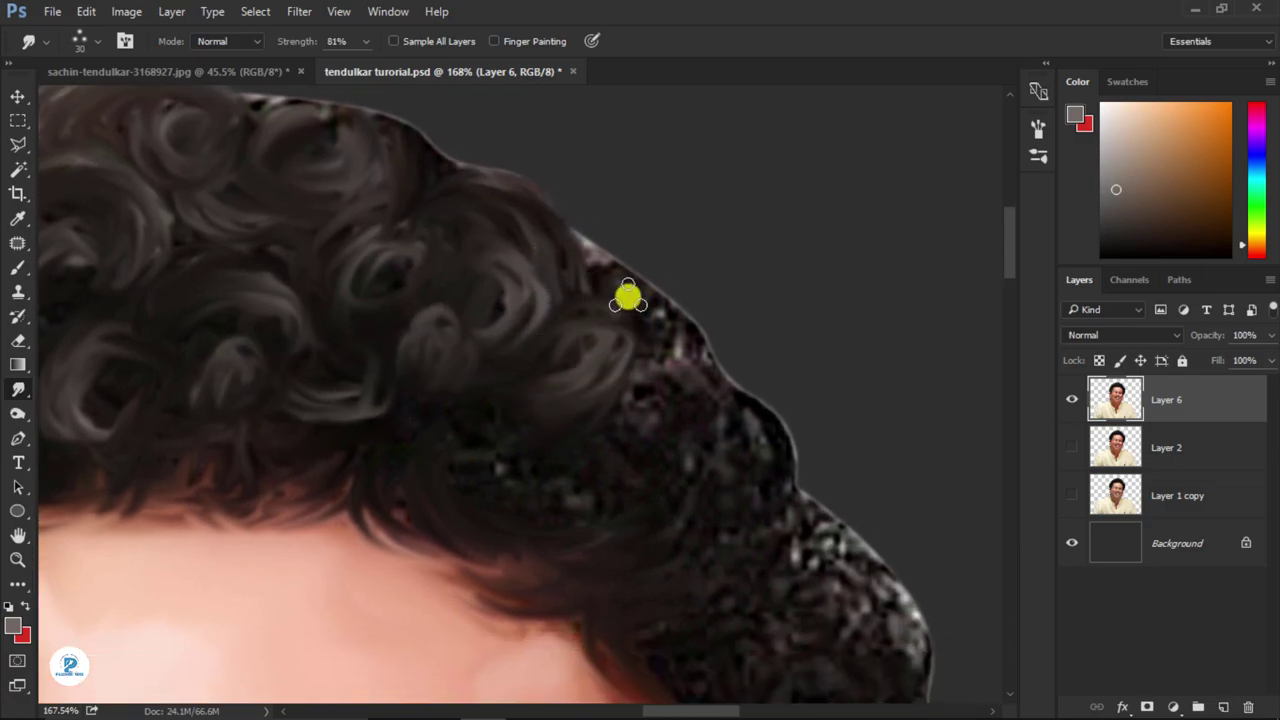
{"action": "scroll", "coordinate": [443, 468], "scroll_direction": "down", "scroll_amount": 1}
{"action": "scroll", "coordinate": [568, 384], "scroll_direction": "right", "scroll_amount": 1}
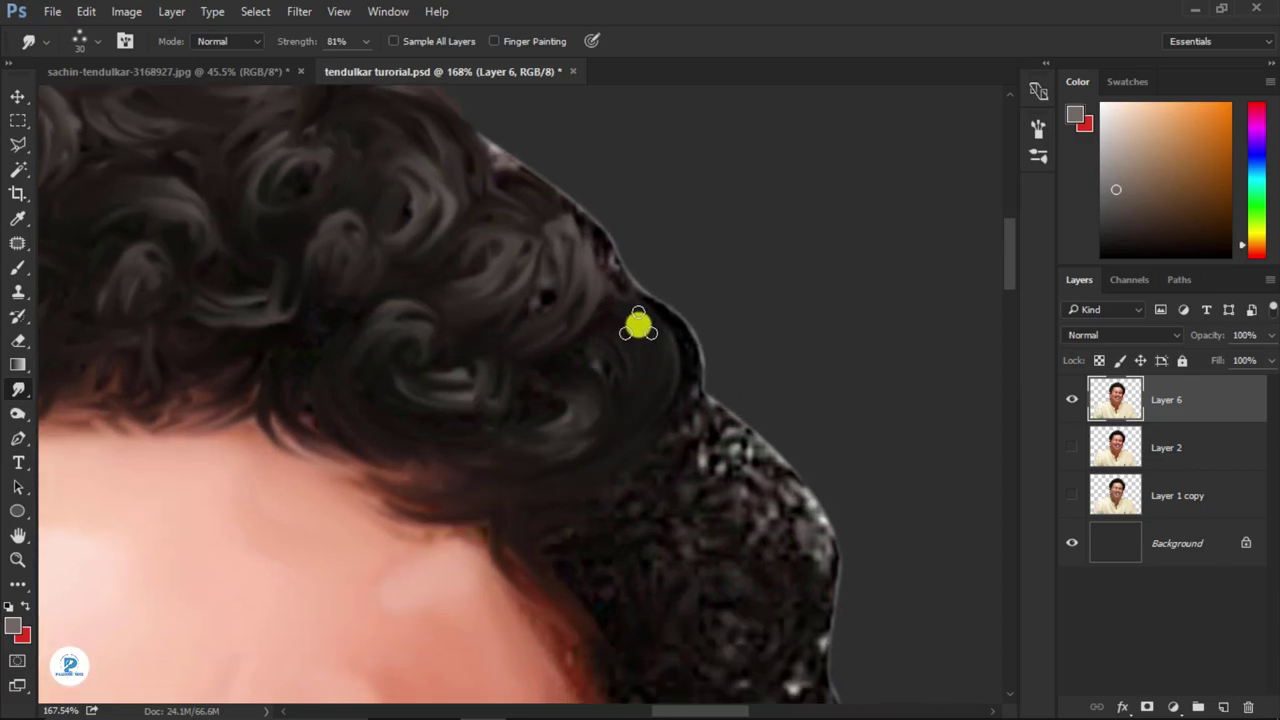
{"action": "scroll", "coordinate": [614, 437], "scroll_direction": "down", "scroll_amount": 1}
{"action": "scroll", "coordinate": [654, 466], "scroll_direction": "down", "scroll_amount": 1}
{"action": "left_click_drag", "start_coordinate": [654, 466], "coordinate": [717, 451]}
- Smudge the hair strands near the hairline
{"action": "scroll", "coordinate": [690, 425], "scroll_direction": "up", "scroll_amount": 2}
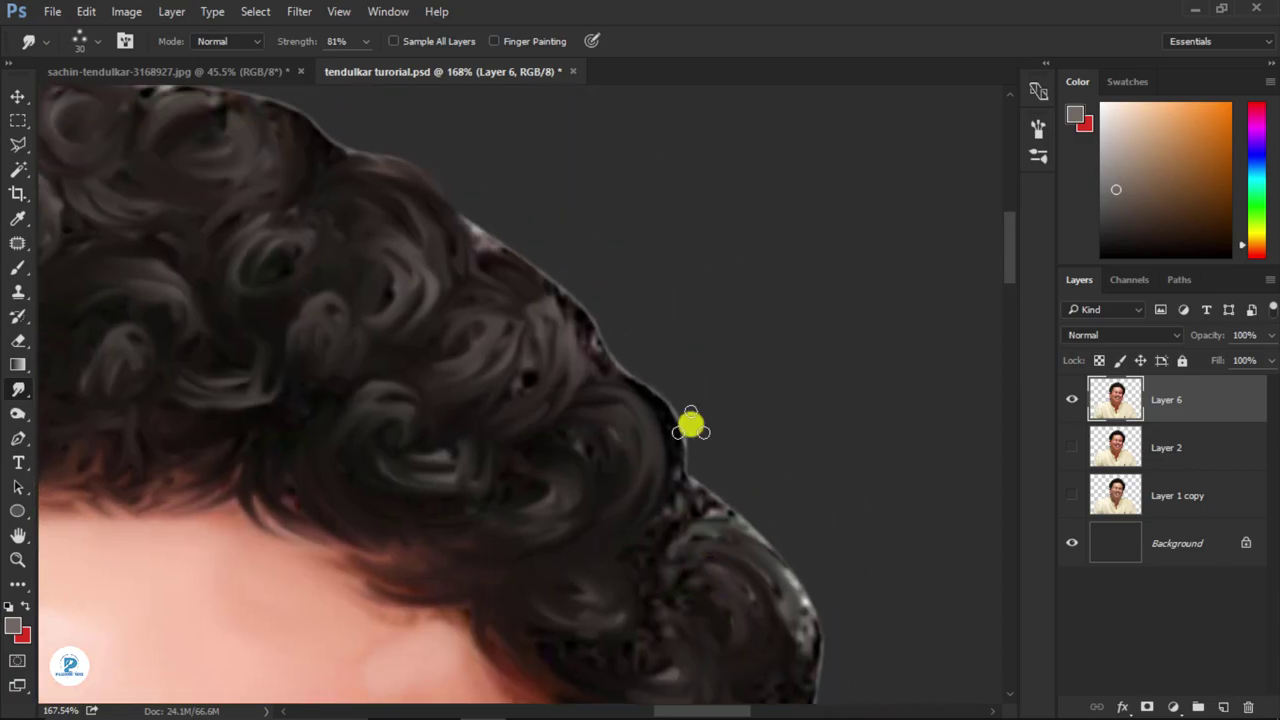
{"action": "scroll", "coordinate": [611, 346], "scroll_direction": "up", "scroll_amount": 1}
{"action": "scroll", "coordinate": [666, 437], "scroll_direction": "up", "scroll_amount": 1}
{"action": "scroll", "coordinate": [623, 480], "scroll_direction": "up", "scroll_amount": 1}
{"action": "scroll", "coordinate": [542, 462], "scroll_direction": "left", "scroll_amount": 1}
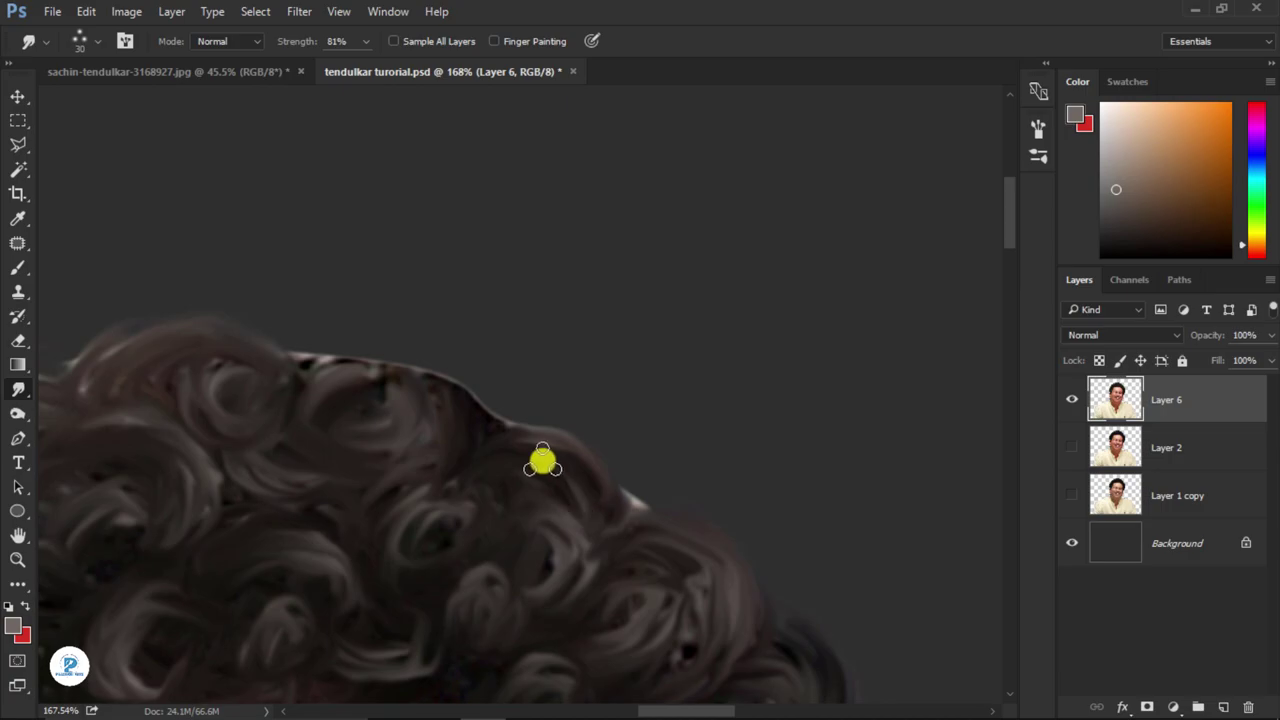
{"action": "scroll", "coordinate": [542, 462], "scroll_direction": "up", "scroll_amount": 1}
{"action": "scroll", "coordinate": [530, 510], "scroll_direction": "left", "scroll_amount": 1}
{"action": "left_click_drag", "start_coordinate": [596, 531], "coordinate": [573, 303]}
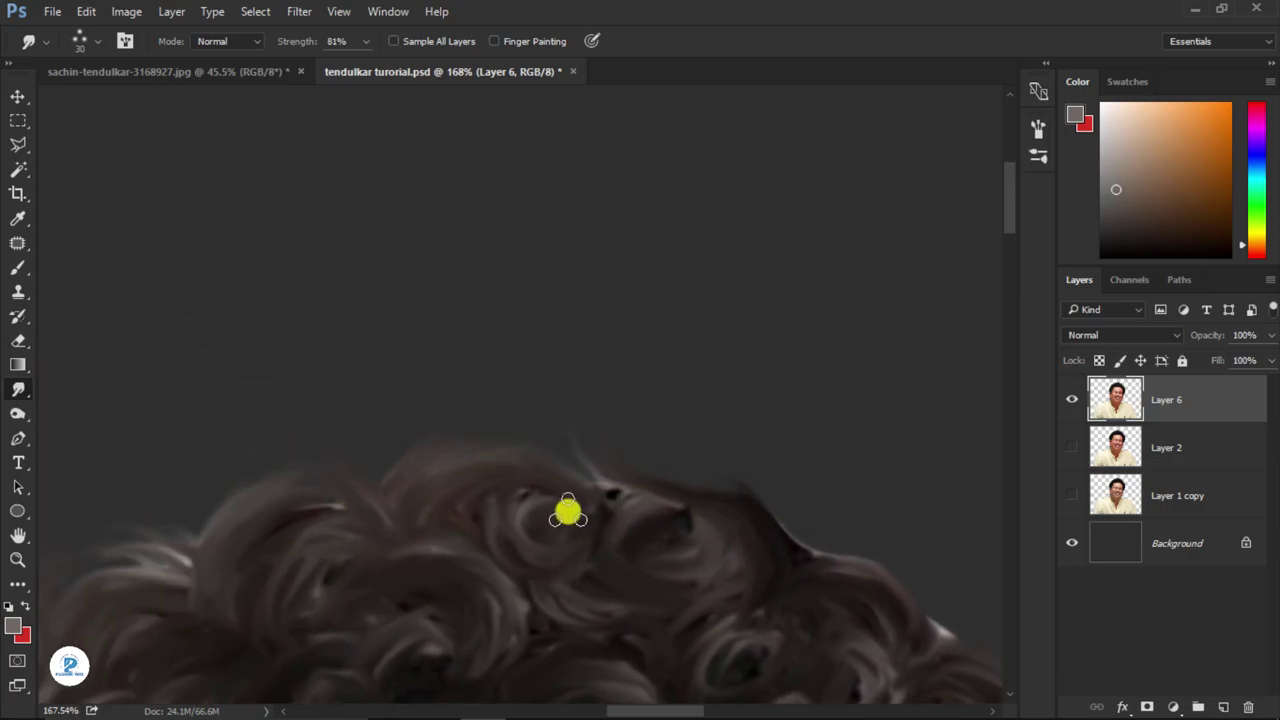
{"action": "scroll", "coordinate": [573, 303], "scroll_direction": "down", "scroll_amount": 5}
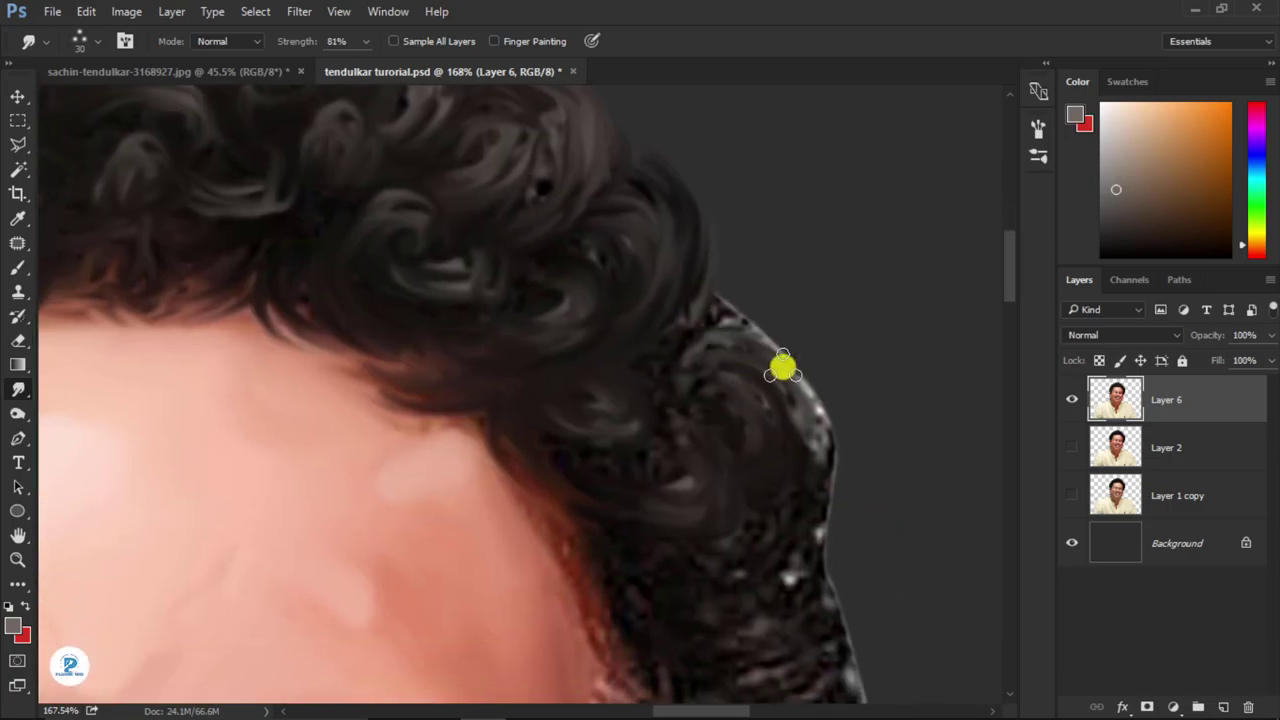
{"action": "mouse_move", "coordinate": [780, 366]}
{"action": "left_mouse_down"}
{"action": "mouse_move", "coordinate": [723, 431]}
{"action": "mouse_move", "coordinate": [808, 480]}
{"action": "mouse_move", "coordinate": [773, 548]}
{"action": "left_mouse_up"}
- Smooth the speckled side hair beside the eye down toward the ear
{"action": "scroll", "coordinate": [773, 548], "scroll_direction": "down", "scroll_amount": 3}
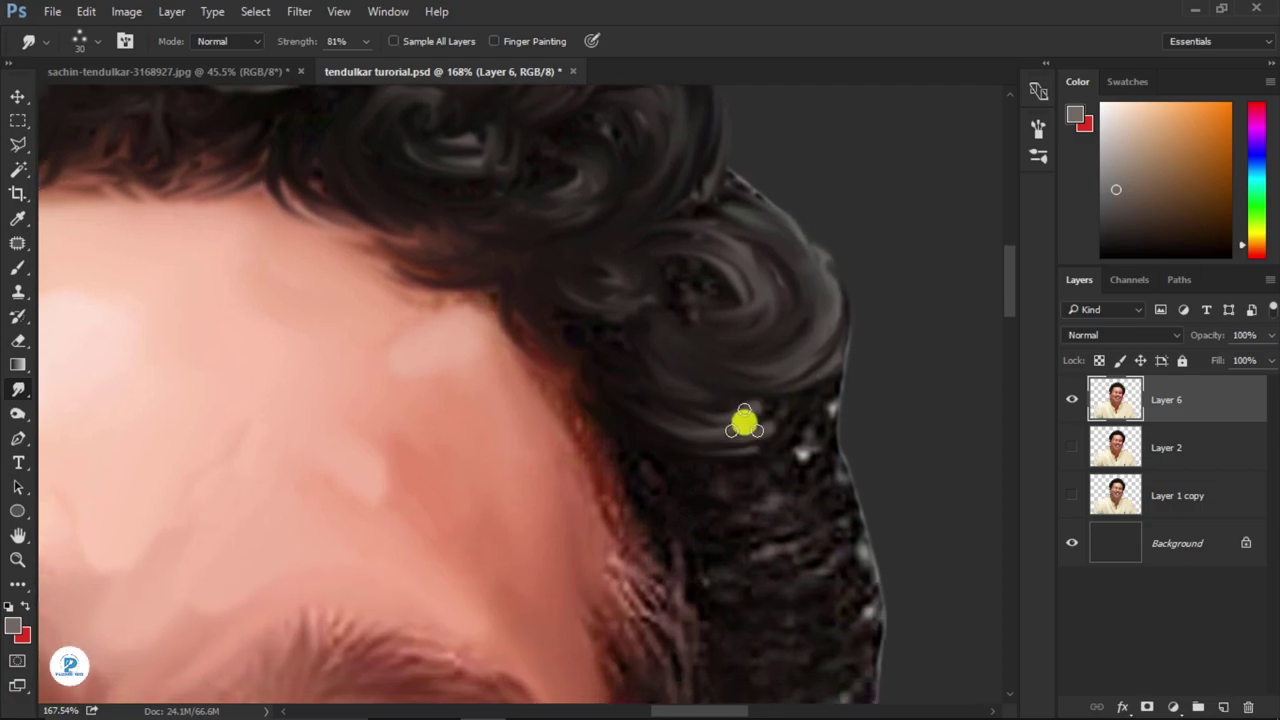
{"action": "scroll", "coordinate": [532, 367], "scroll_direction": "down", "scroll_amount": 3}
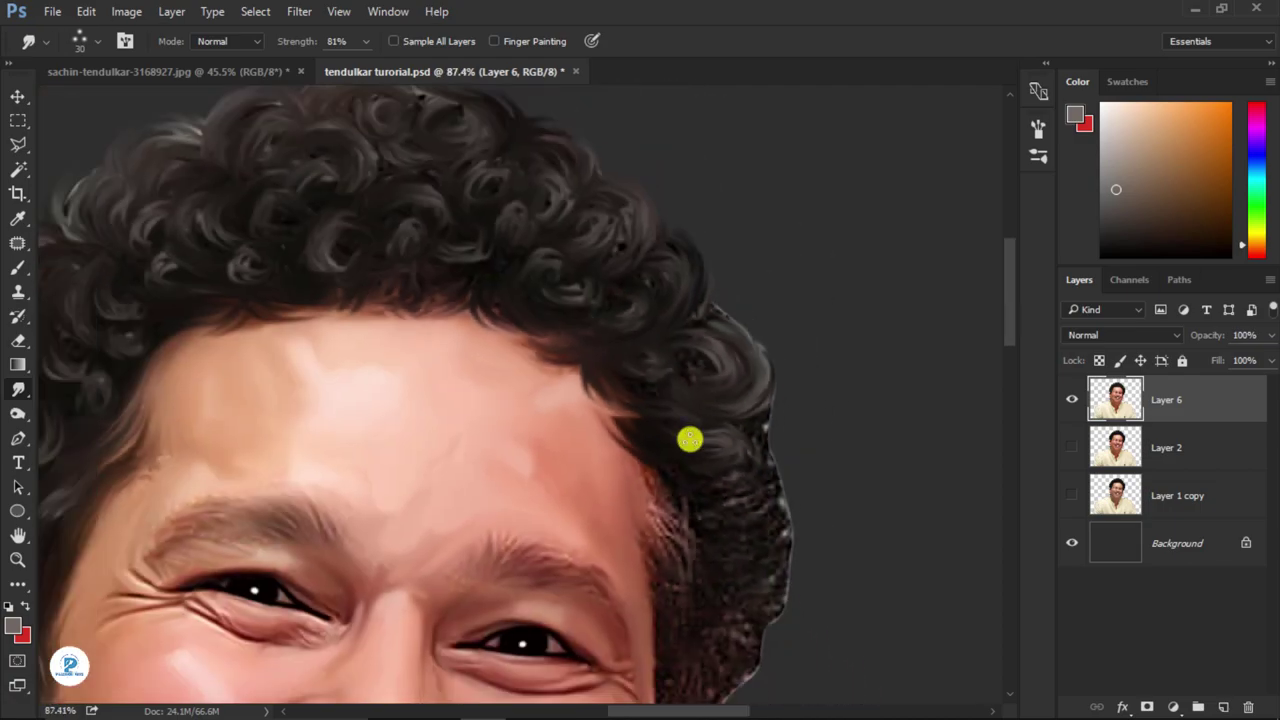
{"action": "scroll", "coordinate": [689, 437], "scroll_direction": "up", "scroll_amount": 2}
{"action": "scroll", "coordinate": [711, 451], "scroll_direction": "up", "scroll_amount": 3}
{"action": "left_click_drag", "start_coordinate": [477, 417], "coordinate": [421, 411]}
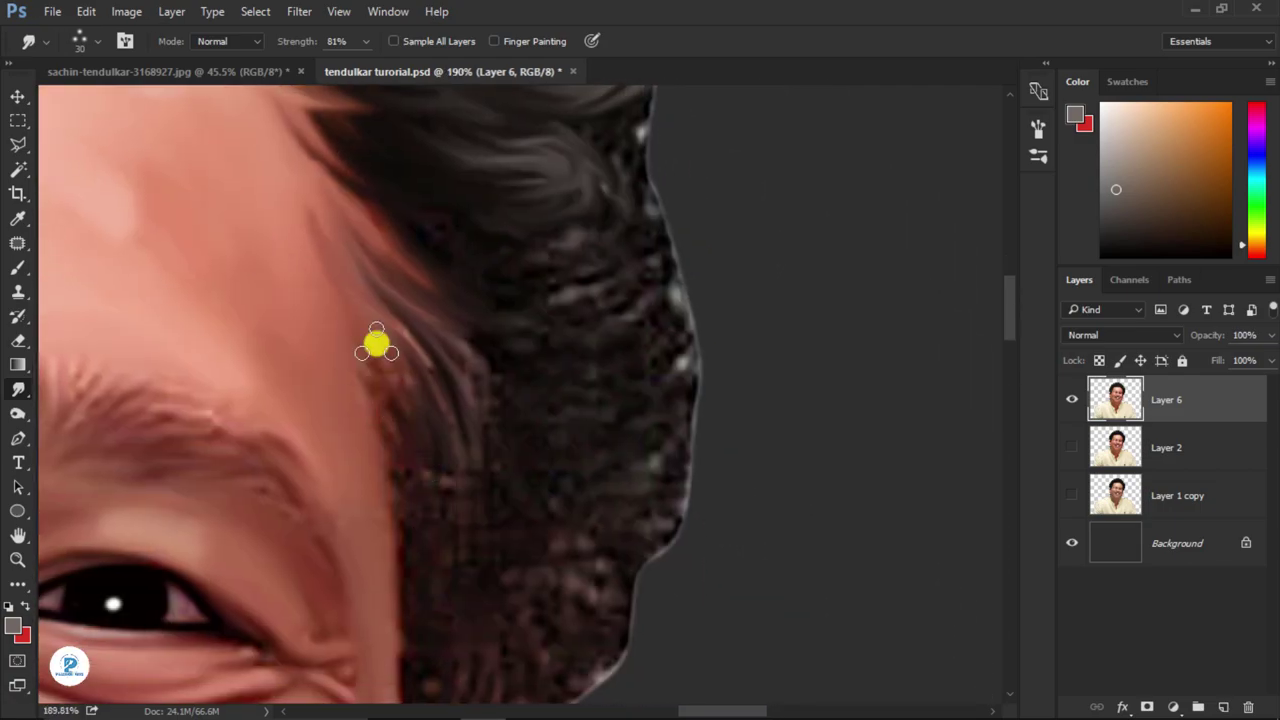
{"action": "left_click_drag", "start_coordinate": [545, 689], "coordinate": [574, 548]}
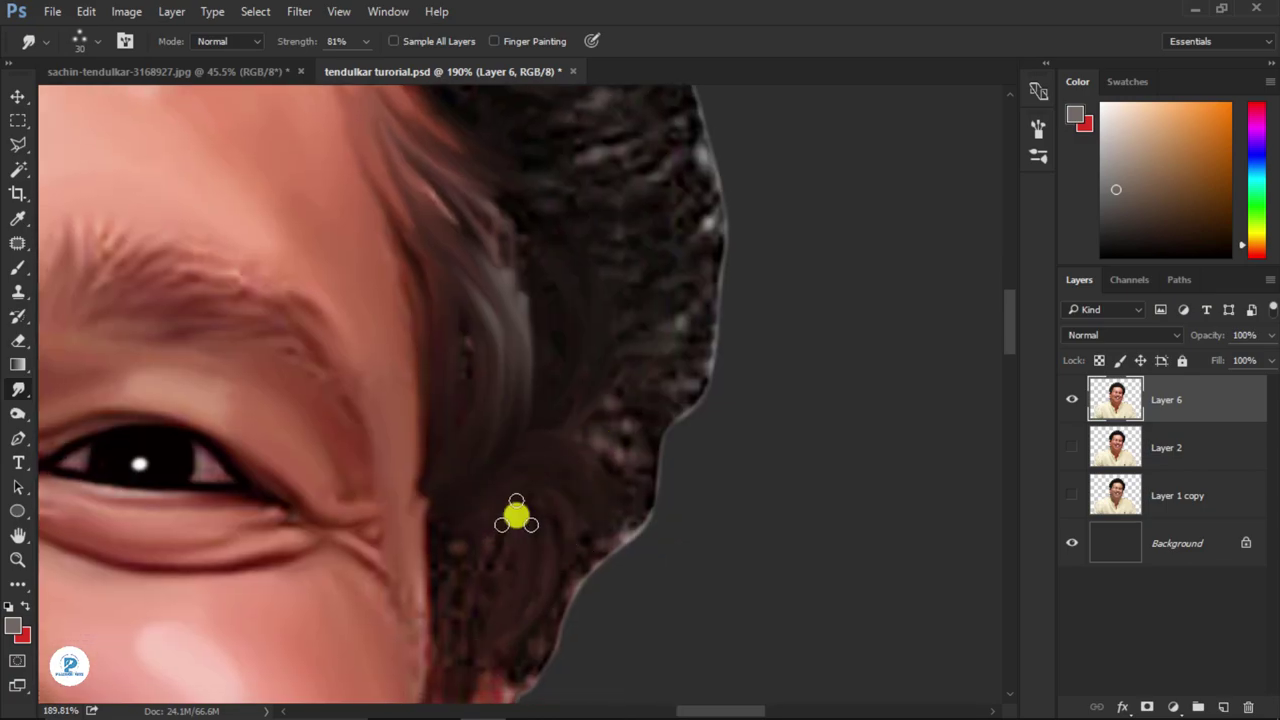
{"action": "mouse_move", "coordinate": [514, 514]}
{"action": "left_mouse_down"}
{"action": "mouse_move", "coordinate": [586, 323]}
{"action": "mouse_move", "coordinate": [540, 543]}
{"action": "mouse_move", "coordinate": [548, 599]}
{"action": "mouse_move", "coordinate": [646, 528]}
{"action": "mouse_move", "coordinate": [606, 531]}
{"action": "left_mouse_up"}
{"action": "mouse_move", "coordinate": [650, 425]}
{"action": "left_mouse_down"}
{"action": "mouse_move", "coordinate": [594, 363]}
{"action": "mouse_move", "coordinate": [640, 366]}
{"action": "left_mouse_up"}
{"action": "mouse_move", "coordinate": [444, 425]}
{"action": "left_mouse_down"}
{"action": "mouse_move", "coordinate": [494, 295]}
{"action": "mouse_move", "coordinate": [649, 331]}
{"action": "mouse_move", "coordinate": [531, 526]}
{"action": "mouse_move", "coordinate": [829, 343]}
{"action": "mouse_move", "coordinate": [659, 372]}
{"action": "left_mouse_up"}
{"action": "scroll", "coordinate": [686, 366], "scroll_direction": "down", "scroll_amount": 2}
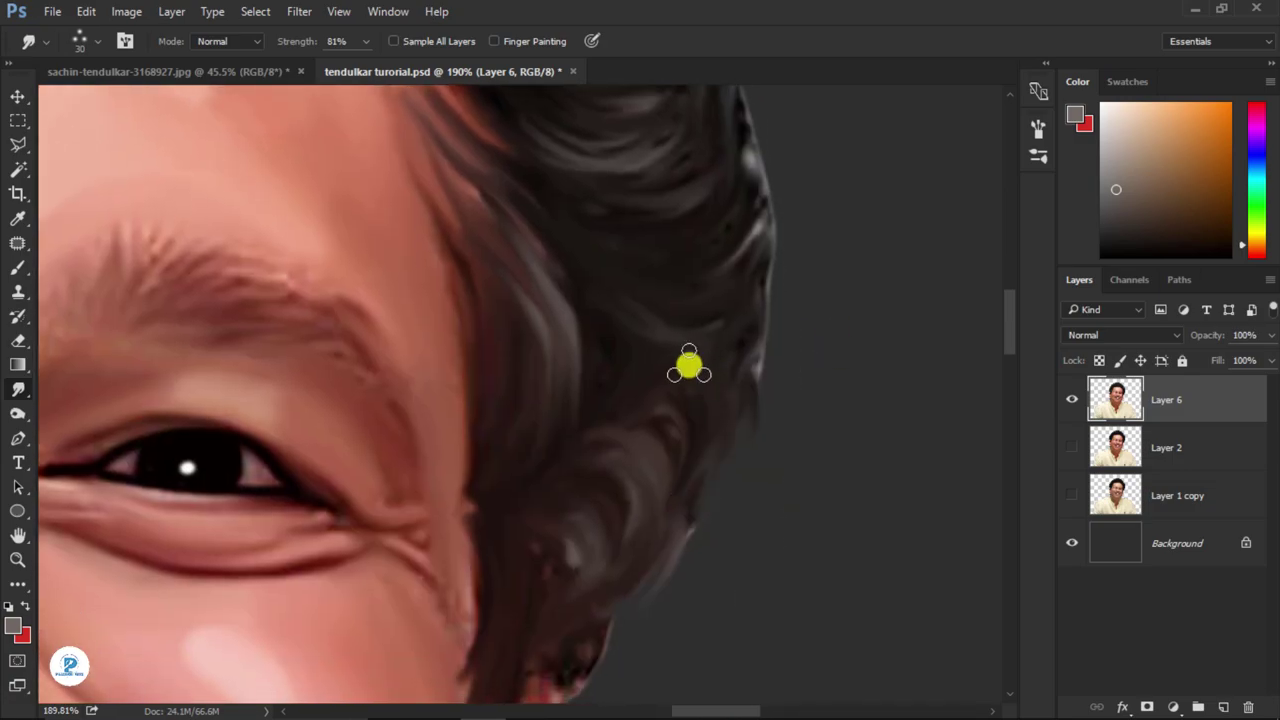
{"action": "scroll", "coordinate": [540, 375], "scroll_direction": "down", "scroll_amount": 5}
{"action": "scroll", "coordinate": [540, 375], "scroll_direction": "up", "scroll_amount": 8}
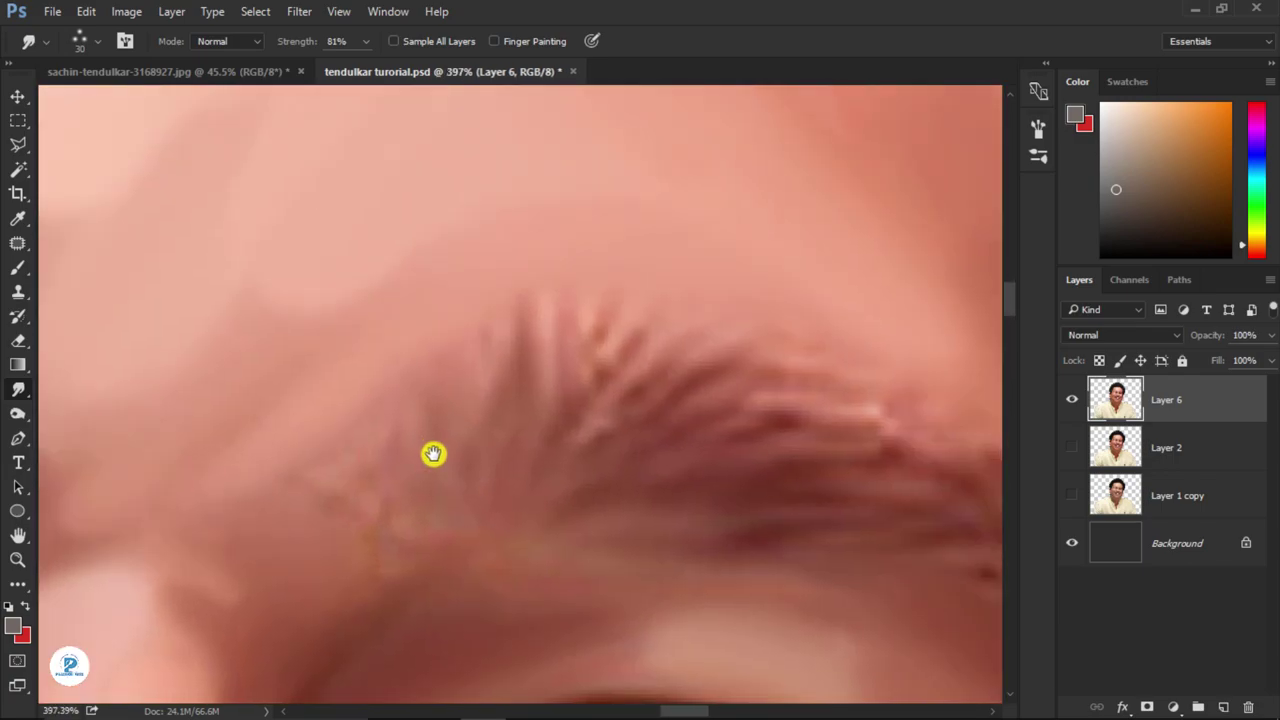
{"action": "scroll", "coordinate": [431, 451], "scroll_direction": "up", "scroll_amount": 1}
{"action": "left_click_drag", "start_coordinate": [511, 374], "coordinate": [392, 427]}
{"action": "scroll", "coordinate": [410, 350], "scroll_direction": "down", "scroll_amount": 1}
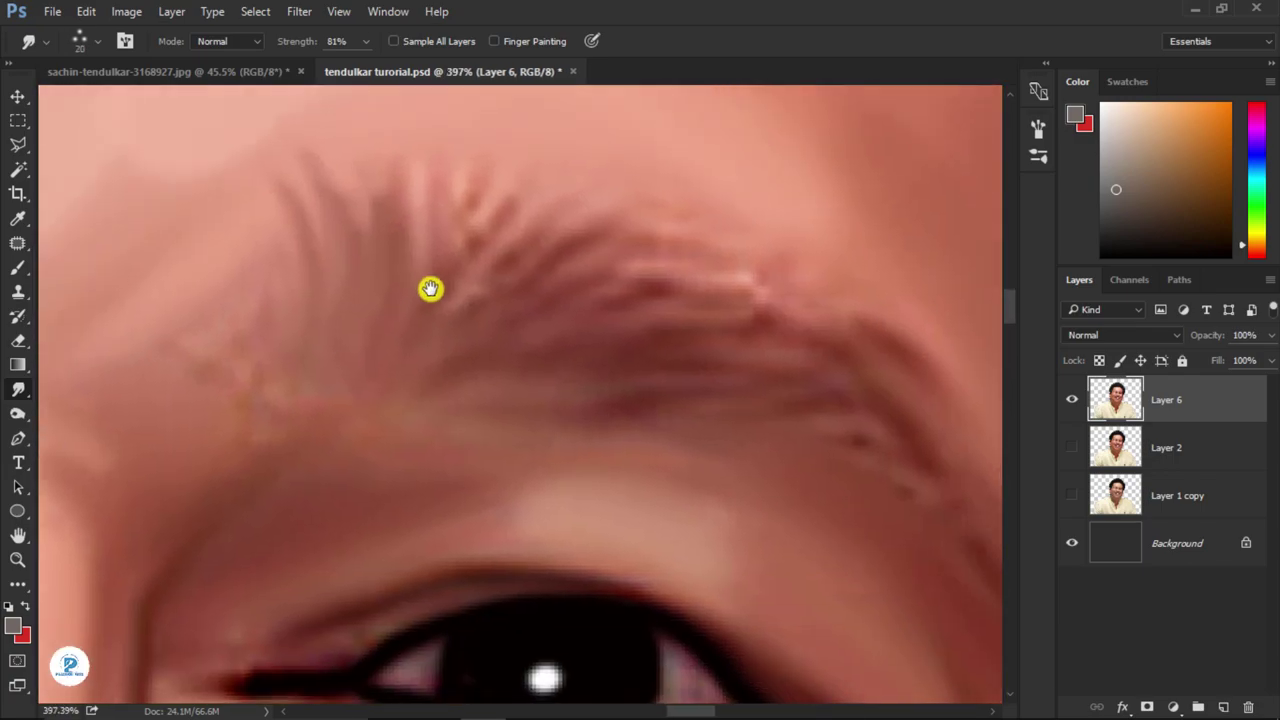
{"action": "scroll", "coordinate": [580, 220], "scroll_direction": "down", "scroll_amount": 1}
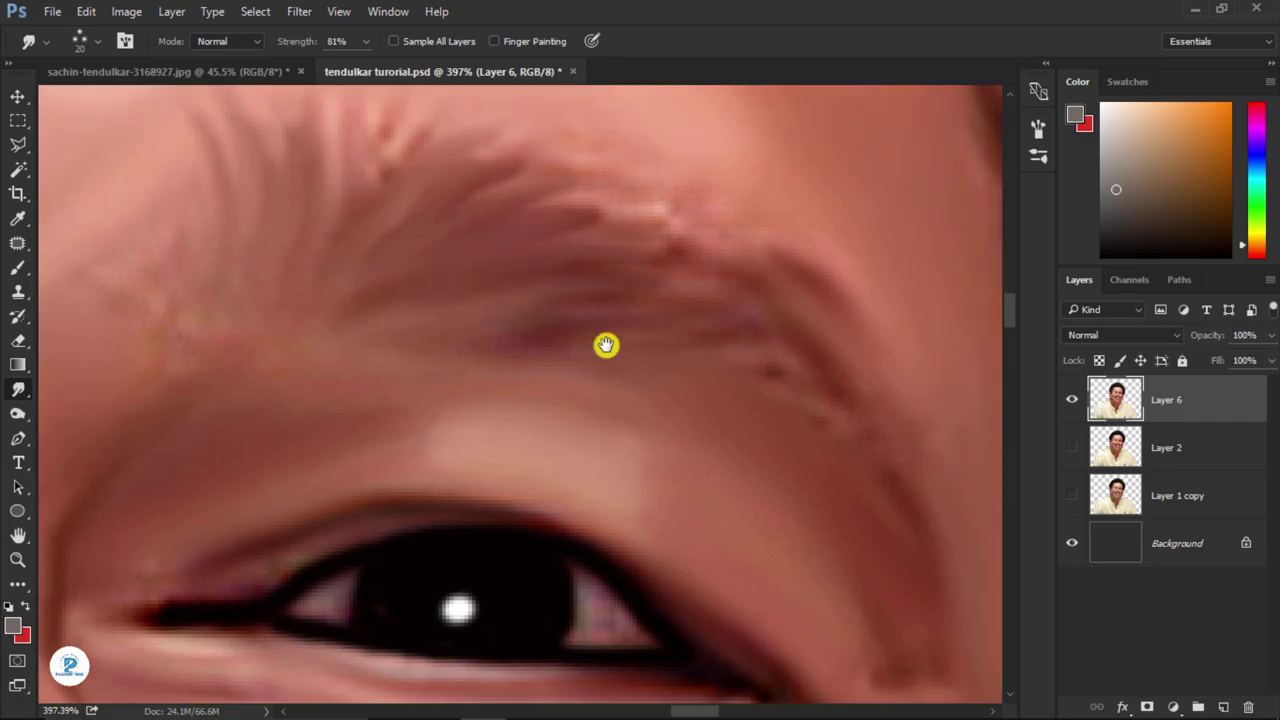
{"action": "scroll", "coordinate": [604, 343], "scroll_direction": "right", "scroll_amount": 1}
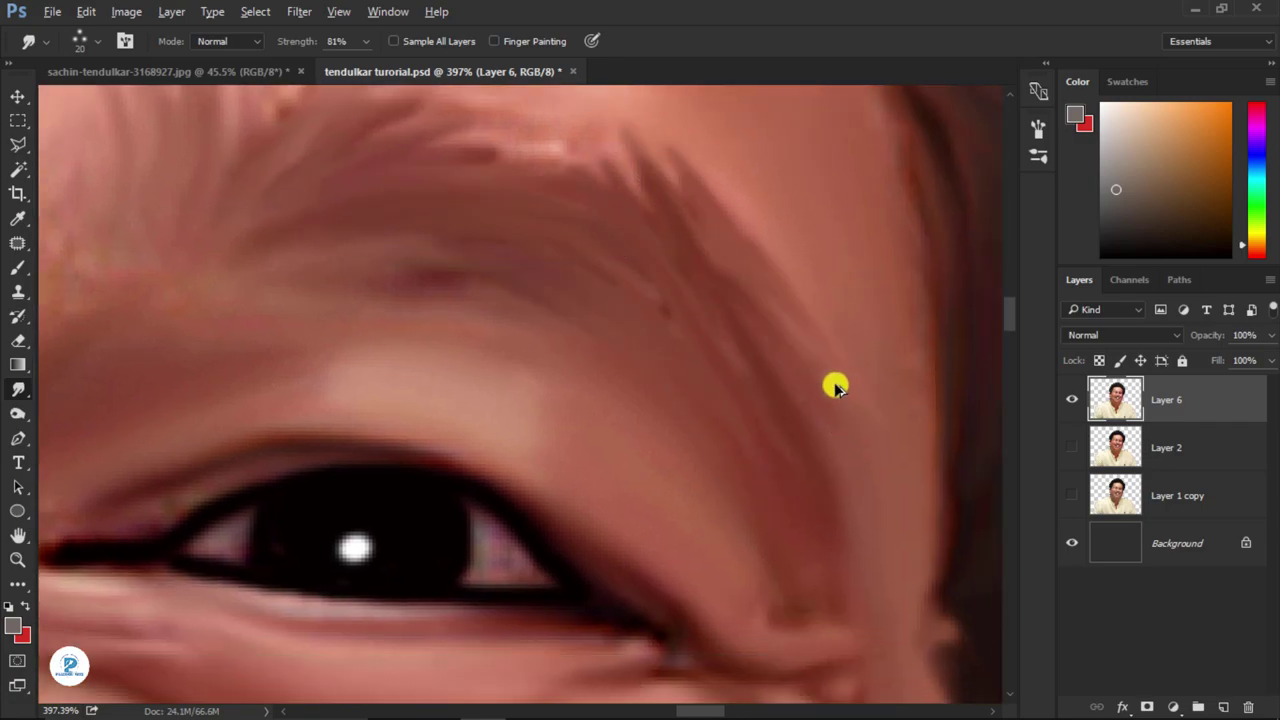
{"action": "scroll", "coordinate": [380, 354], "scroll_direction": "down", "scroll_amount": 3}
{"action": "scroll", "coordinate": [660, 460], "scroll_direction": "down", "scroll_amount": 3}
{"action": "scroll", "coordinate": [660, 460], "scroll_direction": "up", "scroll_amount": 3}
{"action": "scroll", "coordinate": [543, 420], "scroll_direction": "up", "scroll_amount": 2}
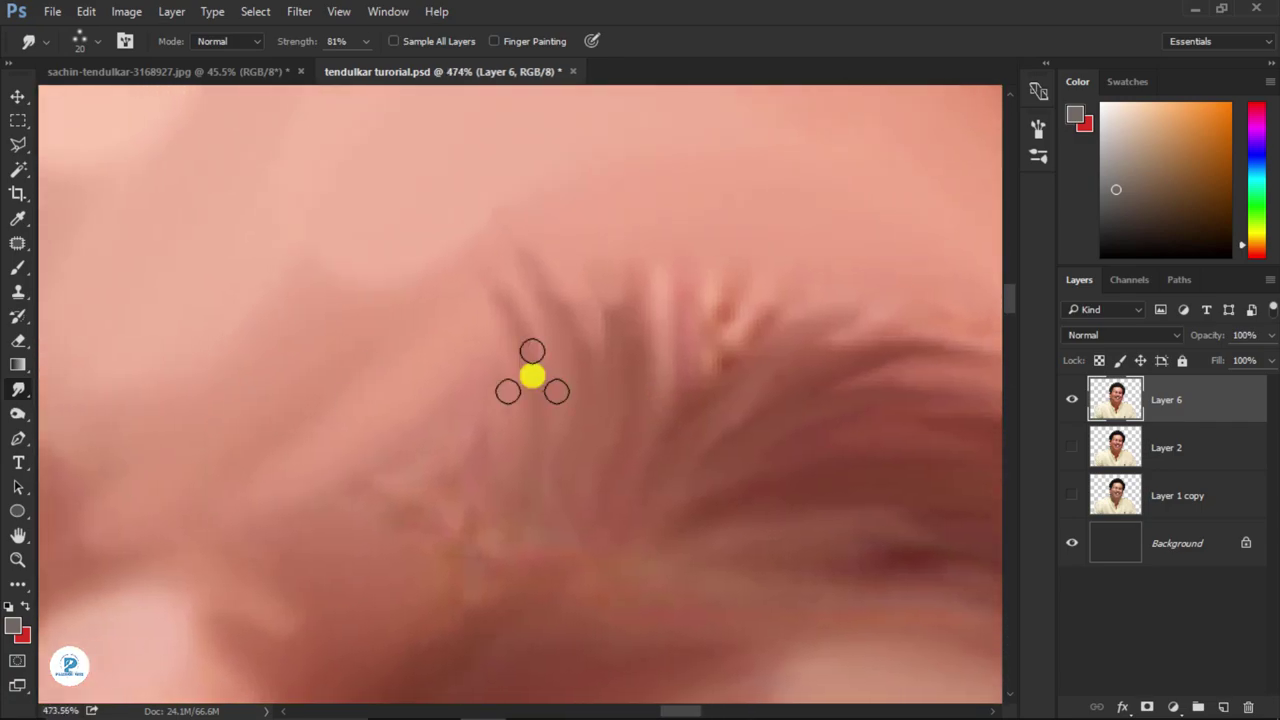
{"action": "scroll", "coordinate": [531, 374], "scroll_direction": "down", "scroll_amount": 4}
{"action": "scroll", "coordinate": [763, 274], "scroll_direction": "up", "scroll_amount": 3}
{"action": "scroll", "coordinate": [703, 335], "scroll_direction": "down", "scroll_amount": 2}
{"action": "scroll", "coordinate": [711, 434], "scroll_direction": "left", "scroll_amount": 2}
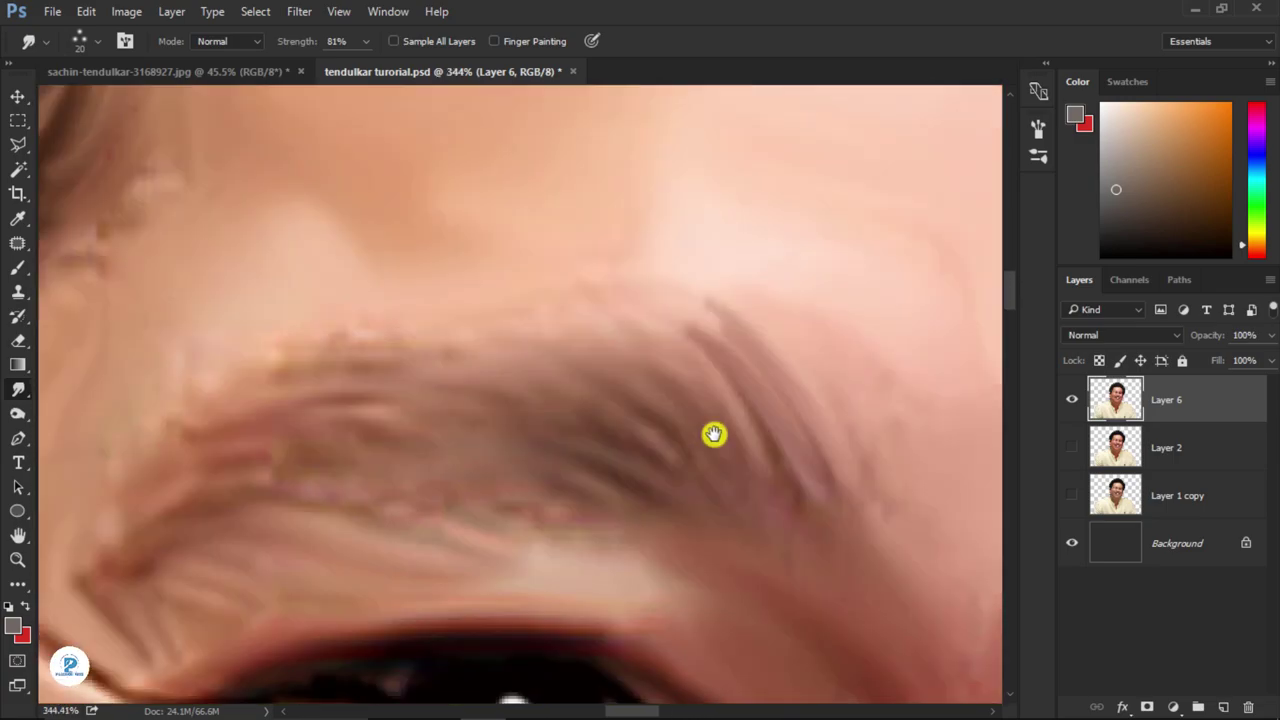
{"action": "scroll", "coordinate": [626, 323], "scroll_direction": "left", "scroll_amount": 1}
{"action": "scroll", "coordinate": [613, 357], "scroll_direction": "down", "scroll_amount": 3}
{"action": "scroll", "coordinate": [423, 420], "scroll_direction": "left", "scroll_amount": 2}
{"action": "scroll", "coordinate": [671, 289], "scroll_direction": "right", "scroll_amount": 2}
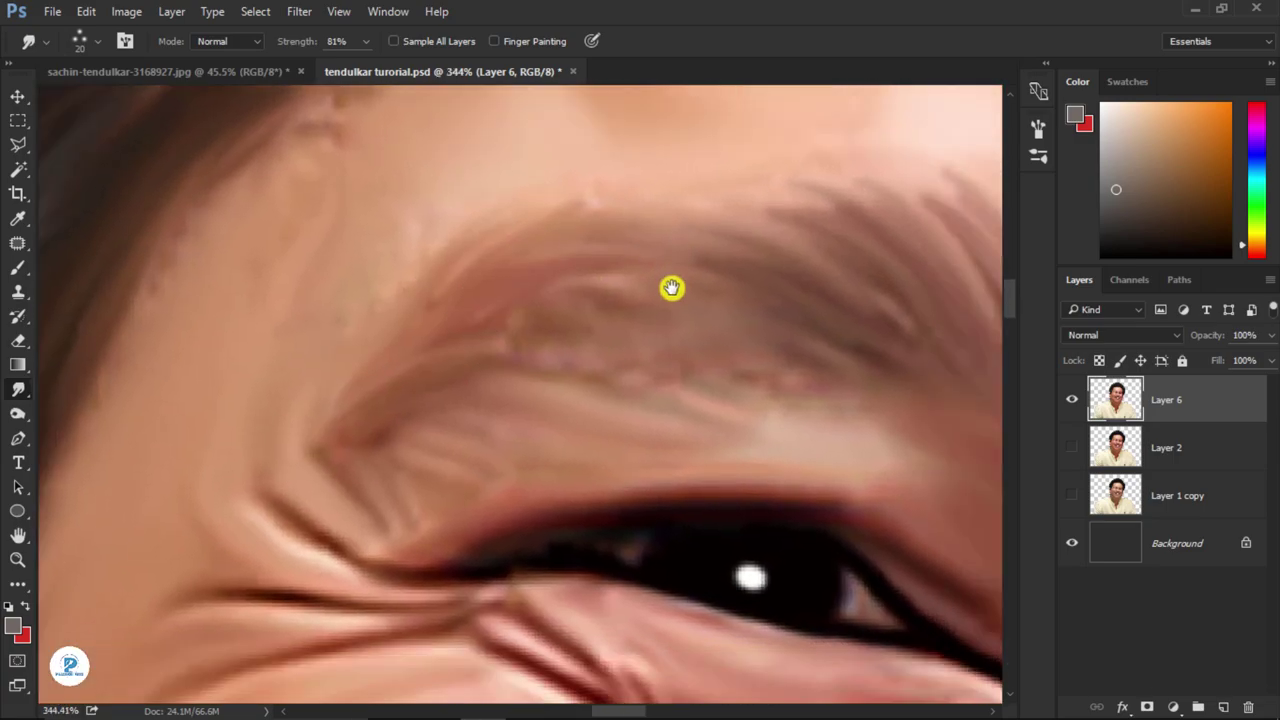
{"action": "scroll", "coordinate": [489, 297], "scroll_direction": "down", "scroll_amount": 1}
{"action": "scroll", "coordinate": [614, 343], "scroll_direction": "down", "scroll_amount": 5}
{"action": "scroll", "coordinate": [434, 583], "scroll_direction": "up", "scroll_amount": 5}
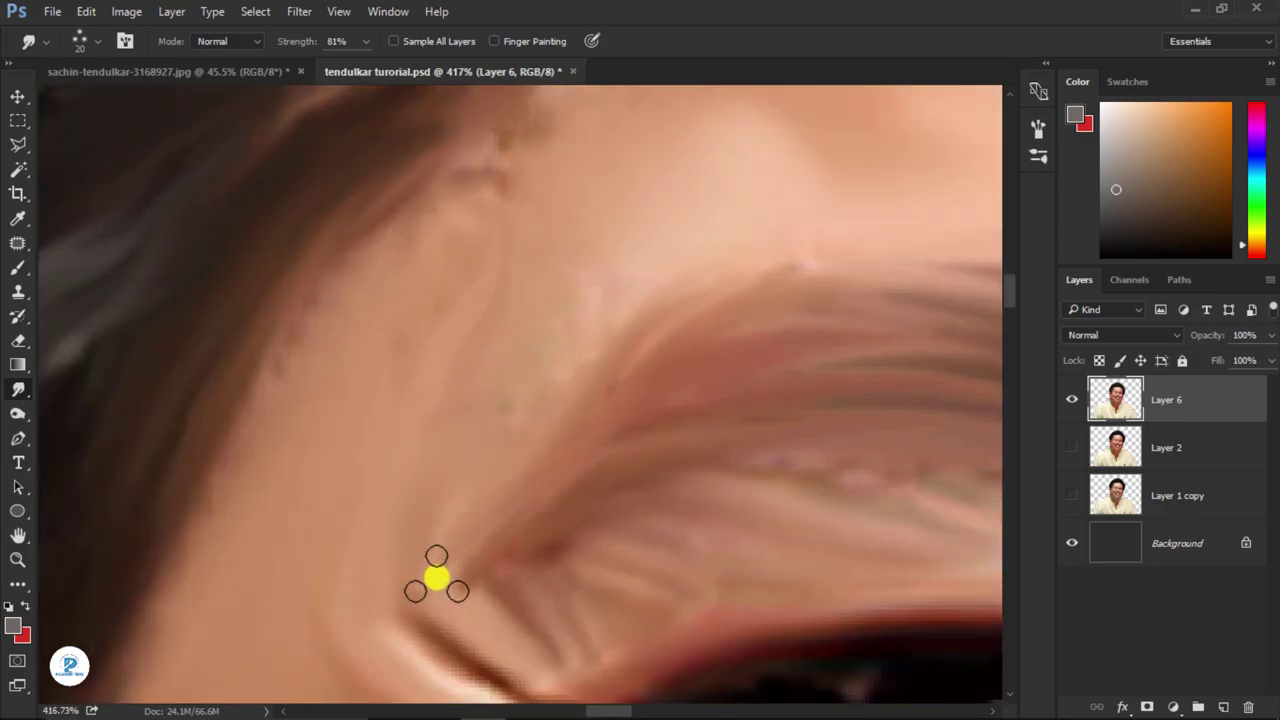
{"action": "scroll", "coordinate": [192, 413], "scroll_direction": "up", "scroll_amount": 2}
{"action": "scroll", "coordinate": [400, 397], "scroll_direction": "down", "scroll_amount": 3}
{"action": "scroll", "coordinate": [417, 380], "scroll_direction": "down", "scroll_amount": 3}
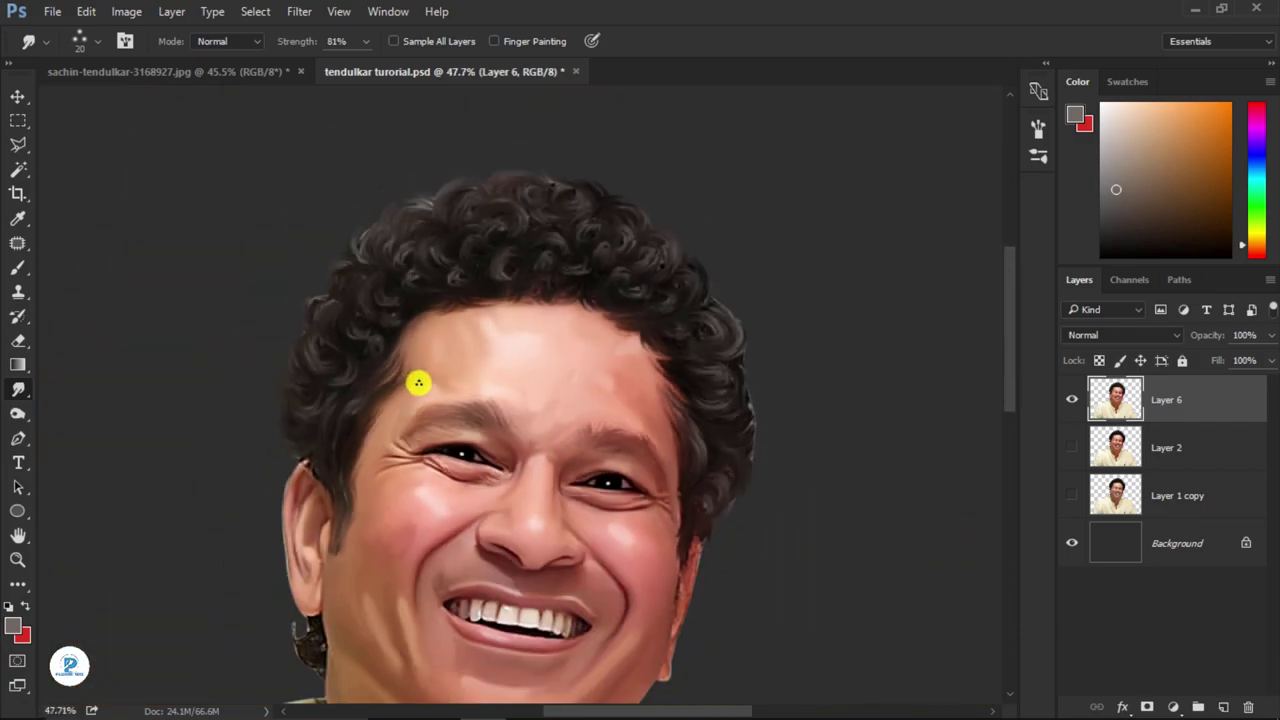
{"action": "scroll", "coordinate": [421, 383], "scroll_direction": "down", "scroll_amount": 2}
{"action": "scroll", "coordinate": [531, 351], "scroll_direction": "up", "scroll_amount": 2}
{"action": "scroll", "coordinate": [526, 354], "scroll_direction": "up", "scroll_amount": 2}
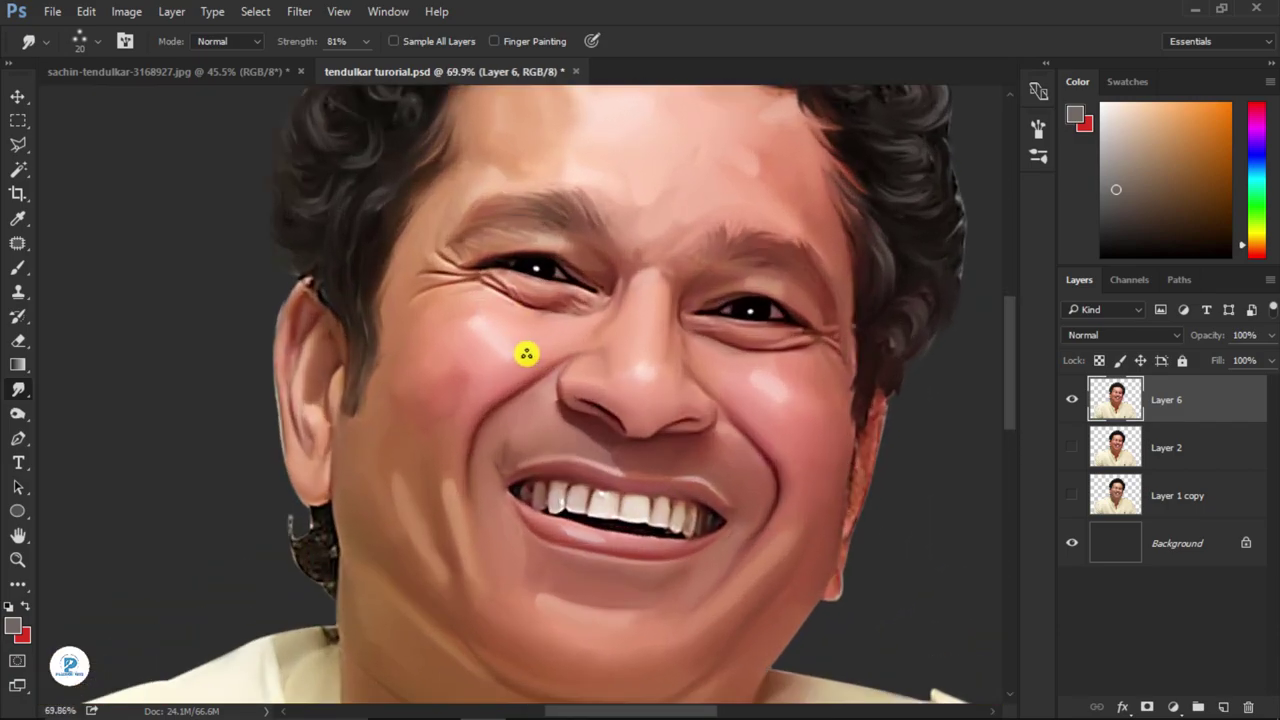
{"action": "scroll", "coordinate": [513, 364], "scroll_direction": "down", "scroll_amount": 2}
{"action": "scroll", "coordinate": [513, 364], "scroll_direction": "down", "scroll_amount": 2}
{"action": "scroll", "coordinate": [513, 365], "scroll_direction": "down", "scroll_amount": 1}
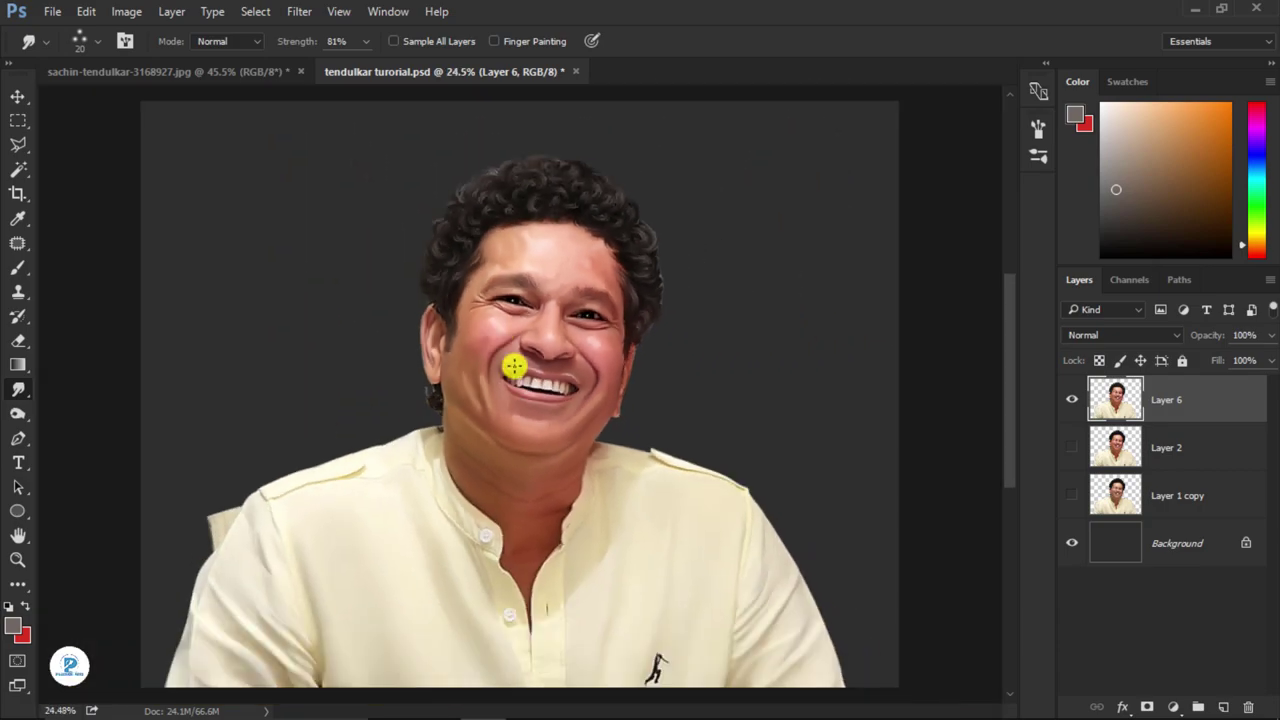
{"action": "scroll", "coordinate": [513, 366], "scroll_direction": "down", "scroll_amount": 1}
{"action": "scroll", "coordinate": [555, 353], "scroll_direction": "up", "scroll_amount": 3}
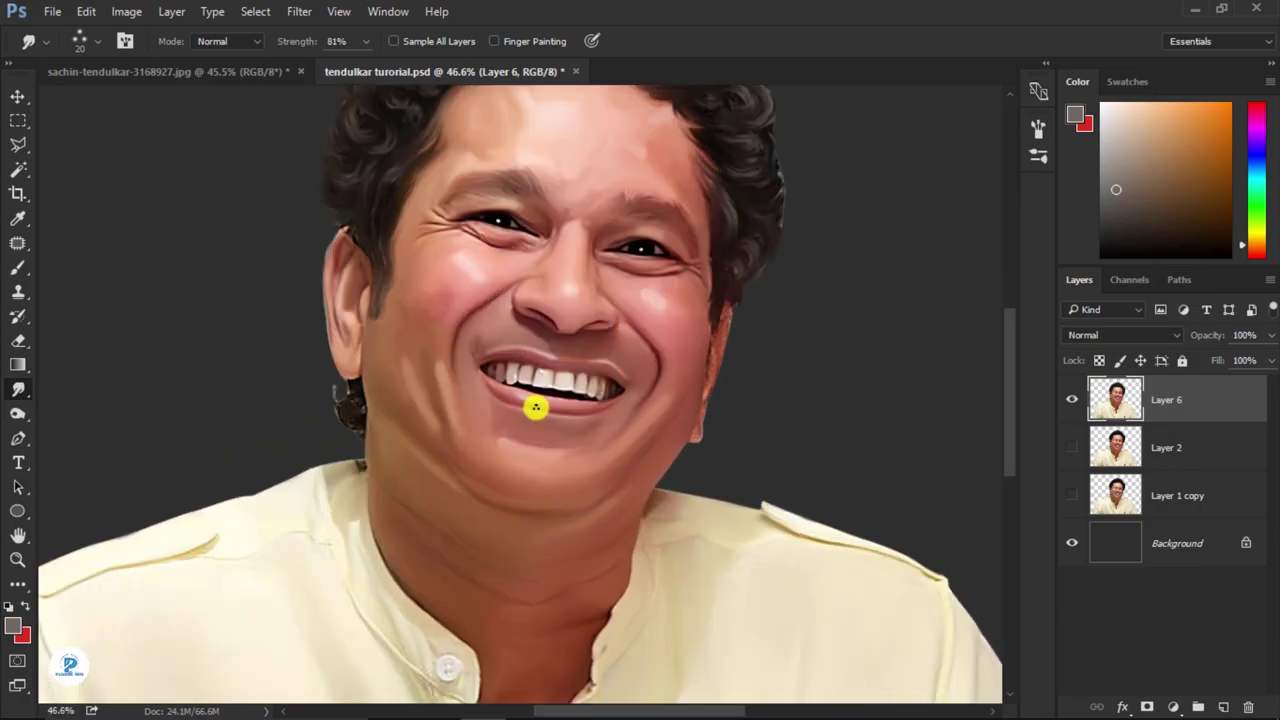
{"action": "scroll", "coordinate": [531, 404], "scroll_direction": "up", "scroll_amount": 2}
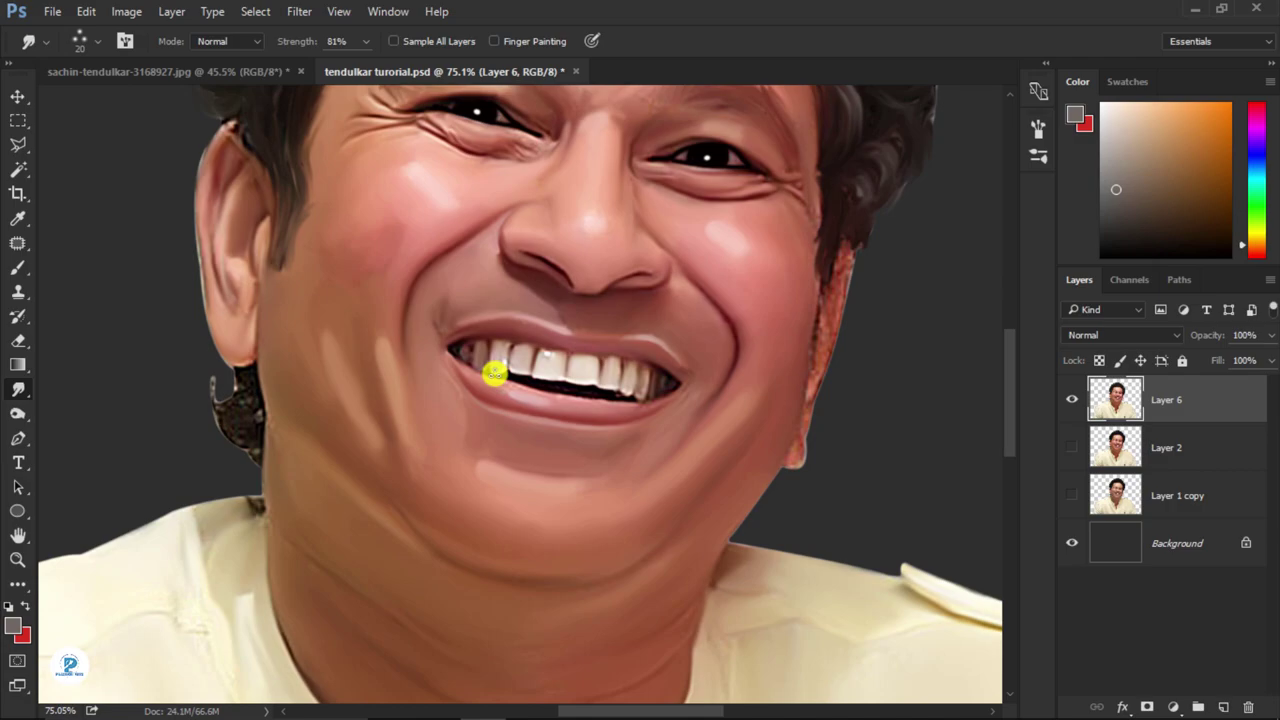
- Trace a Pen path around the fold from the nose to below the lip corner and load it as a selection
{"action": "left_click", "coordinate": [18, 437]}
{"action": "scroll", "coordinate": [514, 249], "scroll_direction": "up", "scroll_amount": 4}
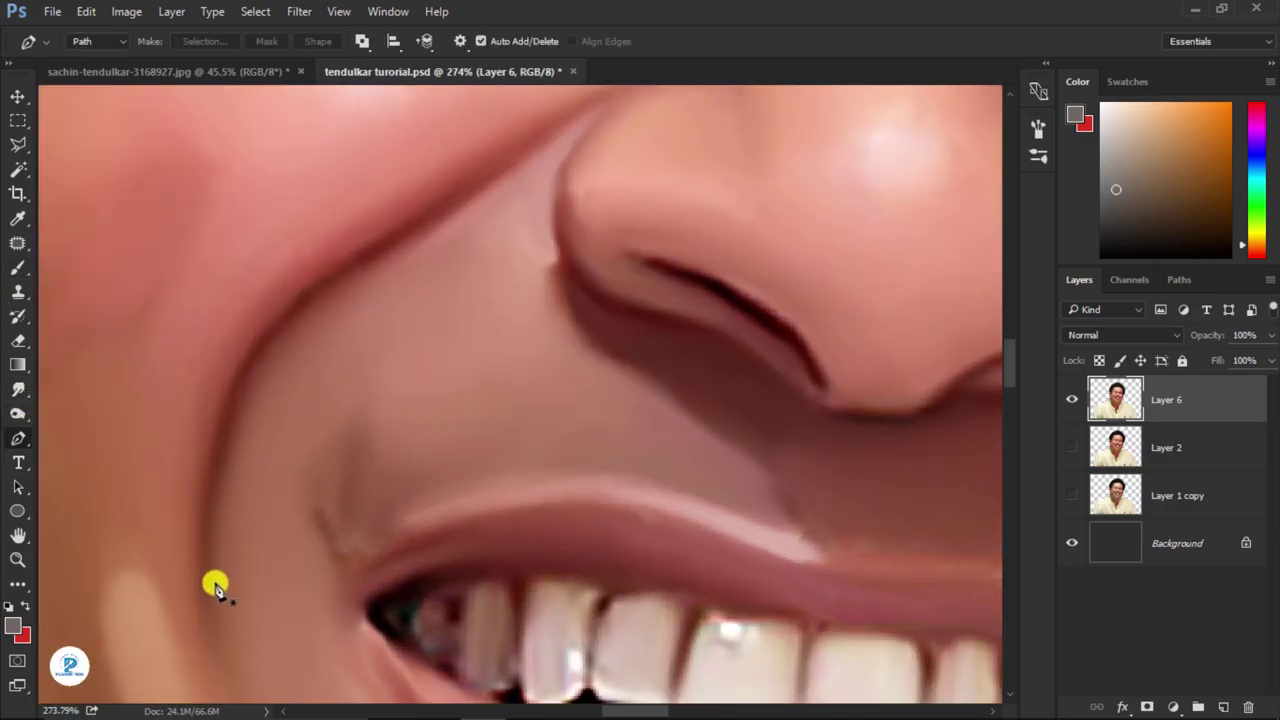
{"action": "mouse_move", "coordinate": [269, 349]}
{"action": "left_mouse_down"}
{"action": "mouse_move", "coordinate": [352, 257]}
{"action": "mouse_move", "coordinate": [371, 365]}
{"action": "left_mouse_up"}
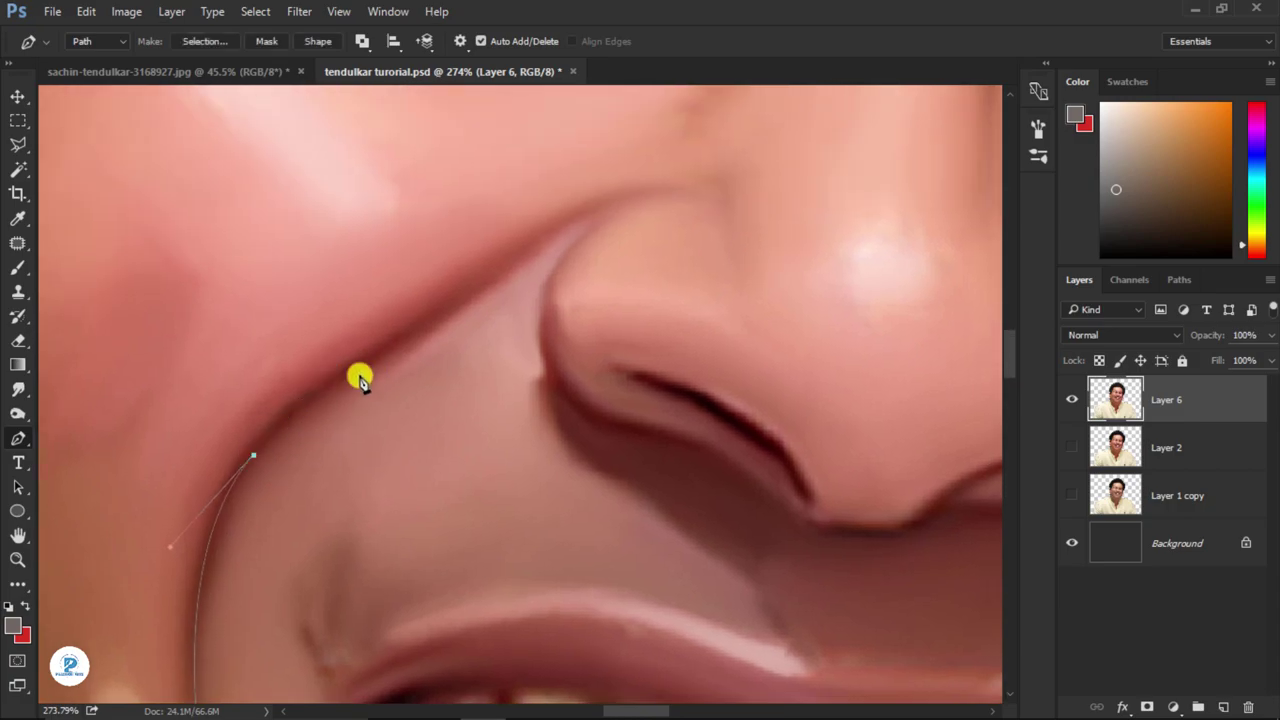
{"action": "left_click_drag", "start_coordinate": [449, 312], "coordinate": [520, 272]}
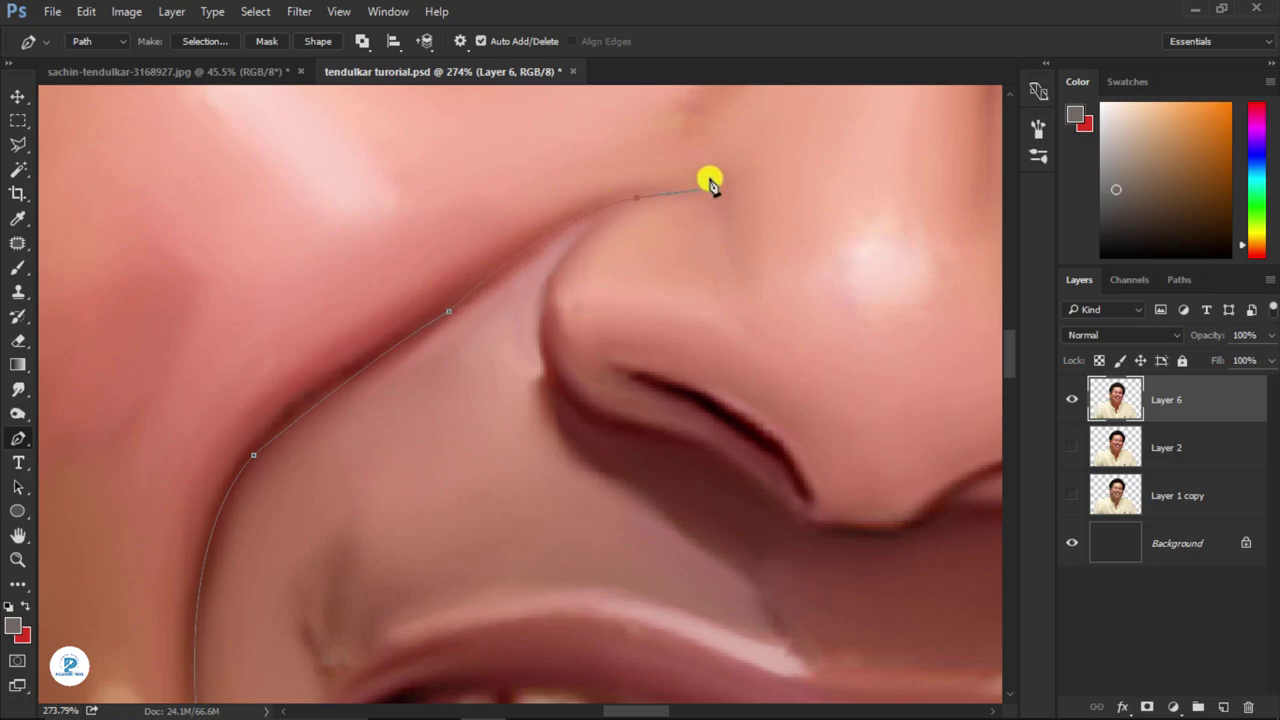
{"action": "key", "text": "ctrl+z"}
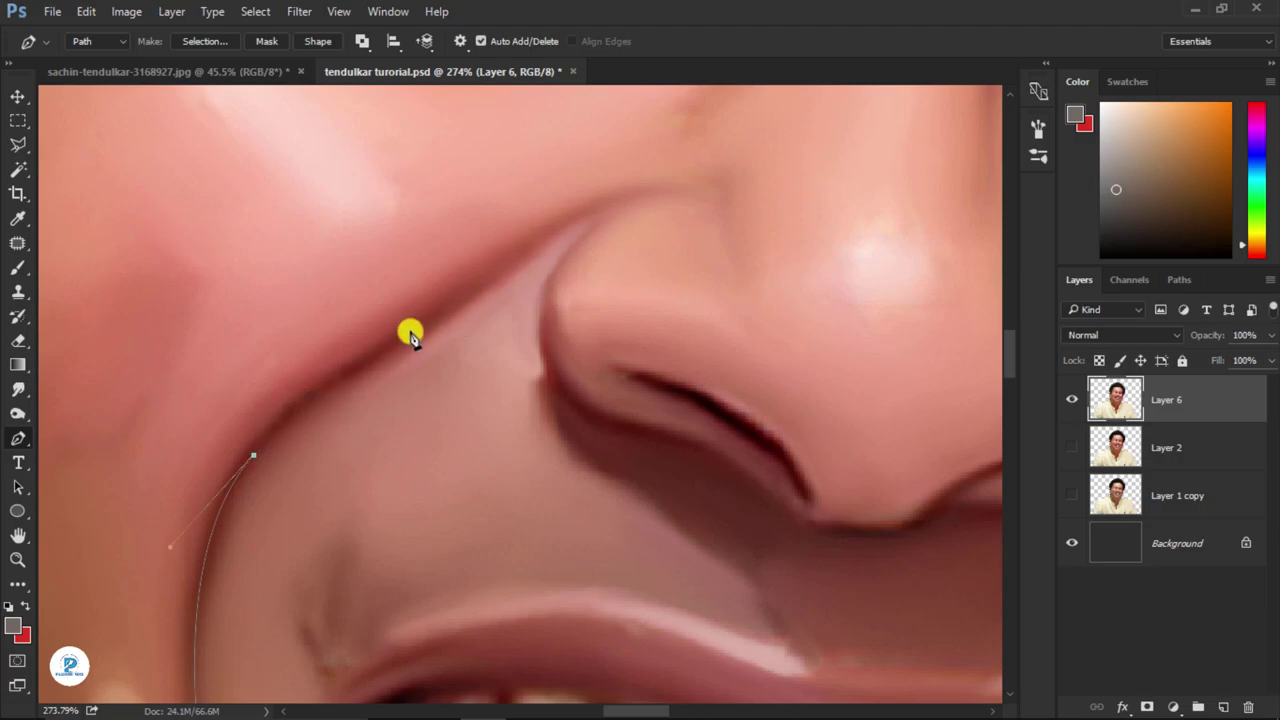
{"action": "left_click_drag", "start_coordinate": [403, 345], "coordinate": [481, 308]}
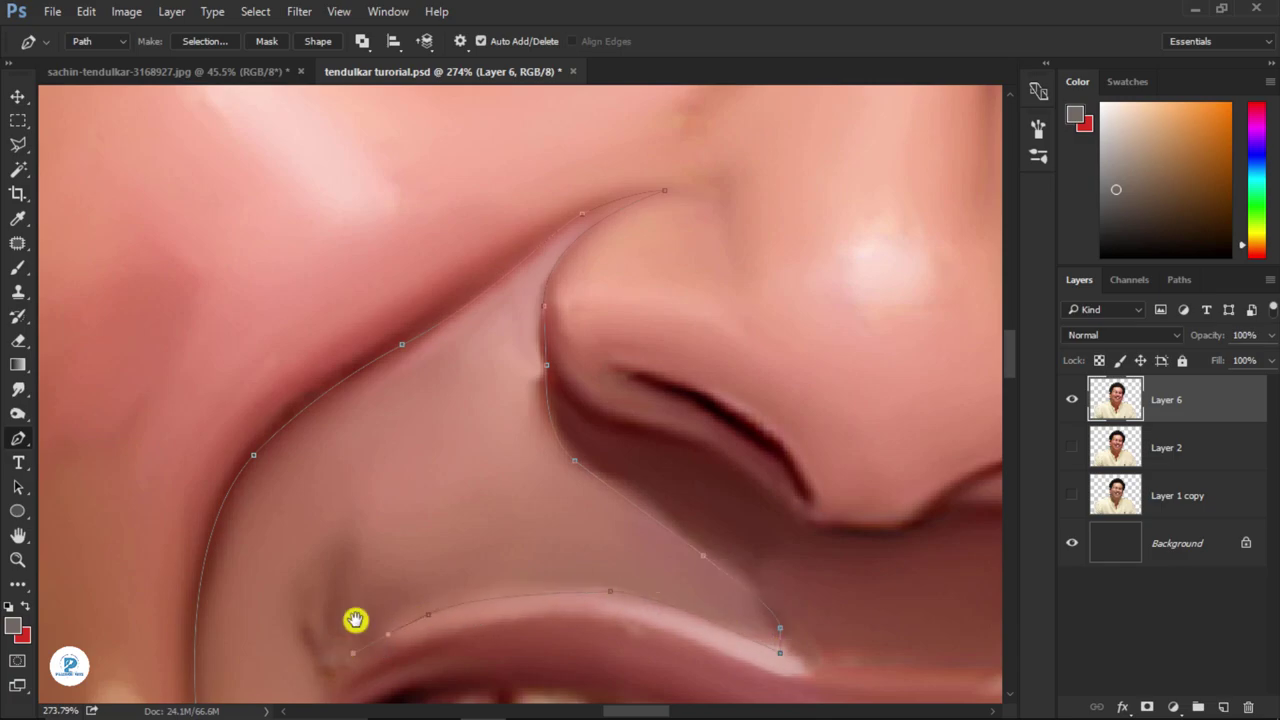
{"action": "left_click_drag", "start_coordinate": [355, 620], "coordinate": [425, 497]}
{"action": "left_click_drag", "start_coordinate": [410, 594], "coordinate": [404, 394]}
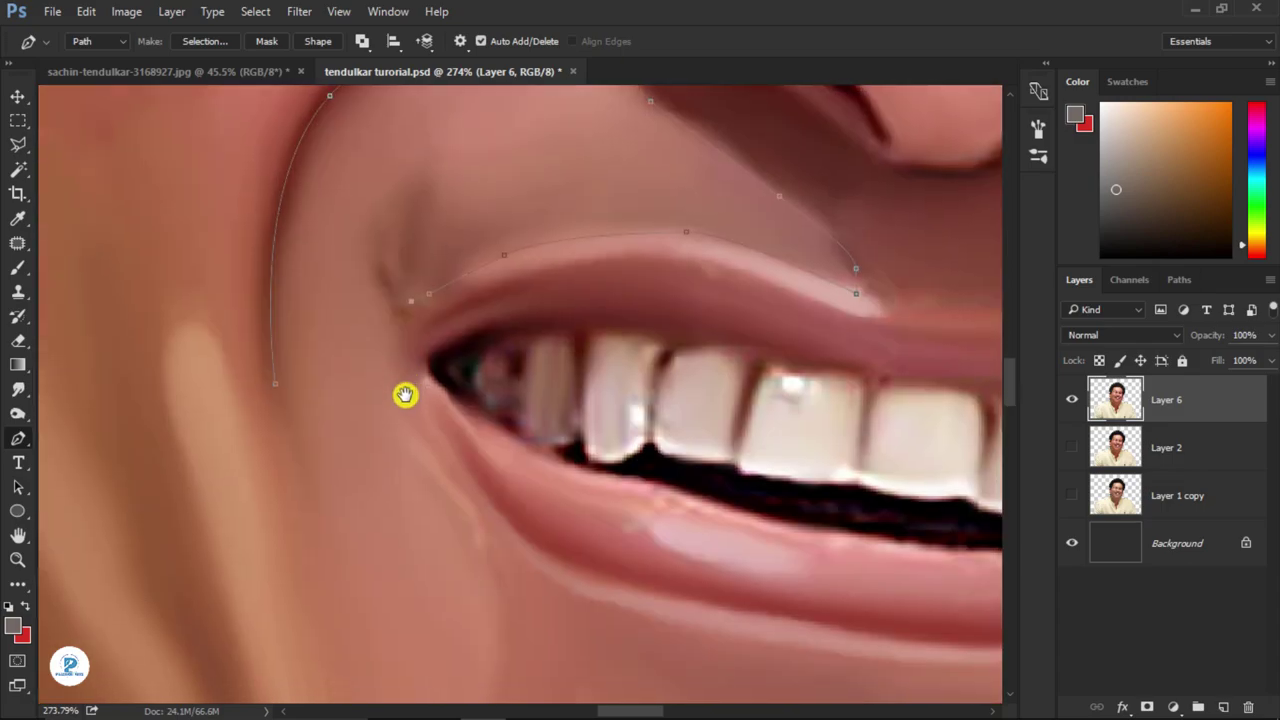
{"action": "left_click_drag", "start_coordinate": [469, 495], "coordinate": [477, 524]}
{"action": "scroll", "coordinate": [469, 503], "scroll_direction": "down", "scroll_amount": 3}
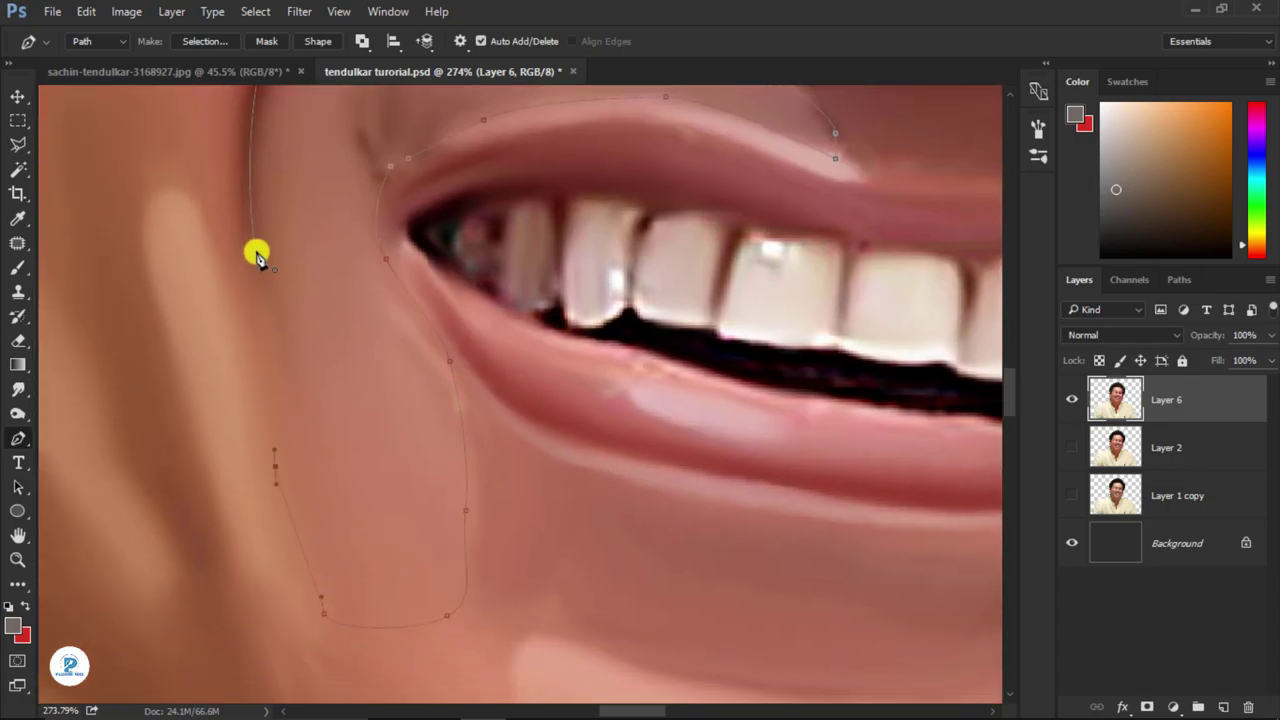
{"action": "key", "text": "ctrl+Return"}
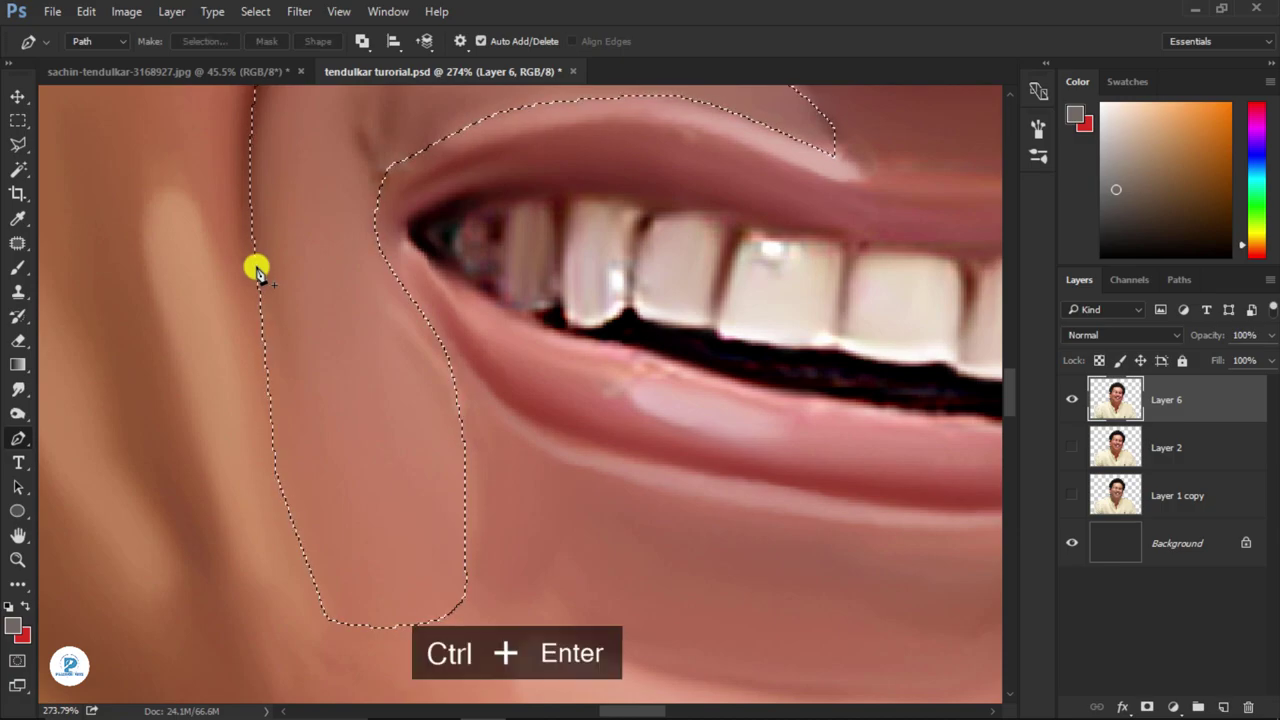
- Feather the cheek-fold selection by 3 px, then by 5 px
{"action": "key", "text": "m"}
{"action": "right_click", "coordinate": [345, 245]}
{"action": "left_click", "coordinate": [357, 294]}
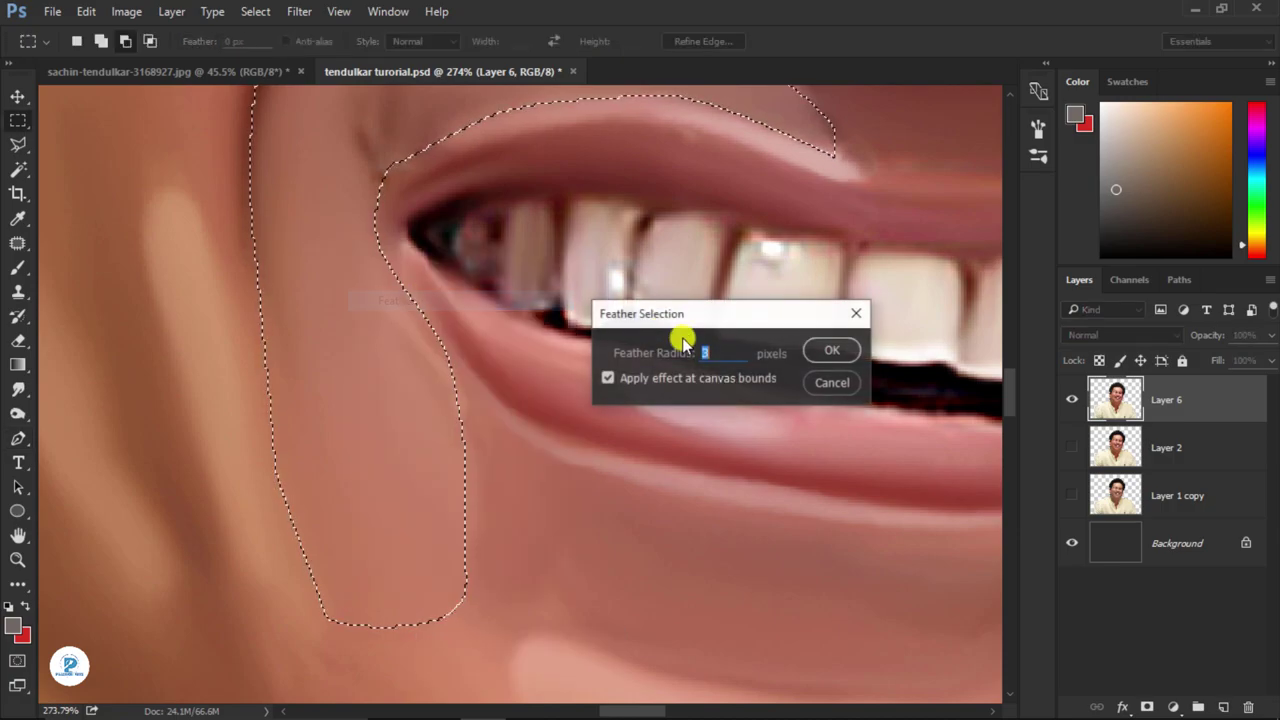
{"action": "left_click", "coordinate": [818, 352]}
{"action": "scroll", "coordinate": [791, 346], "scroll_direction": "down", "scroll_amount": 5}
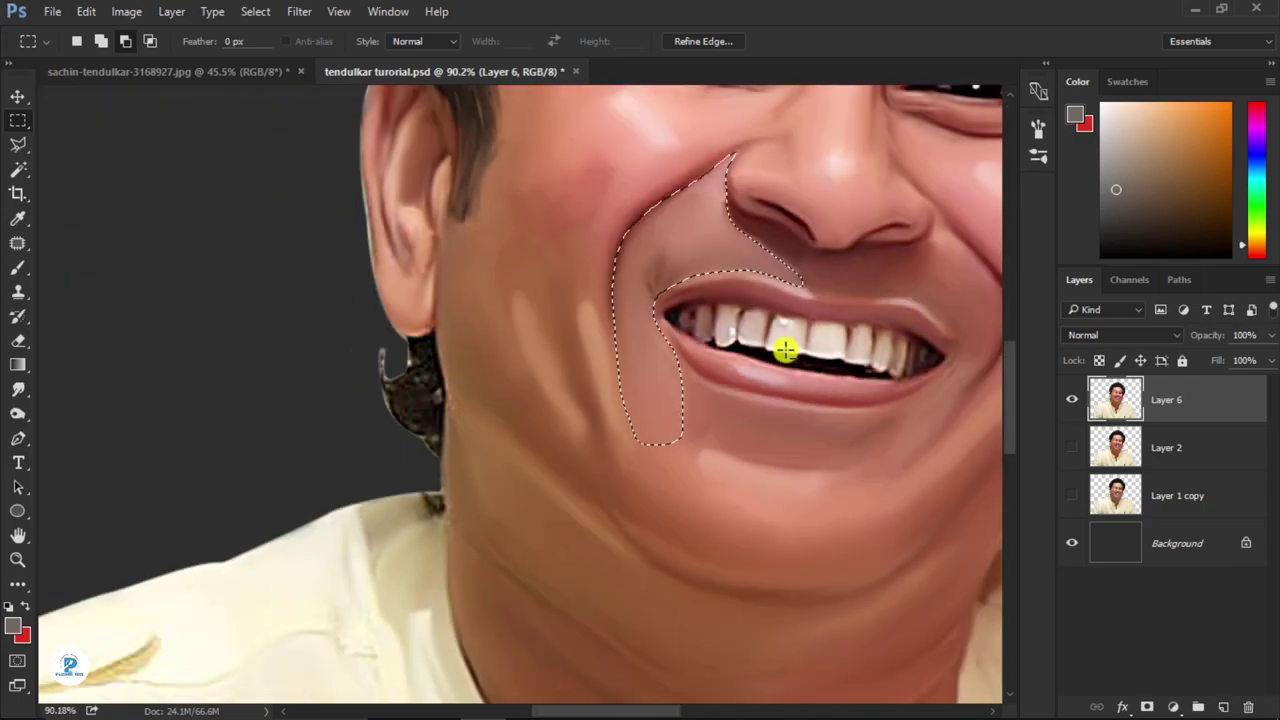
{"action": "left_click_drag", "start_coordinate": [786, 346], "coordinate": [757, 477]}
{"action": "right_click", "coordinate": [580, 458]}
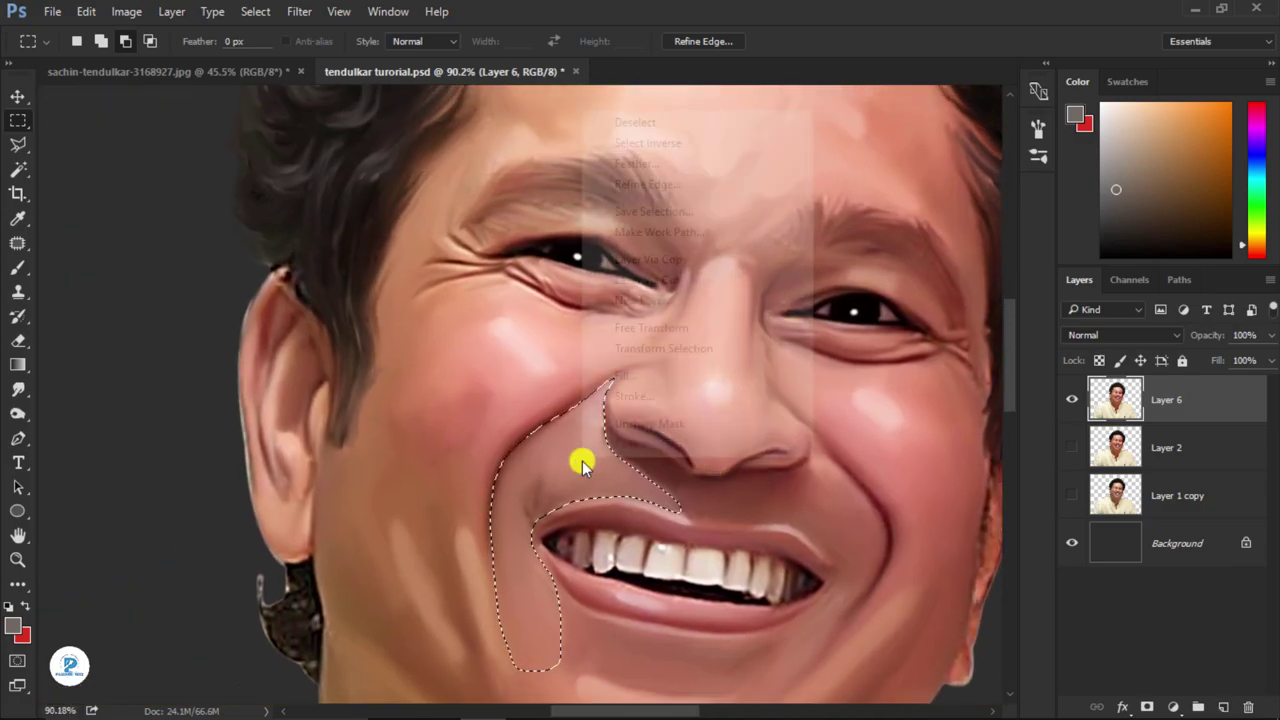
{"action": "left_click", "coordinate": [678, 165]}
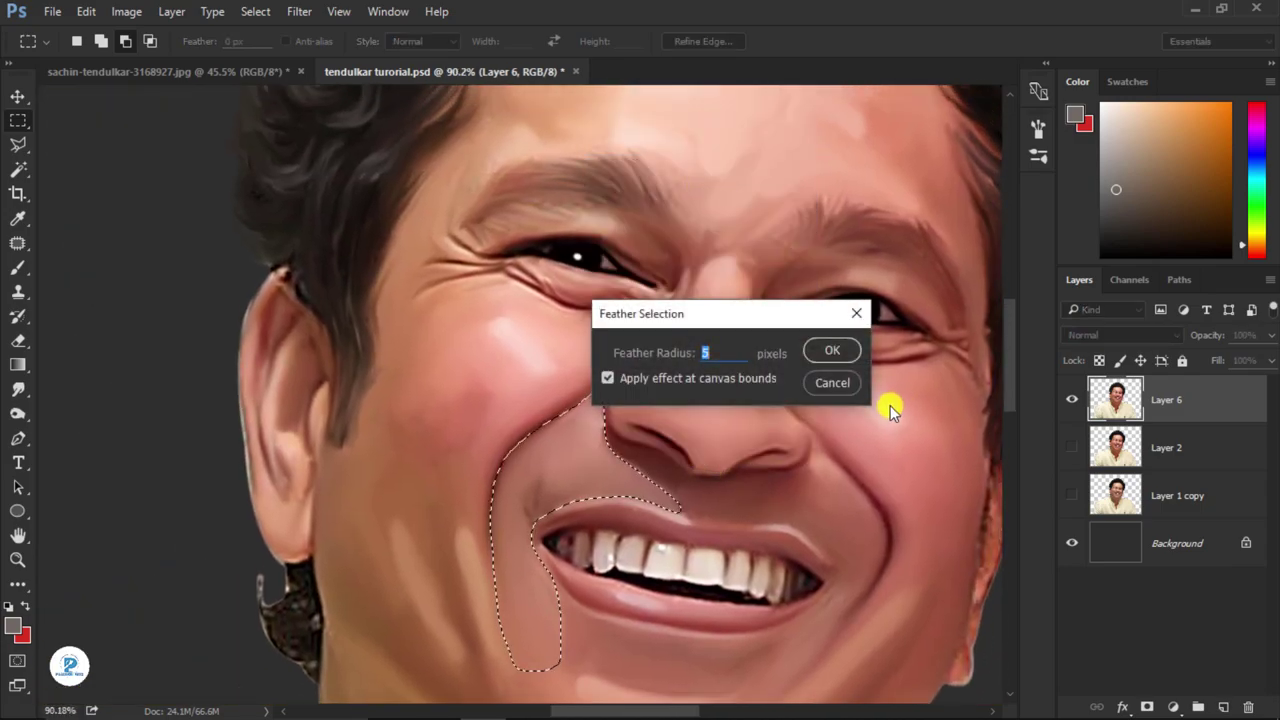
{"action": "key", "text": "Return"}
- Pick dark red for the Color-mode brush and invert the cheek-fold selection
{"action": "left_click", "coordinate": [18, 267]}
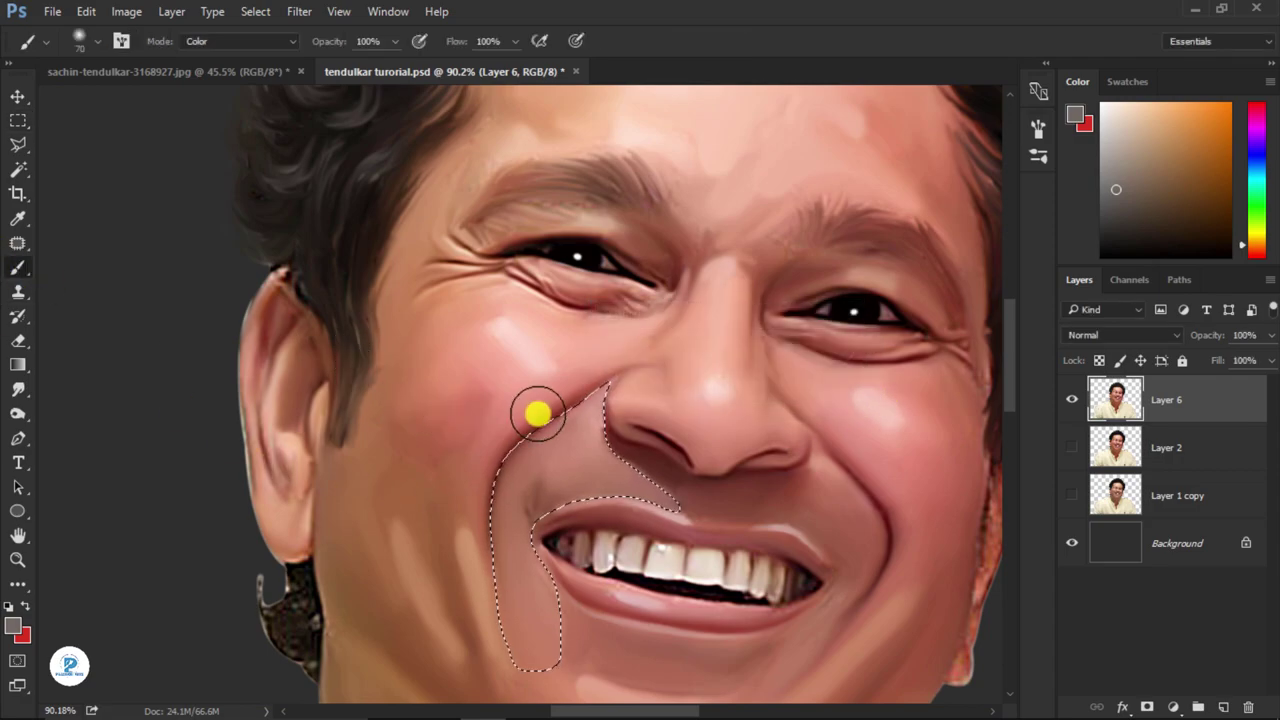
{"action": "scroll", "coordinate": [600, 428], "scroll_direction": "up", "scroll_amount": 5}
{"action": "scroll", "coordinate": [600, 428], "scroll_direction": "up", "scroll_amount": 2}
{"action": "left_click", "coordinate": [1190, 175]}
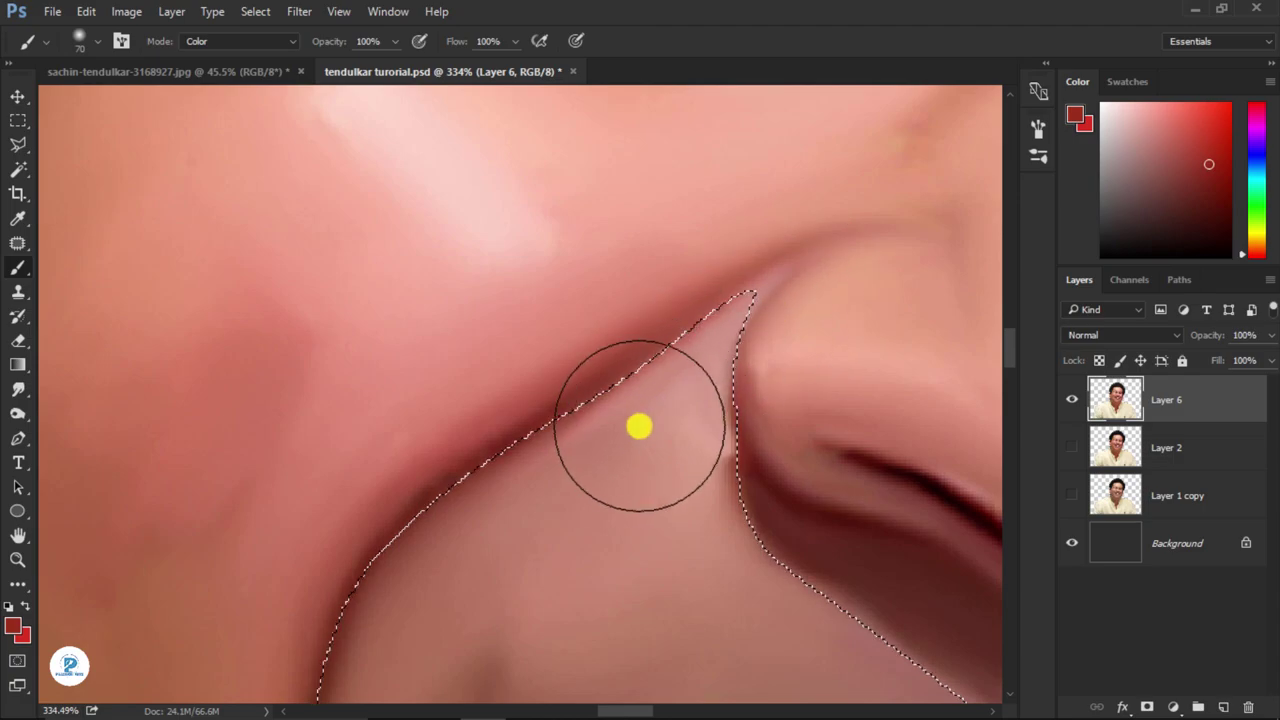
{"action": "key", "text": "ctrl+shift+i"}
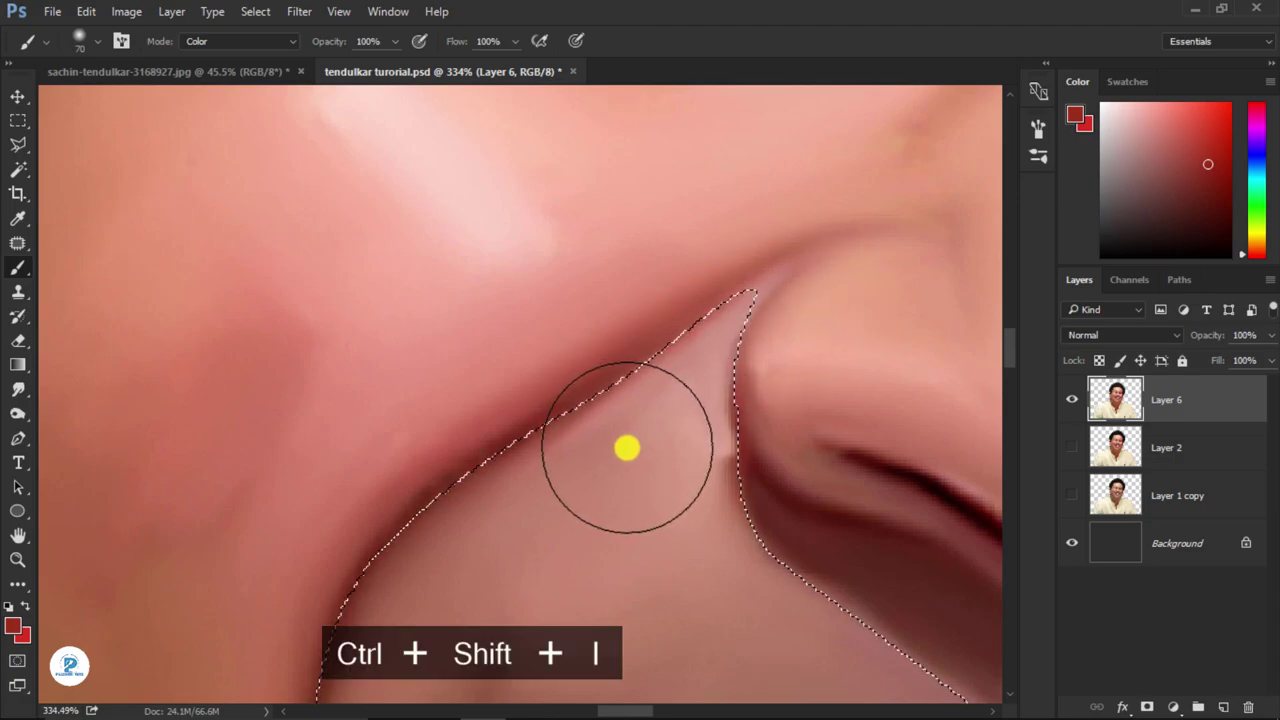
{"action": "key", "text": "m"}
{"action": "right_click", "coordinate": [628, 444]}
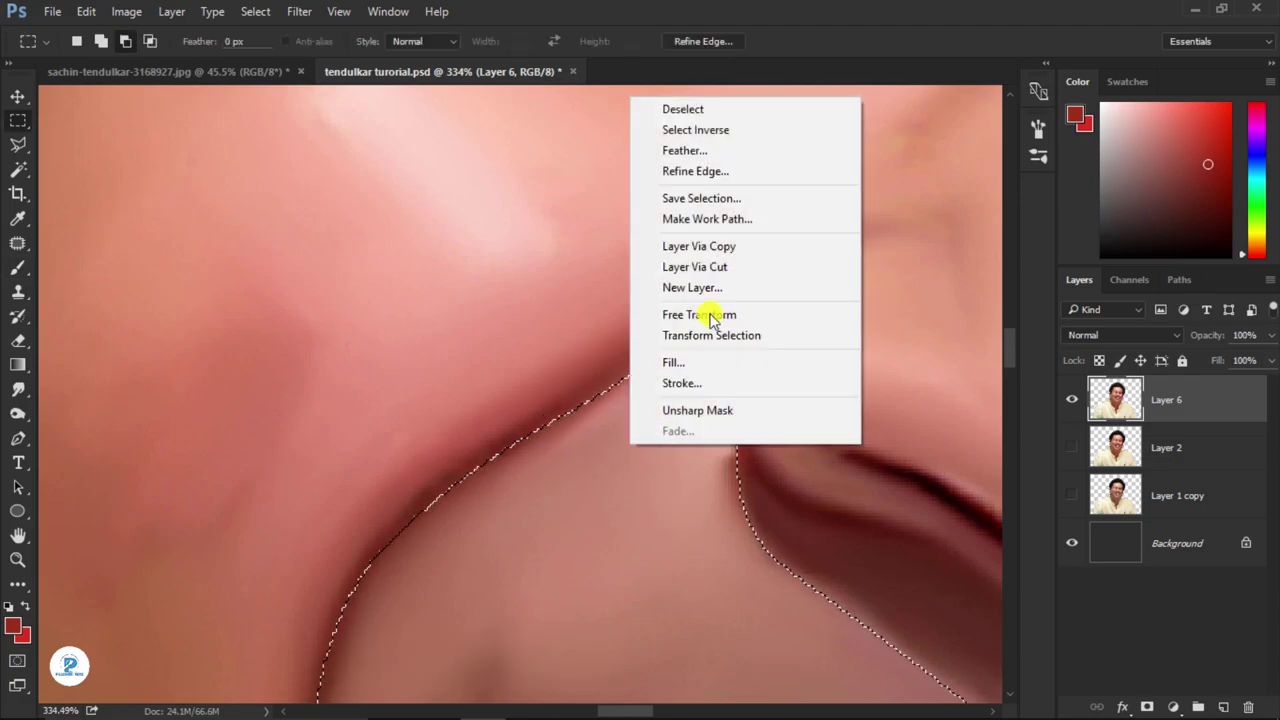
{"action": "left_click", "coordinate": [718, 131]}
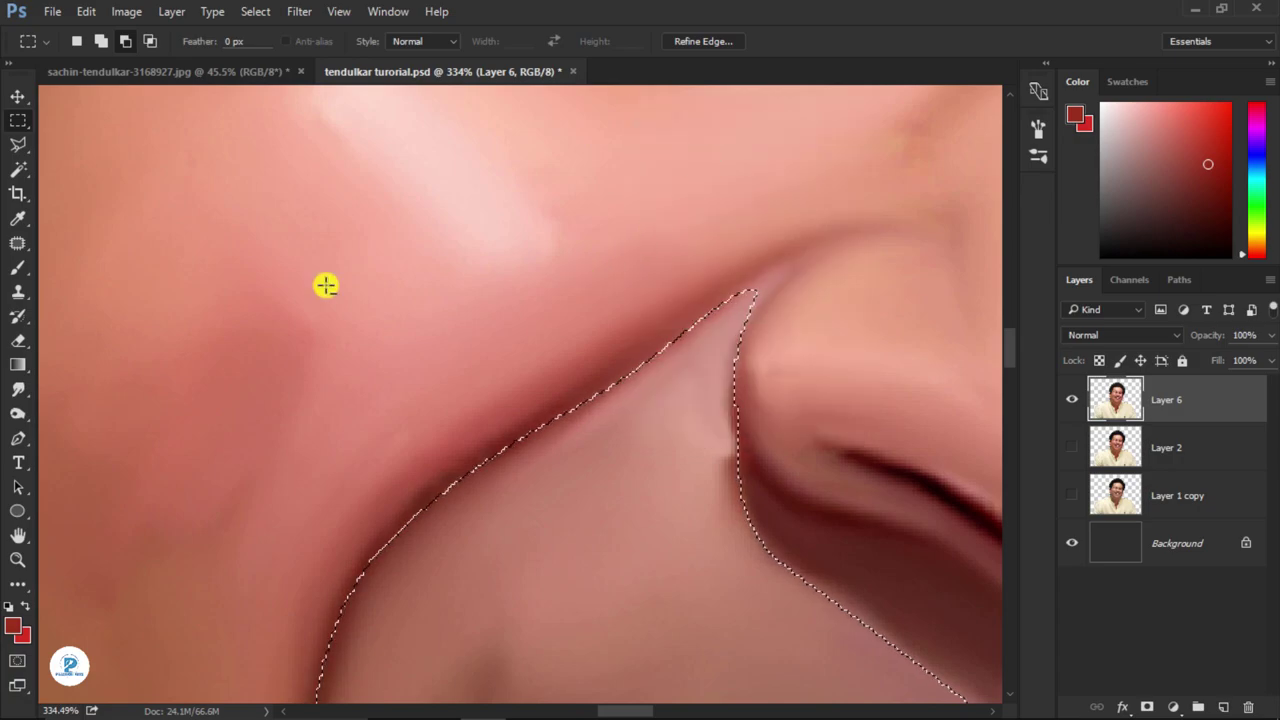
- Brush a deeper red tint along the cheek side of the fold edge
{"action": "left_click", "coordinate": [20, 268]}
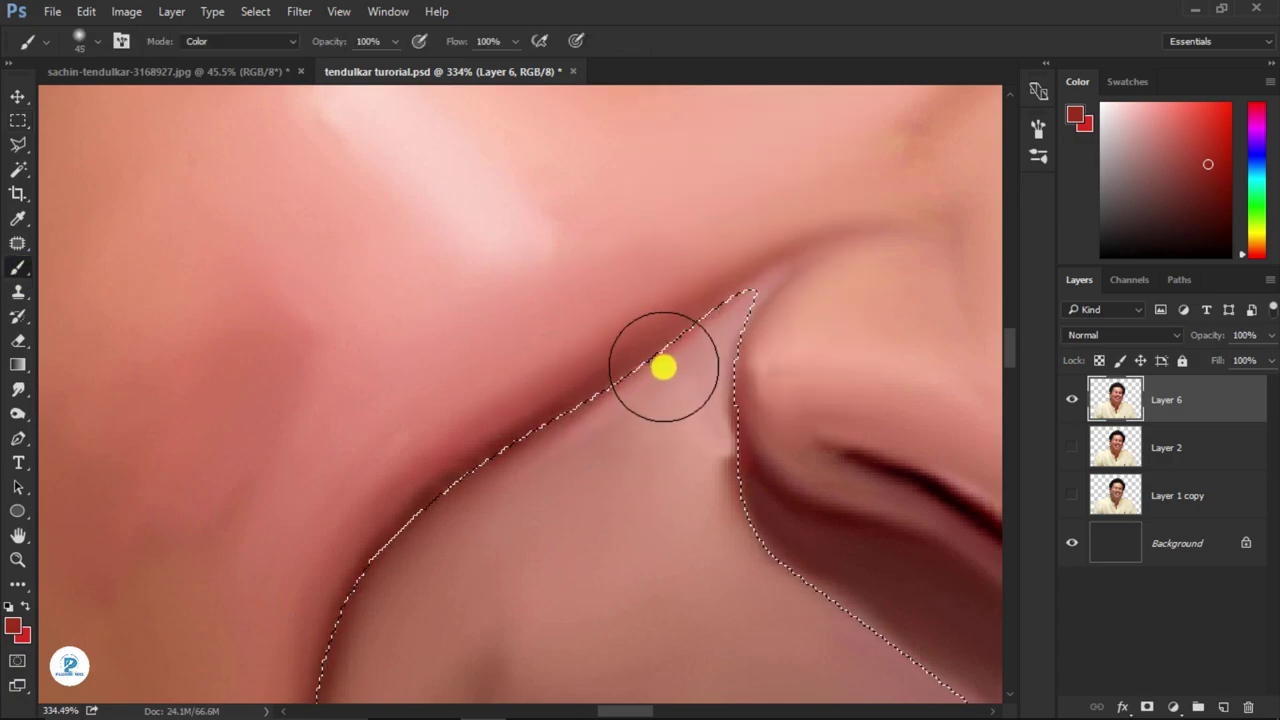
{"action": "left_click_drag", "start_coordinate": [640, 395], "coordinate": [648, 369]}
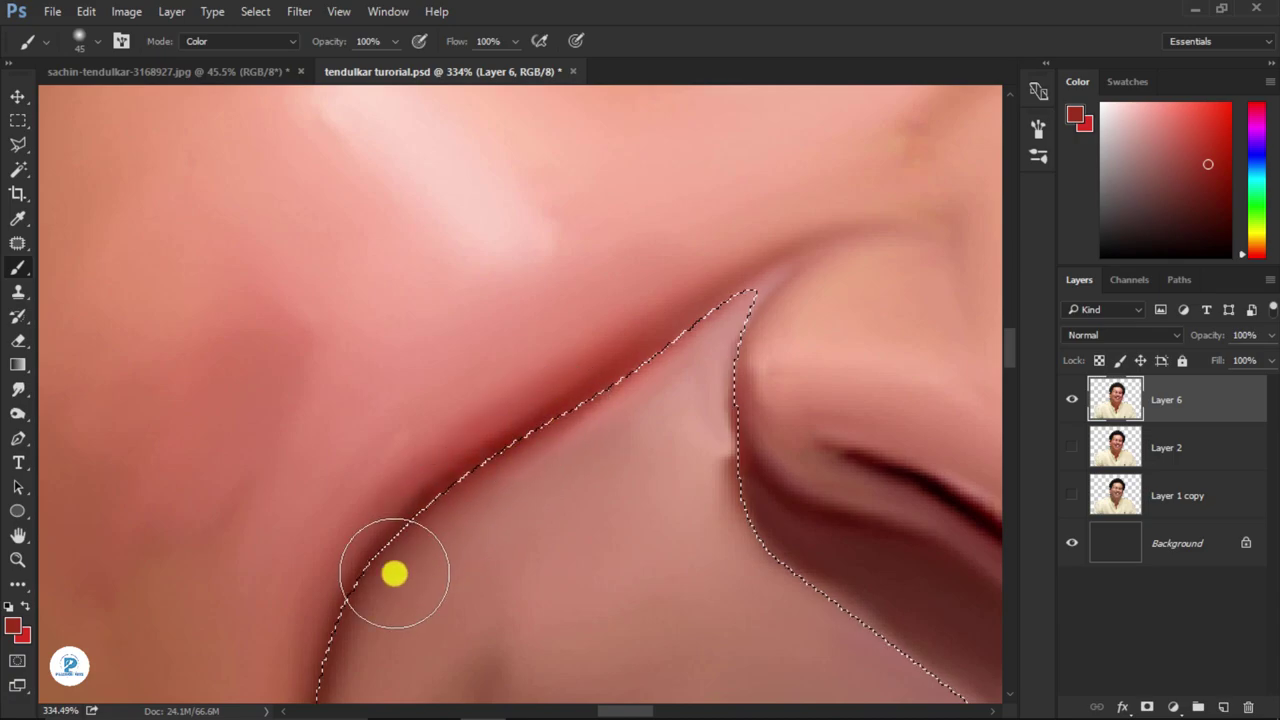
{"action": "scroll", "coordinate": [606, 380], "scroll_direction": "down", "scroll_amount": 5}
{"action": "scroll", "coordinate": [622, 371], "scroll_direction": "up", "scroll_amount": 1}
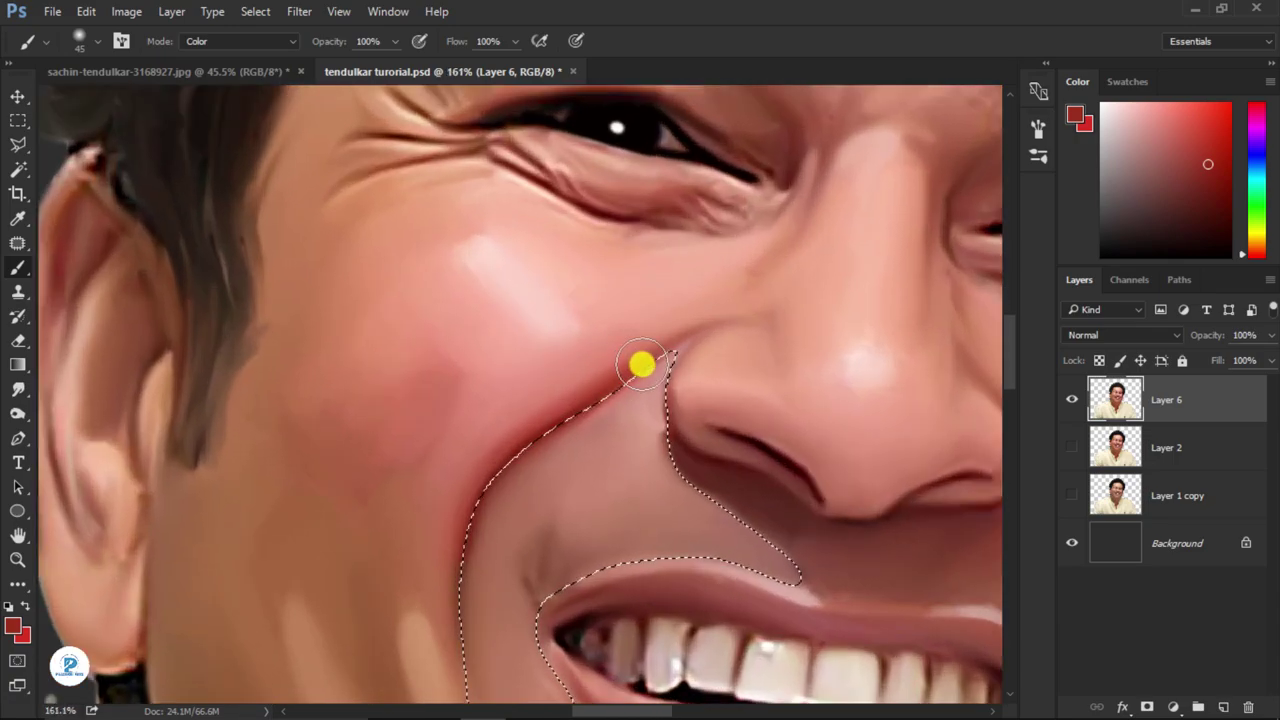
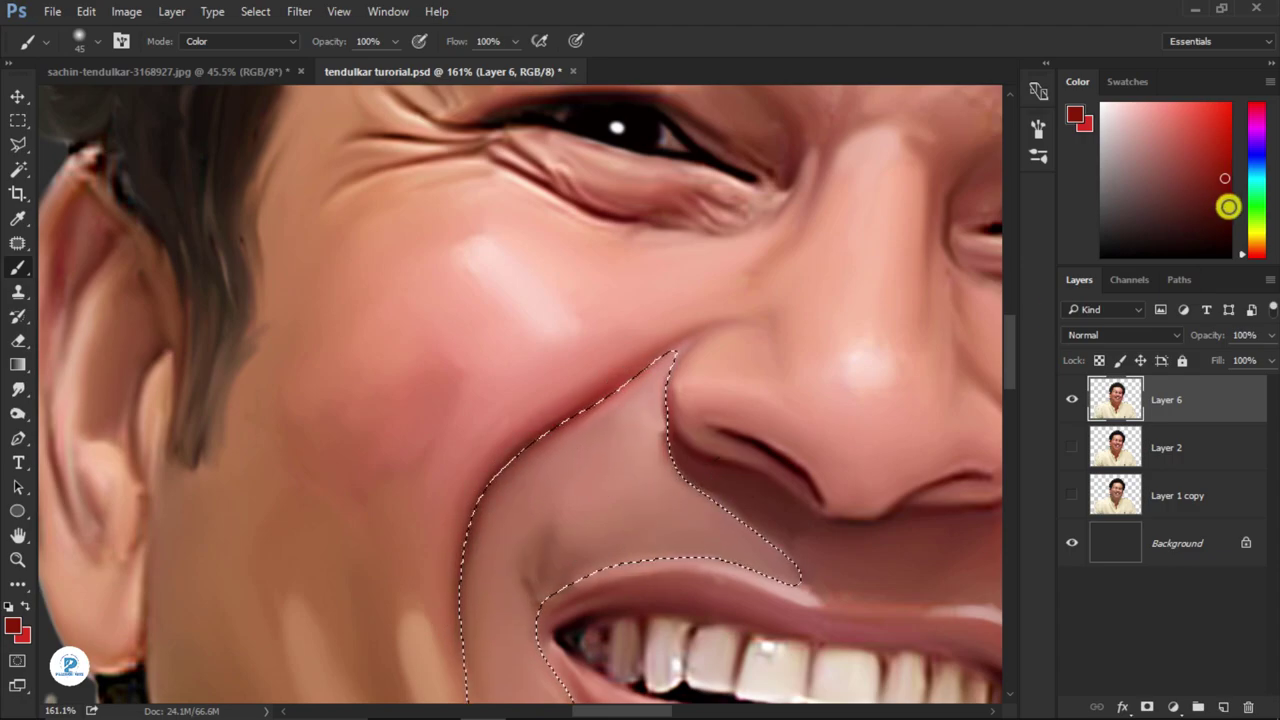
- Choose a golden-brown paint colour and feather the cheek-fold selection
{"action": "left_click_drag", "start_coordinate": [1240, 255], "coordinate": [1240, 243]}
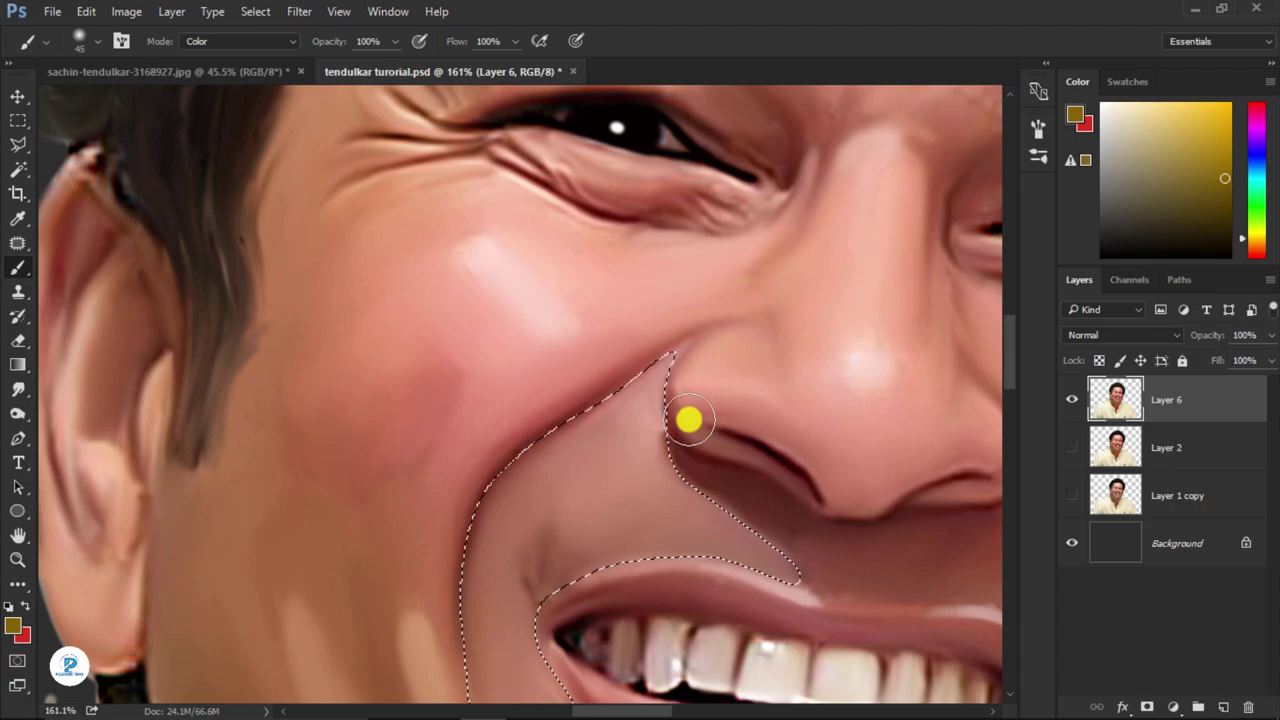
{"action": "key", "text": "m"}
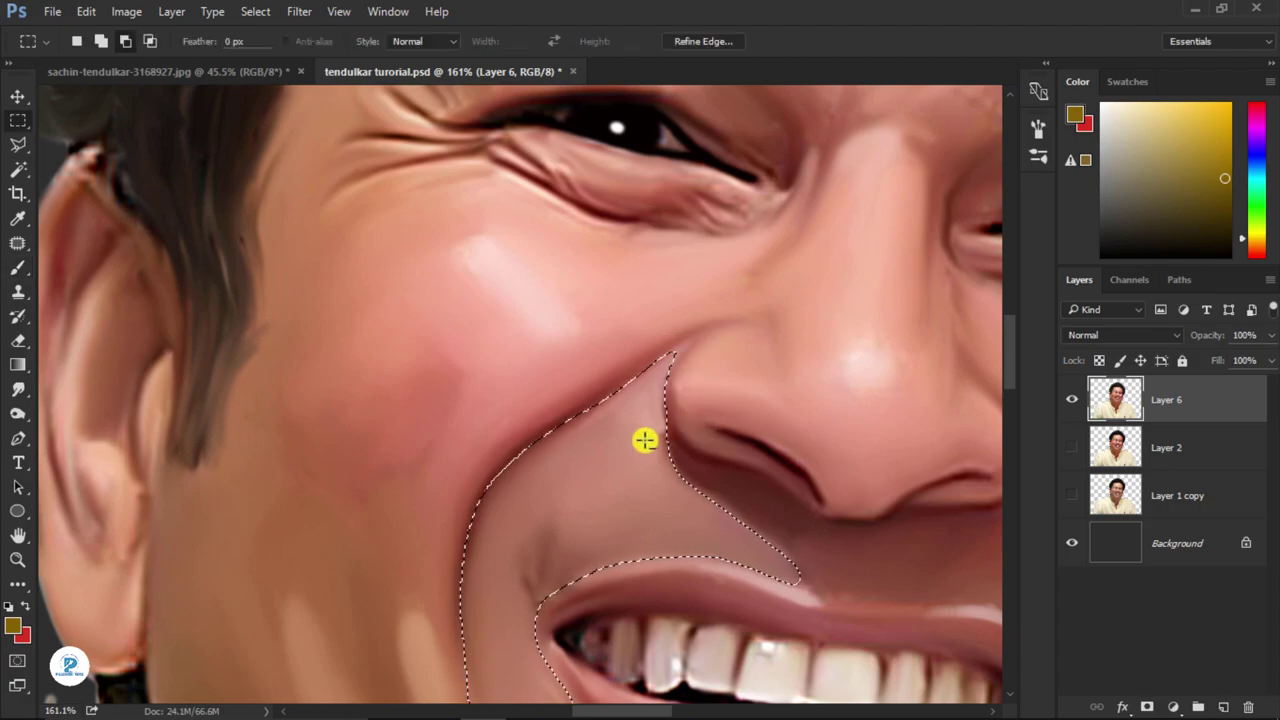
{"action": "right_click", "coordinate": [630, 445]}
{"action": "left_click", "coordinate": [689, 155]}
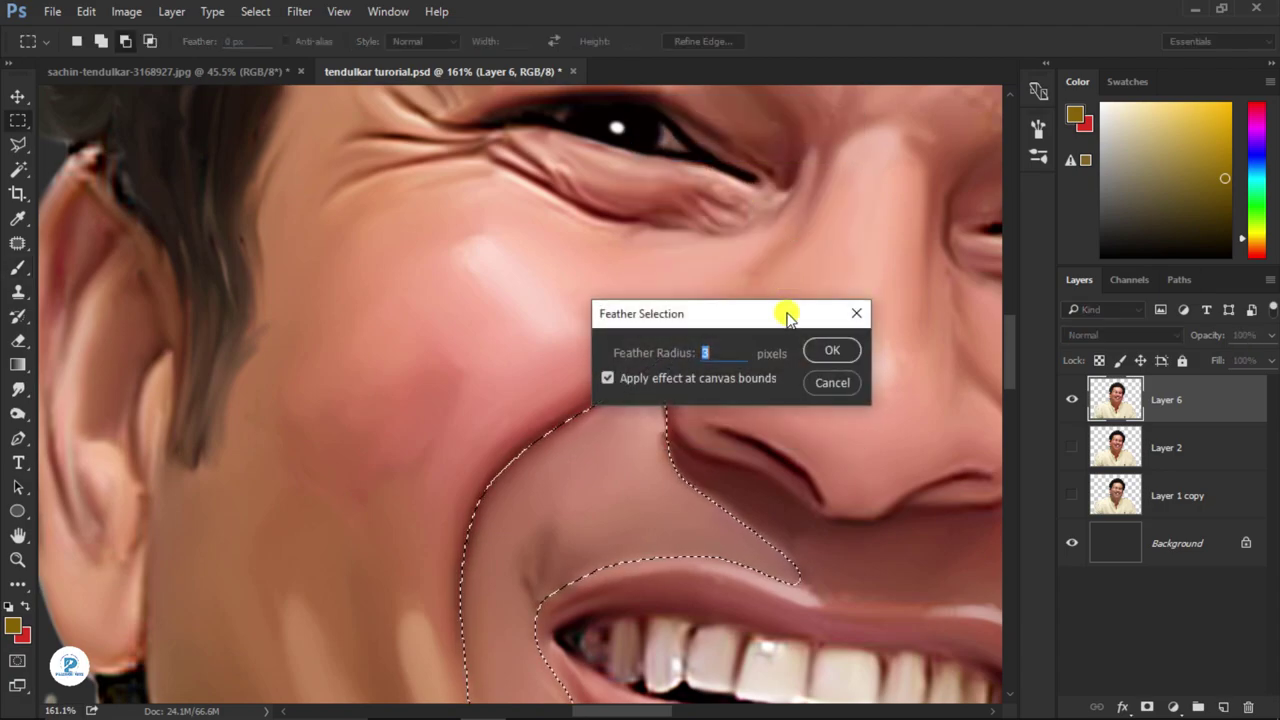
{"action": "left_click", "coordinate": [832, 350]}
- Lighten the skin along the selection edge with a size 100 Dodge brush at 42% exposure
{"action": "right_click", "coordinate": [592, 440]}
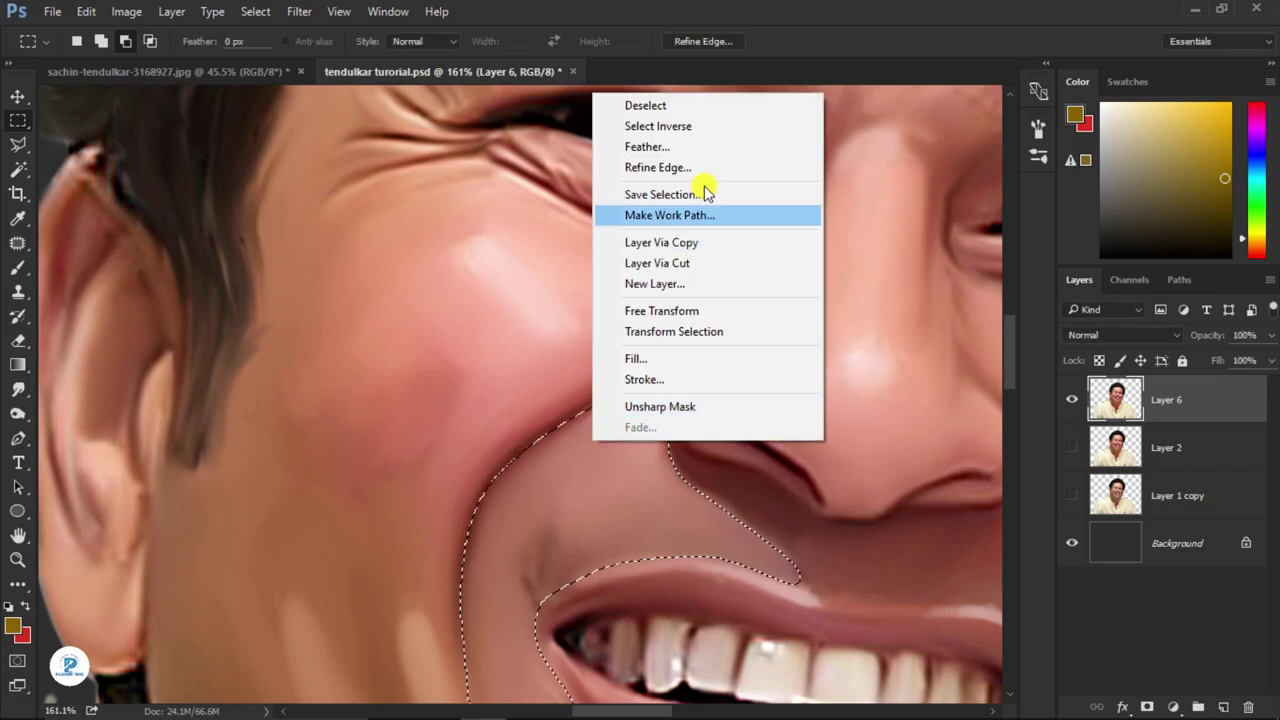
{"action": "left_click", "coordinate": [700, 128]}
{"action": "left_click", "coordinate": [18, 414]}
{"action": "left_click", "coordinate": [95, 414]}
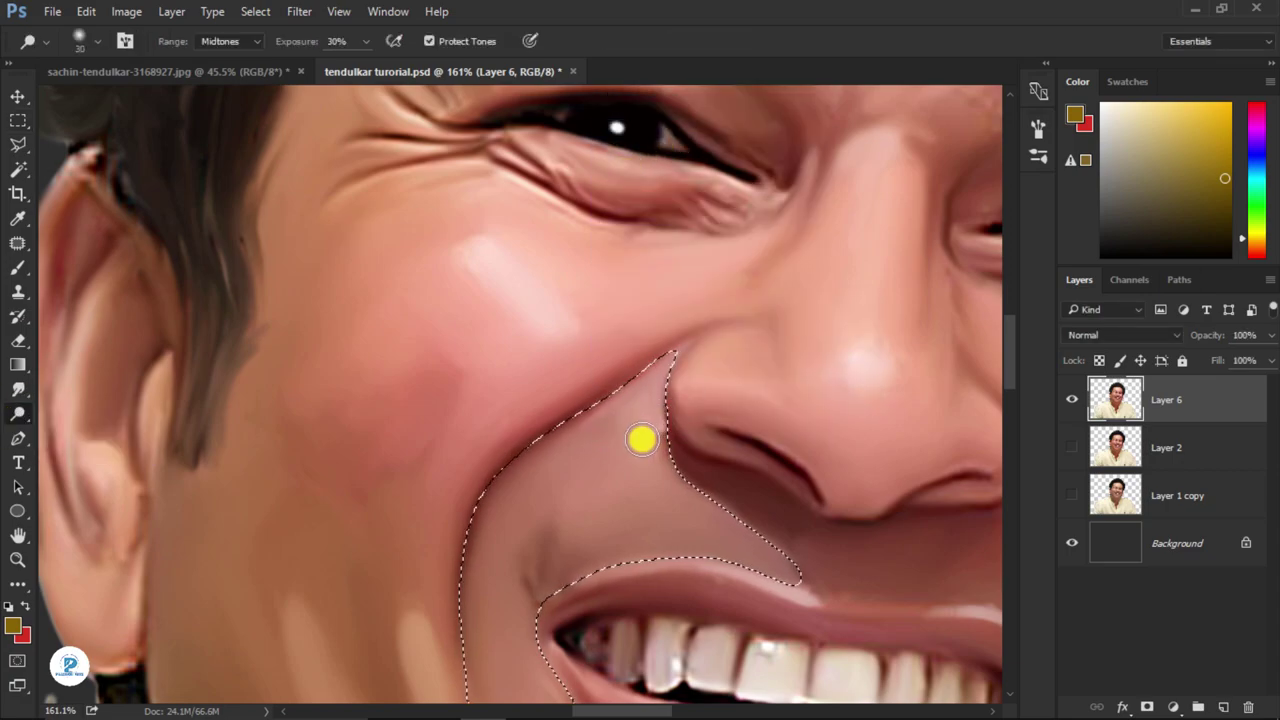
{"action": "key", "text": "bracketright"}
{"action": "key", "text": "bracketright"}
{"action": "key", "text": "bracketright"}
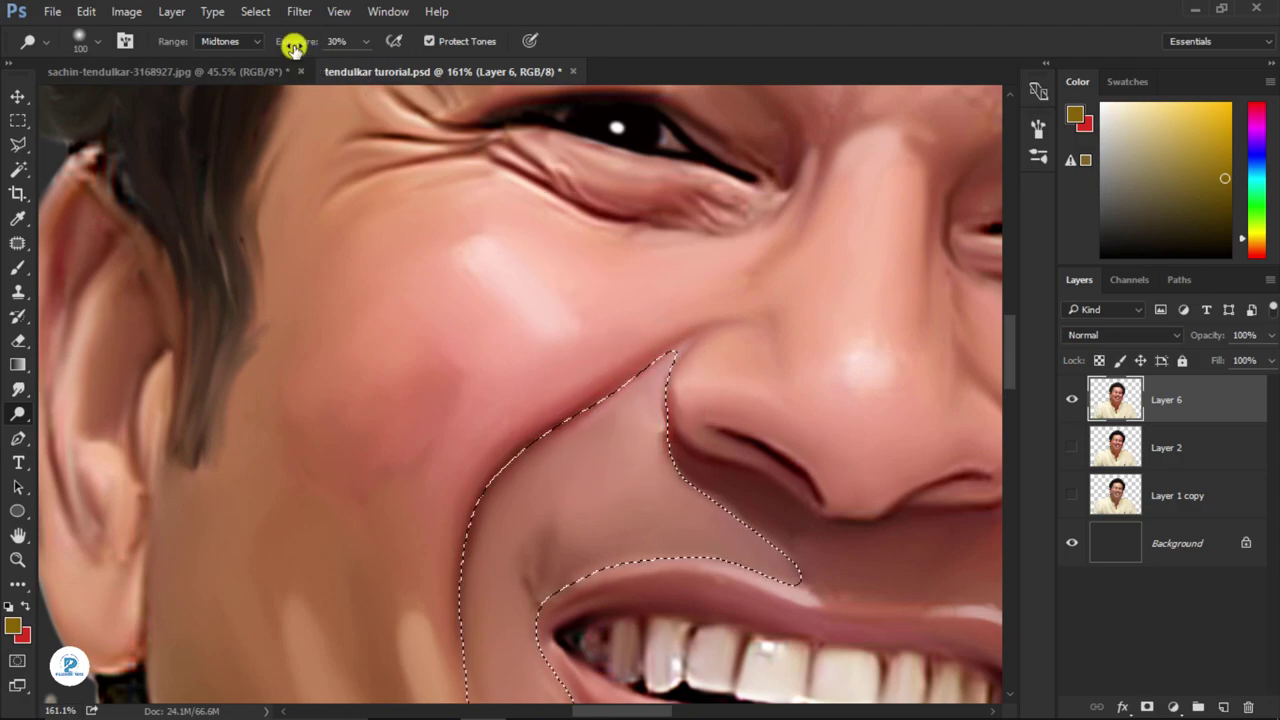
{"action": "left_click_drag", "start_coordinate": [305, 45], "coordinate": [300, 45]}
{"action": "left_click_drag", "start_coordinate": [571, 357], "coordinate": [615, 390]}
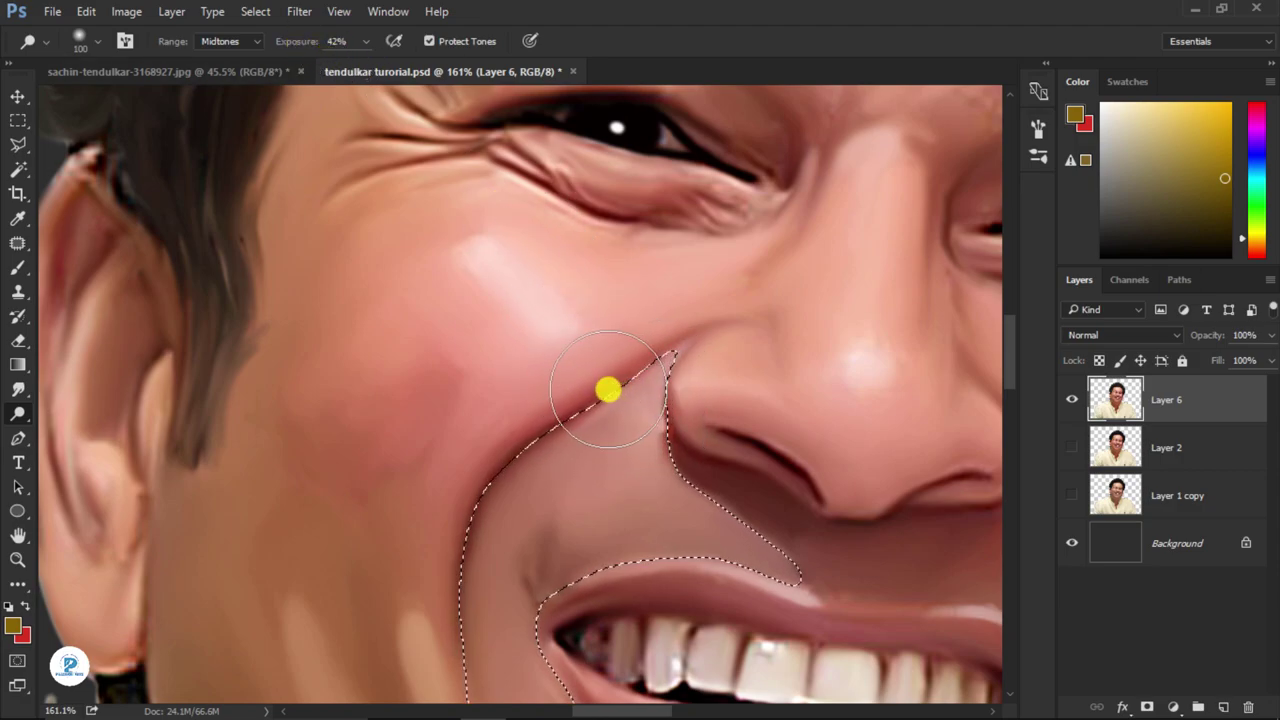
- Dodge from the nose toward the cheek, deselect, then lighten beside the nose tip
{"action": "key", "text": "m"}
{"action": "right_click", "coordinate": [638, 436]}
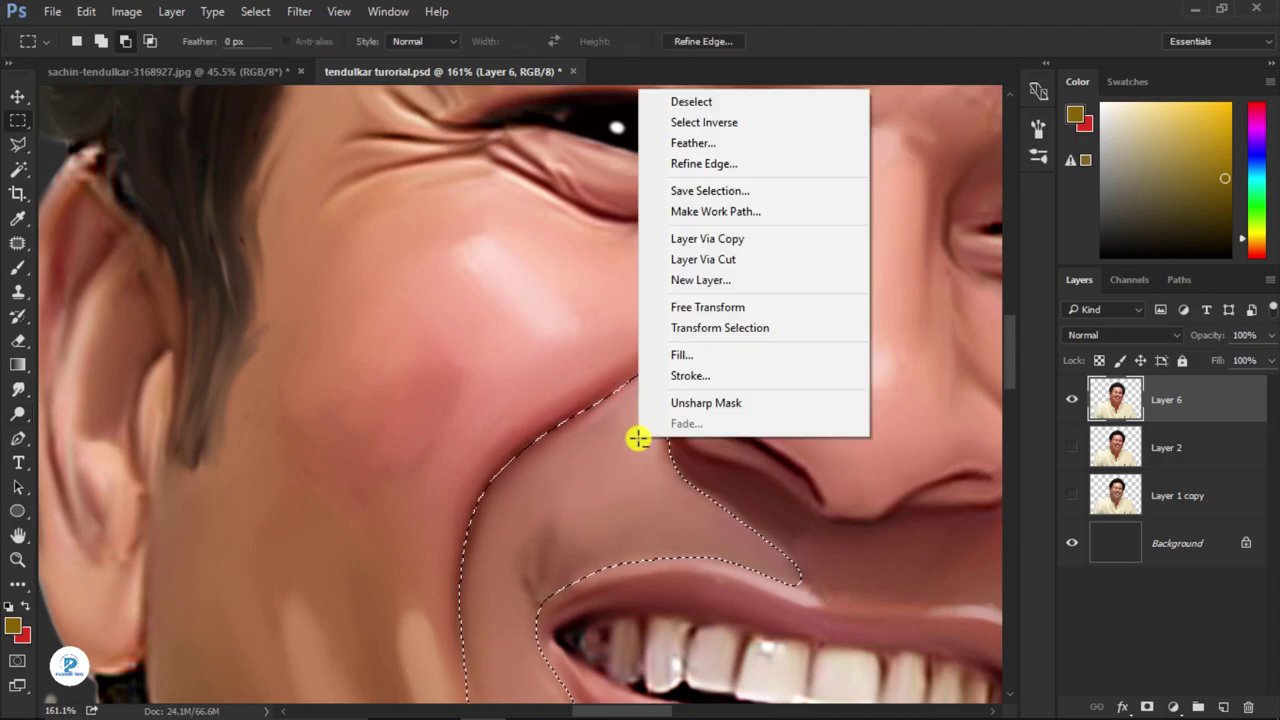
{"action": "left_click", "coordinate": [727, 123]}
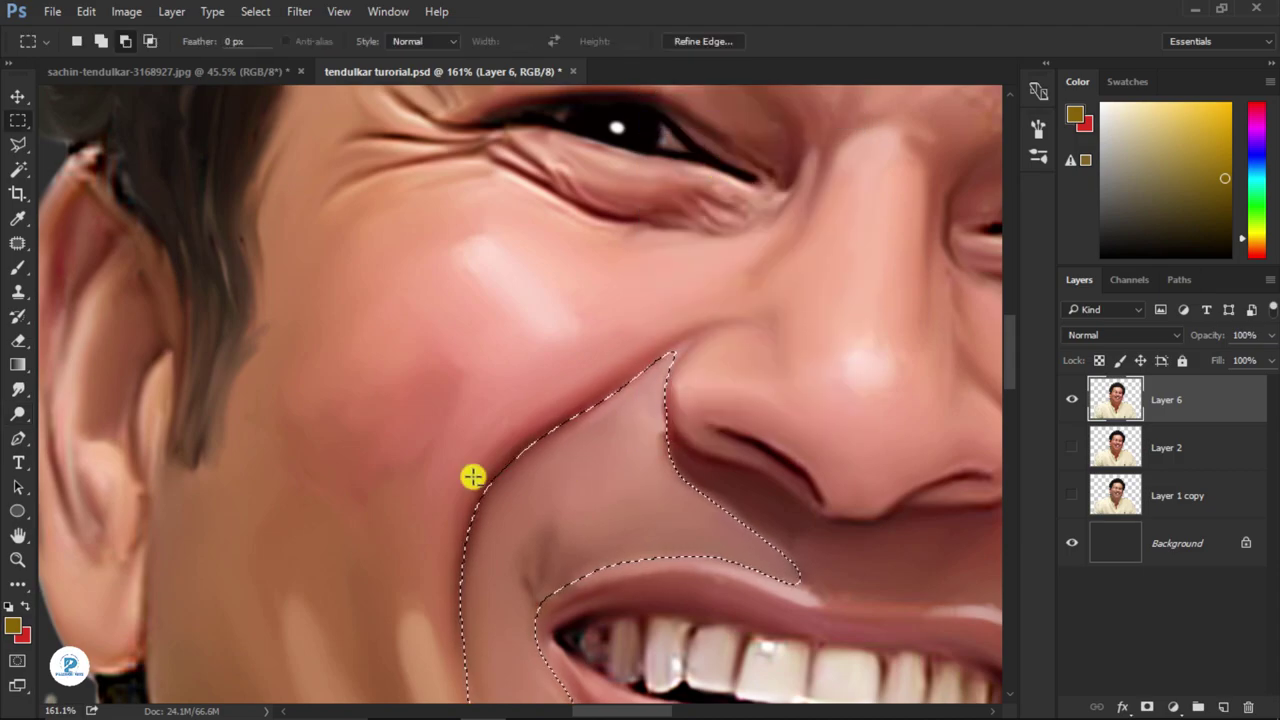
{"action": "left_click", "coordinate": [17, 414]}
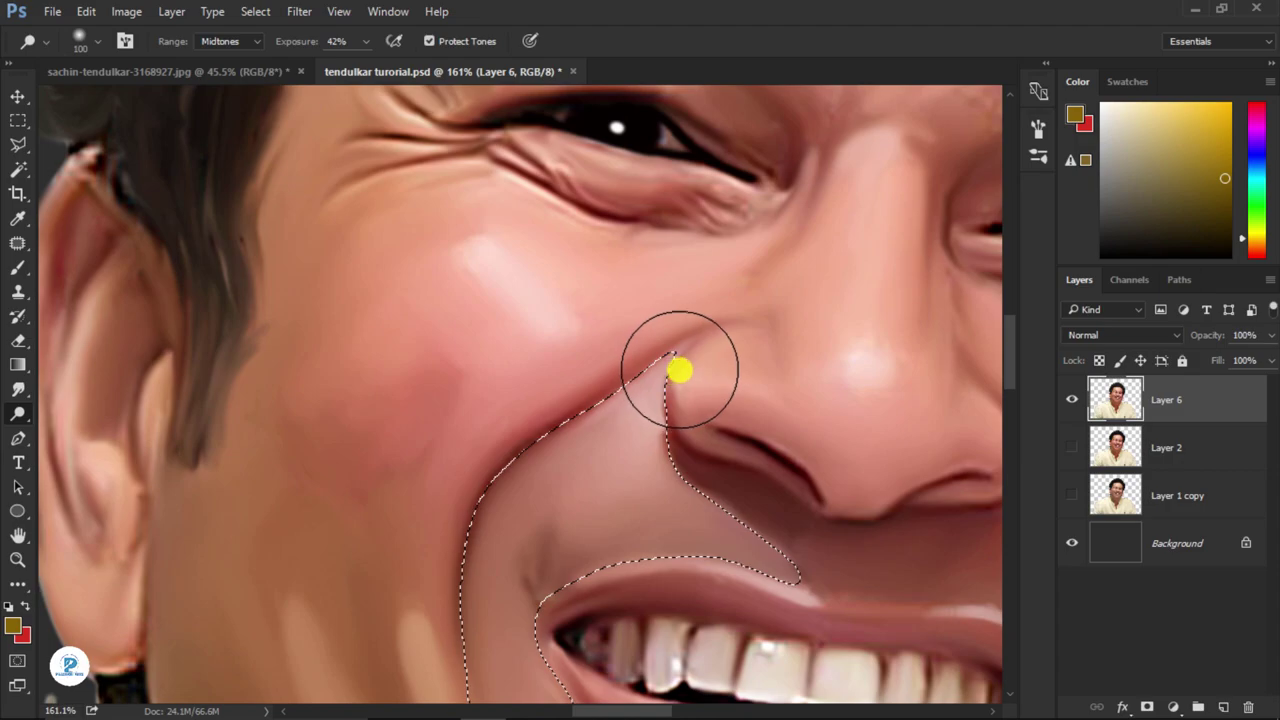
{"action": "left_click_drag", "start_coordinate": [700, 465], "coordinate": [545, 445]}
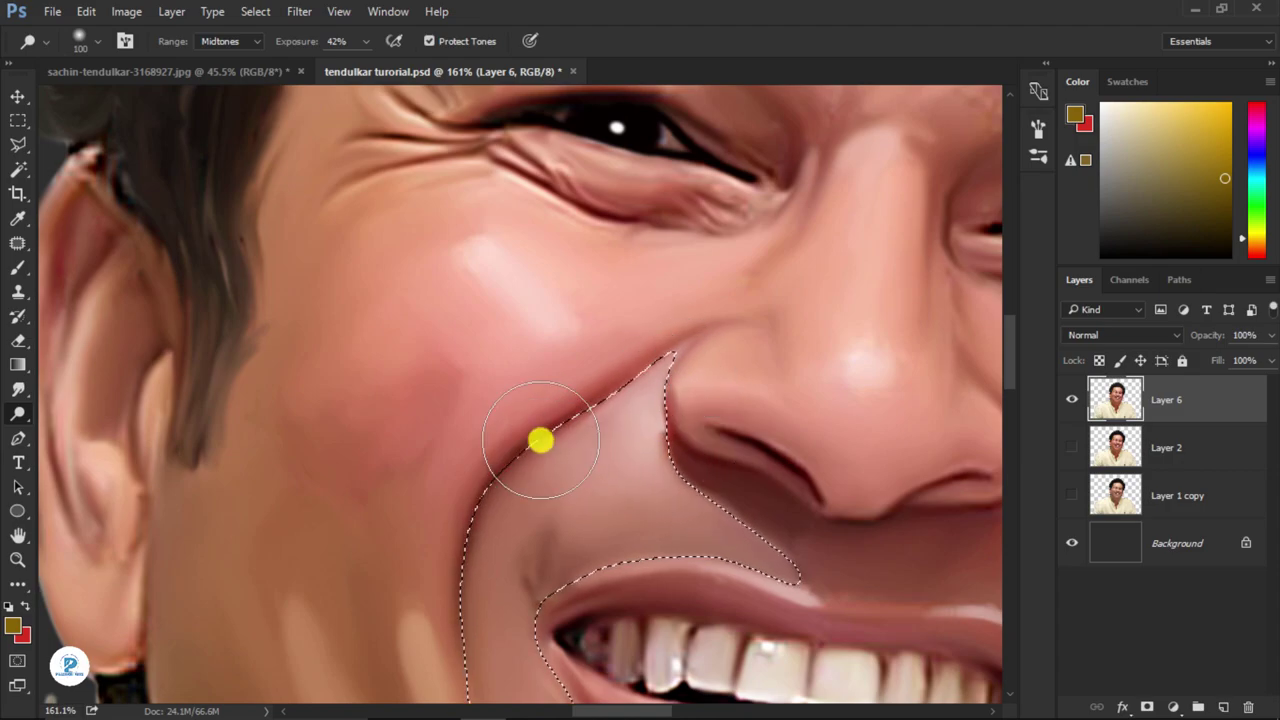
{"action": "scroll", "coordinate": [632, 428], "scroll_direction": "down", "scroll_amount": 5}
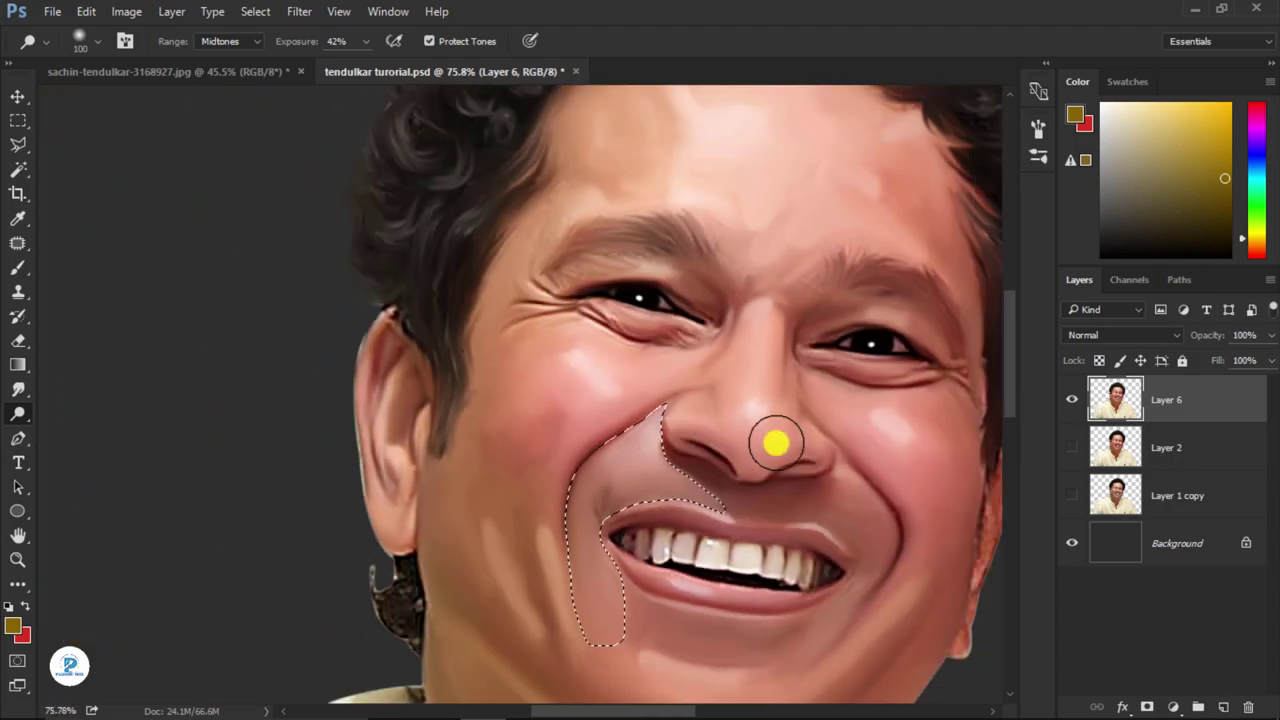
{"action": "key", "text": "ctrl+d"}
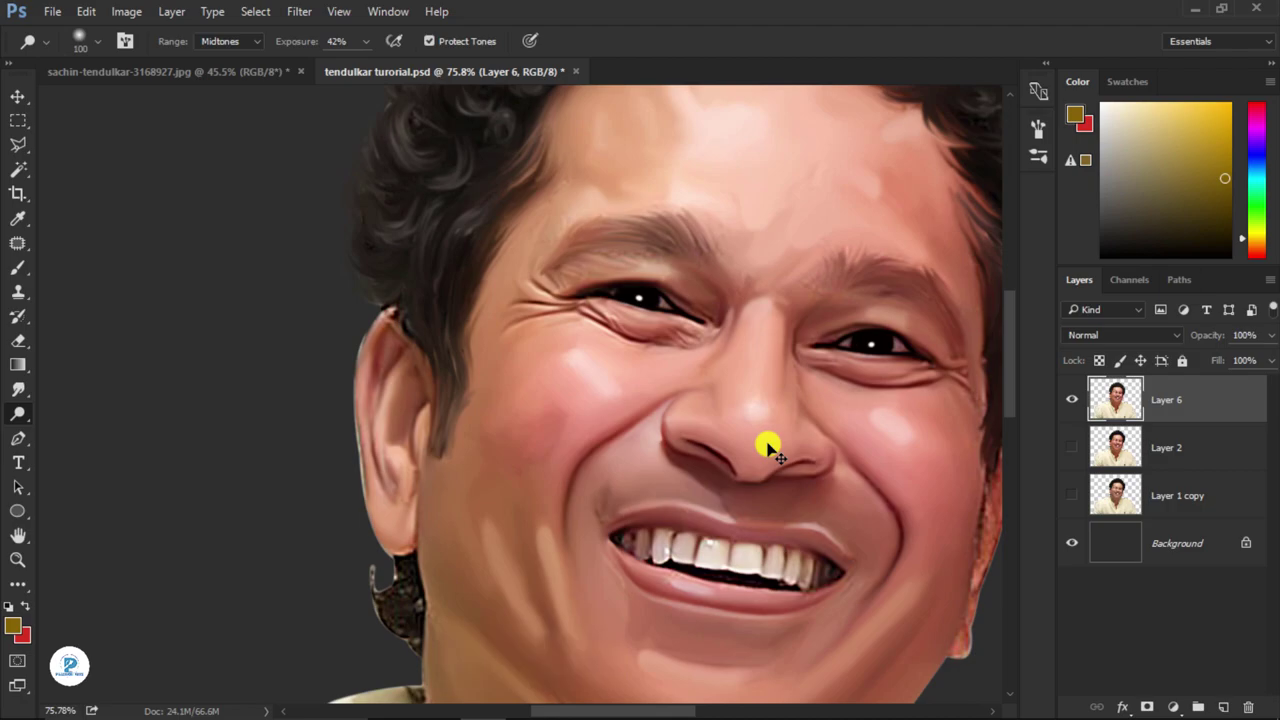
{"action": "scroll", "coordinate": [714, 434], "scroll_direction": "up", "scroll_amount": 5}
{"action": "left_click_drag", "start_coordinate": [652, 422], "coordinate": [637, 457]}
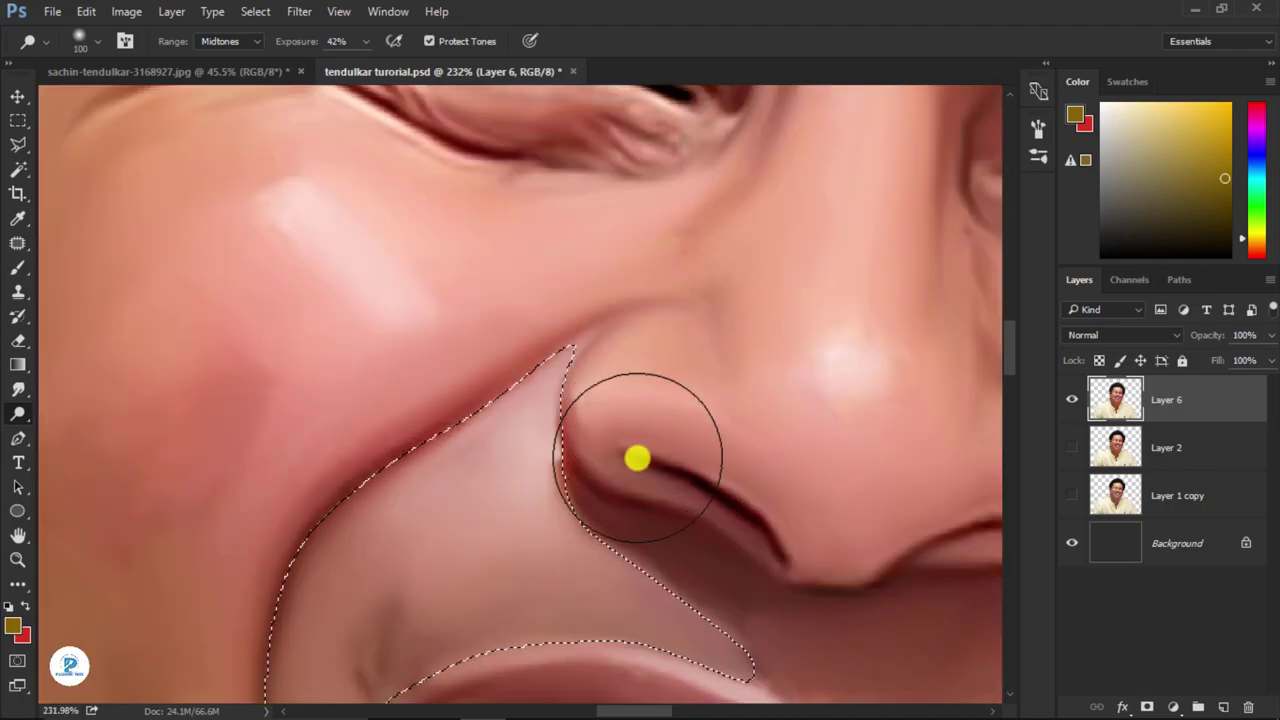
- Set up the Smudge tool with a 50 px soft round brush at about one-third strength
{"action": "left_click", "coordinate": [19, 386]}
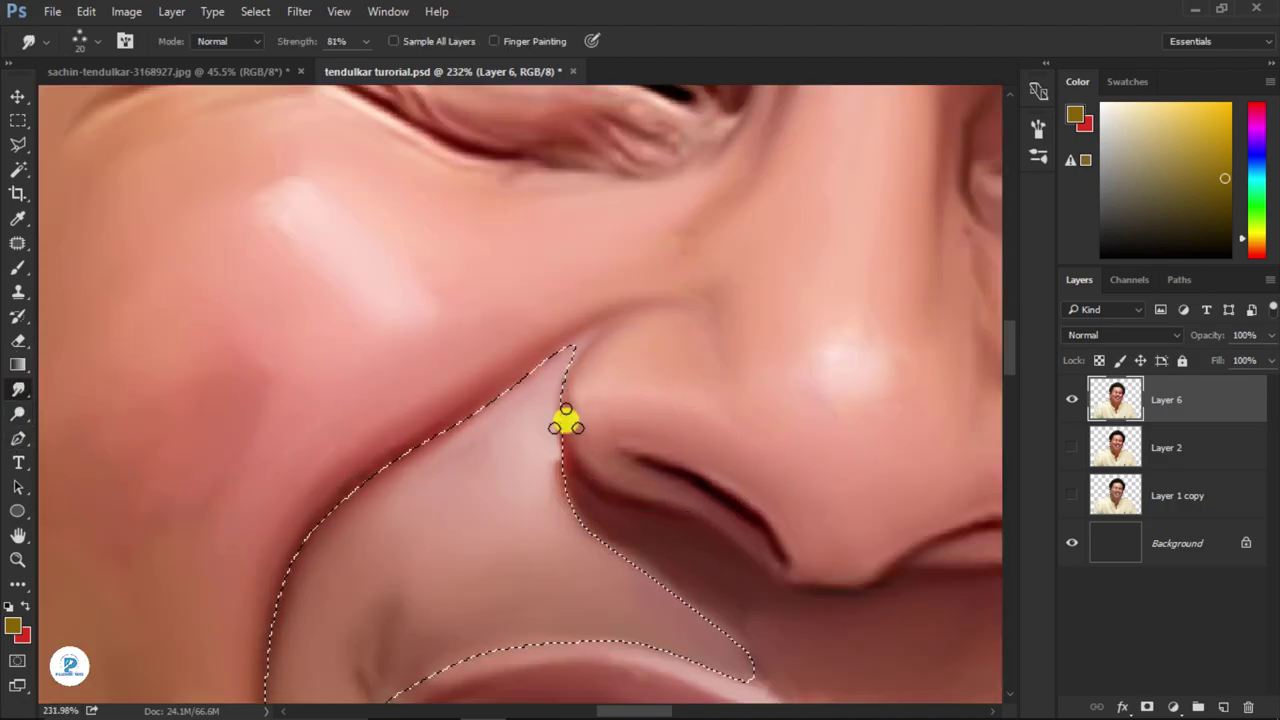
{"action": "left_click", "coordinate": [97, 41]}
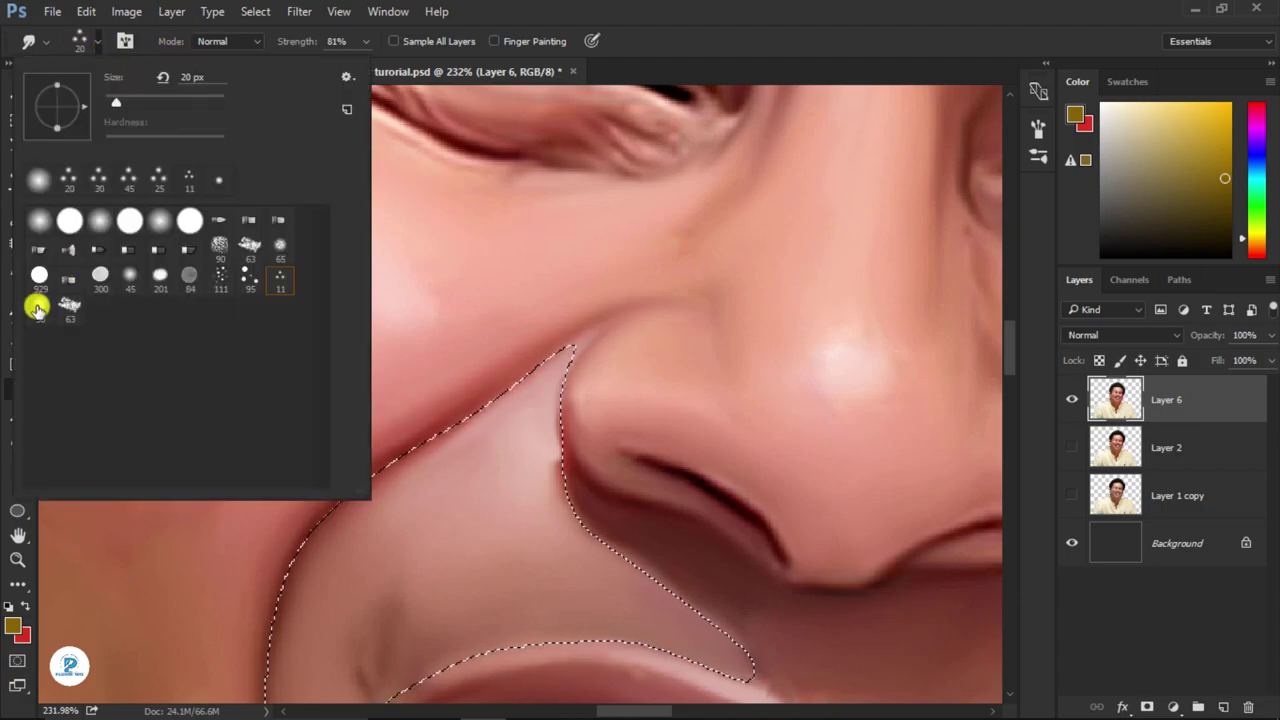
{"action": "left_click", "coordinate": [39, 304]}
{"action": "key", "text": "Return"}
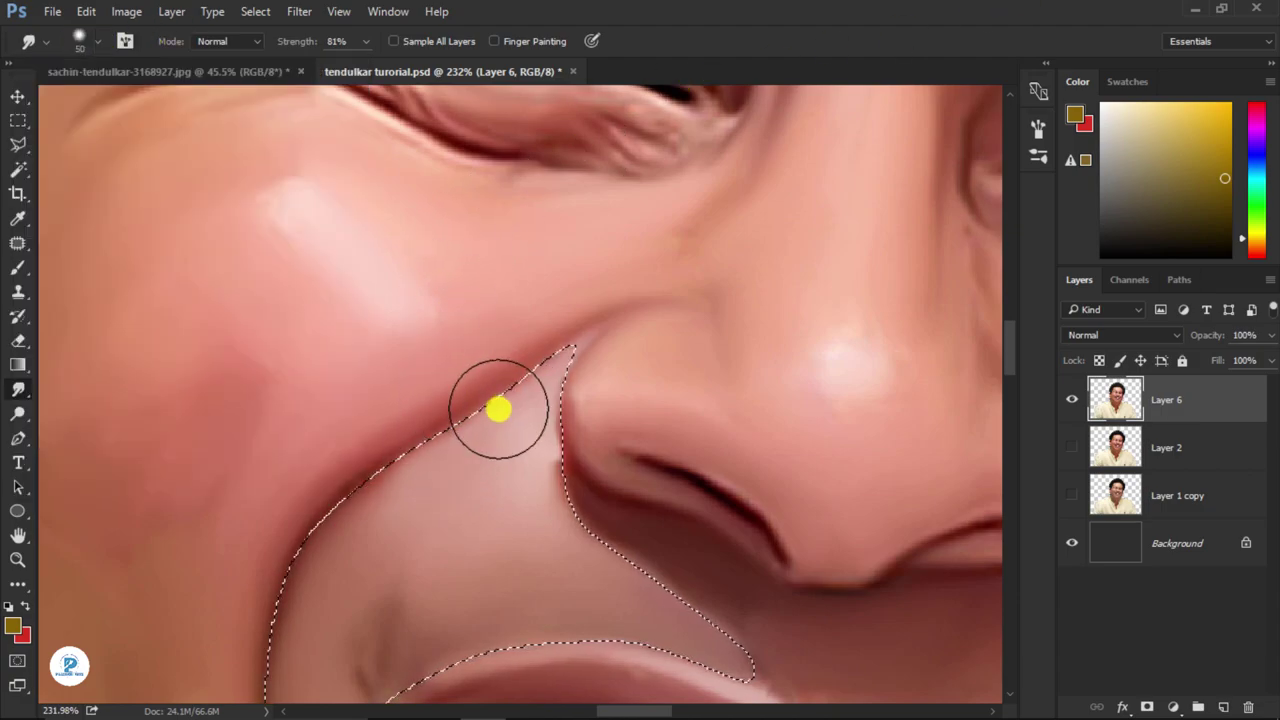
{"action": "scroll", "coordinate": [517, 458], "scroll_direction": "down", "scroll_amount": 5}
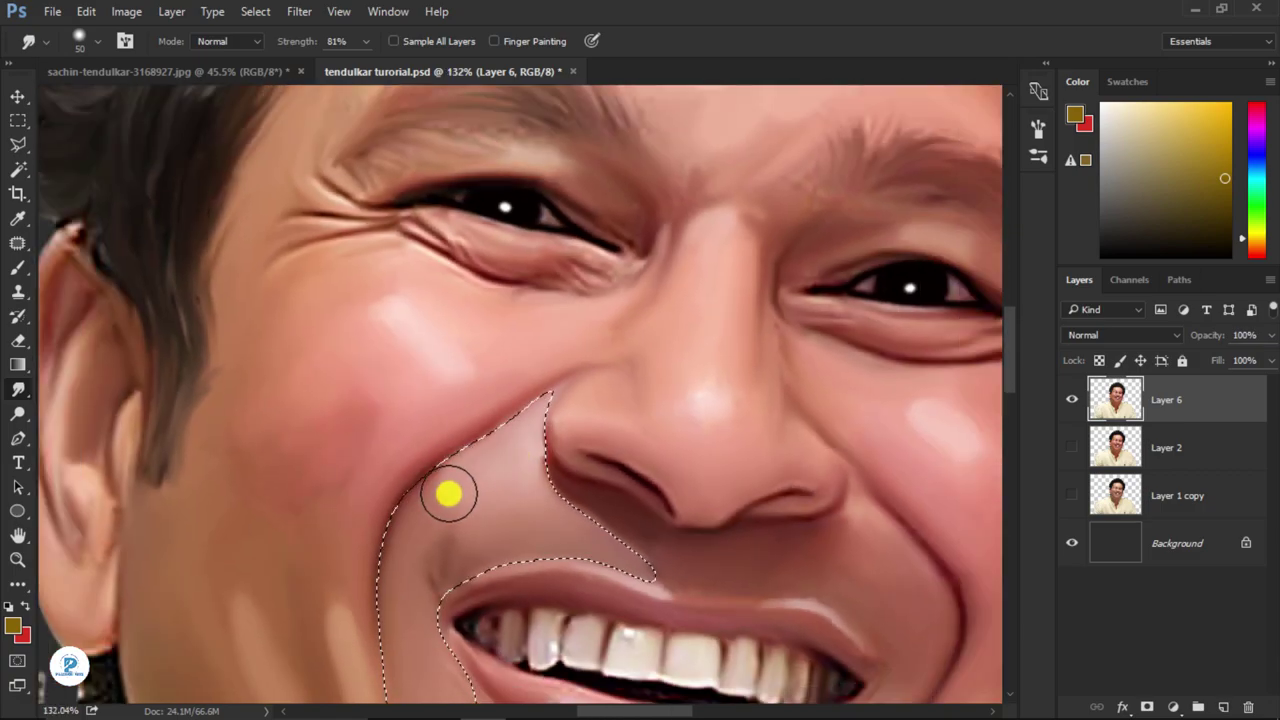
{"action": "left_click_drag", "start_coordinate": [315, 41], "coordinate": [266, 41]}
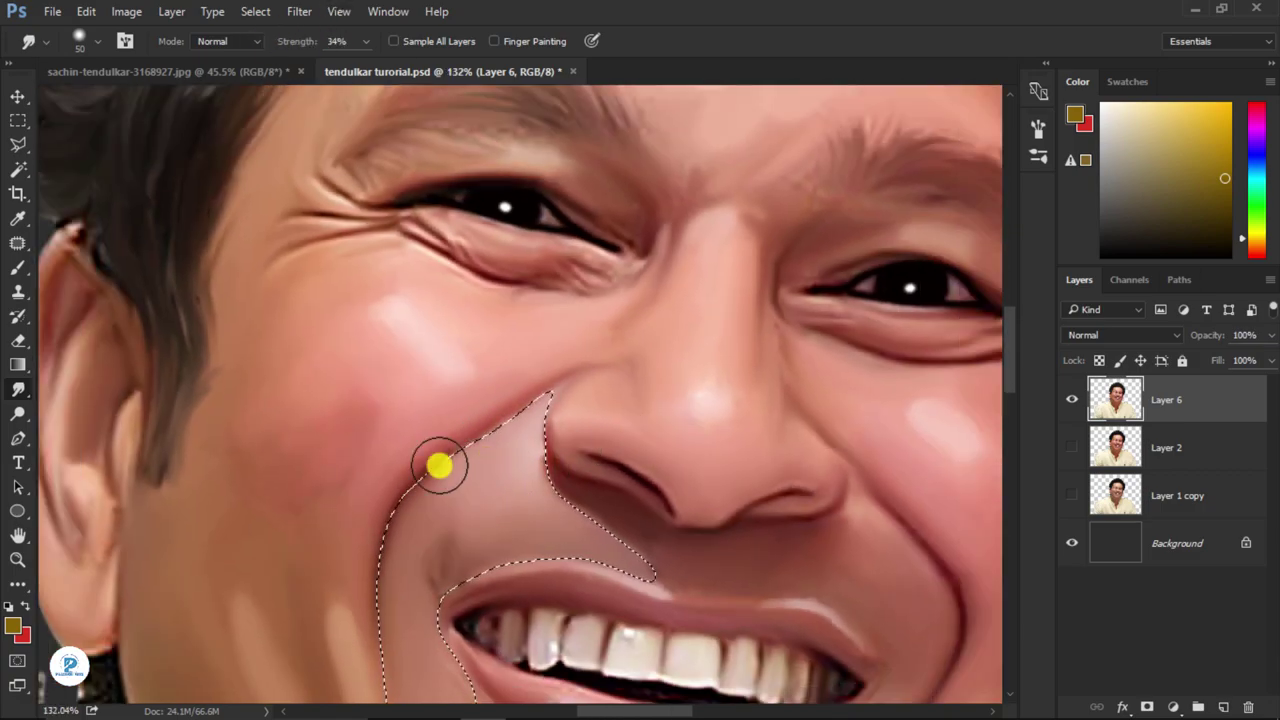
{"action": "scroll", "coordinate": [335, 640], "scroll_direction": "down", "scroll_amount": 3}
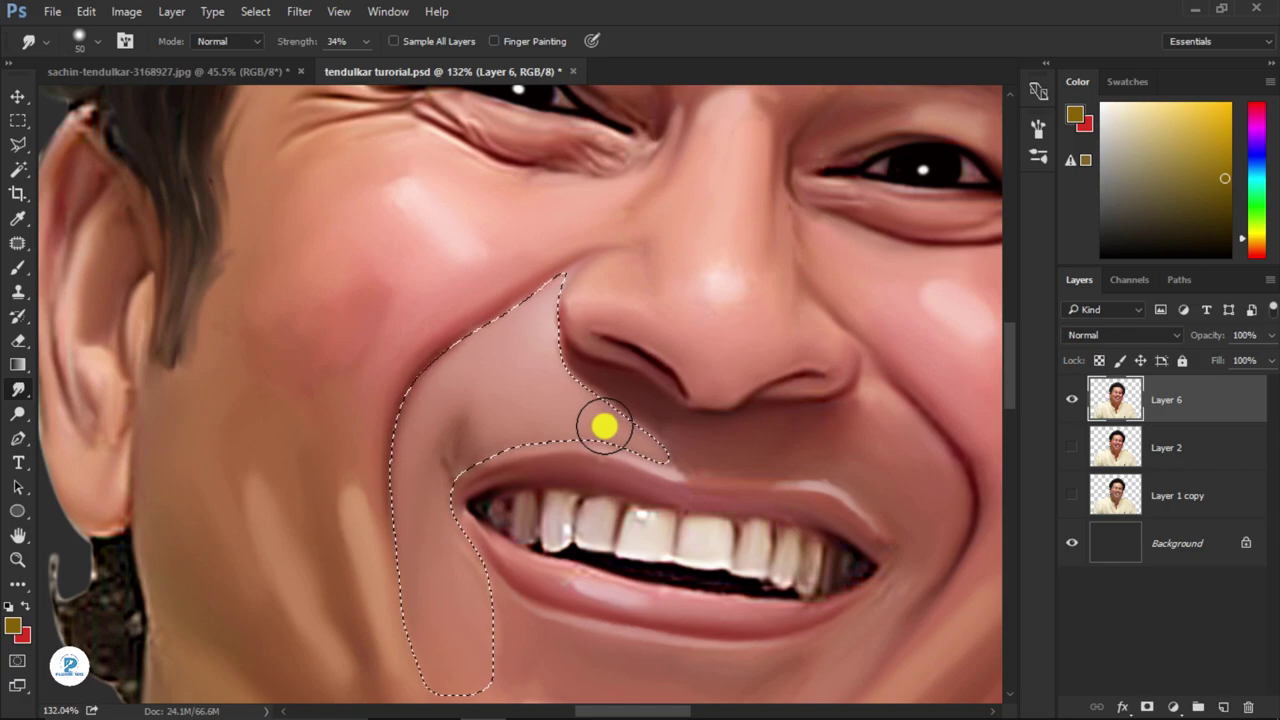
- Return to smudging with strength raised to 50% and a 25 px brush
{"action": "key", "text": "m"}
{"action": "right_click", "coordinate": [489, 363]}
{"action": "left_click", "coordinate": [541, 398]}
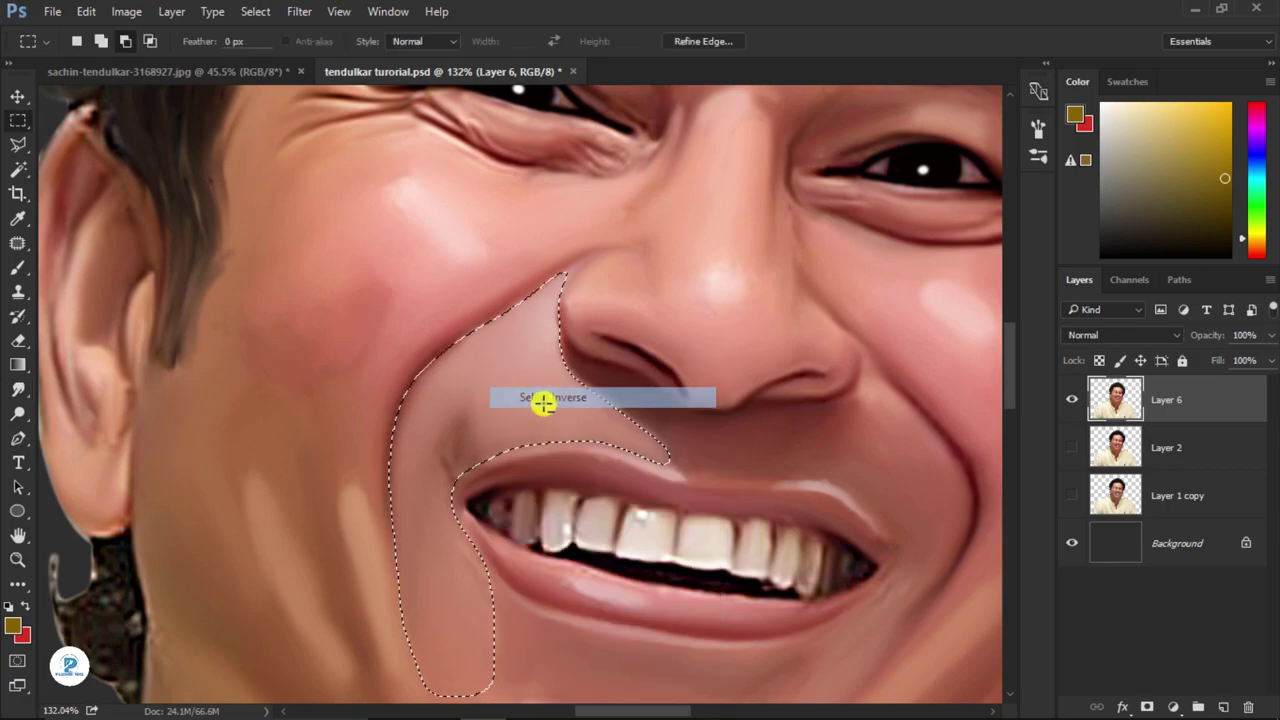
{"action": "left_click", "coordinate": [18, 389]}
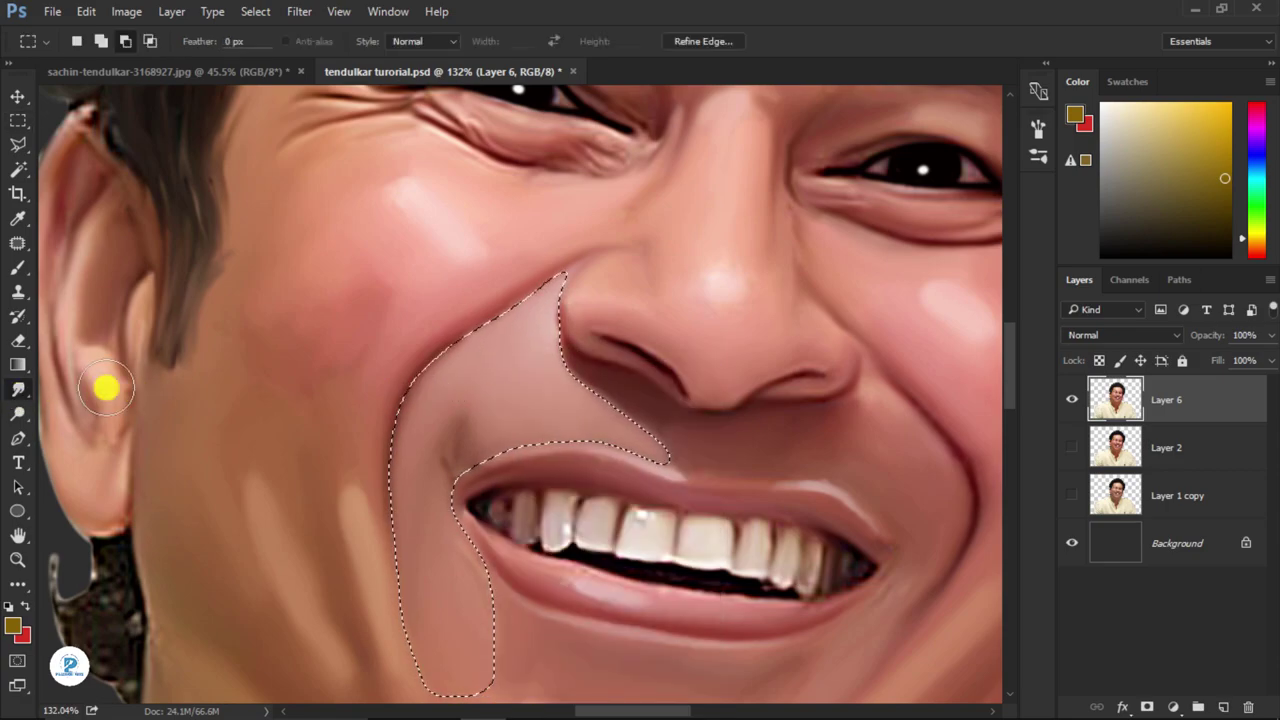
{"action": "scroll", "coordinate": [409, 349], "scroll_direction": "up", "scroll_amount": 2}
{"action": "scroll", "coordinate": [354, 434], "scroll_direction": "up", "scroll_amount": 2}
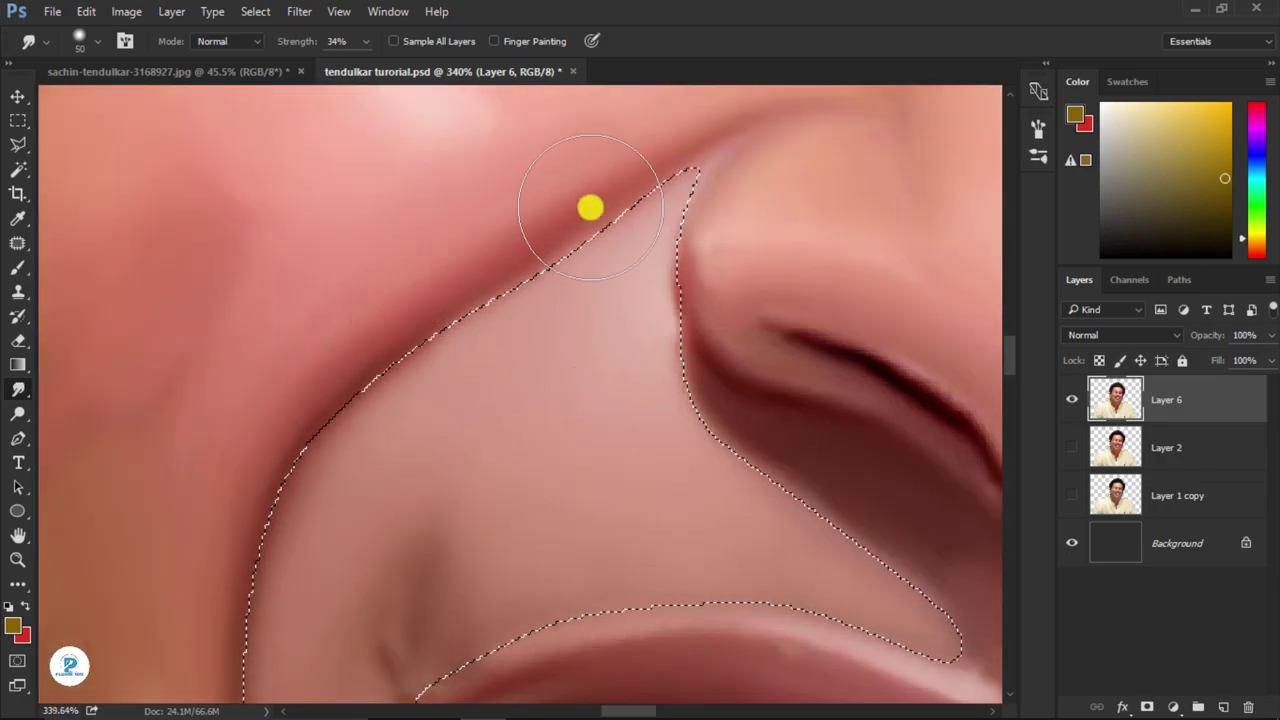
{"action": "scroll", "coordinate": [394, 266], "scroll_direction": "down", "scroll_amount": 2}
{"action": "scroll", "coordinate": [405, 268], "scroll_direction": "down", "scroll_amount": 2}
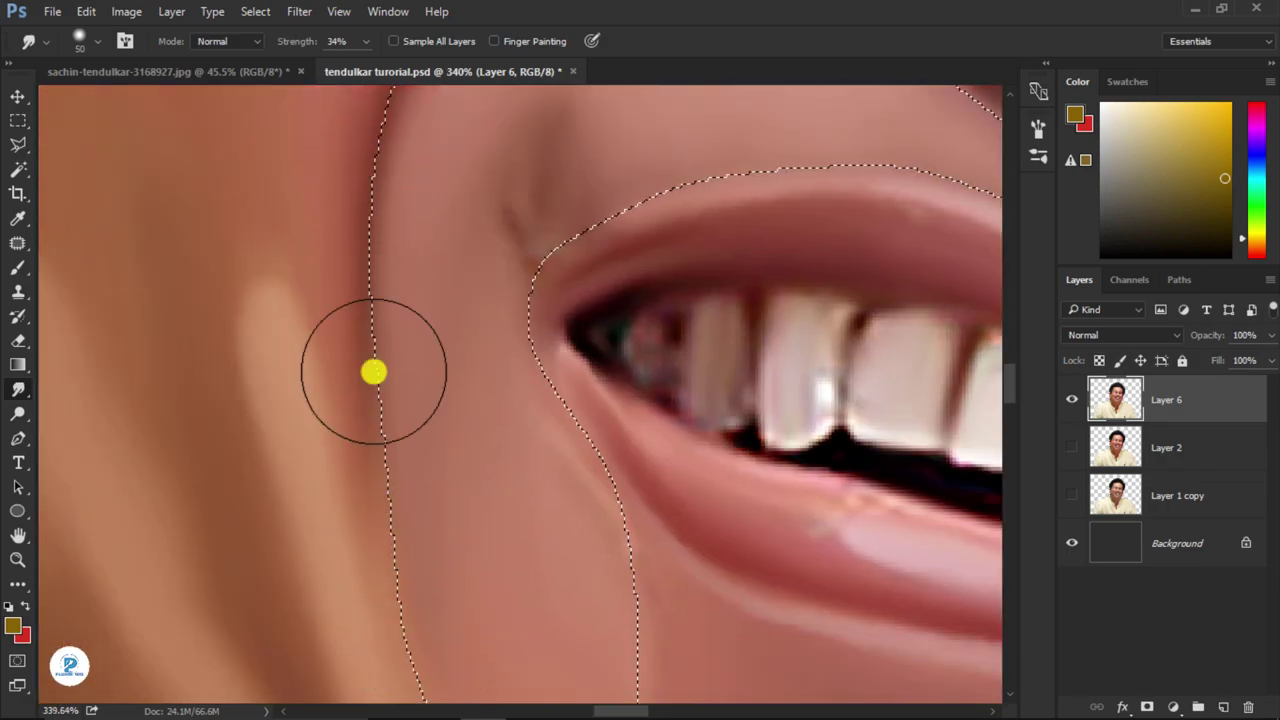
{"action": "scroll", "coordinate": [509, 229], "scroll_direction": "down", "scroll_amount": 4}
{"action": "scroll", "coordinate": [543, 314], "scroll_direction": "up", "scroll_amount": 1}
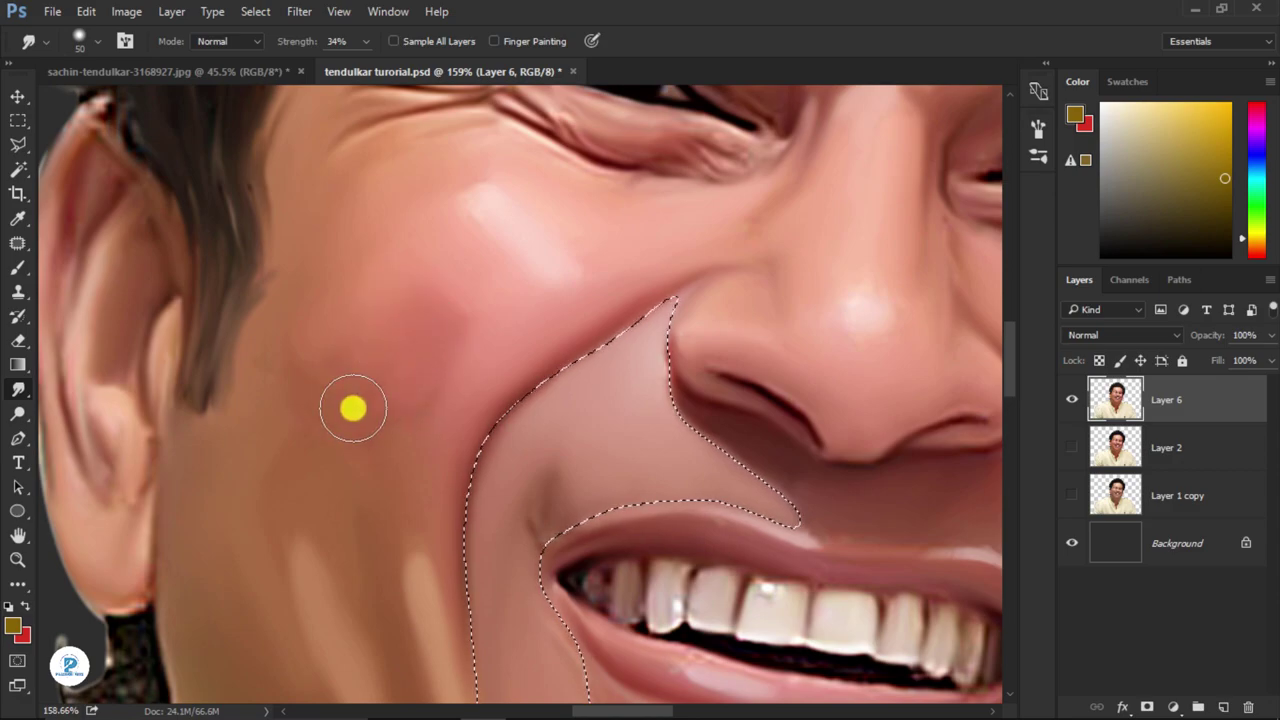
{"action": "scroll", "coordinate": [459, 267], "scroll_direction": "up", "scroll_amount": 2}
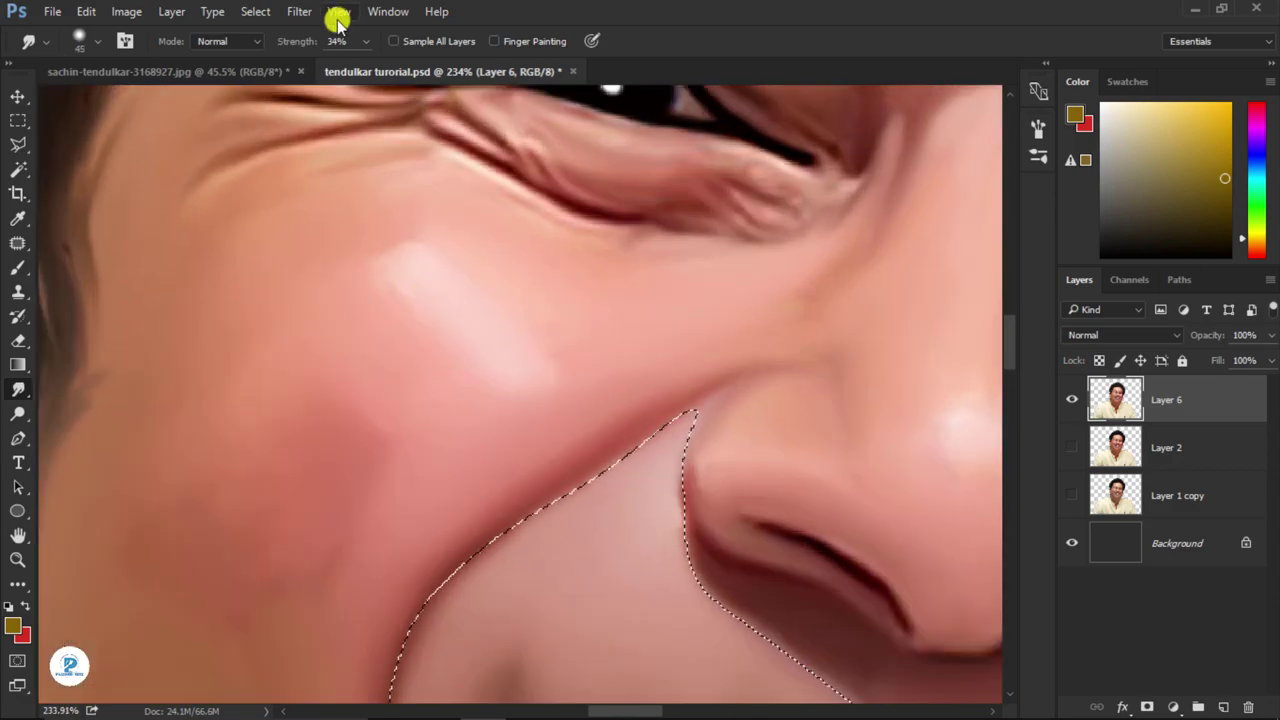
{"action": "left_click_drag", "start_coordinate": [309, 37], "coordinate": [330, 38]}
{"action": "key", "text": "bracketleft"}
{"action": "key", "text": "bracketleft"}
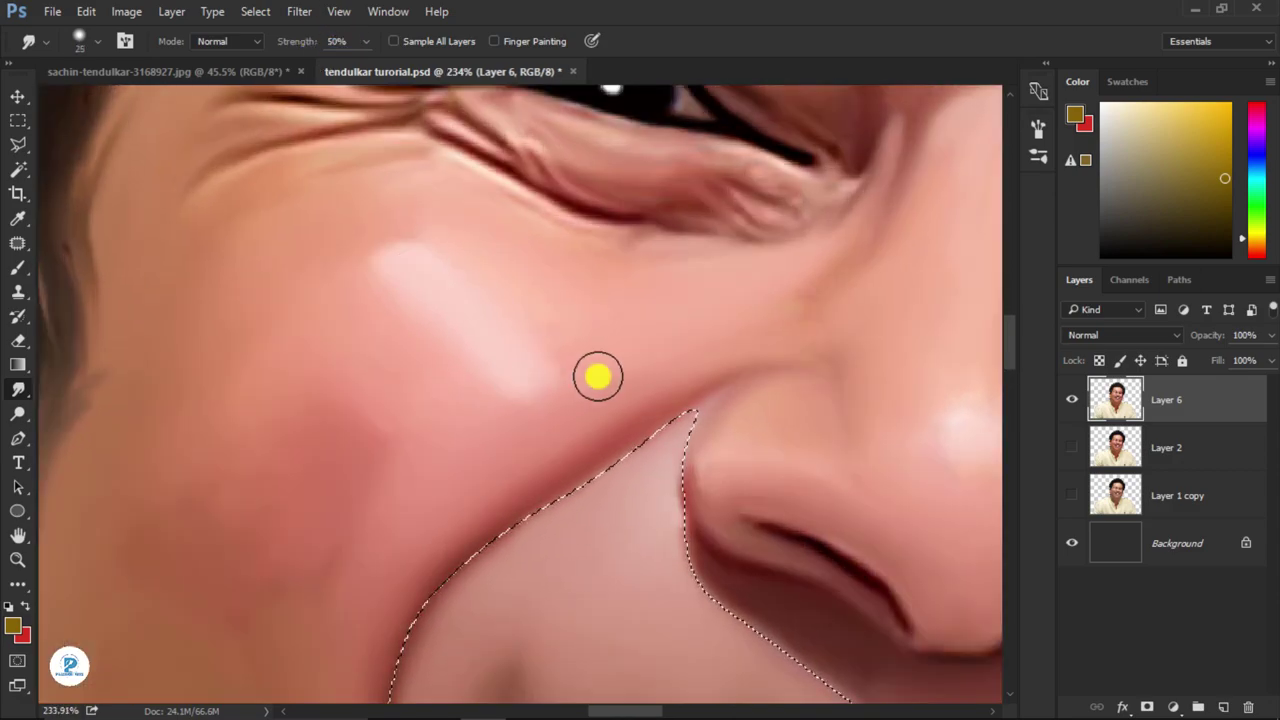
- Remove the cheek selection with Ctrl+D
{"action": "scroll", "coordinate": [680, 262], "scroll_direction": "down", "scroll_amount": 5}
{"action": "key", "text": "ctrl+d"}
{"action": "scroll", "coordinate": [700, 290], "scroll_direction": "down", "scroll_amount": 2}
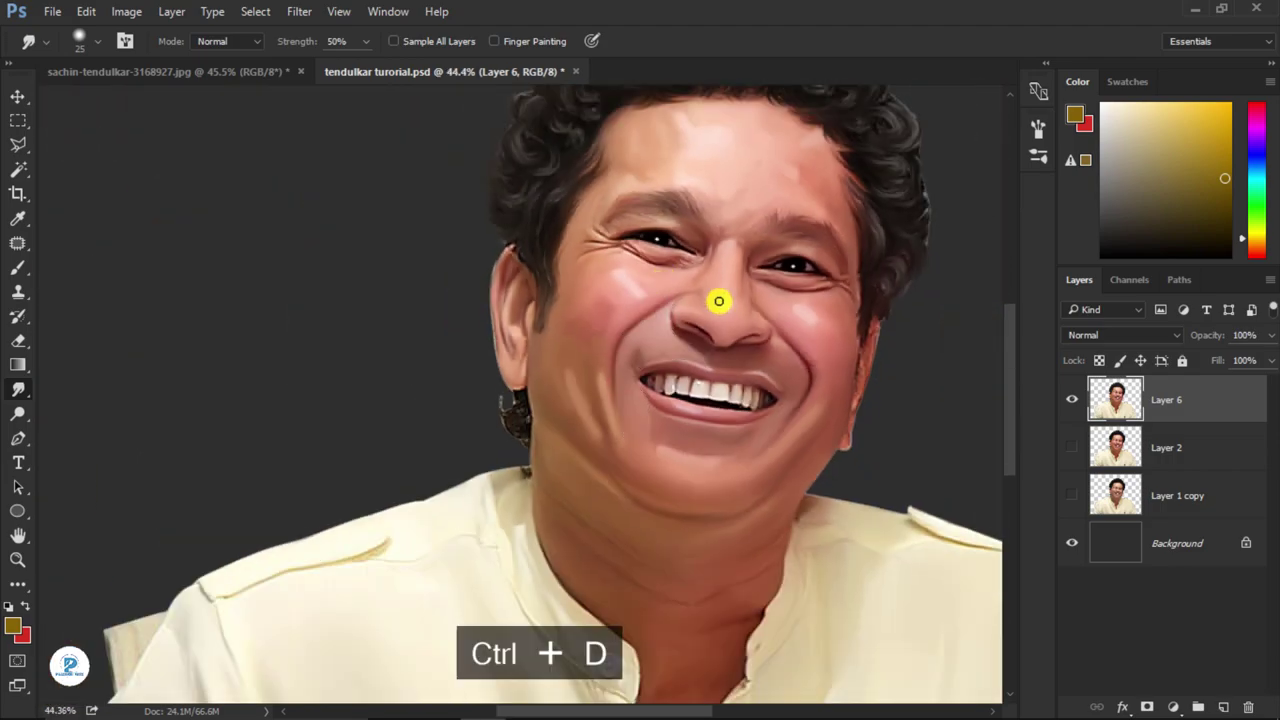
{"action": "scroll", "coordinate": [748, 323], "scroll_direction": "down", "scroll_amount": 1}
{"action": "scroll", "coordinate": [748, 323], "scroll_direction": "down", "scroll_amount": 1}
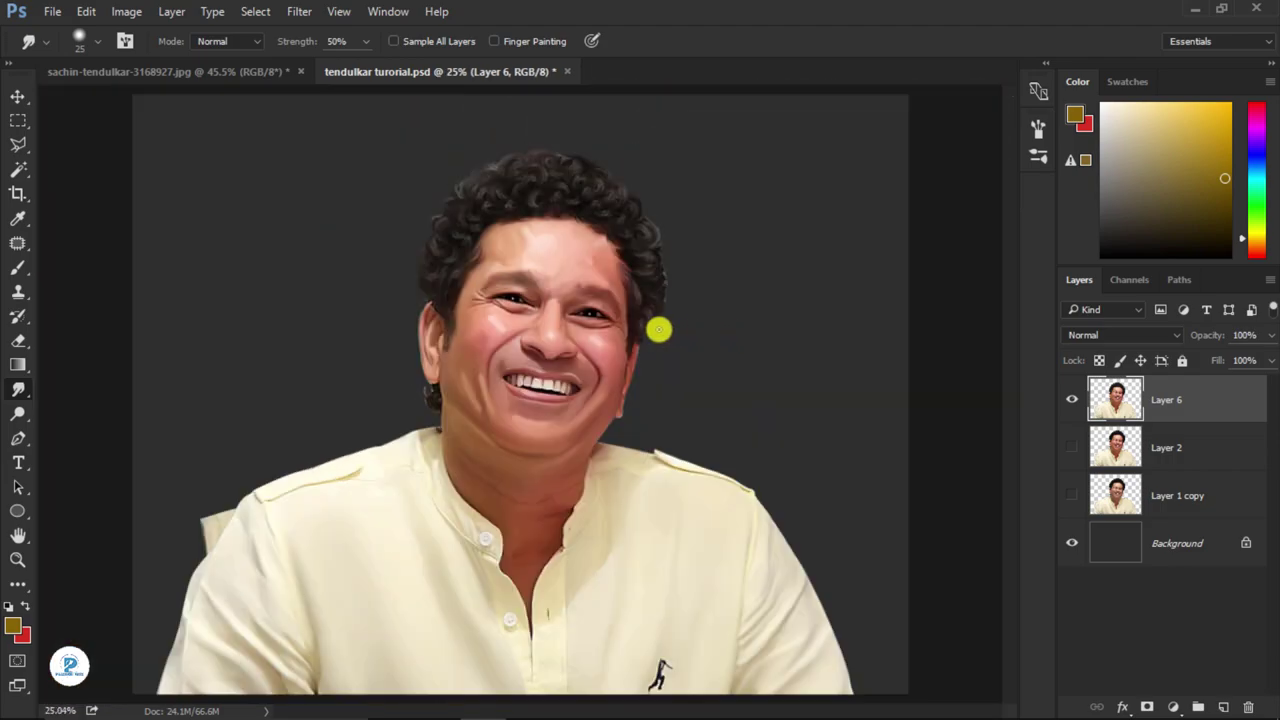
{"action": "scroll", "coordinate": [397, 349], "scroll_direction": "up", "scroll_amount": 1}
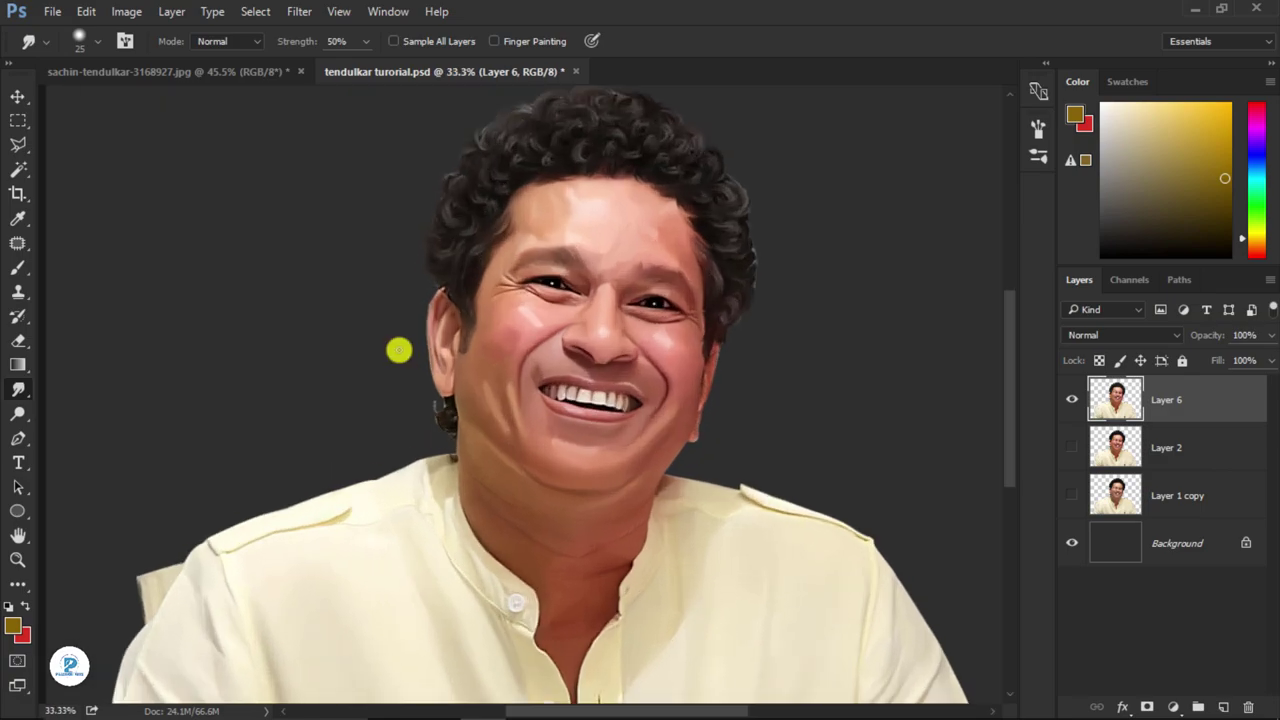
{"action": "scroll", "coordinate": [574, 374], "scroll_direction": "down", "scroll_amount": 2}
{"action": "scroll", "coordinate": [574, 374], "scroll_direction": "down", "scroll_amount": 1}
- Add a layer mask to Layer 6 and paint black across the shirt bottom with a large brush
{"action": "left_click", "coordinate": [1150, 705]}
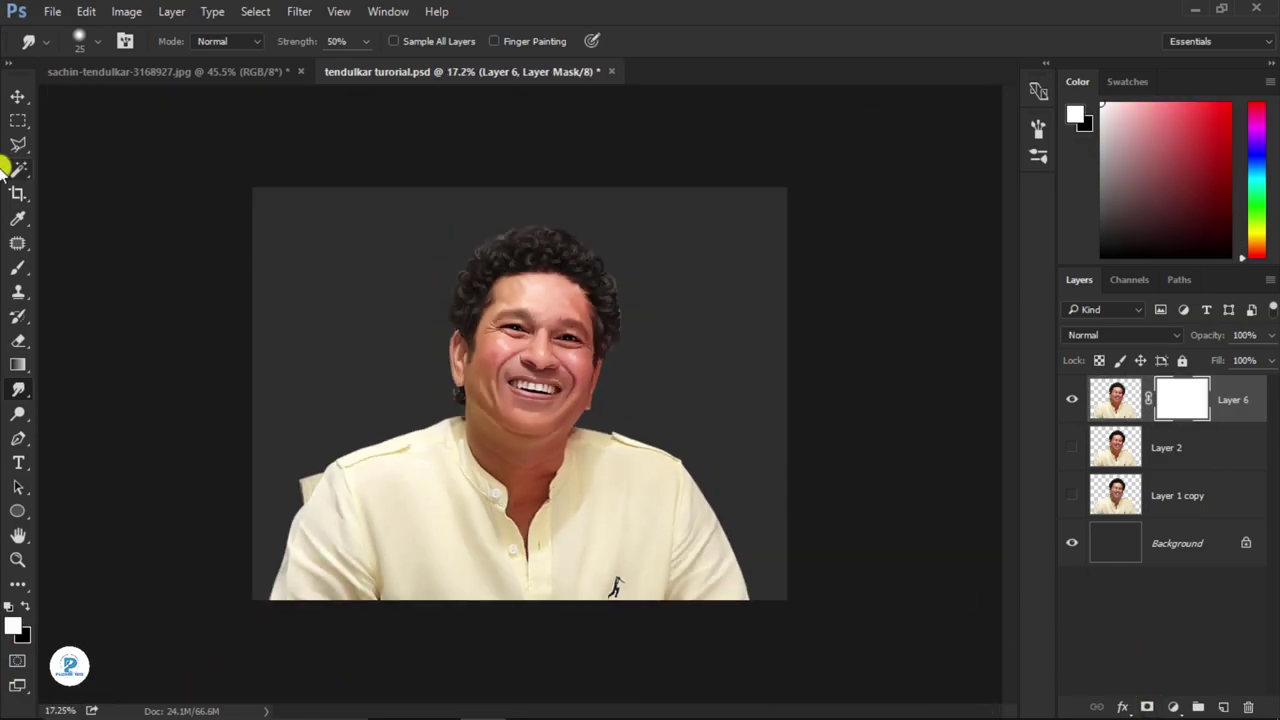
{"action": "left_click", "coordinate": [17, 266]}
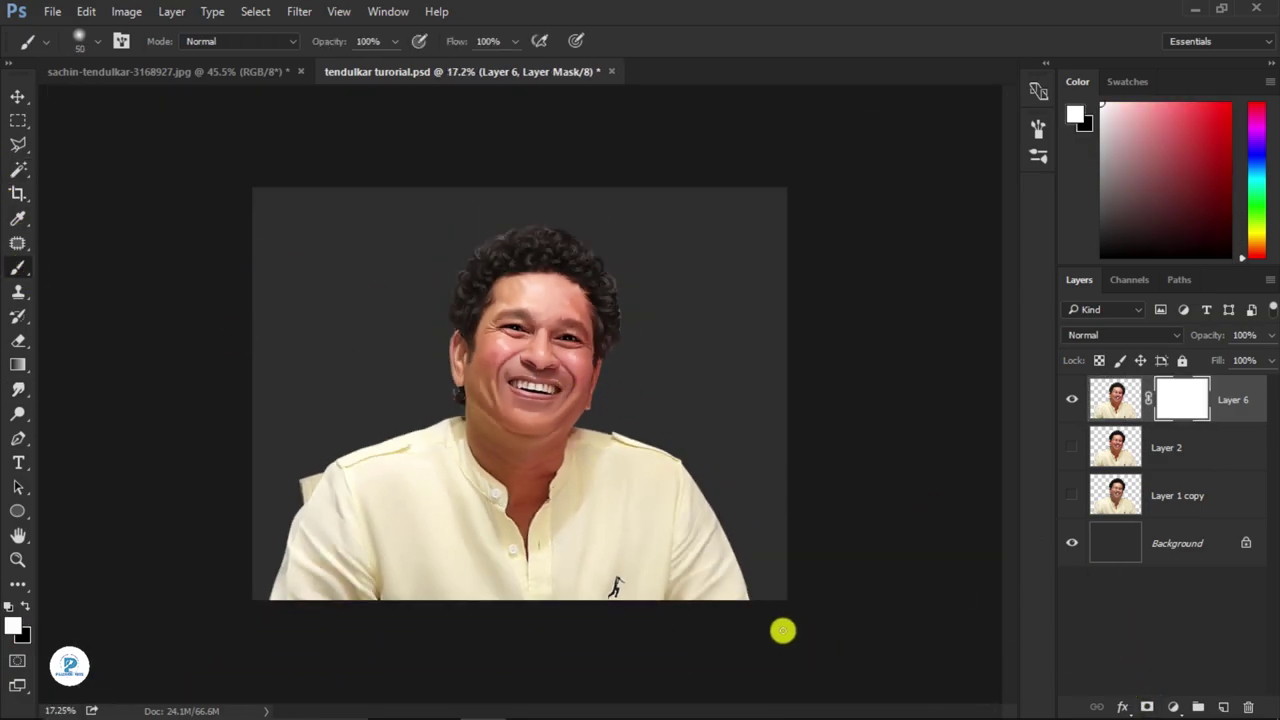
{"action": "key", "text": "bracketright"}
{"action": "key", "text": "bracketright"}
{"action": "key", "text": "bracketright"}
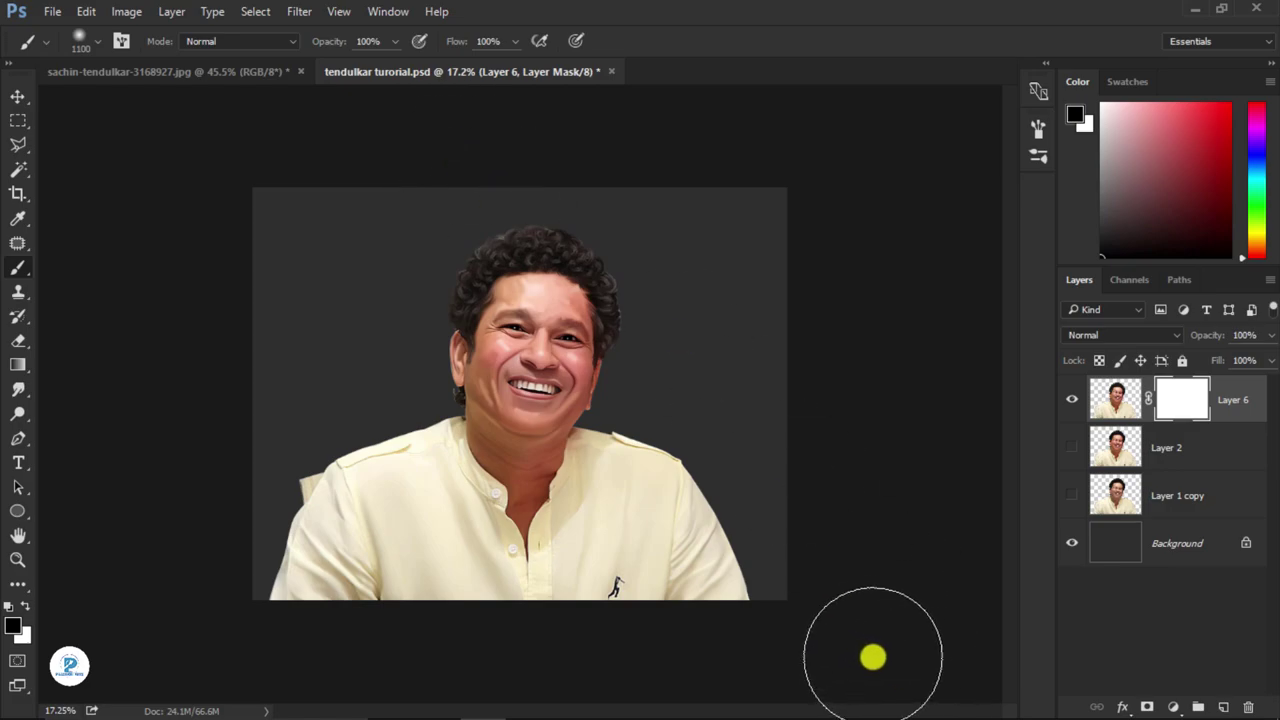
{"action": "left_click_drag", "start_coordinate": [871, 657], "coordinate": [186, 617]}
{"action": "left_click_drag", "start_coordinate": [1245, 628], "coordinate": [247, 595]}
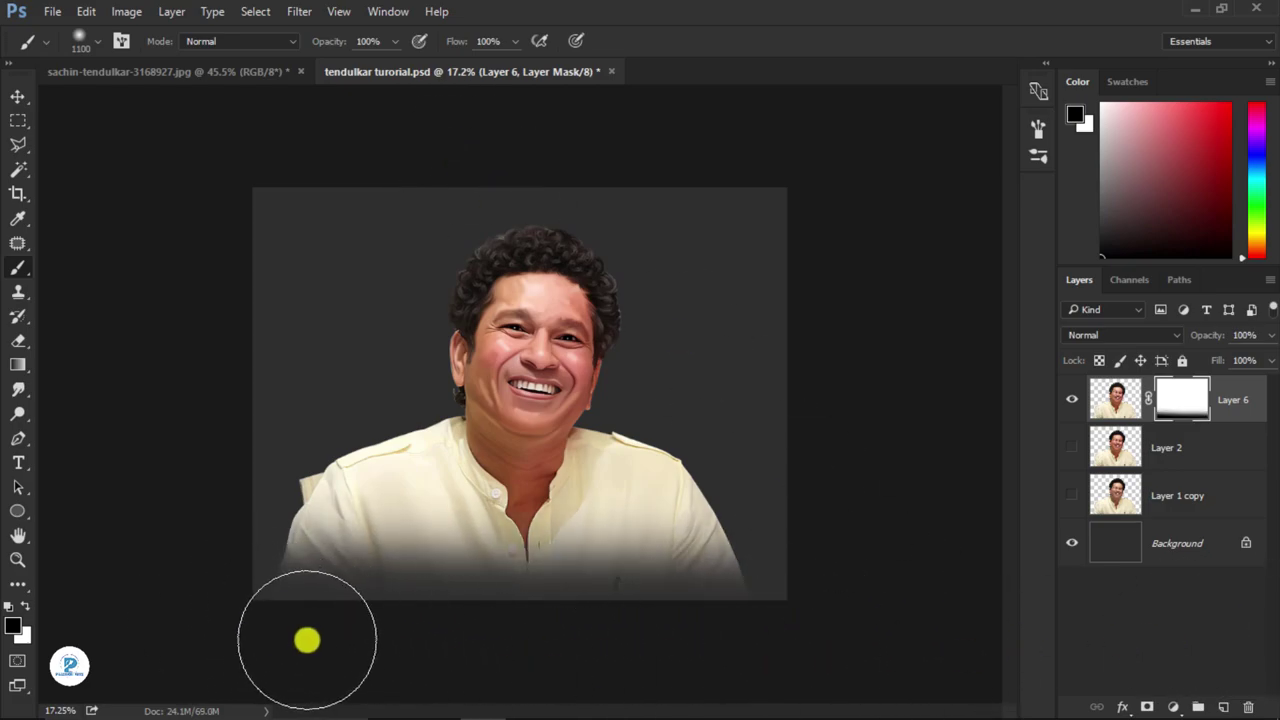
- With a larger brush, fade the lower shirt and both shoulders into the background
{"action": "key", "text": "bracketright"}
{"action": "key", "text": "bracketright"}
{"action": "key", "text": "bracketright"}
{"action": "left_click_drag", "start_coordinate": [634, 649], "coordinate": [169, 634]}
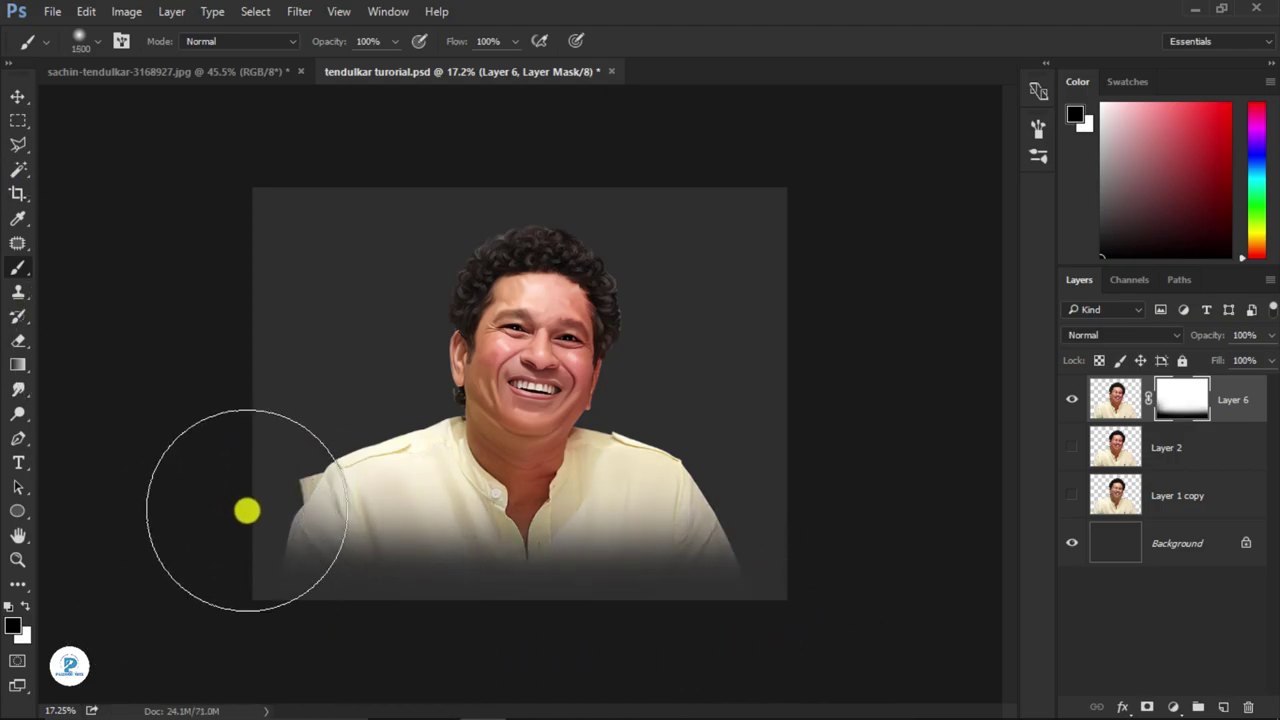
{"action": "left_click_drag", "start_coordinate": [249, 509], "coordinate": [237, 597]}
{"action": "key", "text": "bracketright"}
{"action": "left_click_drag", "start_coordinate": [831, 637], "coordinate": [771, 631]}
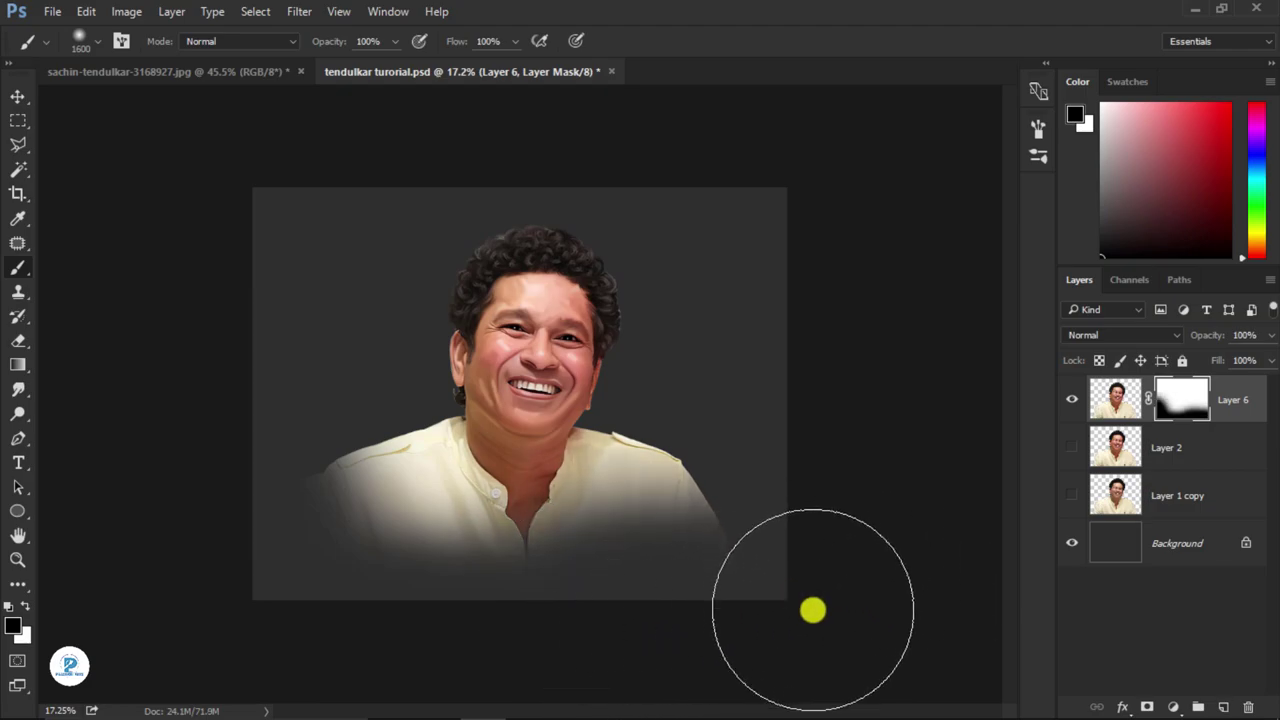
- Select the Background through Layer 6 and make Layer 2 visible
{"action": "left_click", "coordinate": [17, 96]}
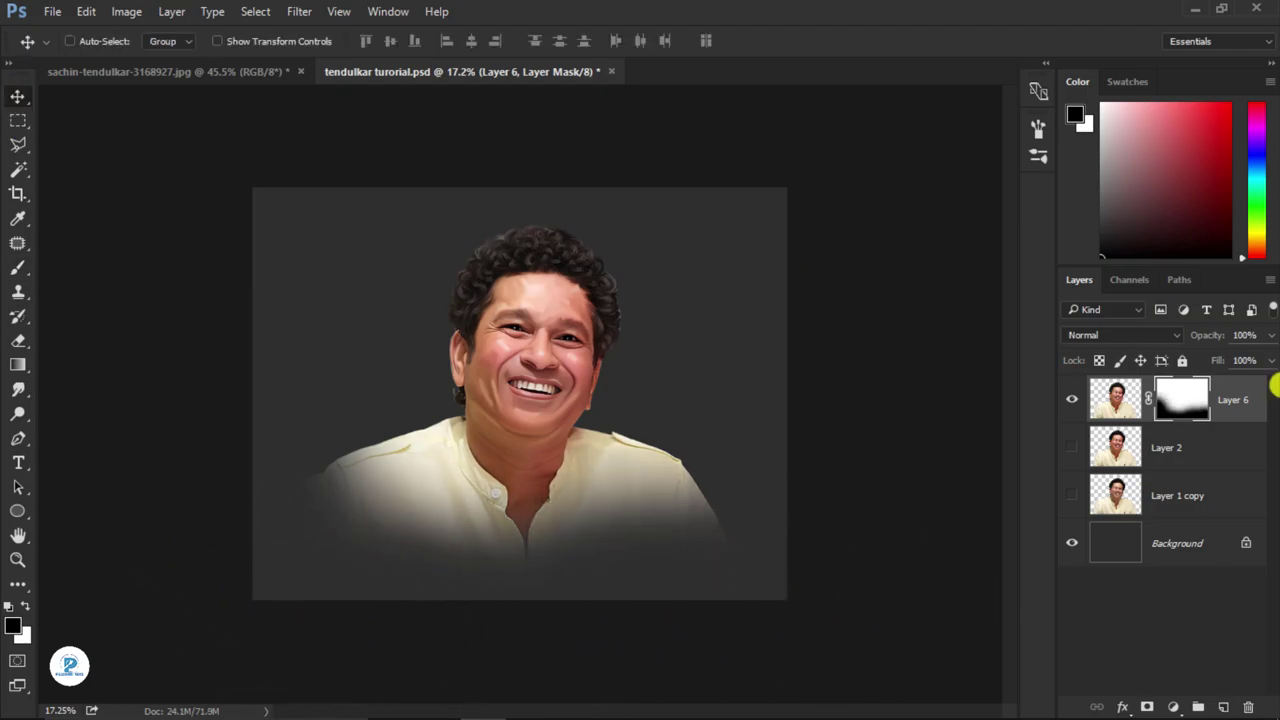
{"action": "left_click", "coordinate": [1185, 545]}
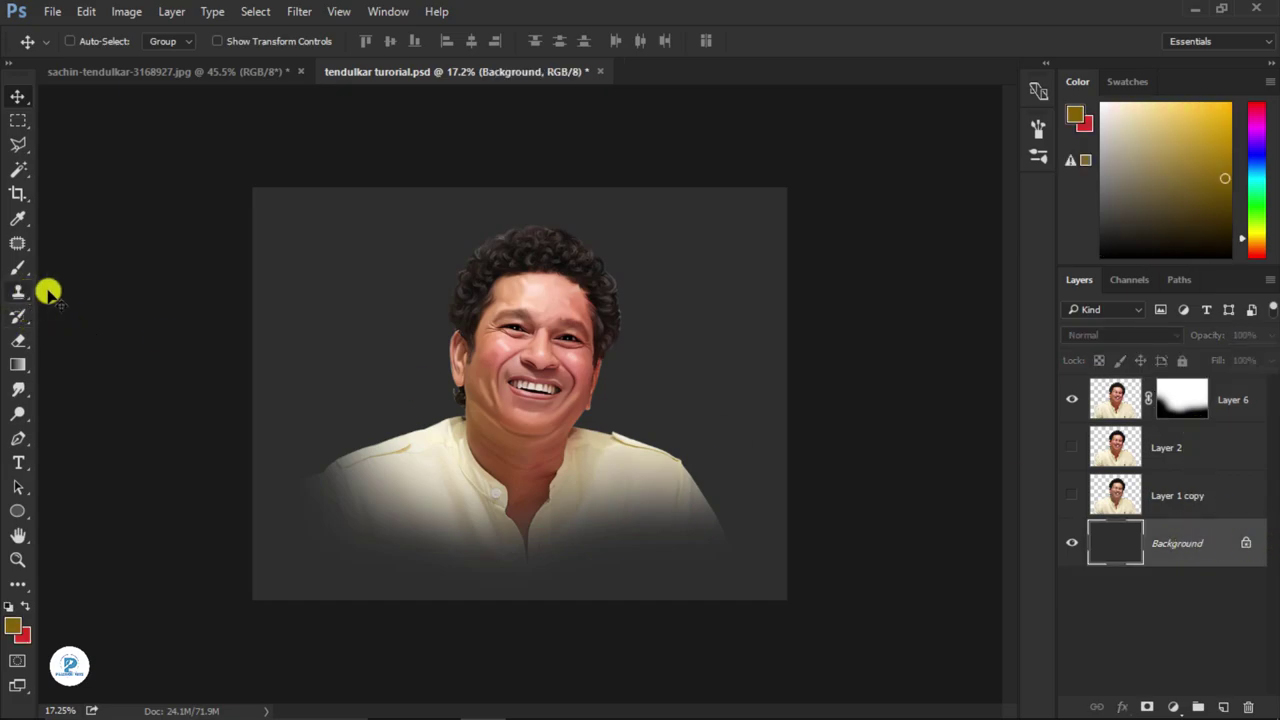
{"action": "left_click", "coordinate": [1118, 410]}
{"action": "left_click", "coordinate": [1072, 447]}
{"action": "left_click", "coordinate": [1124, 452]}
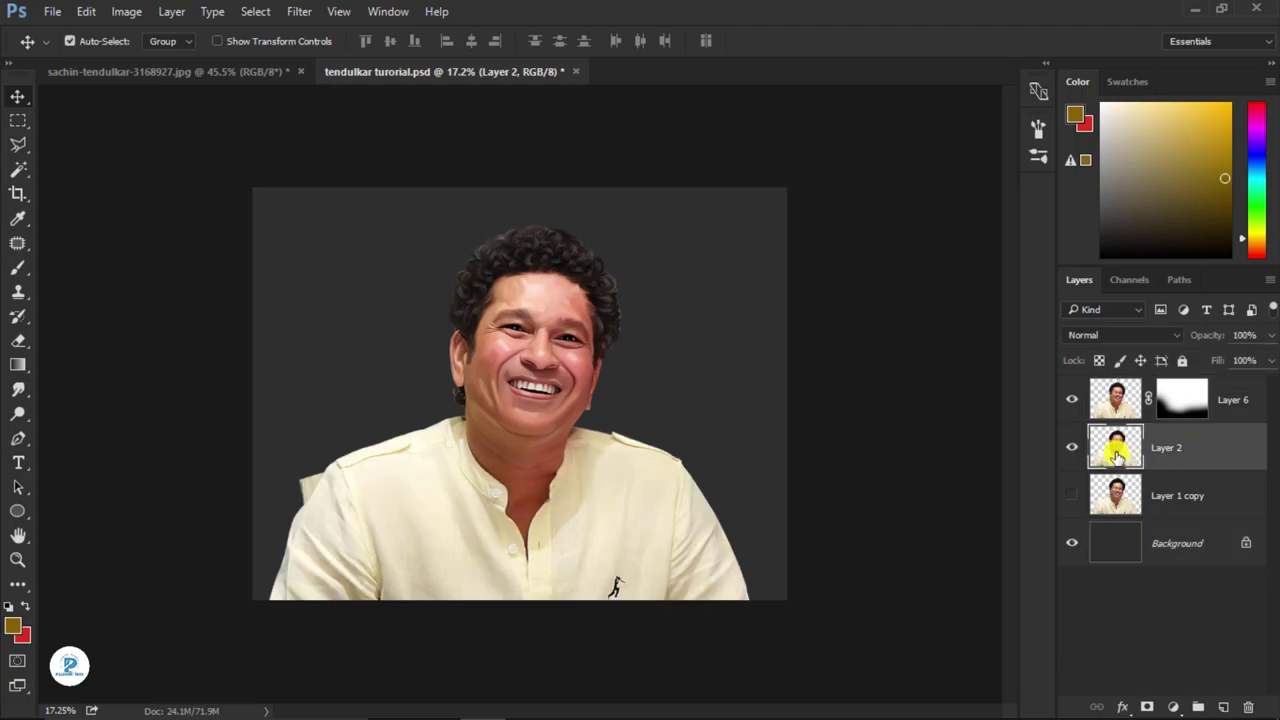
- Scale the portrait to about 108%, nudge it down, then hide Layer 2
{"action": "key", "text": "ctrl+t"}
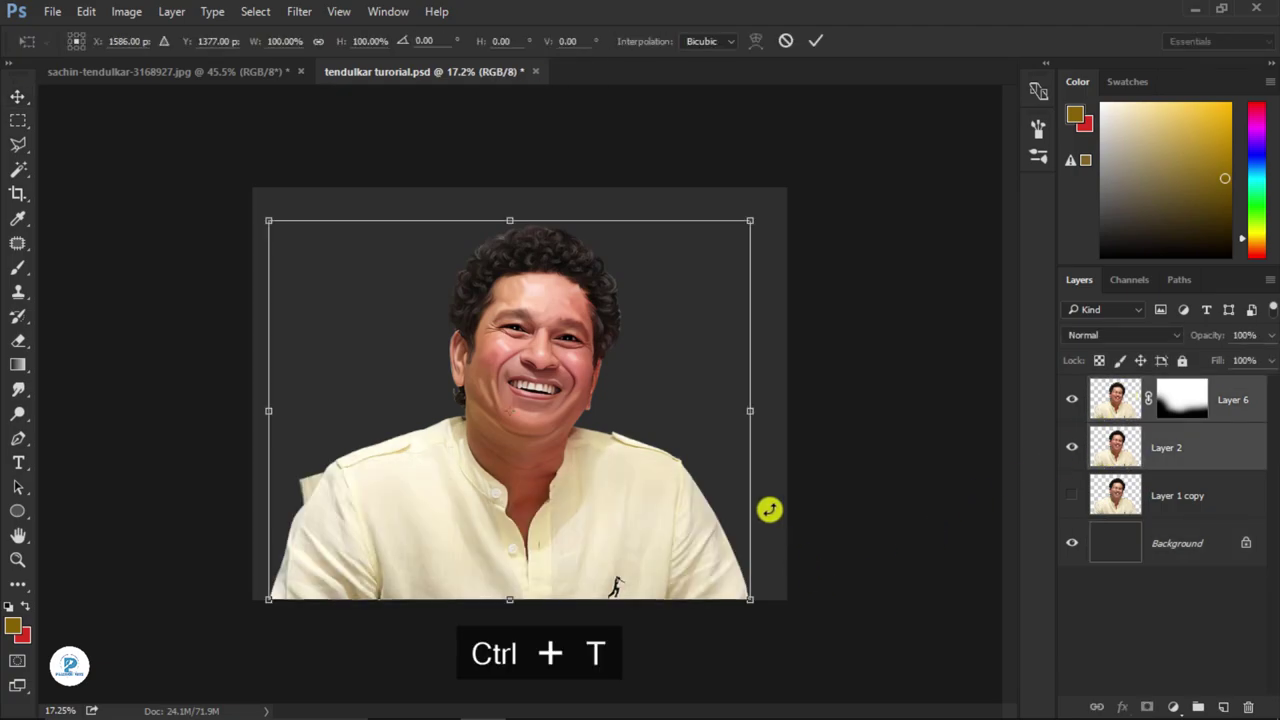
{"action": "left_click_drag", "start_coordinate": [748, 233], "coordinate": [770, 207]}
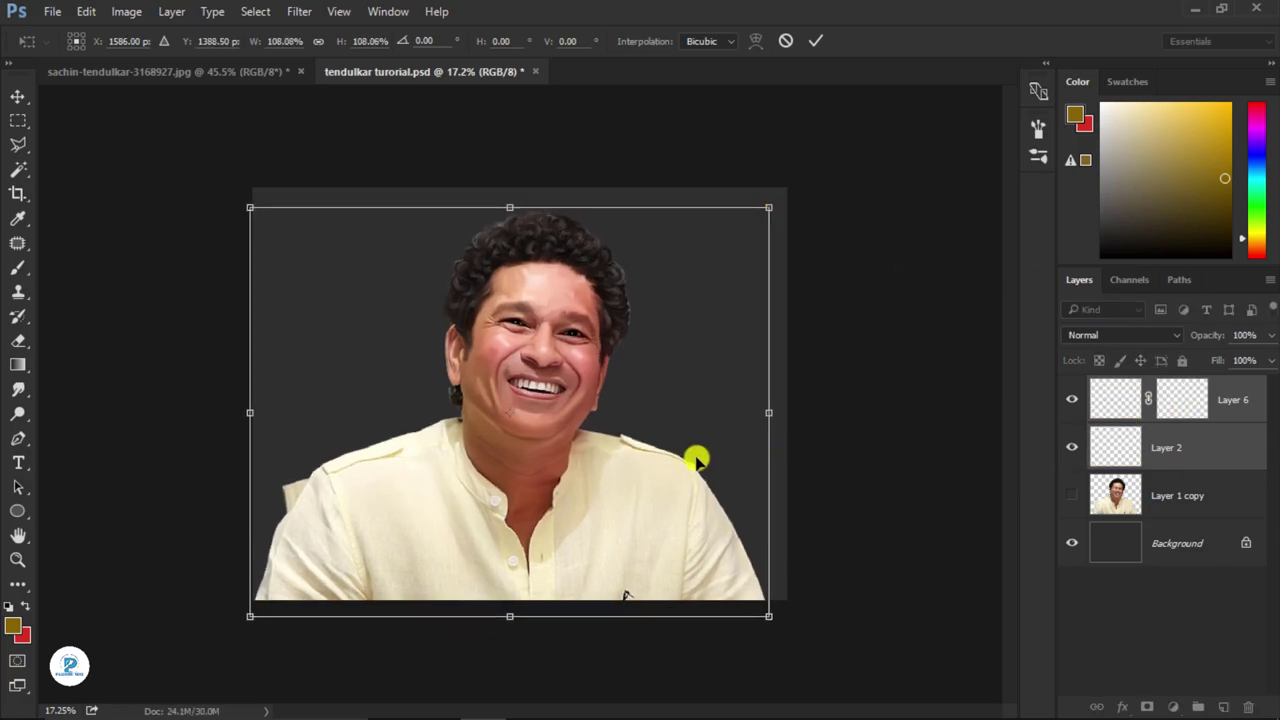
{"action": "left_click_drag", "start_coordinate": [697, 460], "coordinate": [697, 467]}
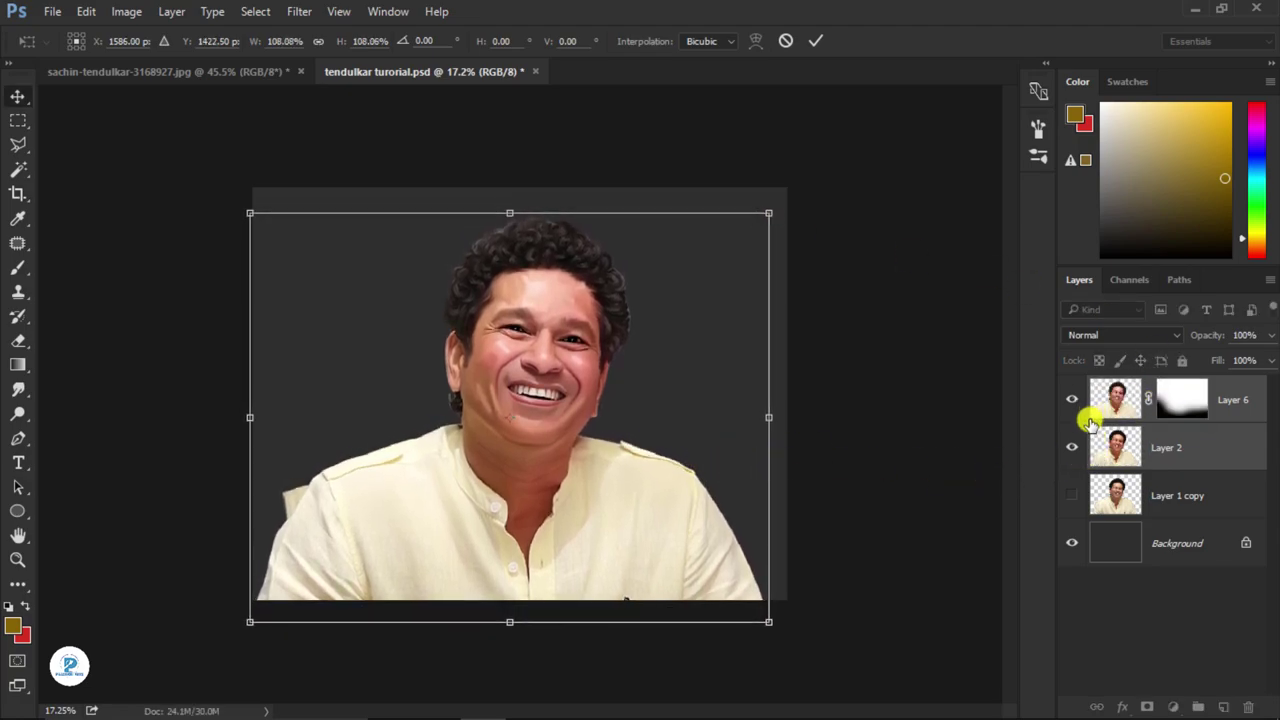
{"action": "key", "text": "Return"}
{"action": "left_click", "coordinate": [1072, 447]}
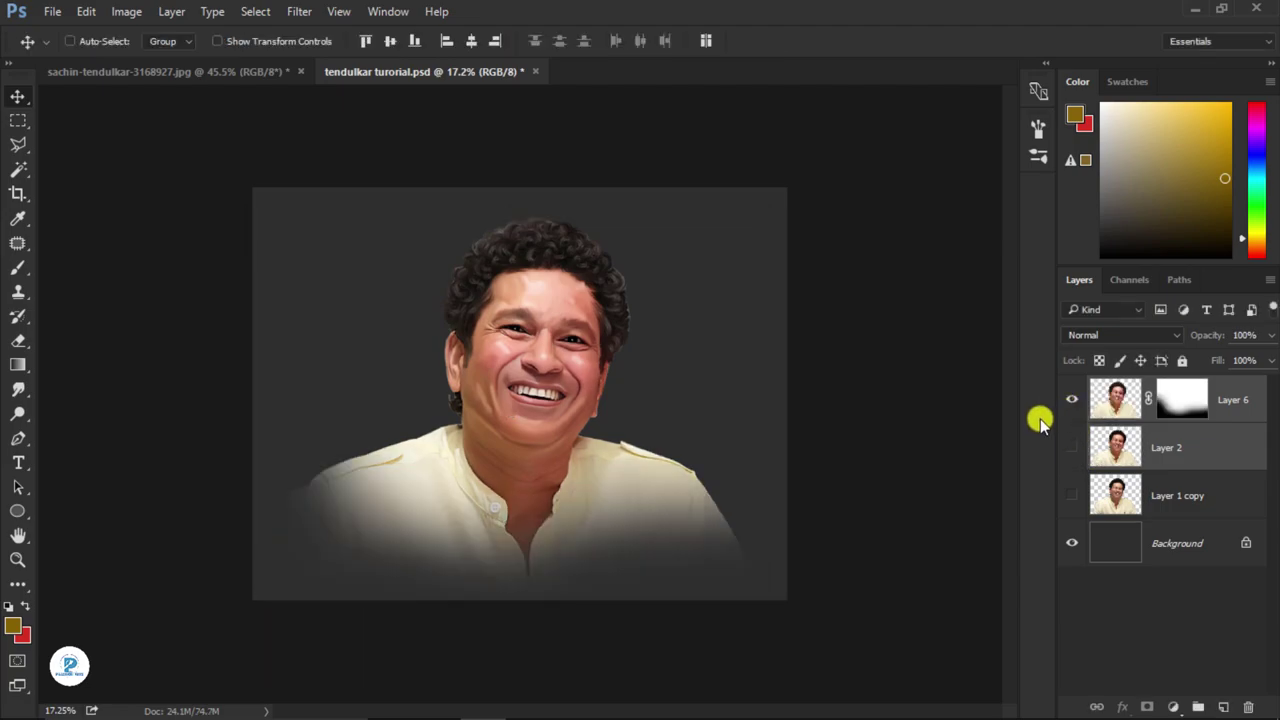
{"action": "left_click", "coordinate": [1186, 537]}
- Apply Match Color to Layer 6 with Color Intensity set to 127
{"action": "left_click", "coordinate": [1127, 410]}
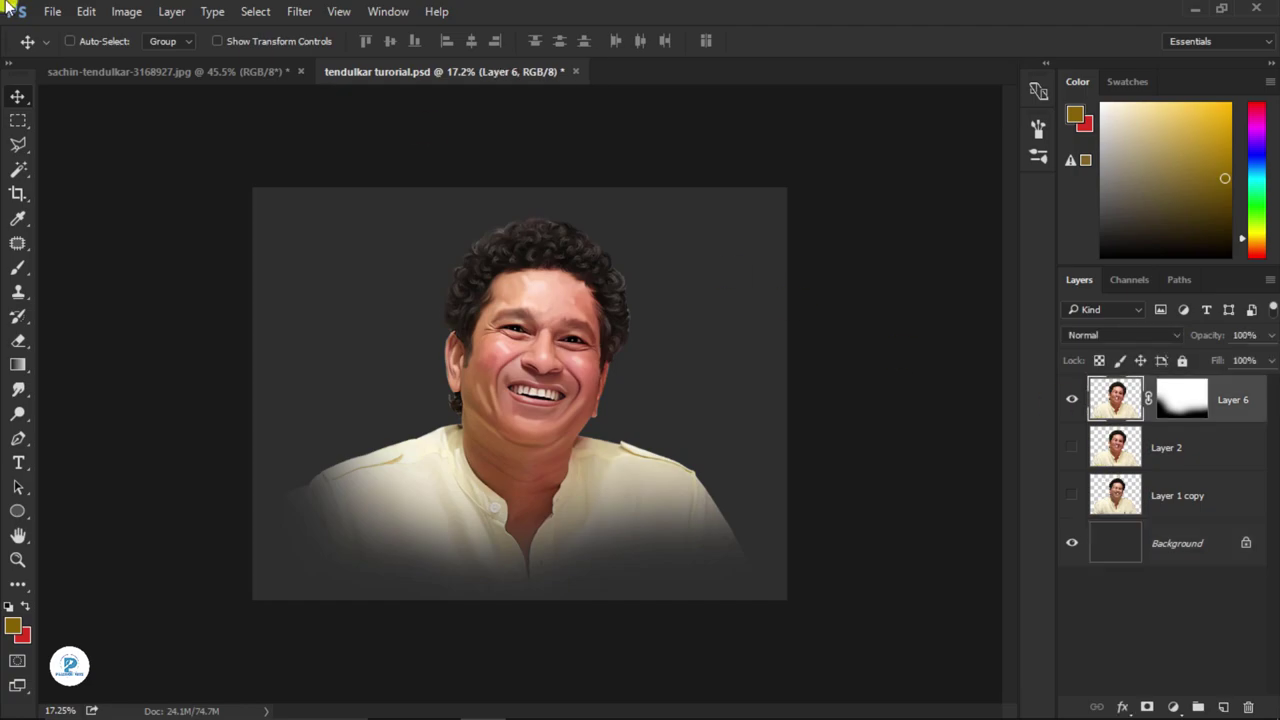
{"action": "left_click", "coordinate": [126, 11]}
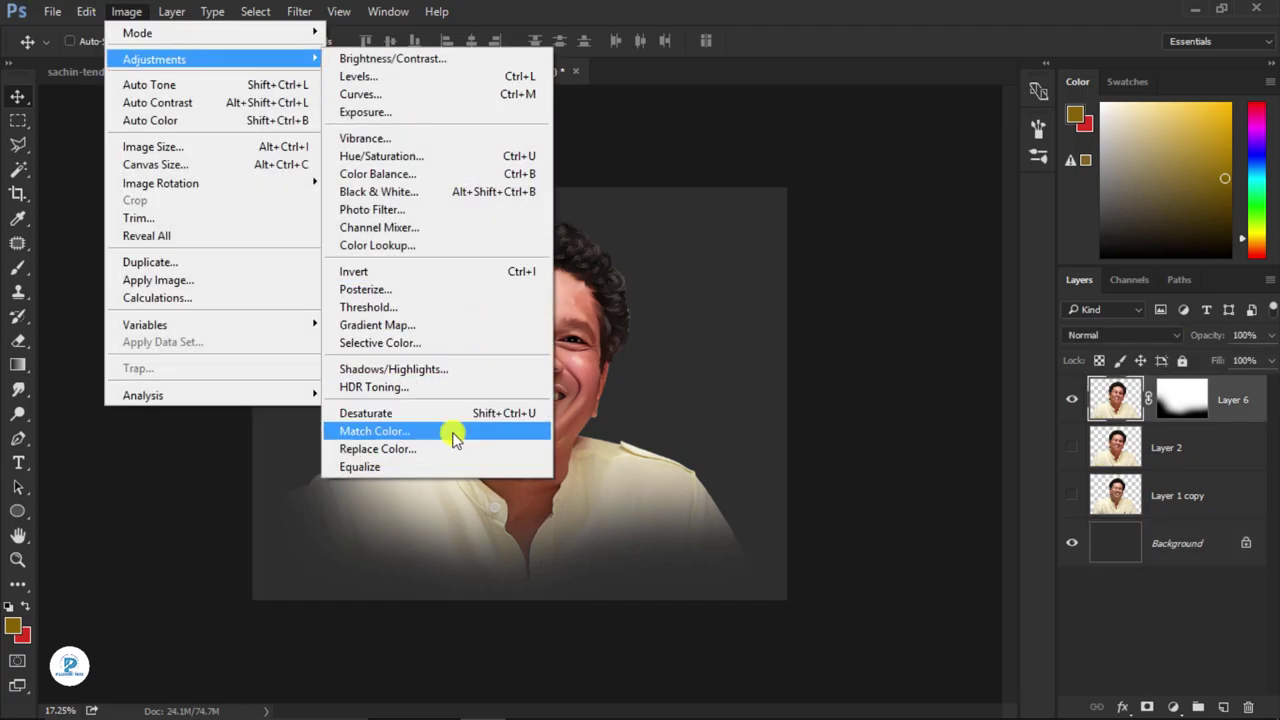
{"action": "left_click", "coordinate": [449, 431]}
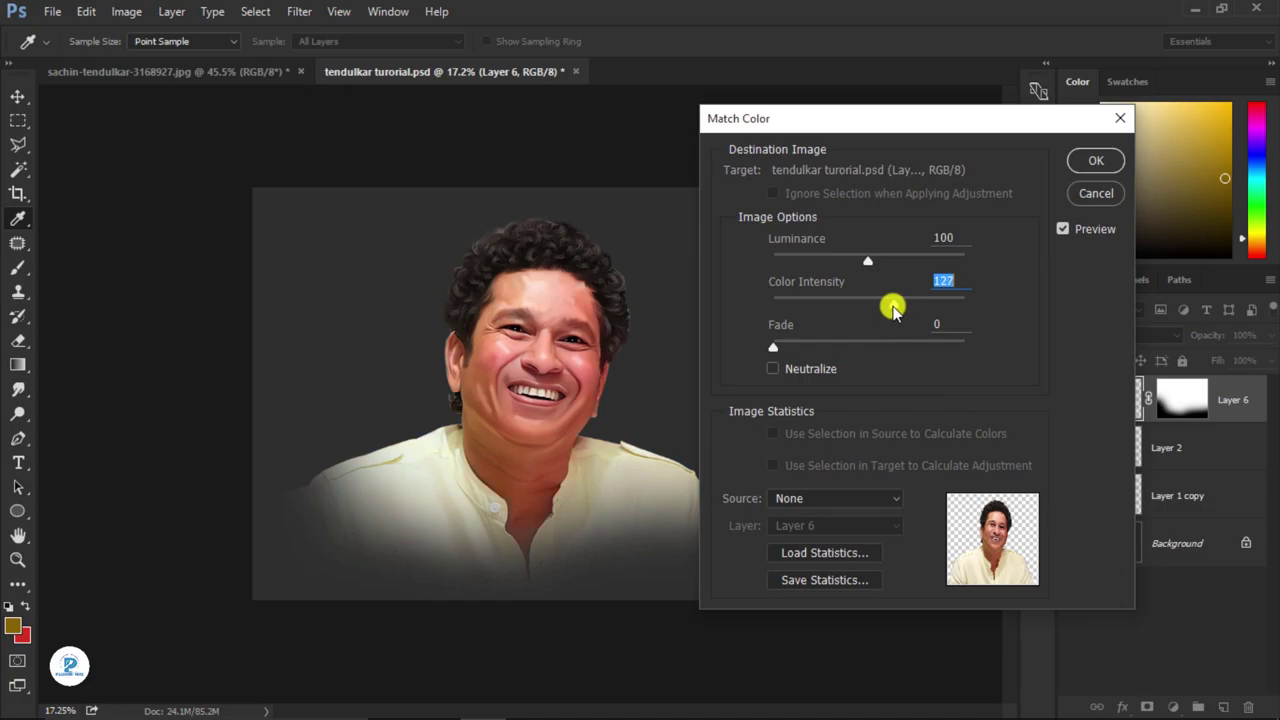
{"action": "left_click", "coordinate": [1074, 166]}
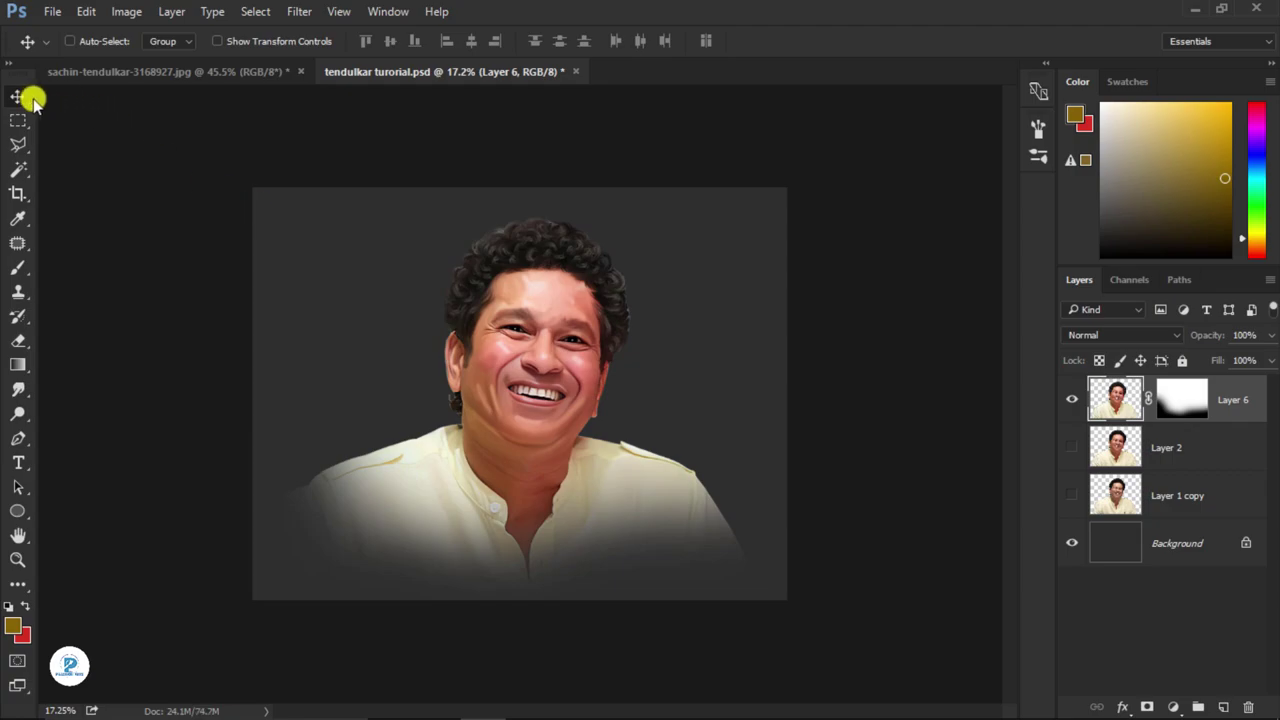
- On the Background, paint a brown glow right and a cyan glow left of the head at 80% opacity
{"action": "left_click", "coordinate": [1155, 540]}
{"action": "left_click", "coordinate": [18, 265]}
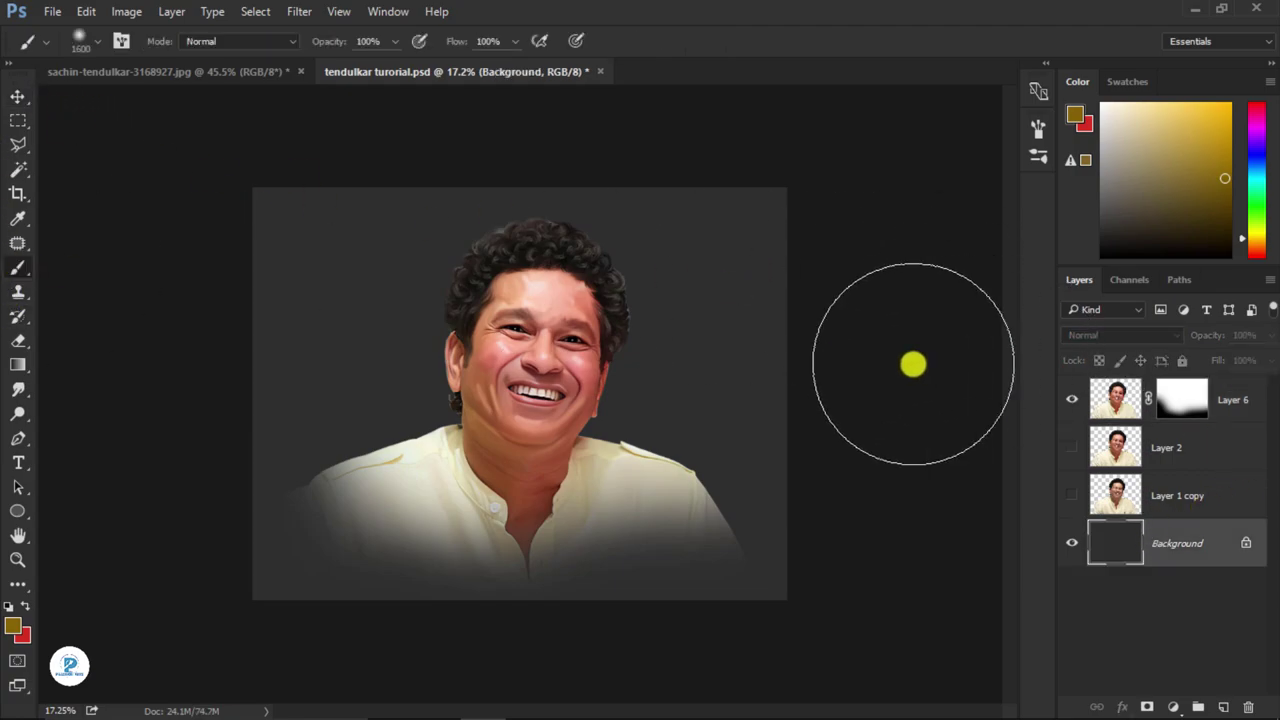
{"action": "left_click_drag", "start_coordinate": [911, 363], "coordinate": [897, 371]}
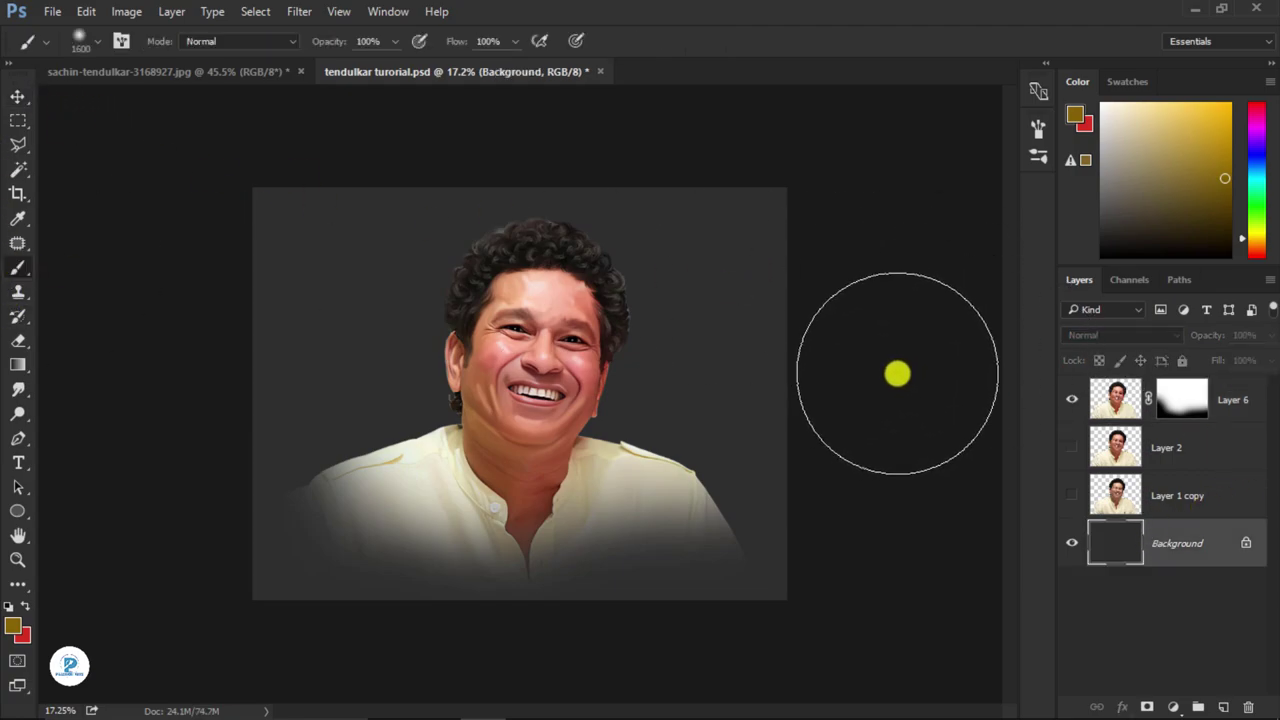
{"action": "left_click", "coordinate": [1127, 82]}
{"action": "scroll", "coordinate": [1183, 200], "scroll_direction": "down", "scroll_amount": 1}
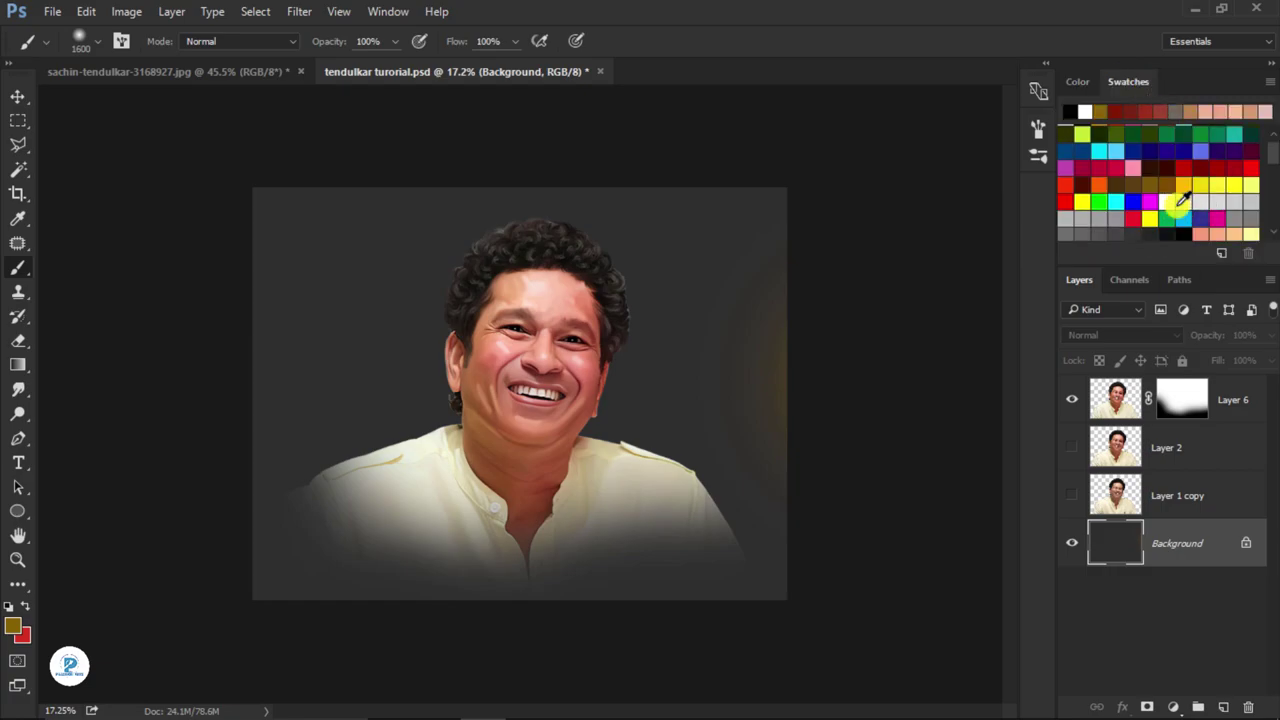
{"action": "left_click", "coordinate": [1117, 202]}
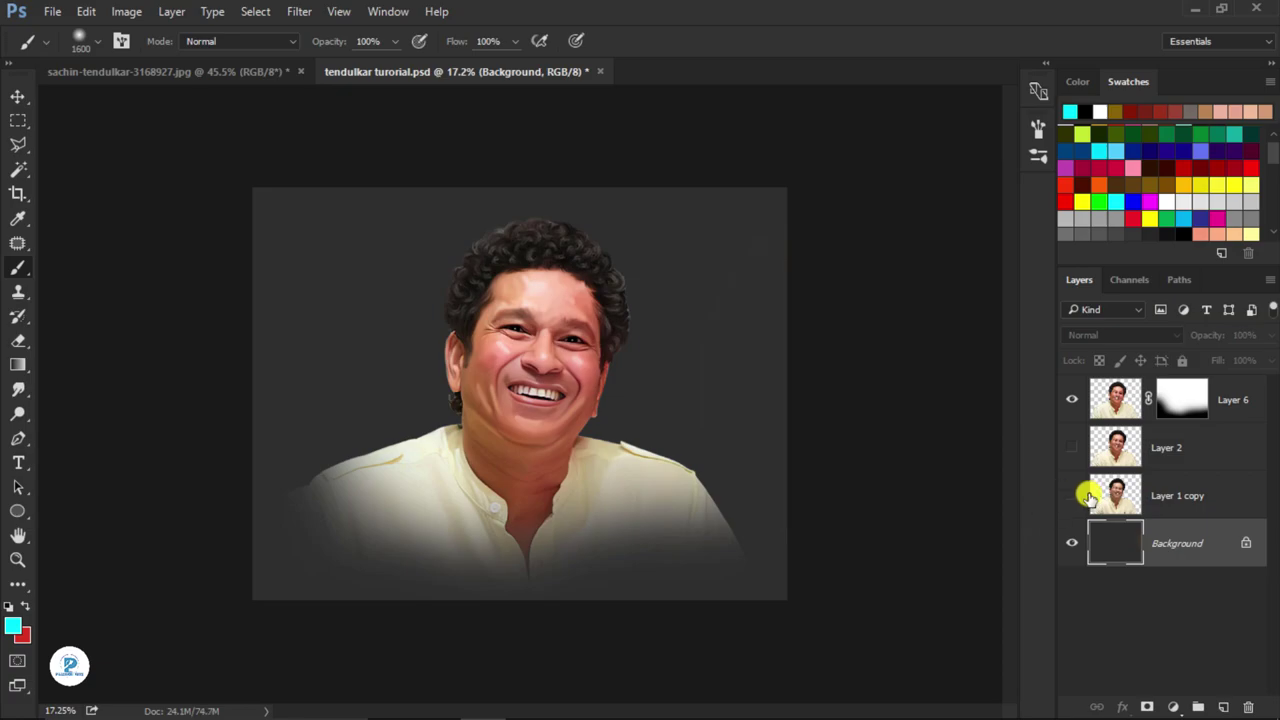
{"action": "key", "text": "bracketleft"}
{"action": "key", "text": "bracketleft"}
{"action": "key", "text": "bracketleft"}
{"action": "key", "text": "8"}
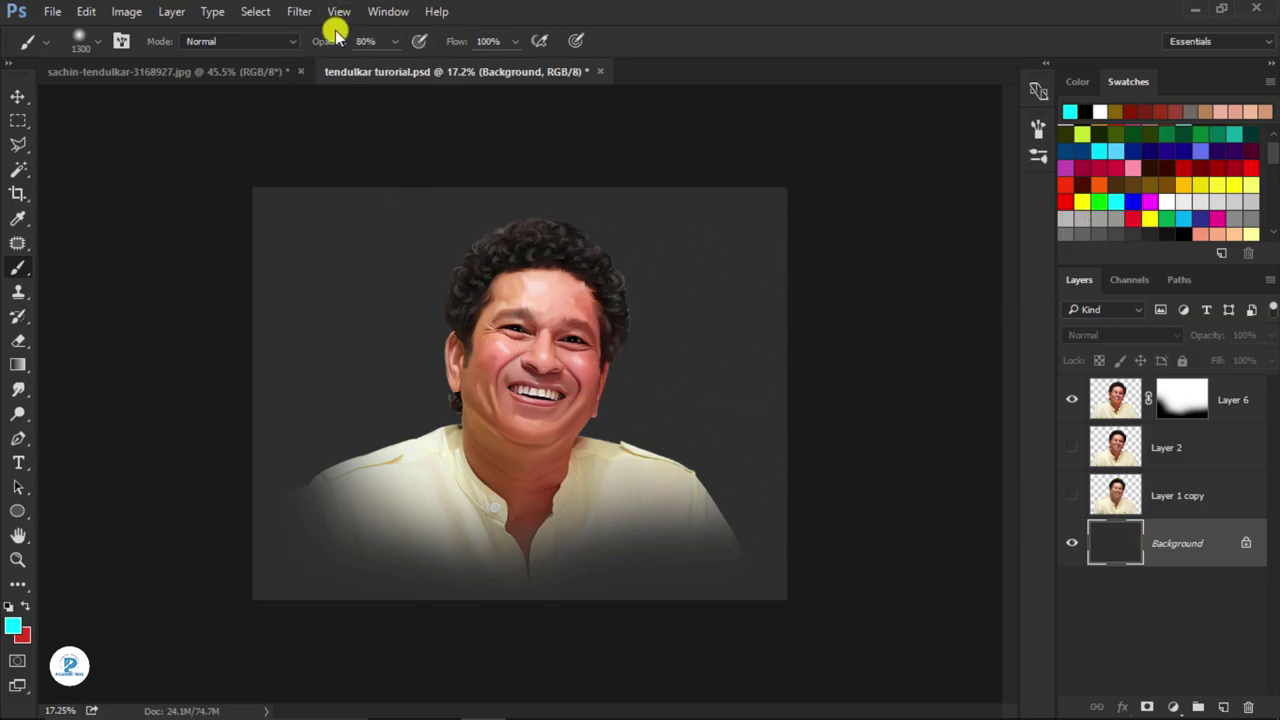
{"action": "mouse_move", "coordinate": [443, 363]}
{"action": "left_mouse_down"}
{"action": "mouse_move", "coordinate": [449, 391]}
{"action": "mouse_move", "coordinate": [441, 336]}
{"action": "mouse_move", "coordinate": [463, 289]}
{"action": "left_mouse_up"}
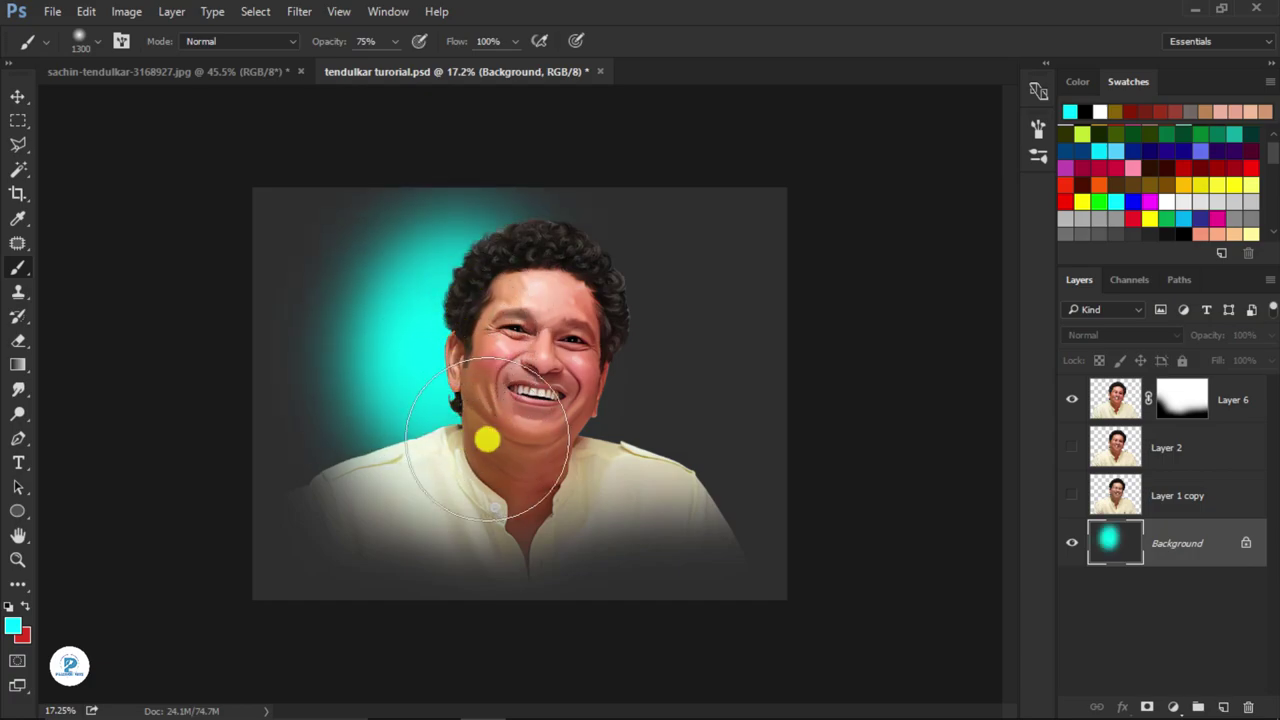
- Paint grey over the whole dark background with a 2000 px brush
{"action": "key", "text": "d"}
{"action": "left_click", "coordinate": [1166, 392]}
{"action": "left_click", "coordinate": [1137, 543]}
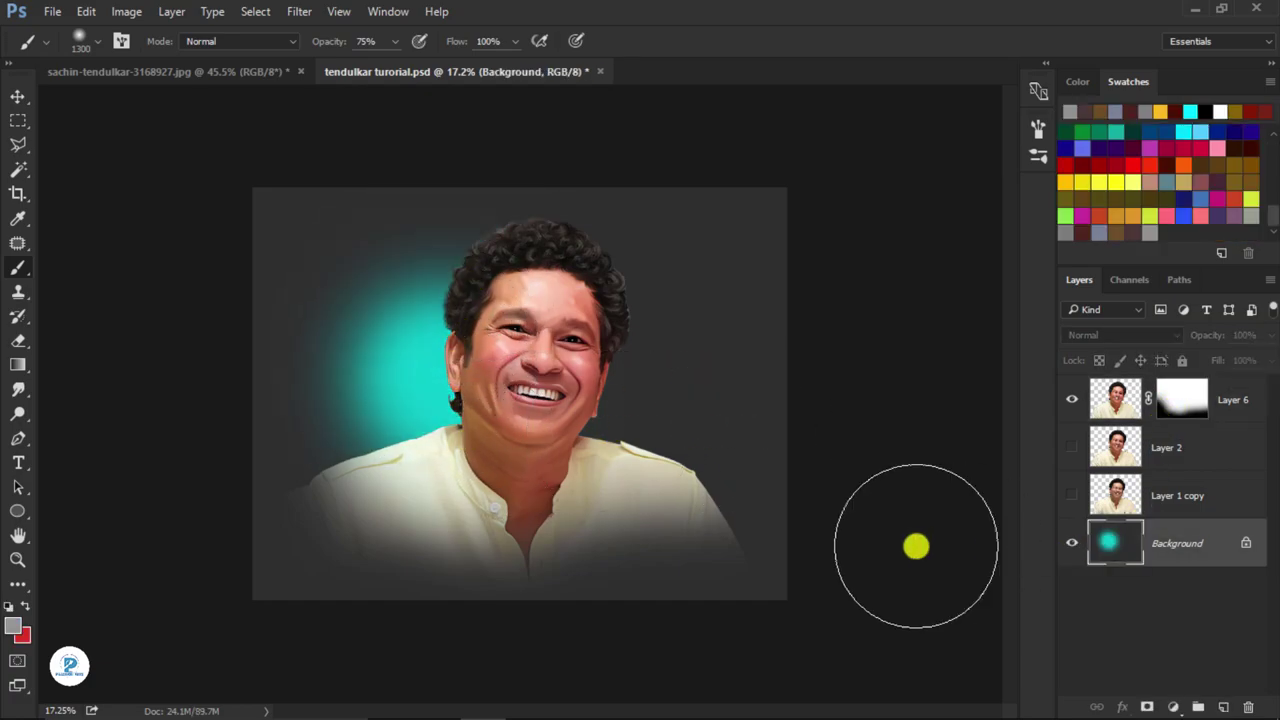
{"action": "left_click", "coordinate": [1153, 224]}
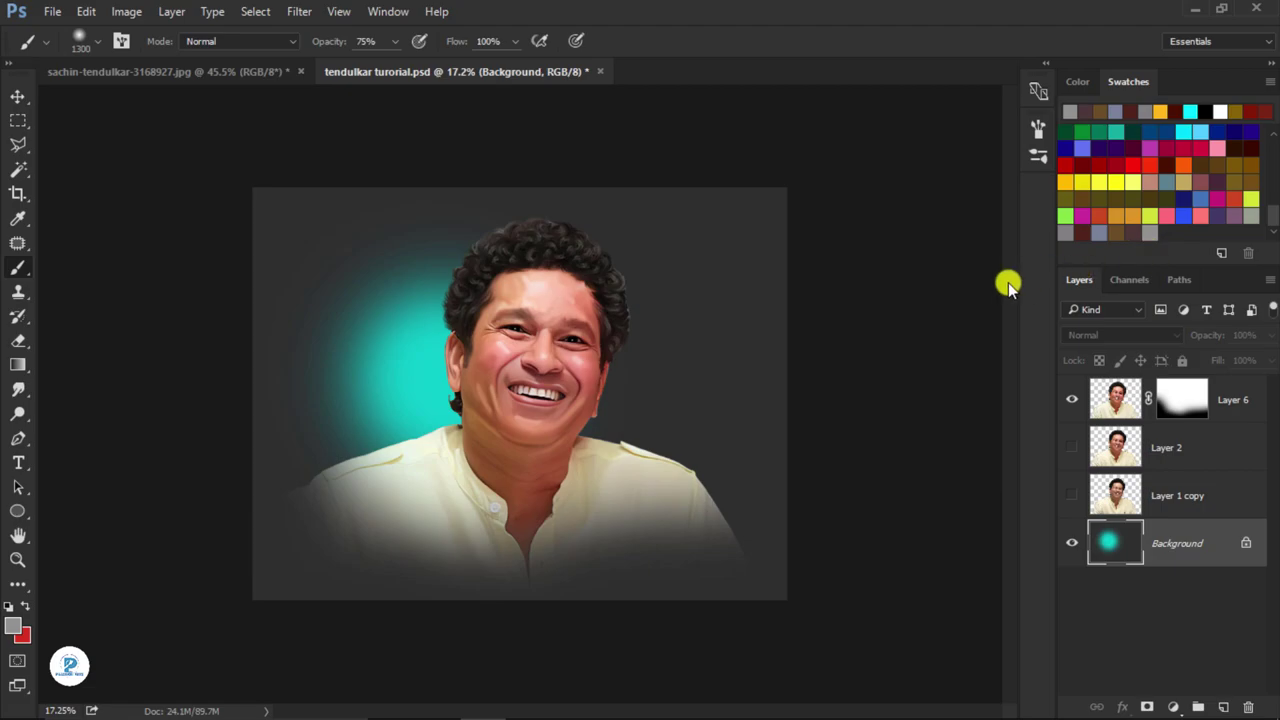
{"action": "key", "text": "bracketright"}
{"action": "key", "text": "bracketright"}
{"action": "key", "text": "bracketright"}
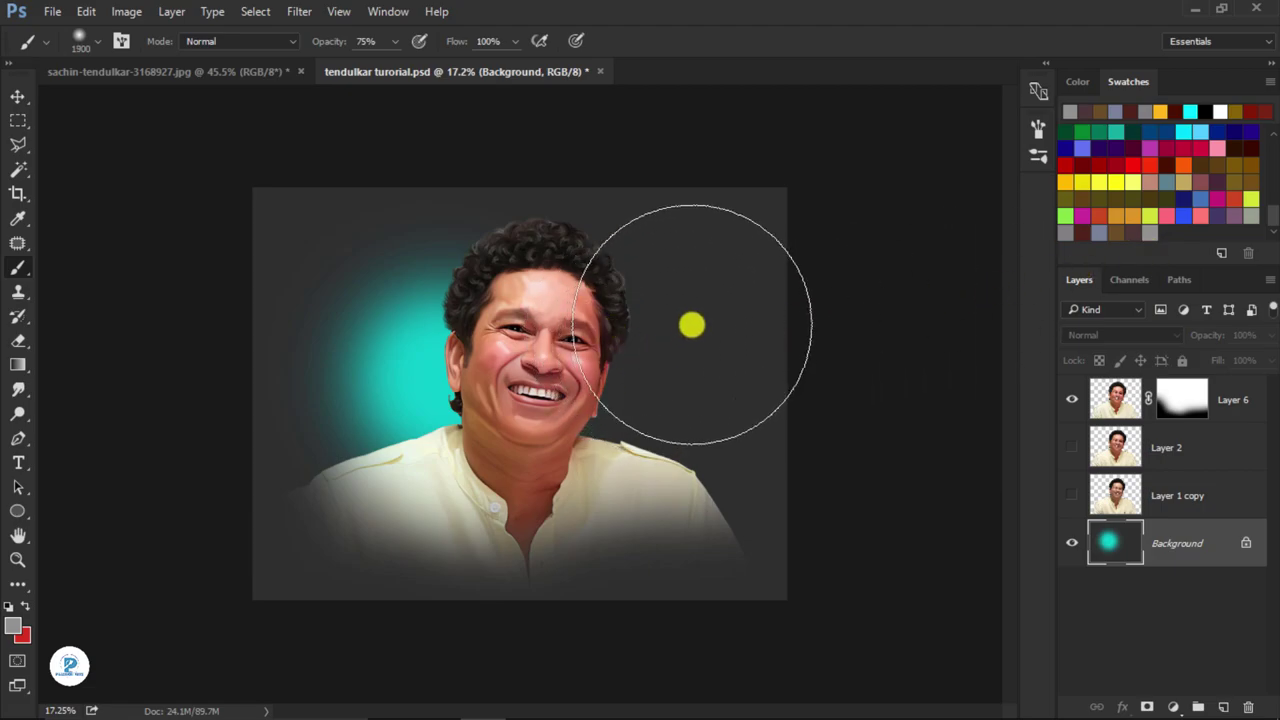
{"action": "key", "text": "bracketright"}
{"action": "mouse_move", "coordinate": [666, 291]}
{"action": "left_mouse_down"}
{"action": "mouse_move", "coordinate": [484, 331]}
{"action": "mouse_move", "coordinate": [529, 380]}
{"action": "mouse_move", "coordinate": [691, 411]}
{"action": "mouse_move", "coordinate": [491, 531]}
{"action": "mouse_move", "coordinate": [297, 255]}
{"action": "mouse_move", "coordinate": [709, 500]}
{"action": "left_mouse_up"}
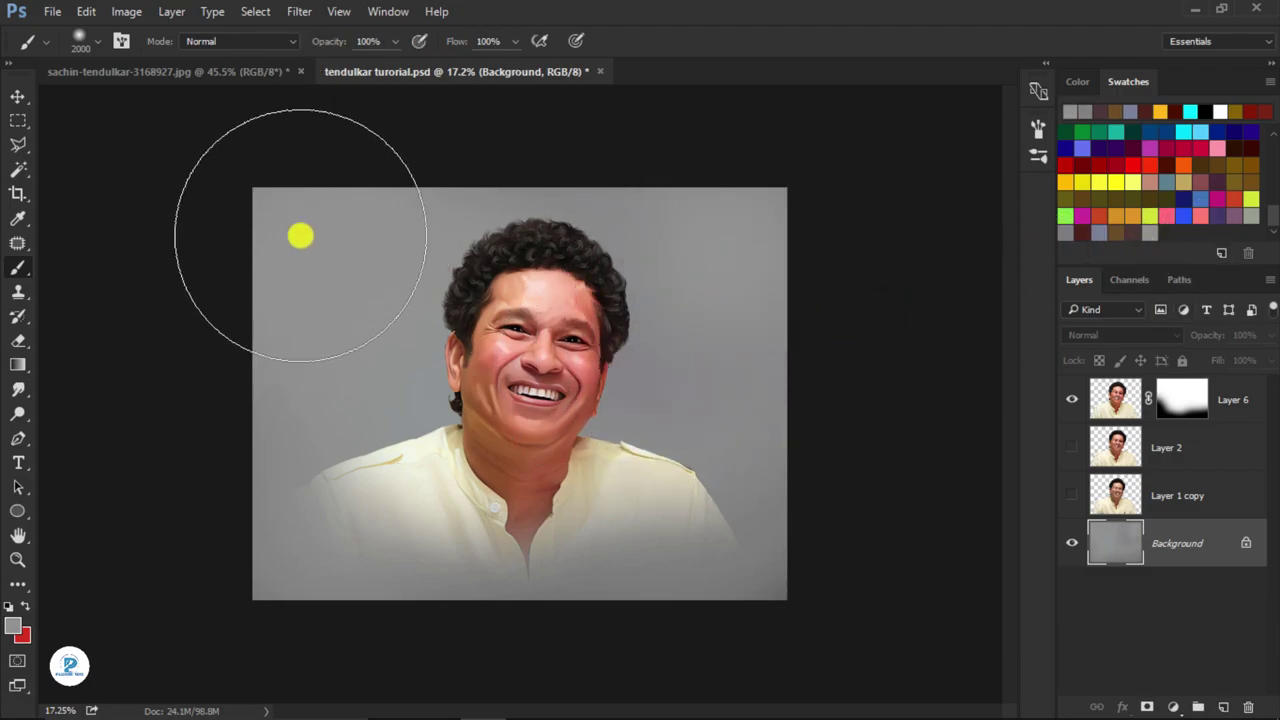
- Paint dark red behind the left ear and shoulder with a 1600 px brush at 80% opacity
{"action": "left_click", "coordinate": [1128, 236]}
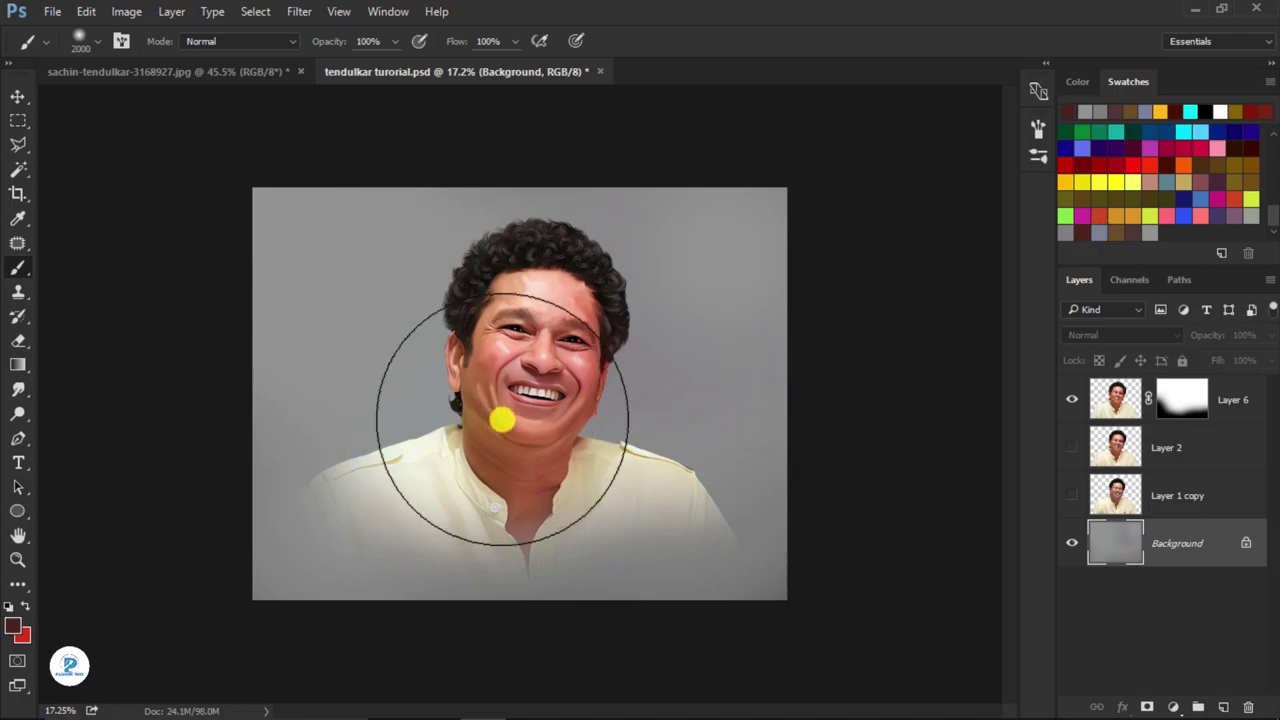
{"action": "key", "text": "bracketleft"}
{"action": "key", "text": "bracketleft"}
{"action": "key", "text": "bracketleft"}
{"action": "key", "text": "bracketleft"}
{"action": "key", "text": "bracketleft"}
{"action": "key", "text": "bracketleft"}
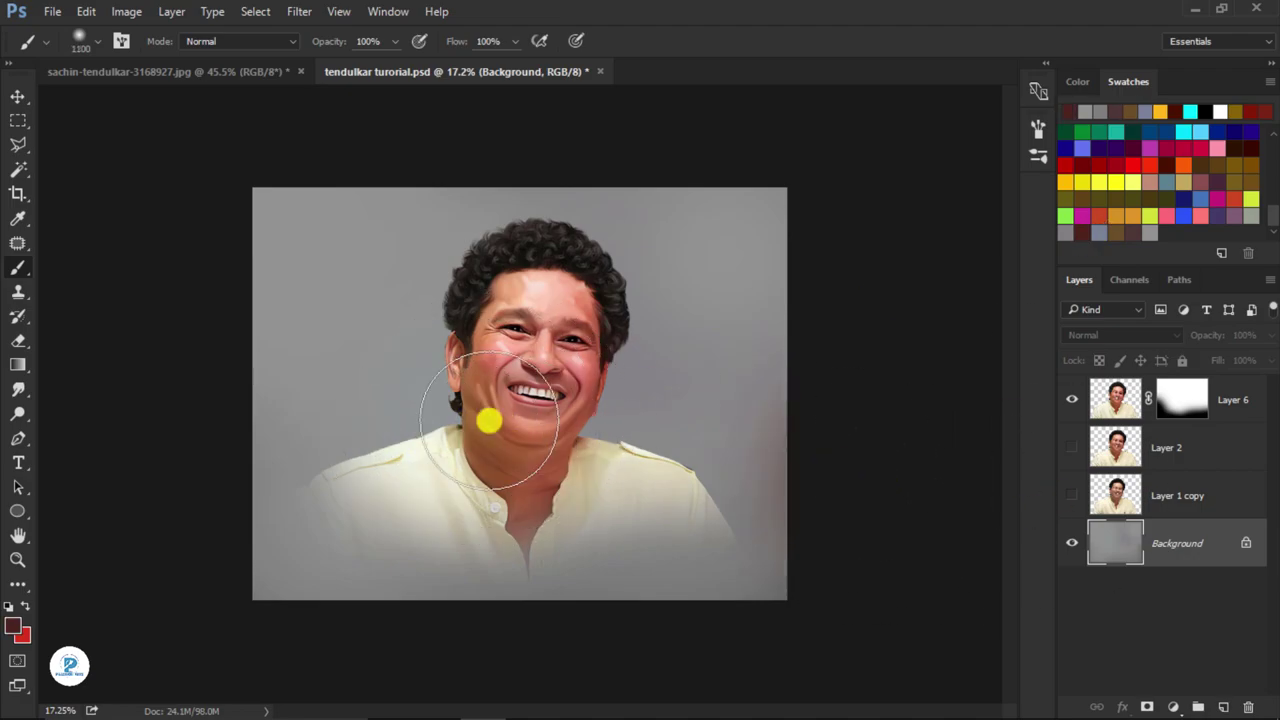
{"action": "left_click_drag", "start_coordinate": [420, 449], "coordinate": [466, 400]}
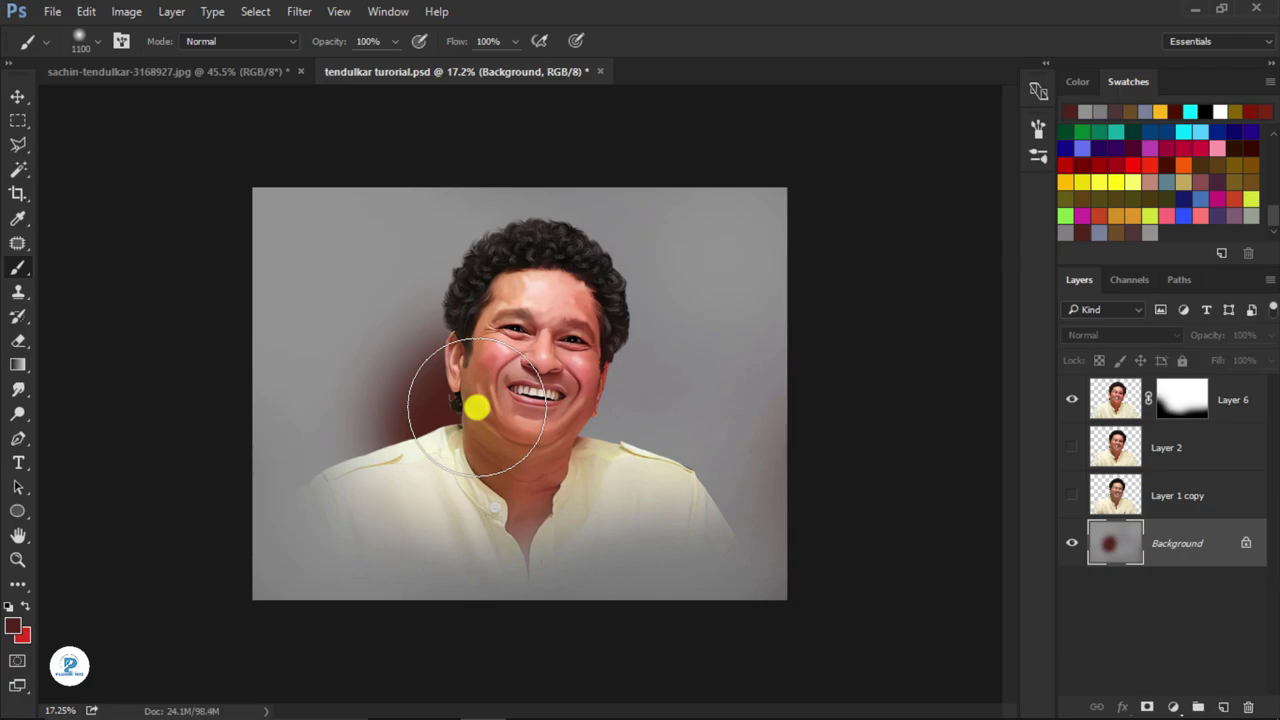
{"action": "left_click_drag", "start_coordinate": [374, 437], "coordinate": [440, 395]}
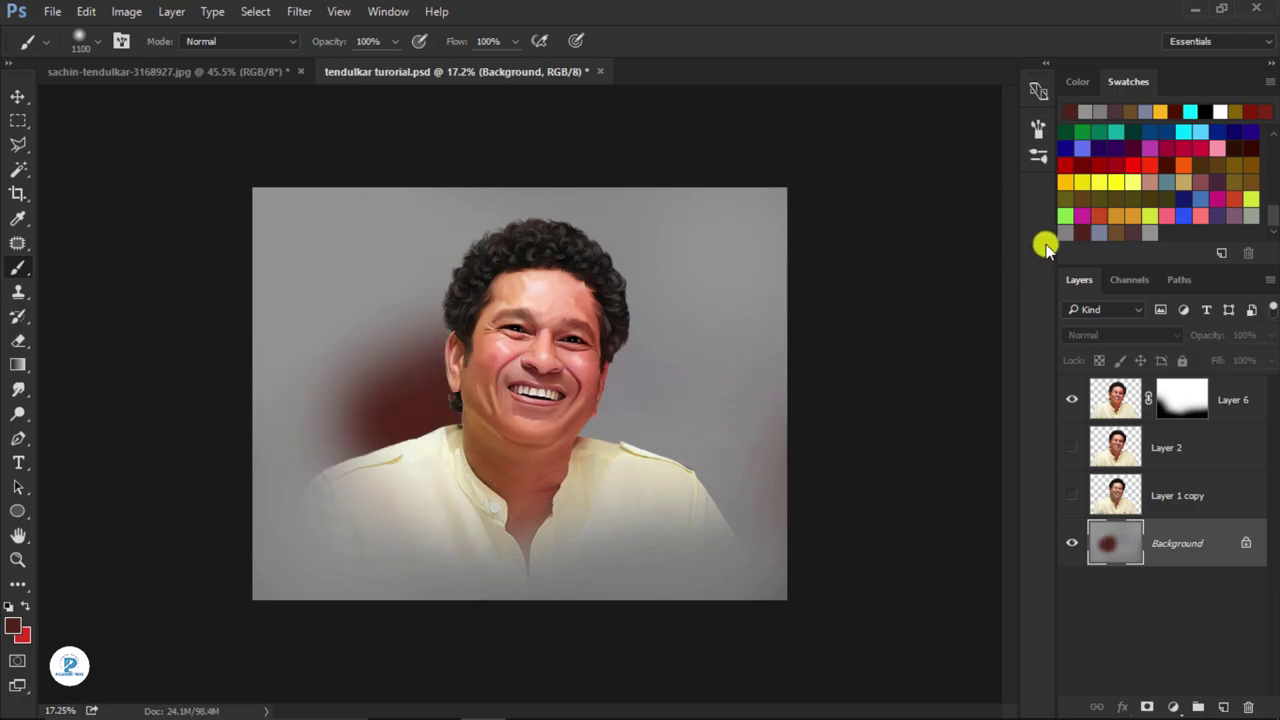
{"action": "left_click_drag", "start_coordinate": [409, 332], "coordinate": [360, 391]}
{"action": "key", "text": "ctrl+alt+z"}
{"action": "key", "text": "ctrl+alt+z"}
{"action": "key", "text": "ctrl+alt+z"}
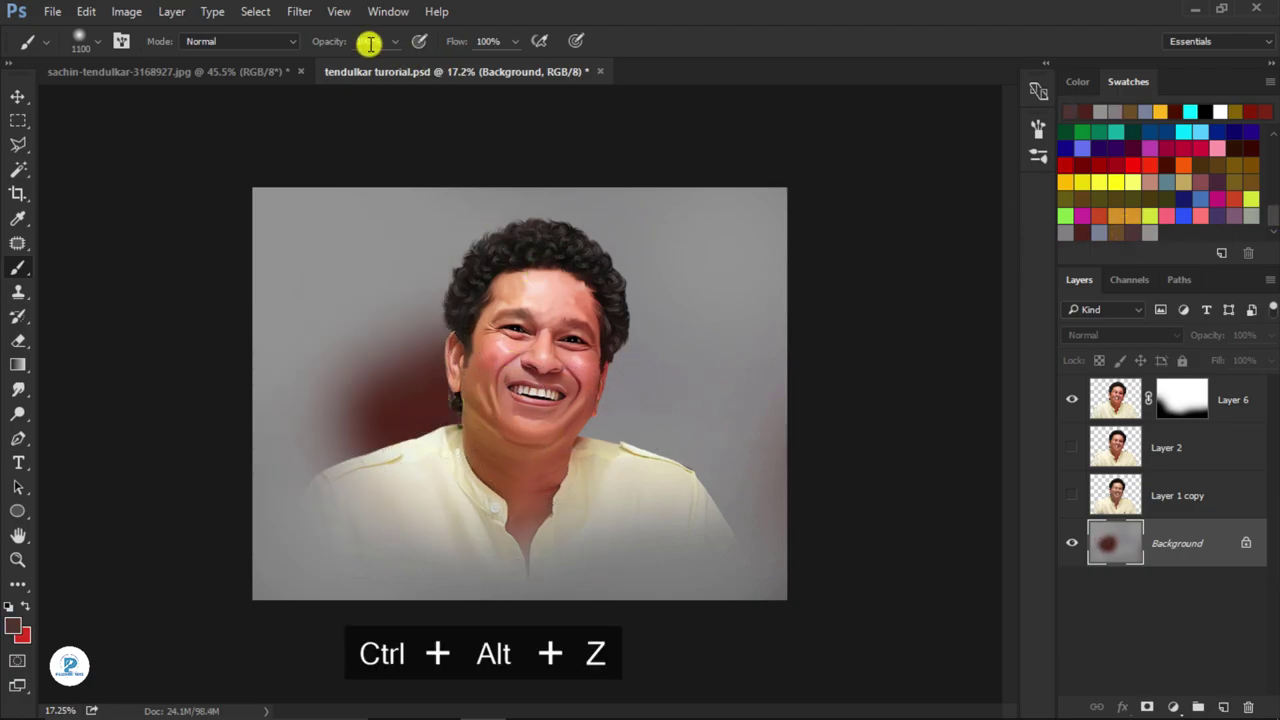
{"action": "type", "text": "80"}
{"action": "key", "text": "Return"}
{"action": "mouse_move", "coordinate": [409, 383]}
{"action": "left_mouse_down"}
{"action": "mouse_move", "coordinate": [409, 366]}
{"action": "mouse_move", "coordinate": [391, 477]}
{"action": "left_mouse_up"}
{"action": "key", "text": "ctrl+alt+z"}
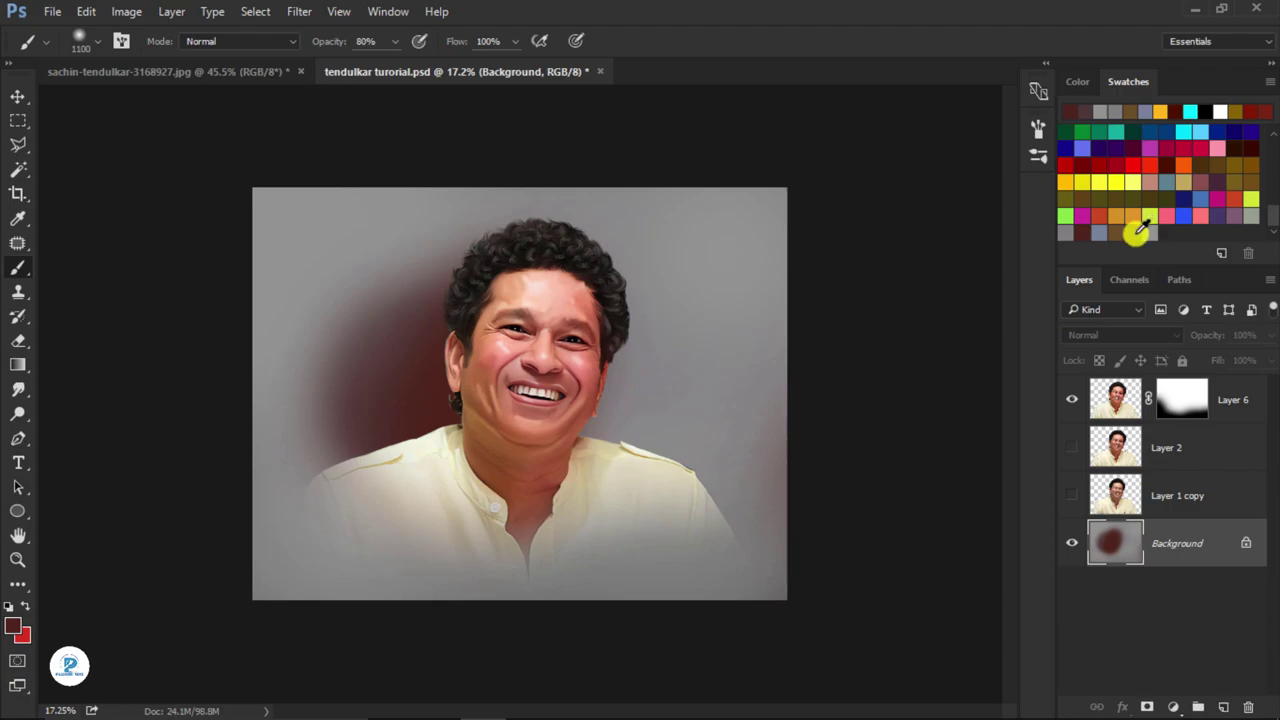
- Paint soft brown right of the face and choose the textured 63 brush tip
{"action": "left_click", "coordinate": [1117, 232]}
{"action": "left_click_drag", "start_coordinate": [600, 434], "coordinate": [666, 434]}
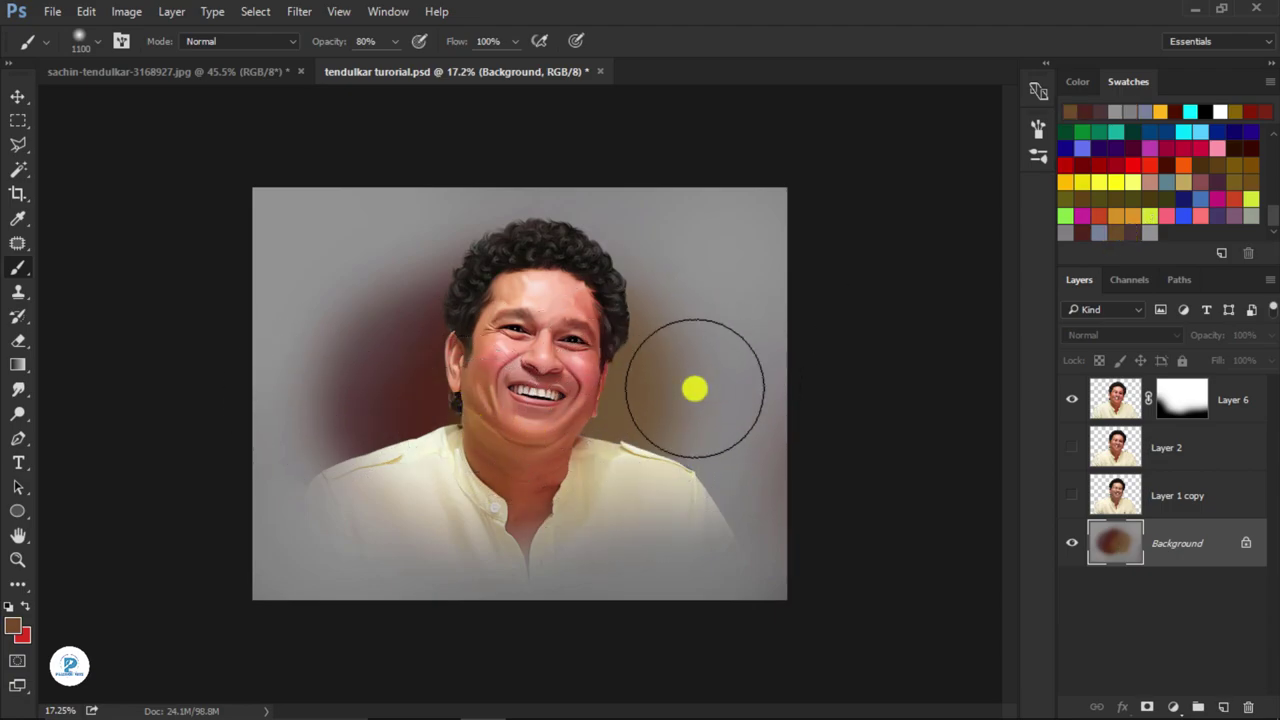
{"action": "left_click", "coordinate": [95, 40]}
{"action": "left_click", "coordinate": [247, 244]}
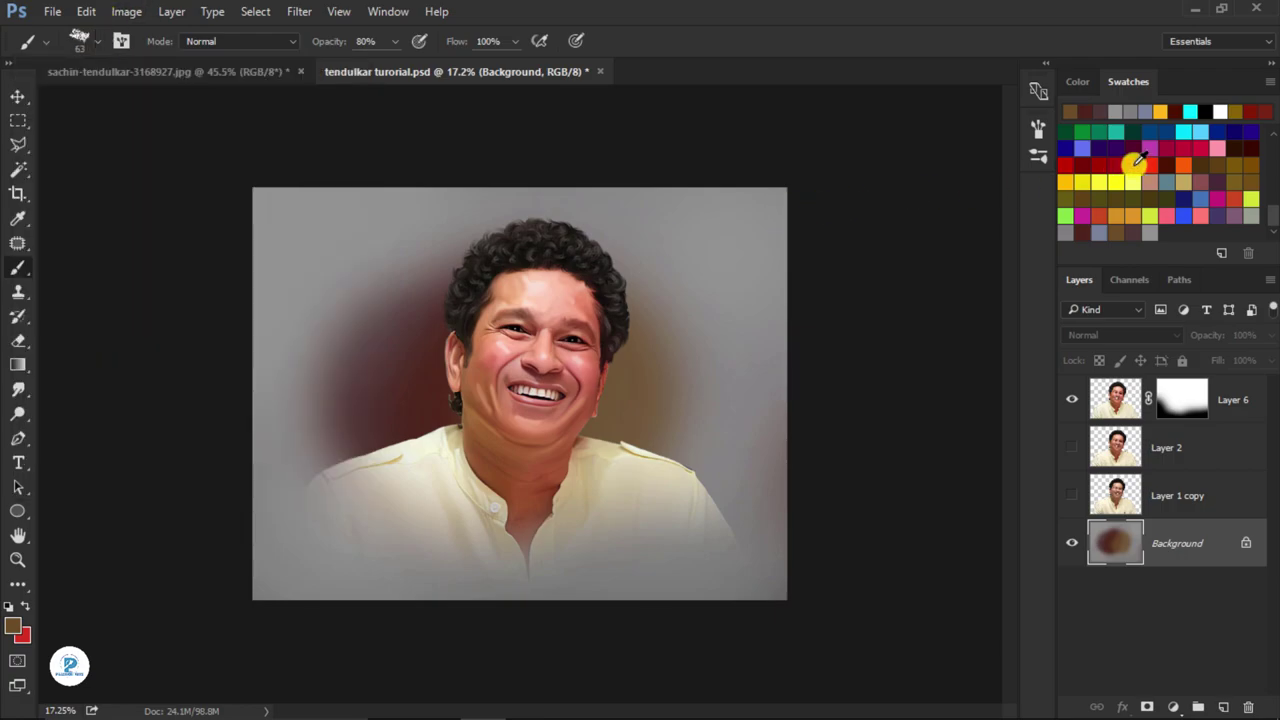
- Try brown strokes right of the face with an 800 px brush, then undo them
{"action": "left_click", "coordinate": [1035, 136]}
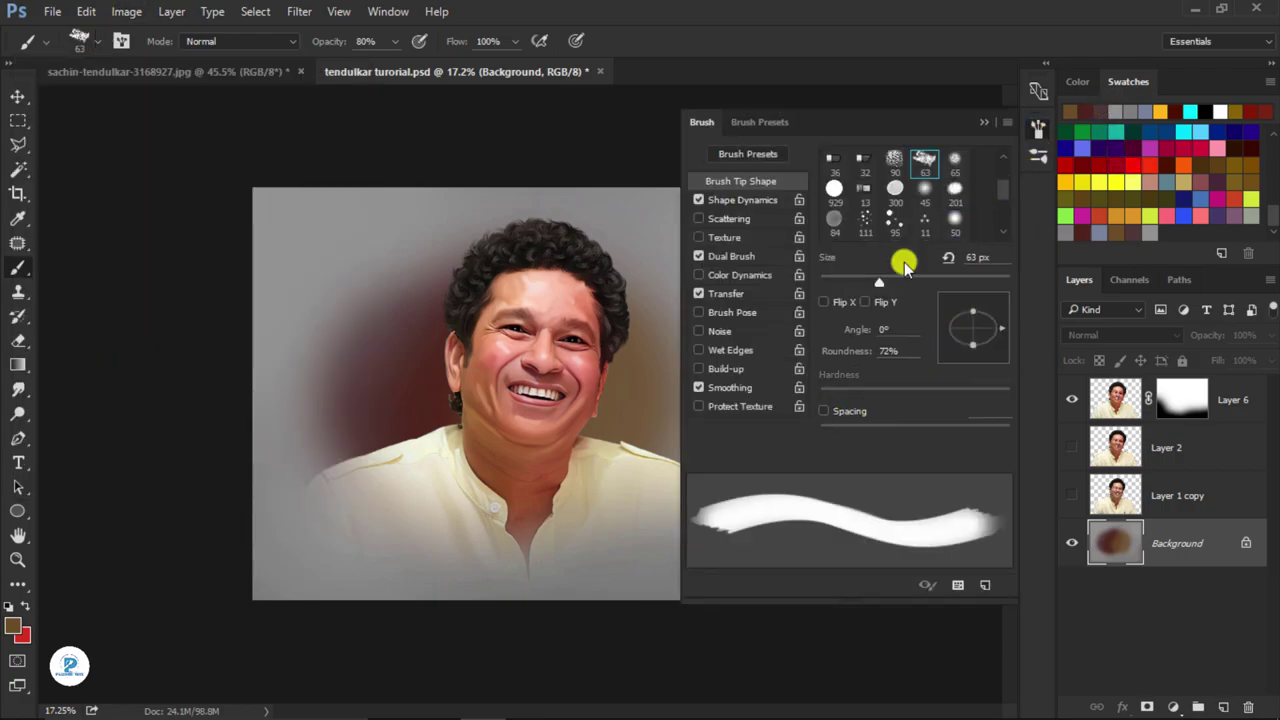
{"action": "left_click", "coordinate": [984, 121]}
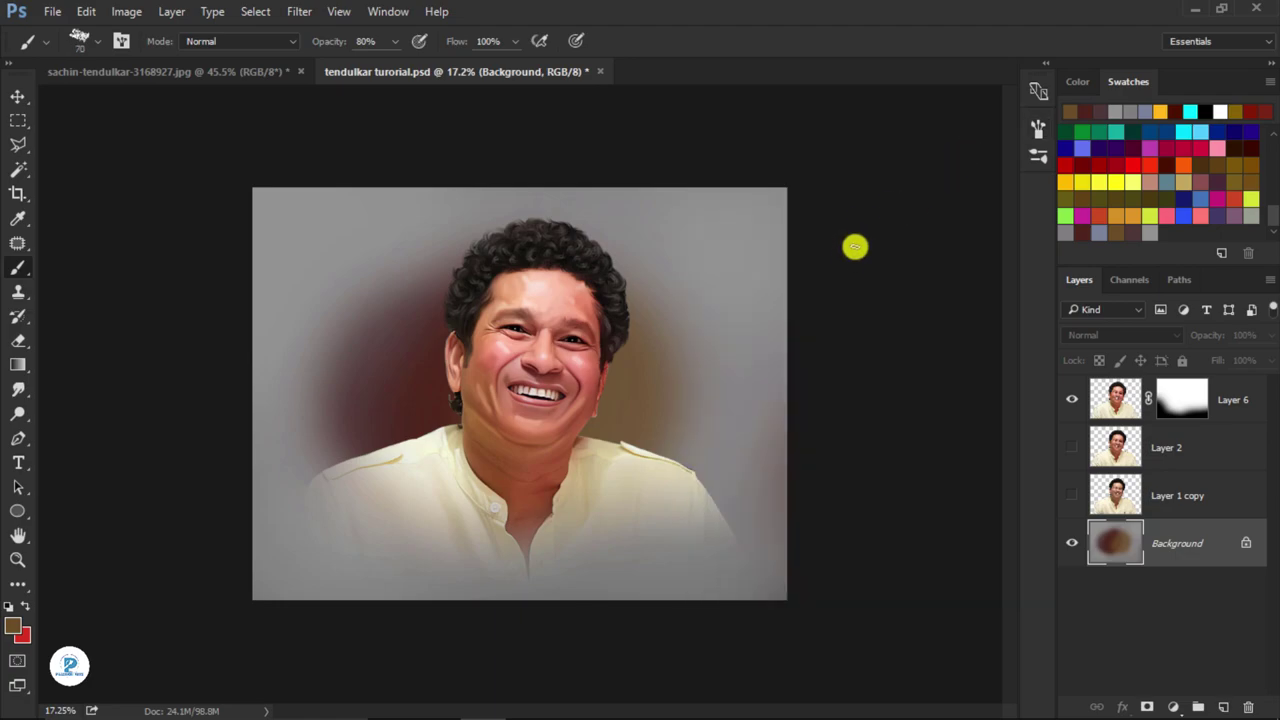
{"action": "key", "text": "bracketright"}
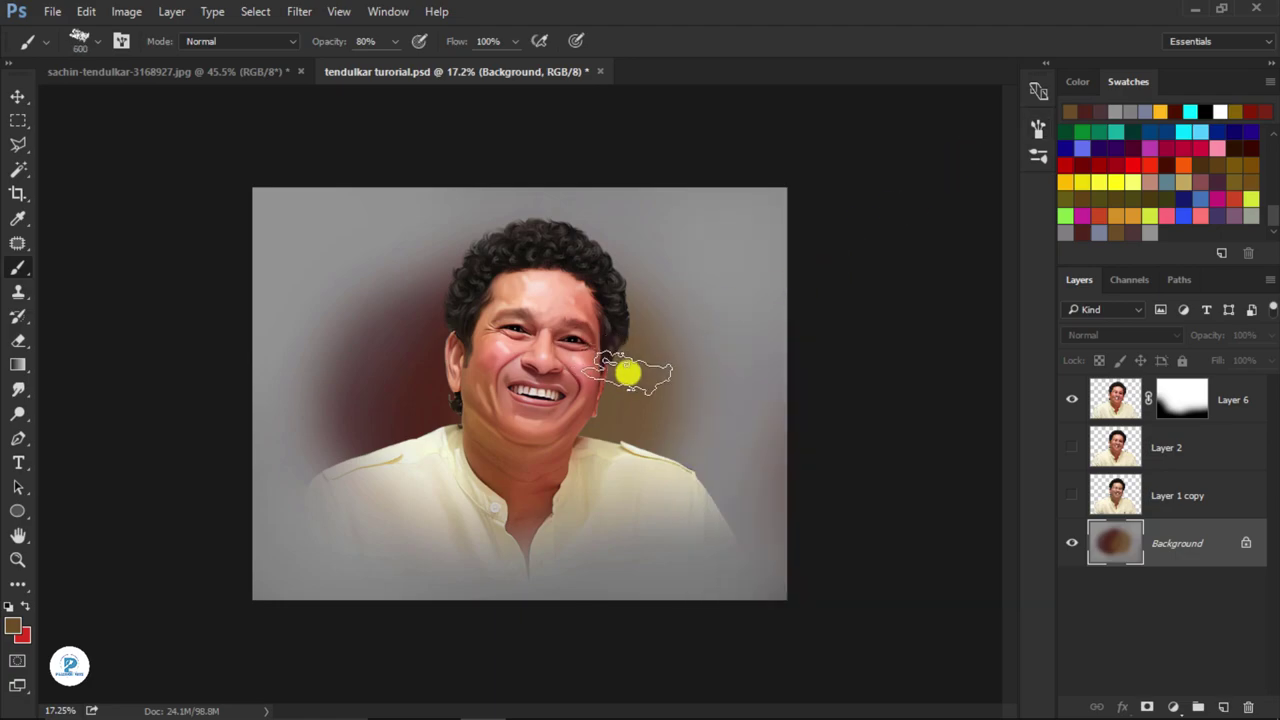
{"action": "left_click_drag", "start_coordinate": [628, 374], "coordinate": [660, 355]}
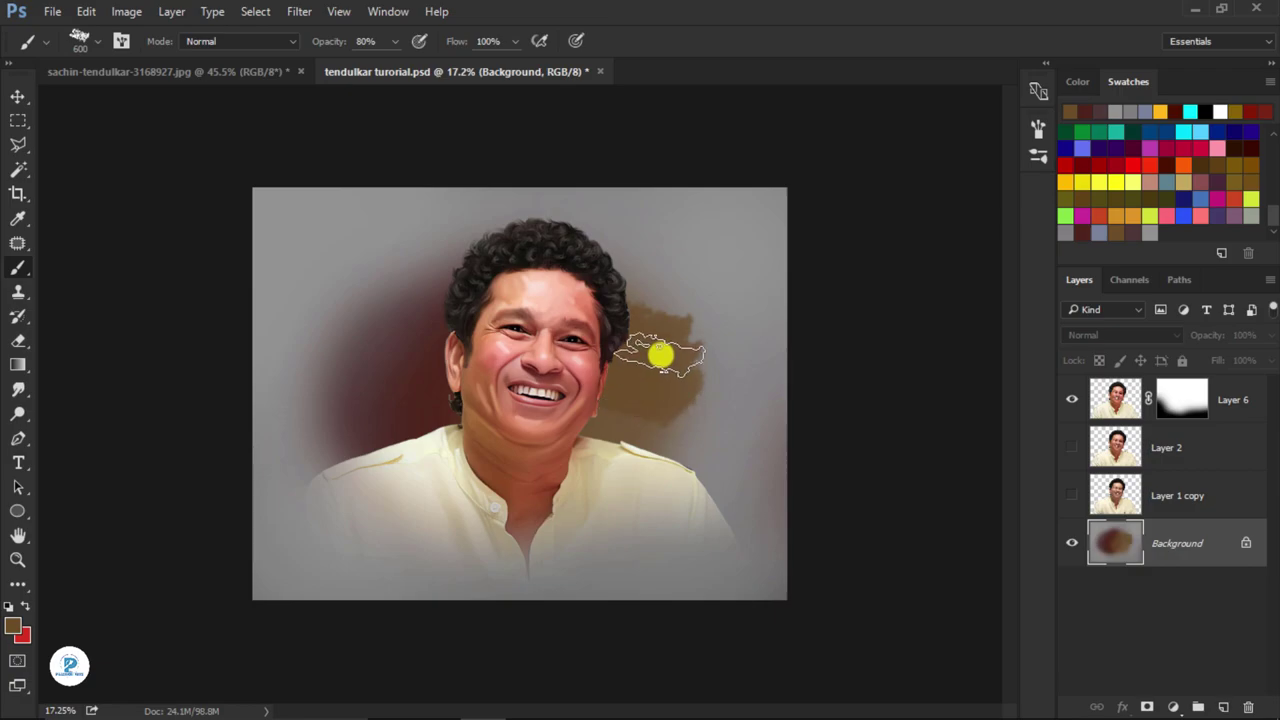
{"action": "key", "text": "ctrl+z"}
- Set the Smudge tool to the textured 63 tip with wider spacing and 600 px size
{"action": "left_click", "coordinate": [14, 392]}
{"action": "left_click", "coordinate": [97, 42]}
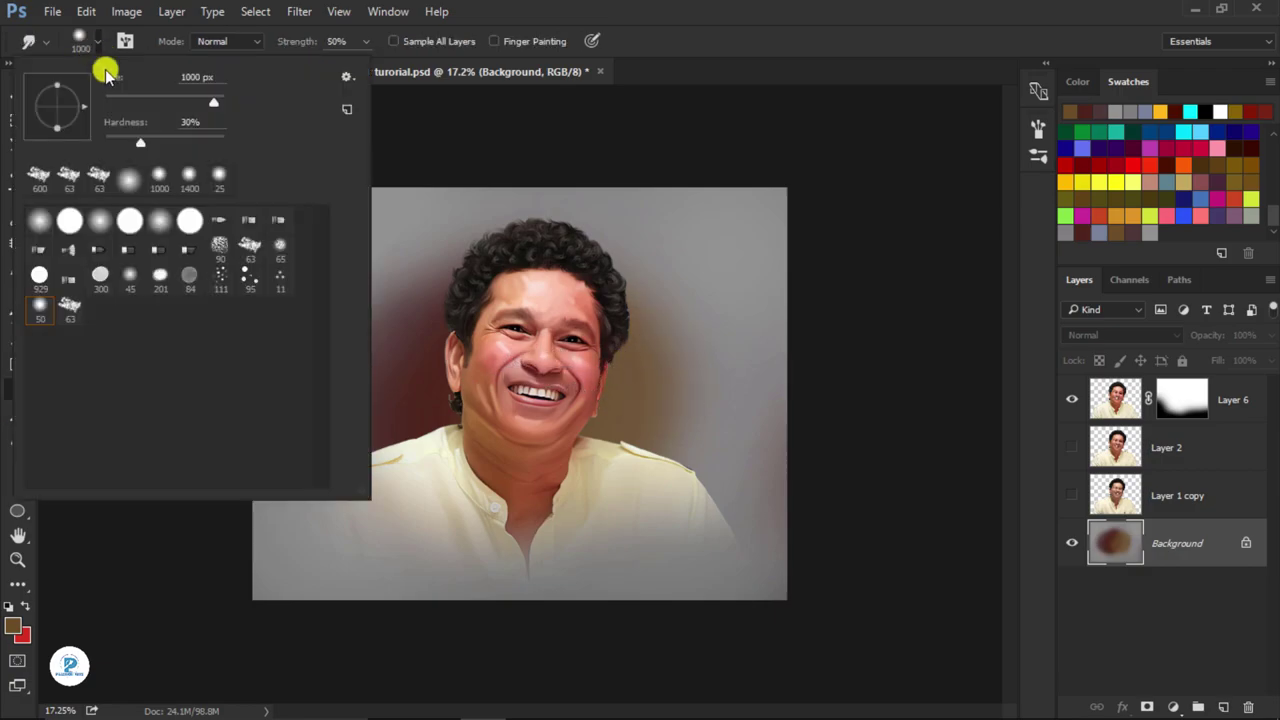
{"action": "left_click", "coordinate": [257, 253]}
{"action": "left_click", "coordinate": [830, 160]}
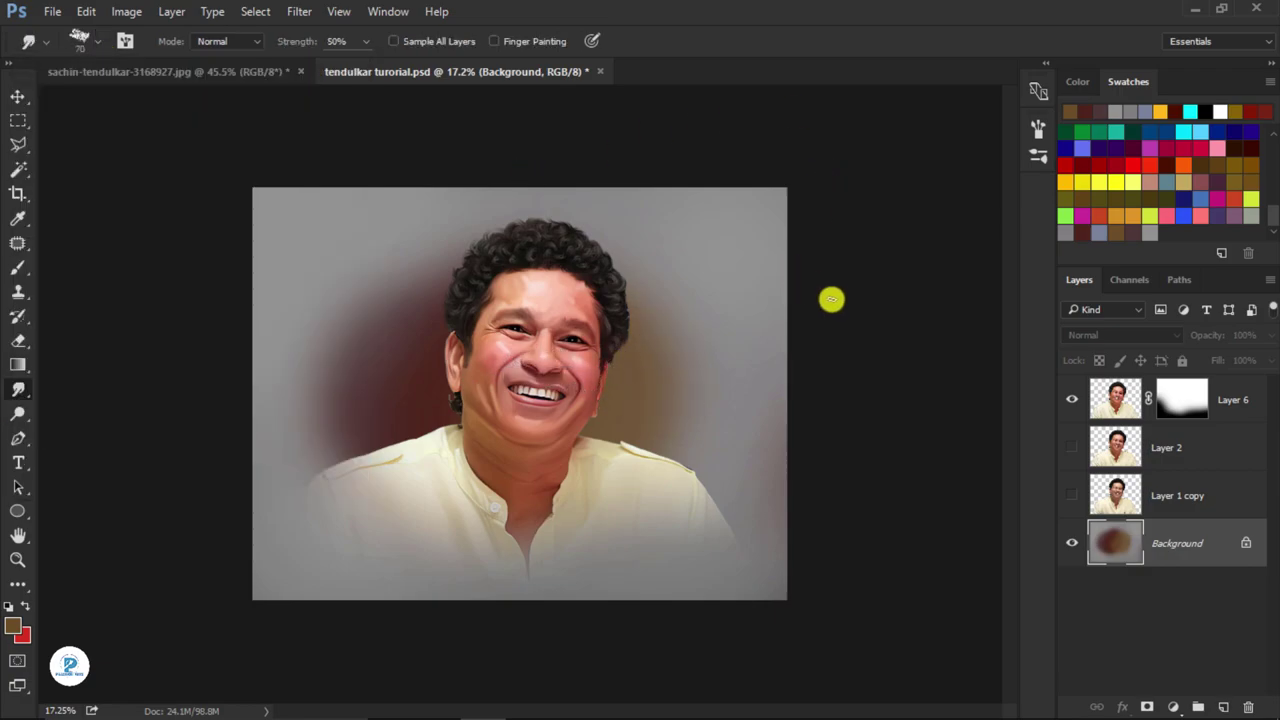
{"action": "key", "text": "bracketright"}
{"action": "key", "text": "bracketright"}
{"action": "key", "text": "bracketright"}
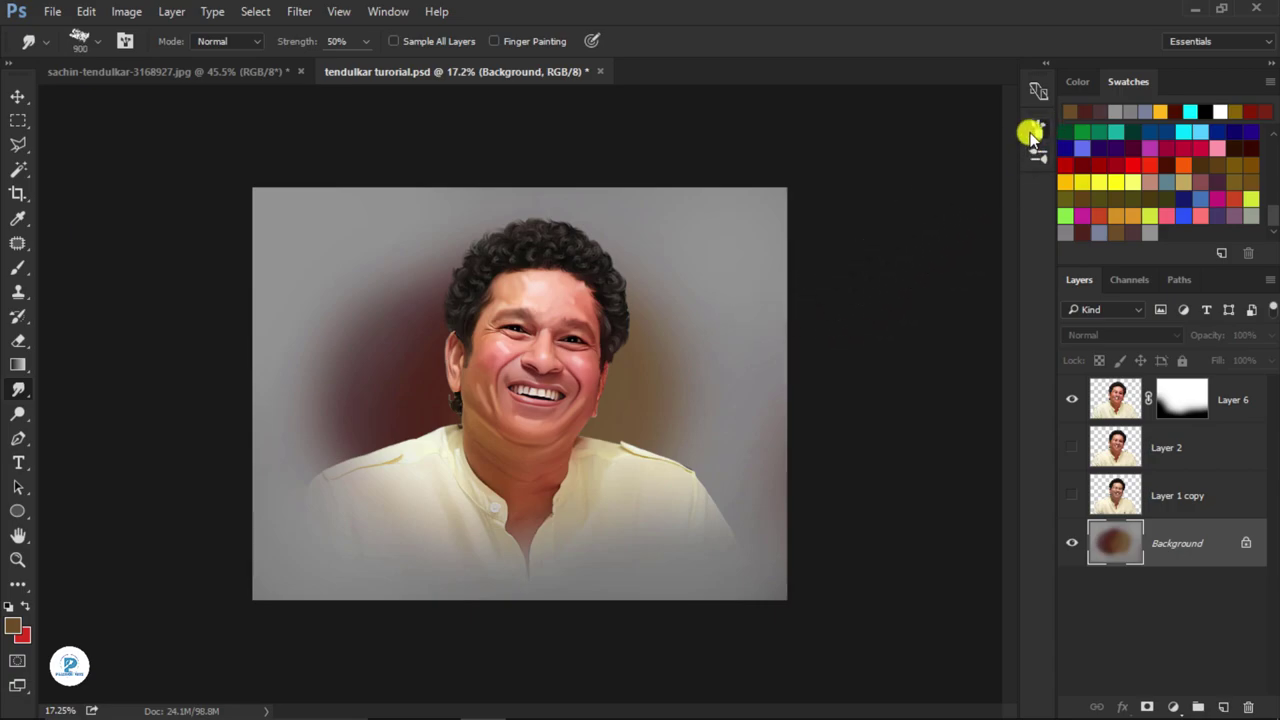
{"action": "left_click", "coordinate": [1036, 130]}
{"action": "left_click_drag", "start_coordinate": [824, 414], "coordinate": [855, 414]}
{"action": "left_click", "coordinate": [984, 122]}
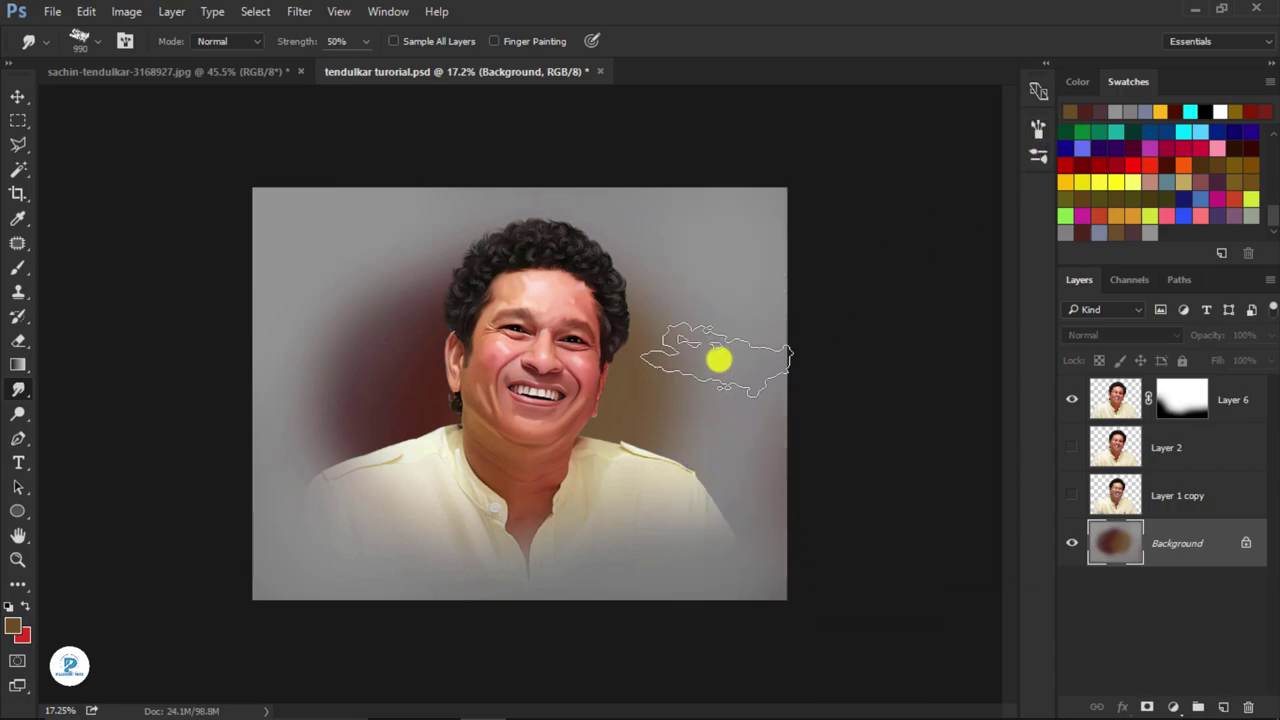
{"action": "key", "text": "bracketleft"}
{"action": "key", "text": "bracketleft"}
{"action": "key", "text": "bracketleft"}
{"action": "key", "text": "bracketleft"}
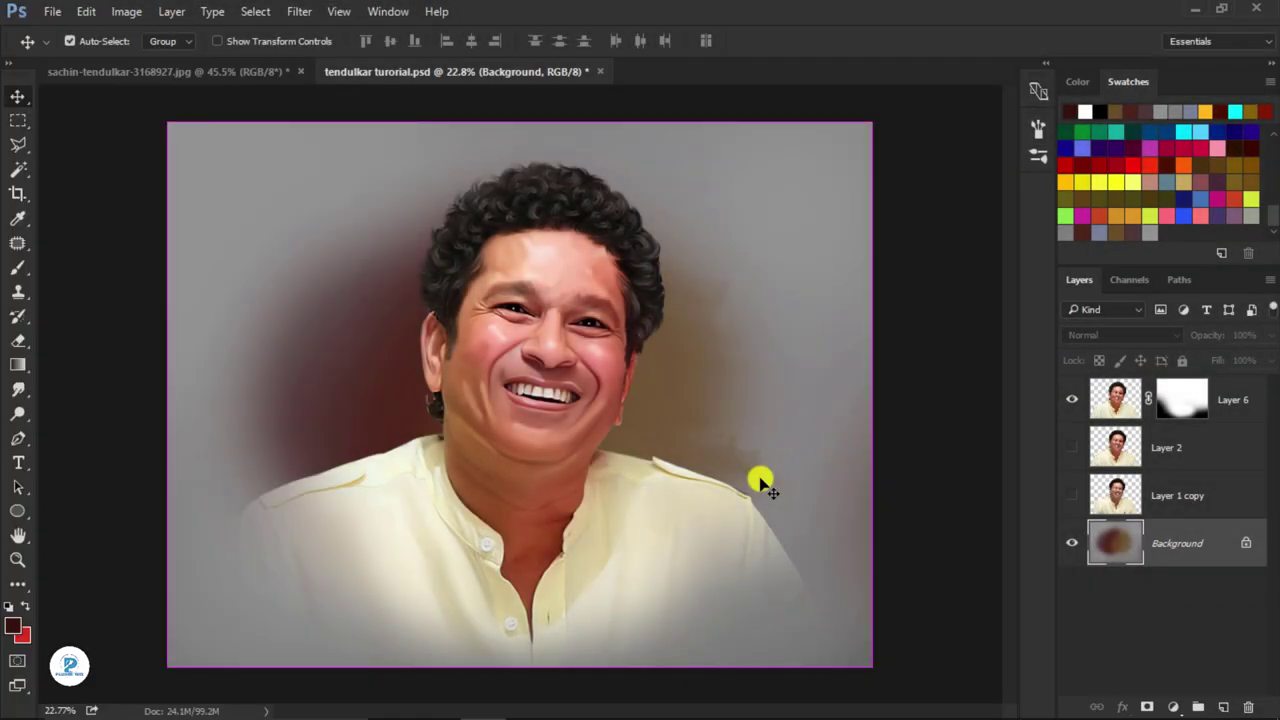
- Darken the Background with Levels, pulling the midtone value to about 0.73
{"action": "key", "text": "ctrl+l"}
{"action": "left_click_drag", "start_coordinate": [199, 459], "coordinate": [213, 461]}
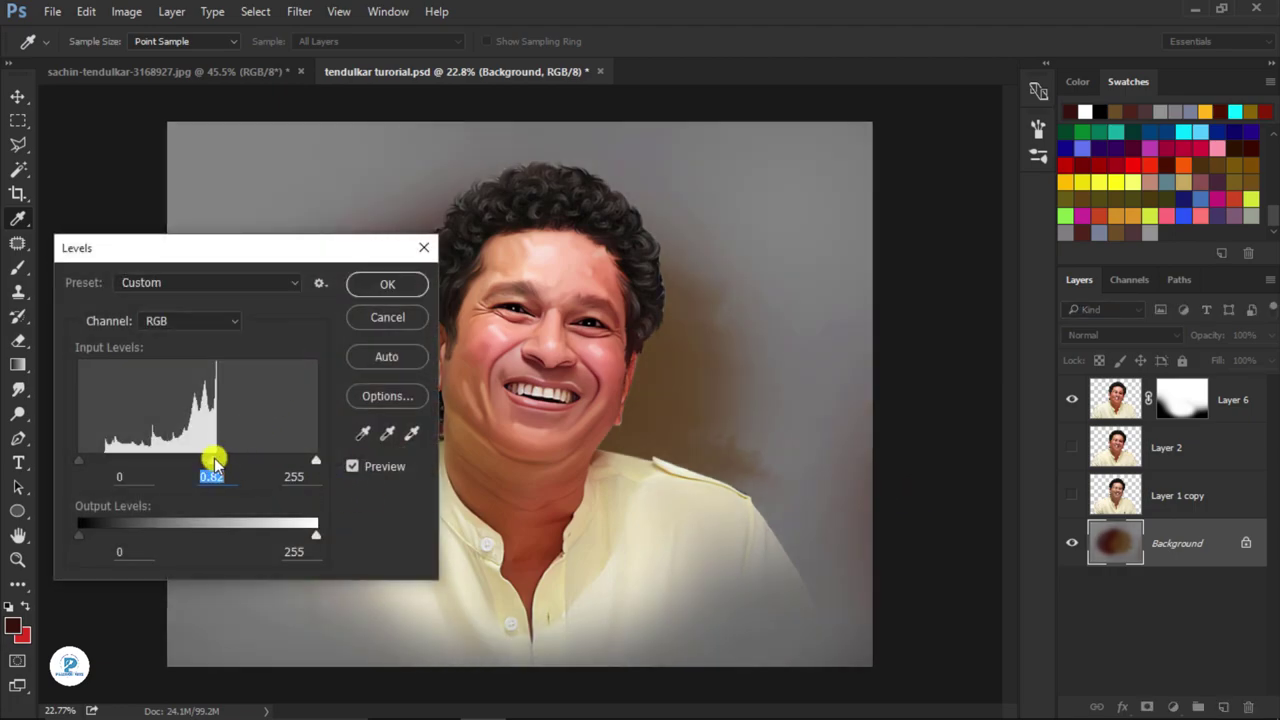
{"action": "left_click_drag", "start_coordinate": [213, 461], "coordinate": [222, 463]}
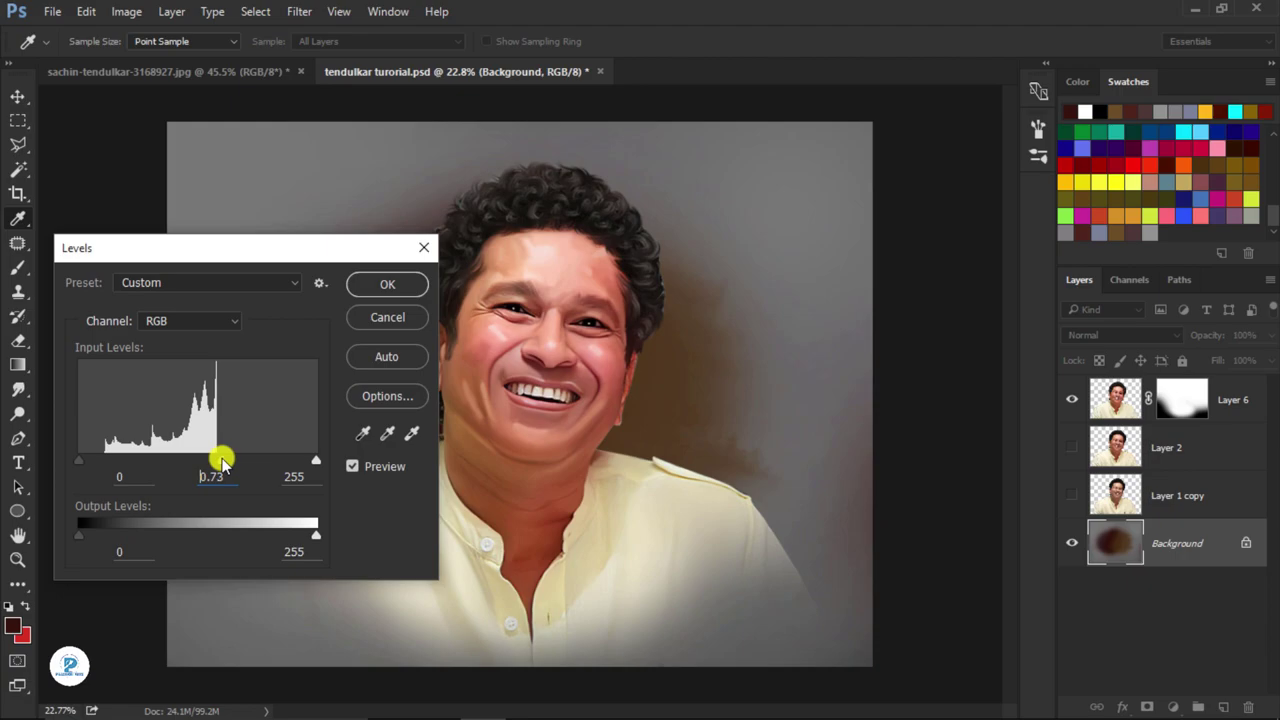
{"action": "left_click", "coordinate": [358, 285]}
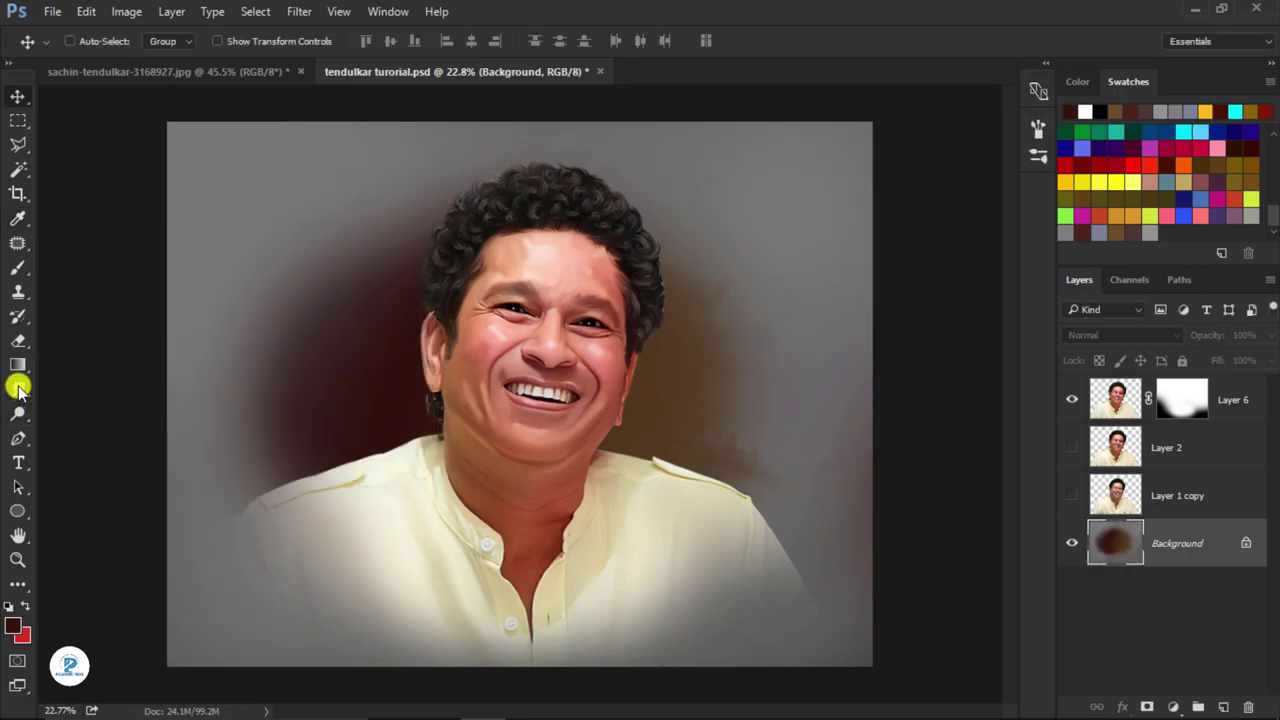
- Paint soft teal into the upper-right background with a 700 px brush at 23% opacity
{"action": "left_click", "coordinate": [18, 267]}
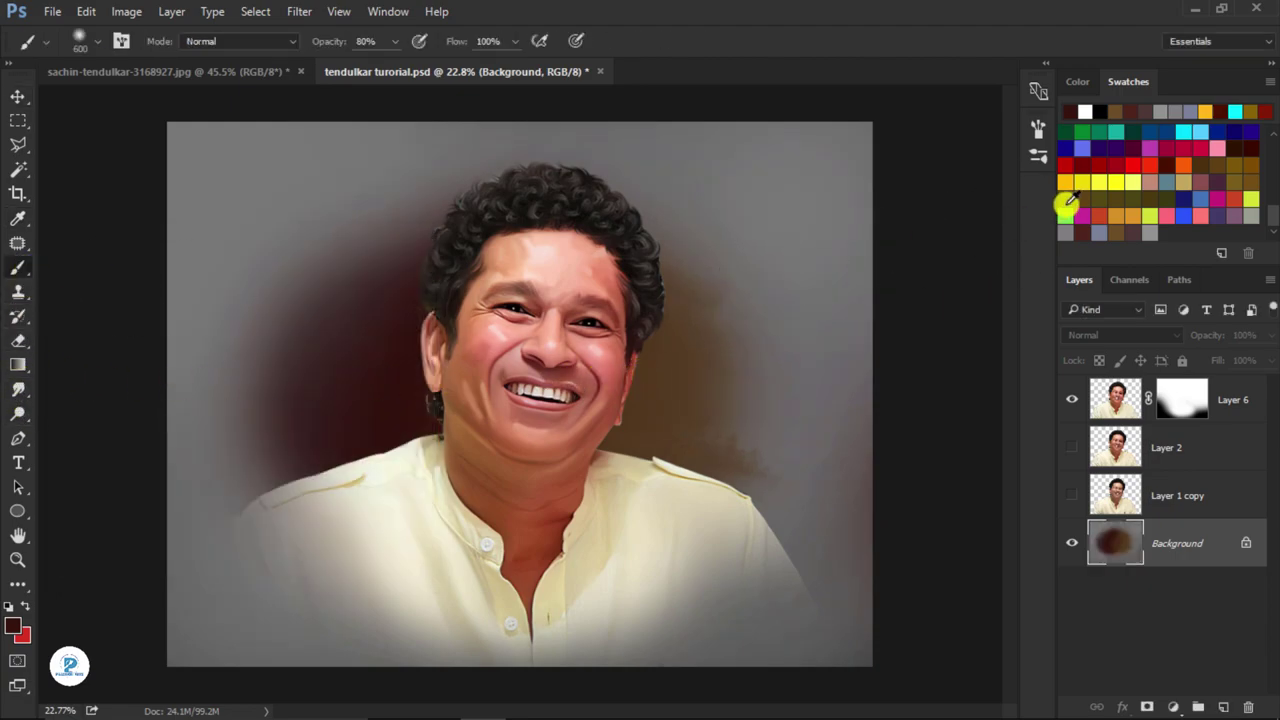
{"action": "left_click", "coordinate": [1114, 131]}
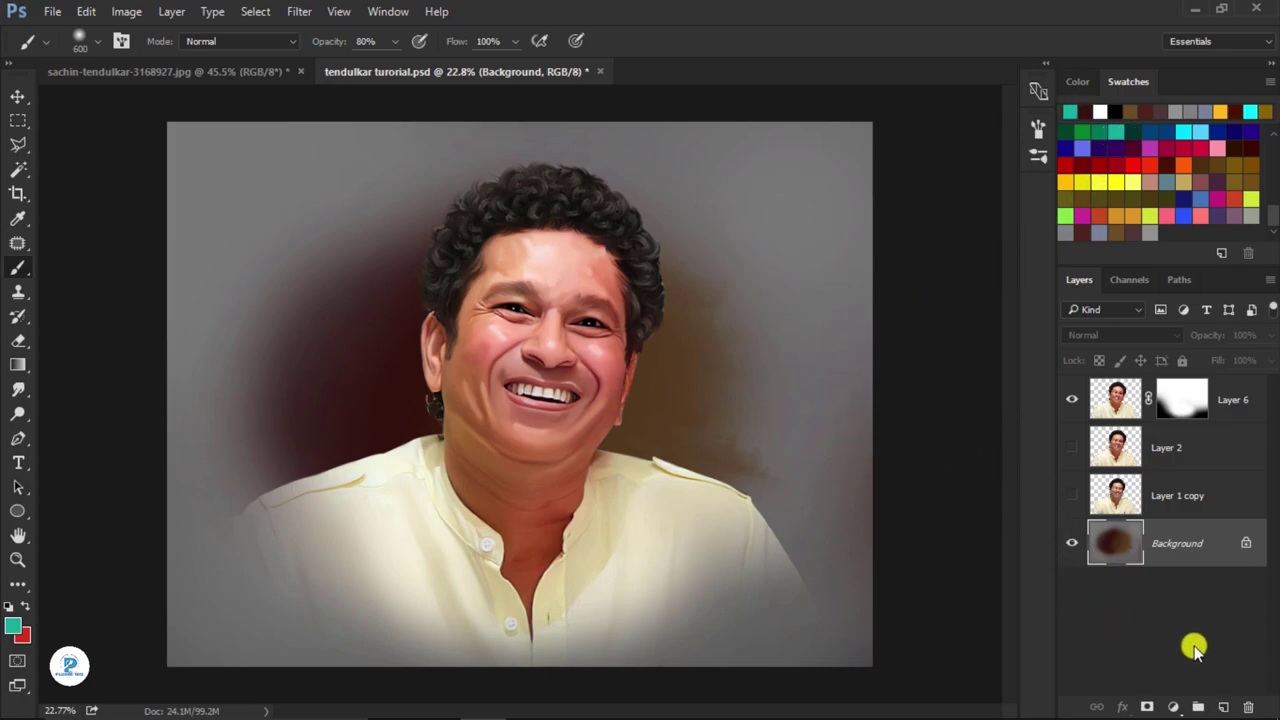
{"action": "key", "text": "bracketright"}
{"action": "key", "text": "bracketright"}
{"action": "key", "text": "bracketright"}
{"action": "key", "text": "bracketright"}
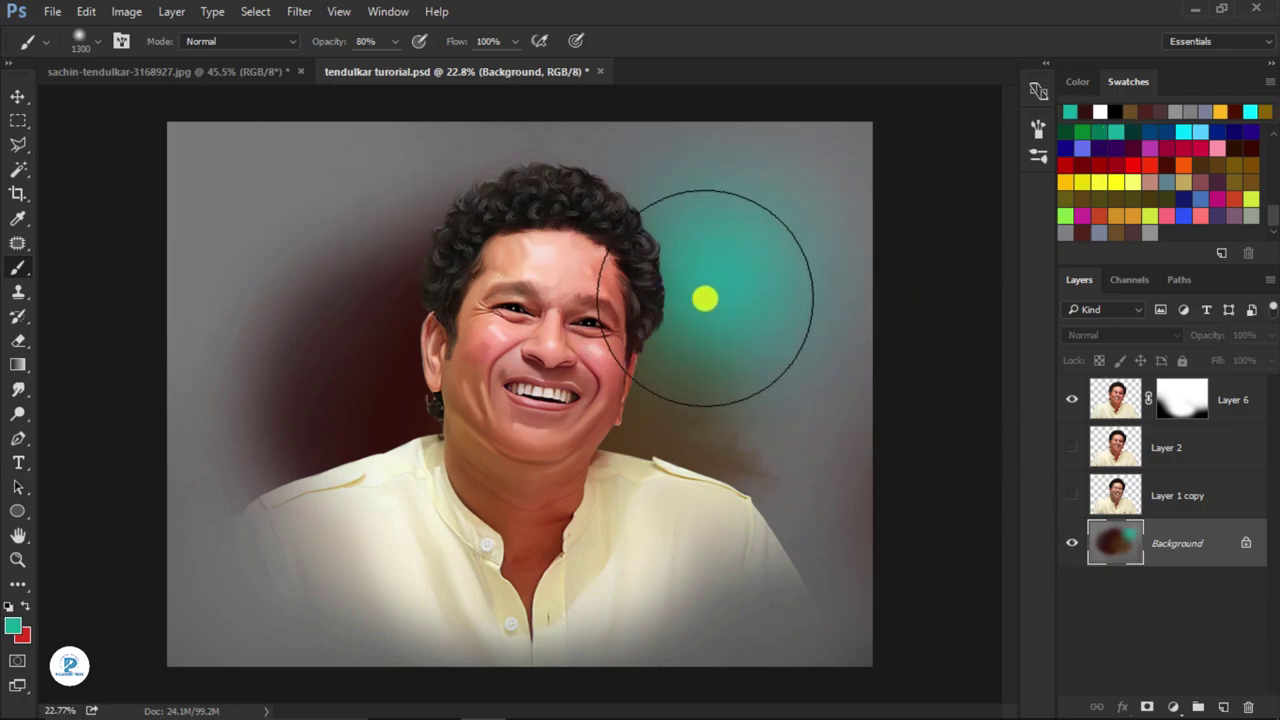
{"action": "type", "text": "23"}
{"action": "left_click_drag", "start_coordinate": [631, 237], "coordinate": [731, 294]}
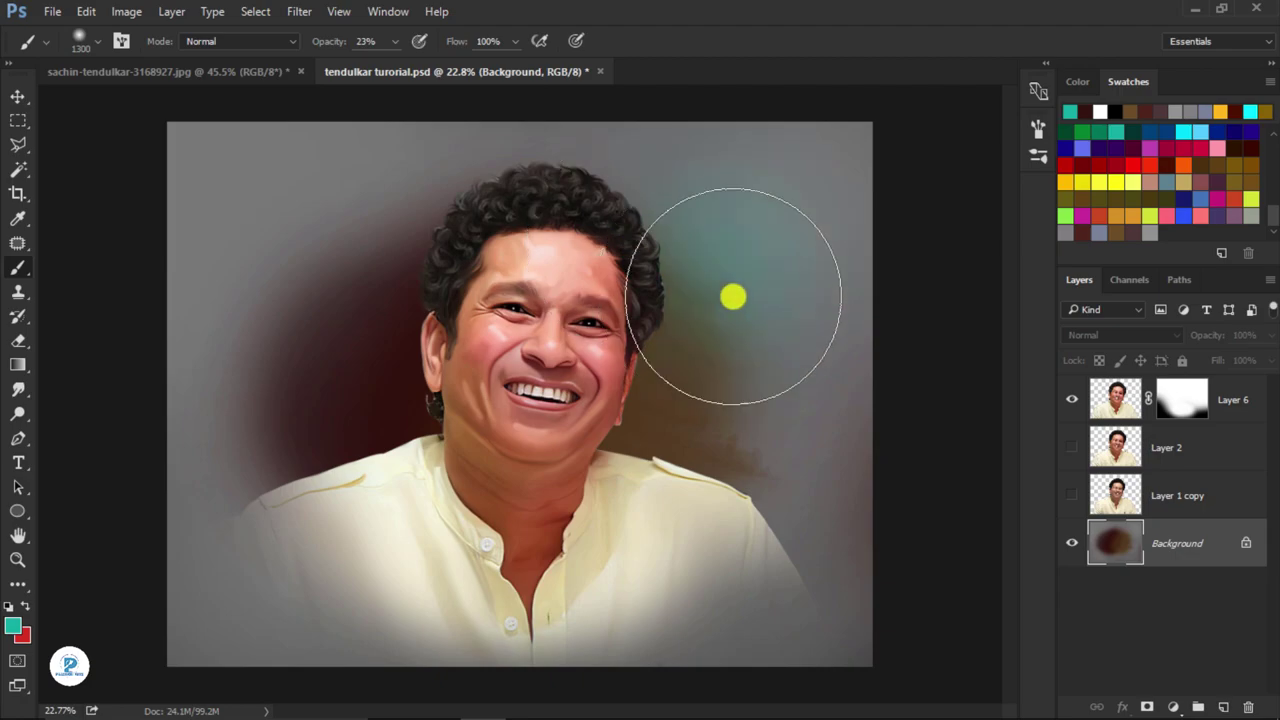
- Change the colour to green and paint it into the upper-left background
{"action": "left_click", "coordinate": [13, 625]}
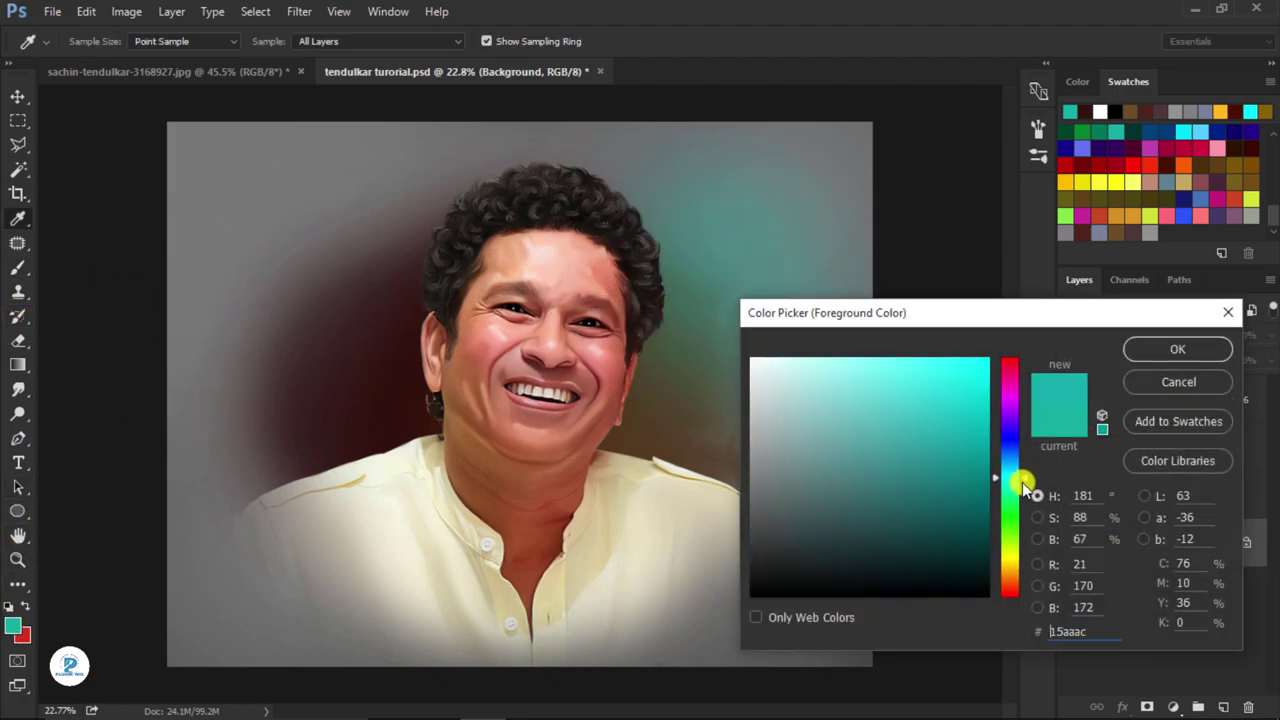
{"action": "left_click_drag", "start_coordinate": [1022, 480], "coordinate": [1018, 512]}
{"action": "left_click", "coordinate": [1130, 349]}
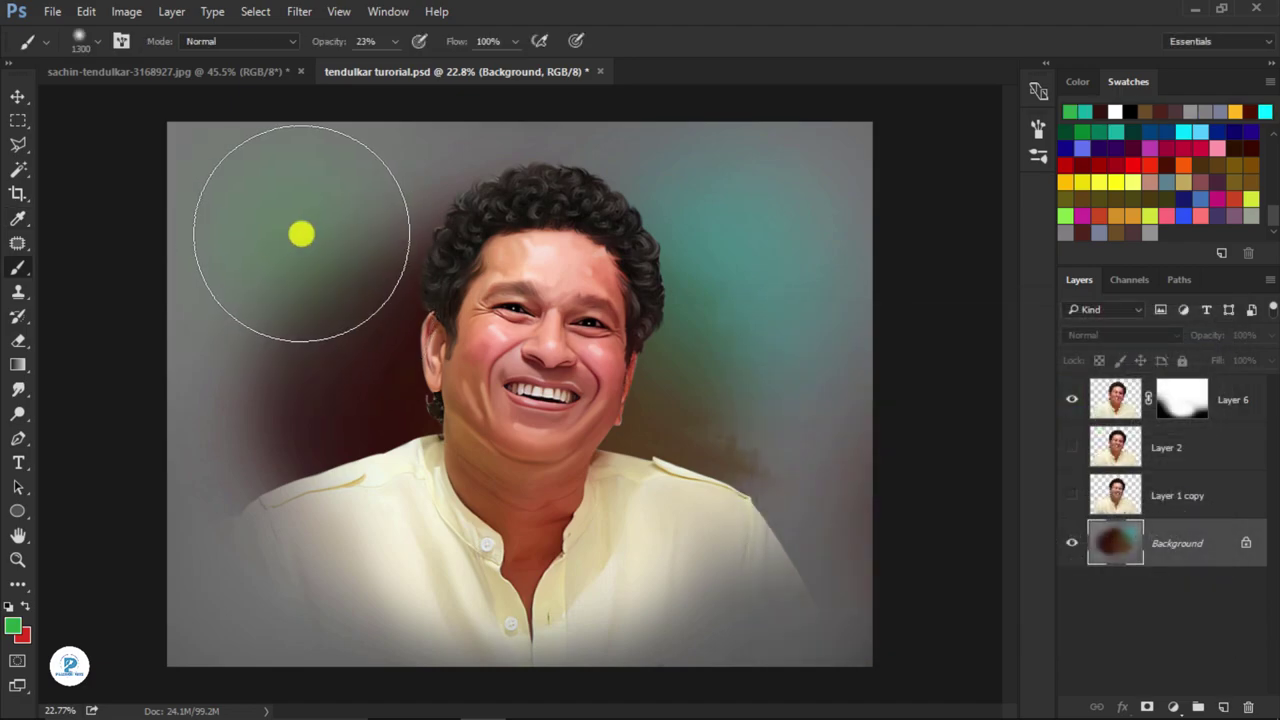
{"action": "left_click_drag", "start_coordinate": [300, 231], "coordinate": [240, 311]}
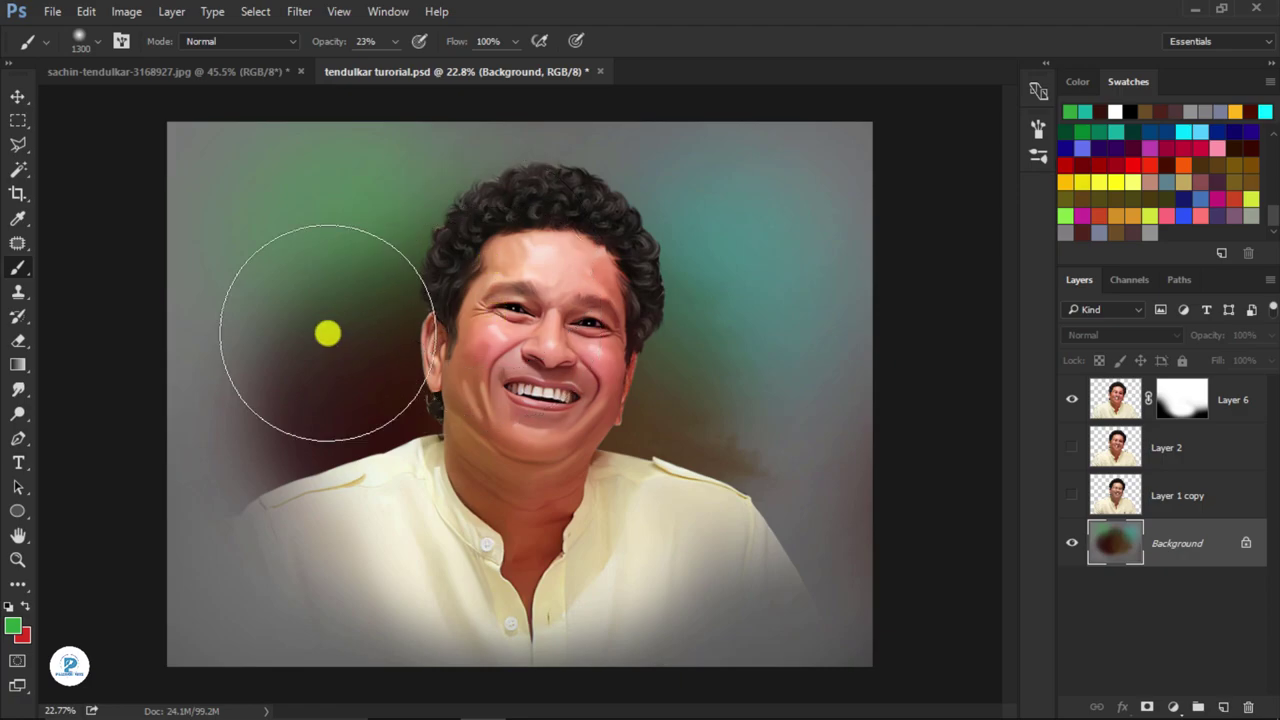
- Pick a deep dark red, then adjust it to an orange-brown foreground colour
{"action": "left_click", "coordinate": [358, 440], "text": "alt"}
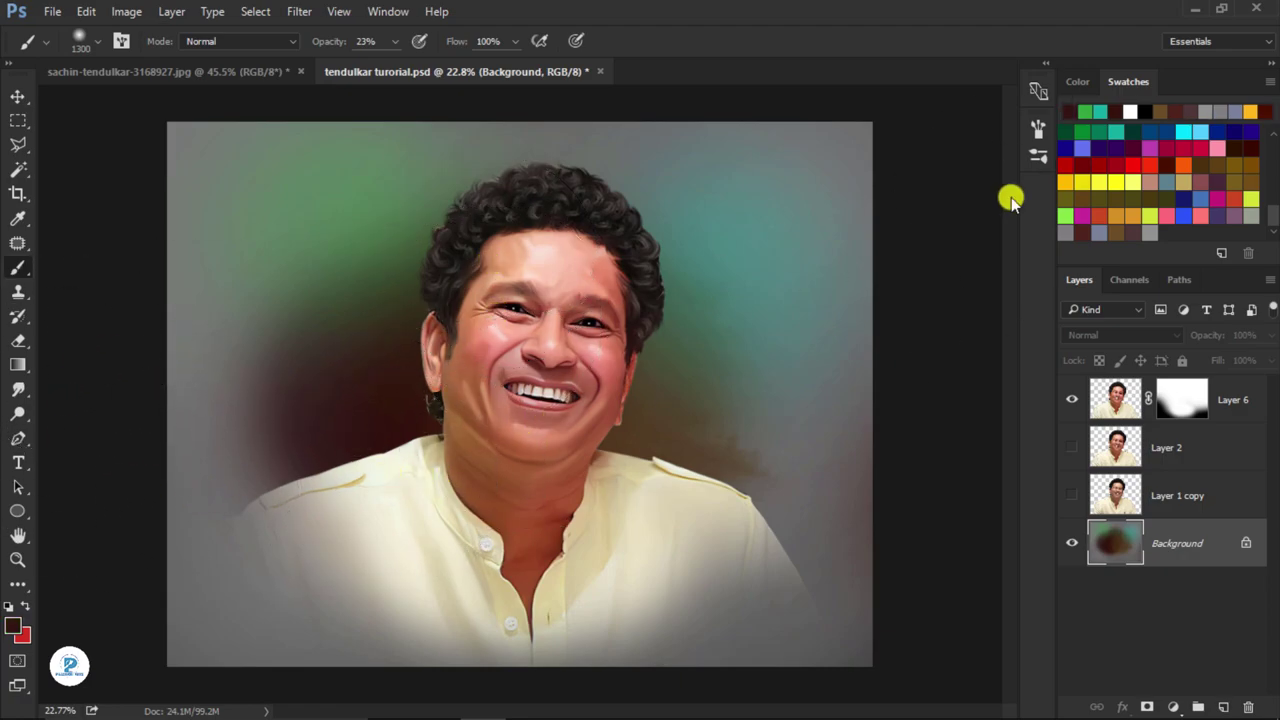
{"action": "left_click", "coordinate": [15, 625]}
{"action": "left_click_drag", "start_coordinate": [960, 506], "coordinate": [973, 488]}
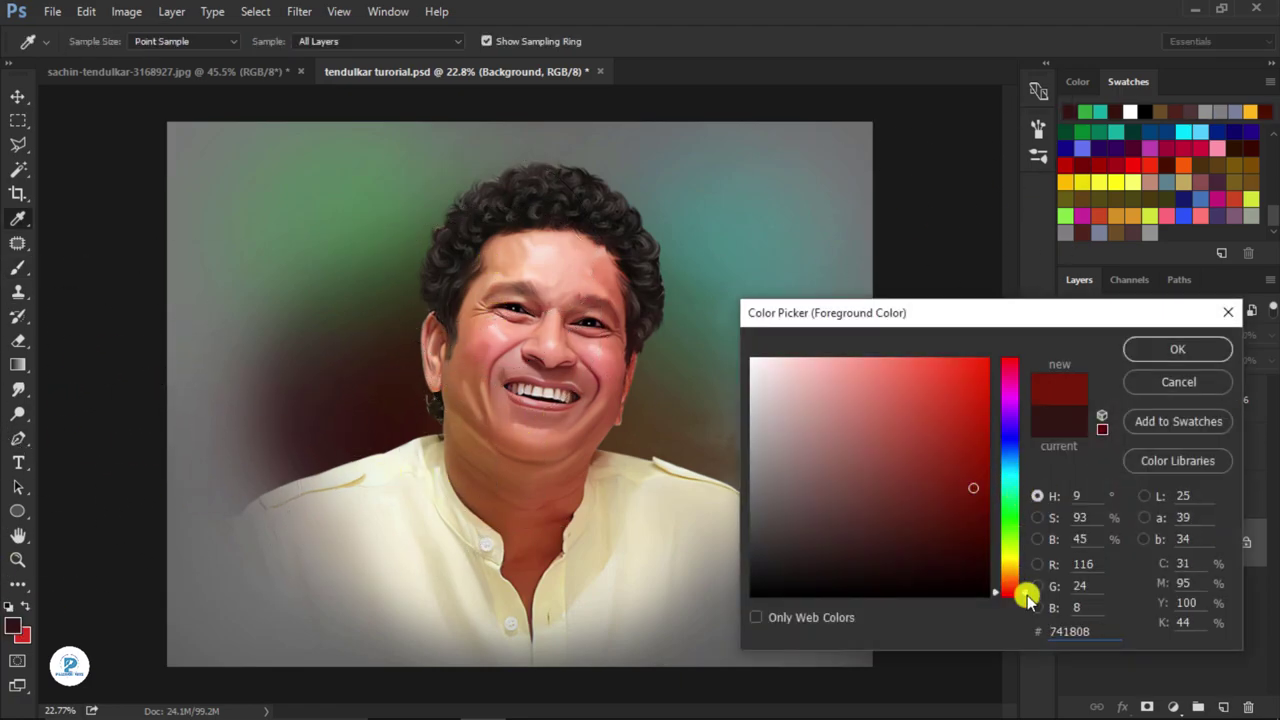
{"action": "left_click_drag", "start_coordinate": [1028, 594], "coordinate": [1025, 584]}
{"action": "left_click", "coordinate": [1178, 349]}
{"action": "key", "text": "b"}
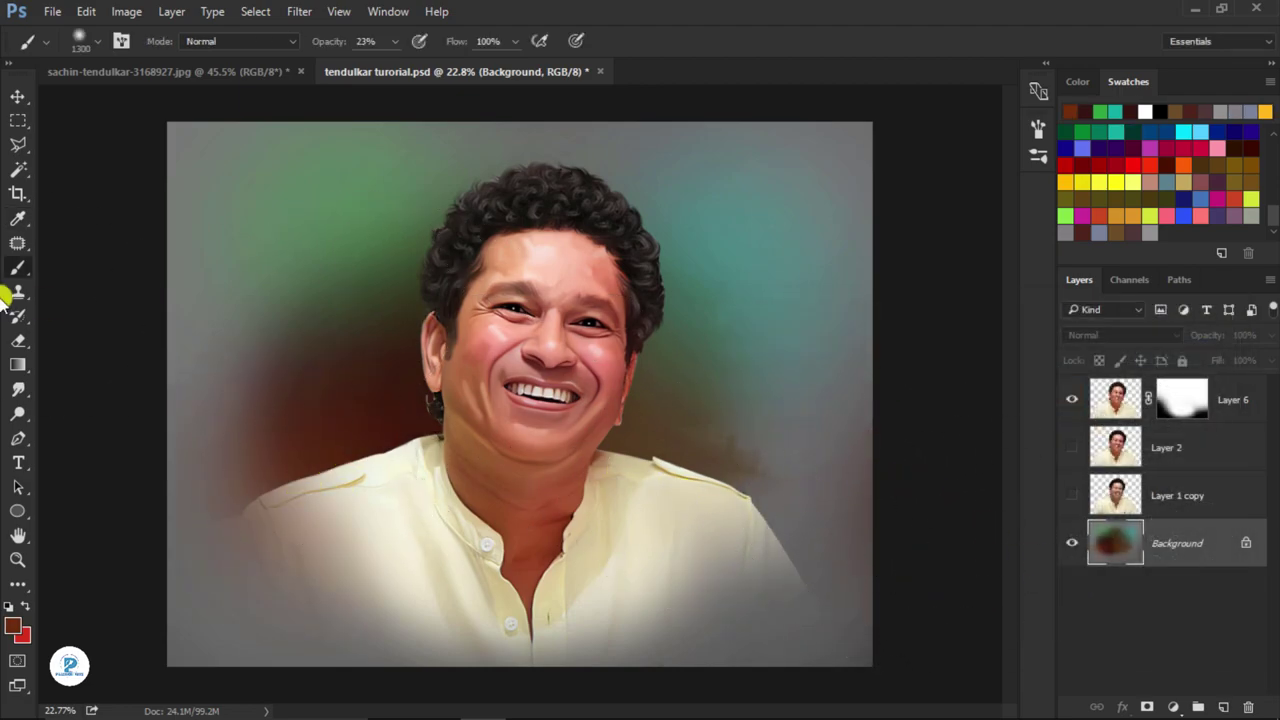
- Set up the Smudge tool with brush spacing enabled and a 250 px brush
{"action": "left_click", "coordinate": [15, 388]}
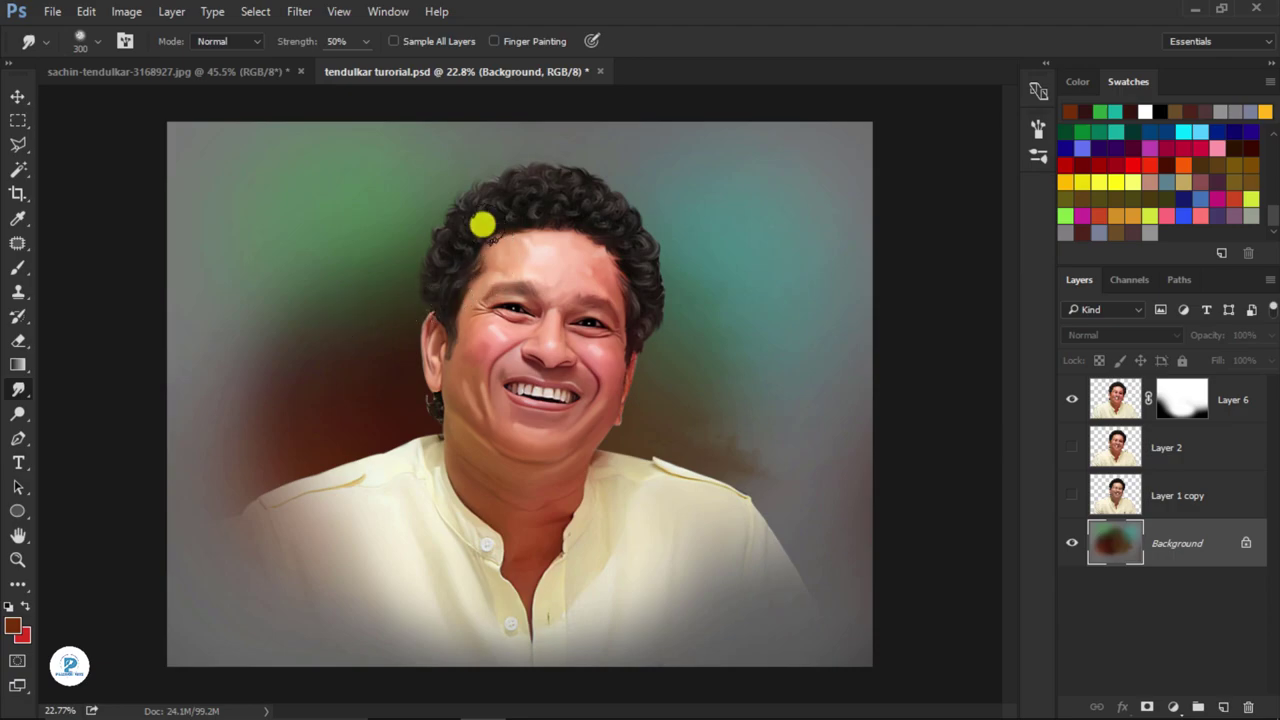
{"action": "left_click", "coordinate": [96, 37]}
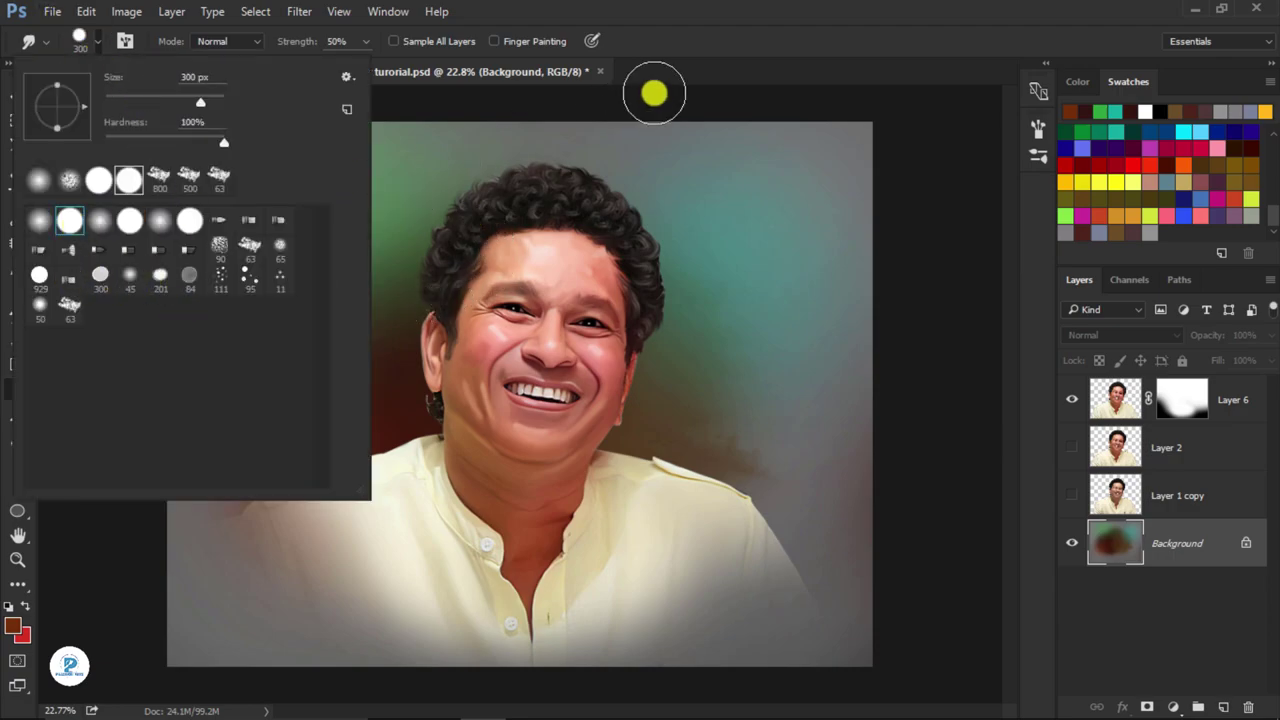
{"action": "left_click", "coordinate": [1013, 118]}
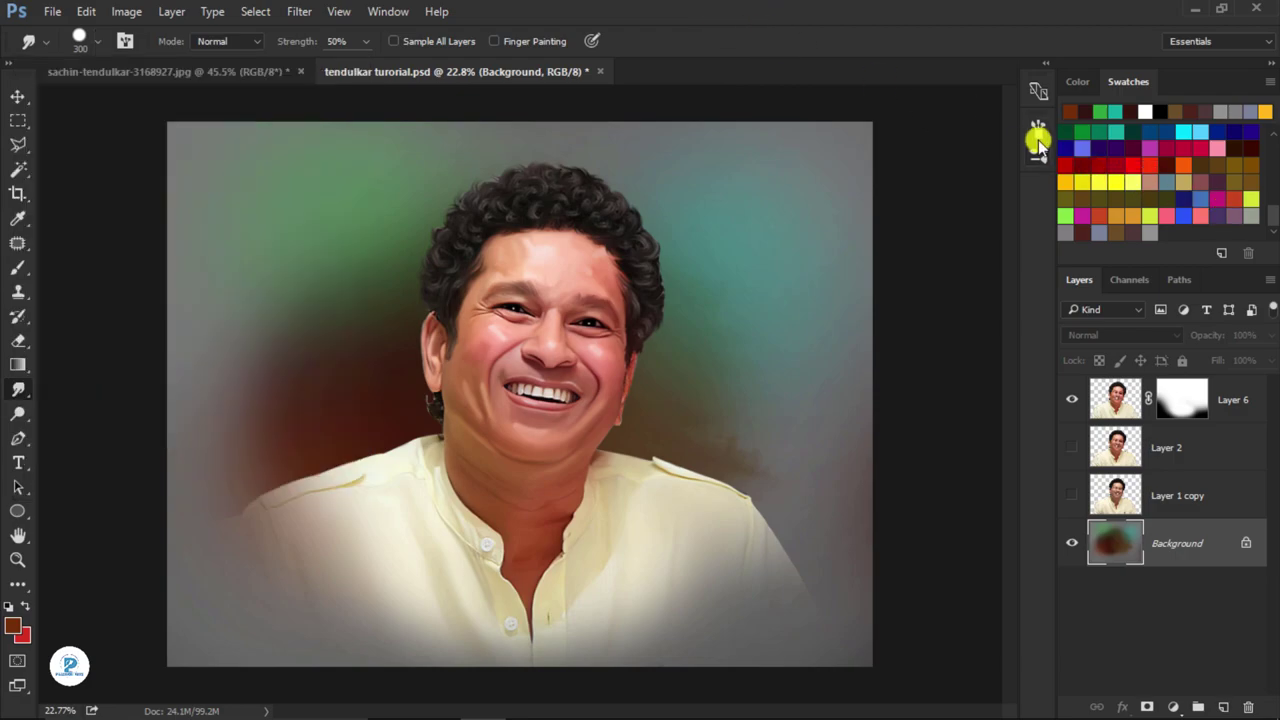
{"action": "left_click", "coordinate": [1038, 140]}
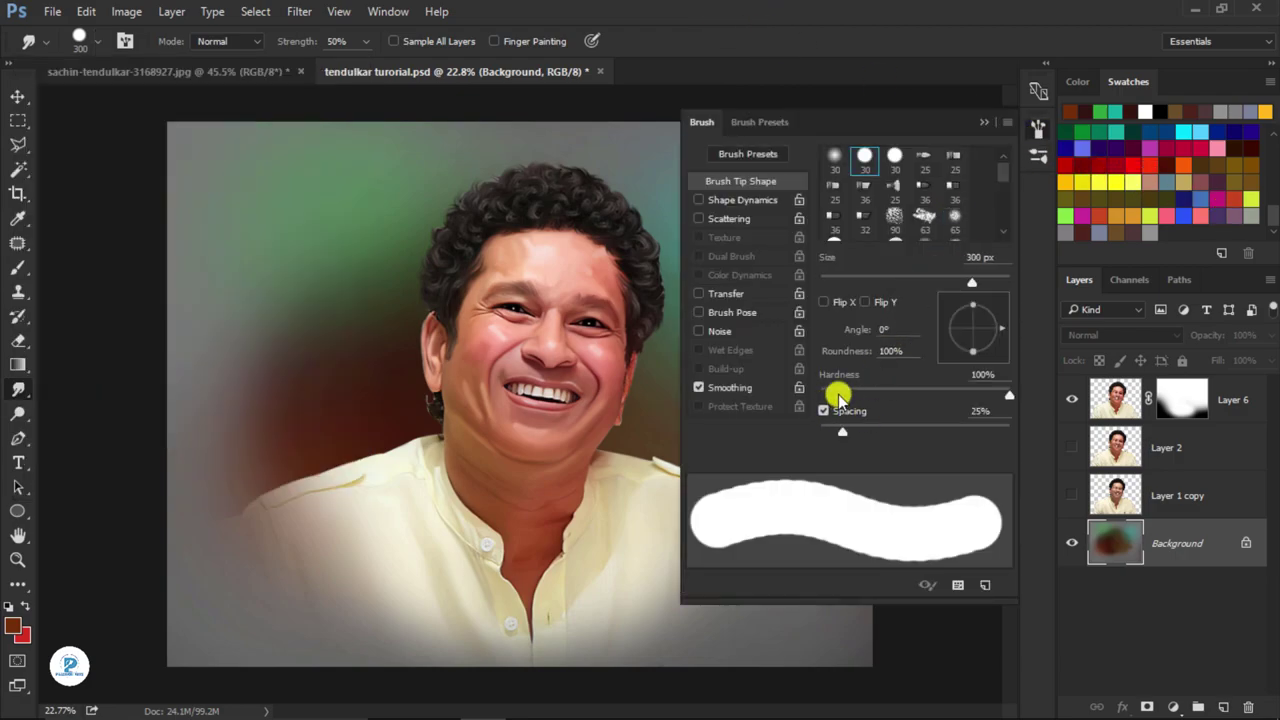
{"action": "left_click", "coordinate": [826, 412]}
{"action": "left_click", "coordinate": [984, 122]}
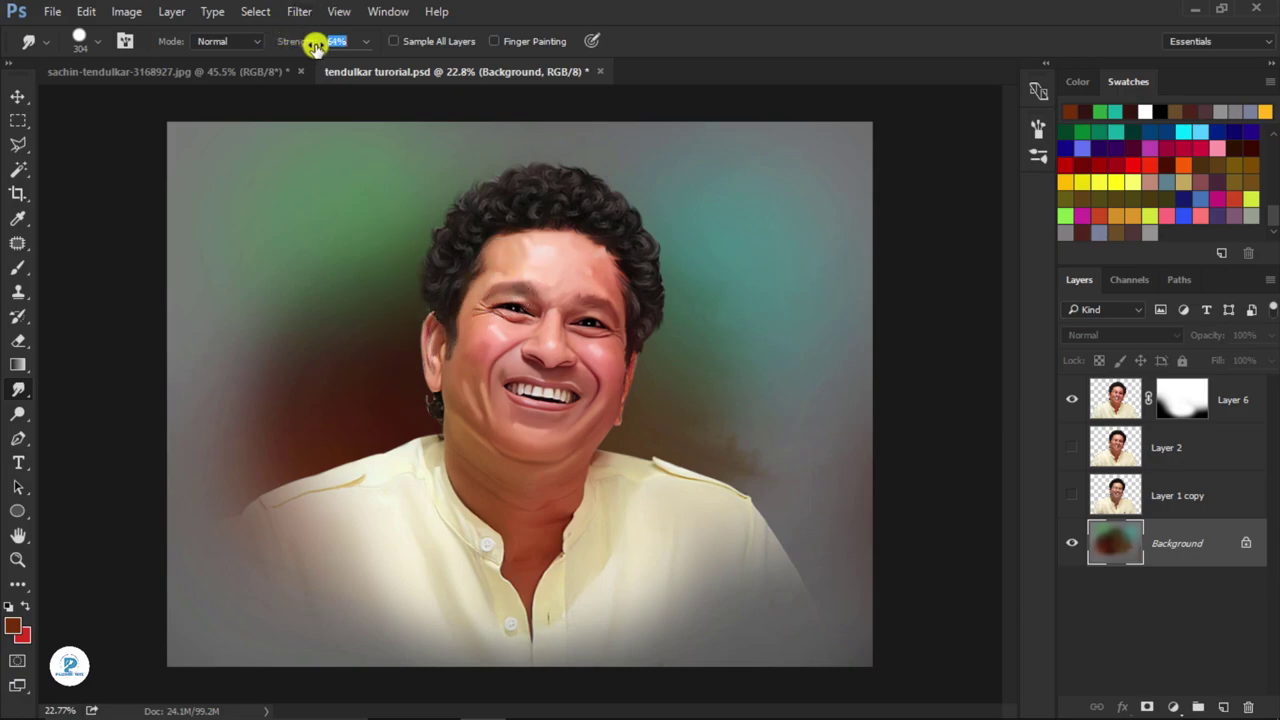
{"action": "key", "text": "bracketleft"}
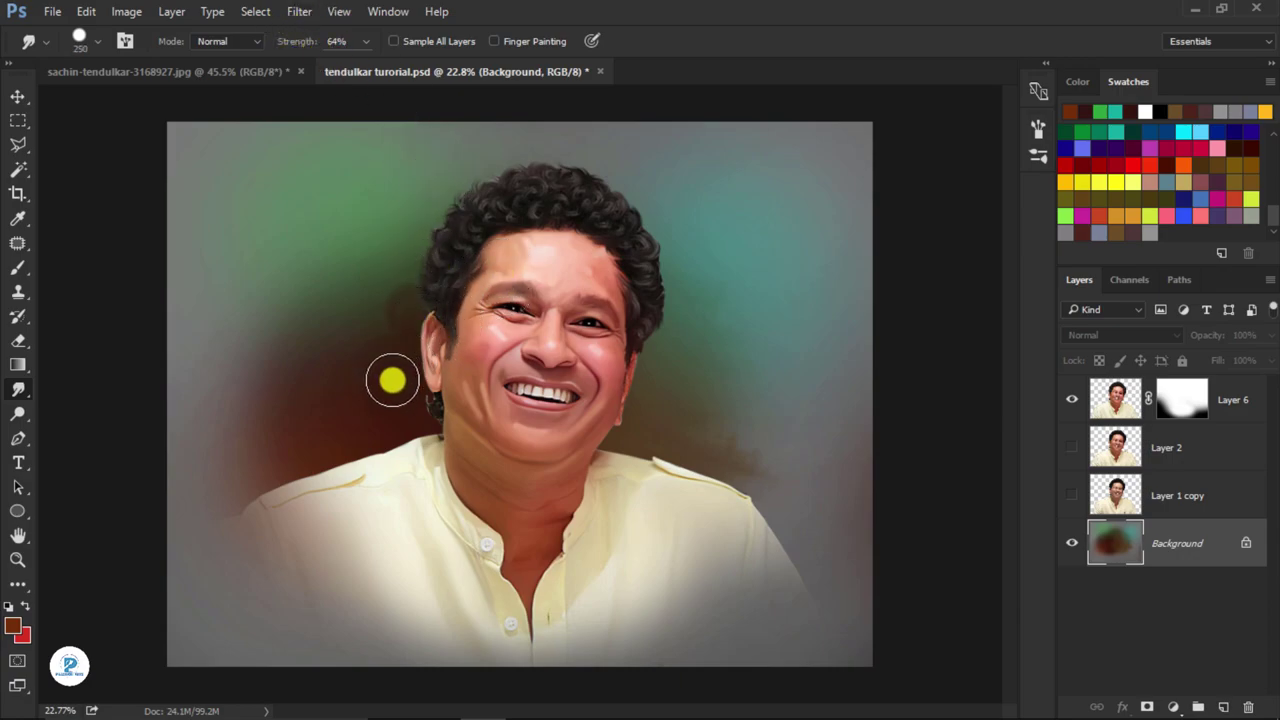
{"action": "key", "text": "bracketright"}
{"action": "key", "text": "bracketright"}
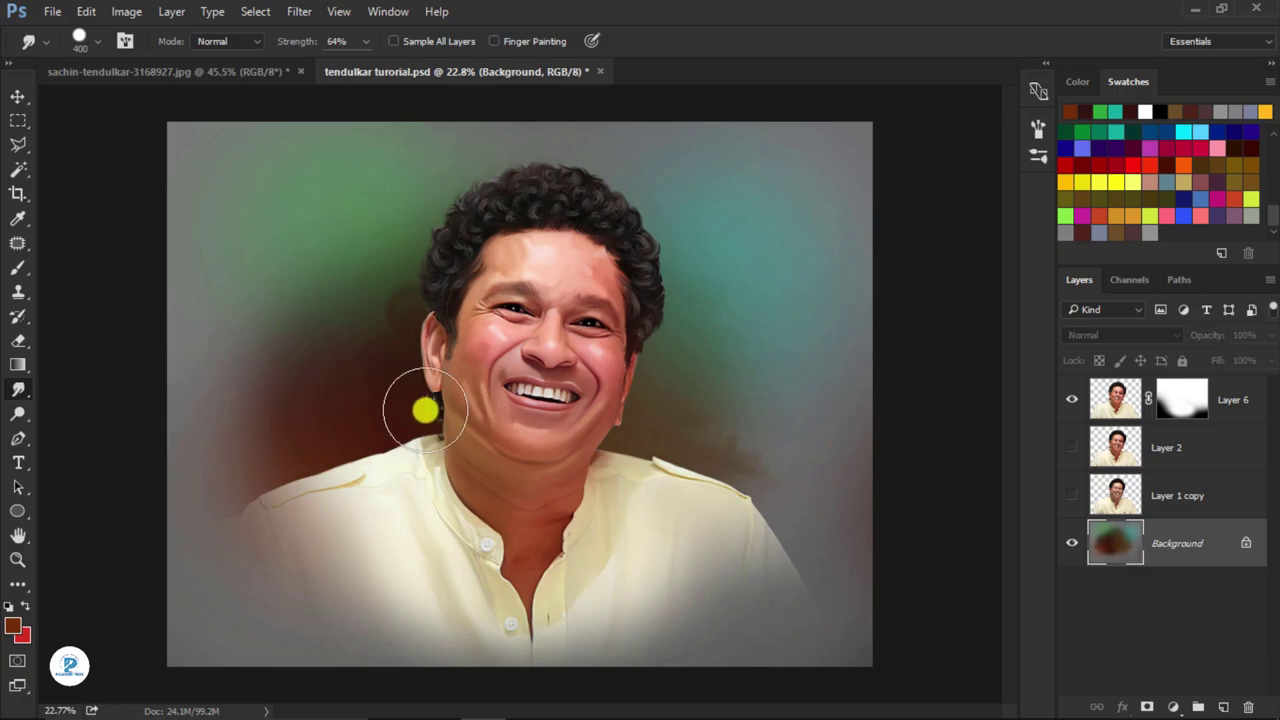
{"action": "key", "text": "bracketleft"}
{"action": "key", "text": "bracketleft"}
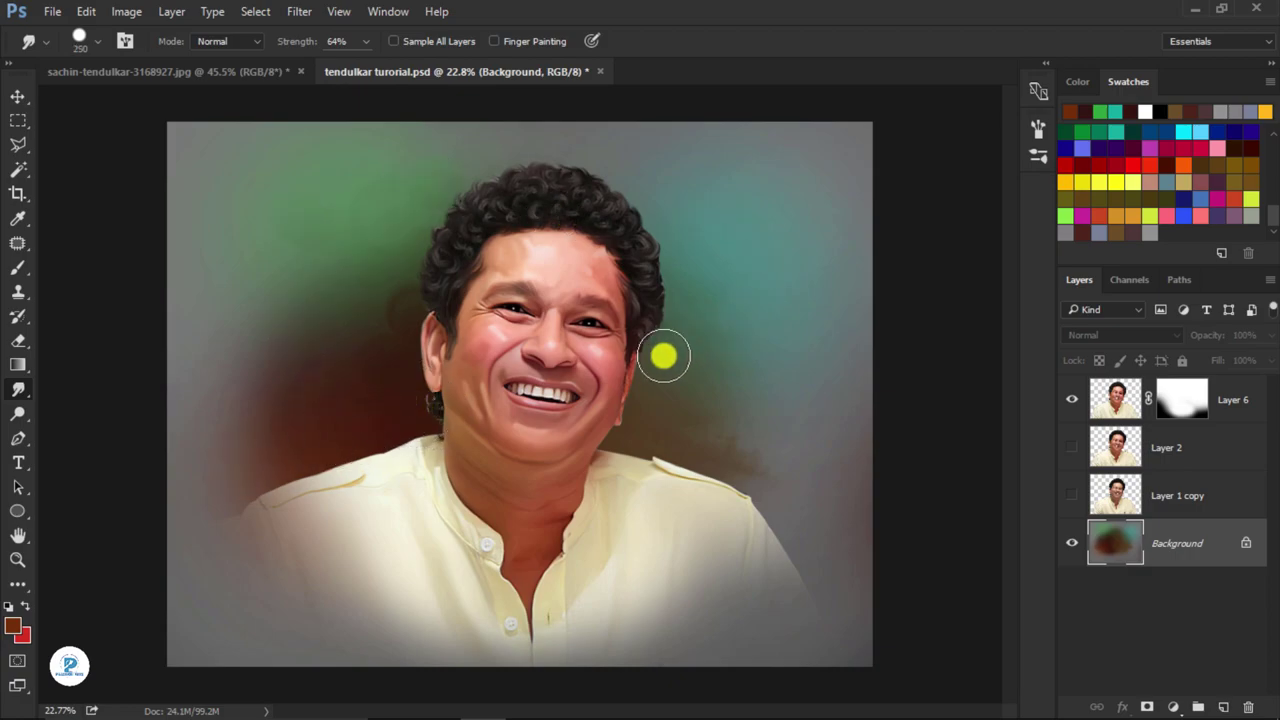
- Smudge the background right of the neck and left of the shoulder, undoing a stray streak
{"action": "left_click_drag", "start_coordinate": [663, 354], "coordinate": [706, 423]}
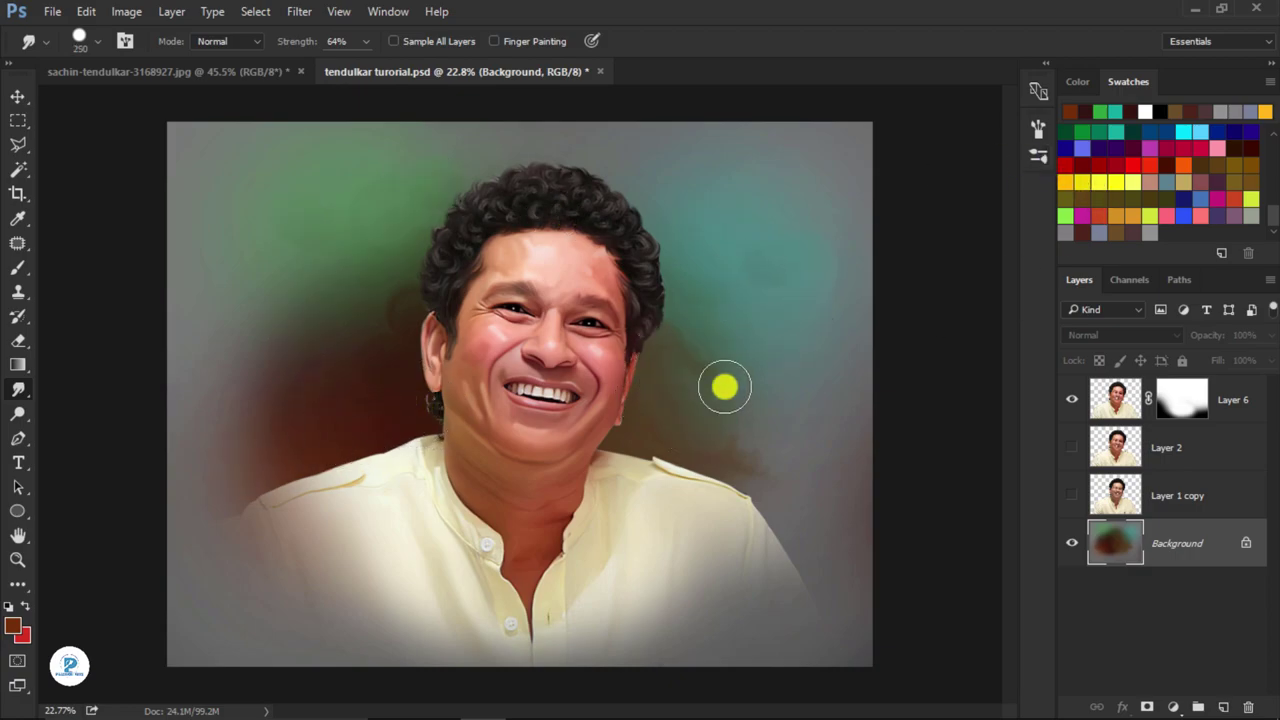
{"action": "left_click_drag", "start_coordinate": [231, 374], "coordinate": [254, 480]}
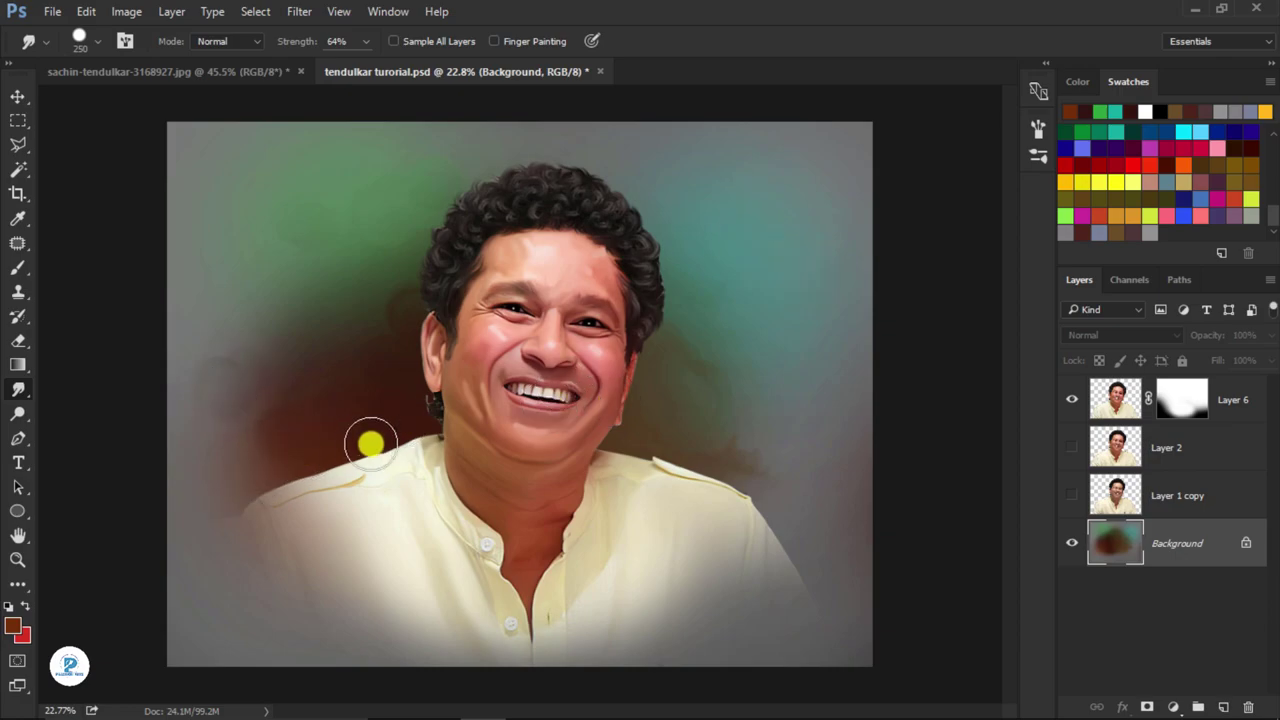
{"action": "left_click", "coordinate": [1038, 134]}
{"action": "left_click", "coordinate": [823, 411]}
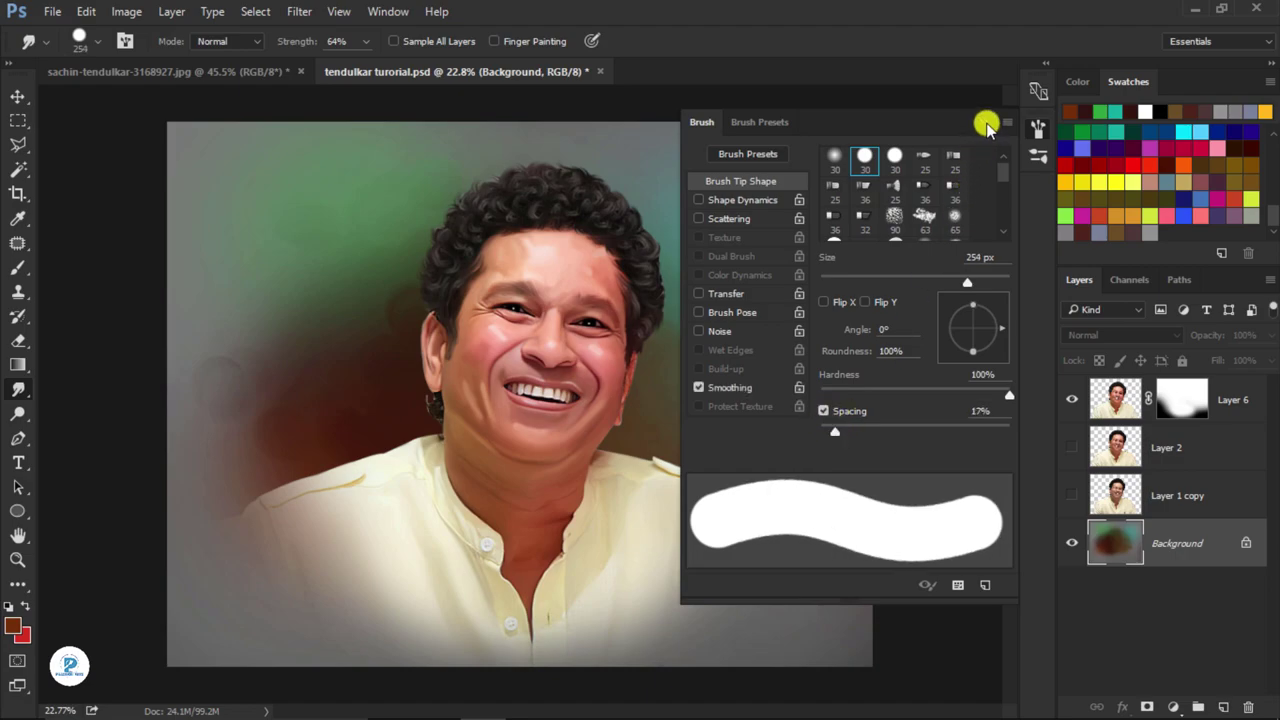
{"action": "left_click", "coordinate": [1038, 128]}
{"action": "mouse_move", "coordinate": [763, 254]}
{"action": "left_mouse_down"}
{"action": "mouse_move", "coordinate": [771, 309]}
{"action": "mouse_move", "coordinate": [778, 296]}
{"action": "left_mouse_up"}
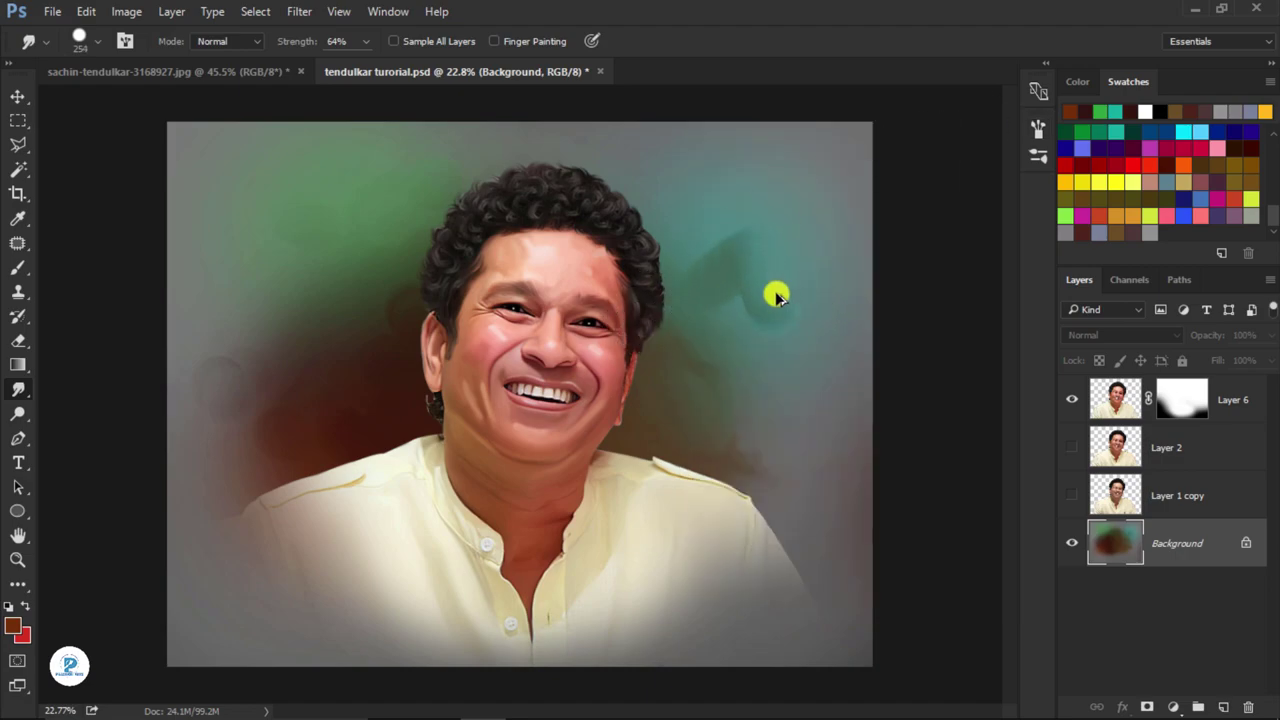
{"action": "key", "text": "ctrl+z"}
- At 26% strength, blend the left background upward and the right edge with a 175 brush
{"action": "left_click_drag", "start_coordinate": [306, 43], "coordinate": [271, 46]}
{"action": "left_click_drag", "start_coordinate": [215, 475], "coordinate": [304, 307]}
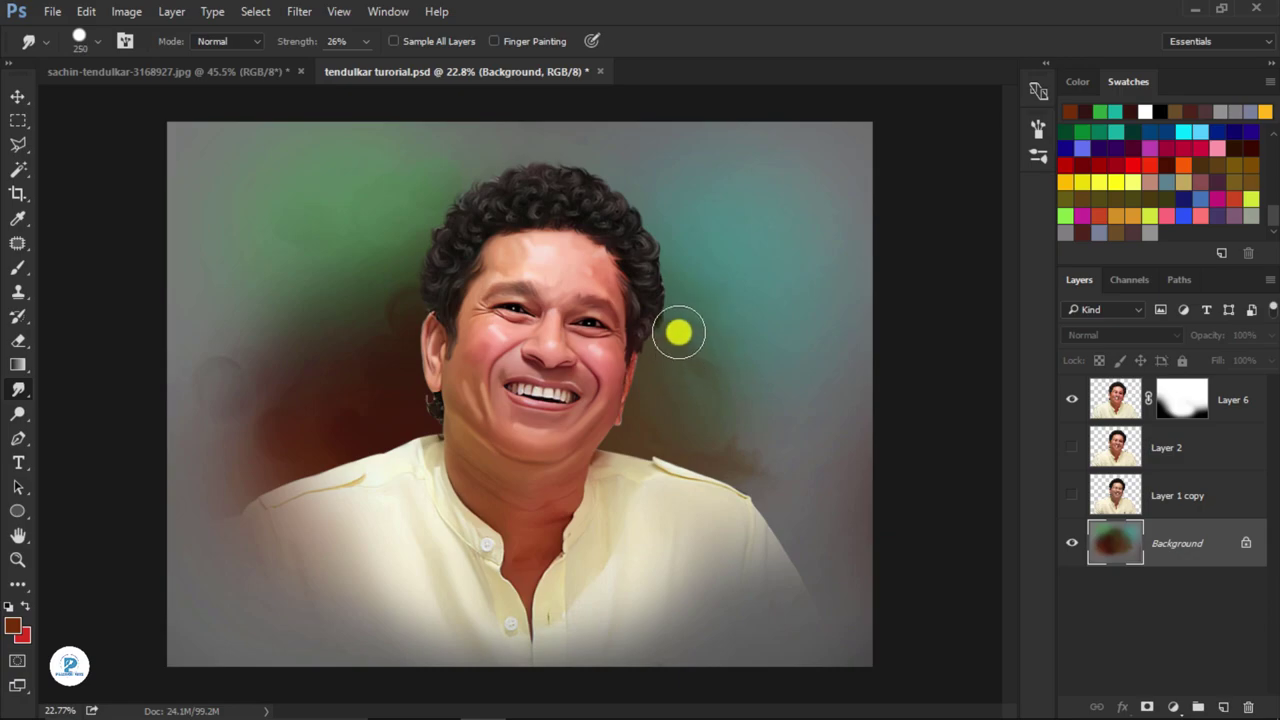
{"action": "key", "text": "bracketleft"}
{"action": "key", "text": "bracketleft"}
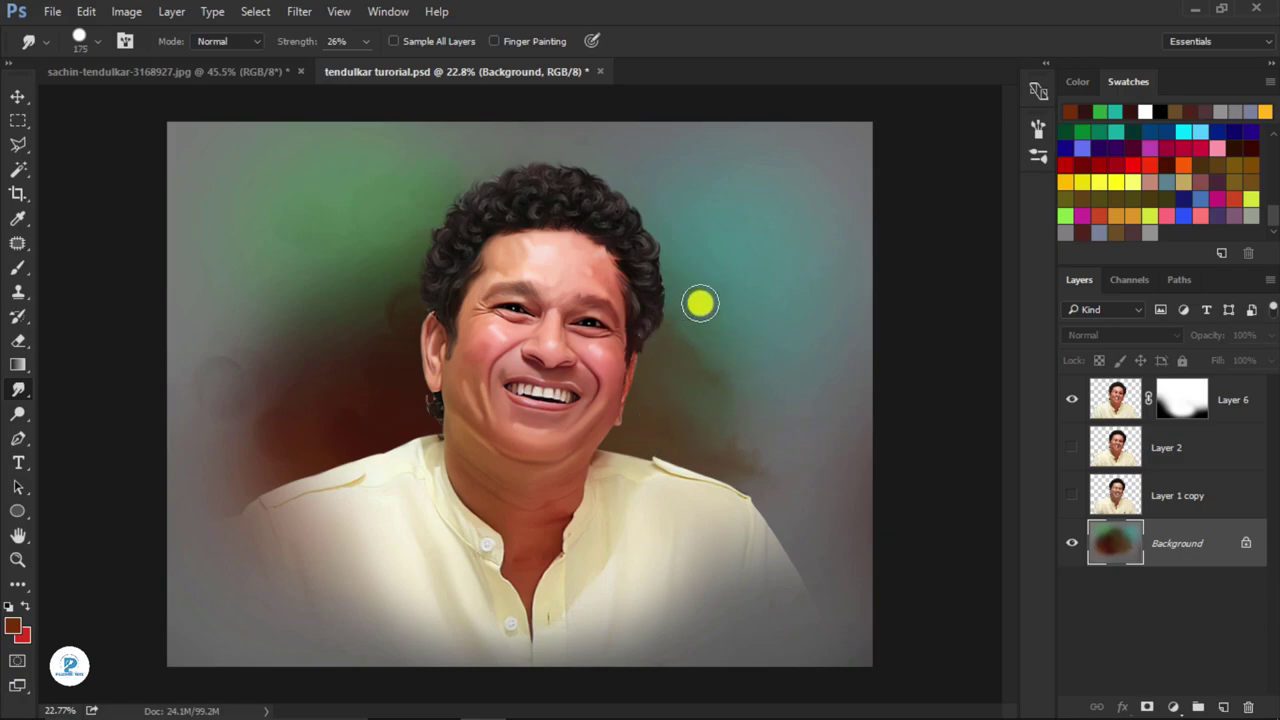
{"action": "mouse_move", "coordinate": [700, 303]}
{"action": "left_mouse_down"}
{"action": "mouse_move", "coordinate": [769, 263]}
{"action": "mouse_move", "coordinate": [829, 386]}
{"action": "mouse_move", "coordinate": [836, 272]}
{"action": "left_mouse_up"}
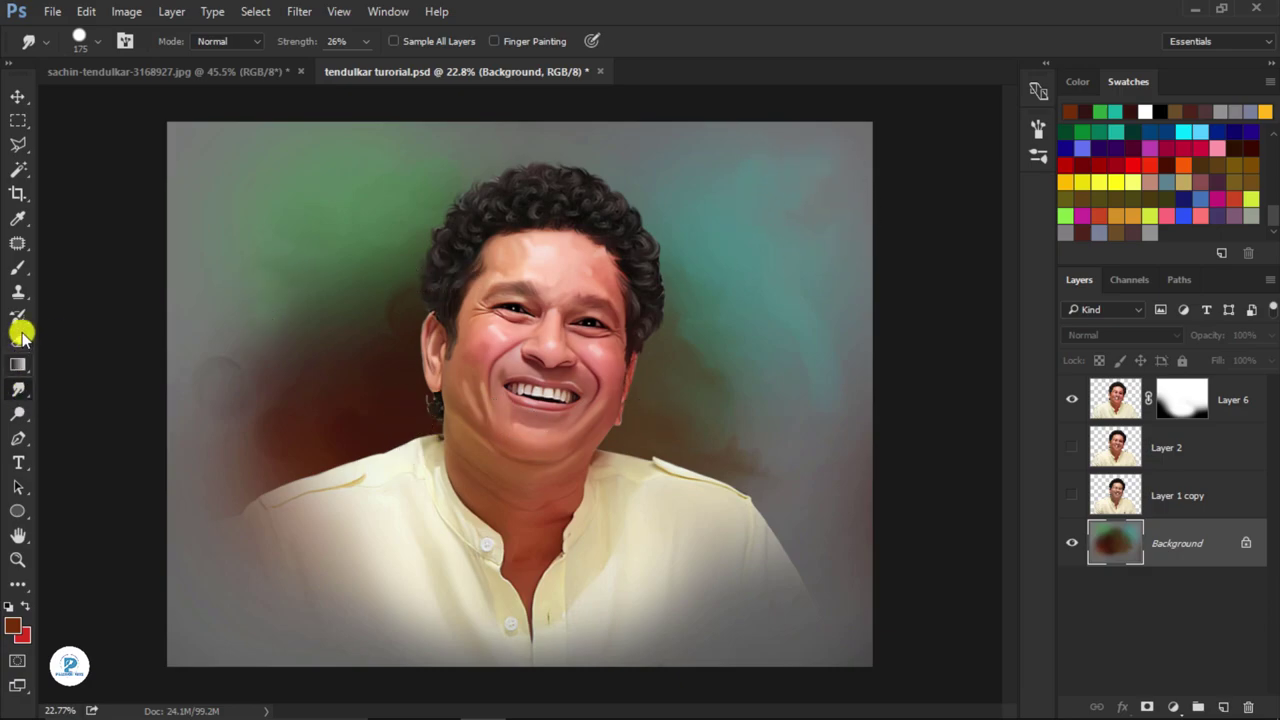
- Pick the very dark brown #210a02 as the foreground colour
{"action": "left_click", "coordinate": [12, 627]}
{"action": "left_click", "coordinate": [934, 534]}
{"action": "left_click", "coordinate": [971, 563]}
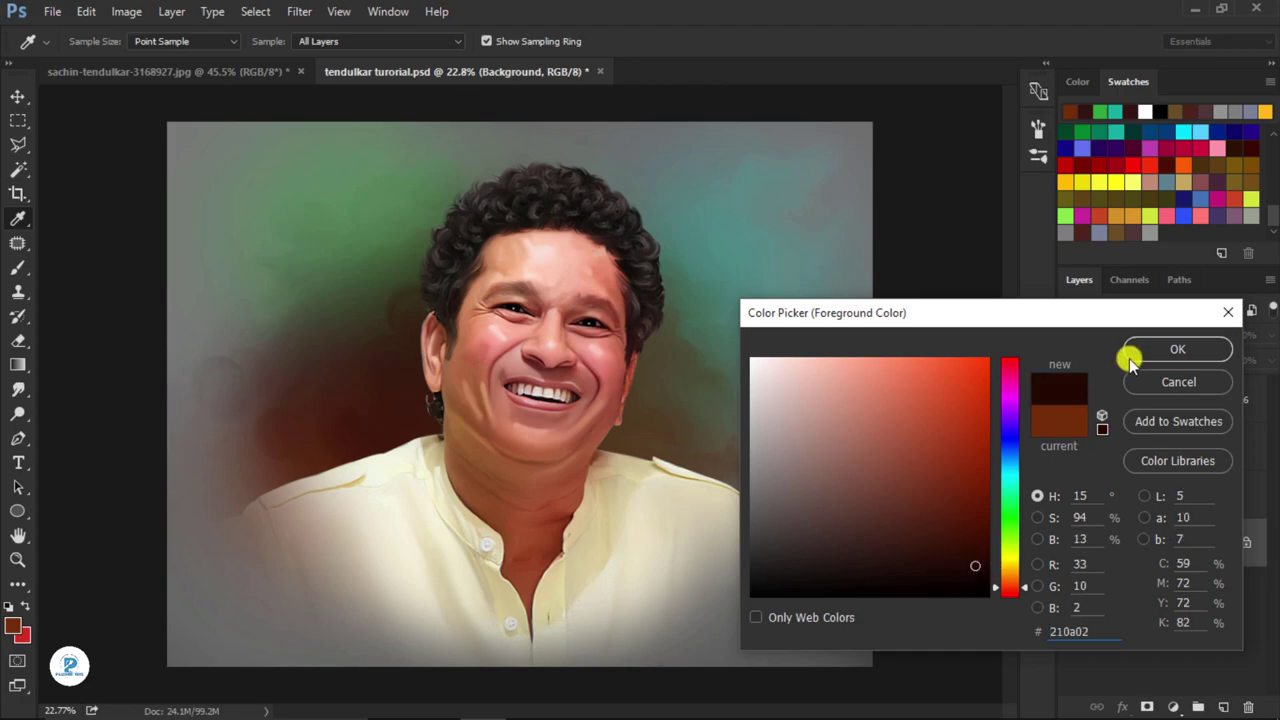
{"action": "left_click", "coordinate": [1129, 357]}
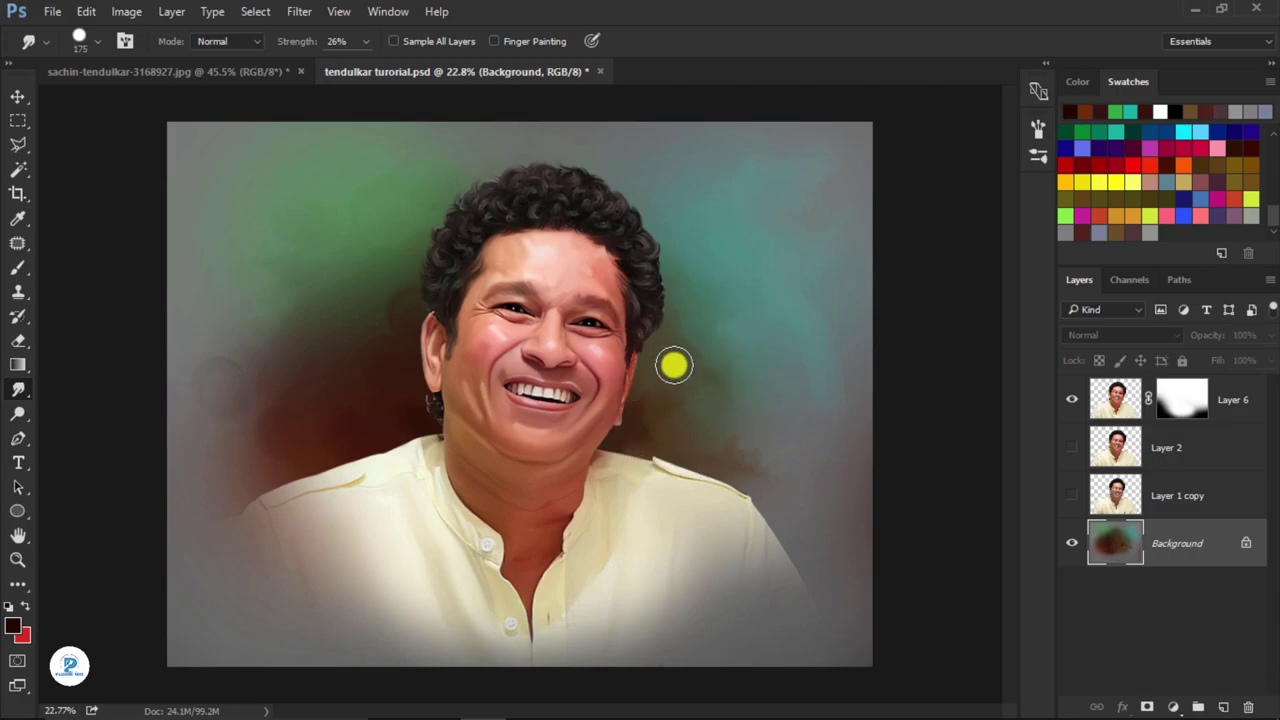
{"action": "scroll", "coordinate": [575, 250], "scroll_direction": "up", "scroll_amount": 1}
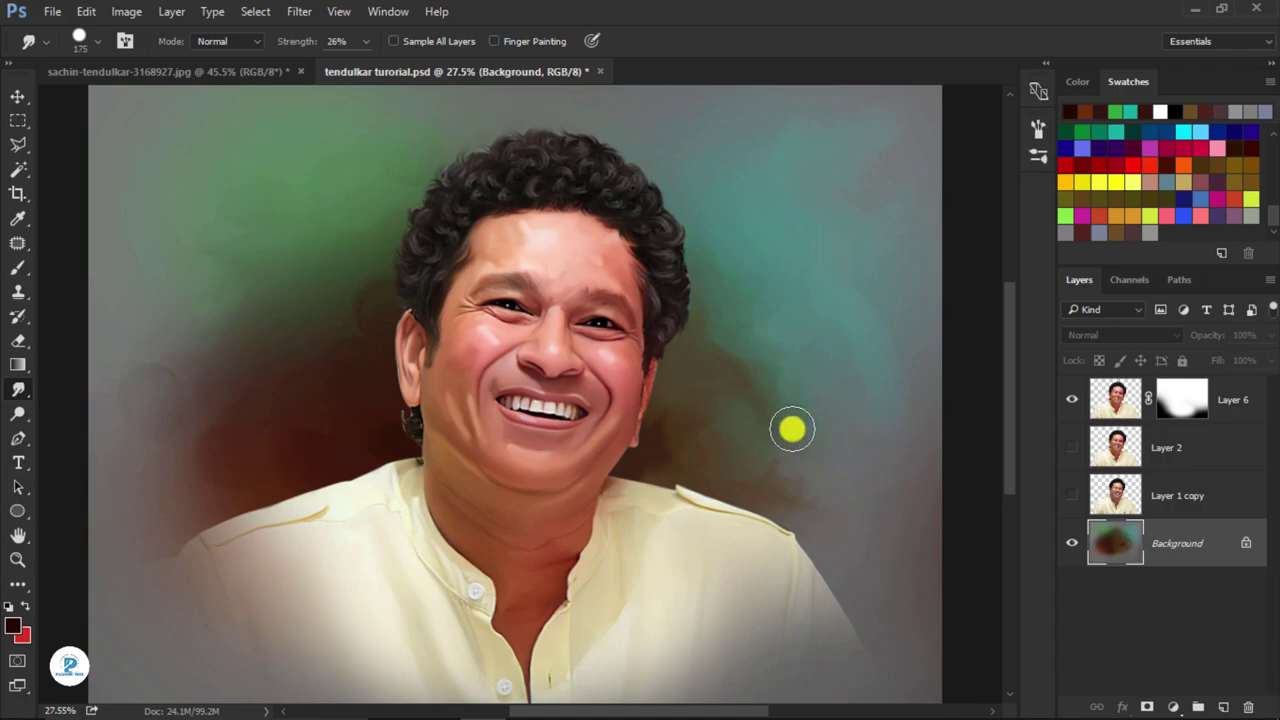
{"action": "scroll", "coordinate": [792, 429], "scroll_direction": "down", "scroll_amount": 2}
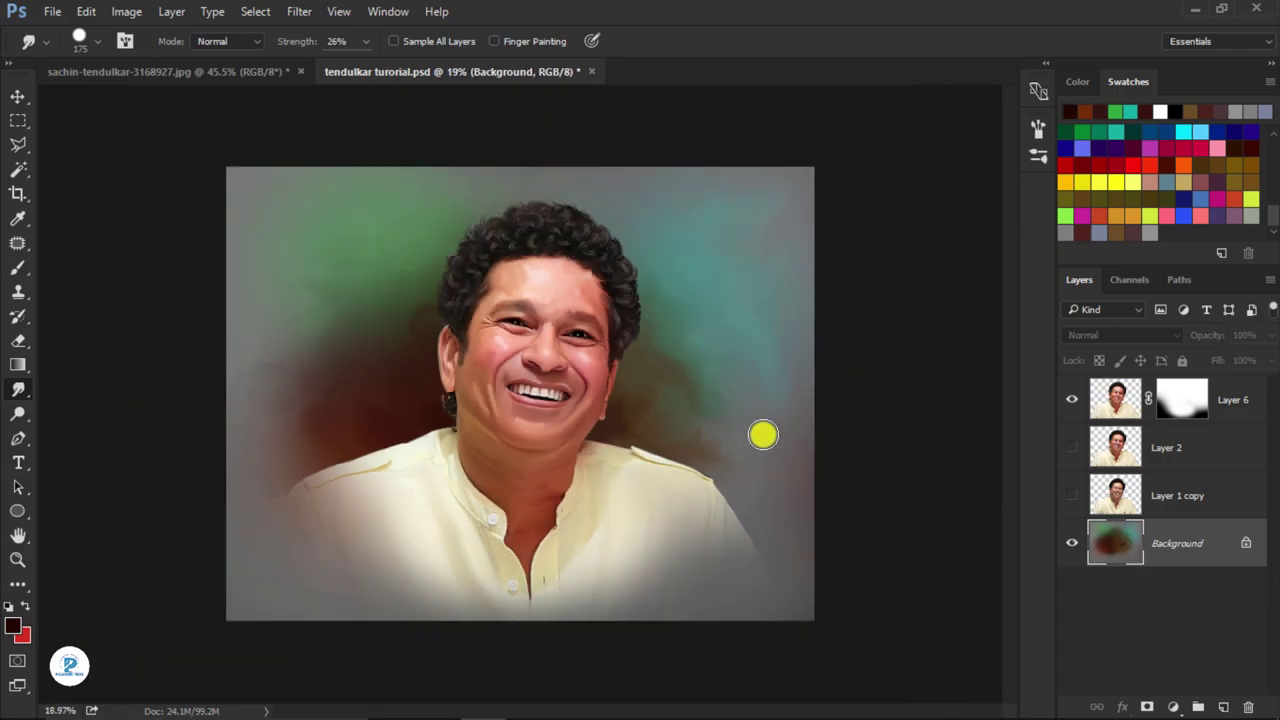
- Paint on Layer 6's mask with a 500 px brush to reveal the shirt at the left shoulder
{"action": "left_click", "coordinate": [1192, 405]}
{"action": "left_click", "coordinate": [18, 267]}
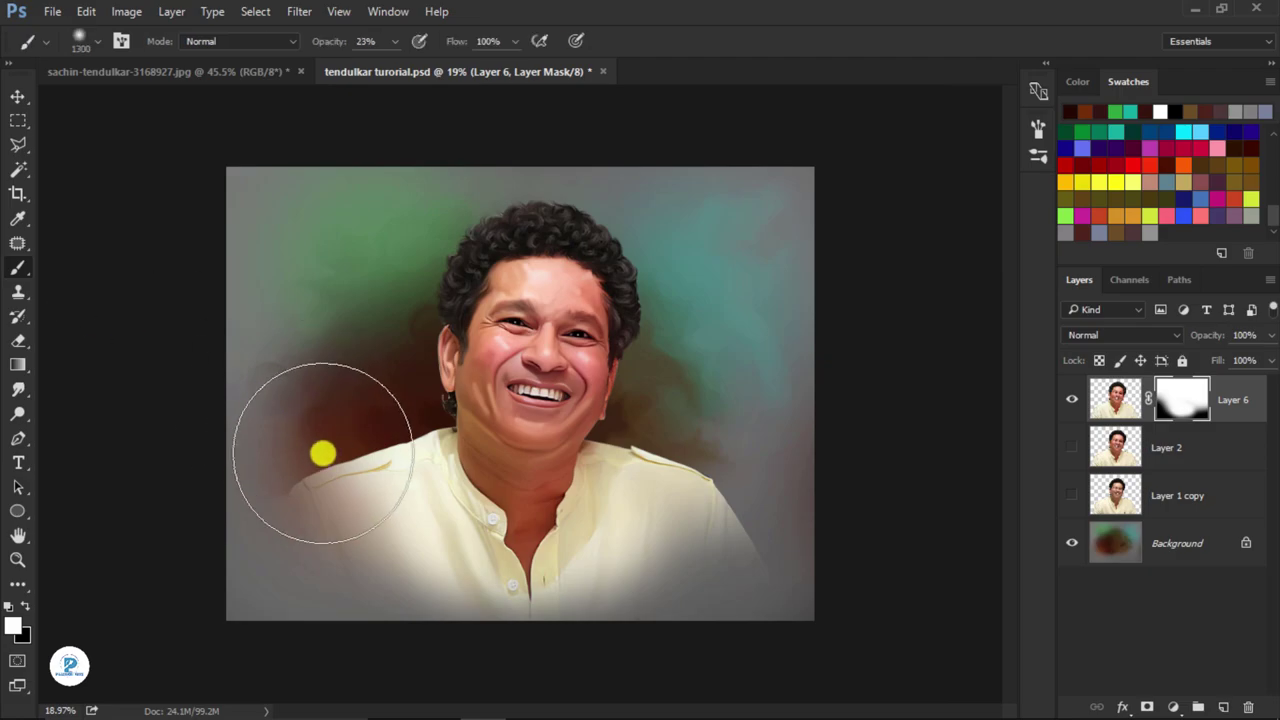
{"action": "left_click_drag", "start_coordinate": [323, 451], "coordinate": [291, 456]}
{"action": "key", "text": "bracketleft"}
{"action": "key", "text": "bracketleft"}
{"action": "key", "text": "bracketleft"}
{"action": "key", "text": "bracketleft"}
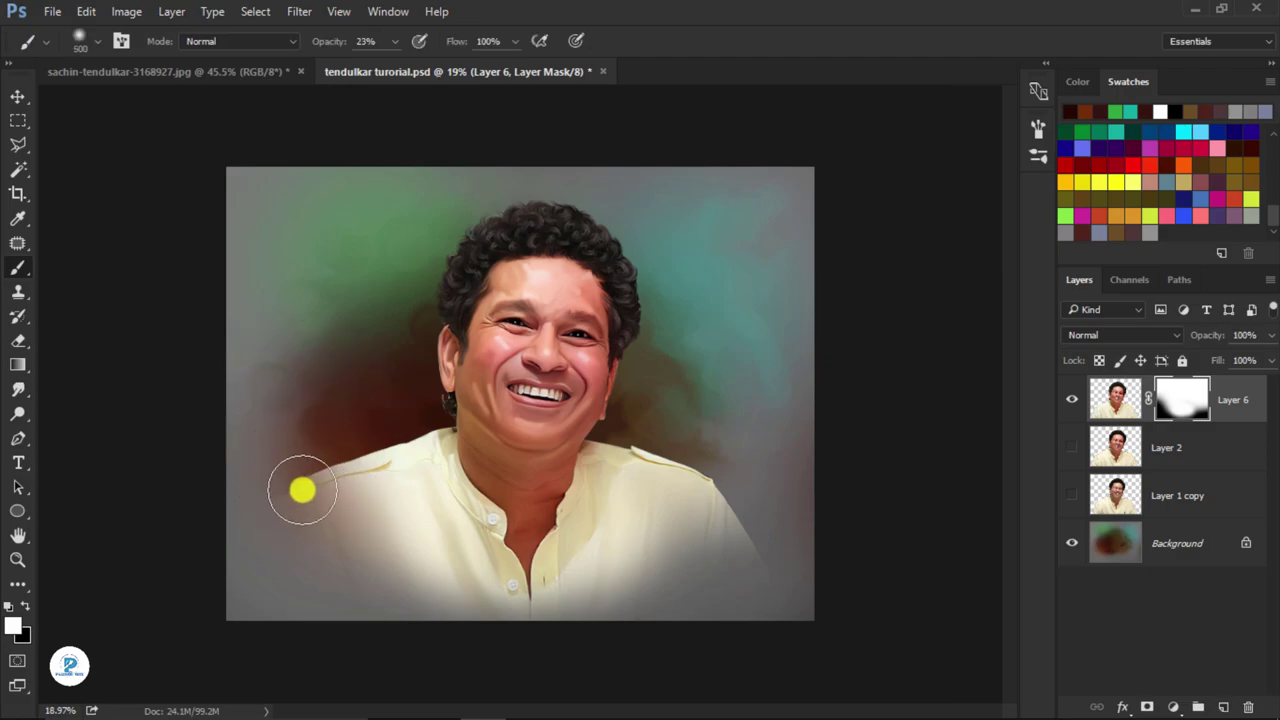
{"action": "key", "text": "bracketleft"}
{"action": "mouse_move", "coordinate": [299, 500]}
{"action": "left_mouse_down"}
{"action": "mouse_move", "coordinate": [340, 517]}
{"action": "mouse_move", "coordinate": [683, 511]}
{"action": "mouse_move", "coordinate": [676, 521]}
{"action": "left_mouse_up"}
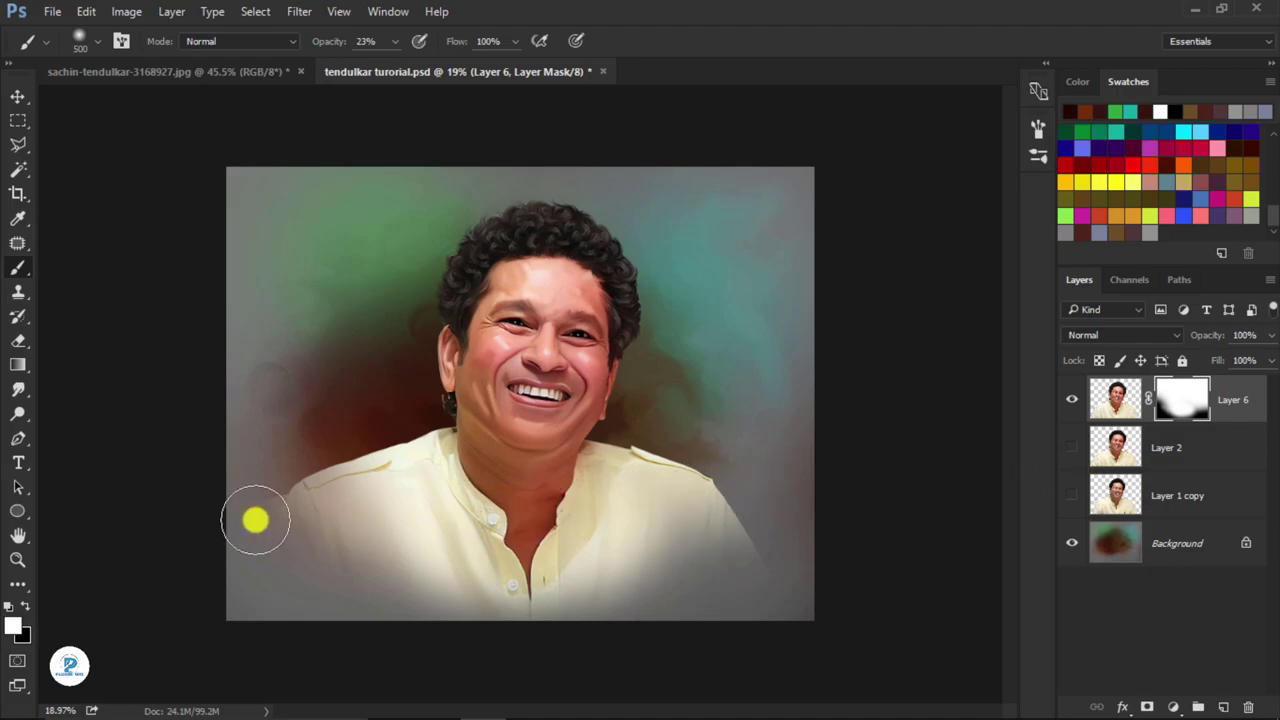
- Apply Layer 6's layer mask permanently
{"action": "key", "text": "x"}
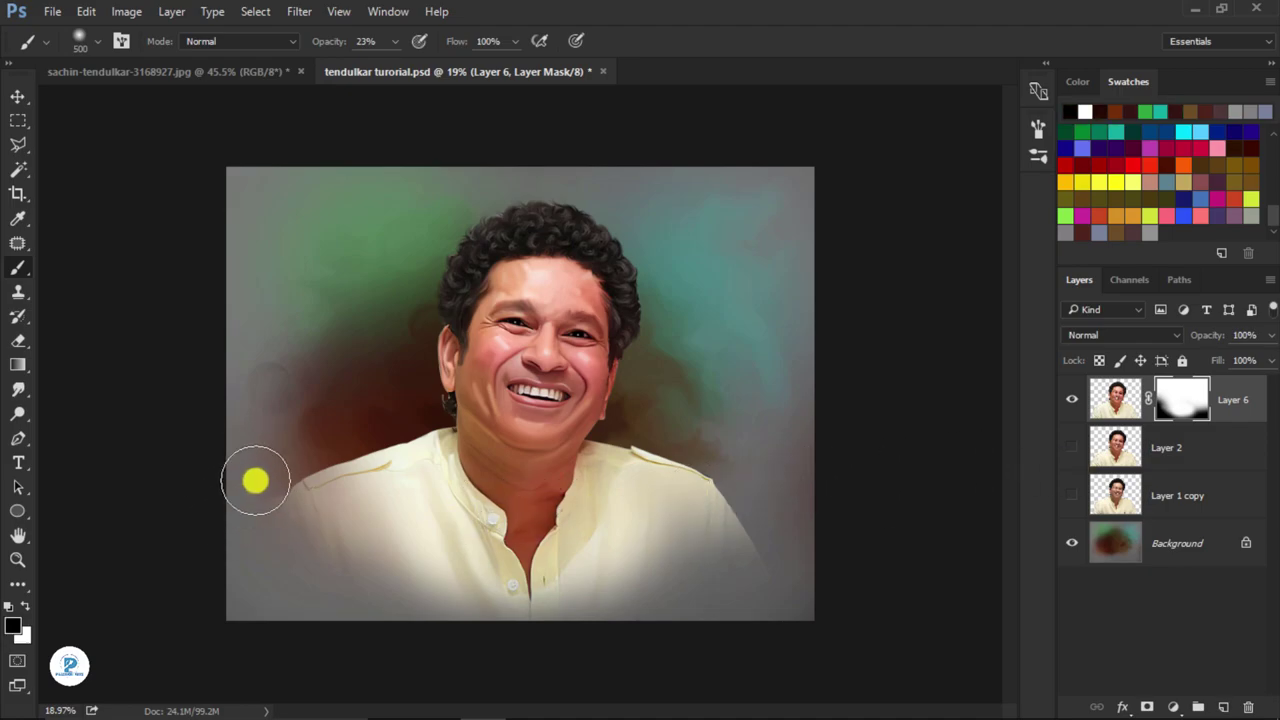
{"action": "right_click", "coordinate": [1183, 408]}
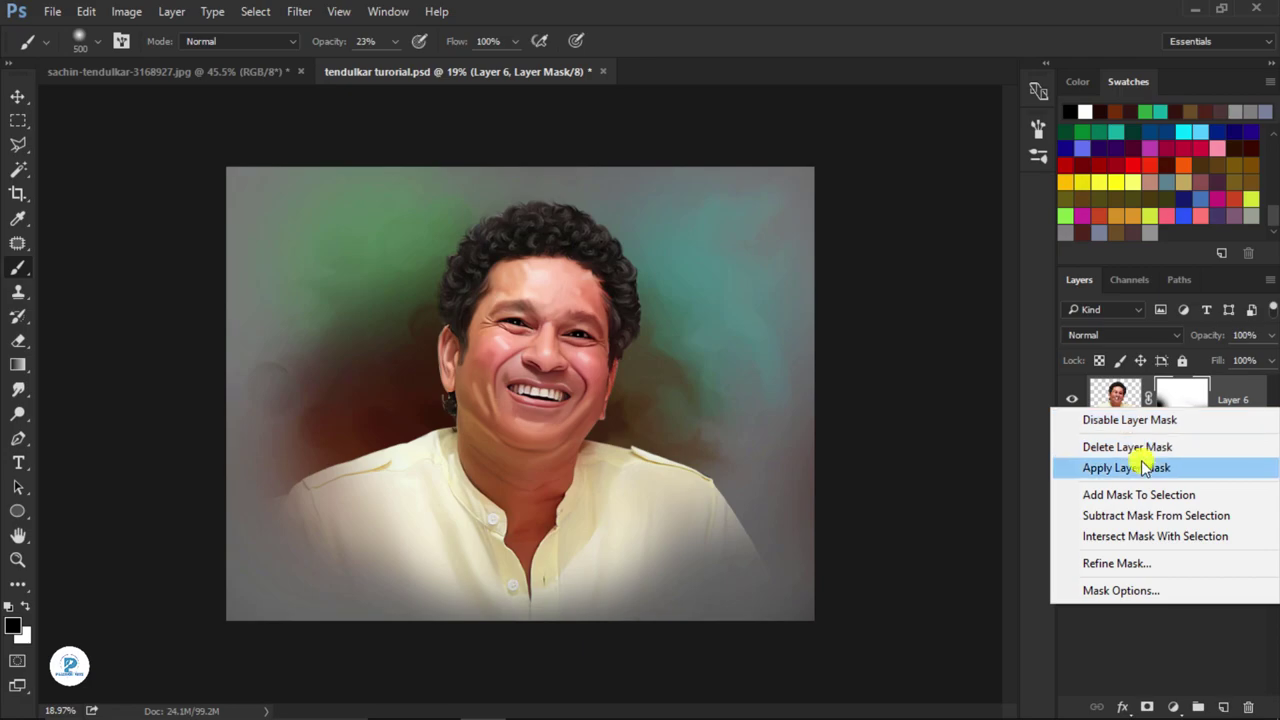
{"action": "left_click", "coordinate": [1175, 468]}
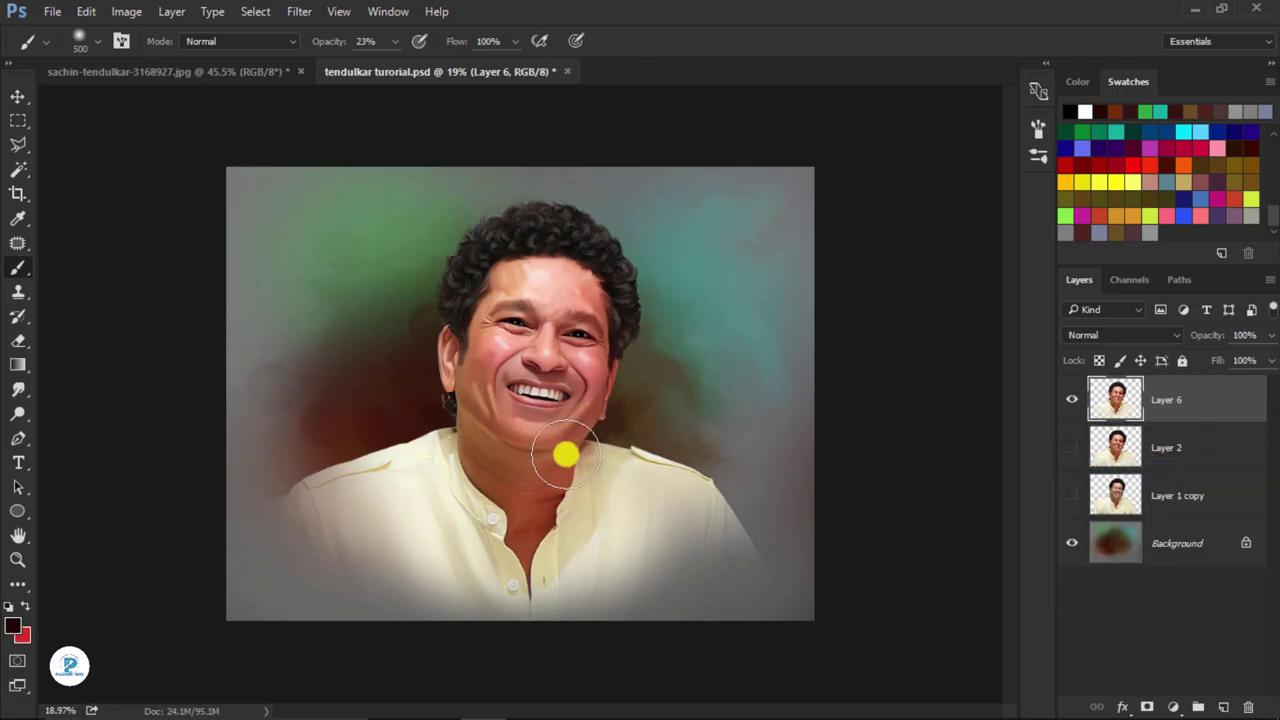
{"action": "scroll", "coordinate": [569, 451], "scroll_direction": "up", "scroll_amount": 2}
- Smudge with the 63 px textured tip, spacing off, from the background down onto the shirt
{"action": "left_click", "coordinate": [86, 45]}
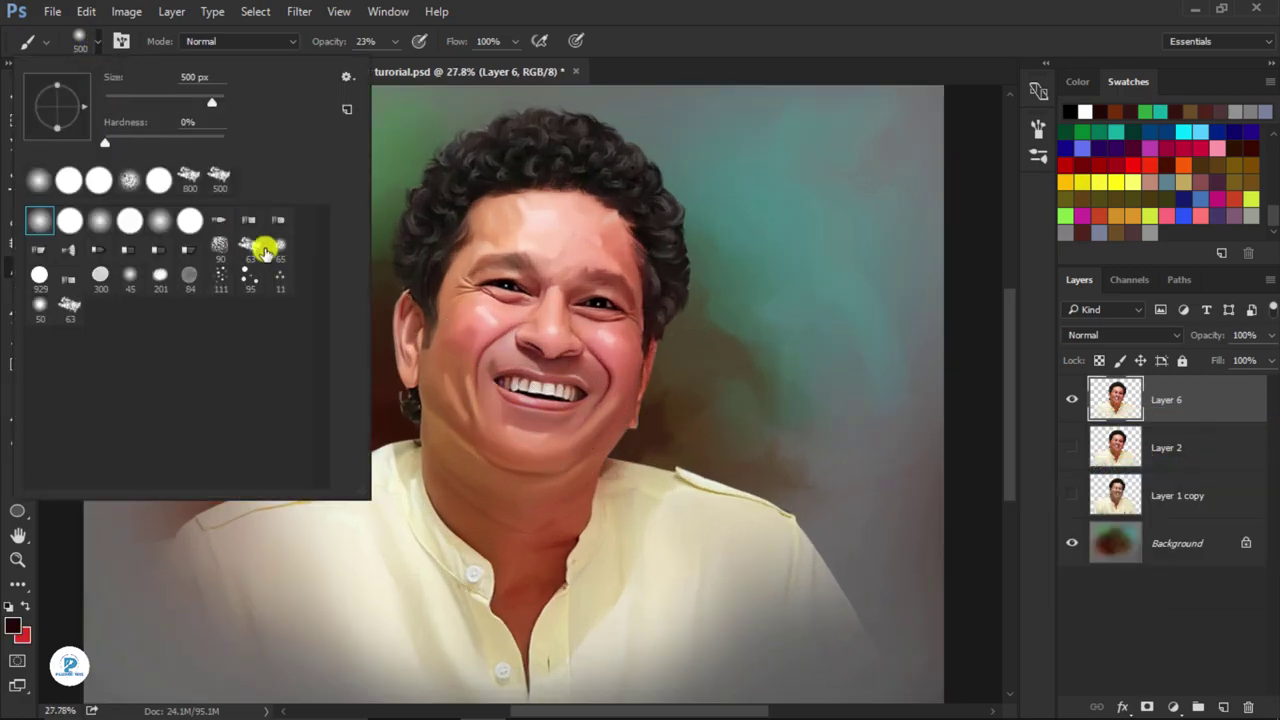
{"action": "left_click", "coordinate": [250, 248]}
{"action": "left_click", "coordinate": [1040, 129]}
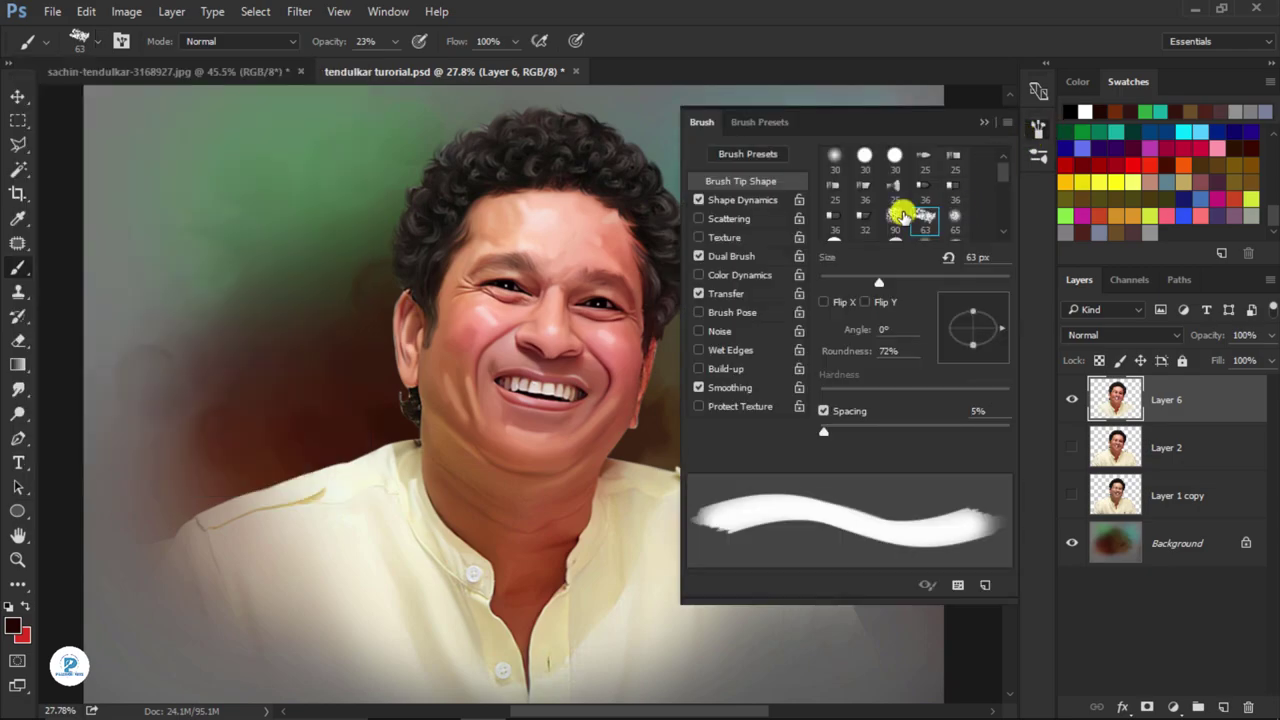
{"action": "left_click", "coordinate": [6, 394]}
{"action": "left_click", "coordinate": [823, 411]}
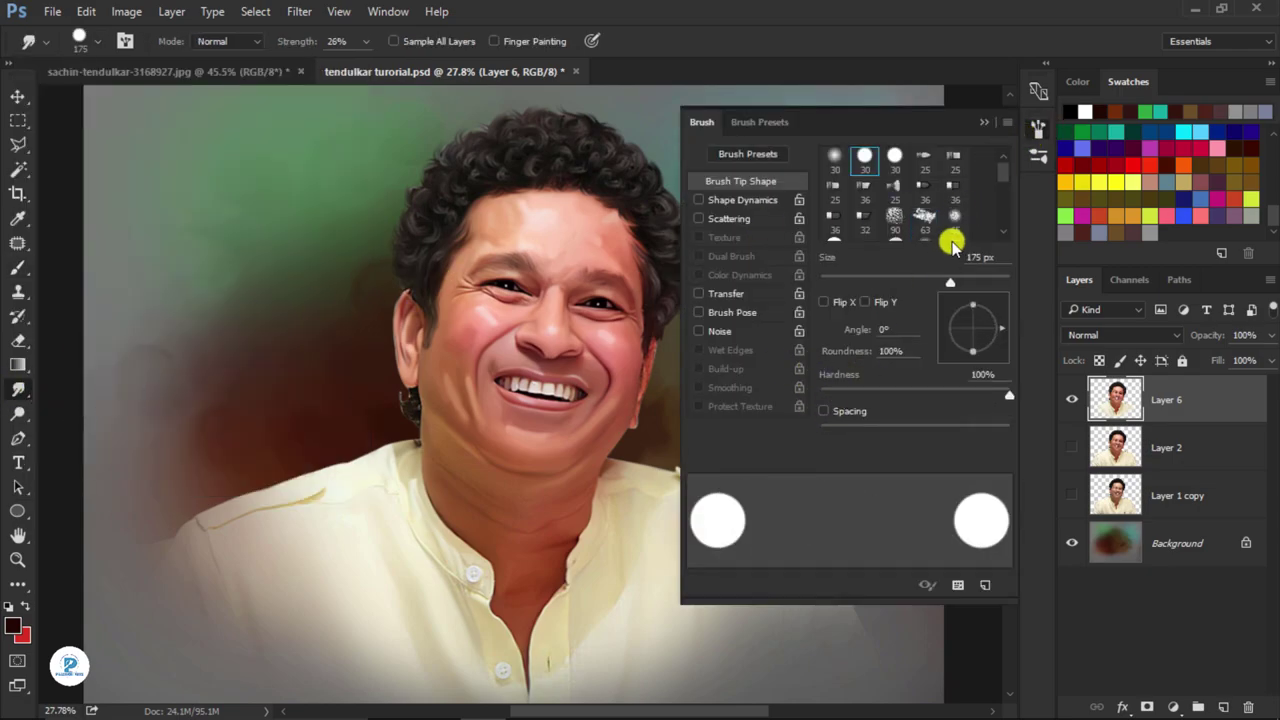
{"action": "left_click", "coordinate": [737, 384]}
{"action": "mouse_move", "coordinate": [739, 384]}
{"action": "left_mouse_down"}
{"action": "mouse_move", "coordinate": [737, 566]}
{"action": "mouse_move", "coordinate": [704, 592]}
{"action": "left_mouse_up"}
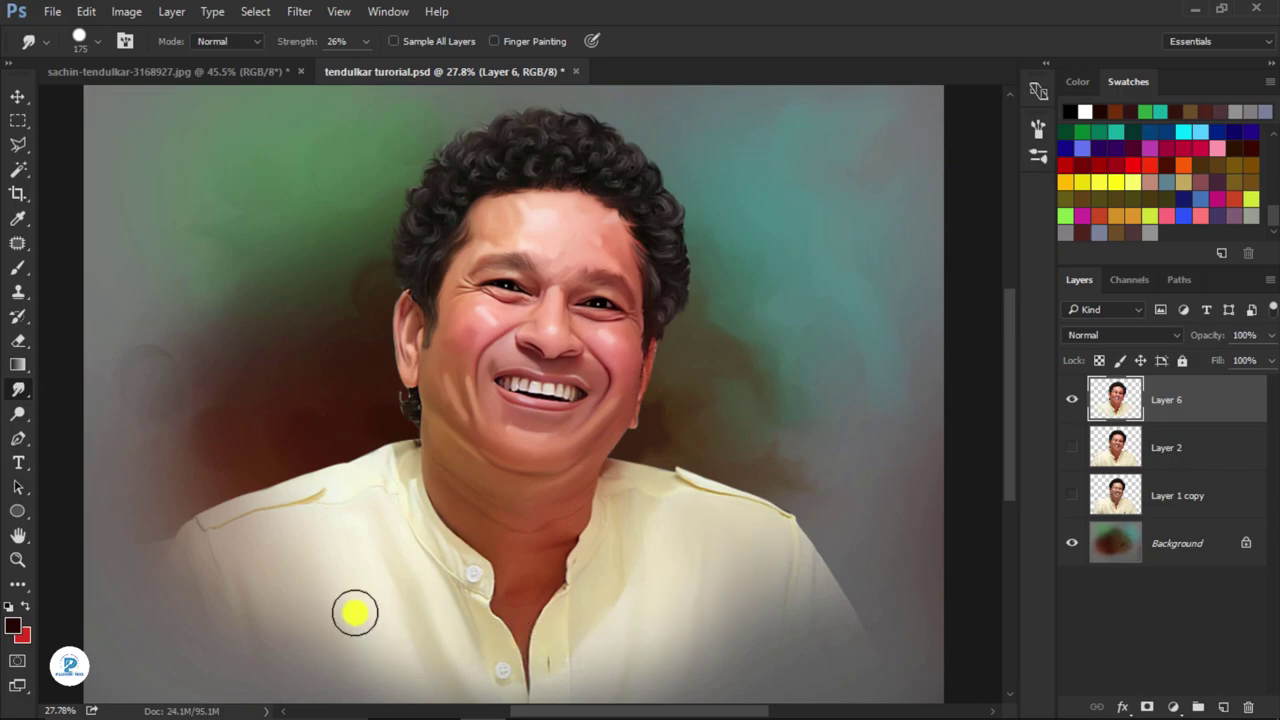
- Reselect the 63 px textured tip and blend the lower-left shirt edge into the background
{"action": "left_click", "coordinate": [91, 41]}
{"action": "left_click", "coordinate": [262, 236]}
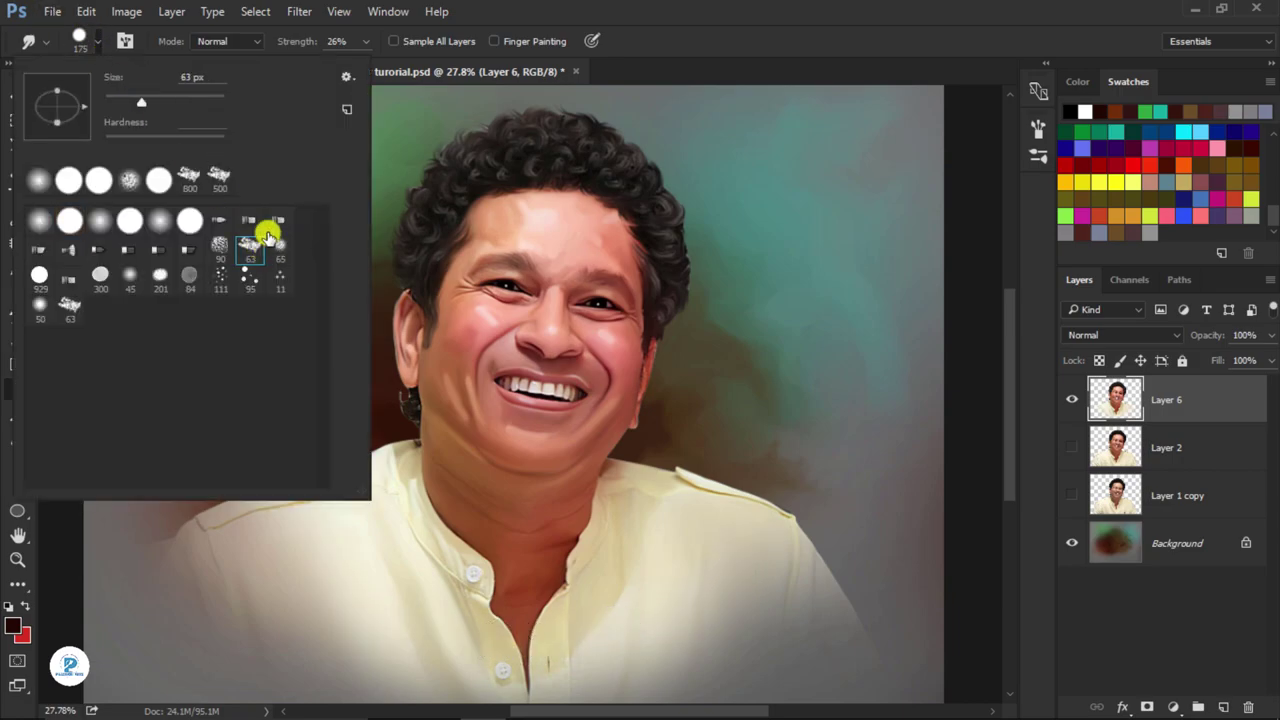
{"action": "left_click", "coordinate": [1038, 128]}
{"action": "left_click", "coordinate": [925, 215]}
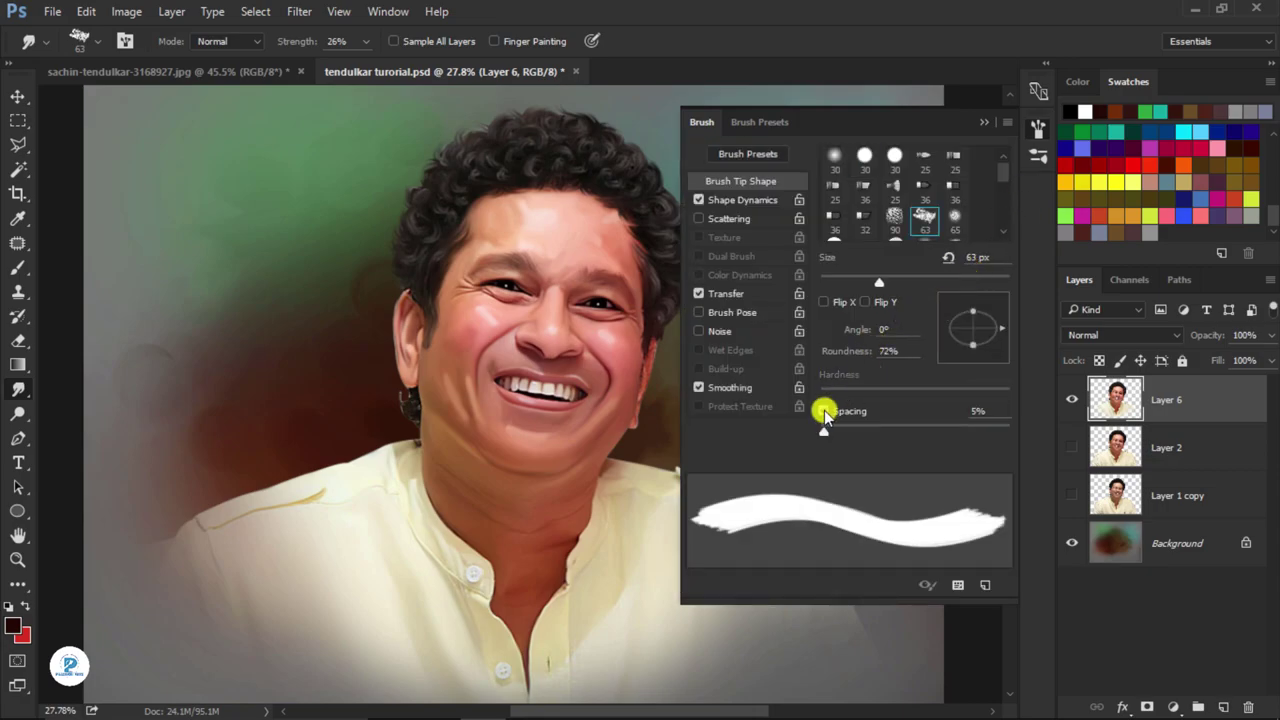
{"action": "left_click", "coordinate": [984, 121]}
{"action": "scroll", "coordinate": [686, 316], "scroll_direction": "down", "scroll_amount": 2}
{"action": "scroll", "coordinate": [686, 318], "scroll_direction": "down", "scroll_amount": 1}
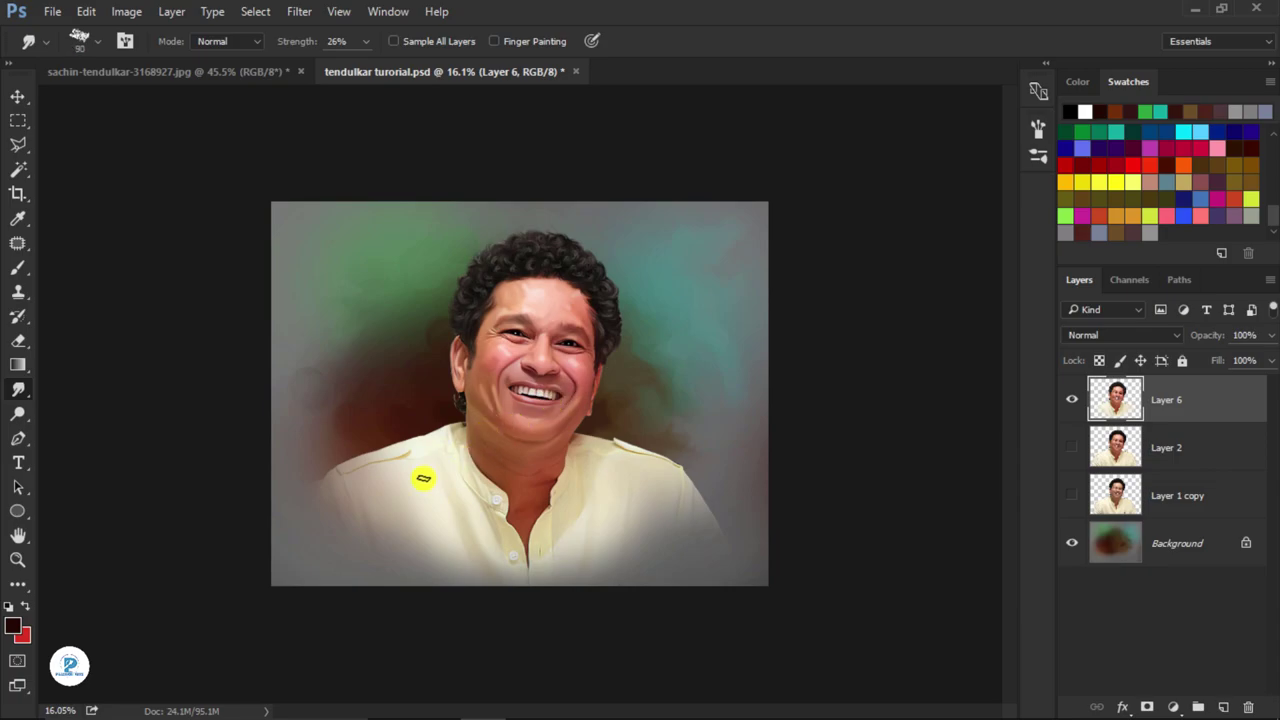
{"action": "scroll", "coordinate": [327, 508], "scroll_direction": "up", "scroll_amount": 2}
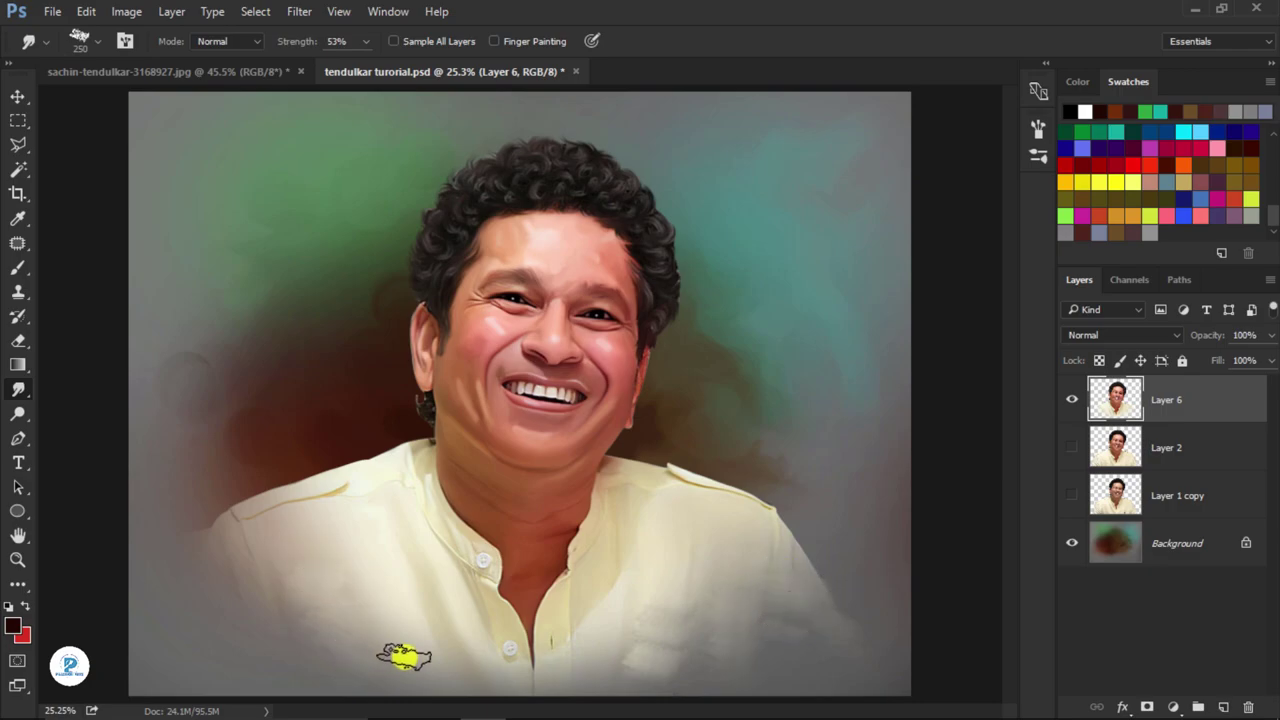
{"action": "mouse_move", "coordinate": [220, 550]}
{"action": "left_mouse_down"}
{"action": "mouse_move", "coordinate": [240, 634]}
{"action": "mouse_move", "coordinate": [286, 657]}
{"action": "mouse_move", "coordinate": [337, 660]}
{"action": "mouse_move", "coordinate": [376, 641]}
{"action": "left_mouse_up"}
- Load Layer 6's pixels as a selection to check the outline, then deselect
{"action": "scroll", "coordinate": [606, 609], "scroll_direction": "down", "scroll_amount": 2}
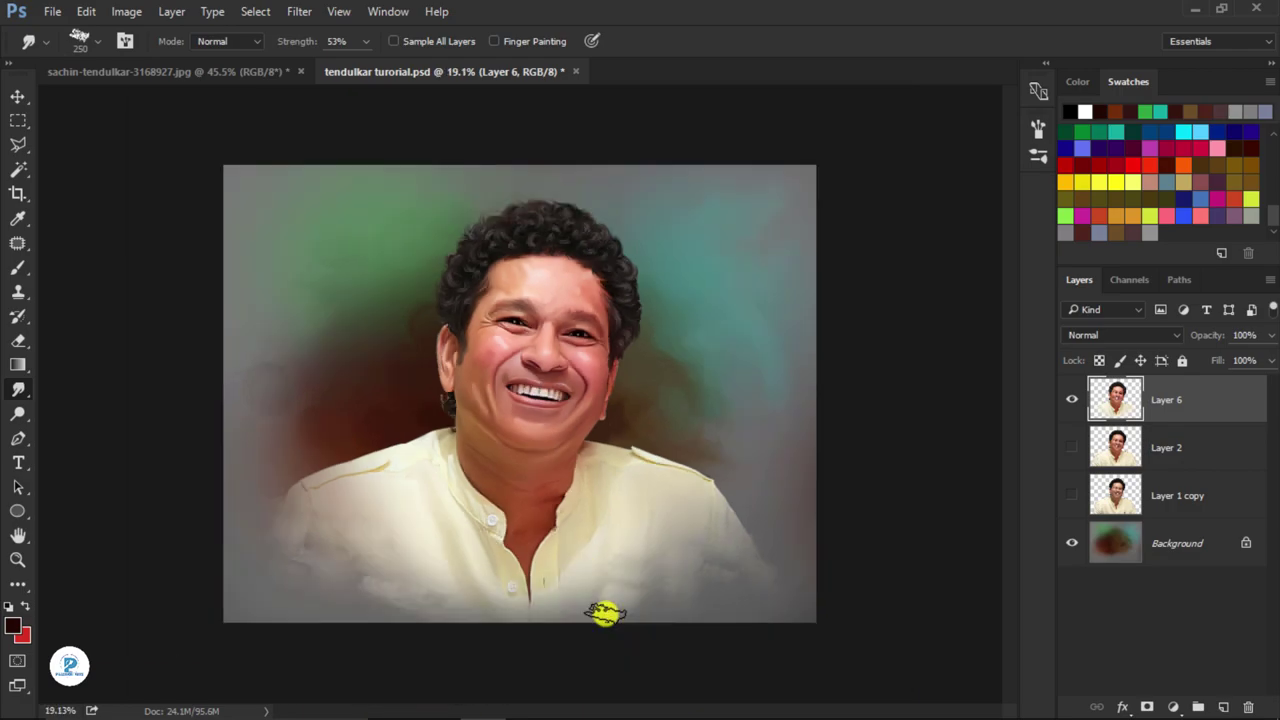
{"action": "scroll", "coordinate": [663, 523], "scroll_direction": "up", "scroll_amount": 4}
{"action": "scroll", "coordinate": [765, 590], "scroll_direction": "down", "scroll_amount": 3}
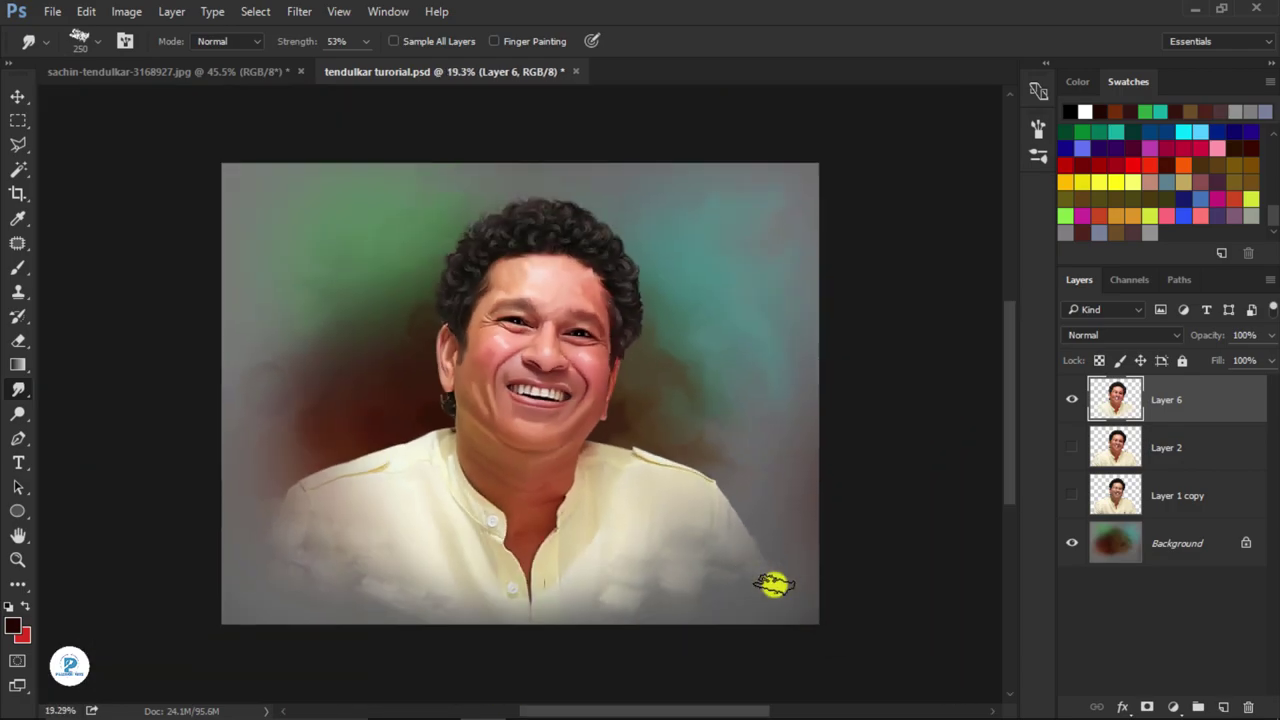
{"action": "scroll", "coordinate": [657, 600], "scroll_direction": "up", "scroll_amount": 2}
{"action": "scroll", "coordinate": [706, 509], "scroll_direction": "up", "scroll_amount": 1}
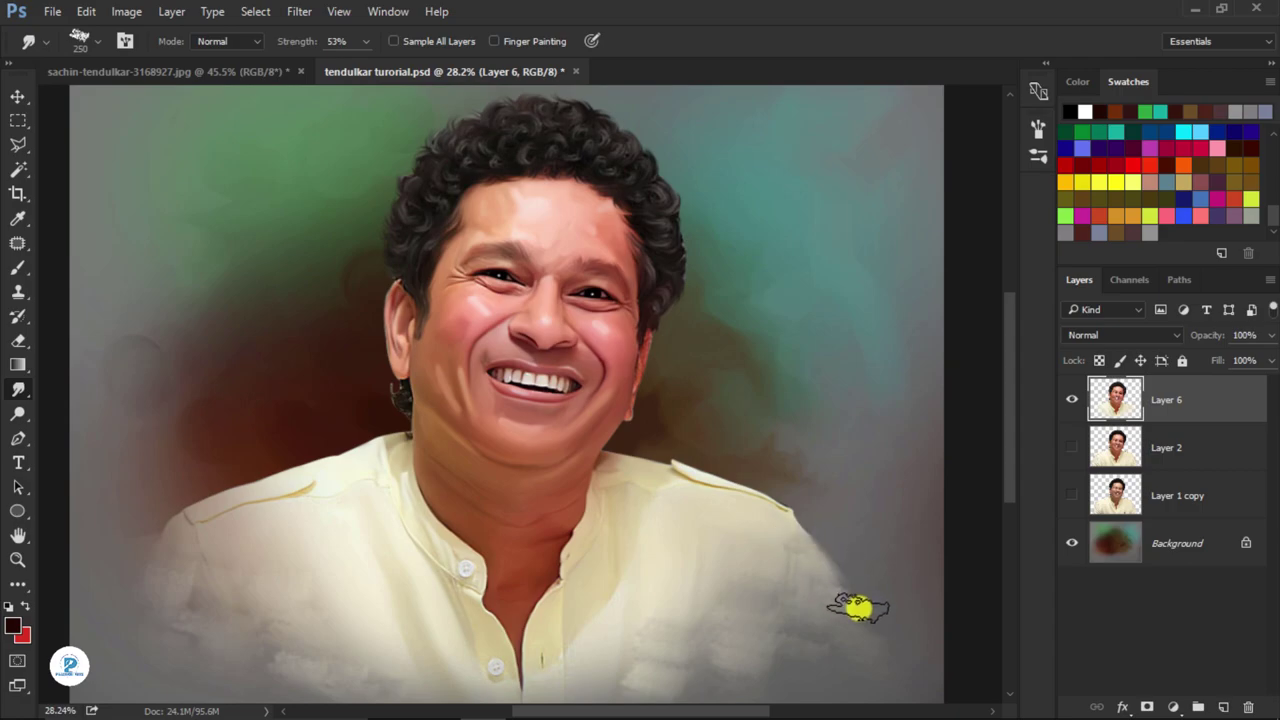
{"action": "scroll", "coordinate": [862, 560], "scroll_direction": "down", "scroll_amount": 1}
{"action": "scroll", "coordinate": [506, 440], "scroll_direction": "up", "scroll_amount": 3}
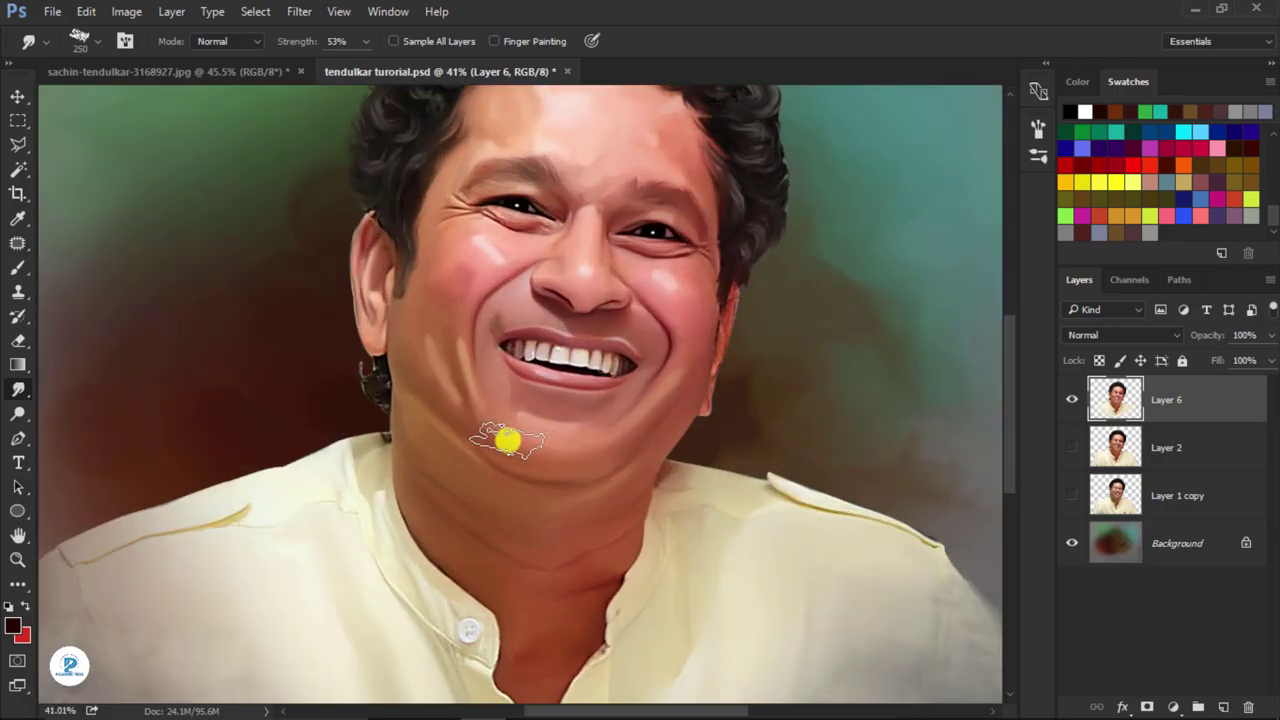
{"action": "scroll", "coordinate": [506, 443], "scroll_direction": "down", "scroll_amount": 1}
{"action": "scroll", "coordinate": [496, 444], "scroll_direction": "down", "scroll_amount": 2}
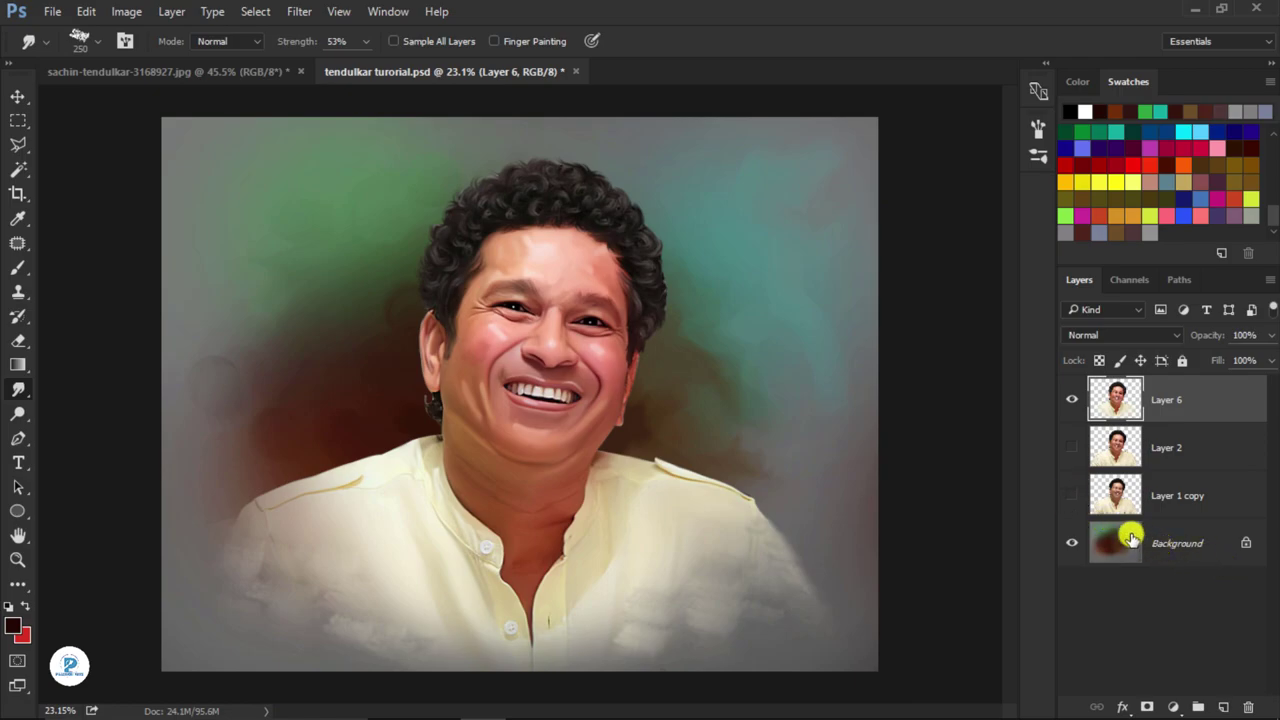
{"action": "left_click", "coordinate": [1118, 400], "text": "ctrl"}
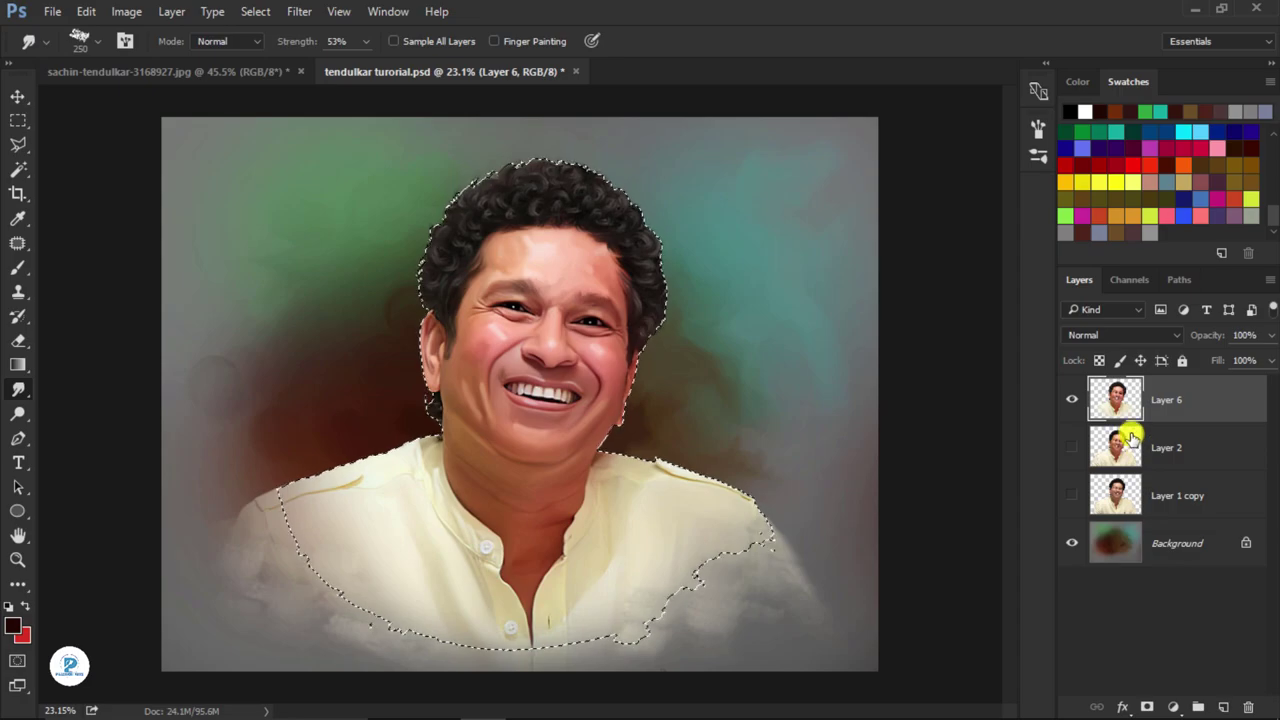
{"action": "key", "text": "ctrl+d"}
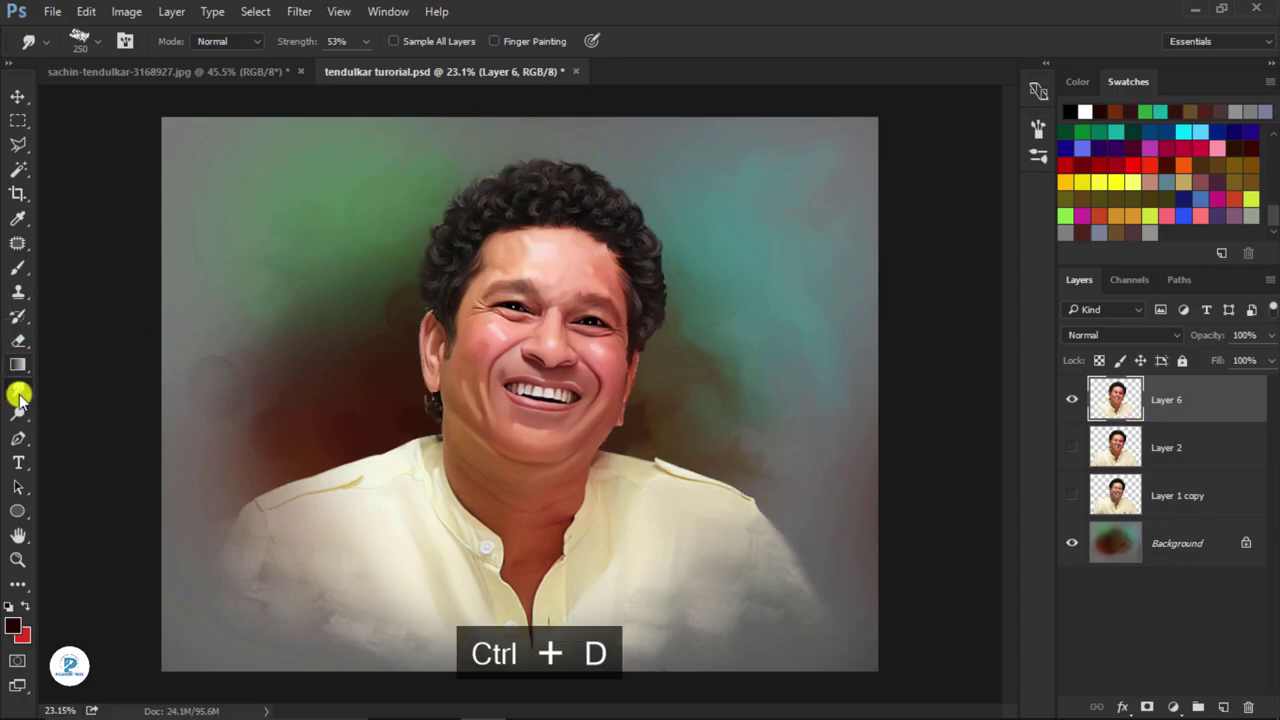
- Trace a closed Pen path around the lips
{"action": "left_click", "coordinate": [17, 437]}
{"action": "scroll", "coordinate": [514, 380], "scroll_direction": "up", "scroll_amount": 3}
{"action": "scroll", "coordinate": [509, 394], "scroll_direction": "up", "scroll_amount": 4}
{"action": "scroll", "coordinate": [503, 409], "scroll_direction": "up", "scroll_amount": 4}
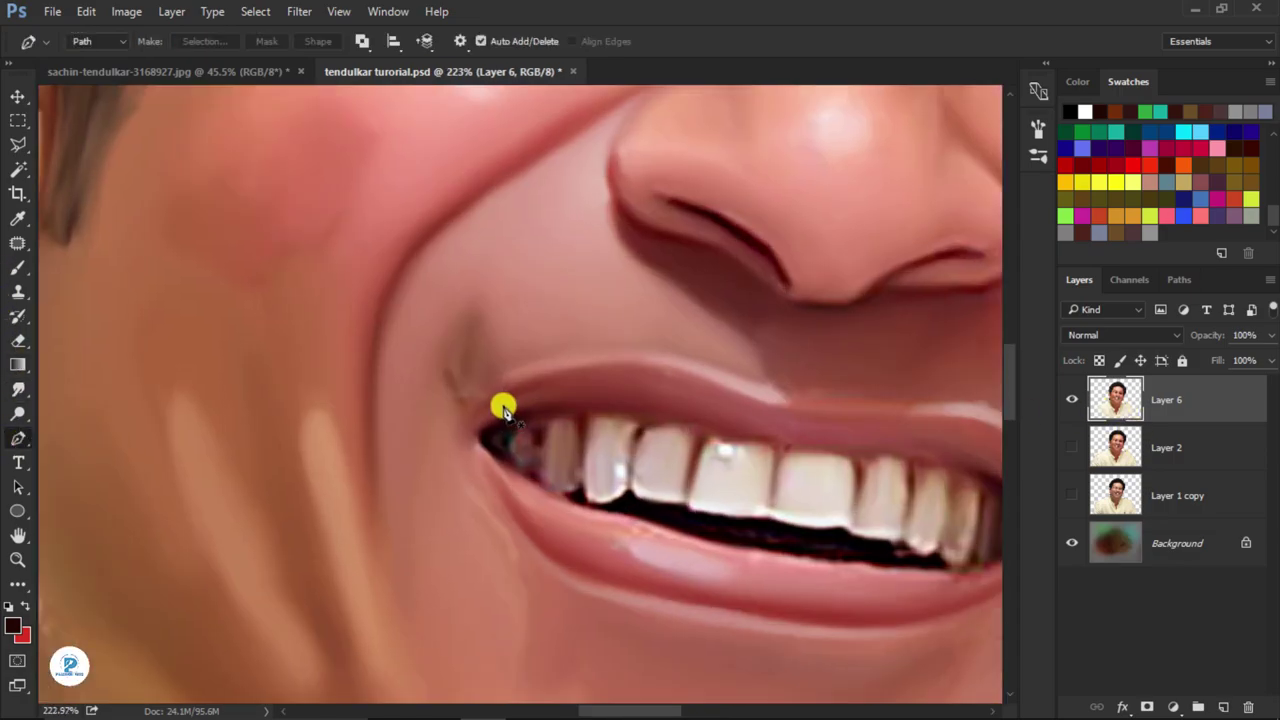
{"action": "scroll", "coordinate": [503, 409], "scroll_direction": "up", "scroll_amount": 1}
{"action": "left_click_drag", "start_coordinate": [765, 401], "coordinate": [469, 364]}
{"action": "left_click_drag", "start_coordinate": [543, 347], "coordinate": [600, 381]}
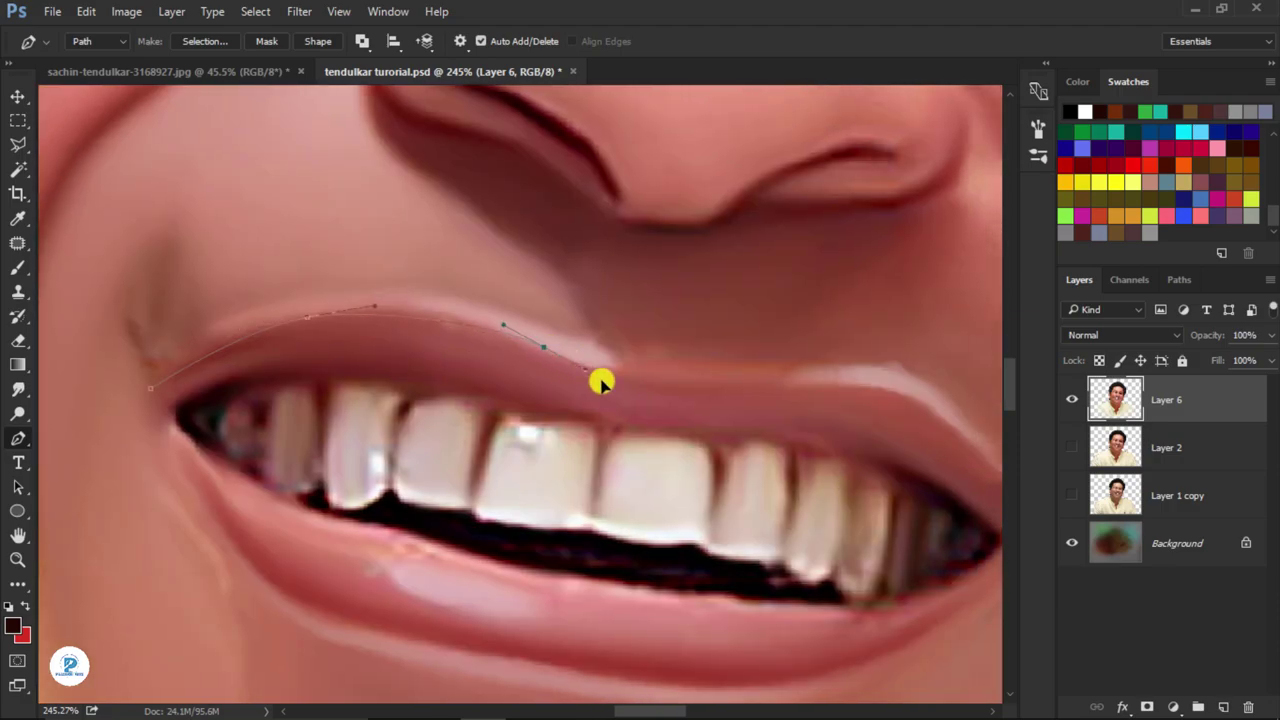
{"action": "left_click", "coordinate": [544, 347], "text": "alt"}
{"action": "scroll", "coordinate": [630, 390], "scroll_direction": "right", "scroll_amount": 2}
{"action": "scroll", "coordinate": [620, 382], "scroll_direction": "right", "scroll_amount": 3}
{"action": "scroll", "coordinate": [686, 362], "scroll_direction": "down", "scroll_amount": 1}
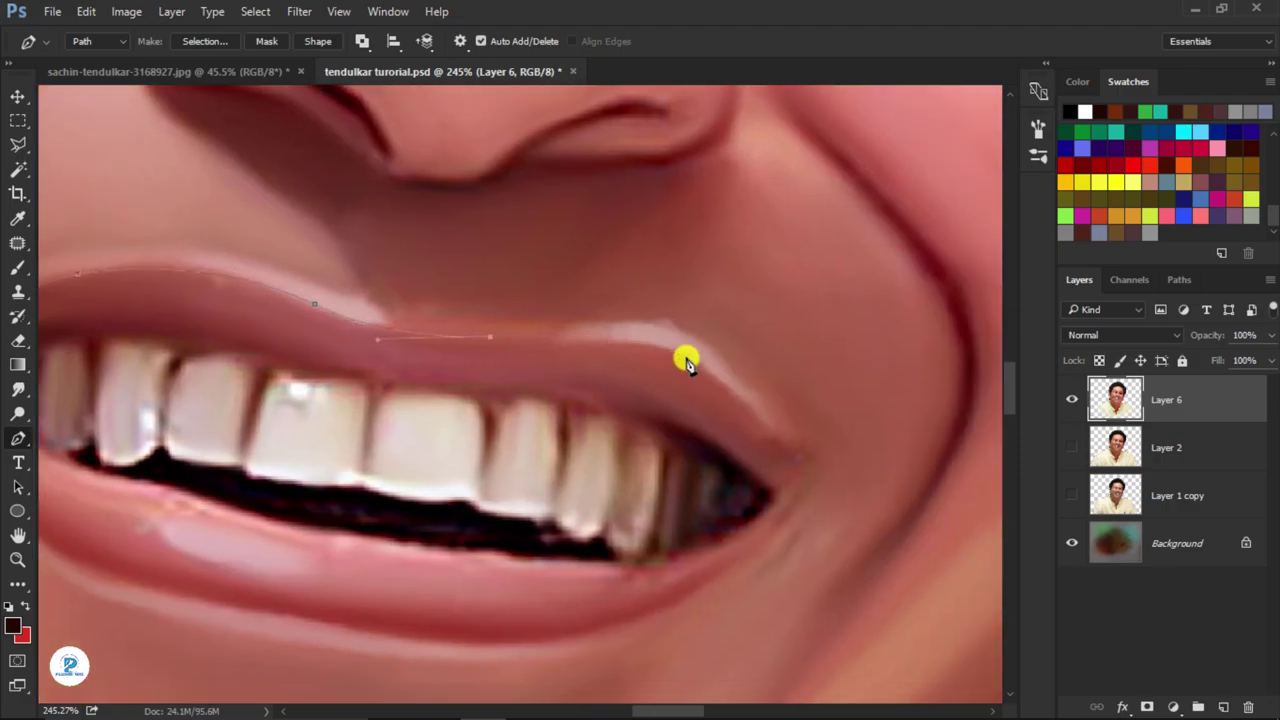
{"action": "left_click", "coordinate": [800, 458]}
{"action": "scroll", "coordinate": [785, 455], "scroll_direction": "down", "scroll_amount": 2}
{"action": "left_click", "coordinate": [713, 486]}
{"action": "scroll", "coordinate": [740, 470], "scroll_direction": "left", "scroll_amount": 2}
{"action": "scroll", "coordinate": [760, 455], "scroll_direction": "down", "scroll_amount": 1}
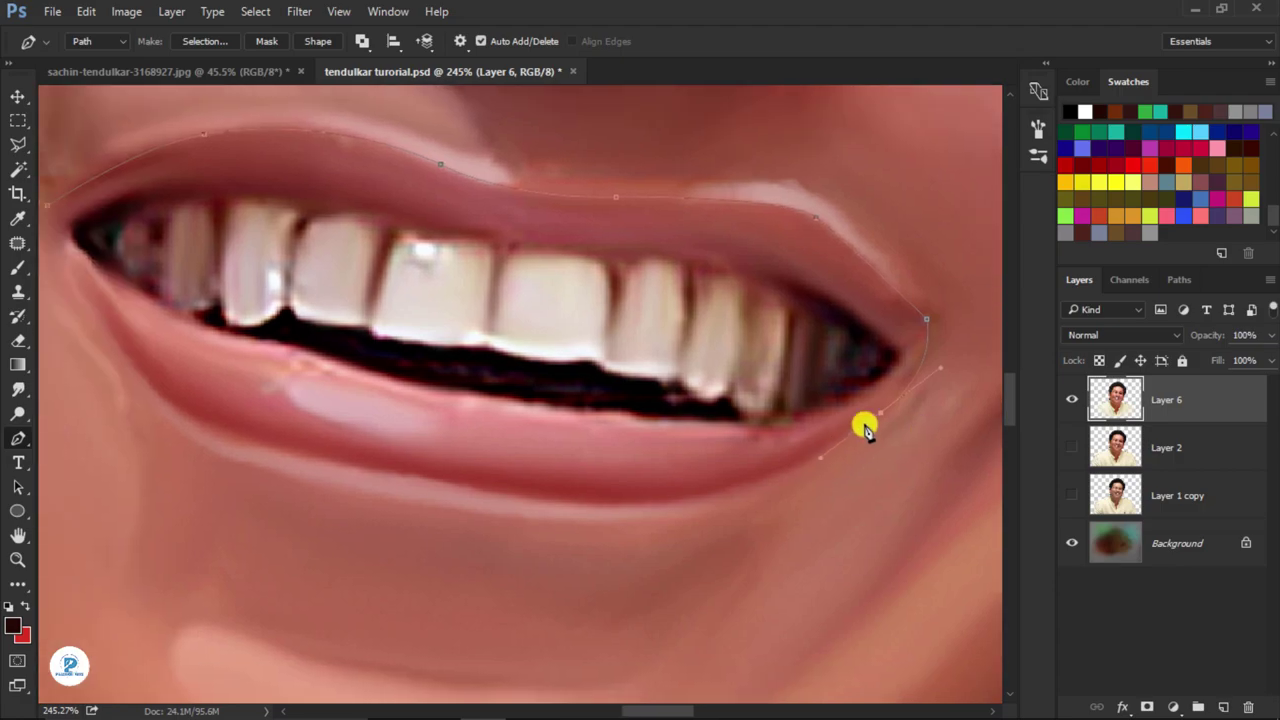
{"action": "left_click_drag", "start_coordinate": [430, 483], "coordinate": [123, 391]}
{"action": "scroll", "coordinate": [611, 531], "scroll_direction": "left", "scroll_amount": 4}
{"action": "scroll", "coordinate": [611, 531], "scroll_direction": "up", "scroll_amount": 1}
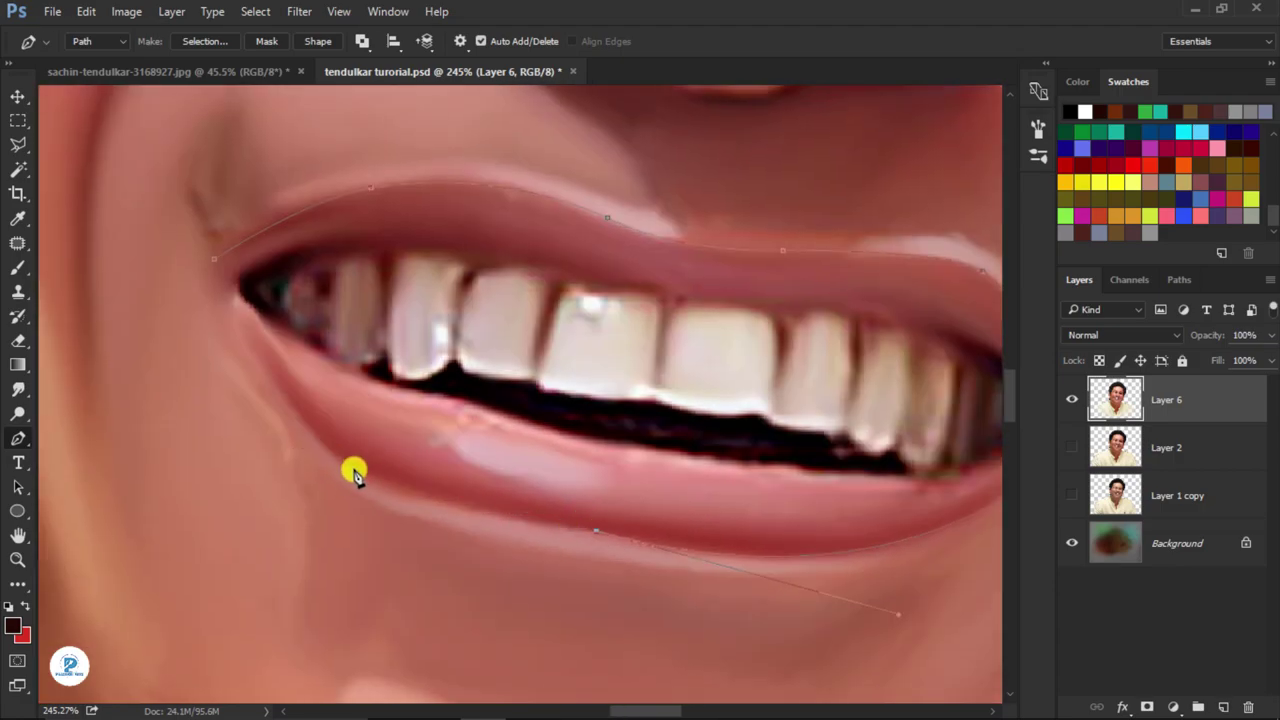
{"action": "left_click", "coordinate": [223, 257]}
- Turn the lip path into a feathered selection and paste it in place as Layer 7
{"action": "key", "text": "ctrl+Return"}
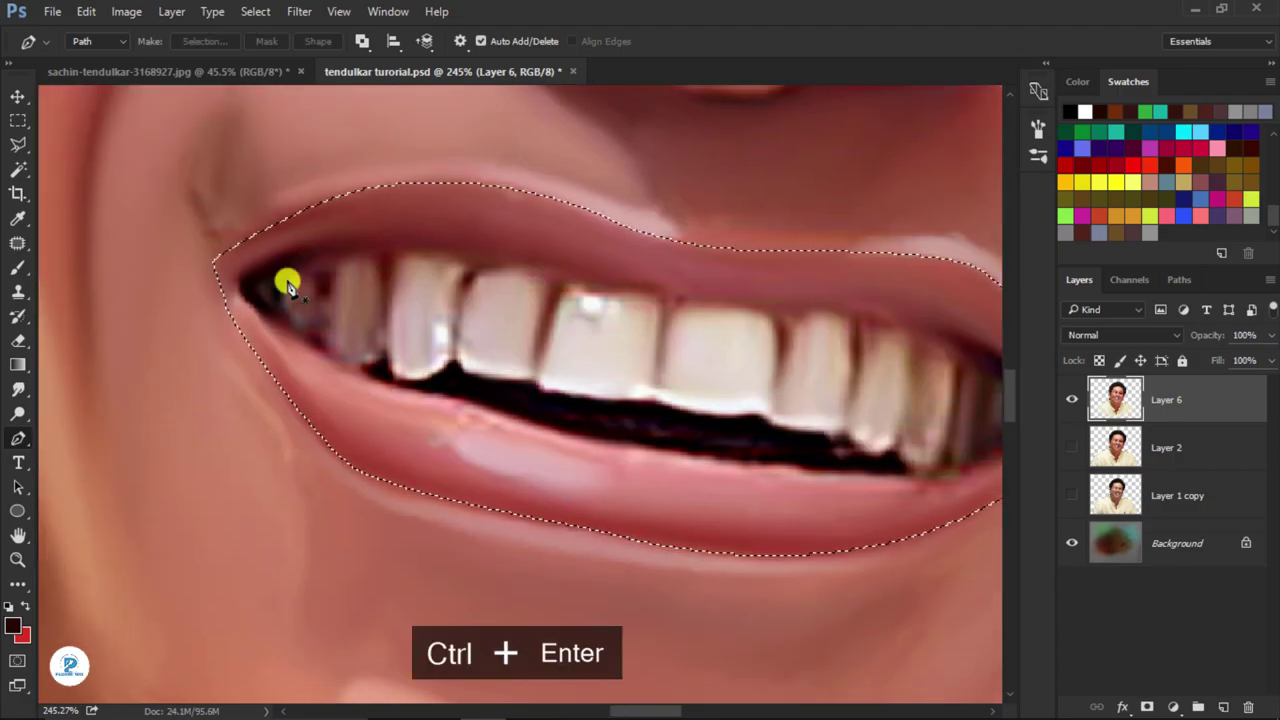
{"action": "key", "text": "m"}
{"action": "right_click", "coordinate": [394, 277]}
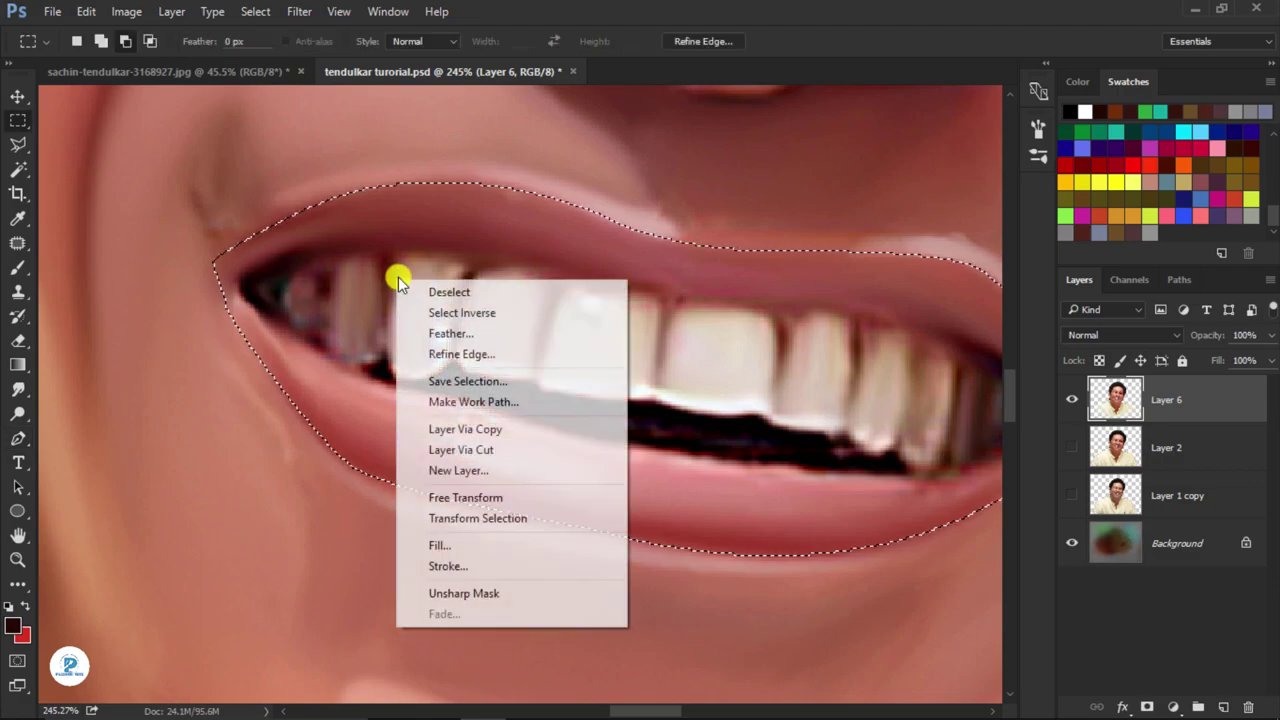
{"action": "left_click", "coordinate": [455, 331]}
{"action": "key", "text": "Return"}
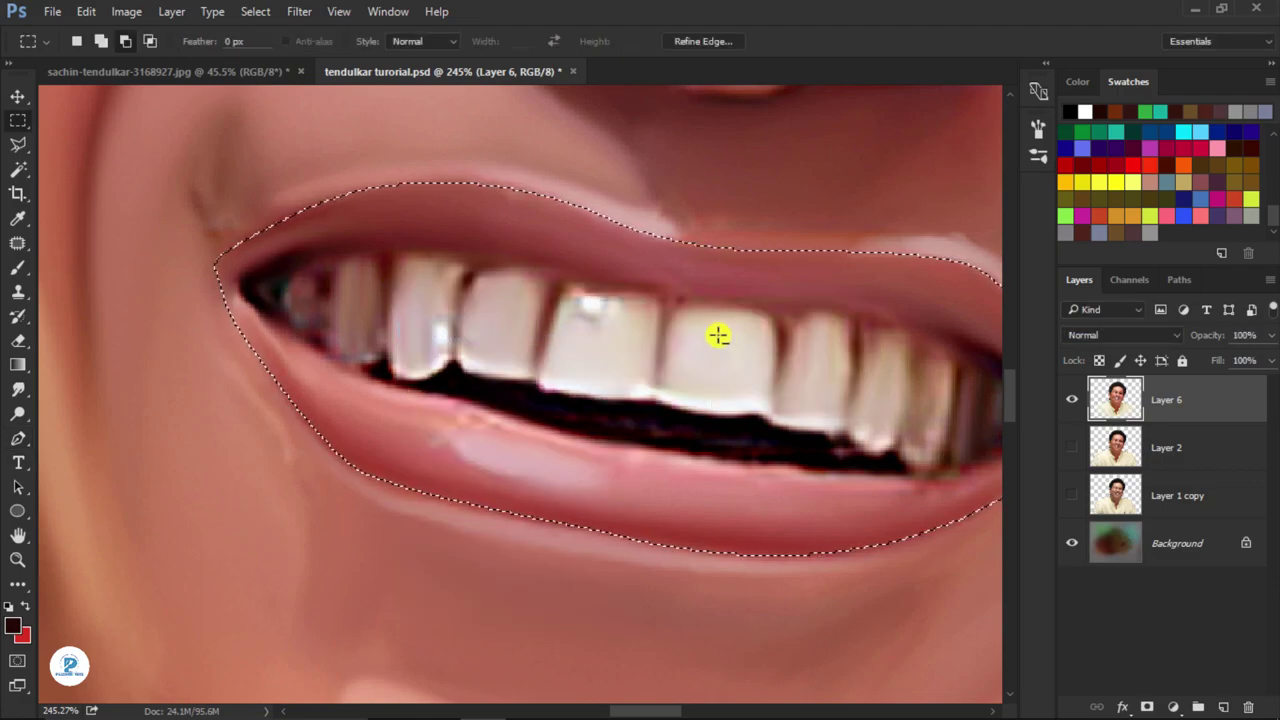
{"action": "key", "text": "ctrl+c"}
{"action": "key", "text": "ctrl+shift+v"}
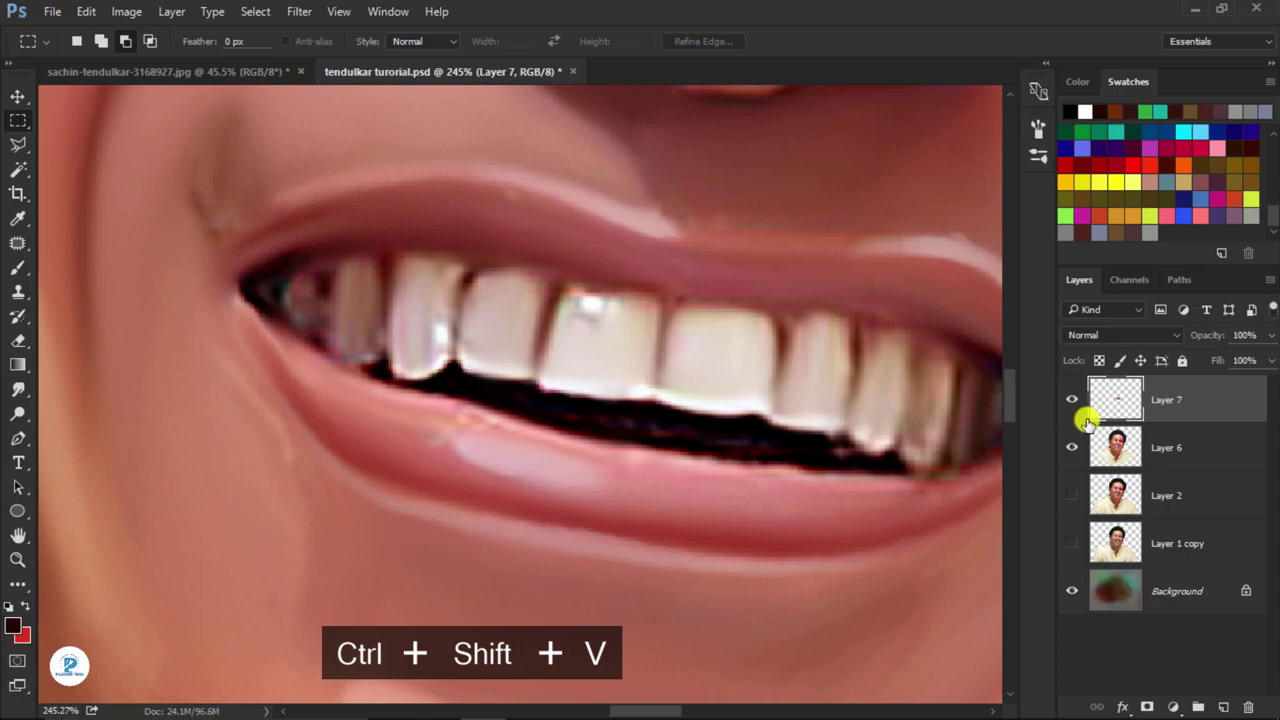
- Trace a closed Pen path around the teeth inside the mouth
{"action": "left_click", "coordinate": [18, 437]}
{"action": "scroll", "coordinate": [254, 280], "scroll_direction": "up", "scroll_amount": 2}
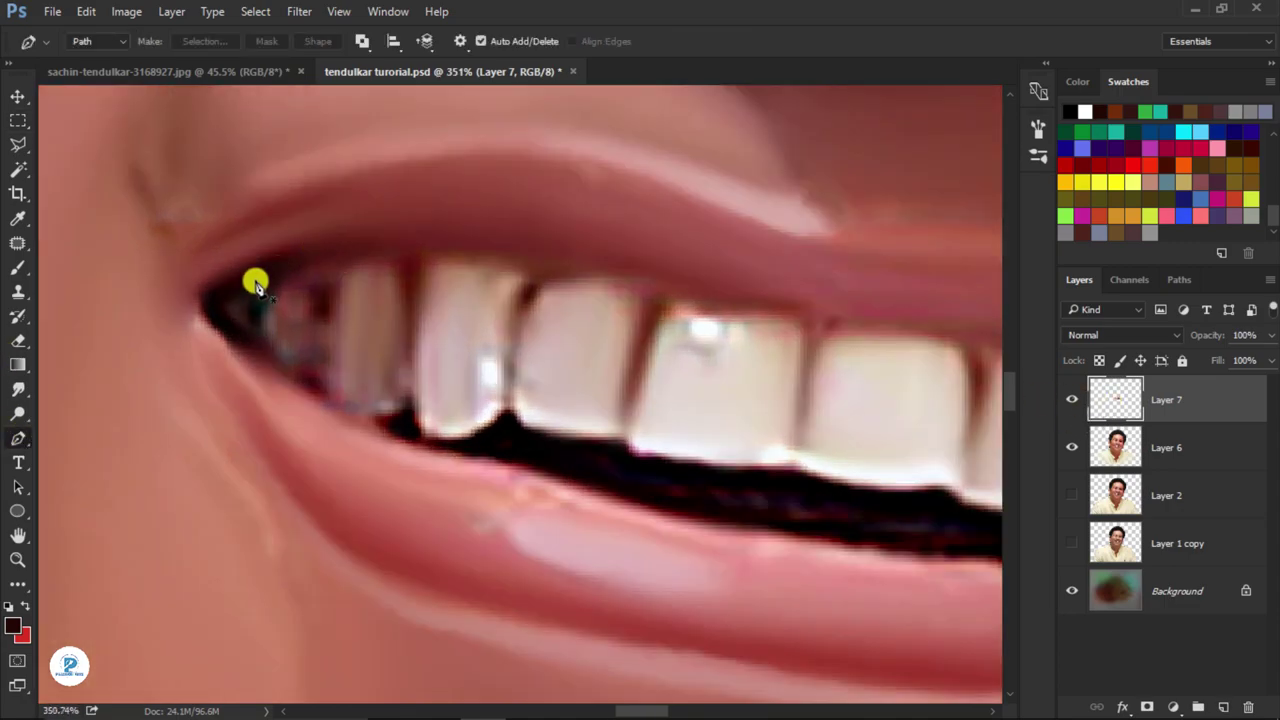
{"action": "left_click", "coordinate": [214, 291]}
{"action": "left_click_drag", "start_coordinate": [566, 277], "coordinate": [629, 303]}
{"action": "mouse_move", "coordinate": [568, 276]}
{"action": "left_mouse_down"}
{"action": "mouse_move", "coordinate": [657, 278]}
{"action": "mouse_move", "coordinate": [806, 331]}
{"action": "left_mouse_up"}
{"action": "scroll", "coordinate": [517, 270], "scroll_direction": "right", "scroll_amount": 3}
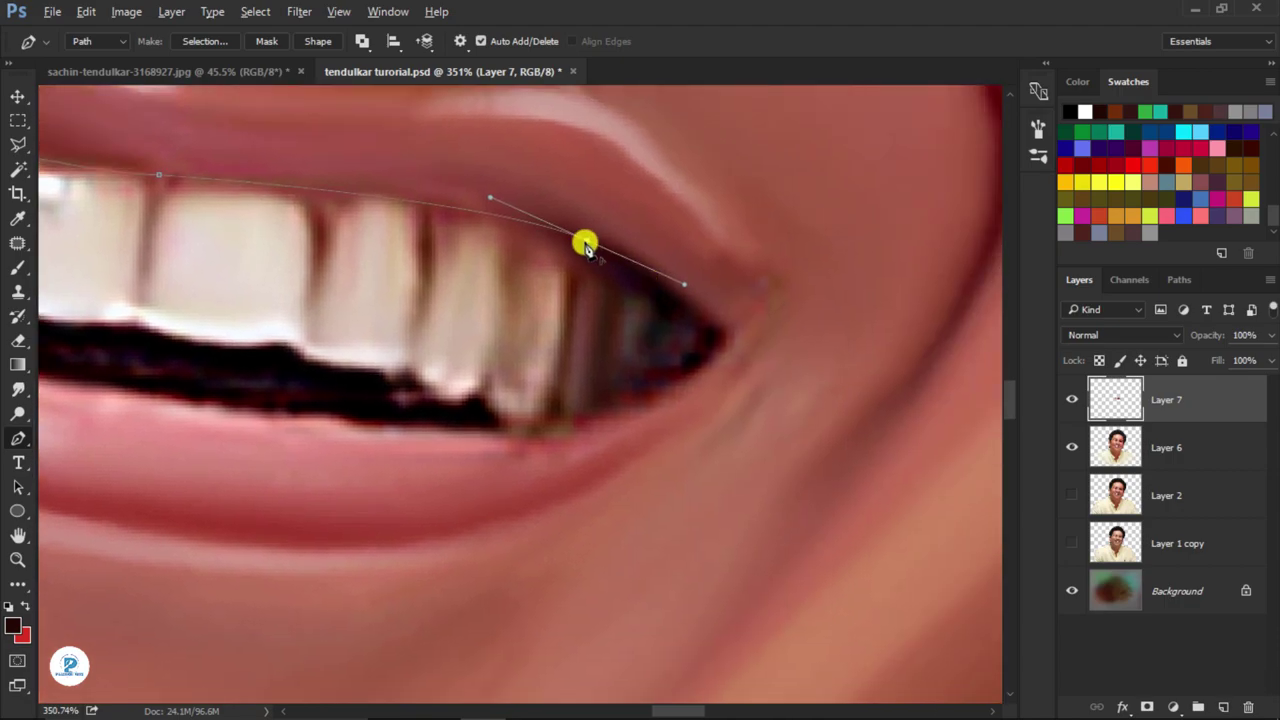
{"action": "scroll", "coordinate": [586, 246], "scroll_direction": "right", "scroll_amount": 3}
{"action": "scroll", "coordinate": [240, 200], "scroll_direction": "up", "scroll_amount": 3}
{"action": "scroll", "coordinate": [240, 200], "scroll_direction": "left", "scroll_amount": 5}
{"action": "scroll", "coordinate": [686, 334], "scroll_direction": "down", "scroll_amount": 1}
{"action": "scroll", "coordinate": [686, 334], "scroll_direction": "right", "scroll_amount": 2}
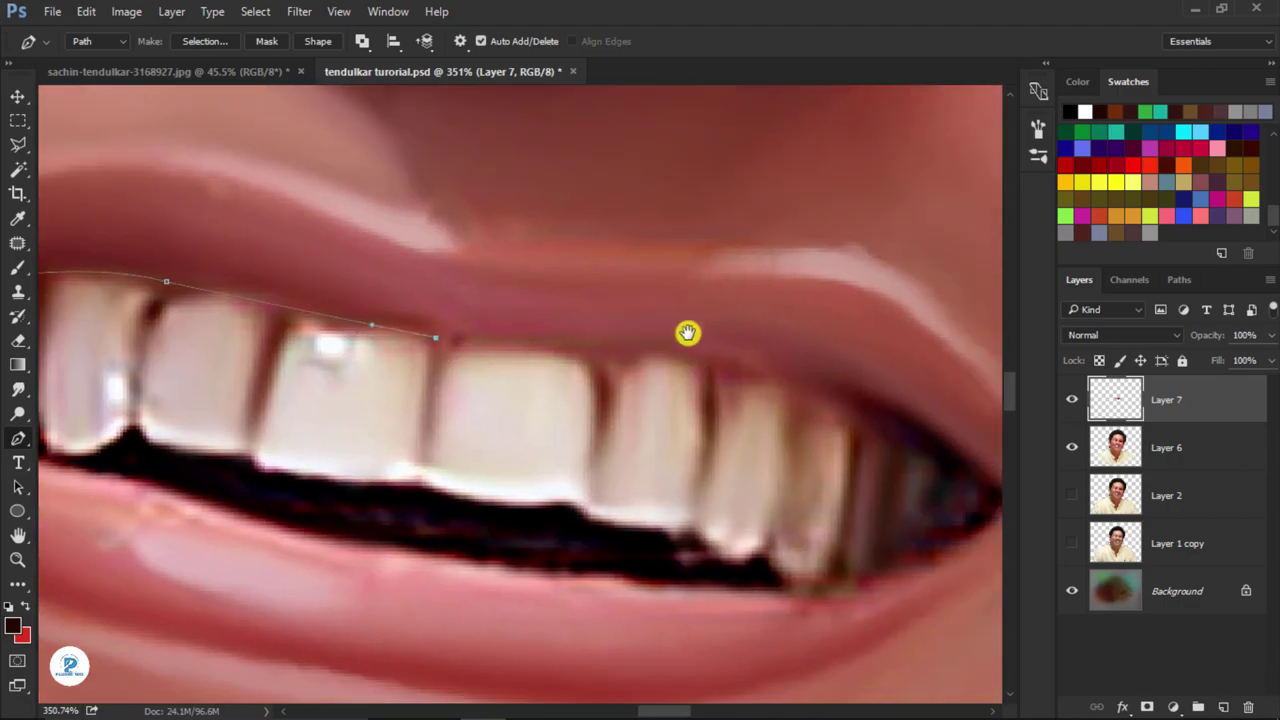
{"action": "left_click_drag", "start_coordinate": [548, 296], "coordinate": [601, 308]}
{"action": "left_click", "coordinate": [811, 449]}
{"action": "scroll", "coordinate": [620, 486], "scroll_direction": "down", "scroll_amount": 2}
{"action": "scroll", "coordinate": [620, 486], "scroll_direction": "left", "scroll_amount": 2}
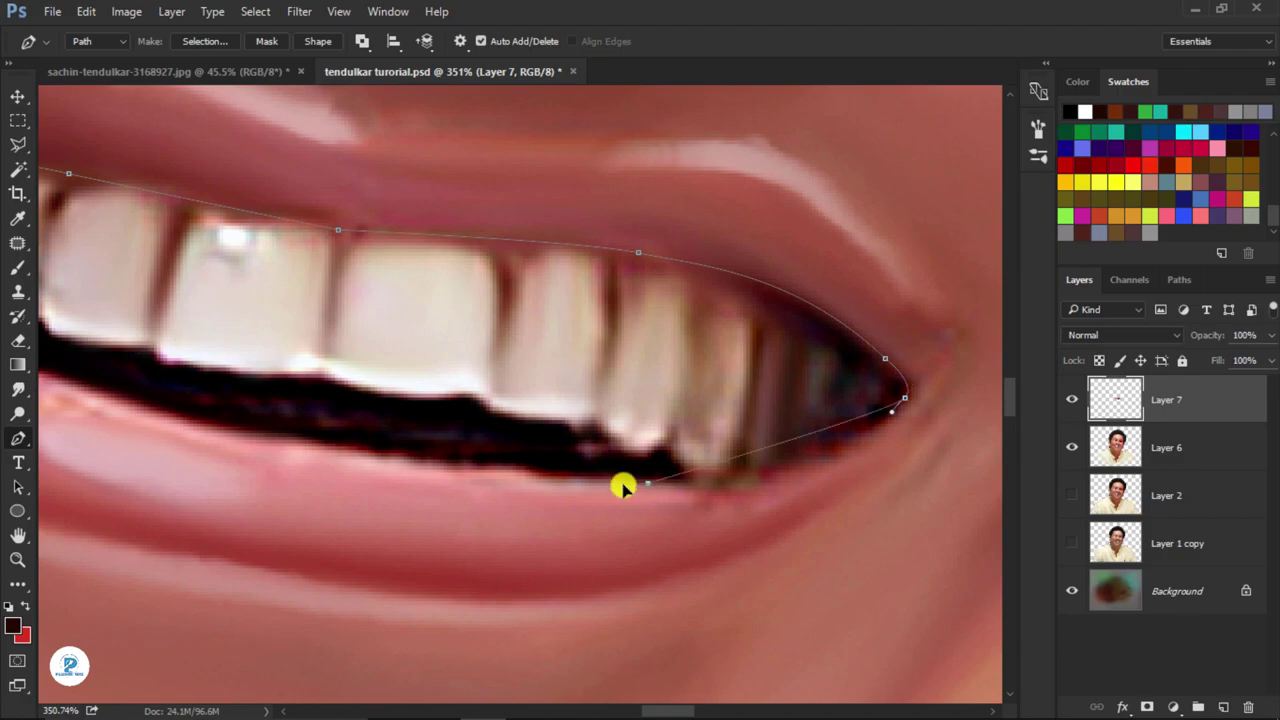
{"action": "left_click_drag", "start_coordinate": [817, 499], "coordinate": [978, 488]}
{"action": "left_click_drag", "start_coordinate": [206, 389], "coordinate": [296, 414]}
{"action": "scroll", "coordinate": [596, 463], "scroll_direction": "left", "scroll_amount": 3}
{"action": "scroll", "coordinate": [596, 463], "scroll_direction": "up", "scroll_amount": 1}
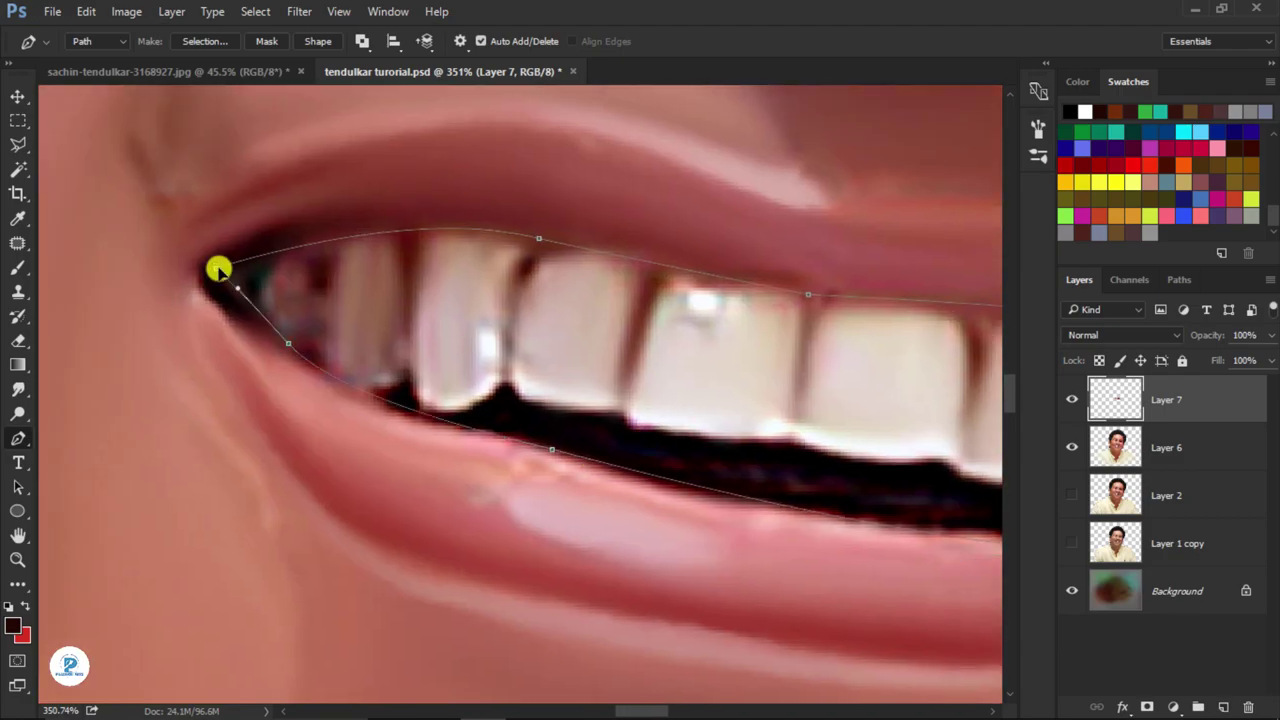
{"action": "key", "text": "ctrl+z"}
{"action": "mouse_move", "coordinate": [261, 322]}
{"action": "left_mouse_down"}
{"action": "mouse_move", "coordinate": [205, 234]}
{"action": "mouse_move", "coordinate": [180, 236]}
{"action": "left_mouse_up"}
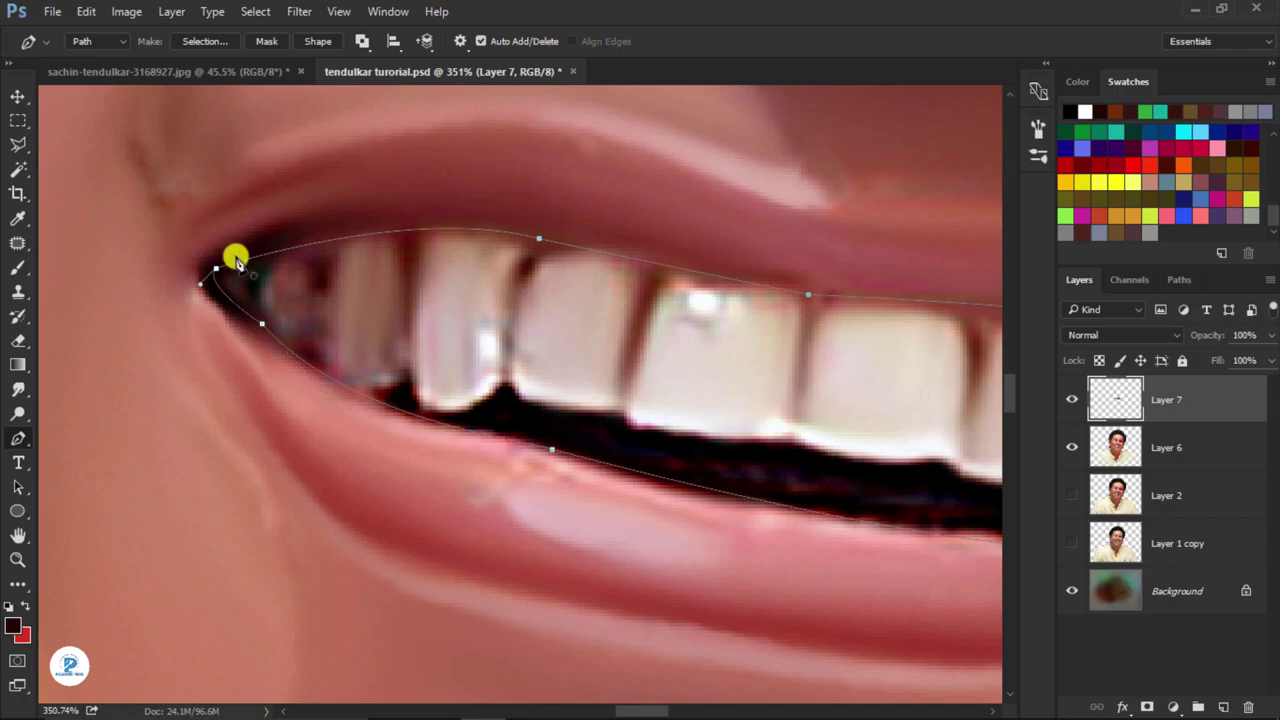
- Feather the teeth selection and cut it out of Layer 7, leaving the lips
{"action": "key", "text": "ctrl+Return"}
{"action": "key", "text": "m"}
{"action": "right_click", "coordinate": [410, 290]}
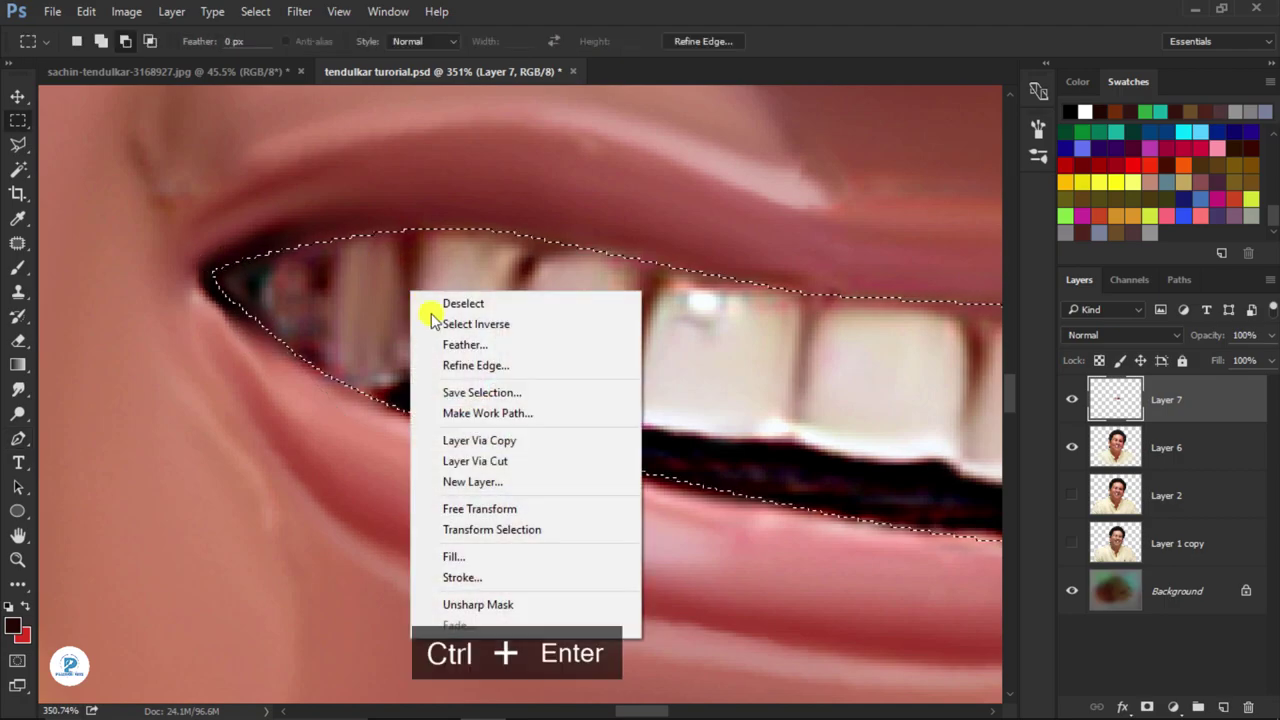
{"action": "left_click", "coordinate": [455, 344]}
{"action": "left_click", "coordinate": [840, 355]}
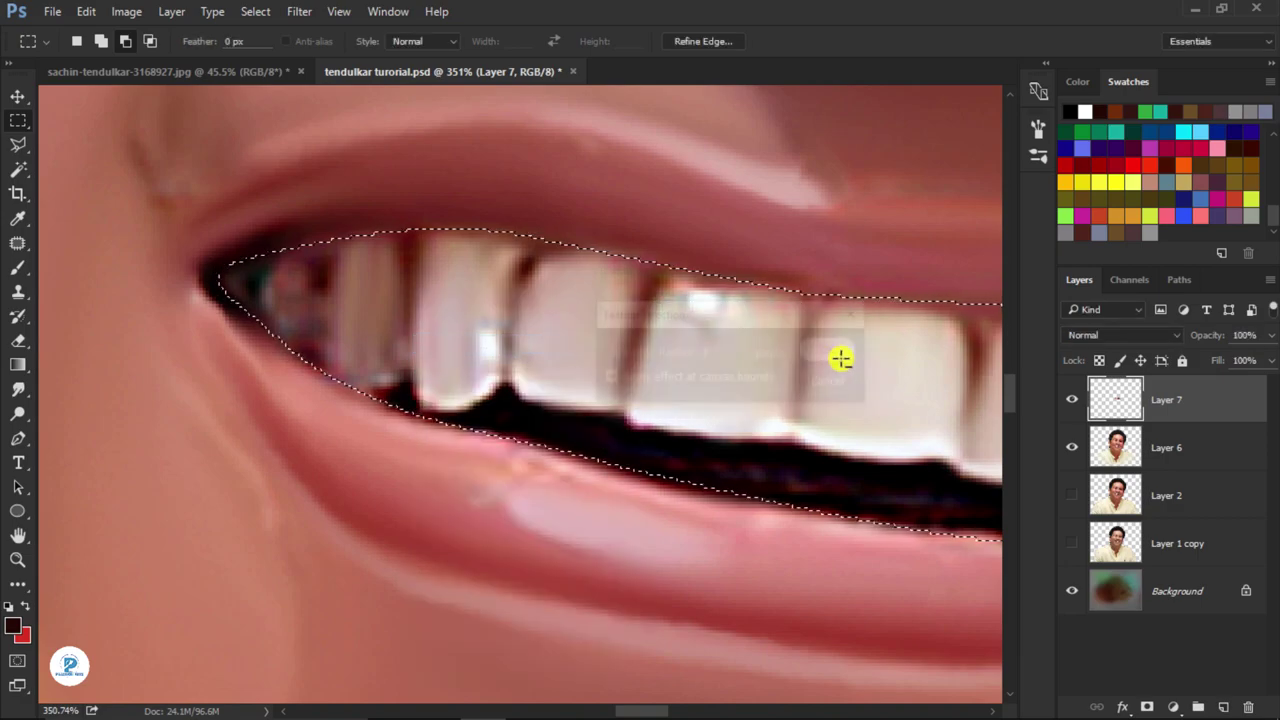
{"action": "key", "text": "ctrl+x"}
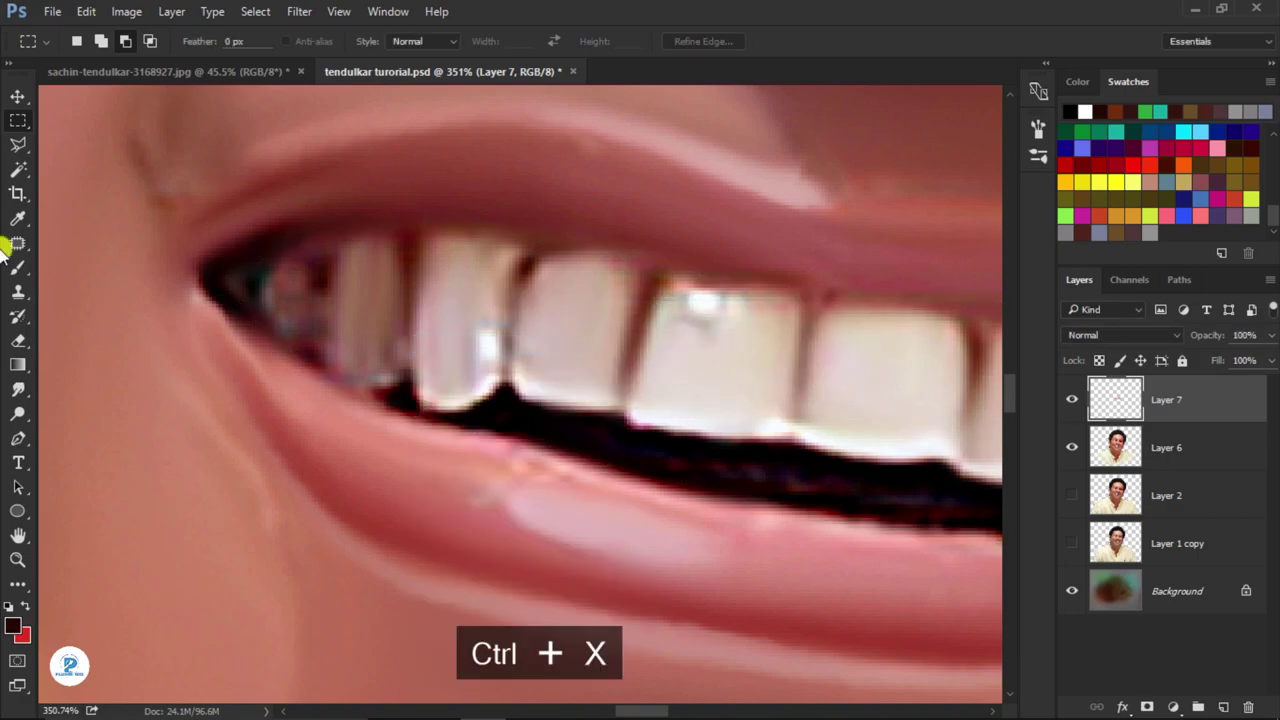
{"action": "key", "text": "ctrl+z"}
- Raise the selected lips' saturation by +10 with Hue/Saturation, then deselect
{"action": "scroll", "coordinate": [754, 386], "scroll_direction": "down", "scroll_amount": 5}
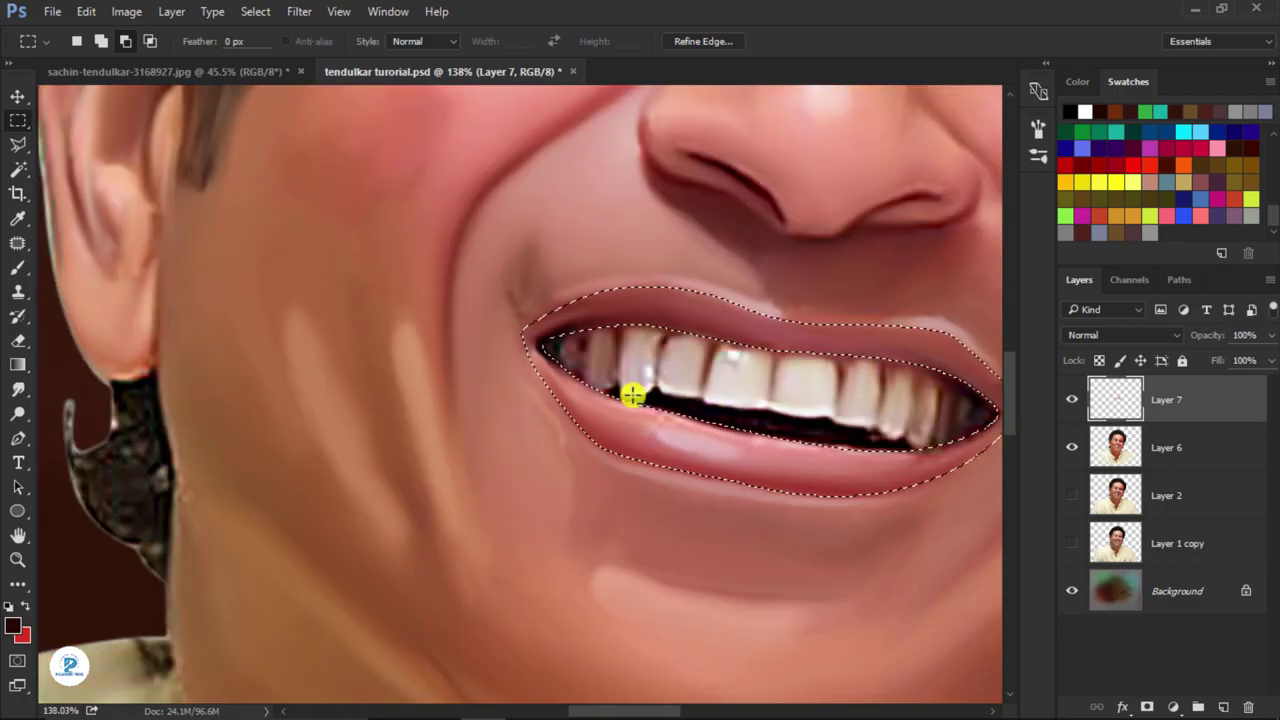
{"action": "left_click_drag", "start_coordinate": [634, 391], "coordinate": [454, 437]}
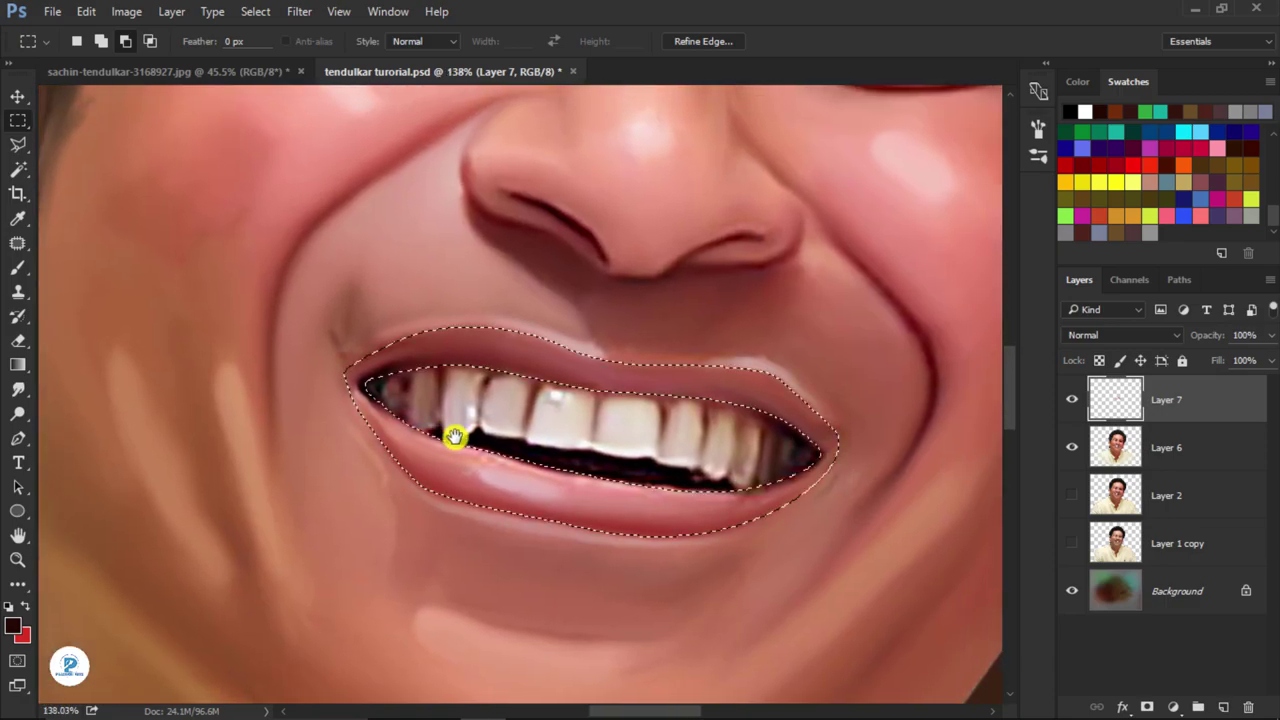
{"action": "left_click", "coordinate": [18, 96]}
{"action": "scroll", "coordinate": [428, 220], "scroll_direction": "down", "scroll_amount": 1}
{"action": "scroll", "coordinate": [548, 240], "scroll_direction": "down", "scroll_amount": 4}
{"action": "scroll", "coordinate": [629, 237], "scroll_direction": "down", "scroll_amount": 4}
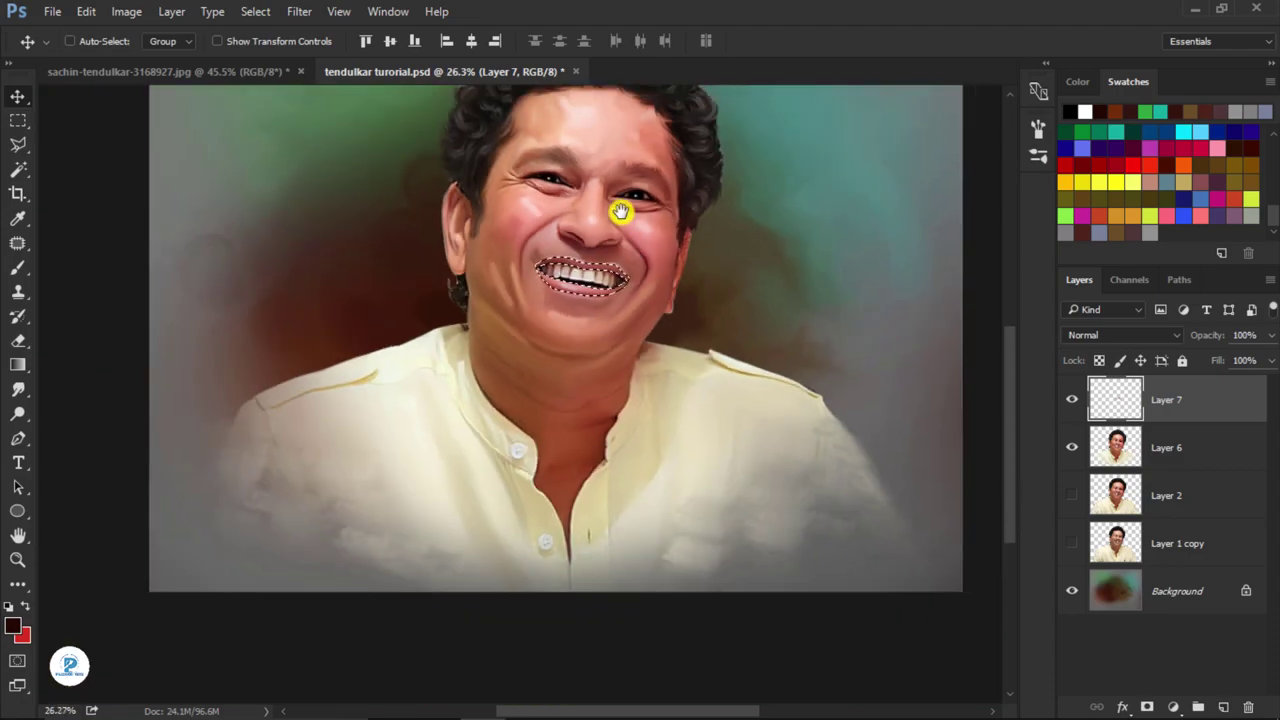
{"action": "mouse_move", "coordinate": [620, 212]}
{"action": "left_mouse_down"}
{"action": "mouse_move", "coordinate": [594, 443]}
{"action": "mouse_move", "coordinate": [609, 377]}
{"action": "left_mouse_up"}
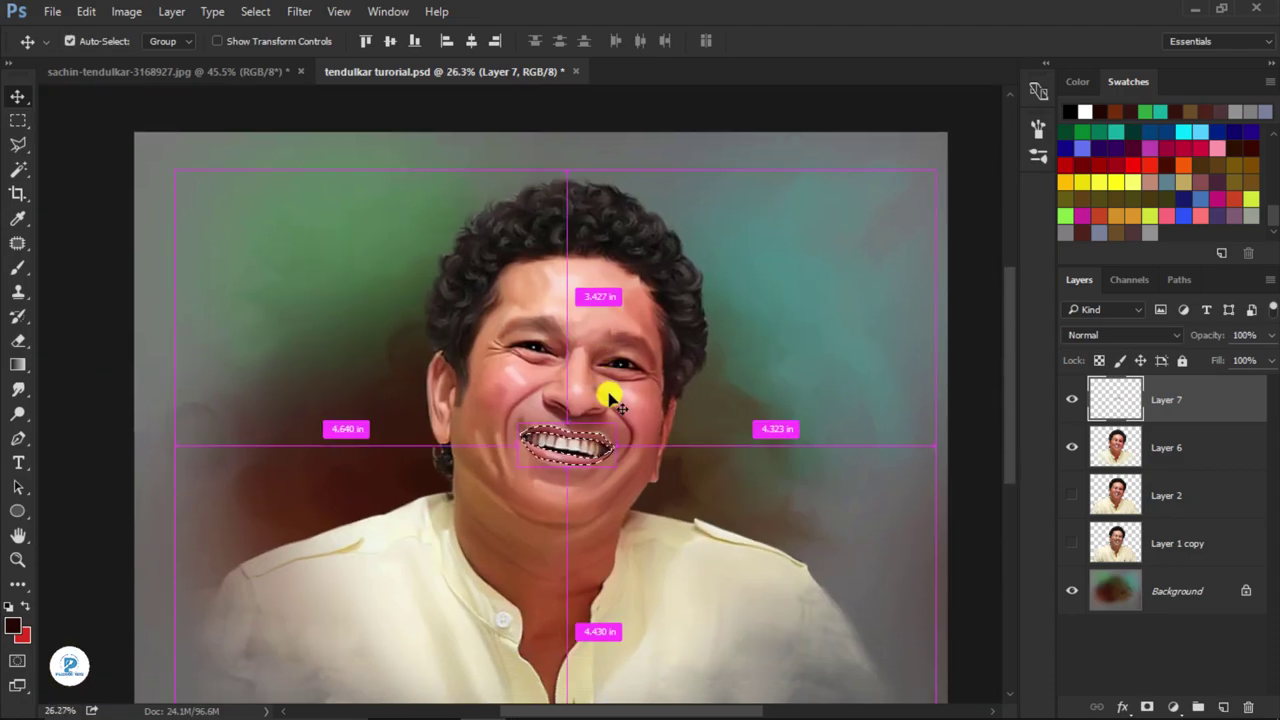
{"action": "key", "text": "ctrl+u"}
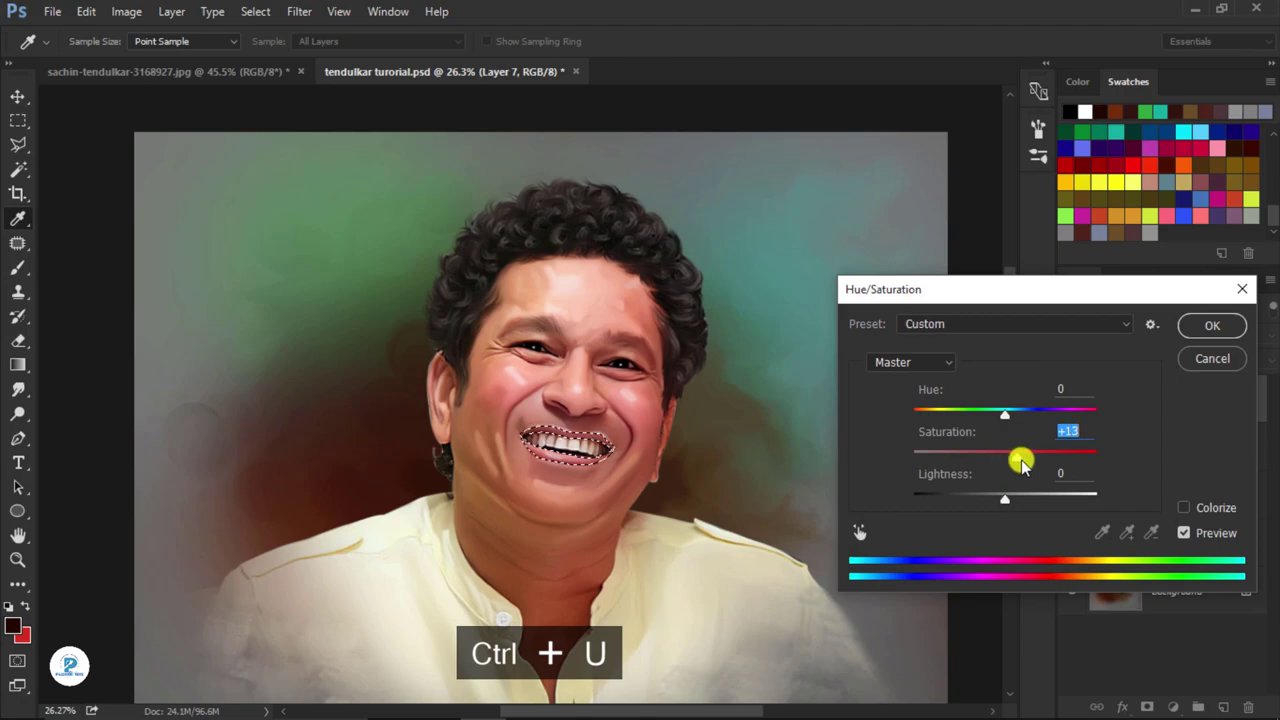
{"action": "left_click_drag", "start_coordinate": [1029, 465], "coordinate": [1017, 463]}
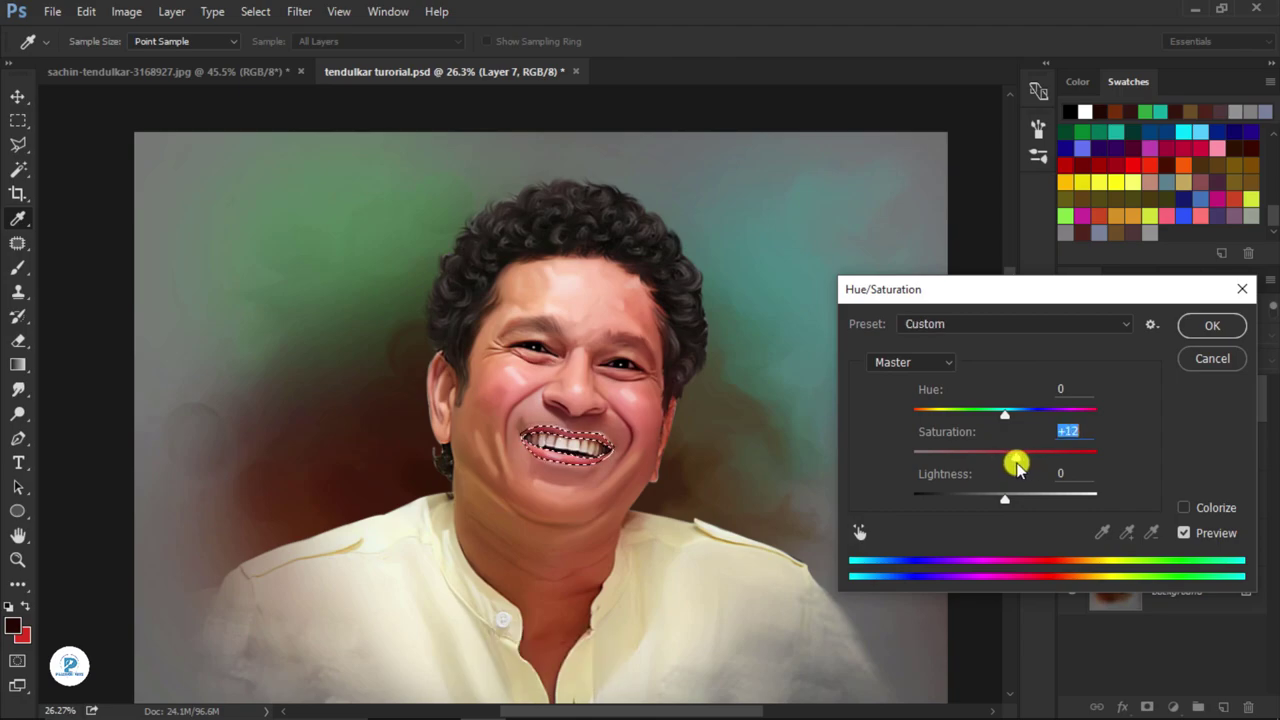
{"action": "left_click", "coordinate": [1216, 326]}
{"action": "key", "text": "ctrl+d"}
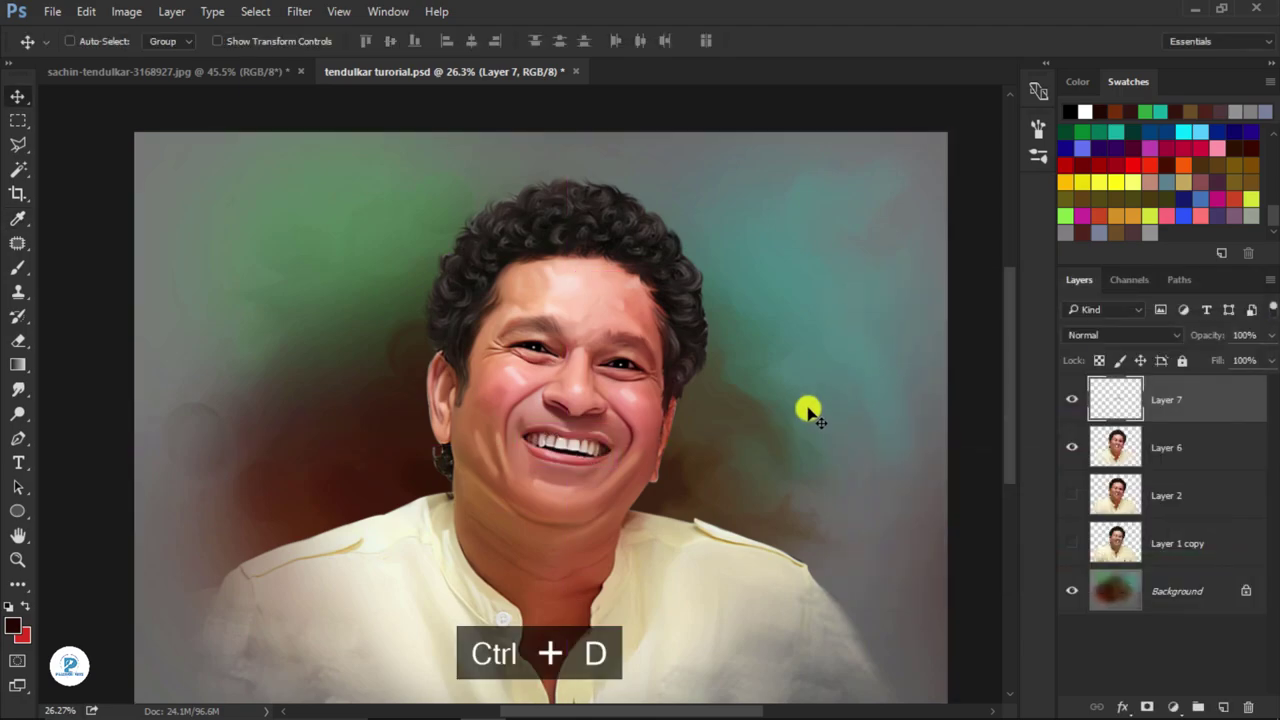
{"action": "scroll", "coordinate": [626, 372], "scroll_direction": "up", "scroll_amount": 1}
{"action": "scroll", "coordinate": [626, 372], "scroll_direction": "up", "scroll_amount": 2}
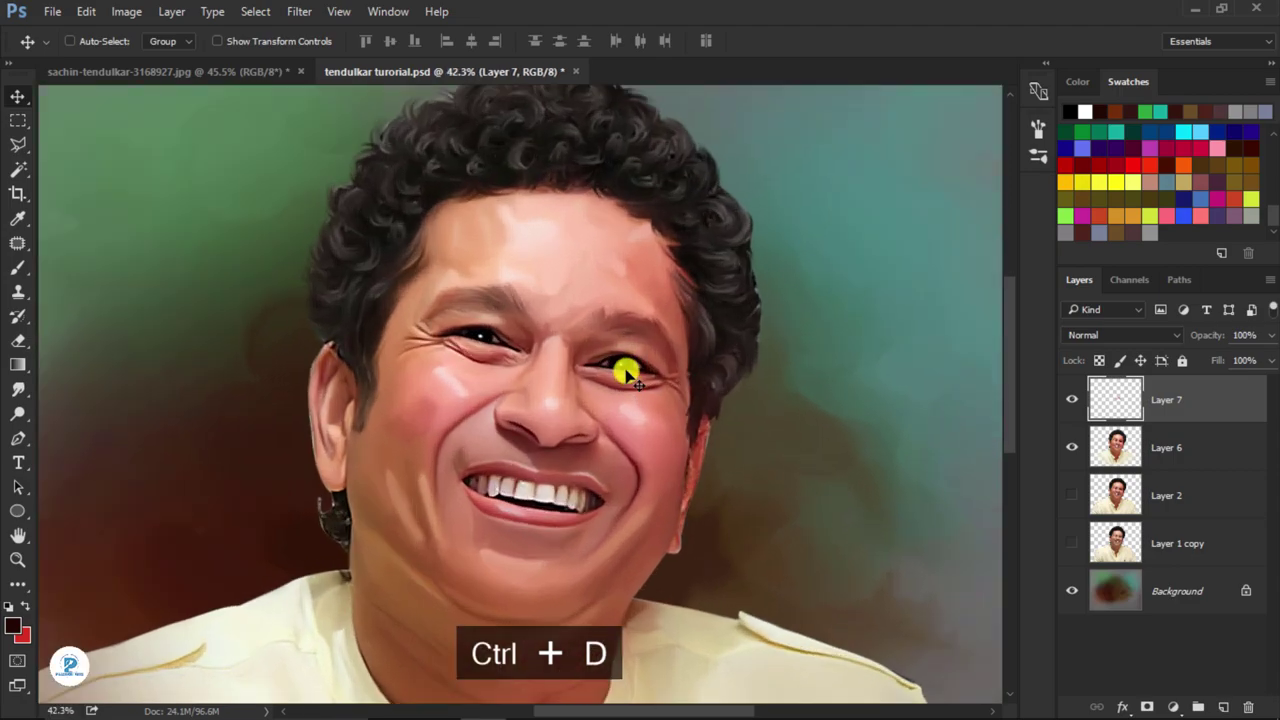
- Load Layer 7's lips as a selection and brush faintly along the lower lip
{"action": "left_click", "coordinate": [1105, 400], "text": "ctrl"}
{"action": "scroll", "coordinate": [514, 420], "scroll_direction": "up", "scroll_amount": 2}
{"action": "scroll", "coordinate": [523, 448], "scroll_direction": "up", "scroll_amount": 2}
{"action": "scroll", "coordinate": [483, 424], "scroll_direction": "down", "scroll_amount": 1}
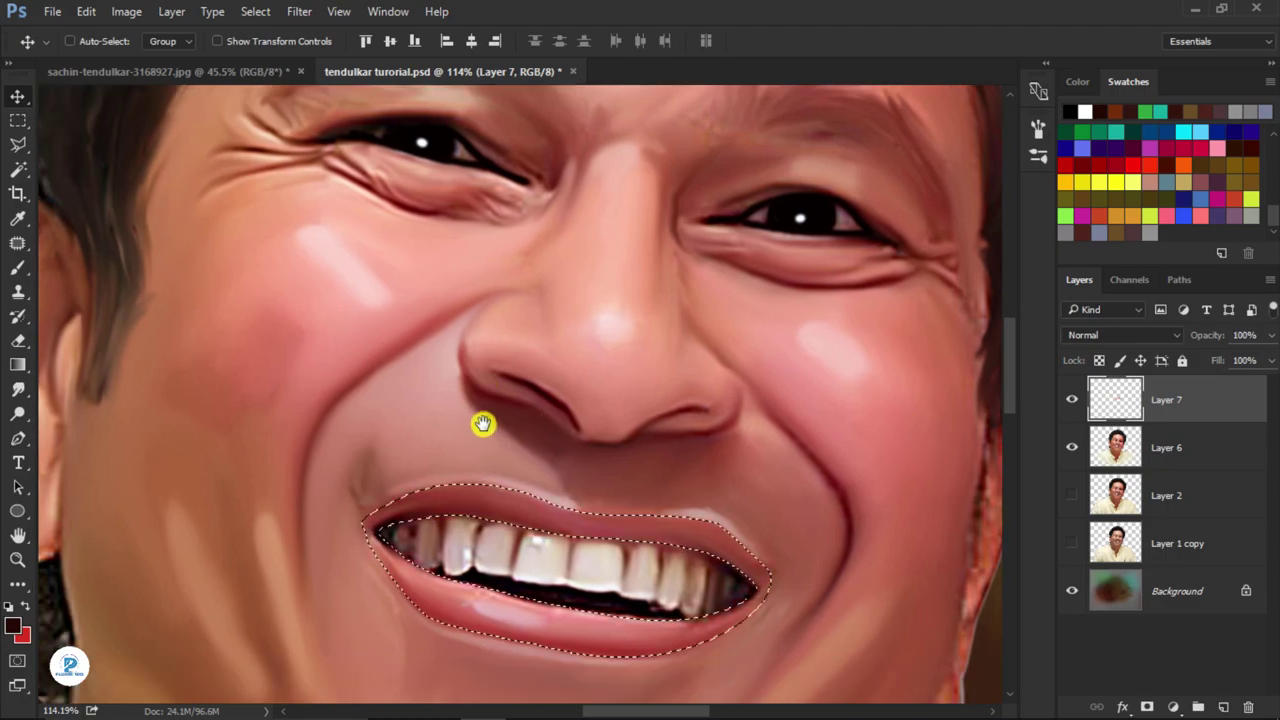
{"action": "left_click_drag", "start_coordinate": [483, 424], "coordinate": [471, 341]}
{"action": "left_click", "coordinate": [18, 267]}
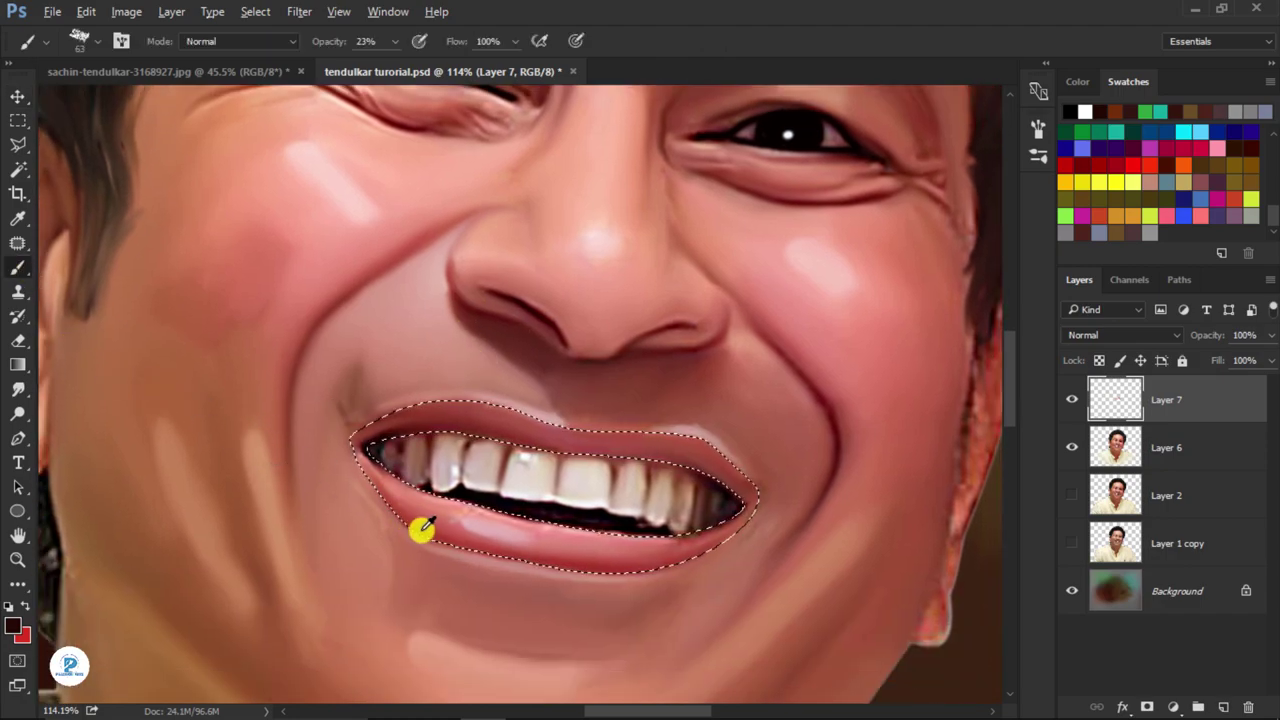
{"action": "left_click_drag", "start_coordinate": [423, 527], "coordinate": [607, 562]}
- Sample the lip red as paint colour and switch to a soft round brush
{"action": "left_click", "coordinate": [592, 565], "text": "alt"}
{"action": "scroll", "coordinate": [514, 457], "scroll_direction": "up", "scroll_amount": 3}
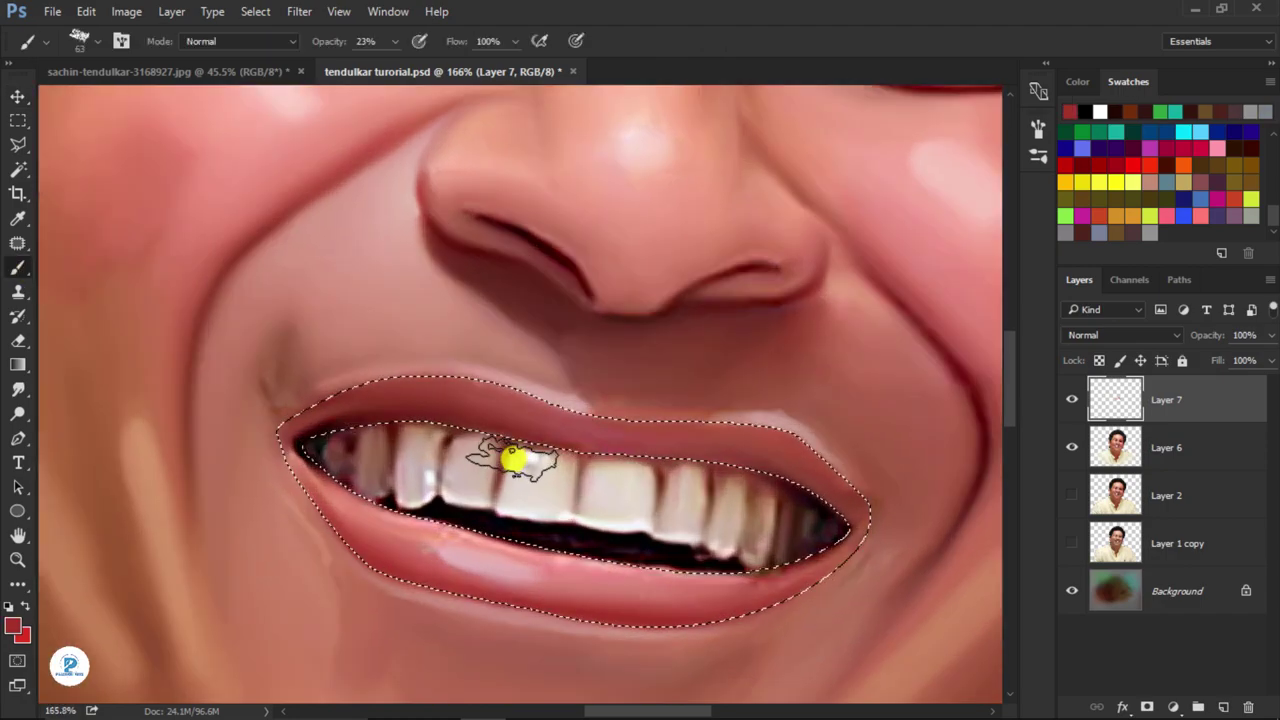
{"action": "left_click", "coordinate": [76, 41]}
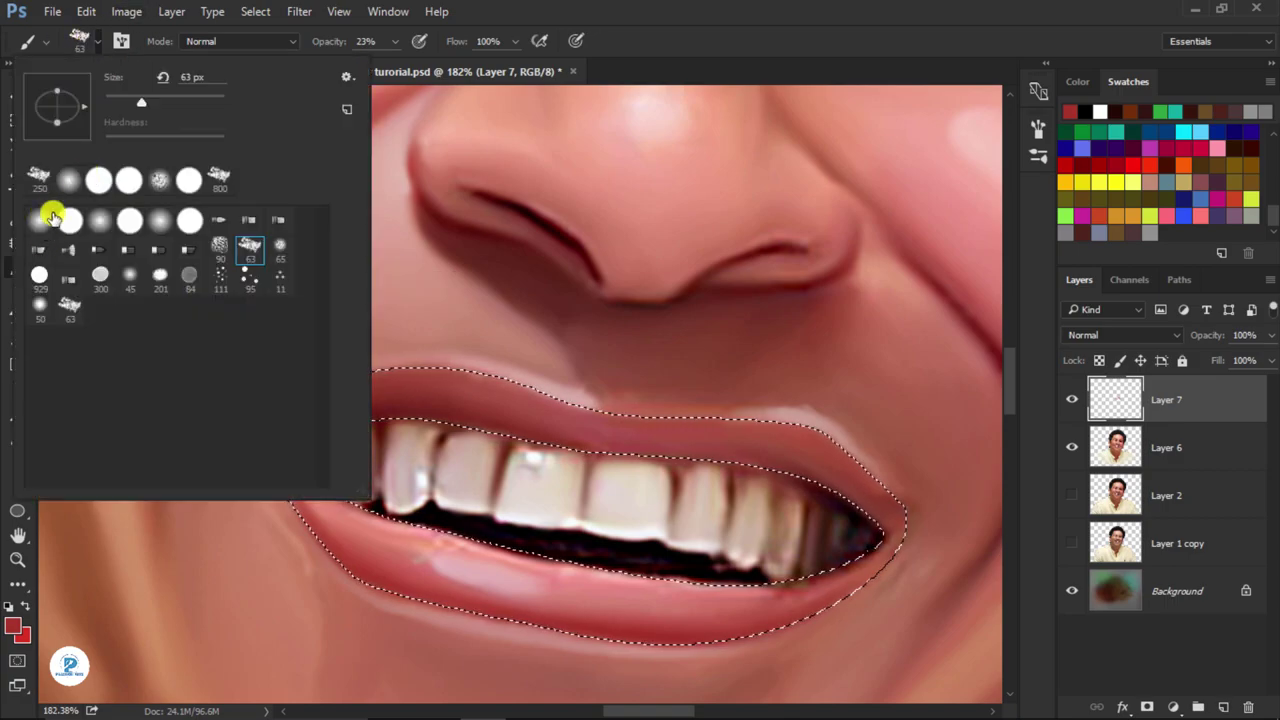
{"action": "left_click", "coordinate": [40, 218]}
{"action": "left_click", "coordinate": [443, 378]}
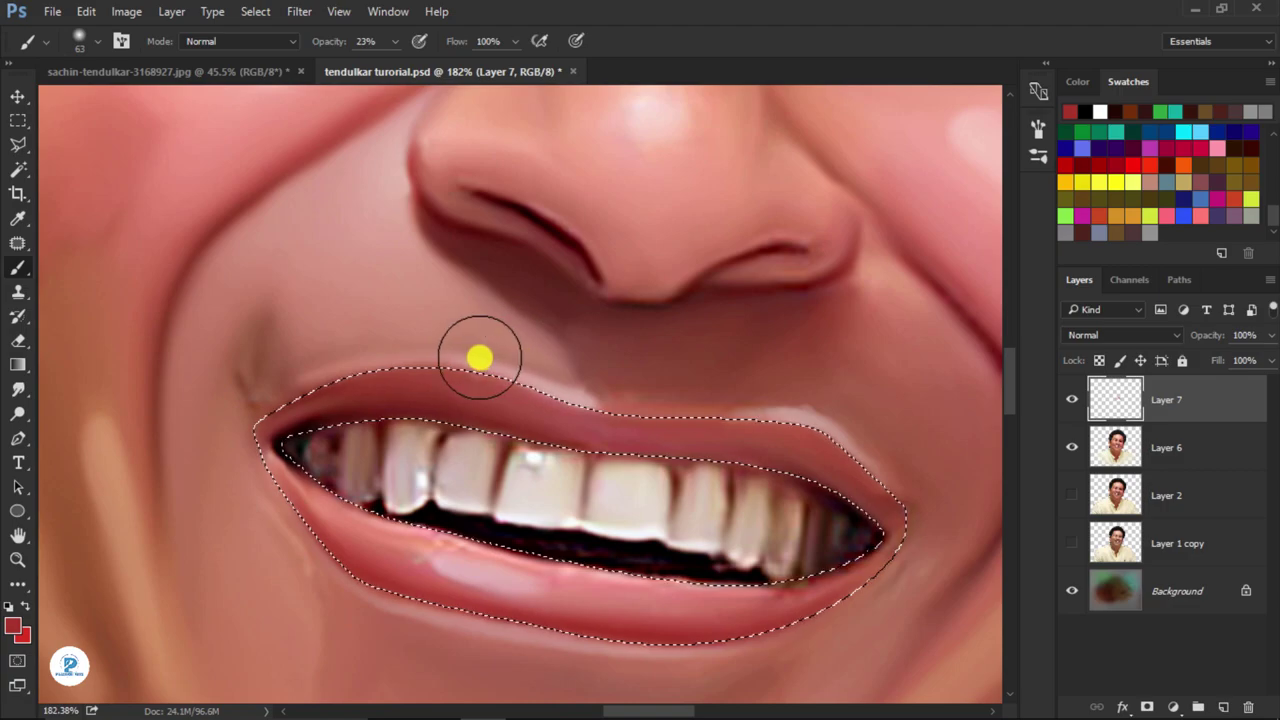
- Set the foreground colour to a darker red, 811f16
{"action": "left_click", "coordinate": [14, 622]}
{"action": "left_click", "coordinate": [949, 476]}
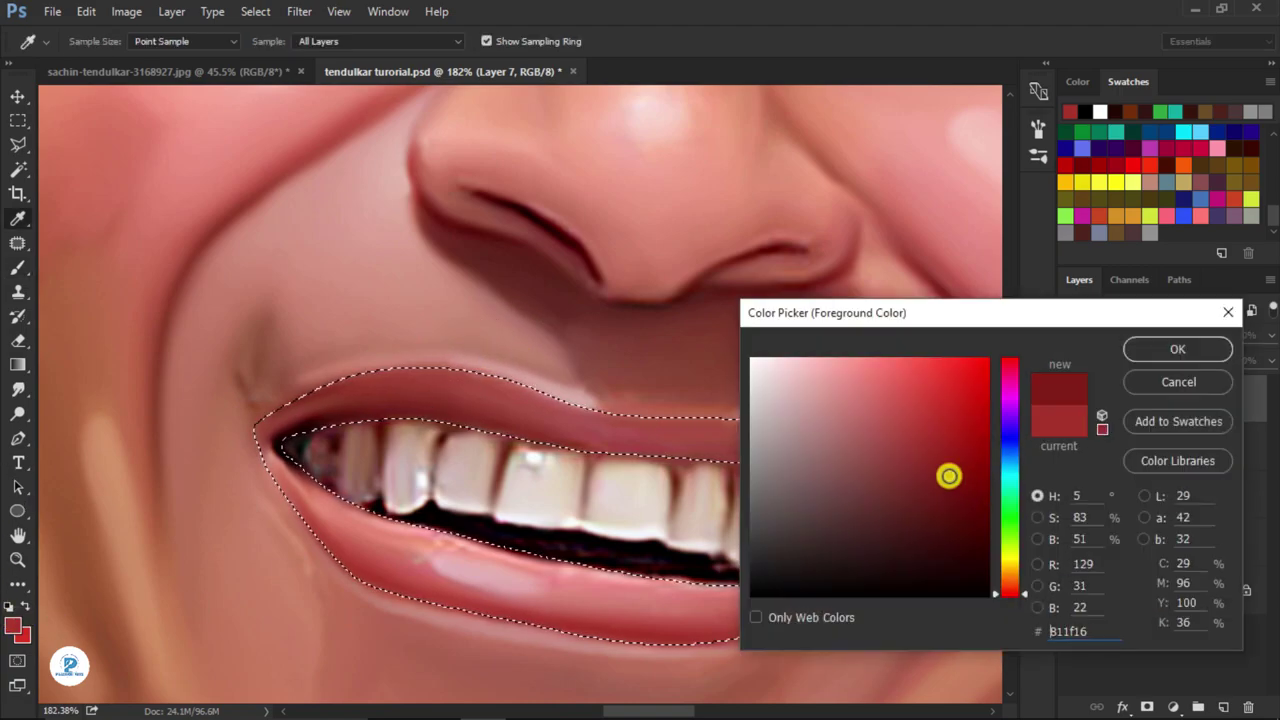
{"action": "left_click", "coordinate": [1163, 355]}
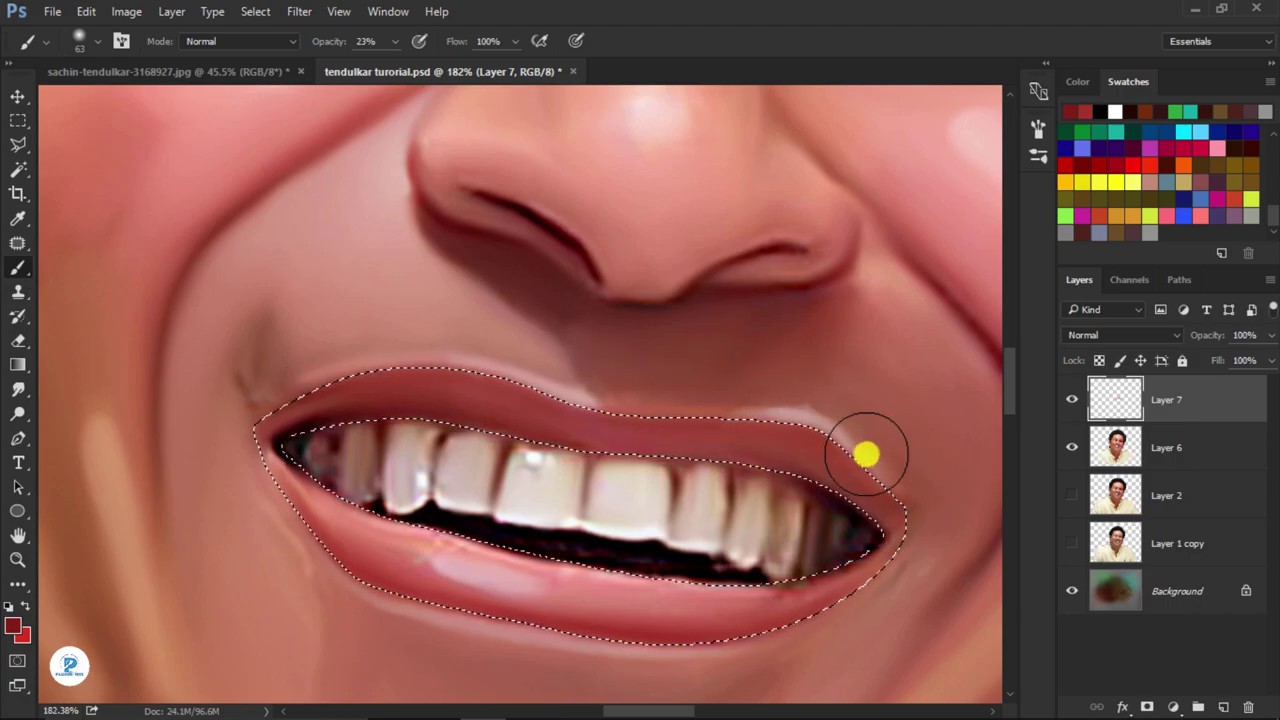
{"action": "left_click", "coordinate": [12, 624]}
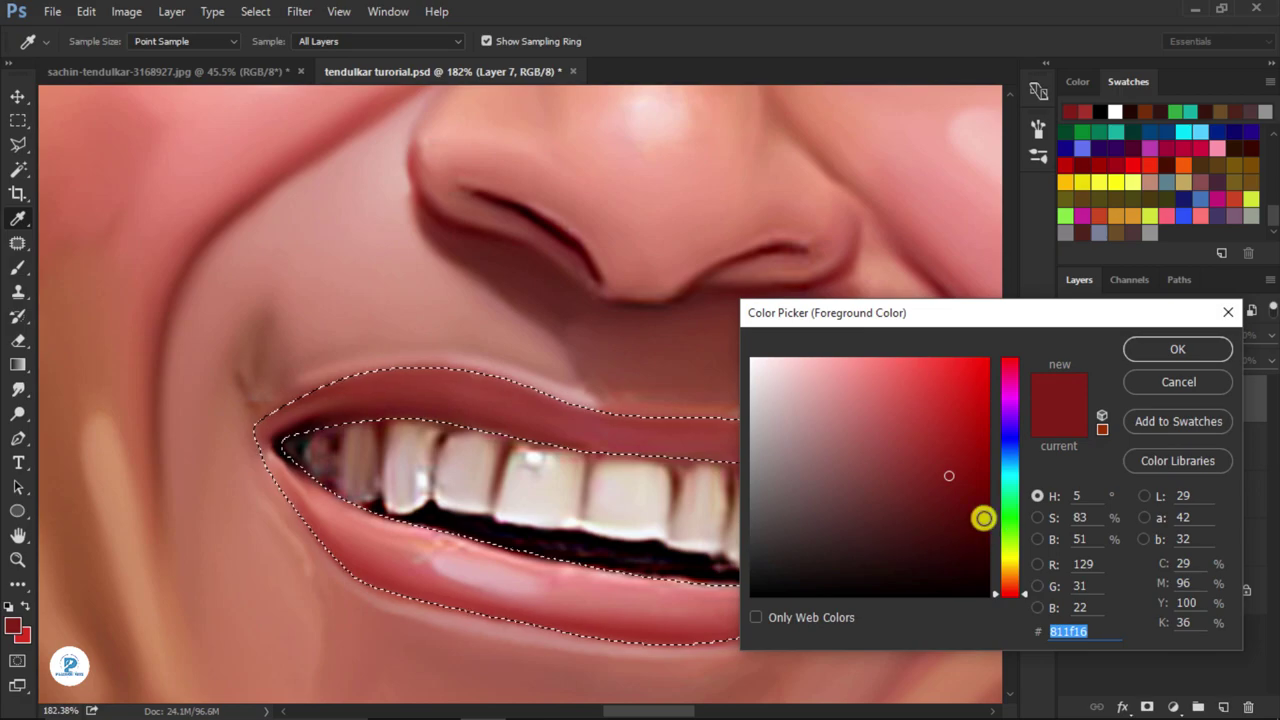
{"action": "left_click", "coordinate": [983, 516]}
{"action": "left_click", "coordinate": [1178, 350]}
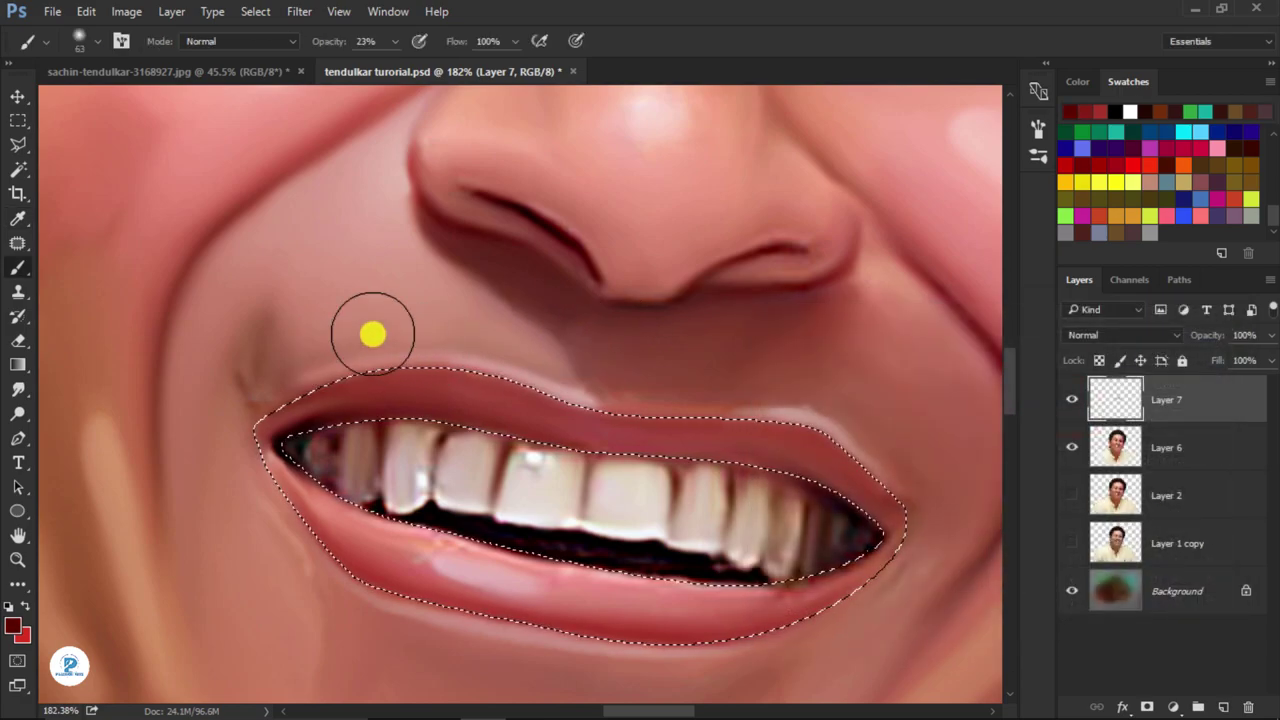
- Shade the upper lip edge with the dark red at 23% opacity, then deselect
{"action": "mouse_move", "coordinate": [583, 375]}
{"action": "left_mouse_down"}
{"action": "mouse_move", "coordinate": [726, 380]}
{"action": "mouse_move", "coordinate": [703, 392]}
{"action": "mouse_move", "coordinate": [764, 398]}
{"action": "mouse_move", "coordinate": [876, 444]}
{"action": "left_mouse_up"}
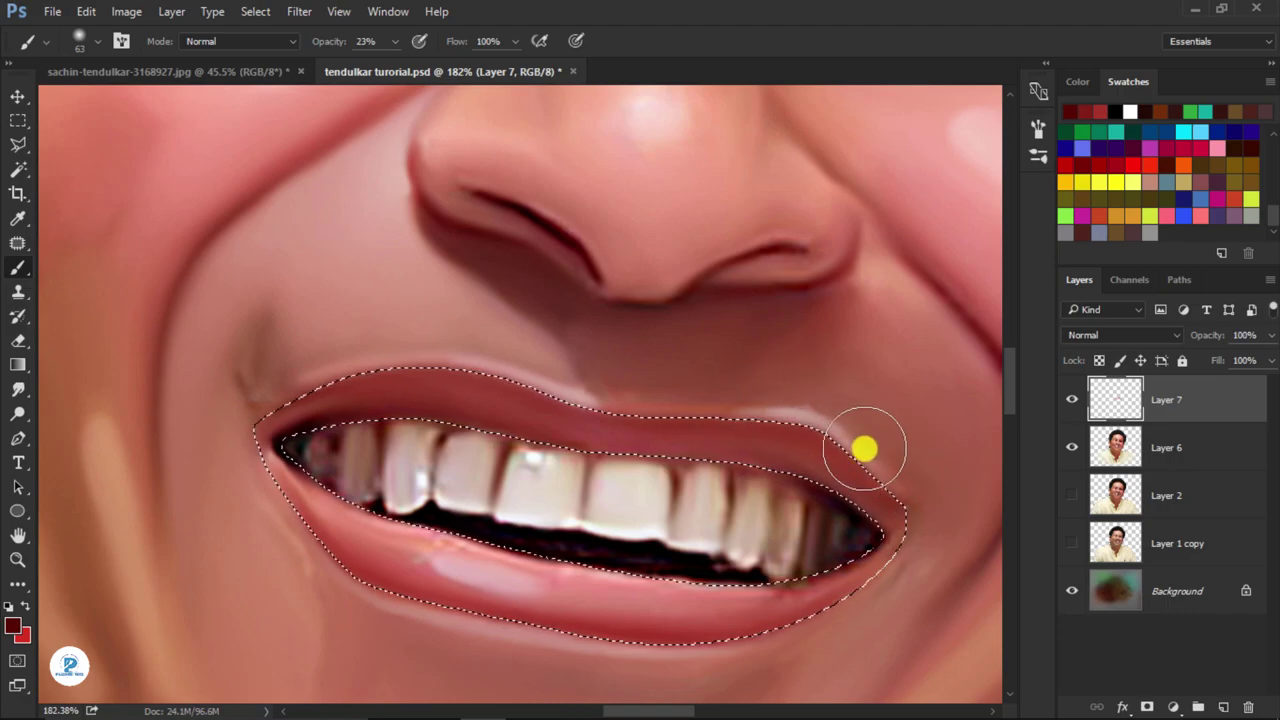
{"action": "scroll", "coordinate": [864, 450], "scroll_direction": "down", "scroll_amount": 3}
{"action": "scroll", "coordinate": [864, 430], "scroll_direction": "down", "scroll_amount": 2}
{"action": "key", "text": "ctrl+d"}
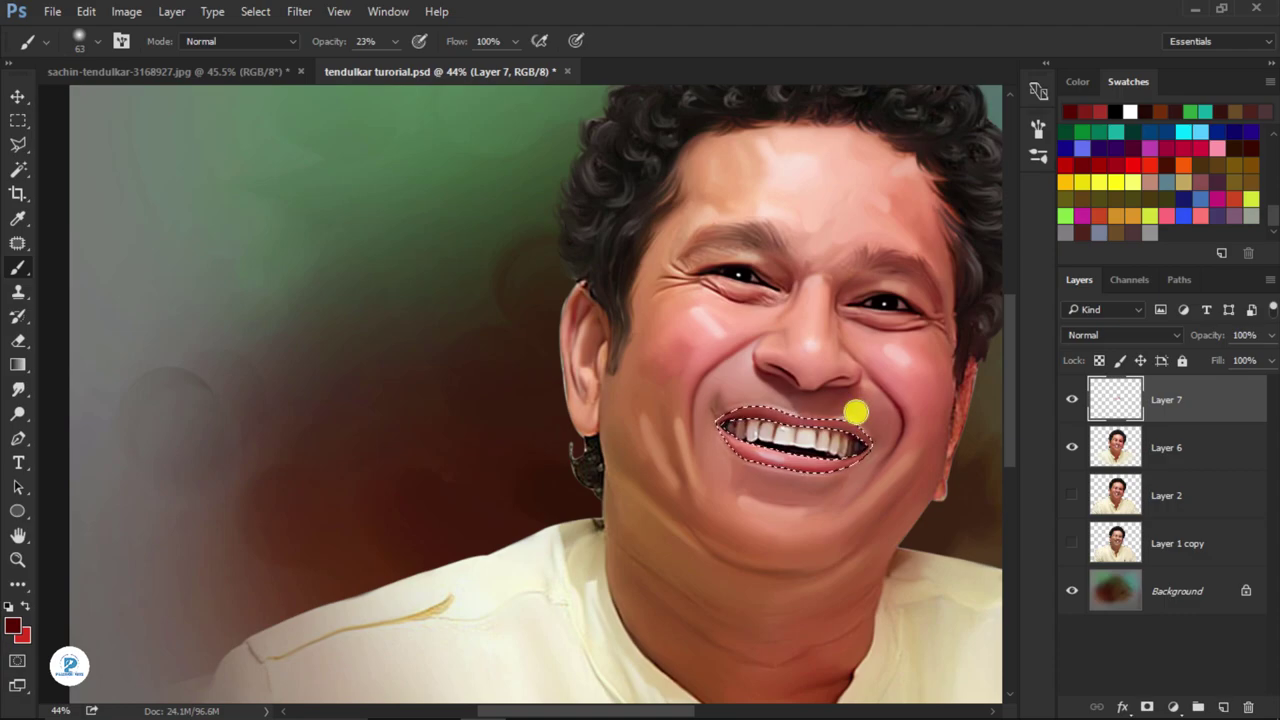
- Feather the lip selection by 3 px
{"action": "scroll", "coordinate": [856, 411], "scroll_direction": "up", "scroll_amount": 4}
{"action": "scroll", "coordinate": [846, 411], "scroll_direction": "up", "scroll_amount": 1}
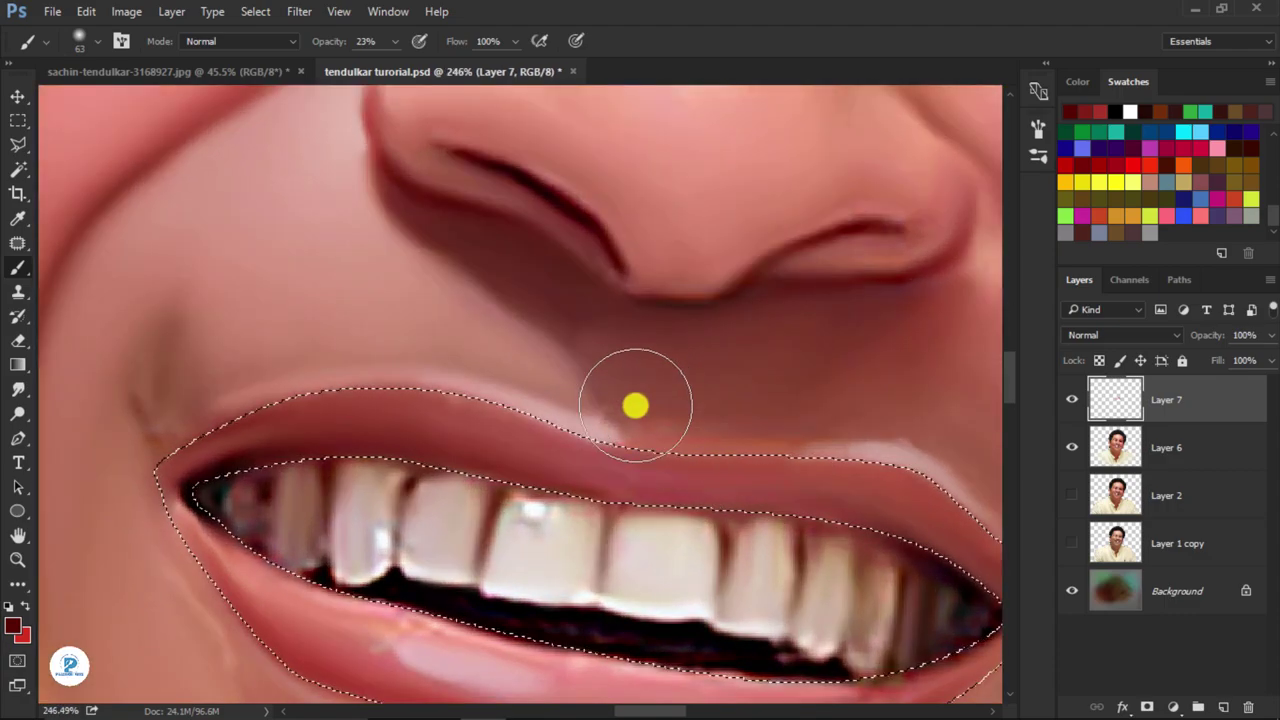
{"action": "key", "text": "m"}
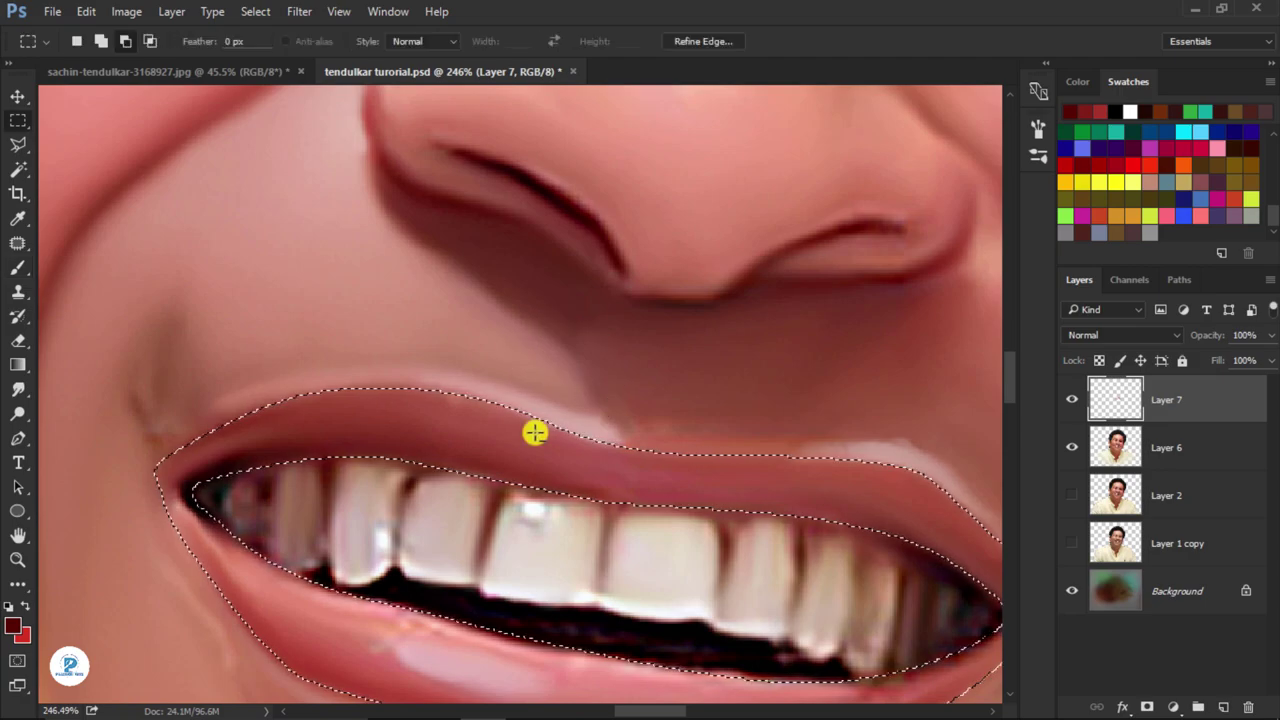
{"action": "right_click", "coordinate": [534, 429]}
{"action": "left_click", "coordinate": [606, 134]}
{"action": "type", "text": "3"}
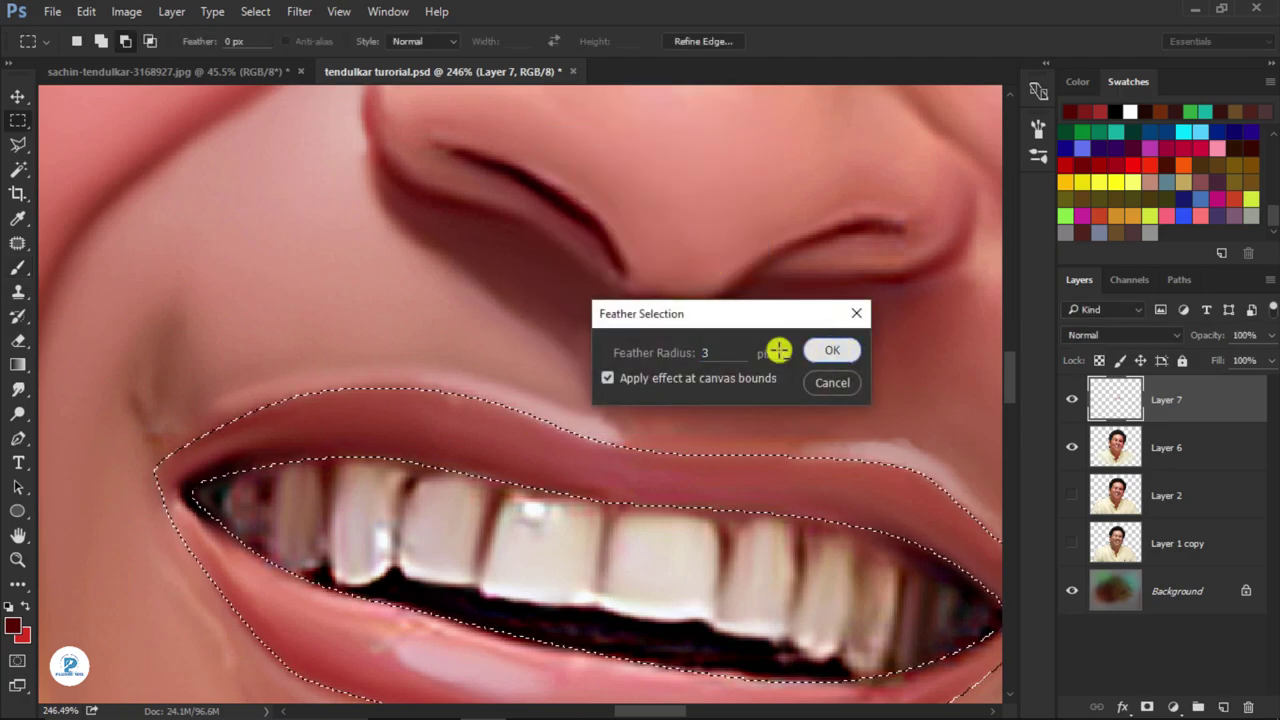
{"action": "key", "text": "Return"}
- Brush over the teeth inside the feathered selection, then deselect
{"action": "left_click", "coordinate": [16, 266]}
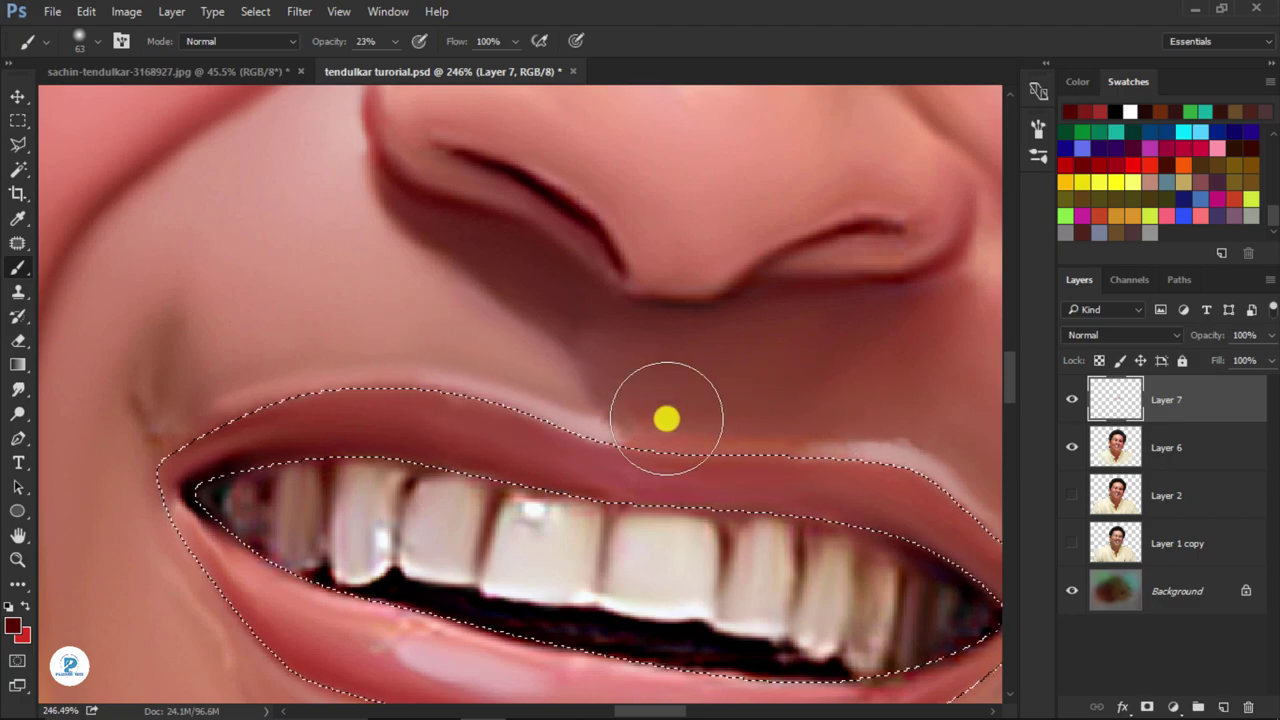
{"action": "scroll", "coordinate": [700, 420], "scroll_direction": "down", "scroll_amount": 2}
{"action": "scroll", "coordinate": [790, 445], "scroll_direction": "down", "scroll_amount": 2}
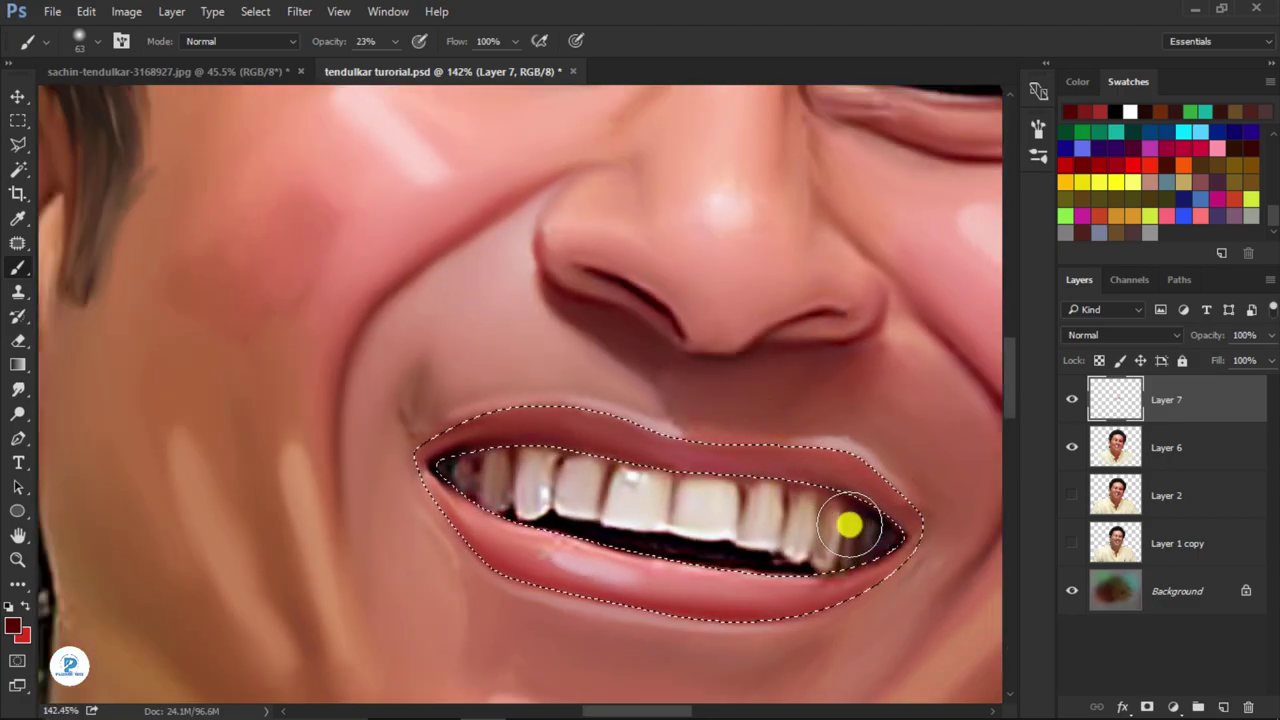
{"action": "left_click_drag", "start_coordinate": [873, 493], "coordinate": [783, 507]}
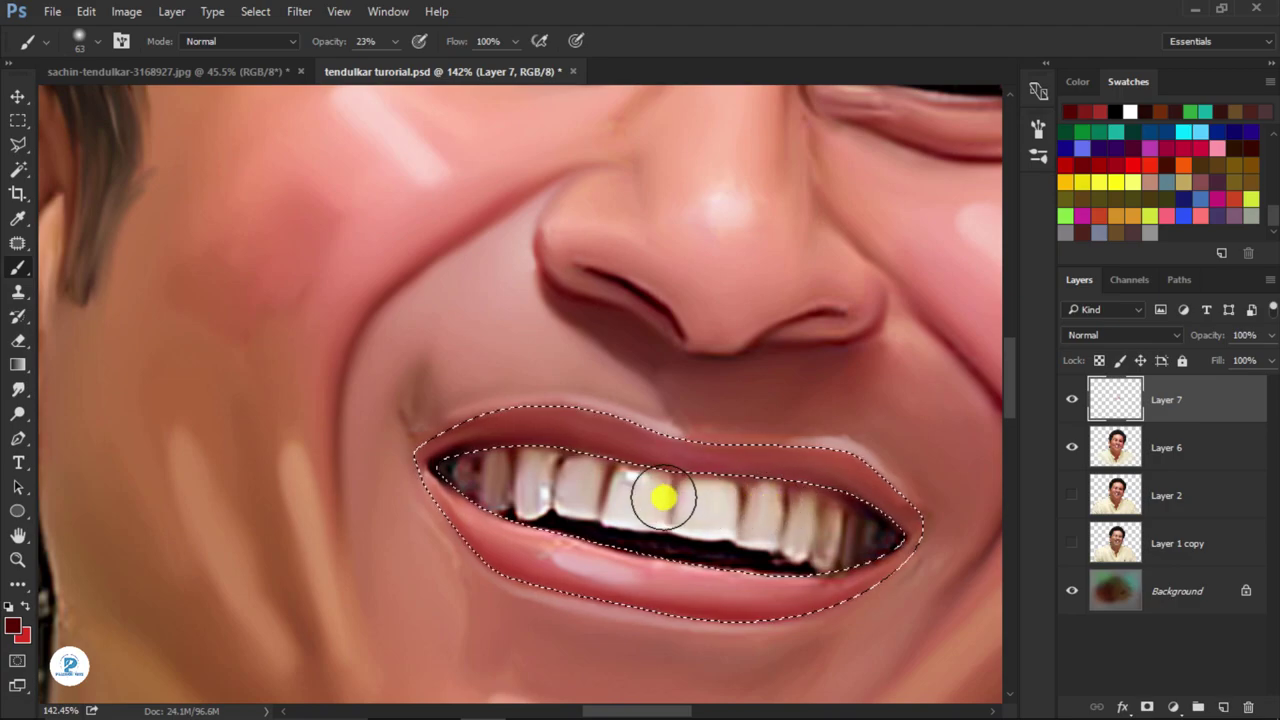
{"action": "key", "text": "ctrl+d"}
{"action": "scroll", "coordinate": [717, 510], "scroll_direction": "down", "scroll_amount": 3}
- Toggle Layer 7's visibility to compare the mouth, deselect, and merge Layer 7 into Layer 6
{"action": "scroll", "coordinate": [728, 500], "scroll_direction": "down", "scroll_amount": 1}
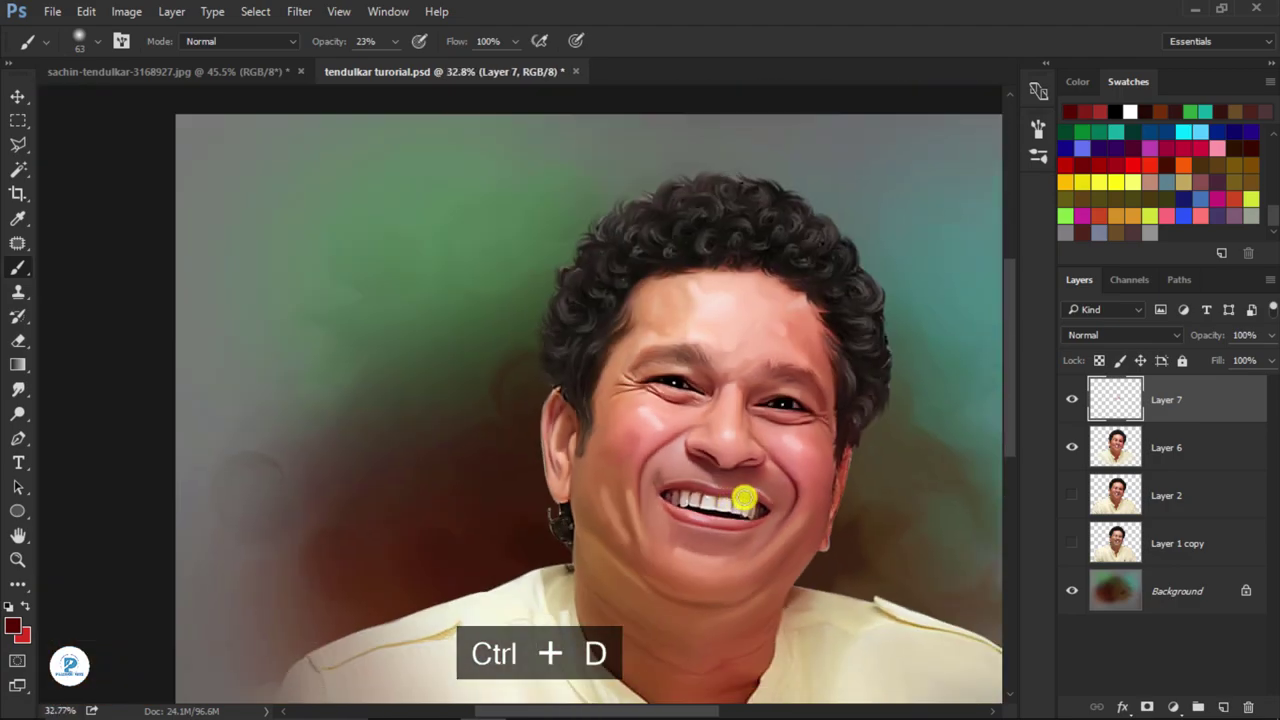
{"action": "scroll", "coordinate": [785, 497], "scroll_direction": "up", "scroll_amount": 2}
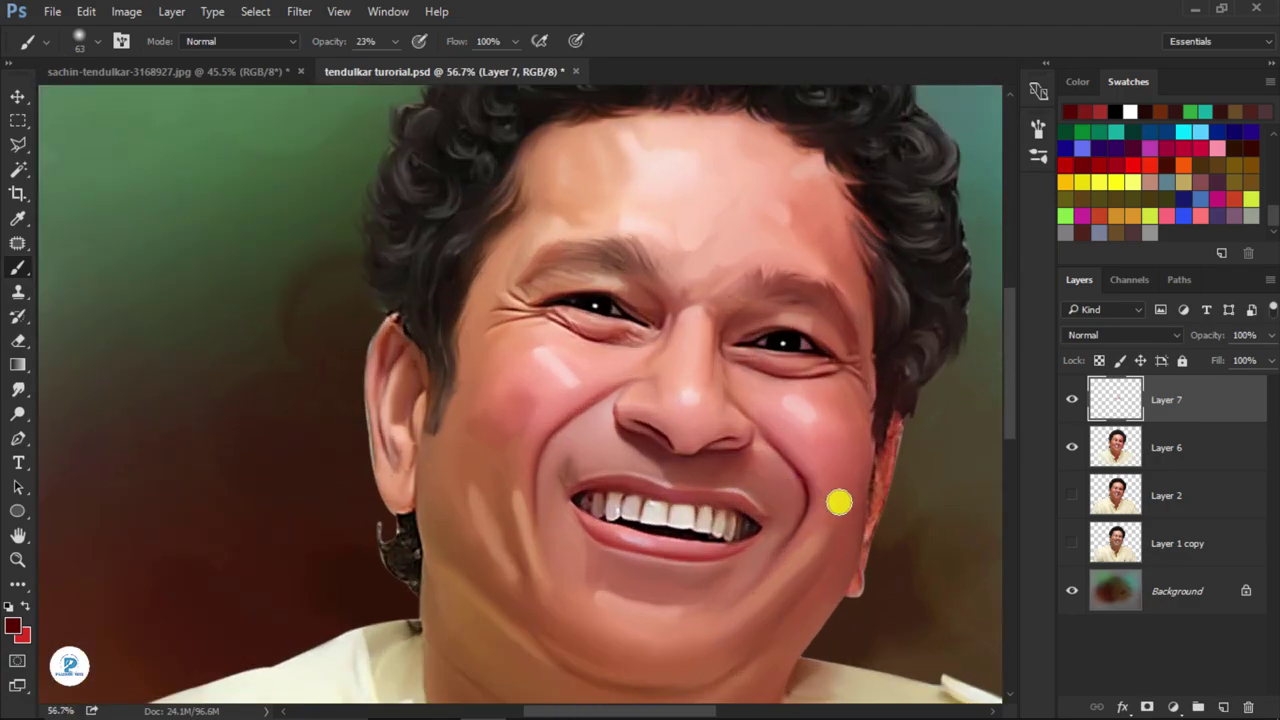
{"action": "left_click", "coordinate": [1076, 402]}
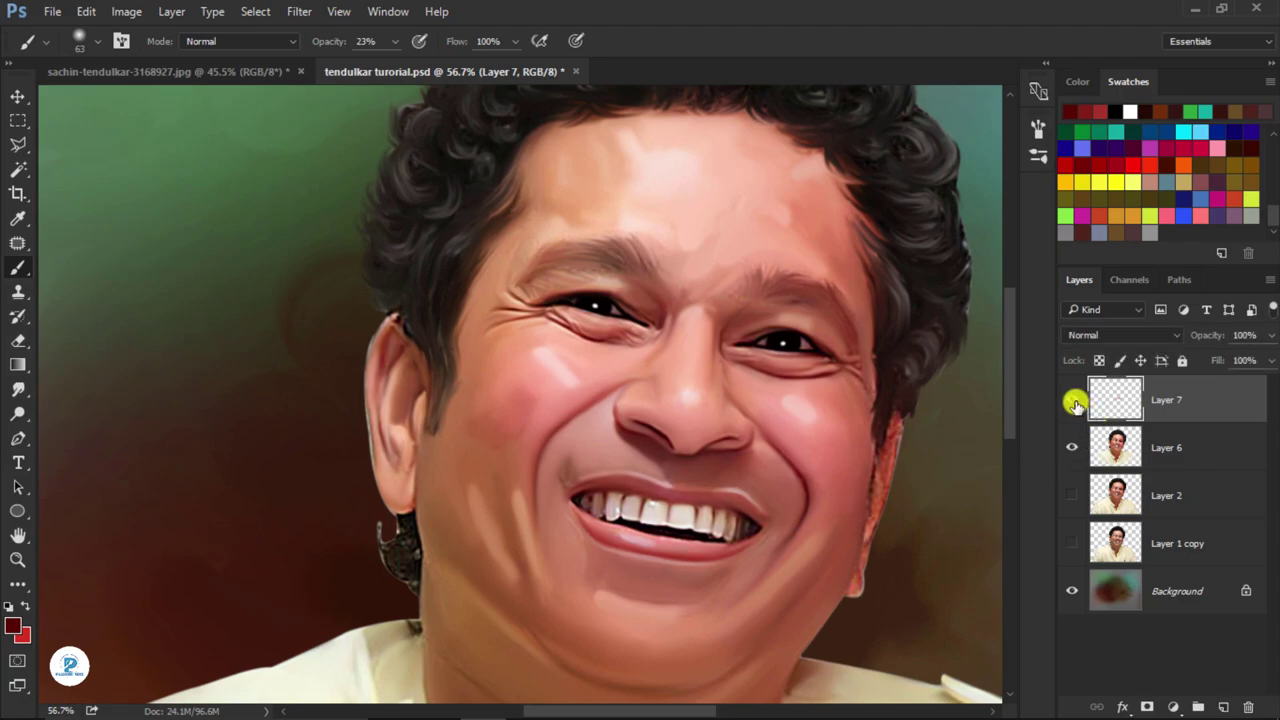
{"action": "left_click", "coordinate": [1076, 402]}
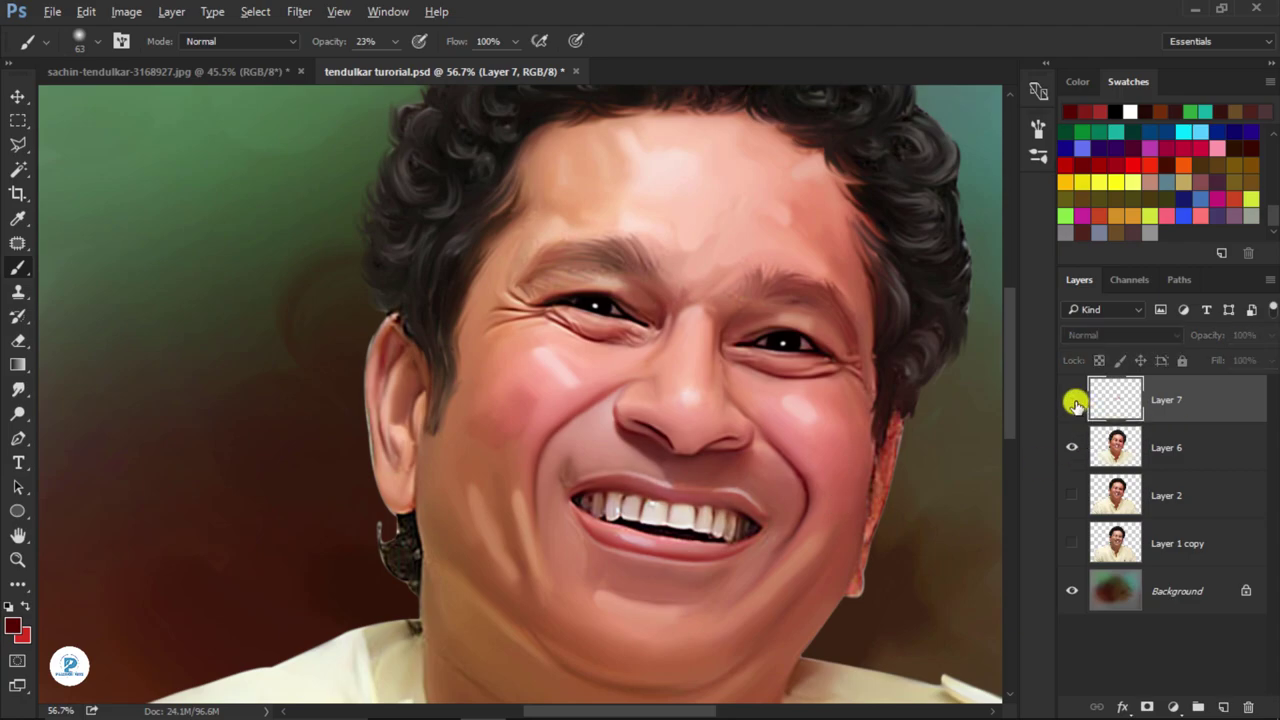
{"action": "left_click", "coordinate": [1075, 402]}
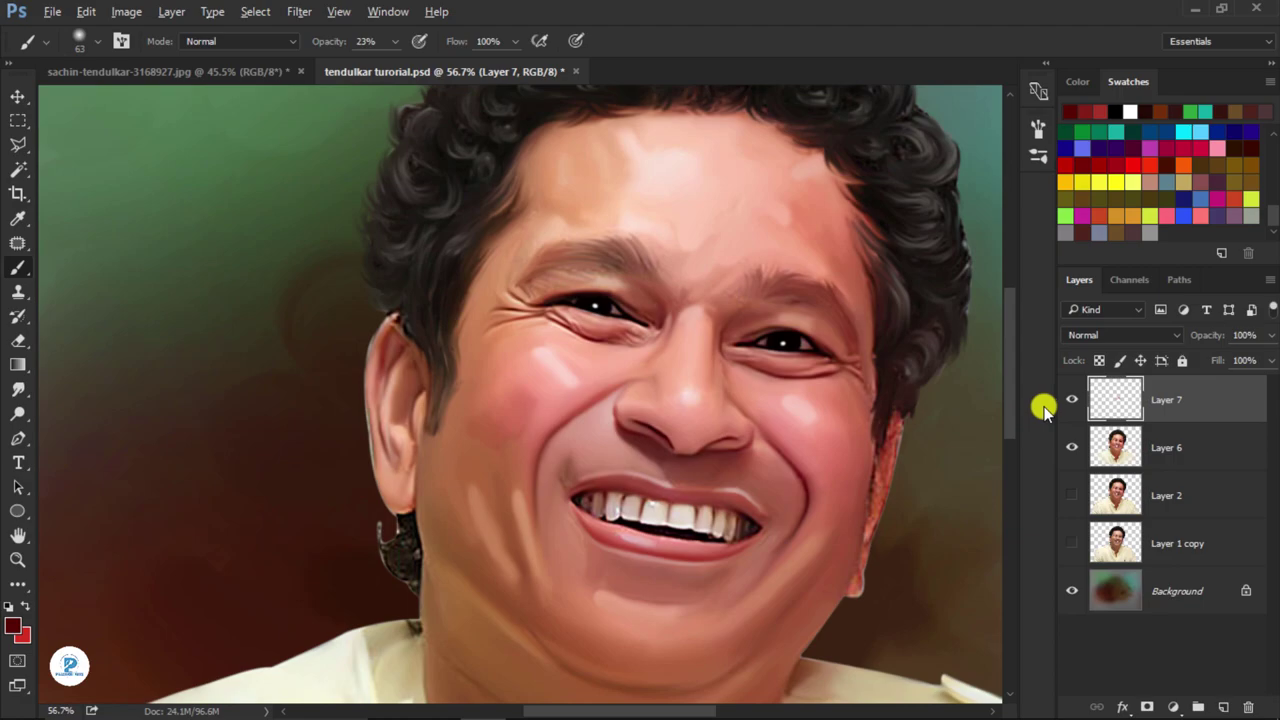
{"action": "left_click", "coordinate": [1071, 402]}
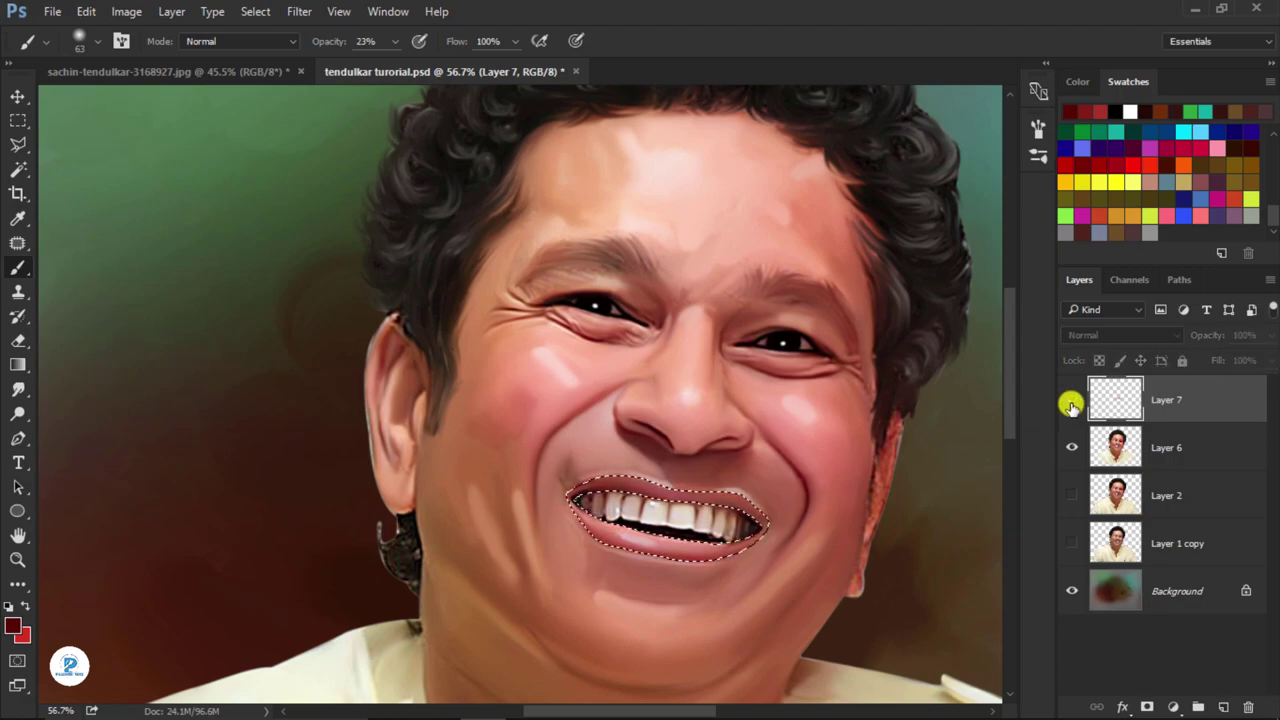
{"action": "key", "text": "ctrl+d"}
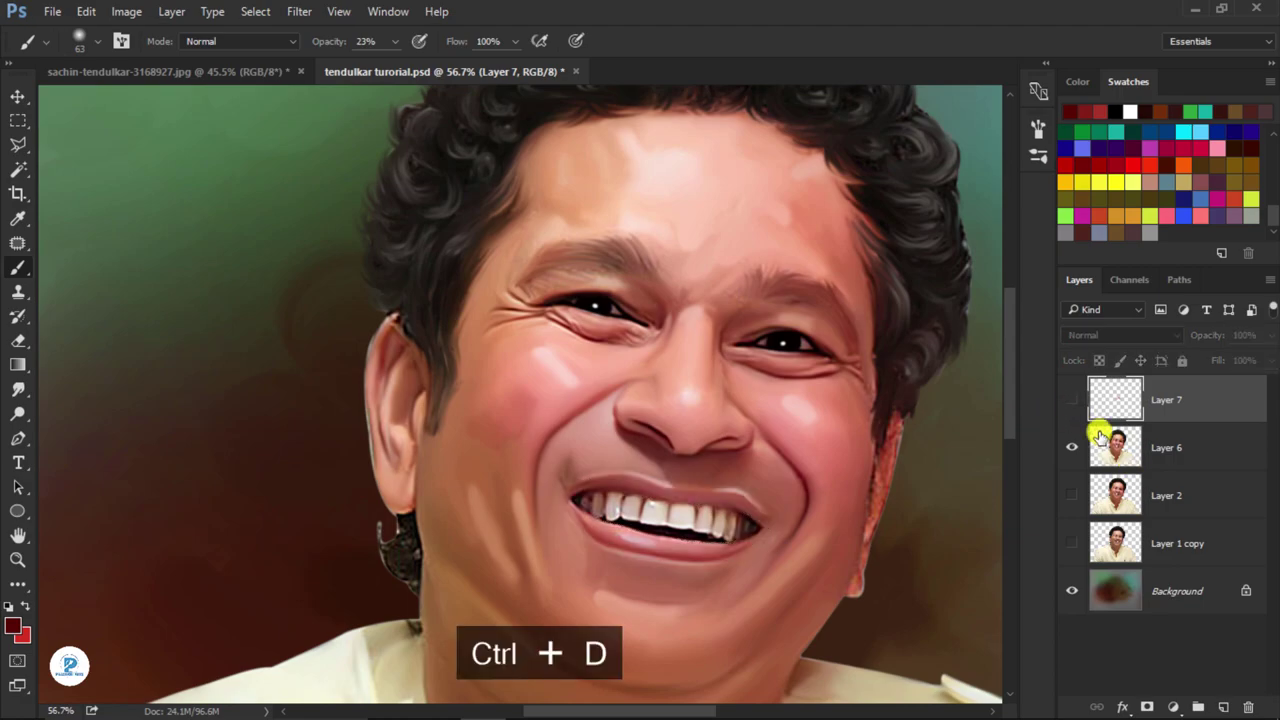
{"action": "left_click", "coordinate": [1073, 402]}
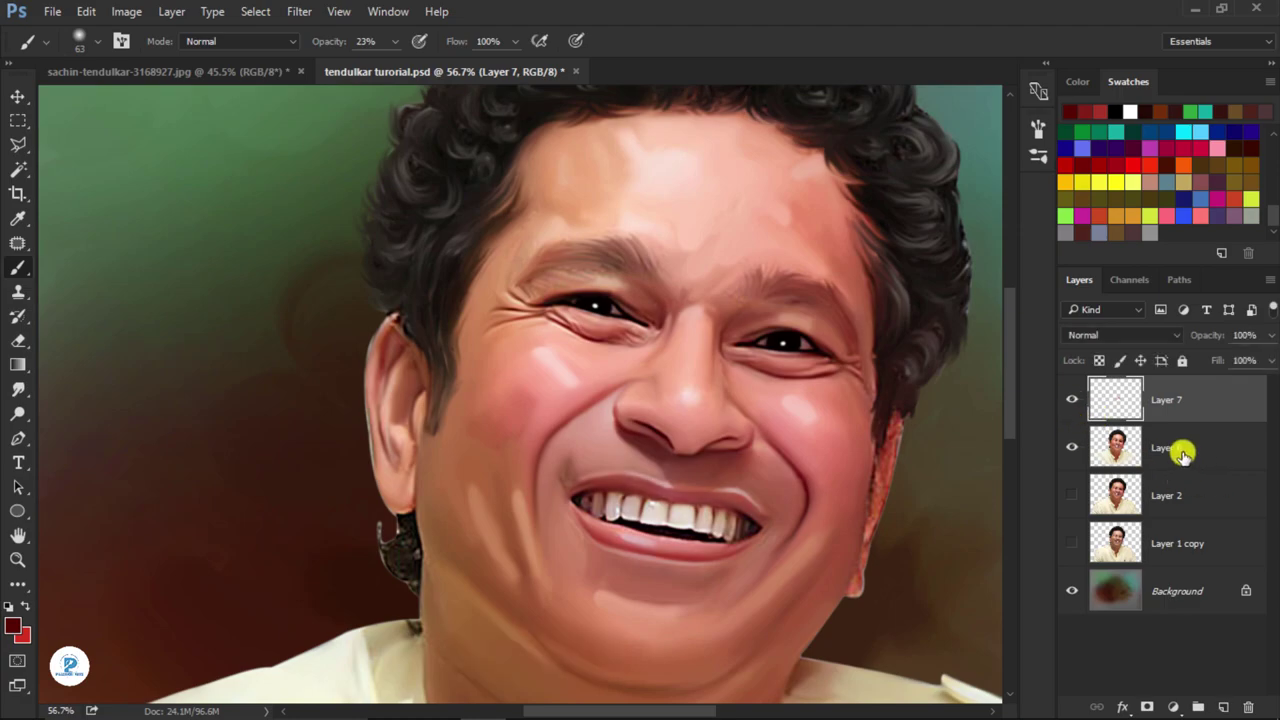
{"action": "key", "text": "ctrl+e"}
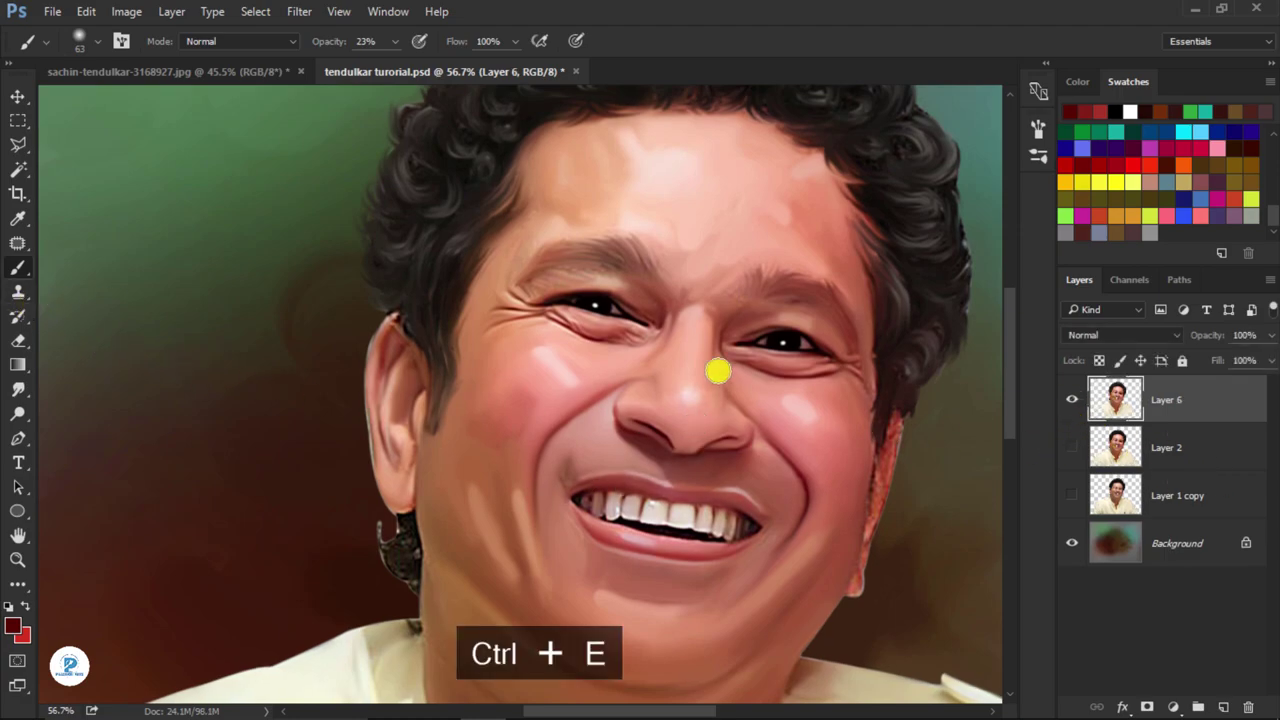
- Add a light pink highlight on the upper lip and a dark line along the upper teeth
{"action": "scroll", "coordinate": [700, 543], "scroll_direction": "up", "scroll_amount": 3}
{"action": "scroll", "coordinate": [540, 429], "scroll_direction": "up", "scroll_amount": 4}
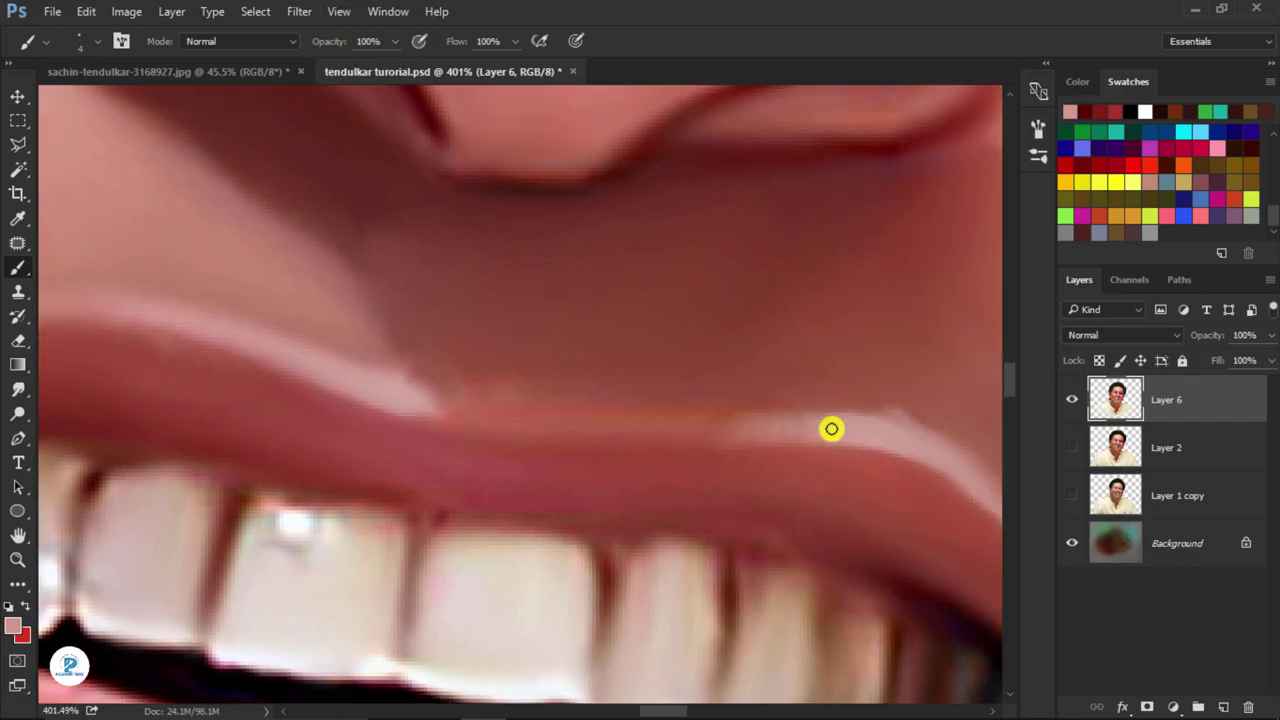
{"action": "left_click_drag", "start_coordinate": [840, 427], "coordinate": [480, 424]}
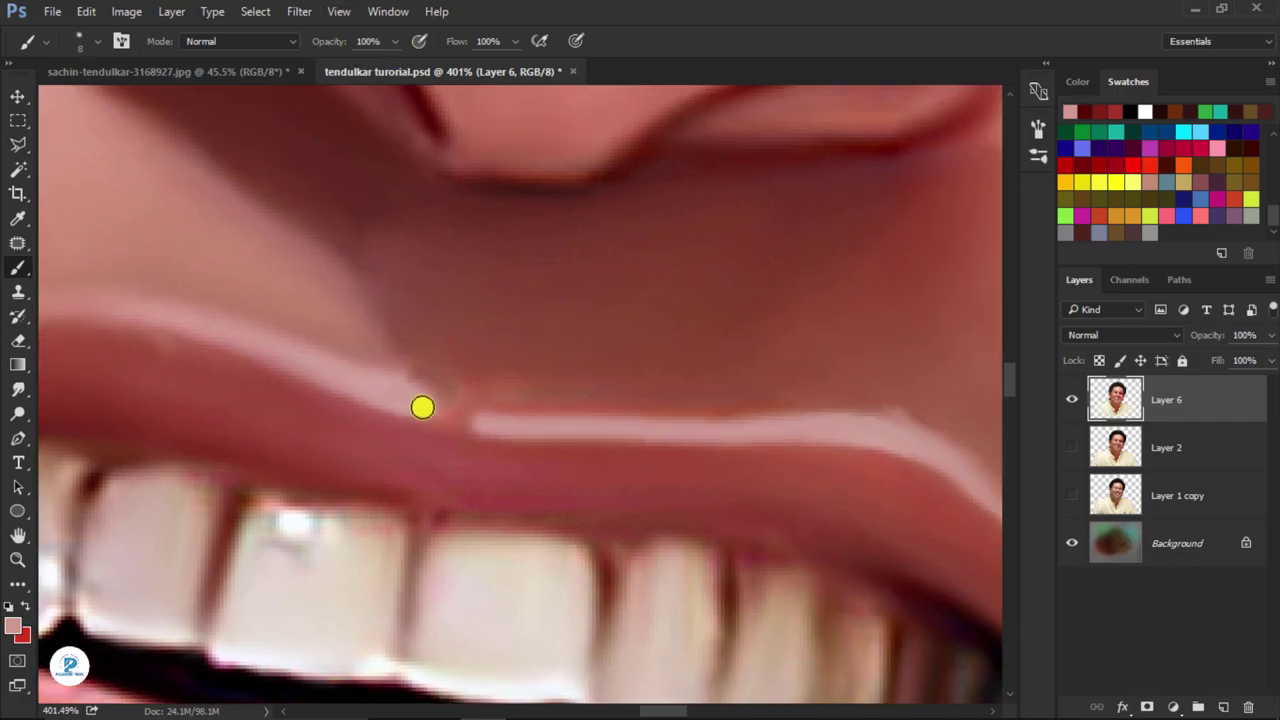
{"action": "scroll", "coordinate": [808, 443], "scroll_direction": "down", "scroll_amount": 5}
{"action": "scroll", "coordinate": [680, 480], "scroll_direction": "up", "scroll_amount": 2}
{"action": "scroll", "coordinate": [678, 551], "scroll_direction": "up", "scroll_amount": 3}
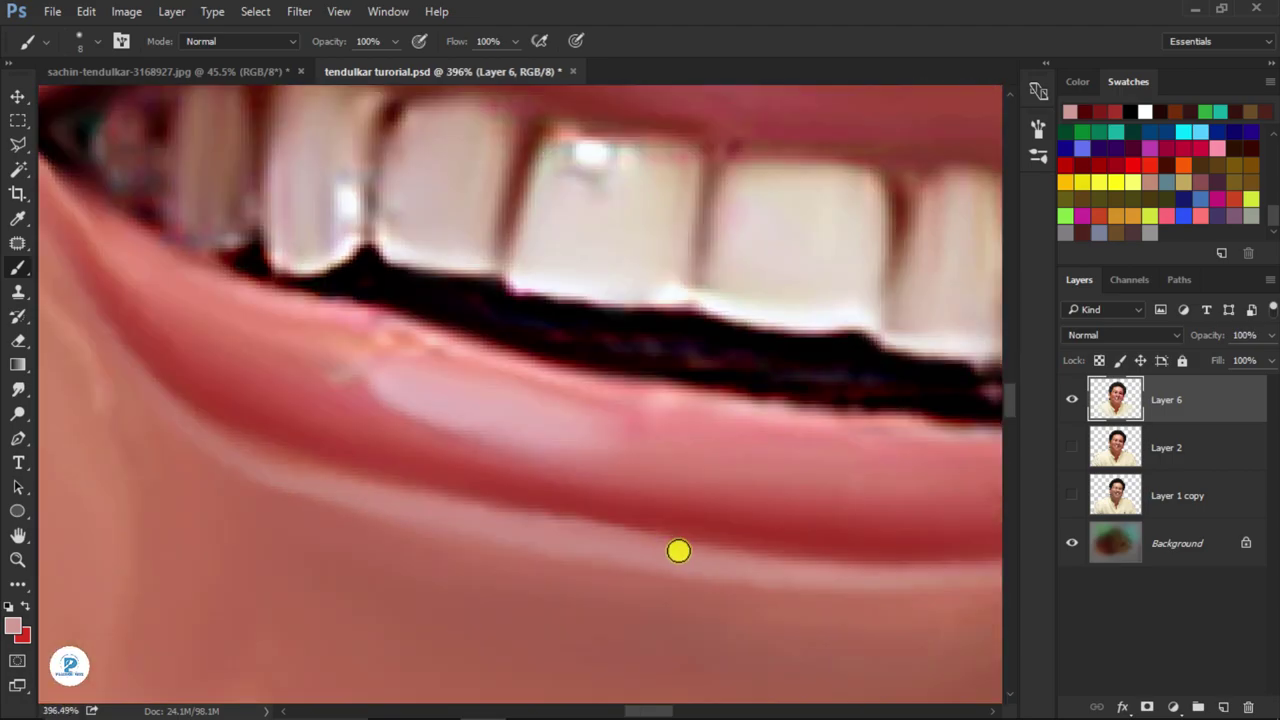
{"action": "scroll", "coordinate": [212, 300], "scroll_direction": "up", "scroll_amount": 3}
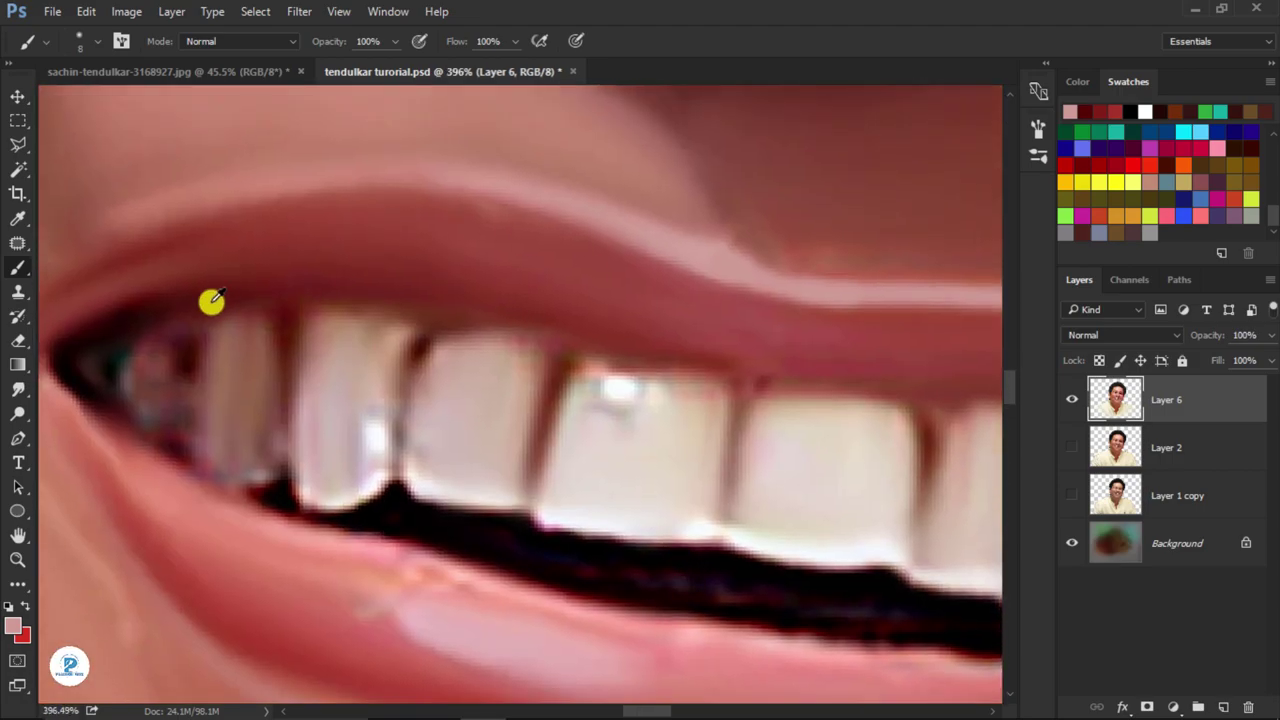
{"action": "mouse_move", "coordinate": [212, 300]}
{"action": "left_mouse_down"}
{"action": "mouse_move", "coordinate": [277, 291]}
{"action": "mouse_move", "coordinate": [563, 343]}
{"action": "mouse_move", "coordinate": [634, 383]}
{"action": "left_mouse_up"}
{"action": "scroll", "coordinate": [880, 443], "scroll_direction": "right", "scroll_amount": 3}
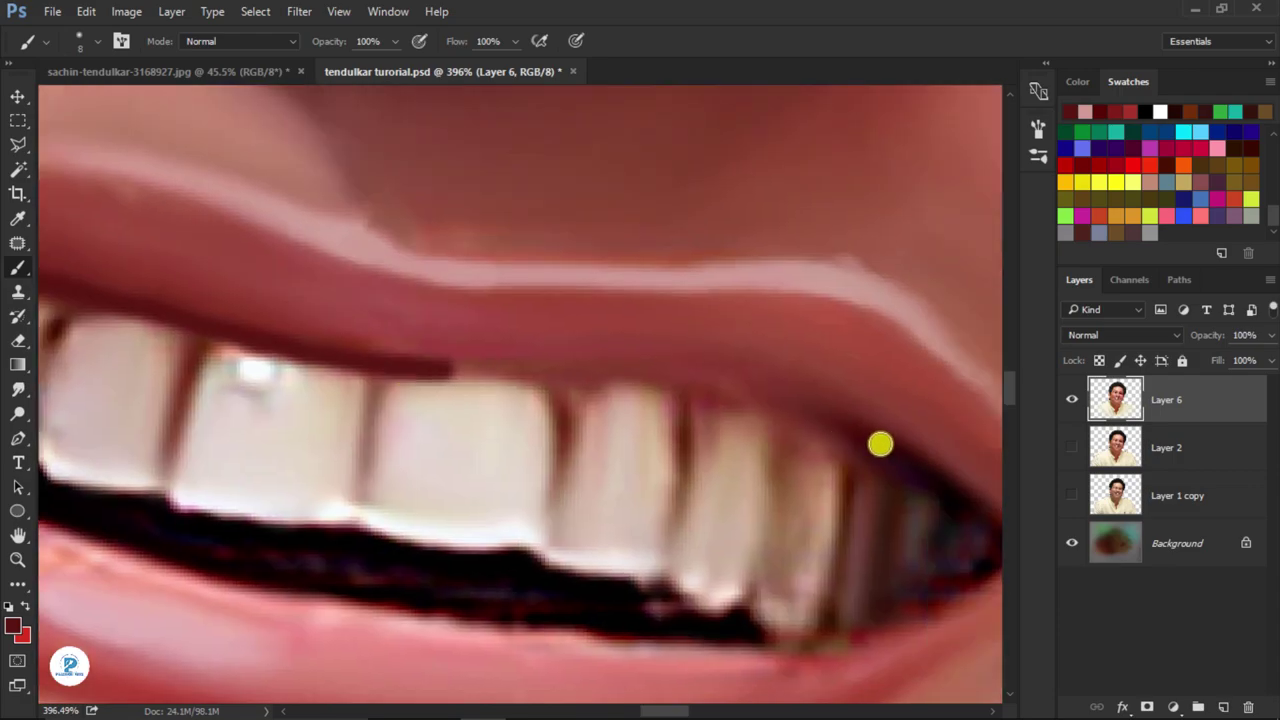
{"action": "mouse_move", "coordinate": [880, 443]}
{"action": "left_mouse_down"}
{"action": "mouse_move", "coordinate": [677, 380]}
{"action": "mouse_move", "coordinate": [360, 366]}
{"action": "left_mouse_up"}
- Stroke light colour along the lower lip edge and brush a sampled near-white onto a tooth
{"action": "scroll", "coordinate": [714, 374], "scroll_direction": "down", "scroll_amount": 5}
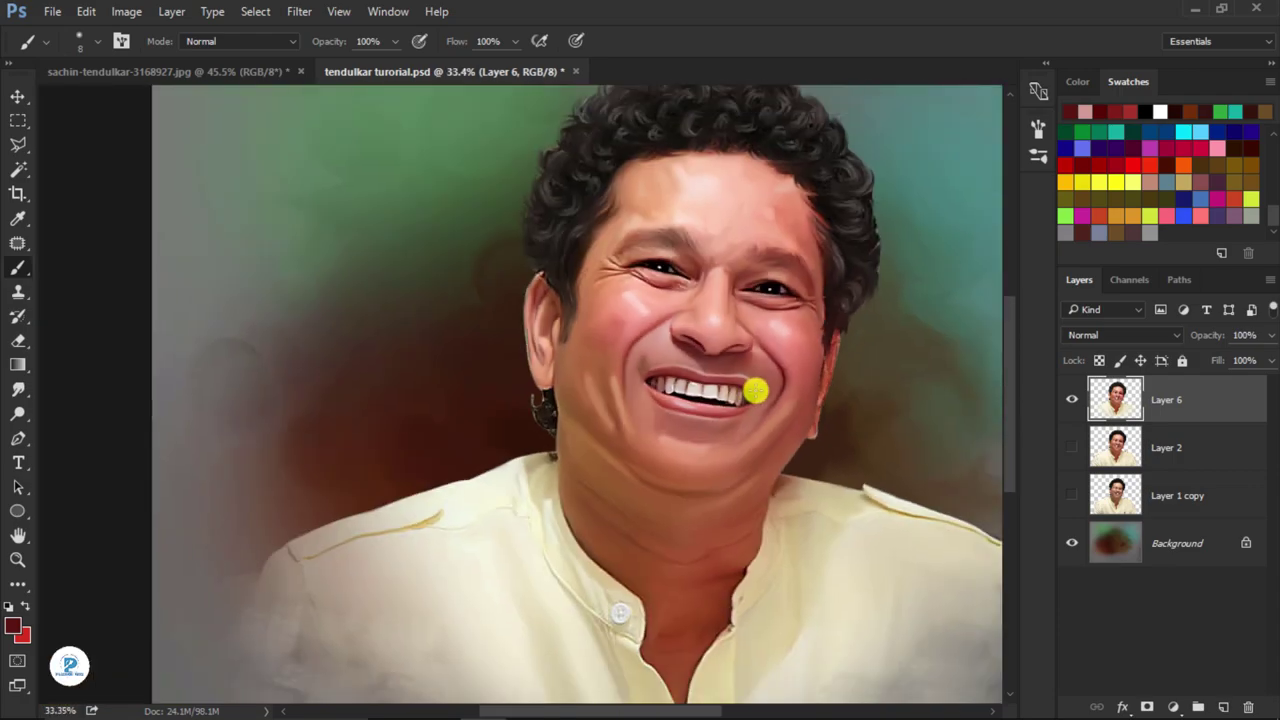
{"action": "scroll", "coordinate": [771, 393], "scroll_direction": "up", "scroll_amount": 2}
{"action": "scroll", "coordinate": [631, 374], "scroll_direction": "up", "scroll_amount": 3}
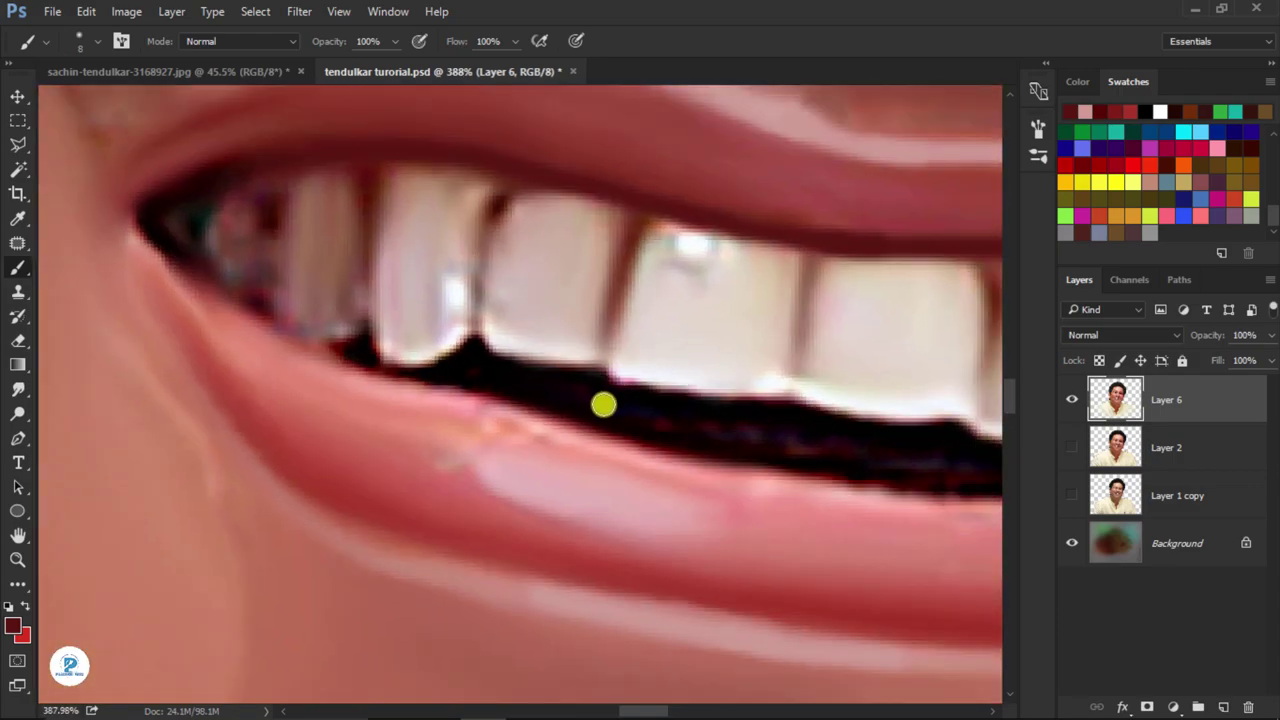
{"action": "mouse_move", "coordinate": [563, 429]}
{"action": "left_mouse_down"}
{"action": "mouse_move", "coordinate": [434, 402]}
{"action": "mouse_move", "coordinate": [800, 474]}
{"action": "left_mouse_up"}
{"action": "scroll", "coordinate": [711, 457], "scroll_direction": "down", "scroll_amount": 2}
{"action": "scroll", "coordinate": [800, 474], "scroll_direction": "down", "scroll_amount": 2}
{"action": "scroll", "coordinate": [650, 405], "scroll_direction": "up", "scroll_amount": 3}
{"action": "scroll", "coordinate": [591, 349], "scroll_direction": "down", "scroll_amount": 1}
{"action": "left_click", "coordinate": [591, 349], "text": "alt"}
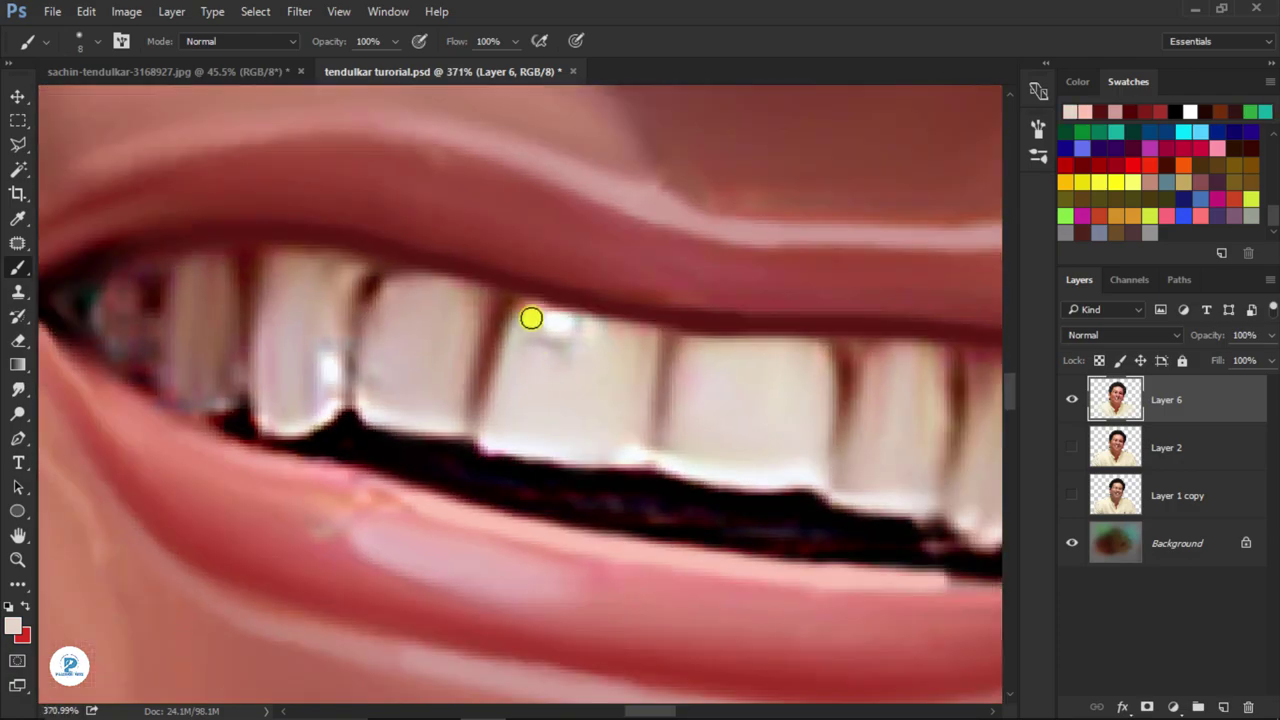
{"action": "scroll", "coordinate": [638, 336], "scroll_direction": "up", "scroll_amount": 2}
{"action": "scroll", "coordinate": [660, 400], "scroll_direction": "left", "scroll_amount": 3}
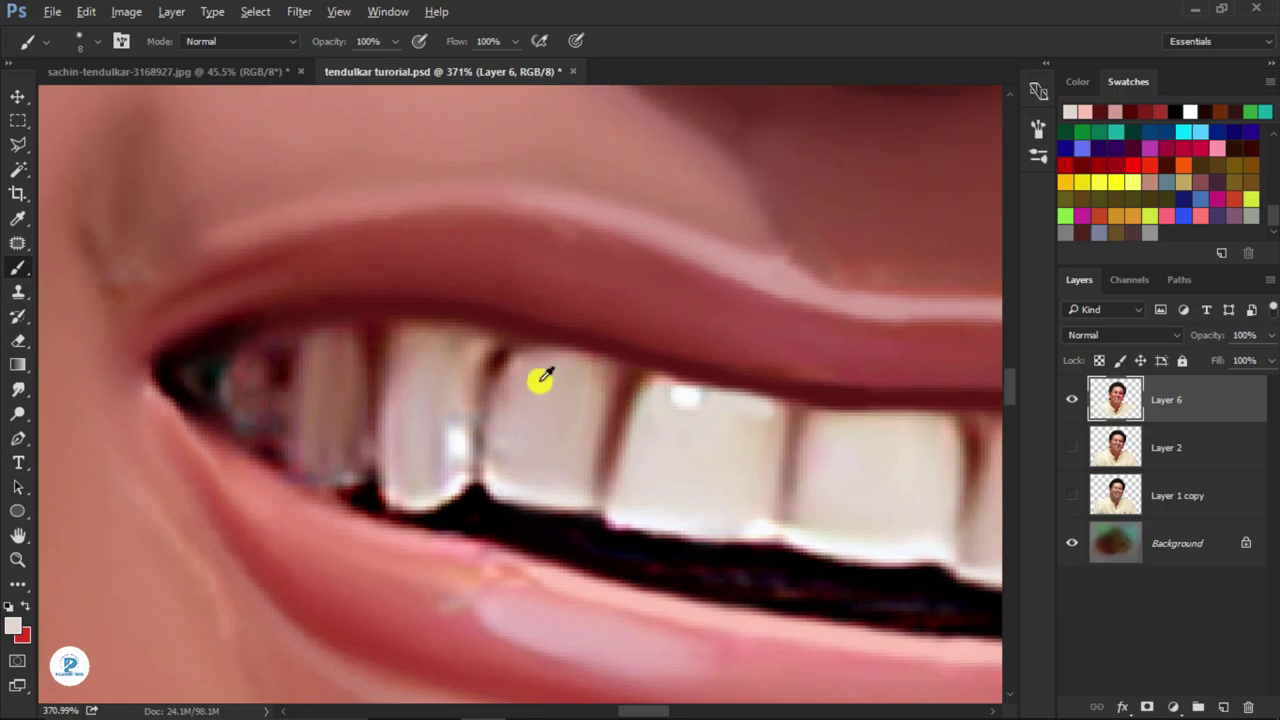
{"action": "mouse_move", "coordinate": [540, 371]}
{"action": "left_mouse_down"}
{"action": "mouse_move", "coordinate": [587, 360]}
{"action": "mouse_move", "coordinate": [595, 444]}
{"action": "mouse_move", "coordinate": [543, 380]}
{"action": "mouse_move", "coordinate": [571, 394]}
{"action": "mouse_move", "coordinate": [603, 386]}
{"action": "mouse_move", "coordinate": [534, 391]}
{"action": "mouse_move", "coordinate": [520, 518]}
{"action": "left_mouse_up"}
- Paint sampled tooth colour along the tooth's top edge and over its dark left gap
{"action": "scroll", "coordinate": [637, 449], "scroll_direction": "up", "scroll_amount": 2}
{"action": "scroll", "coordinate": [637, 449], "scroll_direction": "left", "scroll_amount": 3}
{"action": "left_click", "coordinate": [518, 457], "text": "alt"}
{"action": "left_click", "coordinate": [571, 409], "text": "alt"}
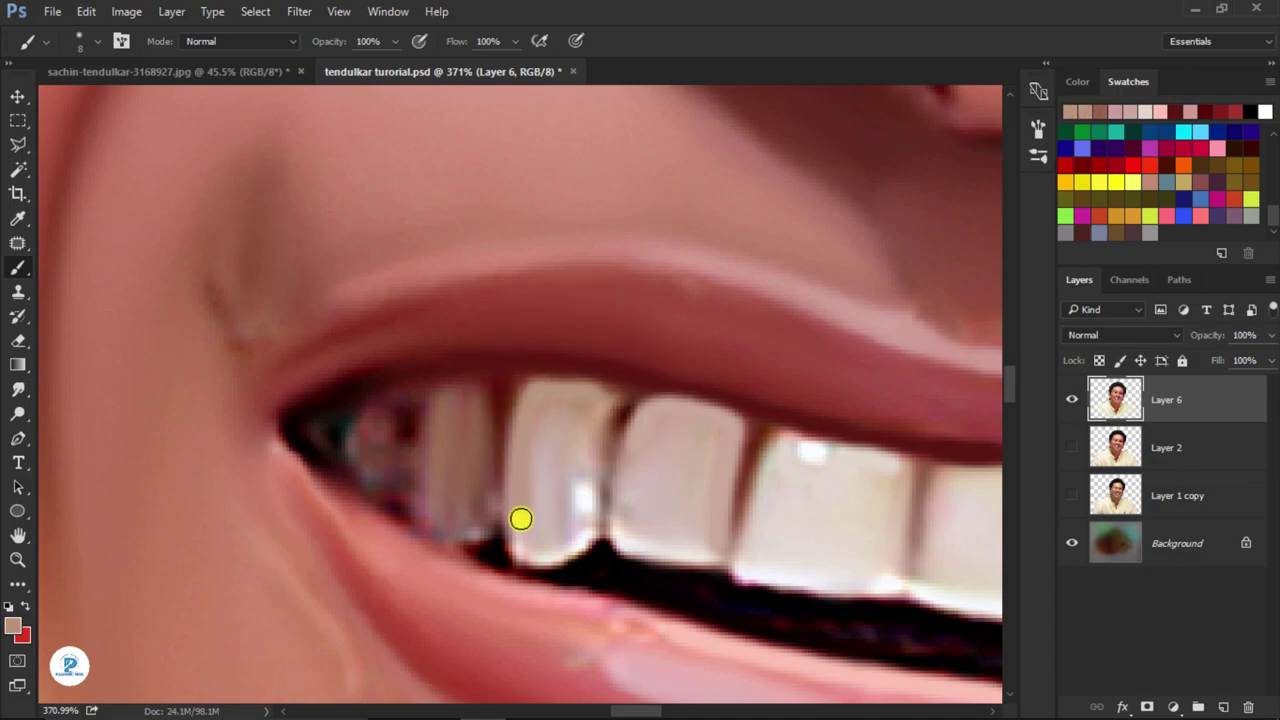
{"action": "scroll", "coordinate": [600, 450], "scroll_direction": "down", "scroll_amount": 5}
{"action": "scroll", "coordinate": [700, 405], "scroll_direction": "up", "scroll_amount": 3}
{"action": "scroll", "coordinate": [700, 410], "scroll_direction": "up", "scroll_amount": 2}
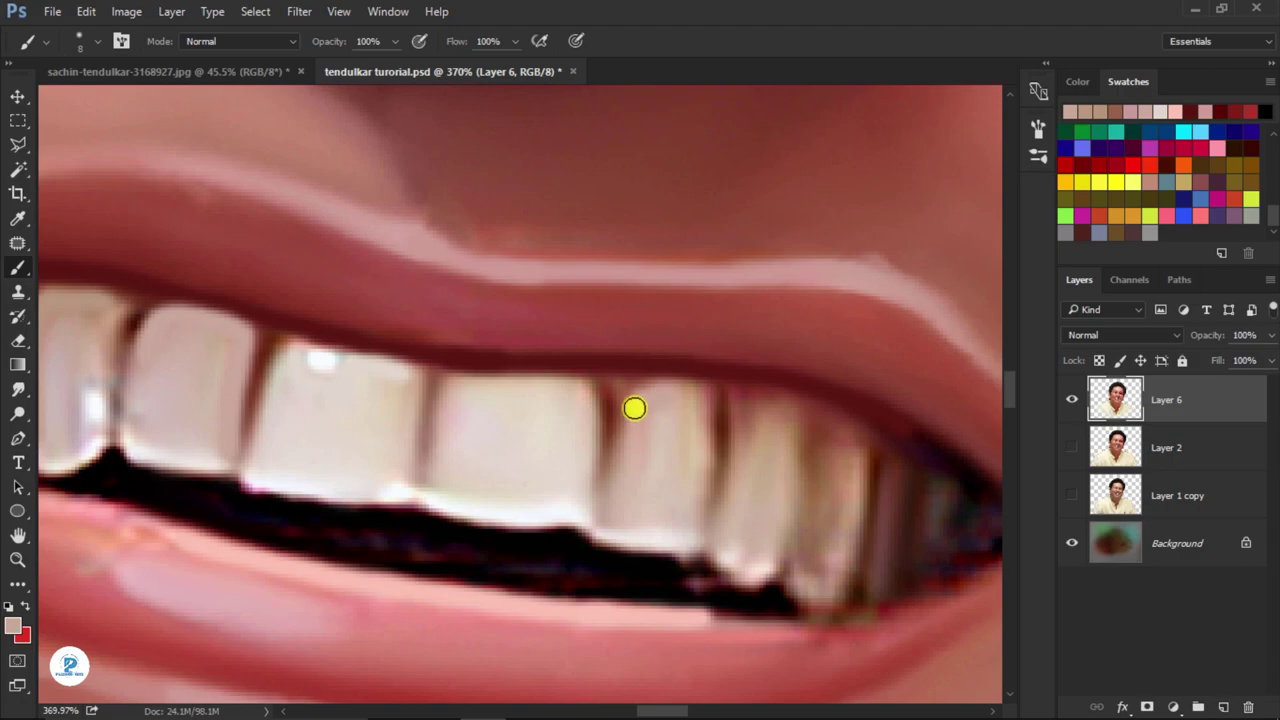
{"action": "mouse_move", "coordinate": [634, 408]}
{"action": "left_mouse_down"}
{"action": "mouse_move", "coordinate": [611, 506]}
{"action": "mouse_move", "coordinate": [629, 492]}
{"action": "left_mouse_up"}
{"action": "scroll", "coordinate": [631, 391], "scroll_direction": "down", "scroll_amount": 3}
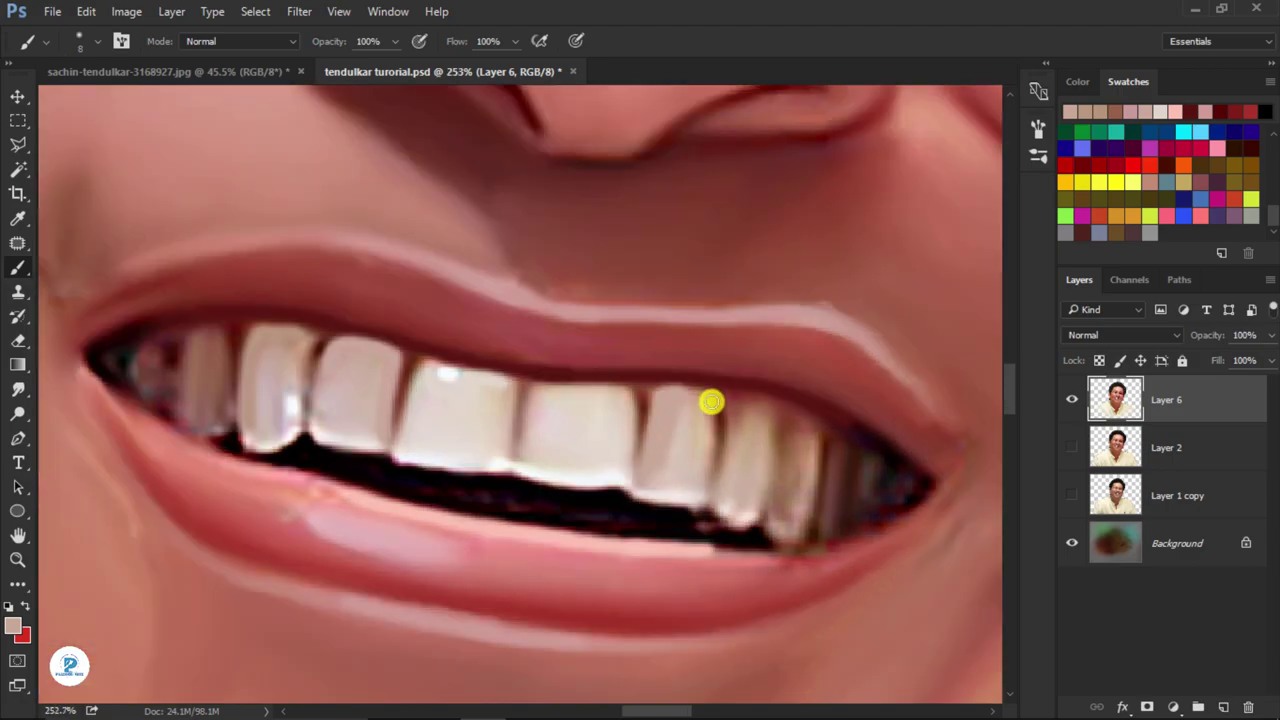
{"action": "scroll", "coordinate": [309, 477], "scroll_direction": "up", "scroll_amount": 3}
{"action": "scroll", "coordinate": [320, 477], "scroll_direction": "up", "scroll_amount": 1}
- Darken the teeth's lower edge with sampled black, undoing a trial light stroke
{"action": "left_click", "coordinate": [350, 476], "text": "alt"}
{"action": "left_click_drag", "start_coordinate": [432, 487], "coordinate": [578, 498]}
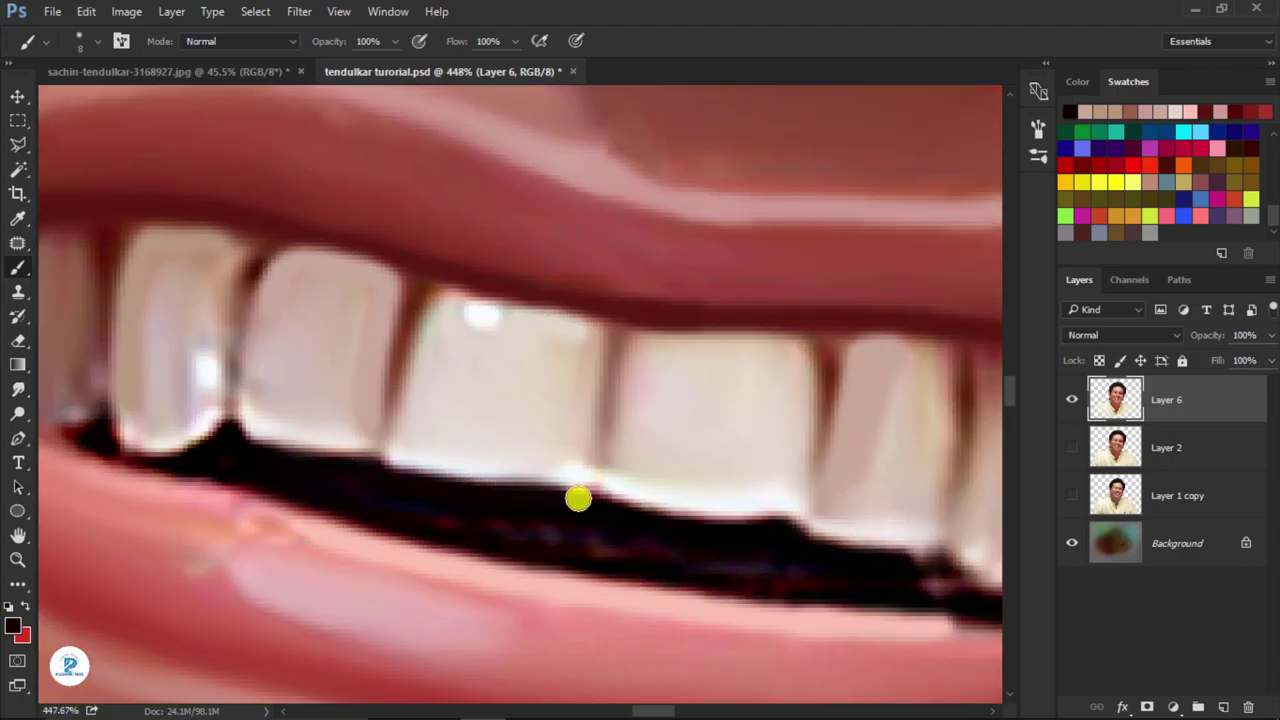
{"action": "scroll", "coordinate": [648, 477], "scroll_direction": "down", "scroll_amount": 3}
{"action": "scroll", "coordinate": [671, 517], "scroll_direction": "up", "scroll_amount": 1}
{"action": "scroll", "coordinate": [660, 487], "scroll_direction": "up", "scroll_amount": 2}
{"action": "left_click", "coordinate": [660, 487], "text": "alt"}
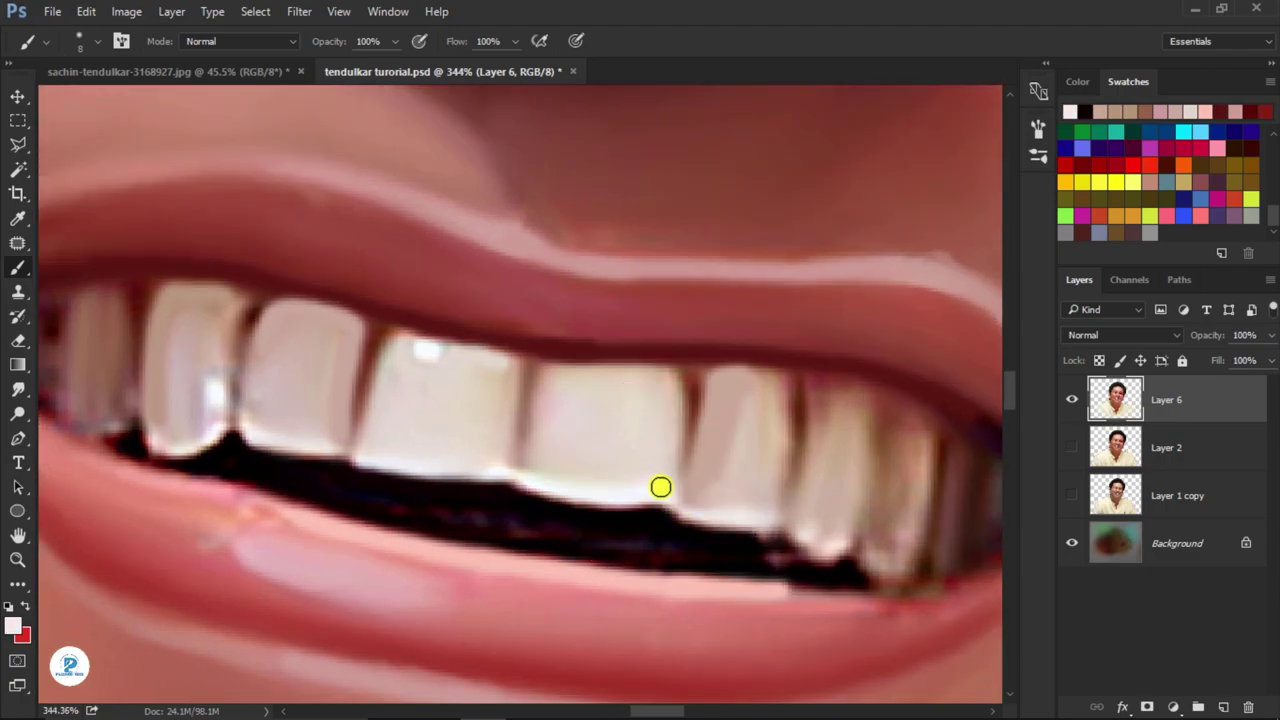
{"action": "left_click_drag", "start_coordinate": [641, 505], "coordinate": [566, 500]}
{"action": "key", "text": "ctrl+z"}
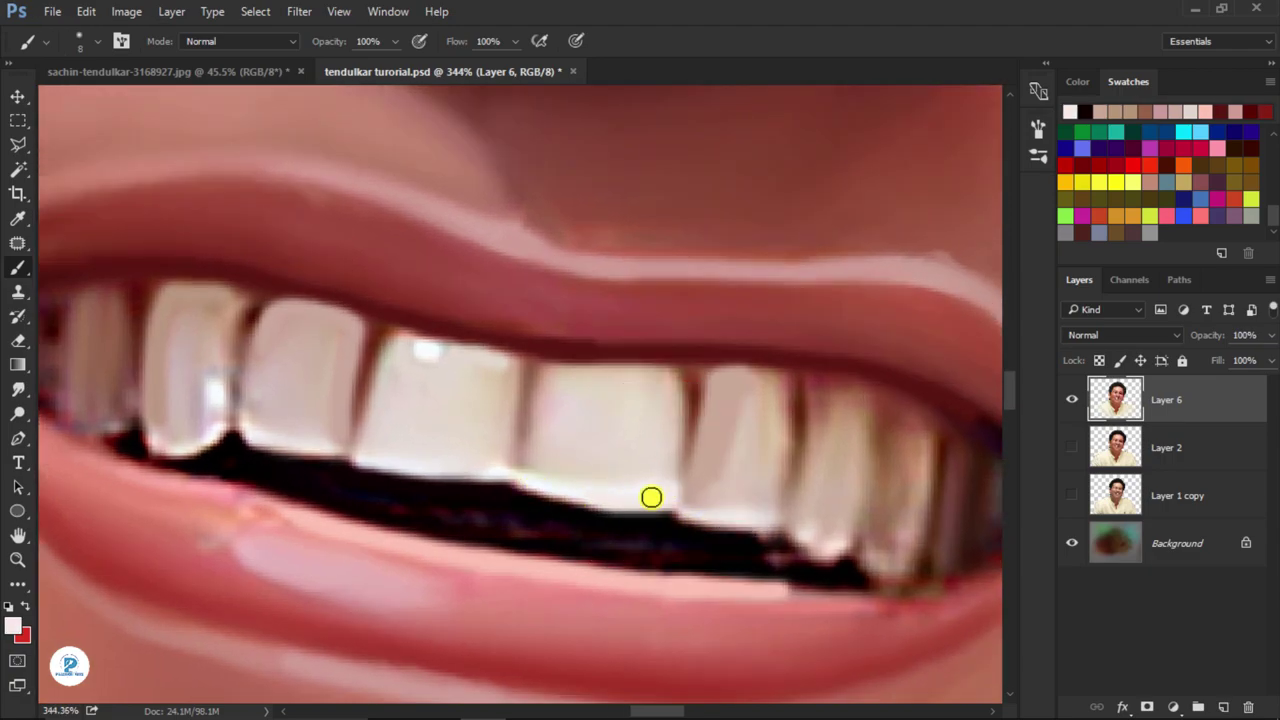
- Add a white vertical highlight on a tooth
{"action": "left_click", "coordinate": [697, 470], "text": "alt"}
{"action": "scroll", "coordinate": [700, 490], "scroll_direction": "down", "scroll_amount": 5}
{"action": "scroll", "coordinate": [726, 477], "scroll_direction": "down", "scroll_amount": 4}
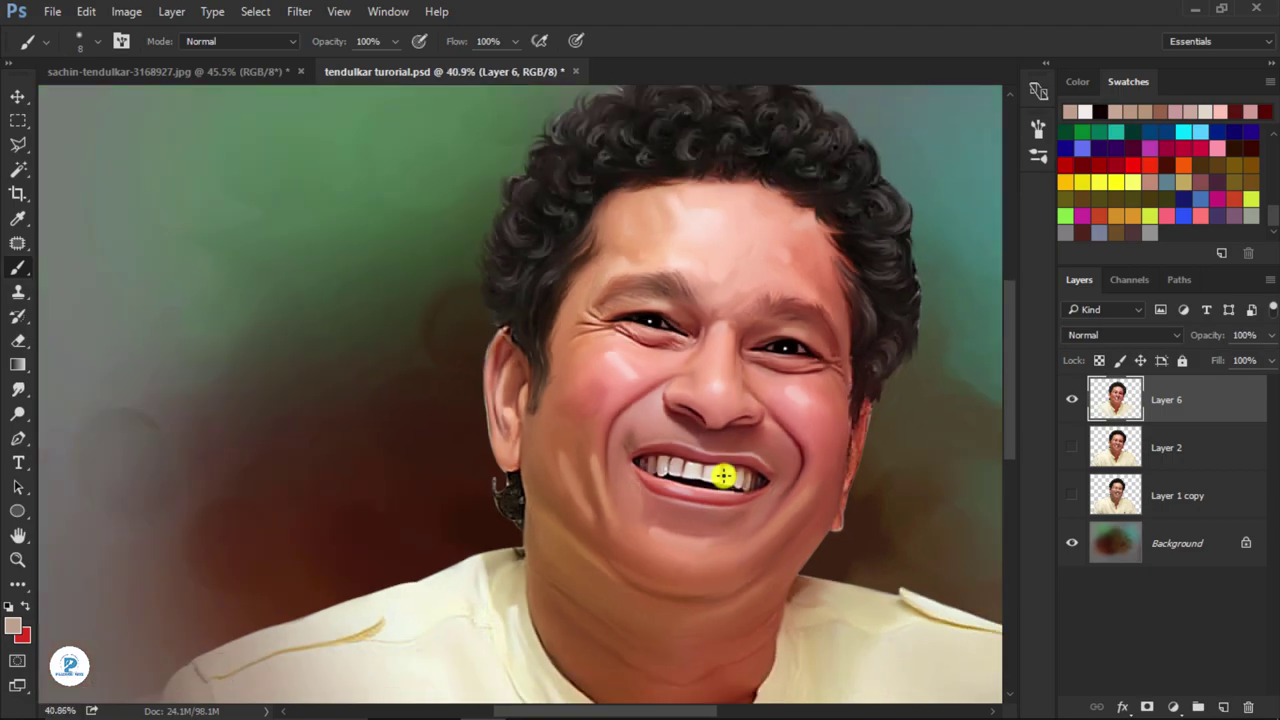
{"action": "scroll", "coordinate": [723, 477], "scroll_direction": "down", "scroll_amount": 3}
{"action": "scroll", "coordinate": [723, 477], "scroll_direction": "down", "scroll_amount": 1}
{"action": "scroll", "coordinate": [529, 426], "scroll_direction": "up", "scroll_amount": 10}
{"action": "scroll", "coordinate": [386, 423], "scroll_direction": "up", "scroll_amount": 1}
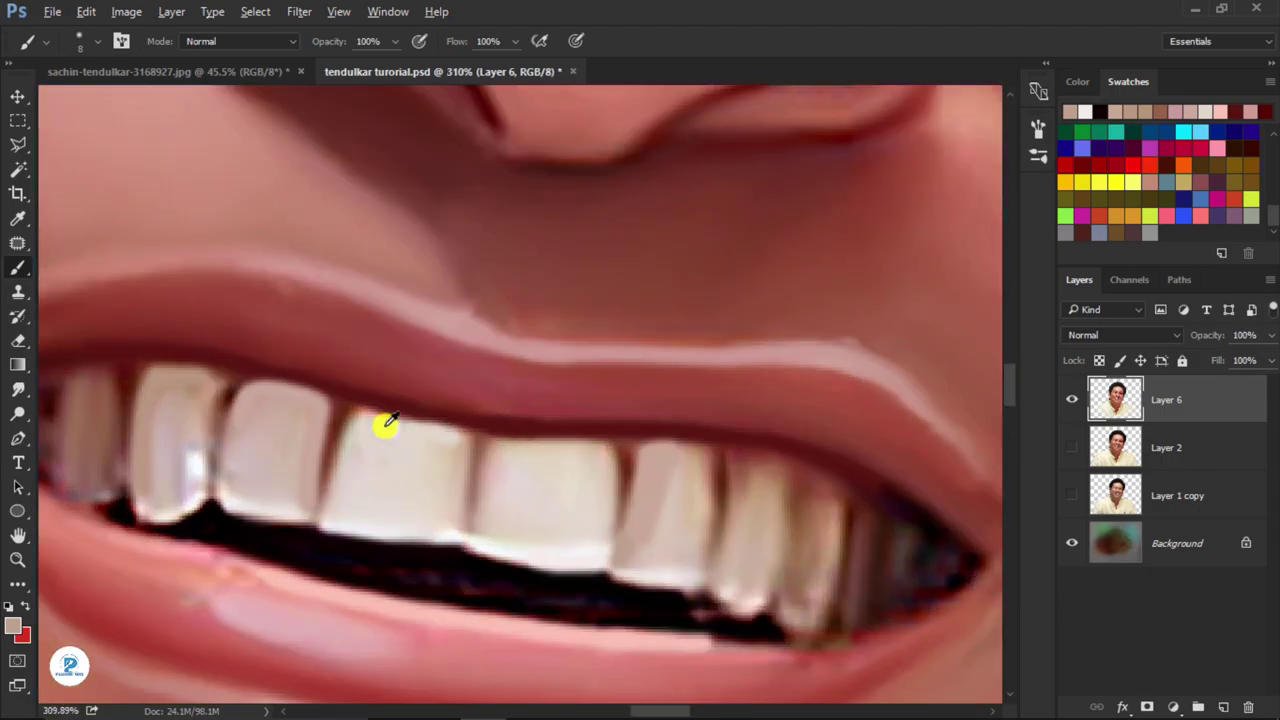
{"action": "left_click", "coordinate": [599, 468], "text": "alt"}
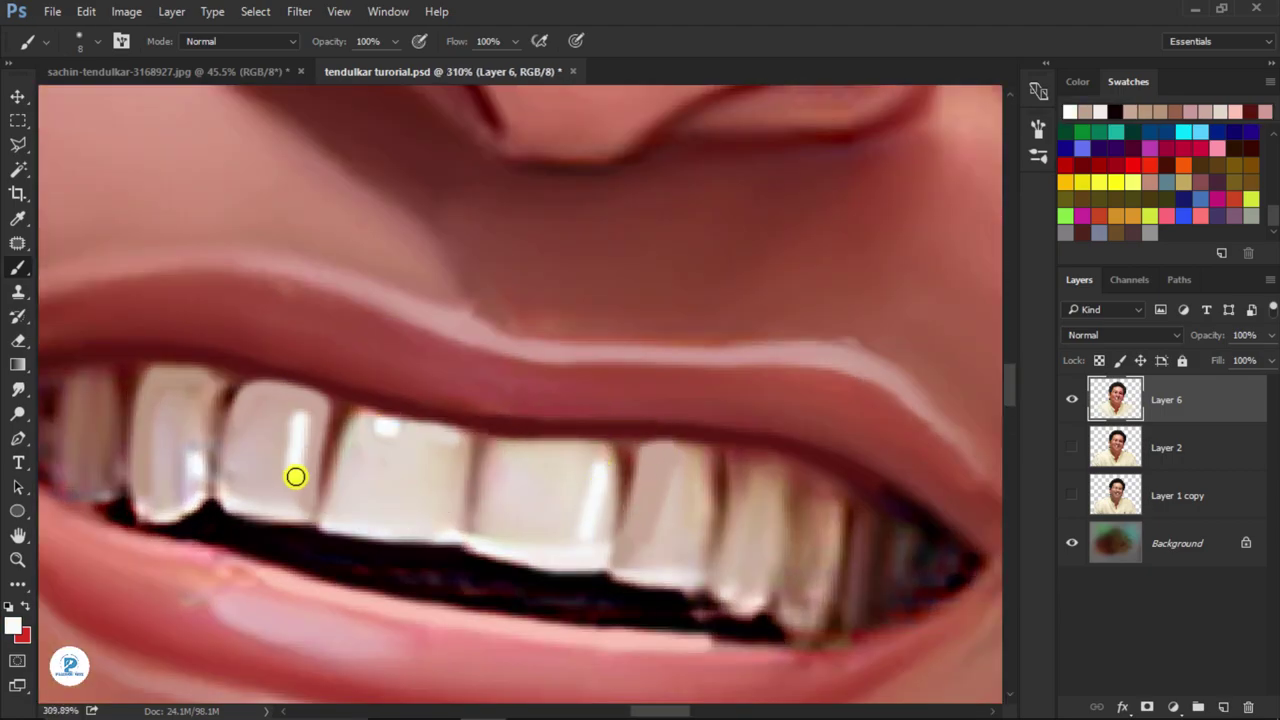
{"action": "left_click_drag", "start_coordinate": [686, 468], "coordinate": [670, 552]}
- Zoom out and recentre the view on the whole face to check the teeth
{"action": "scroll", "coordinate": [800, 500], "scroll_direction": "down", "scroll_amount": 7}
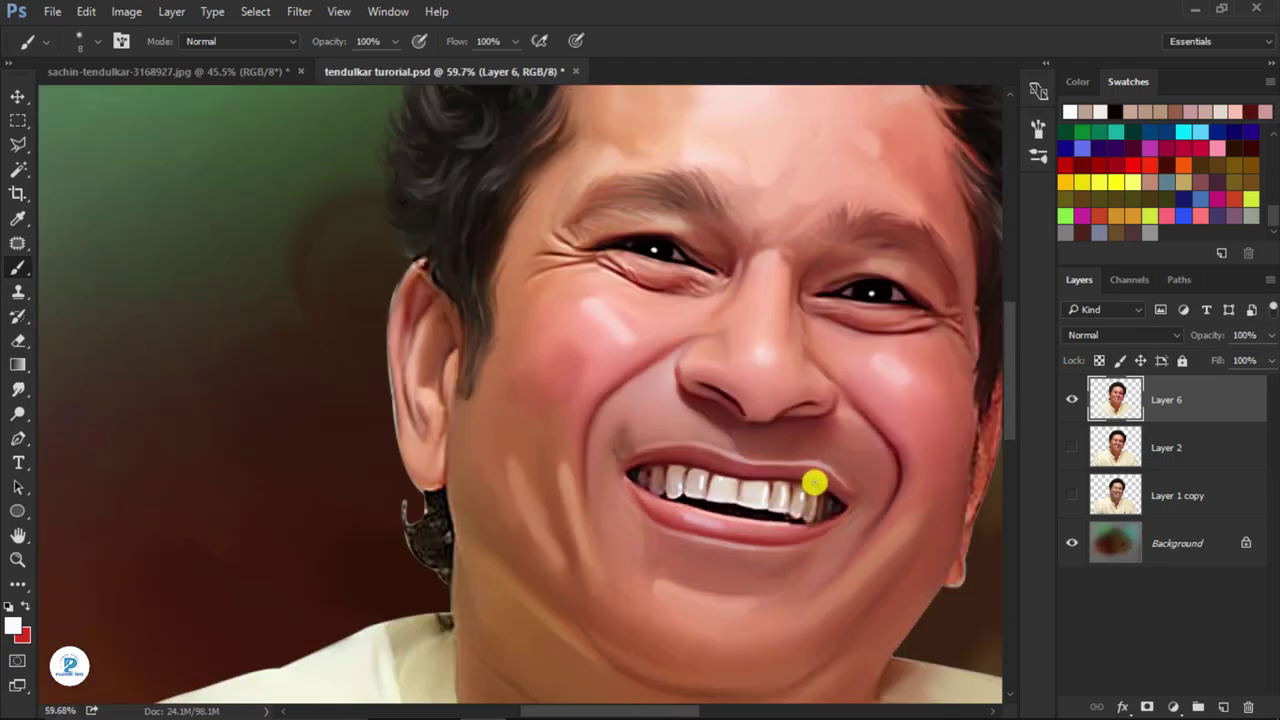
{"action": "scroll", "coordinate": [774, 477], "scroll_direction": "up", "scroll_amount": 6}
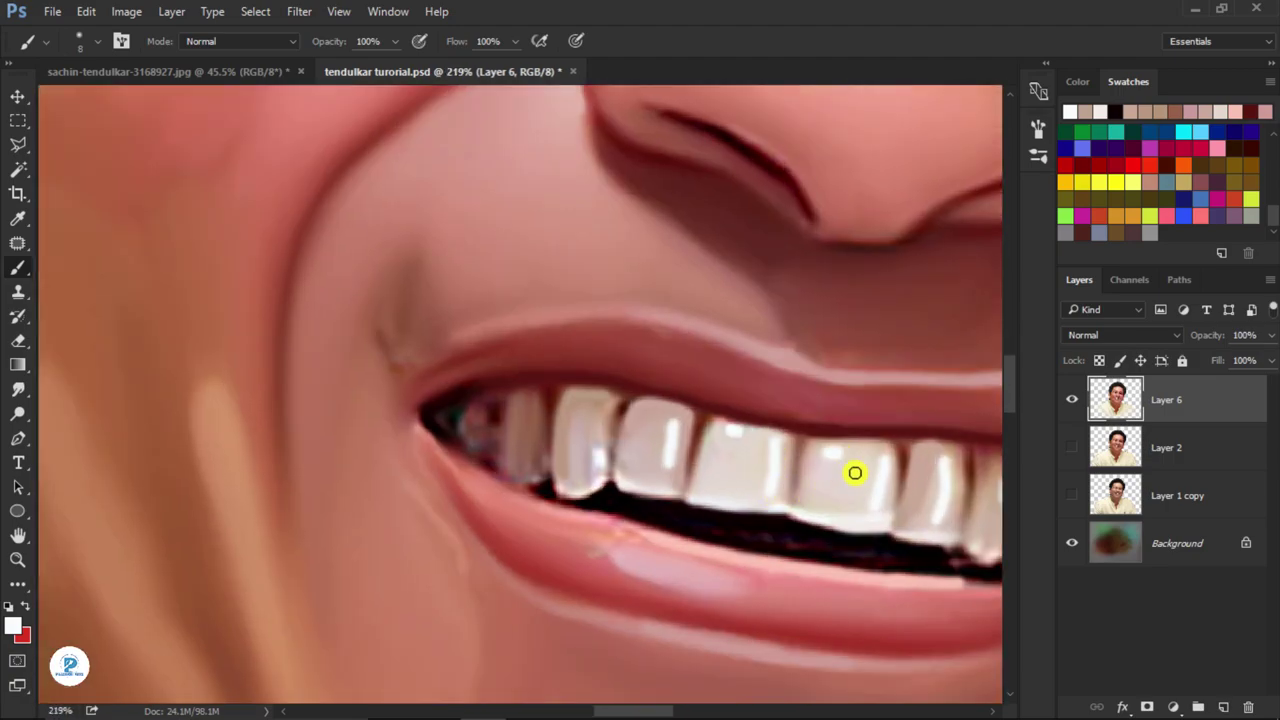
{"action": "scroll", "coordinate": [855, 473], "scroll_direction": "down", "scroll_amount": 2}
{"action": "scroll", "coordinate": [886, 480], "scroll_direction": "down", "scroll_amount": 3}
{"action": "scroll", "coordinate": [886, 486], "scroll_direction": "down", "scroll_amount": 1}
{"action": "left_click_drag", "start_coordinate": [894, 486], "coordinate": [649, 444]}
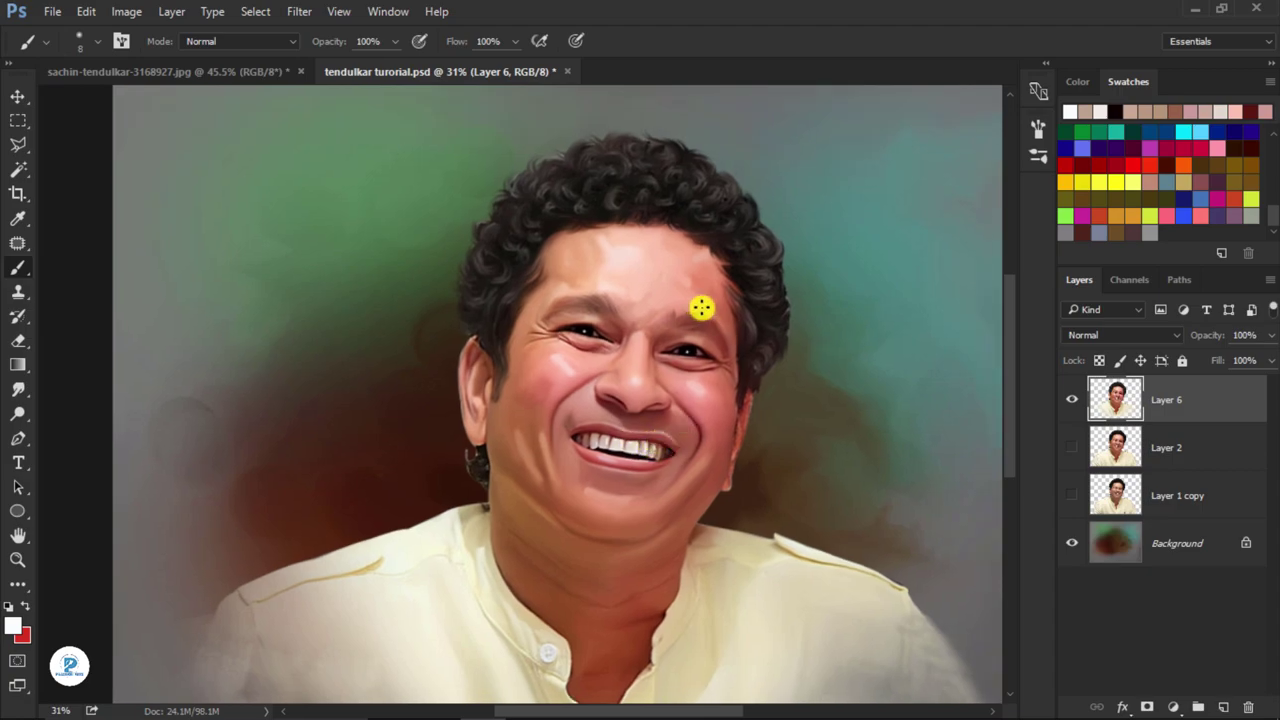
- Load Layer 6's figure outline as a selection and add a new empty layer
{"action": "scroll", "coordinate": [702, 308], "scroll_direction": "down", "scroll_amount": 1}
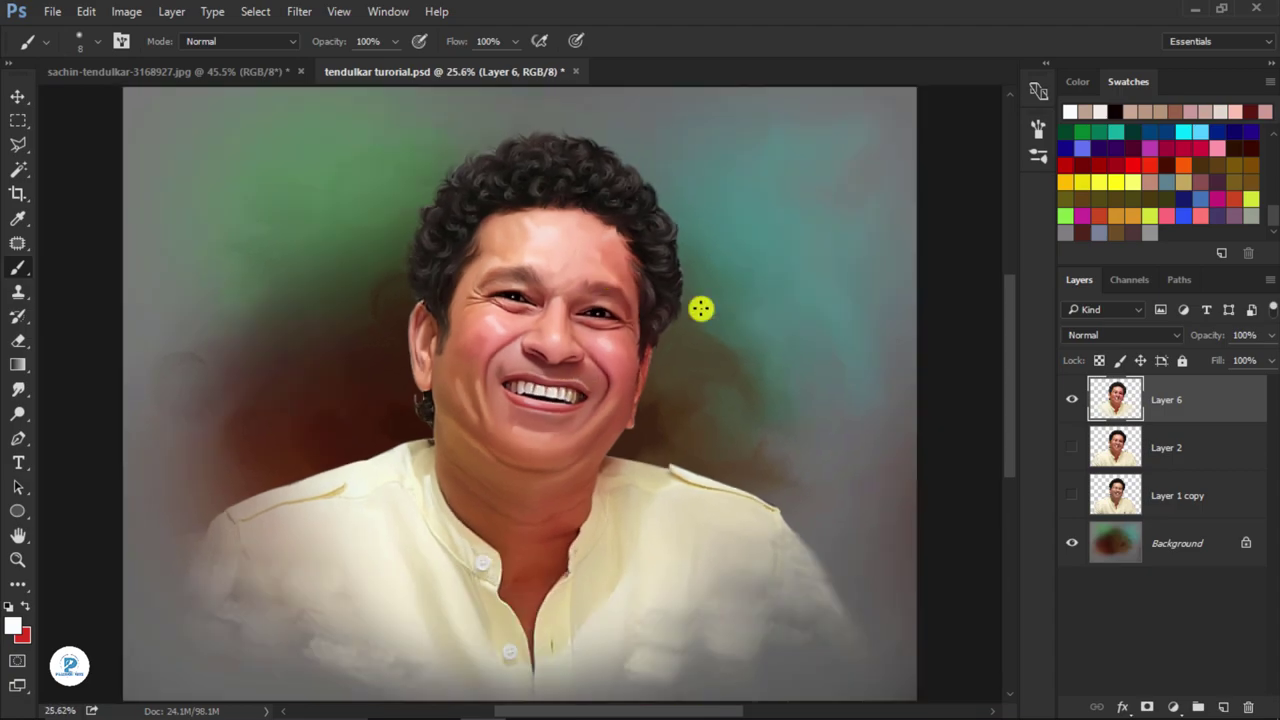
{"action": "left_click", "coordinate": [18, 98]}
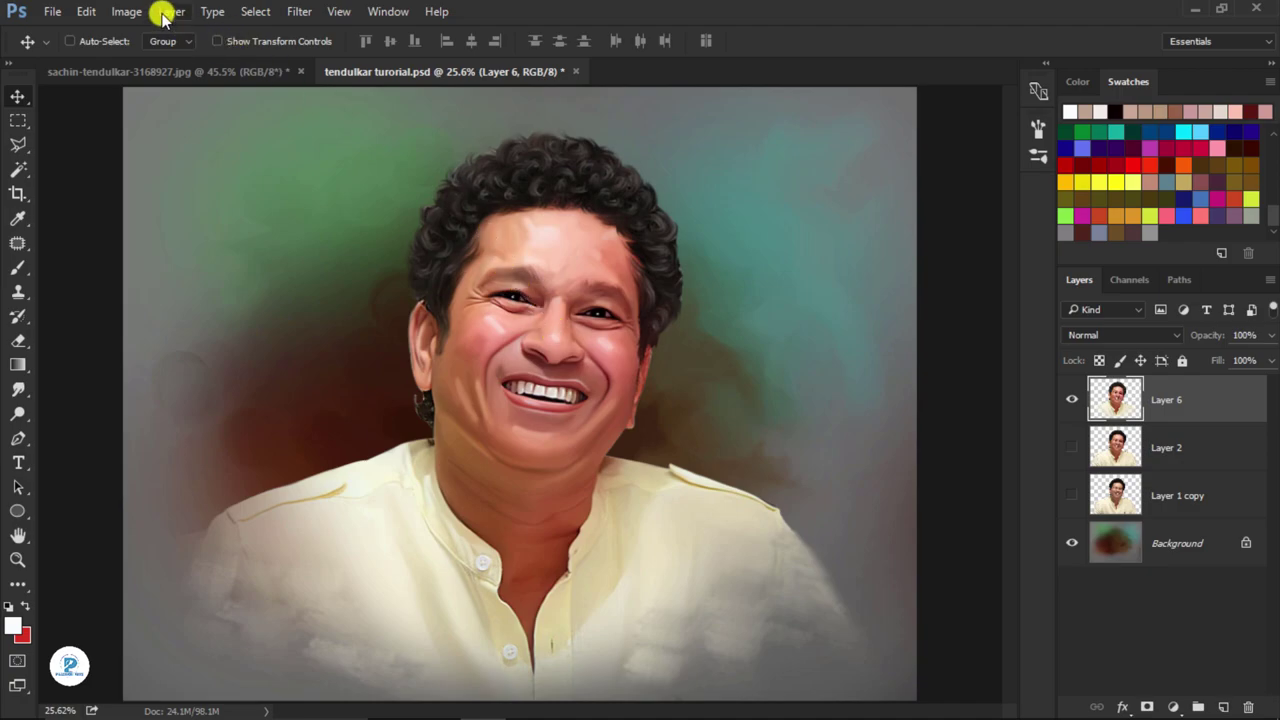
{"action": "left_click", "coordinate": [1130, 405], "text": "ctrl"}
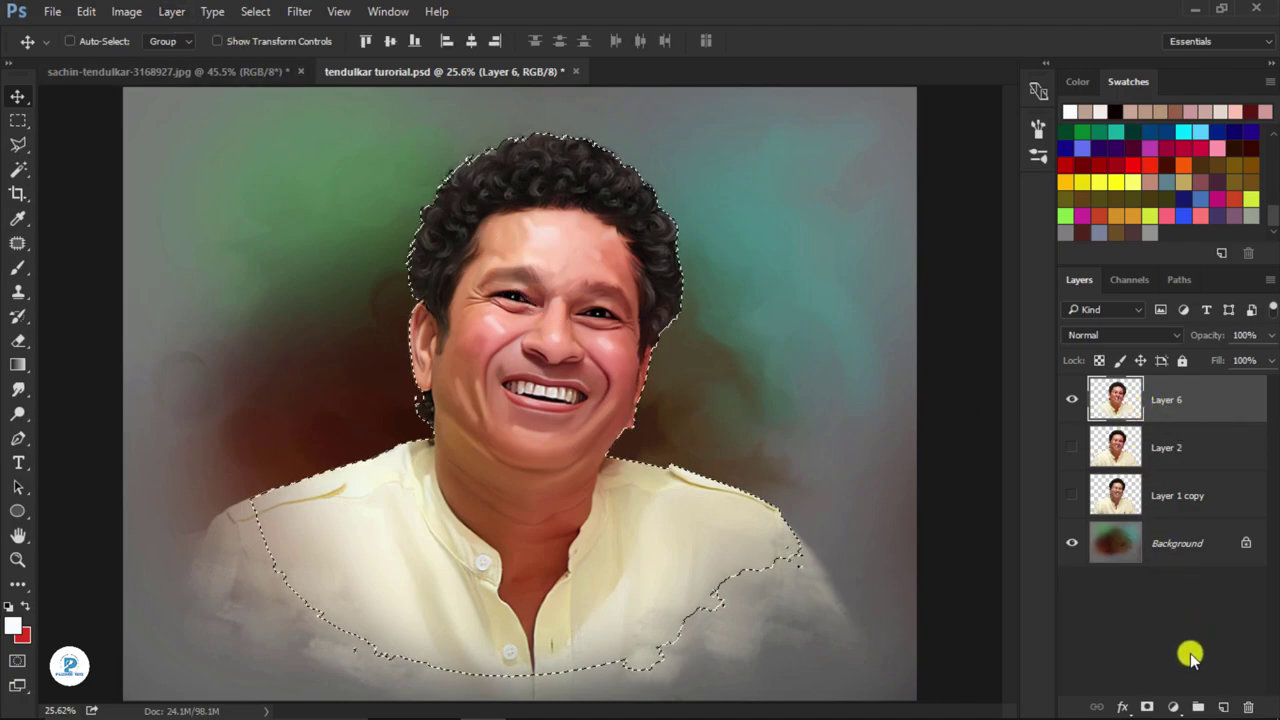
{"action": "left_click", "coordinate": [1222, 708]}
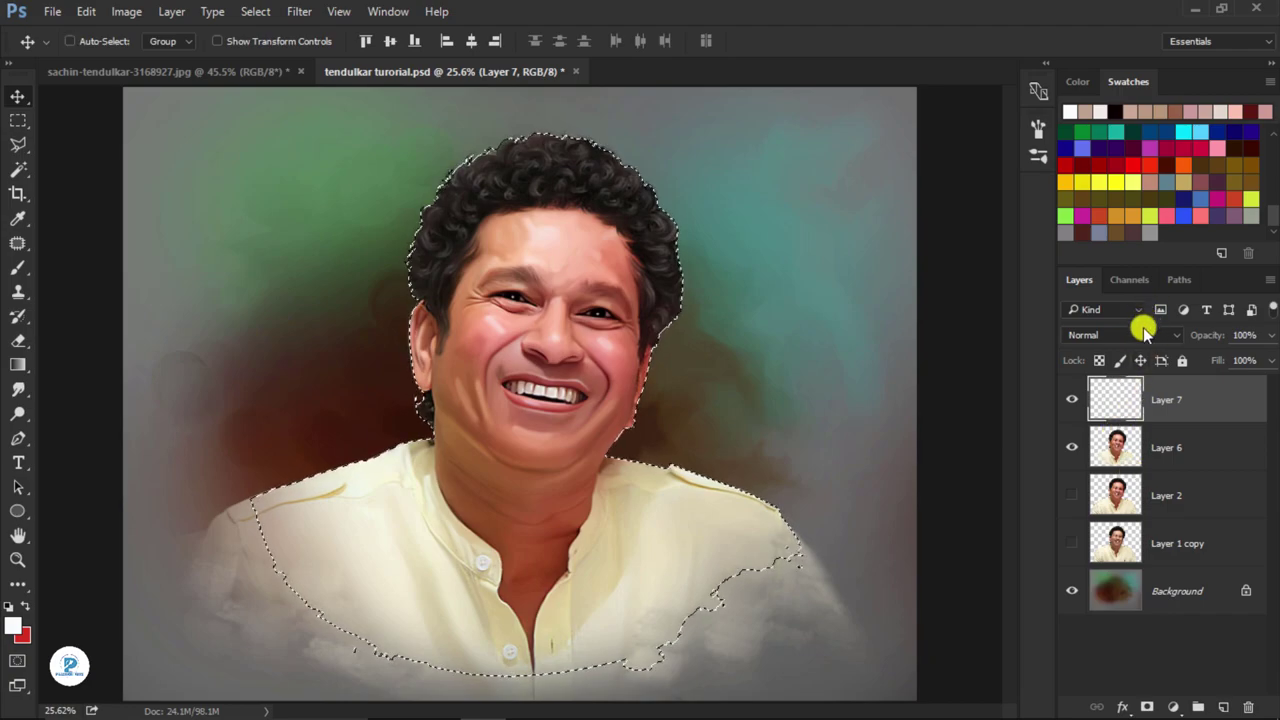
- Brush magenta over the left side and top of the hair
{"action": "left_click", "coordinate": [20, 268]}
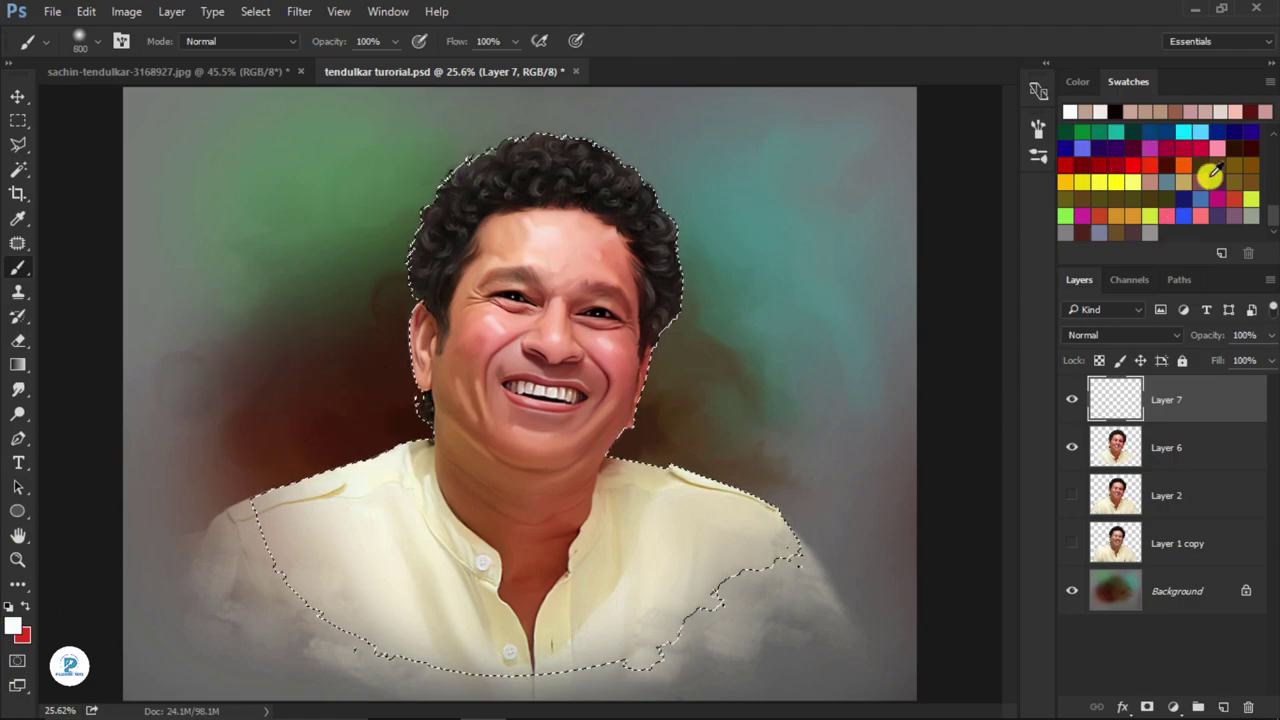
{"action": "scroll", "coordinate": [1165, 205], "scroll_direction": "up", "scroll_amount": 1}
{"action": "scroll", "coordinate": [1210, 210], "scroll_direction": "up", "scroll_amount": 1}
{"action": "scroll", "coordinate": [1240, 205], "scroll_direction": "up", "scroll_amount": 1}
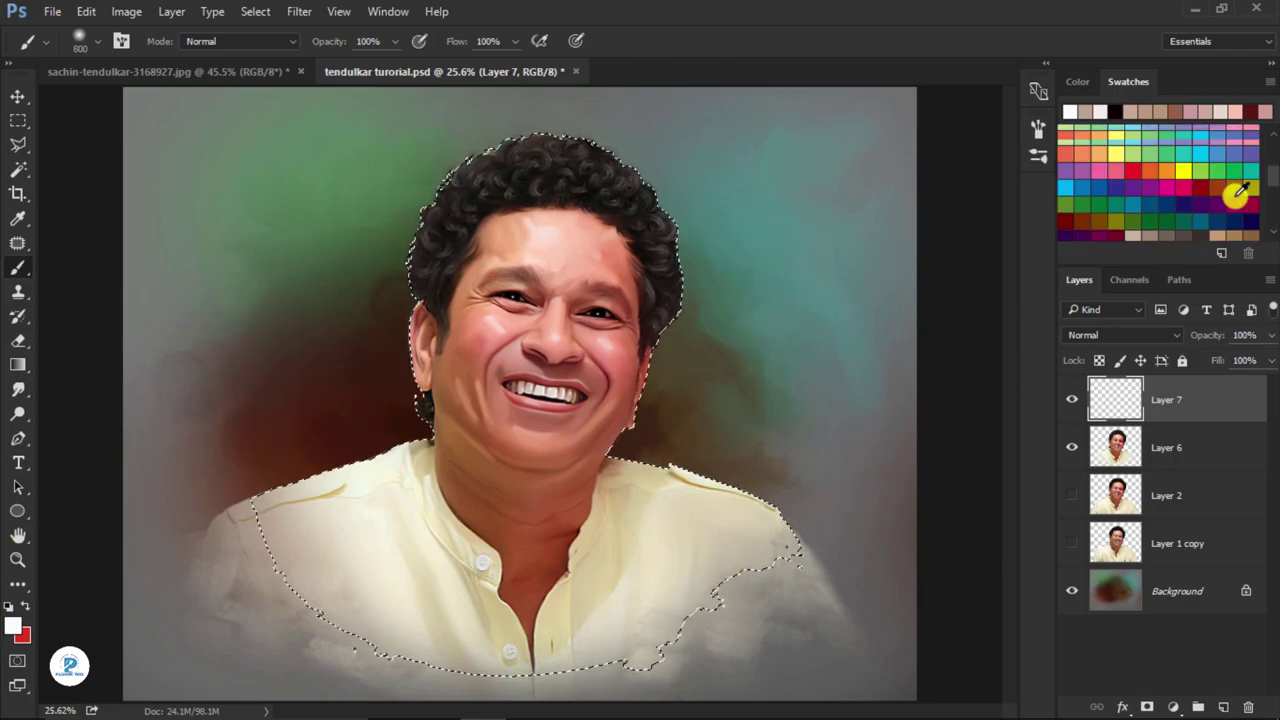
{"action": "scroll", "coordinate": [1230, 195], "scroll_direction": "up", "scroll_amount": 1}
{"action": "left_click", "coordinate": [1166, 202]}
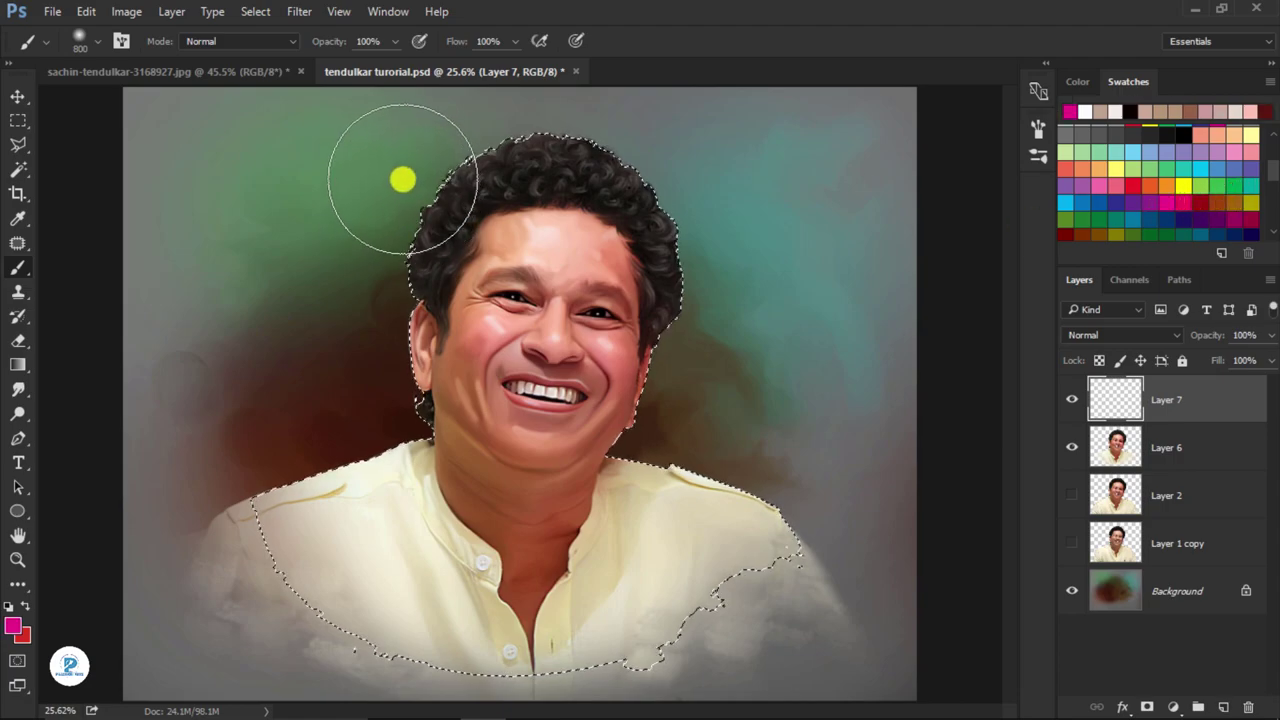
{"action": "left_click_drag", "start_coordinate": [400, 160], "coordinate": [369, 226]}
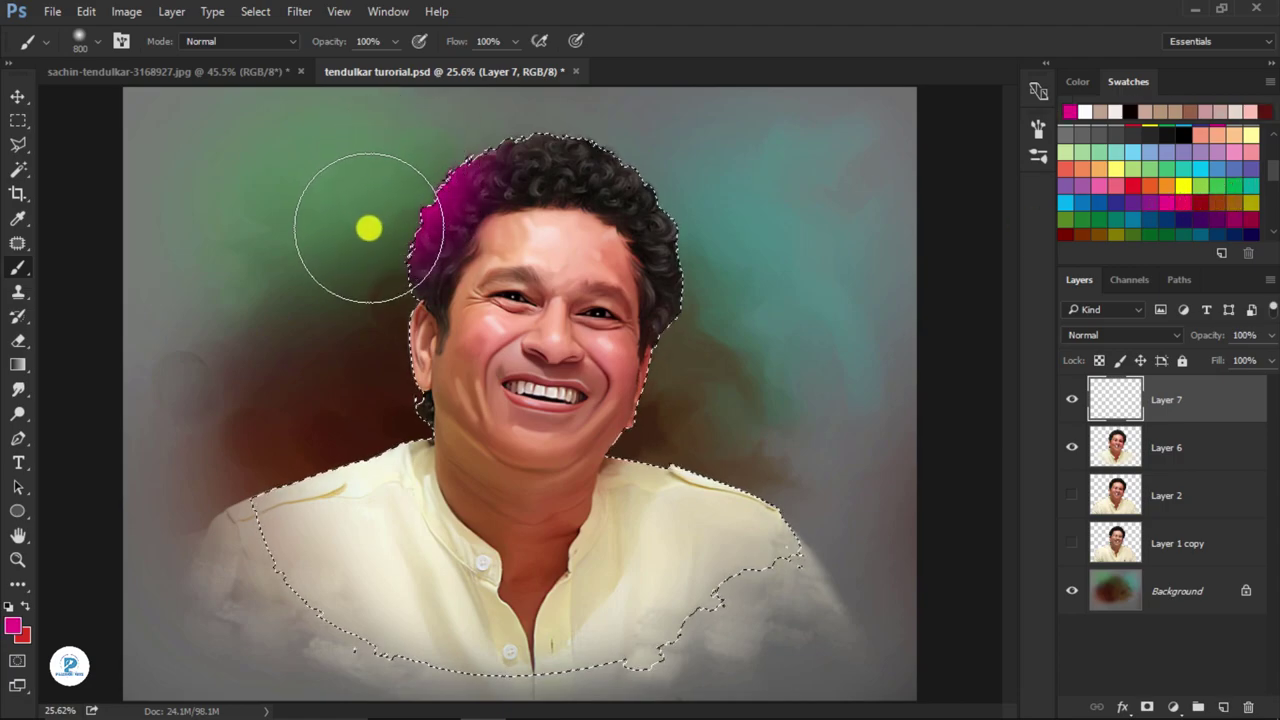
{"action": "scroll", "coordinate": [529, 237], "scroll_direction": "down", "scroll_amount": 2}
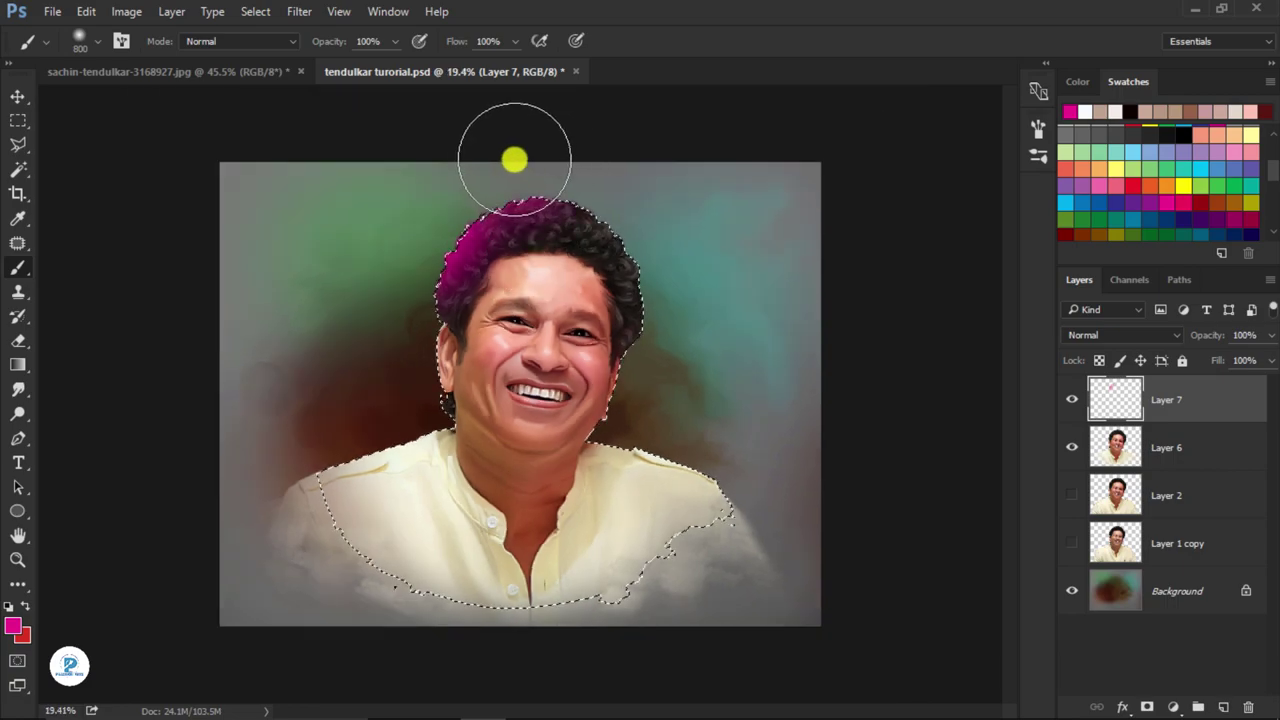
{"action": "left_click_drag", "start_coordinate": [514, 157], "coordinate": [657, 229]}
- Try Multiply and then Color Burn blending on the hair tint layer
{"action": "left_click", "coordinate": [1166, 335]}
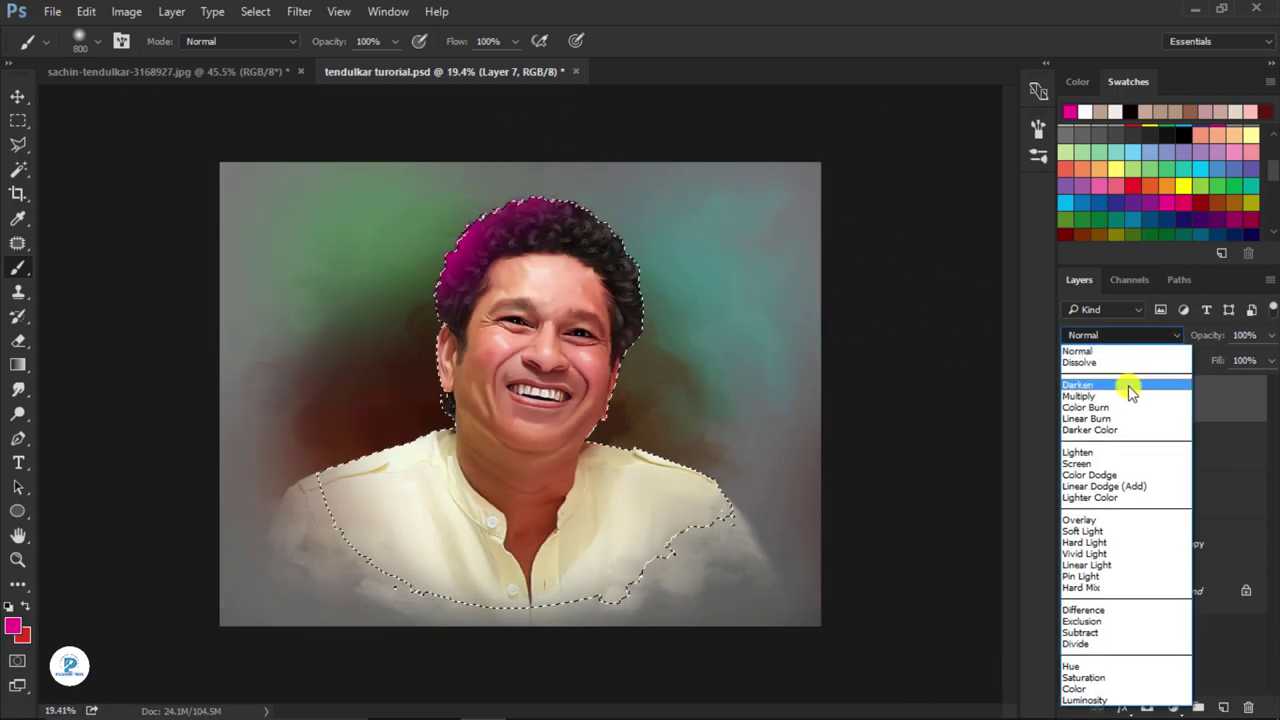
{"action": "left_click", "coordinate": [1127, 399]}
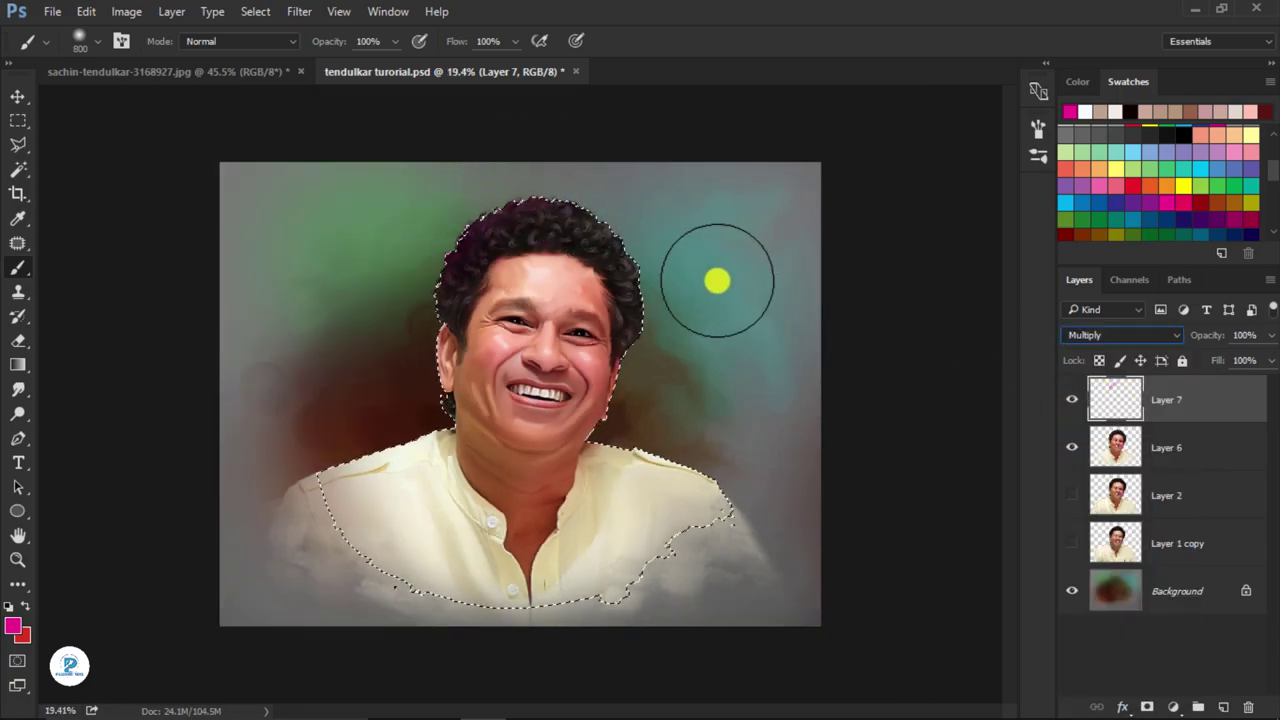
{"action": "key", "text": "ctrl+equal"}
{"action": "key", "text": "ctrl+equal"}
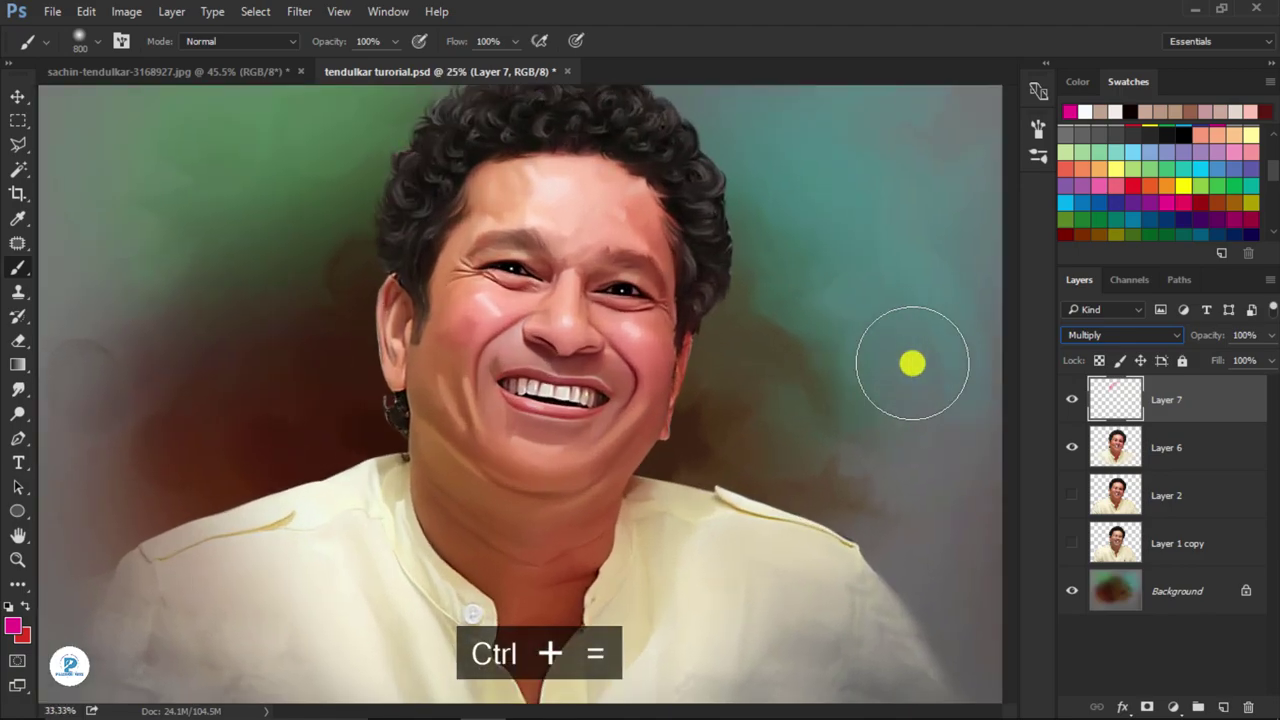
{"action": "key", "text": "ctrl+minus"}
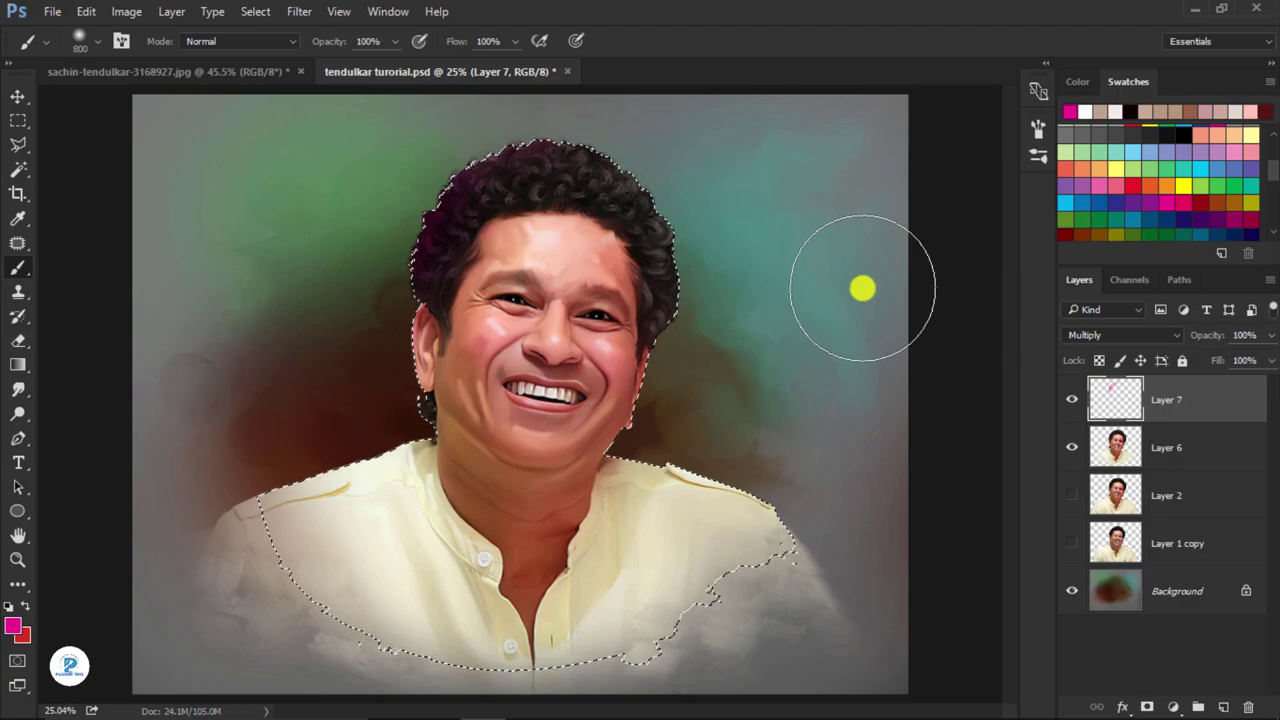
{"action": "left_click", "coordinate": [1176, 335]}
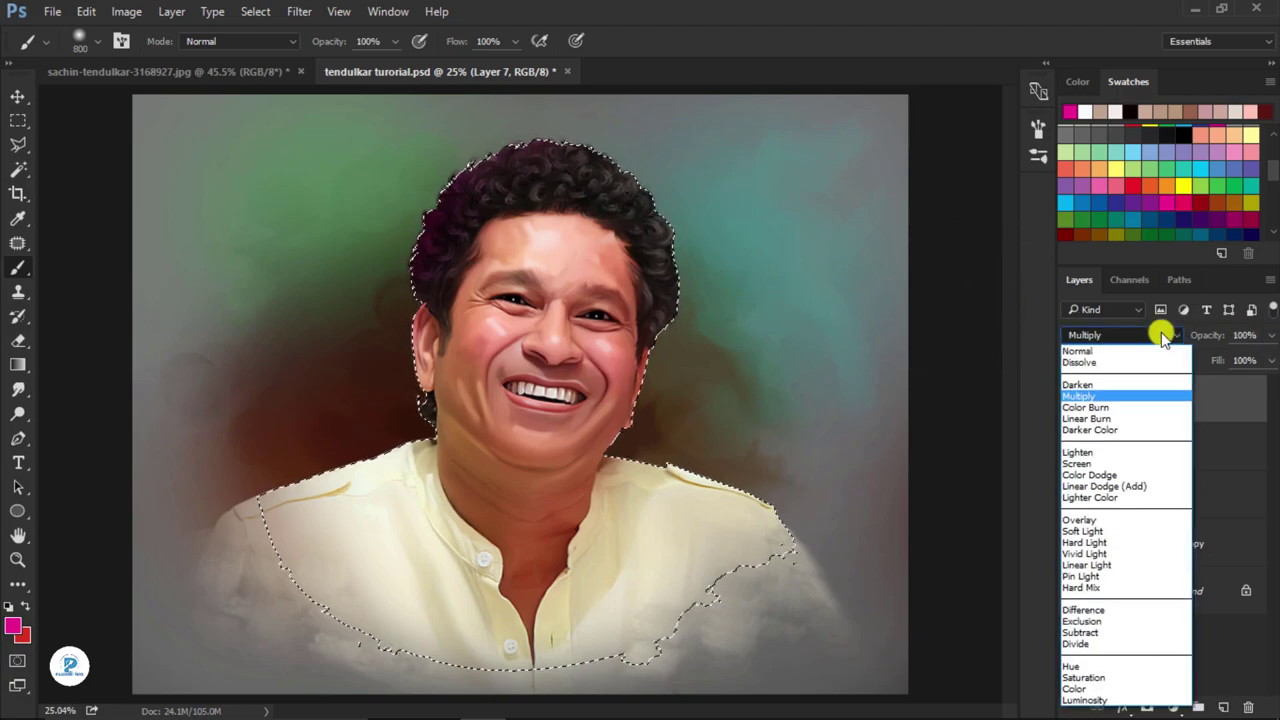
{"action": "left_click", "coordinate": [1088, 407]}
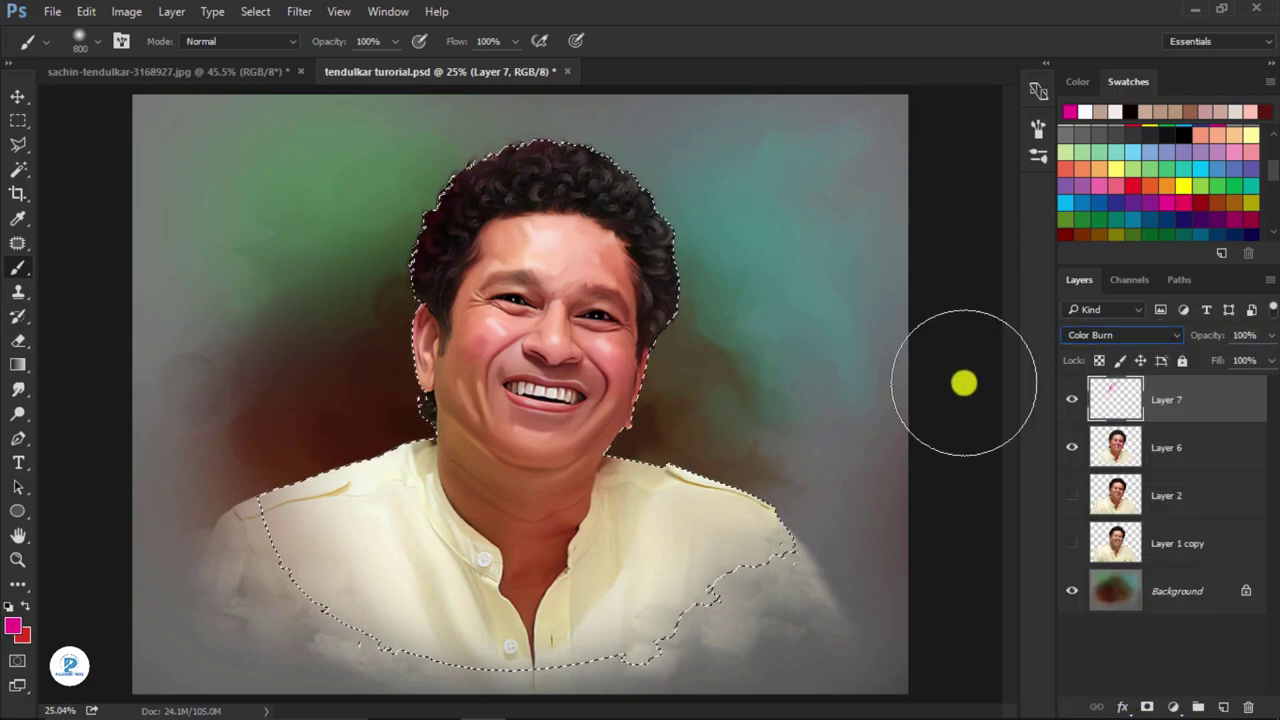
- Step through the remaining blend modes, settling on Vivid Light for the hair tint
{"action": "key", "text": "Down"}
{"action": "key", "text": "Down"}
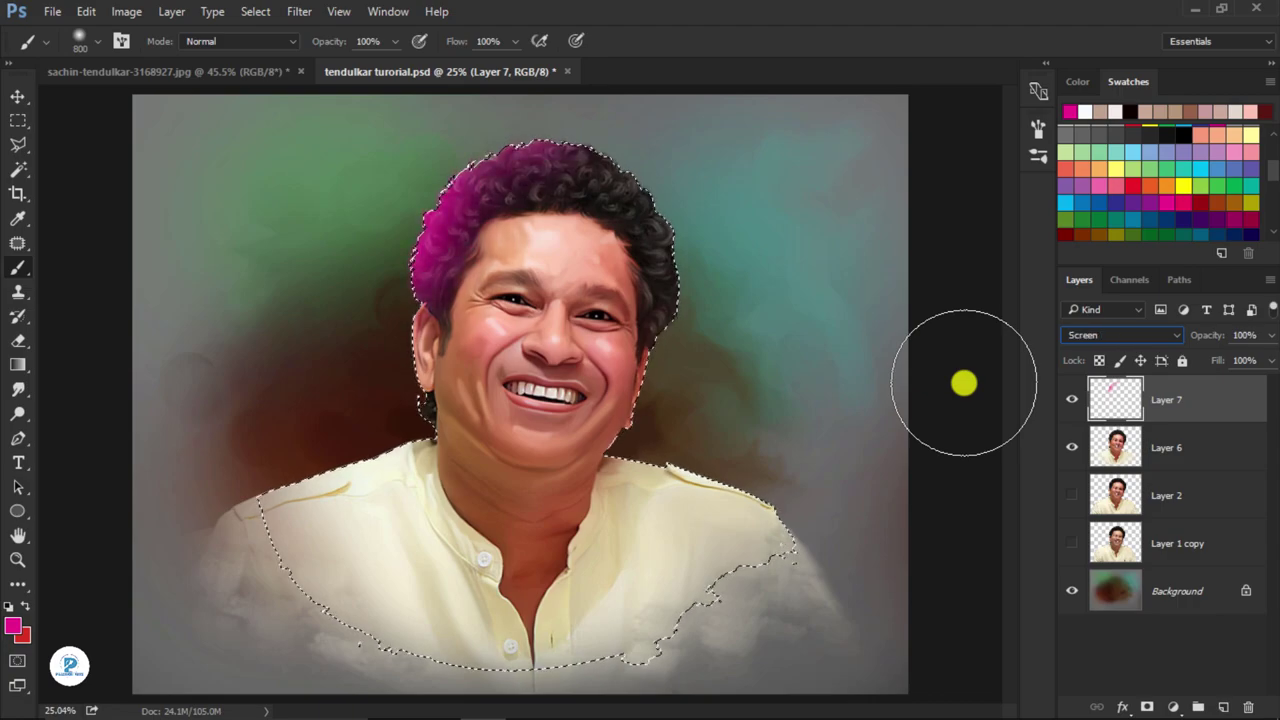
{"action": "key", "text": "Down"}
{"action": "key", "text": "Down"}
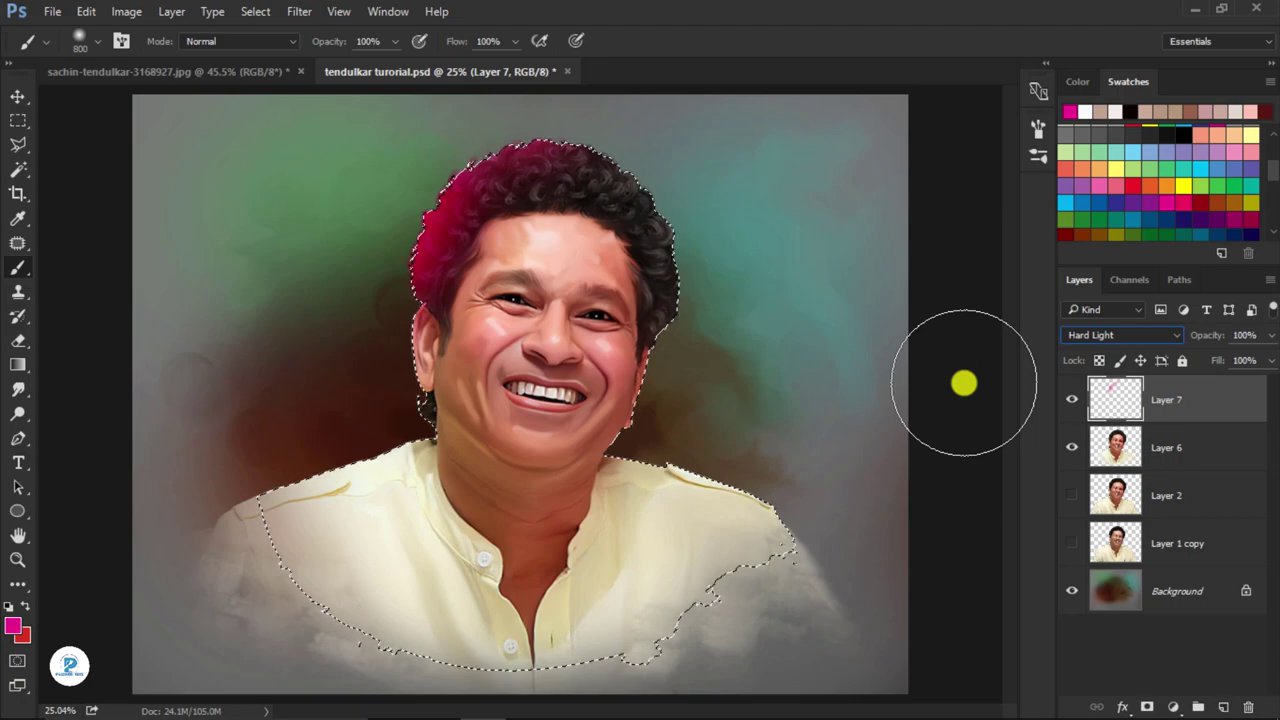
{"action": "key", "text": "Down"}
{"action": "key", "text": "Down"}
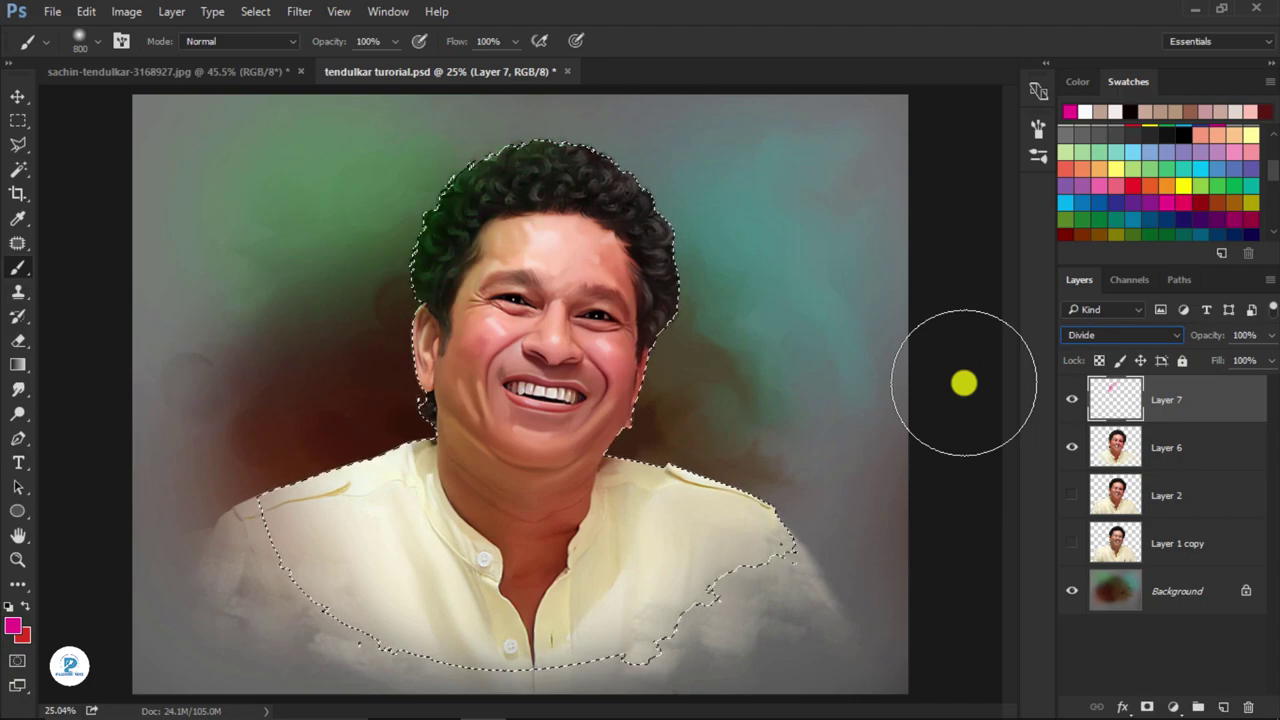
{"action": "key", "text": "Down"}
{"action": "key", "text": "Down"}
{"action": "key", "text": "Down"}
{"action": "key", "text": "Down"}
{"action": "key", "text": "Down"}
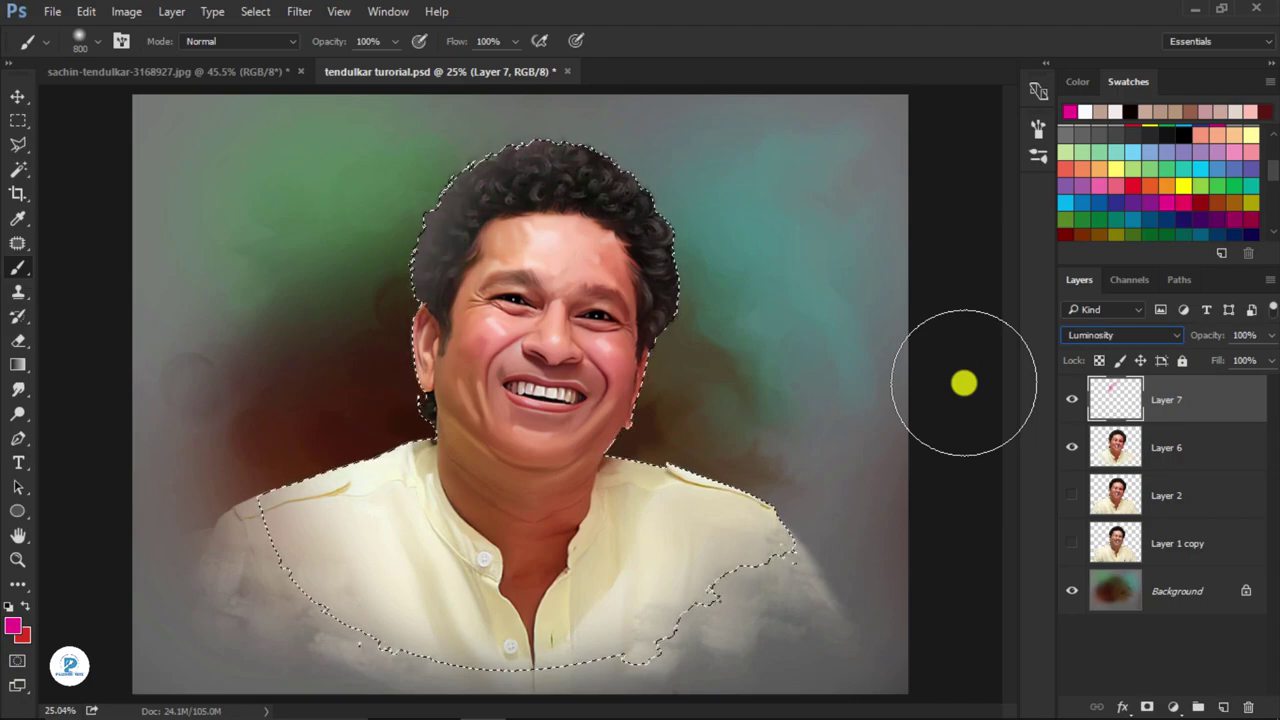
{"action": "key", "text": "Up"}
{"action": "key", "text": "Up"}
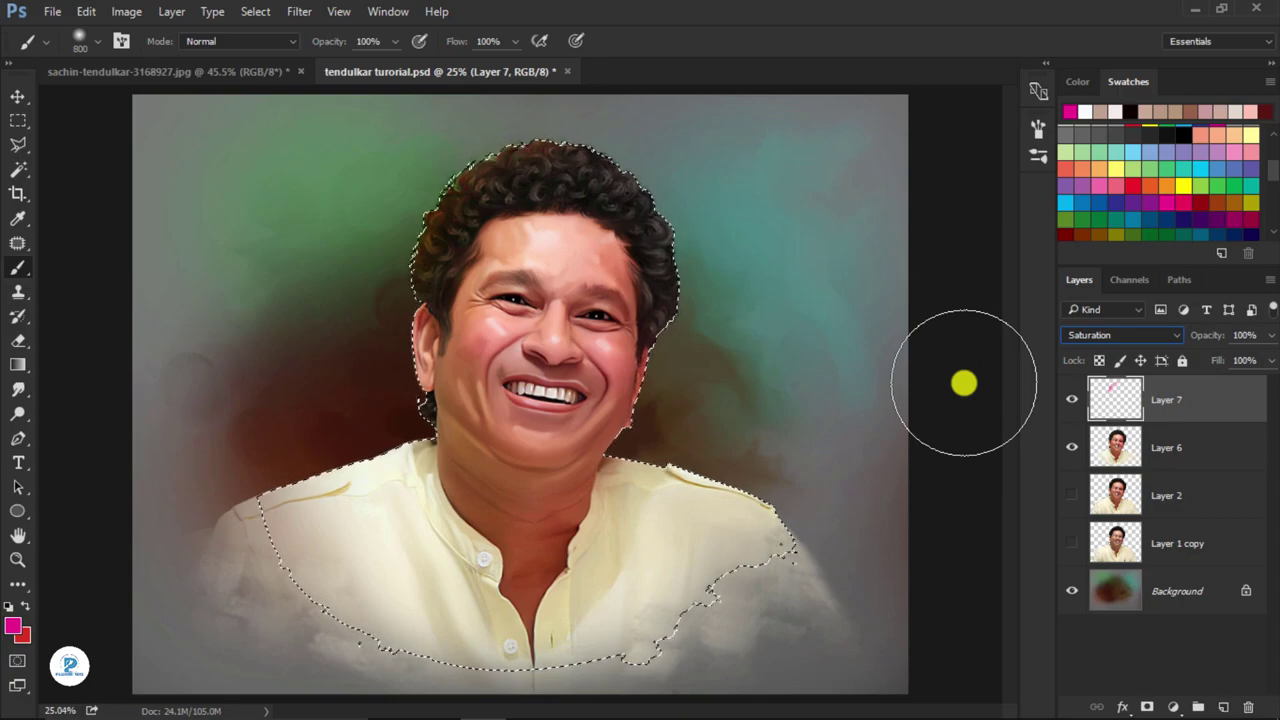
{"action": "key", "text": "Up"}
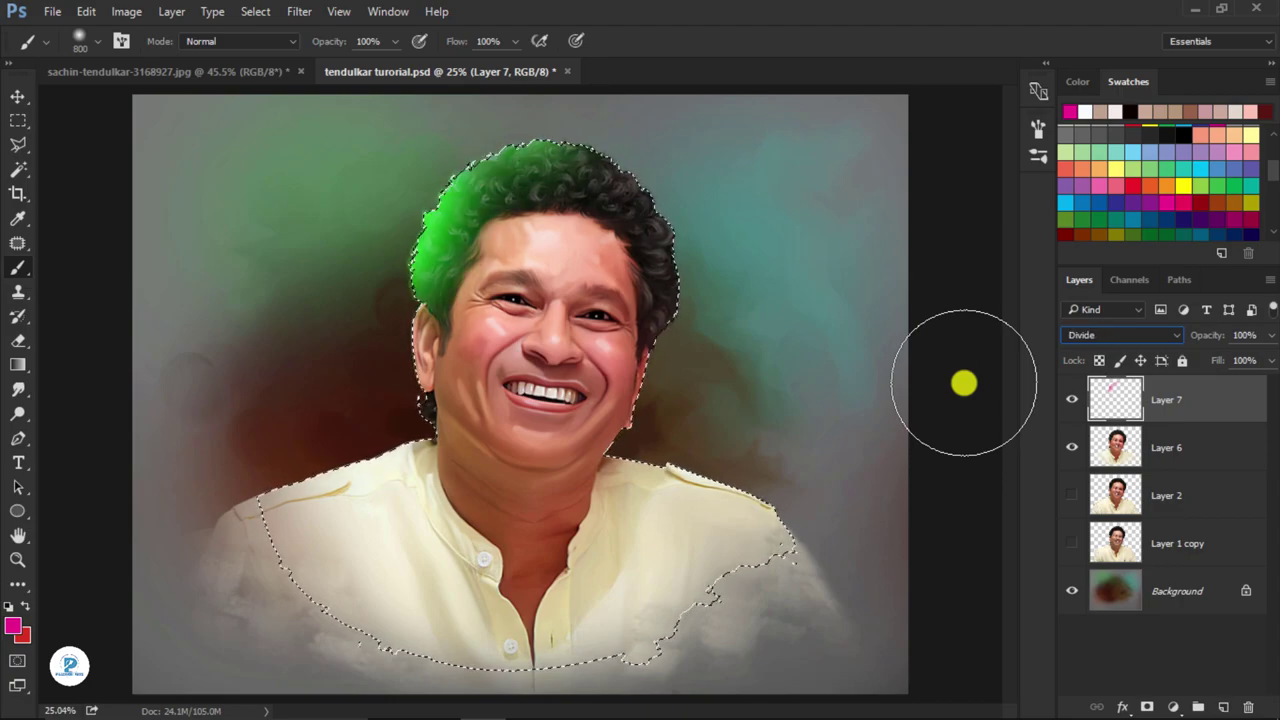
{"action": "key", "text": "Up"}
{"action": "key", "text": "Up"}
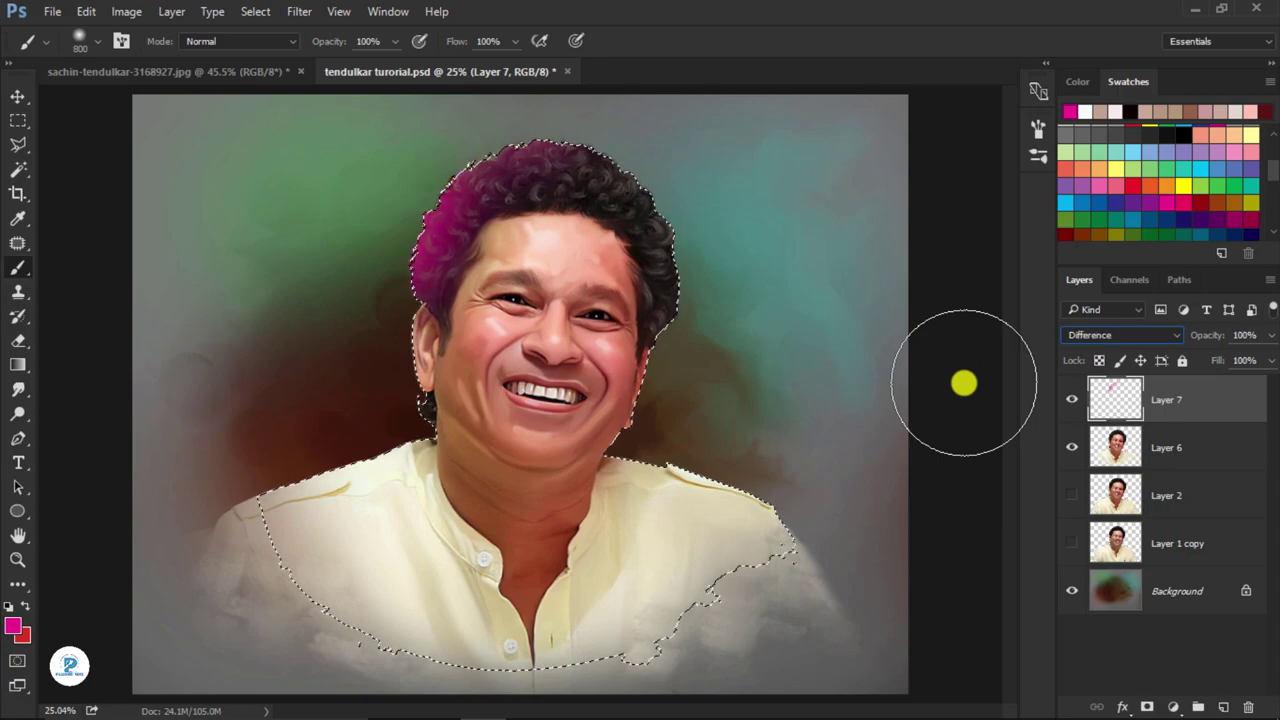
{"action": "key", "text": "Up"}
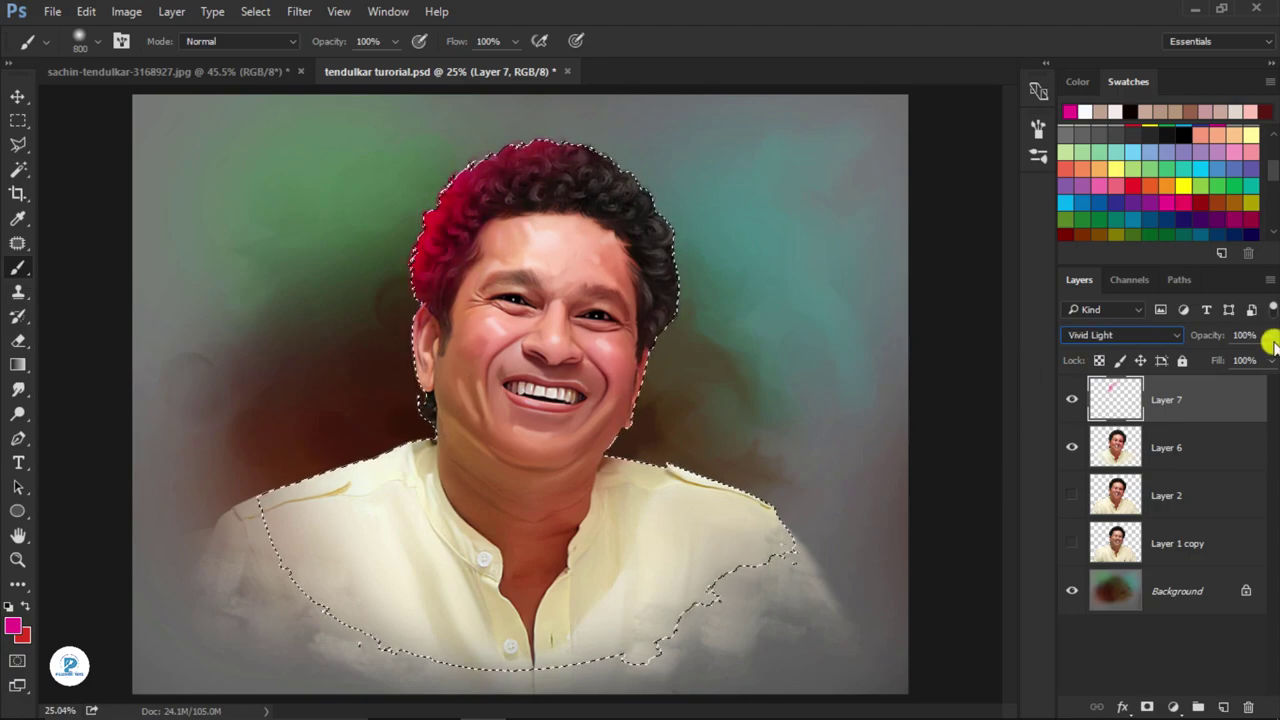
{"action": "key", "text": "Up"}
{"action": "key", "text": "Up"}
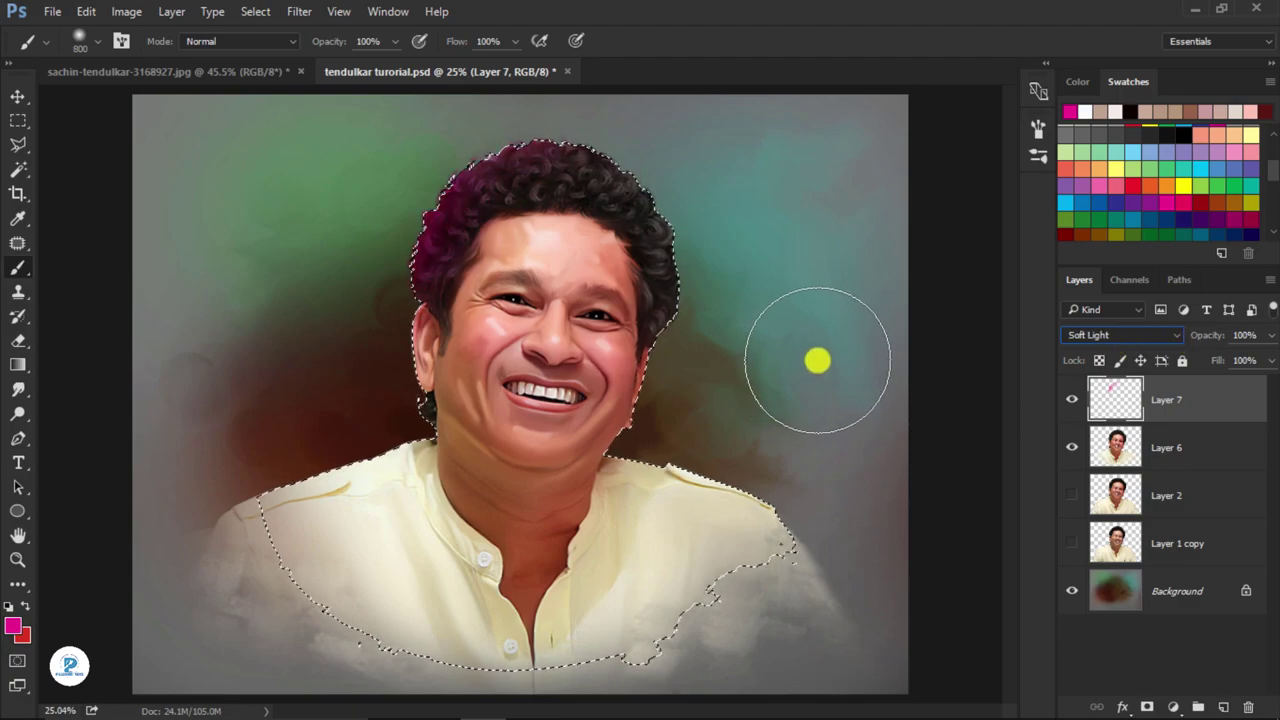
{"action": "key", "text": "Down"}
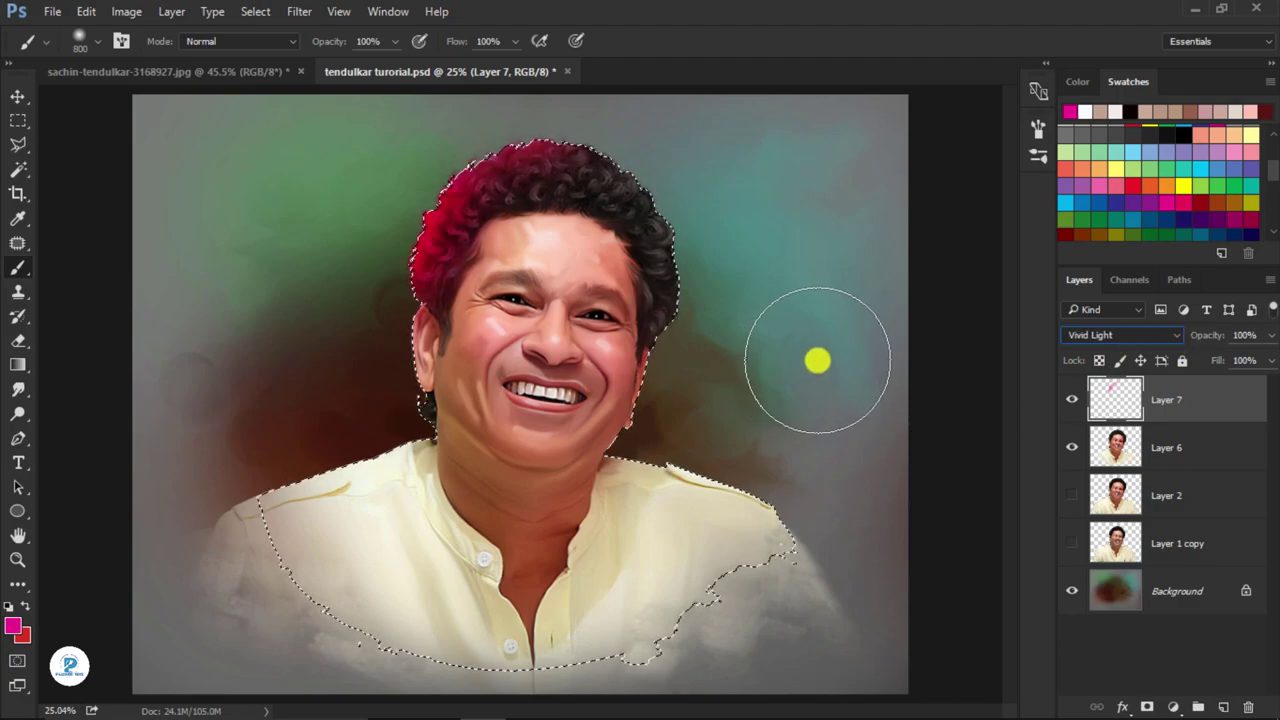
- Lower the tint layer's opacity and paint green over the right side of the hair
{"action": "left_click_drag", "start_coordinate": [1222, 338], "coordinate": [1183, 337]}
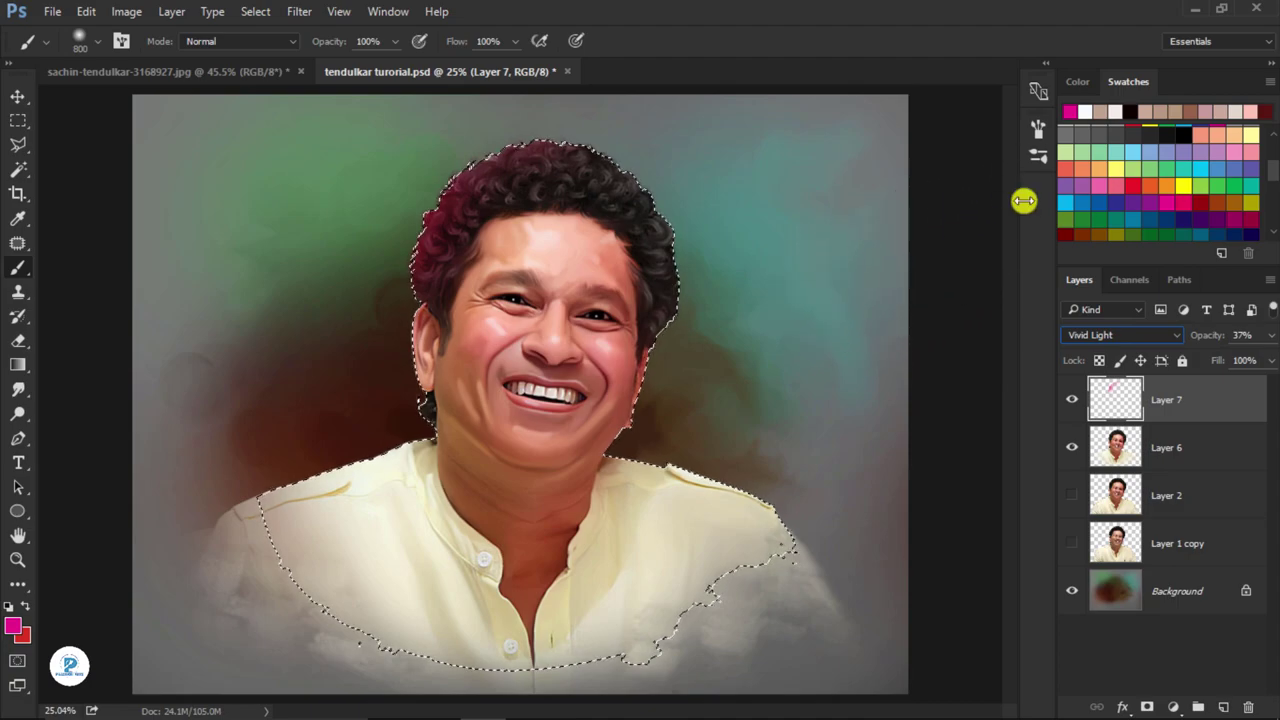
{"action": "scroll", "coordinate": [1142, 152], "scroll_direction": "up", "scroll_amount": 2}
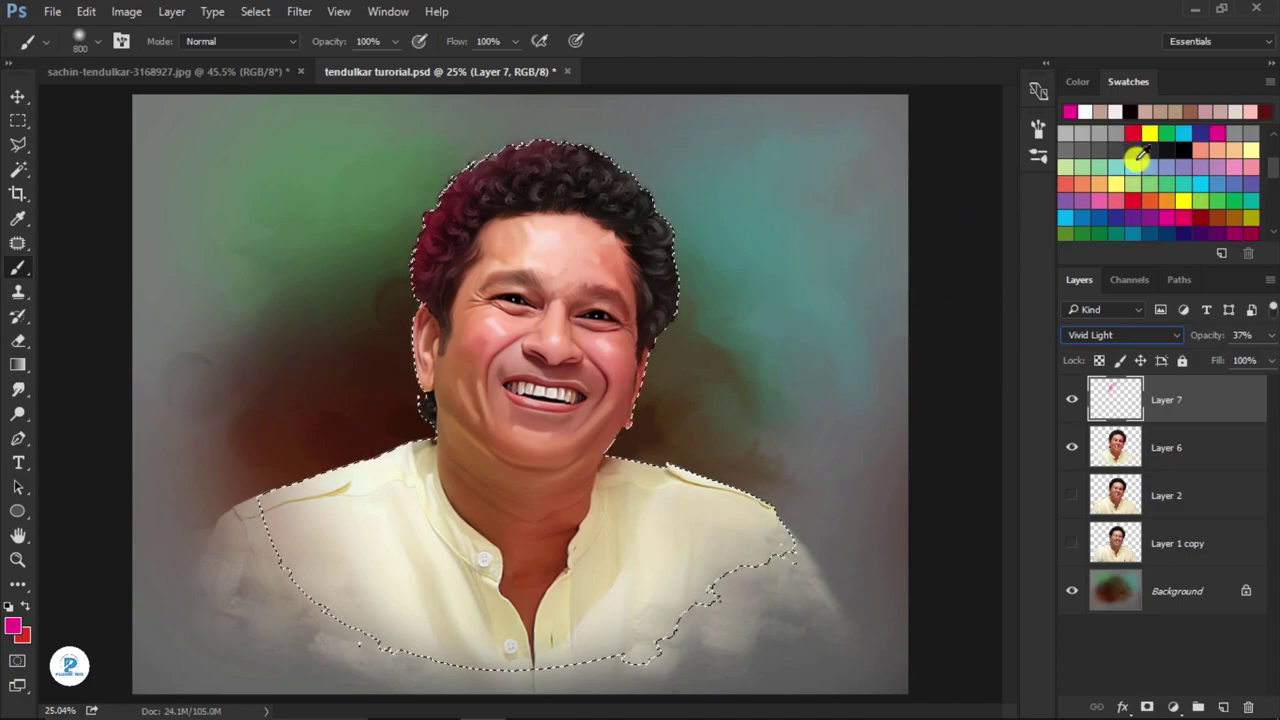
{"action": "scroll", "coordinate": [1190, 170], "scroll_direction": "up", "scroll_amount": 2}
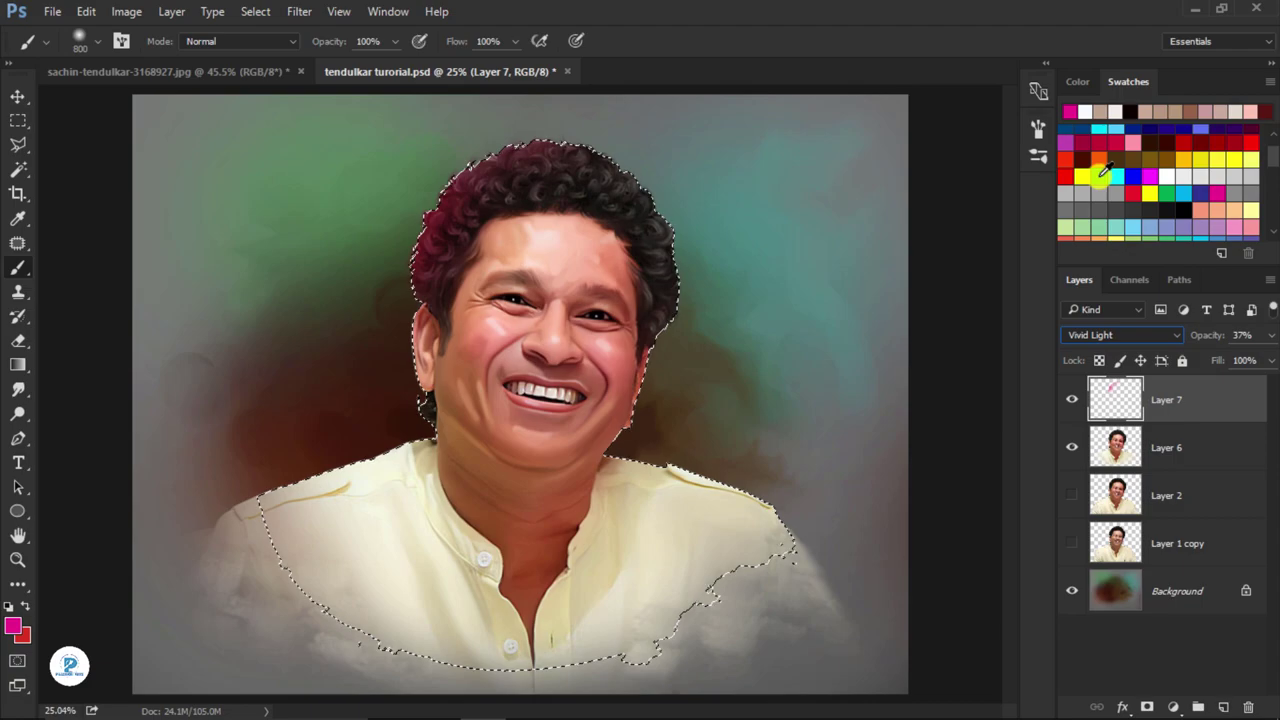
{"action": "left_click", "coordinate": [1099, 176]}
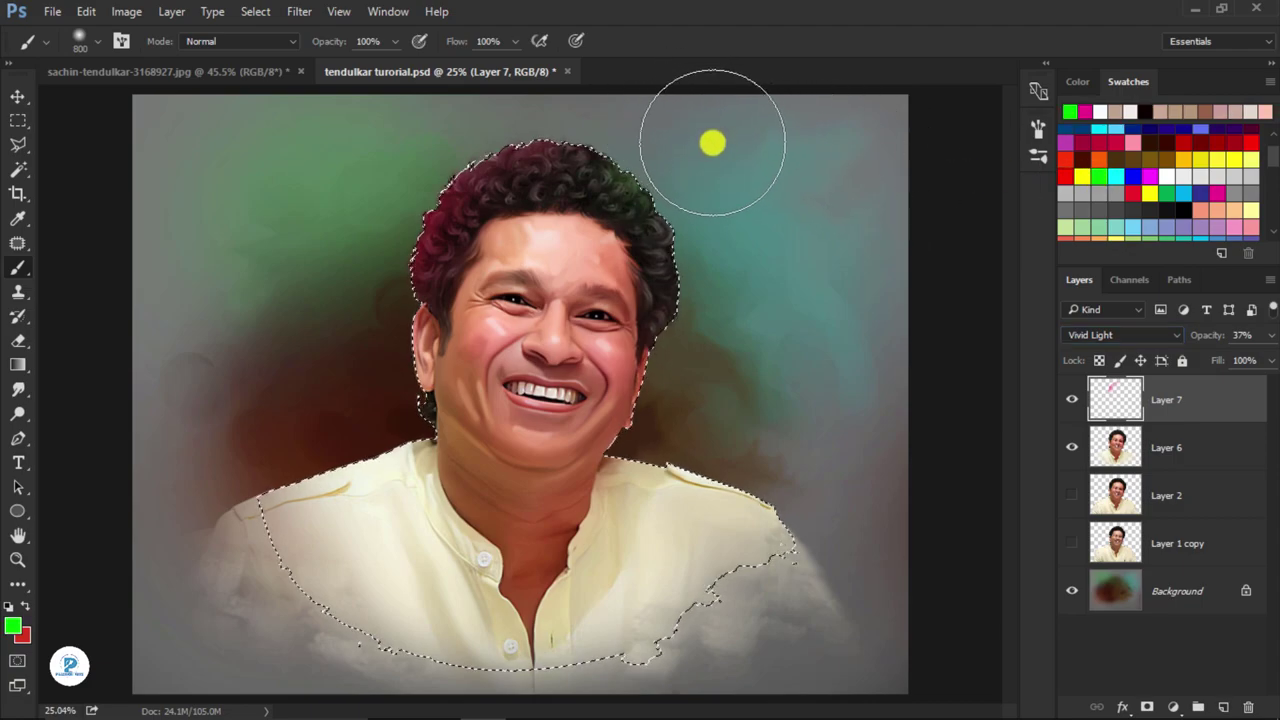
{"action": "mouse_move", "coordinate": [760, 227]}
{"action": "left_mouse_down"}
{"action": "mouse_move", "coordinate": [760, 331]}
{"action": "mouse_move", "coordinate": [846, 326]}
{"action": "mouse_move", "coordinate": [823, 271]}
{"action": "left_mouse_up"}
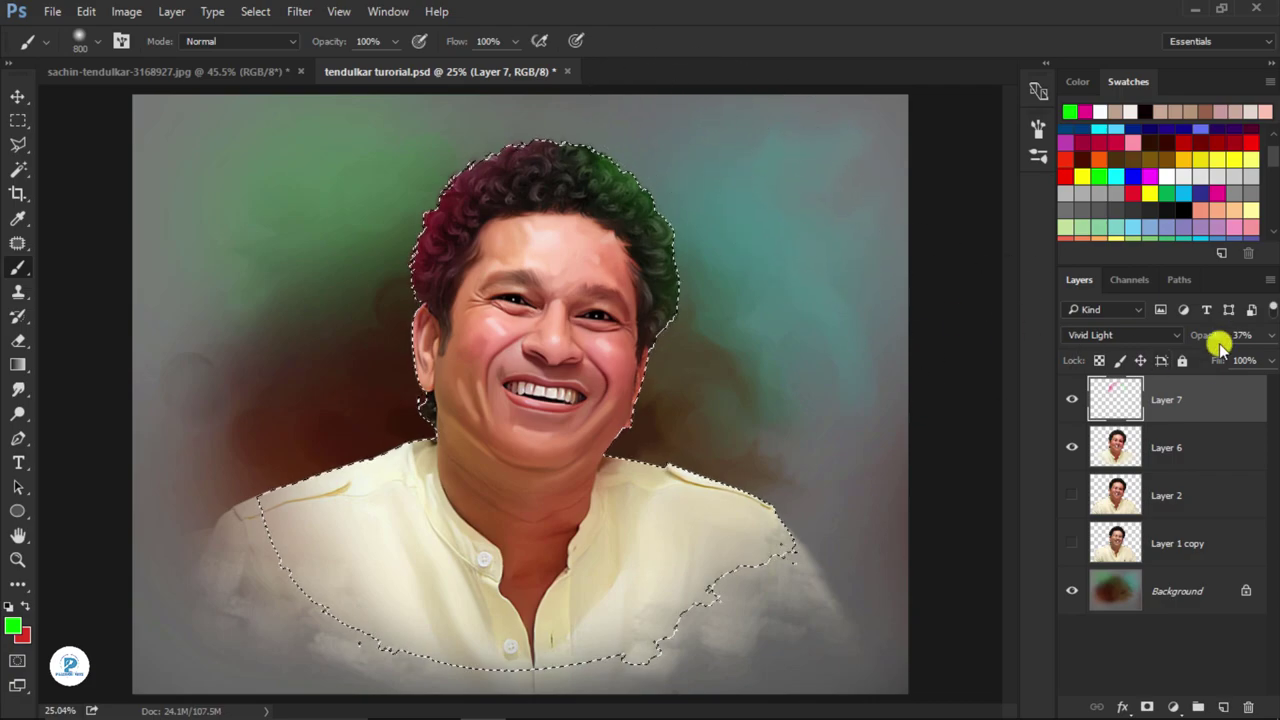
- Fade Layer 7's opacity to 16%
{"action": "left_click_drag", "start_coordinate": [1217, 338], "coordinate": [1177, 337]}
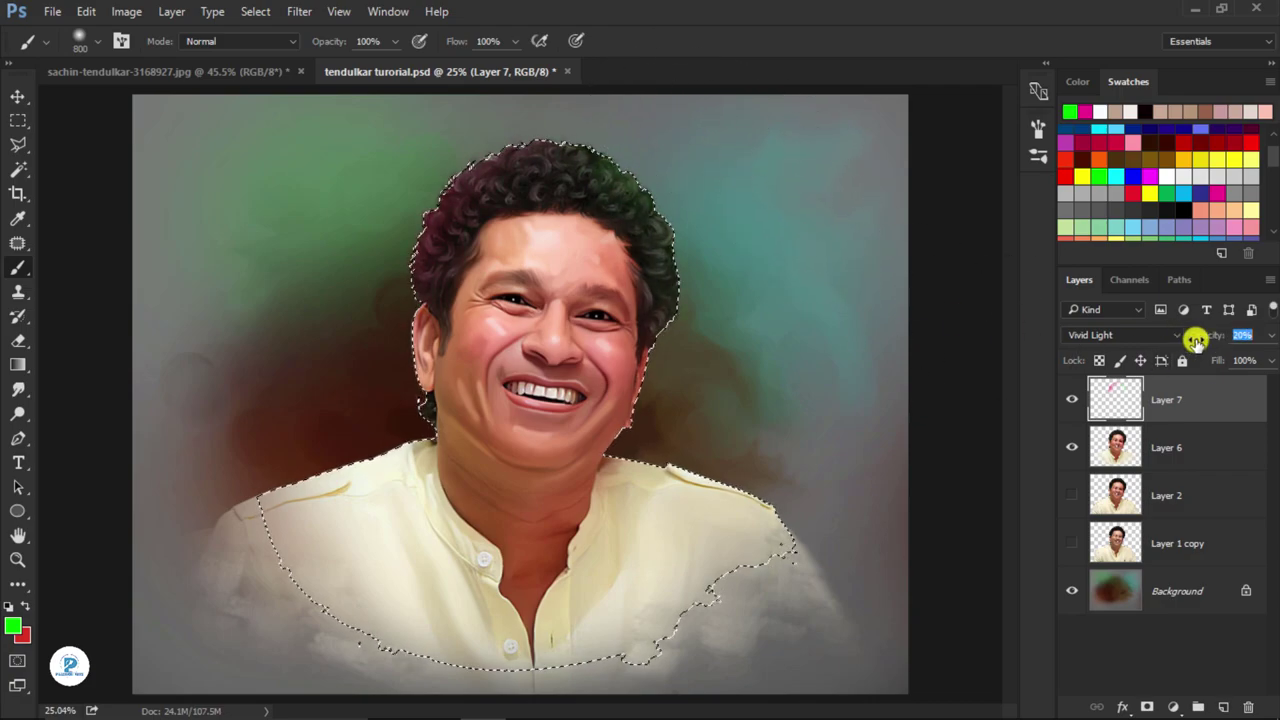
{"action": "scroll", "coordinate": [766, 184], "scroll_direction": "down", "scroll_amount": 2}
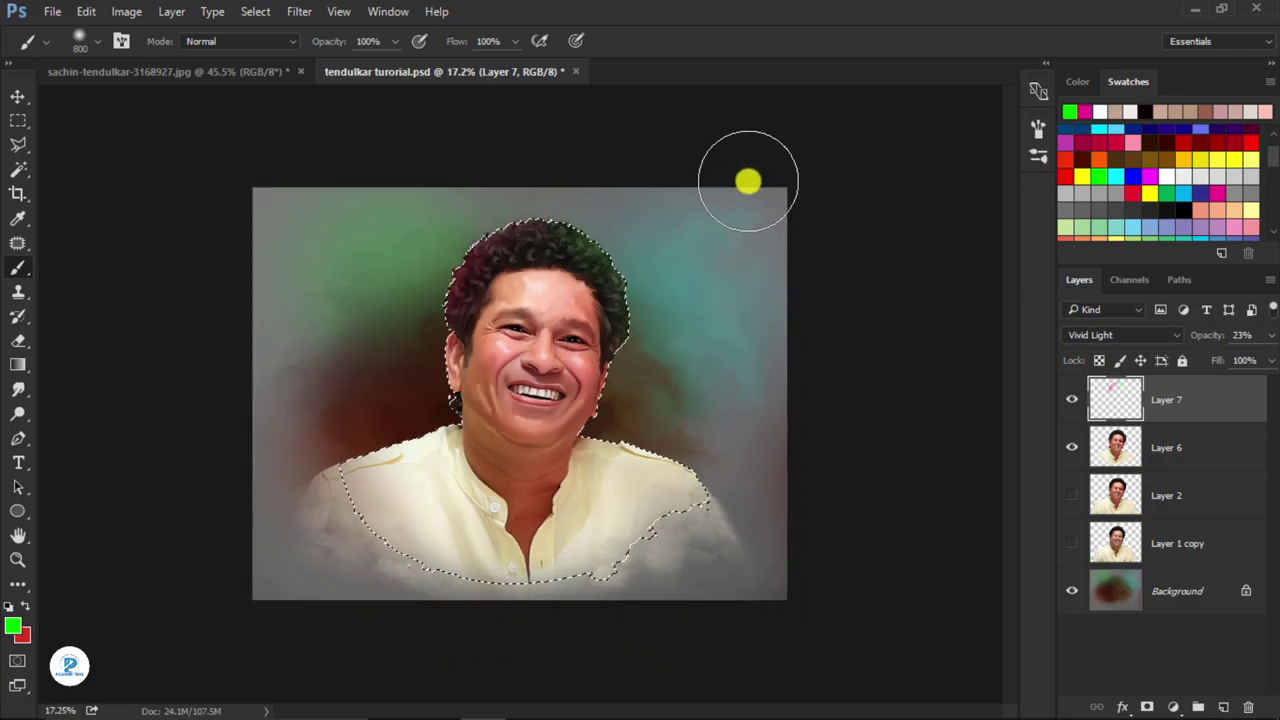
{"action": "scroll", "coordinate": [634, 175], "scroll_direction": "up", "scroll_amount": 1}
{"action": "scroll", "coordinate": [634, 175], "scroll_direction": "up", "scroll_amount": 1}
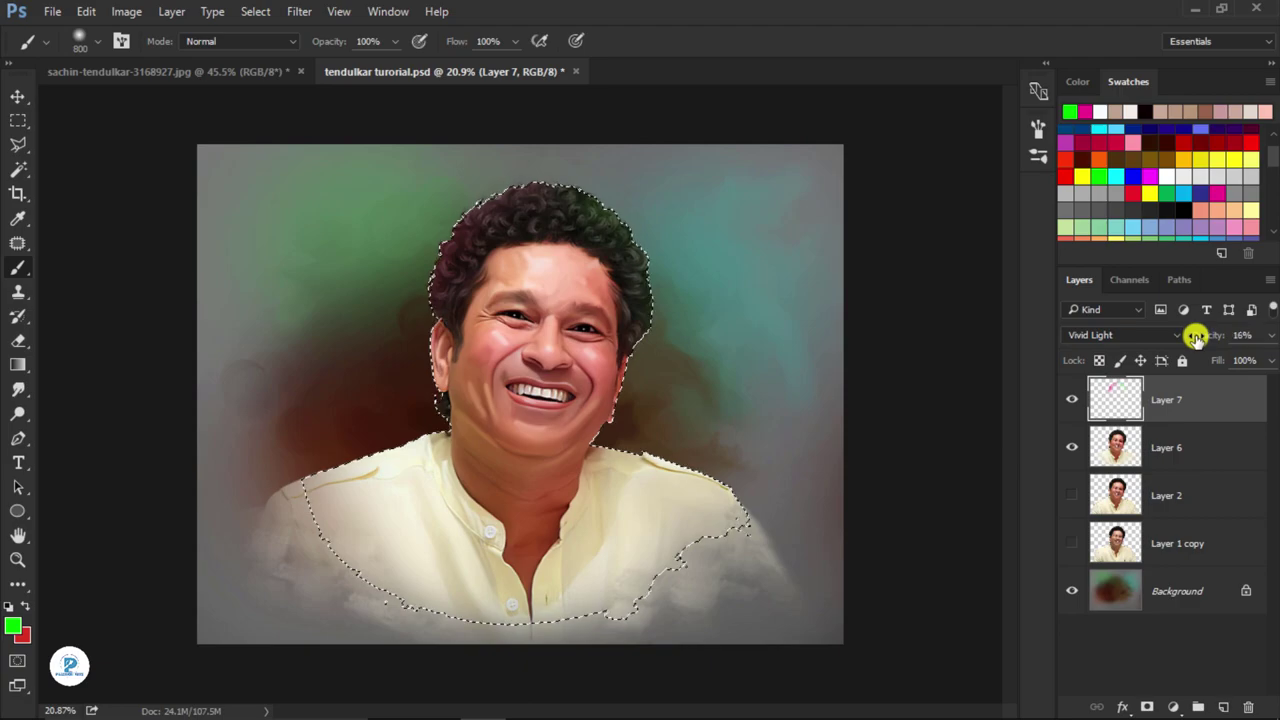
{"action": "key", "text": "Return"}
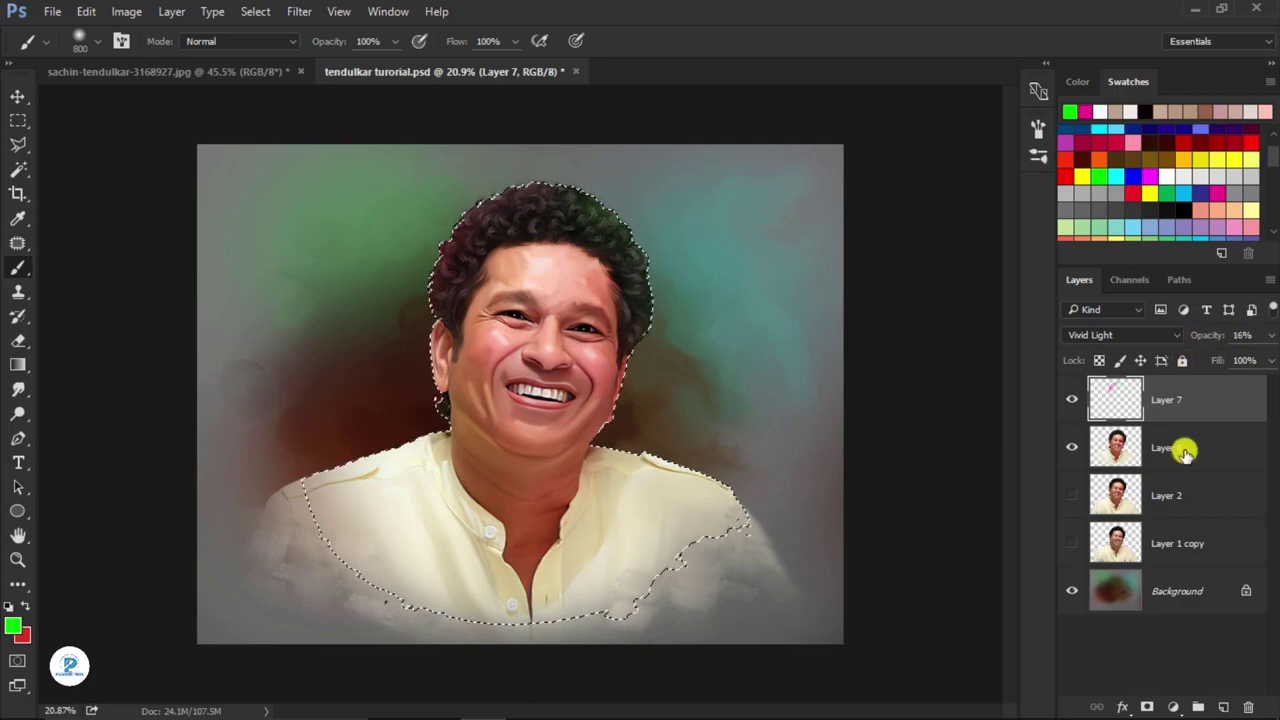
- Apply Match Color at colour intensity 106 to the Layer 6 portrait, then deselect
{"action": "left_click", "coordinate": [1180, 440]}
{"action": "left_click", "coordinate": [133, 12]}
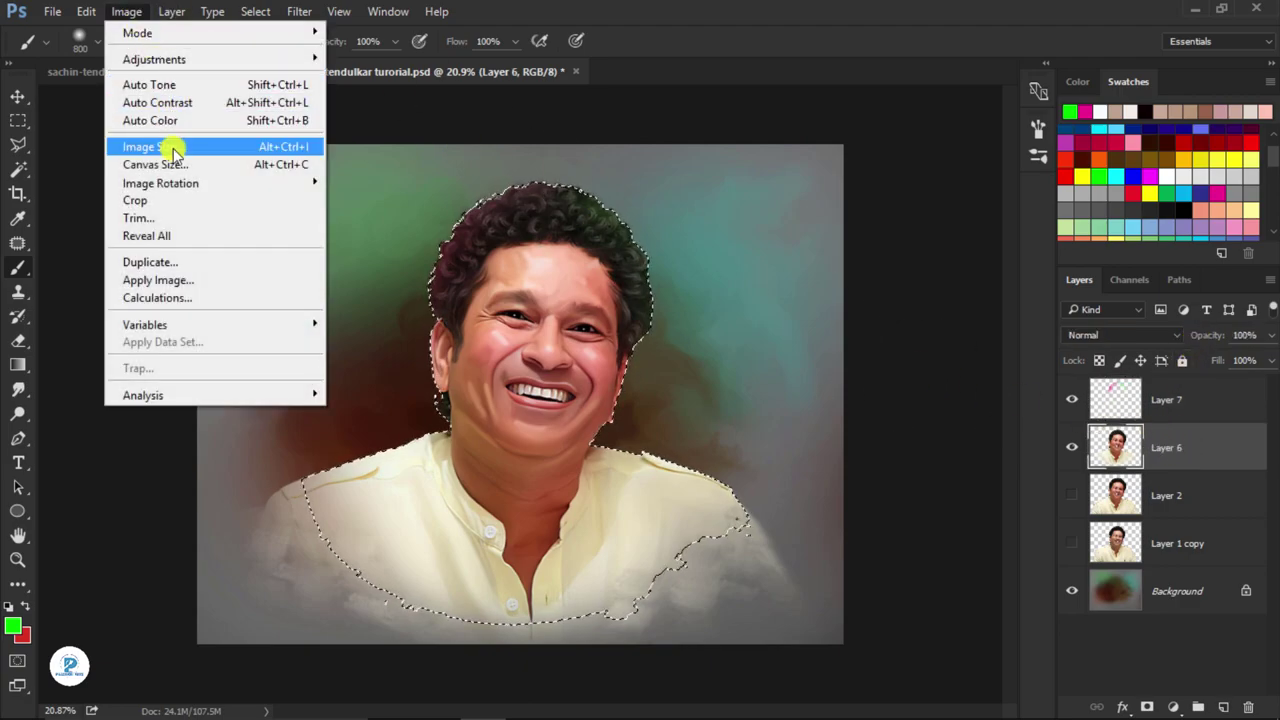
{"action": "mouse_move", "coordinate": [154, 59]}
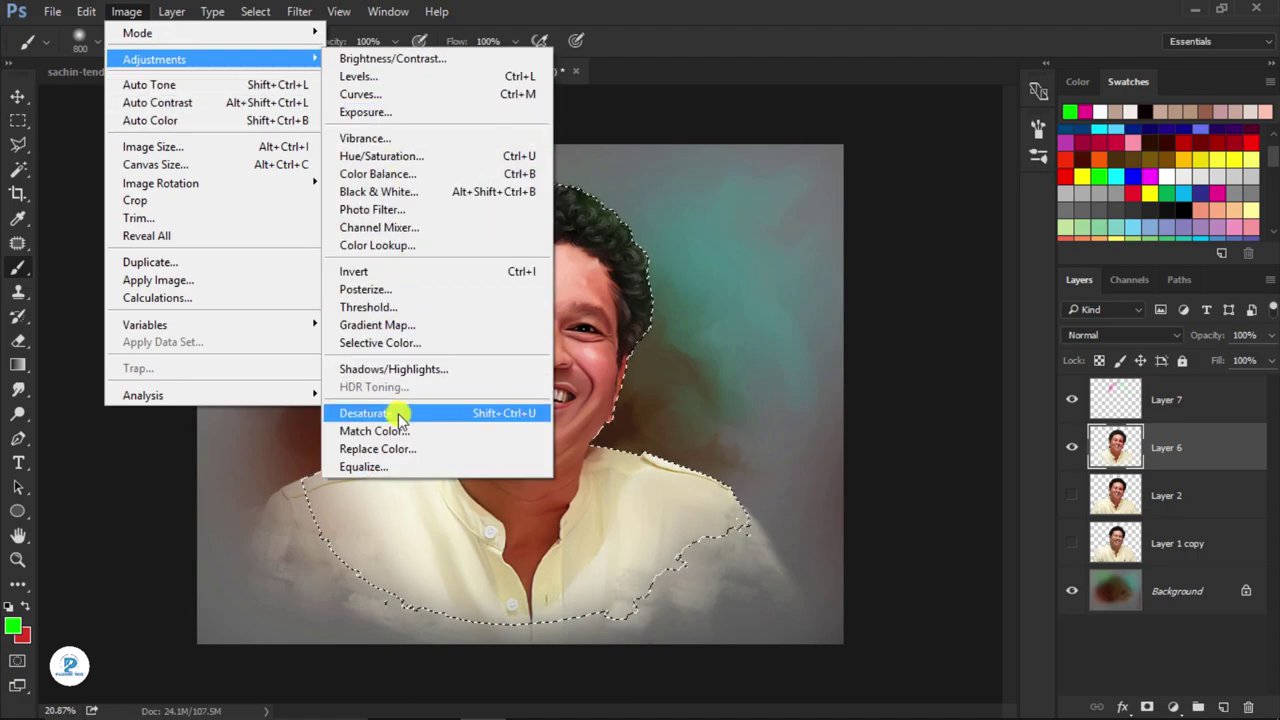
{"action": "left_click", "coordinate": [405, 431]}
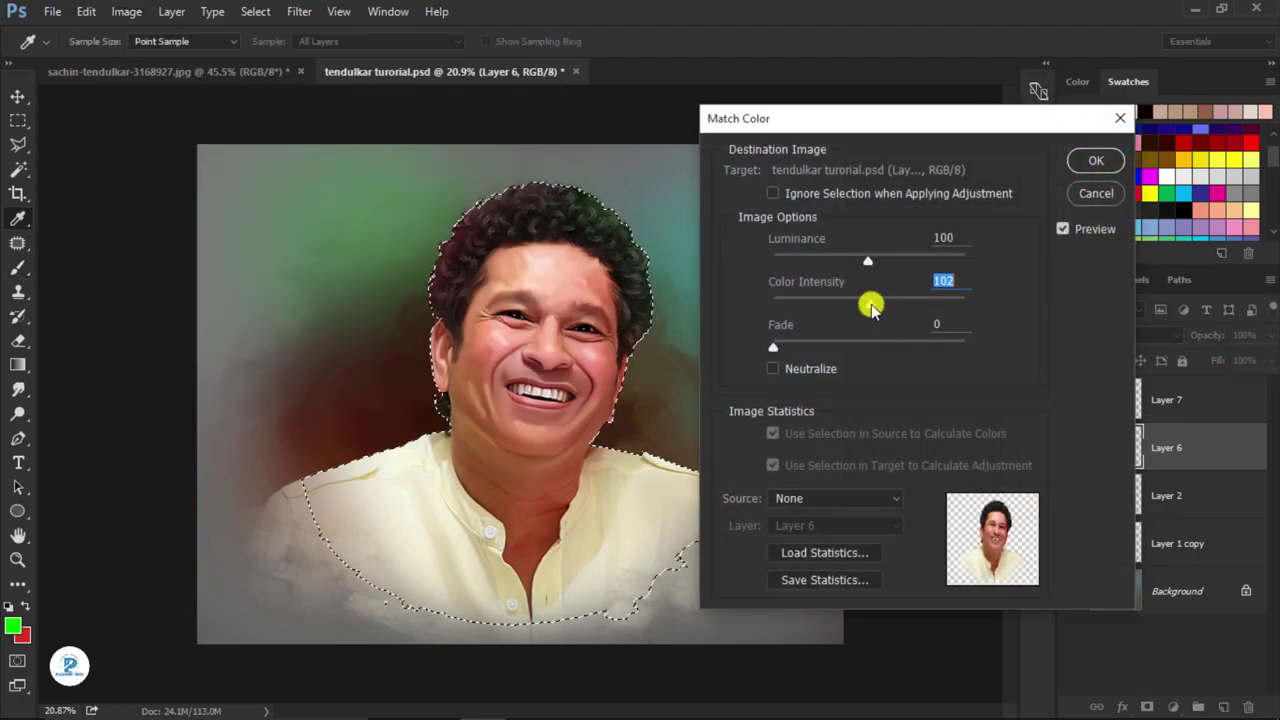
{"action": "left_click_drag", "start_coordinate": [867, 304], "coordinate": [888, 308]}
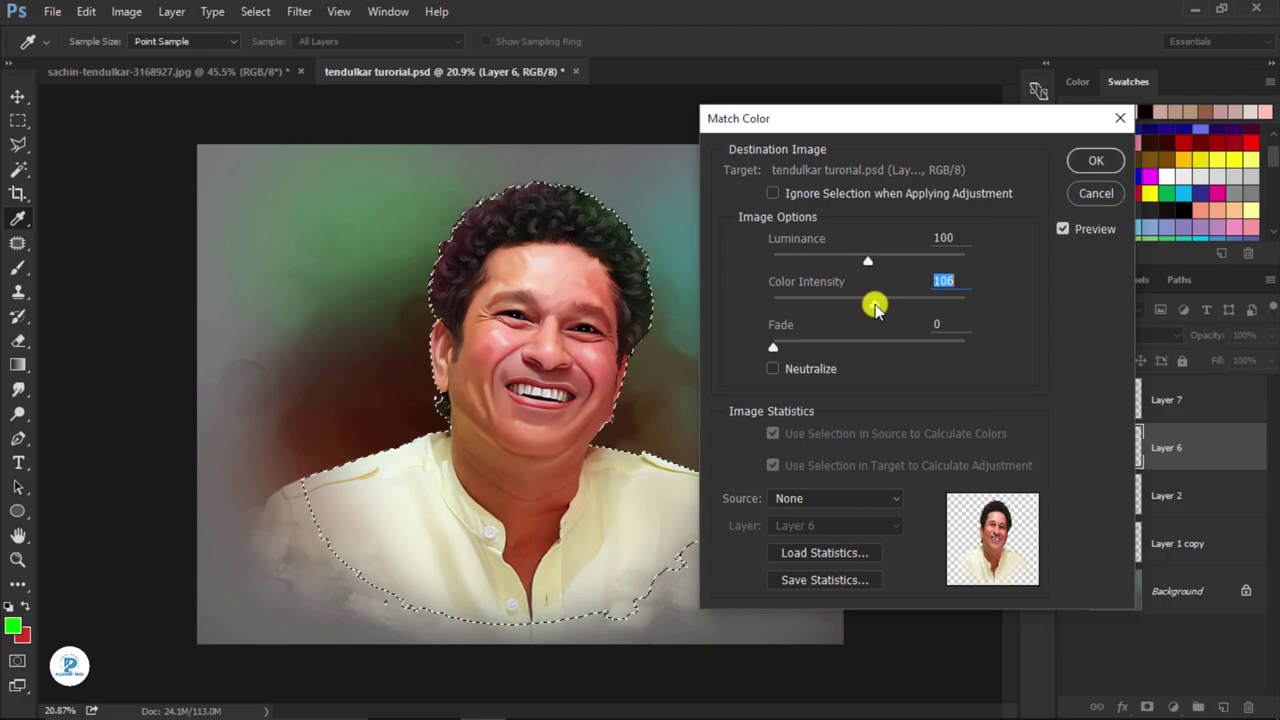
{"action": "left_click", "coordinate": [1088, 162]}
{"action": "key", "text": "ctrl+d"}
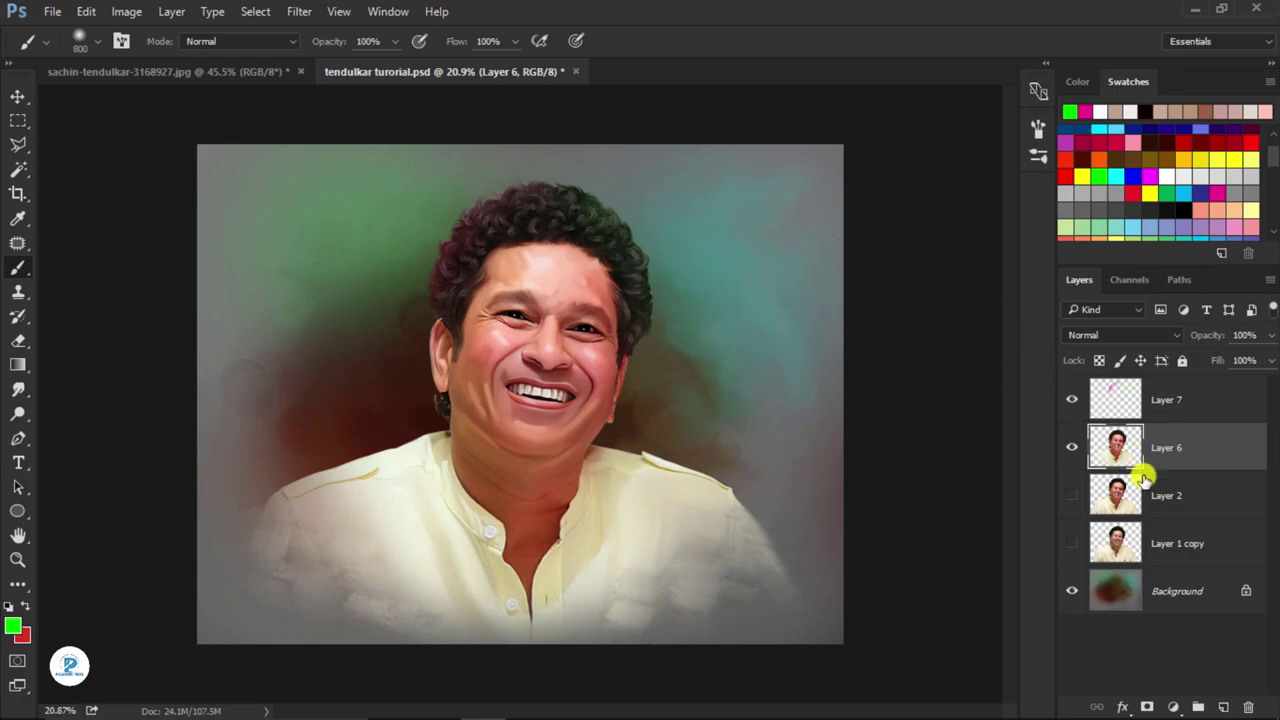
- Switch to the Magnetic Lasso, zoom in, and begin the outline at the left ear's top
{"action": "right_click", "coordinate": [18, 144]}
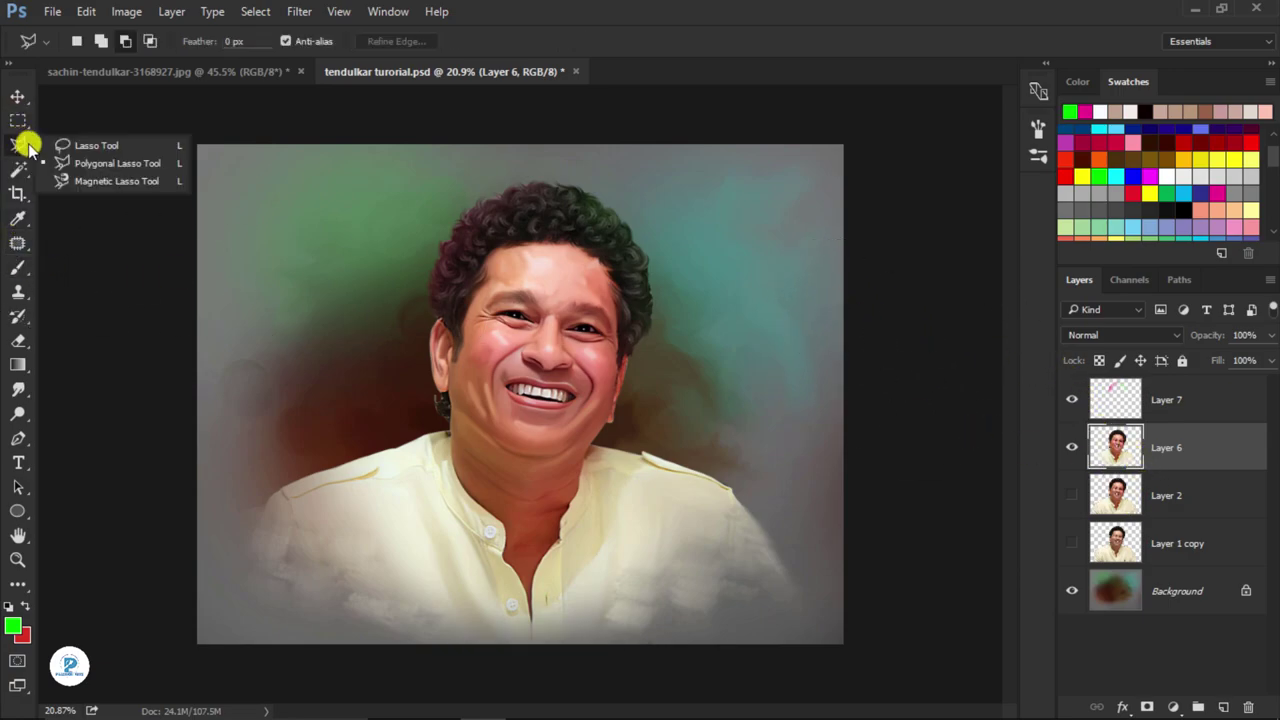
{"action": "left_click", "coordinate": [82, 172]}
{"action": "scroll", "coordinate": [430, 297], "scroll_direction": "up", "scroll_amount": 3}
{"action": "scroll", "coordinate": [430, 297], "scroll_direction": "up", "scroll_amount": 1}
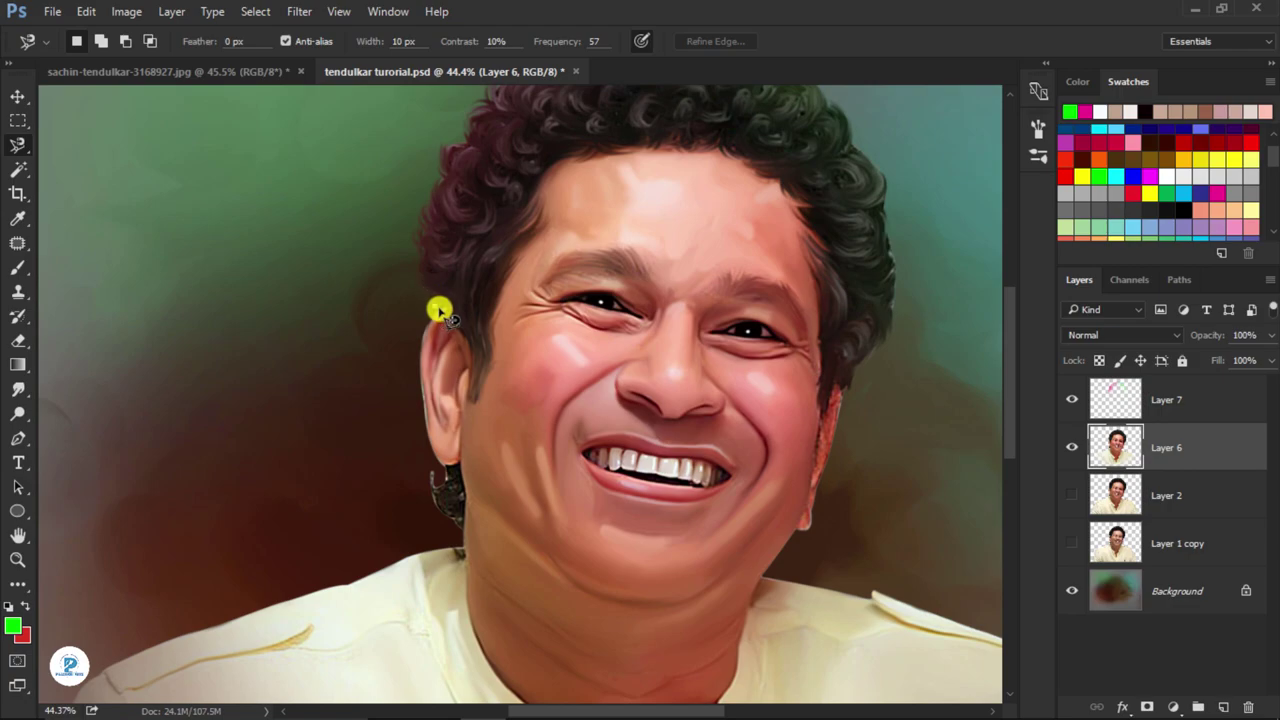
{"action": "left_click", "coordinate": [435, 307]}
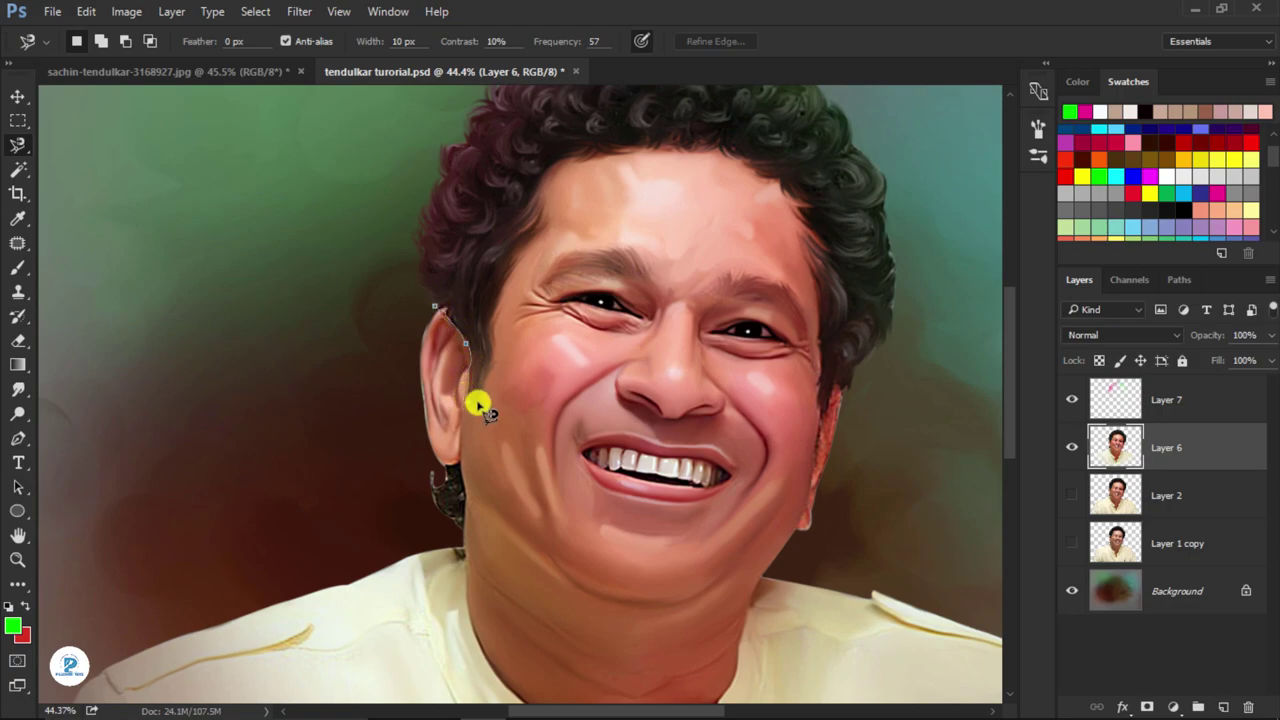
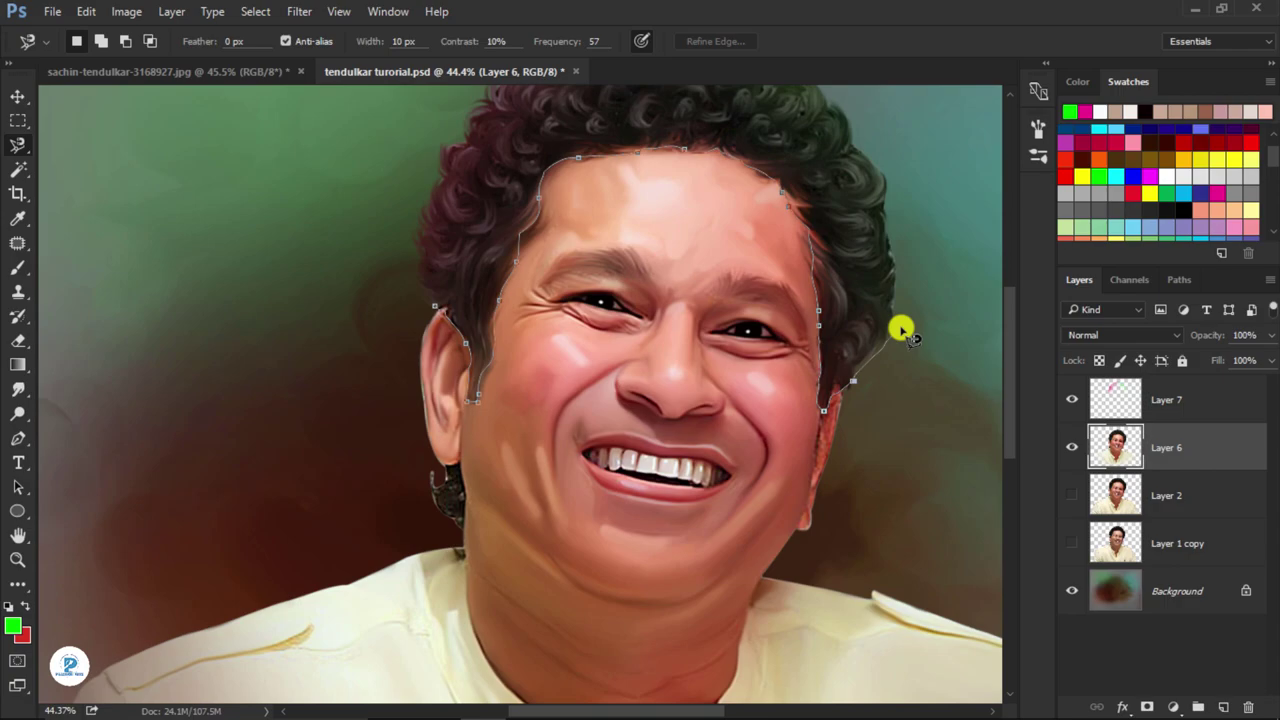
- Close the lasso outline around the hair and feather it by 8 px
{"action": "key", "text": "ctrl+minus"}
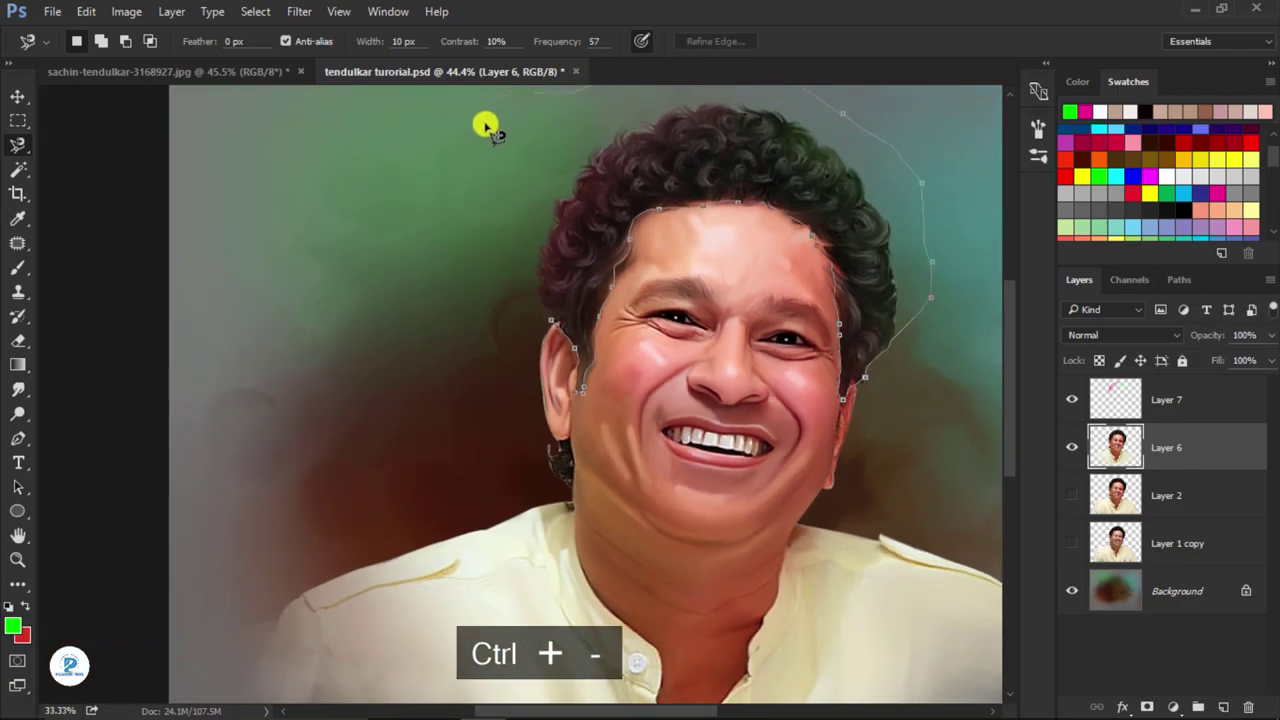
{"action": "double_click", "coordinate": [468, 287]}
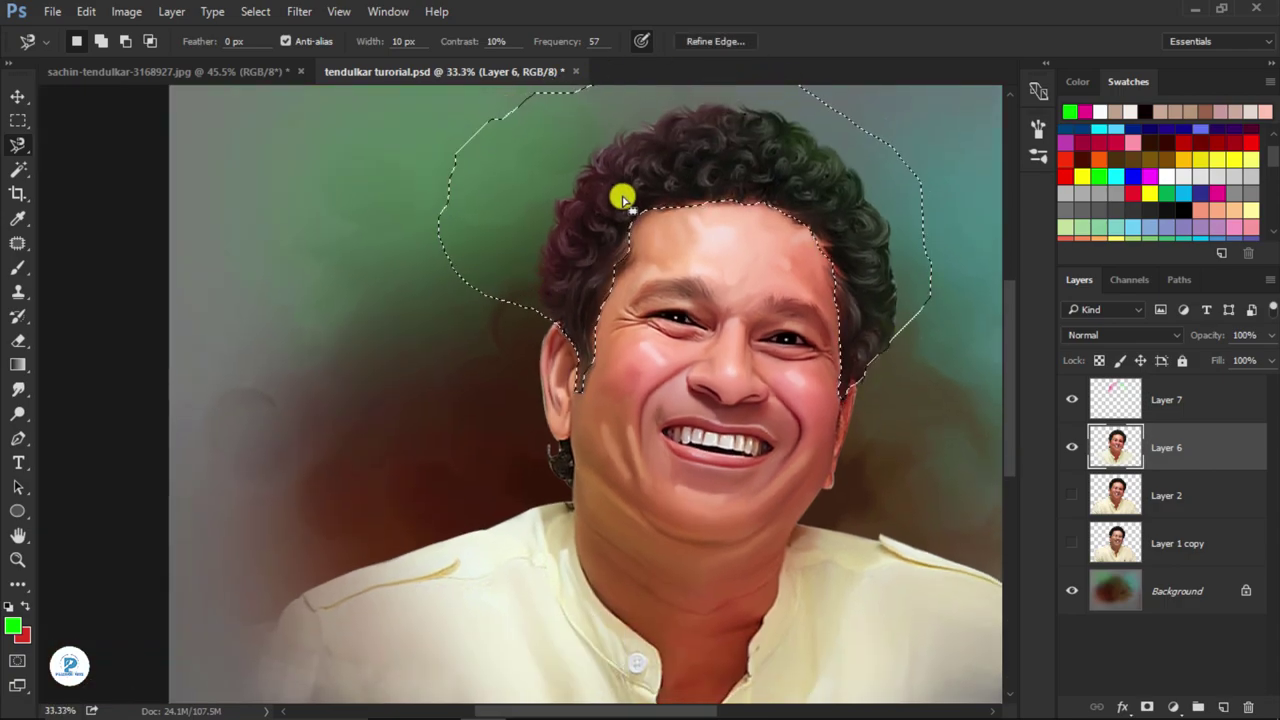
{"action": "right_click", "coordinate": [620, 196]}
{"action": "left_click", "coordinate": [718, 251]}
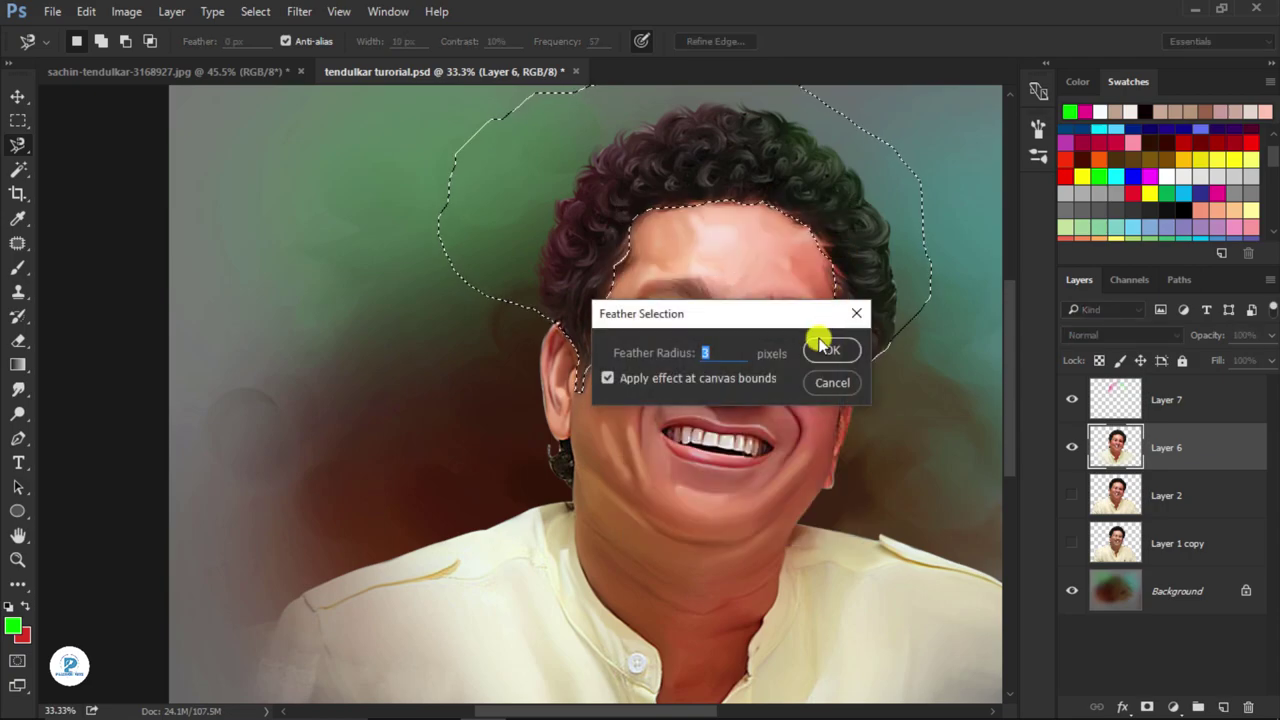
{"action": "key", "text": "Return"}
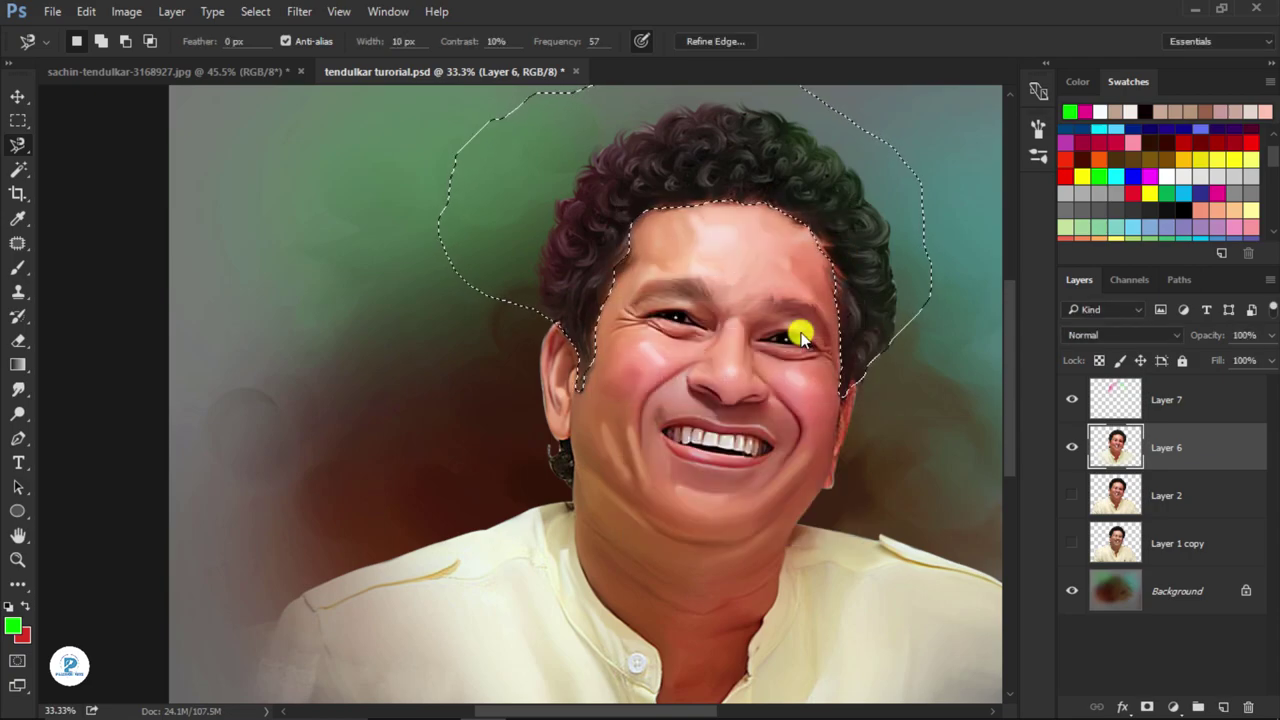
- Apply Levels with input values 15 / 179 to the hair, then deselect
{"action": "key", "text": "ctrl+l"}
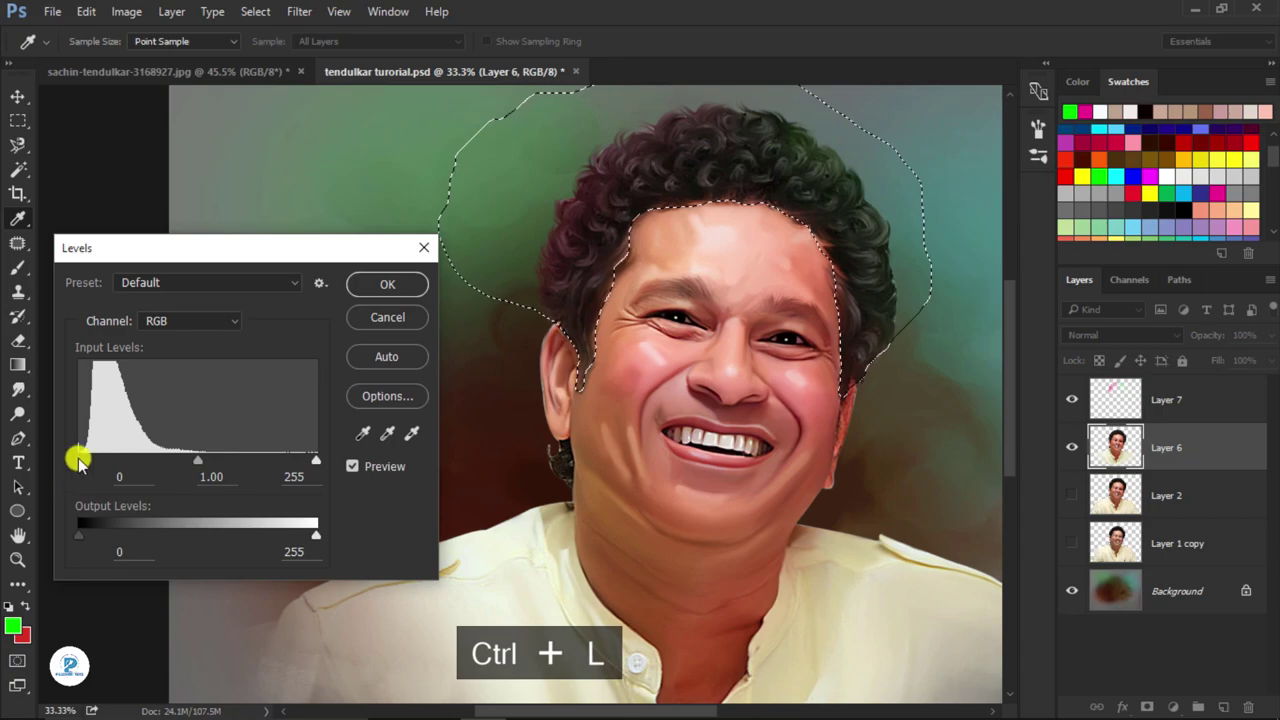
{"action": "left_click_drag", "start_coordinate": [79, 459], "coordinate": [93, 458]}
{"action": "mouse_move", "coordinate": [316, 459]}
{"action": "left_mouse_down"}
{"action": "mouse_move", "coordinate": [211, 458]}
{"action": "mouse_move", "coordinate": [246, 463]}
{"action": "left_mouse_up"}
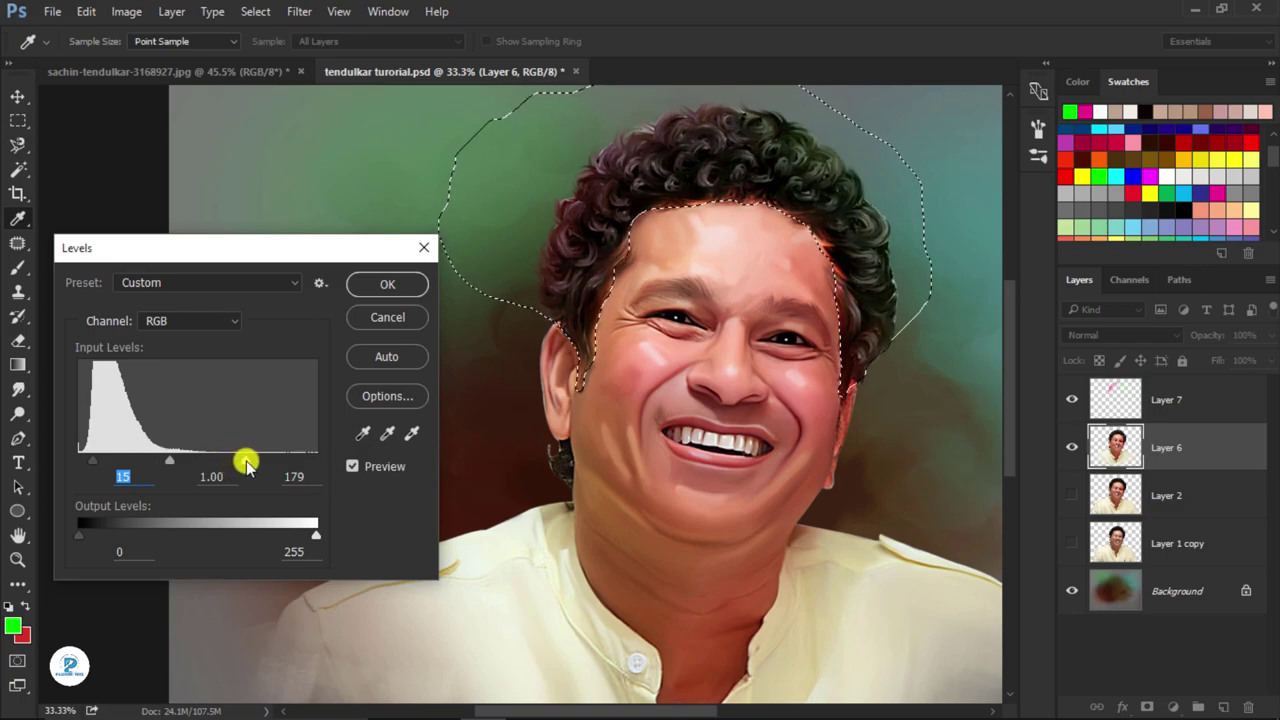
{"action": "left_click", "coordinate": [383, 287]}
{"action": "scroll", "coordinate": [670, 298], "scroll_direction": "down", "scroll_amount": 3}
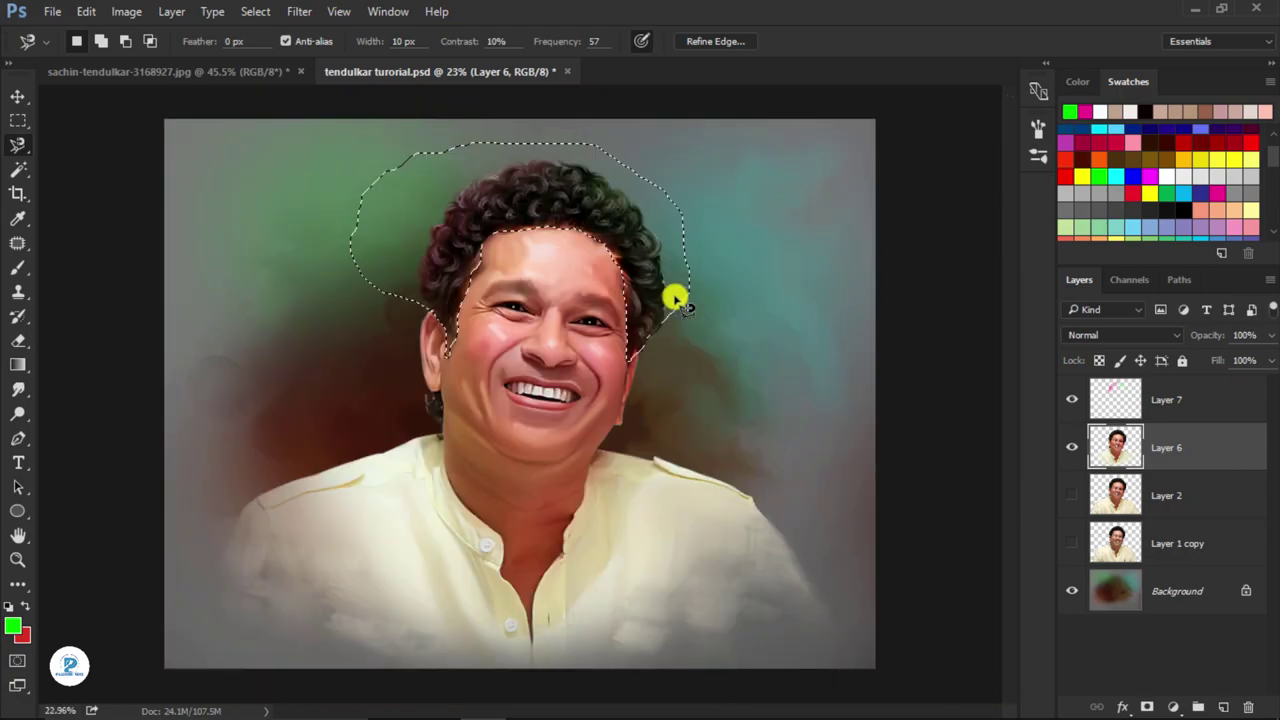
{"action": "key", "text": "ctrl+d"}
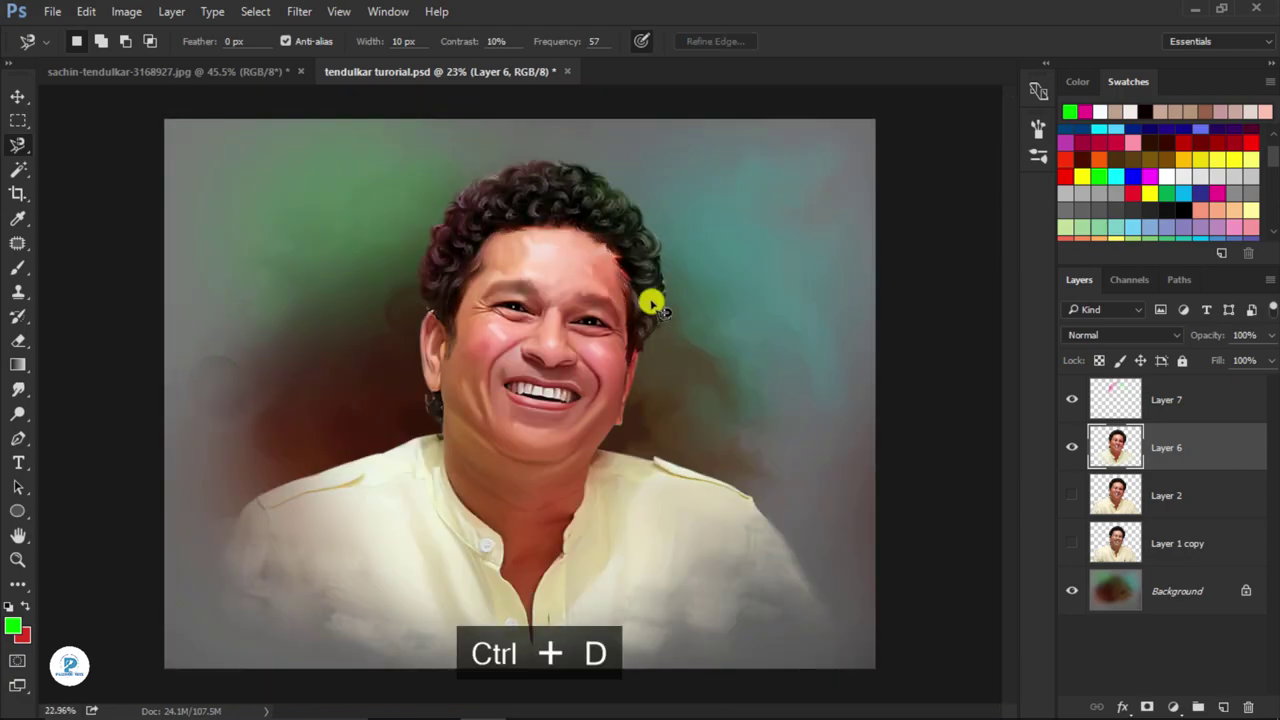
- Choose the Smudge tool with a 65 px brush tip
{"action": "left_click", "coordinate": [19, 97]}
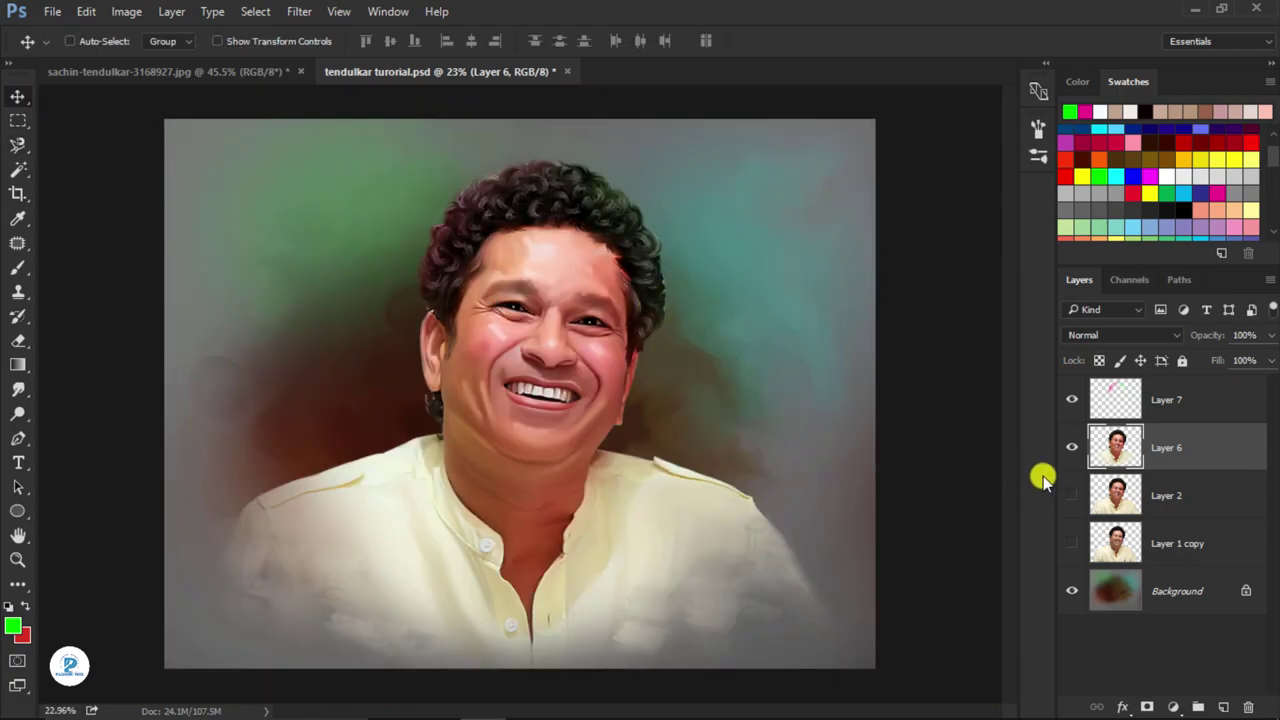
{"action": "left_click", "coordinate": [18, 389]}
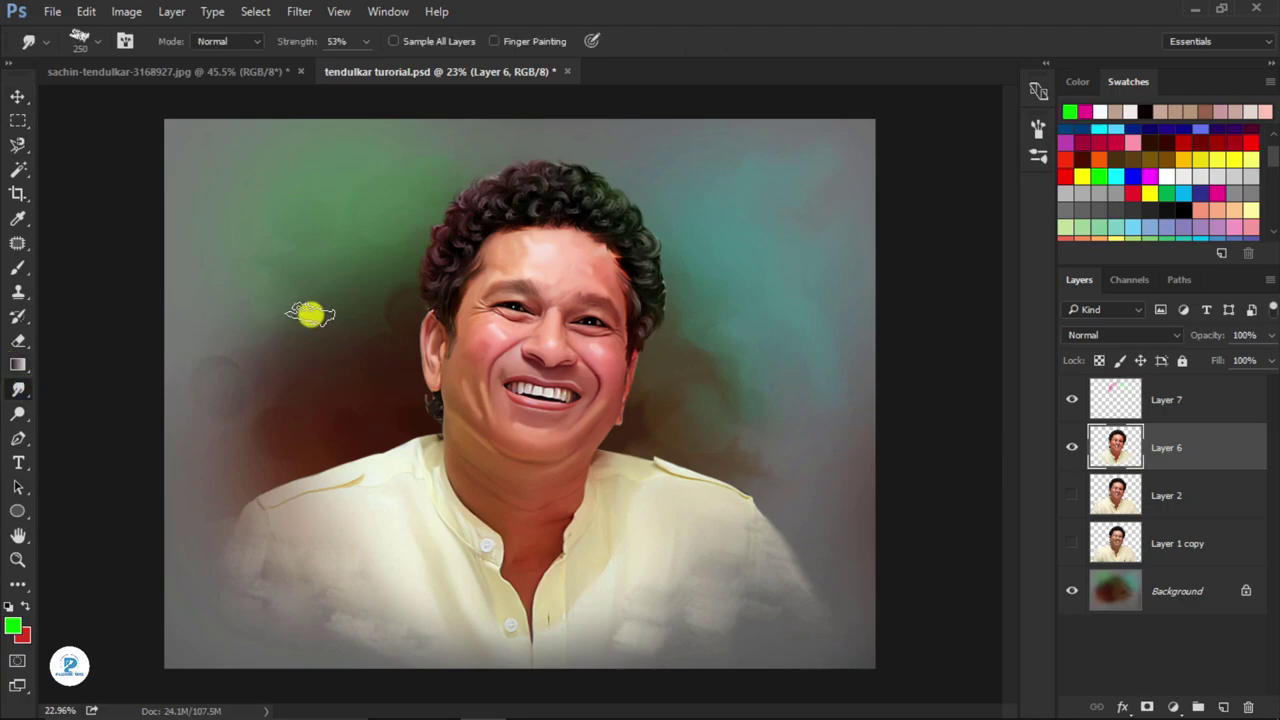
{"action": "left_click", "coordinate": [88, 42]}
{"action": "left_click", "coordinate": [282, 248]}
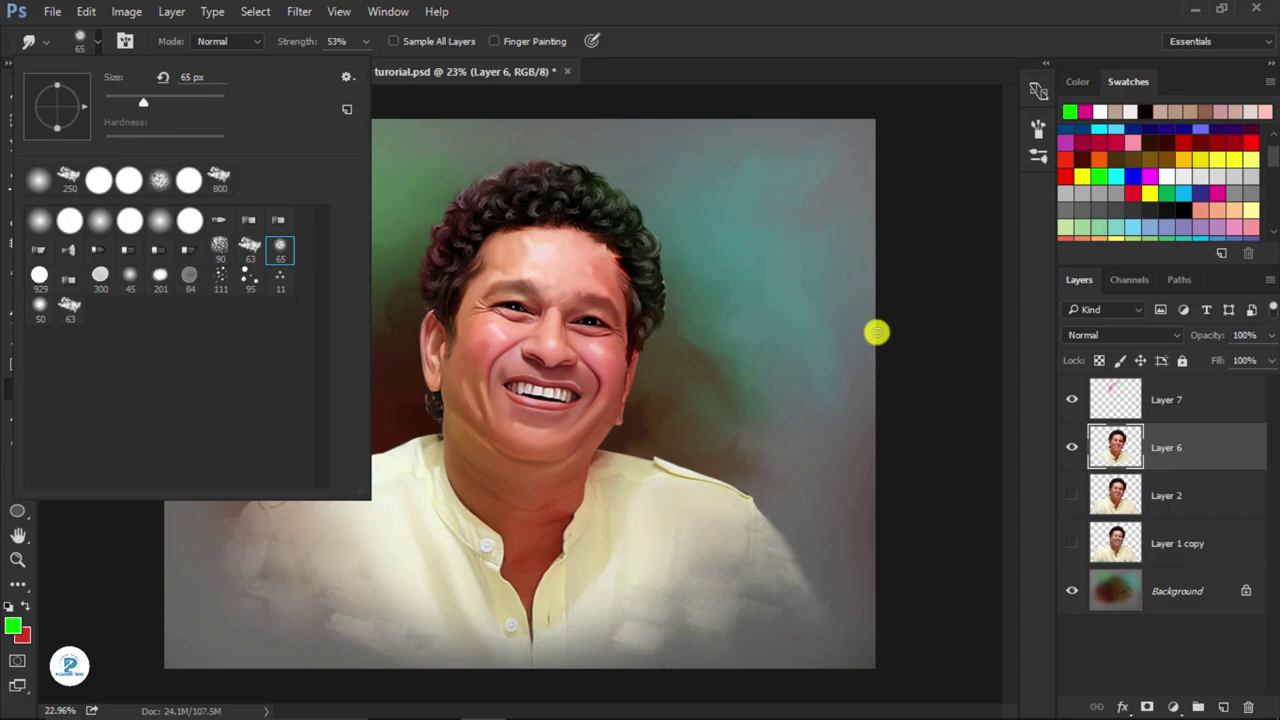
{"action": "left_click", "coordinate": [599, 188]}
{"action": "scroll", "coordinate": [650, 390], "scroll_direction": "up", "scroll_amount": 5}
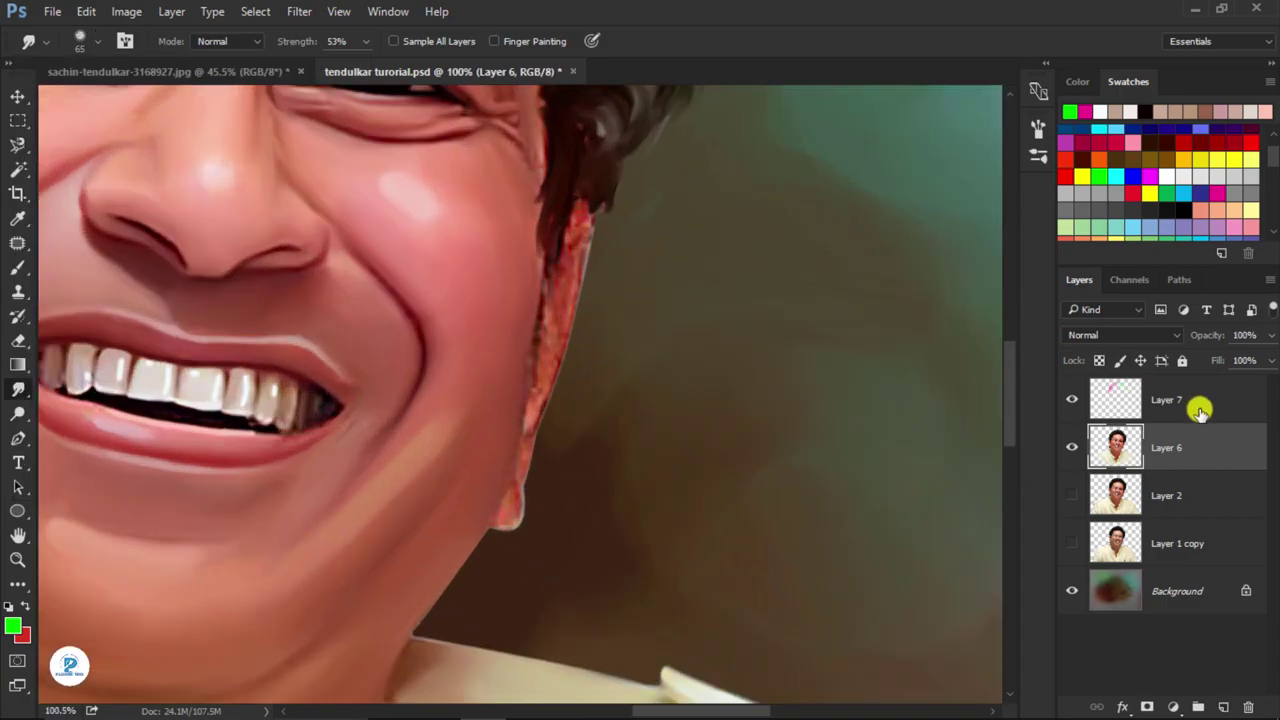
- Load Layer 6 as a selection, smudge the rough red ear edge down to the earlobe, then deselect
{"action": "left_click", "coordinate": [1117, 450], "text": "ctrl"}
{"action": "scroll", "coordinate": [560, 280], "scroll_direction": "up", "scroll_amount": 4}
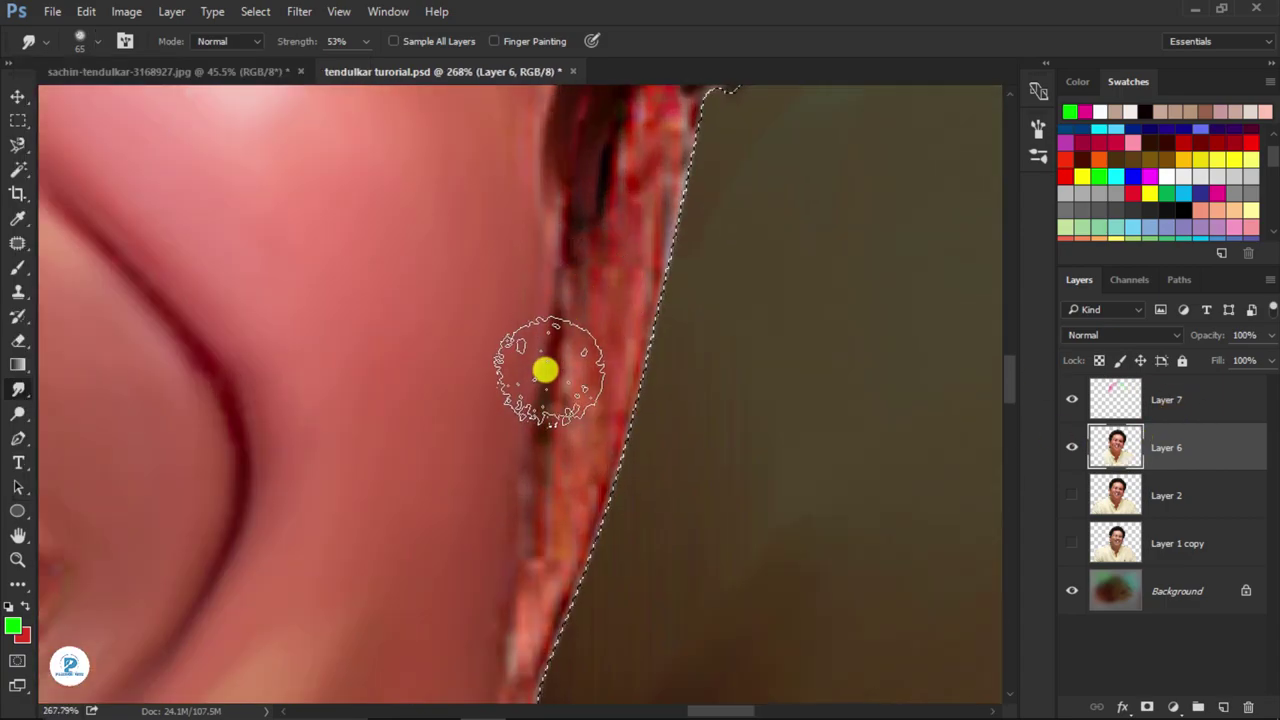
{"action": "mouse_move", "coordinate": [659, 247]}
{"action": "left_mouse_down"}
{"action": "mouse_move", "coordinate": [649, 131]}
{"action": "mouse_move", "coordinate": [551, 449]}
{"action": "left_mouse_up"}
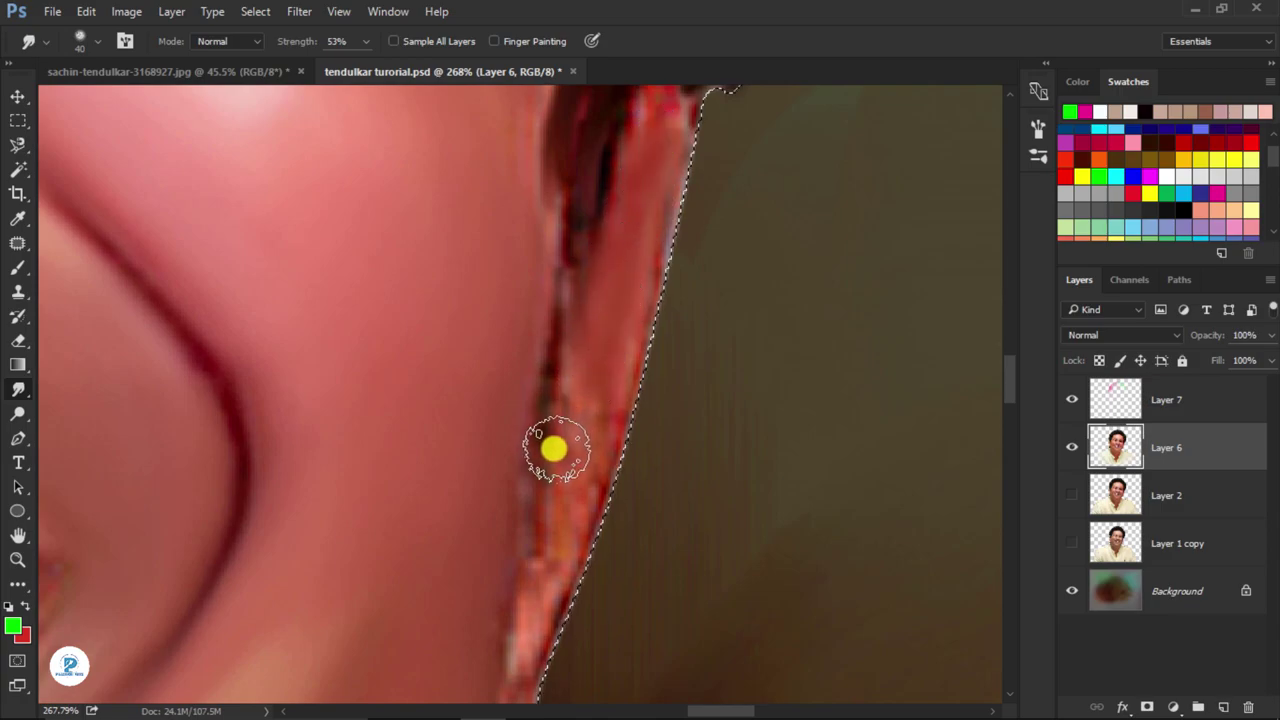
{"action": "key", "text": "bracketleft"}
{"action": "mouse_move", "coordinate": [576, 218]}
{"action": "left_mouse_down"}
{"action": "mouse_move", "coordinate": [531, 526]}
{"action": "mouse_move", "coordinate": [591, 431]}
{"action": "mouse_move", "coordinate": [530, 655]}
{"action": "mouse_move", "coordinate": [666, 200]}
{"action": "mouse_move", "coordinate": [671, 143]}
{"action": "mouse_move", "coordinate": [597, 174]}
{"action": "mouse_move", "coordinate": [517, 482]}
{"action": "mouse_move", "coordinate": [517, 551]}
{"action": "mouse_move", "coordinate": [634, 283]}
{"action": "left_mouse_up"}
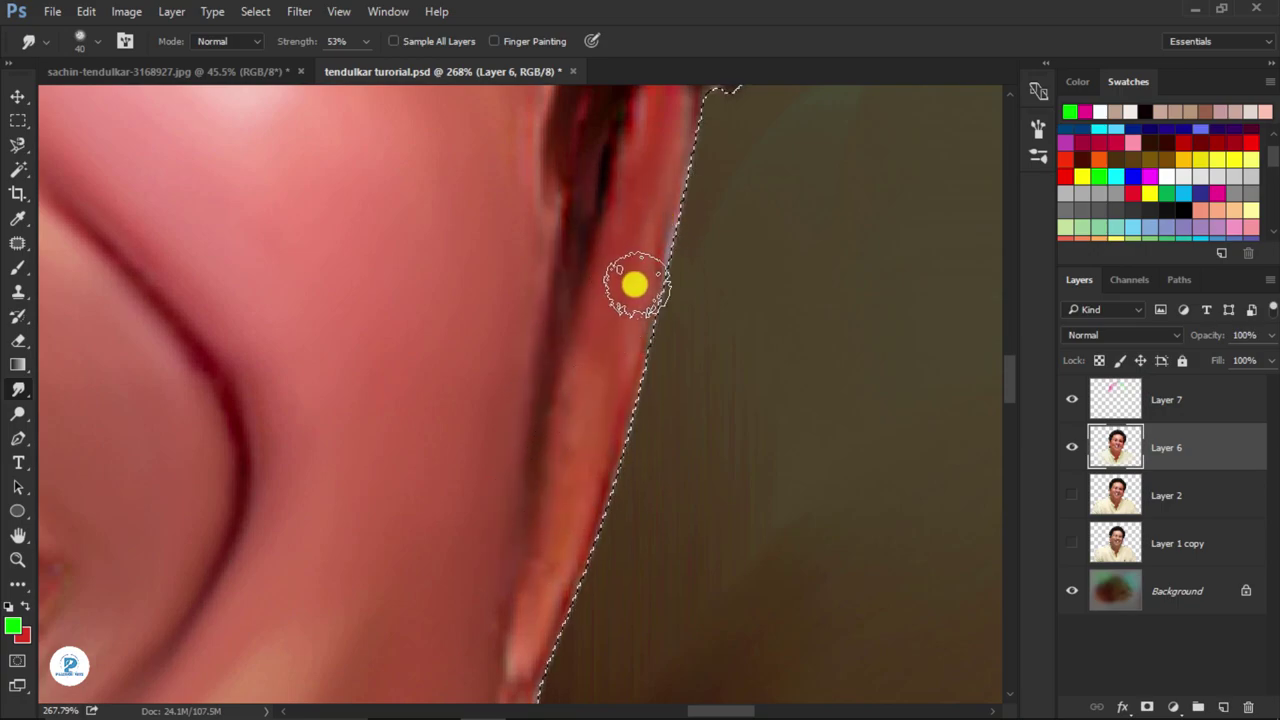
{"action": "scroll", "coordinate": [619, 384], "scroll_direction": "down", "scroll_amount": 3}
{"action": "scroll", "coordinate": [619, 384], "scroll_direction": "down", "scroll_amount": 3}
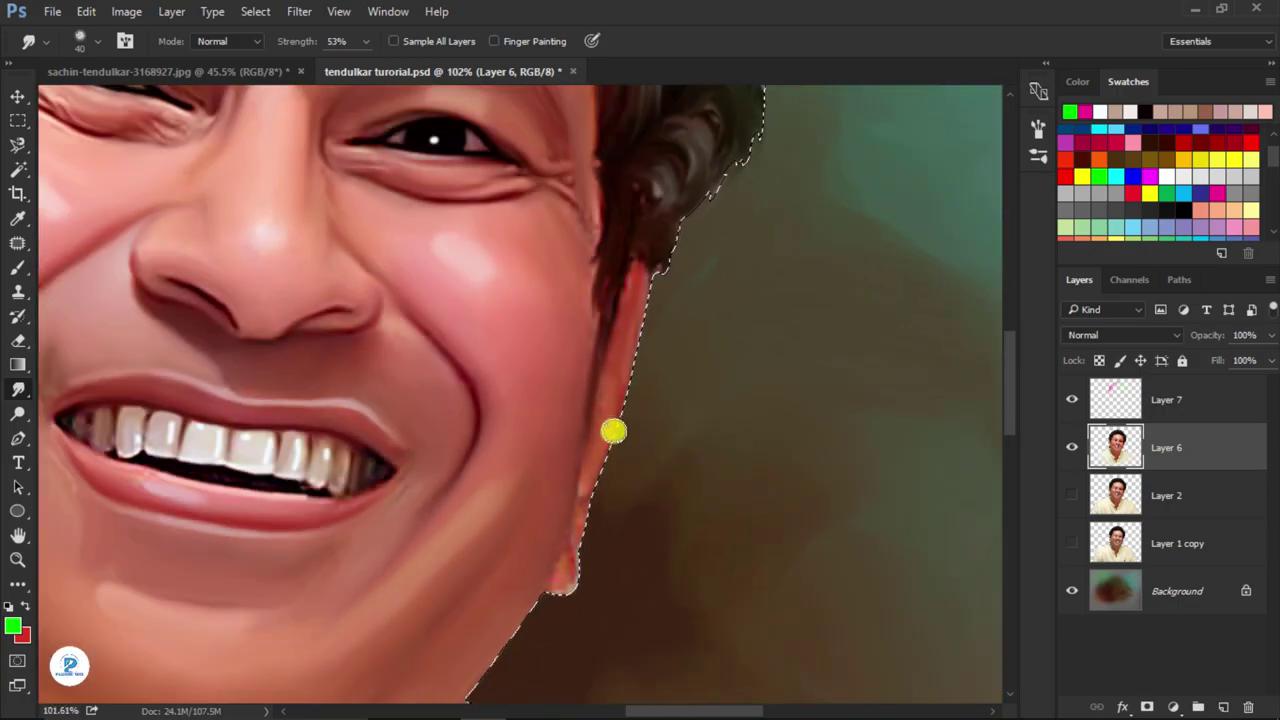
{"action": "scroll", "coordinate": [514, 437], "scroll_direction": "left", "scroll_amount": 3}
{"action": "scroll", "coordinate": [371, 446], "scroll_direction": "up", "scroll_amount": 2}
{"action": "scroll", "coordinate": [347, 471], "scroll_direction": "up", "scroll_amount": 2}
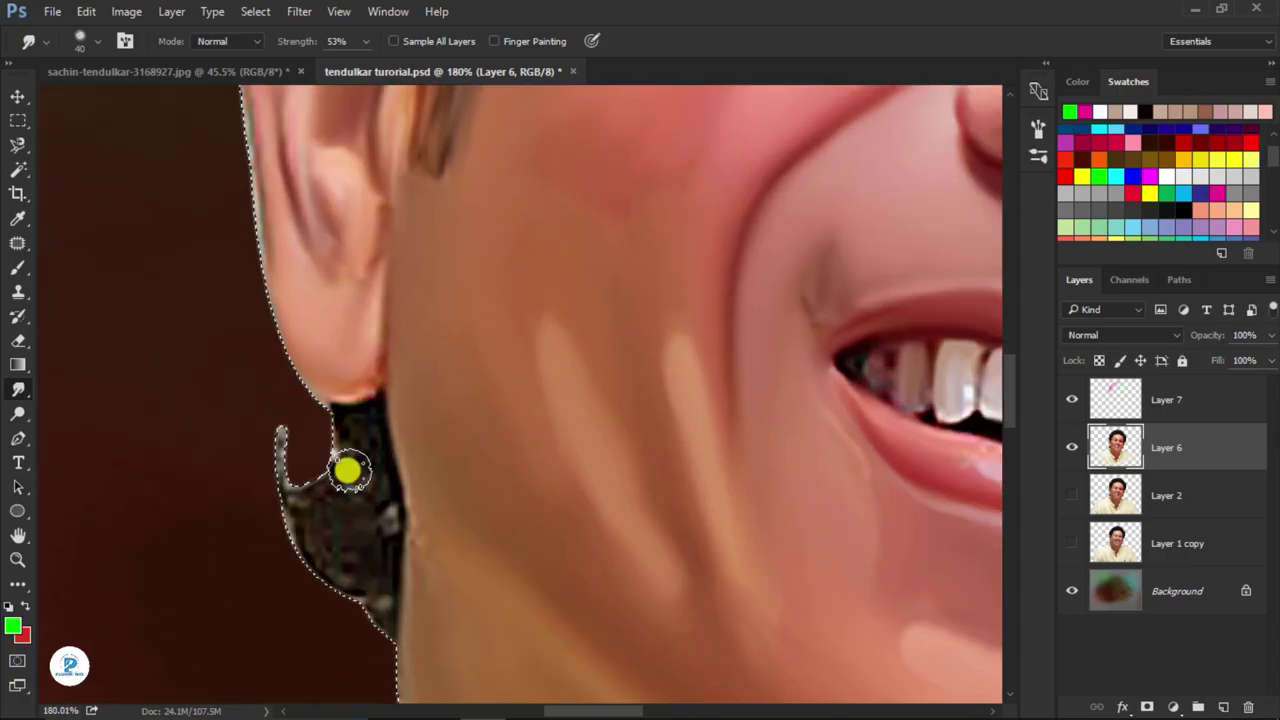
{"action": "scroll", "coordinate": [347, 471], "scroll_direction": "up", "scroll_amount": 2}
{"action": "key", "text": "ctrl+d"}
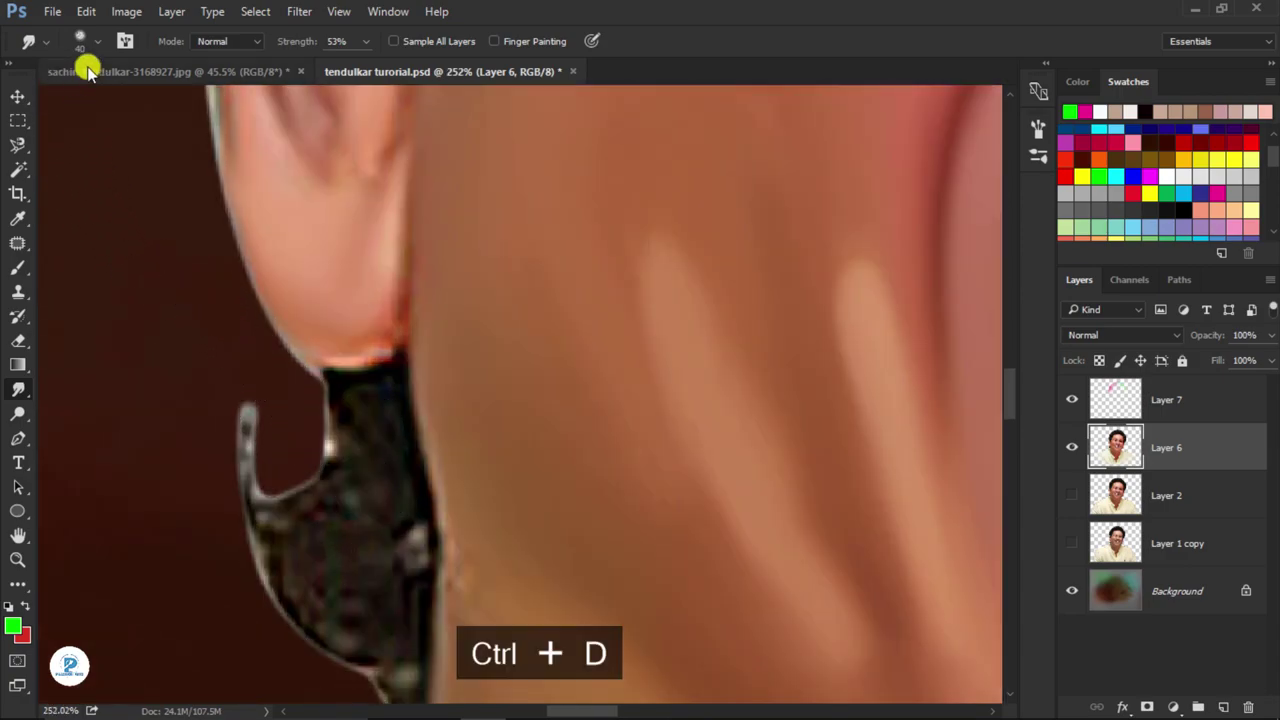
- Smudge the earring into the background using an 11-30 px tip at 80% strength
{"action": "left_click", "coordinate": [82, 41]}
{"action": "left_click", "coordinate": [280, 274]}
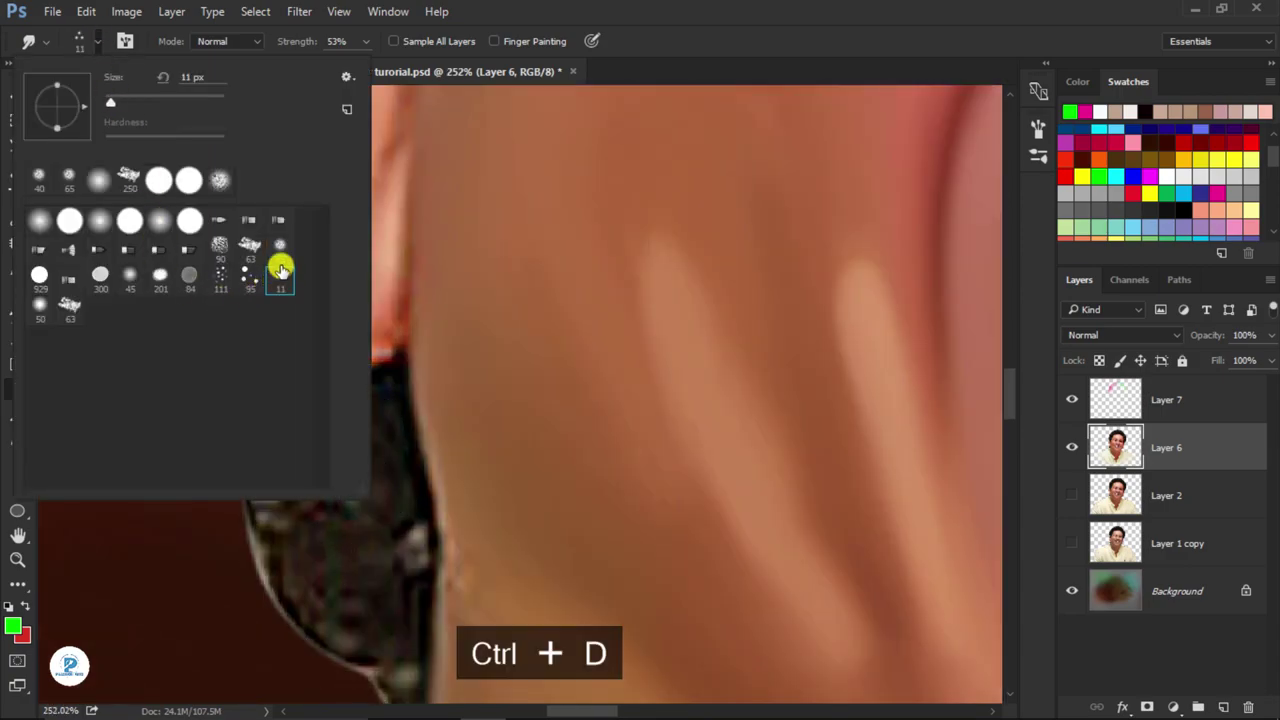
{"action": "left_click", "coordinate": [340, 41]}
{"action": "type", "text": "80"}
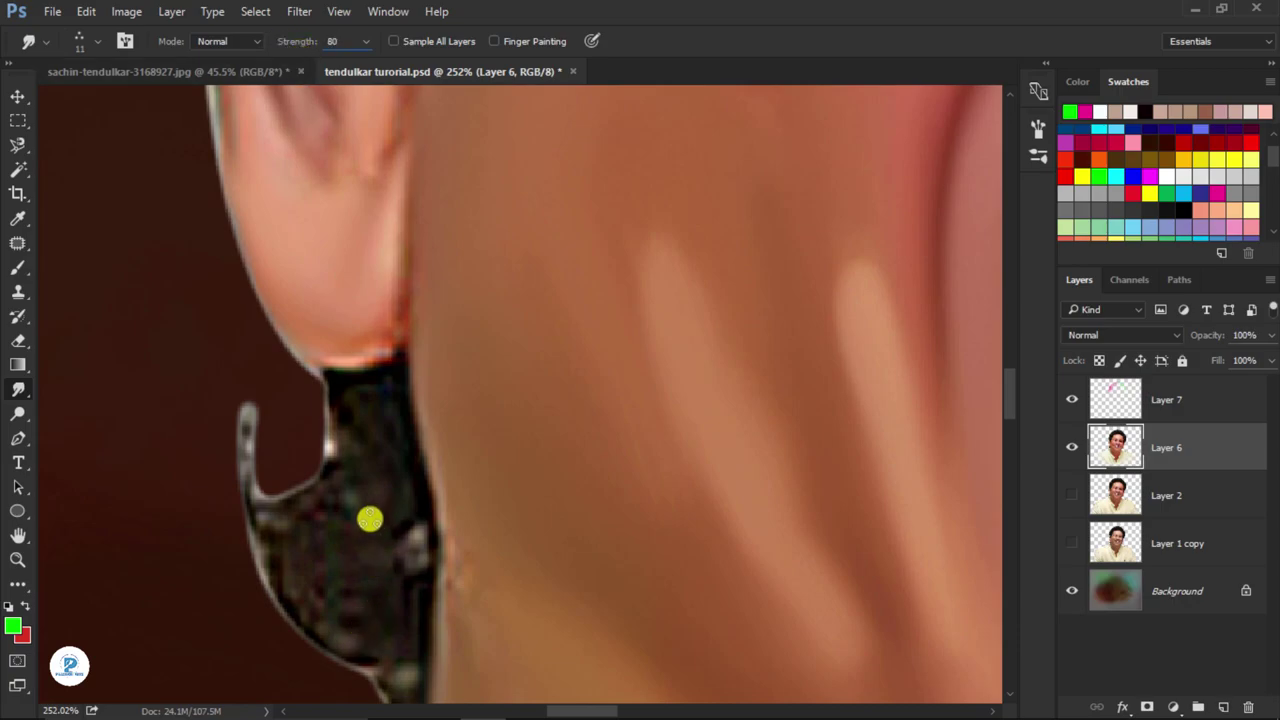
{"action": "key", "text": "Return"}
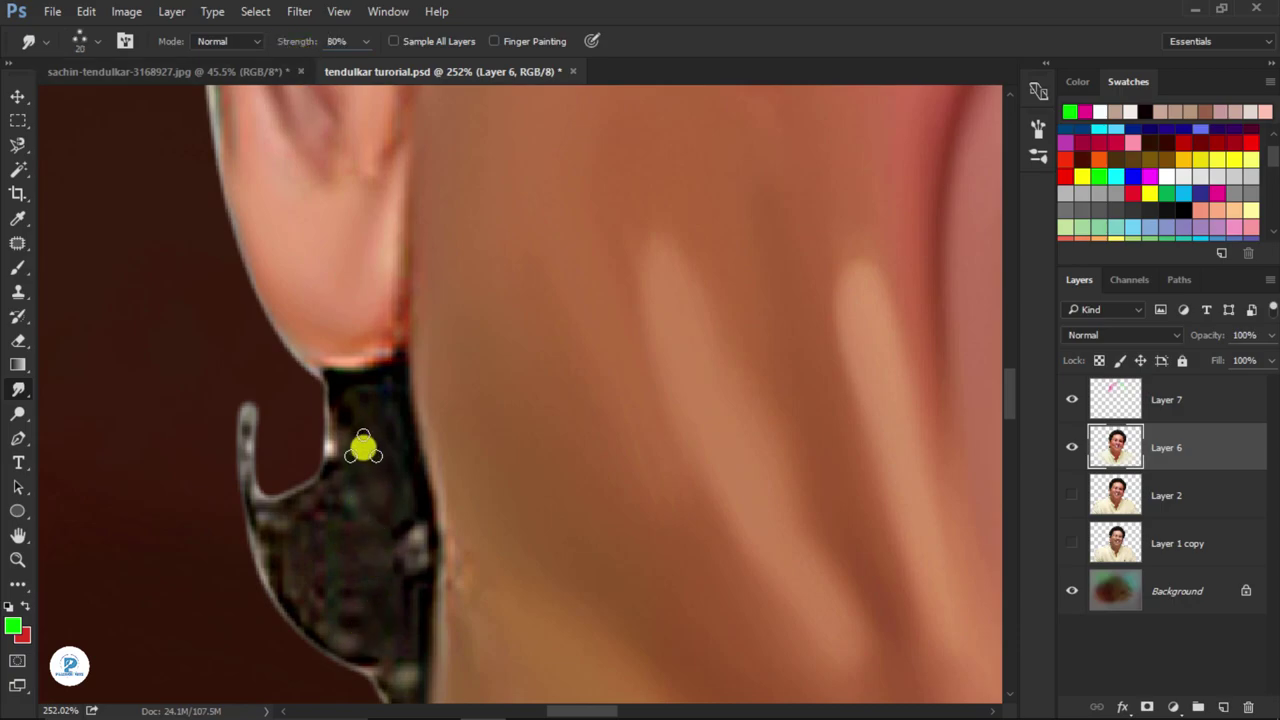
{"action": "mouse_move", "coordinate": [363, 450]}
{"action": "left_mouse_down"}
{"action": "mouse_move", "coordinate": [357, 486]}
{"action": "mouse_move", "coordinate": [234, 514]}
{"action": "mouse_move", "coordinate": [244, 465]}
{"action": "mouse_move", "coordinate": [260, 497]}
{"action": "mouse_move", "coordinate": [206, 380]}
{"action": "left_mouse_up"}
{"action": "key", "text": "]"}
{"action": "mouse_move", "coordinate": [206, 380]}
{"action": "left_mouse_down"}
{"action": "mouse_move", "coordinate": [269, 503]}
{"action": "mouse_move", "coordinate": [354, 563]}
{"action": "mouse_move", "coordinate": [210, 545]}
{"action": "mouse_move", "coordinate": [314, 571]}
{"action": "mouse_move", "coordinate": [220, 417]}
{"action": "mouse_move", "coordinate": [266, 466]}
{"action": "mouse_move", "coordinate": [328, 484]}
{"action": "mouse_move", "coordinate": [326, 580]}
{"action": "mouse_move", "coordinate": [369, 616]}
{"action": "mouse_move", "coordinate": [424, 476]}
{"action": "left_mouse_up"}
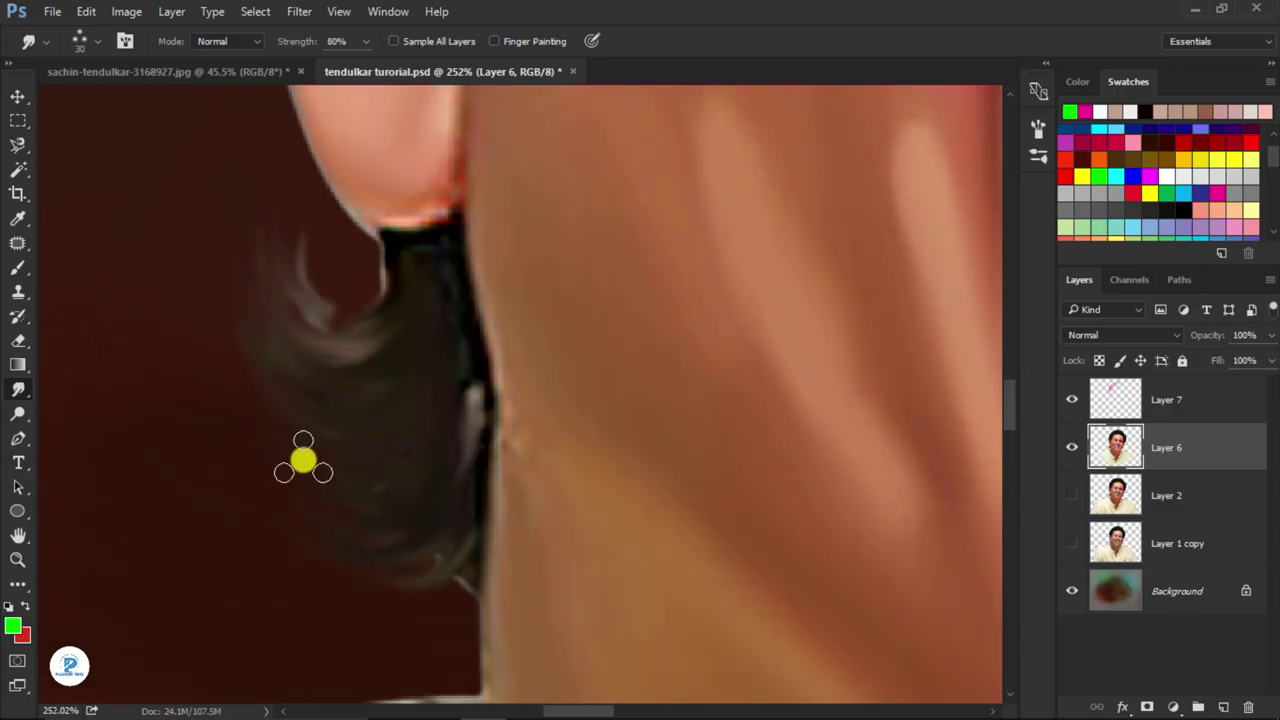
{"action": "left_click_drag", "start_coordinate": [429, 320], "coordinate": [431, 432]}
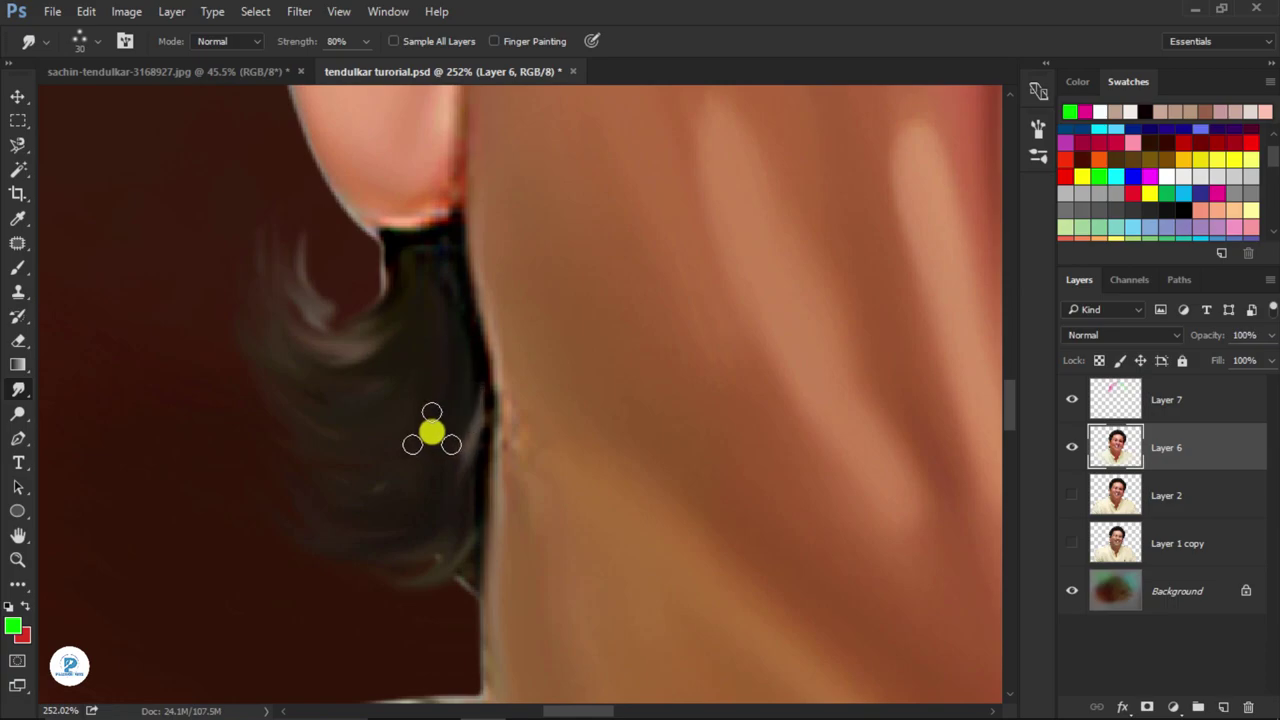
- Switch to the Move tool and scroll to review the smudged ear area
{"action": "scroll", "coordinate": [431, 432], "scroll_direction": "down", "scroll_amount": 5}
{"action": "scroll", "coordinate": [430, 425], "scroll_direction": "down", "scroll_amount": 3}
{"action": "scroll", "coordinate": [429, 416], "scroll_direction": "down", "scroll_amount": 2}
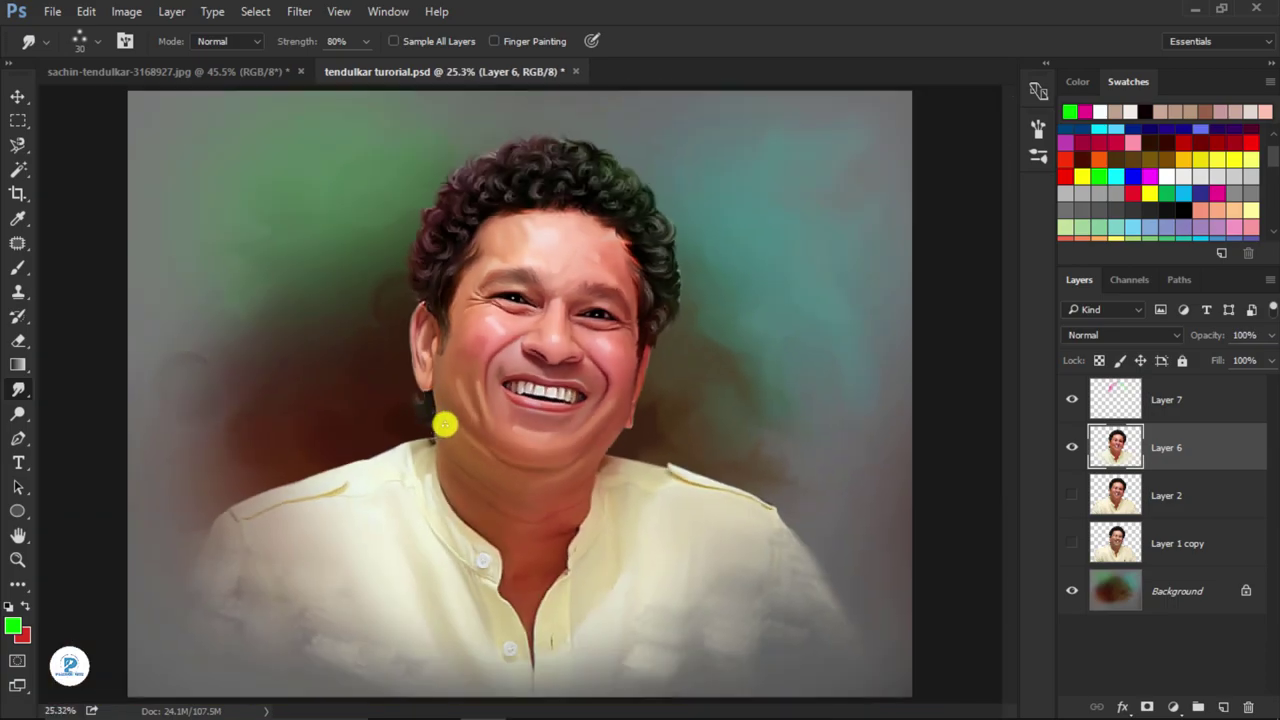
{"action": "scroll", "coordinate": [534, 388], "scroll_direction": "up", "scroll_amount": 1}
{"action": "scroll", "coordinate": [574, 326], "scroll_direction": "up", "scroll_amount": 1}
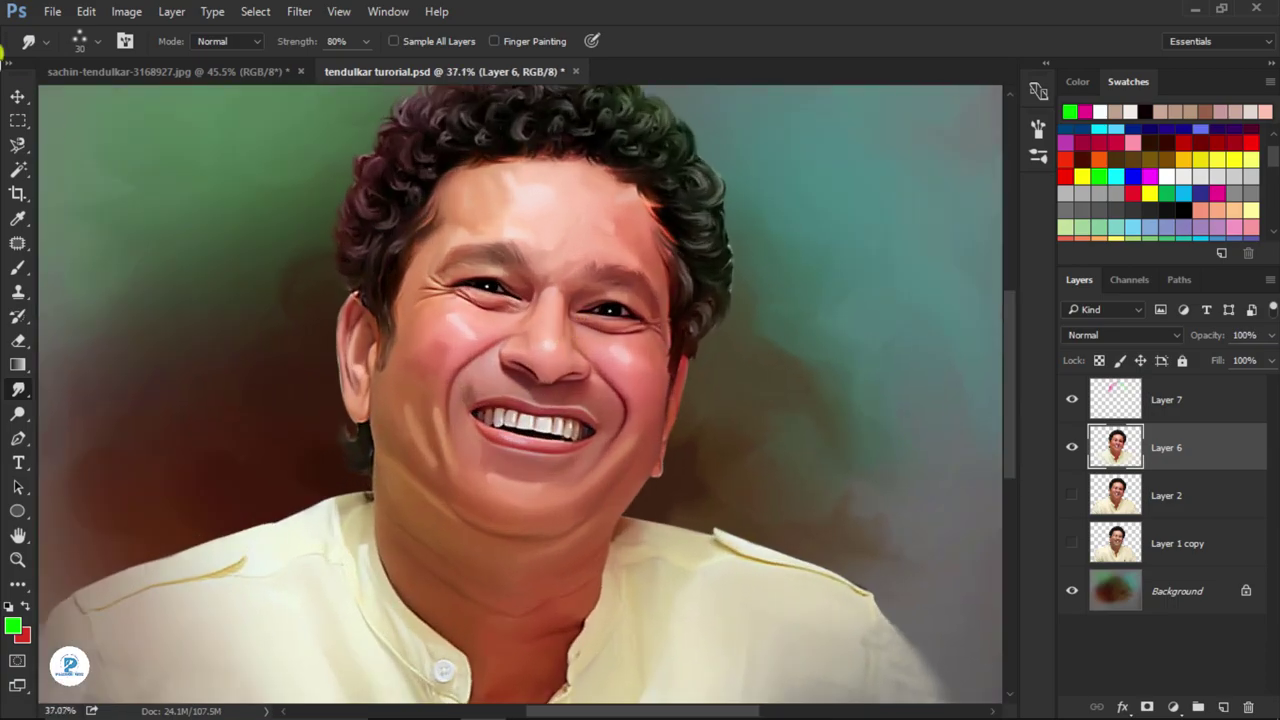
{"action": "left_click", "coordinate": [21, 97]}
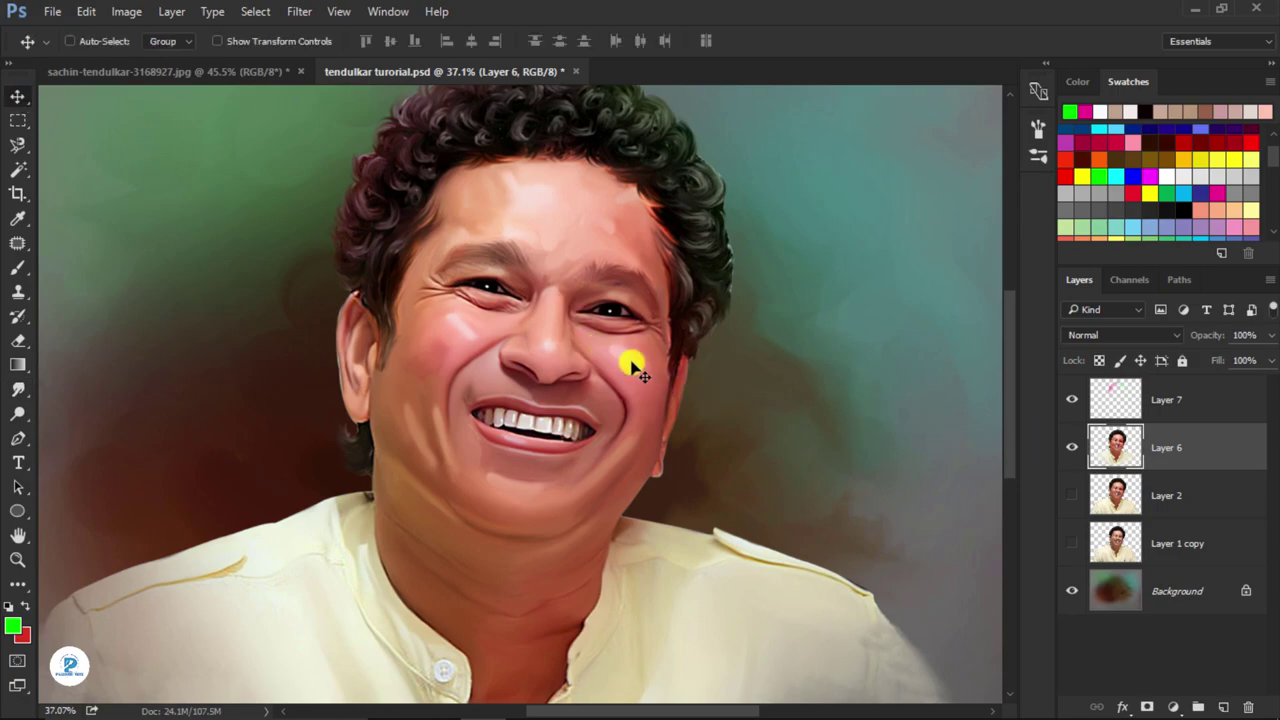
{"action": "scroll", "coordinate": [593, 340], "scroll_direction": "up", "scroll_amount": 2}
{"action": "scroll", "coordinate": [593, 343], "scroll_direction": "down", "scroll_amount": 1}
{"action": "scroll", "coordinate": [575, 305], "scroll_direction": "down", "scroll_amount": 1}
{"action": "scroll", "coordinate": [575, 305], "scroll_direction": "down", "scroll_amount": 1}
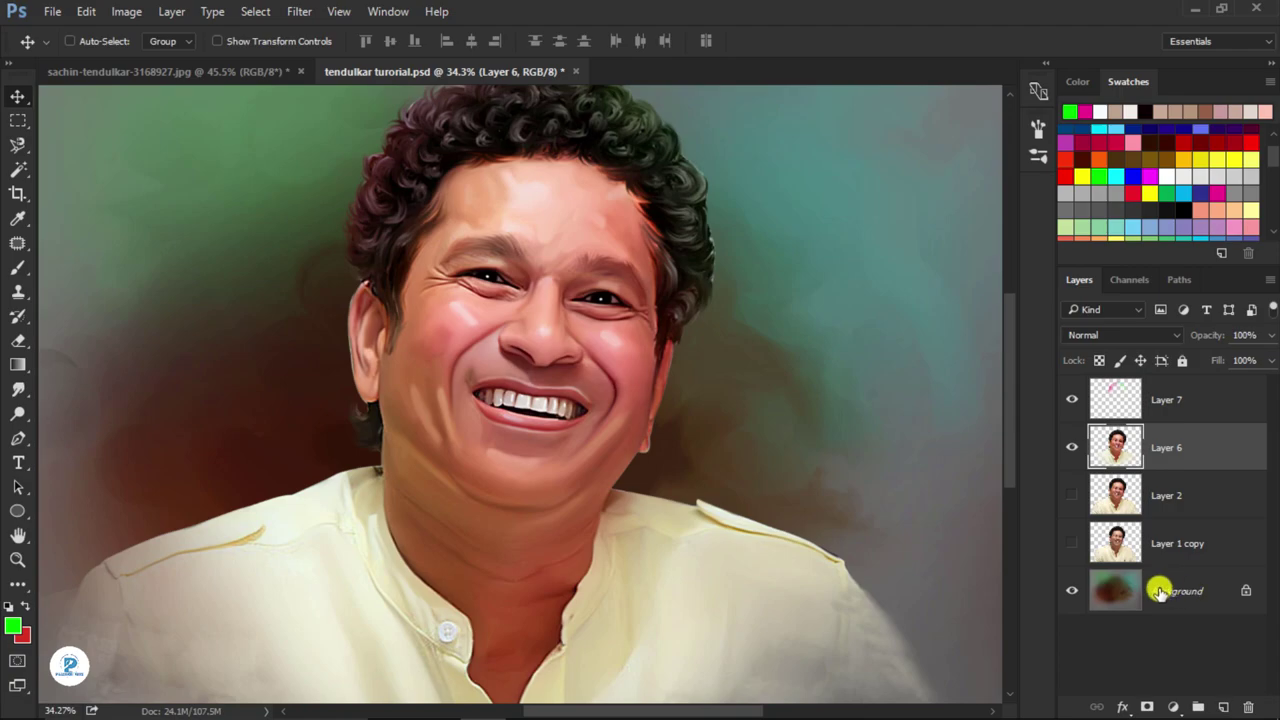
{"action": "scroll", "coordinate": [618, 464], "scroll_direction": "down", "scroll_amount": 2}
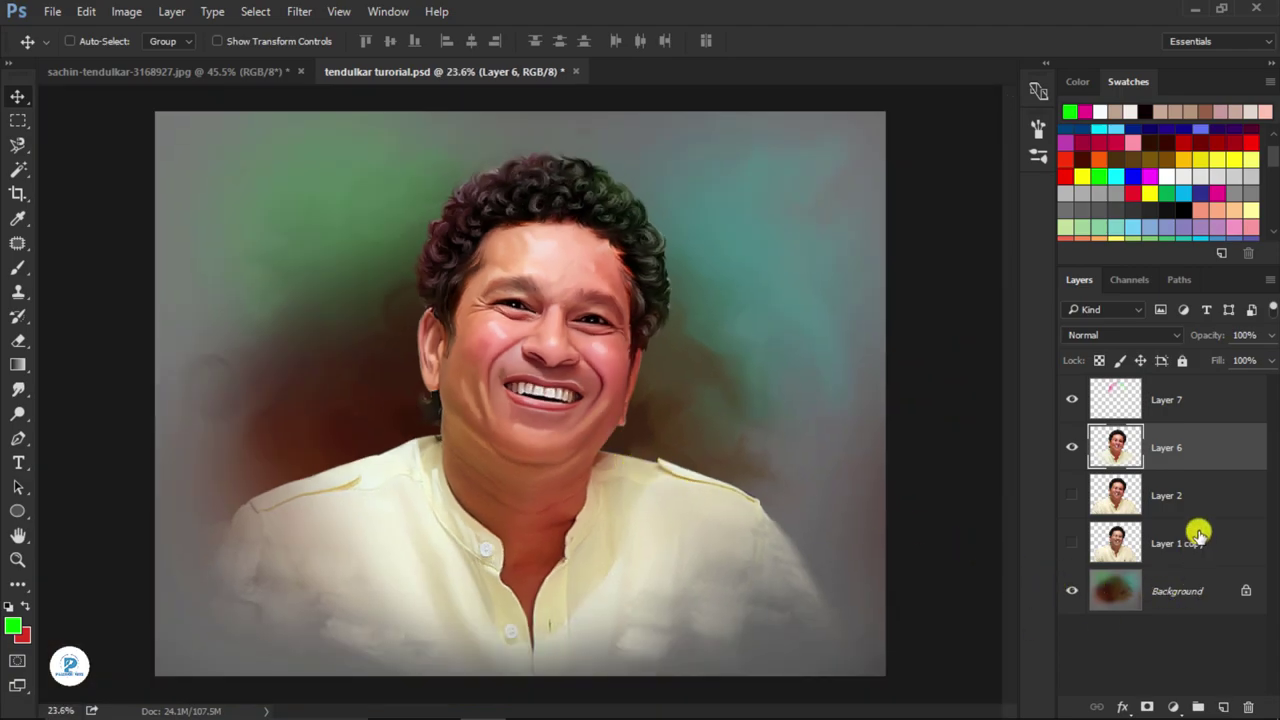
- Add empty Layer 8 and trace a Pen path along the chin and jawline up the right cheek
{"action": "left_click", "coordinate": [1224, 708]}
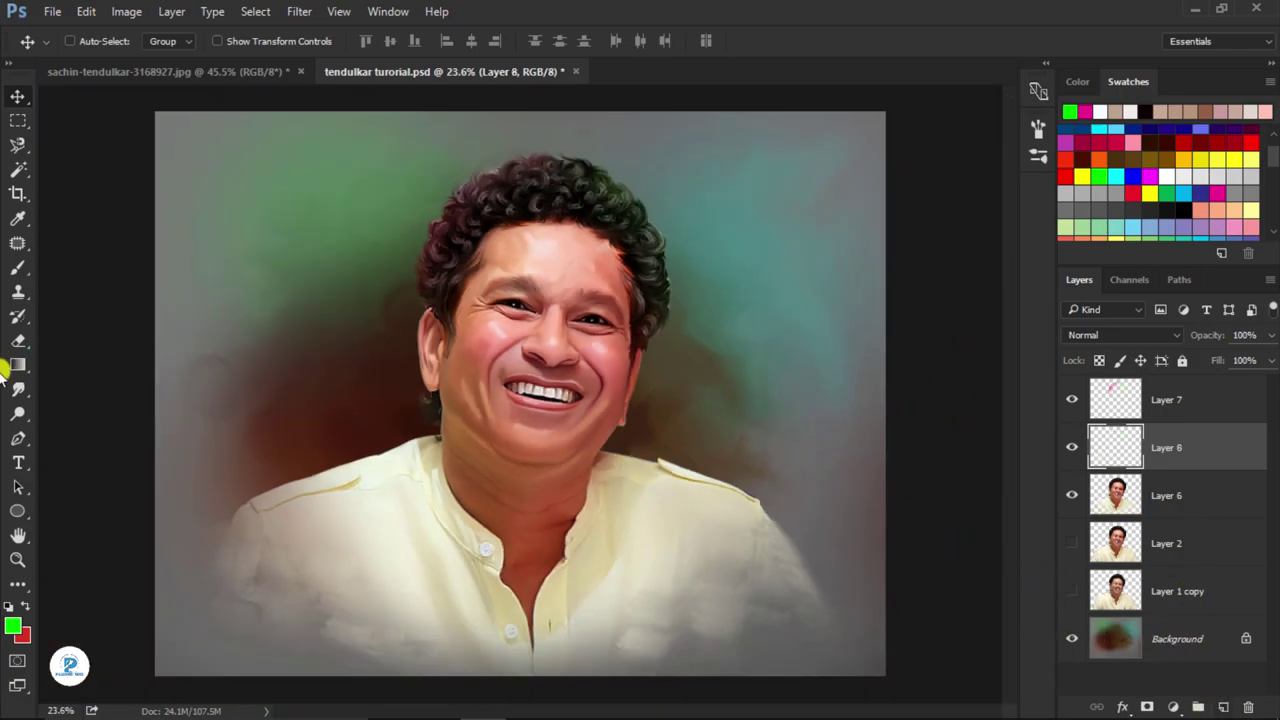
{"action": "left_click", "coordinate": [18, 439]}
{"action": "scroll", "coordinate": [517, 434], "scroll_direction": "up", "scroll_amount": 2}
{"action": "scroll", "coordinate": [480, 409], "scroll_direction": "up", "scroll_amount": 2}
{"action": "scroll", "coordinate": [480, 457], "scroll_direction": "up", "scroll_amount": 2}
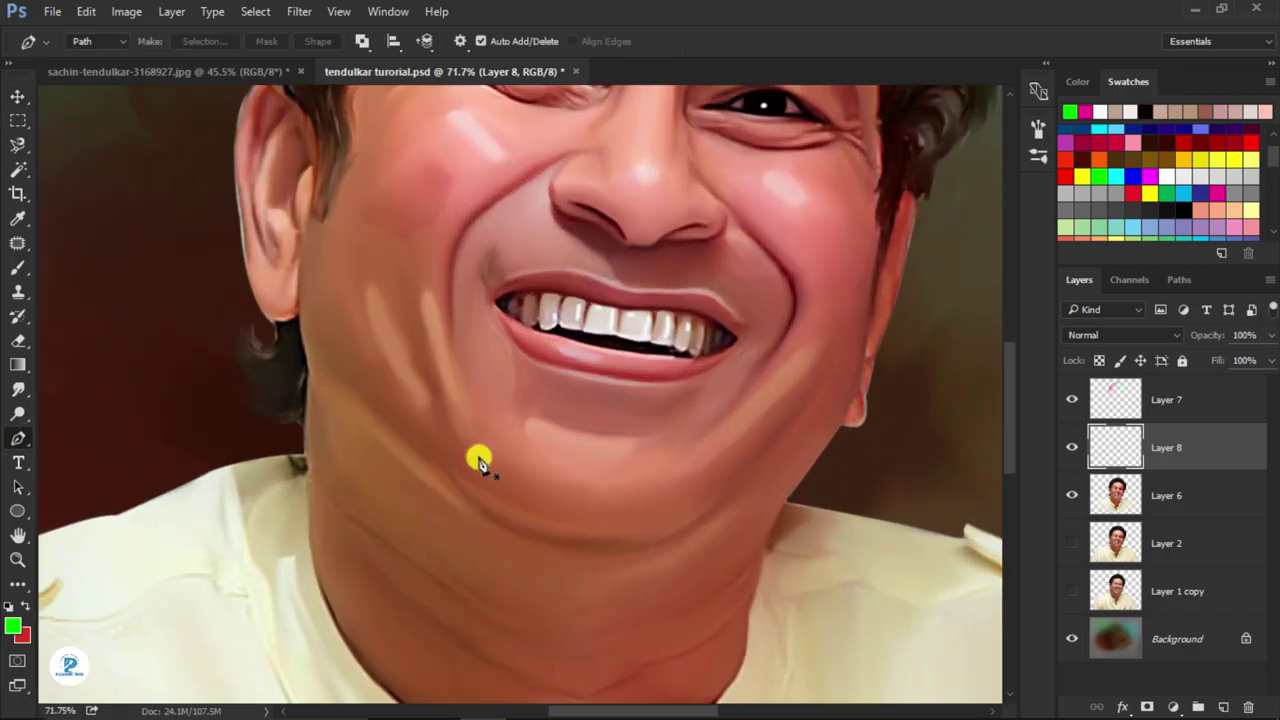
{"action": "scroll", "coordinate": [445, 500], "scroll_direction": "up", "scroll_amount": 1}
{"action": "left_click", "coordinate": [447, 503]}
{"action": "left_click_drag", "start_coordinate": [786, 520], "coordinate": [957, 366]}
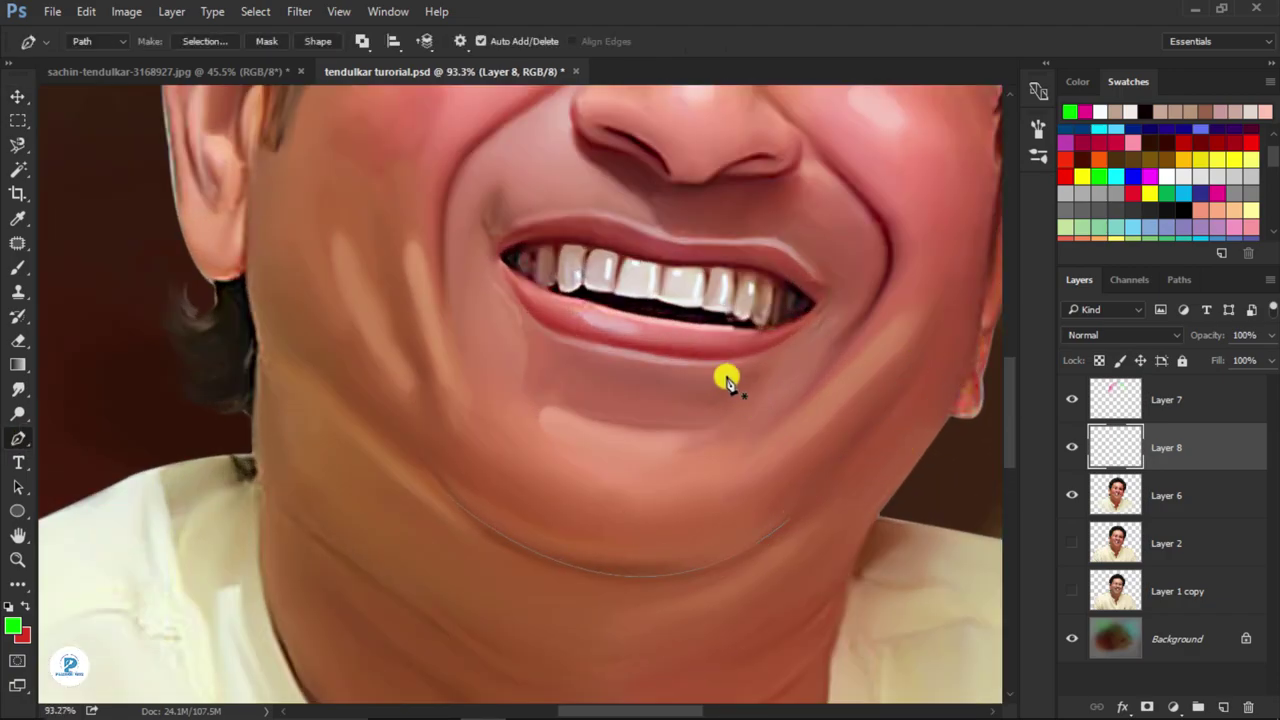
{"action": "scroll", "coordinate": [885, 388], "scroll_direction": "up", "scroll_amount": 1}
{"action": "scroll", "coordinate": [885, 388], "scroll_direction": "right", "scroll_amount": 1}
{"action": "left_click_drag", "start_coordinate": [817, 475], "coordinate": [758, 525]}
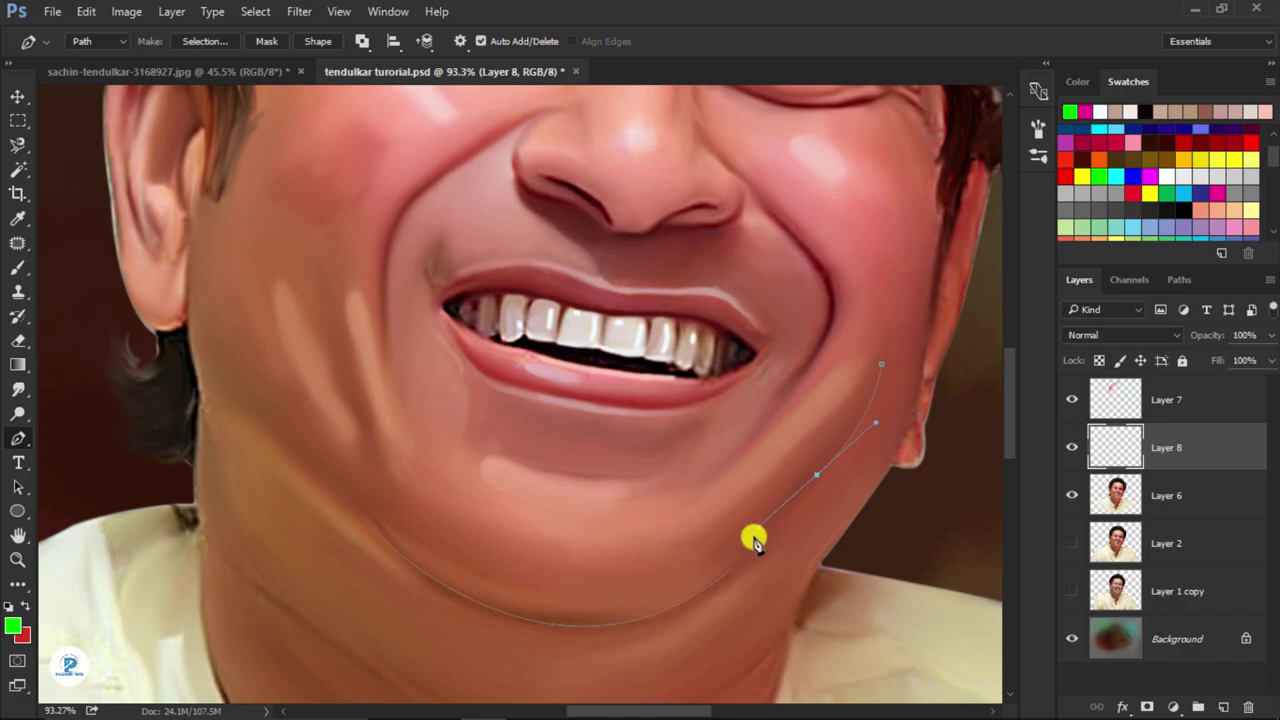
{"action": "key", "text": "Escape"}
- Draw Pen paths along the left cheek crease and the smile line beside the nose
{"action": "scroll", "coordinate": [700, 340], "scroll_direction": "up", "scroll_amount": 3}
{"action": "left_click", "coordinate": [375, 497]}
{"action": "left_click_drag", "start_coordinate": [393, 362], "coordinate": [418, 335]}
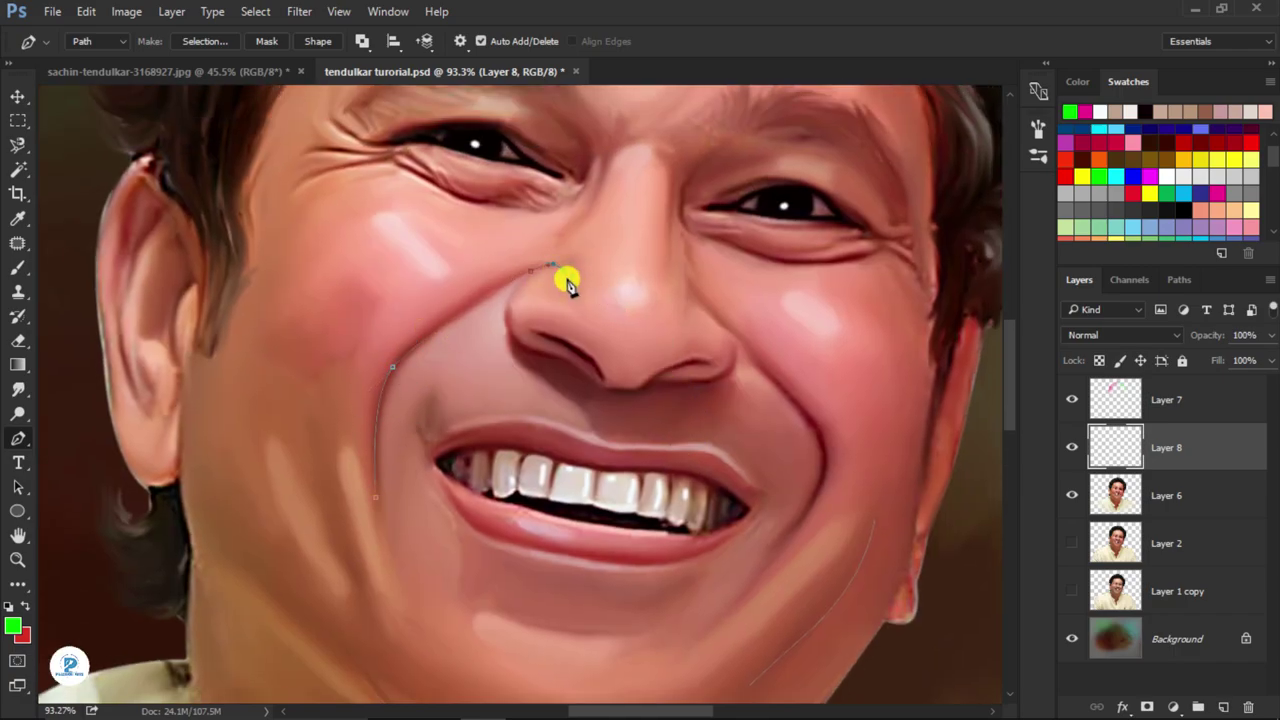
{"action": "left_click", "coordinate": [742, 343]}
{"action": "left_click_drag", "start_coordinate": [822, 440], "coordinate": [822, 468]}
{"action": "scroll", "coordinate": [680, 460], "scroll_direction": "down", "scroll_amount": 3}
{"action": "scroll", "coordinate": [705, 350], "scroll_direction": "up", "scroll_amount": 1}
{"action": "scroll", "coordinate": [709, 345], "scroll_direction": "down", "scroll_amount": 2}
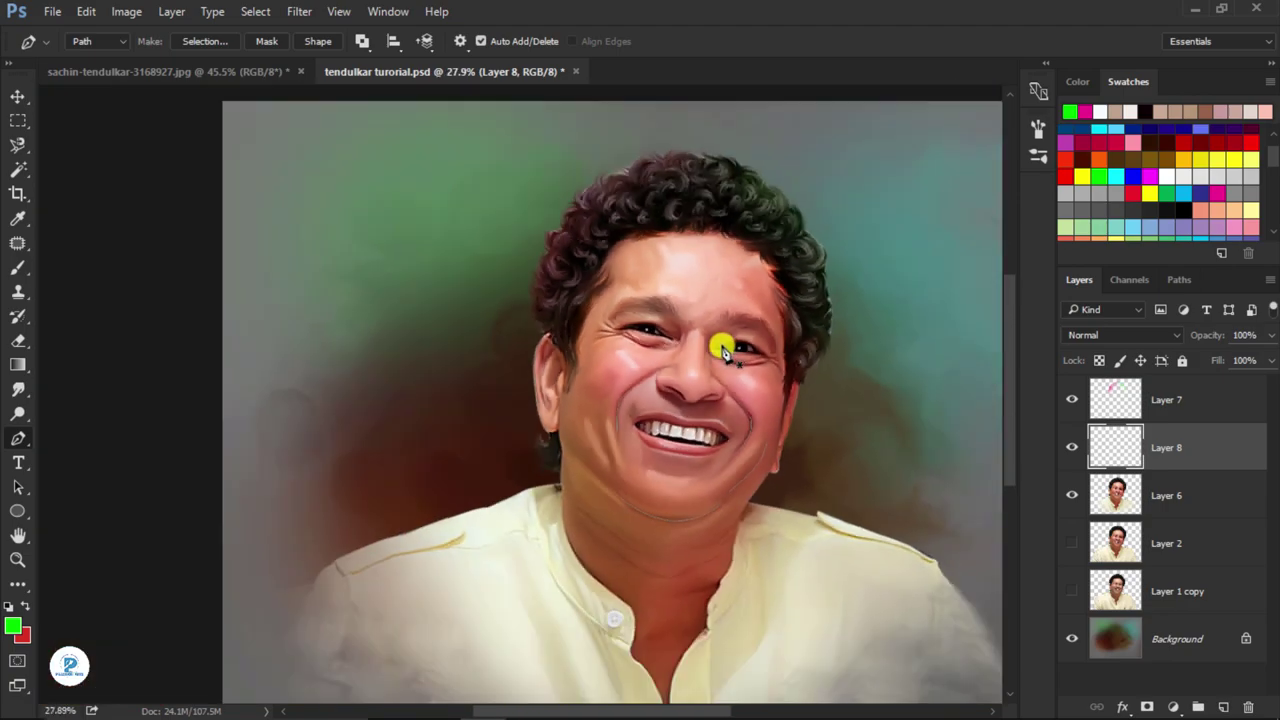
{"action": "scroll", "coordinate": [600, 420], "scroll_direction": "up", "scroll_amount": 2}
- Draw two curved Pen paths across the neck folds
{"action": "left_click", "coordinate": [461, 462]}
{"action": "left_click_drag", "start_coordinate": [567, 551], "coordinate": [632, 564]}
{"action": "left_click", "coordinate": [481, 507]}
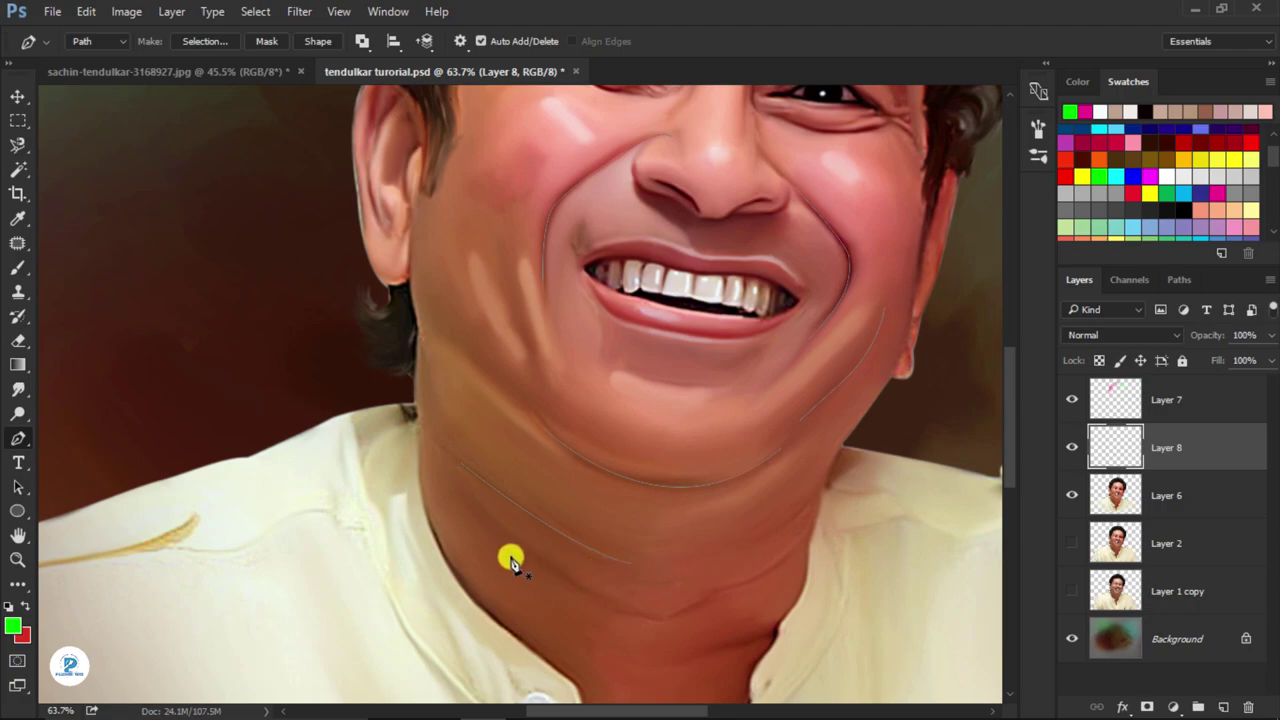
{"action": "left_click_drag", "start_coordinate": [661, 615], "coordinate": [718, 611]}
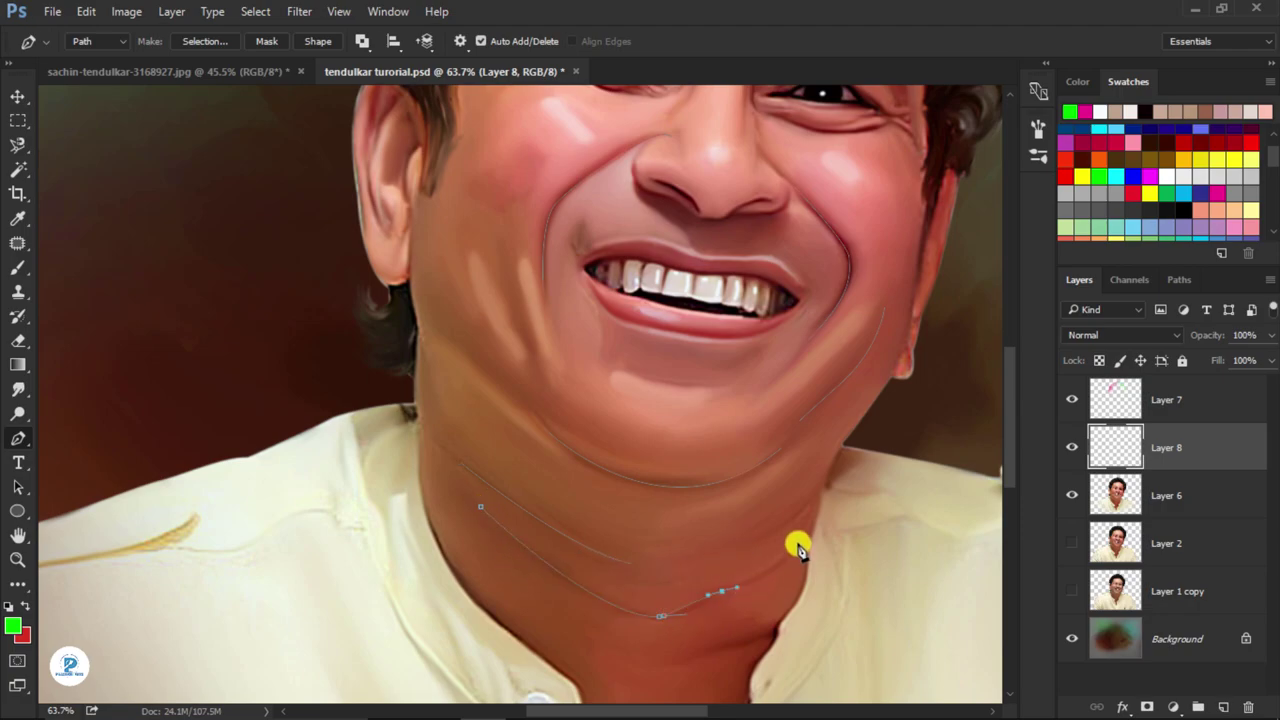
{"action": "scroll", "coordinate": [800, 524], "scroll_direction": "down", "scroll_amount": 3}
{"action": "scroll", "coordinate": [720, 480], "scroll_direction": "down", "scroll_amount": 2}
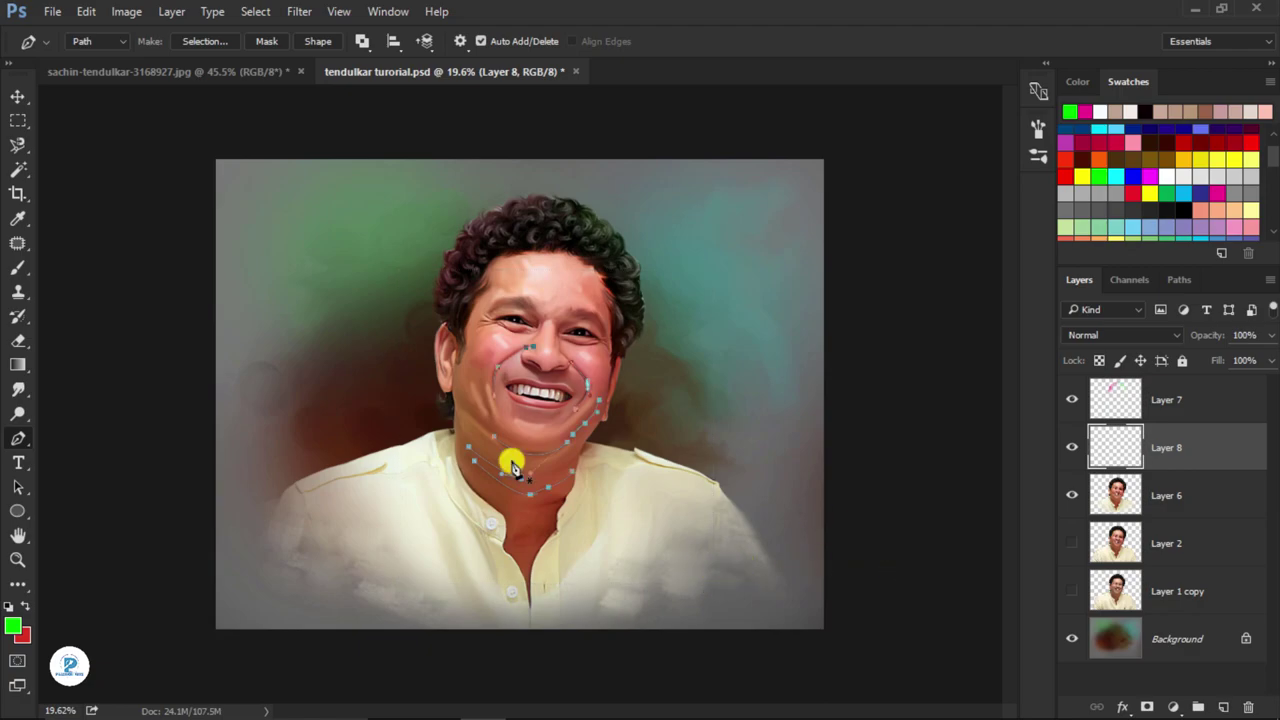
- Set up a hard round Brush at 5 px with dark red colour
{"action": "left_click", "coordinate": [18, 268]}
{"action": "left_click", "coordinate": [103, 42]}
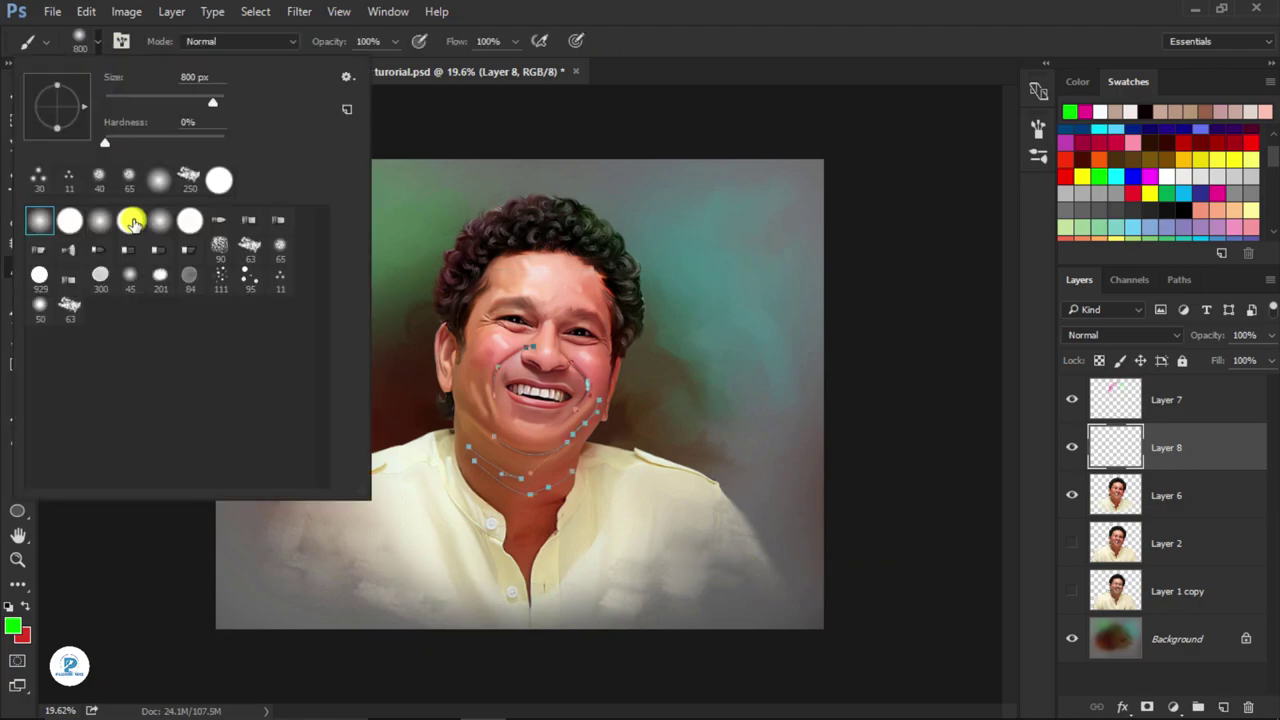
{"action": "left_click", "coordinate": [129, 217]}
{"action": "left_click", "coordinate": [896, 22]}
{"action": "left_click", "coordinate": [1100, 153]}
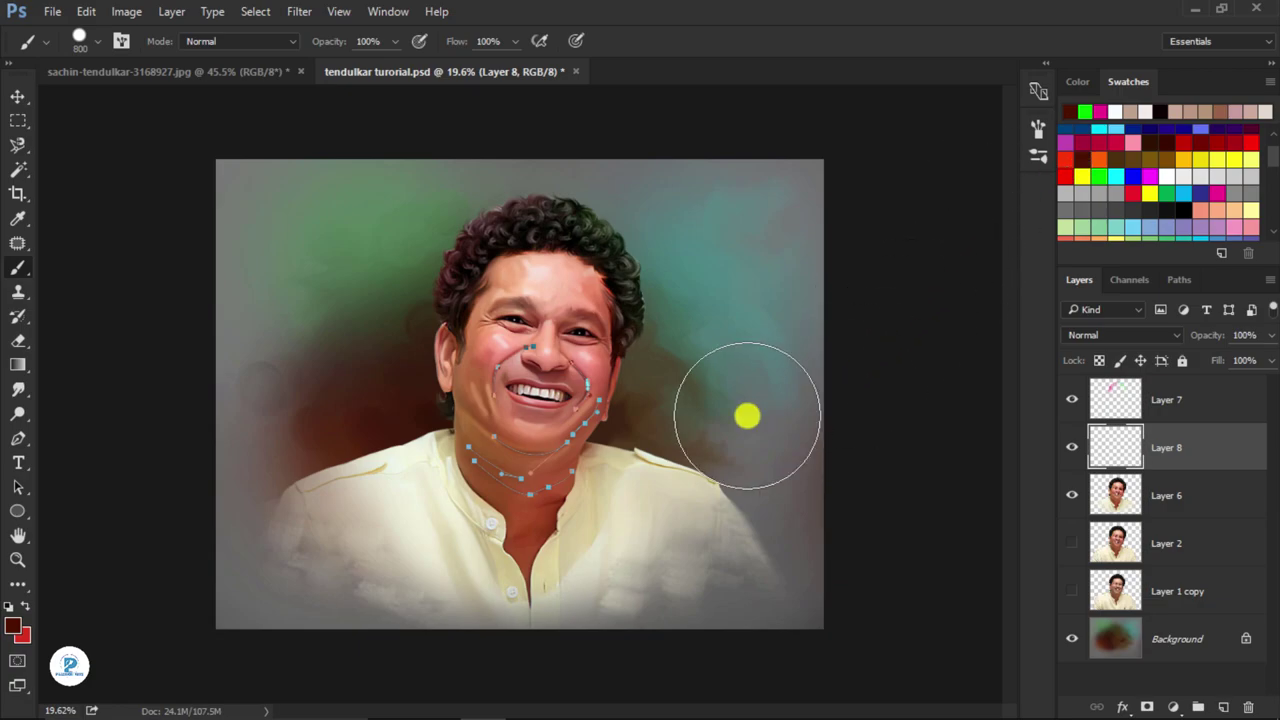
{"action": "key", "text": "bracketleft"}
{"action": "key", "text": "bracketleft"}
{"action": "key", "text": "bracketleft"}
{"action": "key", "text": "bracketleft"}
{"action": "key", "text": "bracketleft"}
{"action": "left_click", "coordinate": [101, 43]}
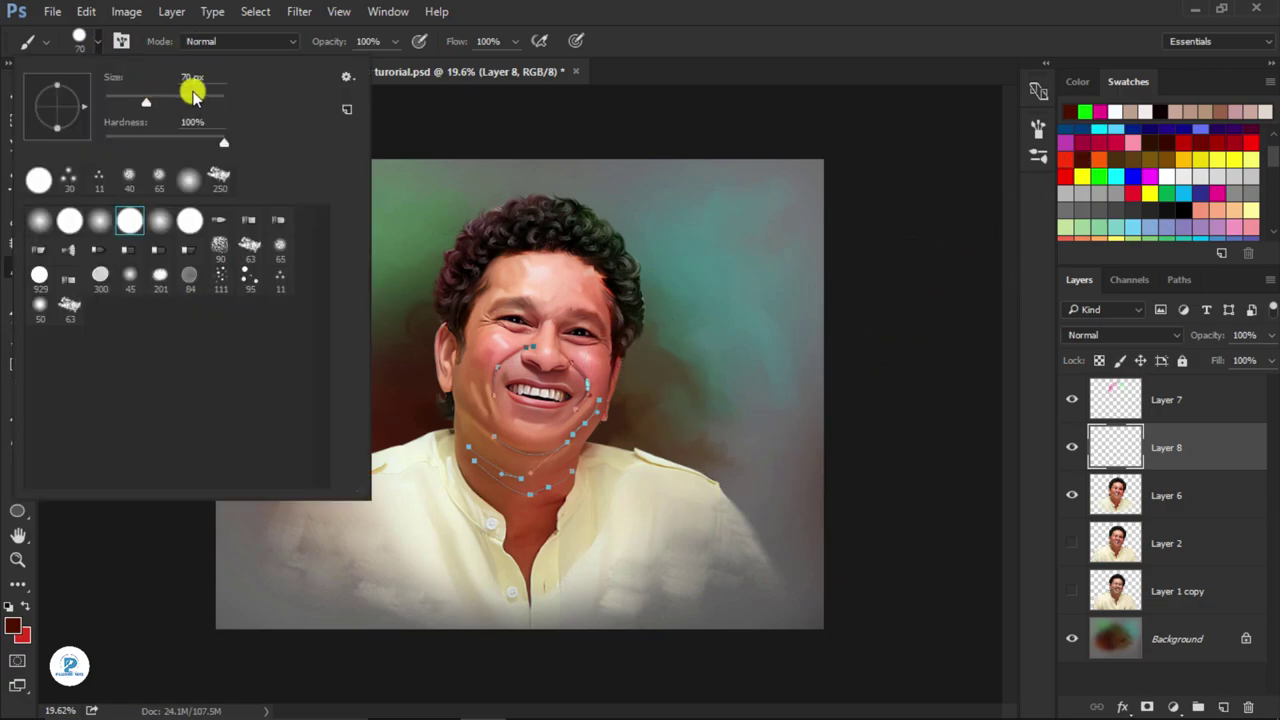
{"action": "left_click_drag", "start_coordinate": [211, 76], "coordinate": [149, 86]}
{"action": "type", "text": "5"}
{"action": "key", "text": "Return"}
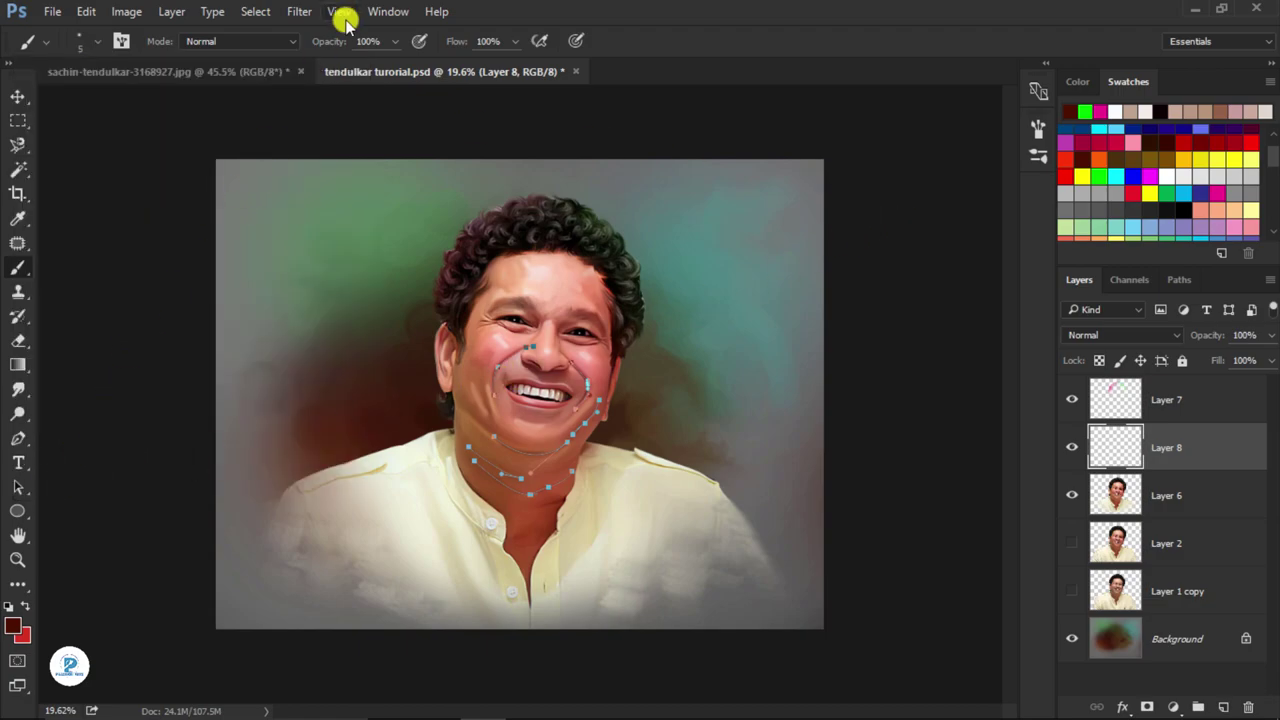
- Stroke the drawn paths with the brush
{"action": "left_click", "coordinate": [18, 438]}
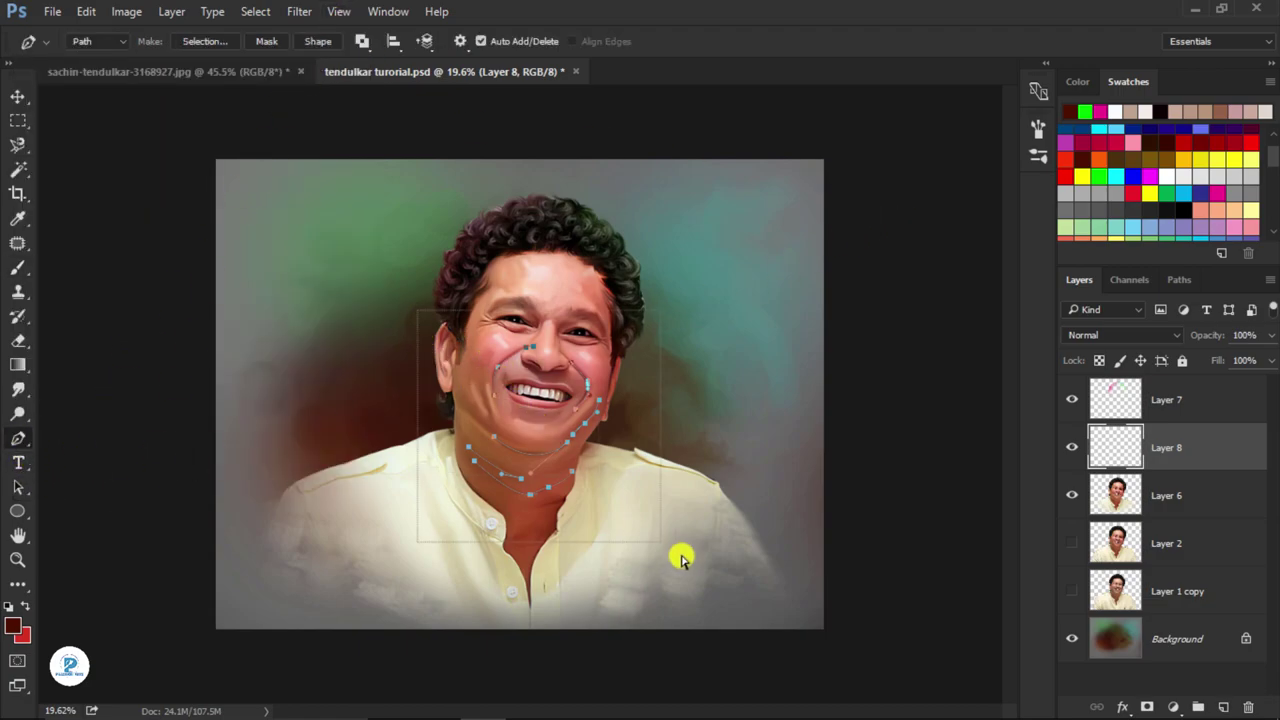
{"action": "right_click", "coordinate": [625, 493]}
{"action": "left_click", "coordinate": [729, 207]}
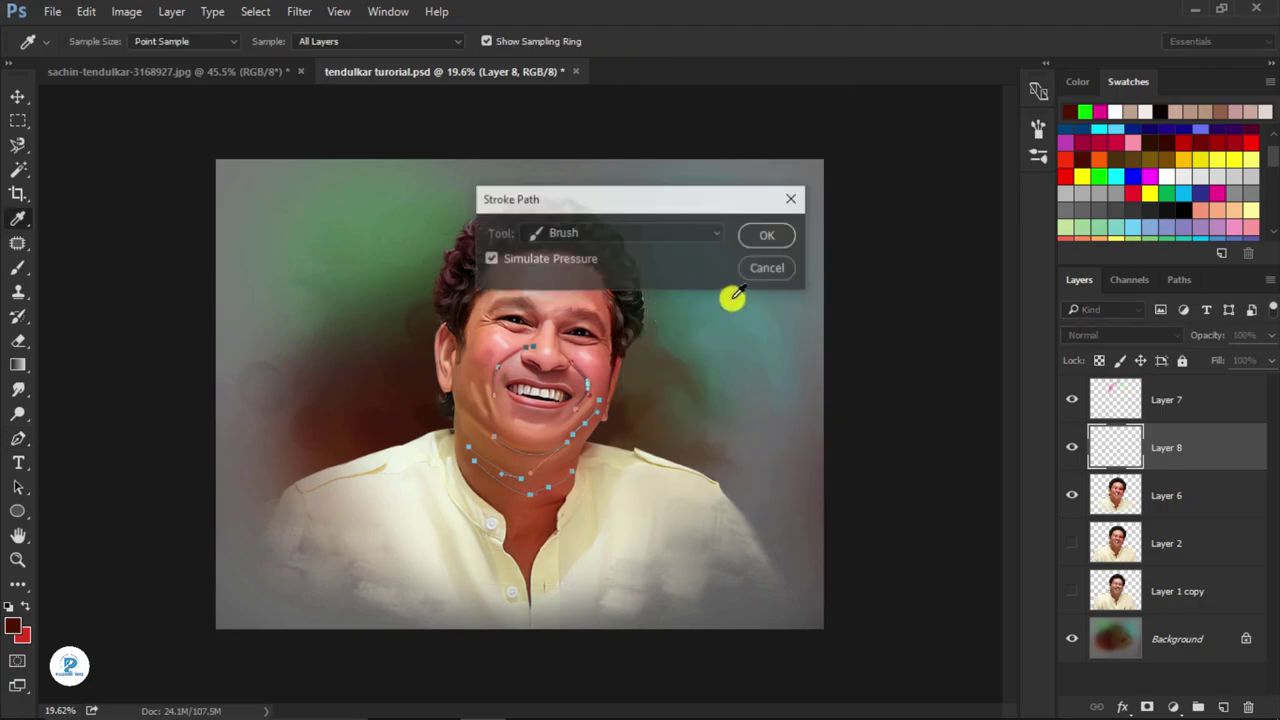
{"action": "left_click", "coordinate": [767, 236]}
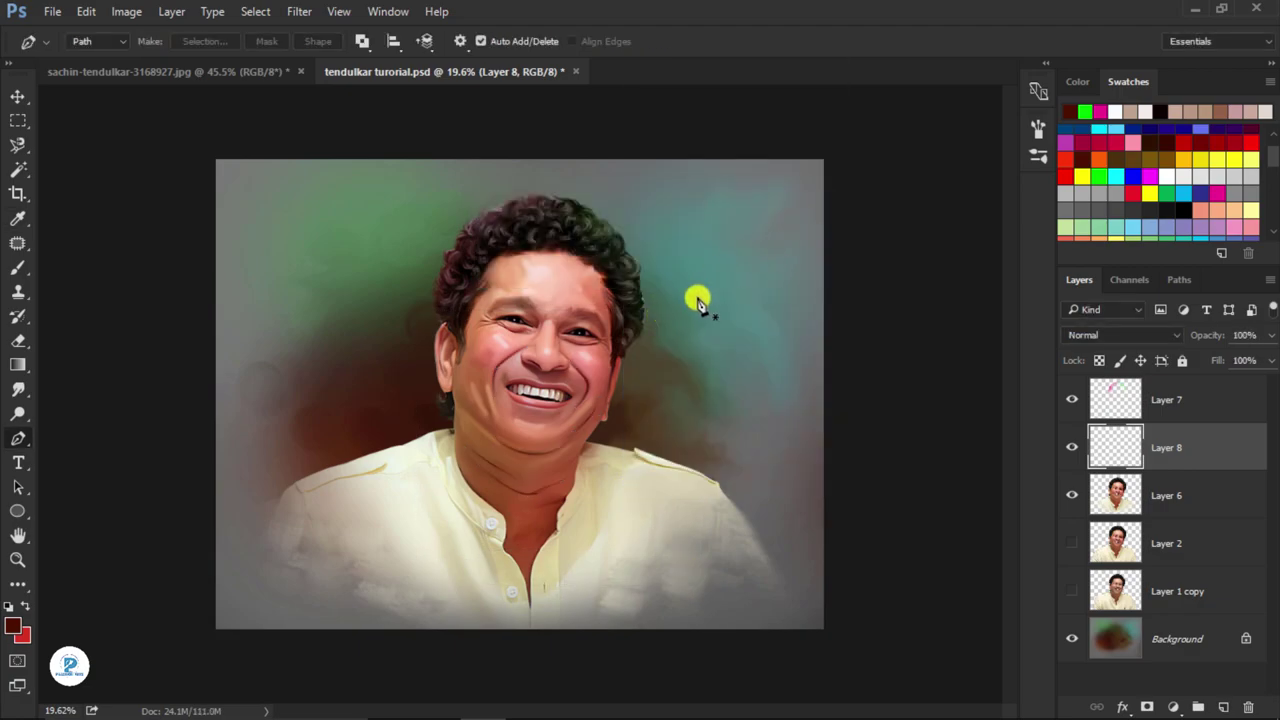
- Apply a 3.7 pixel Gaussian Blur to Layer 8 and fit the portrait on screen
{"action": "scroll", "coordinate": [606, 432], "scroll_direction": "up", "scroll_amount": 3}
{"action": "left_click", "coordinate": [12, 100]}
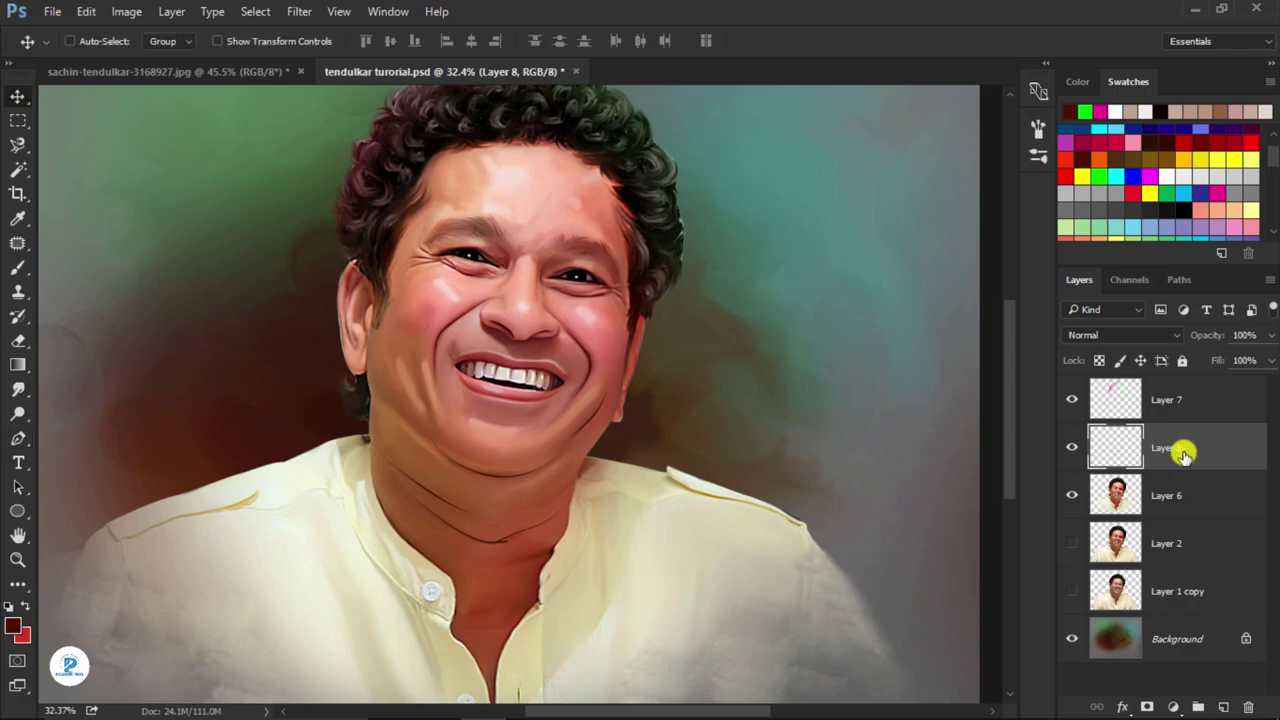
{"action": "left_click", "coordinate": [299, 11]}
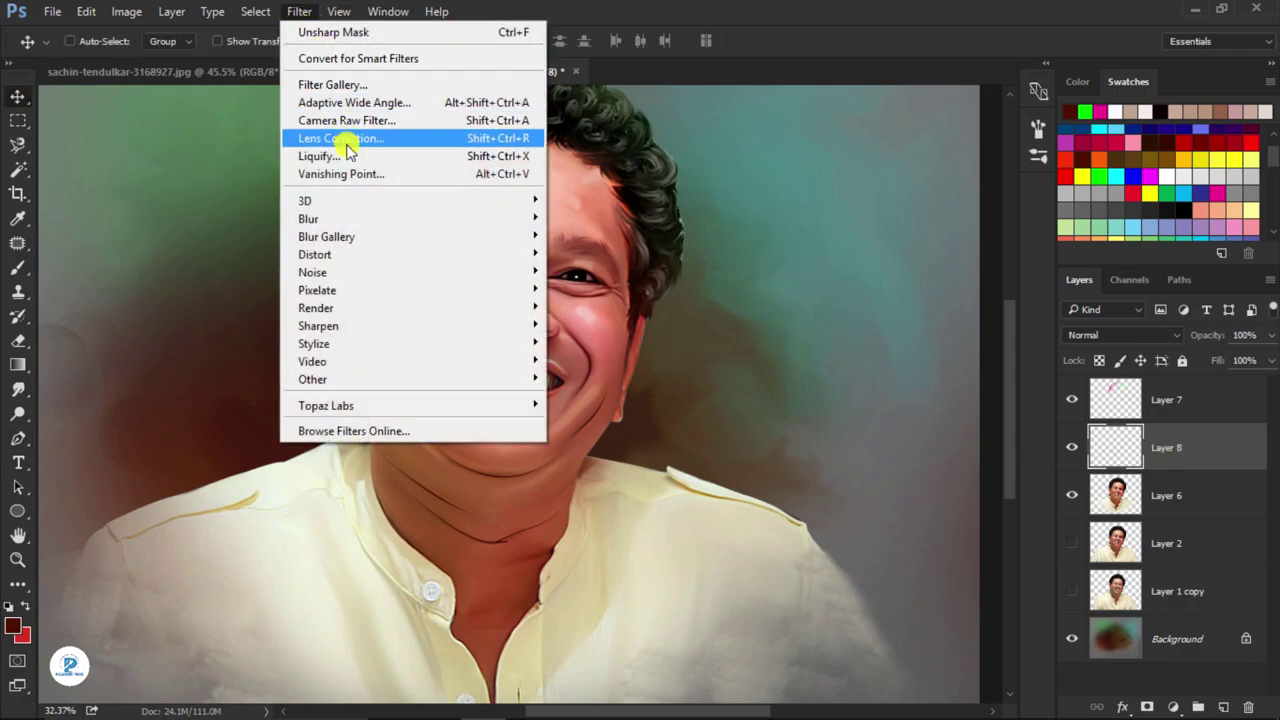
{"action": "left_click", "coordinate": [228, 288]}
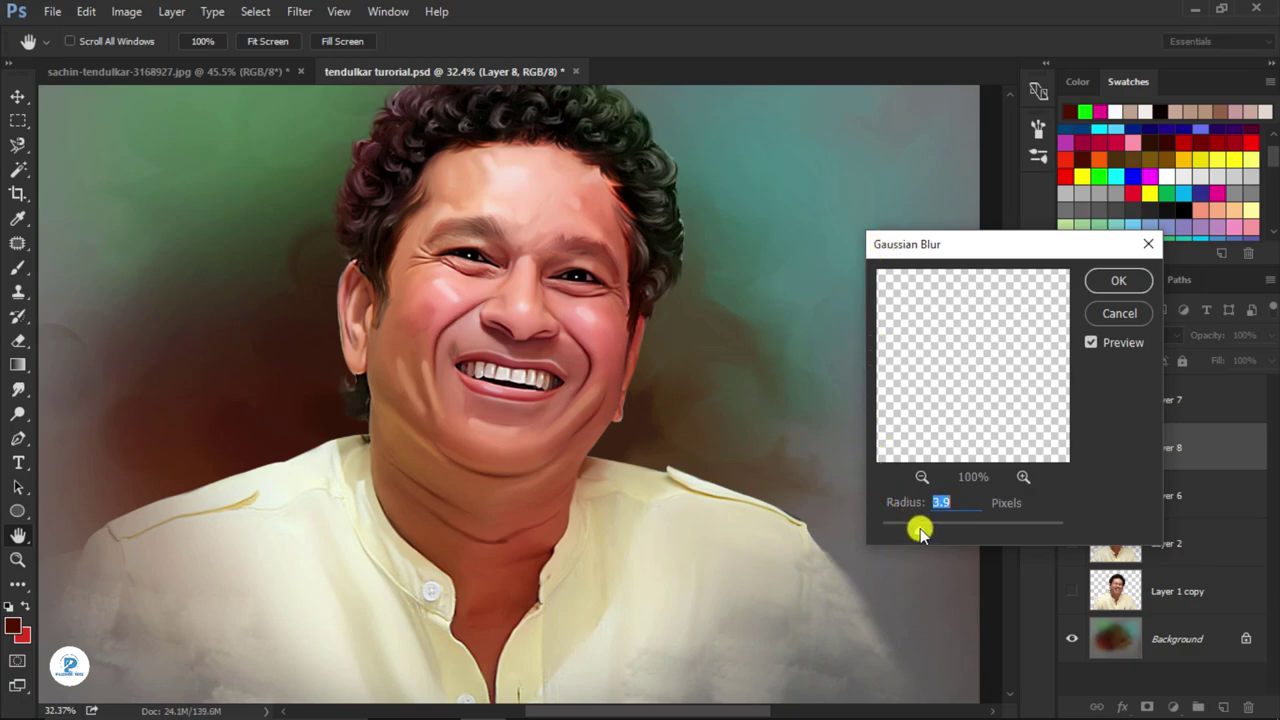
{"action": "left_click", "coordinate": [1092, 285]}
{"action": "key", "text": "v"}
{"action": "key", "text": "ctrl+0"}
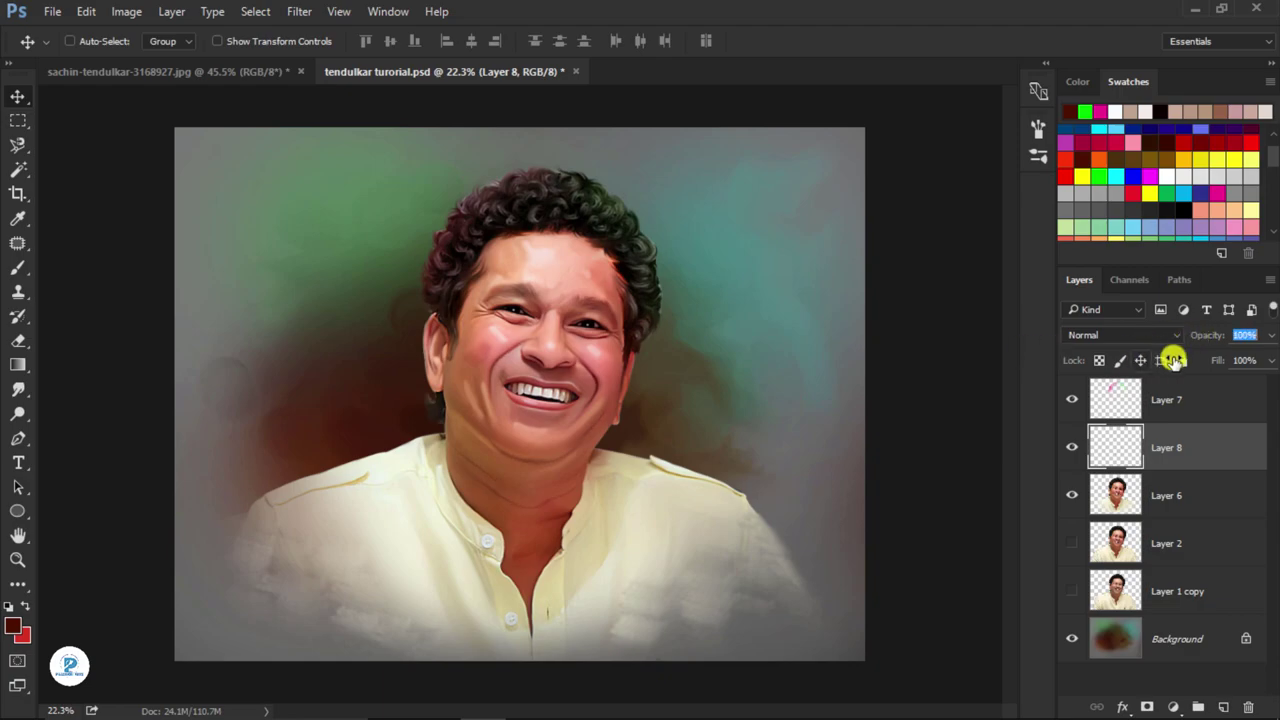
- Adjust Layer 8 opacity, comparing with it hidden, and settle on 71%
{"action": "left_click_drag", "start_coordinate": [1183, 338], "coordinate": [1170, 361]}
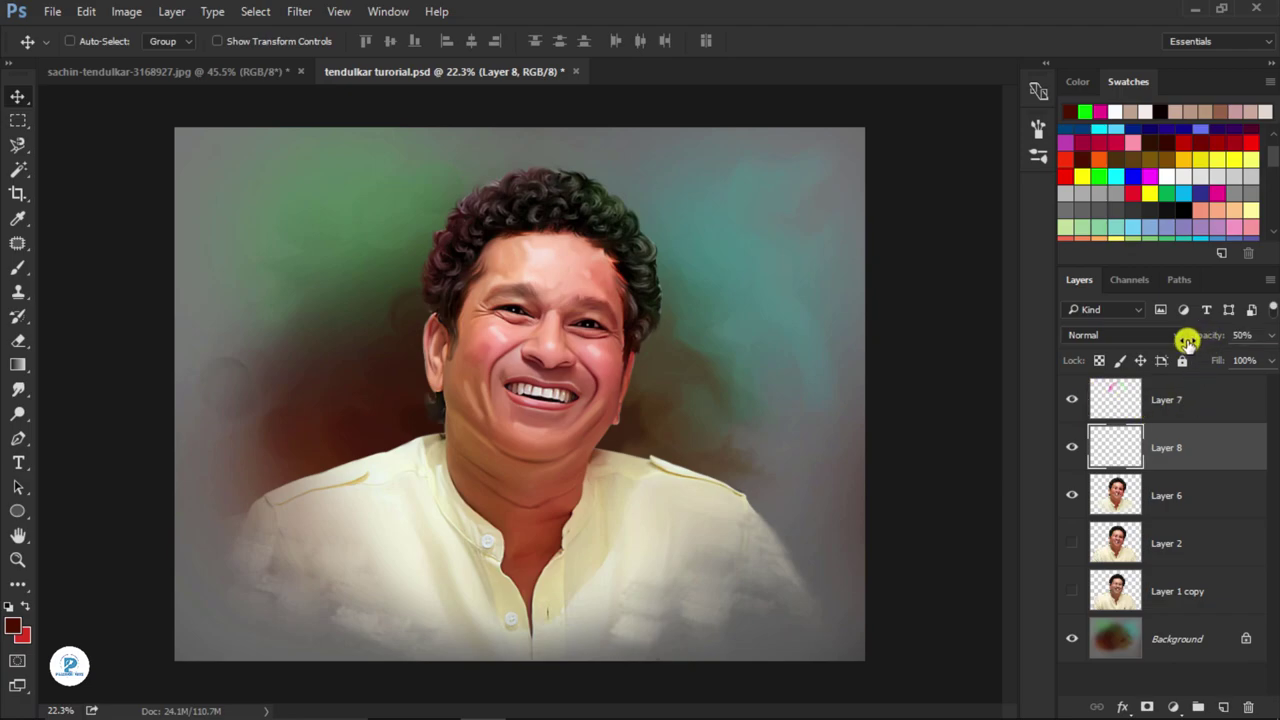
{"action": "left_click_drag", "start_coordinate": [1213, 337], "coordinate": [1190, 345]}
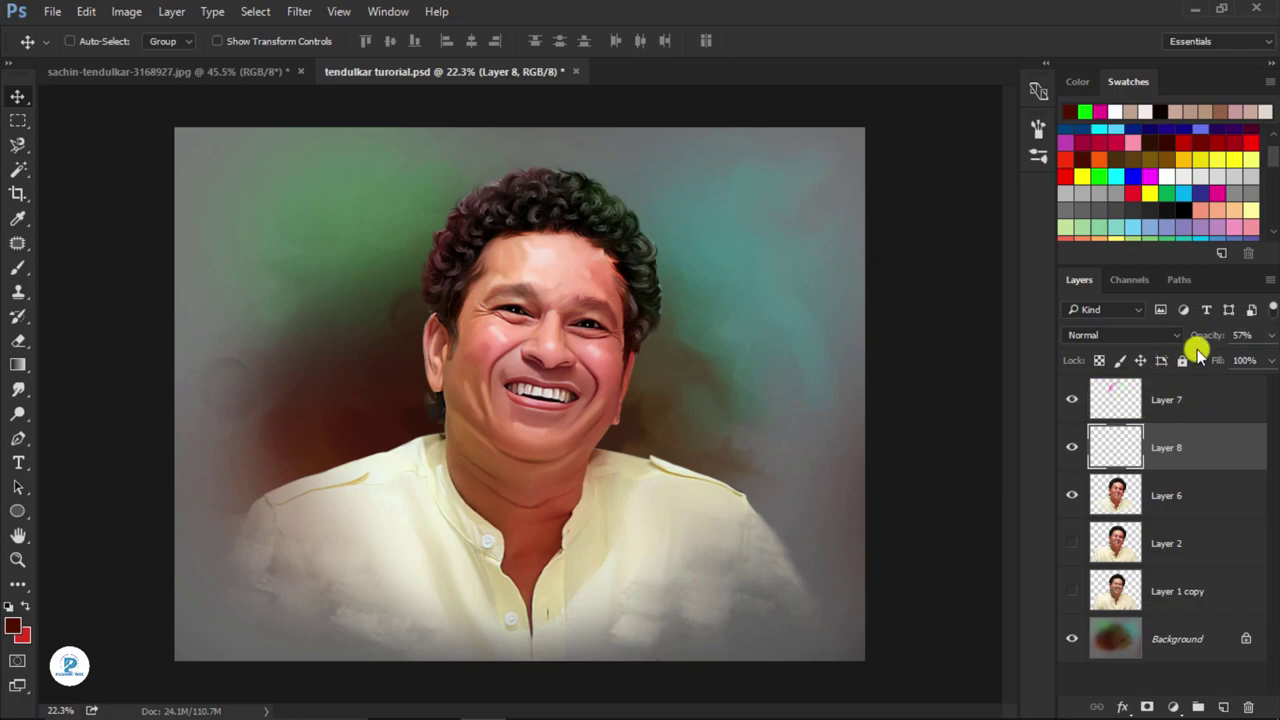
{"action": "left_click", "coordinate": [1073, 446]}
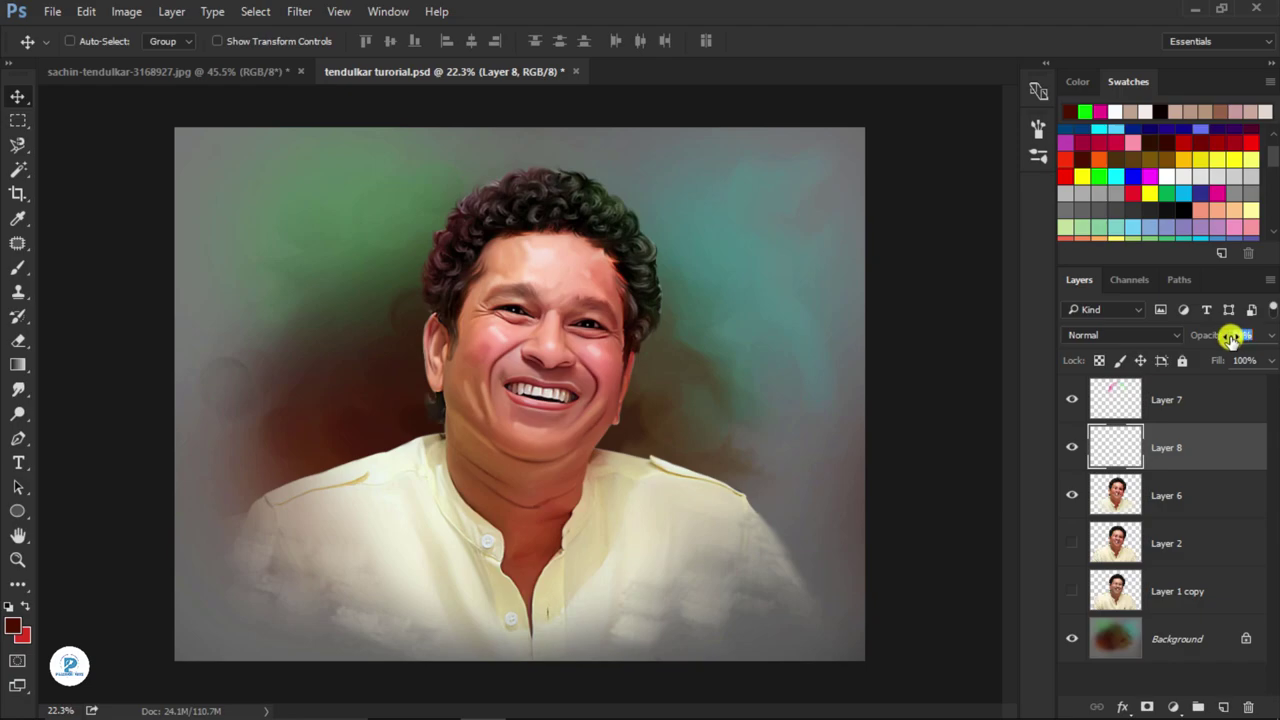
{"action": "left_click_drag", "start_coordinate": [1231, 337], "coordinate": [1196, 368]}
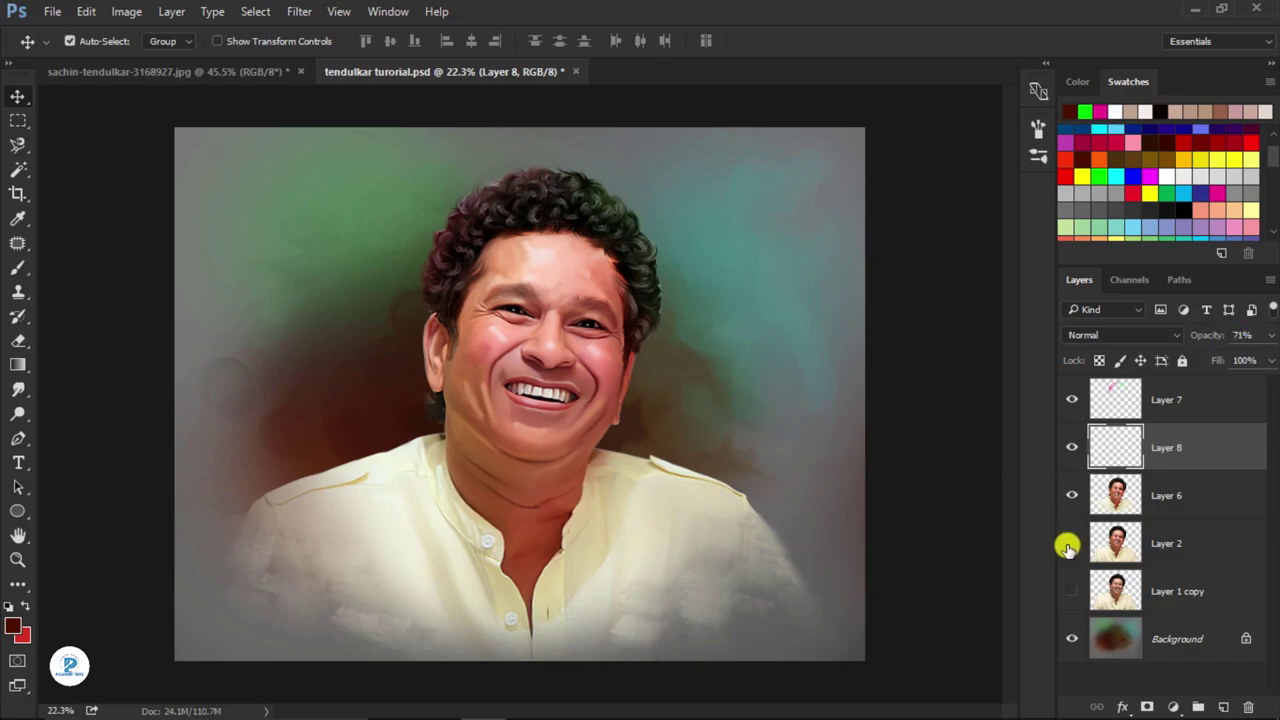
- Merge Layer 8 down into Layer 6
{"action": "key", "text": "ctrl+e"}
{"action": "scroll", "coordinate": [391, 371], "scroll_direction": "up", "scroll_amount": 3}
{"action": "scroll", "coordinate": [403, 345], "scroll_direction": "up", "scroll_amount": 3}
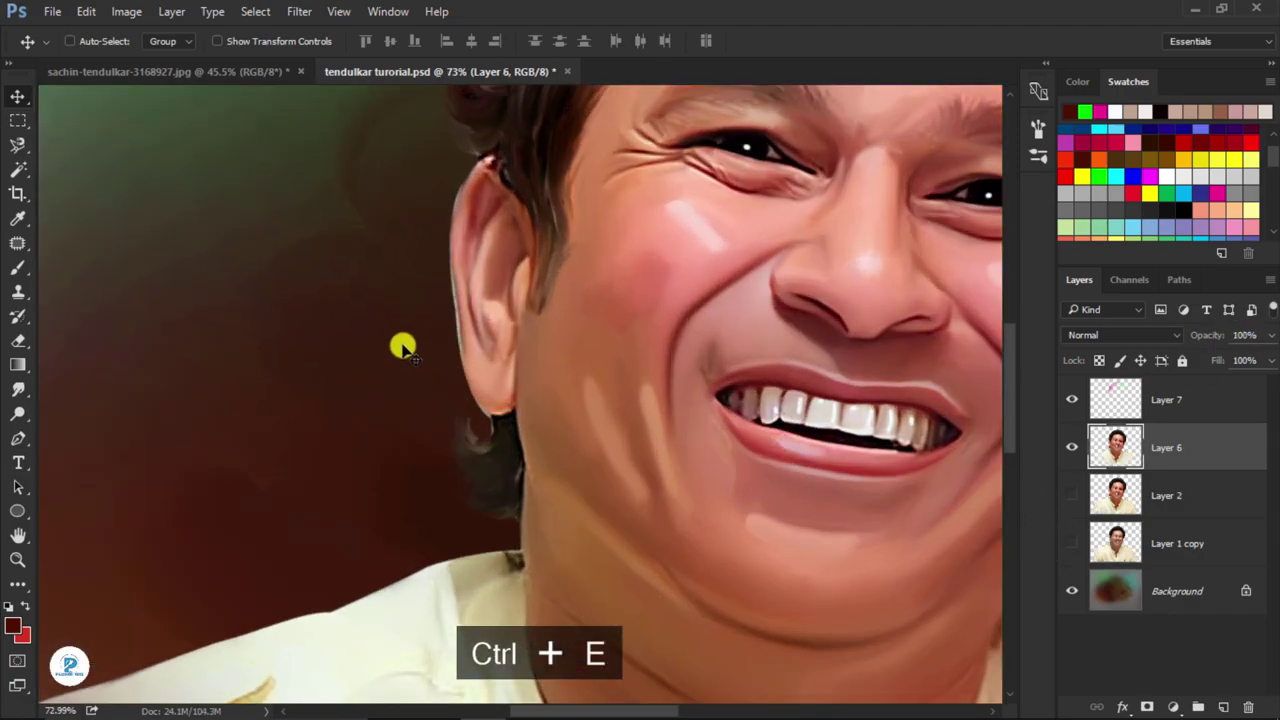
{"action": "scroll", "coordinate": [403, 345], "scroll_direction": "up", "scroll_amount": 1}
- Set the Smudge tool to a soft 50 px brush at about 55% strength
{"action": "left_click", "coordinate": [17, 389]}
{"action": "scroll", "coordinate": [724, 352], "scroll_direction": "up", "scroll_amount": 3}
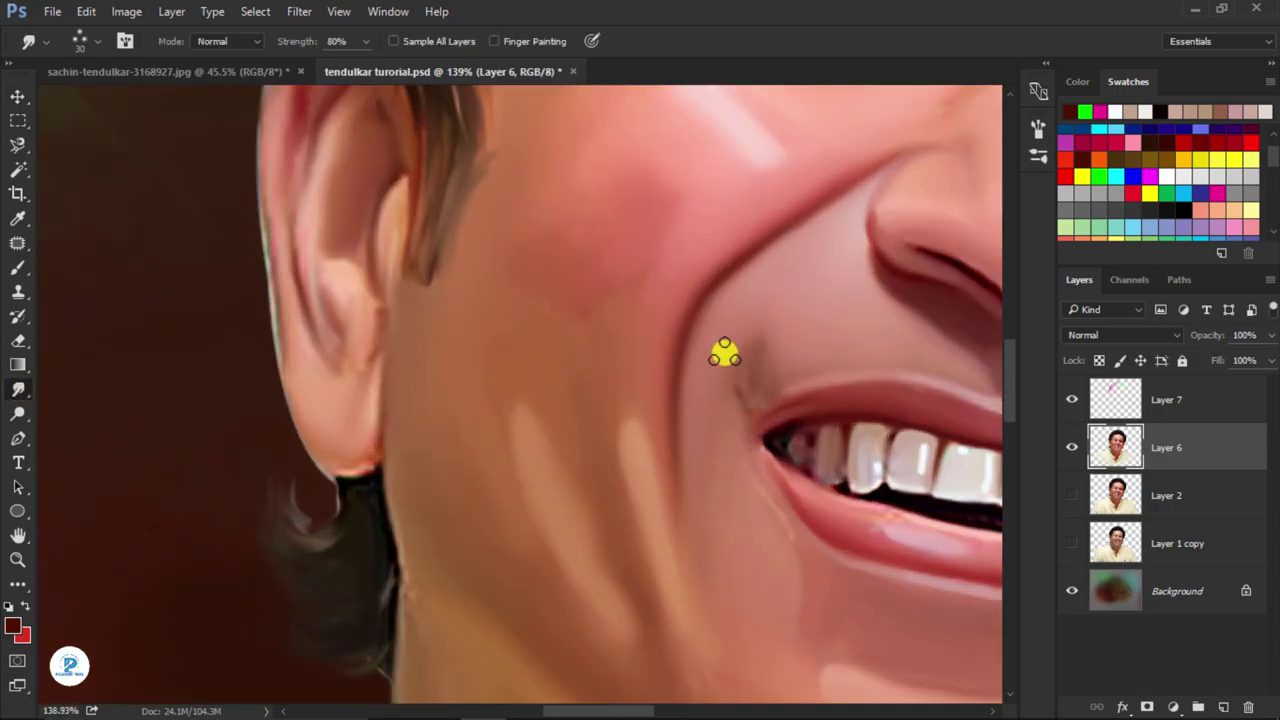
{"action": "left_click", "coordinate": [96, 41]}
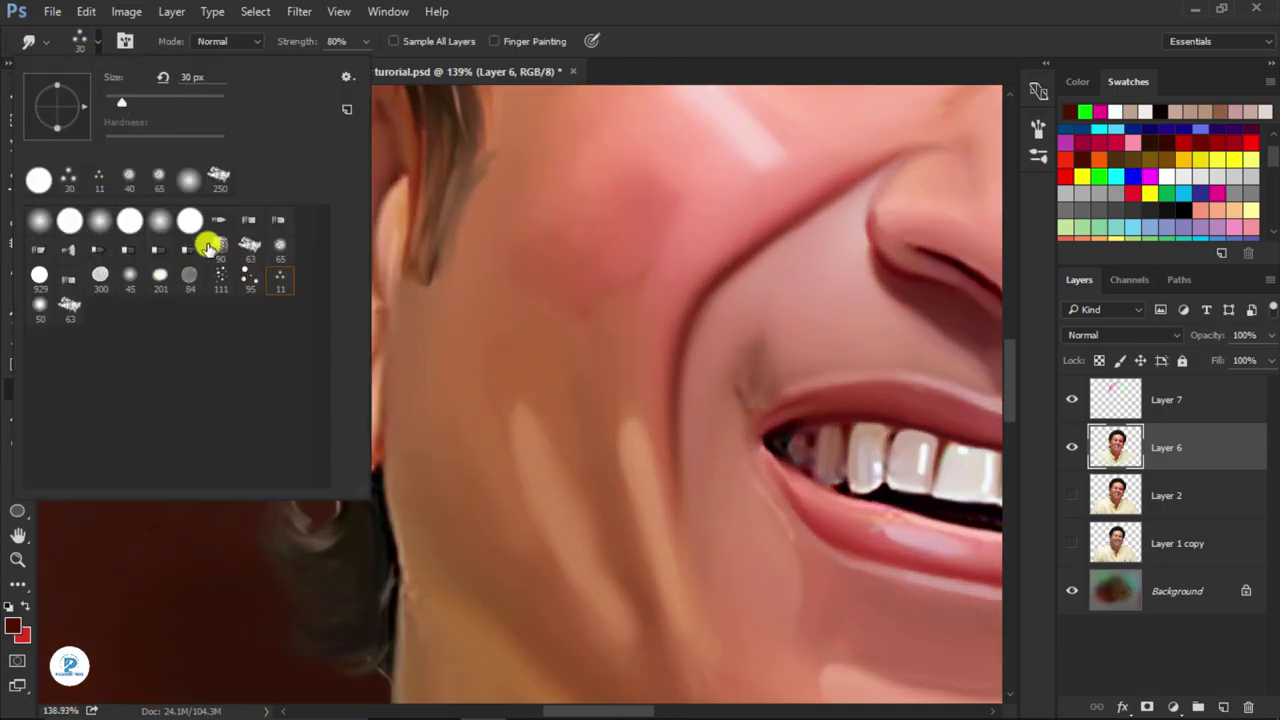
{"action": "left_click", "coordinate": [36, 311]}
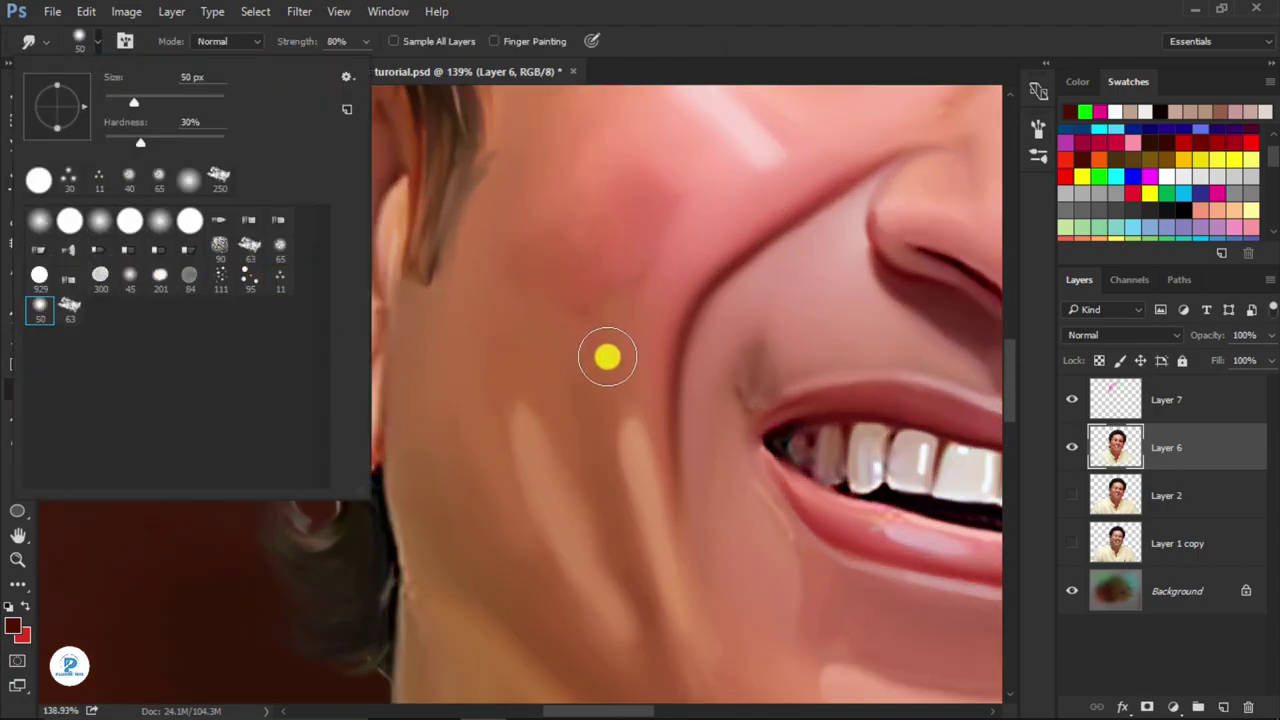
{"action": "left_click", "coordinate": [770, 340]}
{"action": "left_click_drag", "start_coordinate": [309, 48], "coordinate": [284, 45]}
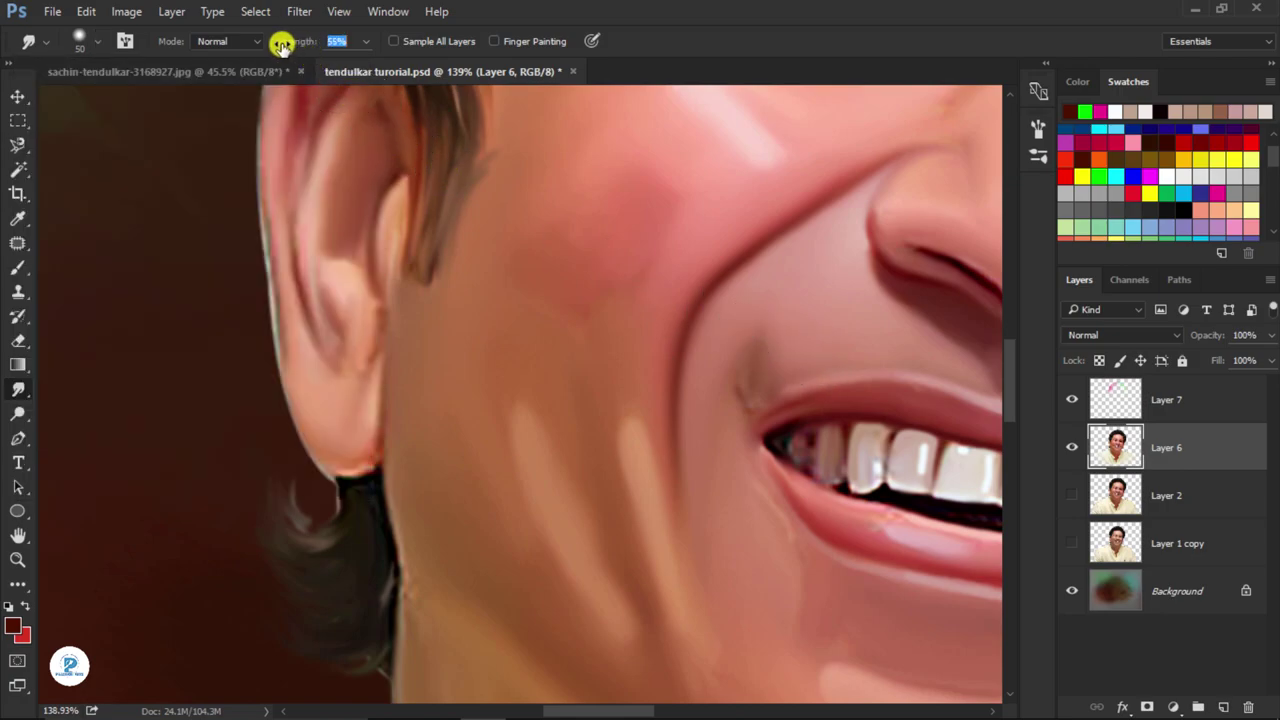
{"action": "key", "text": "bracketleft"}
- Blend the smile crease shadow beside the mouth with a 25 px smudge tip
{"action": "left_click_drag", "start_coordinate": [700, 357], "coordinate": [583, 351]}
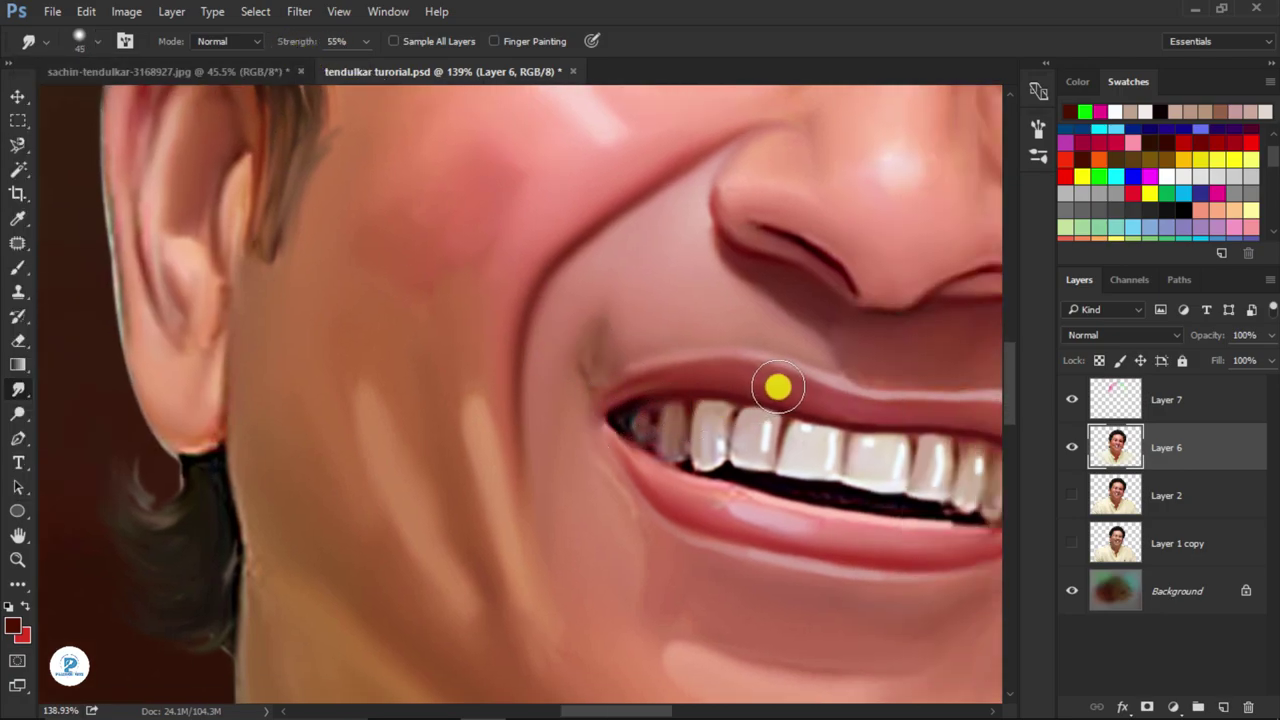
{"action": "key", "text": "bracketleft"}
{"action": "key", "text": "bracketleft"}
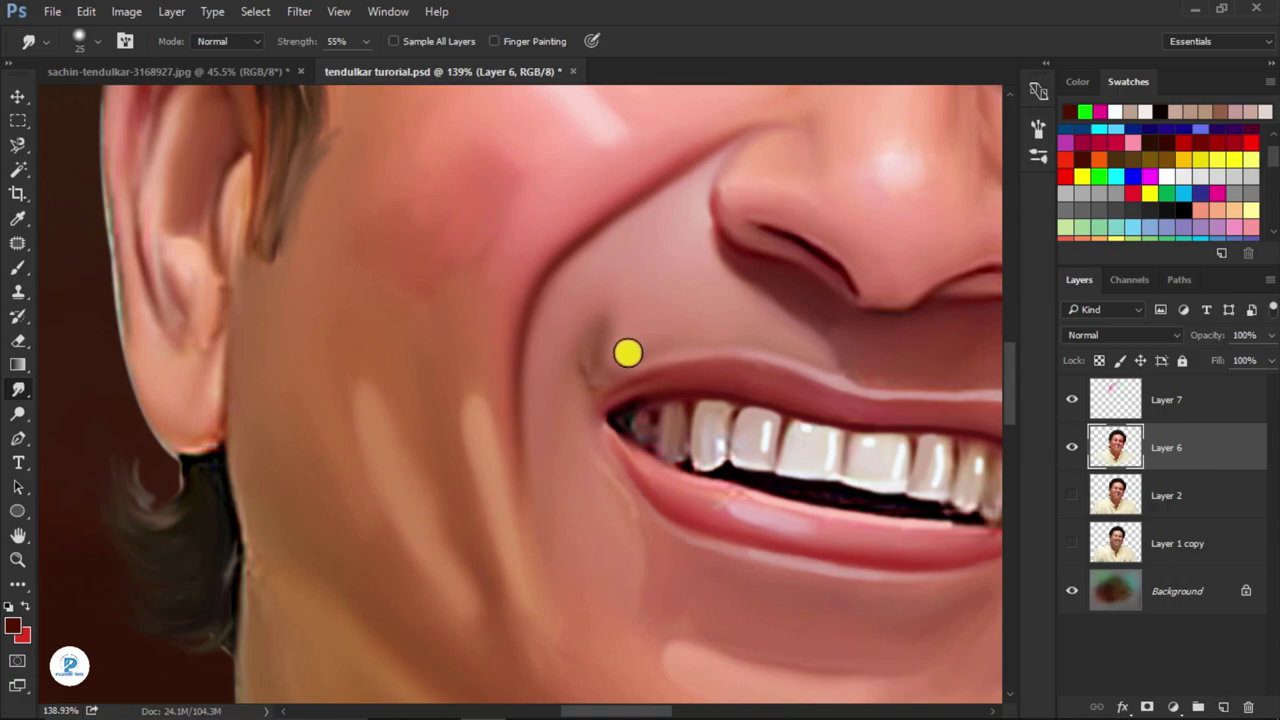
{"action": "left_click_drag", "start_coordinate": [629, 351], "coordinate": [594, 337]}
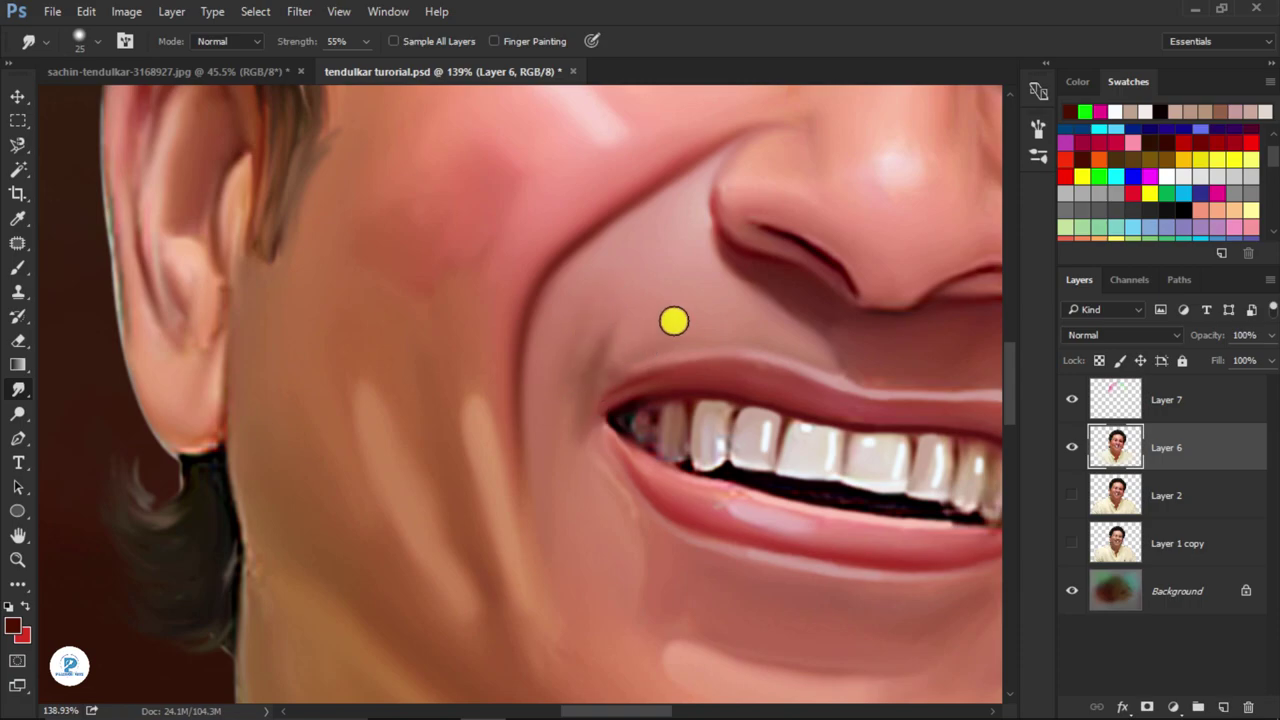
{"action": "scroll", "coordinate": [625, 303], "scroll_direction": "down", "scroll_amount": 3}
{"action": "scroll", "coordinate": [697, 334], "scroll_direction": "down", "scroll_amount": 3}
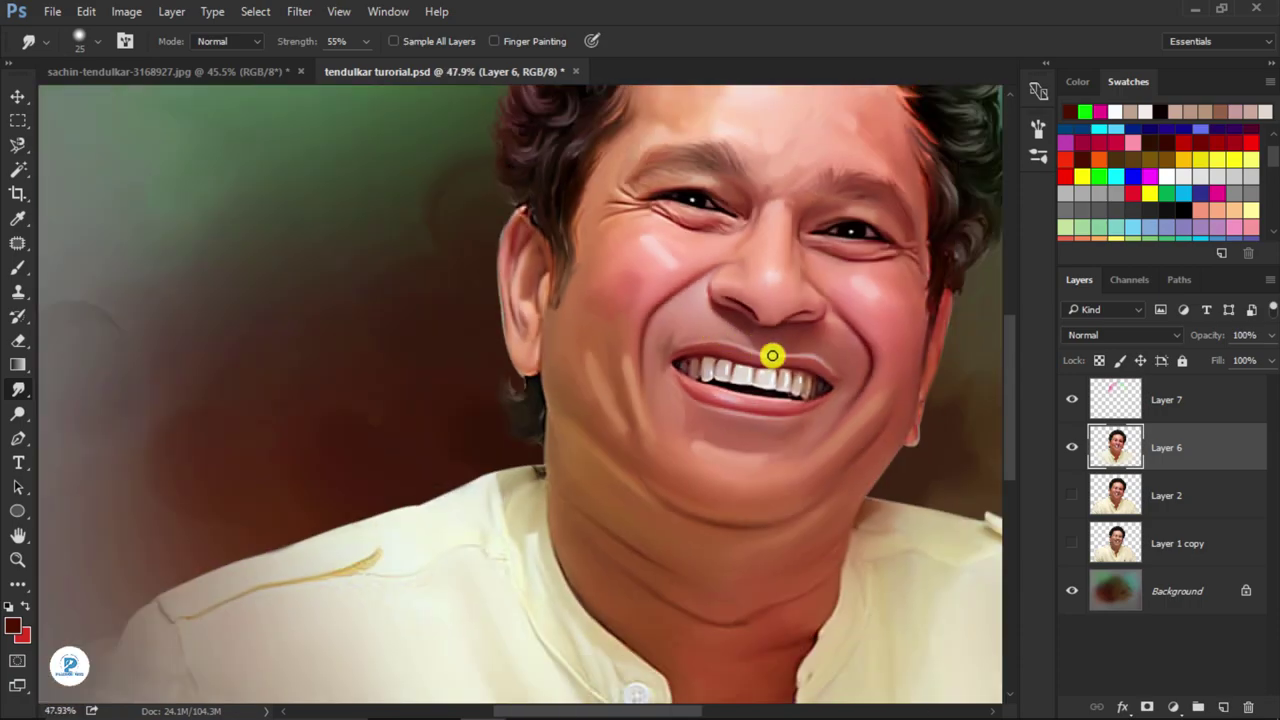
{"action": "scroll", "coordinate": [868, 383], "scroll_direction": "up", "scroll_amount": 3}
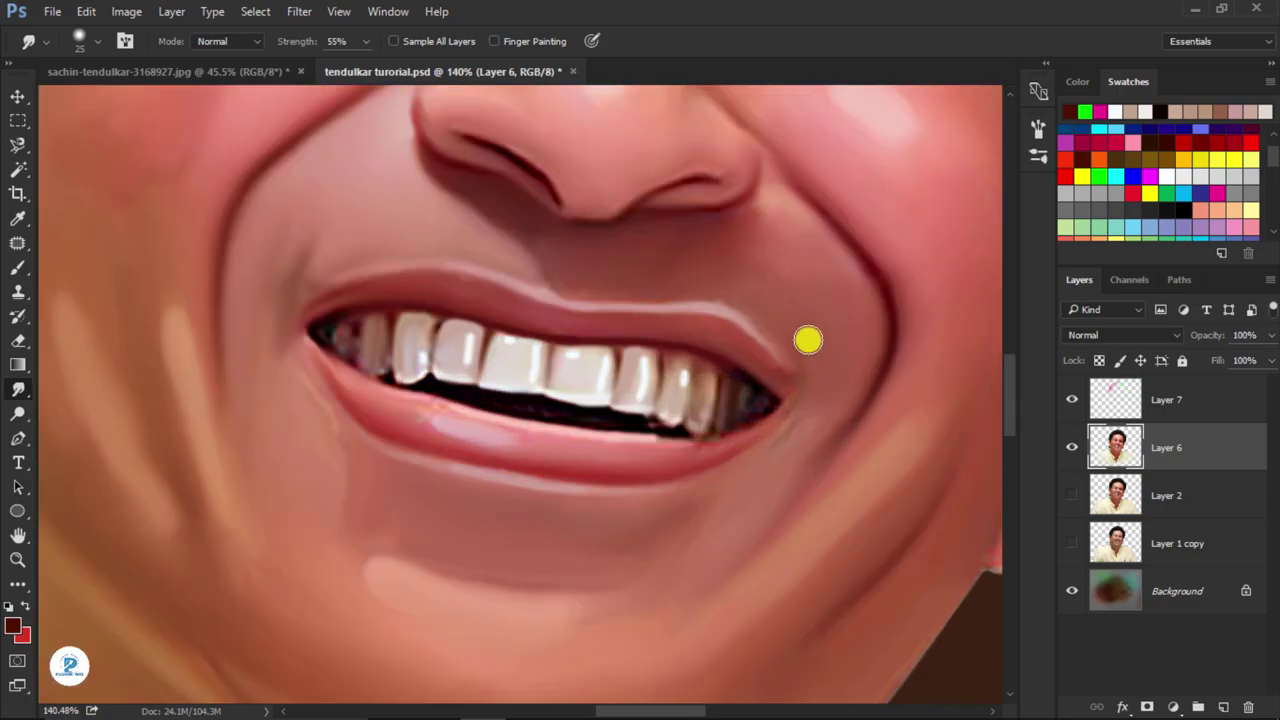
- Pick a darker reddish-brown foreground colour in the Color Picker
{"action": "left_click", "coordinate": [22, 267]}
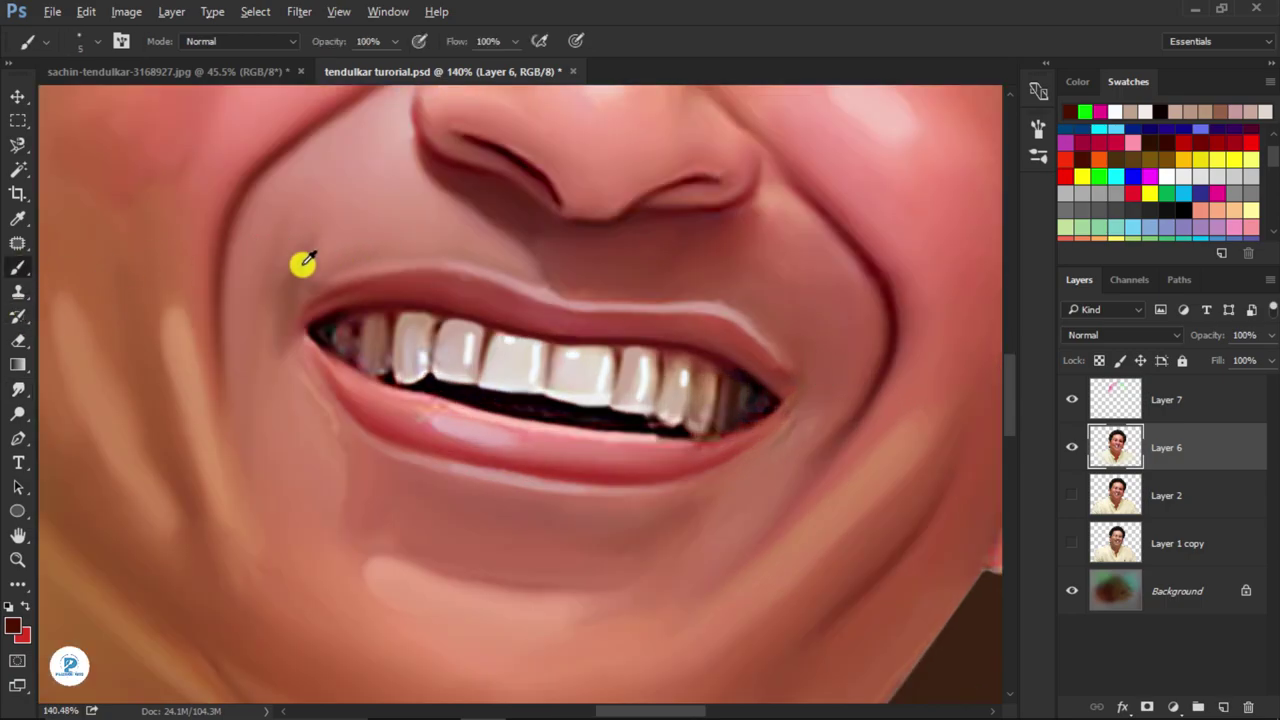
{"action": "left_click", "coordinate": [17, 389]}
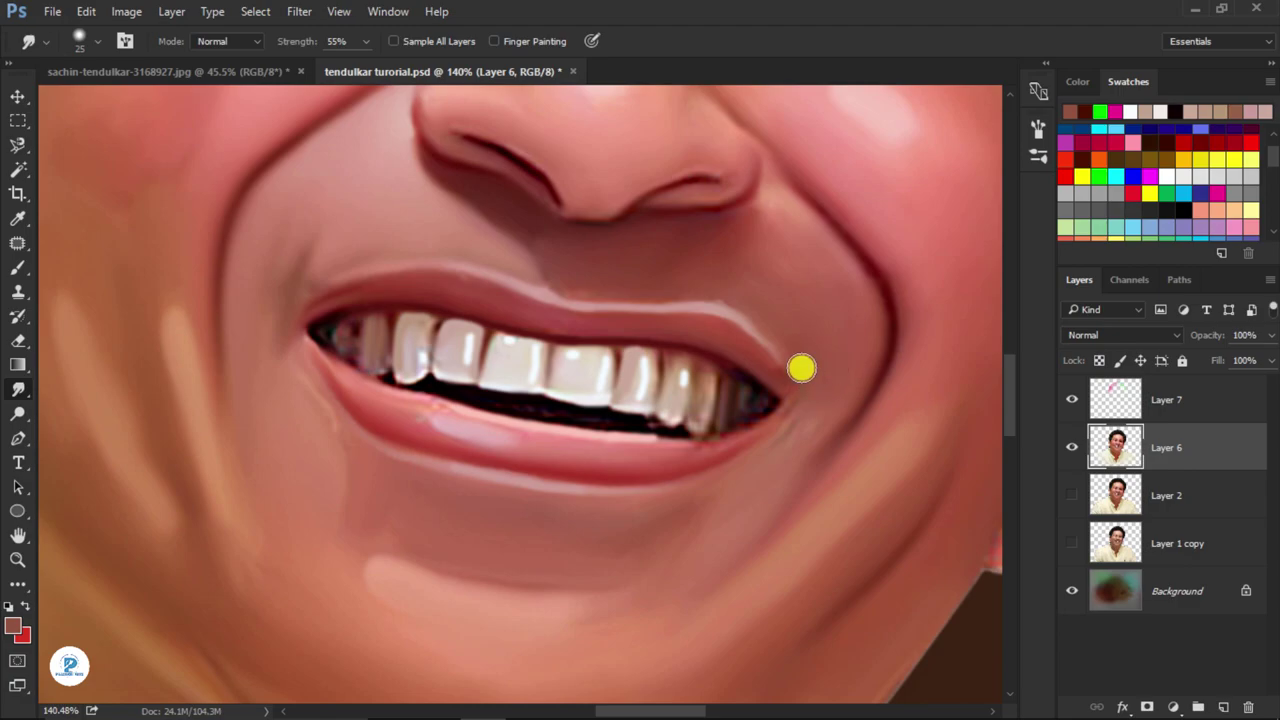
{"action": "key", "text": "b"}
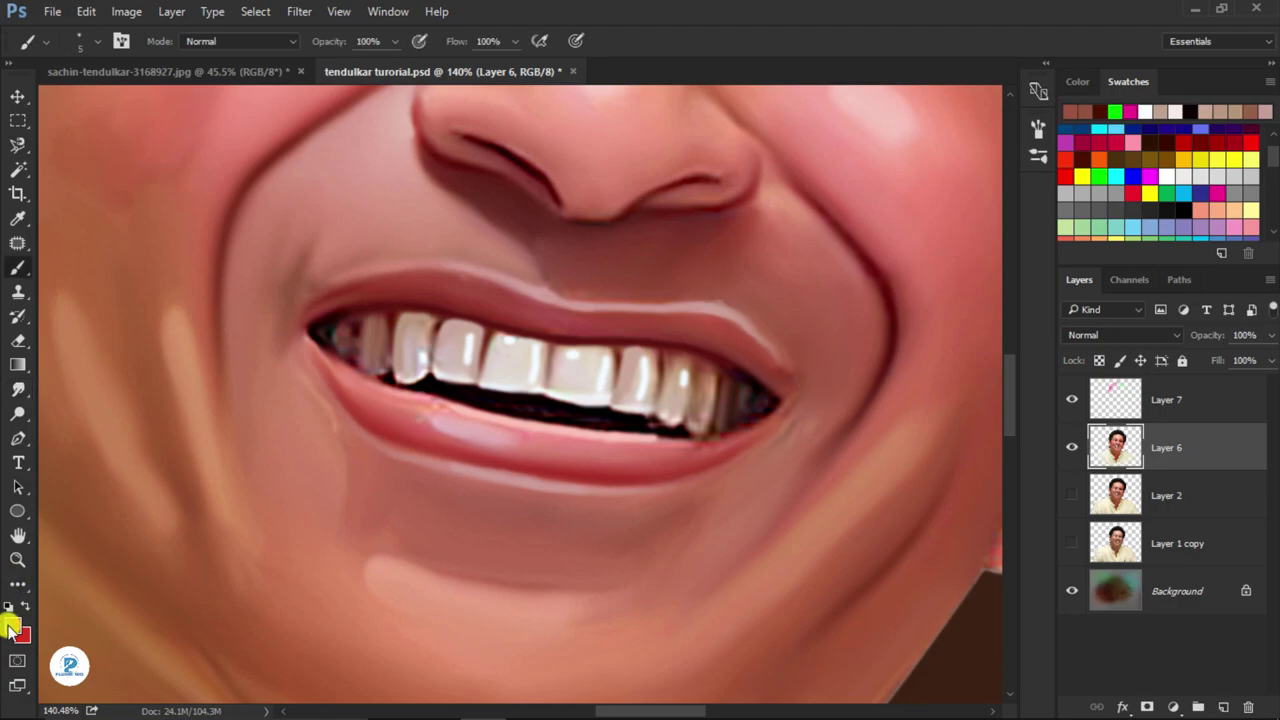
{"action": "left_click", "coordinate": [10, 627]}
{"action": "left_click_drag", "start_coordinate": [911, 494], "coordinate": [915, 521]}
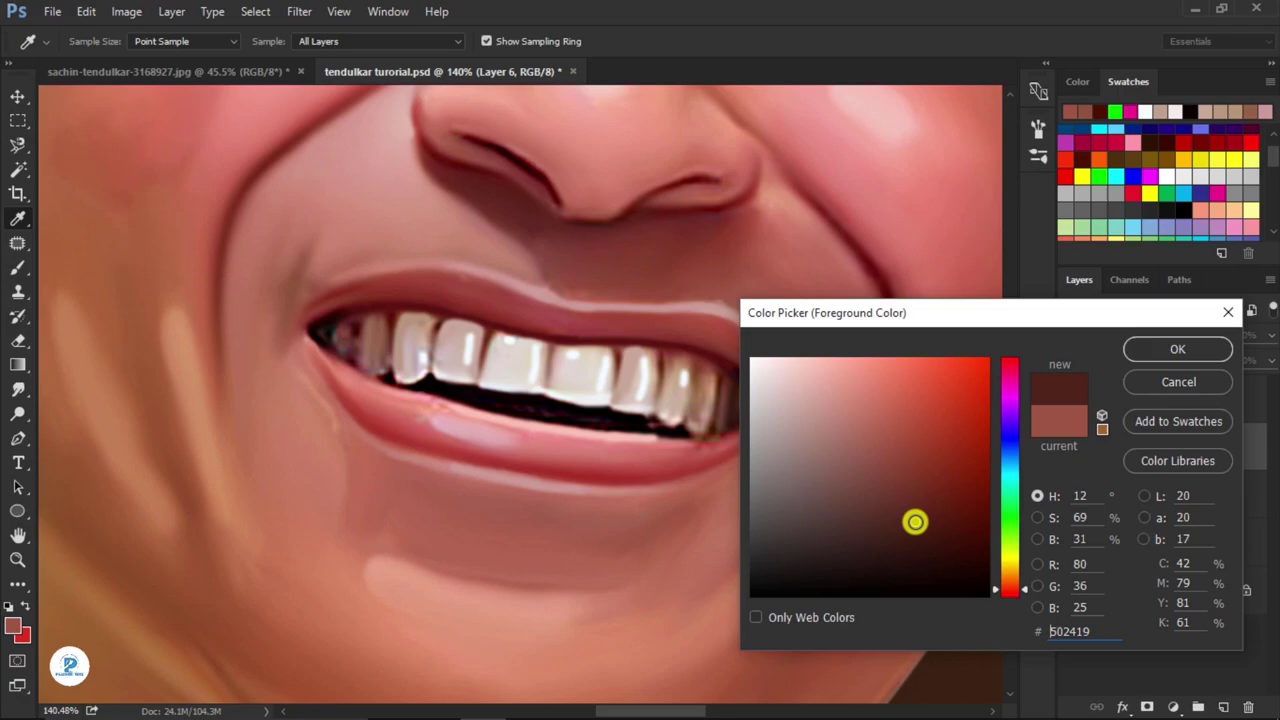
{"action": "left_click", "coordinate": [1177, 349]}
- Sample a colour from the painting and adjust it to a darker red foreground
{"action": "key", "text": "r"}
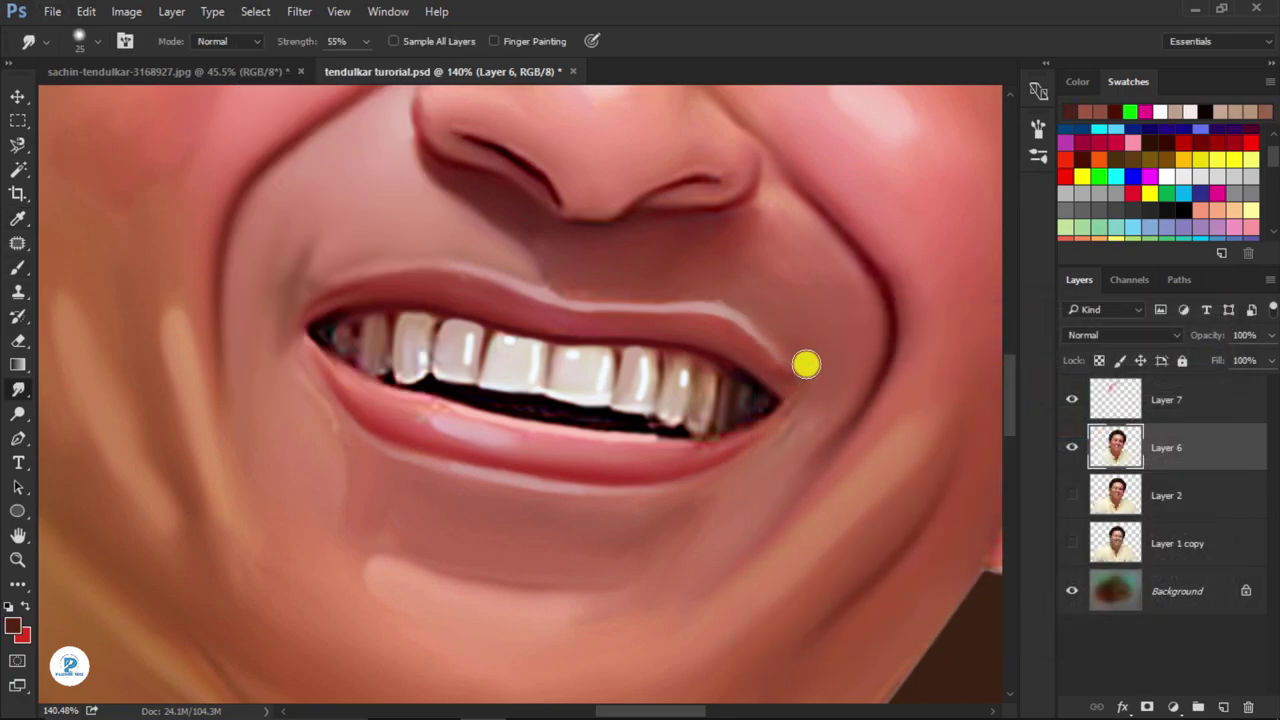
{"action": "key", "text": "b"}
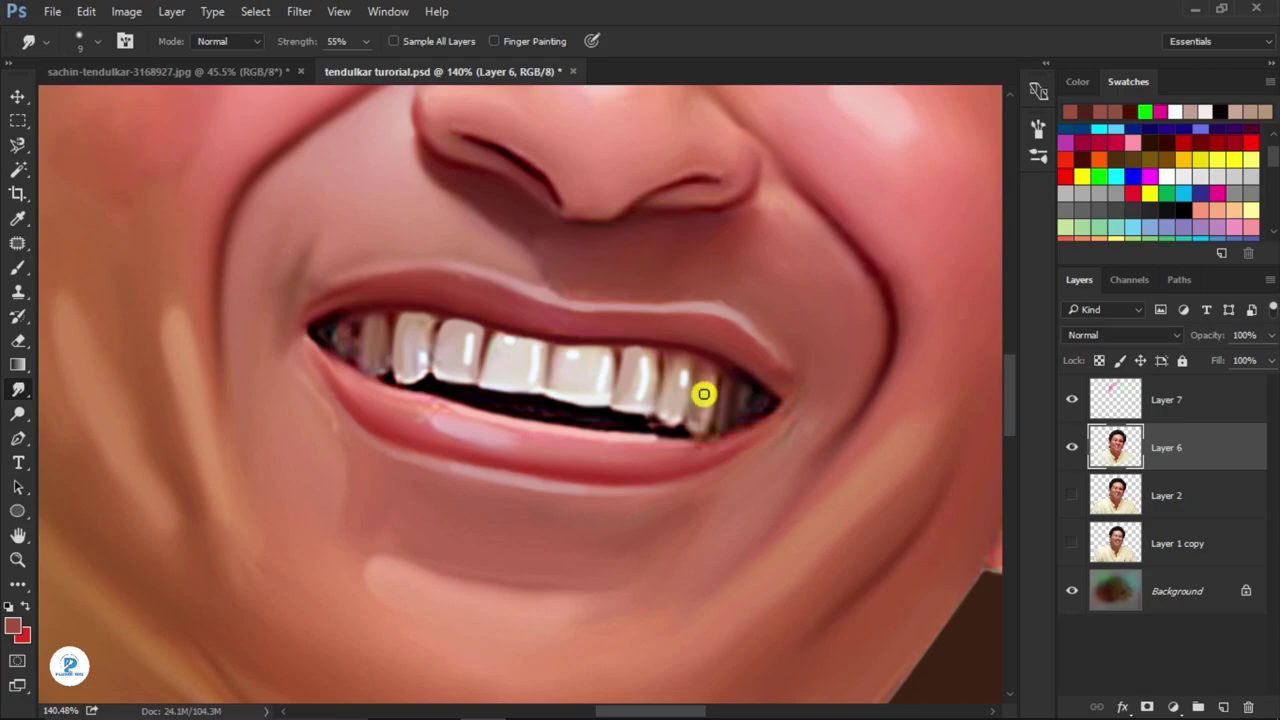
{"action": "key", "text": "b"}
{"action": "left_click", "coordinate": [840, 372], "text": "alt"}
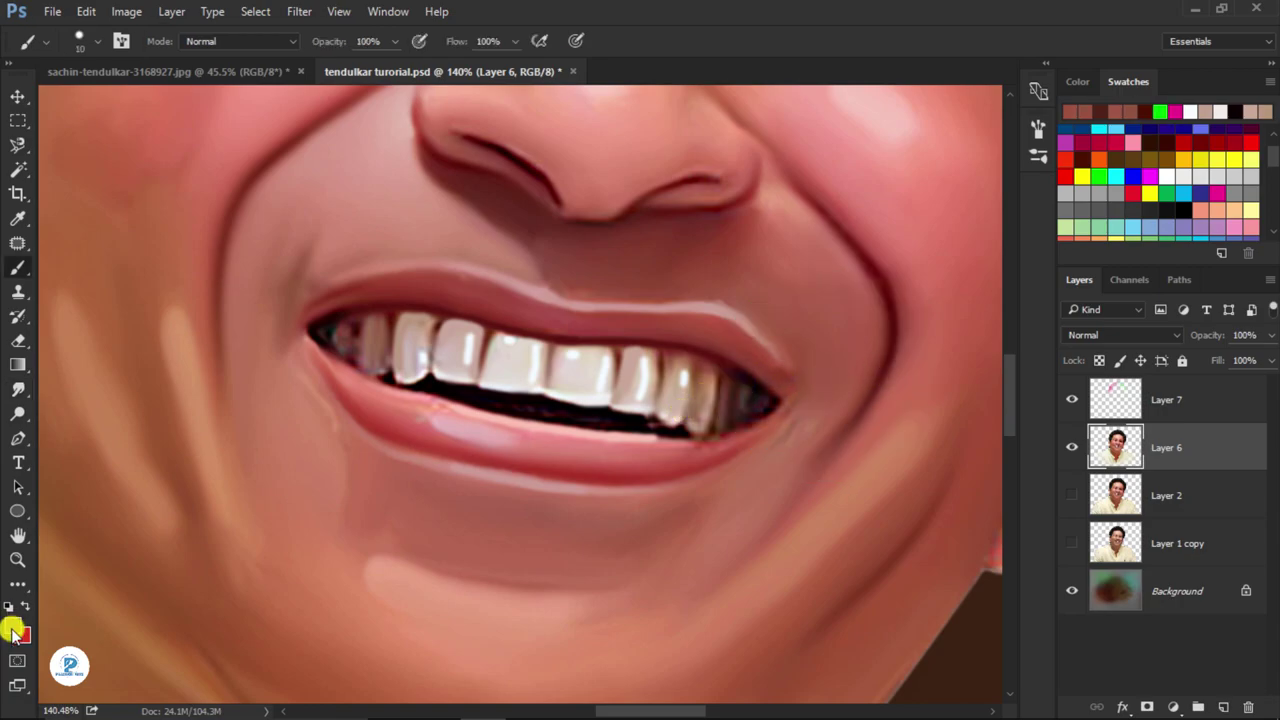
{"action": "left_click", "coordinate": [14, 630]}
{"action": "left_click", "coordinate": [929, 533]}
{"action": "left_click", "coordinate": [1137, 355]}
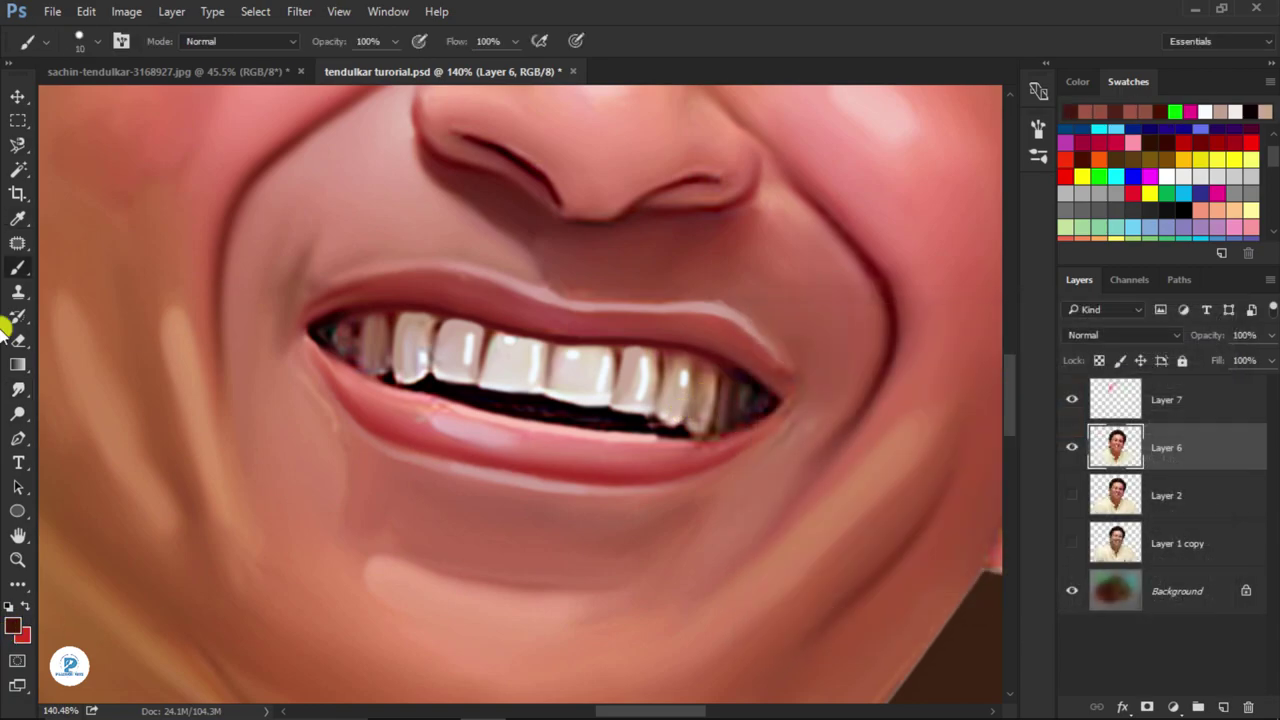
- Smudge the dark streak at the mouth's right corner at 55% strength
{"action": "left_click", "coordinate": [18, 388]}
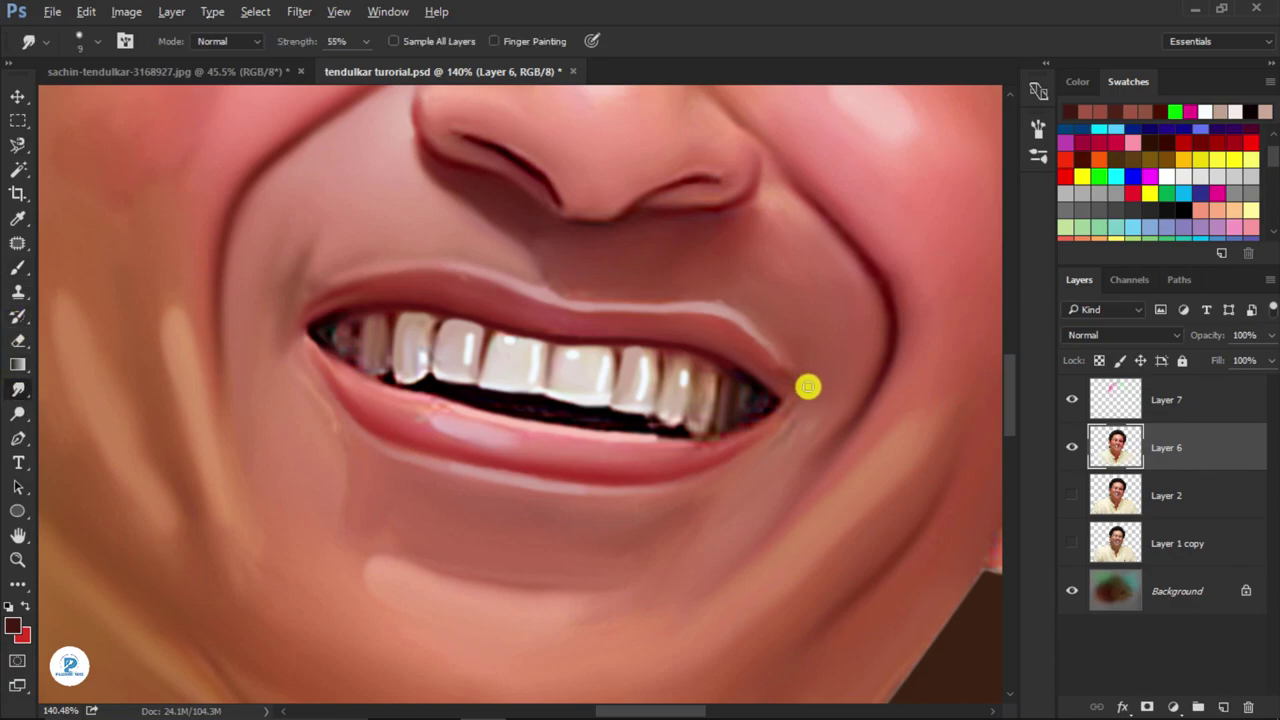
{"action": "scroll", "coordinate": [801, 370], "scroll_direction": "up", "scroll_amount": 3}
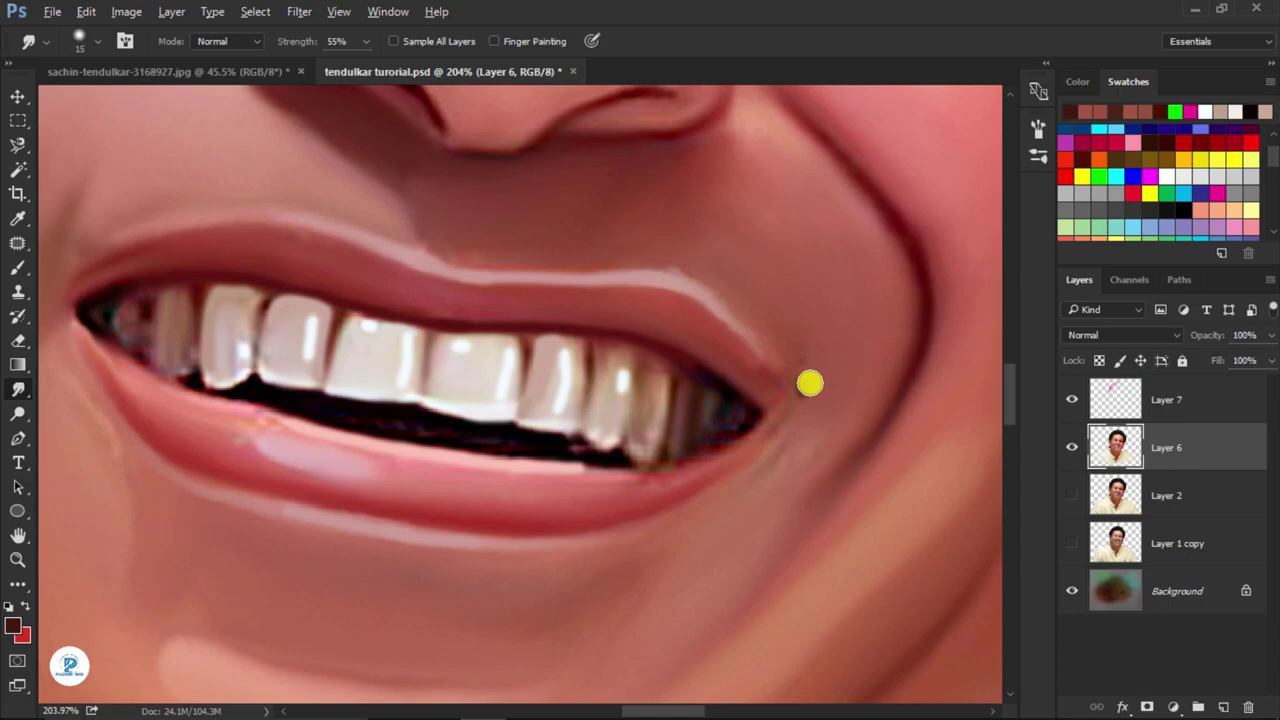
{"action": "left_click_drag", "start_coordinate": [806, 395], "coordinate": [799, 398]}
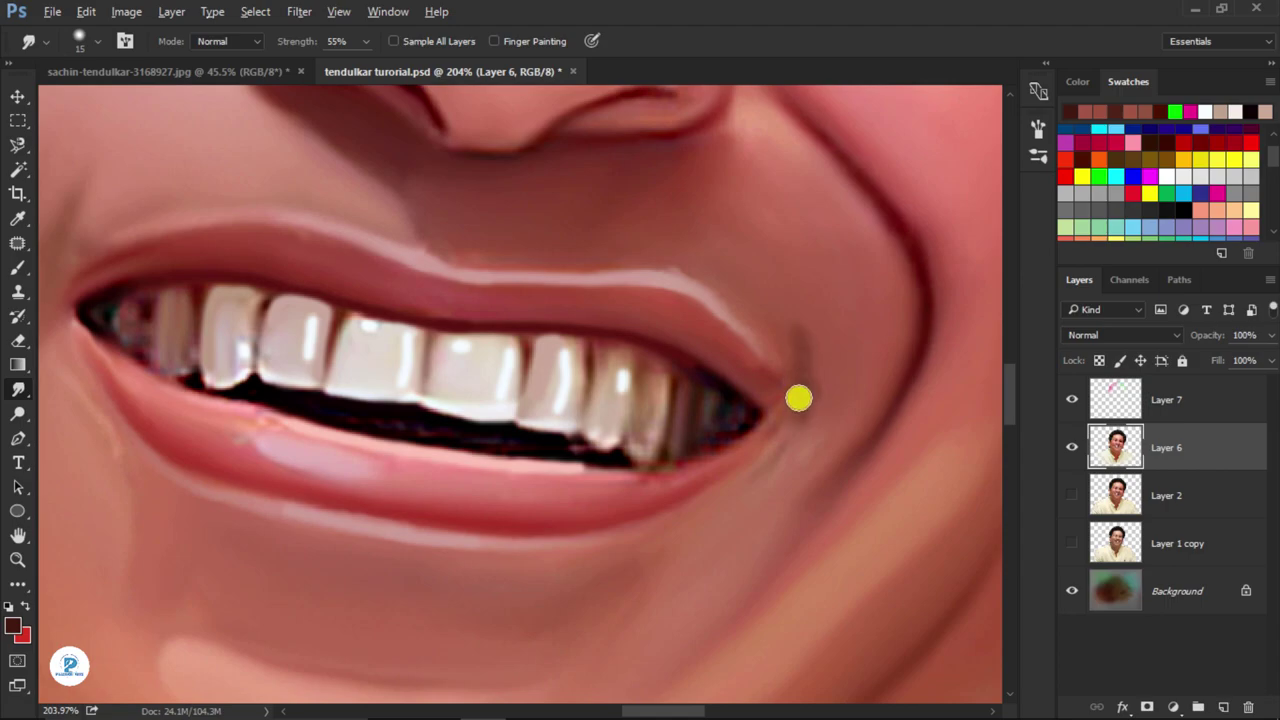
{"action": "scroll", "coordinate": [808, 435], "scroll_direction": "down", "scroll_amount": 5}
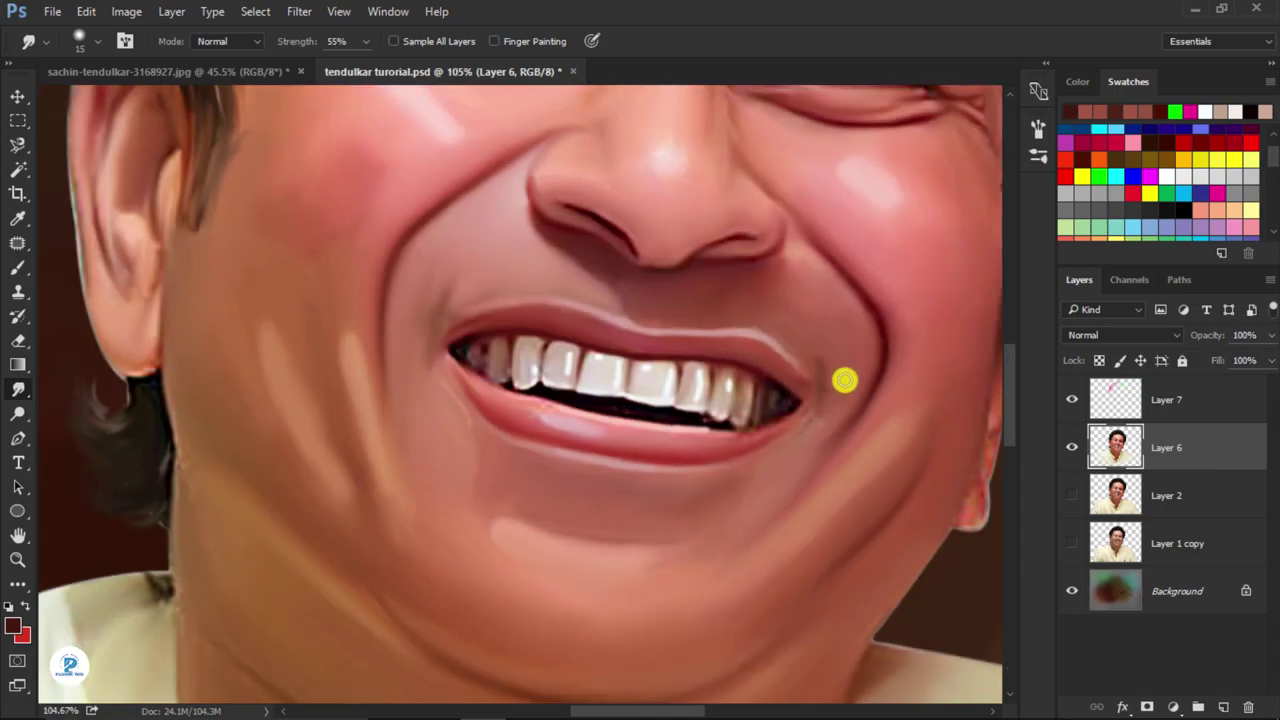
{"action": "scroll", "coordinate": [846, 377], "scroll_direction": "down", "scroll_amount": 5}
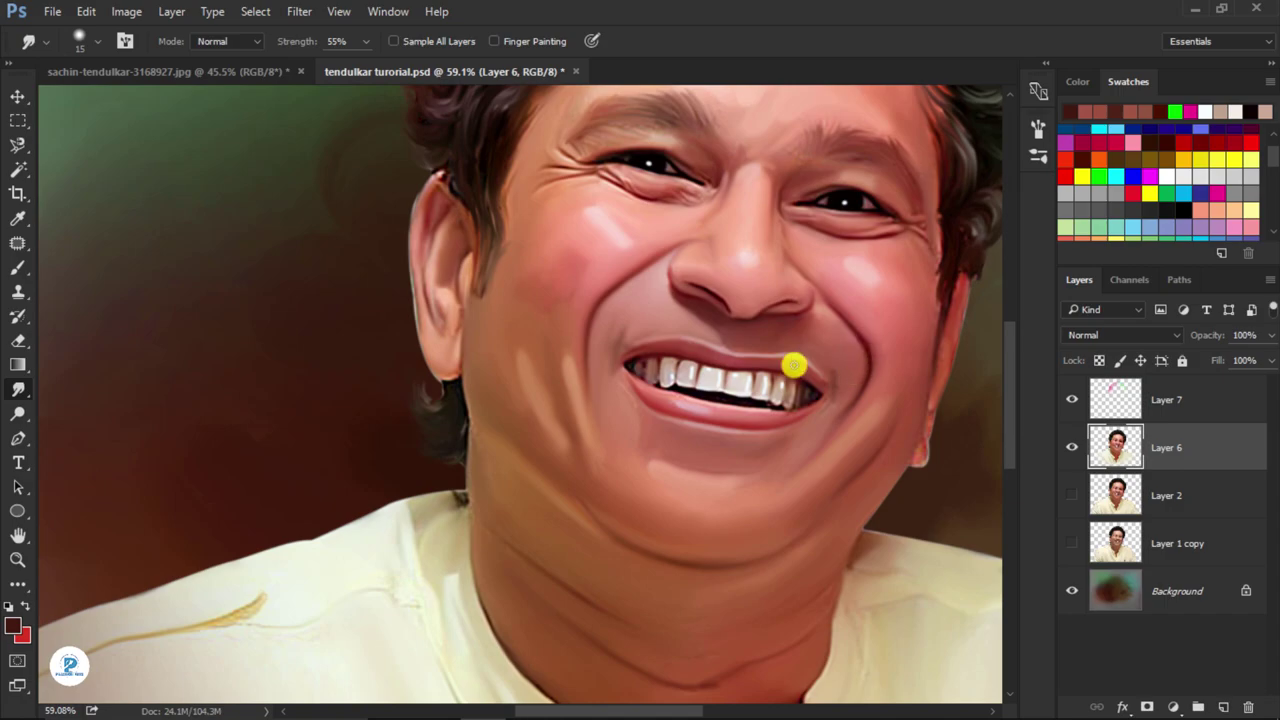
{"action": "scroll", "coordinate": [735, 360], "scroll_direction": "up", "scroll_amount": 4}
{"action": "scroll", "coordinate": [690, 354], "scroll_direction": "up", "scroll_amount": 3}
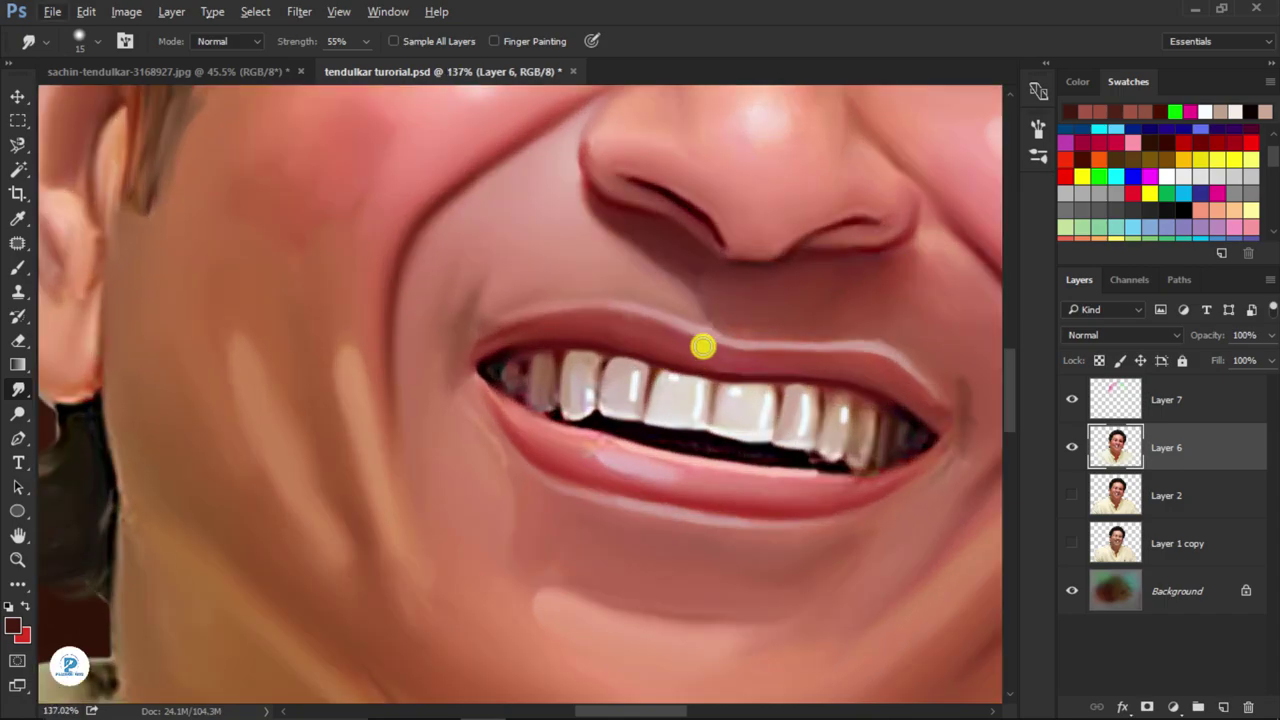
{"action": "scroll", "coordinate": [703, 346], "scroll_direction": "up", "scroll_amount": 2}
- Sample the upper lip's colour and choose a lighter pink as the foreground, undoing the test dab
{"action": "key", "text": "b"}
{"action": "left_click", "coordinate": [705, 342], "text": "alt"}
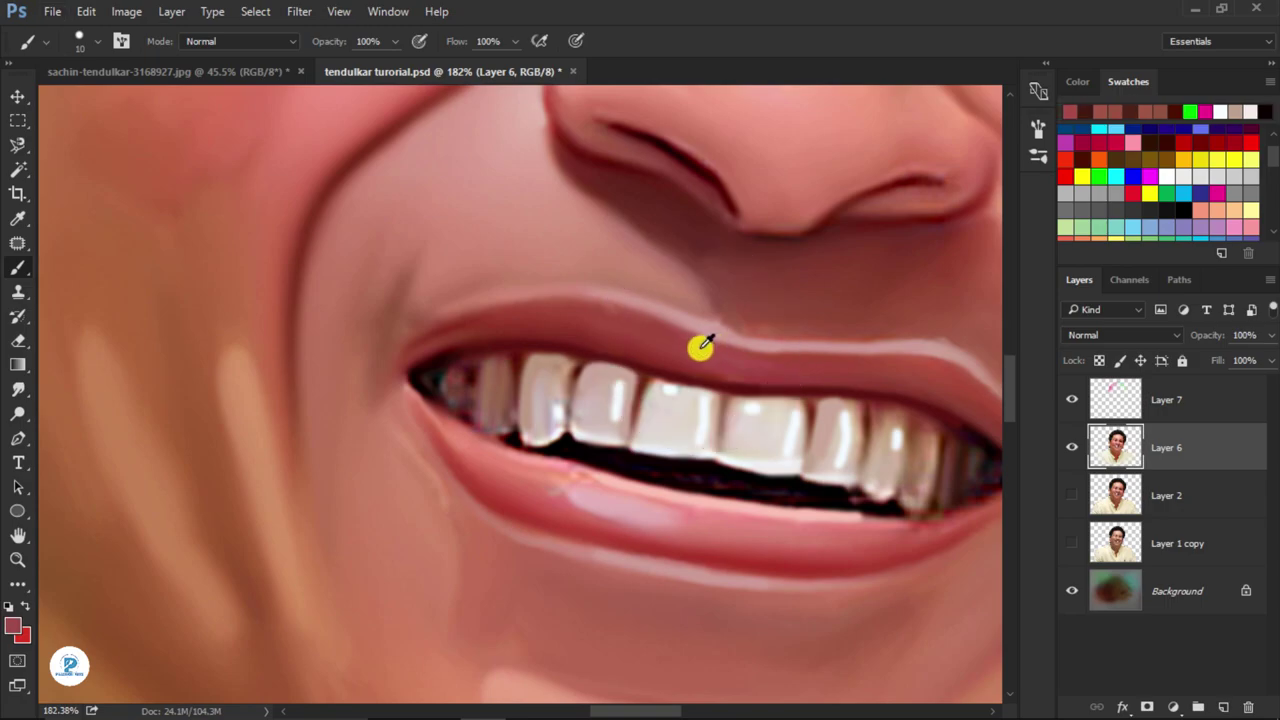
{"action": "left_click", "coordinate": [1078, 82]}
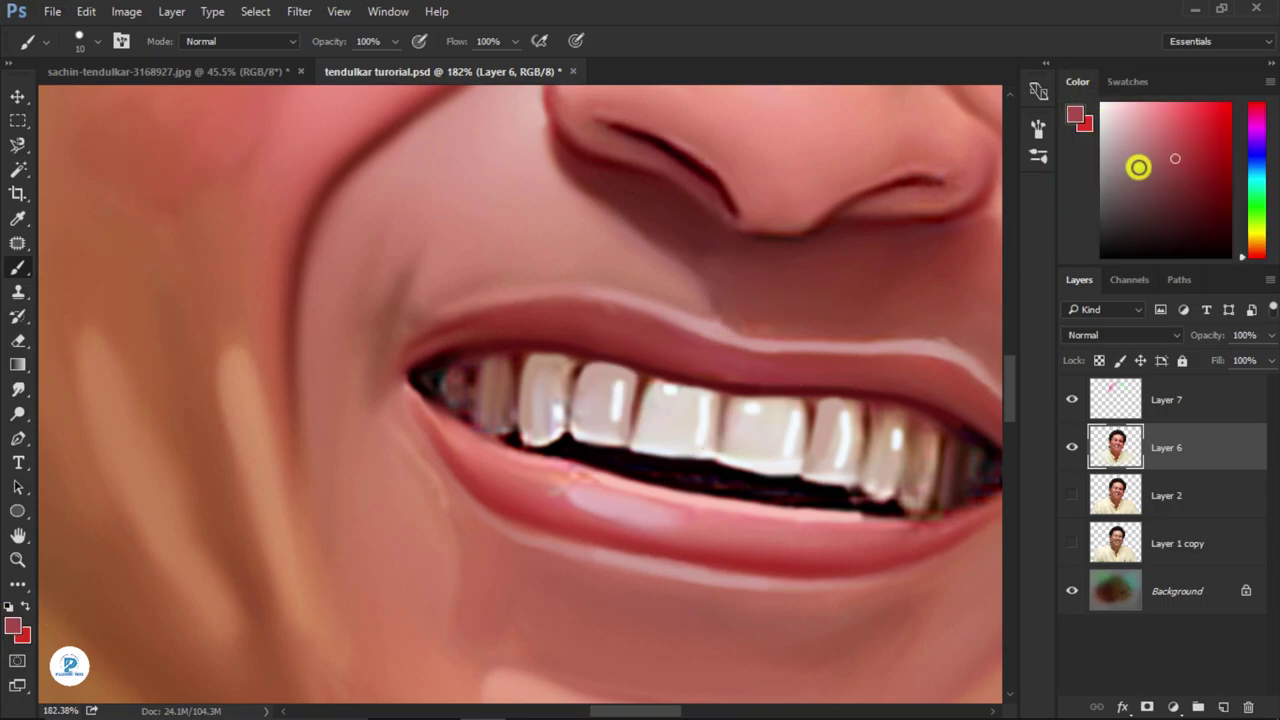
{"action": "left_click", "coordinate": [1153, 130]}
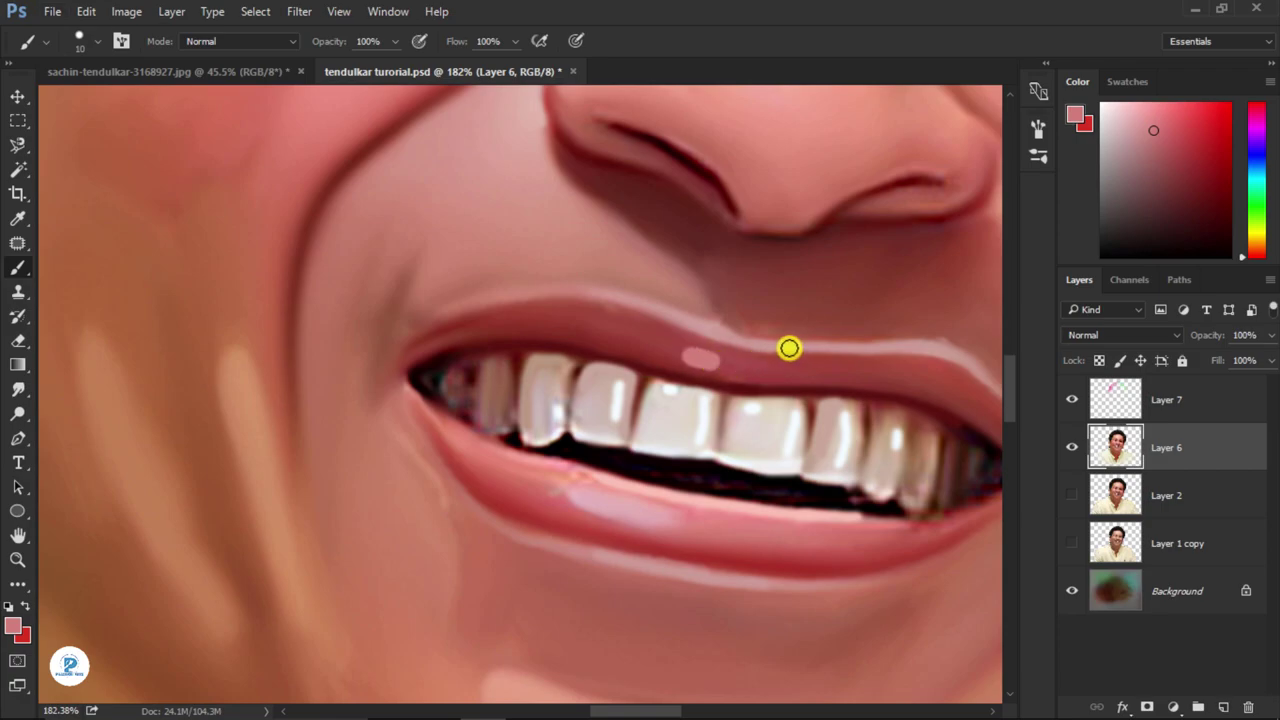
{"action": "key", "text": "ctrl+z"}
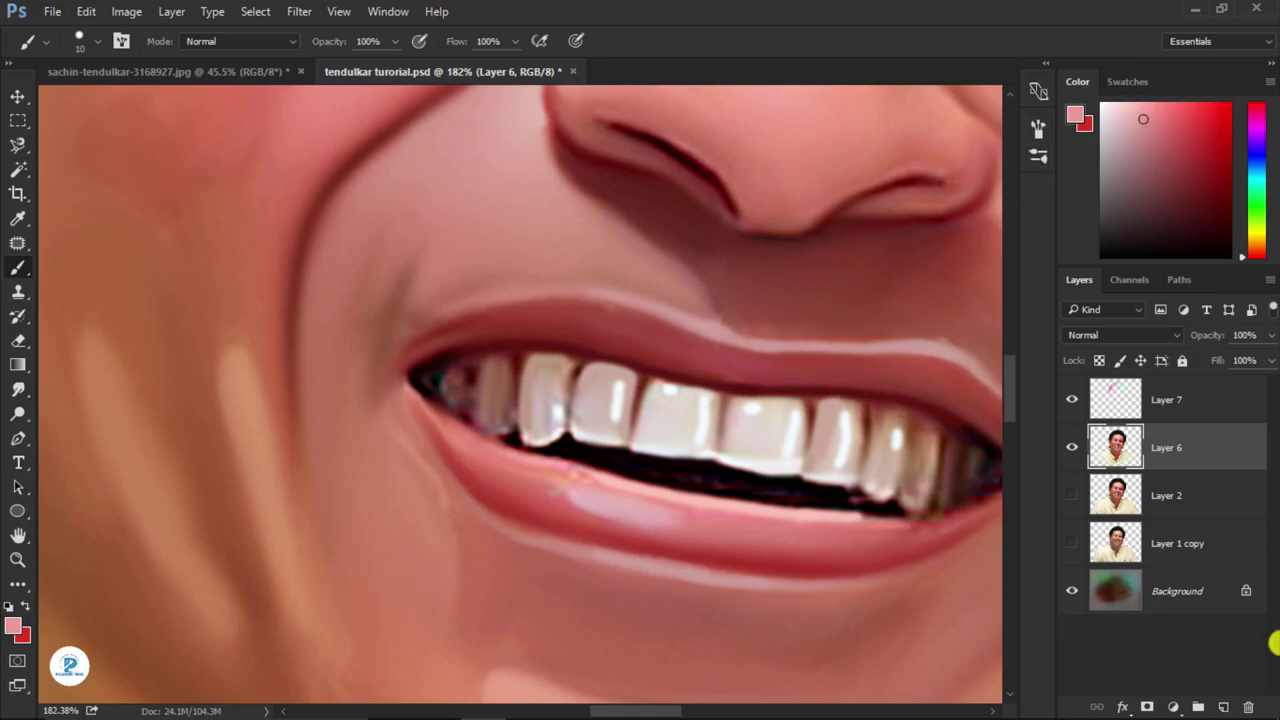
- Smudge a lighter pink streak along the upper lip
{"action": "left_click", "coordinate": [16, 391]}
{"action": "left_click_drag", "start_coordinate": [681, 350], "coordinate": [615, 331]}
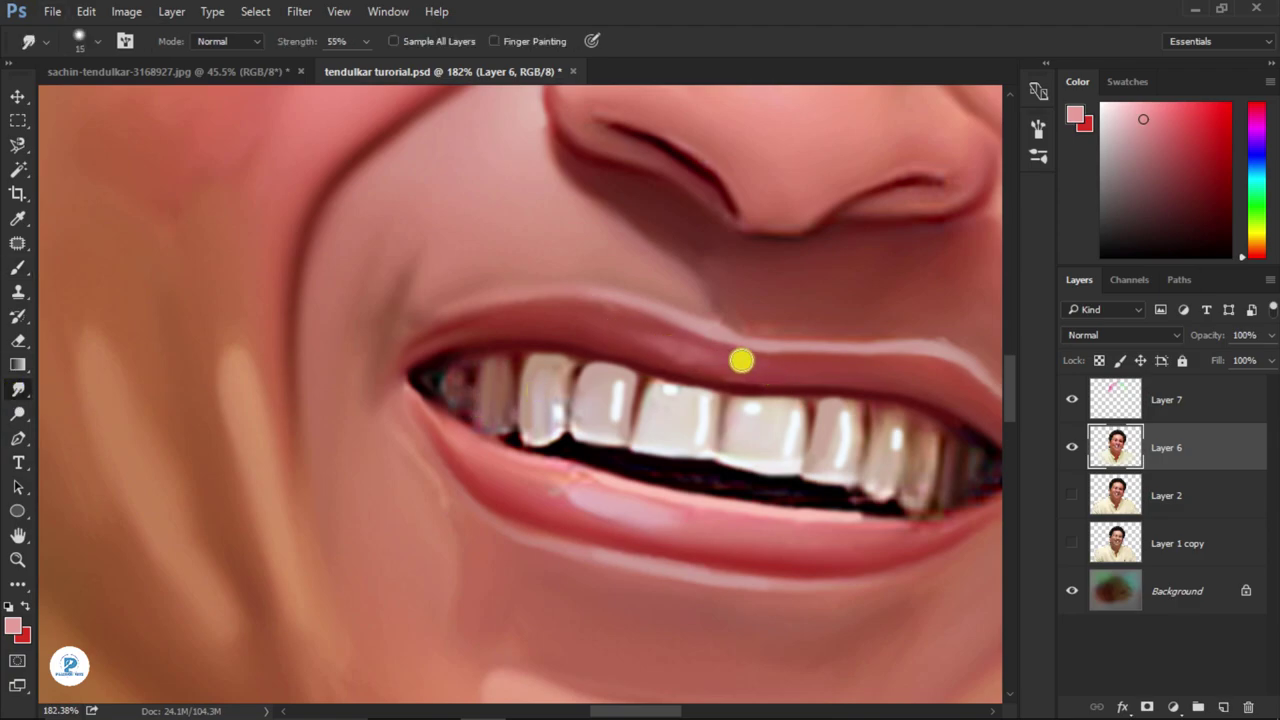
{"action": "scroll", "coordinate": [741, 360], "scroll_direction": "down", "scroll_amount": 5}
{"action": "scroll", "coordinate": [773, 334], "scroll_direction": "up", "scroll_amount": 3}
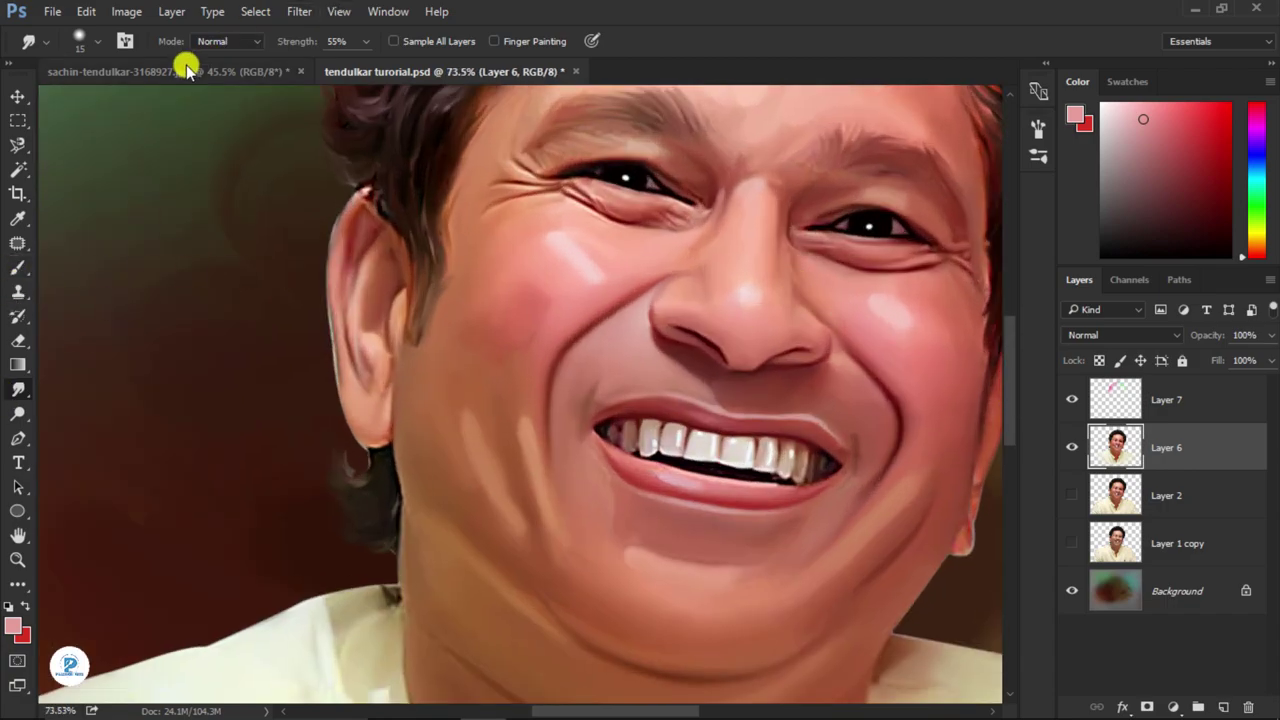
- Turn off brush spacing for the smudge tip and enlarge it slightly
{"action": "left_click", "coordinate": [87, 43]}
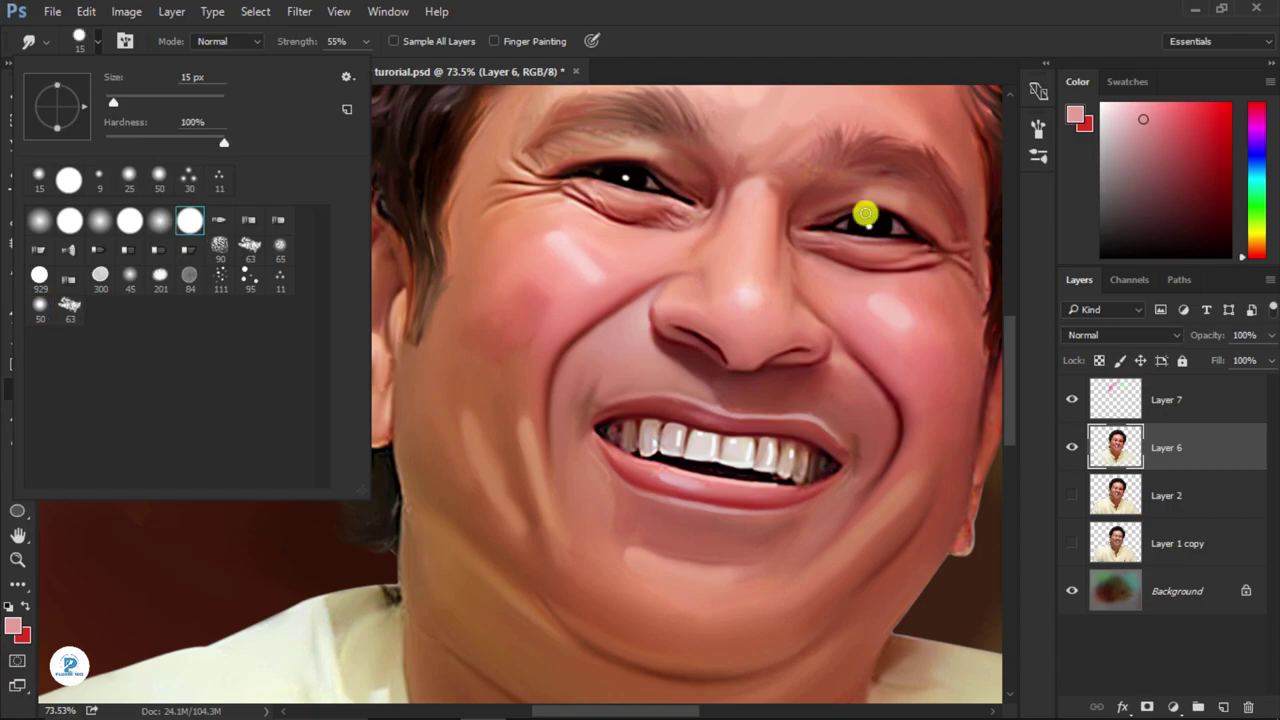
{"action": "left_click", "coordinate": [1038, 128]}
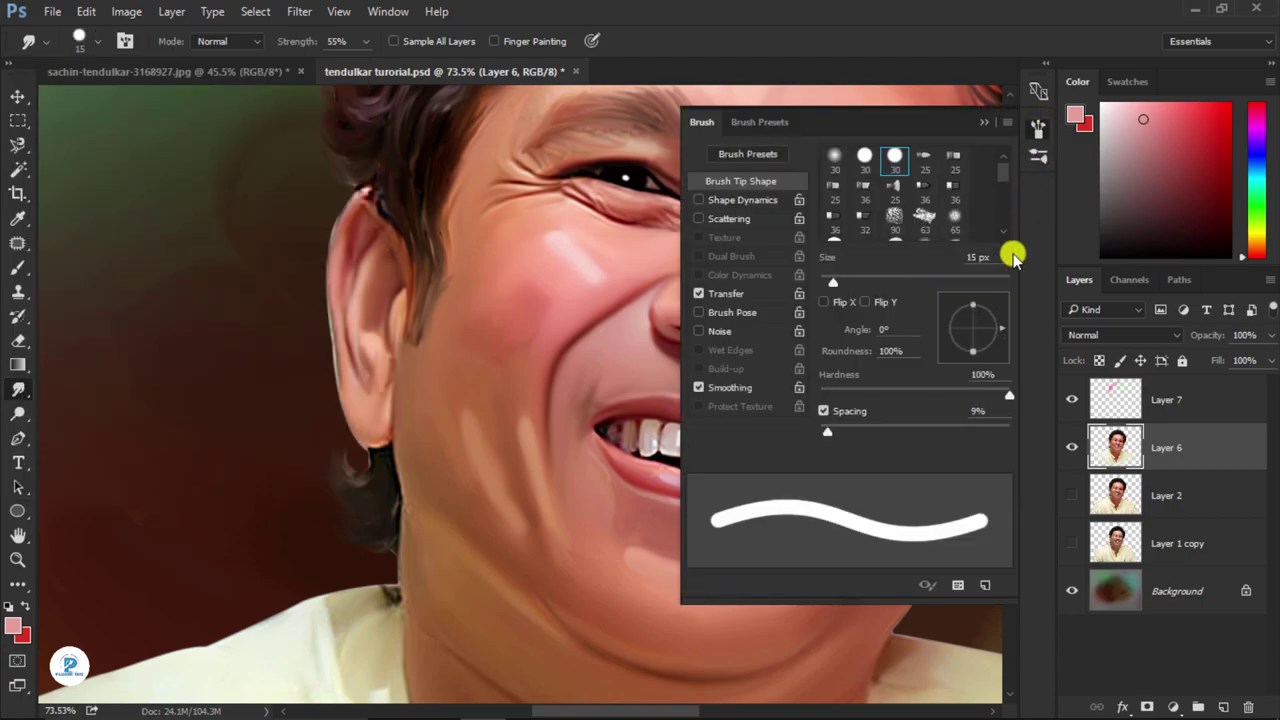
{"action": "left_click", "coordinate": [825, 411]}
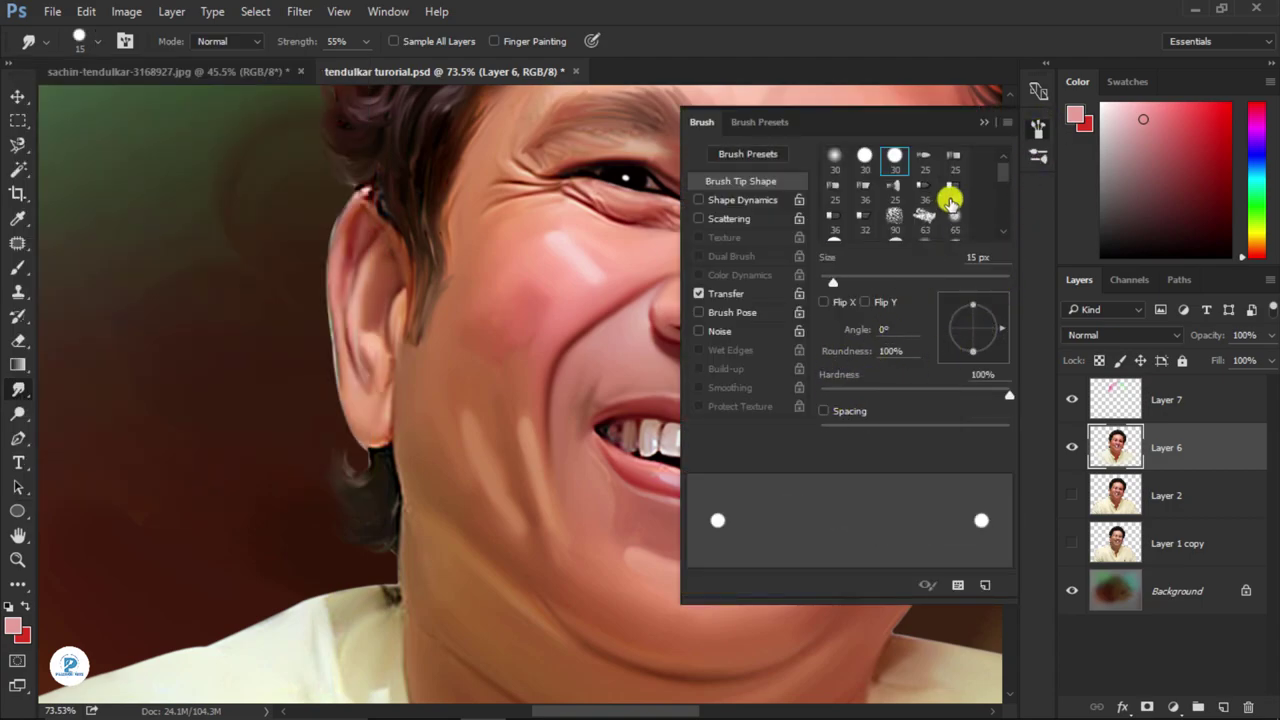
{"action": "left_click", "coordinate": [984, 122]}
{"action": "scroll", "coordinate": [789, 257], "scroll_direction": "up", "scroll_amount": 2}
{"action": "scroll", "coordinate": [714, 289], "scroll_direction": "up", "scroll_amount": 2}
{"action": "scroll", "coordinate": [700, 330], "scroll_direction": "up", "scroll_amount": 2}
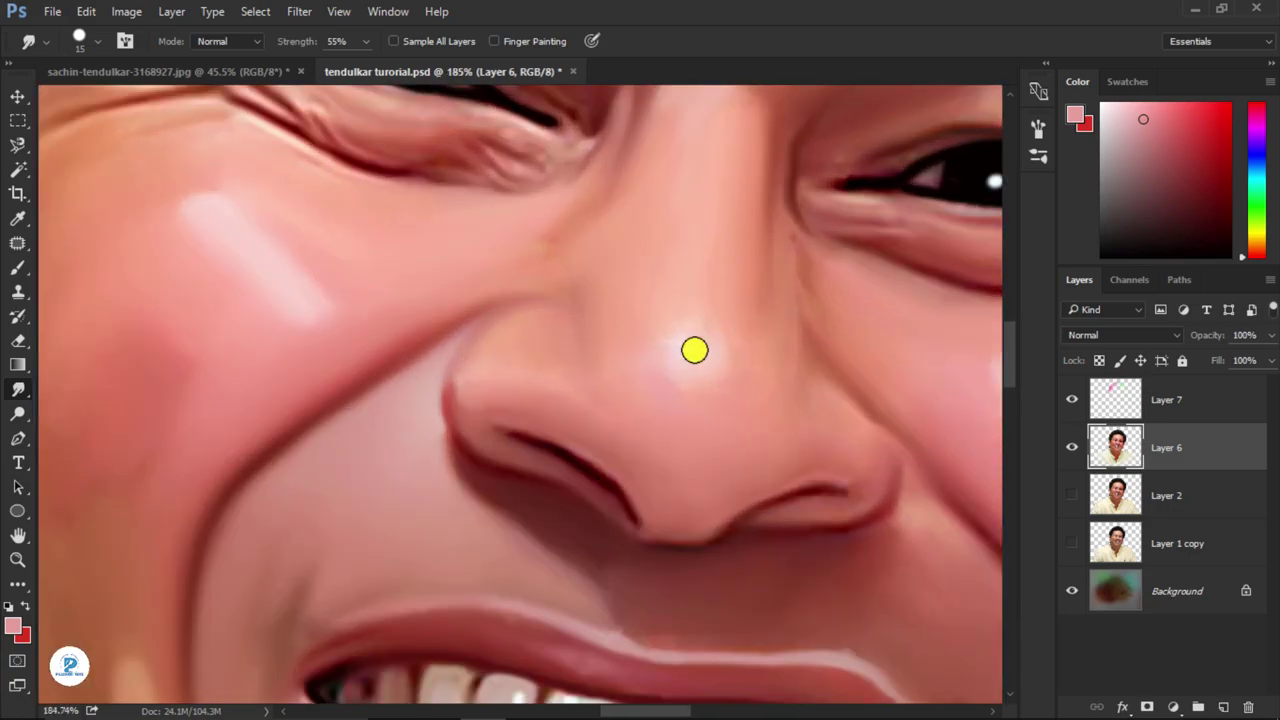
{"action": "key", "text": "bracketright"}
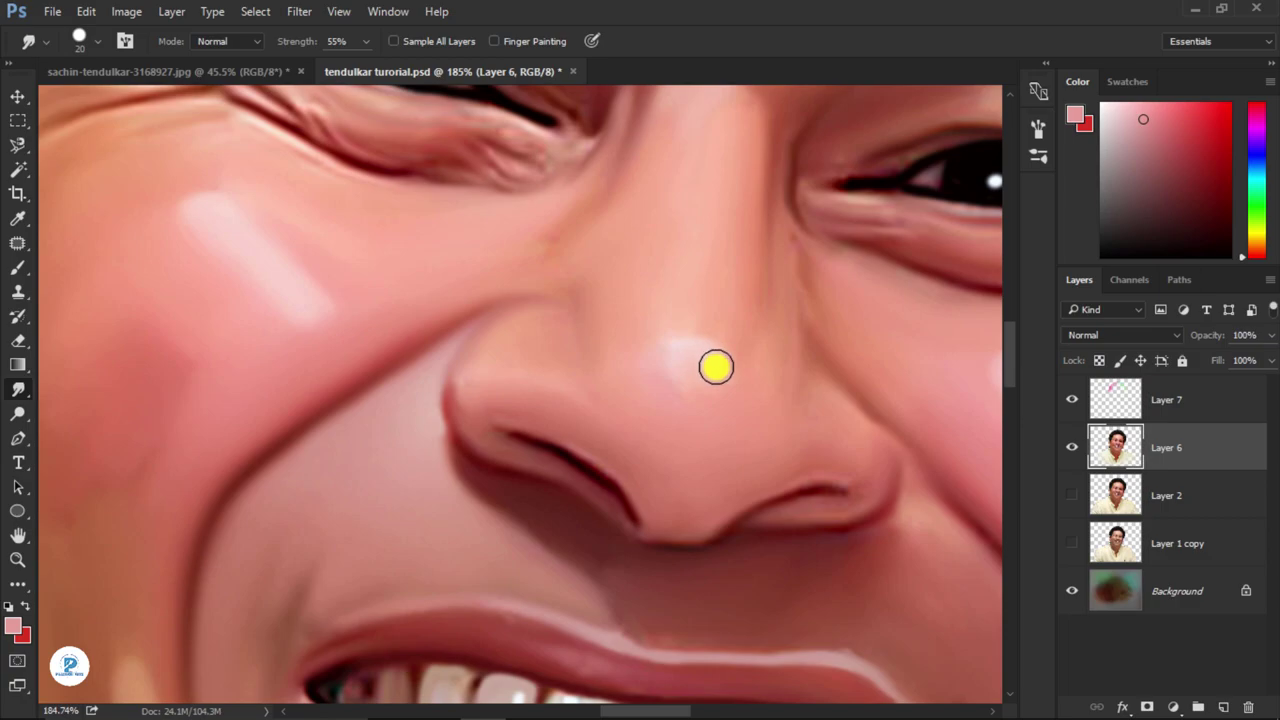
- Choose a near-white foreground colour and a soft 40 px brush tip
{"action": "left_click_drag", "start_coordinate": [1100, 125], "coordinate": [1110, 100]}
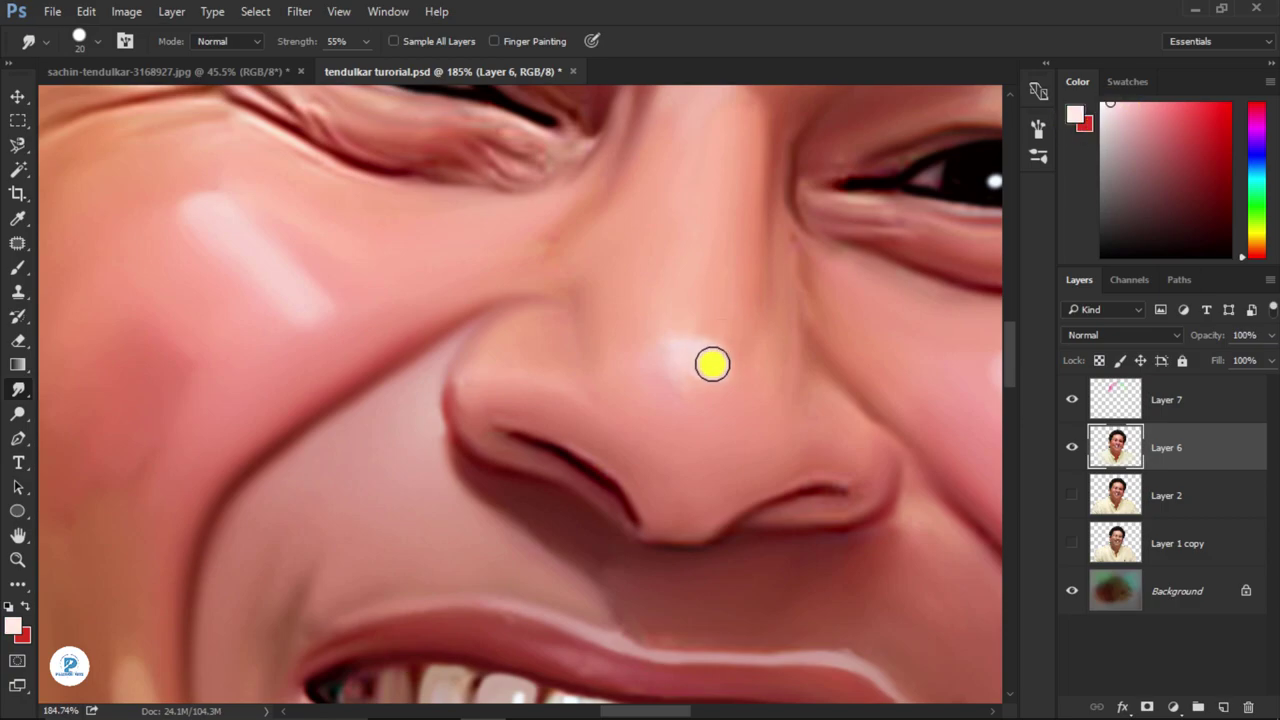
{"action": "scroll", "coordinate": [700, 366], "scroll_direction": "up", "scroll_amount": 3}
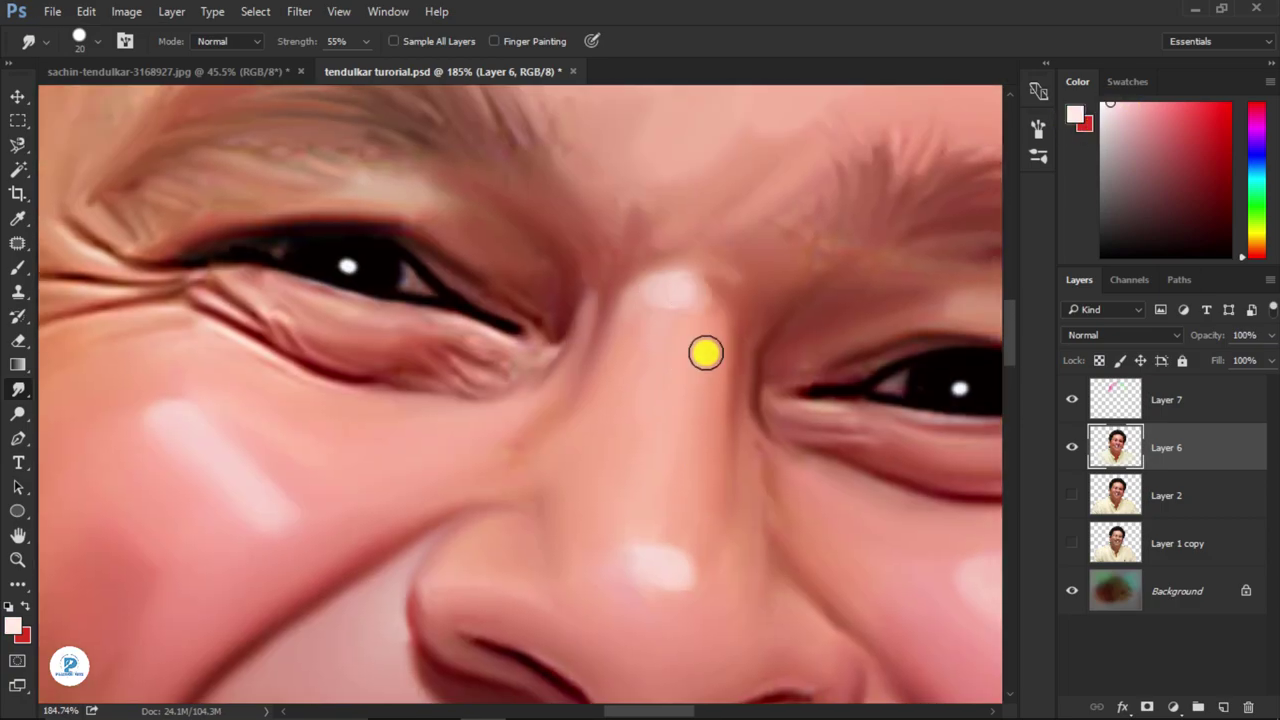
{"action": "scroll", "coordinate": [706, 349], "scroll_direction": "down", "scroll_amount": 7}
{"action": "scroll", "coordinate": [749, 346], "scroll_direction": "up", "scroll_amount": 7}
{"action": "left_click", "coordinate": [85, 41]}
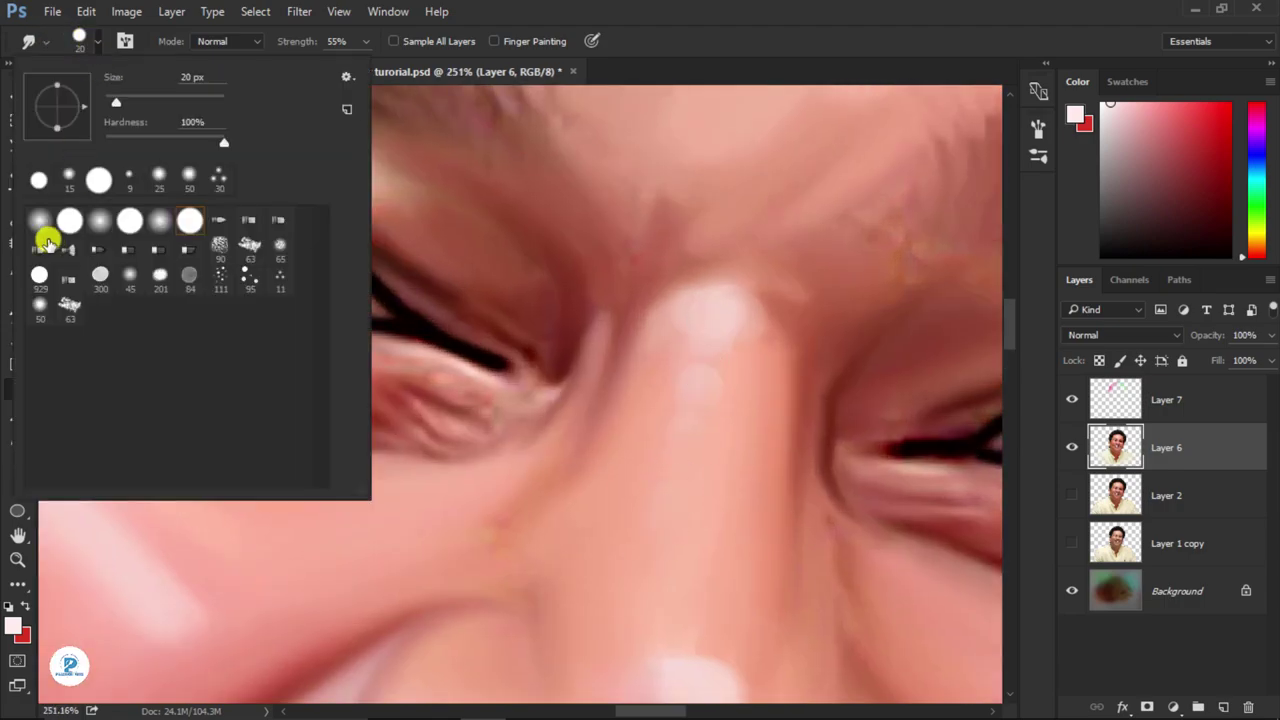
{"action": "double_click", "coordinate": [41, 222]}
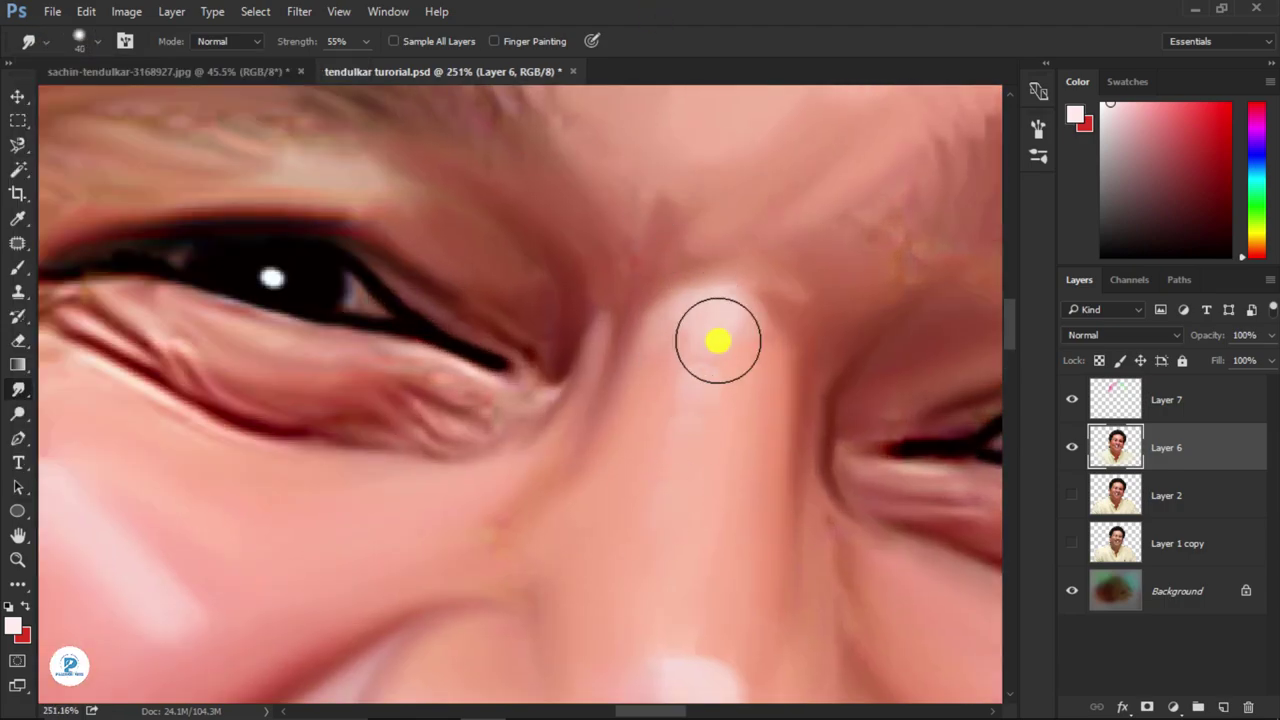
{"action": "scroll", "coordinate": [710, 365], "scroll_direction": "down", "scroll_amount": 2}
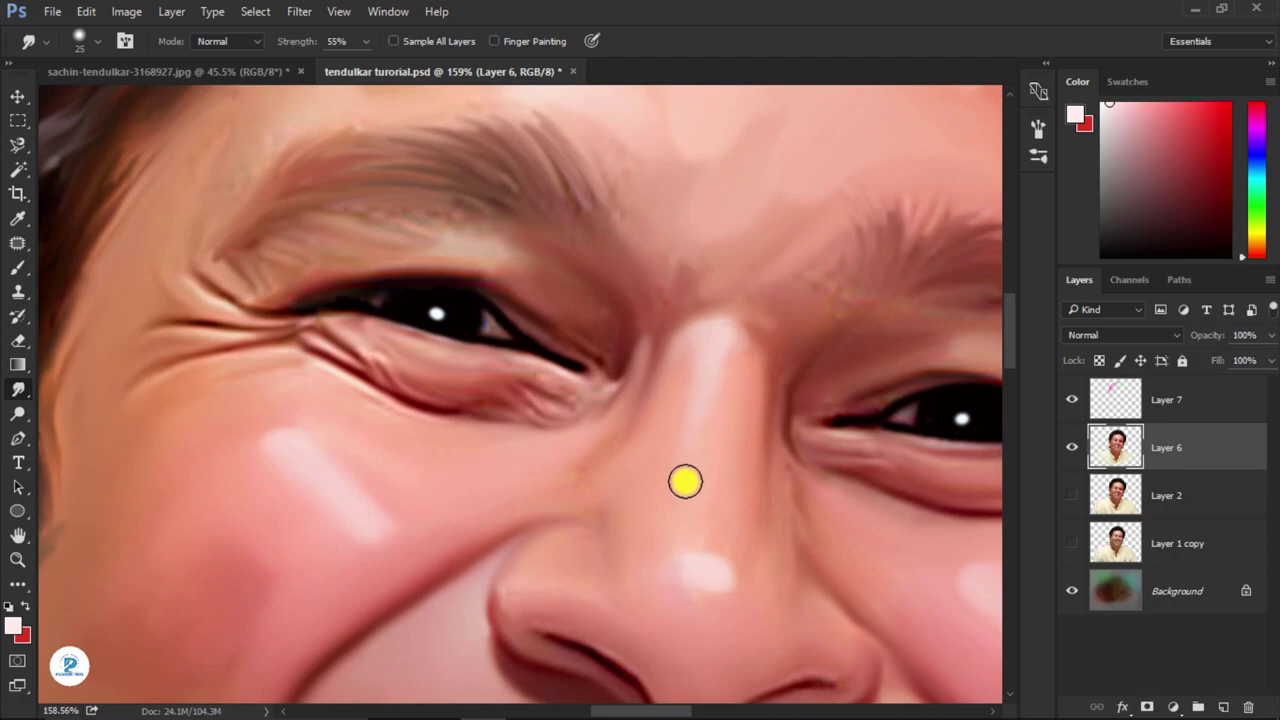
{"action": "left_click", "coordinate": [697, 339]}
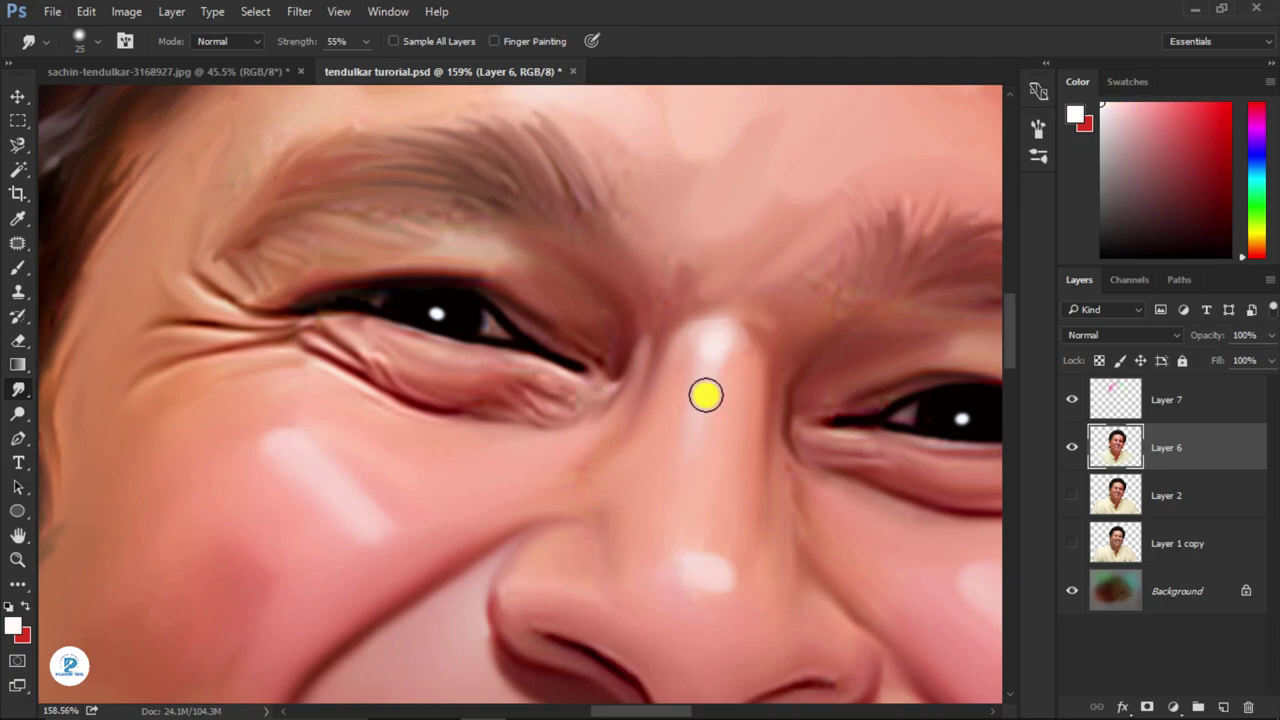
- Smear the nose-bridge highlight into a long, smooth light streak
{"action": "left_click_drag", "start_coordinate": [705, 395], "coordinate": [738, 391]}
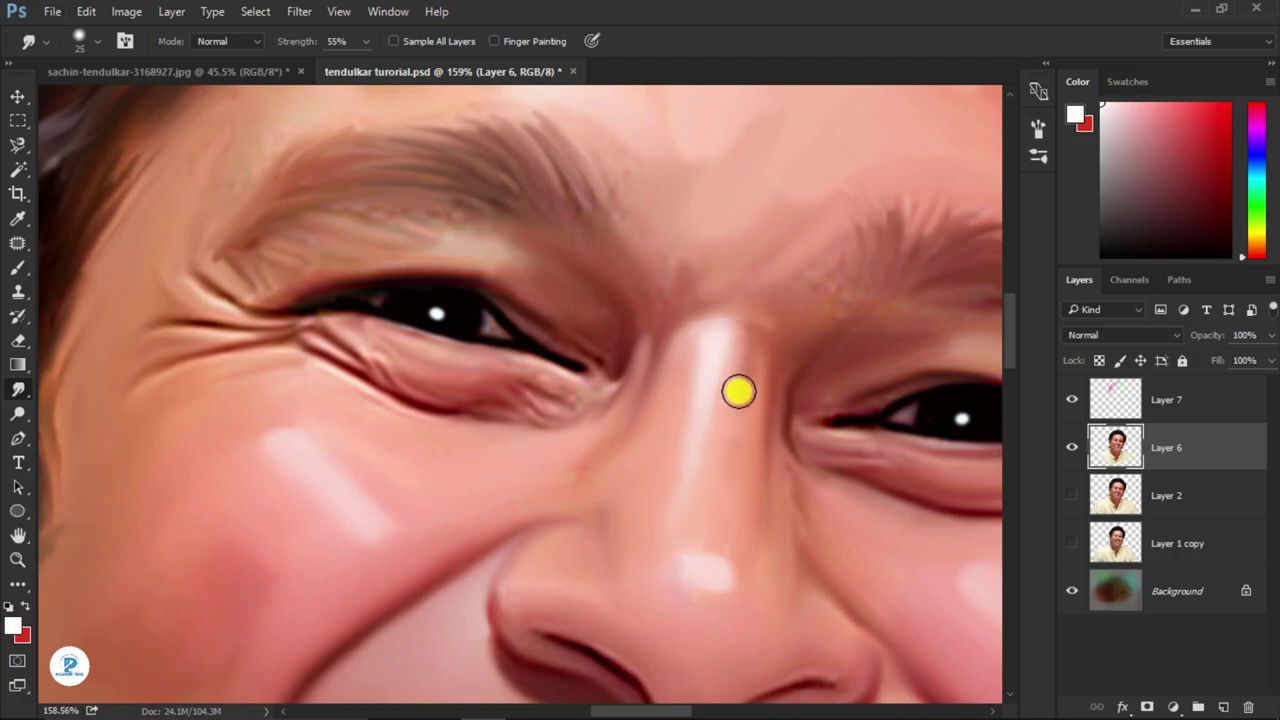
{"action": "scroll", "coordinate": [746, 460], "scroll_direction": "down", "scroll_amount": 3}
{"action": "scroll", "coordinate": [800, 509], "scroll_direction": "up", "scroll_amount": 5}
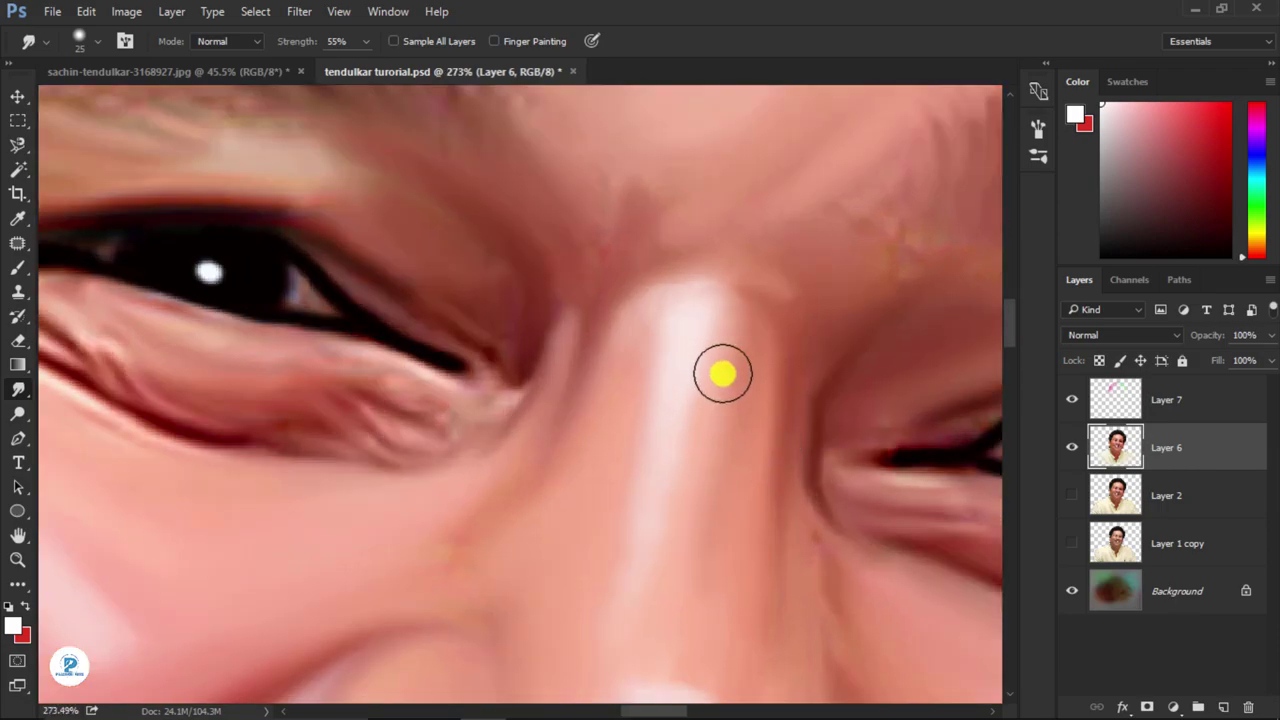
{"action": "scroll", "coordinate": [718, 480], "scroll_direction": "down", "scroll_amount": 3}
{"action": "scroll", "coordinate": [726, 510], "scroll_direction": "up", "scroll_amount": 3}
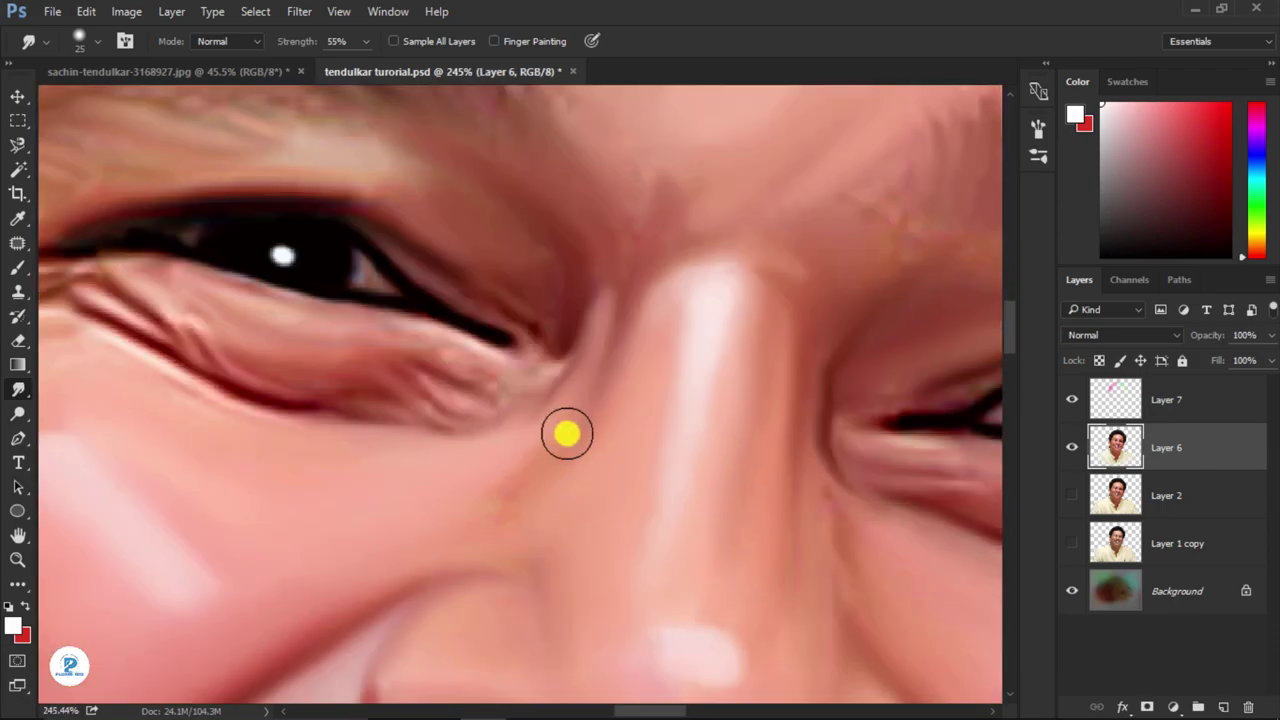
- With a slightly smaller tip, blend the crease running from the nose across the cheek
{"action": "left_click_drag", "start_coordinate": [567, 433], "coordinate": [649, 486]}
{"action": "left_click_drag", "start_coordinate": [294, 42], "coordinate": [328, 88]}
{"action": "key", "text": "bracketleft"}
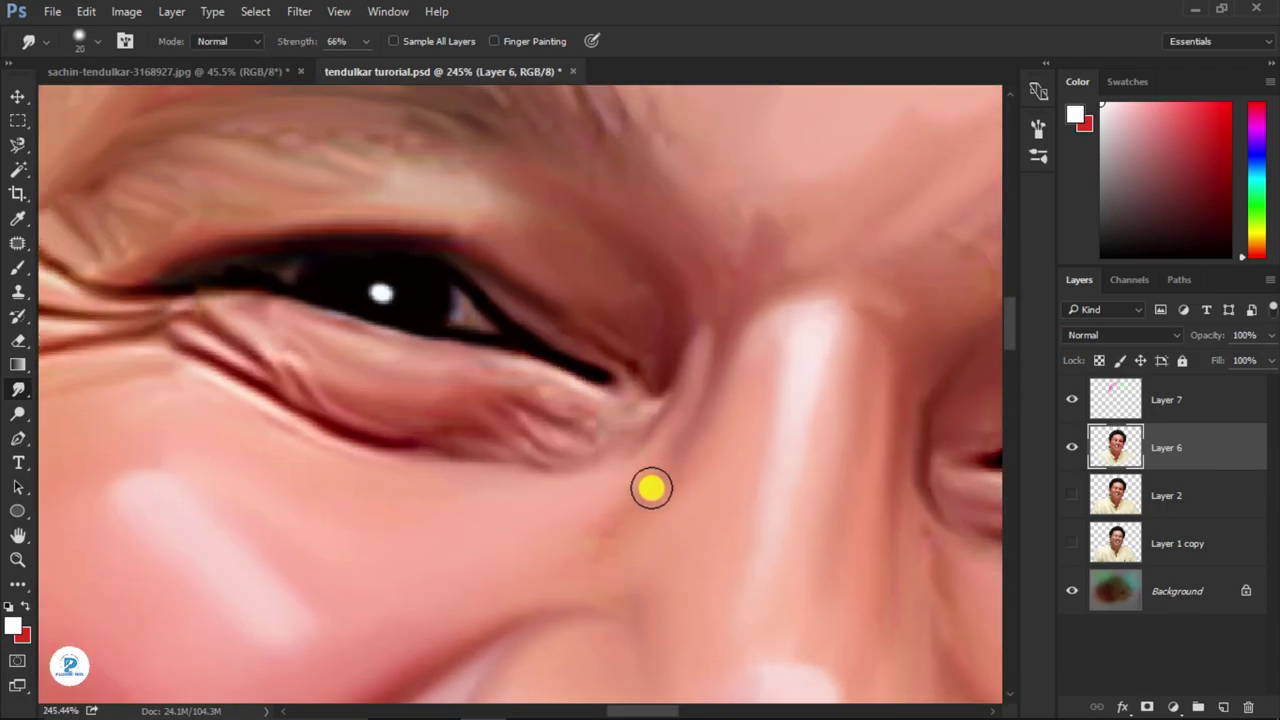
{"action": "mouse_move", "coordinate": [651, 488]}
{"action": "left_mouse_down"}
{"action": "mouse_move", "coordinate": [471, 543]}
{"action": "mouse_move", "coordinate": [543, 543]}
{"action": "mouse_move", "coordinate": [384, 607]}
{"action": "left_mouse_up"}
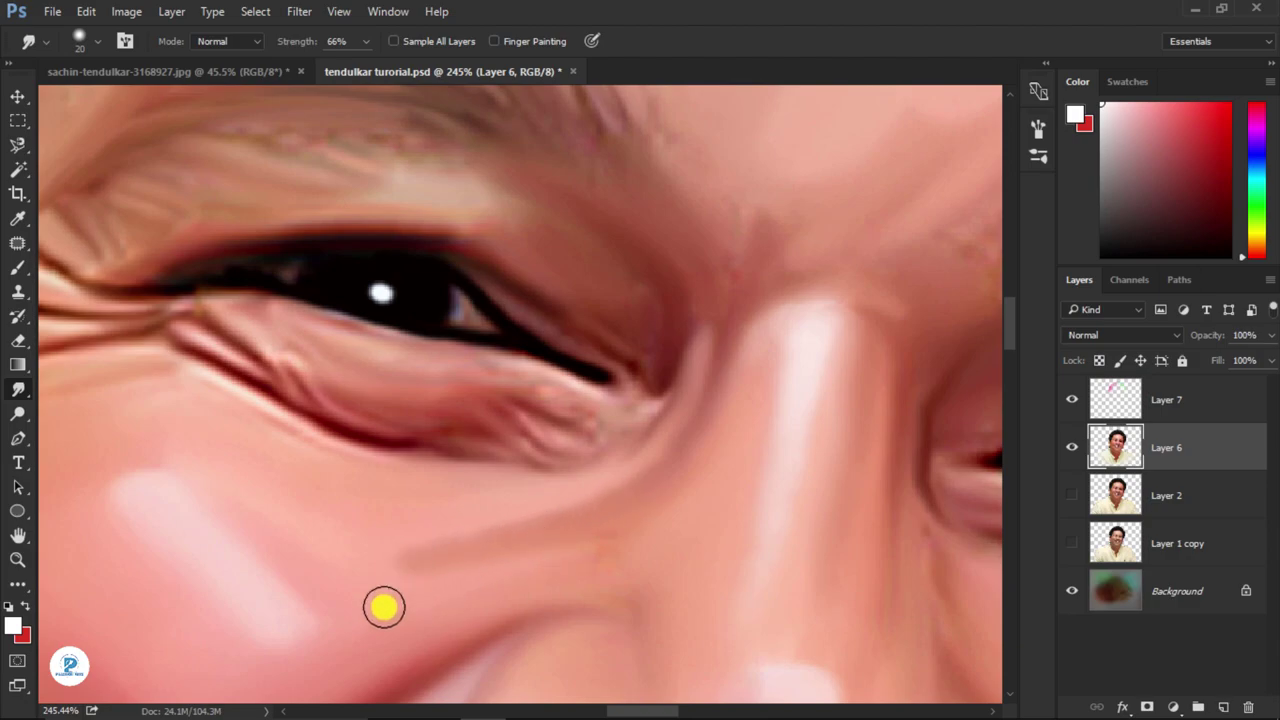
{"action": "left_click_drag", "start_coordinate": [549, 595], "coordinate": [577, 498]}
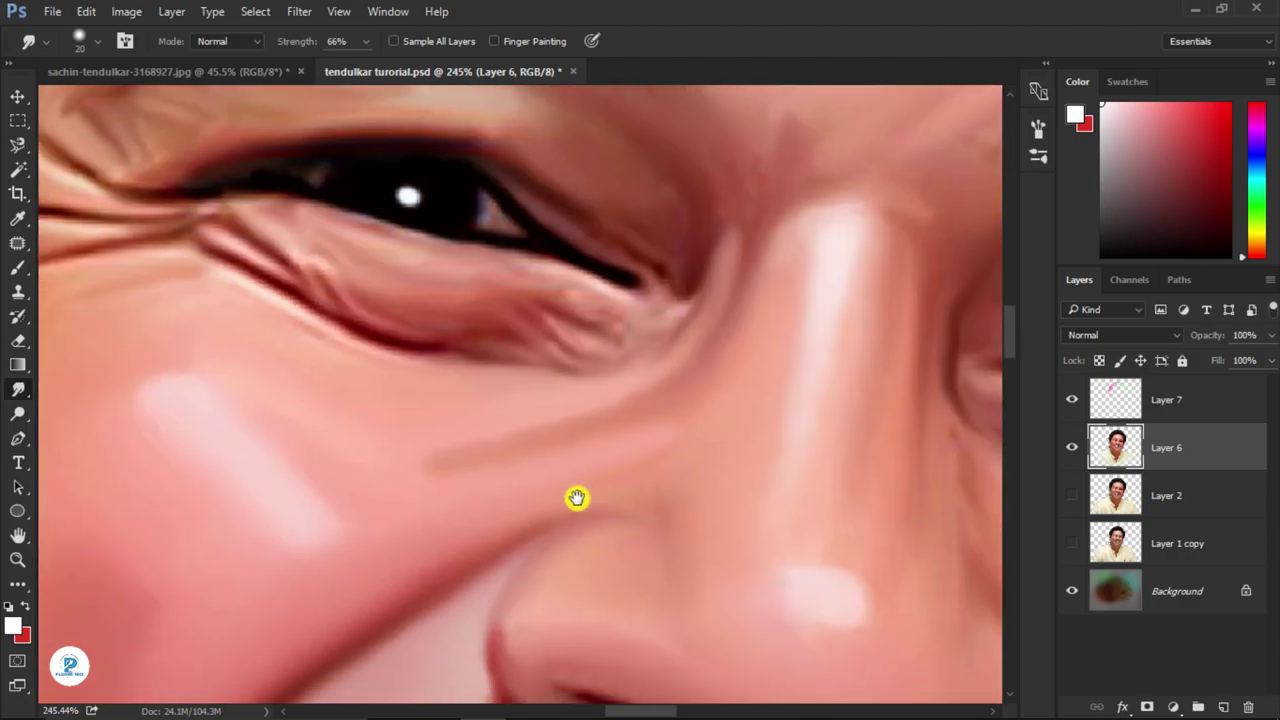
- Sample the cheek's skin red as the working colour and return to the Smudge tool
{"action": "key", "text": "b"}
{"action": "key", "text": "alt+space"}
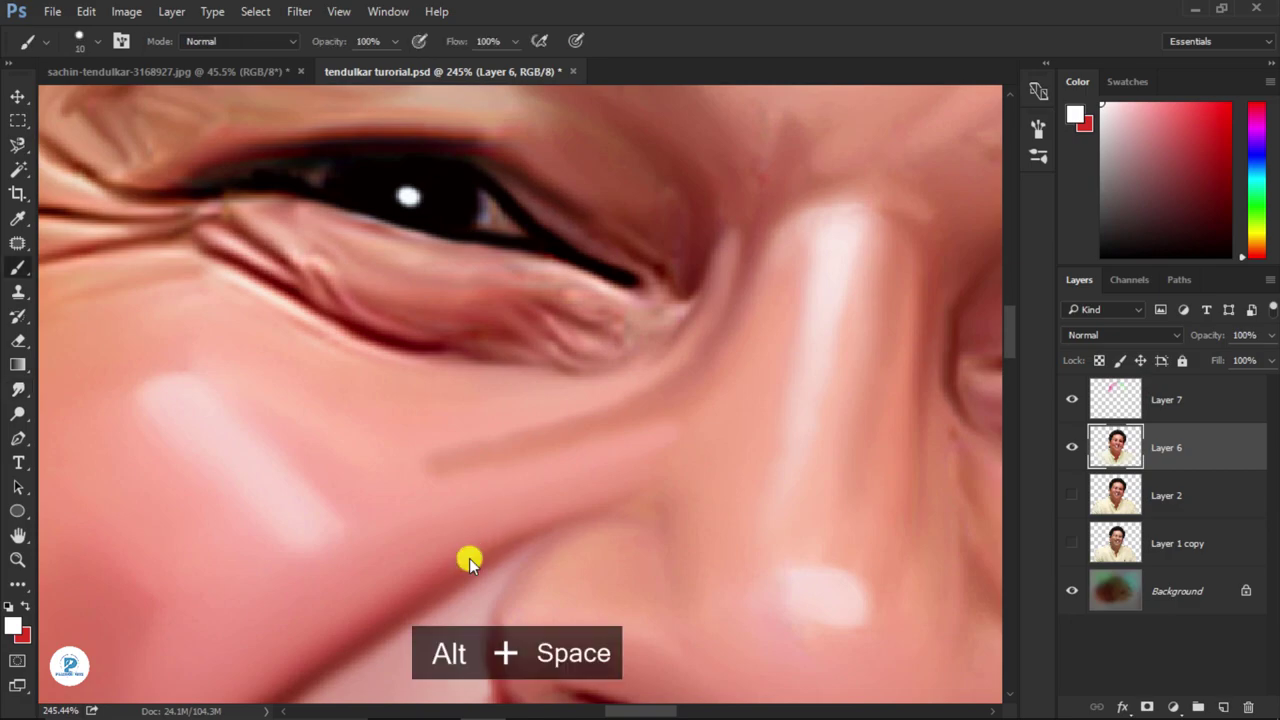
{"action": "left_click", "coordinate": [510, 525], "text": "alt"}
{"action": "left_click", "coordinate": [16, 388]}
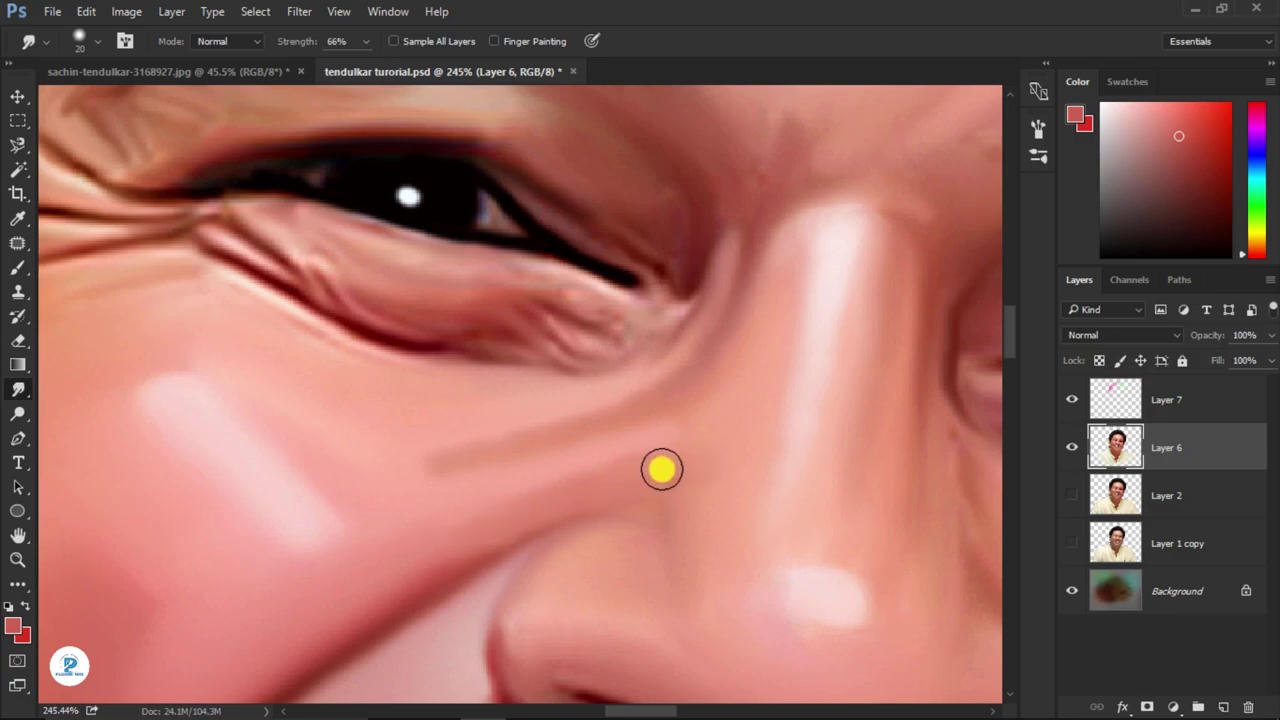
- Fit the whole face on screen and inspect the eyes, nose and forehead
{"action": "key", "text": "ctrl+0"}
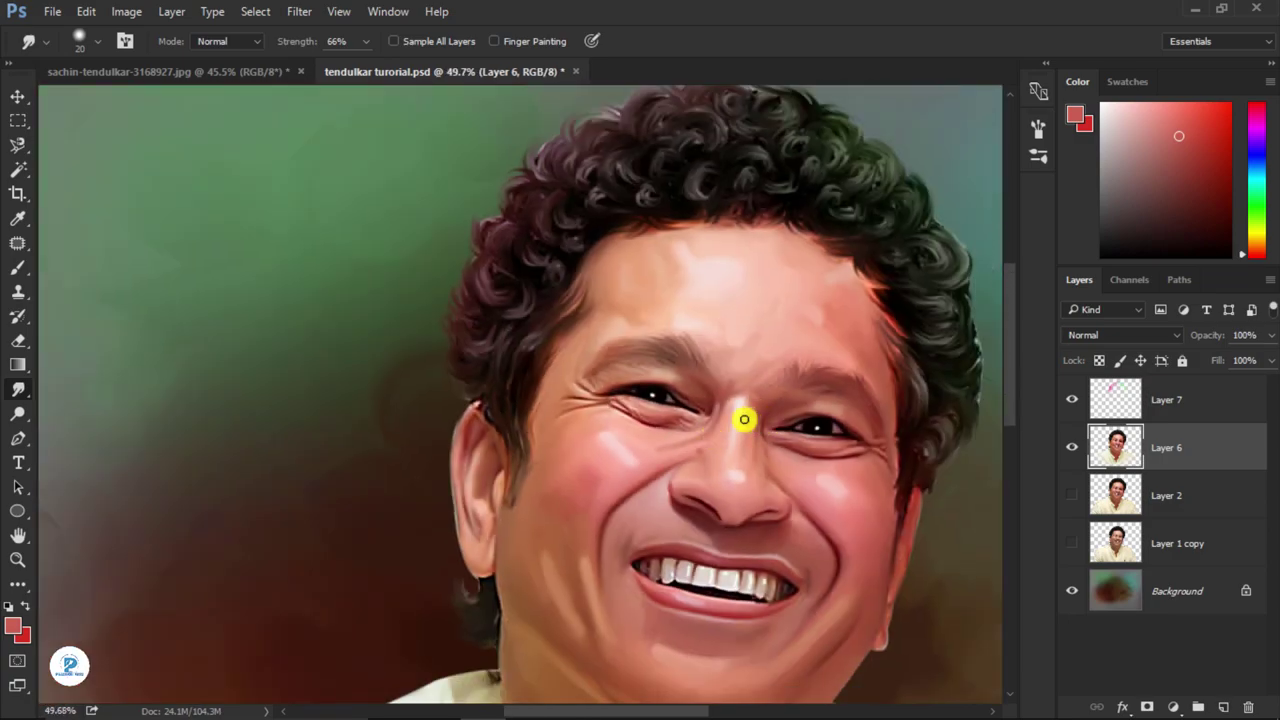
{"action": "scroll", "coordinate": [744, 420], "scroll_direction": "up", "scroll_amount": 3}
{"action": "scroll", "coordinate": [689, 474], "scroll_direction": "up", "scroll_amount": 2}
{"action": "left_click_drag", "start_coordinate": [700, 514], "coordinate": [372, 405]}
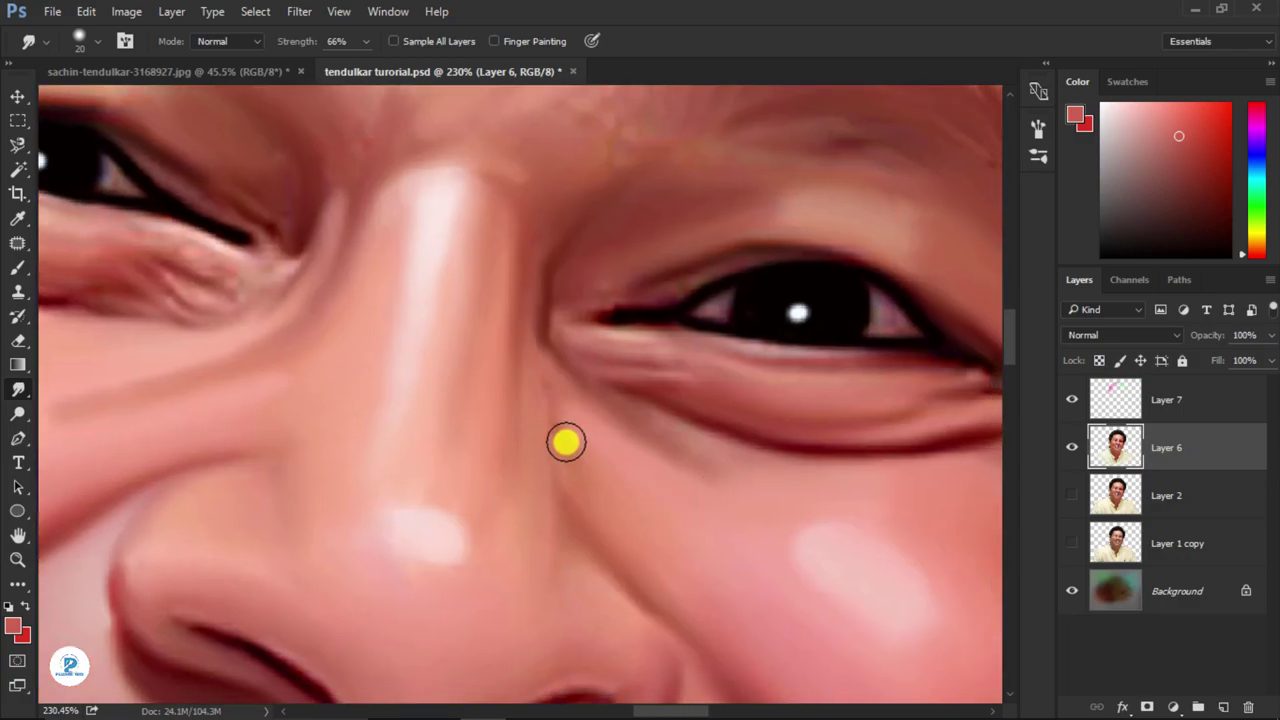
{"action": "scroll", "coordinate": [634, 417], "scroll_direction": "left", "scroll_amount": 3}
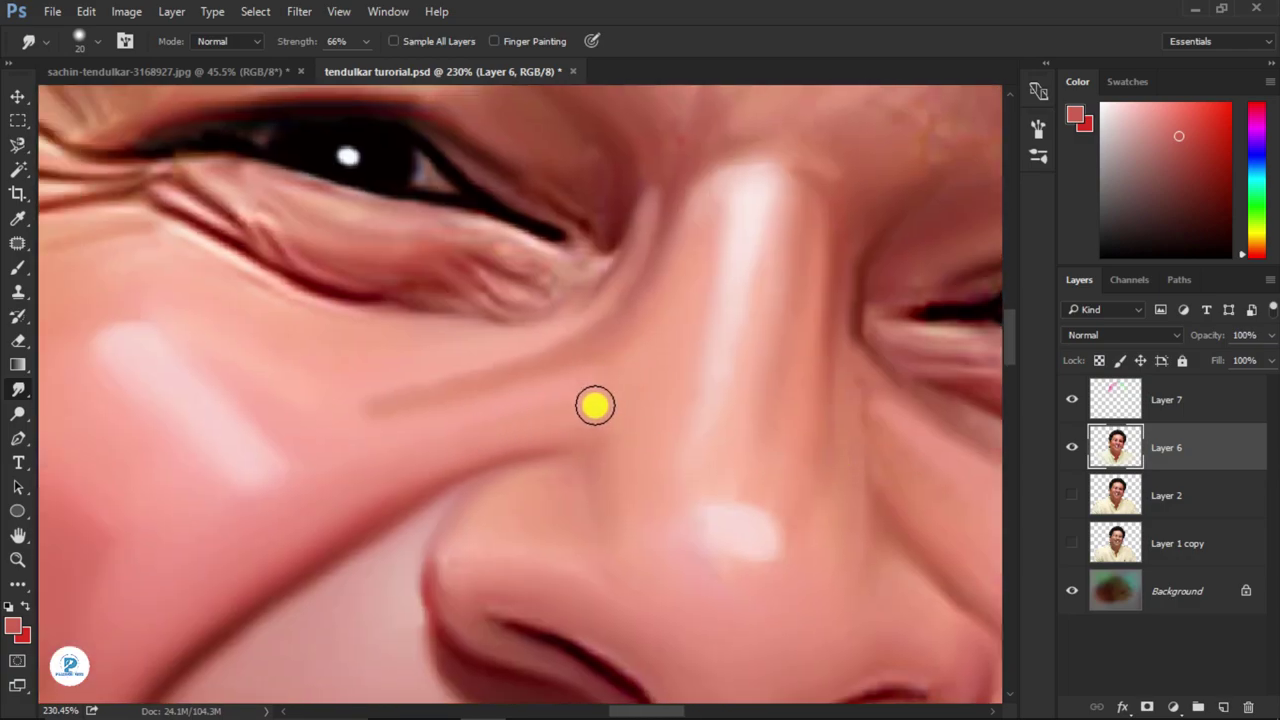
{"action": "scroll", "coordinate": [608, 346], "scroll_direction": "down", "scroll_amount": 3}
{"action": "scroll", "coordinate": [508, 263], "scroll_direction": "up", "scroll_amount": 4}
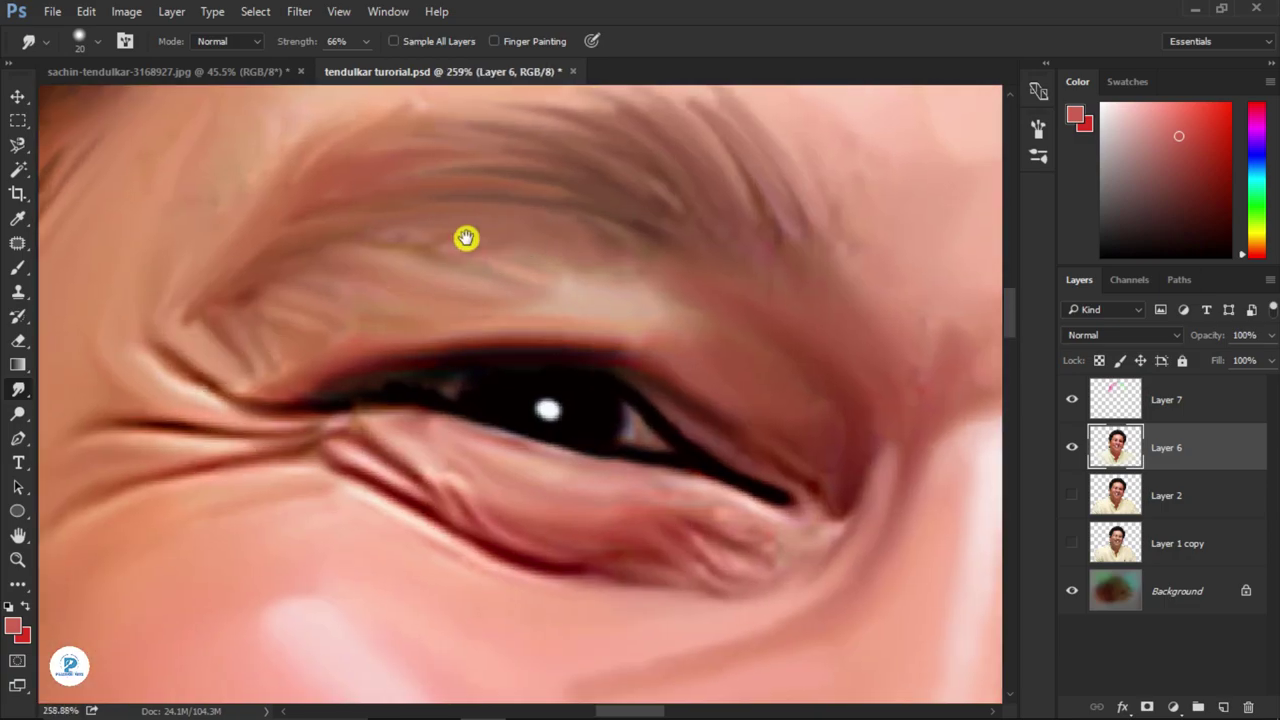
{"action": "scroll", "coordinate": [466, 237], "scroll_direction": "up", "scroll_amount": 2}
{"action": "scroll", "coordinate": [466, 237], "scroll_direction": "left", "scroll_amount": 1}
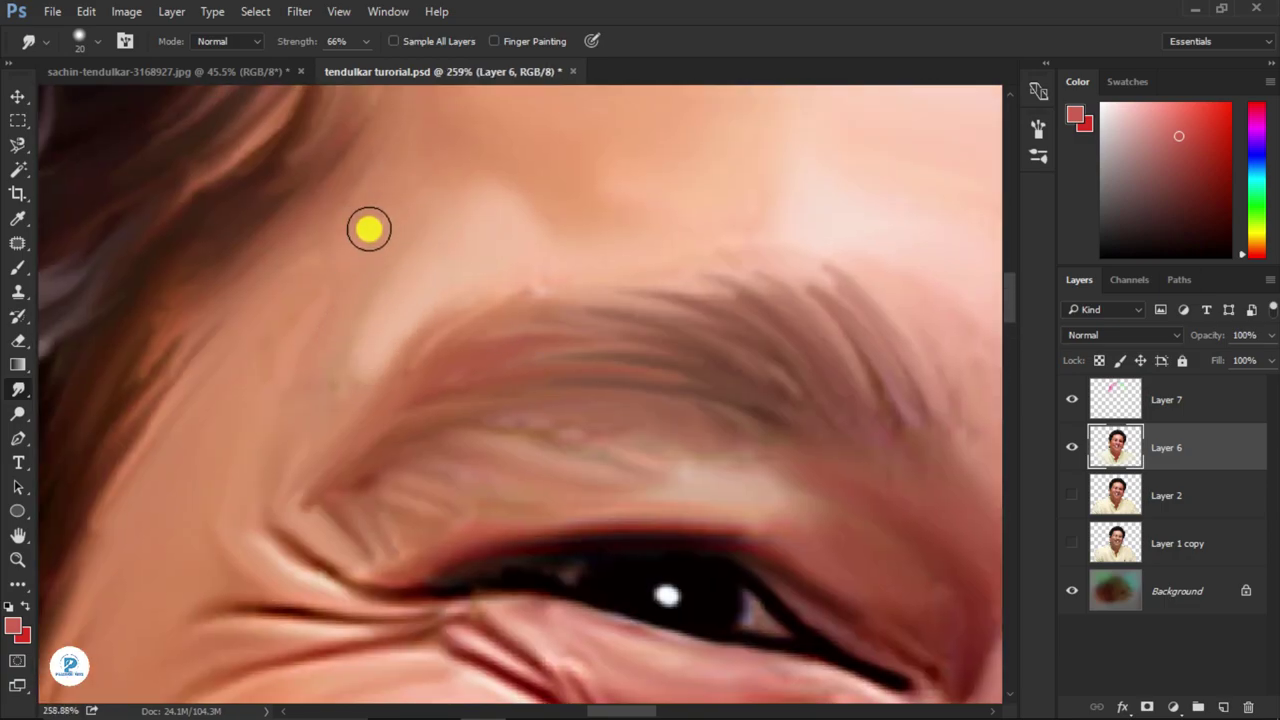
{"action": "scroll", "coordinate": [340, 420], "scroll_direction": "down", "scroll_amount": 5}
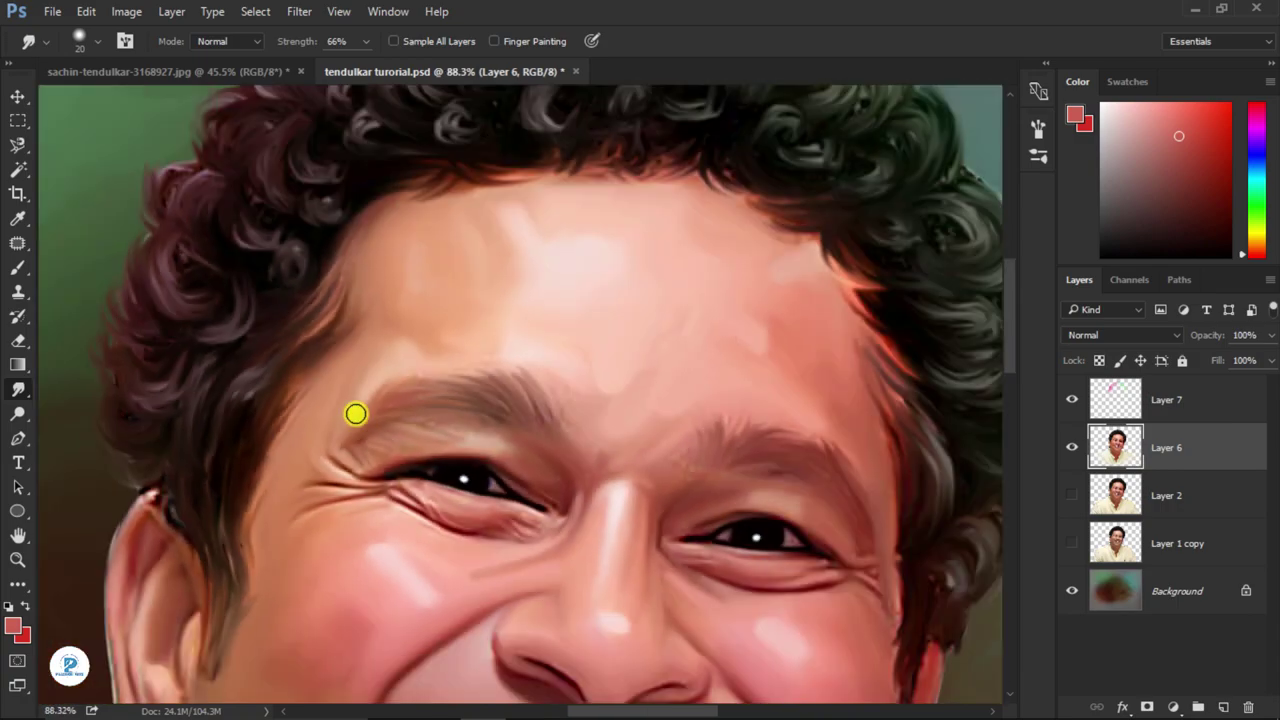
{"action": "scroll", "coordinate": [355, 413], "scroll_direction": "up", "scroll_amount": 5}
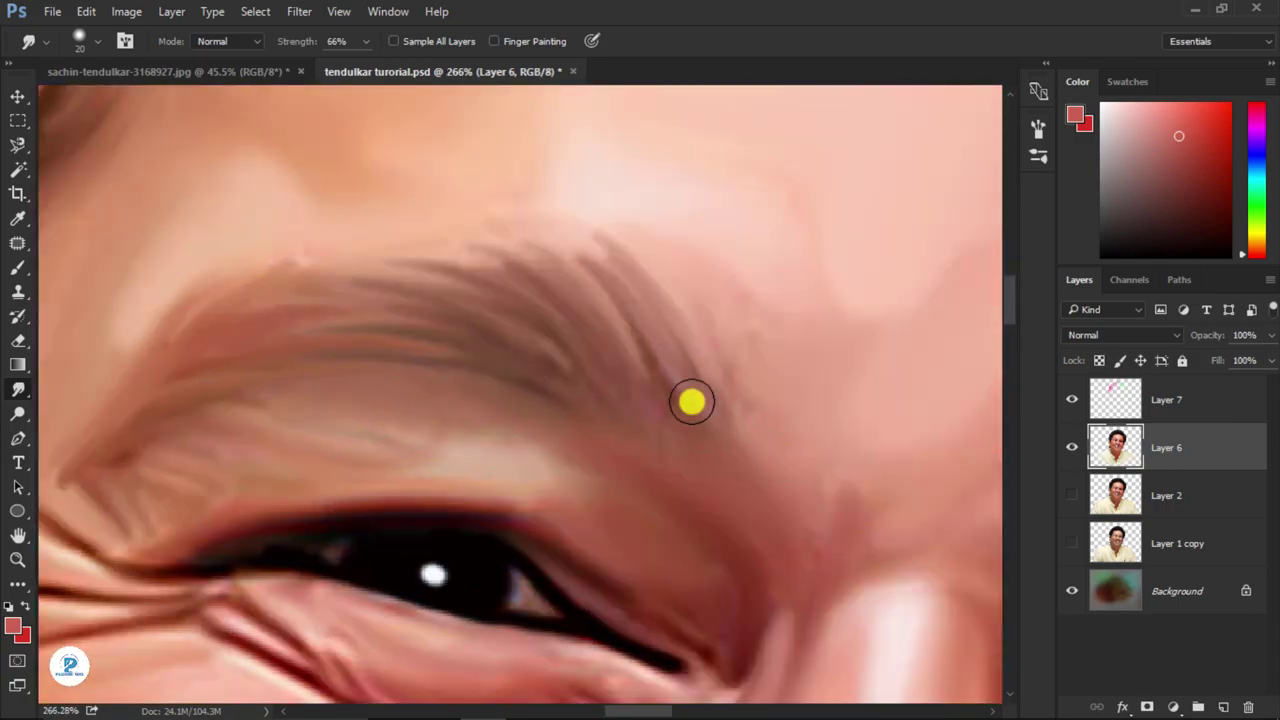
{"action": "scroll", "coordinate": [723, 357], "scroll_direction": "up", "scroll_amount": 2}
{"action": "scroll", "coordinate": [628, 481], "scroll_direction": "down", "scroll_amount": 5}
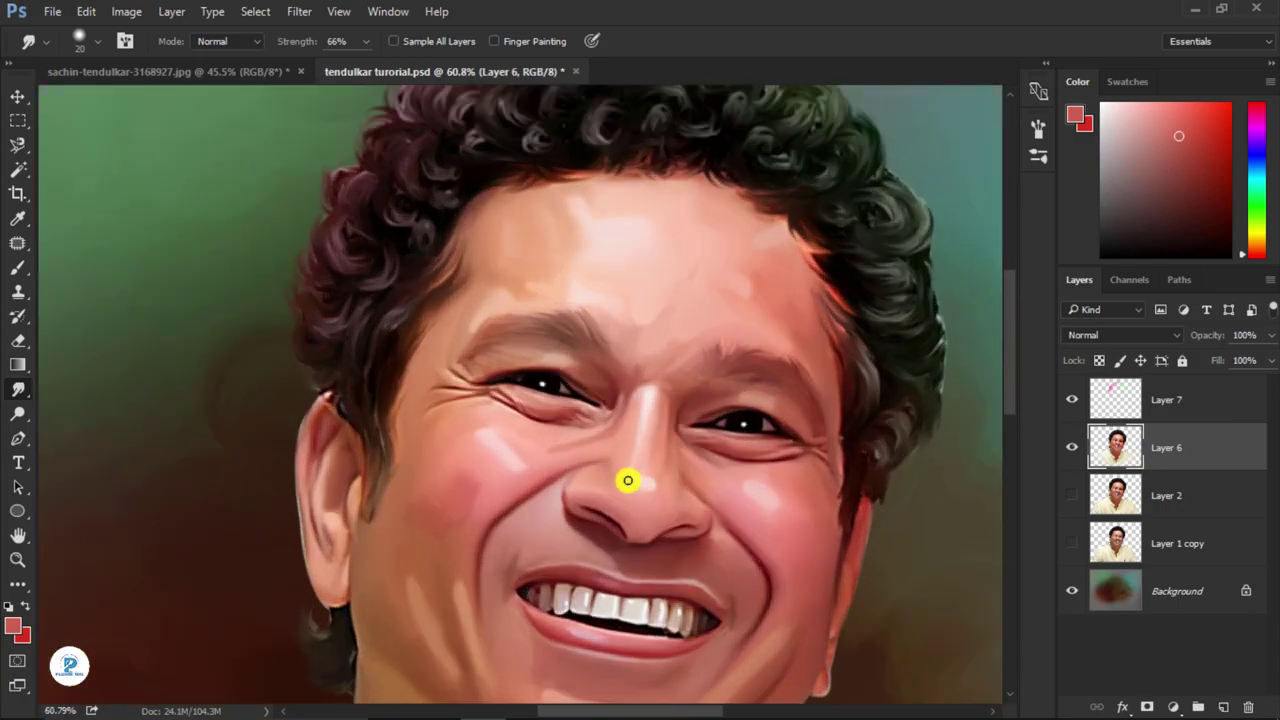
{"action": "scroll", "coordinate": [700, 360], "scroll_direction": "up", "scroll_amount": 5}
{"action": "scroll", "coordinate": [794, 266], "scroll_direction": "up", "scroll_amount": 1}
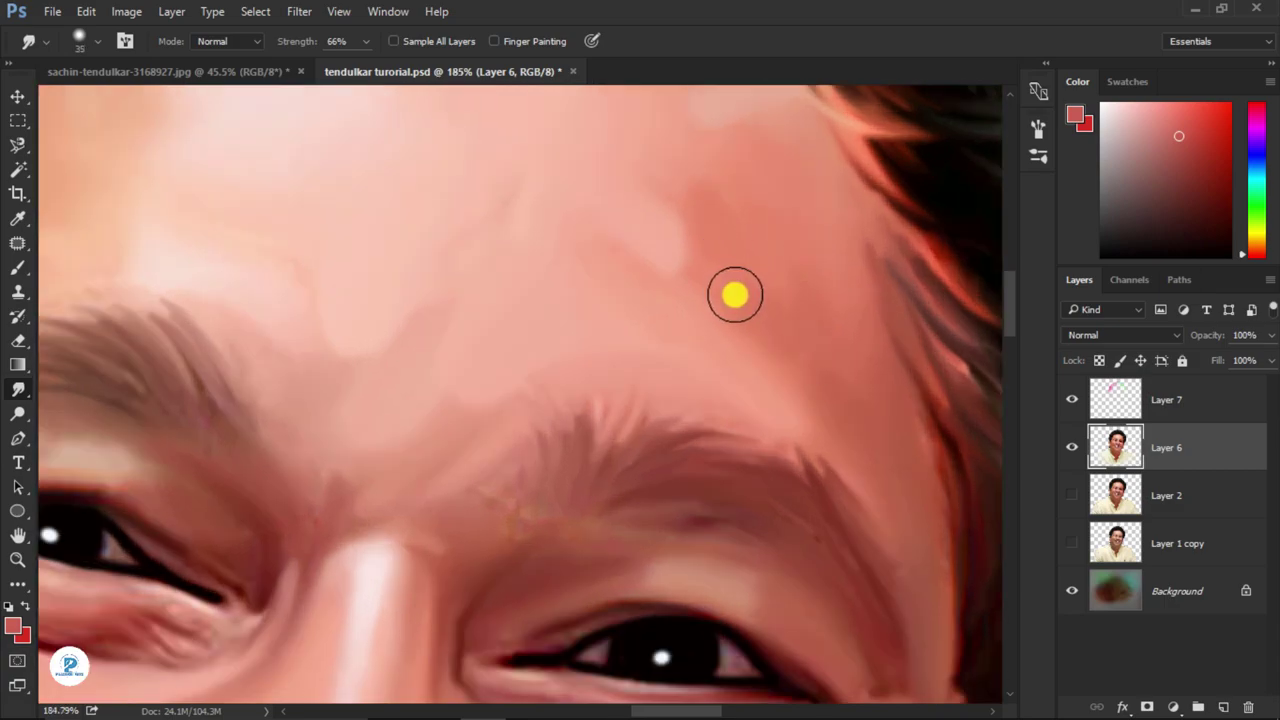
{"action": "scroll", "coordinate": [822, 362], "scroll_direction": "down", "scroll_amount": 5}
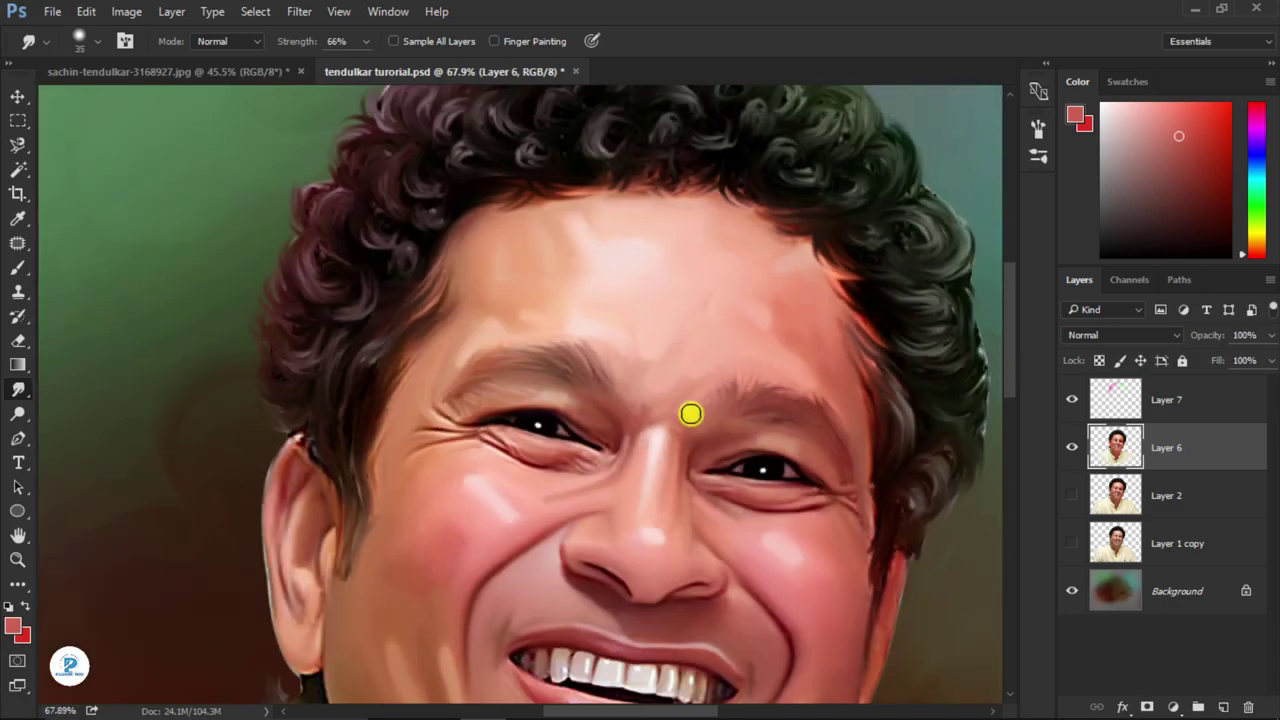
{"action": "scroll", "coordinate": [691, 413], "scroll_direction": "up", "scroll_amount": 3}
{"action": "scroll", "coordinate": [740, 438], "scroll_direction": "down", "scroll_amount": 5}
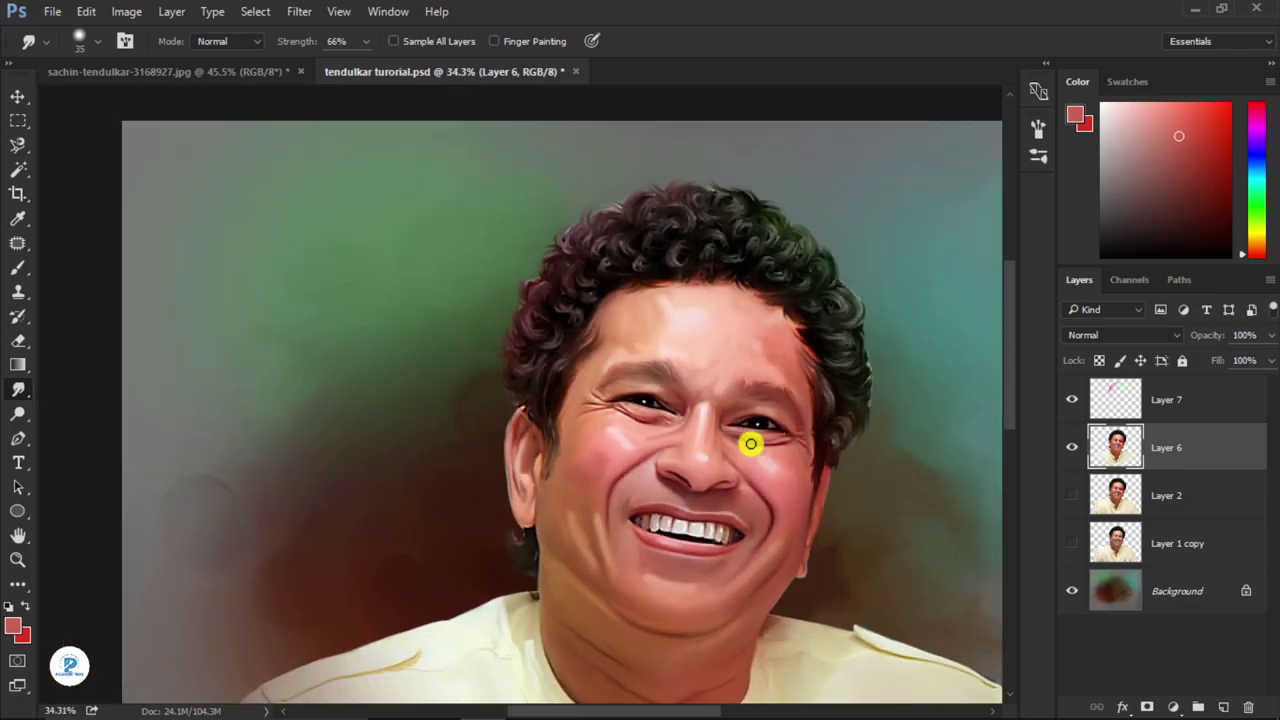
{"action": "scroll", "coordinate": [730, 520], "scroll_direction": "up", "scroll_amount": 2}
{"action": "scroll", "coordinate": [720, 540], "scroll_direction": "up", "scroll_amount": 6}
- Sample a darker chin skin tone and smudge a shadow just below the lower lip
{"action": "scroll", "coordinate": [660, 492], "scroll_direction": "up", "scroll_amount": 1}
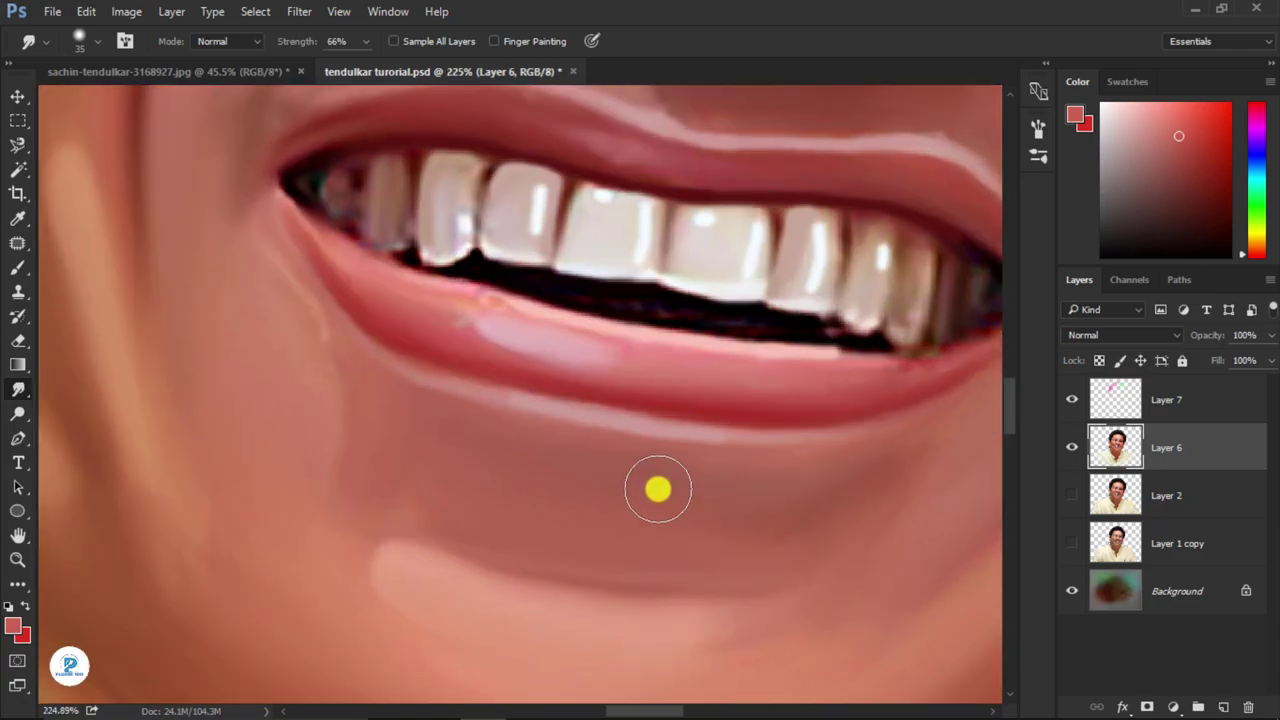
{"action": "key", "text": "b"}
{"action": "left_click", "coordinate": [651, 467], "text": "alt"}
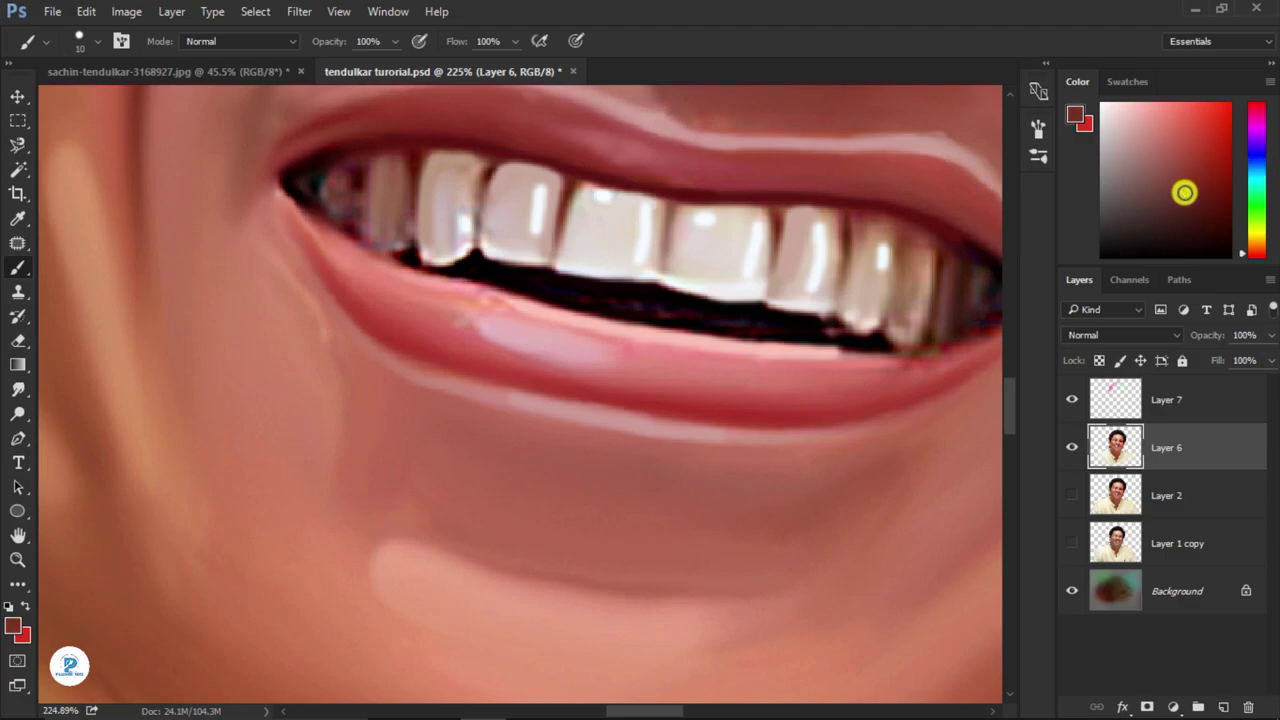
{"action": "key", "text": "r"}
{"action": "mouse_move", "coordinate": [659, 481]}
{"action": "left_mouse_down"}
{"action": "mouse_move", "coordinate": [689, 466]}
{"action": "mouse_move", "coordinate": [529, 440]}
{"action": "mouse_move", "coordinate": [691, 466]}
{"action": "mouse_move", "coordinate": [469, 432]}
{"action": "mouse_move", "coordinate": [591, 489]}
{"action": "mouse_move", "coordinate": [494, 506]}
{"action": "mouse_move", "coordinate": [774, 476]}
{"action": "mouse_move", "coordinate": [626, 491]}
{"action": "mouse_move", "coordinate": [583, 449]}
{"action": "mouse_move", "coordinate": [633, 472]}
{"action": "left_mouse_up"}
- Zoom in and out to review the smudged portrait on Layer 6
{"action": "scroll", "coordinate": [633, 472], "scroll_direction": "down", "scroll_amount": 5}
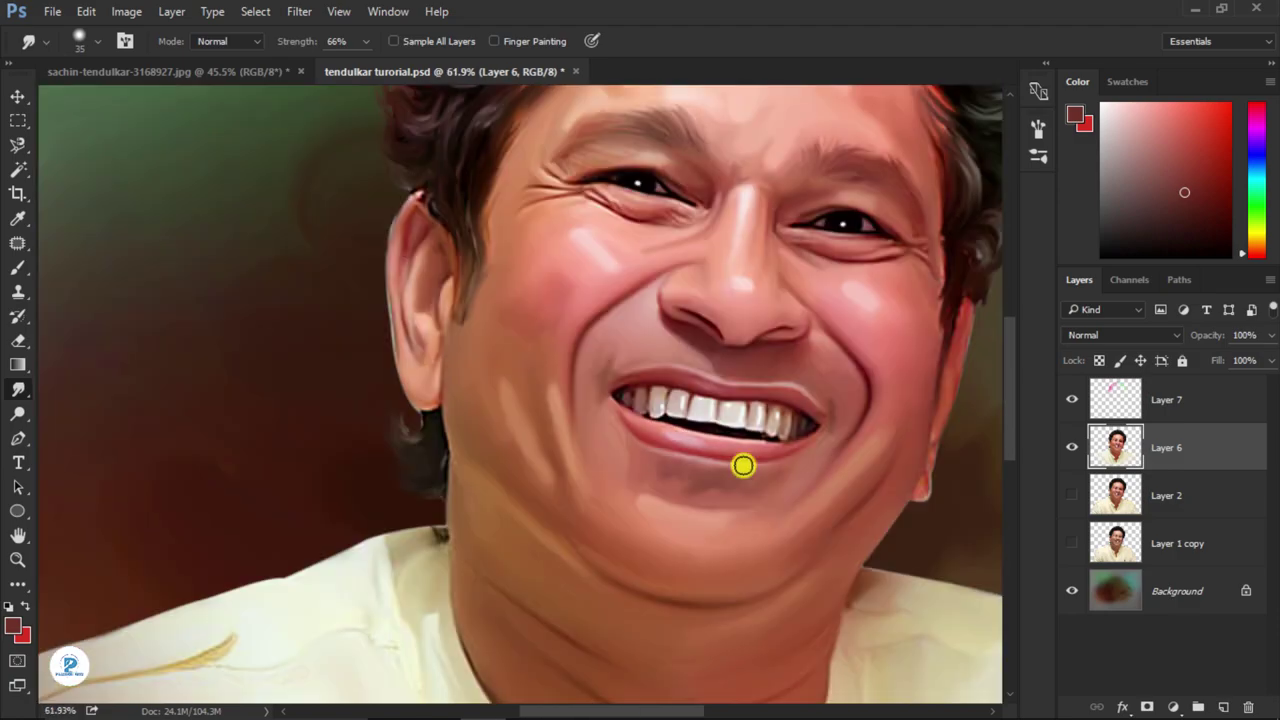
{"action": "scroll", "coordinate": [743, 463], "scroll_direction": "up", "scroll_amount": 3}
{"action": "scroll", "coordinate": [711, 471], "scroll_direction": "up", "scroll_amount": 2}
{"action": "scroll", "coordinate": [894, 528], "scroll_direction": "down", "scroll_amount": 3}
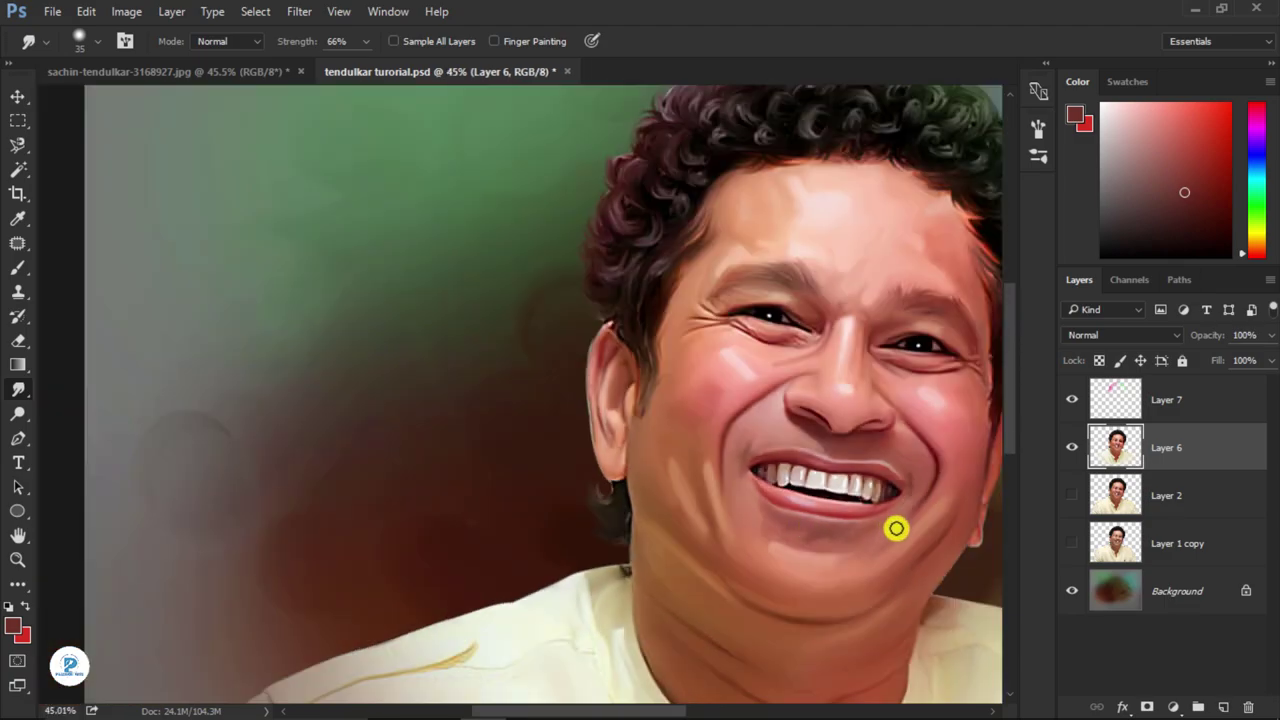
{"action": "scroll", "coordinate": [674, 434], "scroll_direction": "down", "scroll_amount": 2}
{"action": "scroll", "coordinate": [674, 343], "scroll_direction": "up", "scroll_amount": 3}
{"action": "scroll", "coordinate": [663, 332], "scroll_direction": "up", "scroll_amount": 2}
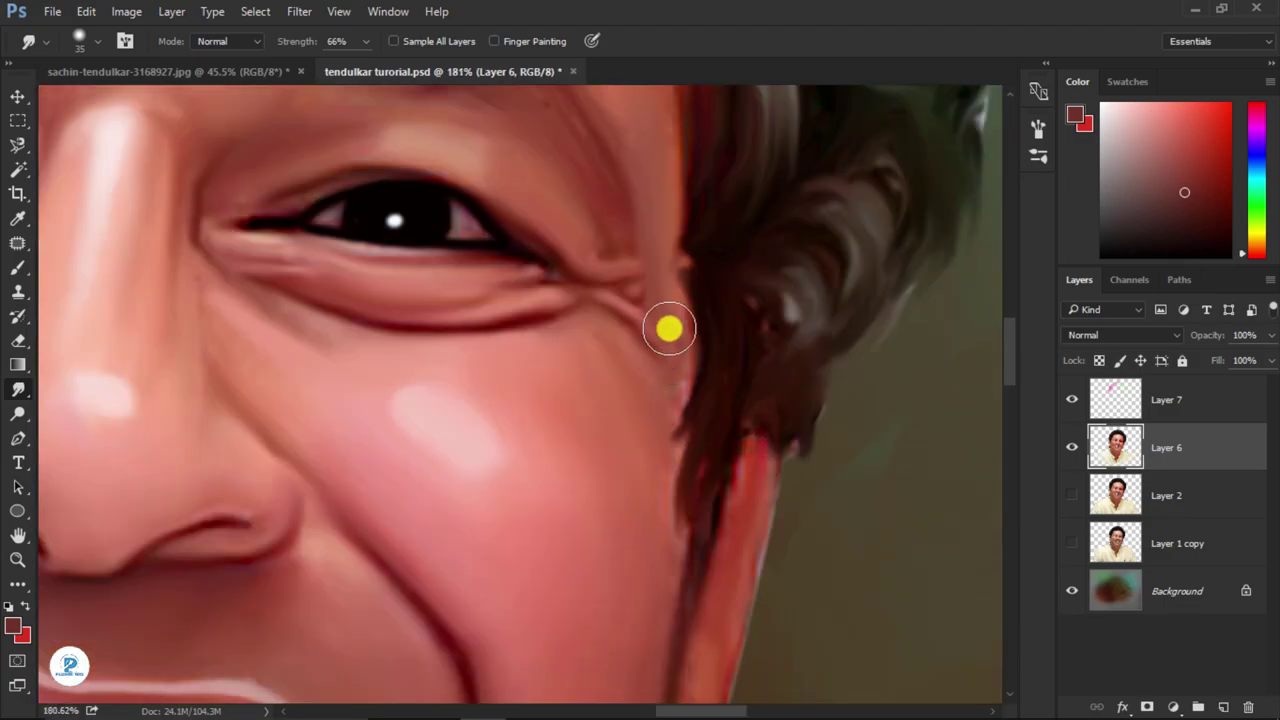
{"action": "scroll", "coordinate": [636, 432], "scroll_direction": "down", "scroll_amount": 2}
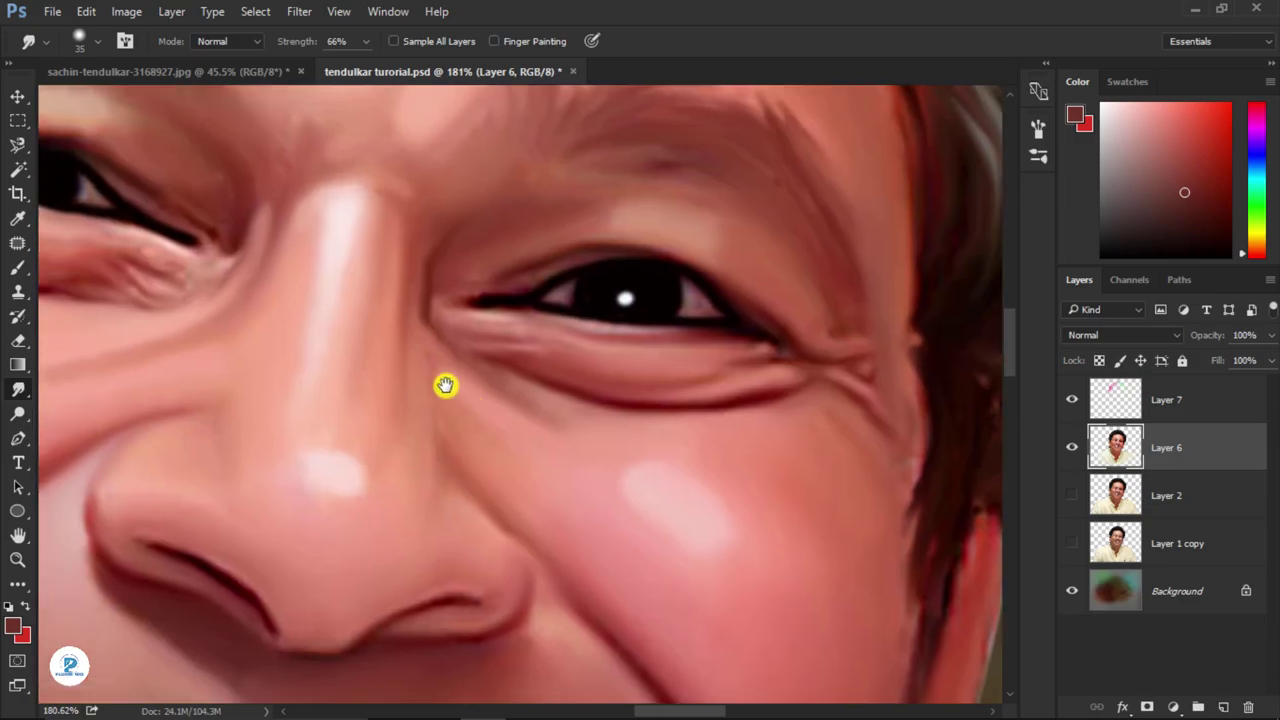
{"action": "scroll", "coordinate": [455, 472], "scroll_direction": "down", "scroll_amount": 2}
{"action": "scroll", "coordinate": [455, 472], "scroll_direction": "down", "scroll_amount": 1}
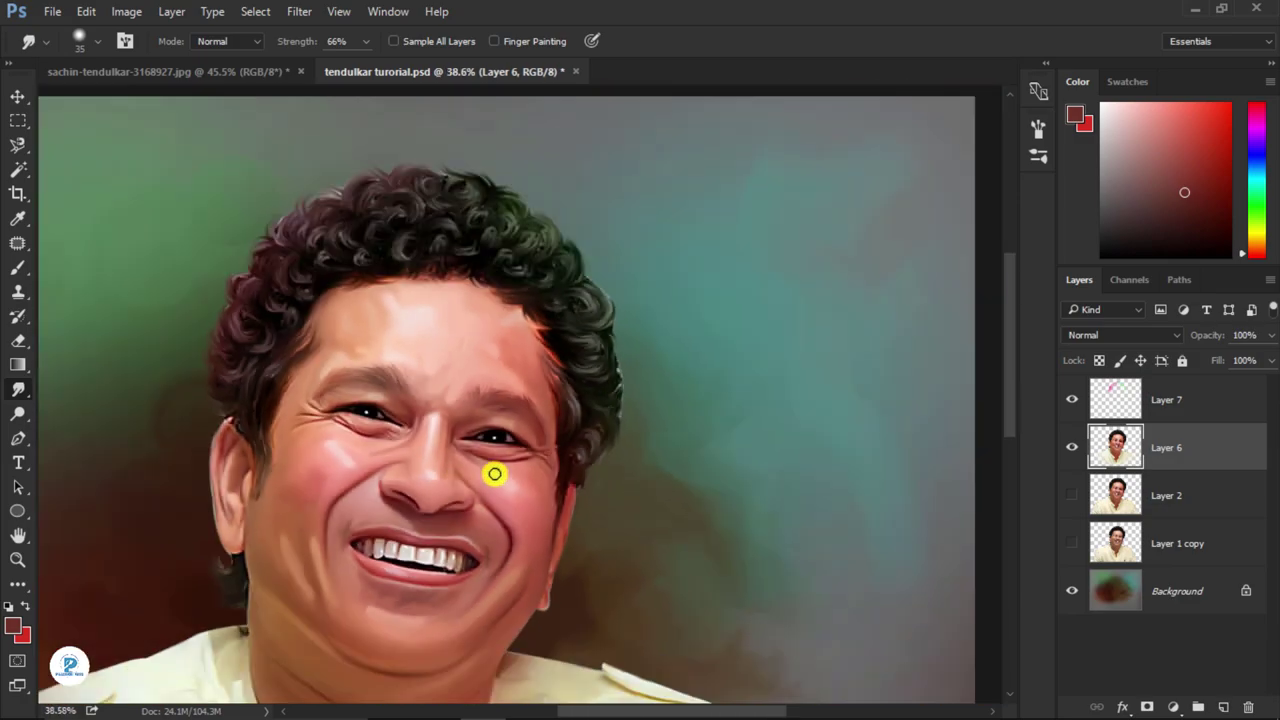
{"action": "scroll", "coordinate": [494, 474], "scroll_direction": "up", "scroll_amount": 1}
{"action": "scroll", "coordinate": [489, 477], "scroll_direction": "up", "scroll_amount": 2}
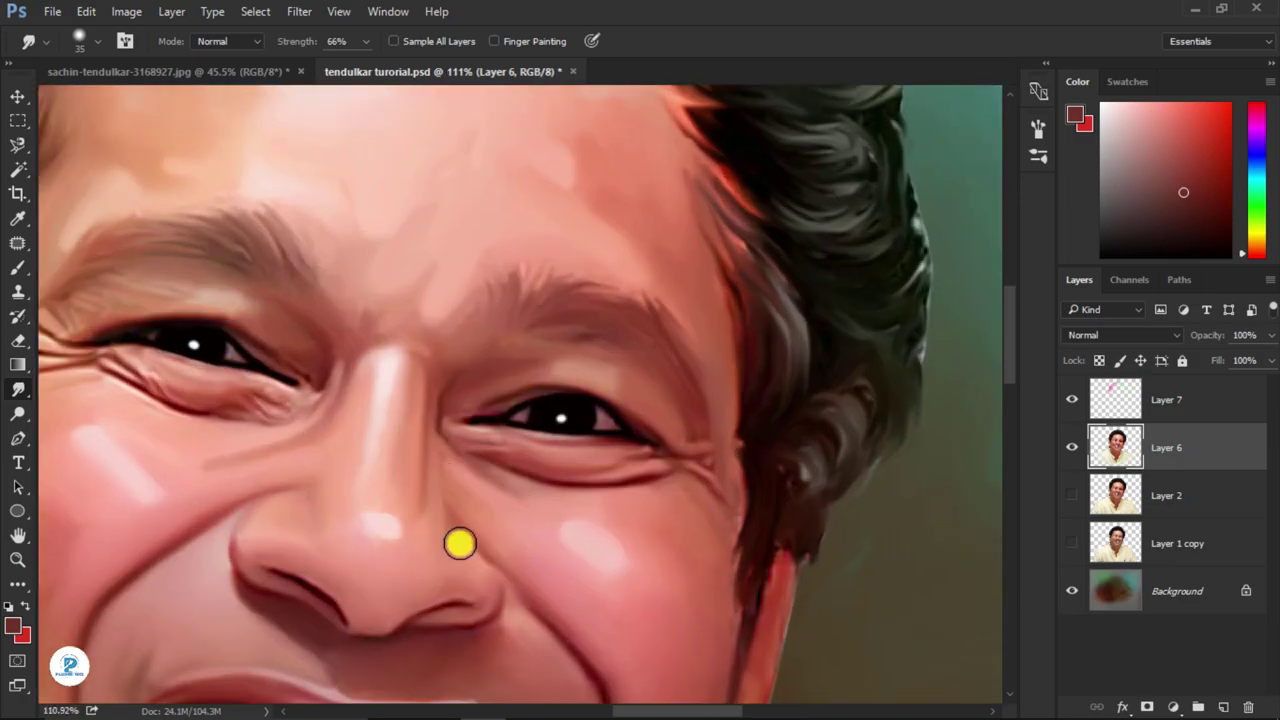
{"action": "scroll", "coordinate": [526, 491], "scroll_direction": "down", "scroll_amount": 3}
{"action": "scroll", "coordinate": [553, 330], "scroll_direction": "down", "scroll_amount": 1}
{"action": "scroll", "coordinate": [514, 324], "scroll_direction": "up", "scroll_amount": 1}
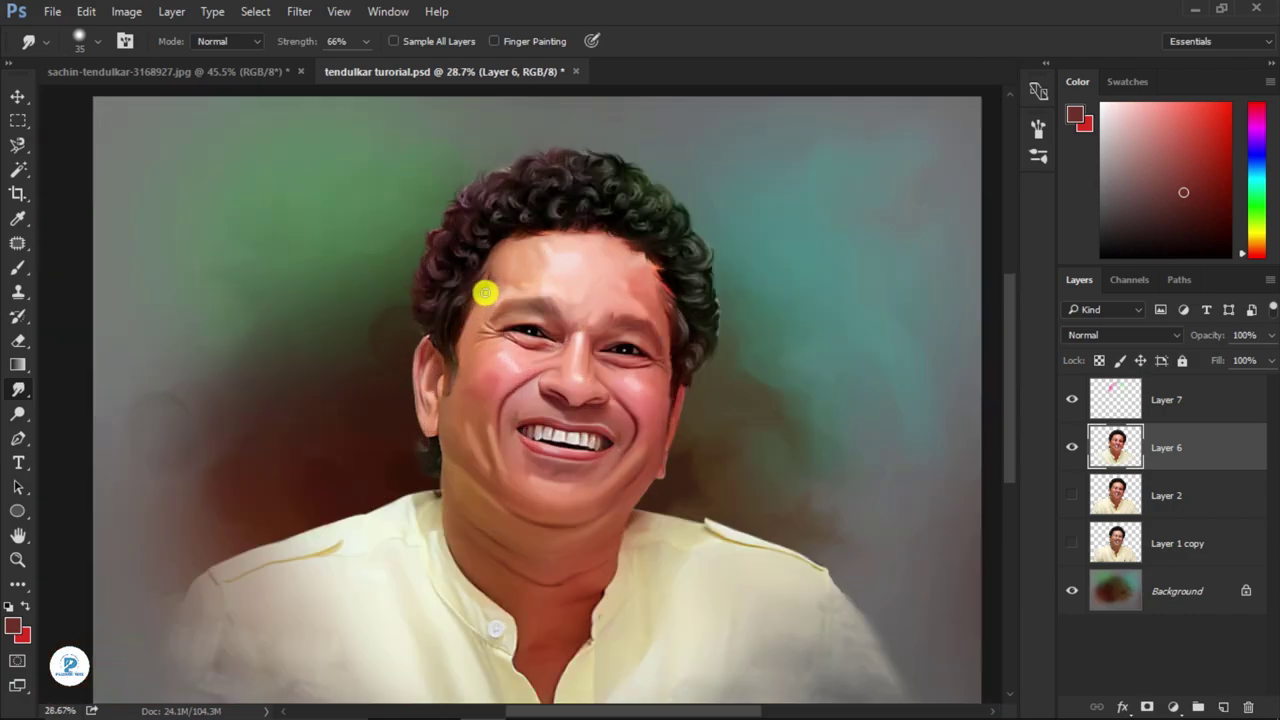
{"action": "scroll", "coordinate": [348, 383], "scroll_direction": "up", "scroll_amount": 1}
- On the Background layer, smear the brown backdrop left of the shoulder with a larger smudge tip
{"action": "left_click", "coordinate": [1090, 582]}
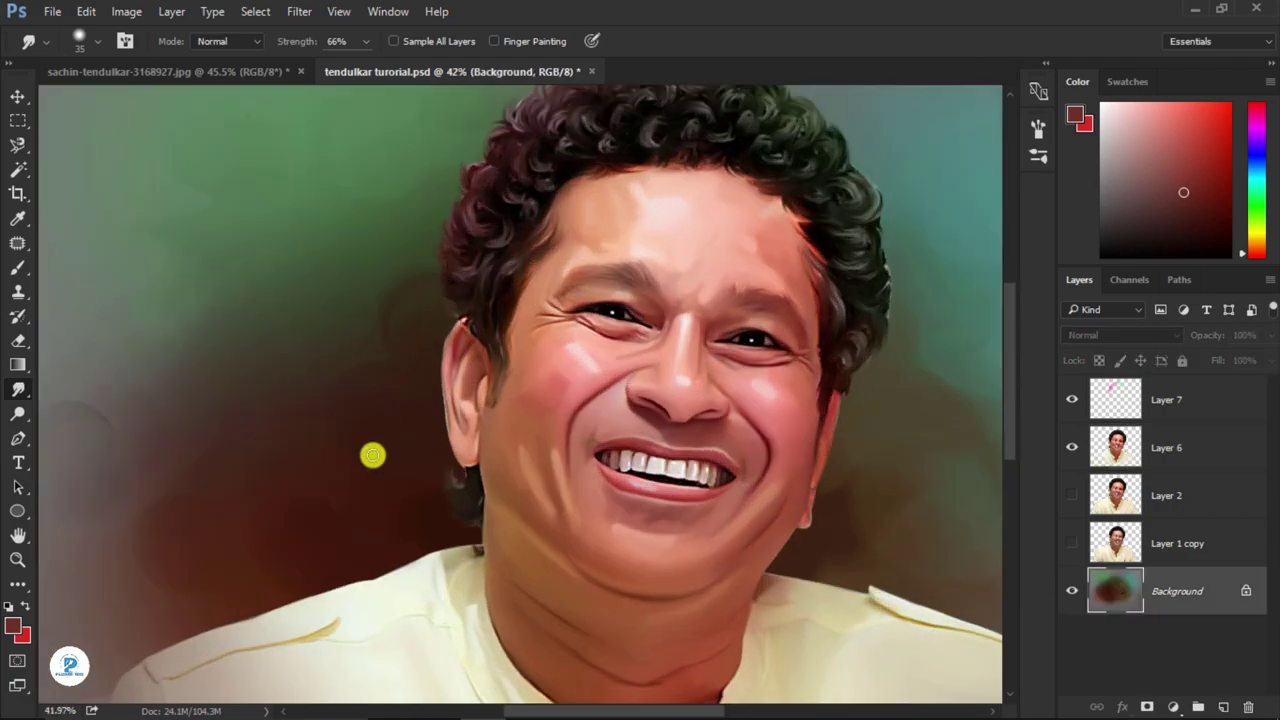
{"action": "key", "text": "bracketright"}
{"action": "key", "text": "bracketright"}
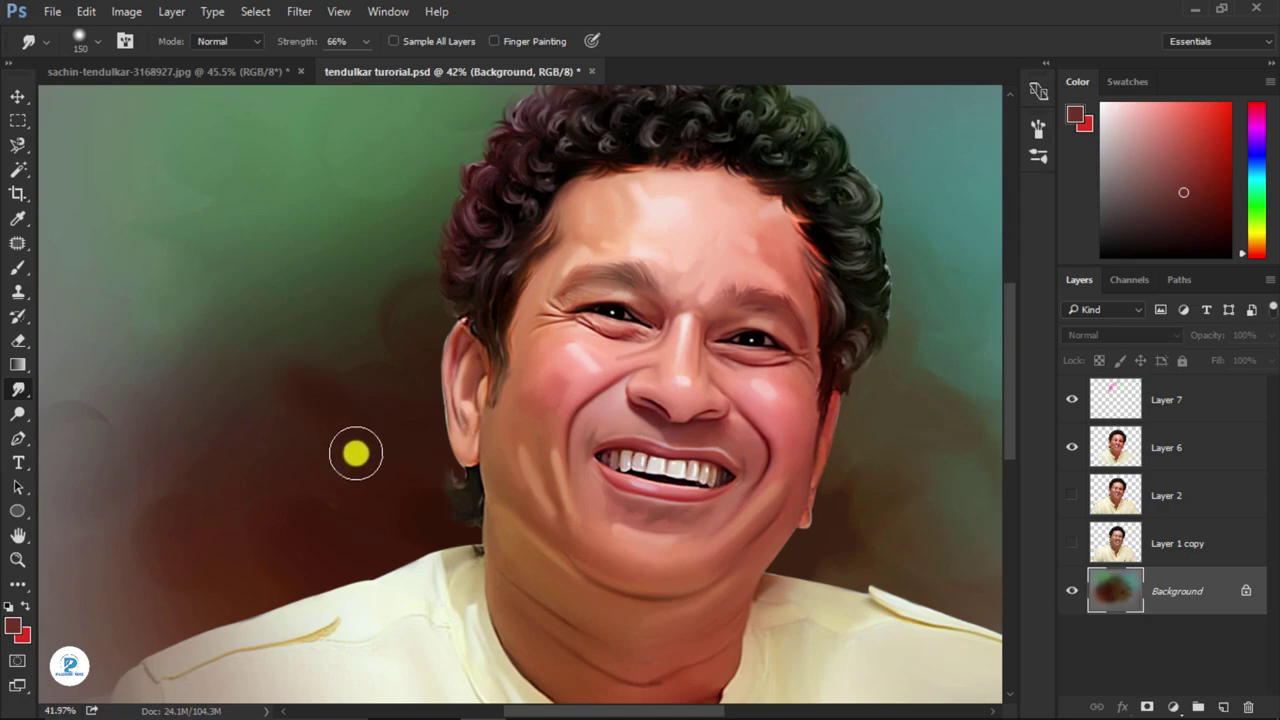
{"action": "scroll", "coordinate": [284, 491], "scroll_direction": "down", "scroll_amount": 1}
{"action": "scroll", "coordinate": [284, 491], "scroll_direction": "down", "scroll_amount": 5}
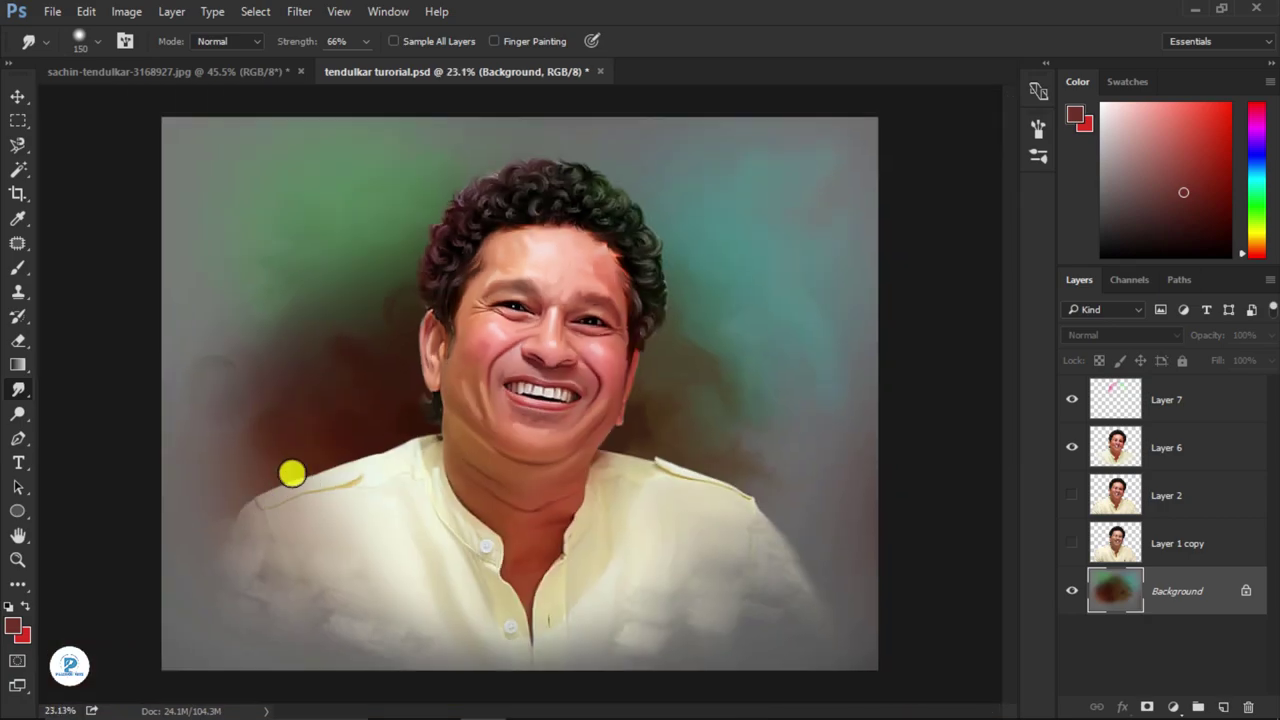
{"action": "mouse_move", "coordinate": [196, 501]}
{"action": "left_mouse_down"}
{"action": "mouse_move", "coordinate": [274, 443]}
{"action": "mouse_move", "coordinate": [243, 474]}
{"action": "left_mouse_up"}
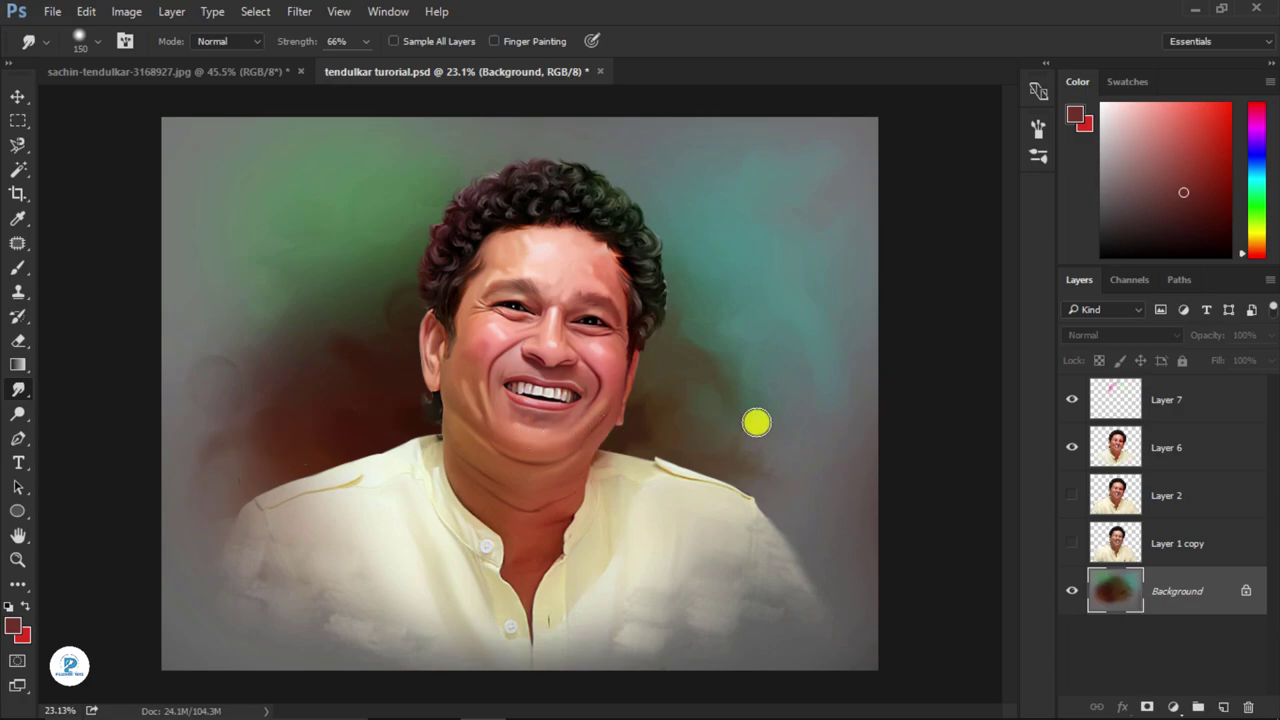
{"action": "scroll", "coordinate": [606, 389], "scroll_direction": "down", "scroll_amount": 2, "text": "alt"}
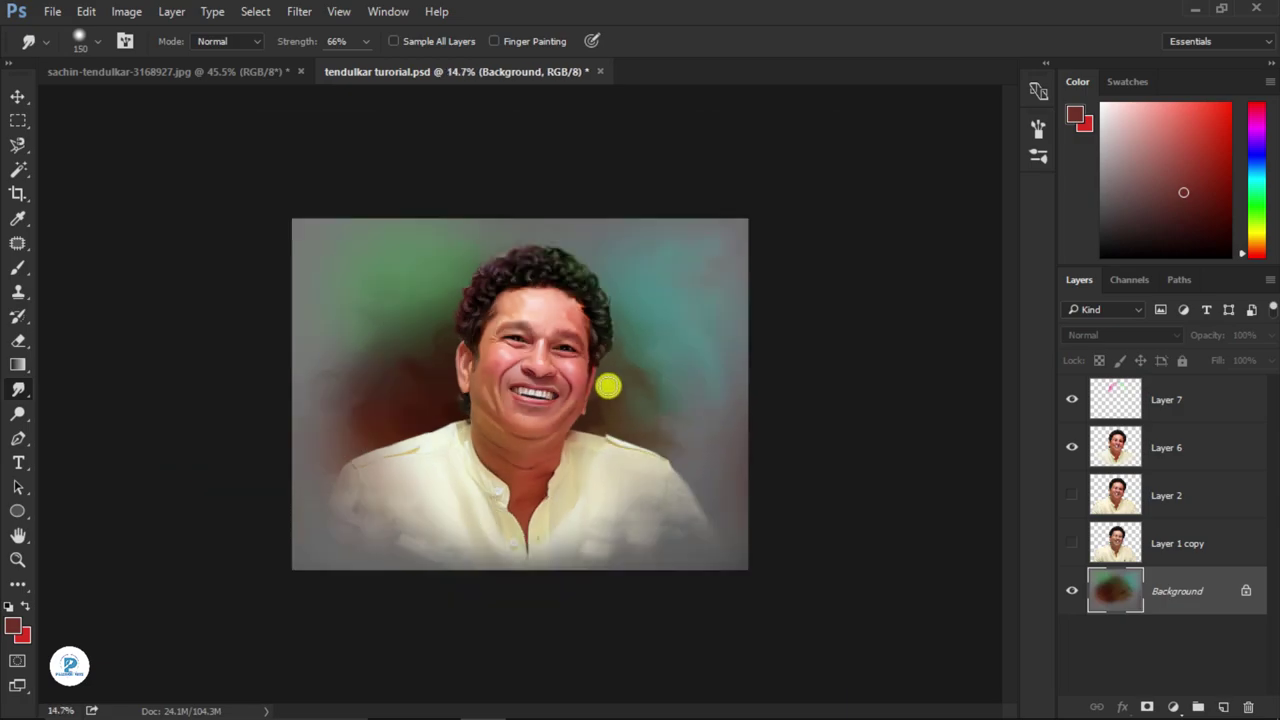
{"action": "scroll", "coordinate": [608, 380], "scroll_direction": "up", "scroll_amount": 1, "text": "alt"}
{"action": "scroll", "coordinate": [662, 372], "scroll_direction": "up", "scroll_amount": 2, "text": "alt"}
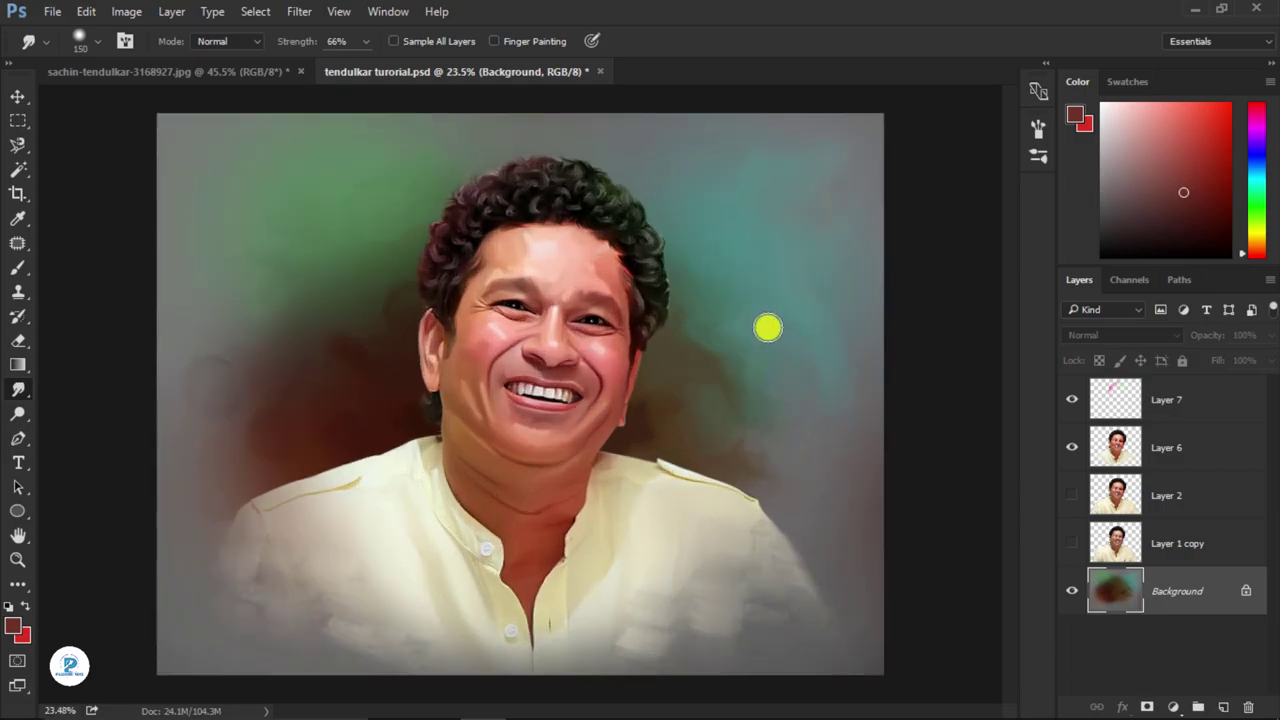
{"action": "scroll", "coordinate": [656, 258], "scroll_direction": "up", "scroll_amount": 1, "text": "alt"}
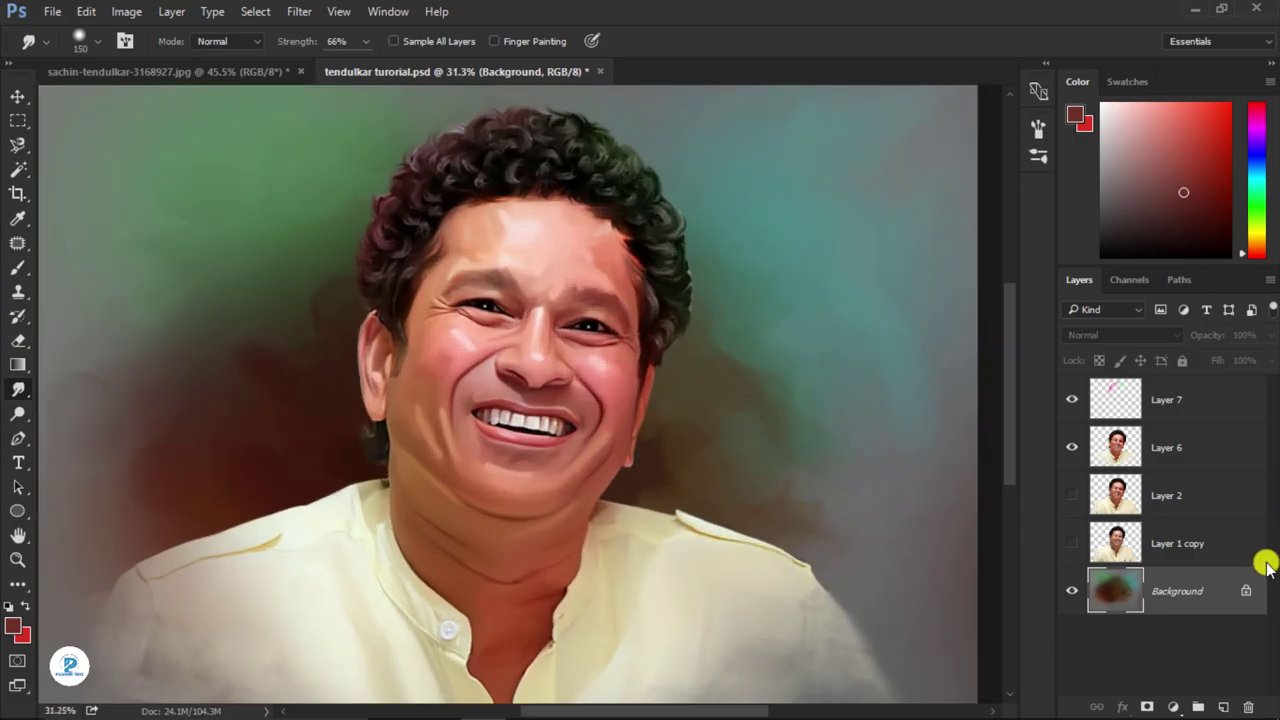
- Add a new layer above Layer 6 and start a Pen path down the left temple
{"action": "left_click", "coordinate": [1205, 454]}
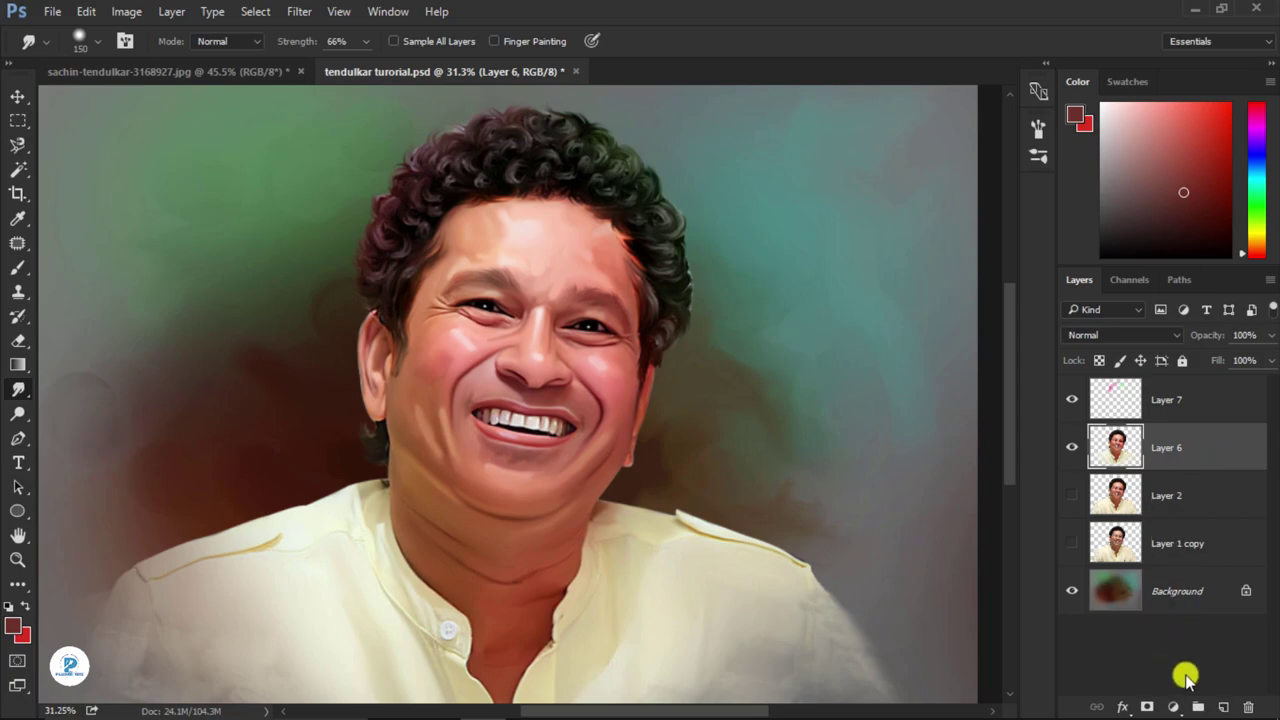
{"action": "left_click", "coordinate": [1225, 706]}
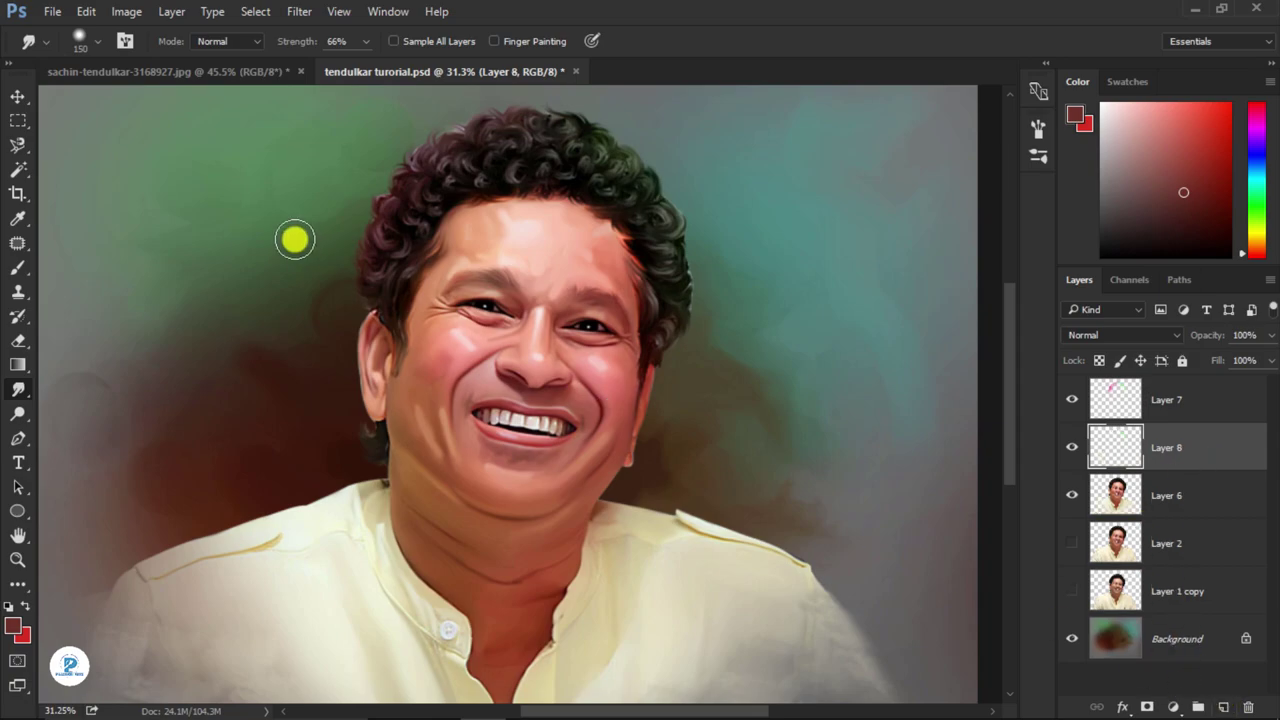
{"action": "left_click", "coordinate": [18, 438]}
{"action": "scroll", "coordinate": [571, 157], "scroll_direction": "up", "scroll_amount": 3}
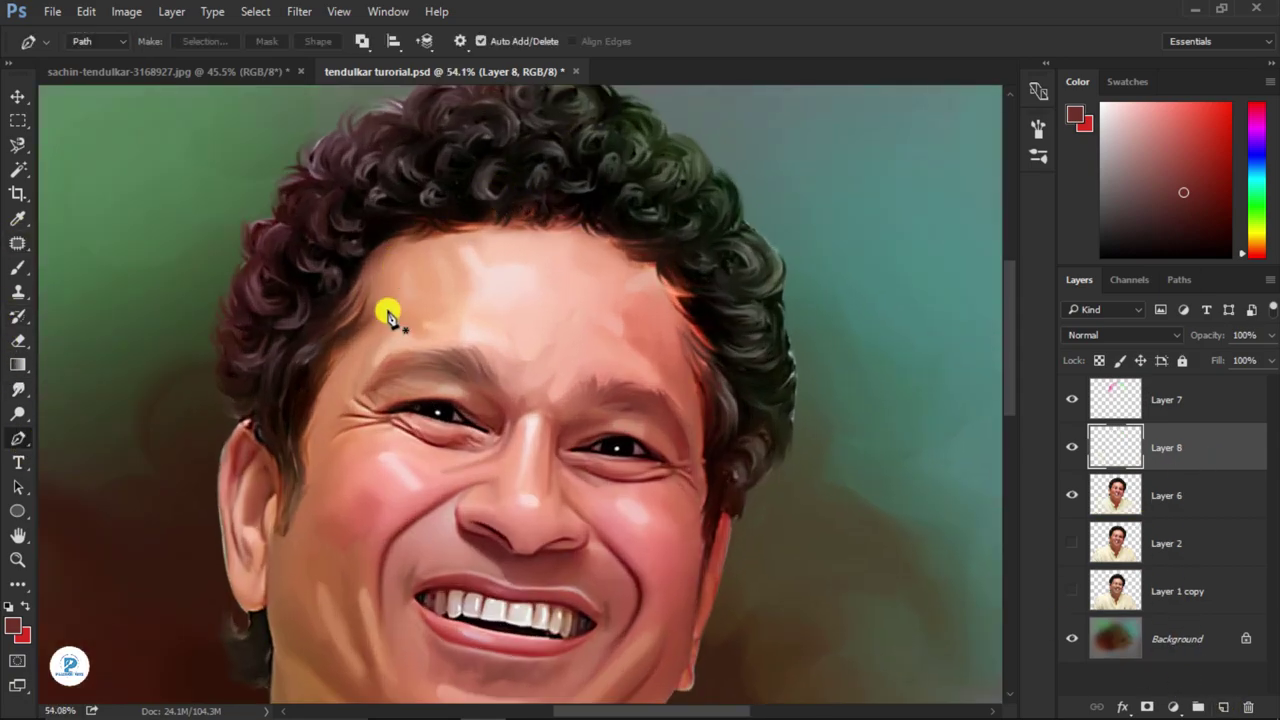
{"action": "left_click", "coordinate": [388, 301]}
{"action": "left_click_drag", "start_coordinate": [332, 366], "coordinate": [321, 394]}
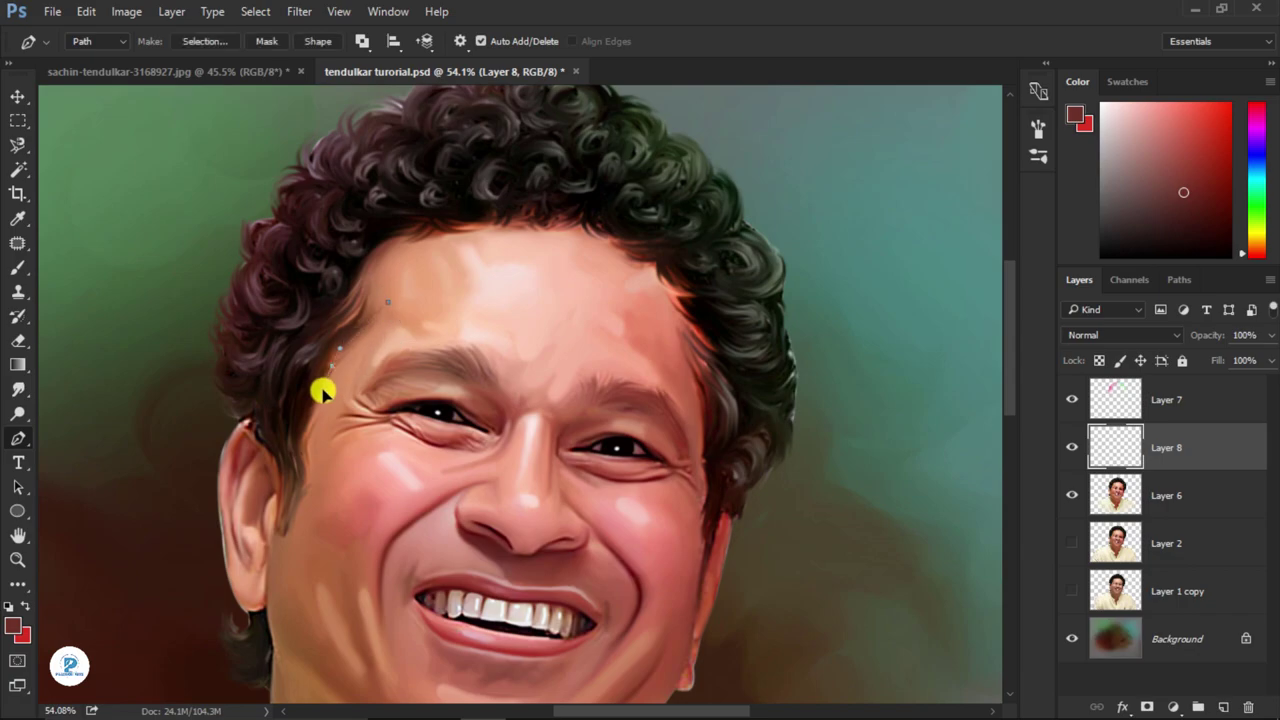
{"action": "left_click_drag", "start_coordinate": [305, 444], "coordinate": [303, 472]}
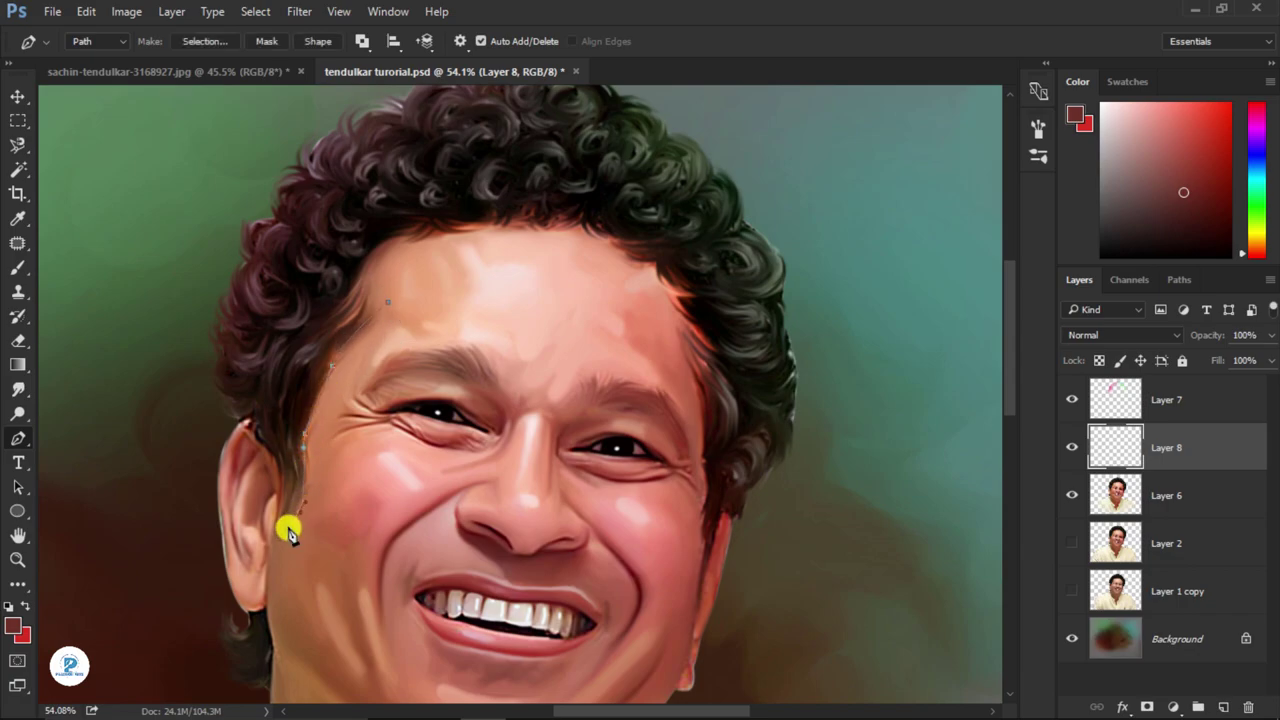
- Close the cheek path along the jawline and convert it to a selection
{"action": "scroll", "coordinate": [323, 437], "scroll_direction": "down", "scroll_amount": 5}
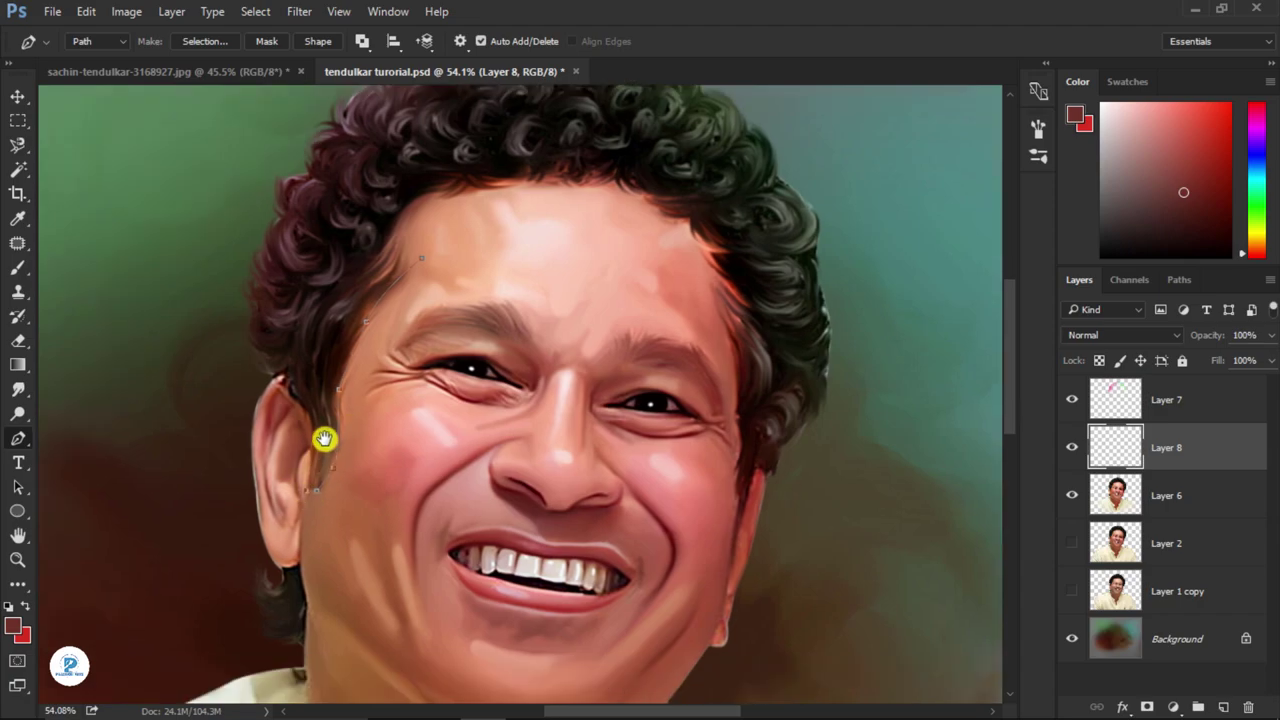
{"action": "scroll", "coordinate": [323, 437], "scroll_direction": "left", "scroll_amount": 2}
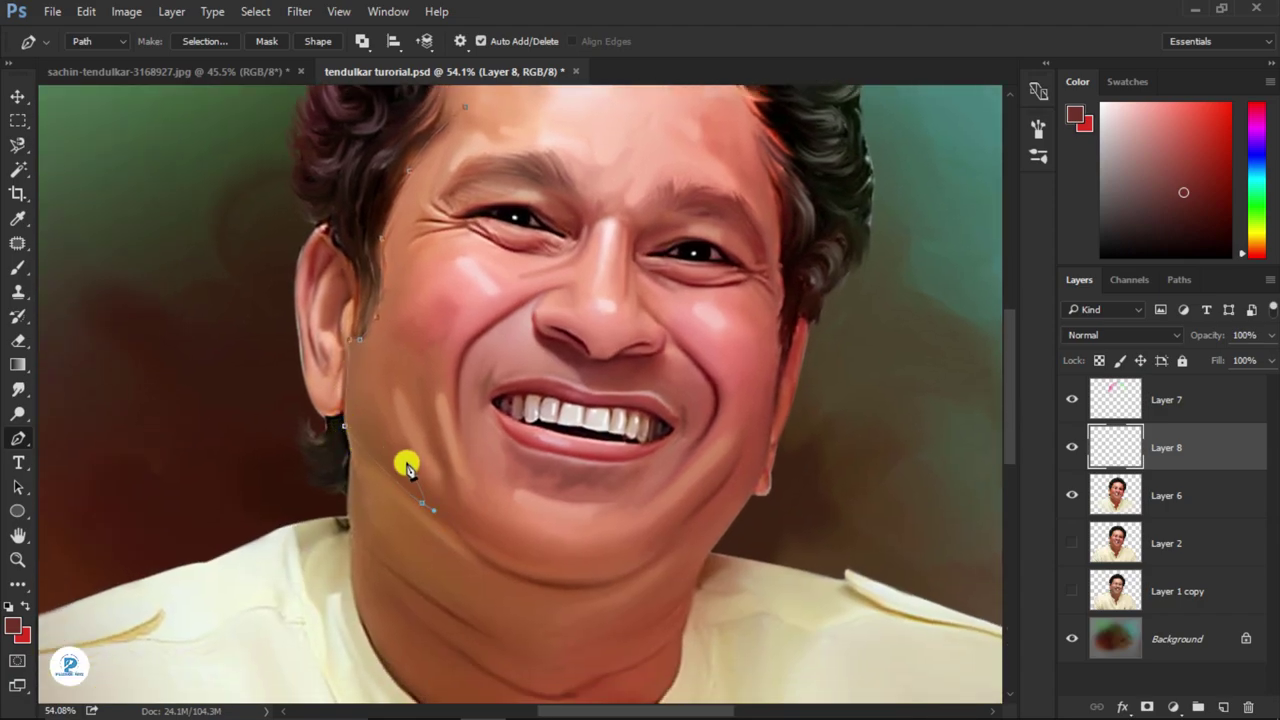
{"action": "left_click_drag", "start_coordinate": [407, 464], "coordinate": [396, 413]}
{"action": "left_click", "coordinate": [466, 106]}
{"action": "key", "text": "ctrl+Return"}
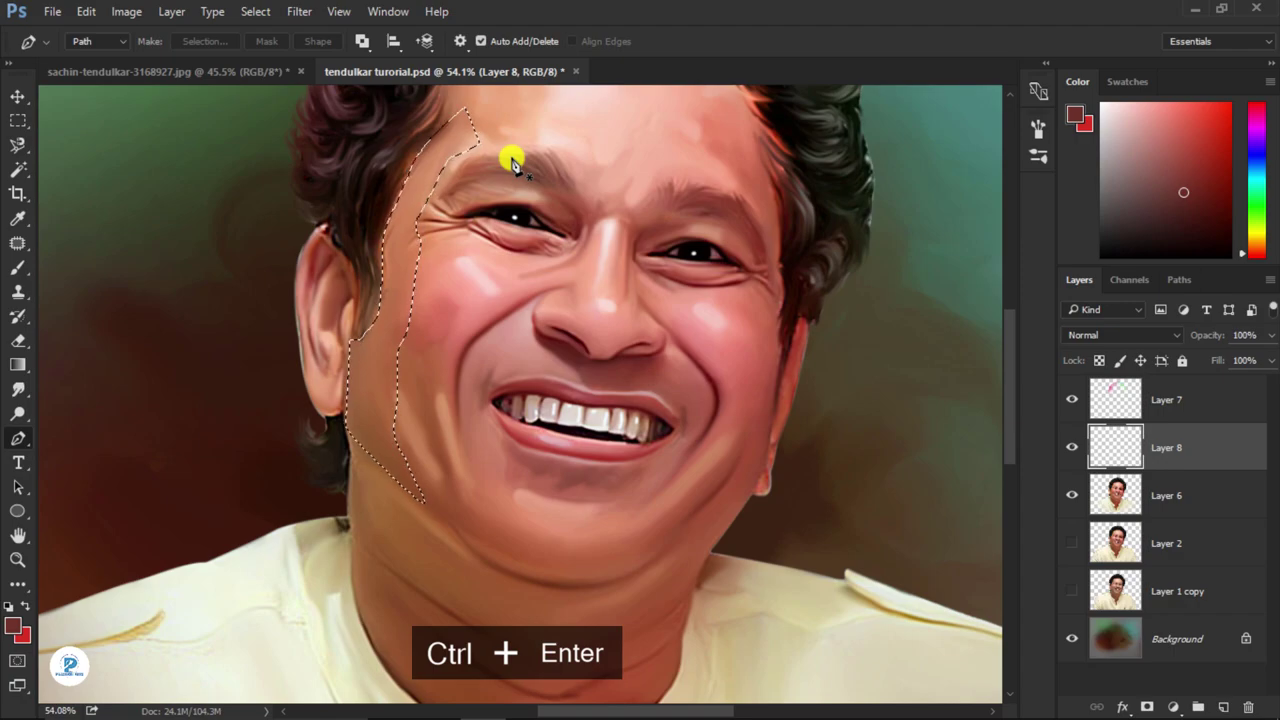
- Make Layer 7 the only active layer
{"action": "left_click", "coordinate": [1214, 405]}
{"action": "left_click", "coordinate": [1185, 492], "text": "shift"}
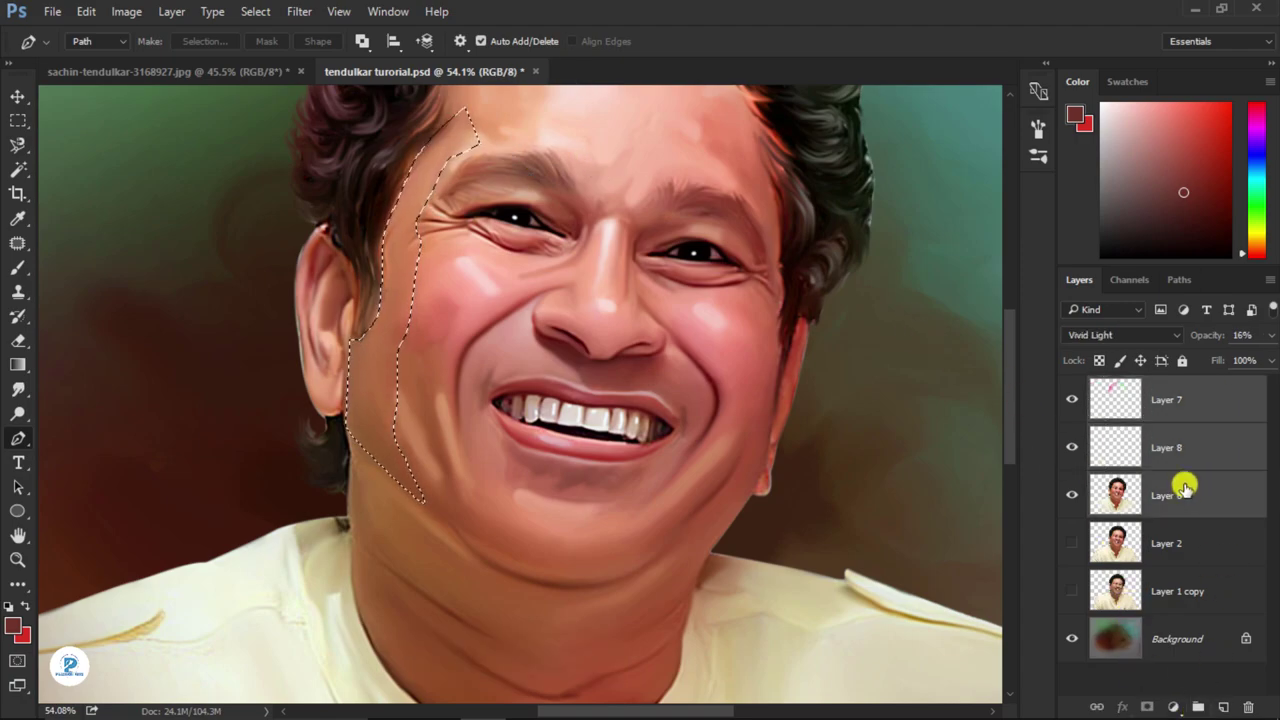
{"action": "left_click", "coordinate": [1200, 440]}
{"action": "left_click", "coordinate": [1214, 399]}
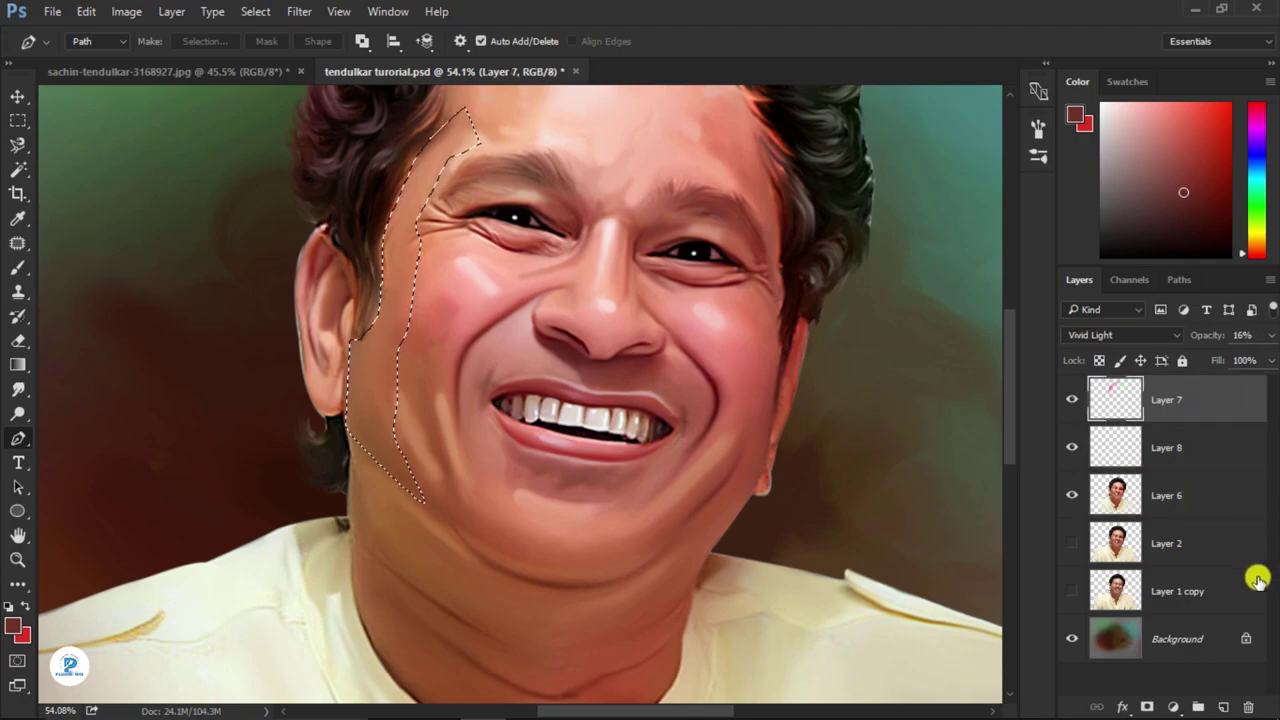
{"action": "scroll", "coordinate": [406, 360], "scroll_direction": "down", "scroll_amount": 3, "text": "alt"}
- Feather the cheek selection by 8 px and shift its hue on the current layer
{"action": "key", "text": "m"}
{"action": "right_click", "coordinate": [400, 362]}
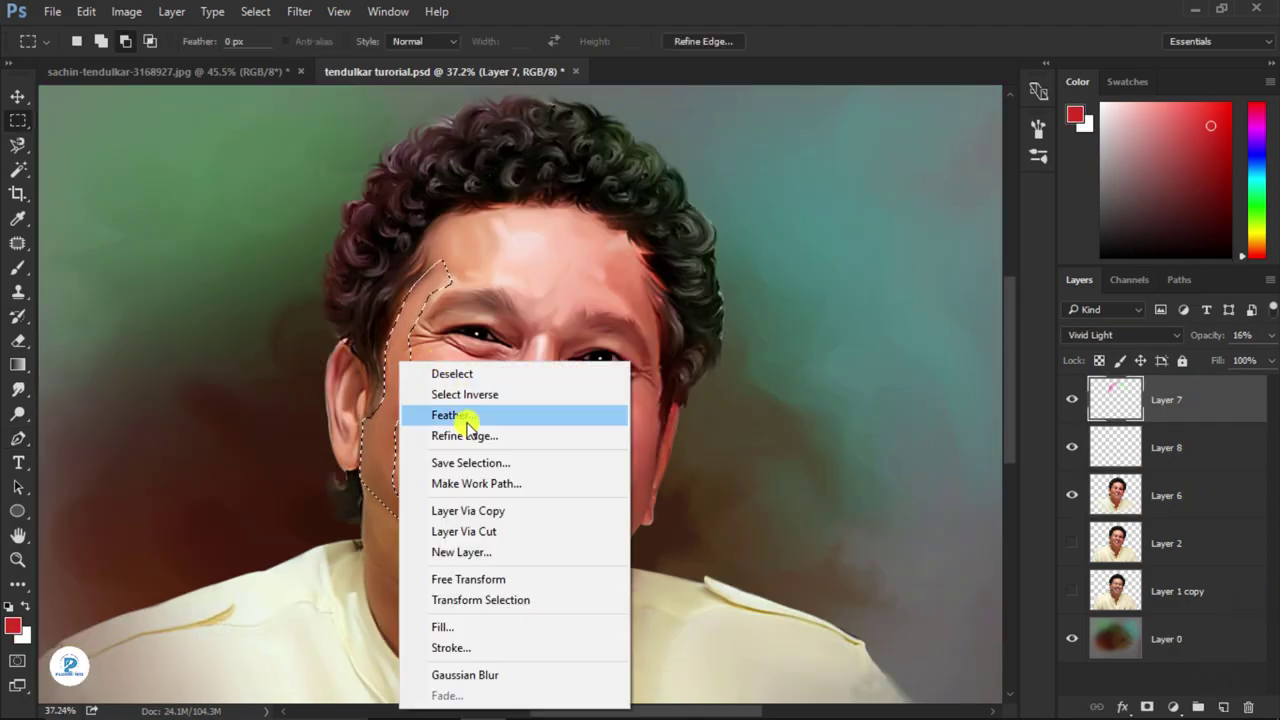
{"action": "left_click", "coordinate": [468, 418]}
{"action": "left_click", "coordinate": [811, 350]}
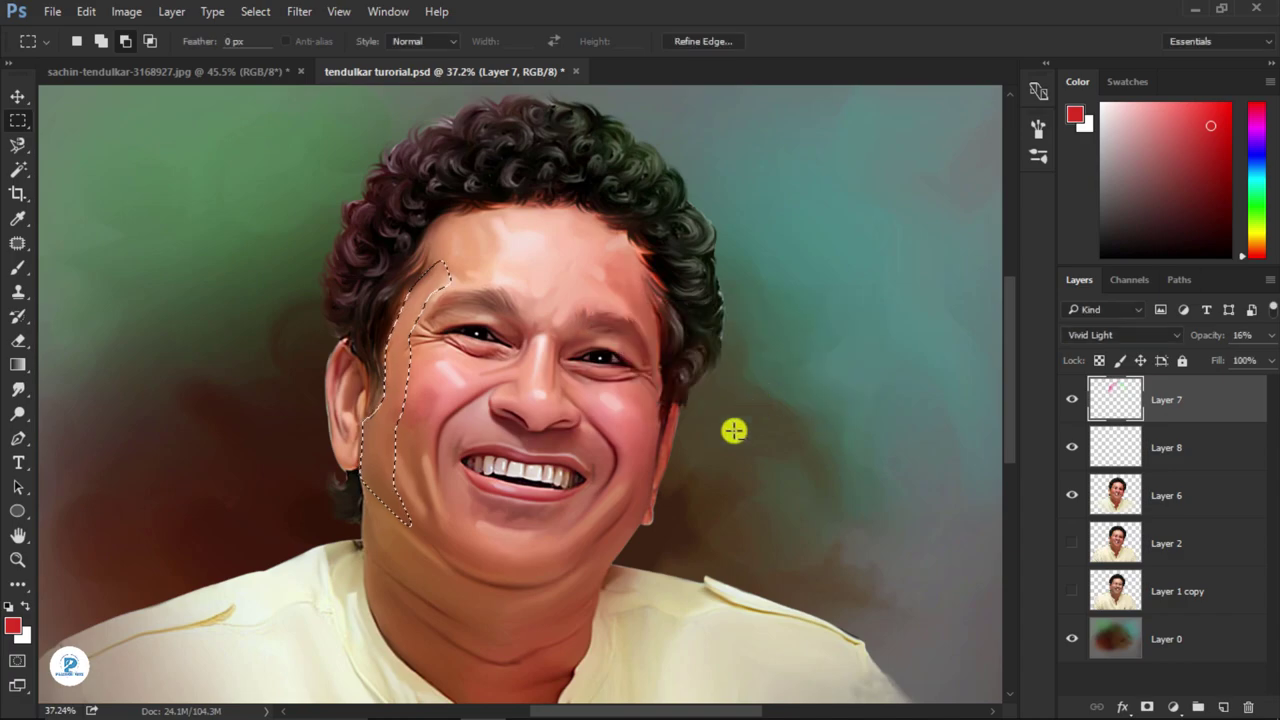
{"action": "key", "text": "ctrl+u"}
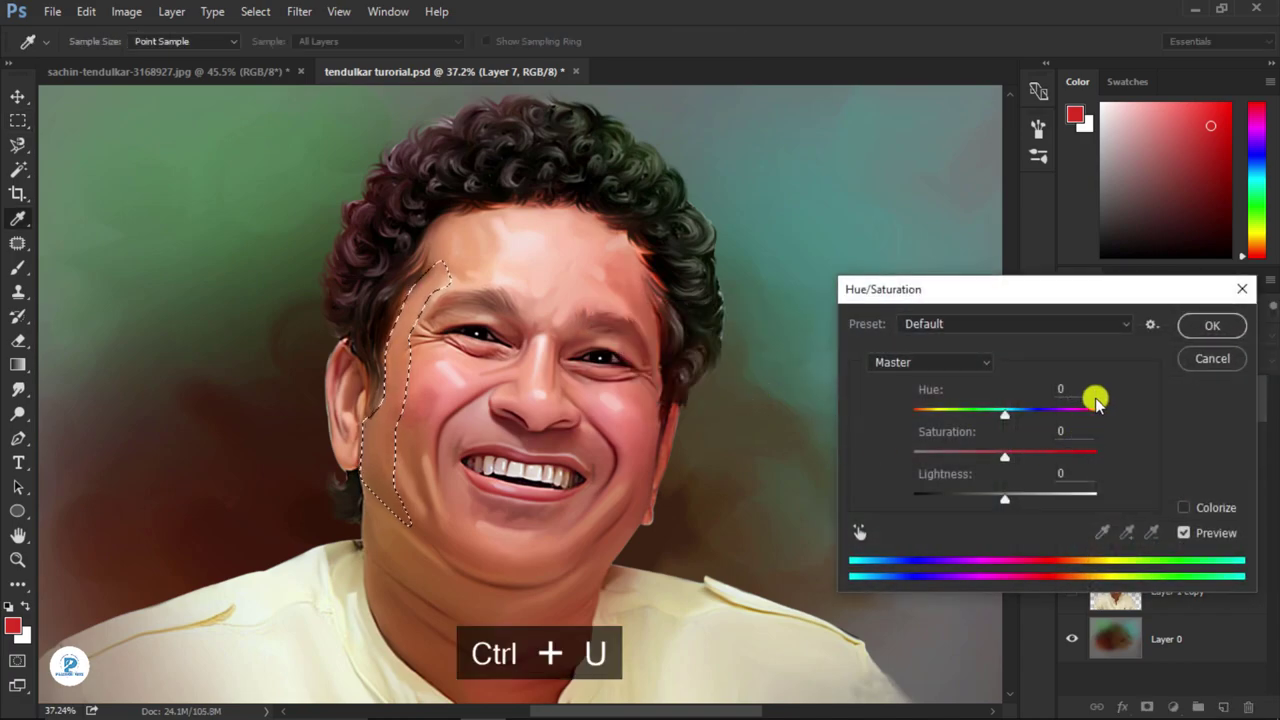
{"action": "mouse_move", "coordinate": [1004, 418]}
{"action": "left_mouse_down"}
{"action": "mouse_move", "coordinate": [963, 414]}
{"action": "mouse_move", "coordinate": [1032, 414]}
{"action": "left_mouse_up"}
{"action": "key", "text": "Return"}
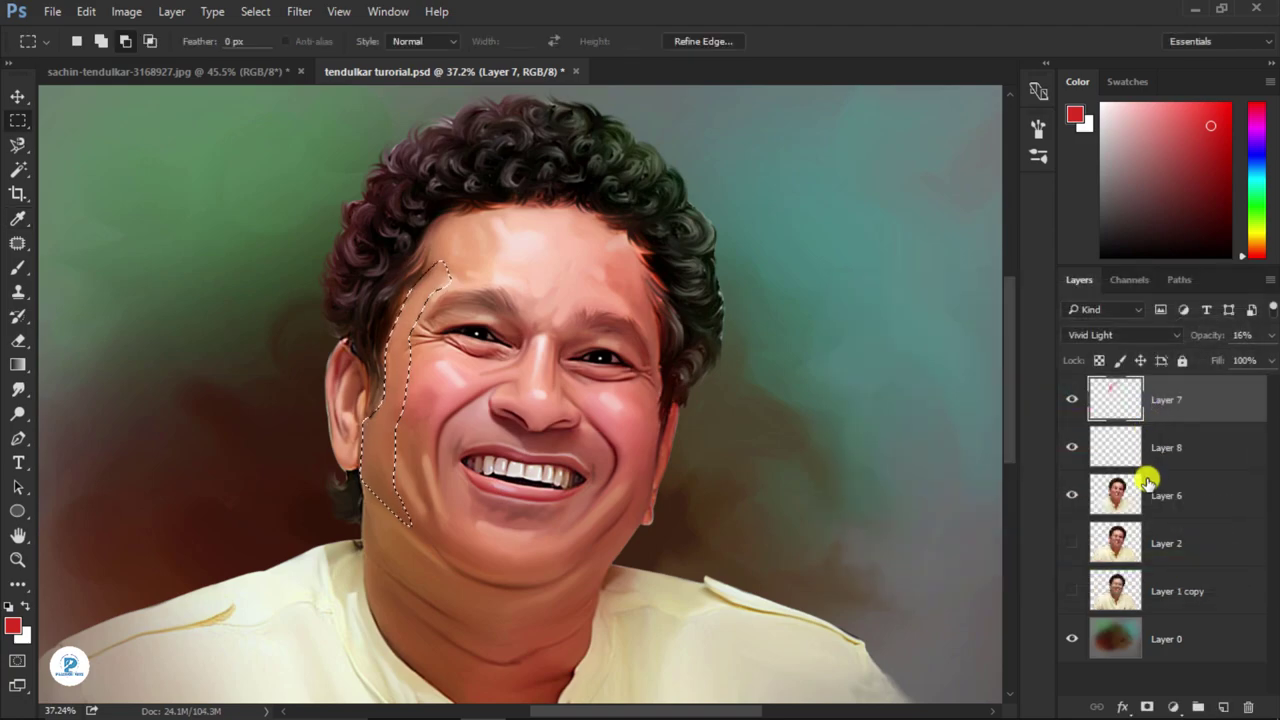
- On Layer 6, raise the cheek area's hue to +7, then deselect
{"action": "left_click", "coordinate": [1148, 485]}
{"action": "key", "text": "ctrl+u"}
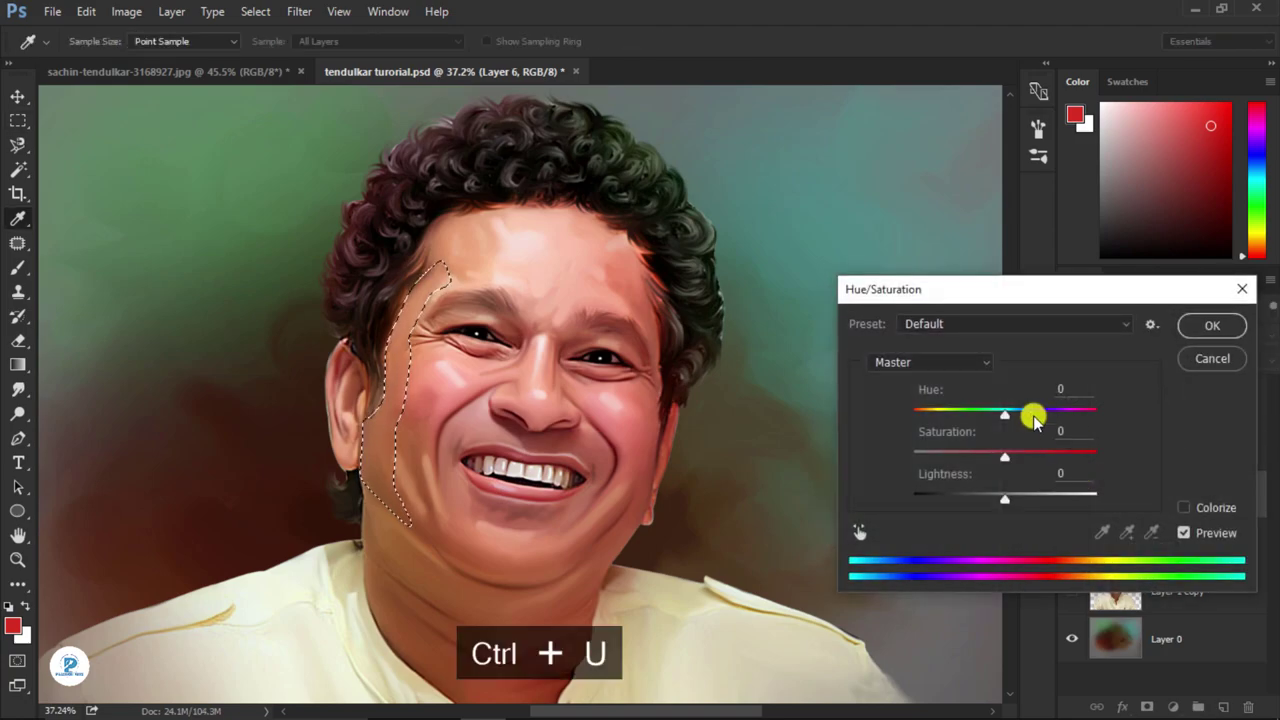
{"action": "left_click_drag", "start_coordinate": [1004, 418], "coordinate": [1017, 420]}
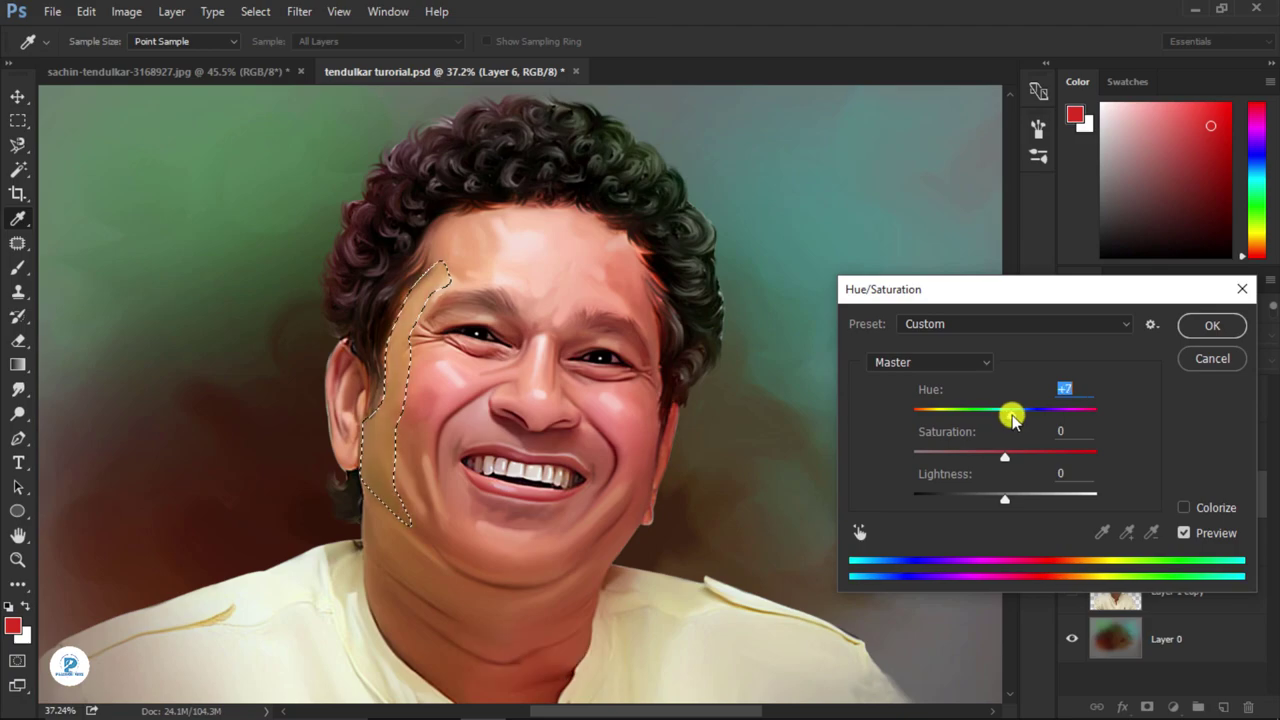
{"action": "left_click", "coordinate": [1203, 330]}
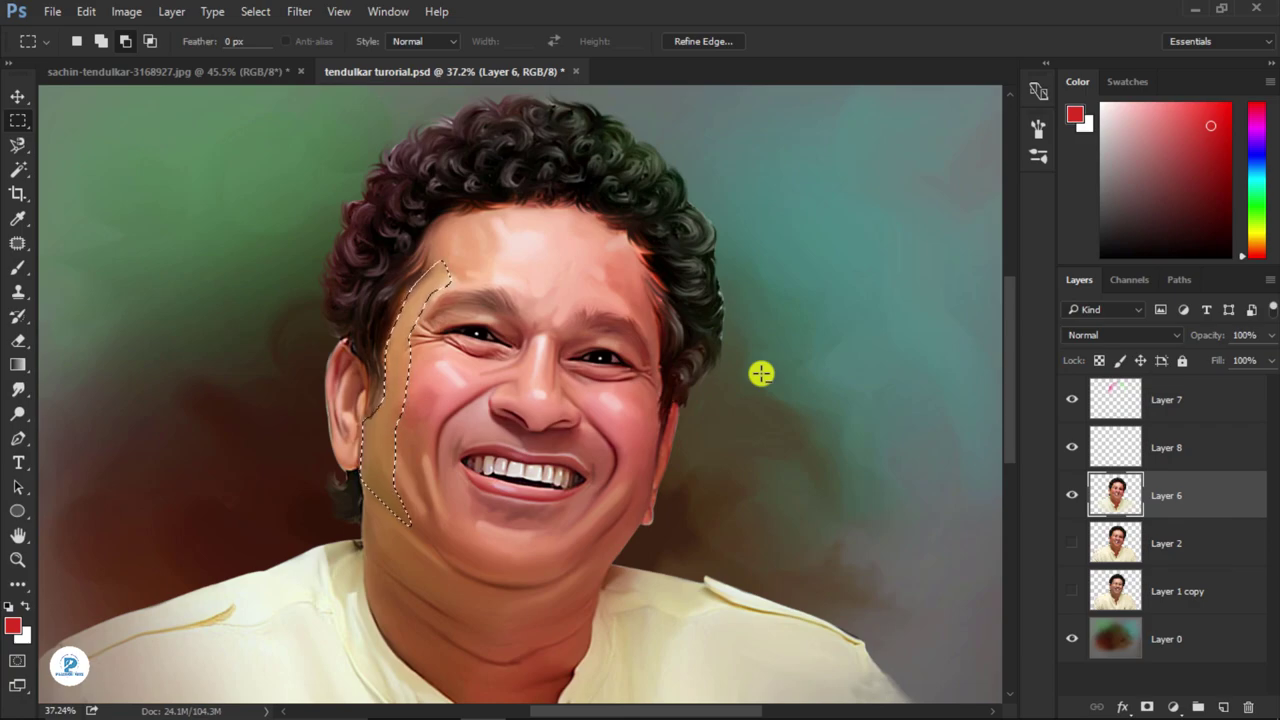
{"action": "key", "text": "ctrl+d"}
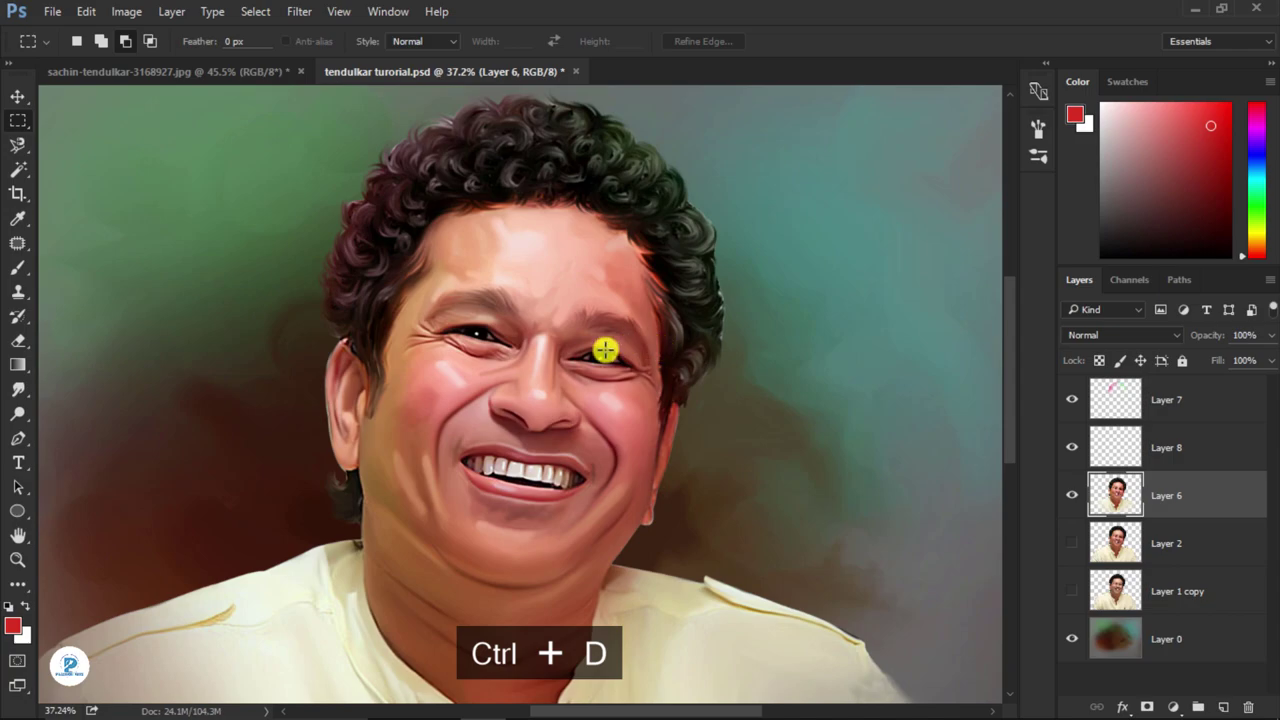
- Add a new empty layer above Layer 6 and set up a small Smudge brush with white foreground
{"action": "scroll", "coordinate": [605, 349], "scroll_direction": "down", "scroll_amount": 2}
{"action": "scroll", "coordinate": [535, 380], "scroll_direction": "up", "scroll_amount": 1}
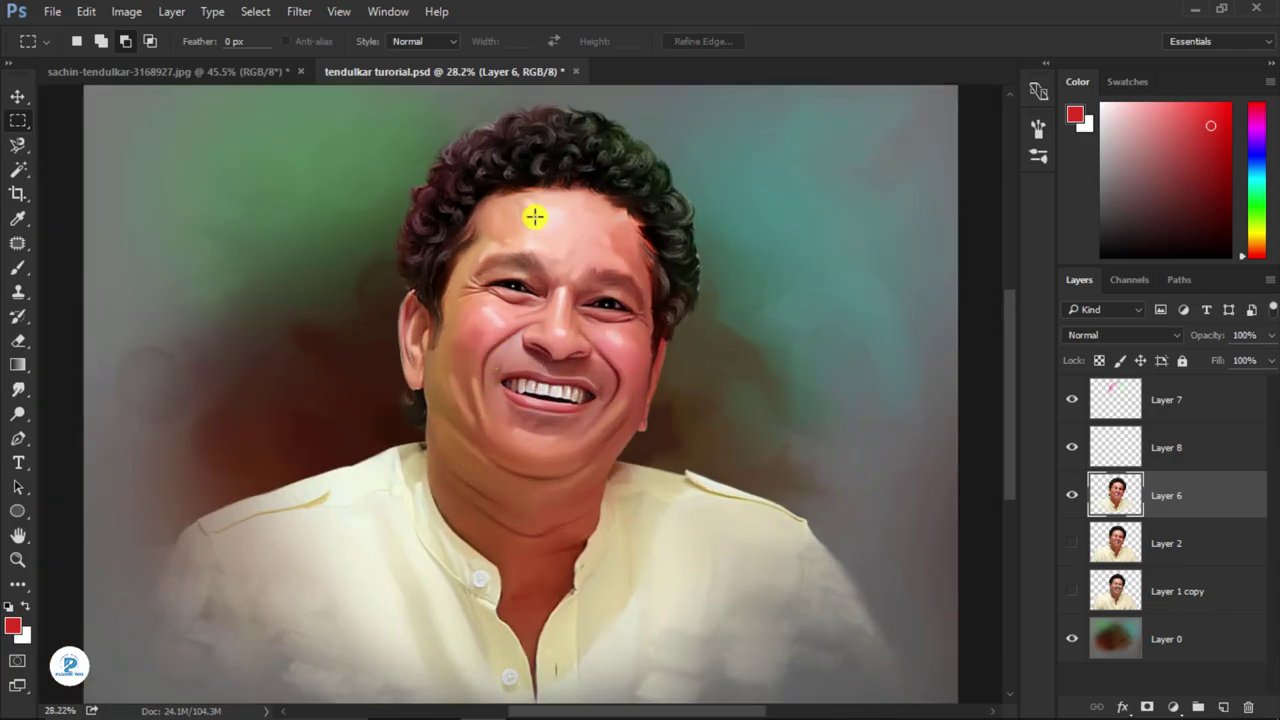
{"action": "scroll", "coordinate": [535, 216], "scroll_direction": "up", "scroll_amount": 1}
{"action": "scroll", "coordinate": [546, 194], "scroll_direction": "up", "scroll_amount": 2}
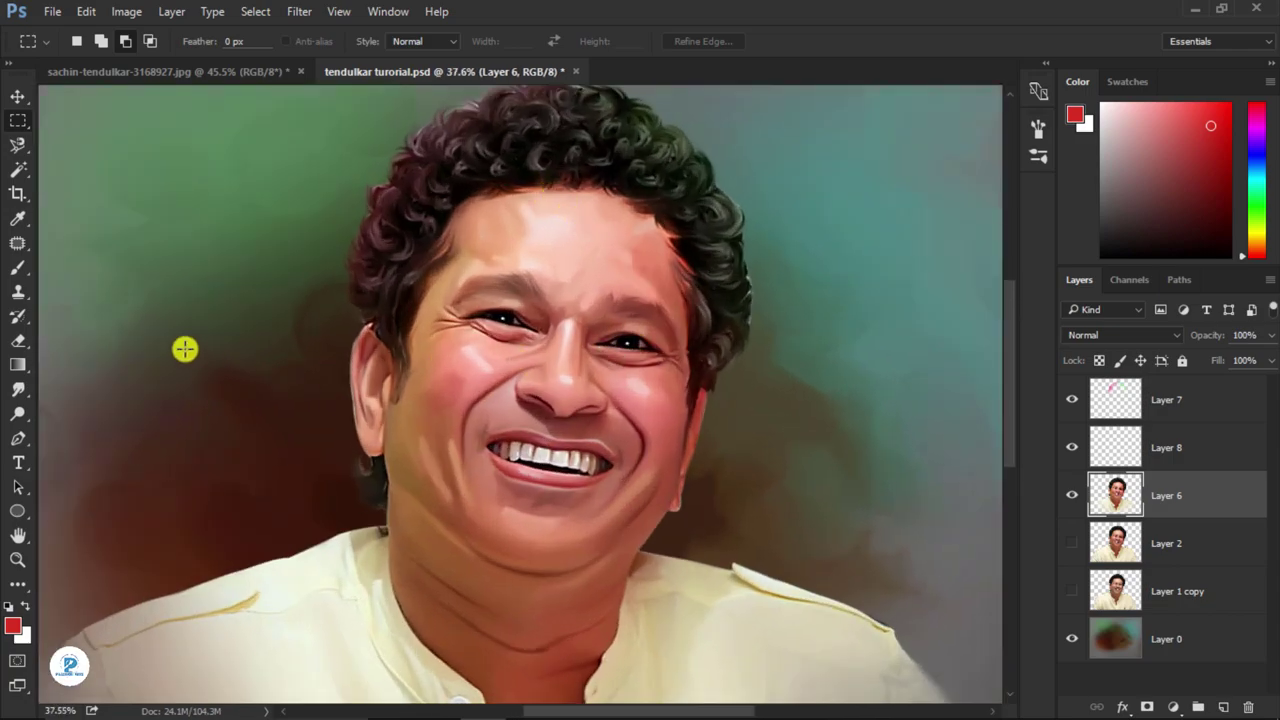
{"action": "scroll", "coordinate": [520, 511], "scroll_direction": "up", "scroll_amount": 2}
{"action": "scroll", "coordinate": [427, 477], "scroll_direction": "up", "scroll_amount": 2}
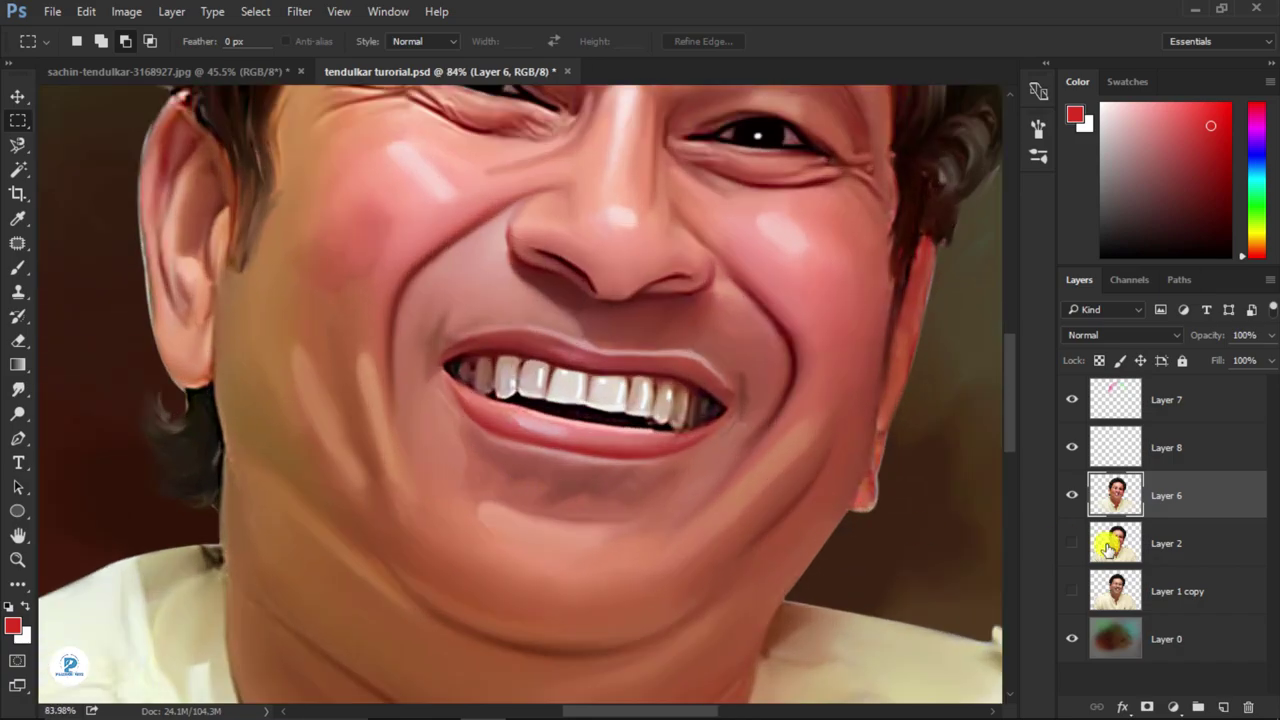
{"action": "left_click", "coordinate": [1222, 707]}
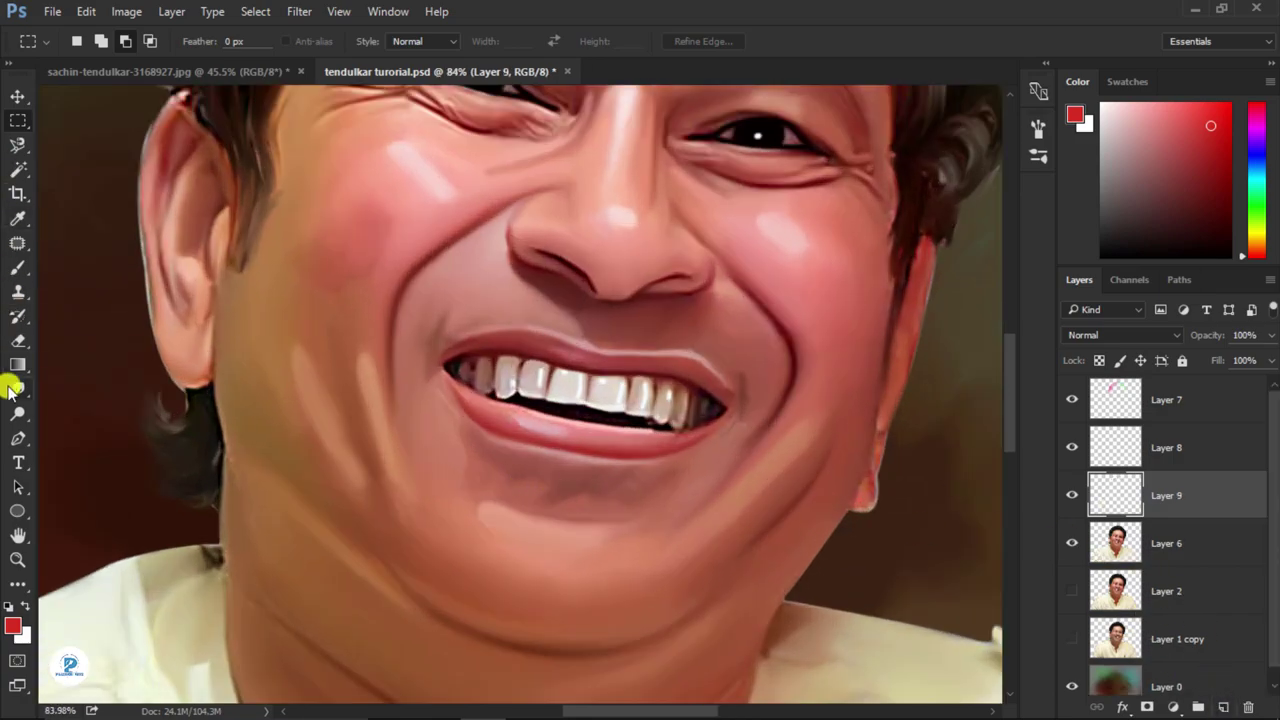
{"action": "left_click", "coordinate": [14, 389]}
{"action": "left_click_drag", "start_coordinate": [1120, 120], "coordinate": [1102, 104]}
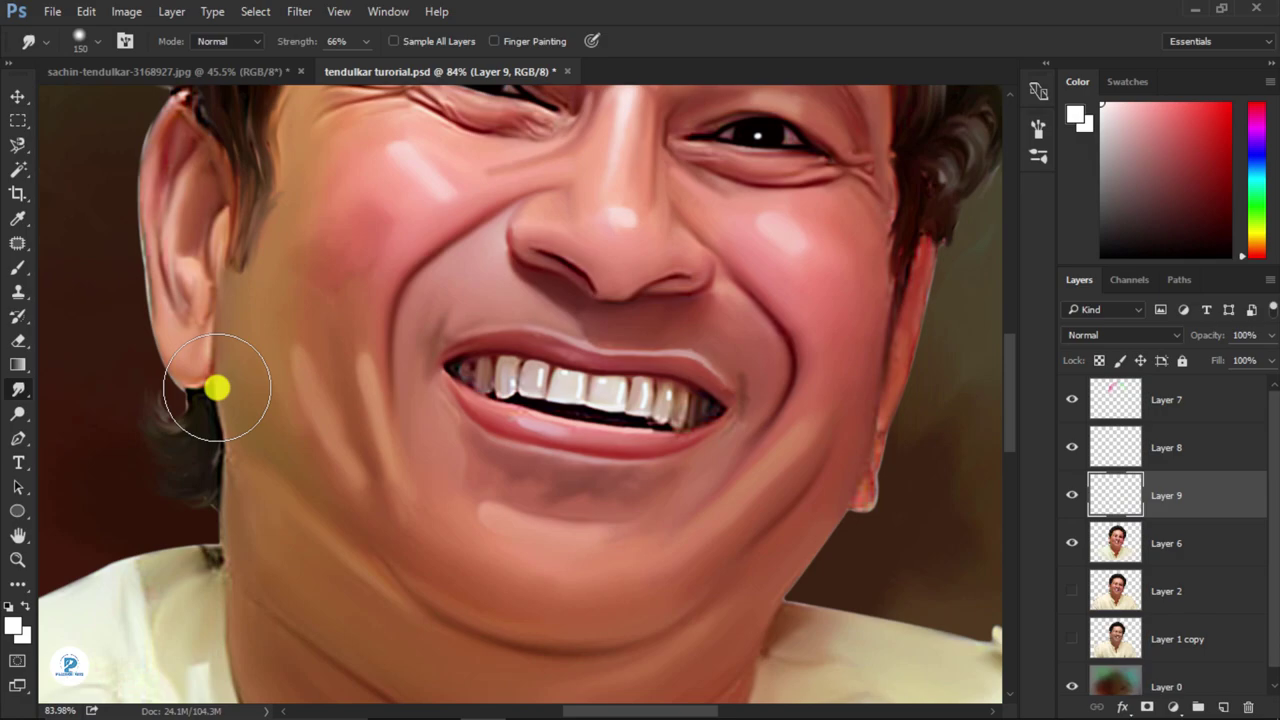
{"action": "key", "text": "bracketleft"}
{"action": "key", "text": "bracketleft"}
{"action": "key", "text": "bracketleft"}
{"action": "scroll", "coordinate": [206, 391], "scroll_direction": "up", "scroll_amount": 2}
{"action": "key", "text": "bracketleft"}
{"action": "key", "text": "bracketleft"}
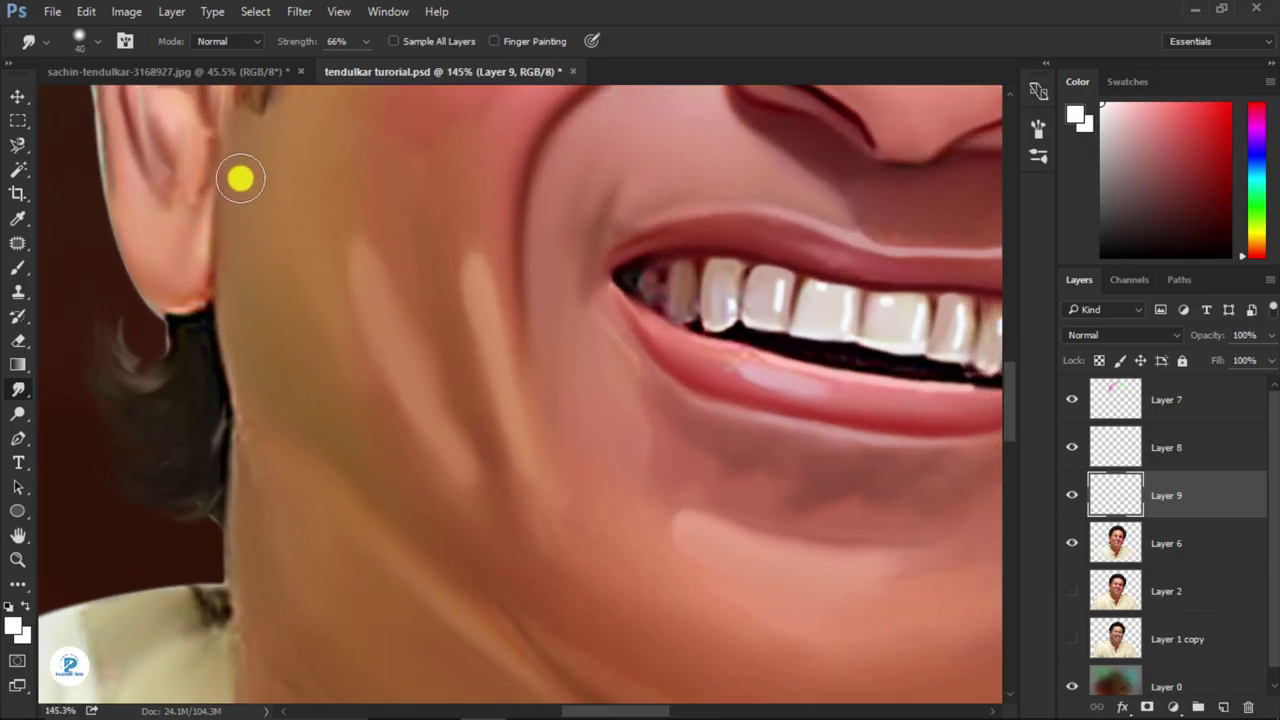
- Smudge light streaks along the ear, the jaw edge below it, and the neck's left edge
{"action": "left_click_drag", "start_coordinate": [230, 291], "coordinate": [234, 351]}
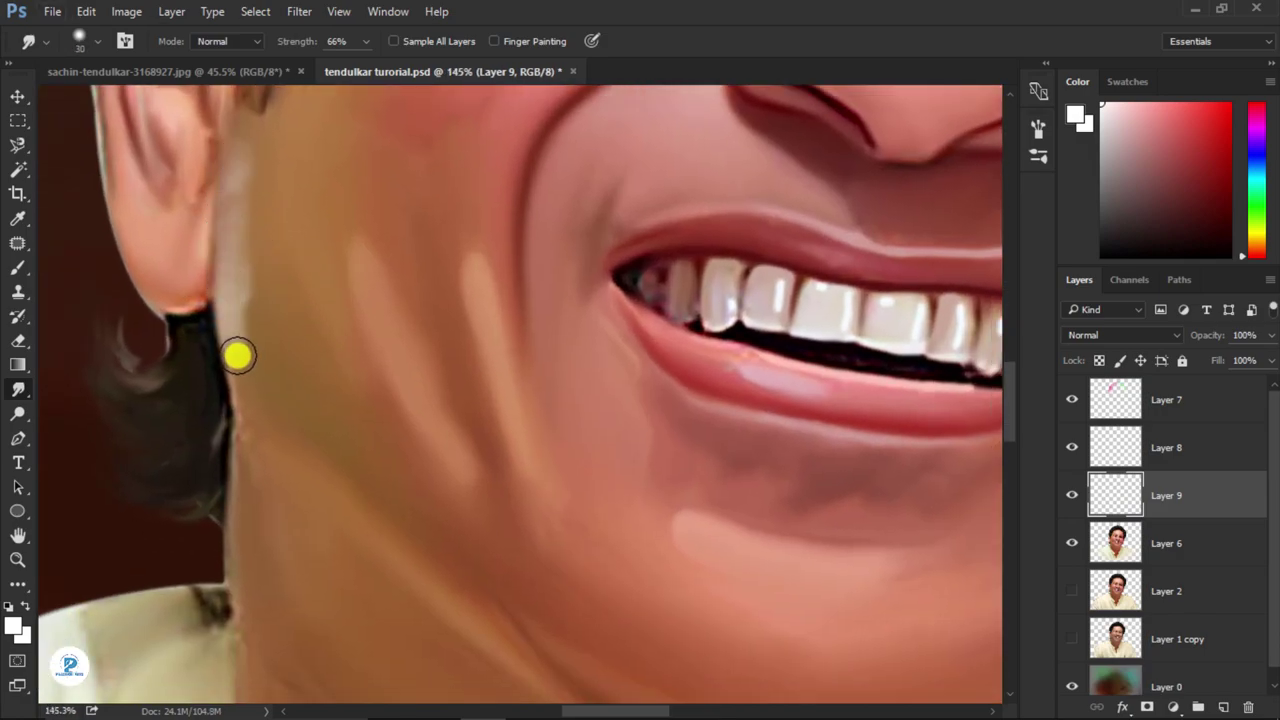
{"action": "scroll", "coordinate": [254, 326], "scroll_direction": "down", "scroll_amount": 3}
{"action": "scroll", "coordinate": [254, 326], "scroll_direction": "right", "scroll_amount": 2}
{"action": "scroll", "coordinate": [283, 263], "scroll_direction": "down", "scroll_amount": 5}
{"action": "scroll", "coordinate": [430, 514], "scroll_direction": "up", "scroll_amount": 5}
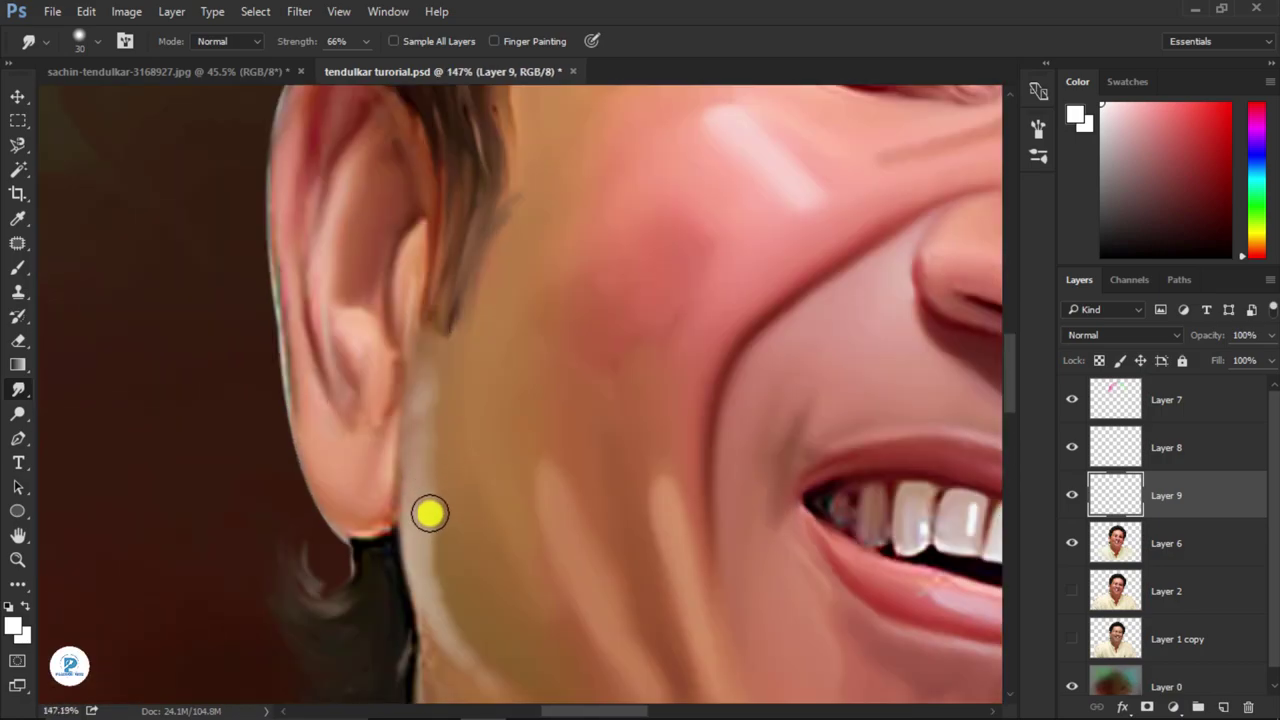
{"action": "scroll", "coordinate": [626, 423], "scroll_direction": "down", "scroll_amount": 5}
{"action": "scroll", "coordinate": [691, 549], "scroll_direction": "up", "scroll_amount": 5}
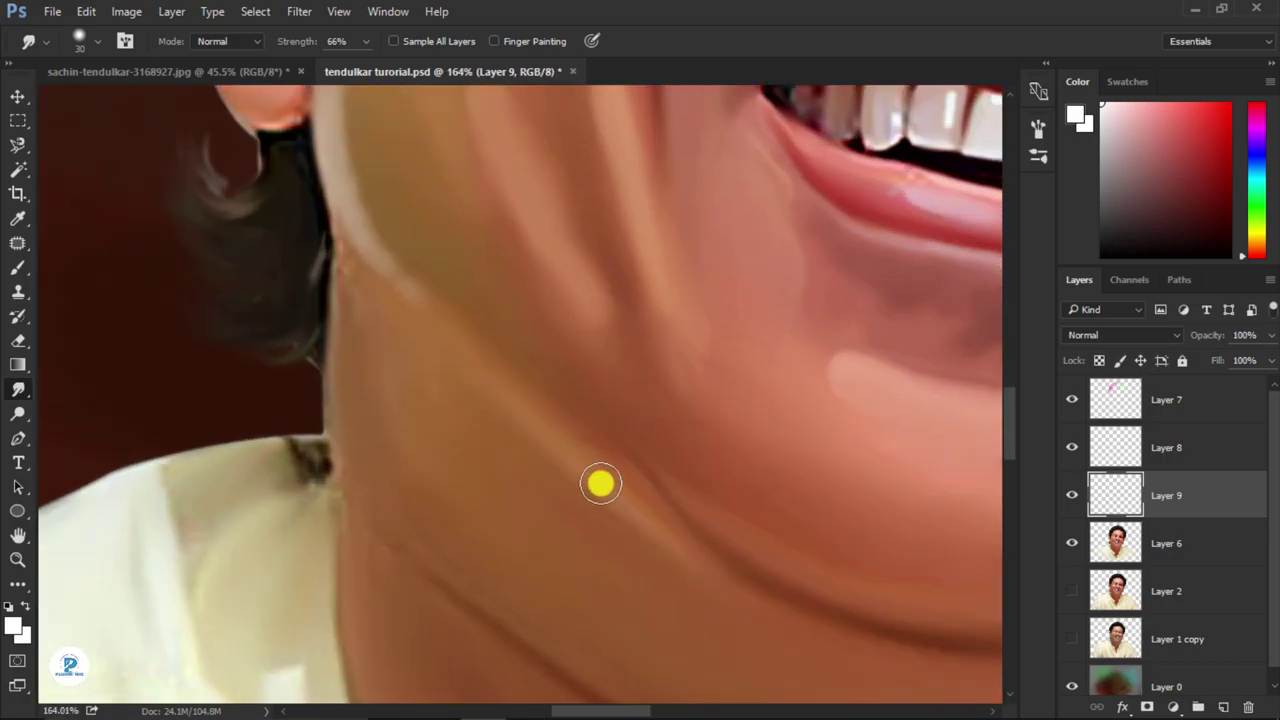
{"action": "mouse_move", "coordinate": [386, 414]}
{"action": "left_mouse_down"}
{"action": "mouse_move", "coordinate": [351, 291]}
{"action": "mouse_move", "coordinate": [349, 400]}
{"action": "mouse_move", "coordinate": [387, 351]}
{"action": "mouse_move", "coordinate": [363, 346]}
{"action": "mouse_move", "coordinate": [366, 474]}
{"action": "left_mouse_up"}
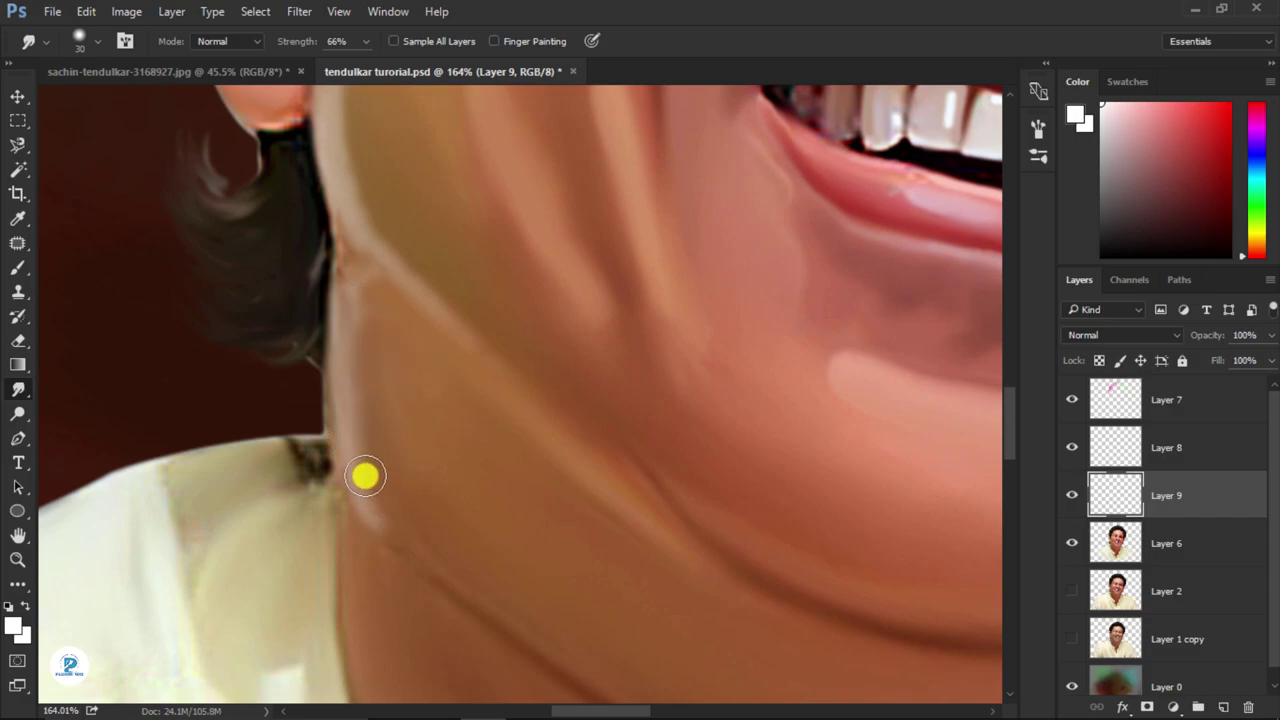
{"action": "scroll", "coordinate": [481, 461], "scroll_direction": "down", "scroll_amount": 5}
{"action": "scroll", "coordinate": [417, 449], "scroll_direction": "down", "scroll_amount": 1}
{"action": "scroll", "coordinate": [329, 263], "scroll_direction": "up", "scroll_amount": 5}
{"action": "mouse_move", "coordinate": [329, 263]}
{"action": "left_mouse_down"}
{"action": "mouse_move", "coordinate": [300, 434]}
{"action": "mouse_move", "coordinate": [310, 470]}
{"action": "left_mouse_up"}
- Stretch light highlights along the upper neck crease and, with a 30 px brush, the lower crease
{"action": "scroll", "coordinate": [312, 400], "scroll_direction": "down", "scroll_amount": 1}
{"action": "scroll", "coordinate": [330, 260], "scroll_direction": "down", "scroll_amount": 5}
{"action": "mouse_move", "coordinate": [400, 438]}
{"action": "left_mouse_down"}
{"action": "mouse_move", "coordinate": [463, 460]}
{"action": "mouse_move", "coordinate": [337, 403]}
{"action": "mouse_move", "coordinate": [413, 438]}
{"action": "left_mouse_up"}
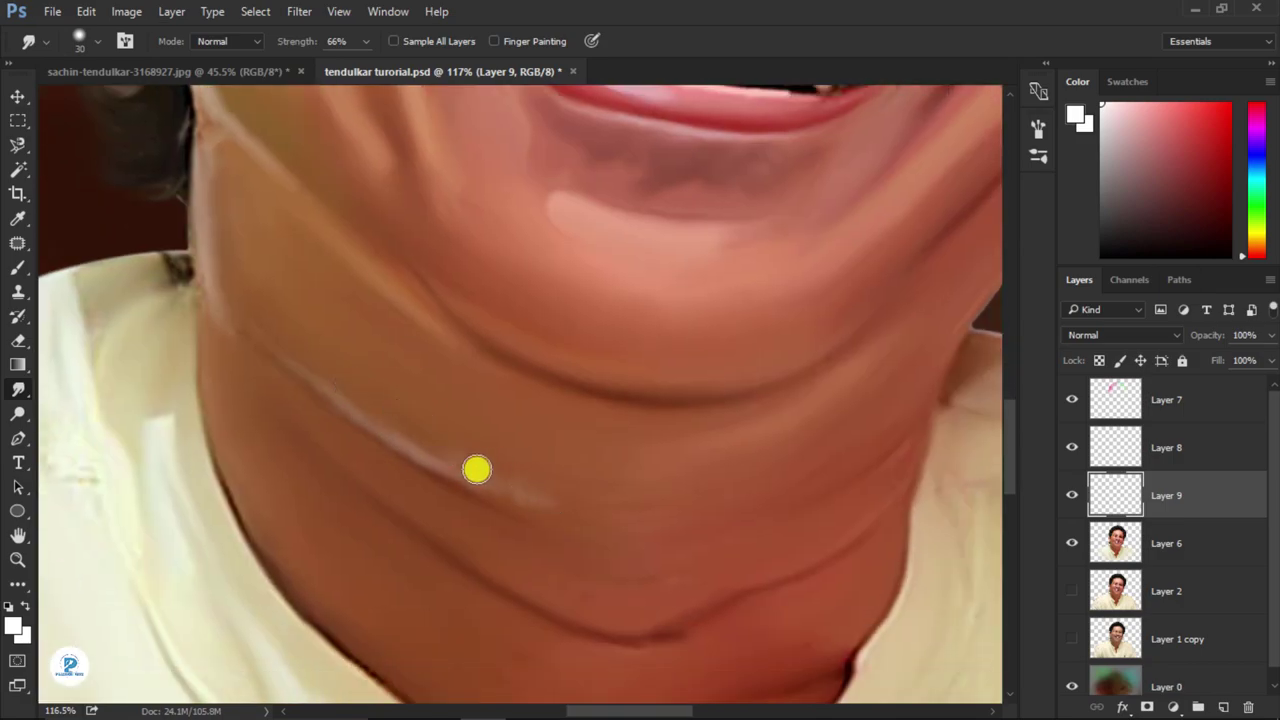
{"action": "left_click_drag", "start_coordinate": [477, 469], "coordinate": [597, 520]}
{"action": "scroll", "coordinate": [620, 520], "scroll_direction": "down", "scroll_amount": 5}
{"action": "scroll", "coordinate": [606, 460], "scroll_direction": "up", "scroll_amount": 5}
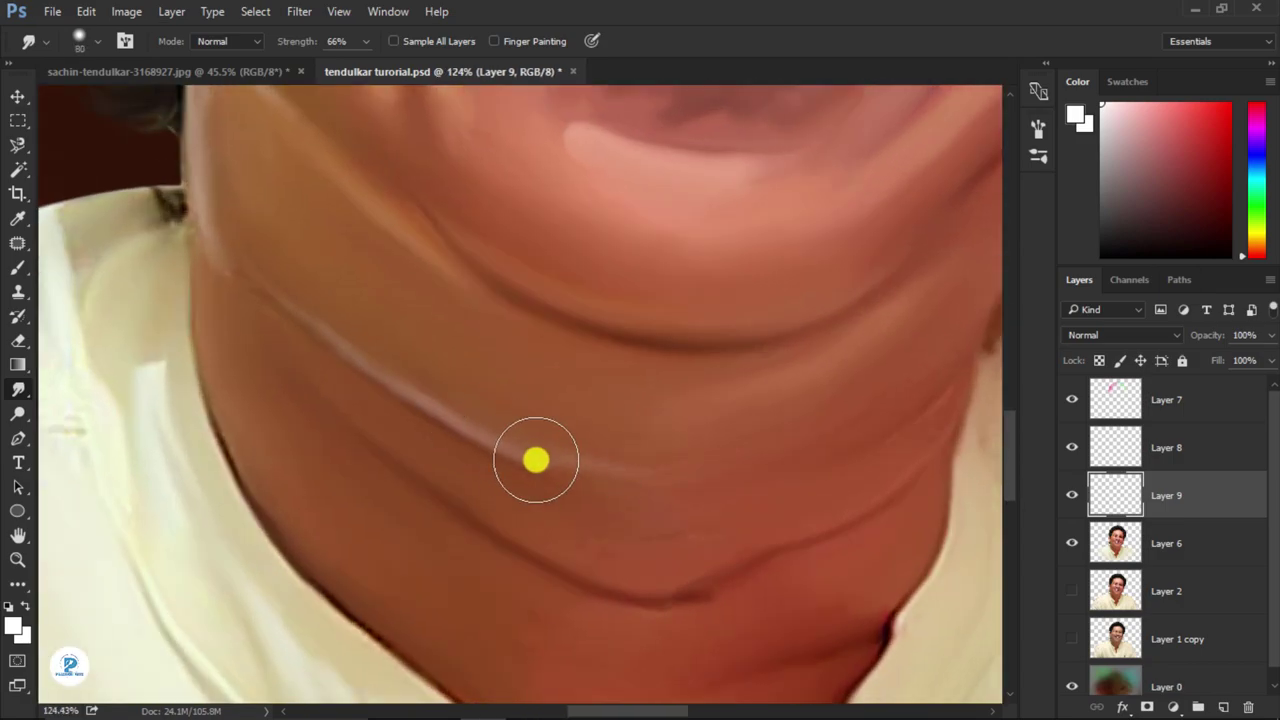
{"action": "left_click_drag", "start_coordinate": [536, 460], "coordinate": [700, 490]}
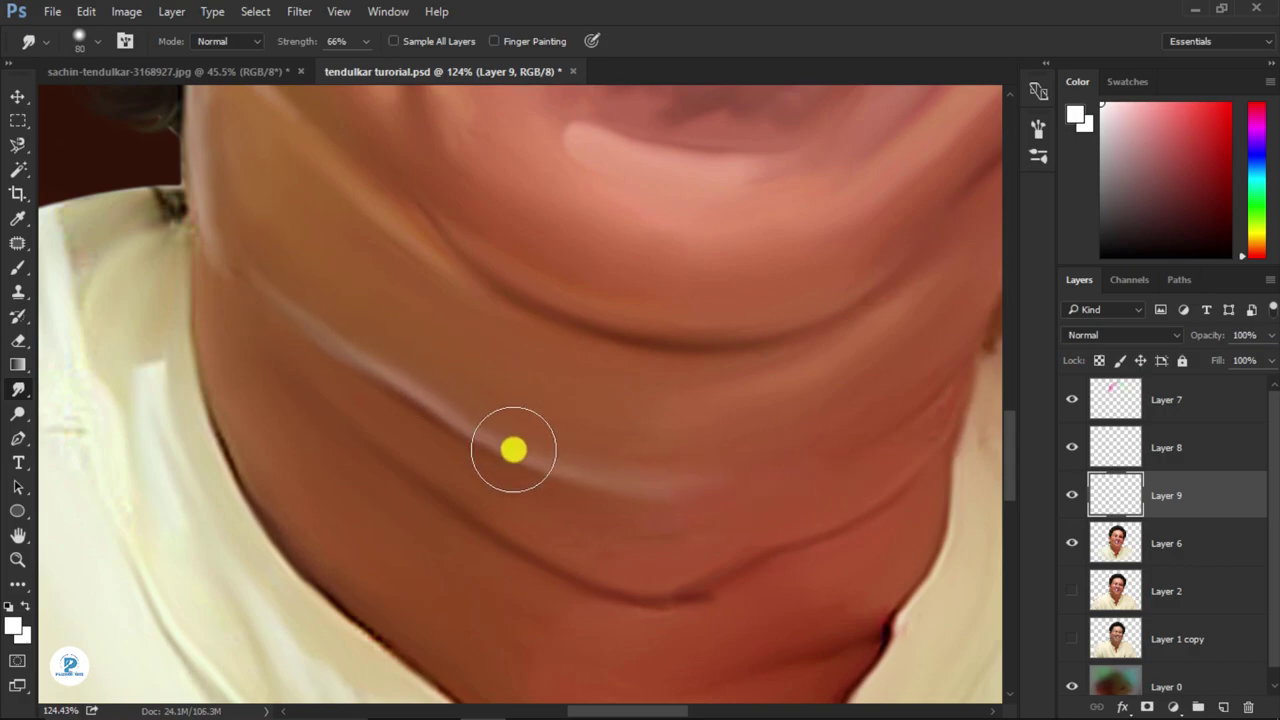
{"action": "key", "text": "bracketleft"}
{"action": "key", "text": "bracketleft"}
{"action": "key", "text": "bracketleft"}
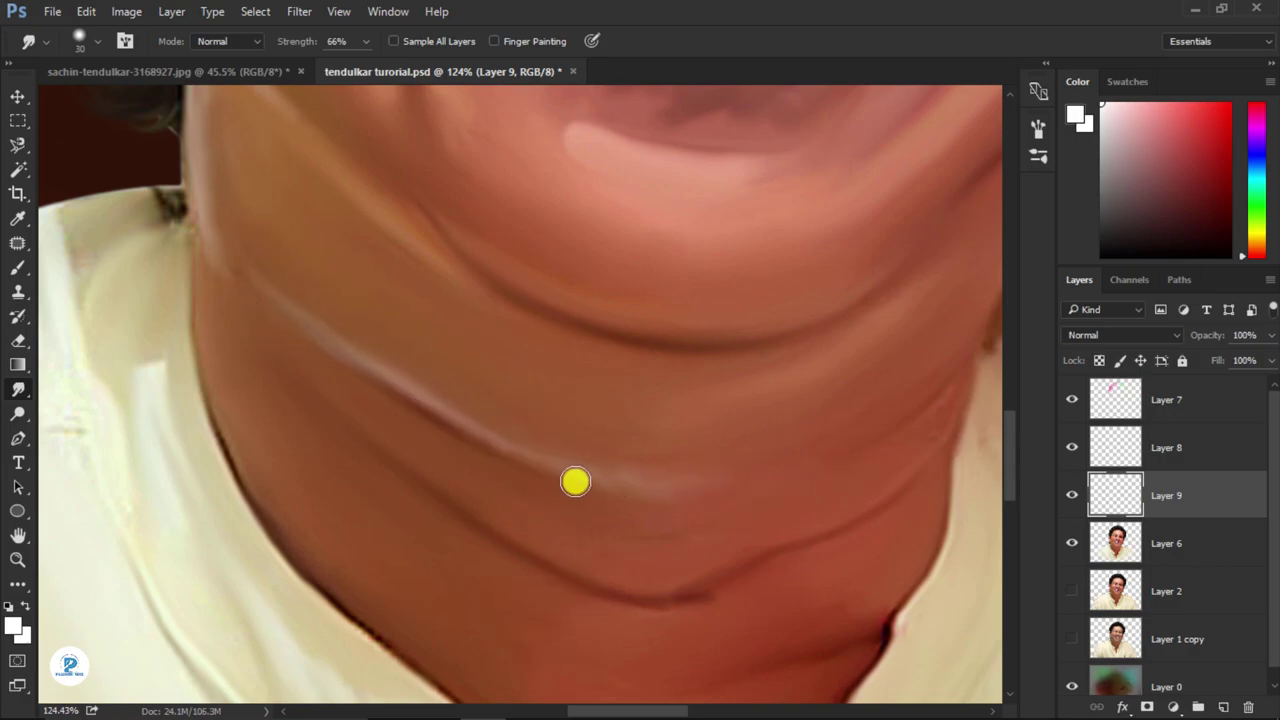
{"action": "mouse_move", "coordinate": [637, 584]}
{"action": "left_mouse_down"}
{"action": "mouse_move", "coordinate": [646, 571]}
{"action": "mouse_move", "coordinate": [546, 552]}
{"action": "mouse_move", "coordinate": [430, 482]}
{"action": "left_mouse_up"}
{"action": "key", "text": "bracketright"}
{"action": "key", "text": "bracketright"}
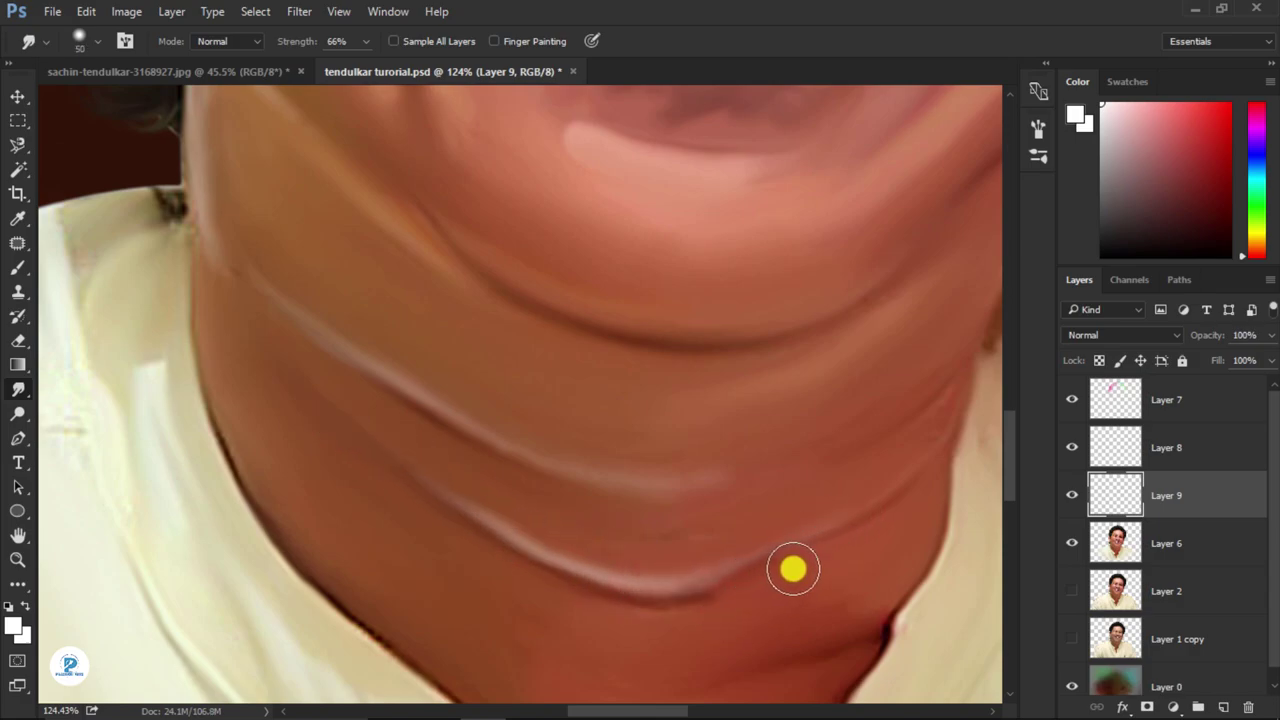
{"action": "scroll", "coordinate": [824, 561], "scroll_direction": "down", "scroll_amount": 5}
{"action": "scroll", "coordinate": [820, 583], "scroll_direction": "up", "scroll_amount": 4}
- Smudge a light highlight along the chin crease sweeping up toward the jaw
{"action": "left_click", "coordinate": [18, 340]}
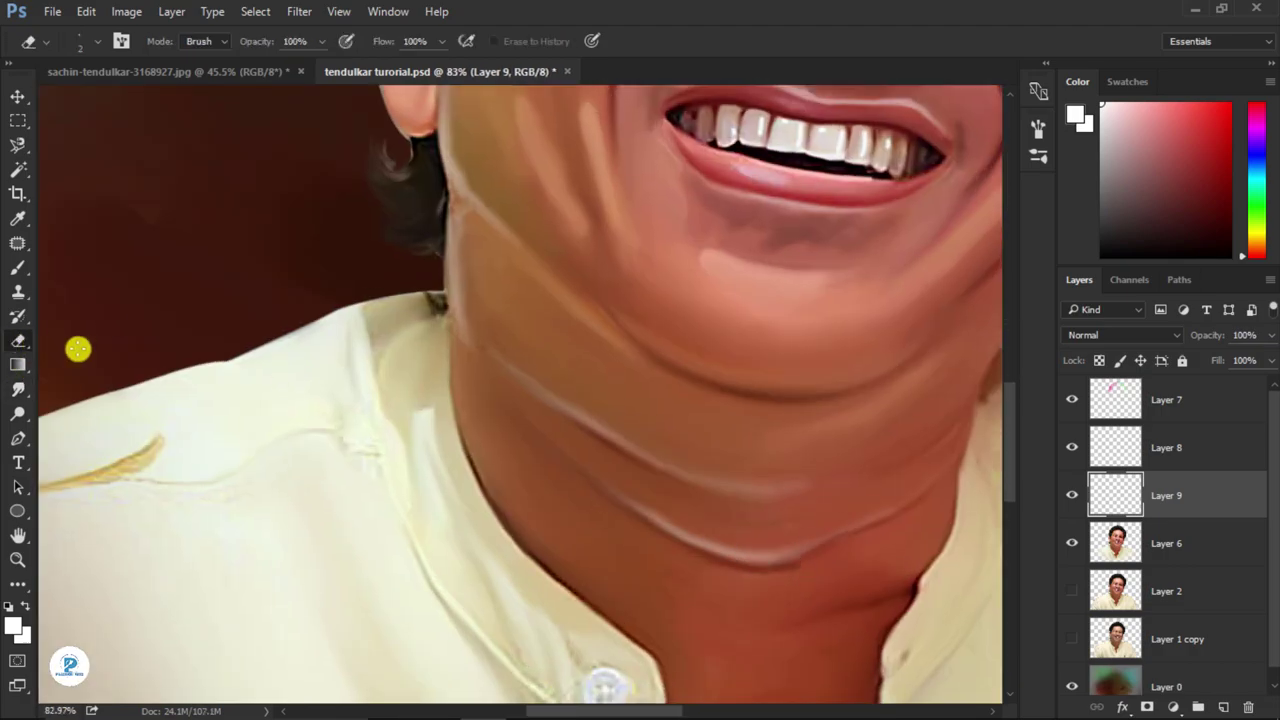
{"action": "scroll", "coordinate": [666, 431], "scroll_direction": "down", "scroll_amount": 3}
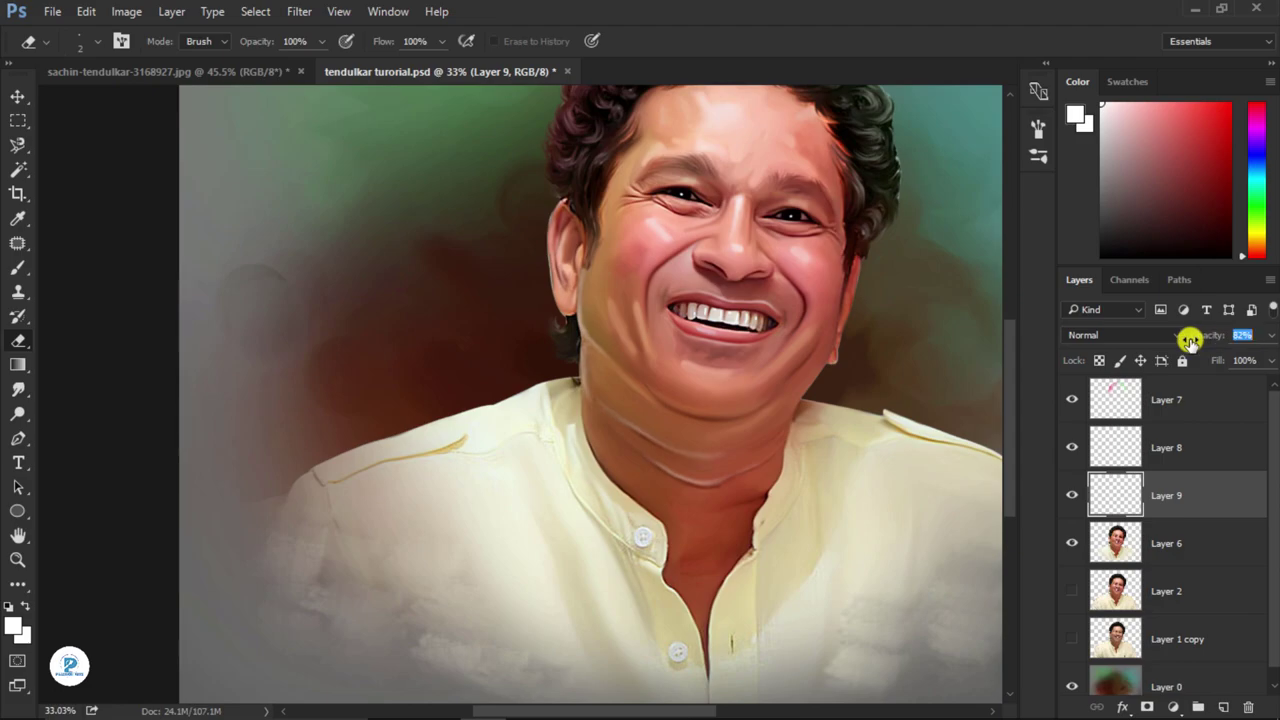
{"action": "scroll", "coordinate": [750, 394], "scroll_direction": "down", "scroll_amount": 2}
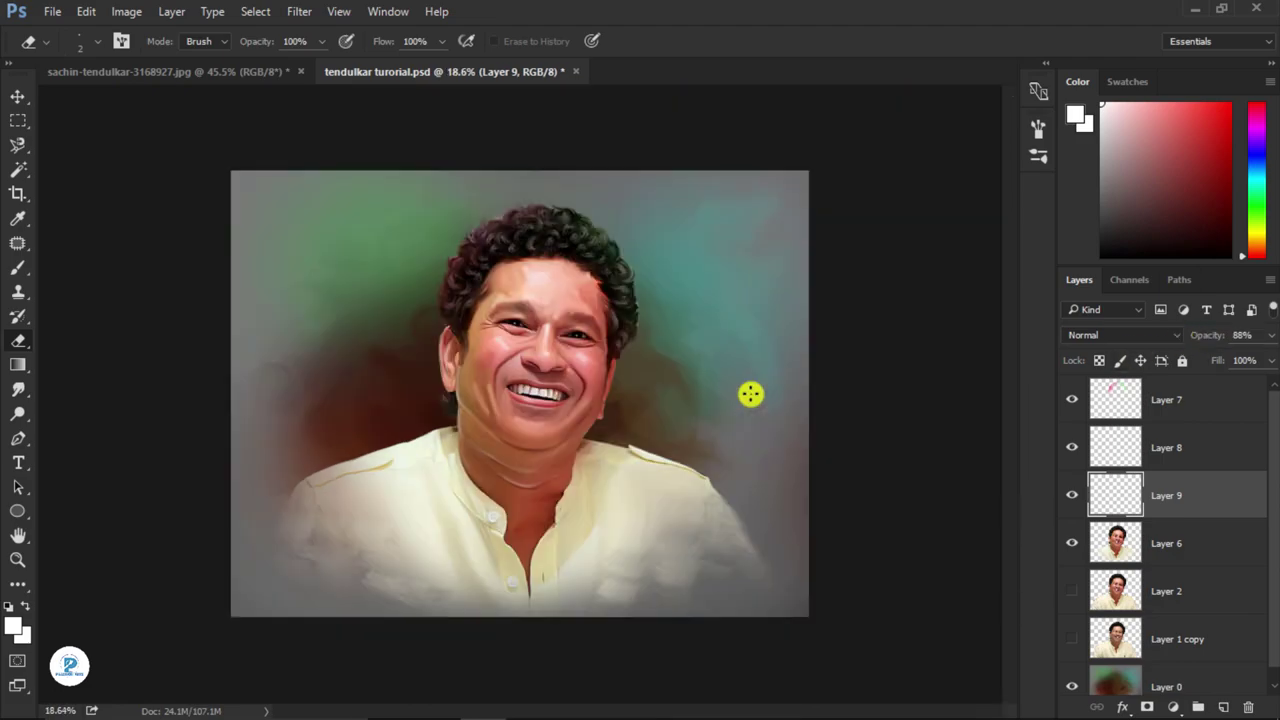
{"action": "scroll", "coordinate": [596, 425], "scroll_direction": "up", "scroll_amount": 2}
{"action": "scroll", "coordinate": [336, 410], "scroll_direction": "up", "scroll_amount": 2}
{"action": "scroll", "coordinate": [420, 551], "scroll_direction": "up", "scroll_amount": 2}
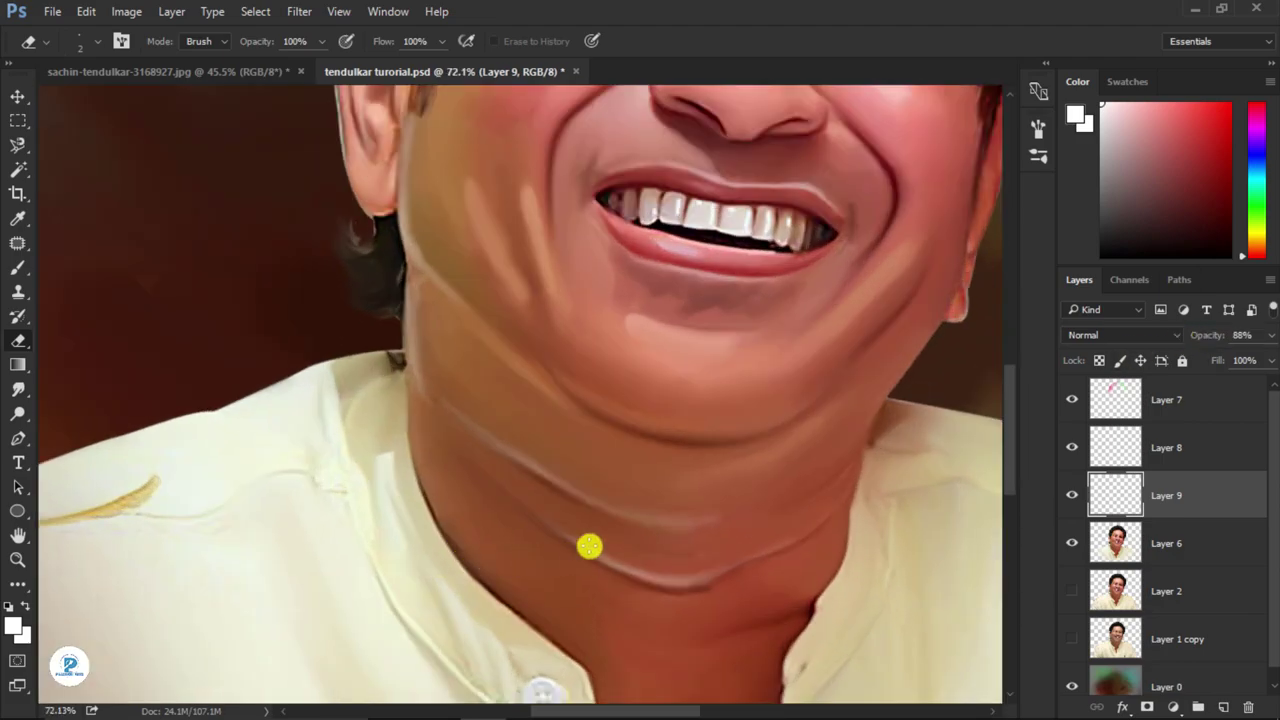
{"action": "scroll", "coordinate": [586, 543], "scroll_direction": "up", "scroll_amount": 2}
{"action": "left_click", "coordinate": [19, 394]}
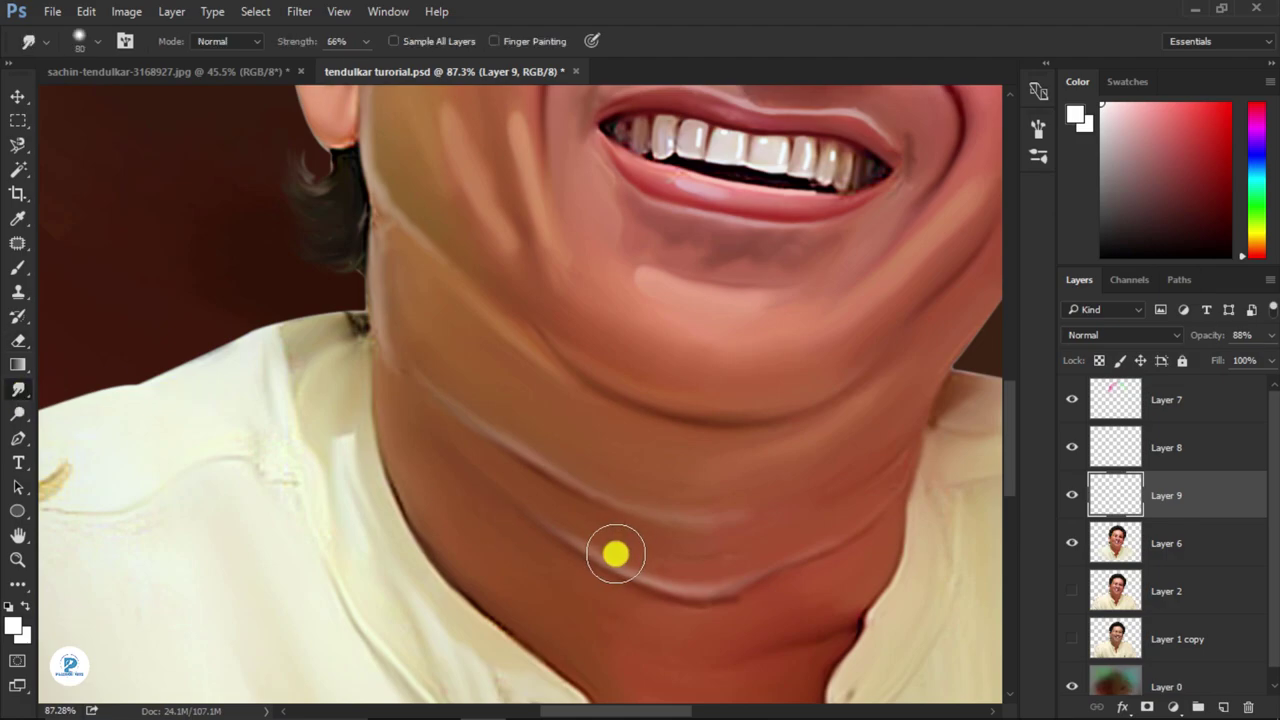
{"action": "scroll", "coordinate": [592, 480], "scroll_direction": "down", "scroll_amount": 3}
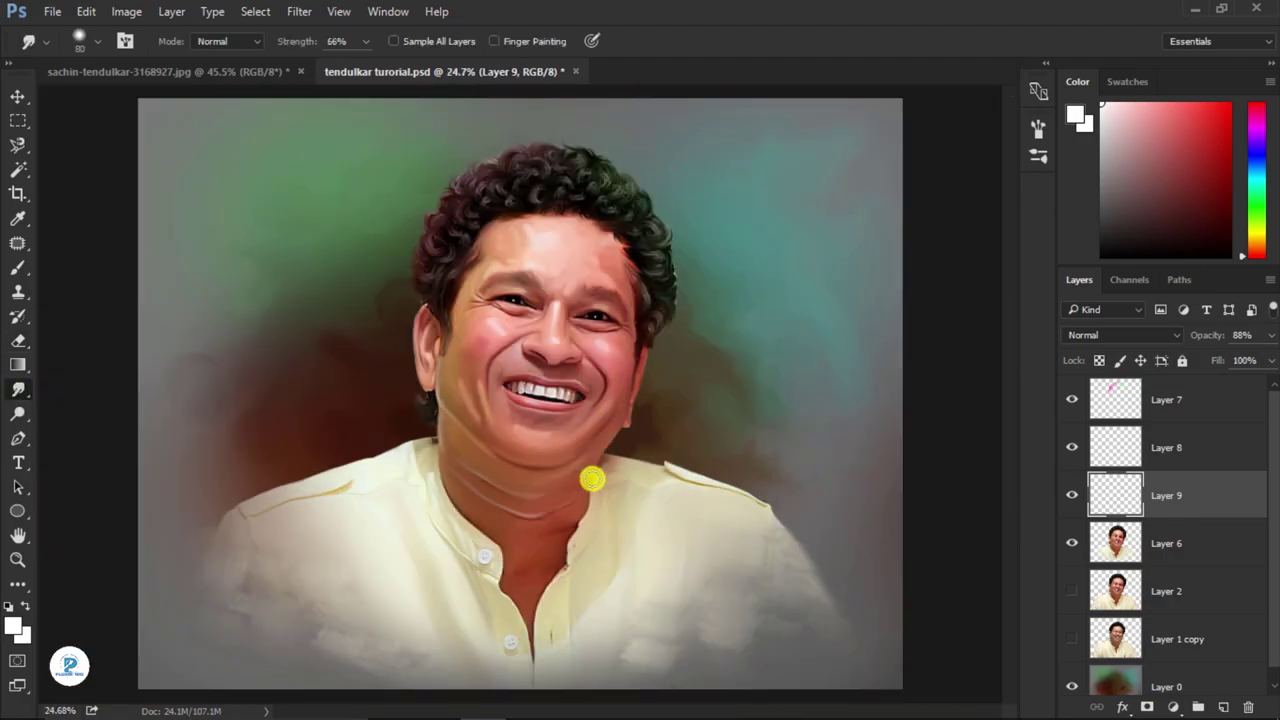
{"action": "scroll", "coordinate": [592, 480], "scroll_direction": "up", "scroll_amount": 2}
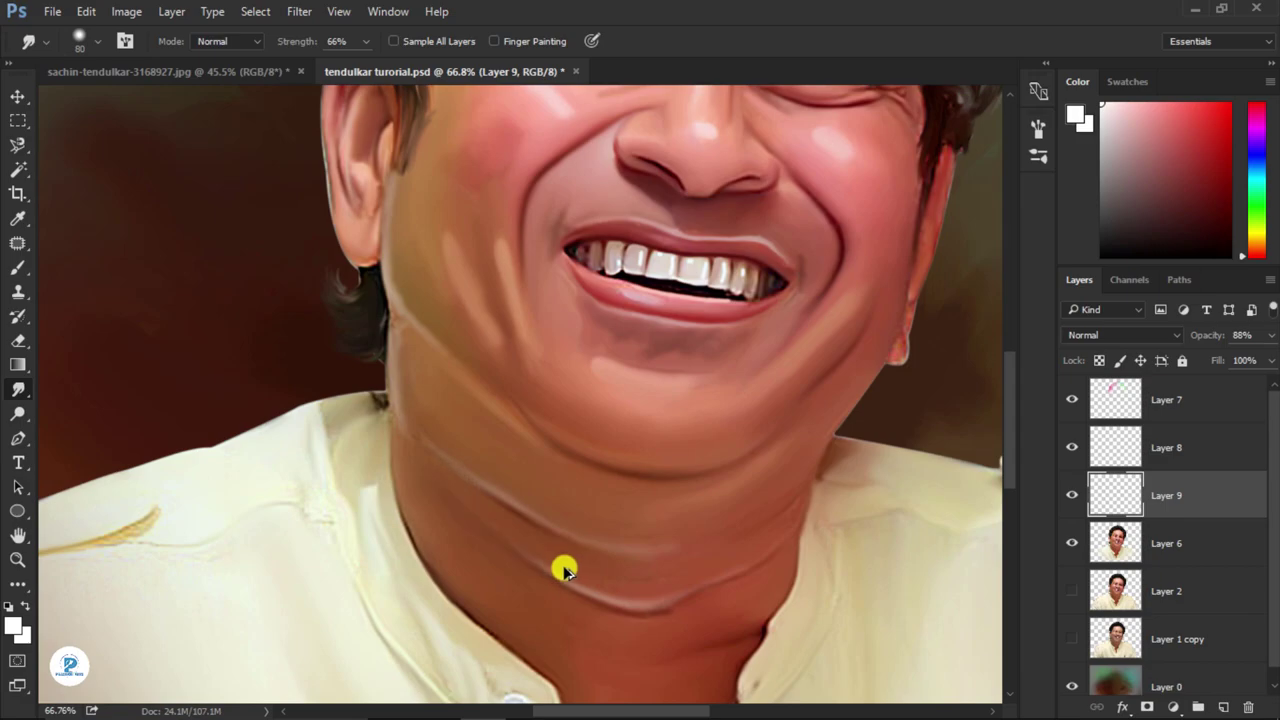
{"action": "scroll", "coordinate": [600, 543], "scroll_direction": "down", "scroll_amount": 1}
{"action": "scroll", "coordinate": [640, 446], "scroll_direction": "down", "scroll_amount": 1}
{"action": "scroll", "coordinate": [632, 458], "scroll_direction": "up", "scroll_amount": 2}
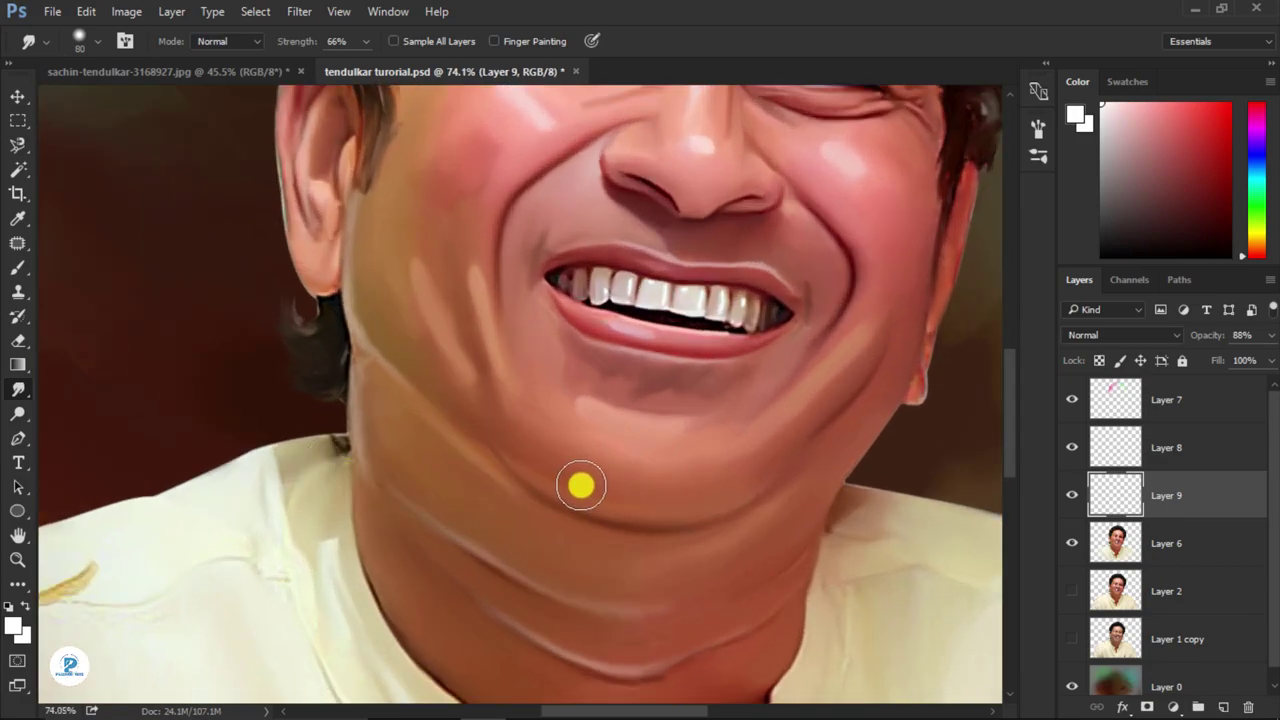
{"action": "scroll", "coordinate": [556, 491], "scroll_direction": "up", "scroll_amount": 2}
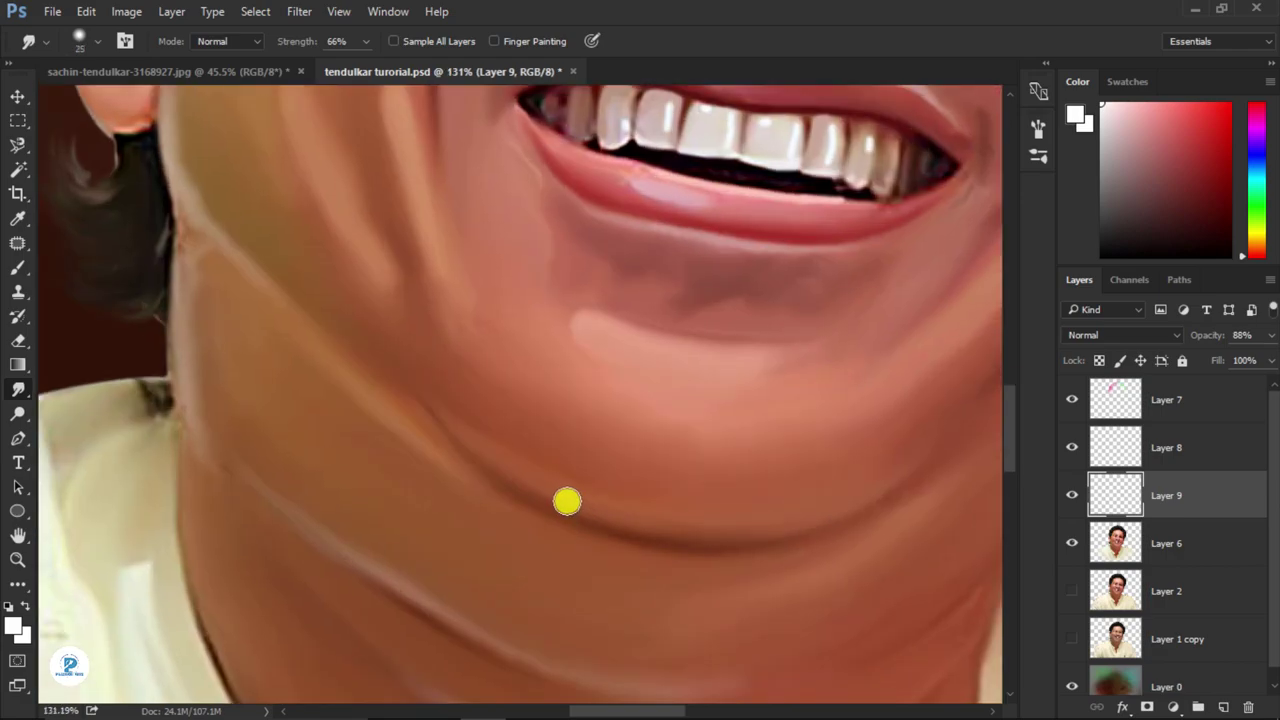
{"action": "mouse_move", "coordinate": [568, 494]}
{"action": "left_mouse_down"}
{"action": "mouse_move", "coordinate": [539, 487]}
{"action": "mouse_move", "coordinate": [677, 523]}
{"action": "mouse_move", "coordinate": [777, 523]}
{"action": "left_mouse_up"}
- Enlarge the smudge brush to 45, then switch to a much larger Eraser at 23% opacity
{"action": "key", "text": "bracketright"}
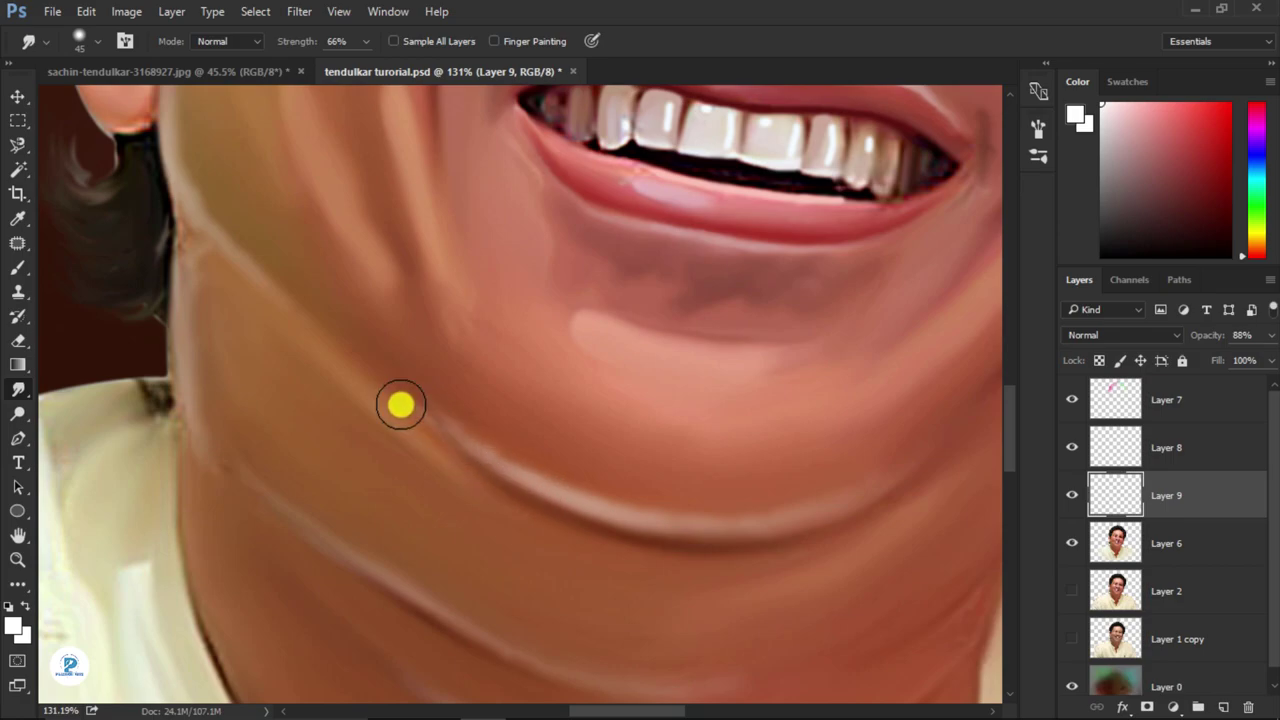
{"action": "scroll", "coordinate": [400, 403], "scroll_direction": "down", "scroll_amount": 1}
{"action": "scroll", "coordinate": [486, 408], "scroll_direction": "down", "scroll_amount": 2}
{"action": "scroll", "coordinate": [626, 371], "scroll_direction": "down", "scroll_amount": 1}
{"action": "scroll", "coordinate": [662, 282], "scroll_direction": "up", "scroll_amount": 2}
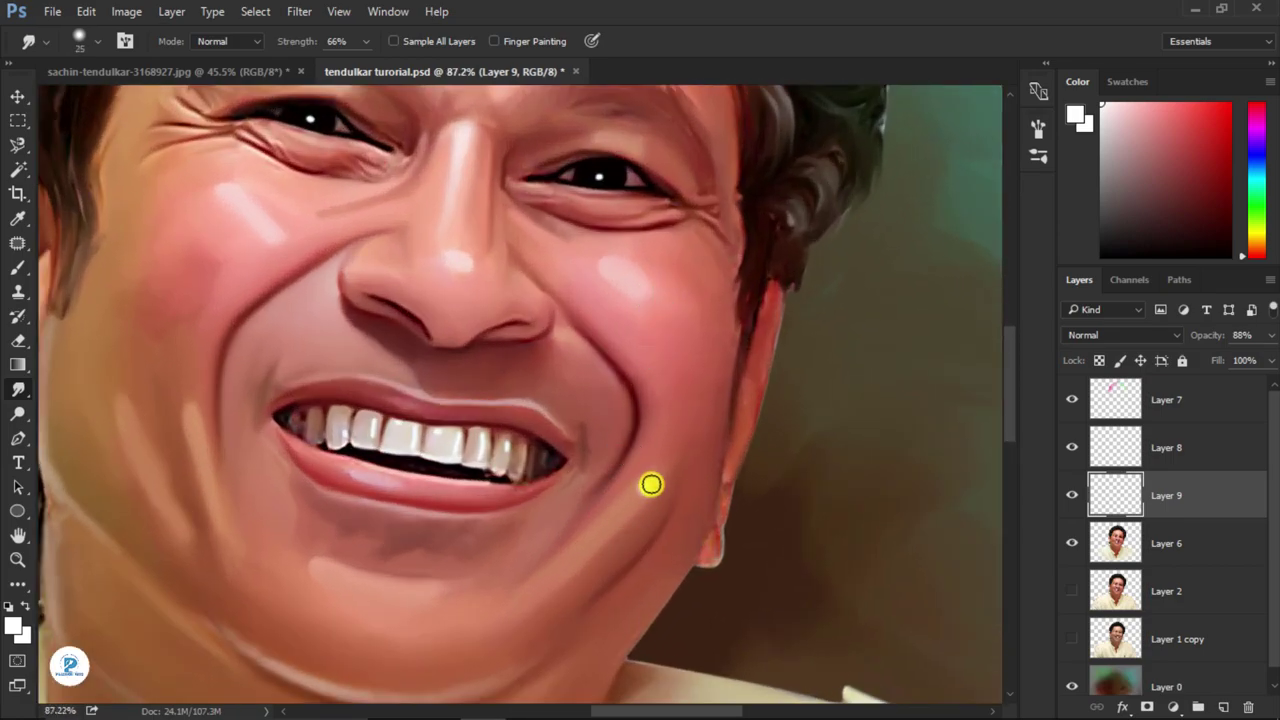
{"action": "scroll", "coordinate": [666, 466], "scroll_direction": "down", "scroll_amount": 1}
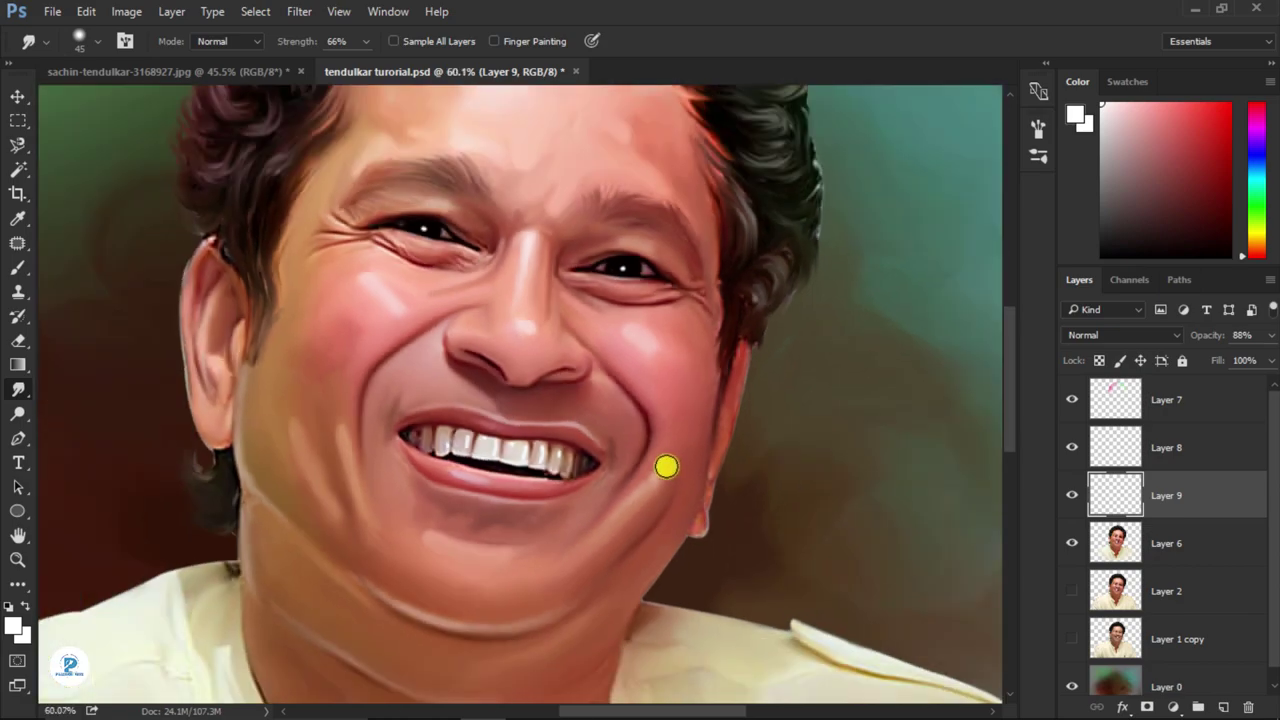
{"action": "scroll", "coordinate": [571, 409], "scroll_direction": "down", "scroll_amount": 1}
{"action": "scroll", "coordinate": [572, 488], "scroll_direction": "down", "scroll_amount": 1}
{"action": "scroll", "coordinate": [572, 488], "scroll_direction": "up", "scroll_amount": 2}
{"action": "left_click", "coordinate": [18, 340]}
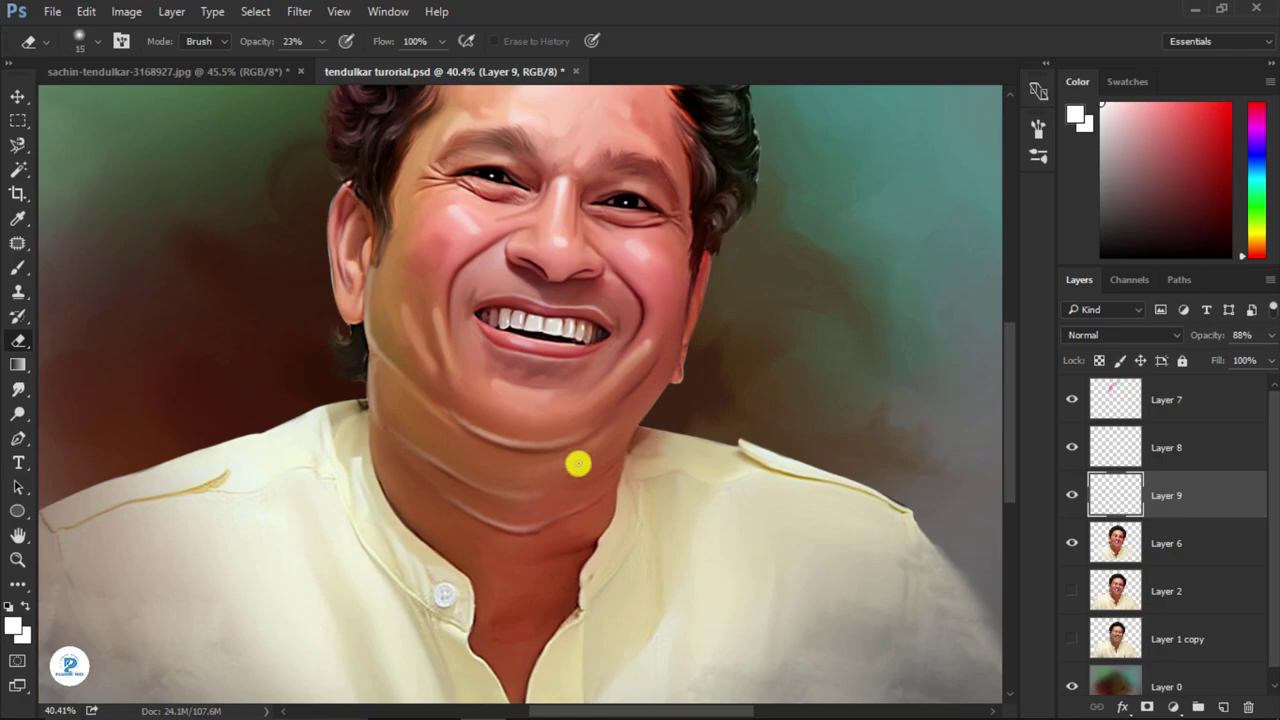
{"action": "key", "text": "bracketright"}
{"action": "key", "text": "bracketright"}
{"action": "key", "text": "bracketright"}
- Shrink the eraser to 250 and switch to the Move tool
{"action": "scroll", "coordinate": [680, 450], "scroll_direction": "down", "scroll_amount": 1}
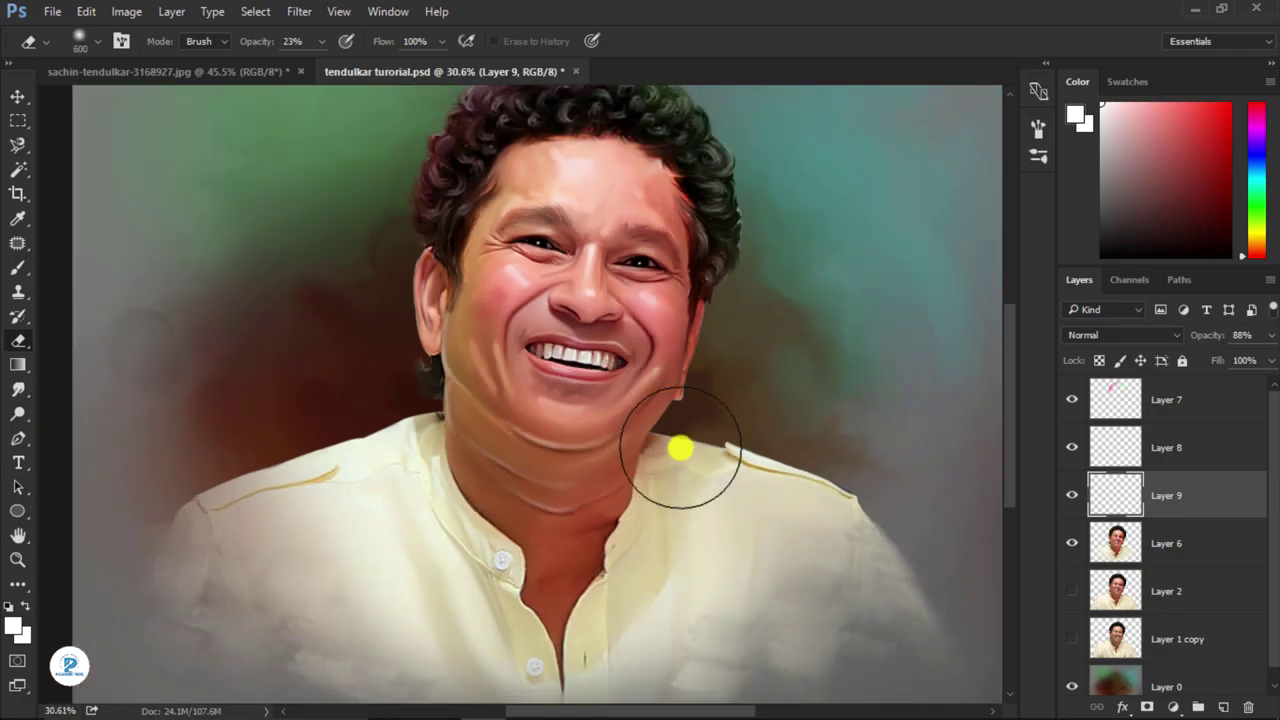
{"action": "scroll", "coordinate": [680, 450], "scroll_direction": "down", "scroll_amount": 1}
{"action": "key", "text": "bracketleft"}
{"action": "key", "text": "bracketleft"}
{"action": "key", "text": "bracketleft"}
{"action": "key", "text": "bracketleft"}
{"action": "key", "text": "bracketleft"}
{"action": "key", "text": "bracketleft"}
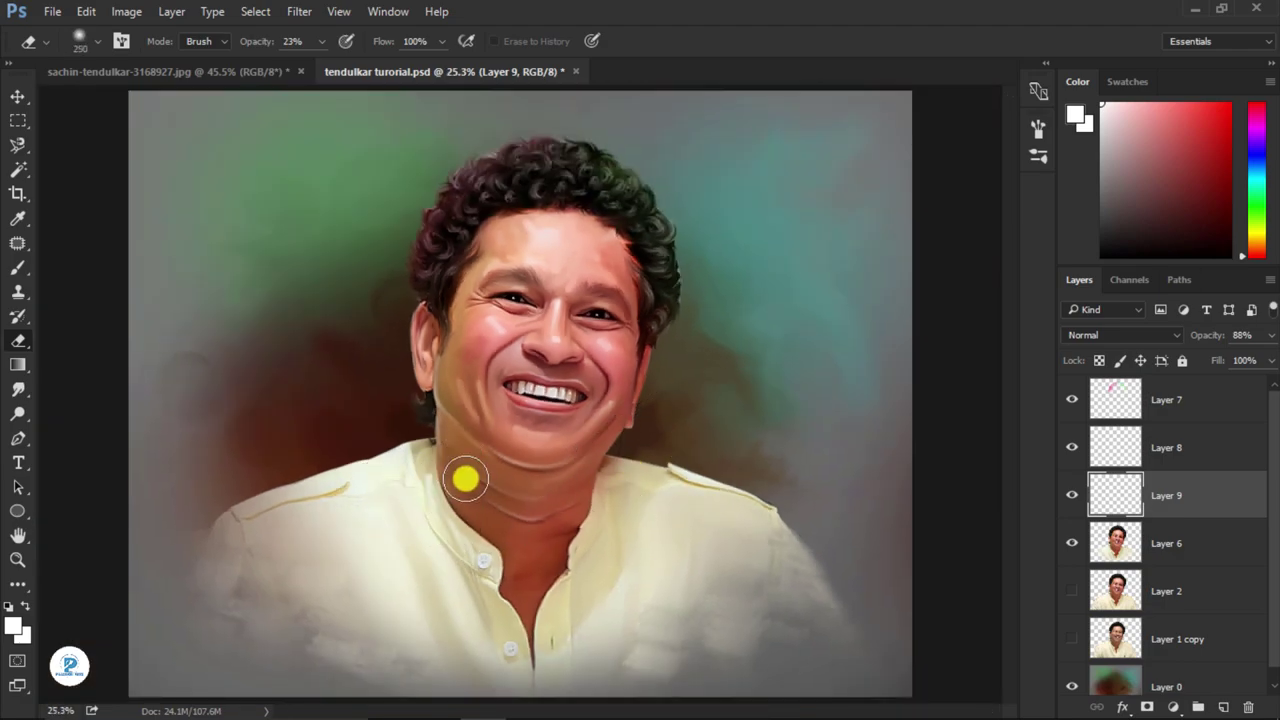
{"action": "left_click", "coordinate": [15, 99]}
- Load Layer 6's pixels as a selection of the whole figure and ready the Brush tool
{"action": "scroll", "coordinate": [390, 270], "scroll_direction": "down", "scroll_amount": 1}
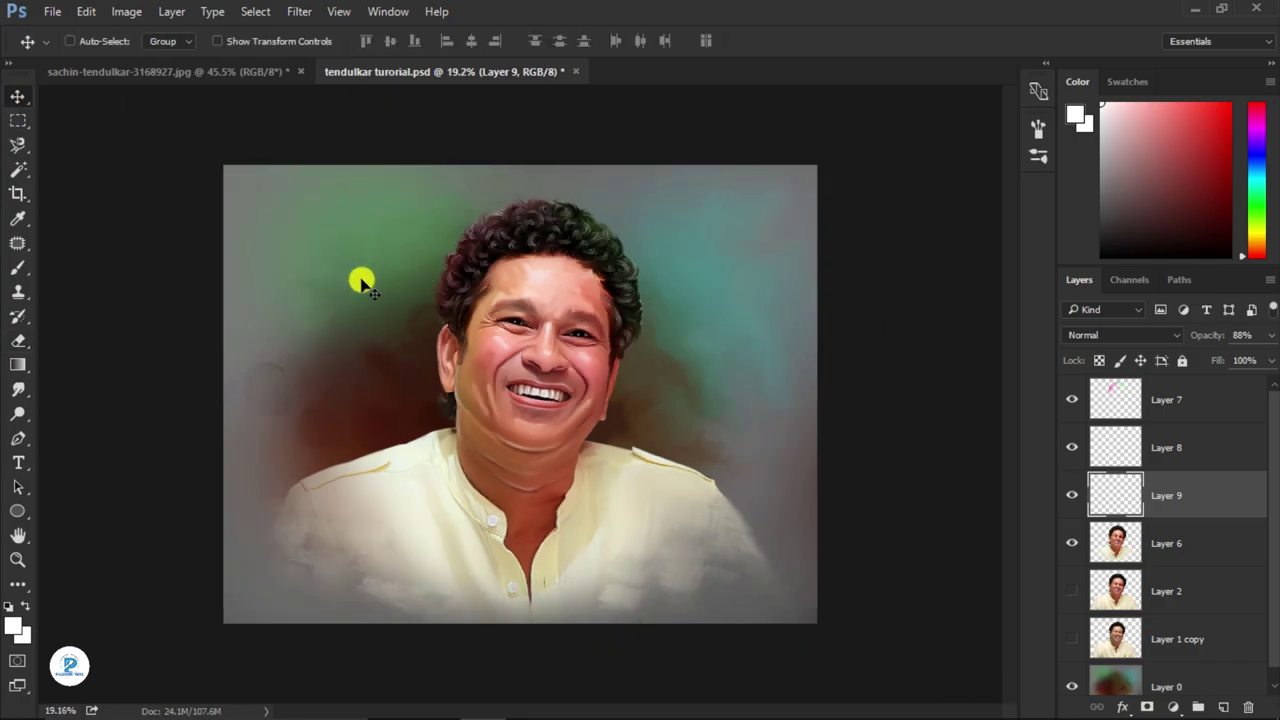
{"action": "scroll", "coordinate": [580, 330], "scroll_direction": "up", "scroll_amount": 2}
{"action": "scroll", "coordinate": [557, 334], "scroll_direction": "up", "scroll_amount": 2}
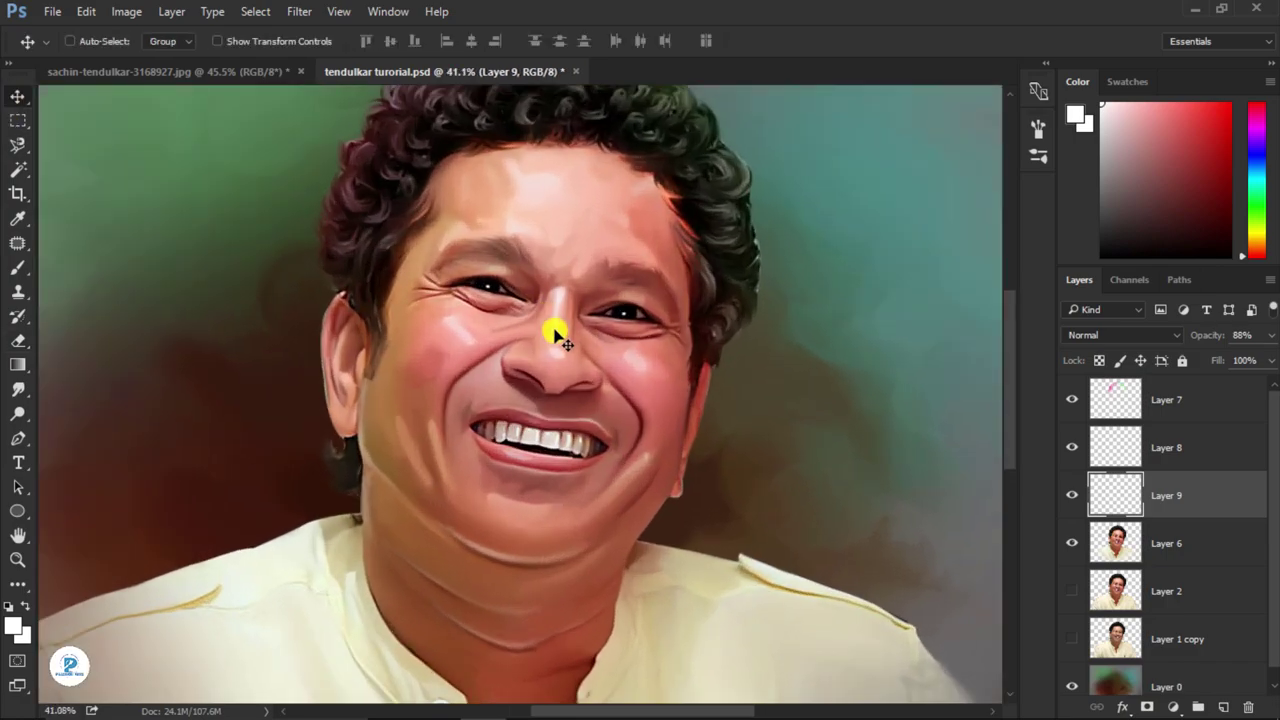
{"action": "scroll", "coordinate": [557, 337], "scroll_direction": "up", "scroll_amount": 1}
{"action": "scroll", "coordinate": [552, 333], "scroll_direction": "up", "scroll_amount": 2}
{"action": "scroll", "coordinate": [553, 334], "scroll_direction": "down", "scroll_amount": 2}
{"action": "scroll", "coordinate": [552, 335], "scroll_direction": "down", "scroll_amount": 2}
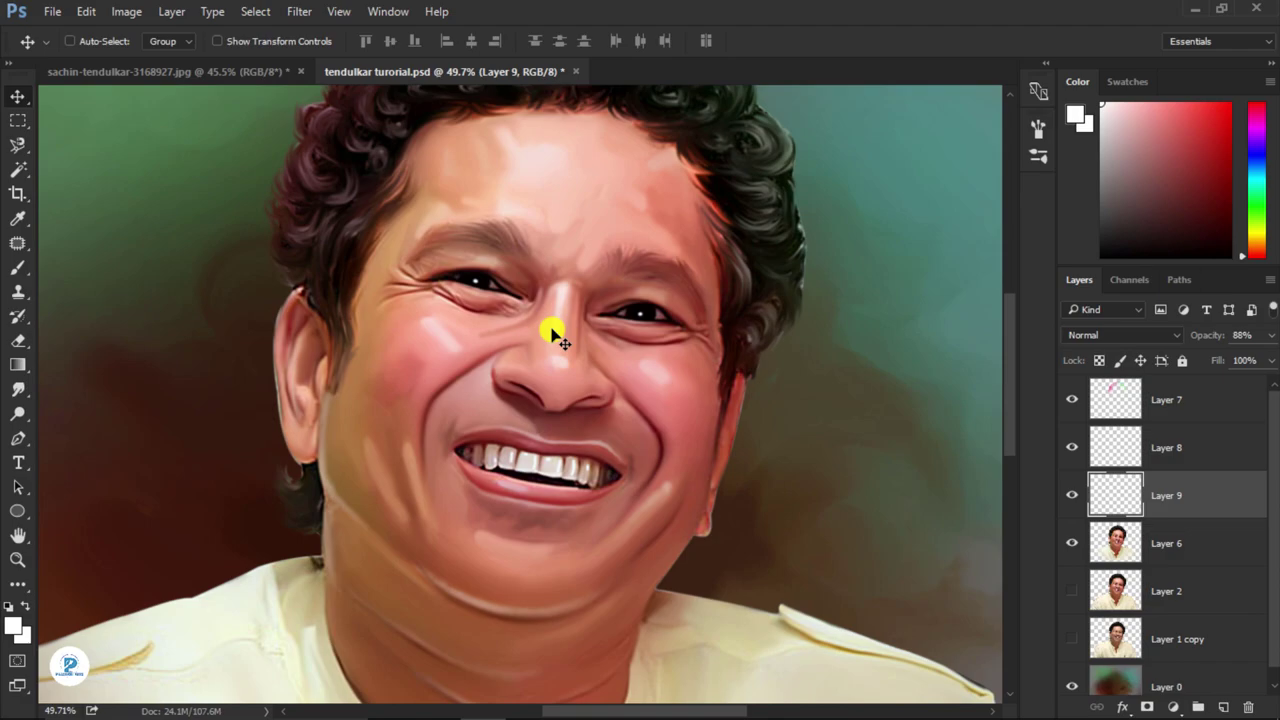
{"action": "scroll", "coordinate": [552, 336], "scroll_direction": "down", "scroll_amount": 2}
{"action": "scroll", "coordinate": [552, 340], "scroll_direction": "down", "scroll_amount": 1}
{"action": "scroll", "coordinate": [552, 340], "scroll_direction": "down", "scroll_amount": 1}
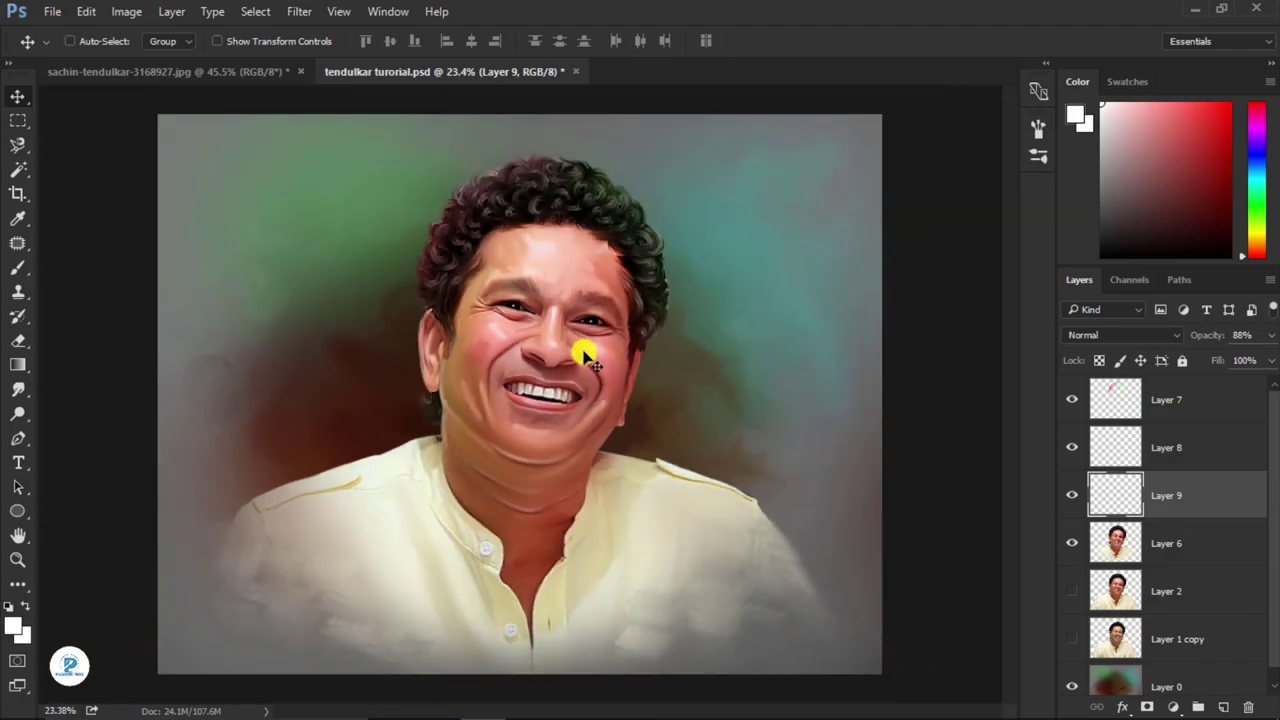
{"action": "scroll", "coordinate": [441, 212], "scroll_direction": "up", "scroll_amount": 2}
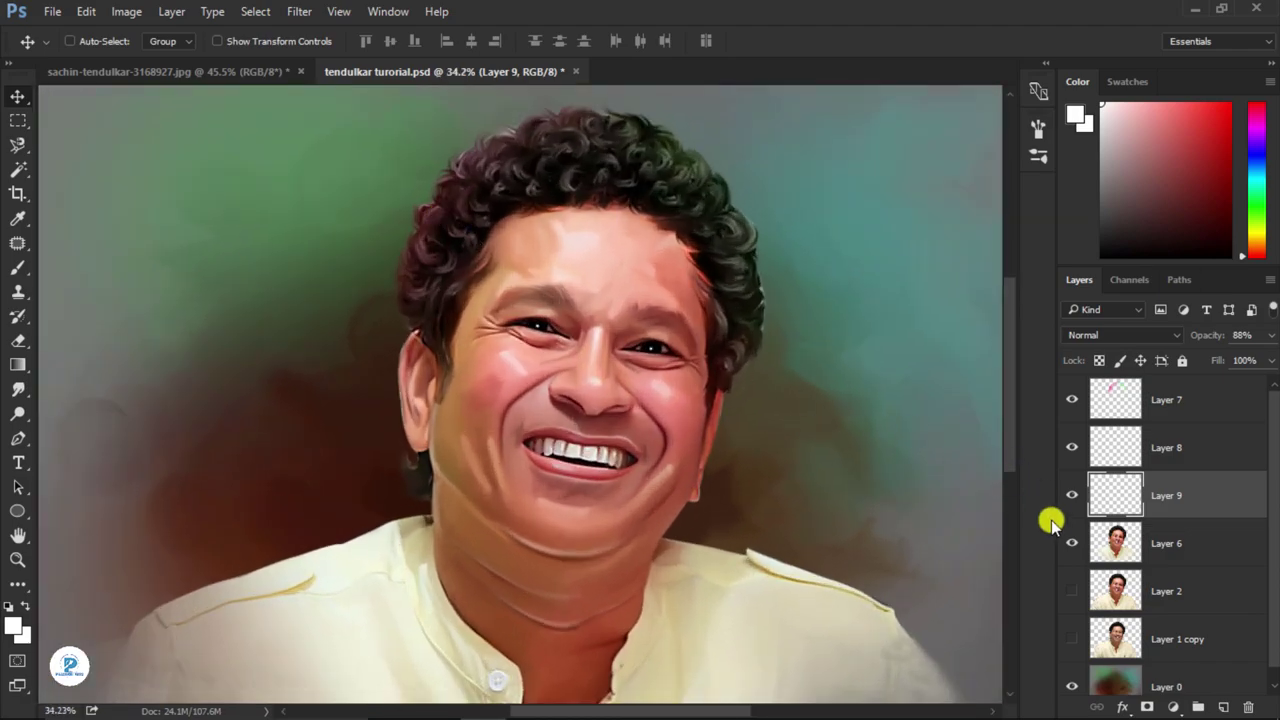
{"action": "left_click", "coordinate": [1115, 543], "text": "ctrl"}
{"action": "left_click", "coordinate": [18, 268]}
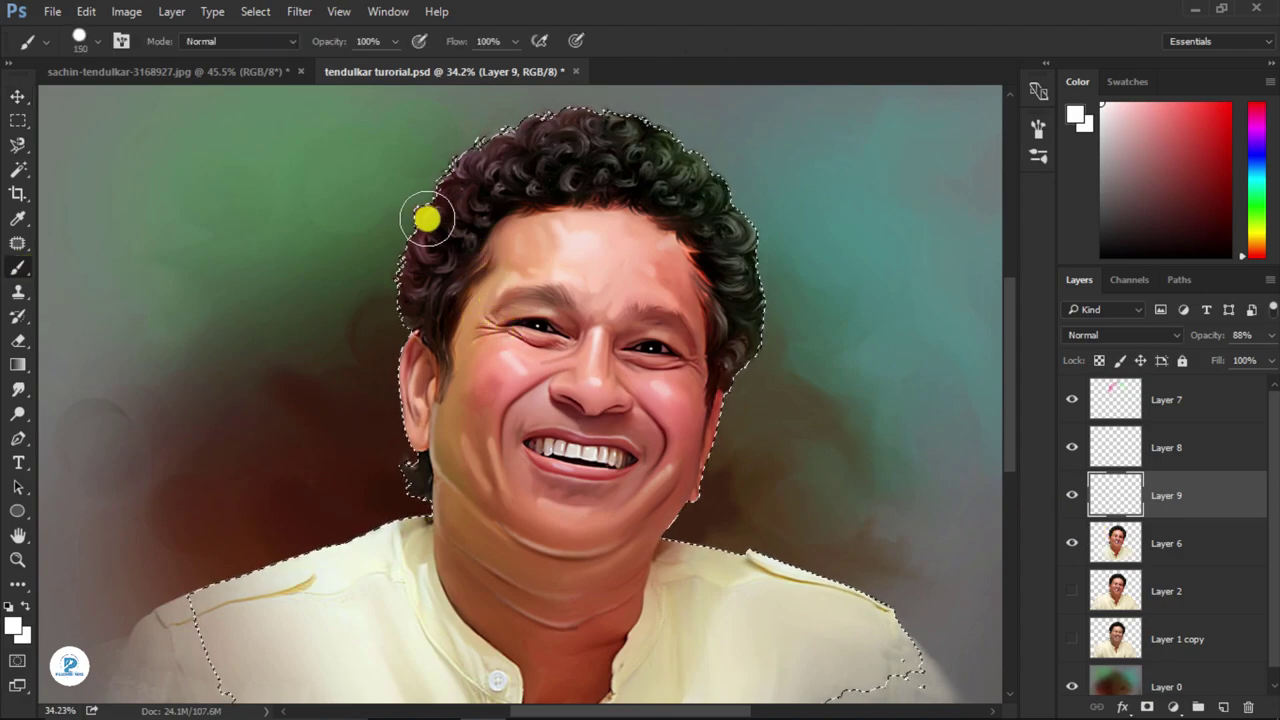
- Set up a 500 px soft round brush with the Swatches panel showing
{"action": "key", "text": "bracketright"}
{"action": "key", "text": "bracketright"}
{"action": "key", "text": "bracketright"}
{"action": "left_click", "coordinate": [1128, 82]}
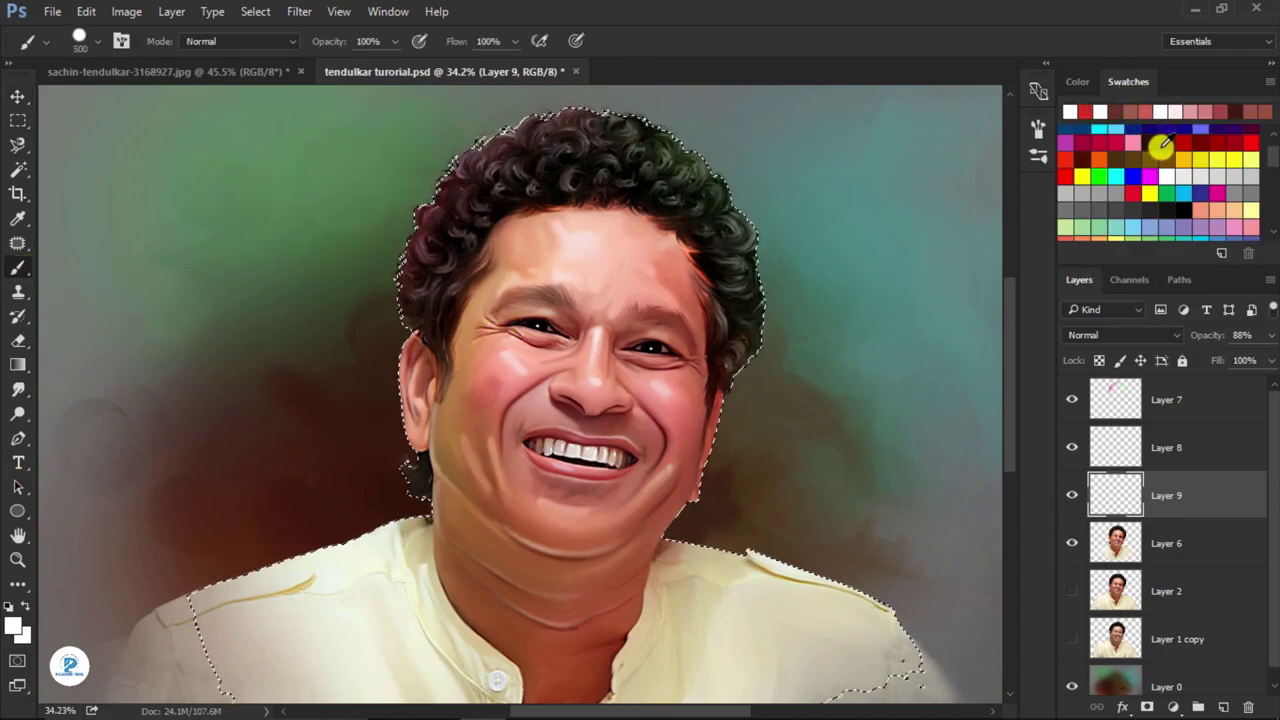
{"action": "scroll", "coordinate": [1155, 185], "scroll_direction": "down", "scroll_amount": 1}
{"action": "scroll", "coordinate": [1171, 197], "scroll_direction": "down", "scroll_amount": 1}
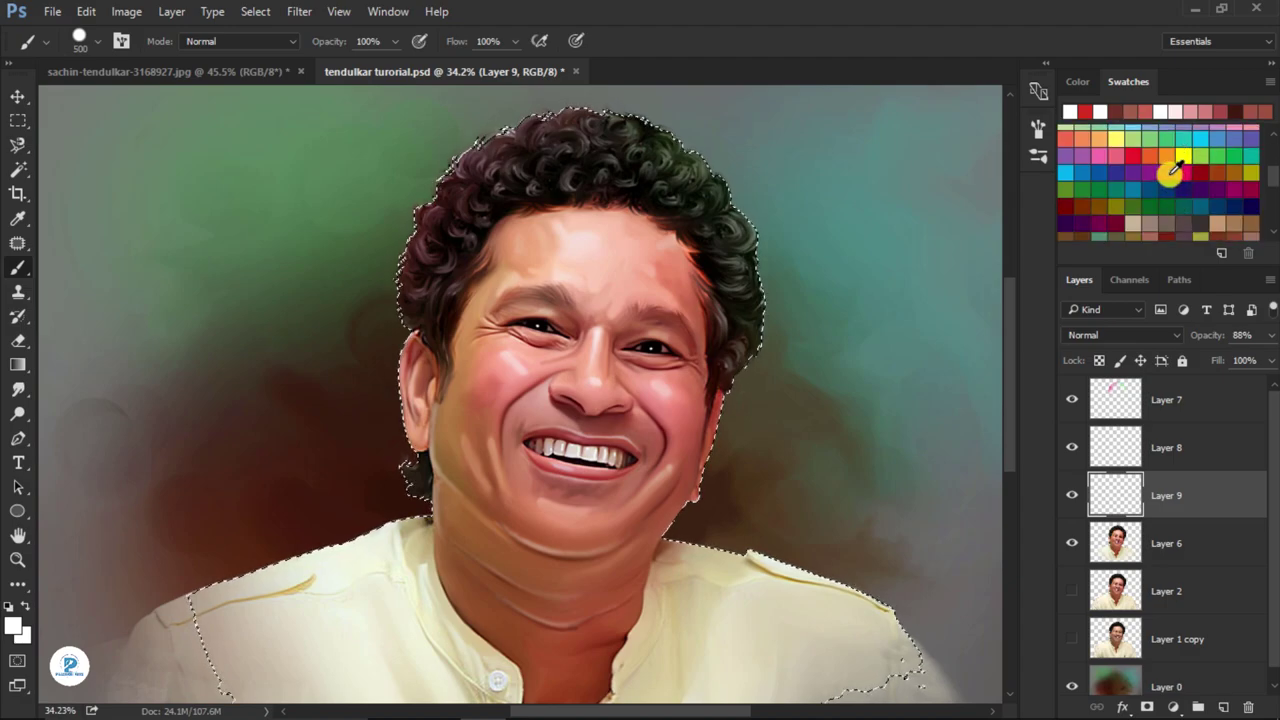
{"action": "left_click", "coordinate": [1168, 175]}
{"action": "scroll", "coordinate": [465, 228], "scroll_direction": "down", "scroll_amount": 3, "text": "alt"}
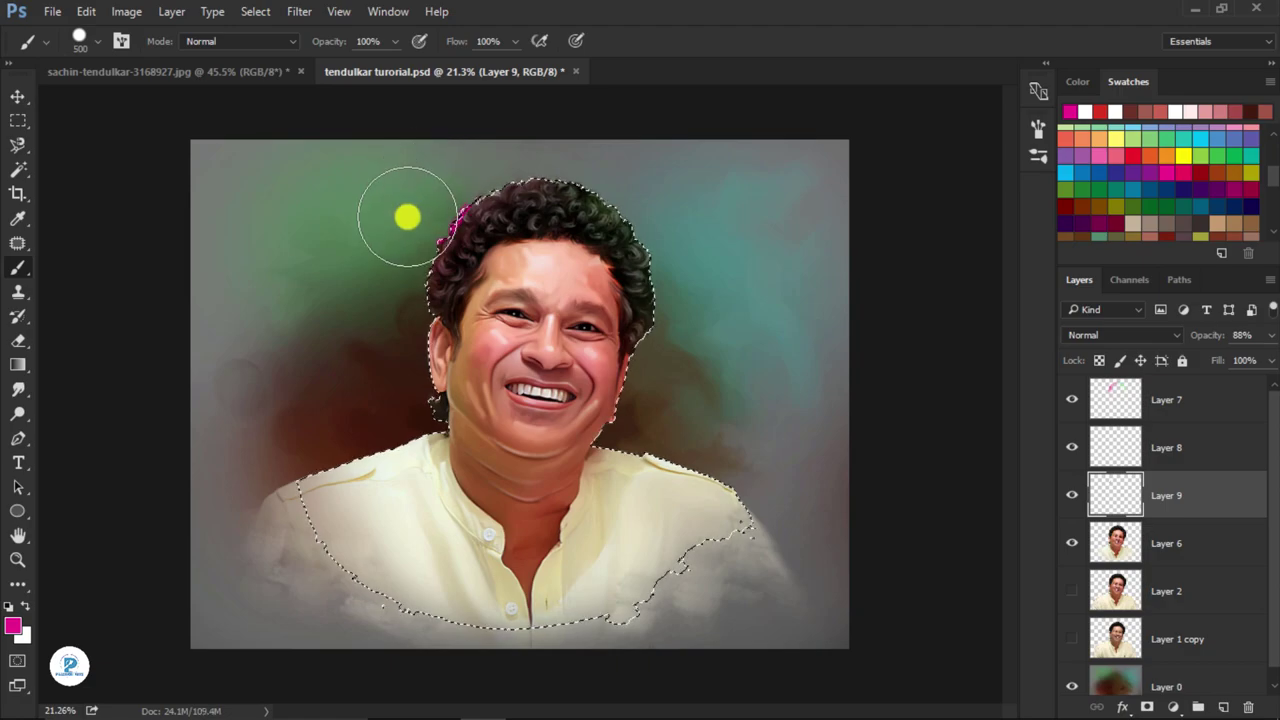
{"action": "left_click", "coordinate": [85, 40]}
{"action": "left_click", "coordinate": [48, 214]}
{"action": "left_click", "coordinate": [652, 17]}
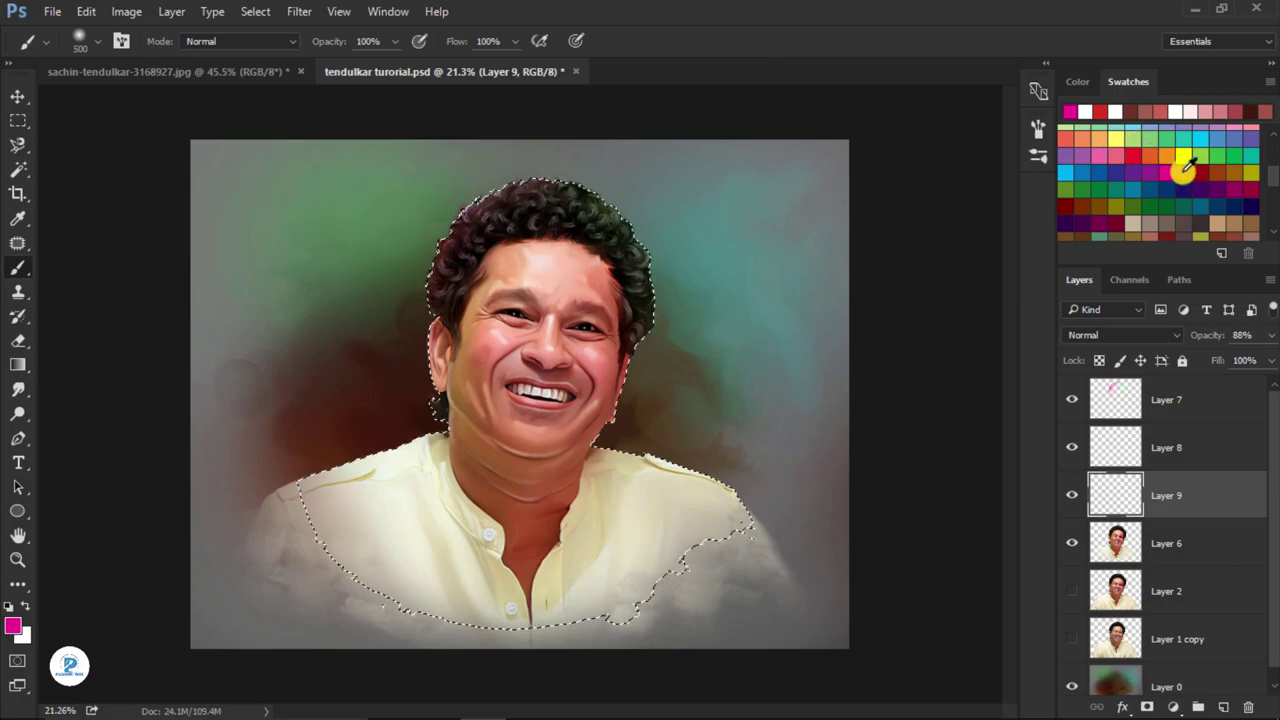
- Paint yellow along the top edge of the hair, ending with a 200 px brush
{"action": "left_click", "coordinate": [1183, 155]}
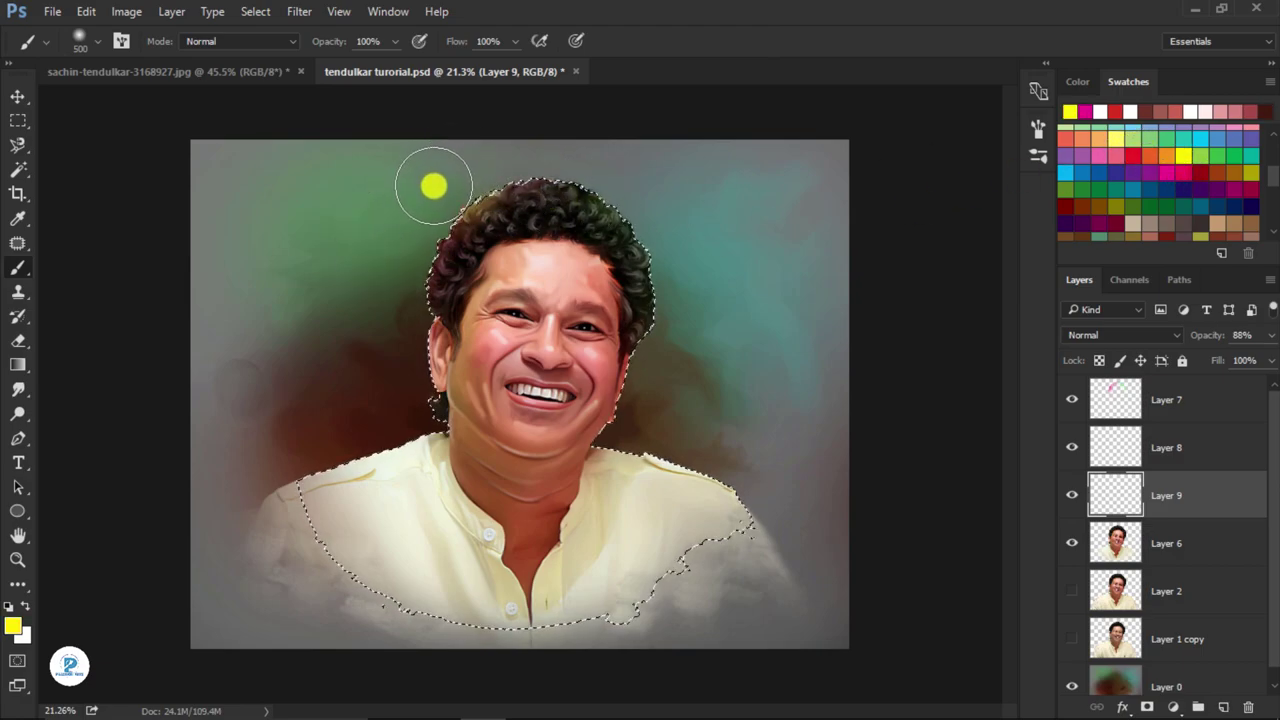
{"action": "mouse_move", "coordinate": [429, 193]}
{"action": "left_mouse_down"}
{"action": "mouse_move", "coordinate": [534, 137]}
{"action": "mouse_move", "coordinate": [432, 176]}
{"action": "left_mouse_up"}
{"action": "scroll", "coordinate": [448, 162], "scroll_direction": "up", "scroll_amount": 2}
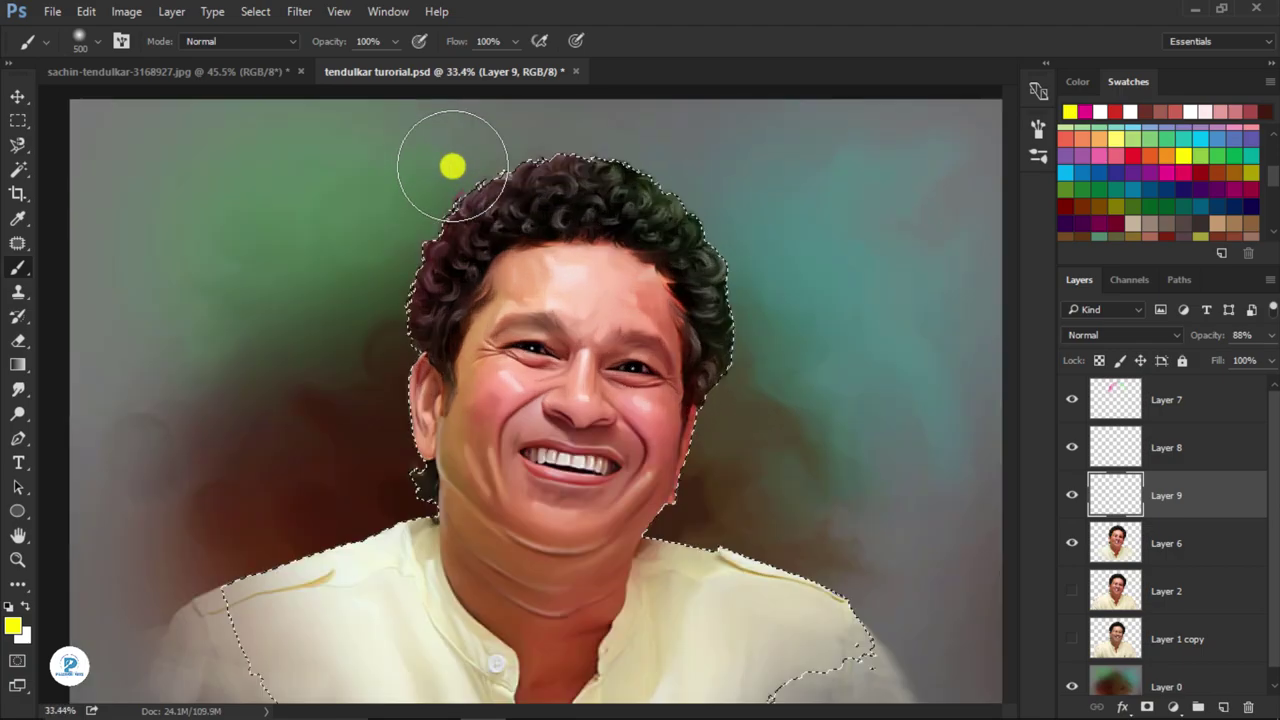
{"action": "scroll", "coordinate": [455, 168], "scroll_direction": "up", "scroll_amount": 1}
{"action": "scroll", "coordinate": [455, 190], "scroll_direction": "up", "scroll_amount": 1}
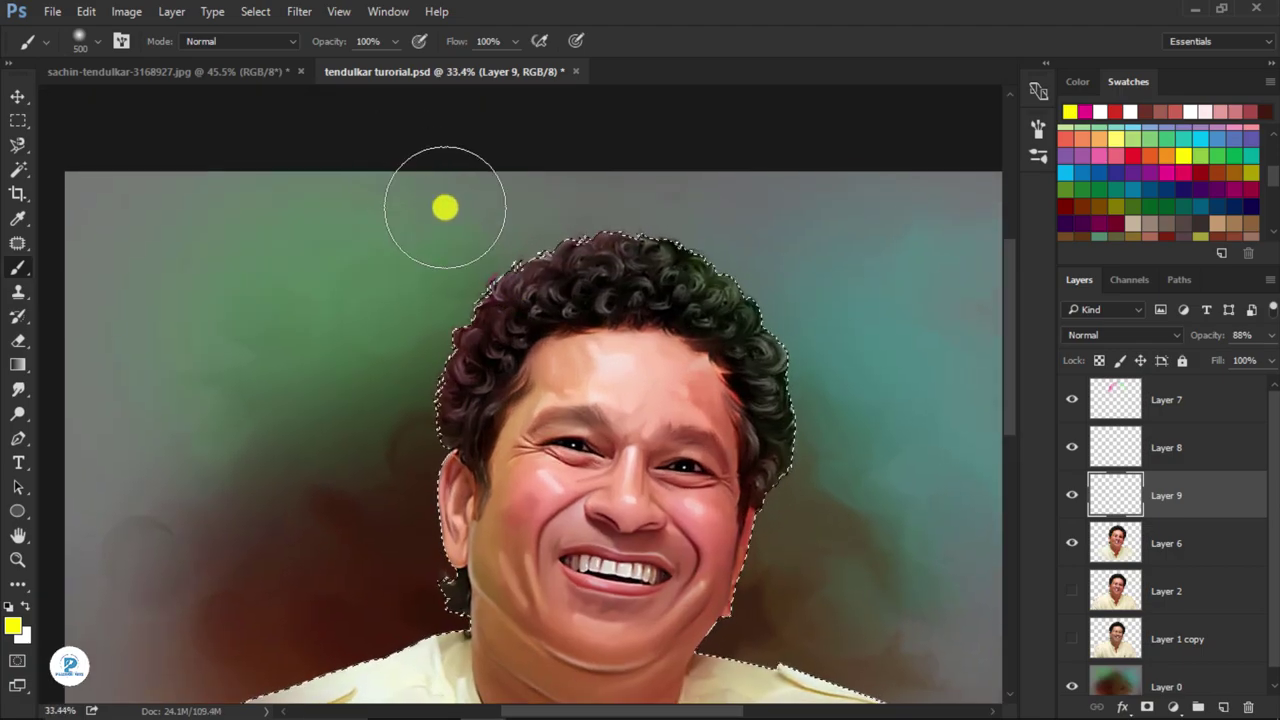
{"action": "key", "text": "bracketleft"}
{"action": "key", "text": "bracketleft"}
{"action": "key", "text": "bracketleft"}
{"action": "key", "text": "bracketleft"}
{"action": "mouse_move", "coordinate": [577, 220]}
{"action": "left_mouse_down"}
{"action": "mouse_move", "coordinate": [474, 246]}
{"action": "mouse_move", "coordinate": [431, 311]}
{"action": "mouse_move", "coordinate": [409, 440]}
{"action": "mouse_move", "coordinate": [494, 331]}
{"action": "left_mouse_up"}
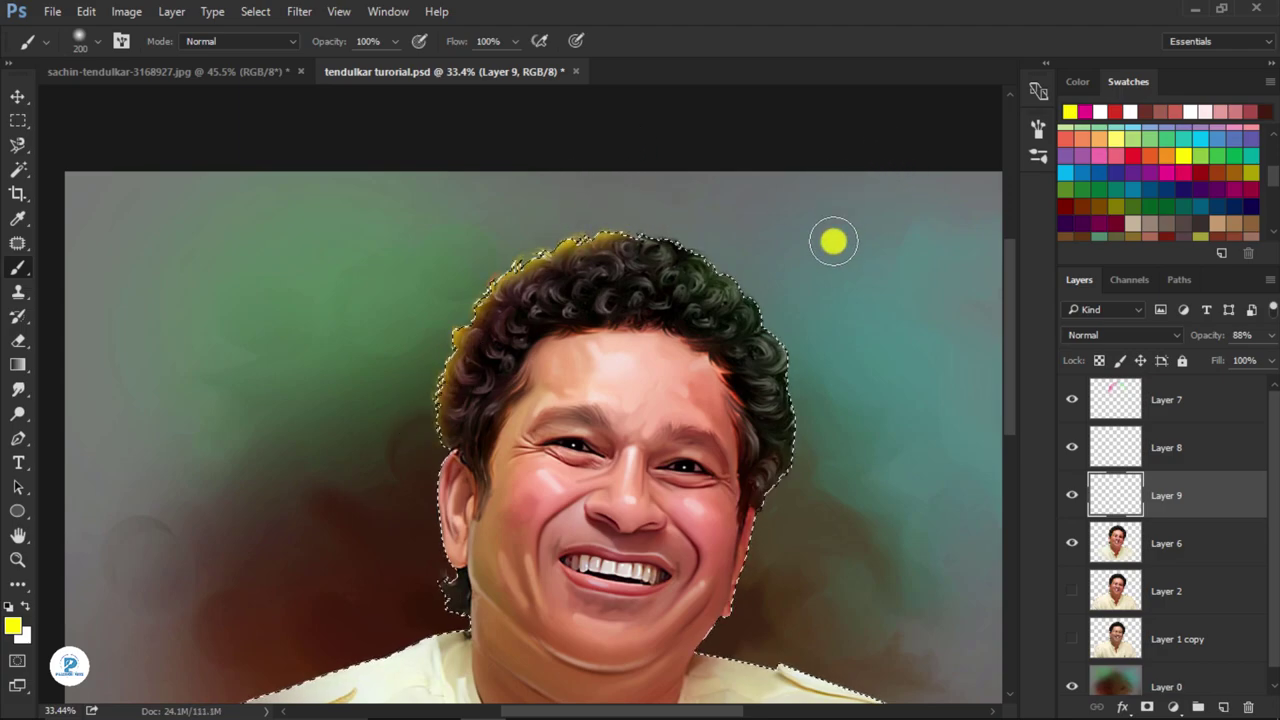
- Deselect, drop Layer 9 opacity to 57%, and shift its Hue to -65
{"action": "key", "text": "ctrl+d"}
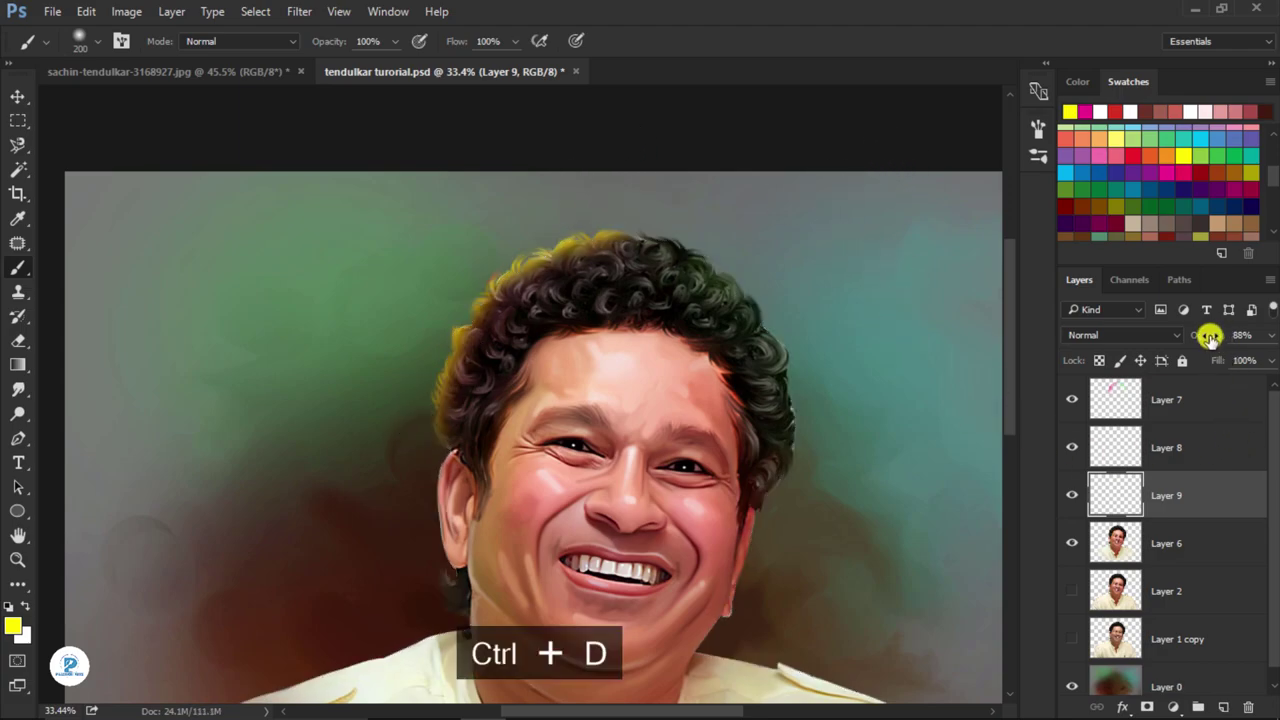
{"action": "left_click_drag", "start_coordinate": [1210, 336], "coordinate": [1180, 340]}
{"action": "scroll", "coordinate": [871, 309], "scroll_direction": "down", "scroll_amount": 2}
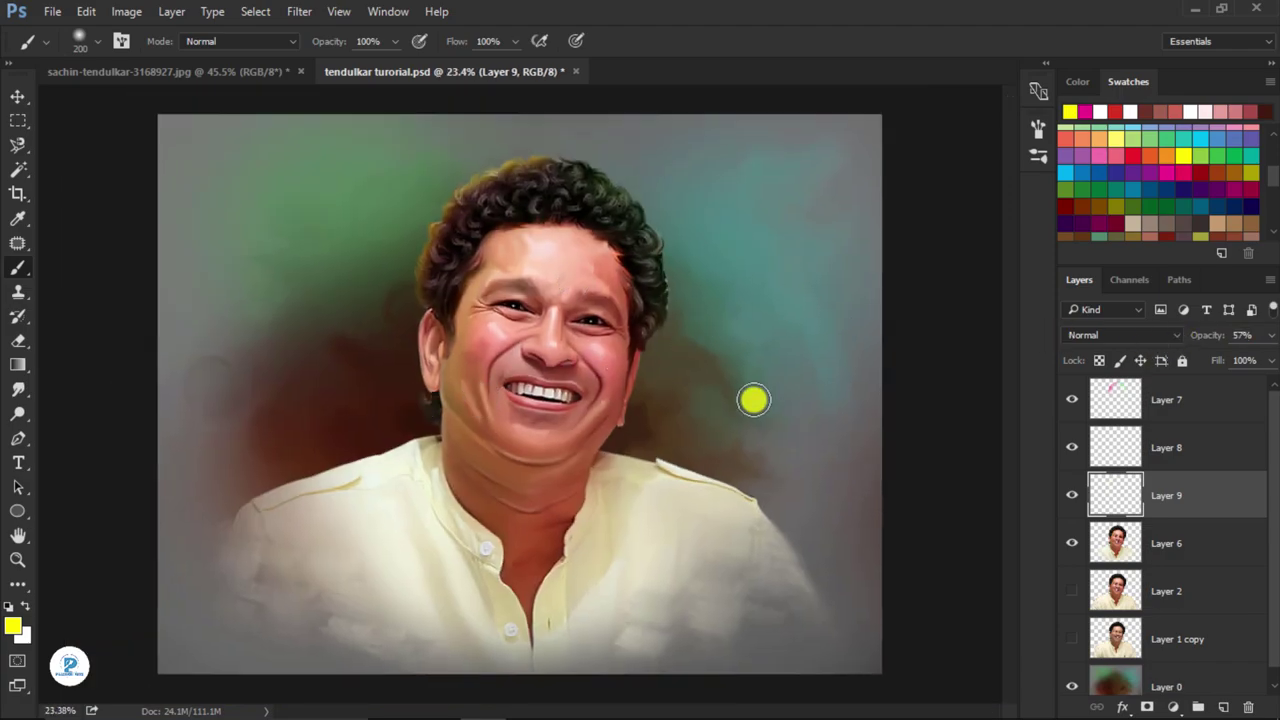
{"action": "key", "text": "ctrl+u"}
{"action": "left_click_drag", "start_coordinate": [1005, 410], "coordinate": [957, 418]}
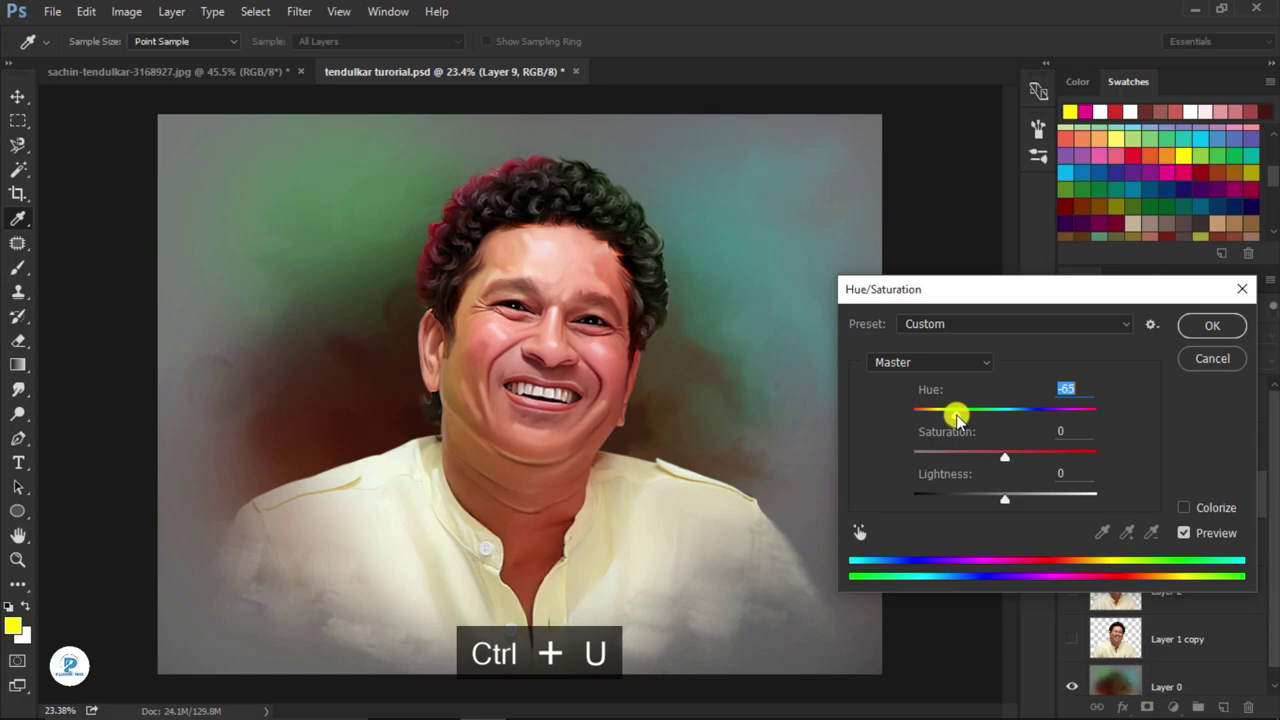
- Accept the -65 hue shift and partly erase the hair rim light with a 600 px eraser
{"action": "left_click", "coordinate": [1211, 325]}
{"action": "key", "text": "b"}
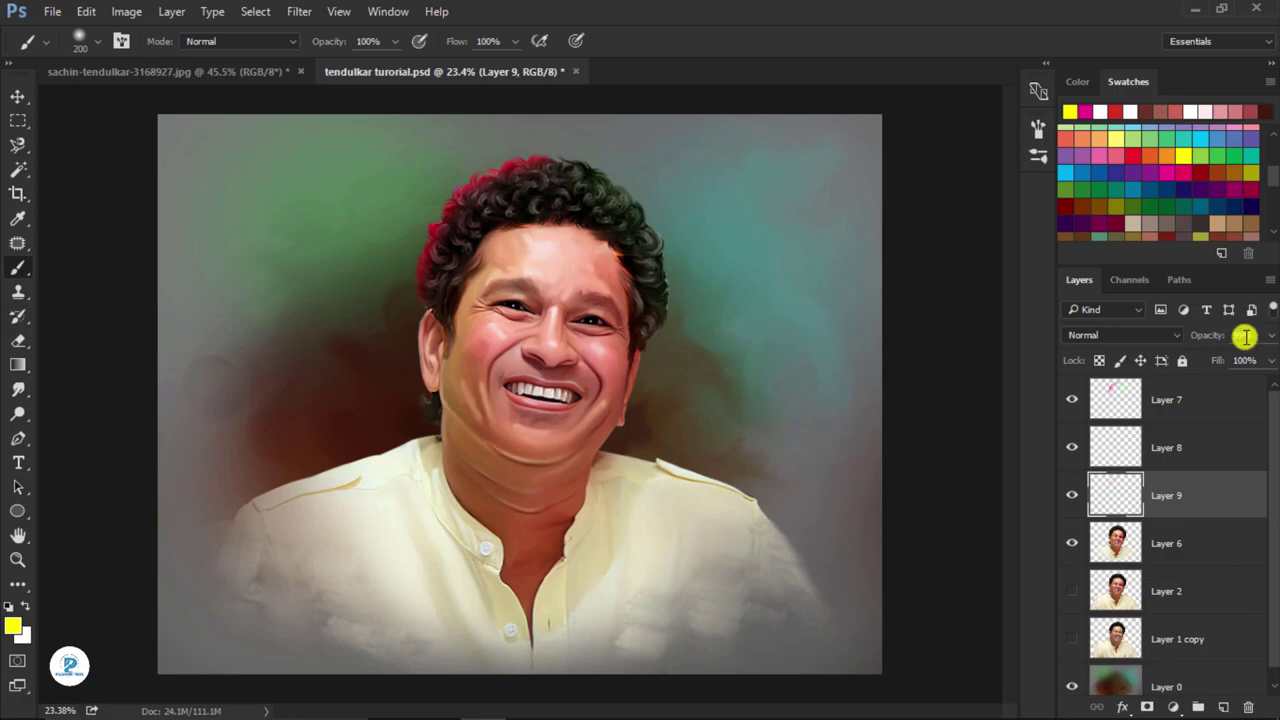
{"action": "scroll", "coordinate": [723, 243], "scroll_direction": "down", "scroll_amount": 1}
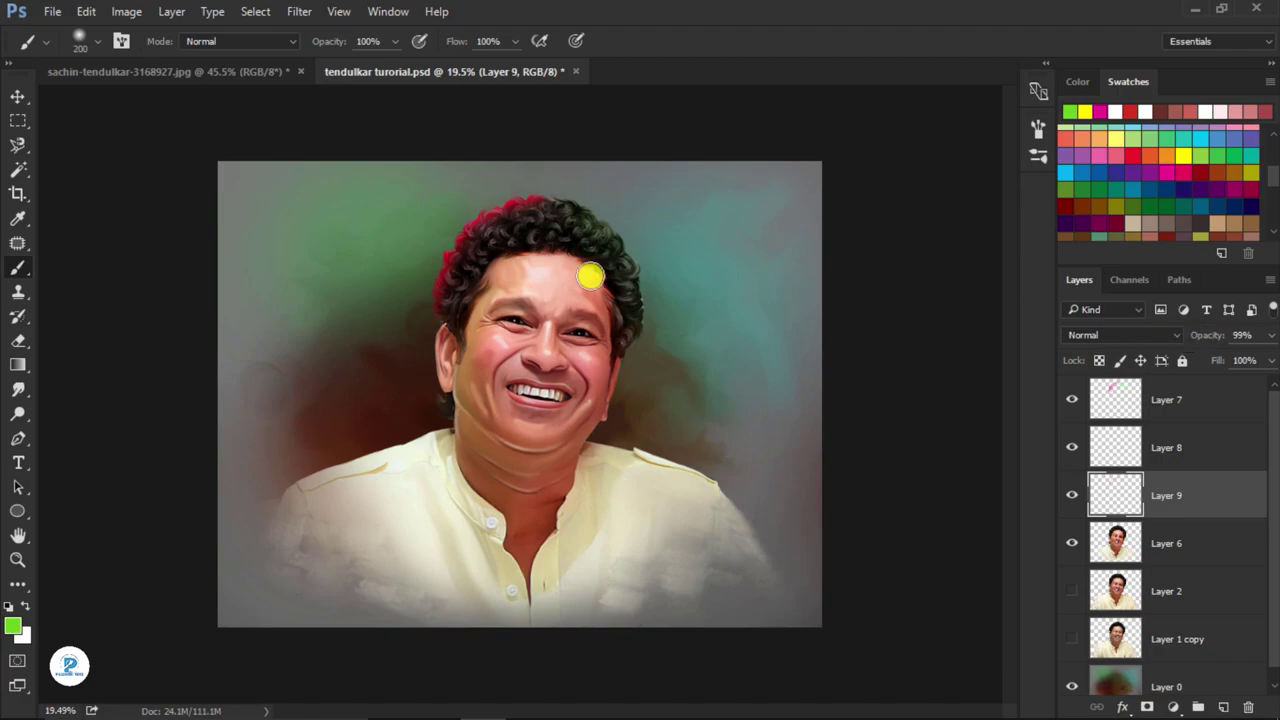
{"action": "left_click", "coordinate": [18, 340]}
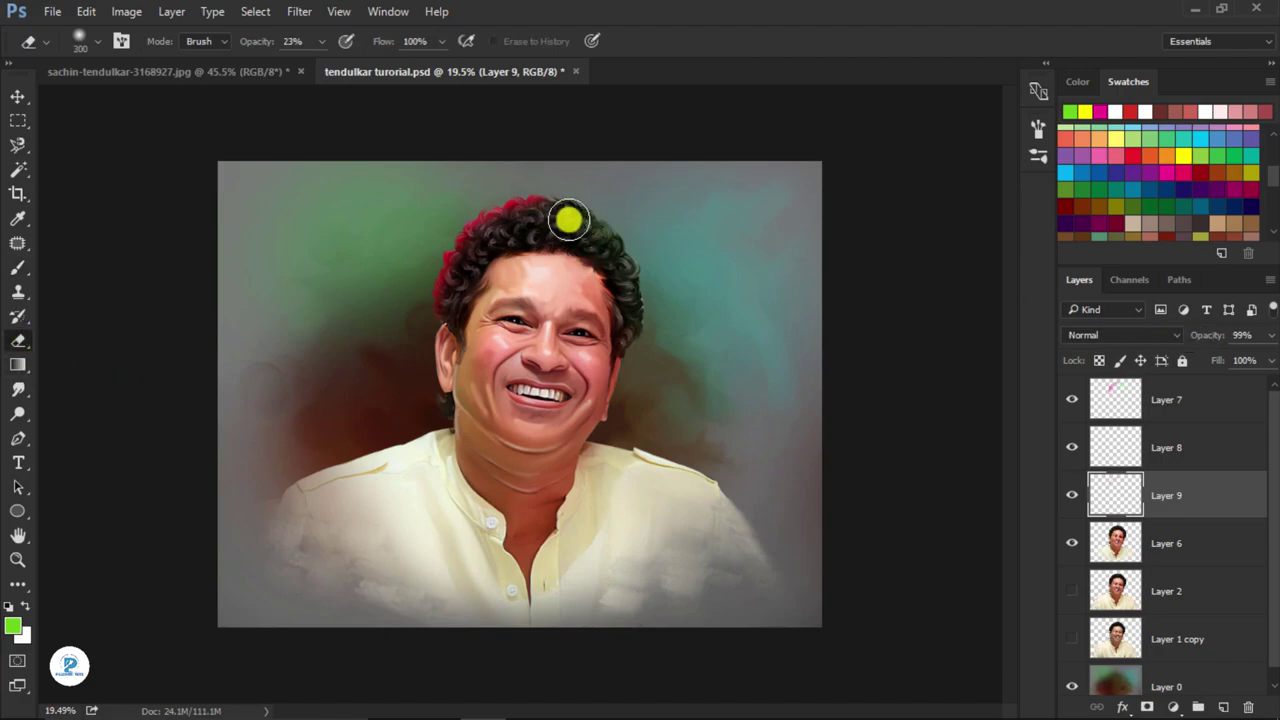
{"action": "key", "text": "bracketright"}
{"action": "key", "text": "bracketright"}
{"action": "key", "text": "bracketright"}
{"action": "mouse_move", "coordinate": [568, 220]}
{"action": "left_mouse_down"}
{"action": "mouse_move", "coordinate": [523, 186]}
{"action": "mouse_move", "coordinate": [554, 186]}
{"action": "mouse_move", "coordinate": [531, 183]}
{"action": "mouse_move", "coordinate": [490, 305]}
{"action": "mouse_move", "coordinate": [429, 337]}
{"action": "mouse_move", "coordinate": [420, 294]}
{"action": "mouse_move", "coordinate": [389, 377]}
{"action": "mouse_move", "coordinate": [242, 368]}
{"action": "mouse_move", "coordinate": [434, 274]}
{"action": "mouse_move", "coordinate": [491, 257]}
{"action": "mouse_move", "coordinate": [502, 272]}
{"action": "left_mouse_up"}
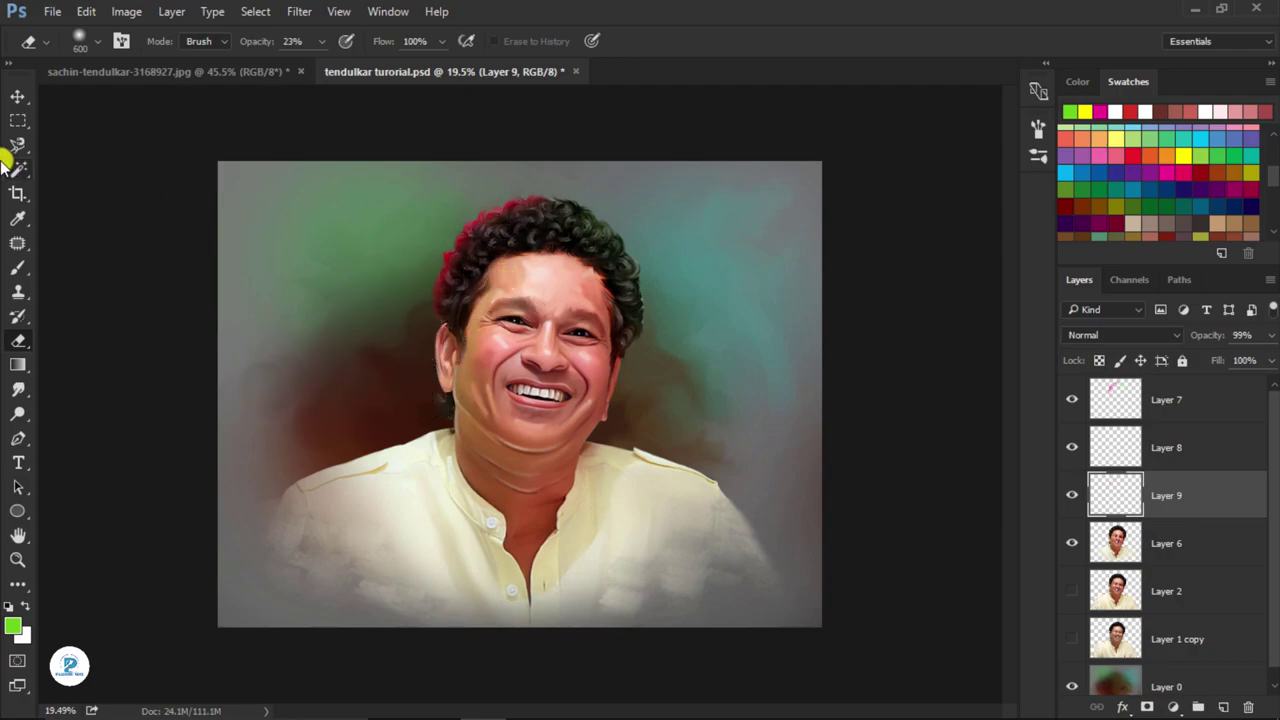
{"action": "left_click", "coordinate": [22, 103]}
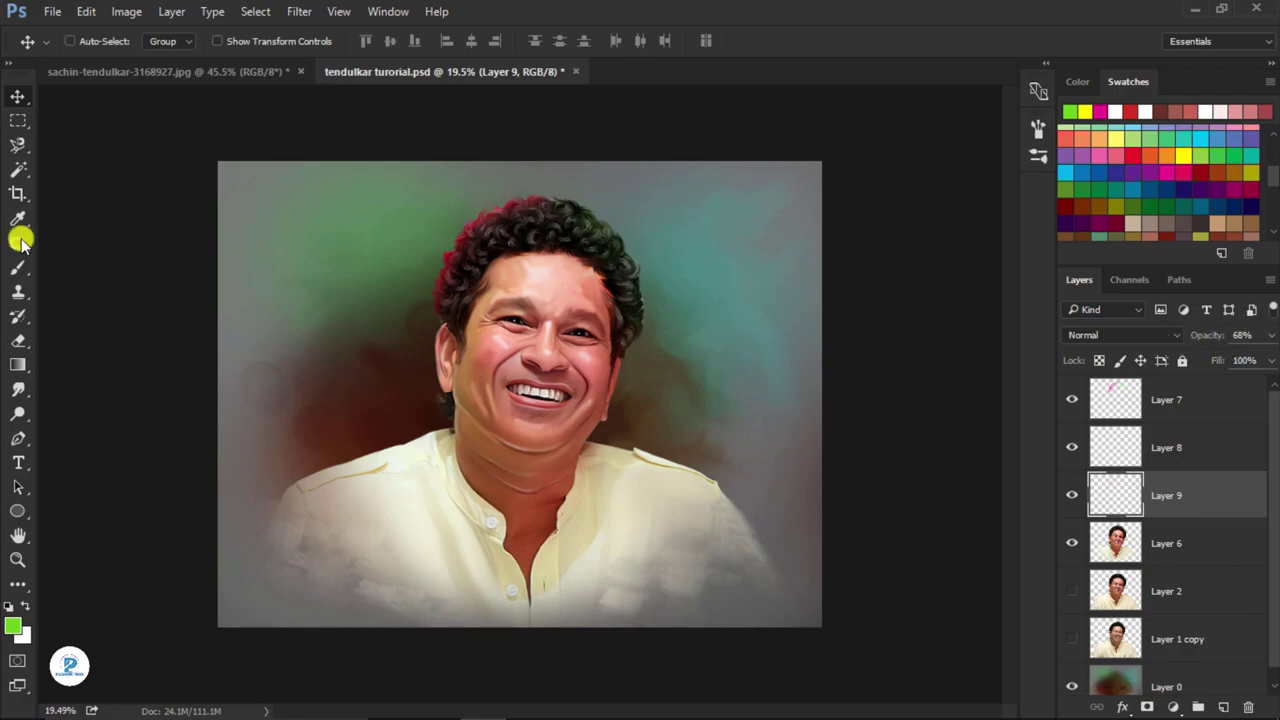
{"action": "scroll", "coordinate": [590, 370], "scroll_direction": "up", "scroll_amount": 3}
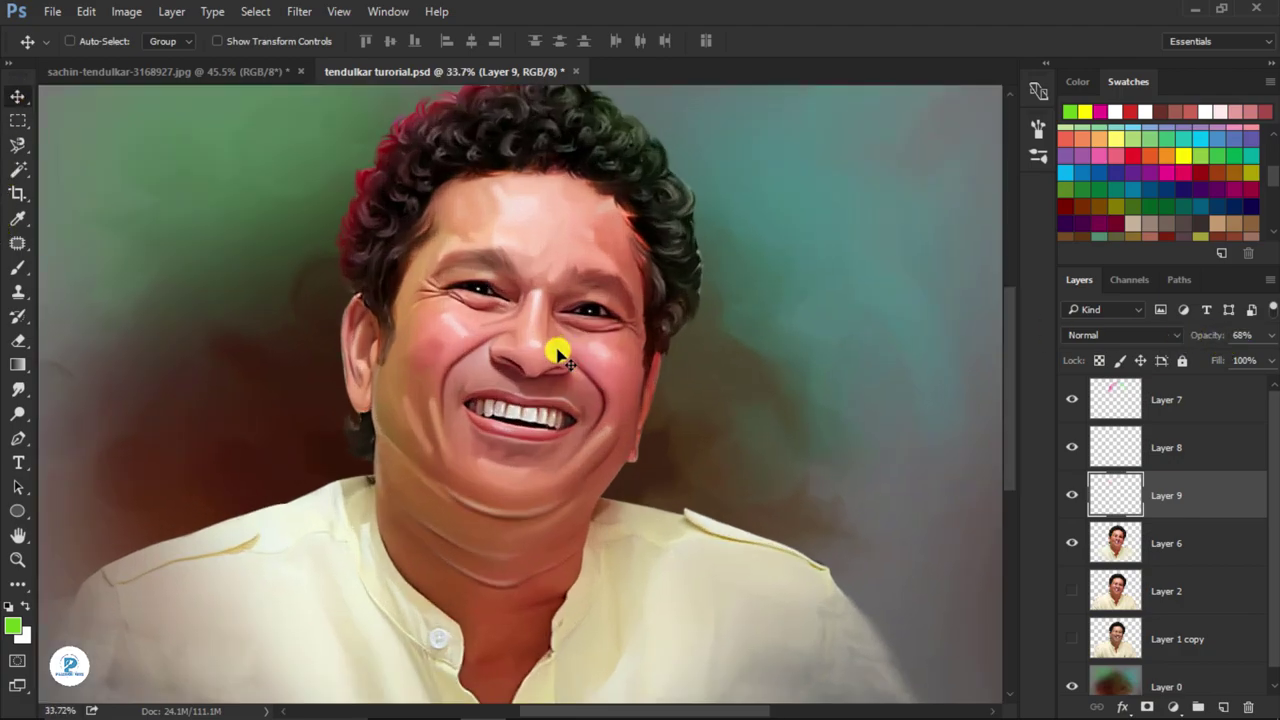
{"action": "scroll", "coordinate": [557, 343], "scroll_direction": "up", "scroll_amount": 3}
- Make Layer 6 active with the Smudge tool and zoom in on the nose
{"action": "left_click", "coordinate": [17, 268]}
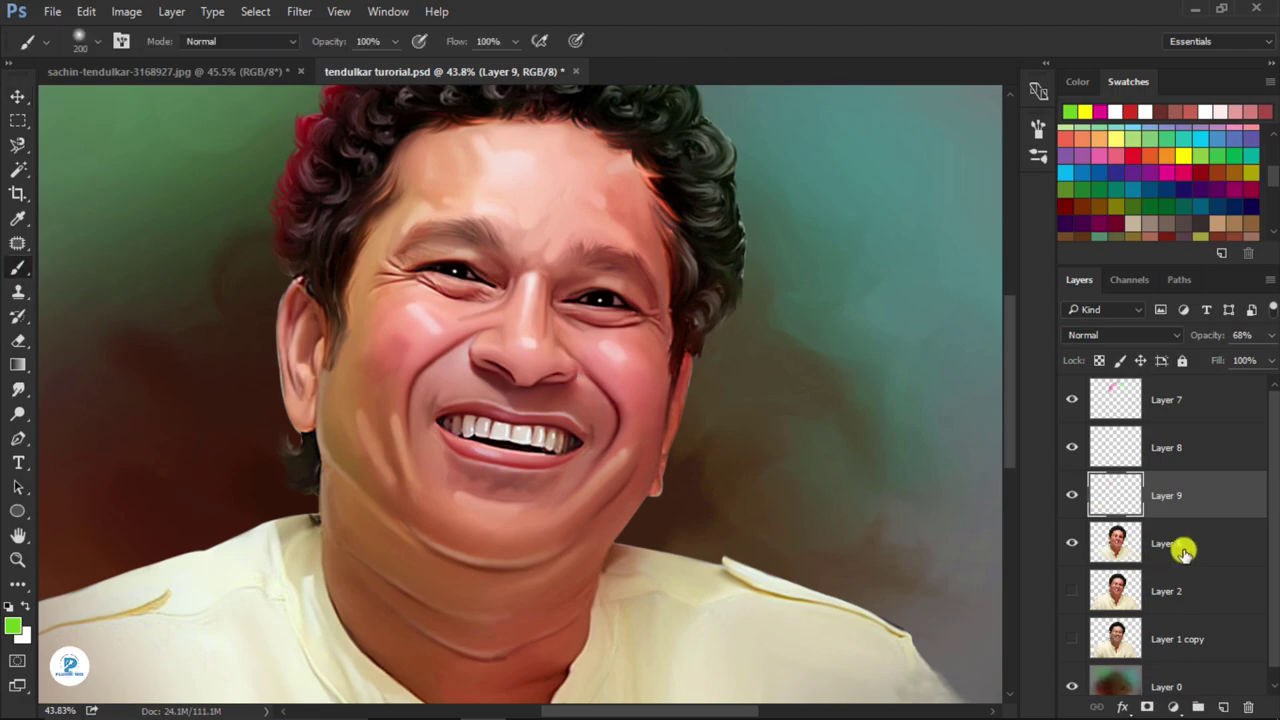
{"action": "left_click", "coordinate": [1063, 518]}
{"action": "left_click", "coordinate": [15, 392]}
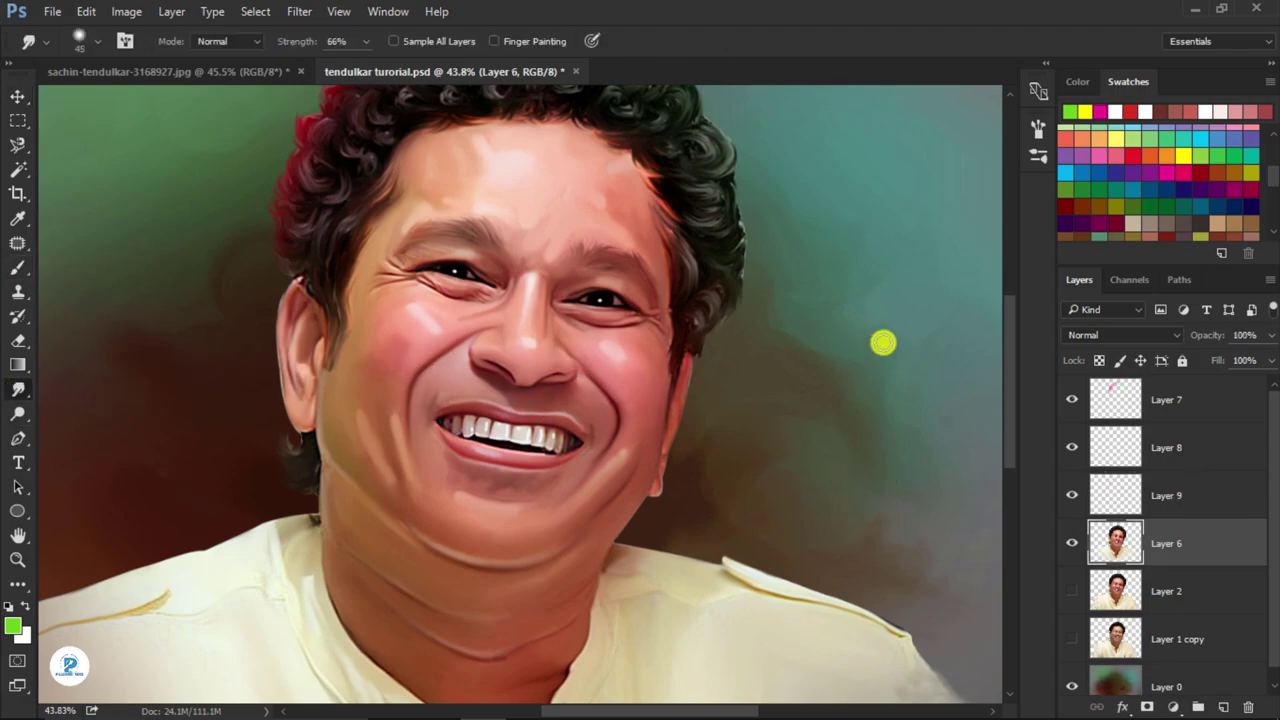
{"action": "scroll", "coordinate": [706, 266], "scroll_direction": "up", "scroll_amount": 3}
{"action": "scroll", "coordinate": [563, 409], "scroll_direction": "up", "scroll_amount": 1}
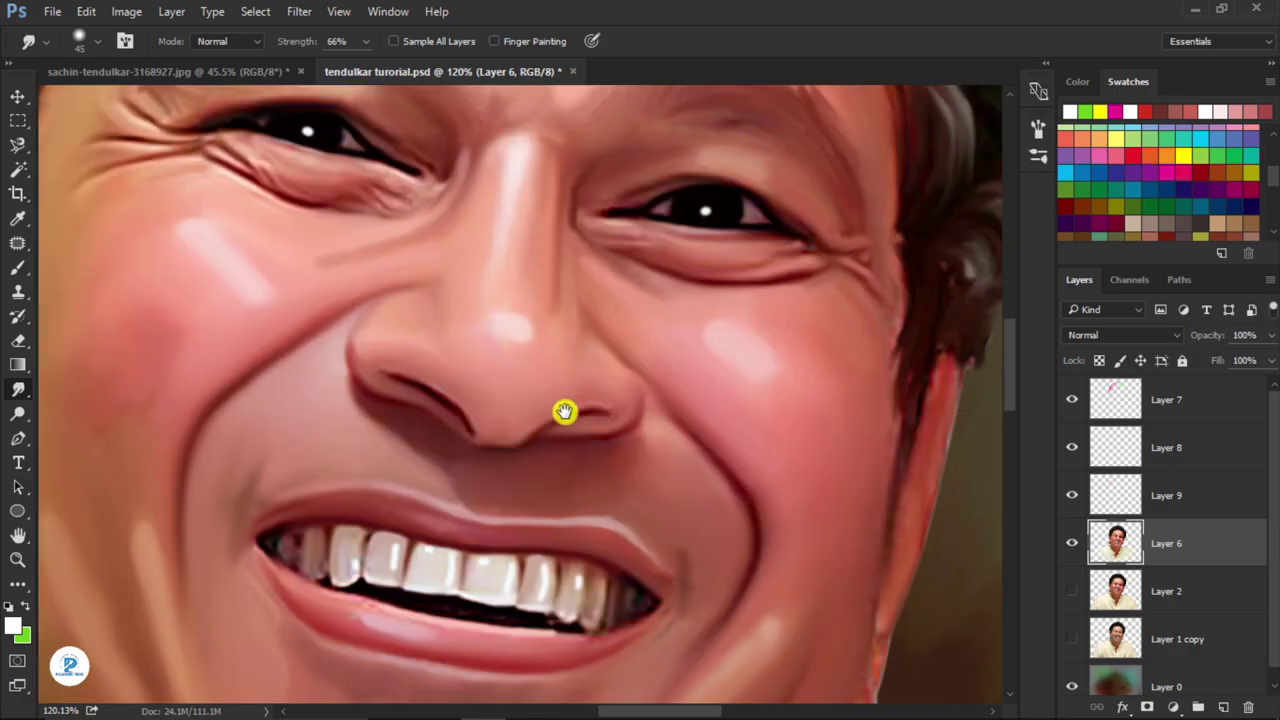
{"action": "scroll", "coordinate": [411, 392], "scroll_direction": "up", "scroll_amount": 1}
{"action": "scroll", "coordinate": [650, 416], "scroll_direction": "up", "scroll_amount": 2}
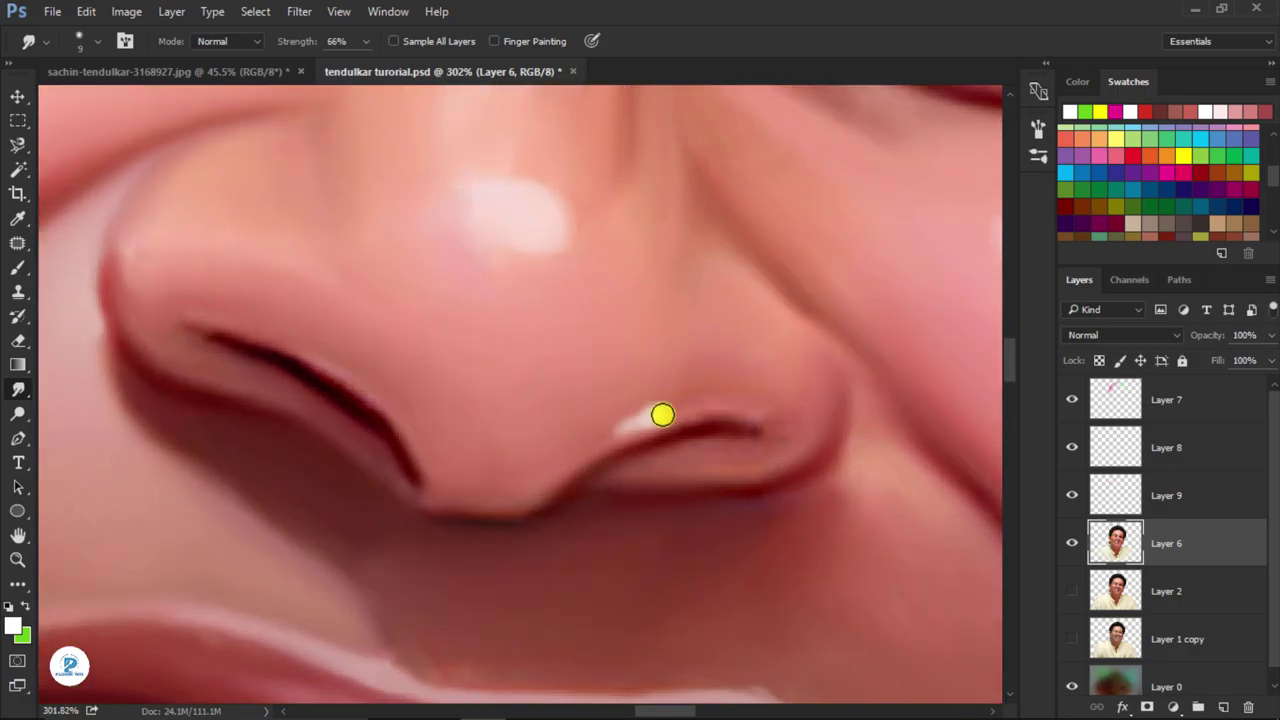
- Smudge the nostril-rim, nostril-tip and nostril-crease highlights into thin streaks
{"action": "mouse_move", "coordinate": [662, 414]}
{"action": "left_mouse_down"}
{"action": "mouse_move", "coordinate": [634, 423]}
{"action": "mouse_move", "coordinate": [740, 420]}
{"action": "left_mouse_up"}
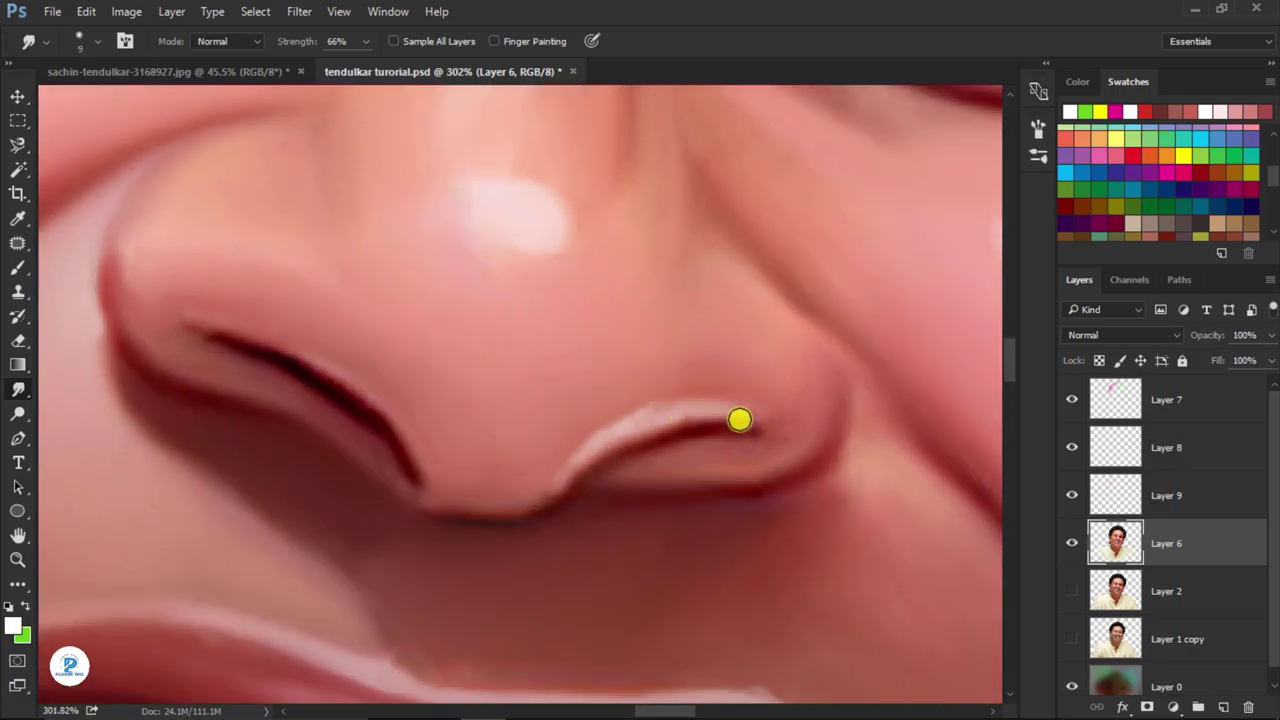
{"action": "scroll", "coordinate": [743, 420], "scroll_direction": "down", "scroll_amount": 3}
{"action": "scroll", "coordinate": [541, 390], "scroll_direction": "up", "scroll_amount": 3}
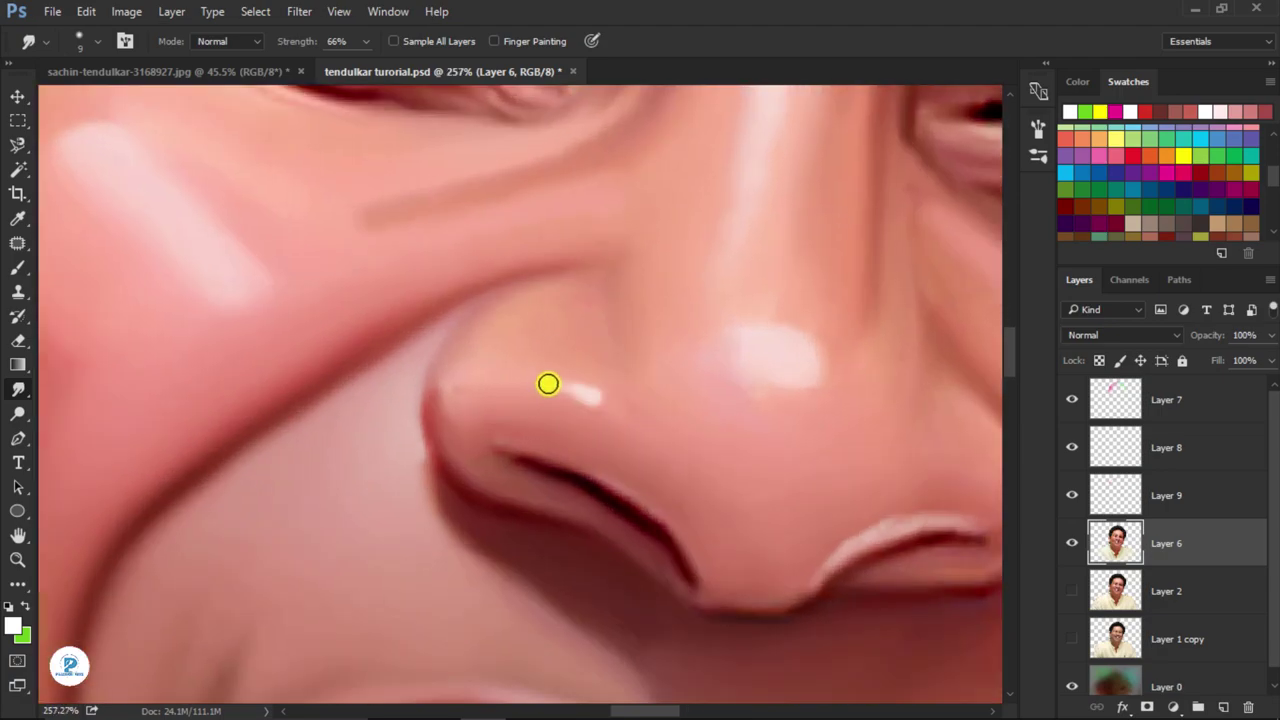
{"action": "left_click_drag", "start_coordinate": [592, 392], "coordinate": [531, 380]}
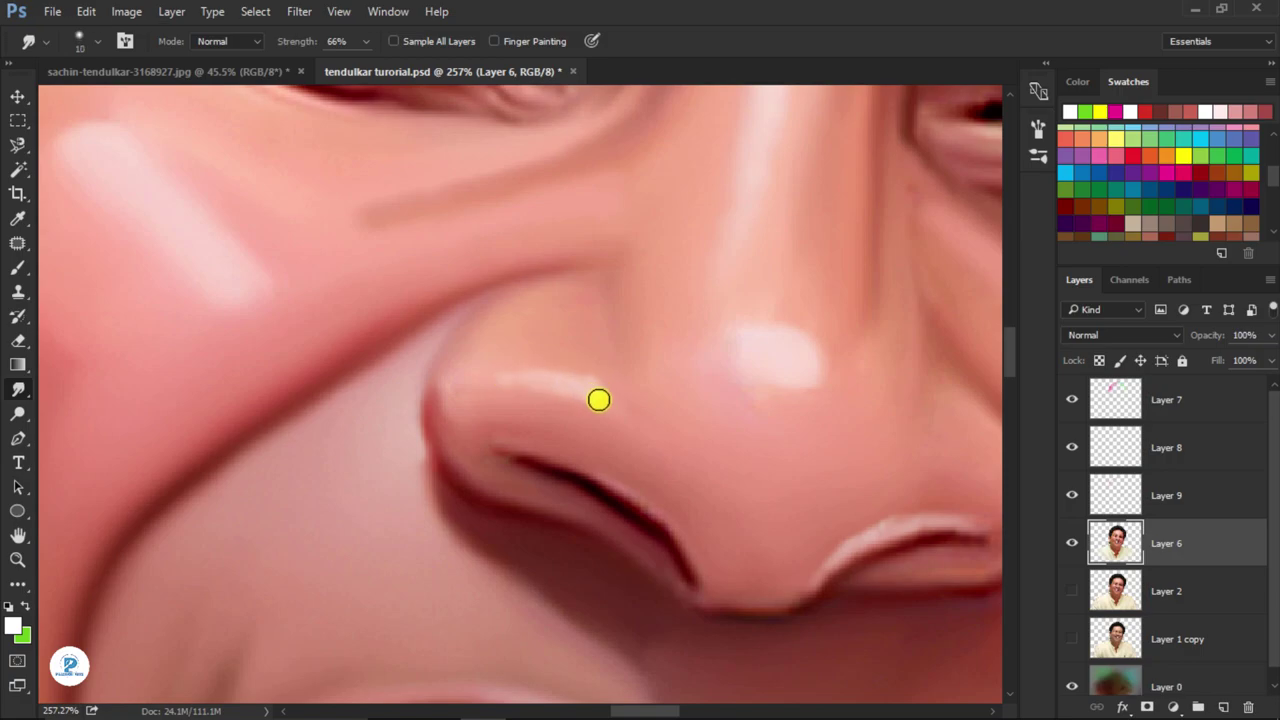
{"action": "left_click_drag", "start_coordinate": [605, 477], "coordinate": [622, 505]}
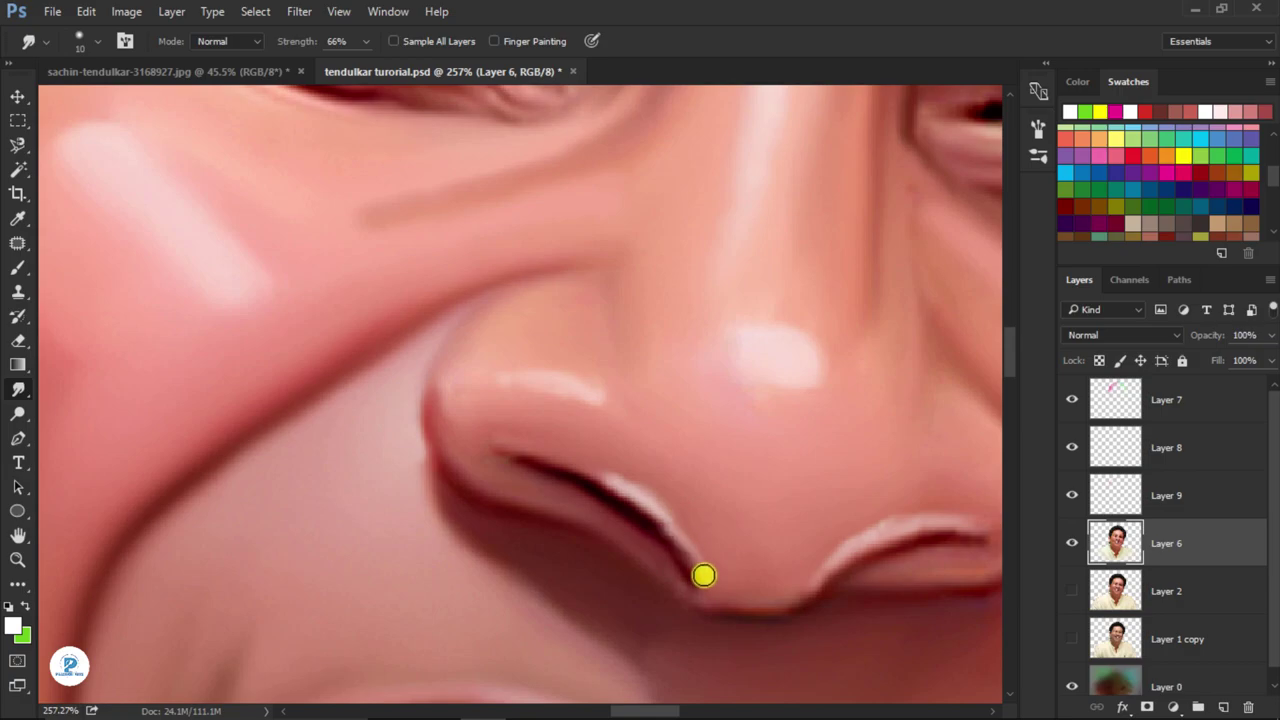
{"action": "scroll", "coordinate": [703, 575], "scroll_direction": "down", "scroll_amount": 8}
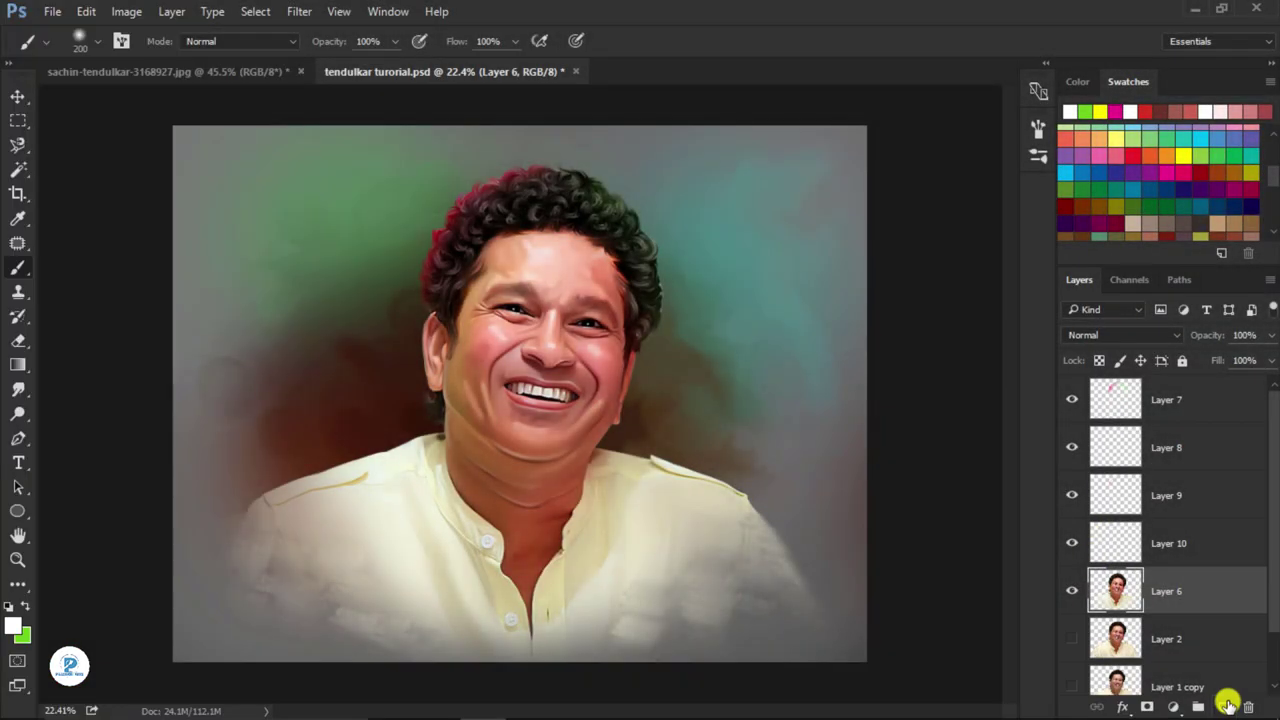
- On a new layer above Layer 6, paint a white highlight along the shoulder edge
{"action": "left_click", "coordinate": [1228, 706]}
{"action": "scroll", "coordinate": [257, 480], "scroll_direction": "up", "scroll_amount": 3}
{"action": "scroll", "coordinate": [349, 494], "scroll_direction": "up", "scroll_amount": 4}
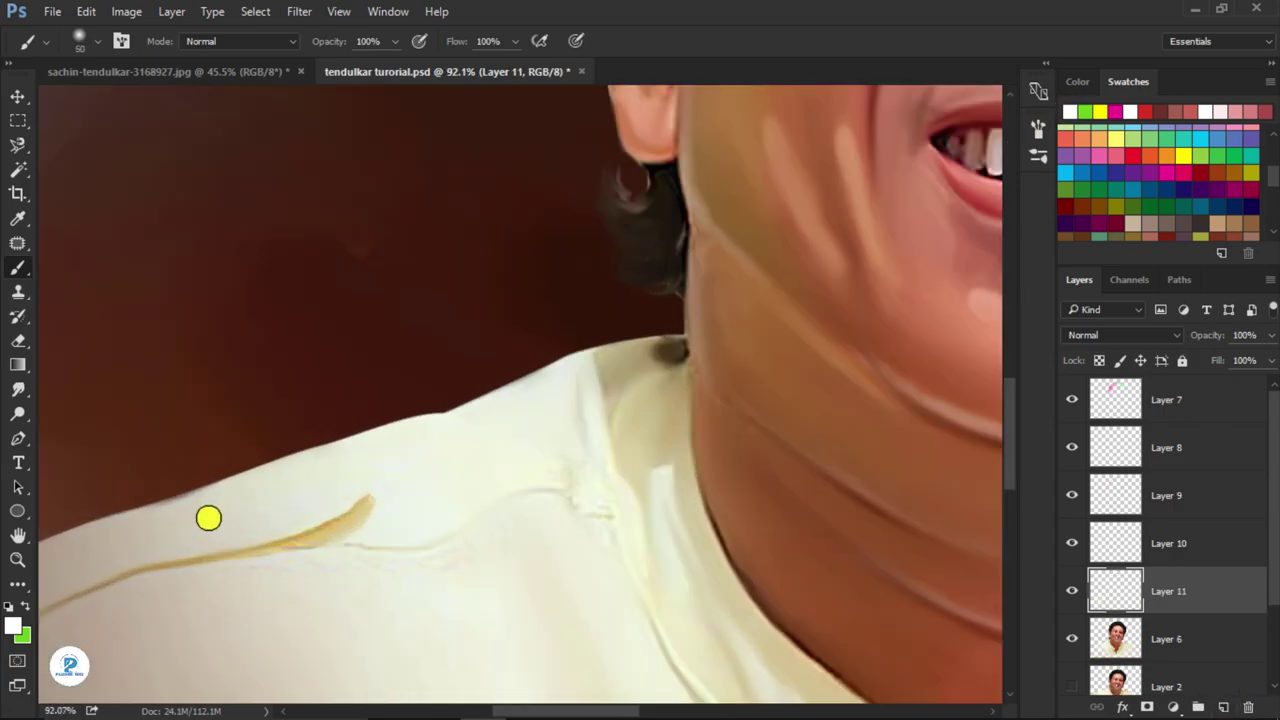
{"action": "scroll", "coordinate": [209, 517], "scroll_direction": "up", "scroll_amount": 2}
{"action": "left_click_drag", "start_coordinate": [129, 571], "coordinate": [525, 355]}
{"action": "key", "text": "ctrl+z"}
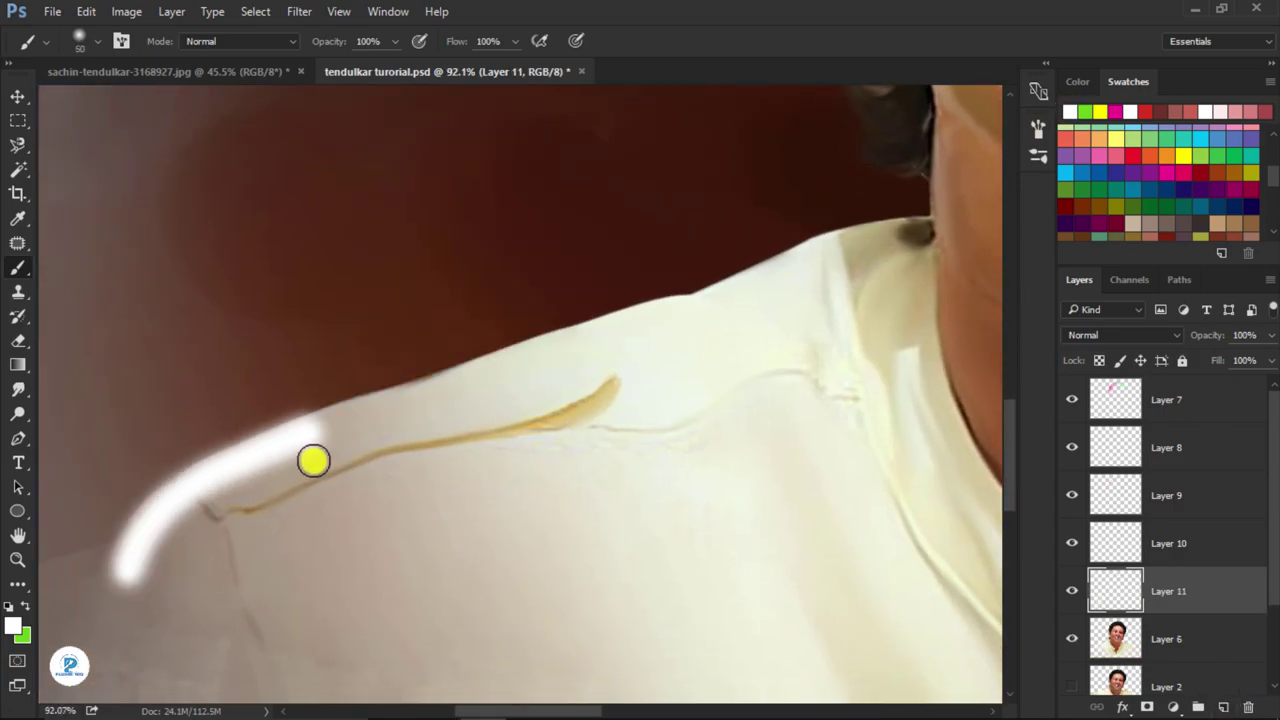
{"action": "mouse_move", "coordinate": [309, 457]}
{"action": "left_mouse_down"}
{"action": "mouse_move", "coordinate": [223, 494]}
{"action": "mouse_move", "coordinate": [710, 330]}
{"action": "mouse_move", "coordinate": [554, 427]}
{"action": "mouse_move", "coordinate": [800, 337]}
{"action": "left_mouse_up"}
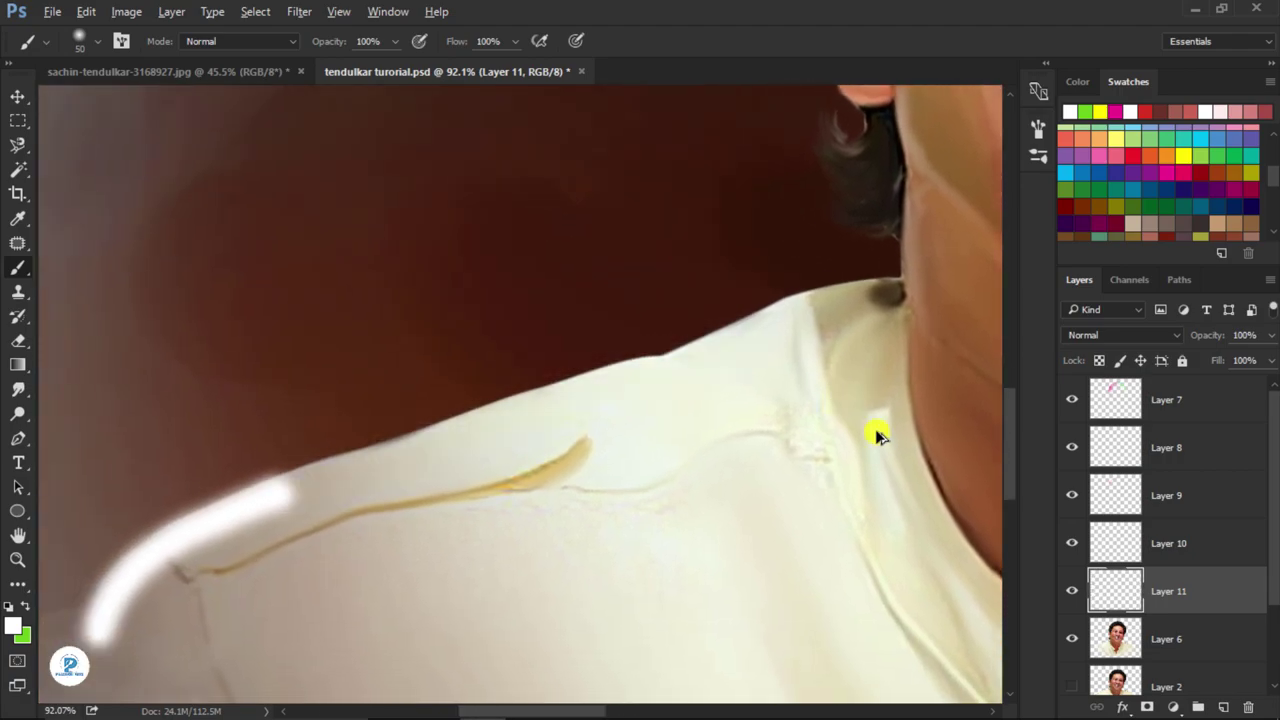
{"action": "key", "text": "ctrl+z"}
{"action": "key", "text": "ctrl+z"}
{"action": "key", "text": "ctrl+z"}
{"action": "mouse_move", "coordinate": [140, 583]}
{"action": "left_mouse_down"}
{"action": "mouse_move", "coordinate": [221, 515]}
{"action": "mouse_move", "coordinate": [609, 363]}
{"action": "mouse_move", "coordinate": [380, 551]}
{"action": "mouse_move", "coordinate": [492, 494]}
{"action": "mouse_move", "coordinate": [609, 466]}
{"action": "left_mouse_up"}
- Paint a thin 25 px white line down the jaw to the collar, then soften the shoulder with the eraser
{"action": "key", "text": "bracketleft"}
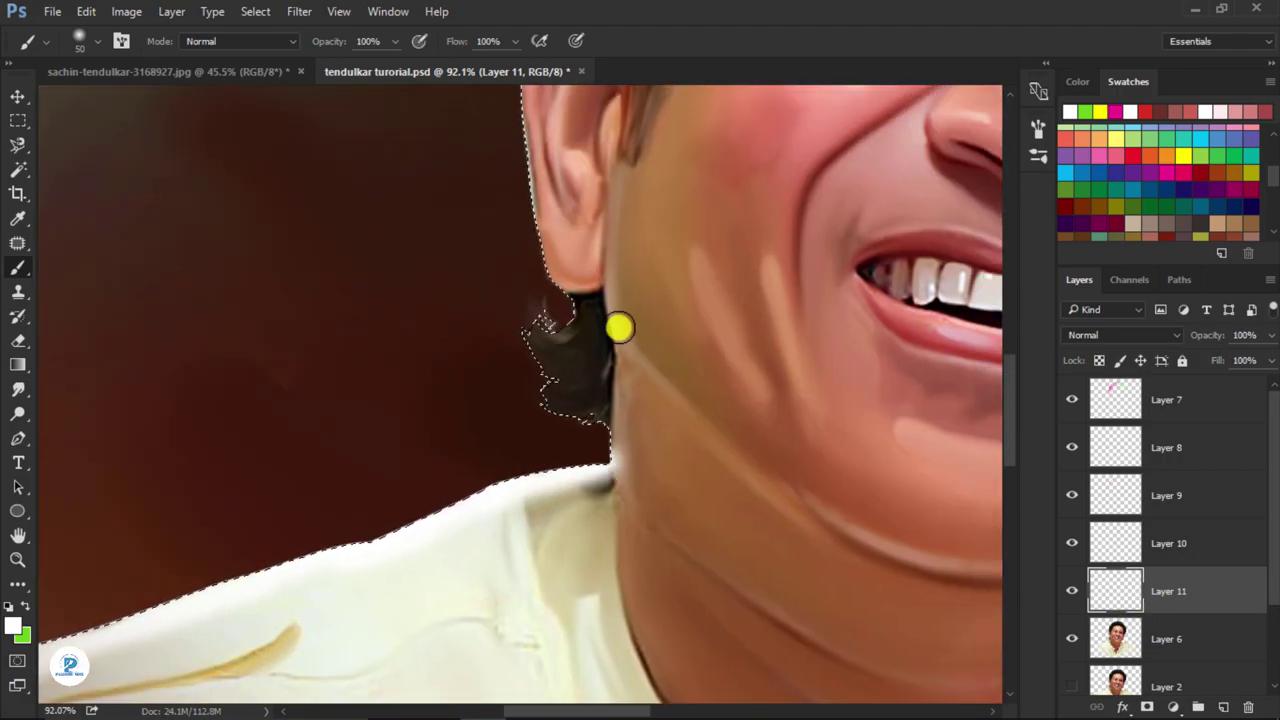
{"action": "left_click_drag", "start_coordinate": [617, 326], "coordinate": [600, 420]}
{"action": "left_click_drag", "start_coordinate": [626, 278], "coordinate": [628, 557]}
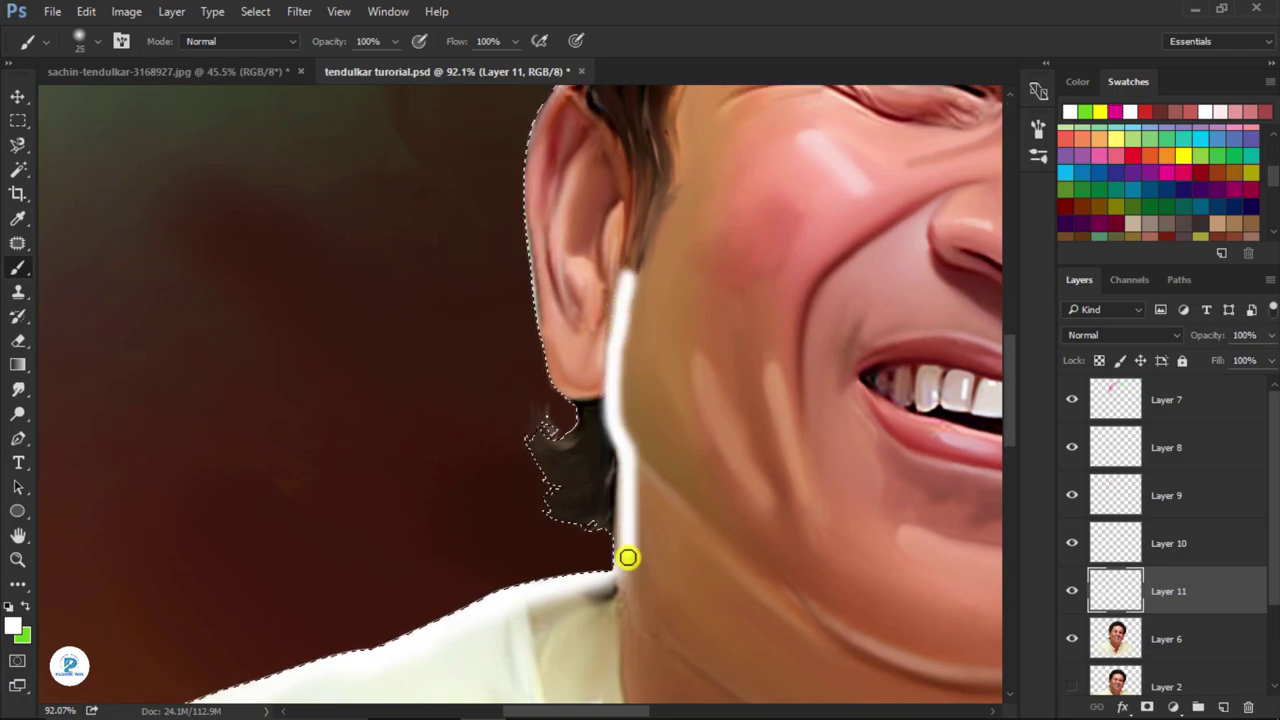
{"action": "scroll", "coordinate": [645, 326], "scroll_direction": "down", "scroll_amount": 5}
{"action": "left_click", "coordinate": [18, 340]}
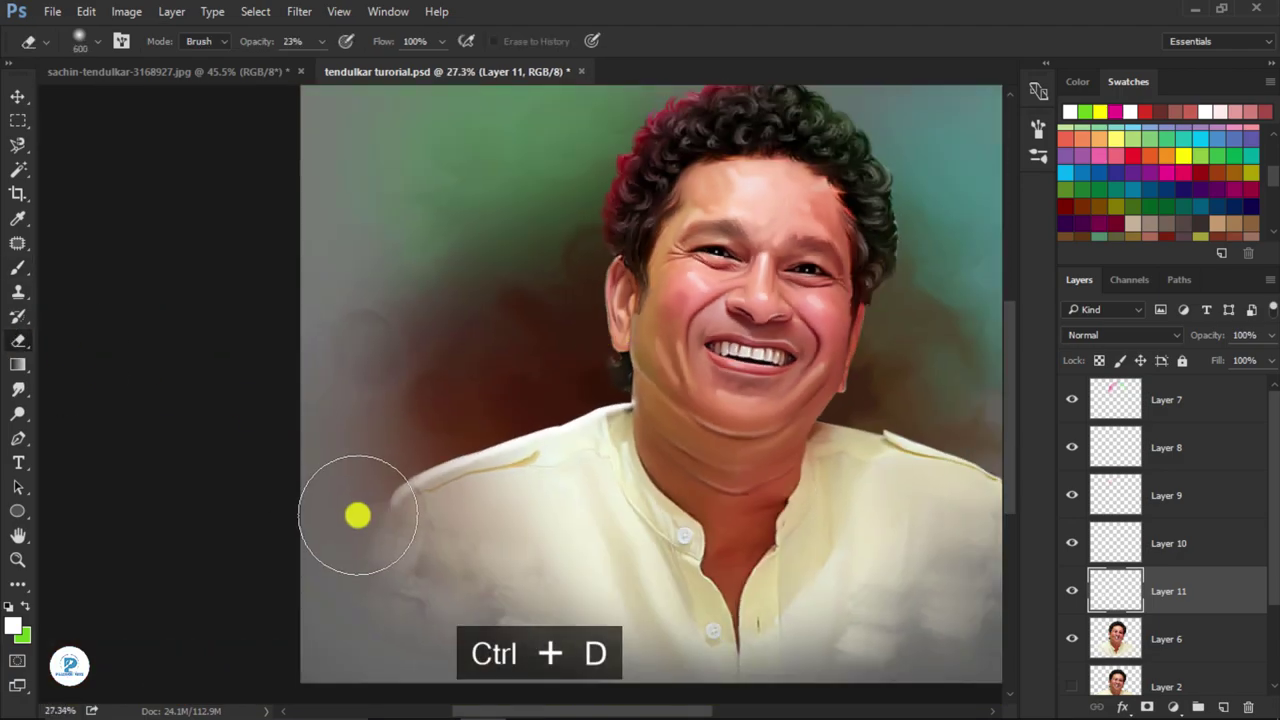
{"action": "left_click_drag", "start_coordinate": [266, 43], "coordinate": [210, 43]}
- Paint a pale white highlight along the collar with the brush
{"action": "left_click", "coordinate": [18, 267]}
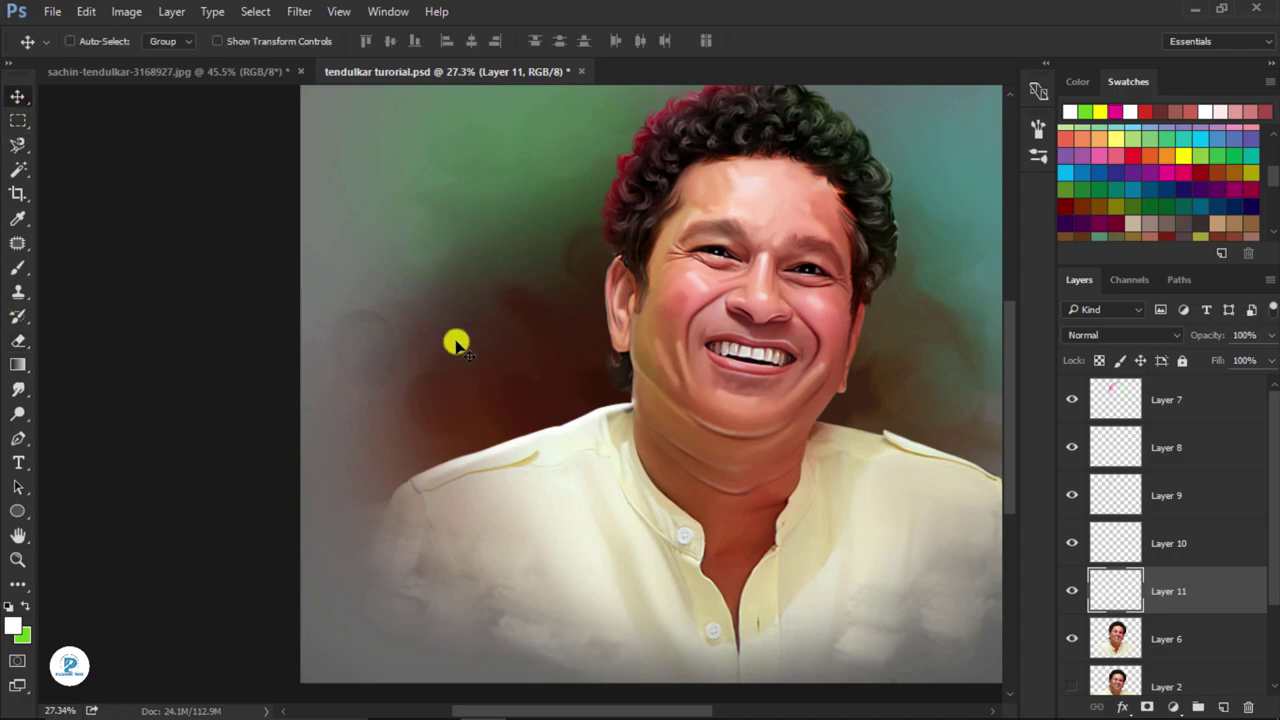
{"action": "scroll", "coordinate": [451, 343], "scroll_direction": "up", "scroll_amount": 2}
{"action": "scroll", "coordinate": [666, 486], "scroll_direction": "up", "scroll_amount": 1}
{"action": "left_click_drag", "start_coordinate": [491, 363], "coordinate": [510, 500]}
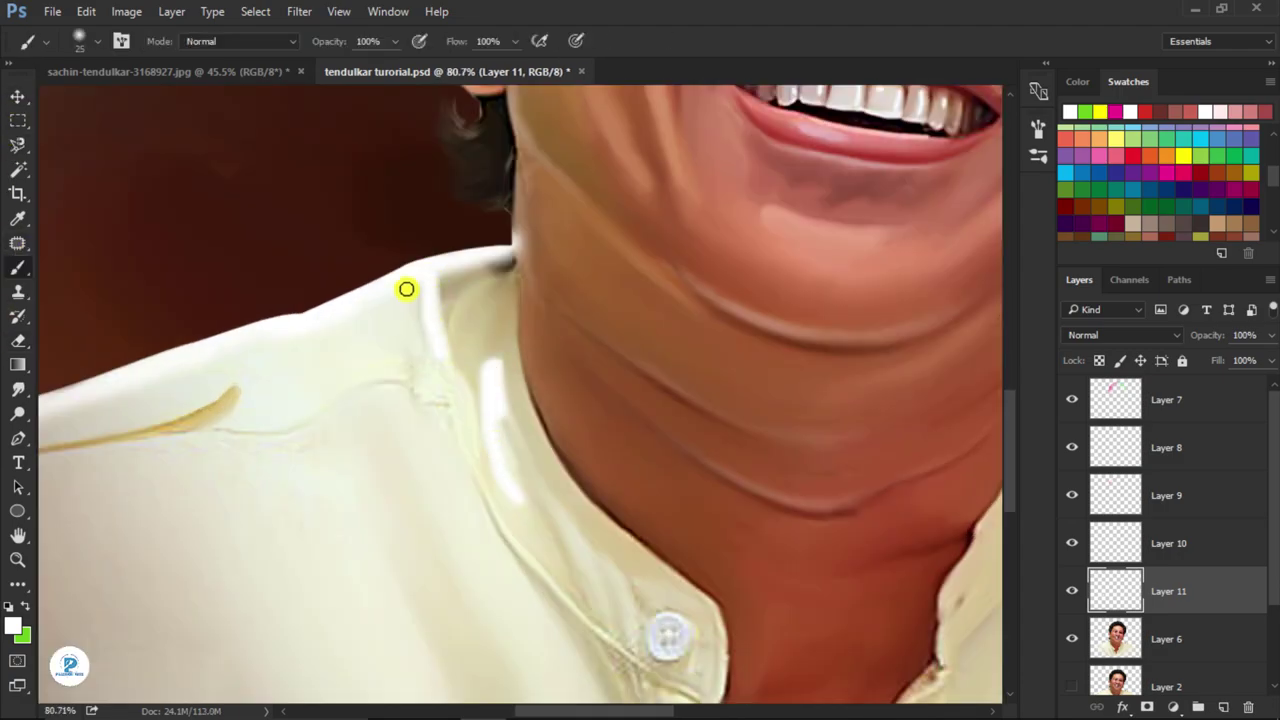
{"action": "scroll", "coordinate": [471, 417], "scroll_direction": "down", "scroll_amount": 3}
{"action": "scroll", "coordinate": [526, 594], "scroll_direction": "up", "scroll_amount": 2}
{"action": "scroll", "coordinate": [529, 578], "scroll_direction": "down", "scroll_amount": 1}
{"action": "scroll", "coordinate": [529, 580], "scroll_direction": "down", "scroll_amount": 2}
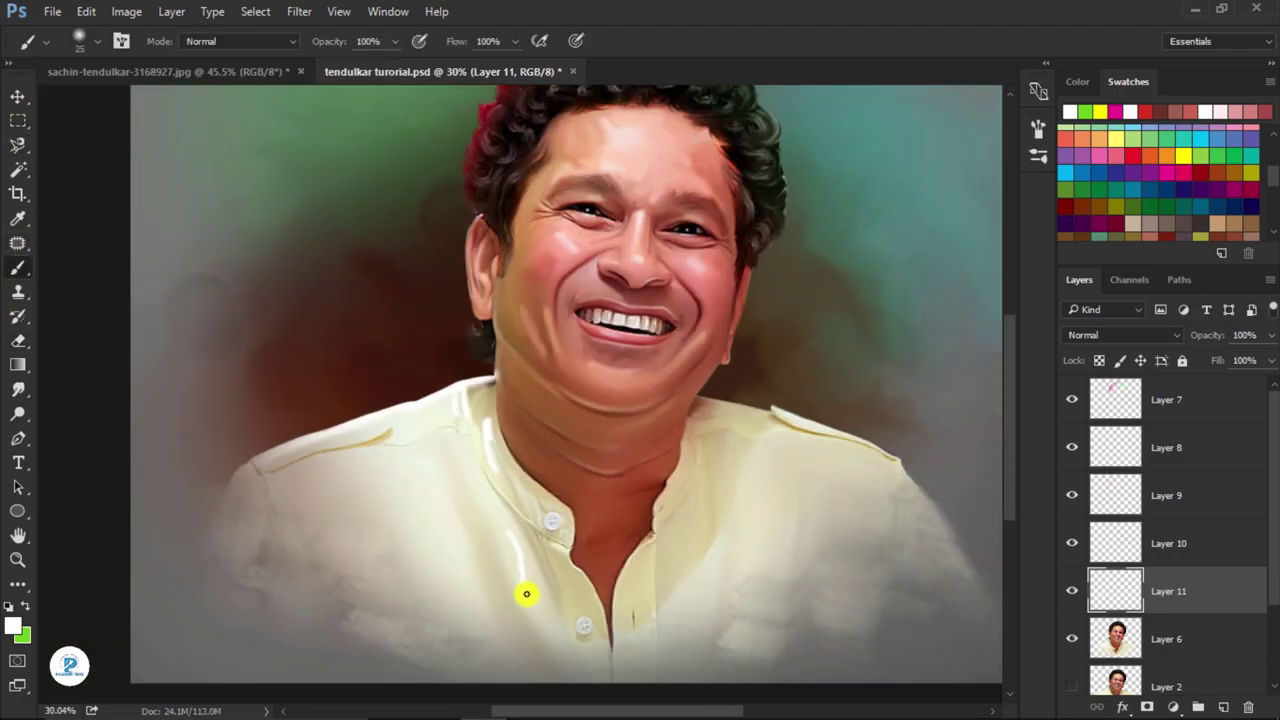
{"action": "scroll", "coordinate": [529, 387], "scroll_direction": "down", "scroll_amount": 1}
{"action": "scroll", "coordinate": [585, 328], "scroll_direction": "up", "scroll_amount": 3}
- Select the figure's silhouette, then clear the selection
{"action": "left_click", "coordinate": [1115, 591], "text": "ctrl"}
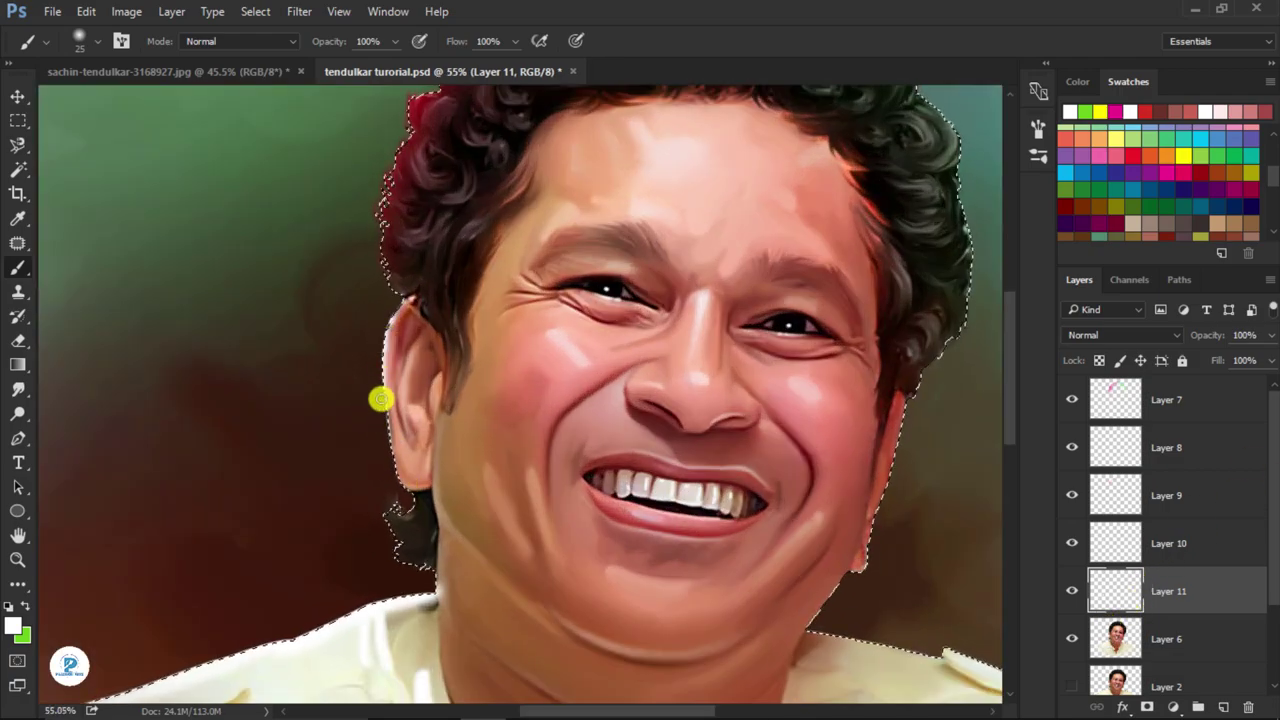
{"action": "key", "text": "ctrl+d"}
{"action": "scroll", "coordinate": [528, 340], "scroll_direction": "down", "scroll_amount": 2}
{"action": "scroll", "coordinate": [640, 334], "scroll_direction": "down", "scroll_amount": 1}
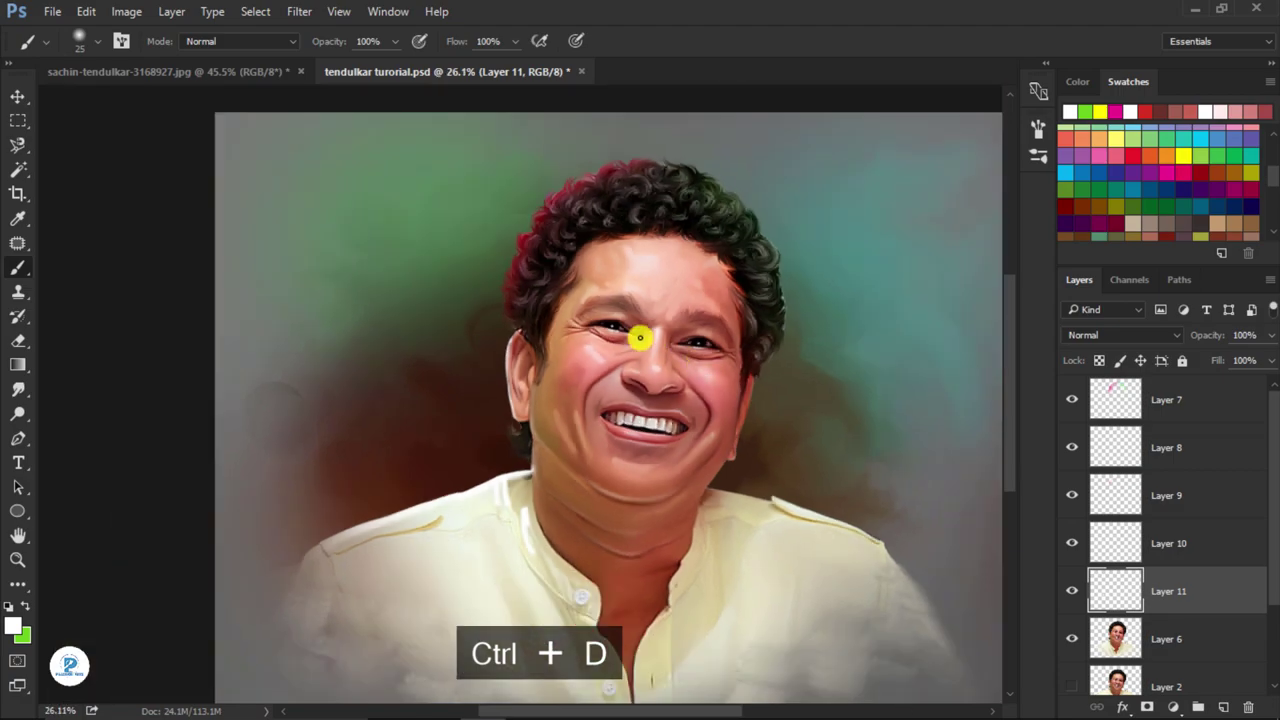
{"action": "scroll", "coordinate": [511, 274], "scroll_direction": "up", "scroll_amount": 1}
{"action": "scroll", "coordinate": [511, 274], "scroll_direction": "up", "scroll_amount": 2}
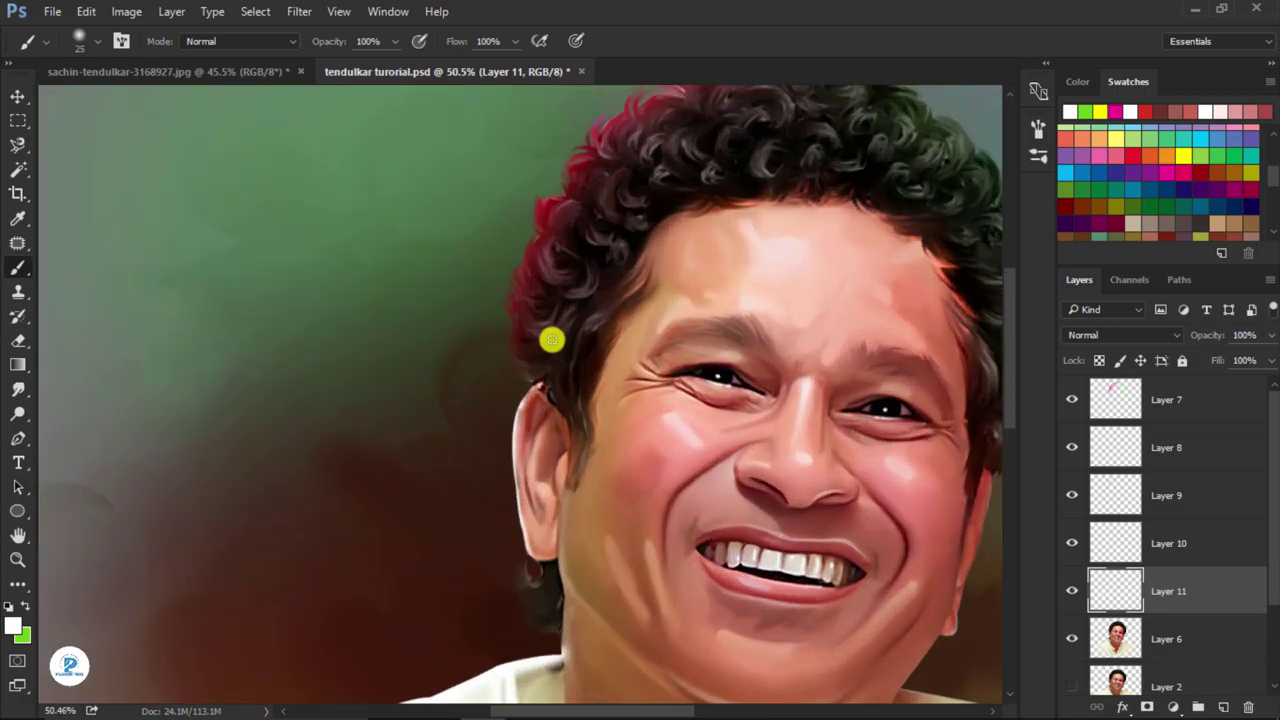
{"action": "scroll", "coordinate": [610, 379], "scroll_direction": "down", "scroll_amount": 2}
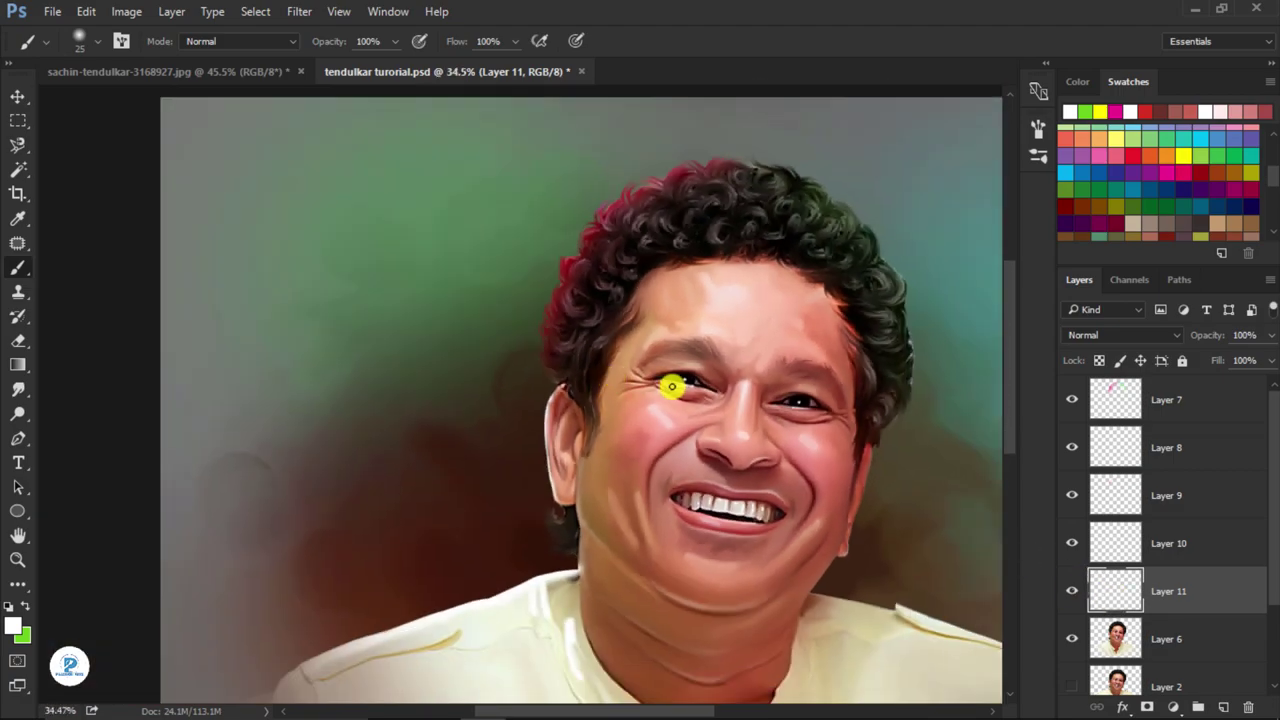
- Set up the Smudge tool with an 11 px preset at 85% strength and select Layer 2
{"action": "left_click", "coordinate": [22, 342]}
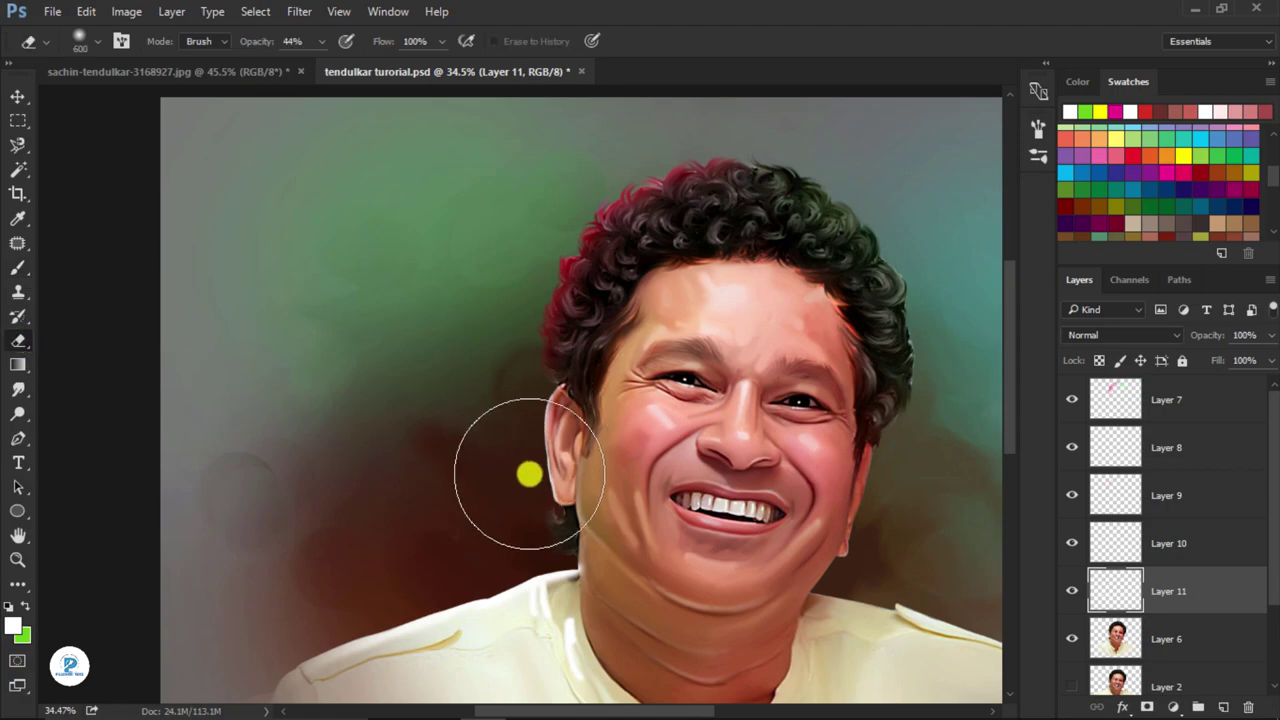
{"action": "scroll", "coordinate": [350, 350], "scroll_direction": "down", "scroll_amount": 1}
{"action": "scroll", "coordinate": [361, 331], "scroll_direction": "down", "scroll_amount": 1}
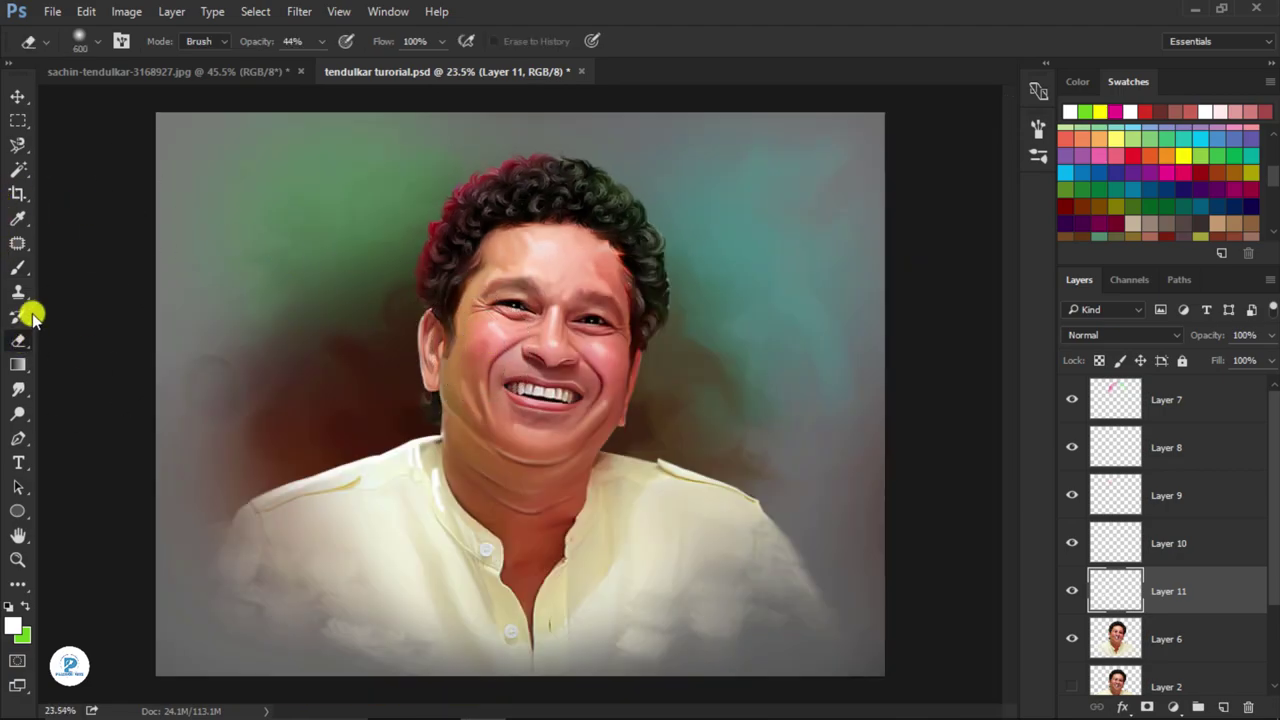
{"action": "left_click", "coordinate": [16, 392]}
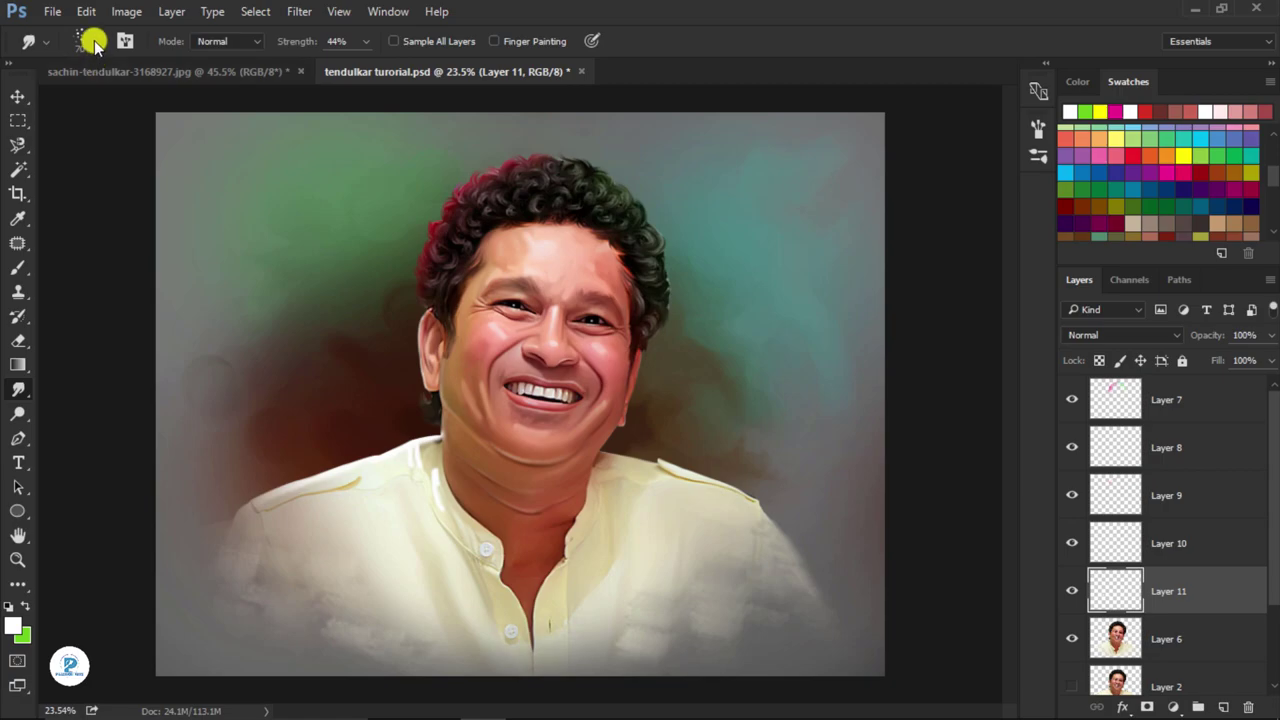
{"action": "left_click", "coordinate": [95, 45]}
{"action": "left_click", "coordinate": [277, 287]}
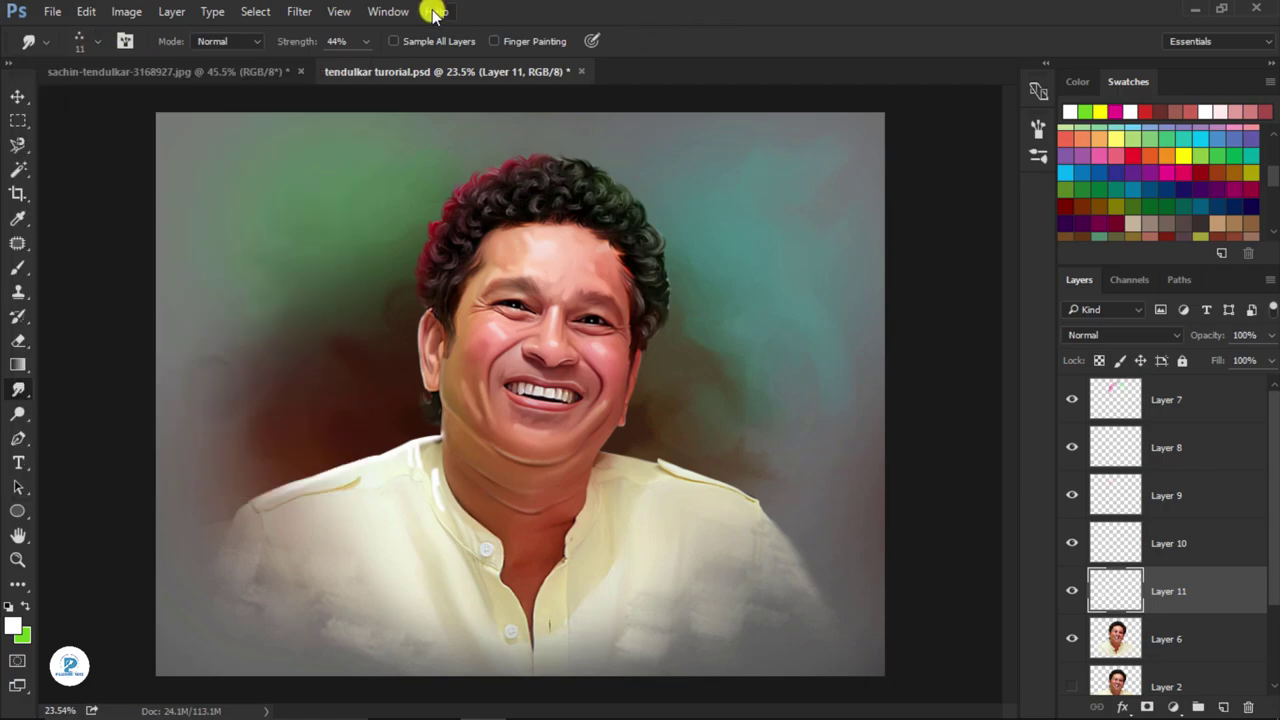
{"action": "type", "text": "85"}
{"action": "key", "text": "Return"}
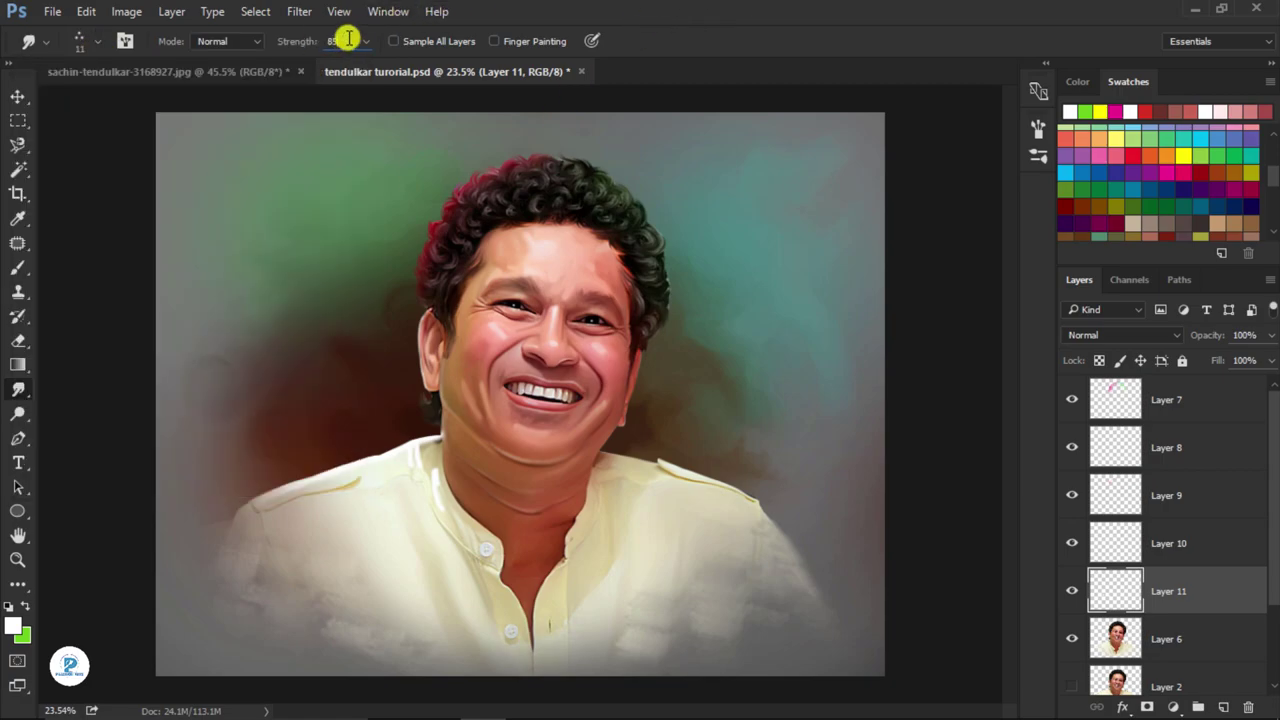
{"action": "key", "text": "Return"}
{"action": "scroll", "coordinate": [1178, 565], "scroll_direction": "down", "scroll_amount": 1}
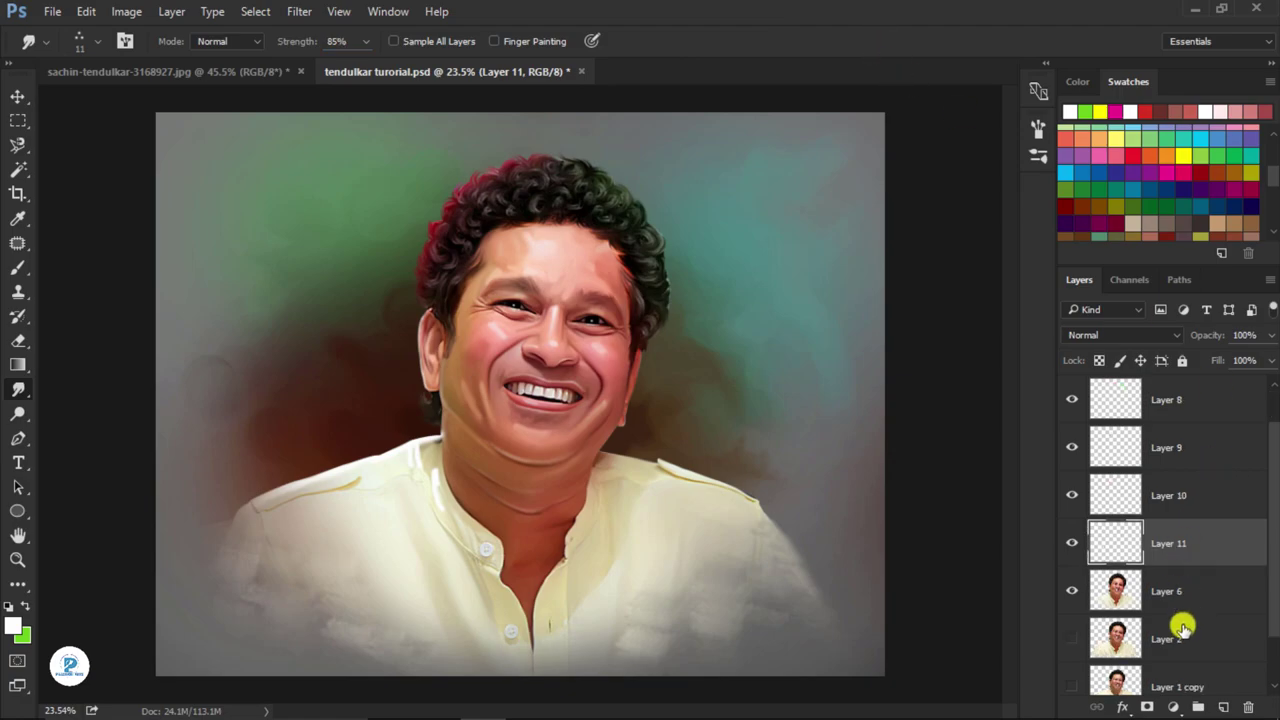
{"action": "left_click", "coordinate": [1182, 627]}
{"action": "left_click", "coordinate": [1222, 707]}
{"action": "scroll", "coordinate": [413, 220], "scroll_direction": "up", "scroll_amount": 2}
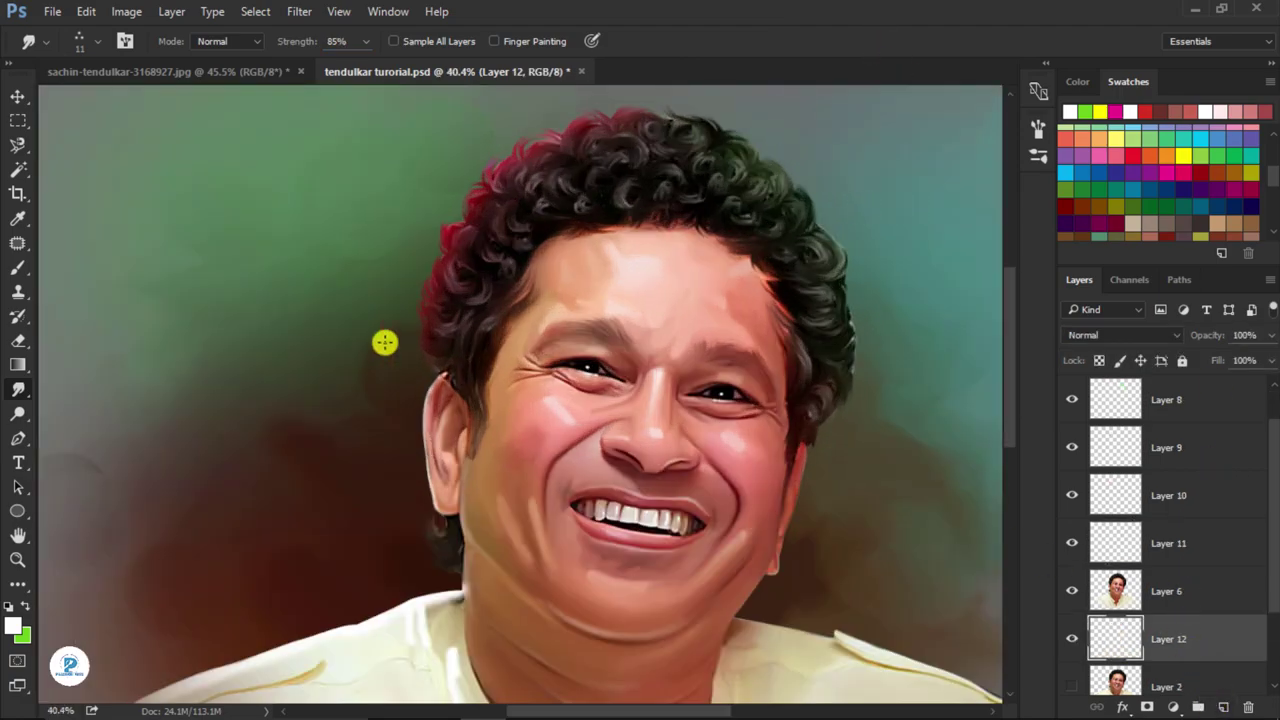
{"action": "scroll", "coordinate": [383, 343], "scroll_direction": "up", "scroll_amount": 2}
{"action": "scroll", "coordinate": [434, 243], "scroll_direction": "up", "scroll_amount": 2}
{"action": "left_click_drag", "start_coordinate": [563, 226], "coordinate": [428, 328]}
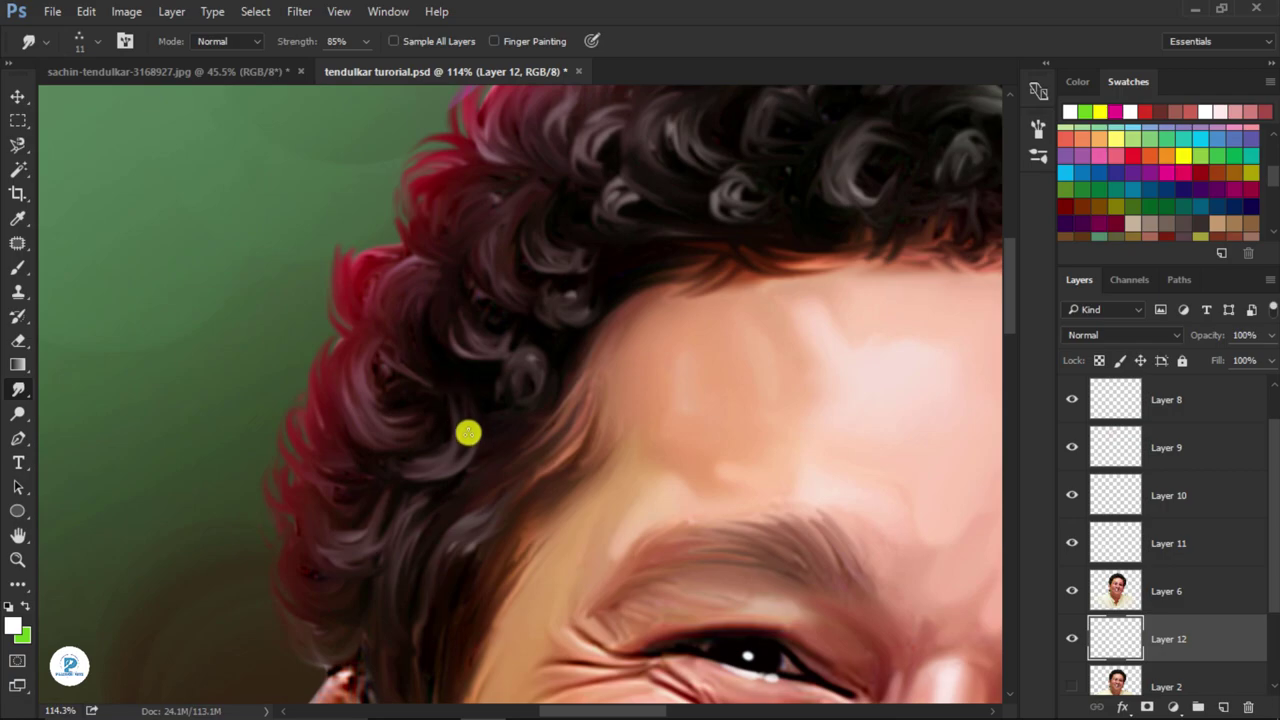
{"action": "left_click", "coordinate": [13, 632]}
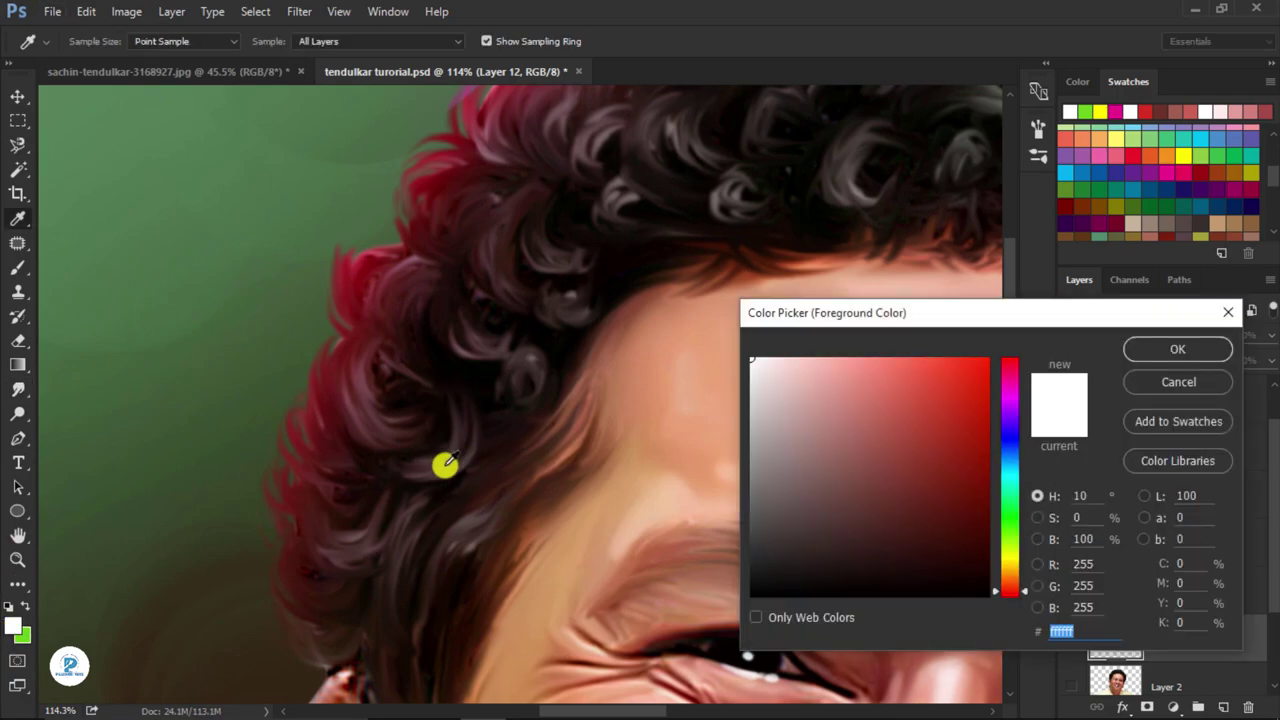
{"action": "left_click", "coordinate": [445, 464]}
{"action": "left_click", "coordinate": [796, 448]}
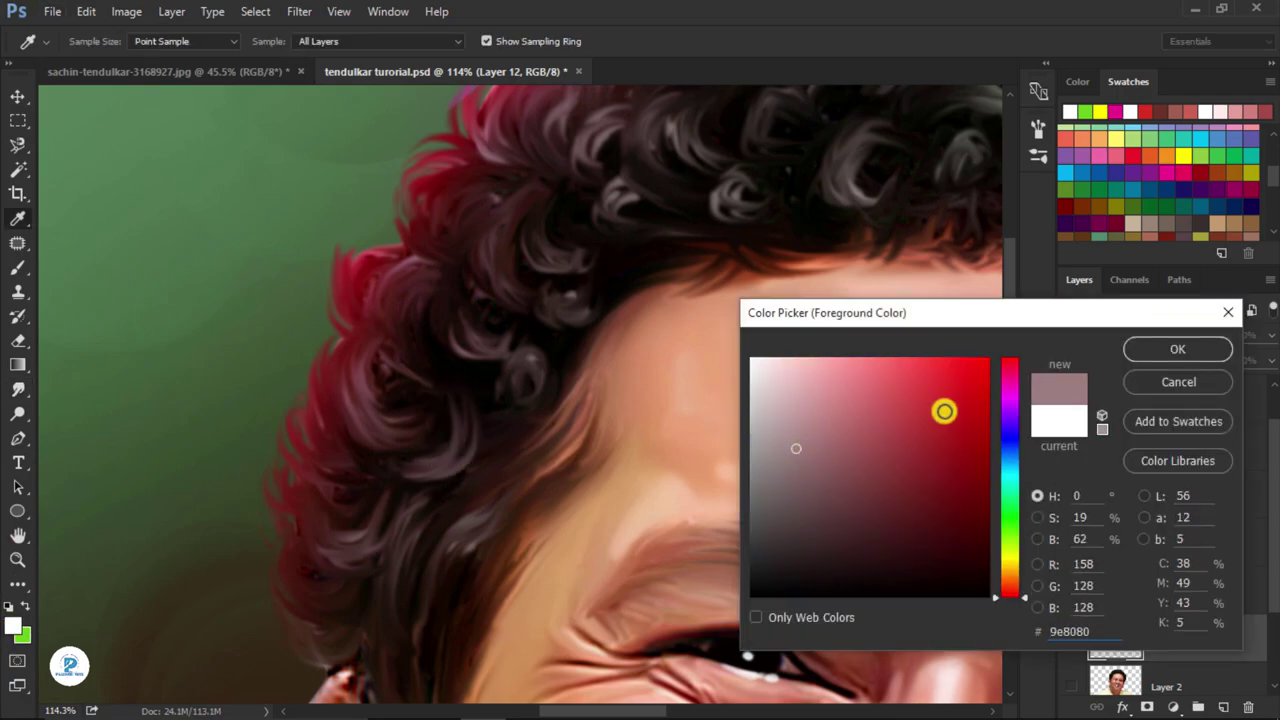
{"action": "left_click", "coordinate": [1172, 350]}
{"action": "key", "text": "r"}
{"action": "scroll", "coordinate": [297, 428], "scroll_direction": "down", "scroll_amount": 2}
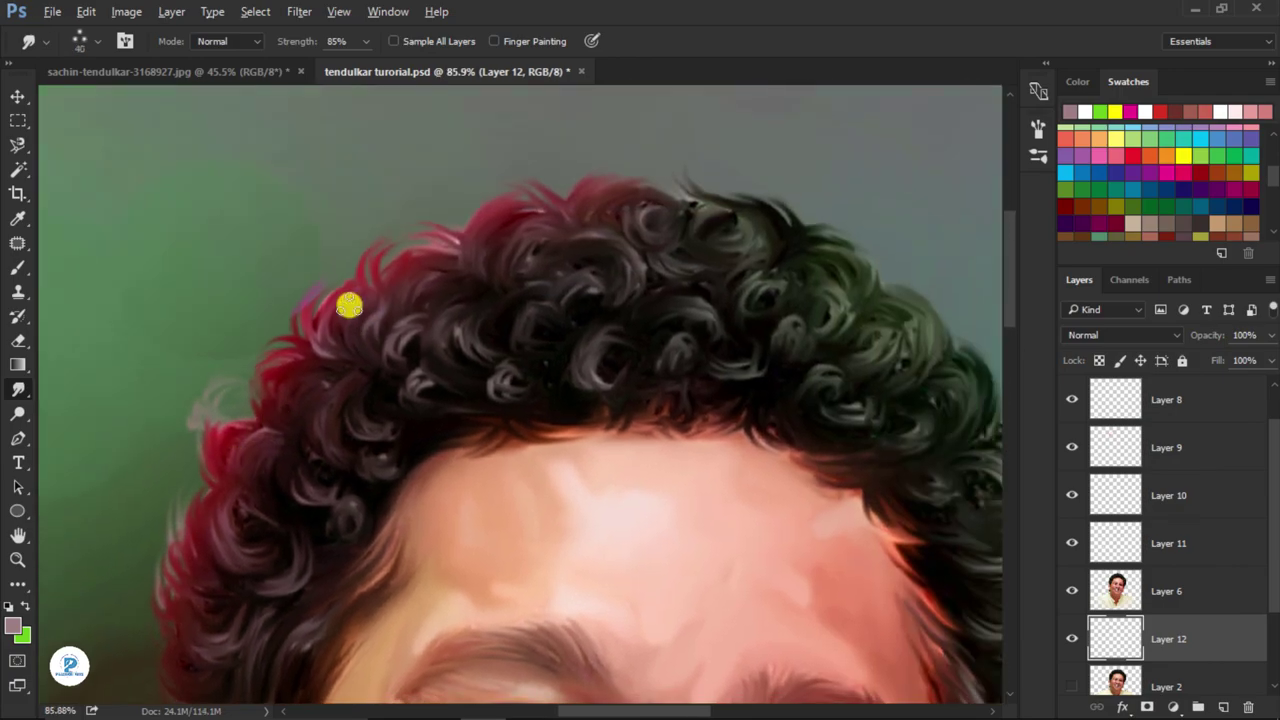
{"action": "mouse_move", "coordinate": [349, 306]}
{"action": "left_mouse_down"}
{"action": "mouse_move", "coordinate": [366, 268]}
{"action": "mouse_move", "coordinate": [646, 203]}
{"action": "mouse_move", "coordinate": [515, 206]}
{"action": "left_mouse_up"}
{"action": "scroll", "coordinate": [460, 249], "scroll_direction": "down", "scroll_amount": 1}
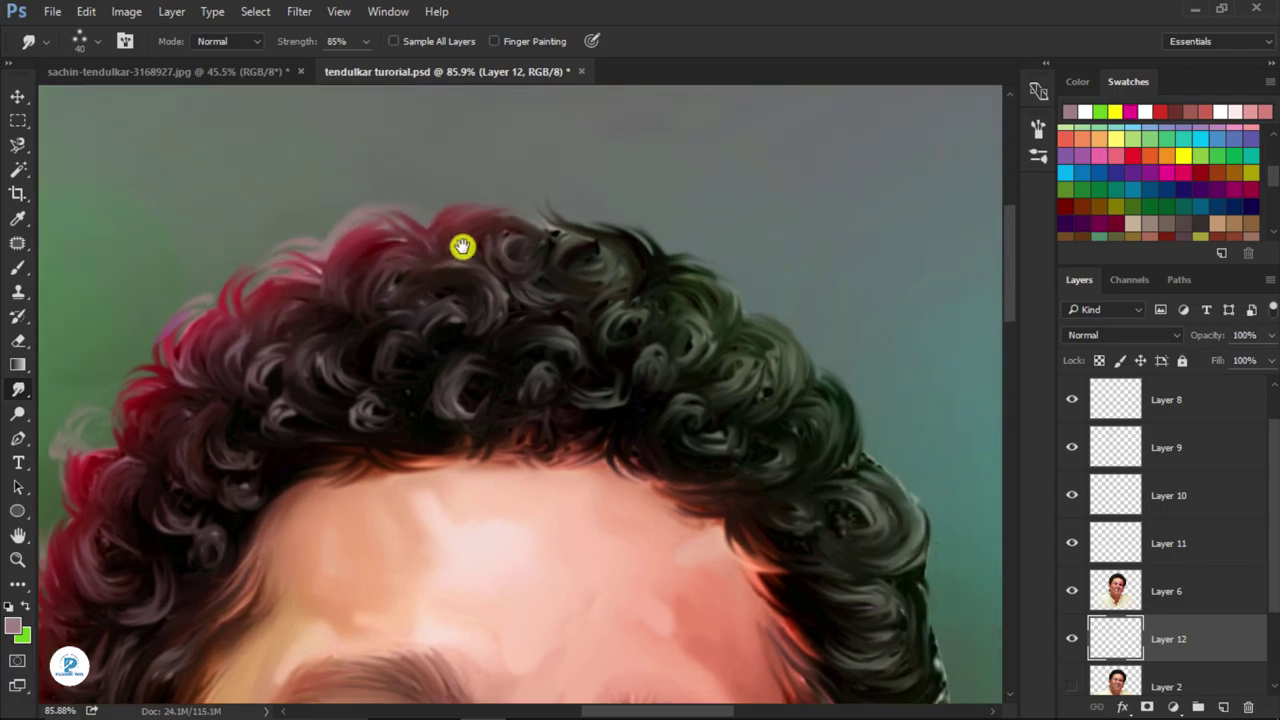
{"action": "scroll", "coordinate": [499, 228], "scroll_direction": "down", "scroll_amount": 1}
{"action": "scroll", "coordinate": [499, 228], "scroll_direction": "up", "scroll_amount": 2}
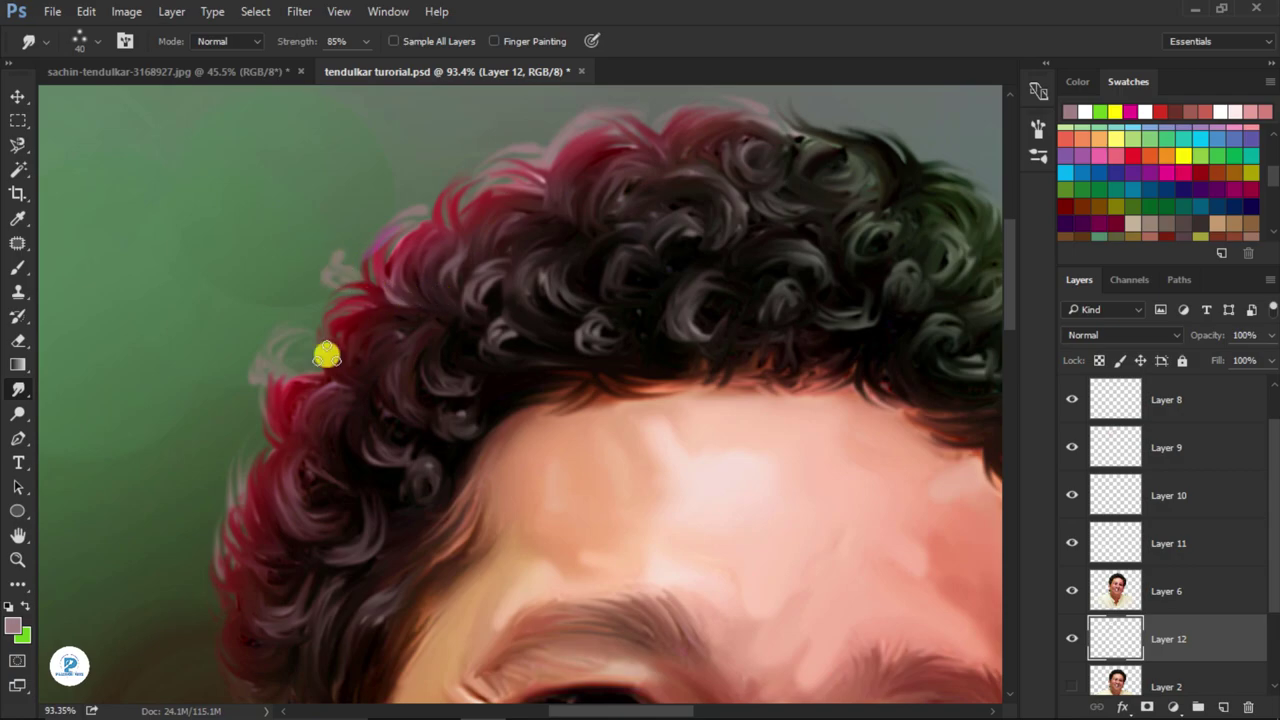
{"action": "scroll", "coordinate": [326, 354], "scroll_direction": "down", "scroll_amount": 1}
{"action": "scroll", "coordinate": [369, 403], "scroll_direction": "up", "scroll_amount": 1}
{"action": "scroll", "coordinate": [356, 478], "scroll_direction": "down", "scroll_amount": 2}
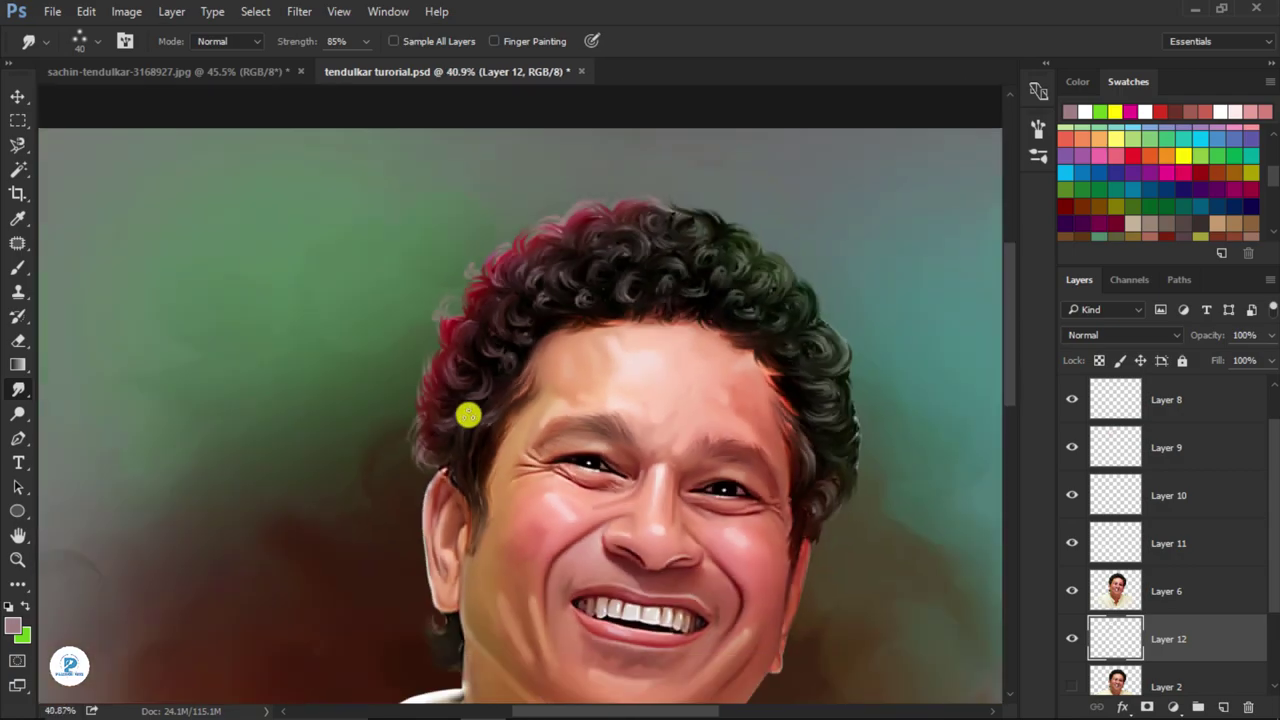
{"action": "scroll", "coordinate": [466, 414], "scroll_direction": "up", "scroll_amount": 2}
{"action": "scroll", "coordinate": [484, 357], "scroll_direction": "down", "scroll_amount": 3}
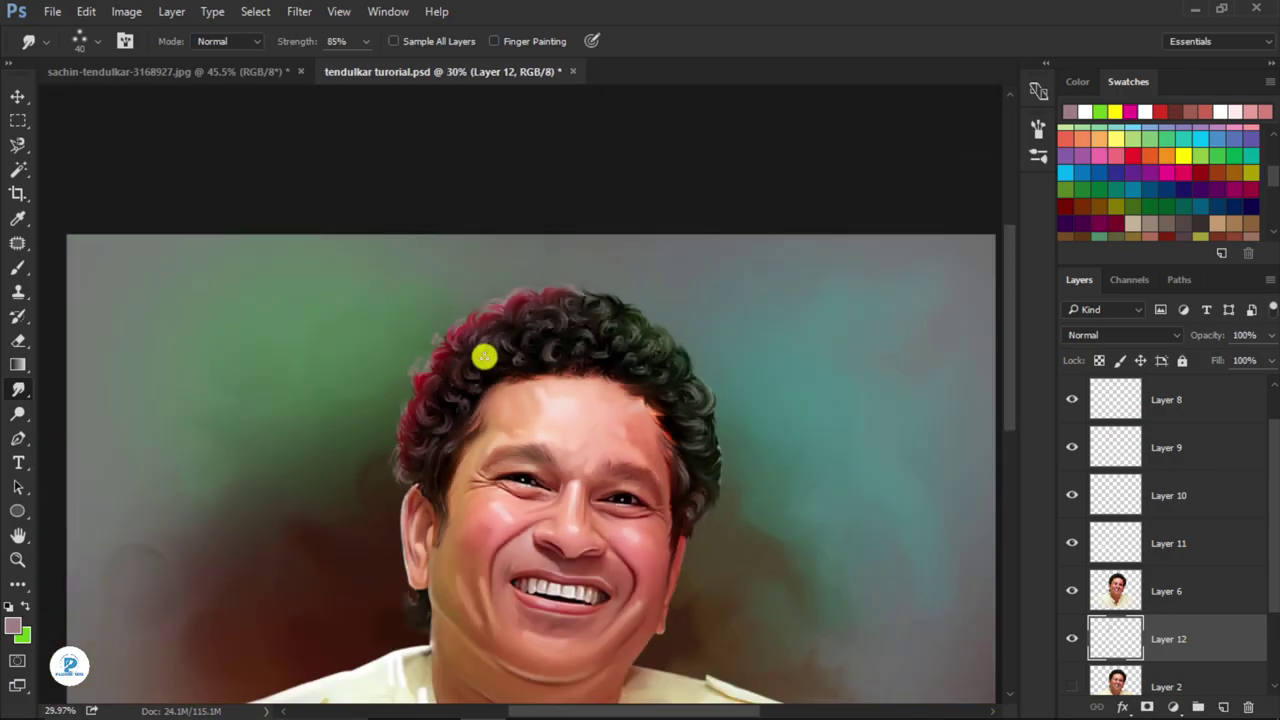
{"action": "scroll", "coordinate": [602, 318], "scroll_direction": "up", "scroll_amount": 2}
{"action": "scroll", "coordinate": [461, 268], "scroll_direction": "up", "scroll_amount": 1}
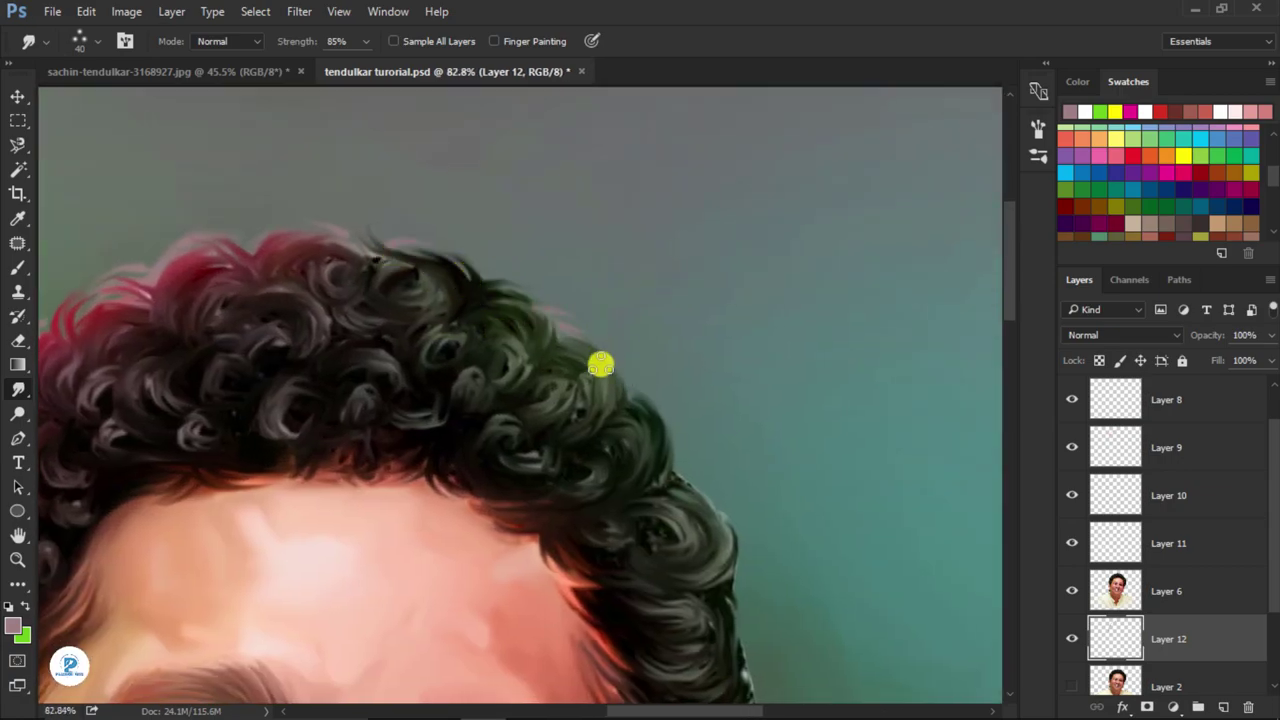
{"action": "scroll", "coordinate": [630, 420], "scroll_direction": "down", "scroll_amount": 3}
{"action": "scroll", "coordinate": [600, 370], "scroll_direction": "down", "scroll_amount": 2}
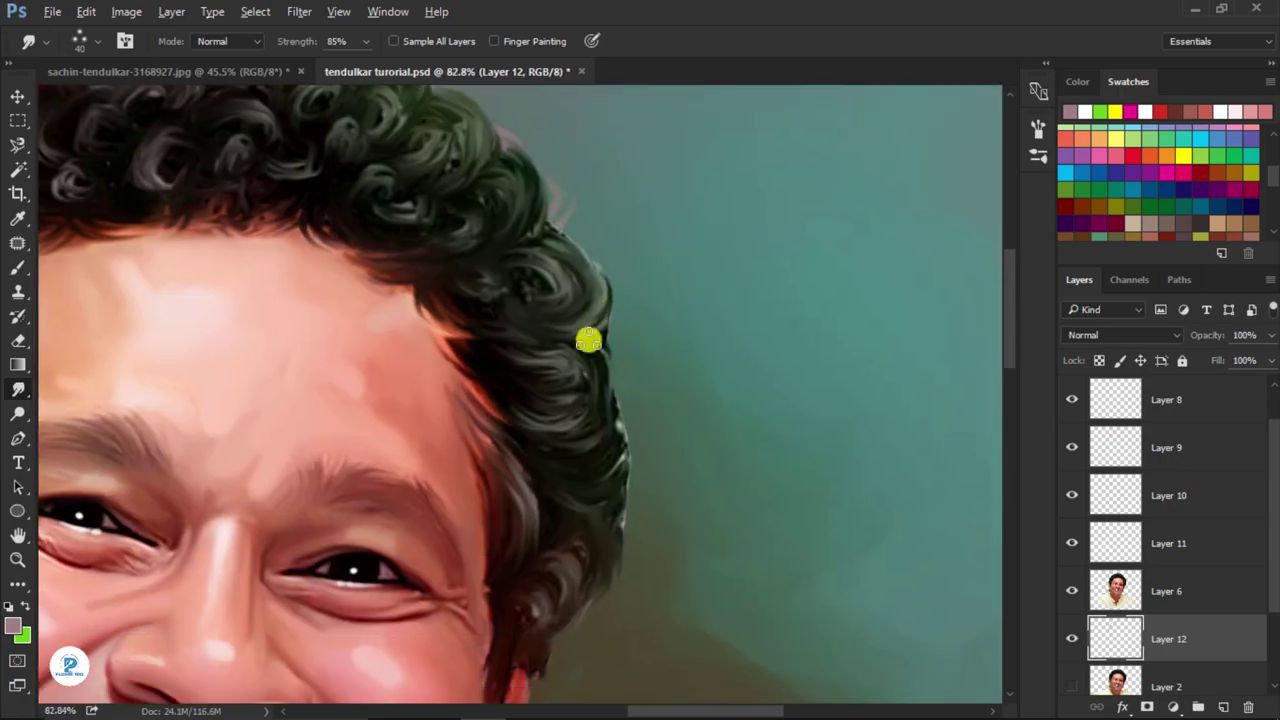
{"action": "scroll", "coordinate": [609, 433], "scroll_direction": "down", "scroll_amount": 2}
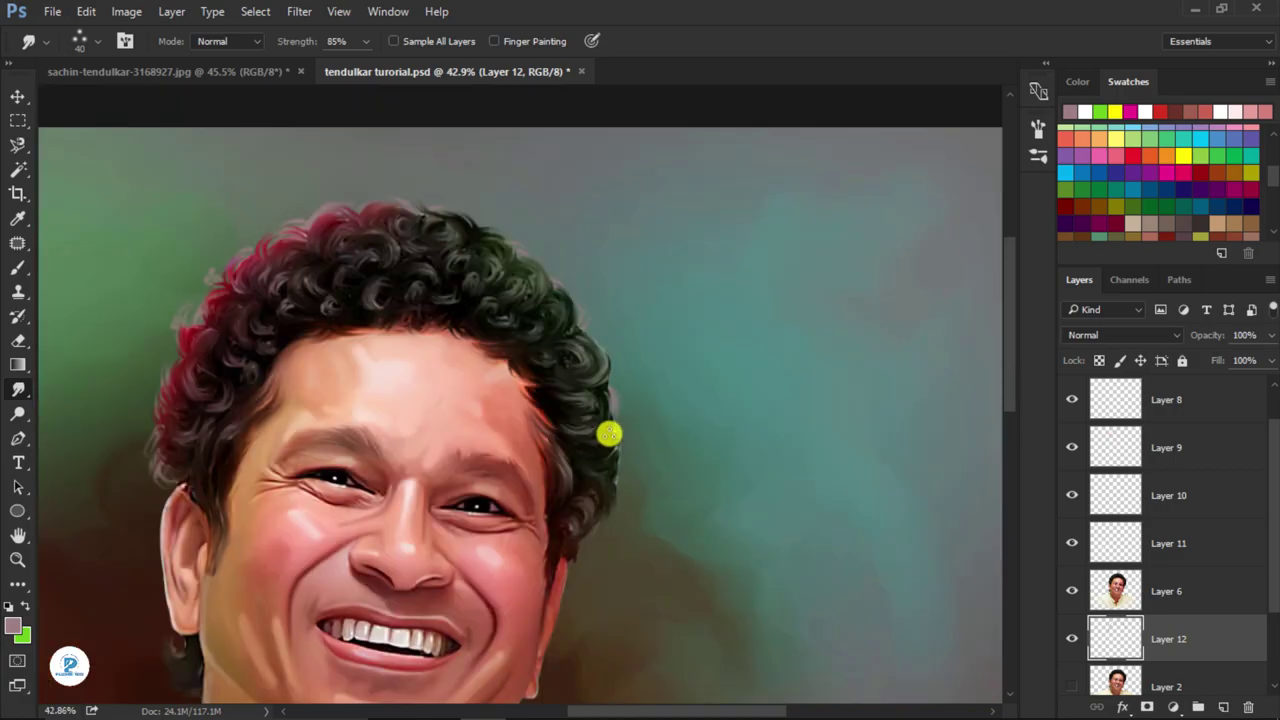
{"action": "scroll", "coordinate": [609, 433], "scroll_direction": "down", "scroll_amount": 1}
- Give Layer 12 a Color Overlay in pale grey-beige cbccb6
{"action": "double_click", "coordinate": [1212, 640]}
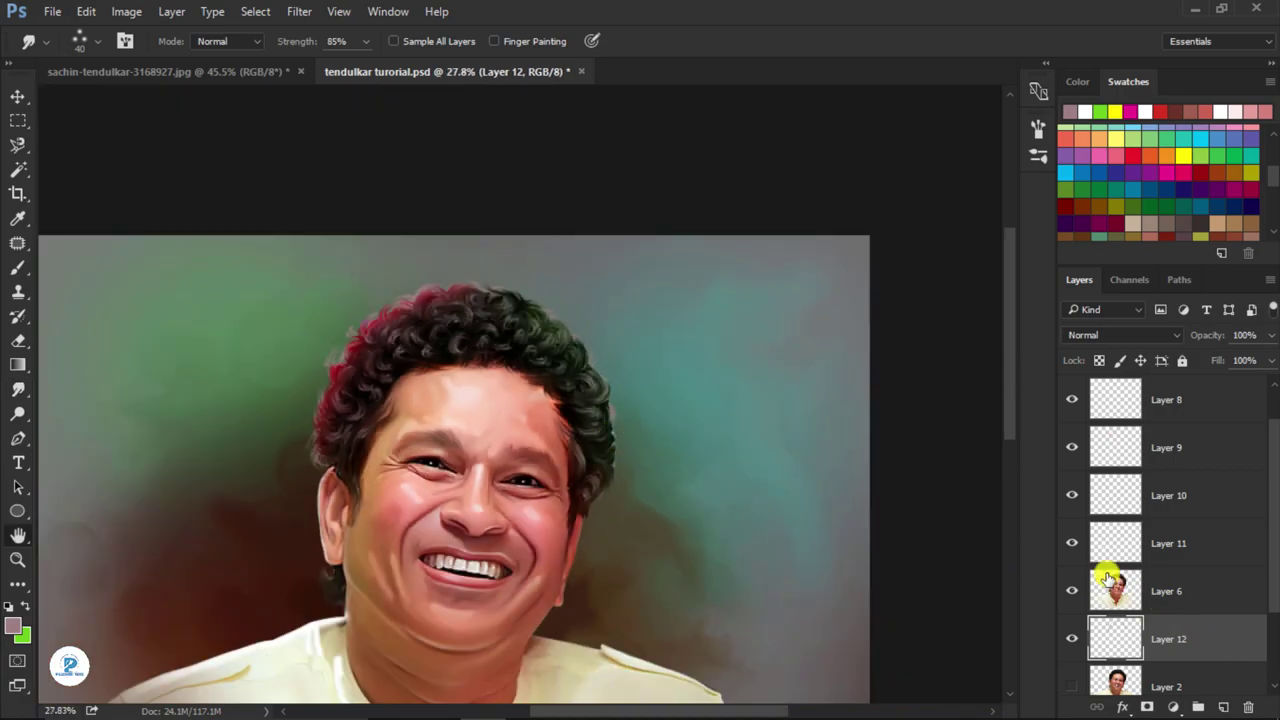
{"action": "left_click_drag", "start_coordinate": [694, 92], "coordinate": [1118, 262]}
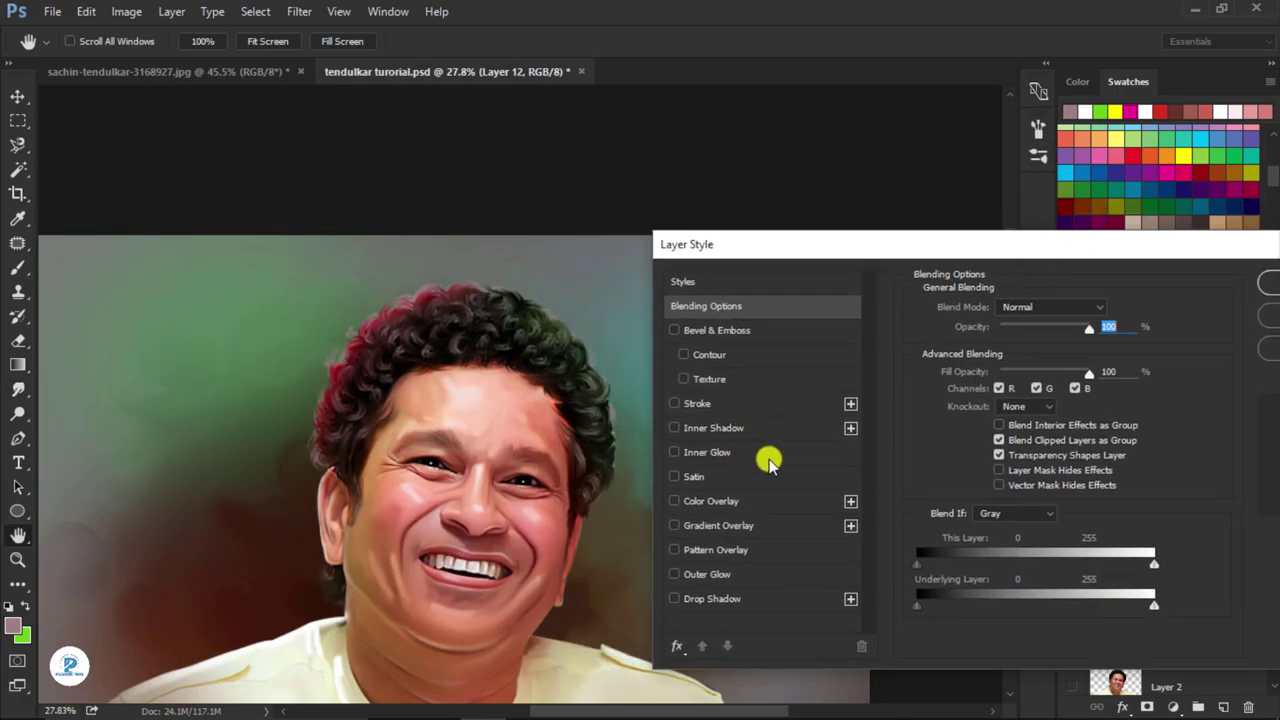
{"action": "left_click", "coordinate": [779, 503]}
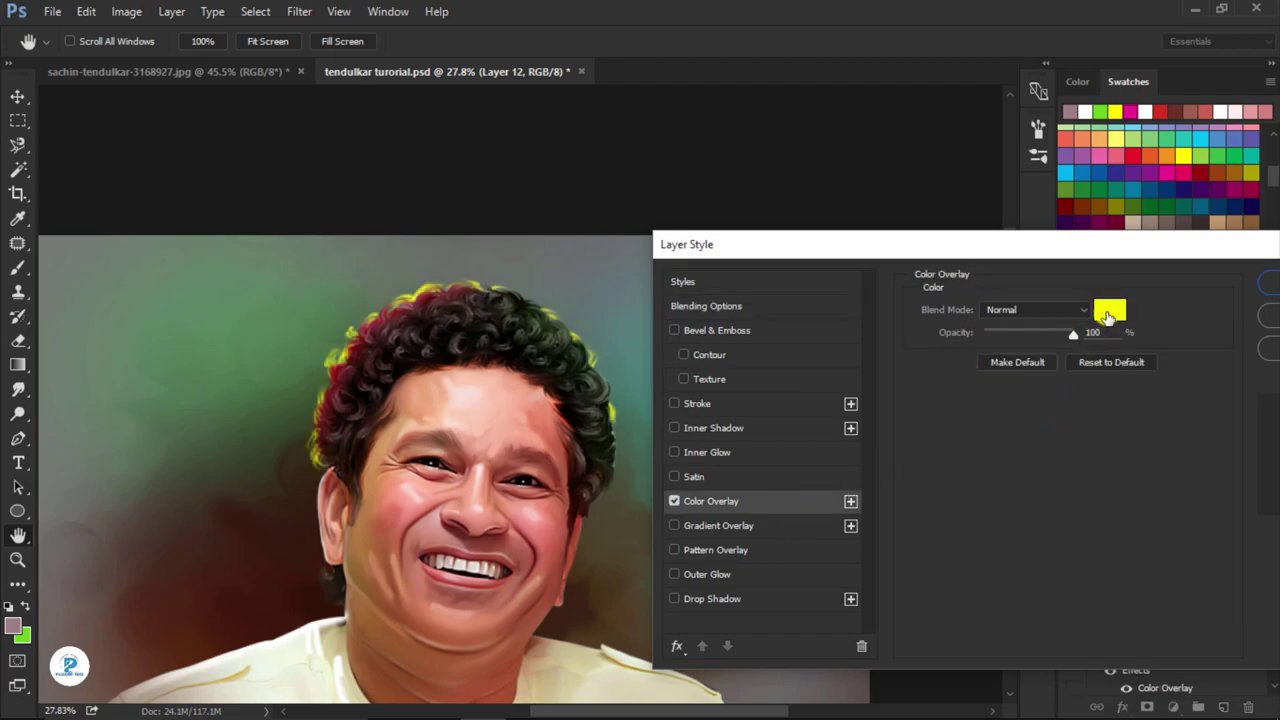
{"action": "left_click", "coordinate": [1108, 317]}
{"action": "left_click", "coordinate": [752, 359]}
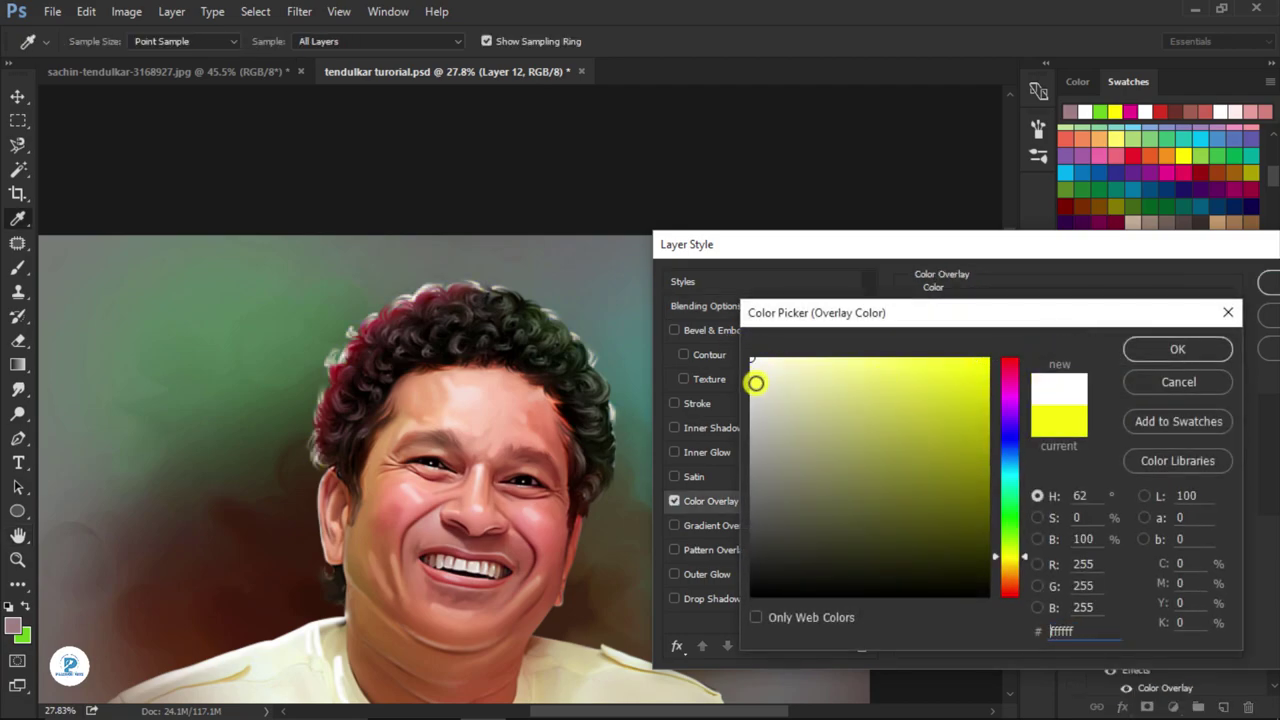
{"action": "left_click_drag", "start_coordinate": [762, 383], "coordinate": [777, 405]}
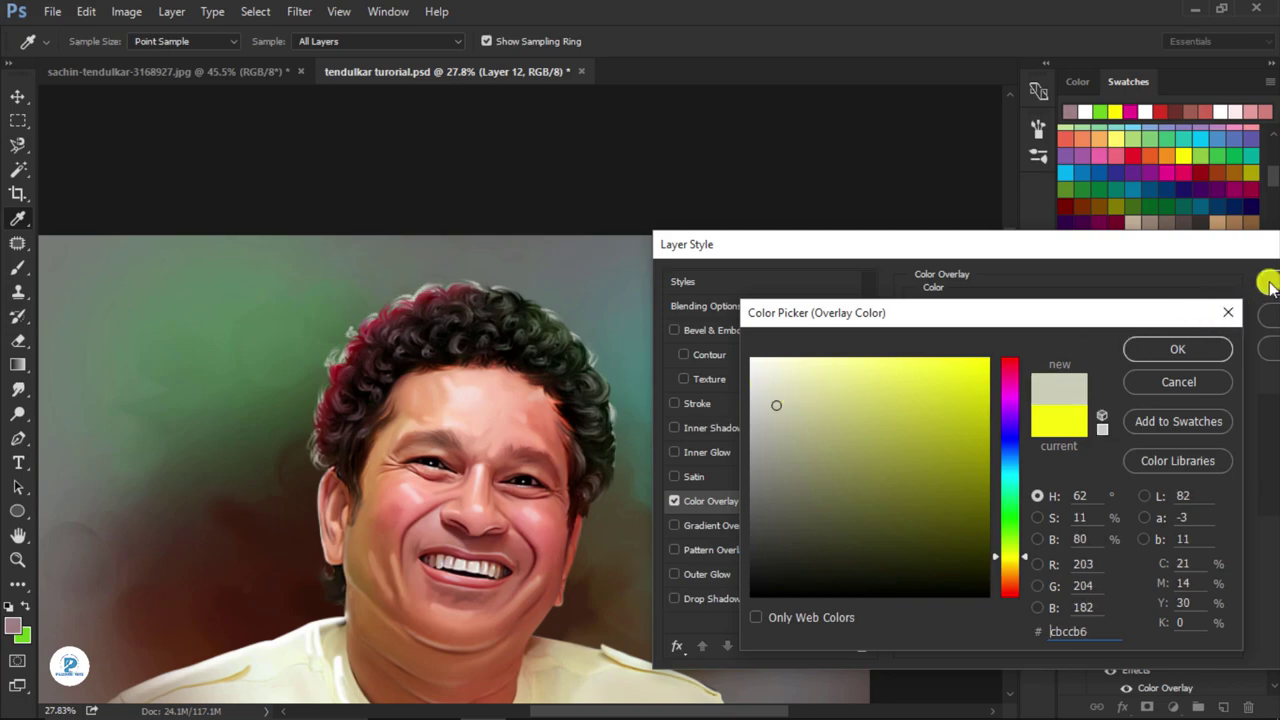
{"action": "left_click", "coordinate": [1170, 347]}
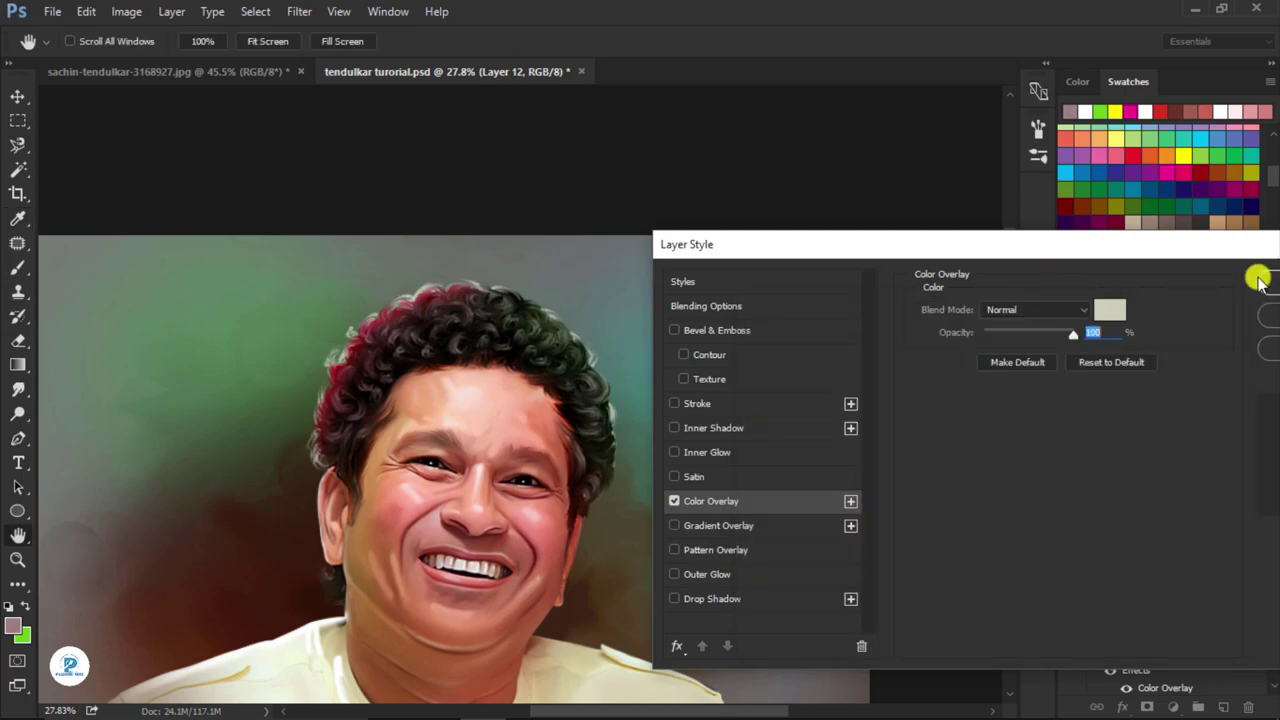
{"action": "left_click", "coordinate": [1265, 283]}
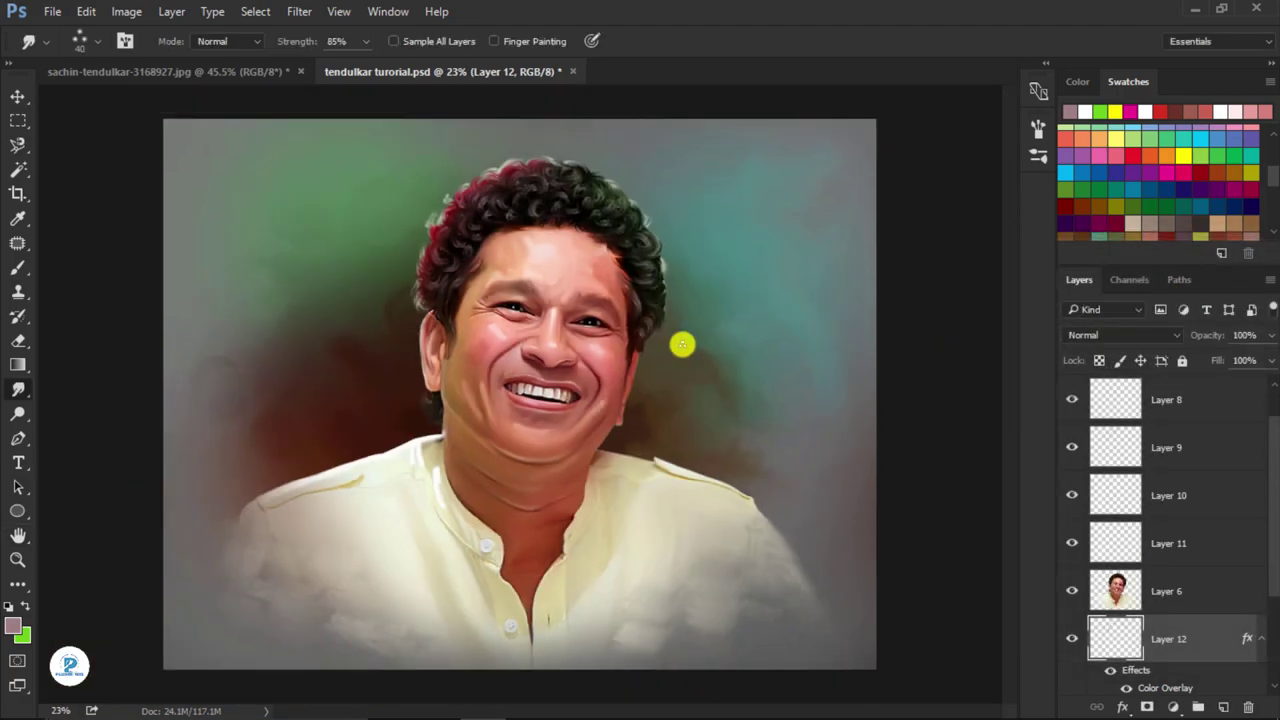
- Erase strokes on the right side of the hair, then switch to the Move tool
{"action": "left_click", "coordinate": [18, 340]}
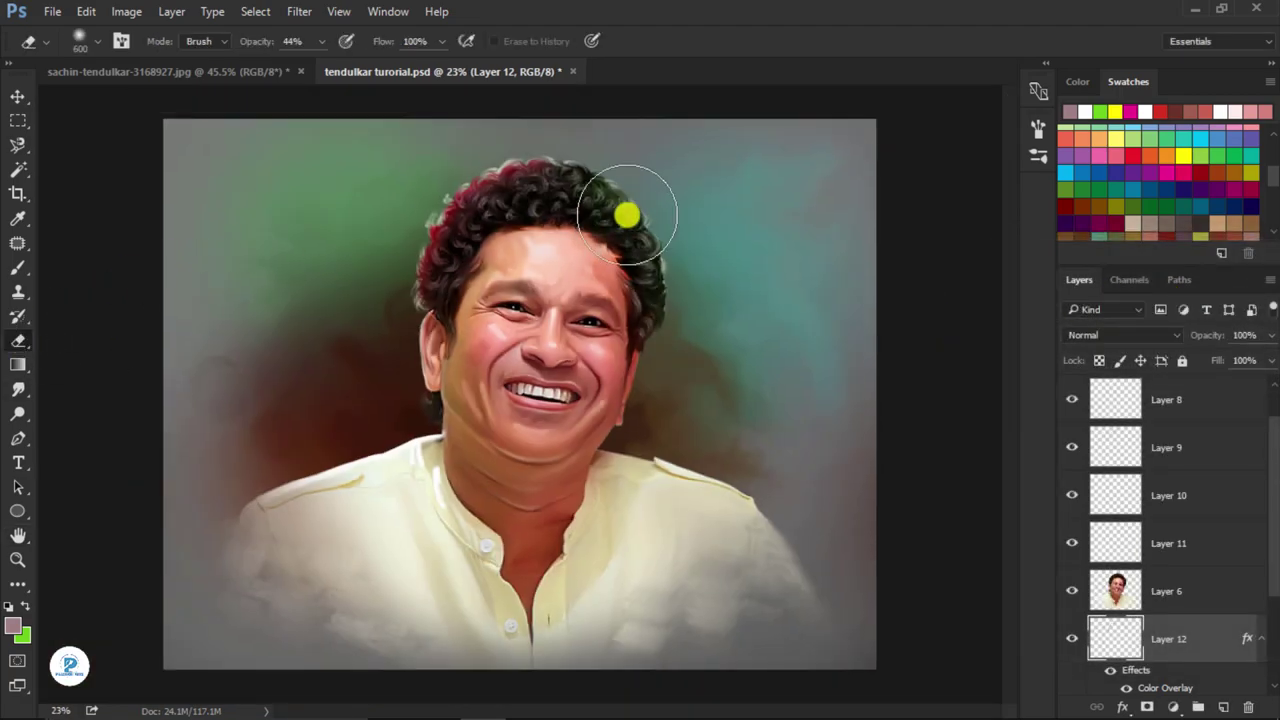
{"action": "mouse_move", "coordinate": [658, 284]}
{"action": "left_mouse_down"}
{"action": "mouse_move", "coordinate": [651, 274]}
{"action": "mouse_move", "coordinate": [689, 277]}
{"action": "left_mouse_up"}
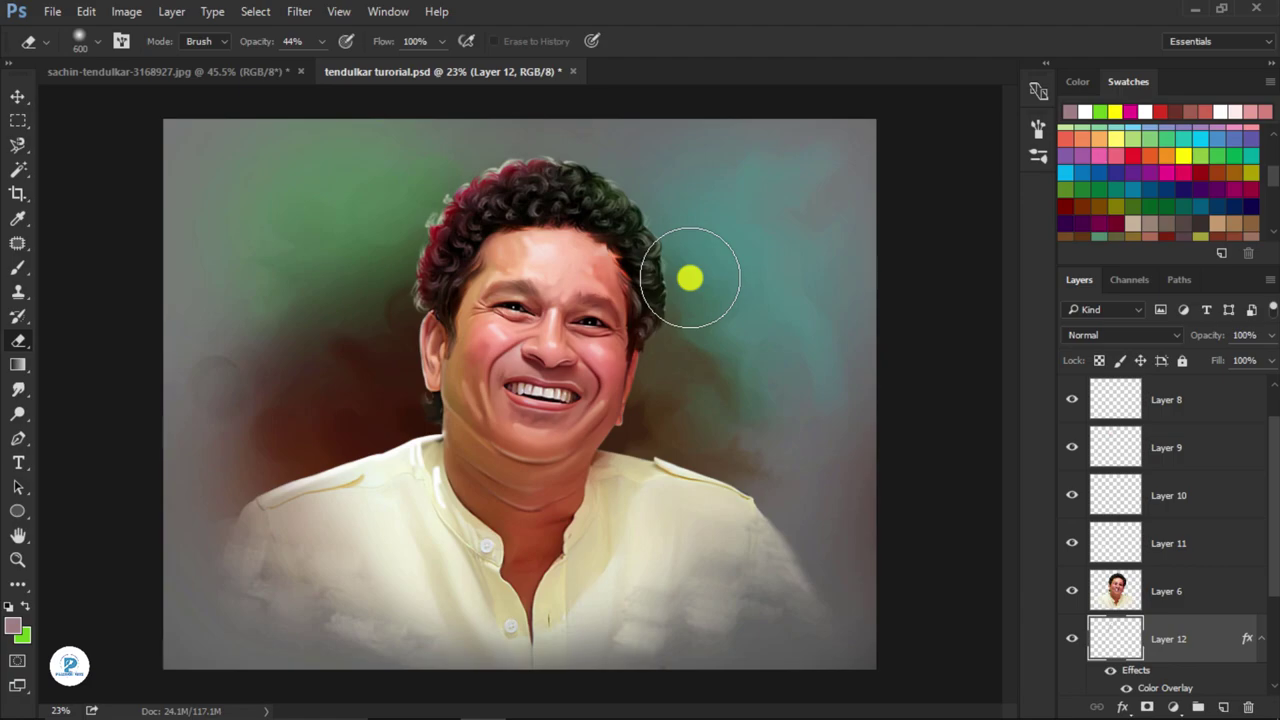
{"action": "left_click", "coordinate": [18, 100]}
{"action": "left_click", "coordinate": [1222, 650]}
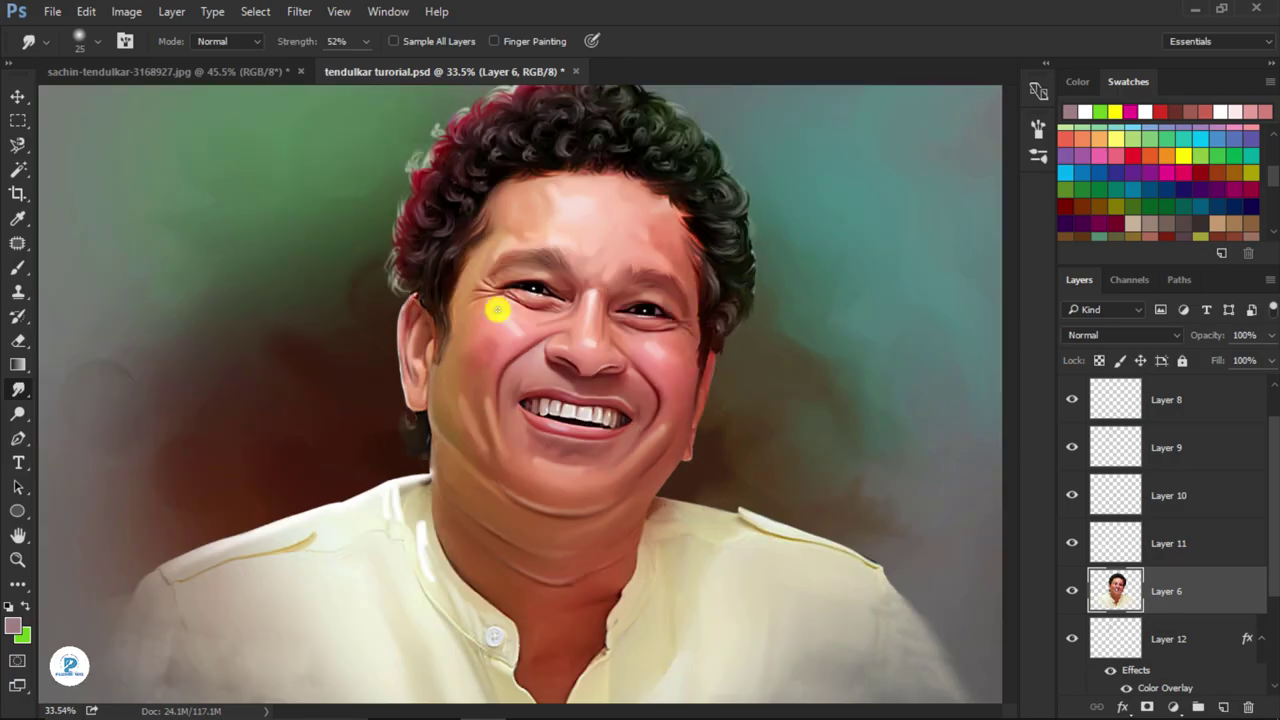
{"action": "scroll", "coordinate": [500, 306], "scroll_direction": "up", "scroll_amount": 3}
{"action": "scroll", "coordinate": [580, 260], "scroll_direction": "up", "scroll_amount": 2}
- Smudge along the nose bridge on Layer 6 to sharpen its left edge
{"action": "mouse_move", "coordinate": [507, 297]}
{"action": "left_mouse_down"}
{"action": "mouse_move", "coordinate": [480, 294]}
{"action": "mouse_move", "coordinate": [443, 500]}
{"action": "mouse_move", "coordinate": [491, 277]}
{"action": "mouse_move", "coordinate": [434, 546]}
{"action": "mouse_move", "coordinate": [480, 311]}
{"action": "mouse_move", "coordinate": [490, 412]}
{"action": "left_mouse_up"}
{"action": "scroll", "coordinate": [490, 412], "scroll_direction": "down", "scroll_amount": 5}
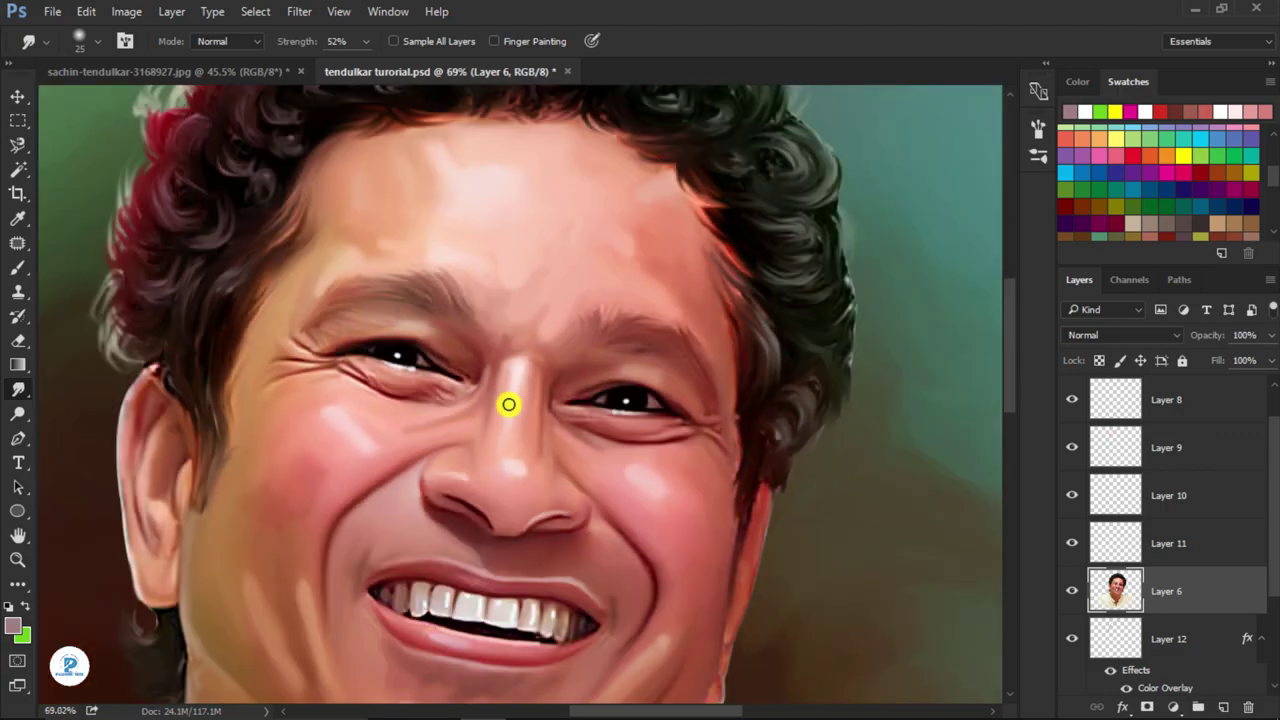
{"action": "scroll", "coordinate": [514, 463], "scroll_direction": "down", "scroll_amount": 2}
{"action": "scroll", "coordinate": [509, 623], "scroll_direction": "up", "scroll_amount": 1}
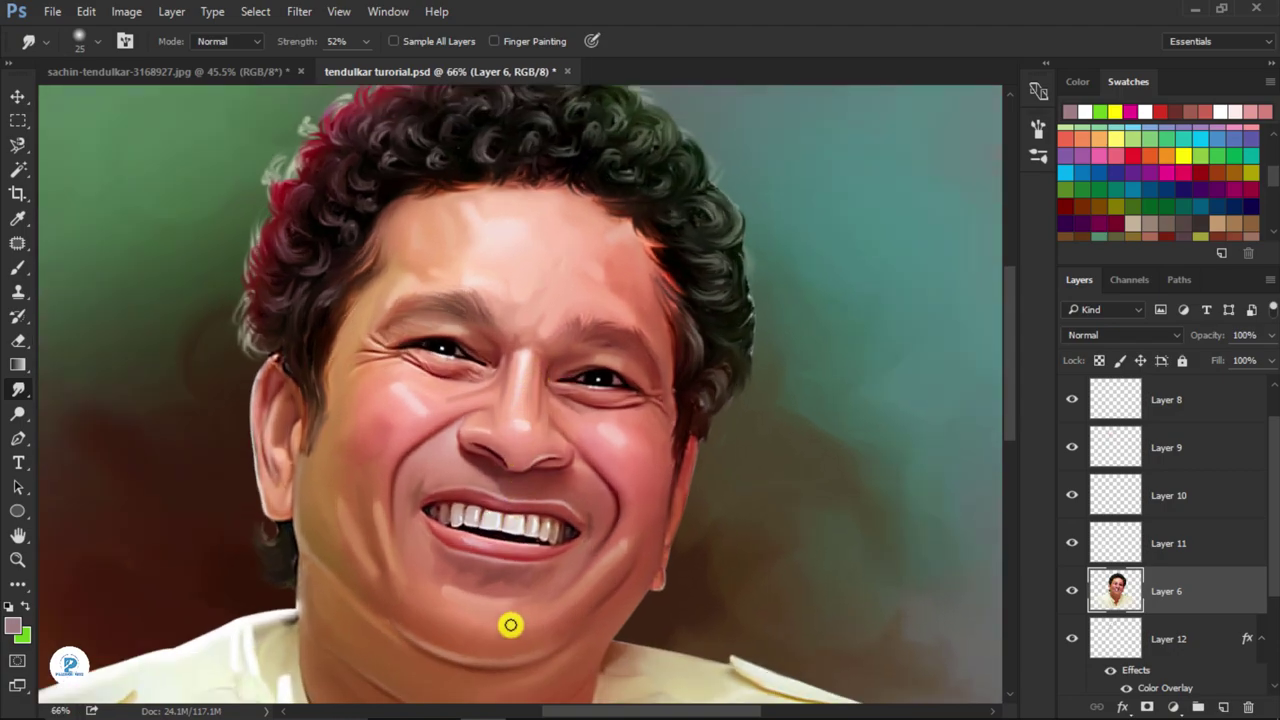
{"action": "scroll", "coordinate": [509, 623], "scroll_direction": "up", "scroll_amount": 3}
{"action": "scroll", "coordinate": [720, 357], "scroll_direction": "down", "scroll_amount": 2}
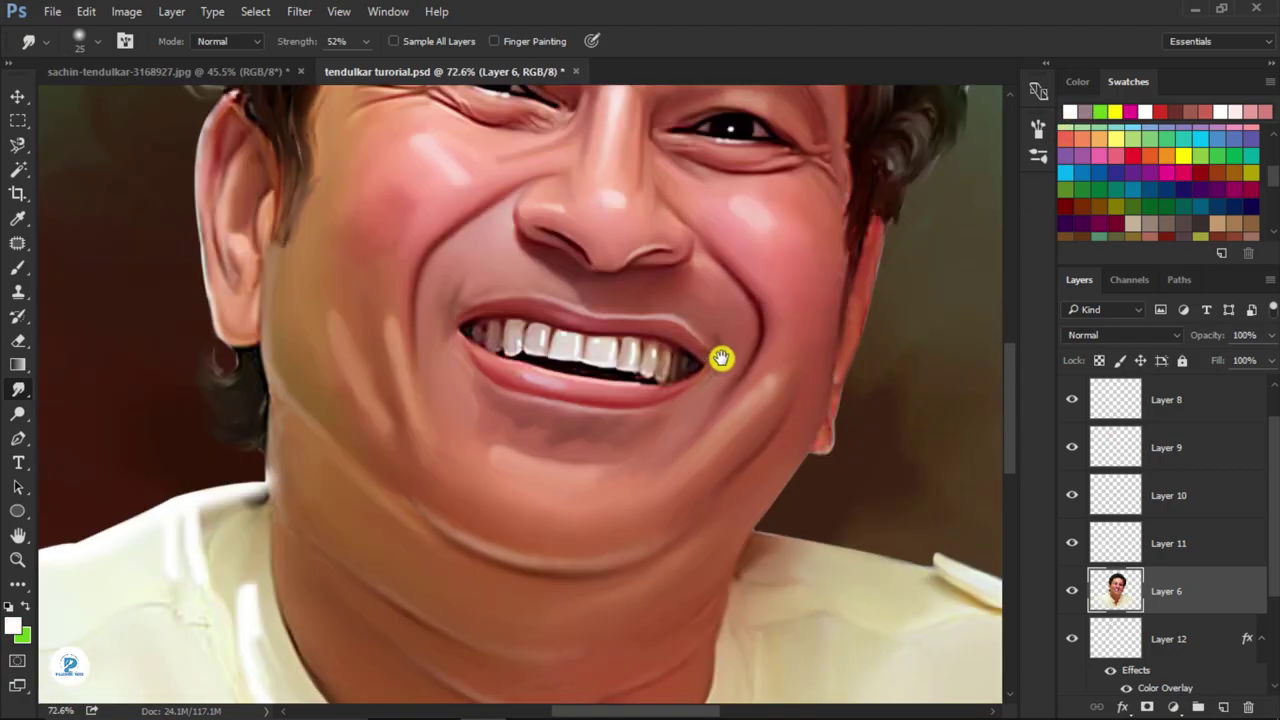
{"action": "scroll", "coordinate": [548, 447], "scroll_direction": "up", "scroll_amount": 2}
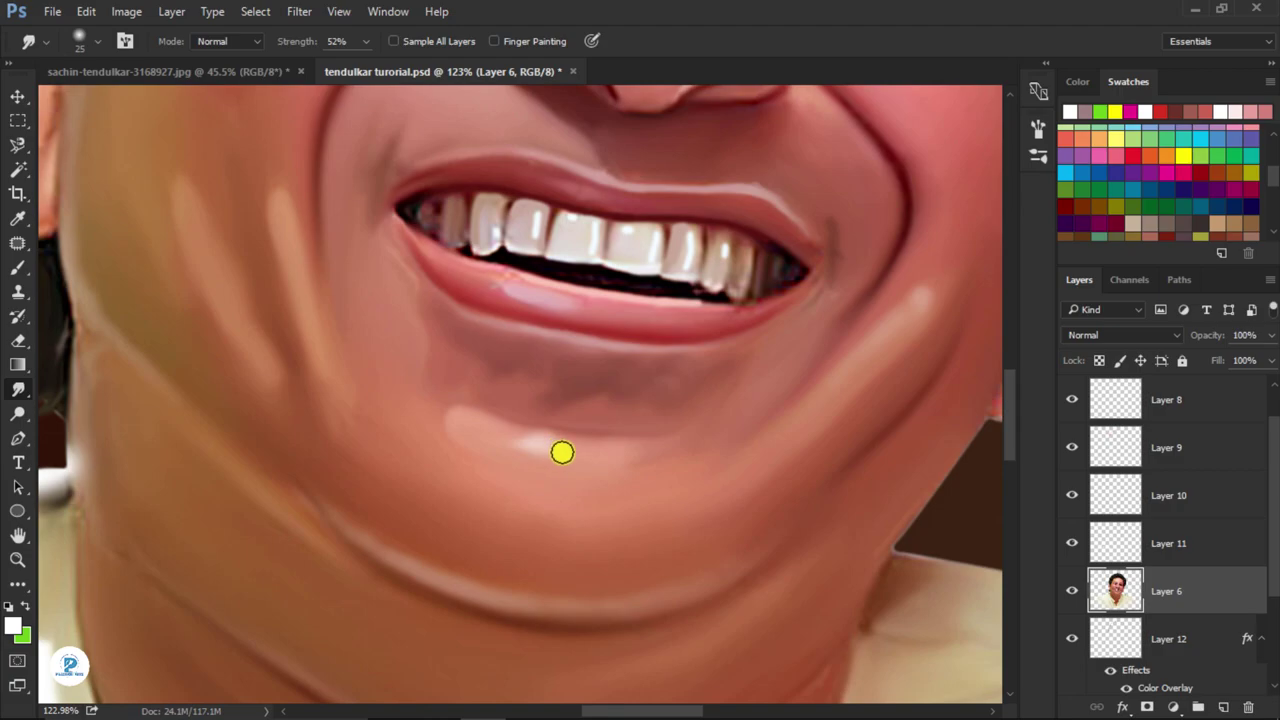
- Enlarge the smudge tip to 40 px and blend away the light patch on the chin
{"action": "key", "text": "bracketright"}
{"action": "key", "text": "bracketright"}
{"action": "key", "text": "bracketright"}
{"action": "mouse_move", "coordinate": [538, 441]}
{"action": "left_mouse_down"}
{"action": "mouse_move", "coordinate": [473, 428]}
{"action": "mouse_move", "coordinate": [577, 449]}
{"action": "mouse_move", "coordinate": [470, 420]}
{"action": "mouse_move", "coordinate": [526, 449]}
{"action": "mouse_move", "coordinate": [463, 437]}
{"action": "mouse_move", "coordinate": [533, 455]}
{"action": "mouse_move", "coordinate": [620, 451]}
{"action": "mouse_move", "coordinate": [454, 429]}
{"action": "mouse_move", "coordinate": [534, 400]}
{"action": "left_mouse_up"}
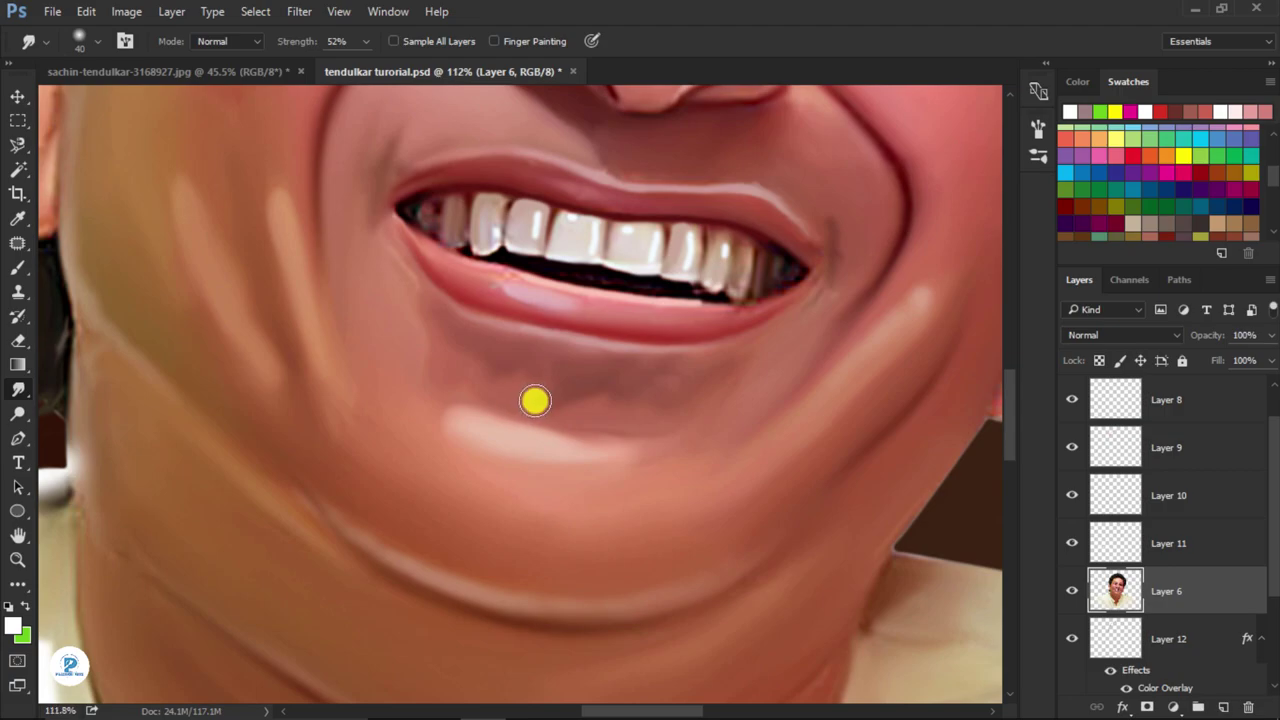
{"action": "scroll", "coordinate": [534, 400], "scroll_direction": "down", "scroll_amount": 4}
{"action": "scroll", "coordinate": [535, 400], "scroll_direction": "down", "scroll_amount": 3}
{"action": "scroll", "coordinate": [535, 400], "scroll_direction": "down", "scroll_amount": 1}
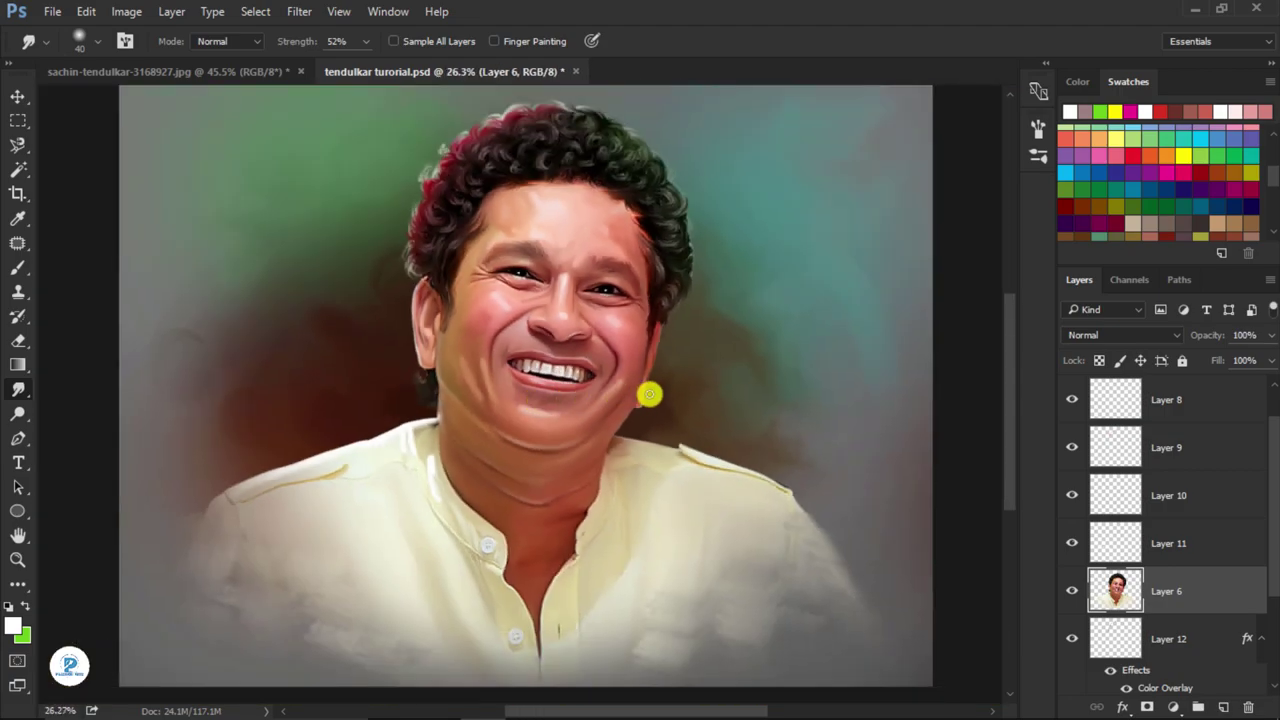
{"action": "scroll", "coordinate": [646, 393], "scroll_direction": "down", "scroll_amount": 1}
- With Layer 7 selected, stamp all visible layers into a new merged Layer 13 (Ctrl+Shift+Alt+E)
{"action": "scroll", "coordinate": [1184, 459], "scroll_direction": "up", "scroll_amount": 1}
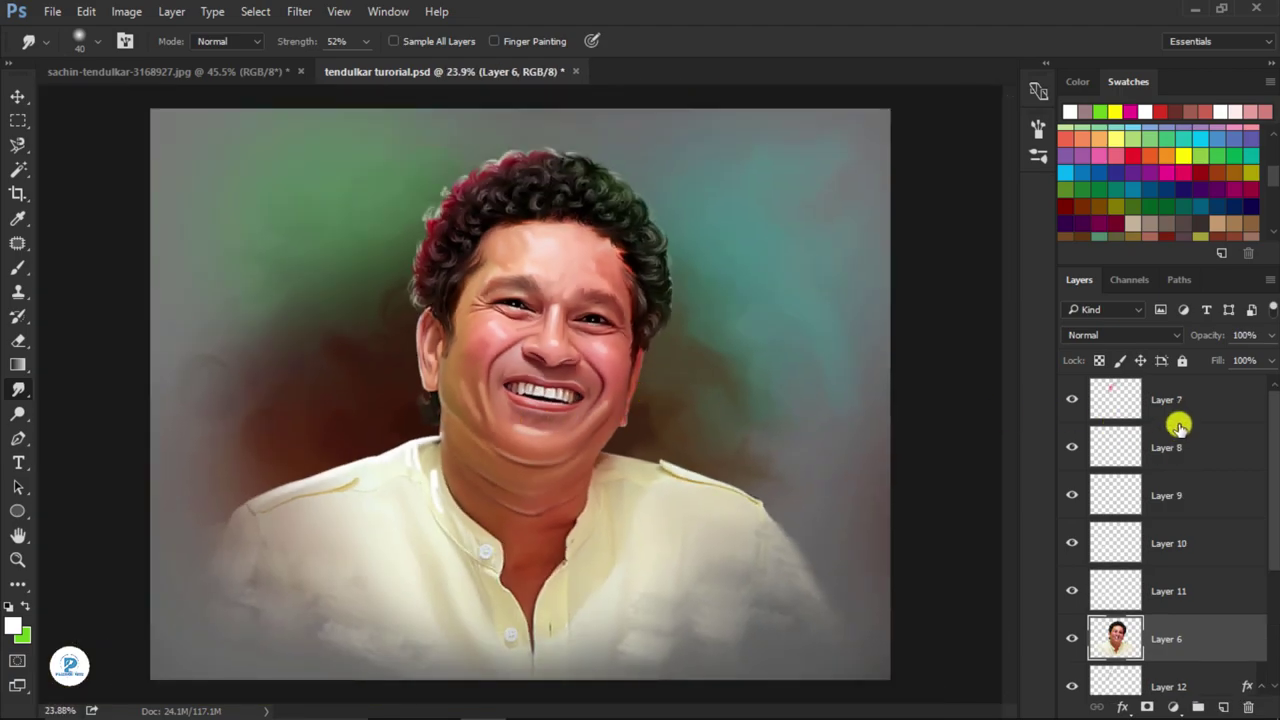
{"action": "left_click", "coordinate": [1195, 415]}
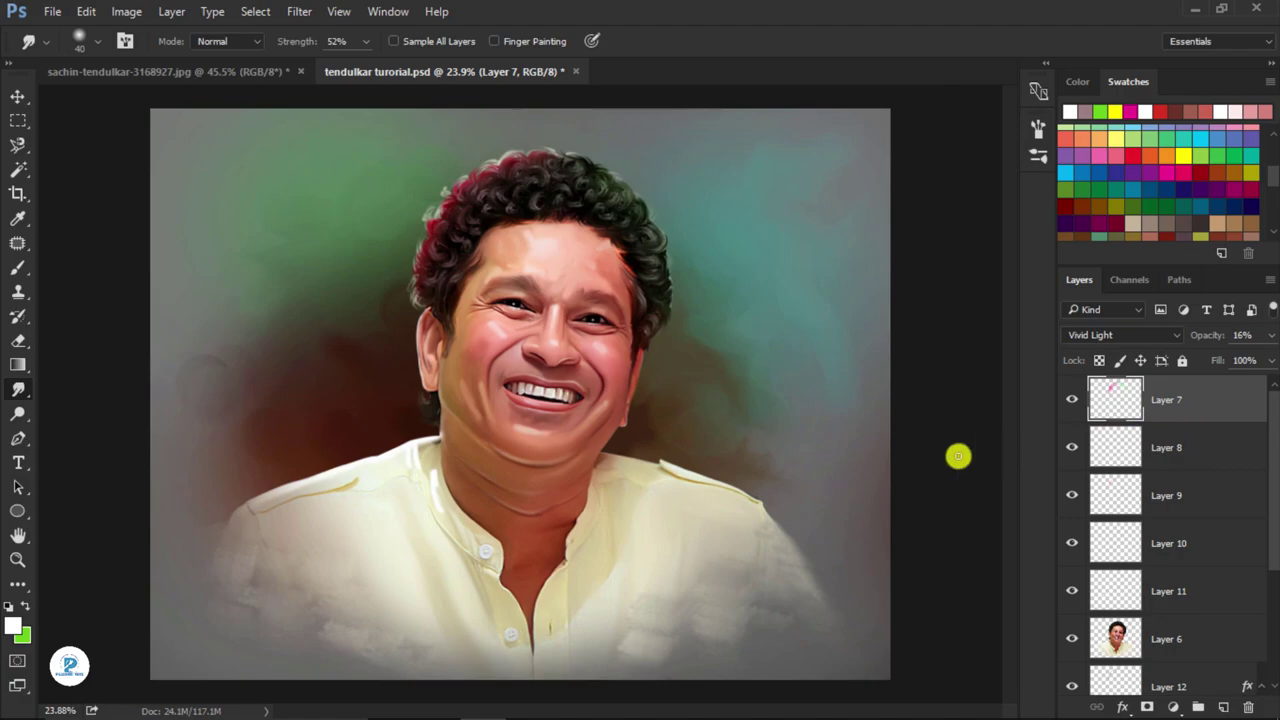
{"action": "key", "text": "ctrl+shift+alt+e"}
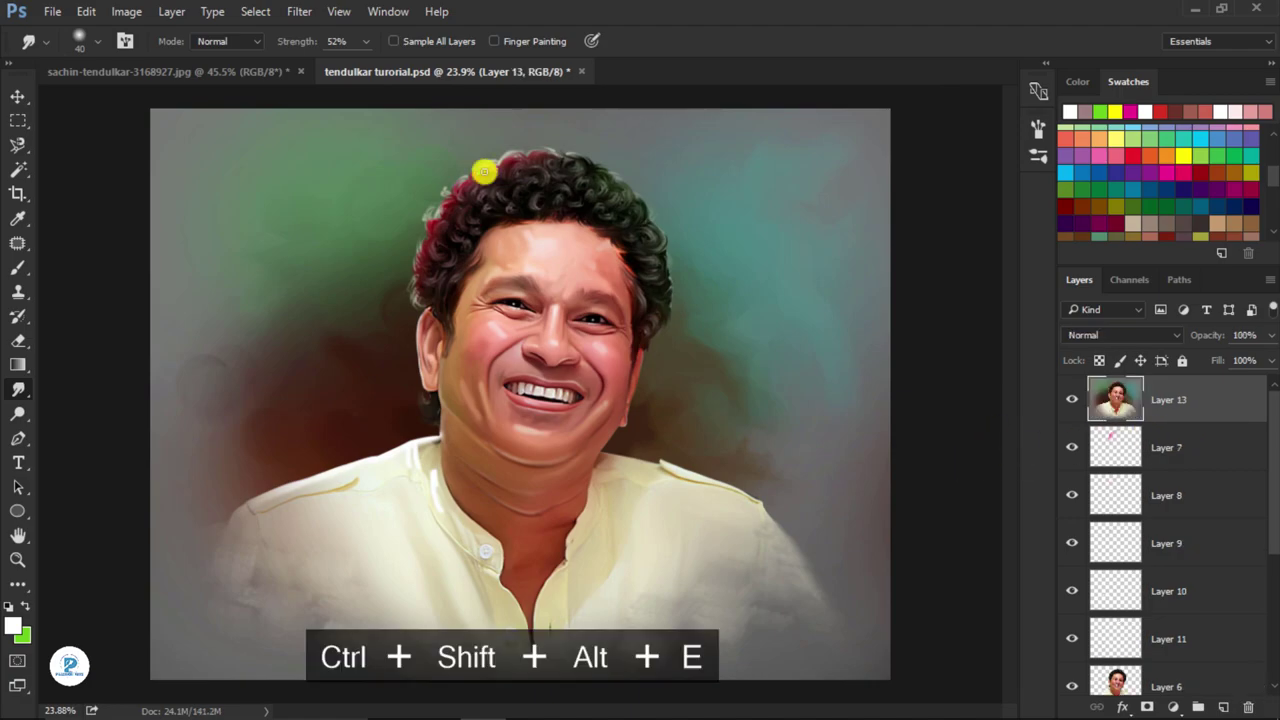
- Open Image > Adjustments > Match Color and raise the Luminance to brighten the merged layer
{"action": "left_click", "coordinate": [127, 11]}
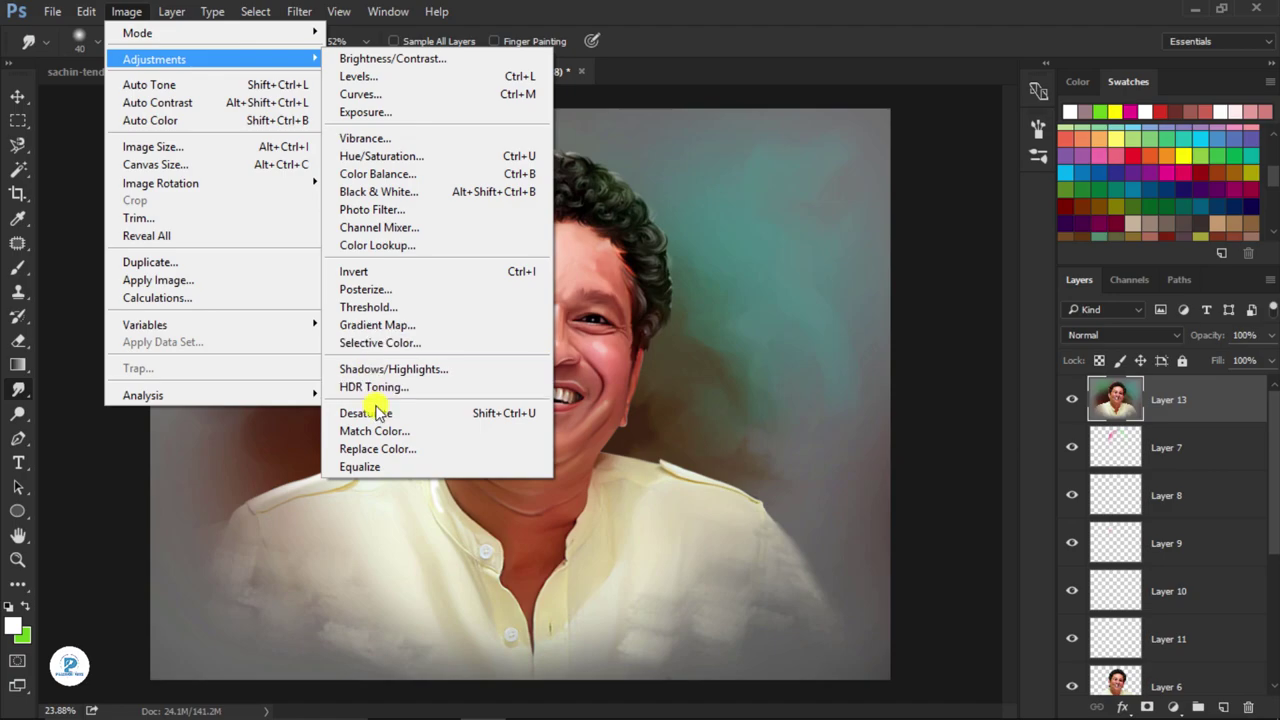
{"action": "left_click", "coordinate": [380, 432]}
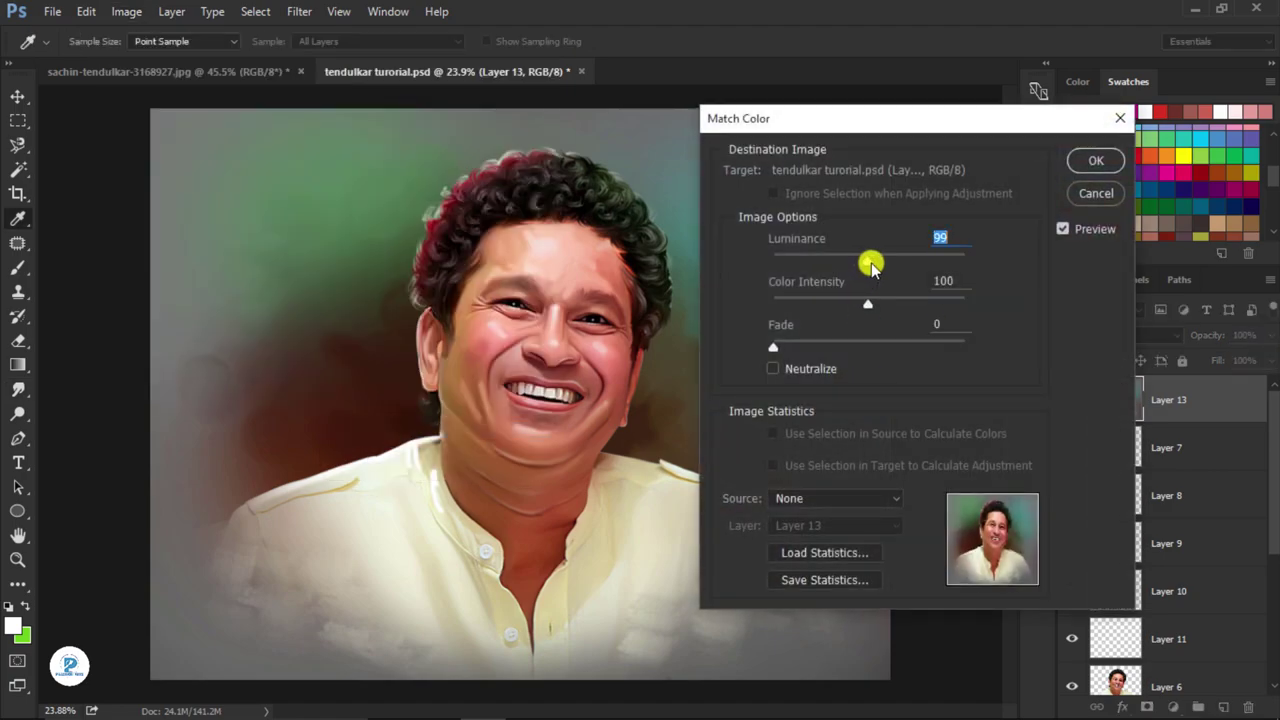
{"action": "key", "text": "Up"}
{"action": "key", "text": "Up"}
{"action": "key", "text": "Up"}
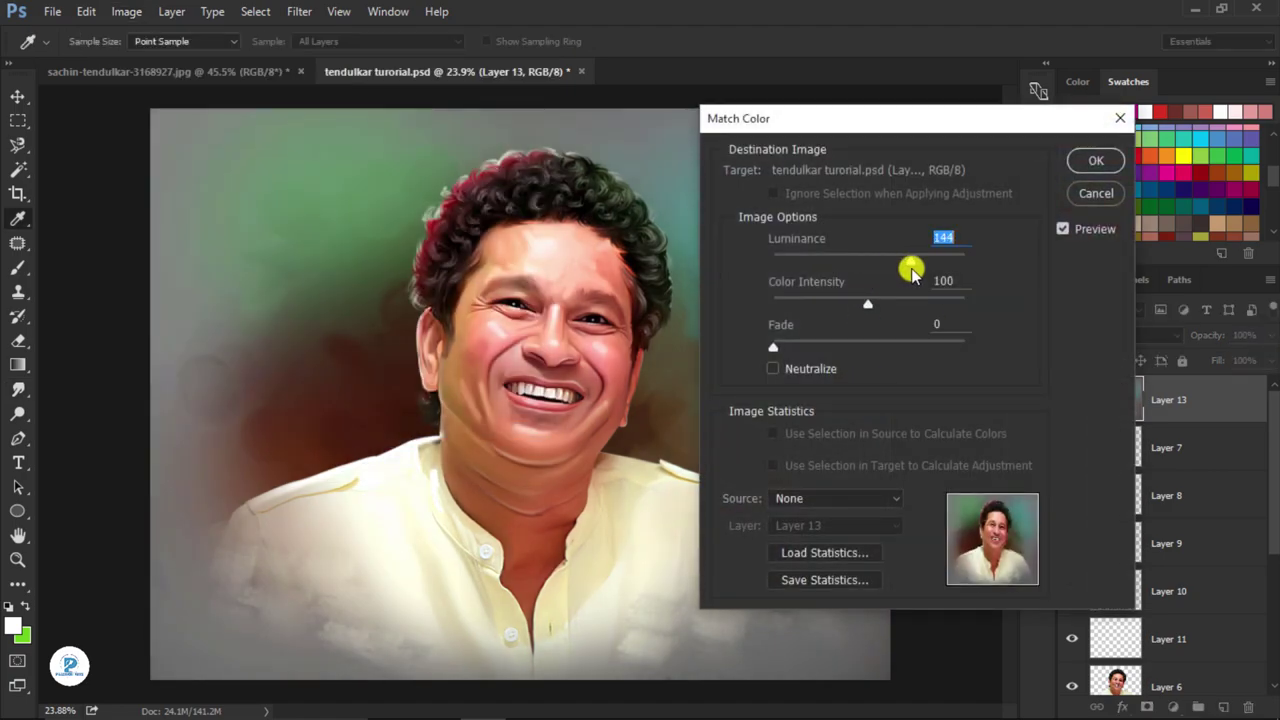
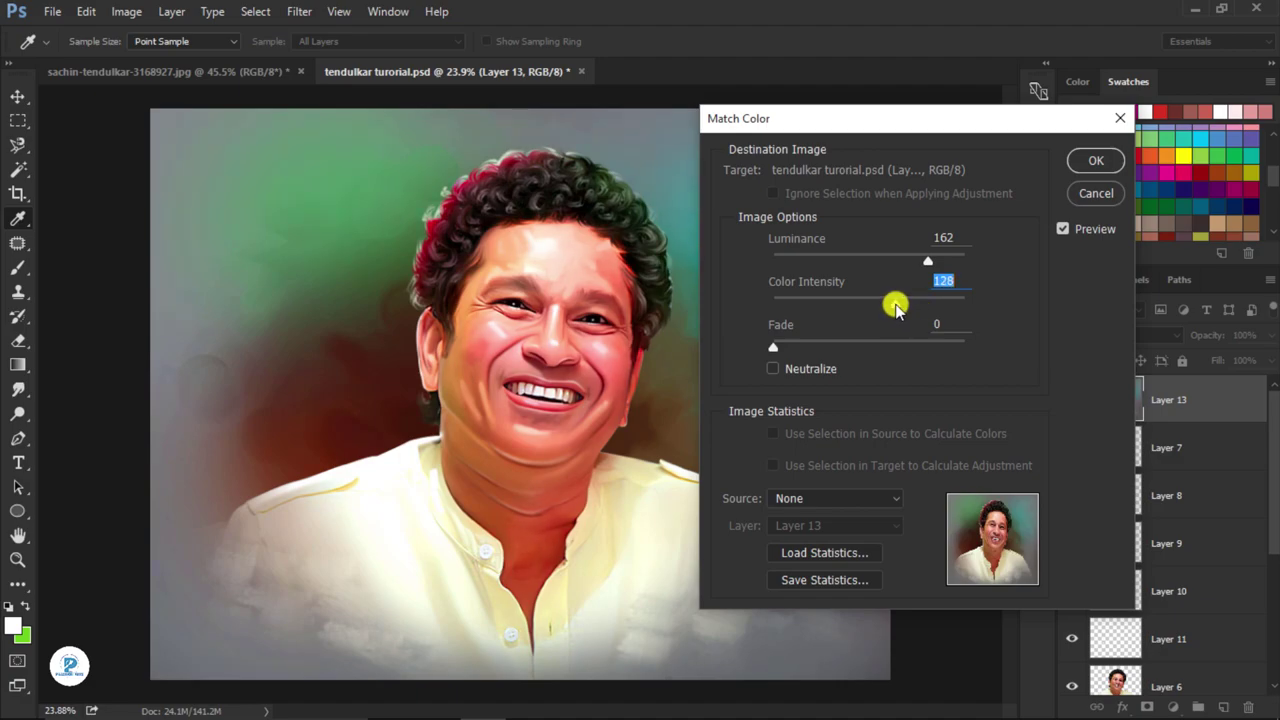
- Apply Match Color to Layer 13 with Luminance 162 and Color Intensity 124
{"action": "left_click", "coordinate": [1088, 158]}
{"action": "left_click", "coordinate": [1077, 404]}
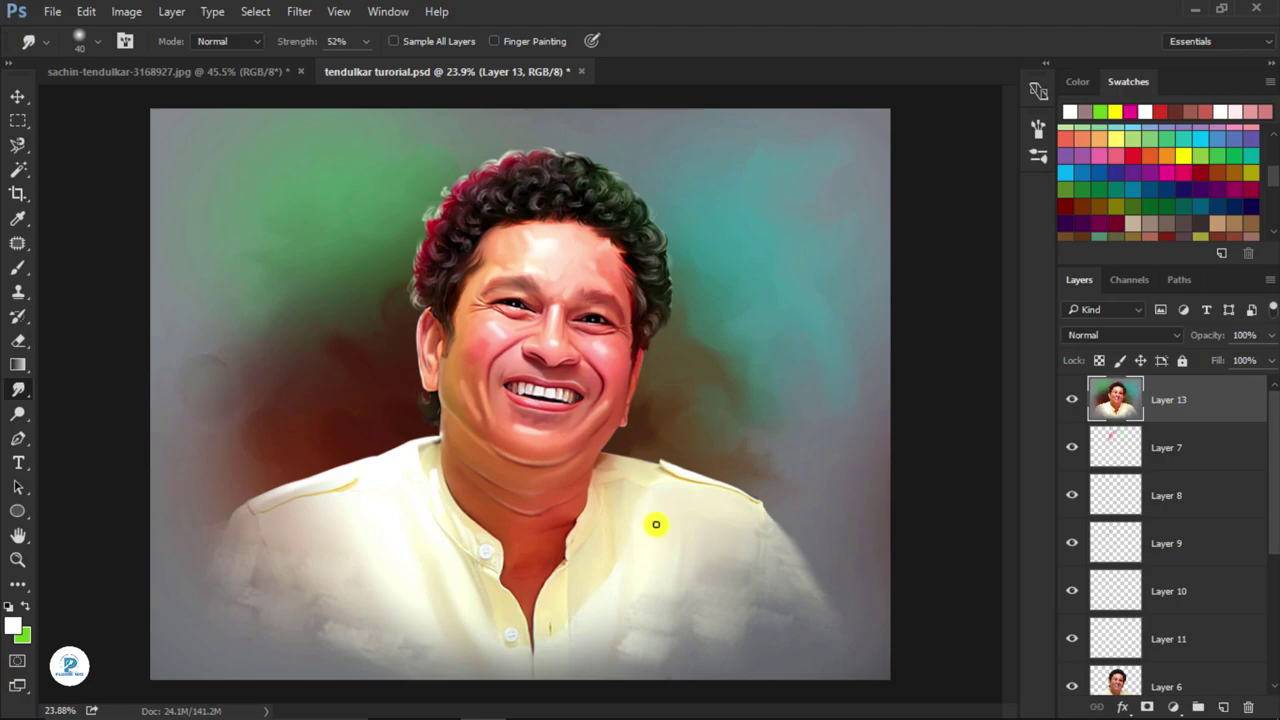
{"action": "scroll", "coordinate": [526, 433], "scroll_direction": "down", "scroll_amount": 2}
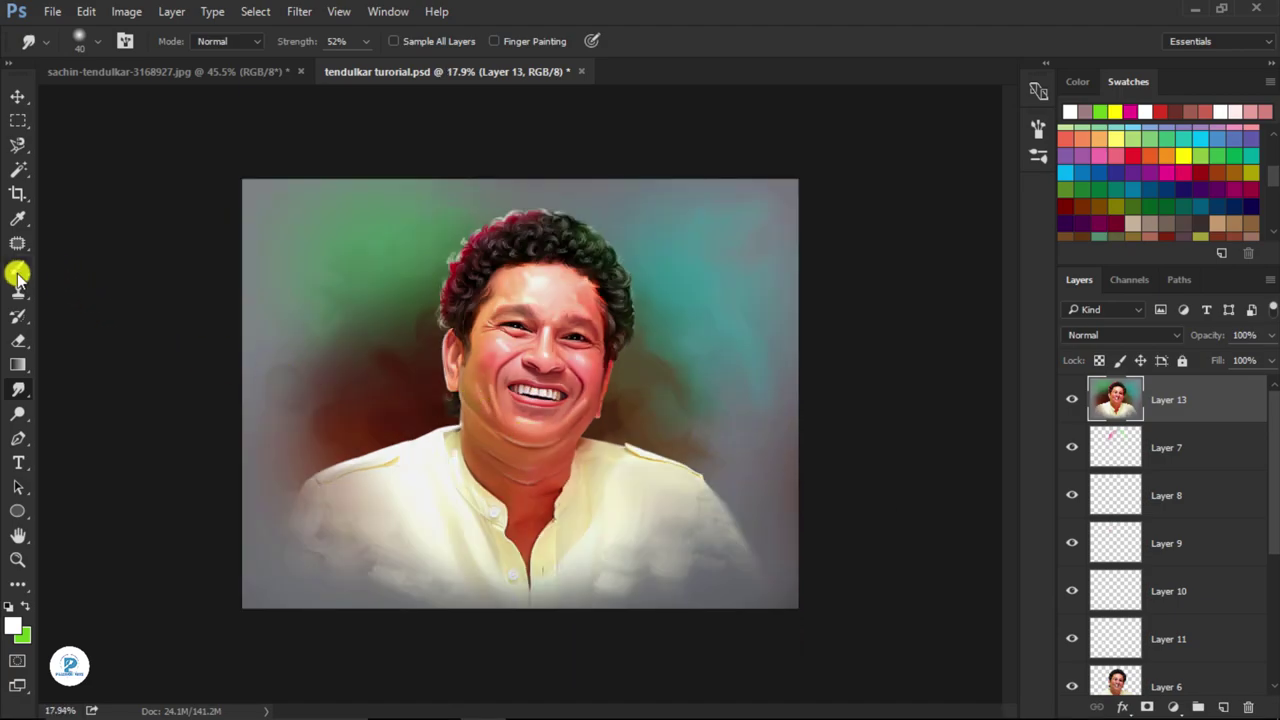
{"action": "left_click", "coordinate": [19, 121]}
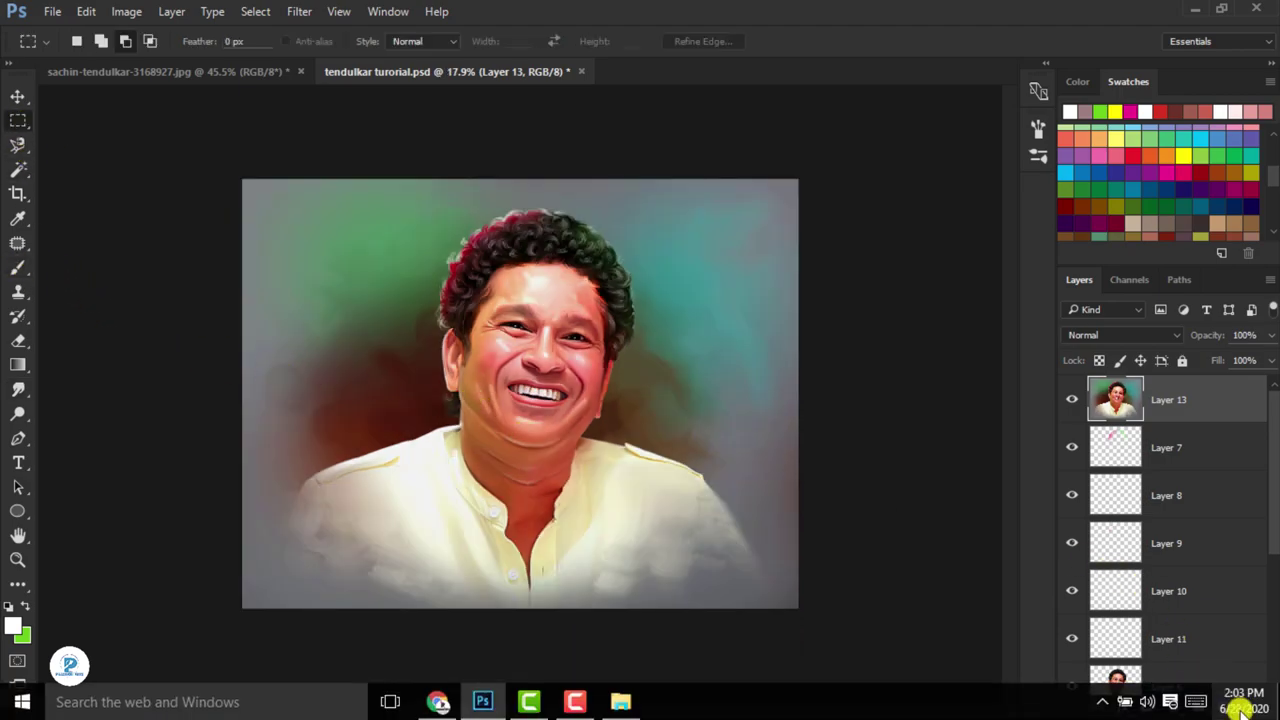
- On a new layer, fill a small tall rectangular selection with black
{"action": "left_click", "coordinate": [1226, 707]}
{"action": "scroll", "coordinate": [503, 240], "scroll_direction": "up", "scroll_amount": 4}
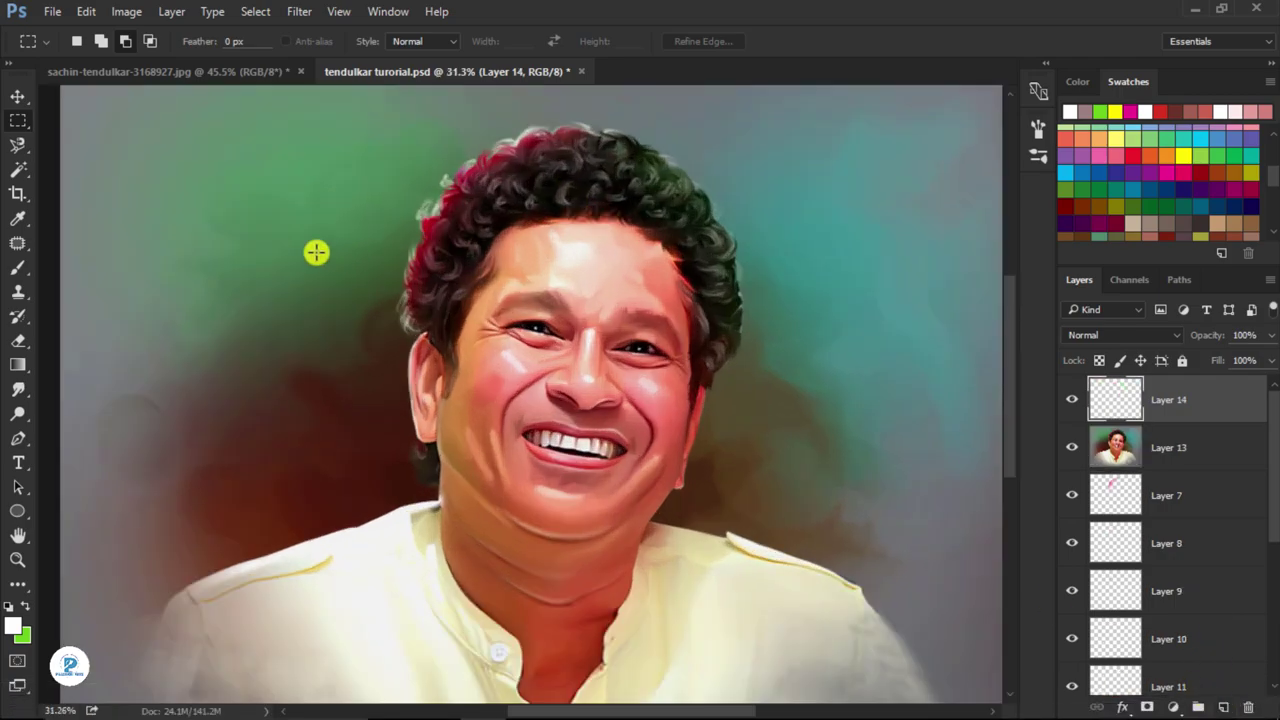
{"action": "left_click_drag", "start_coordinate": [231, 234], "coordinate": [263, 277]}
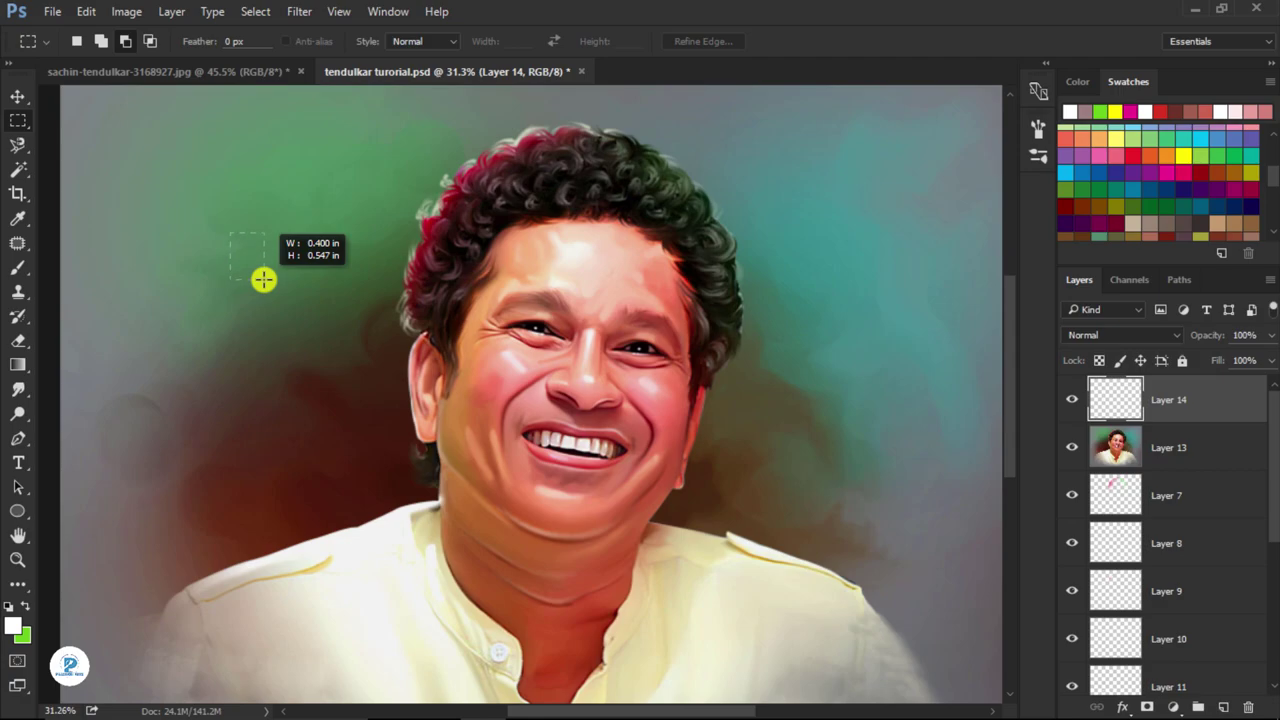
{"action": "left_click_drag", "start_coordinate": [263, 282], "coordinate": [265, 284]}
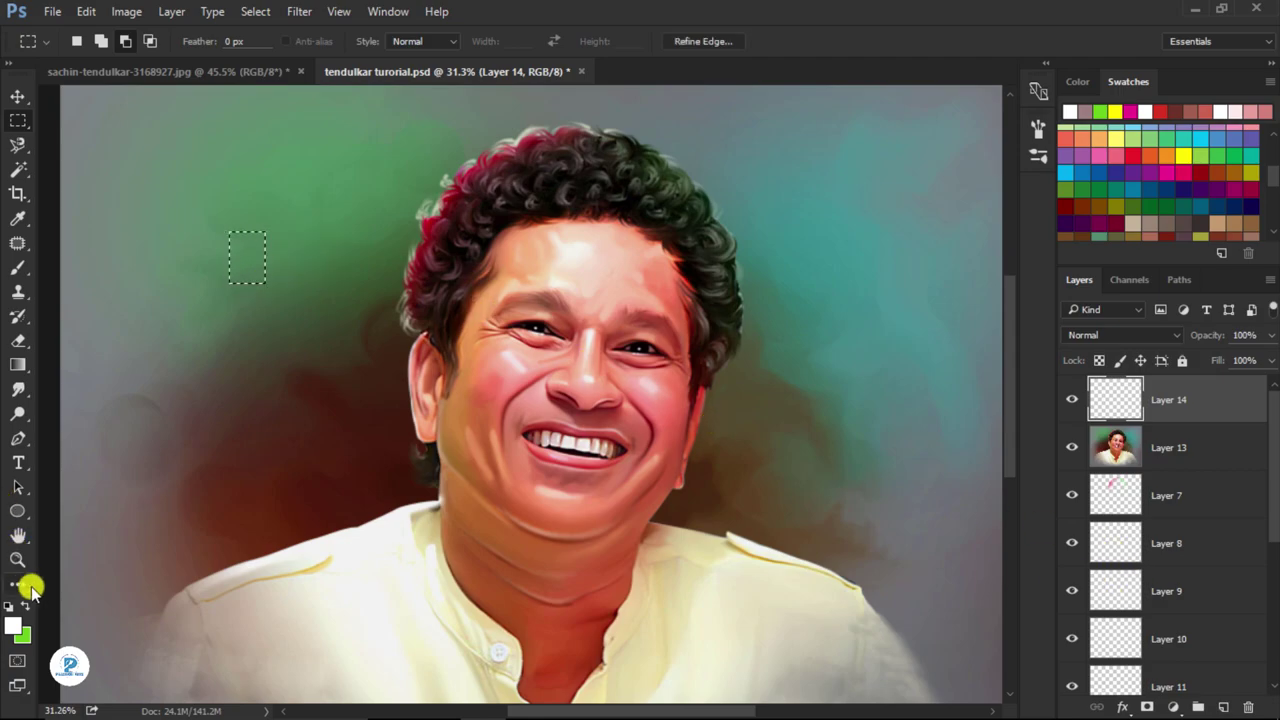
{"action": "left_click", "coordinate": [21, 636]}
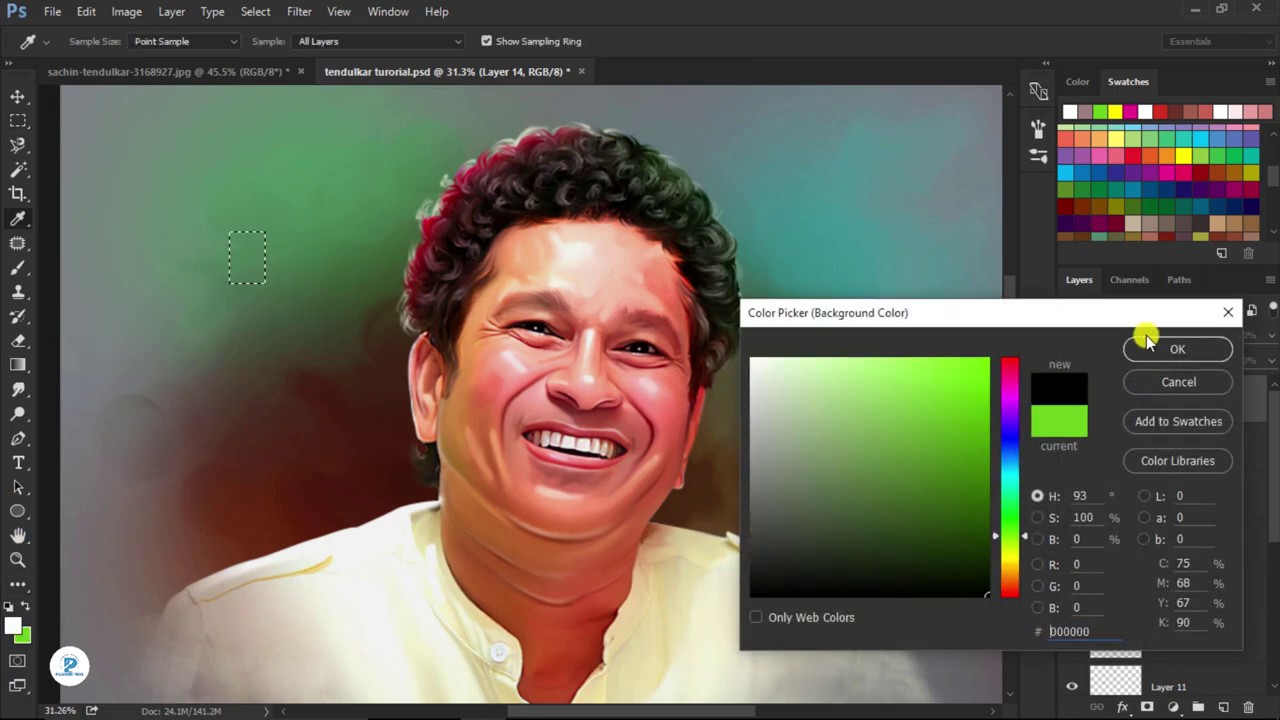
{"action": "key", "text": "Escape"}
{"action": "key", "text": "ctrl+BackSpace"}
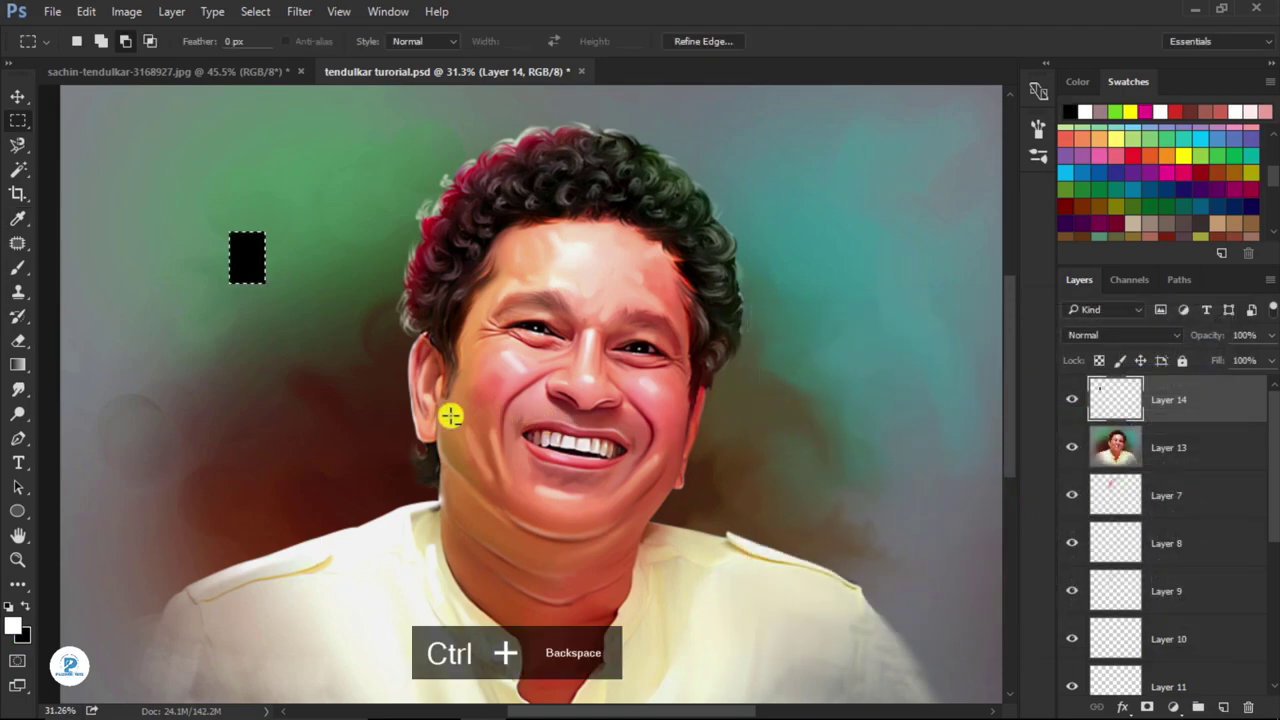
{"action": "key", "text": "ctrl+d"}
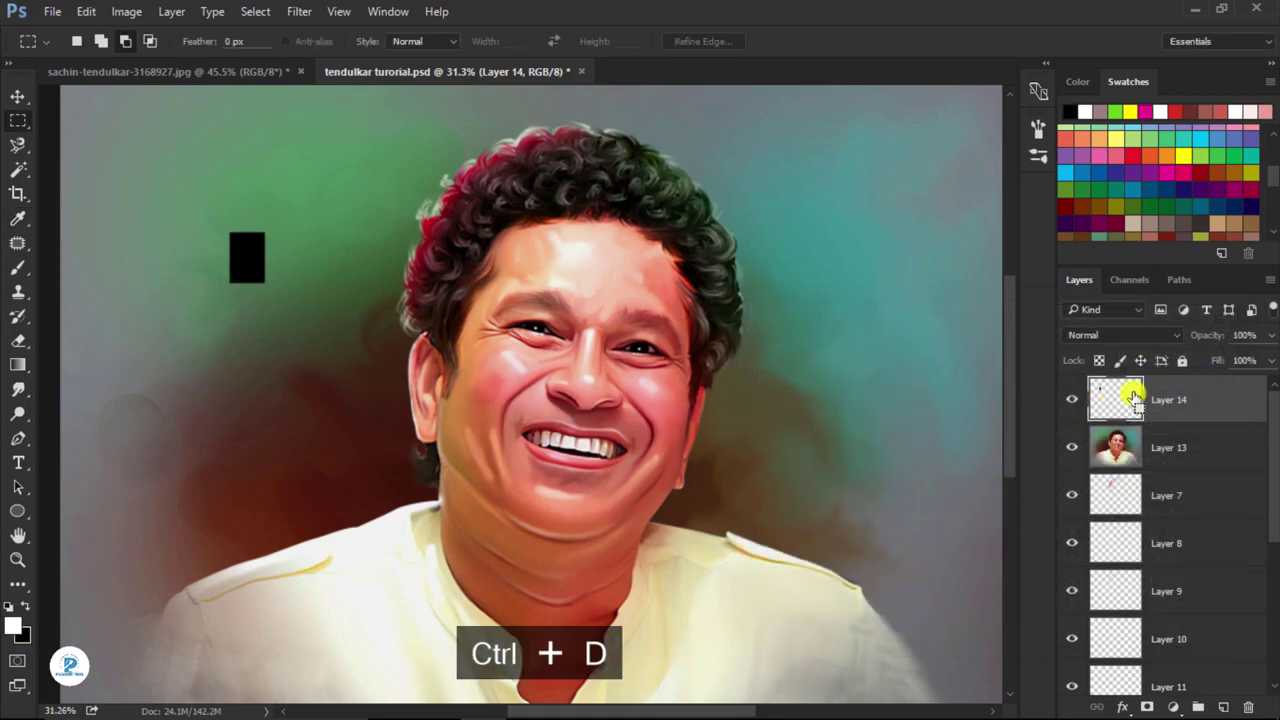
- Define the black rectangle as brush preset 'Sampled Brush 1' and delete Layer 14
{"action": "left_click", "coordinate": [1133, 398], "text": "ctrl"}
{"action": "left_click", "coordinate": [86, 11]}
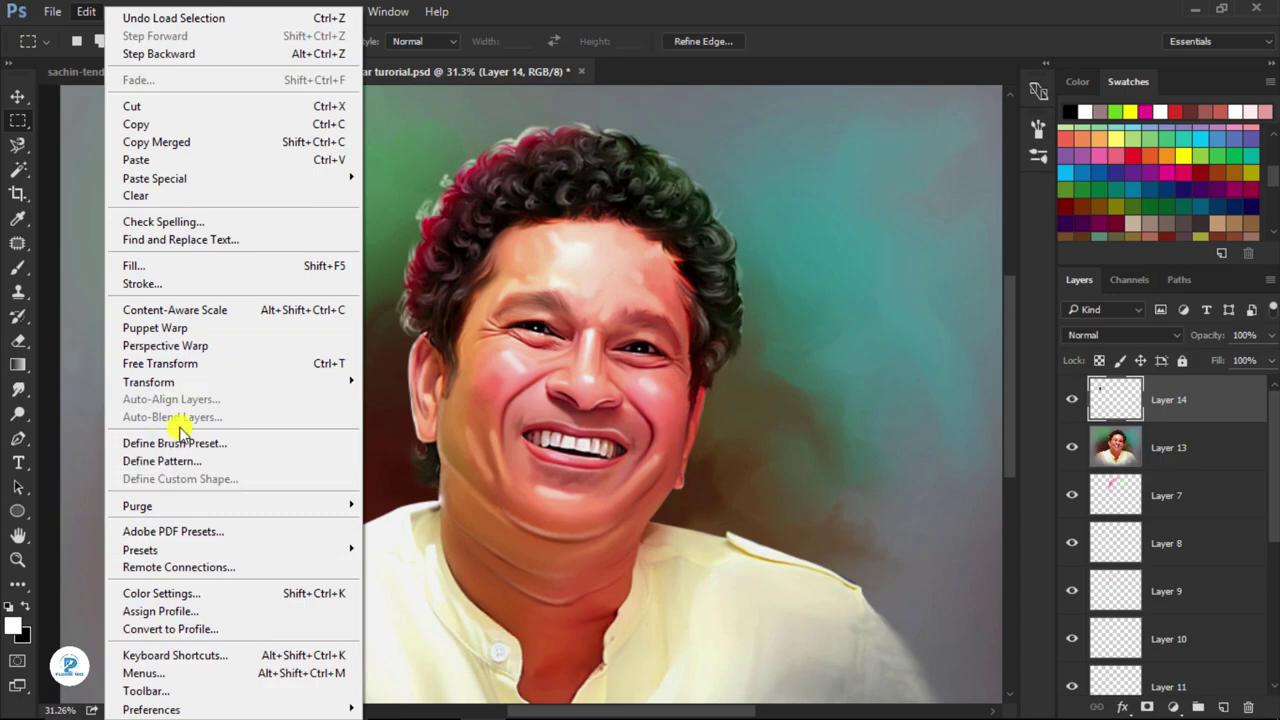
{"action": "left_click", "coordinate": [214, 442]}
{"action": "left_click", "coordinate": [628, 438]}
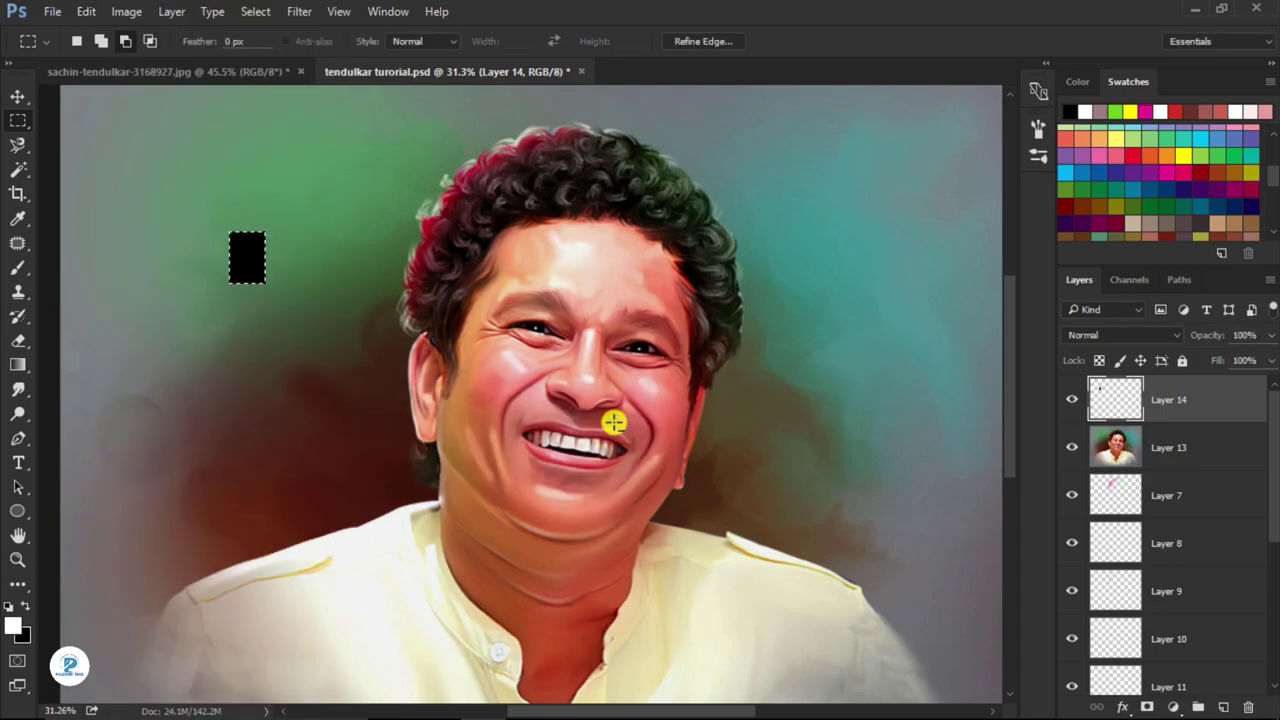
{"action": "left_click", "coordinate": [1248, 708]}
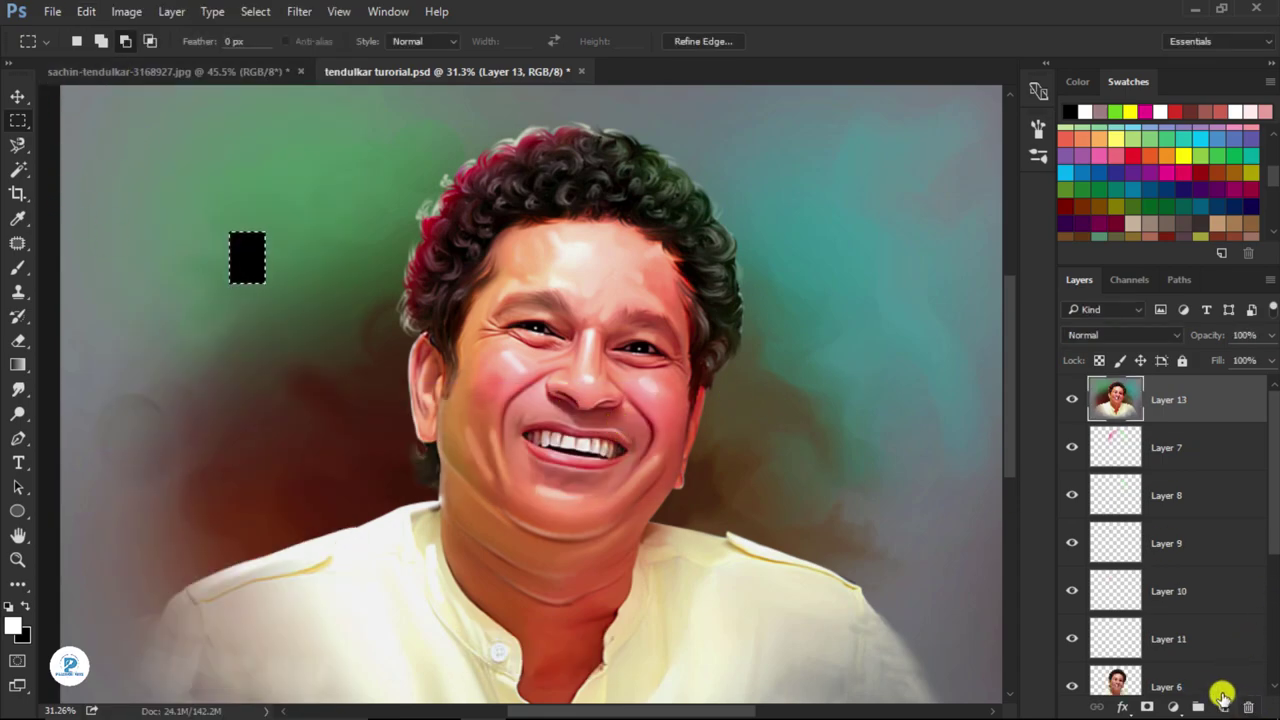
- Deselect, then set the Smudge tool to the new rectangular Sampled Brush 1
{"action": "key", "text": "ctrl+d"}
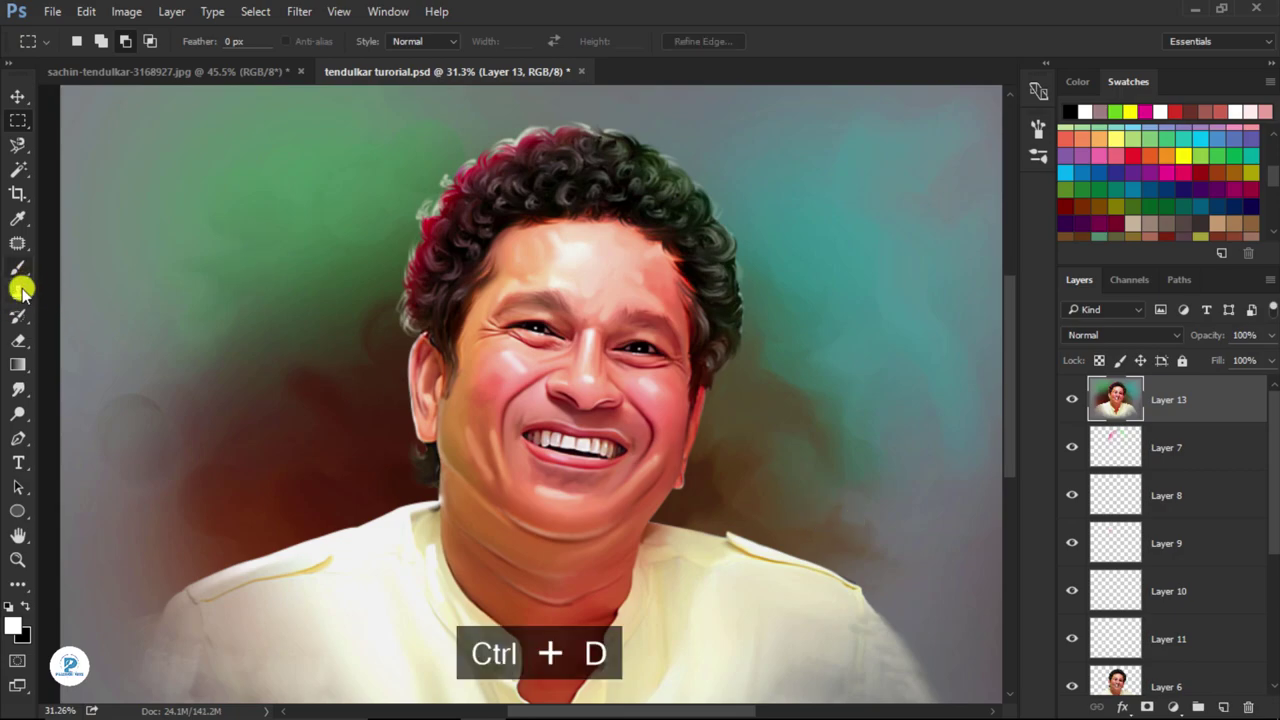
{"action": "left_click", "coordinate": [15, 392]}
{"action": "left_click", "coordinate": [97, 41]}
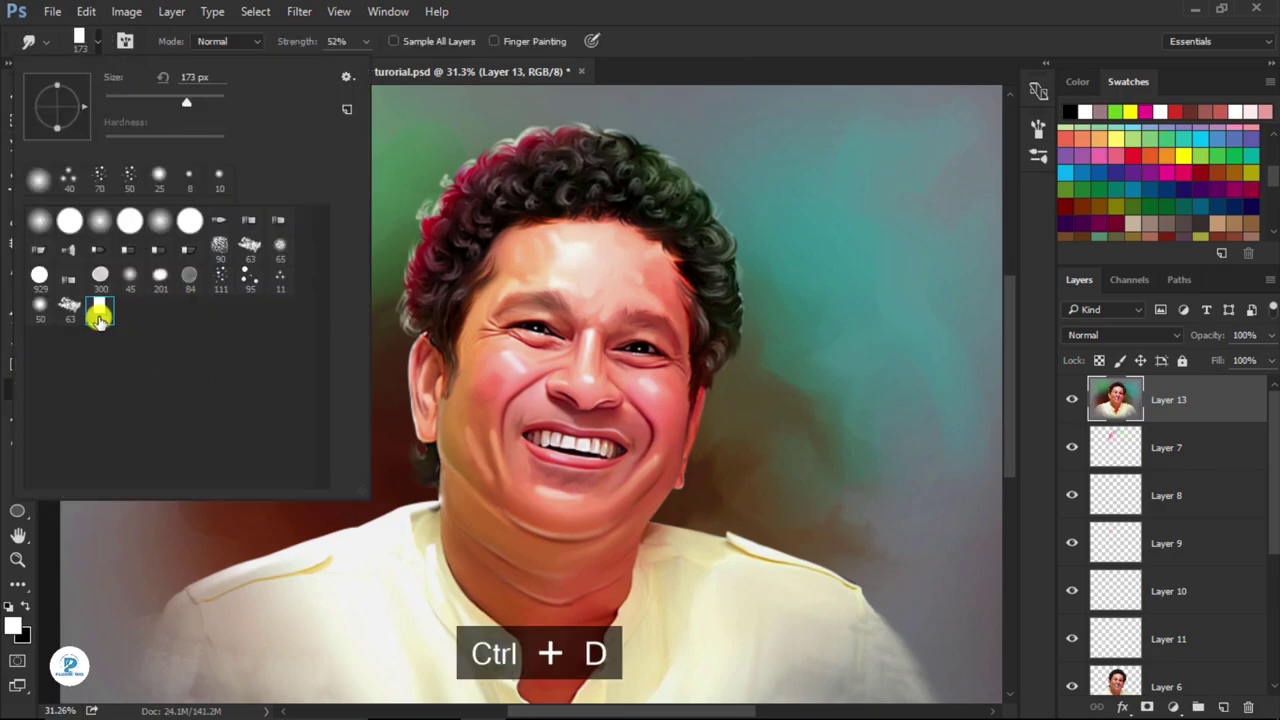
{"action": "left_click", "coordinate": [795, 380]}
{"action": "scroll", "coordinate": [476, 330], "scroll_direction": "down", "scroll_amount": 2}
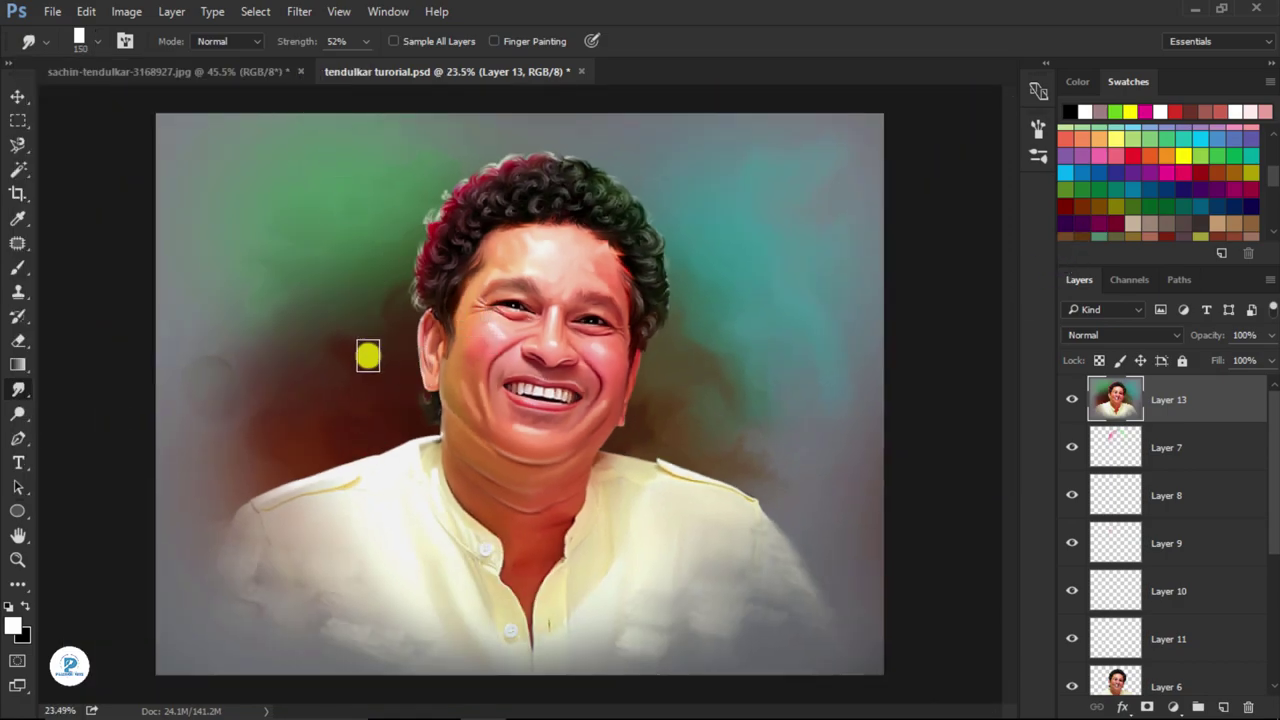
{"action": "scroll", "coordinate": [368, 400], "scroll_direction": "up", "scroll_amount": 1}
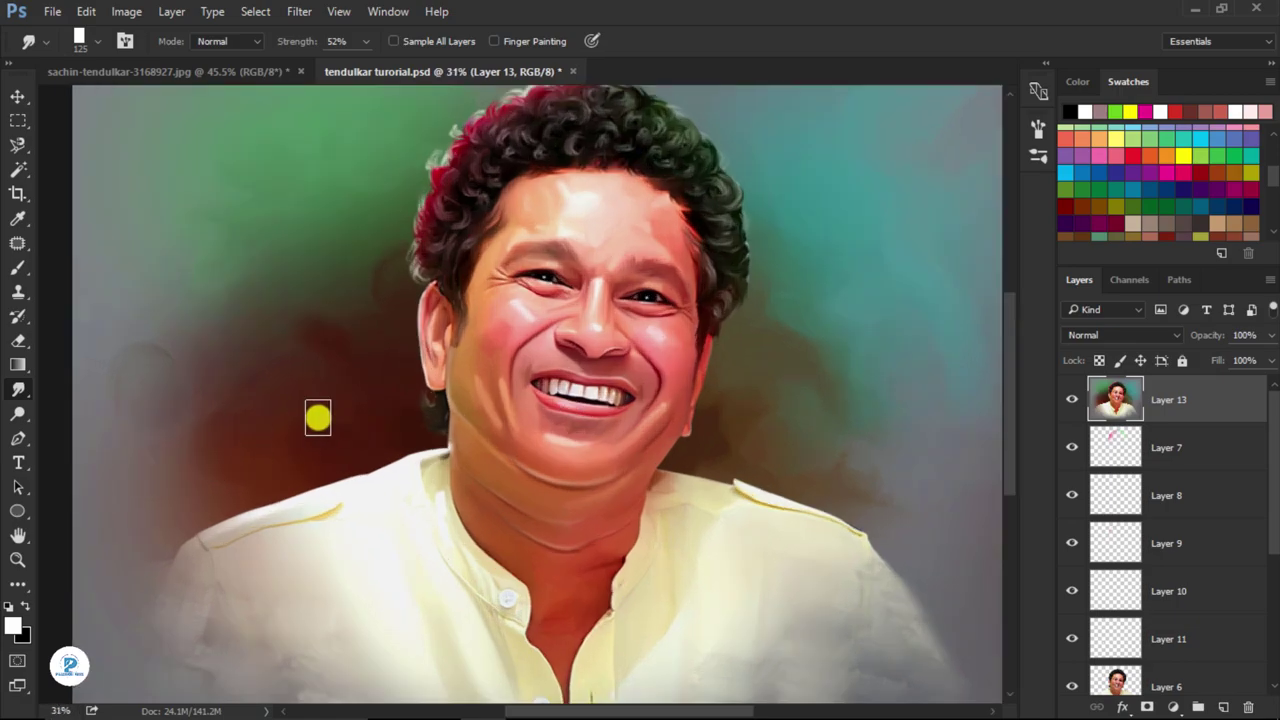
- Smudge the greyish-brown background beside the shoulder at 41% strength, 175 px brush, then fit the view
{"action": "left_click_drag", "start_coordinate": [264, 430], "coordinate": [480, 400]}
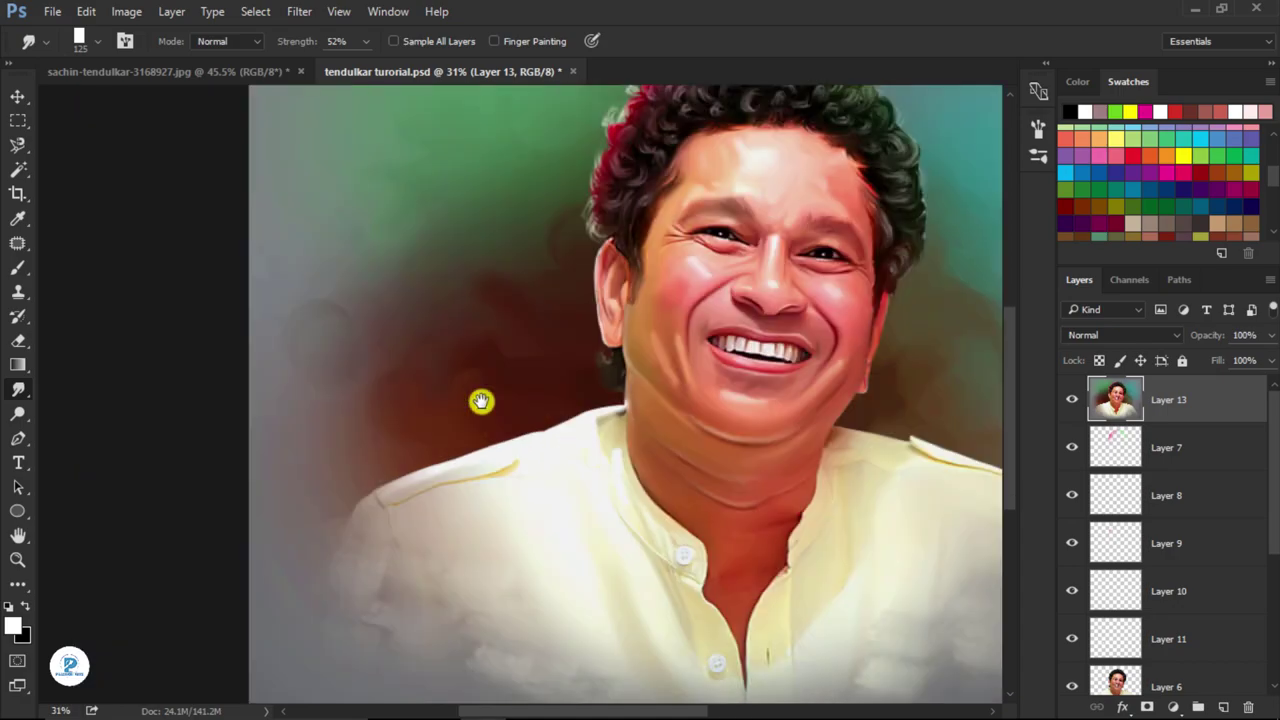
{"action": "left_click_drag", "start_coordinate": [300, 41], "coordinate": [286, 40]}
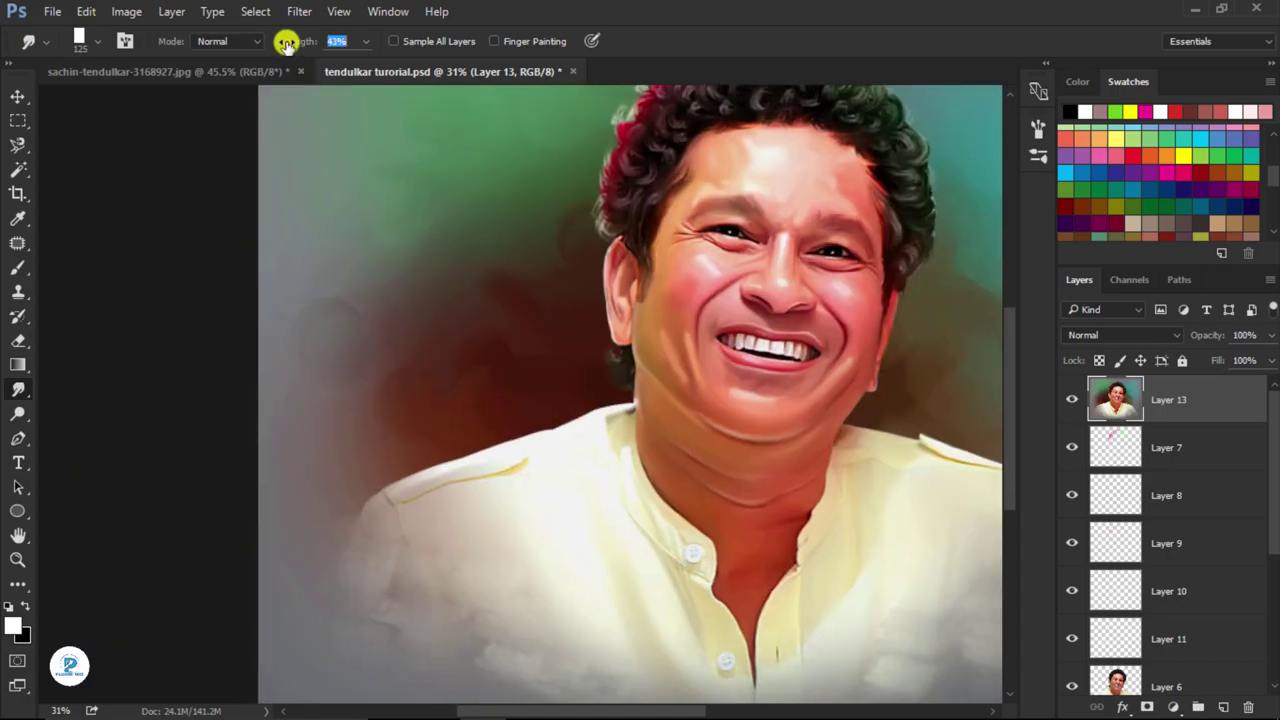
{"action": "key", "text": "bracketright"}
{"action": "key", "text": "bracketright"}
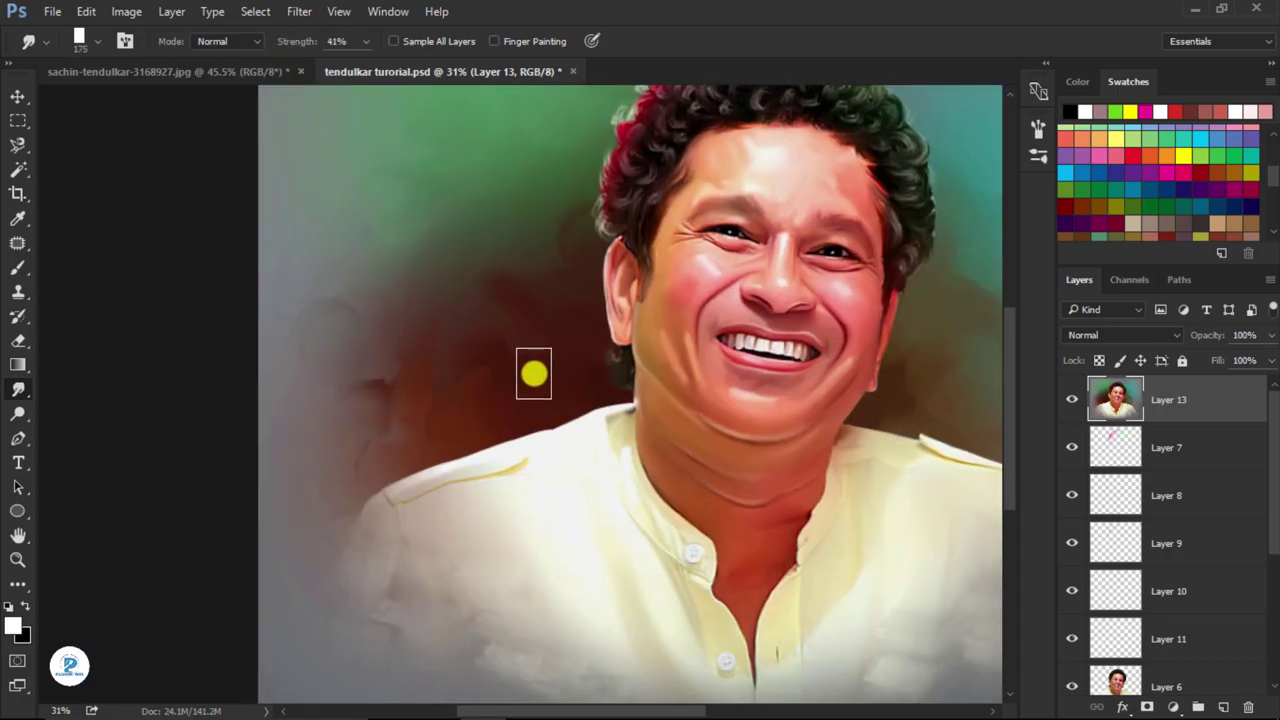
{"action": "left_click_drag", "start_coordinate": [531, 371], "coordinate": [317, 426]}
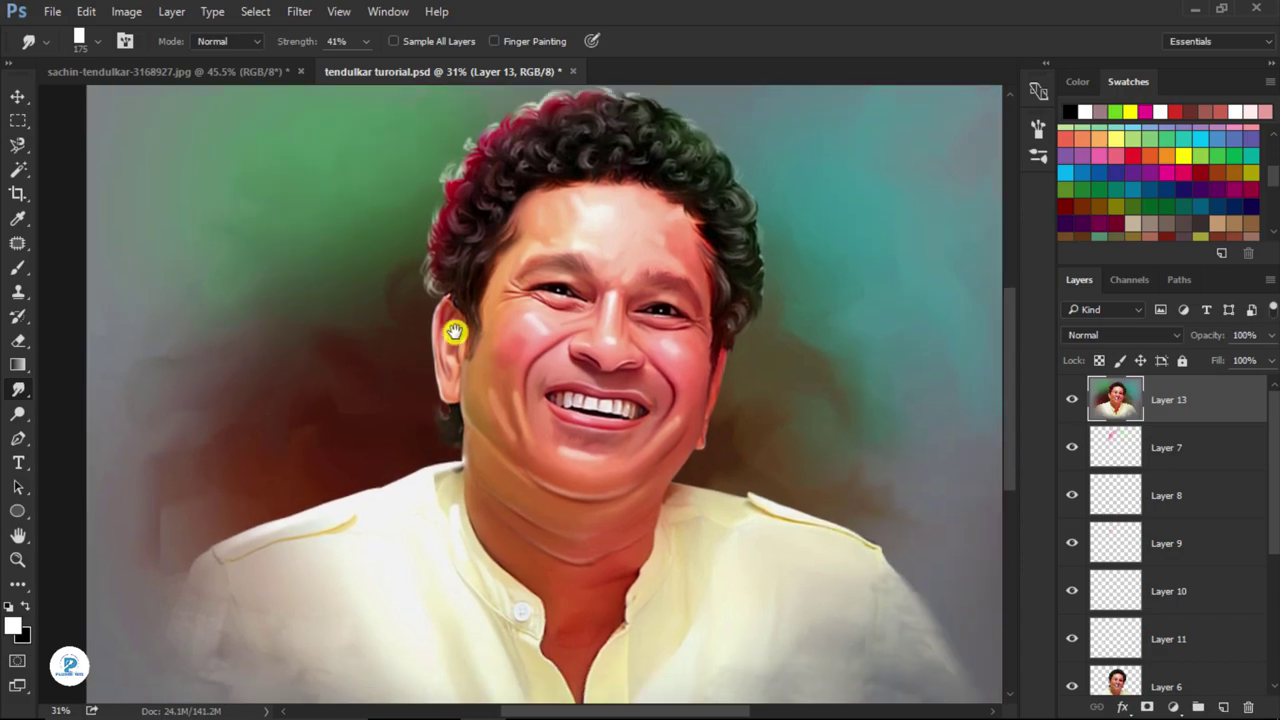
{"action": "key", "text": "ctrl+0"}
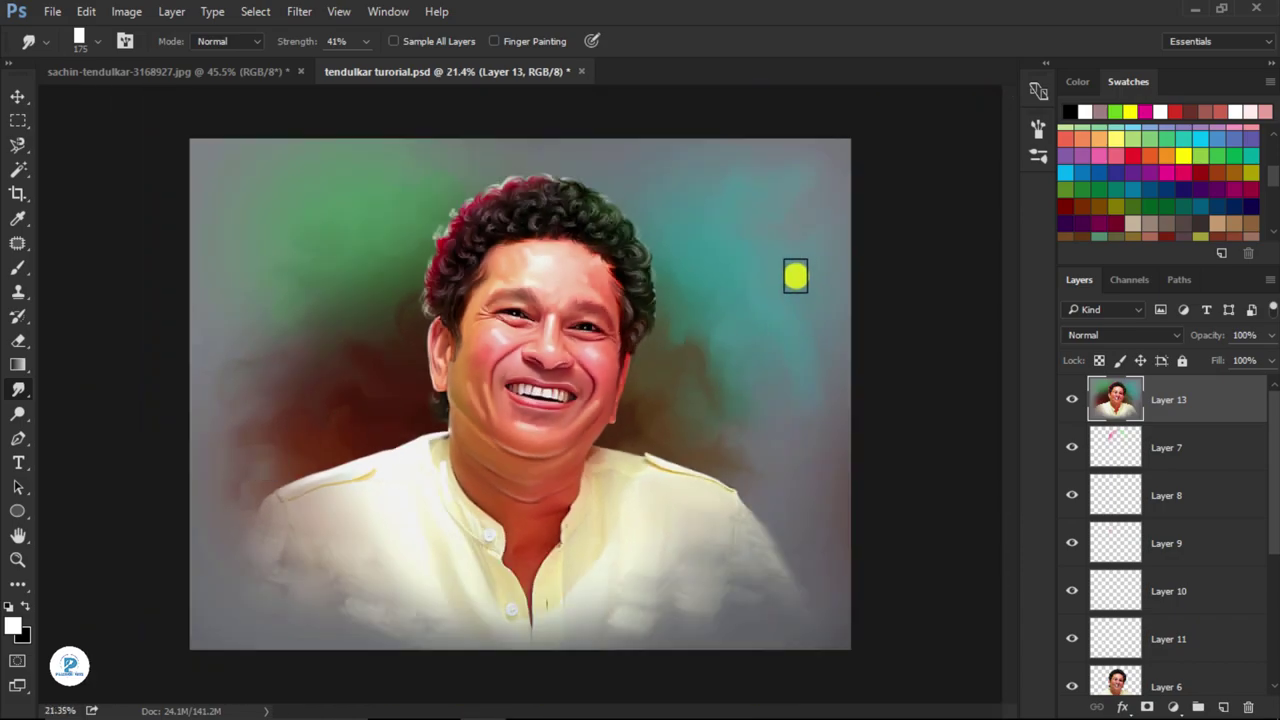
{"action": "scroll", "coordinate": [398, 437], "scroll_direction": "up", "scroll_amount": 1}
- Sample dark red-brown from the background and adjust the smudge brush tip spacing
{"action": "left_click", "coordinate": [13, 627]}
{"action": "left_click", "coordinate": [234, 477]}
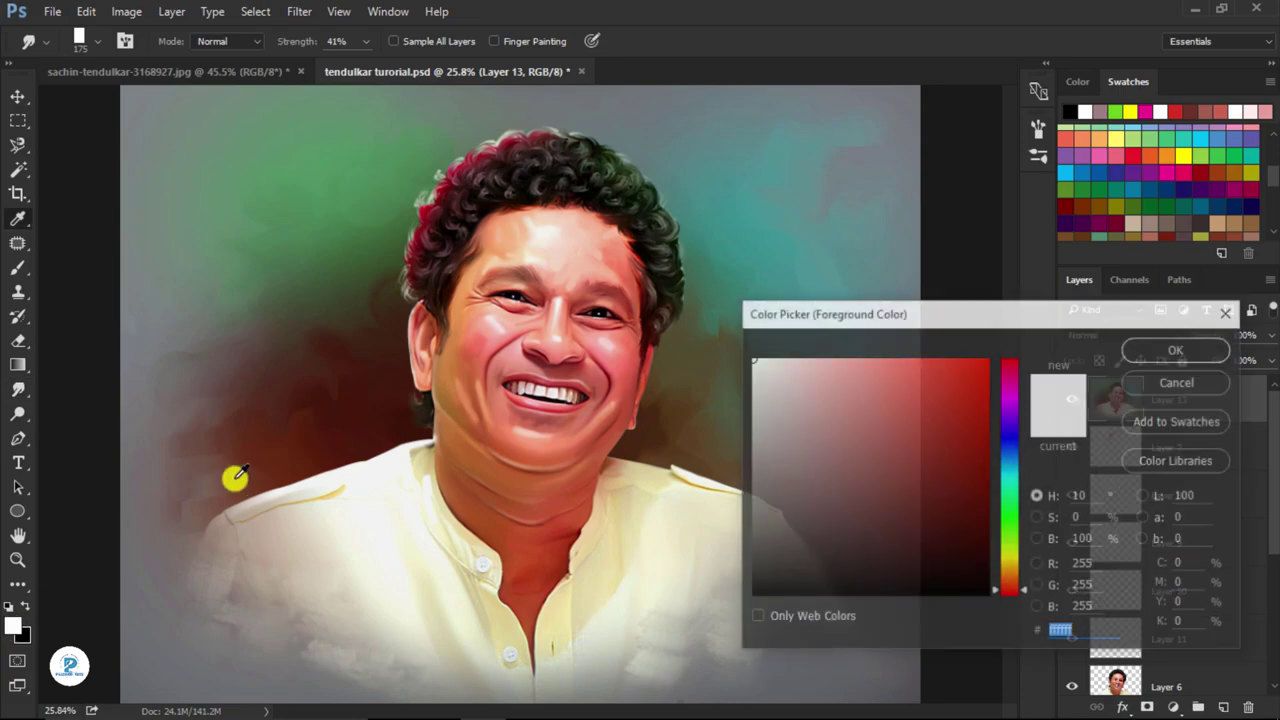
{"action": "left_click", "coordinate": [1206, 346]}
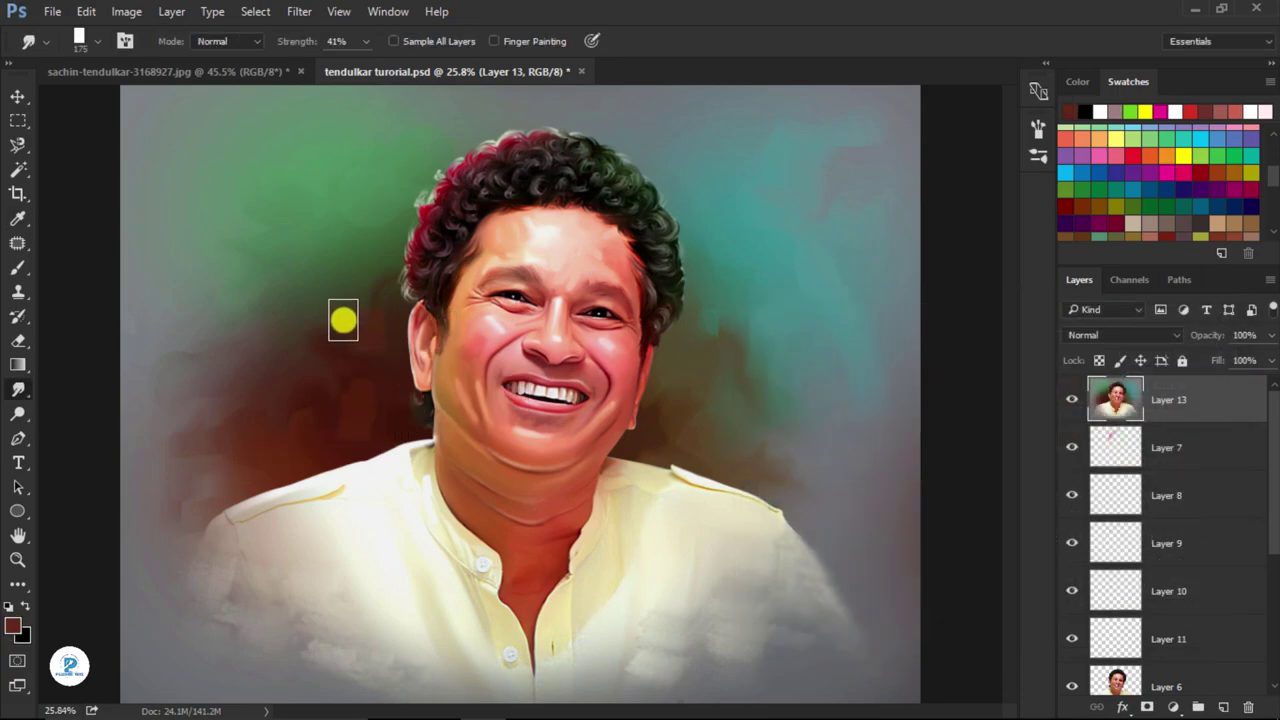
{"action": "scroll", "coordinate": [380, 397], "scroll_direction": "down", "scroll_amount": 1}
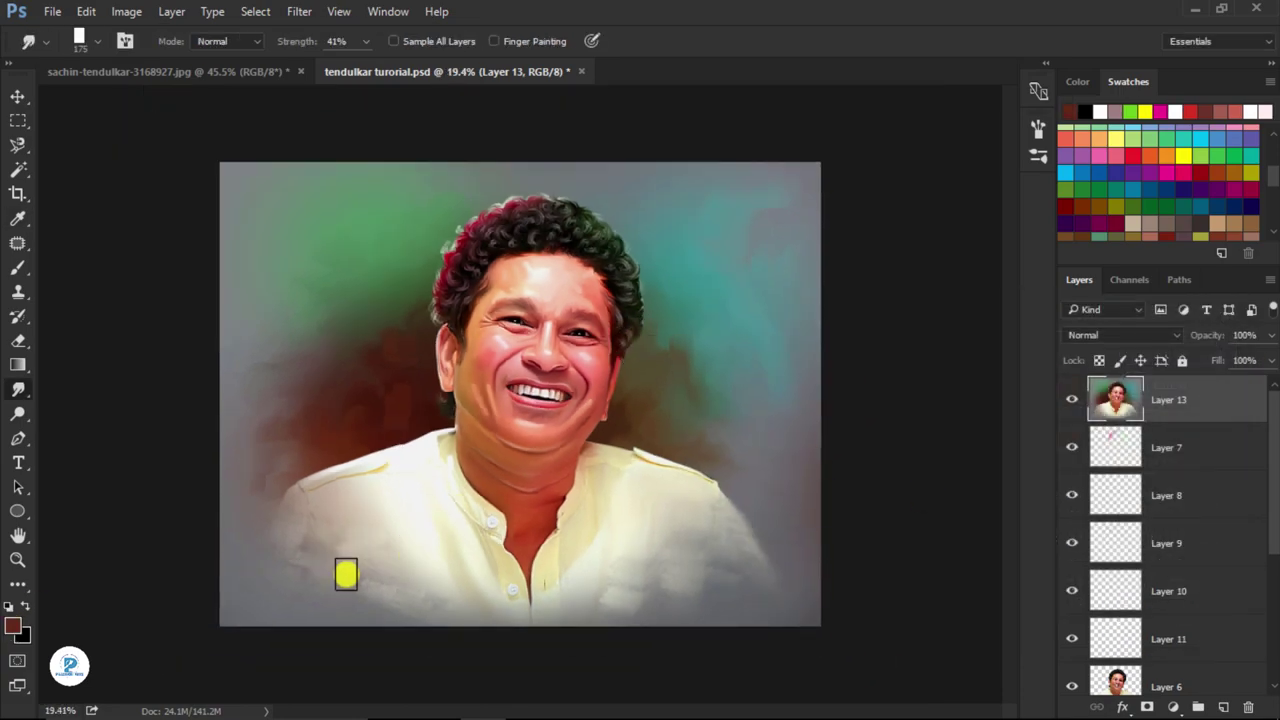
{"action": "left_click", "coordinate": [1039, 158]}
{"action": "left_click", "coordinate": [945, 152]}
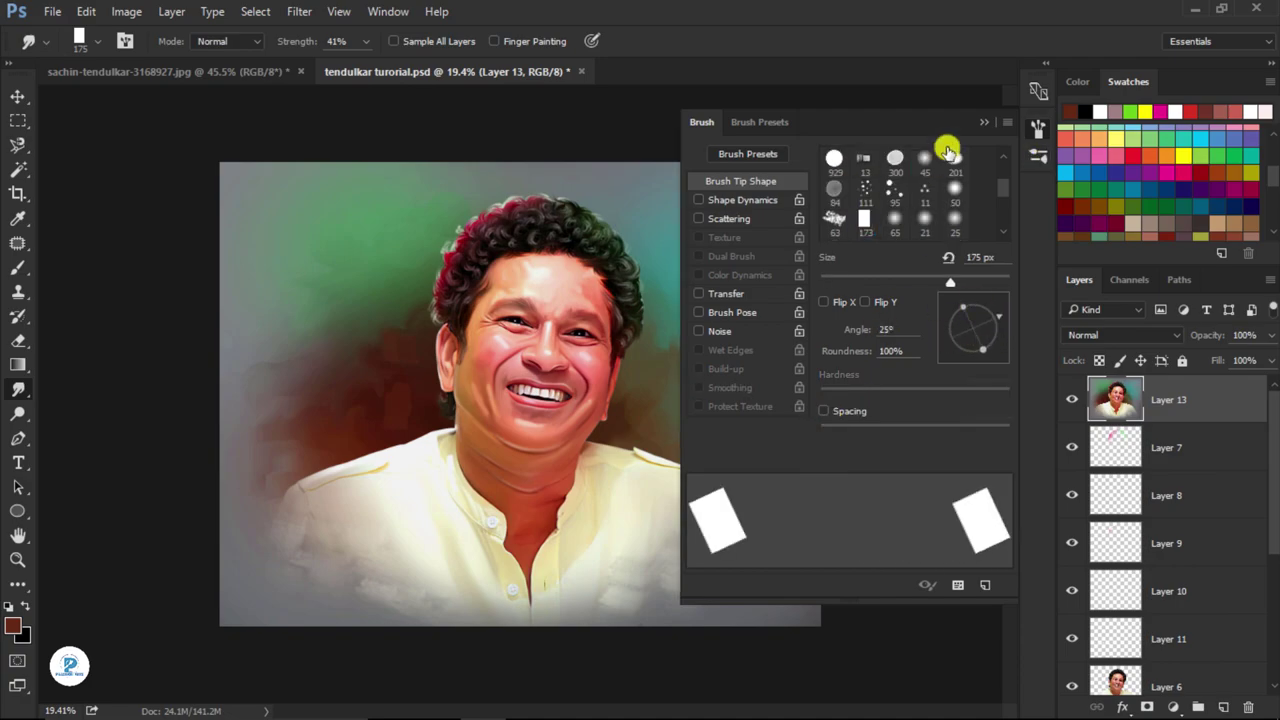
{"action": "key", "text": "F5"}
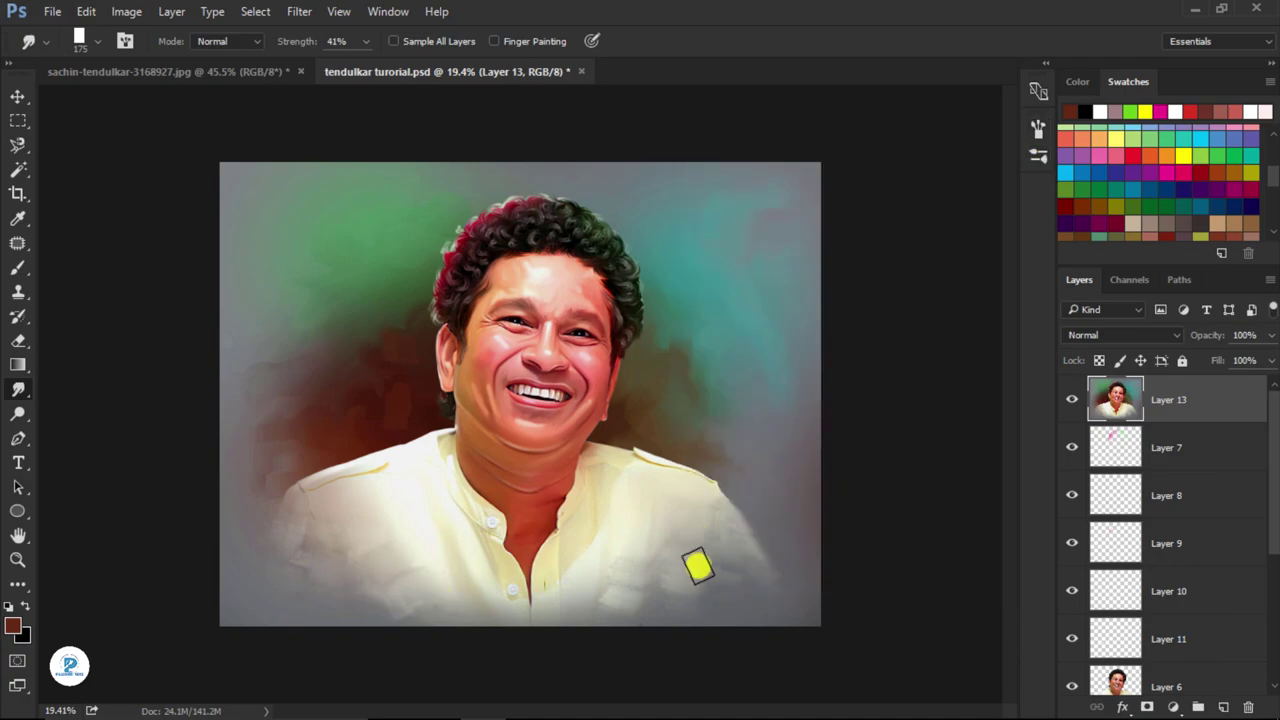
- Smudge along the lower-right and lower-left edges of the shirt
{"action": "left_click_drag", "start_coordinate": [694, 566], "coordinate": [649, 600]}
{"action": "mouse_move", "coordinate": [310, 547]}
{"action": "left_mouse_down"}
{"action": "mouse_move", "coordinate": [309, 583]}
{"action": "mouse_move", "coordinate": [397, 594]}
{"action": "mouse_move", "coordinate": [646, 583]}
{"action": "mouse_move", "coordinate": [767, 557]}
{"action": "left_mouse_up"}
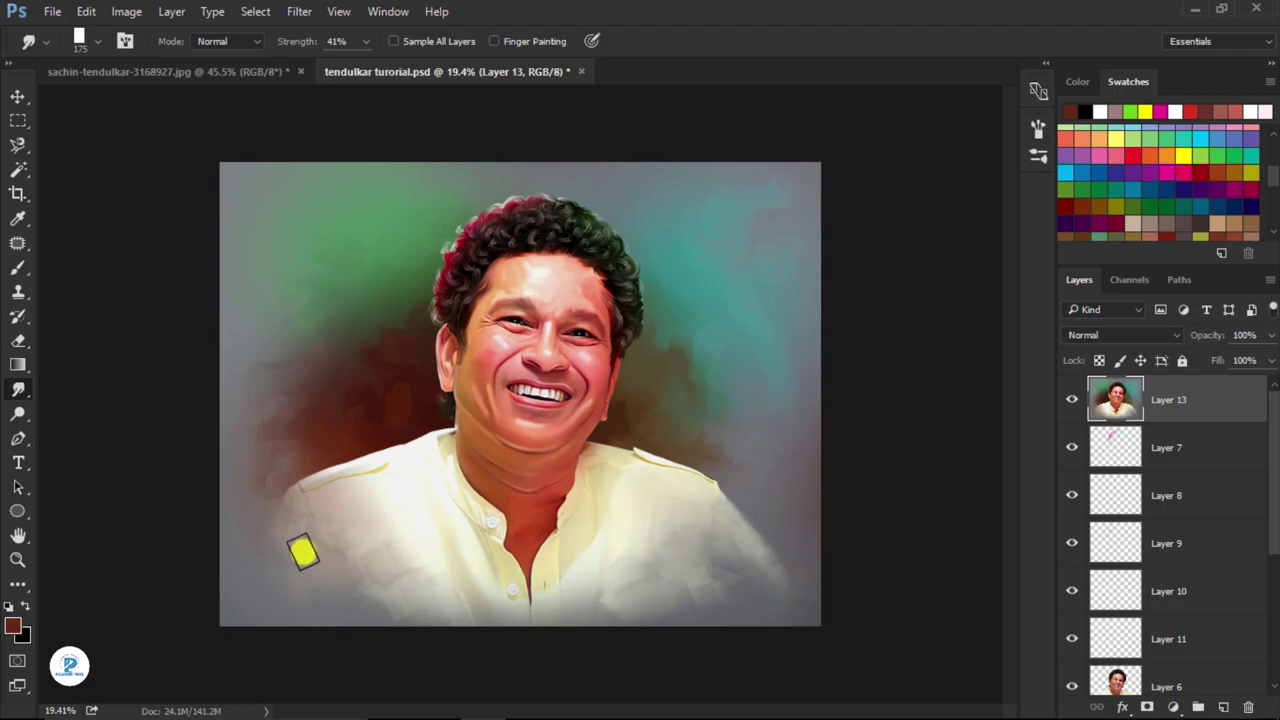
{"action": "scroll", "coordinate": [720, 271], "scroll_direction": "up", "scroll_amount": 2}
{"action": "scroll", "coordinate": [720, 271], "scroll_direction": "down", "scroll_amount": 1}
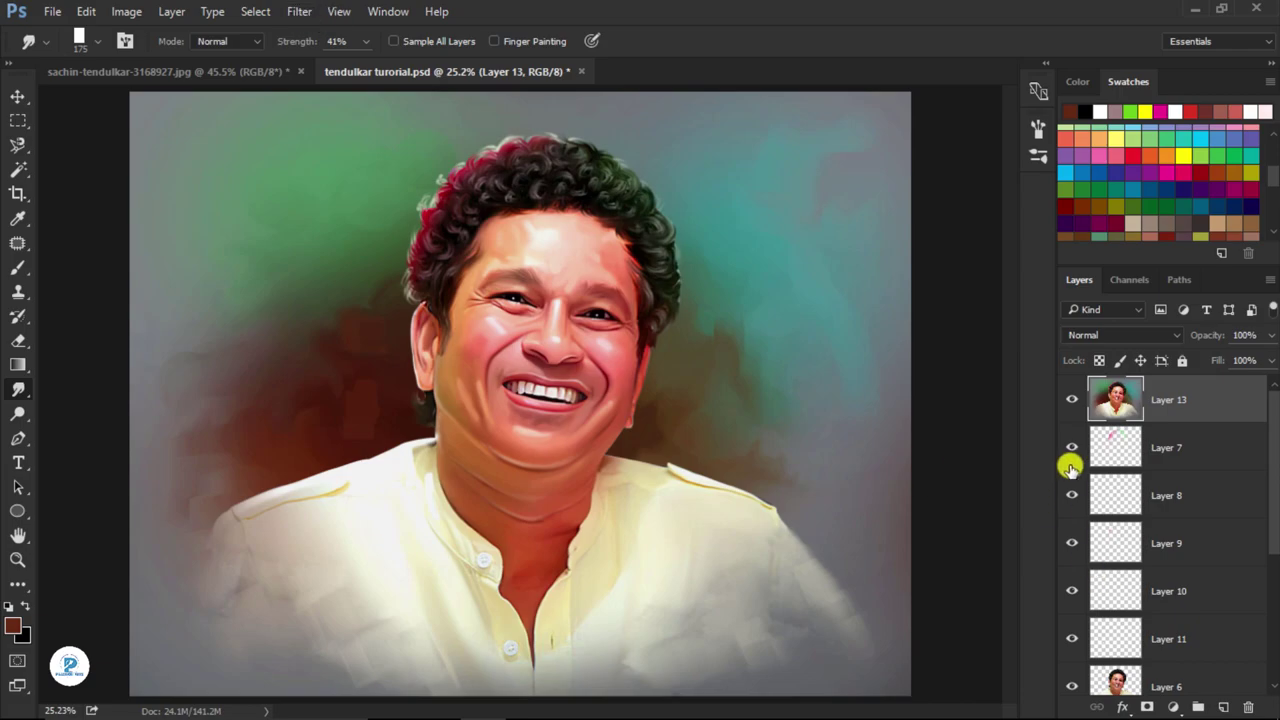
- Duplicate Layer 13 and set Unsharp Mask to Amount 68%, Radius 2.1 pixels
{"action": "key", "text": "ctrl+j"}
{"action": "left_click", "coordinate": [299, 11]}
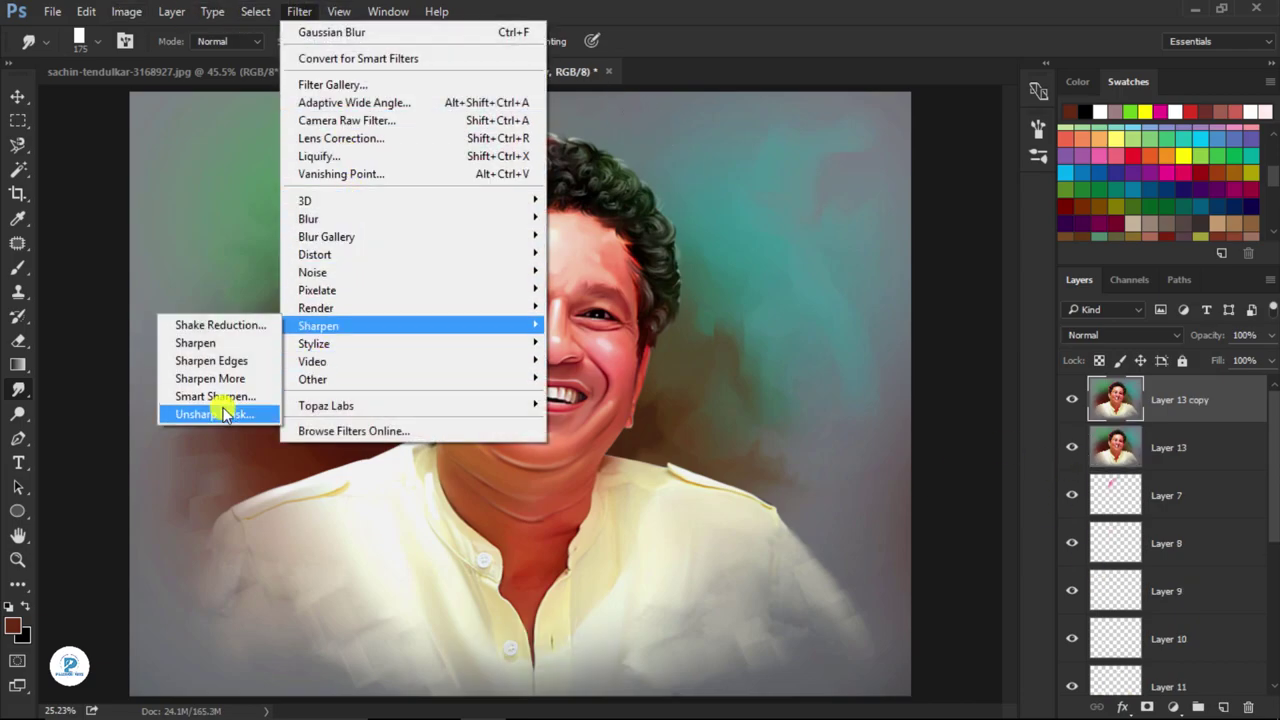
{"action": "left_click", "coordinate": [222, 413]}
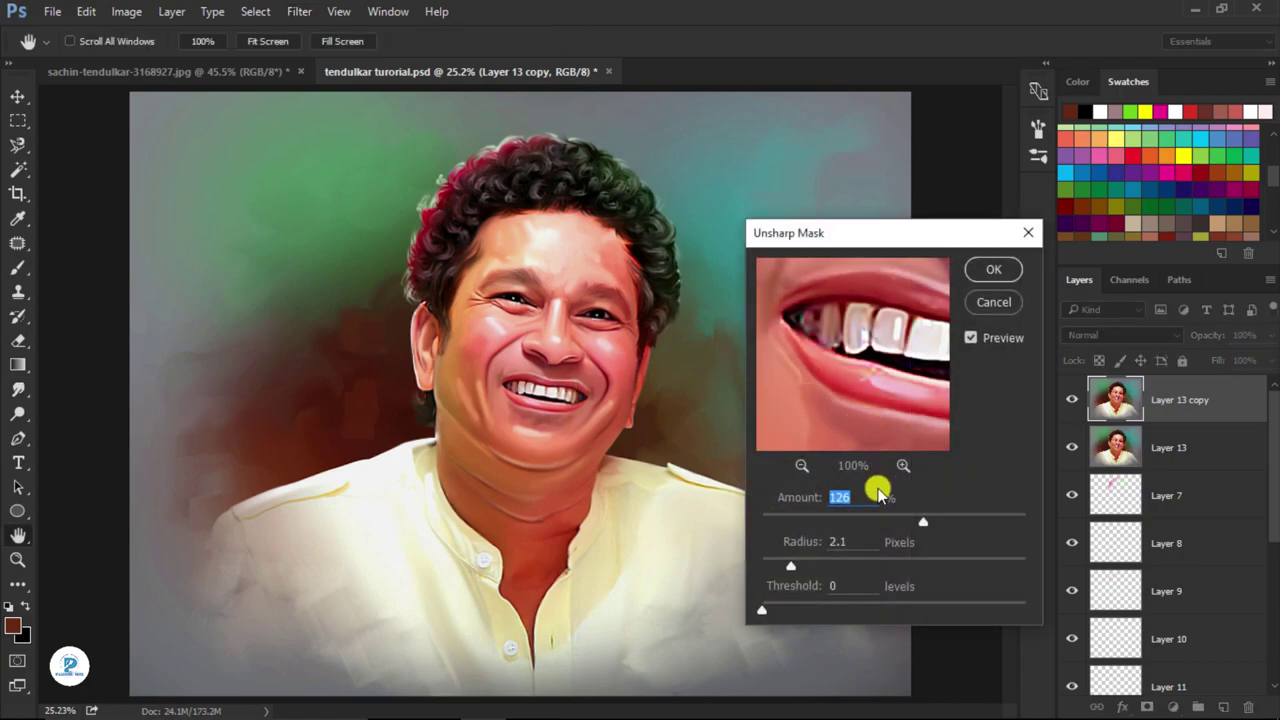
{"action": "left_click_drag", "start_coordinate": [920, 520], "coordinate": [858, 522]}
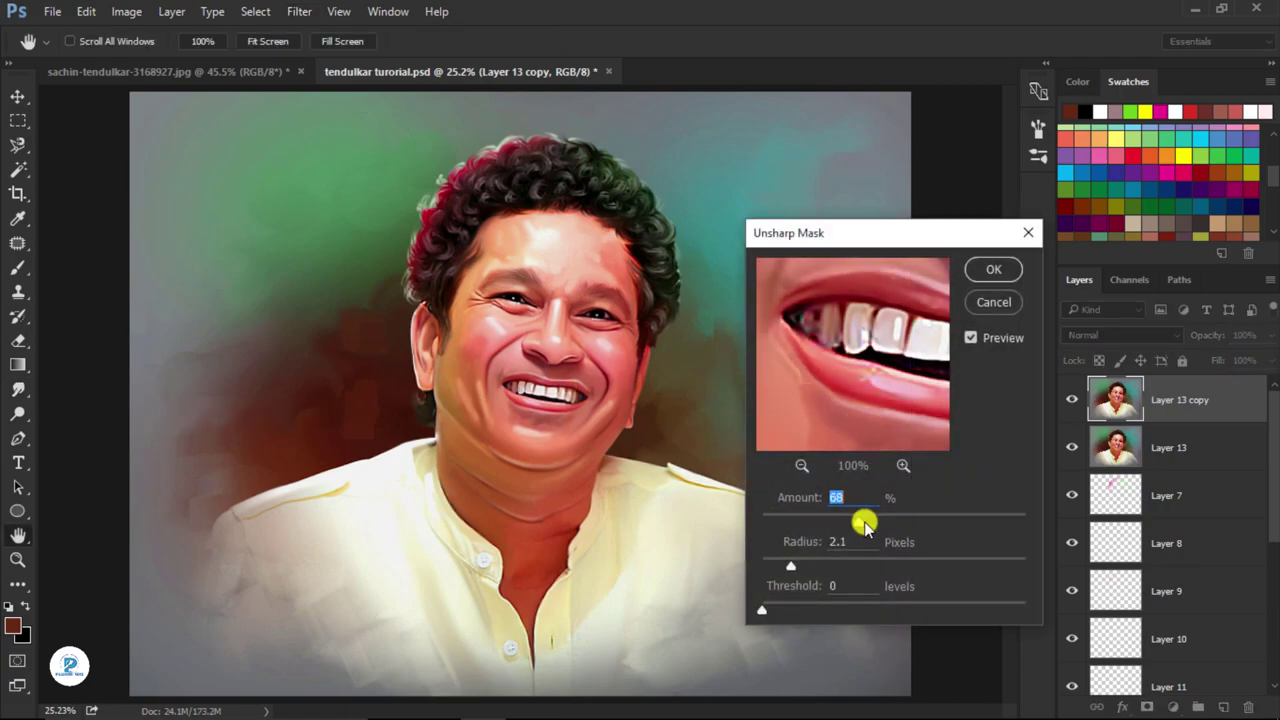
- Apply the sharpening, then Topaz Clean 3's Crisp Style with Threshold 0.29 to the copy layer
{"action": "left_click", "coordinate": [972, 276]}
{"action": "left_click", "coordinate": [299, 12]}
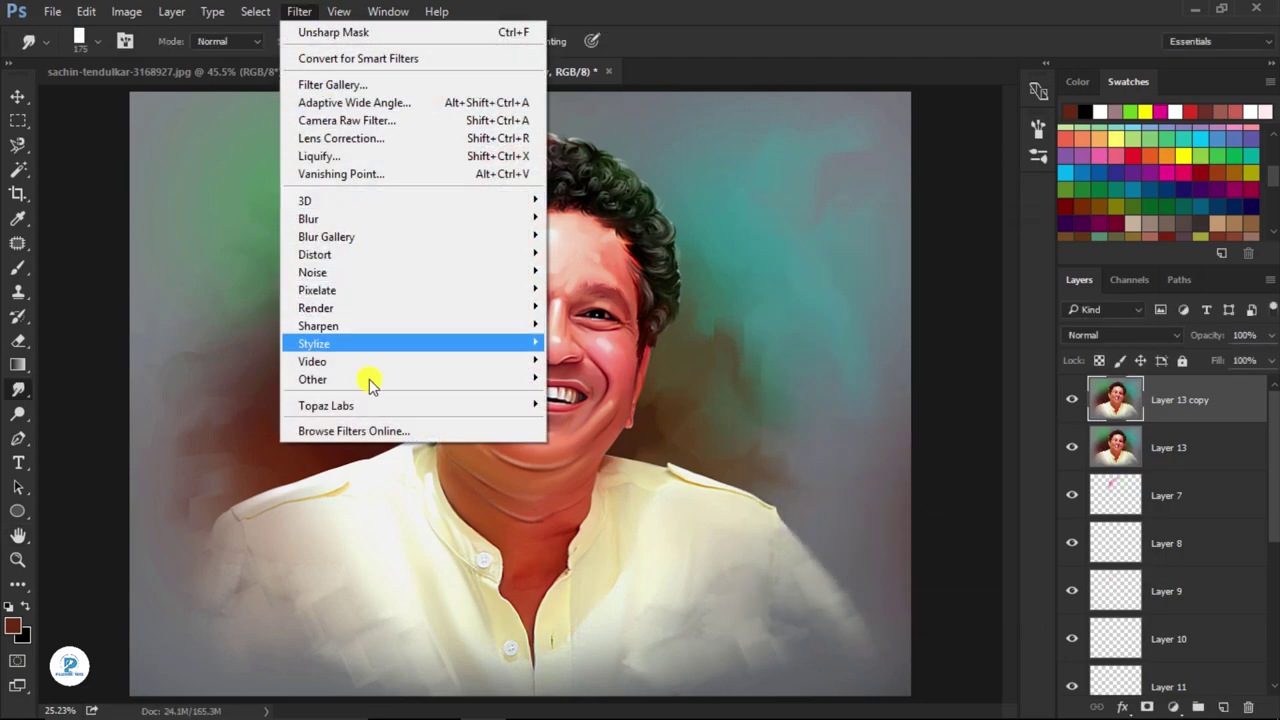
{"action": "left_click", "coordinate": [229, 404]}
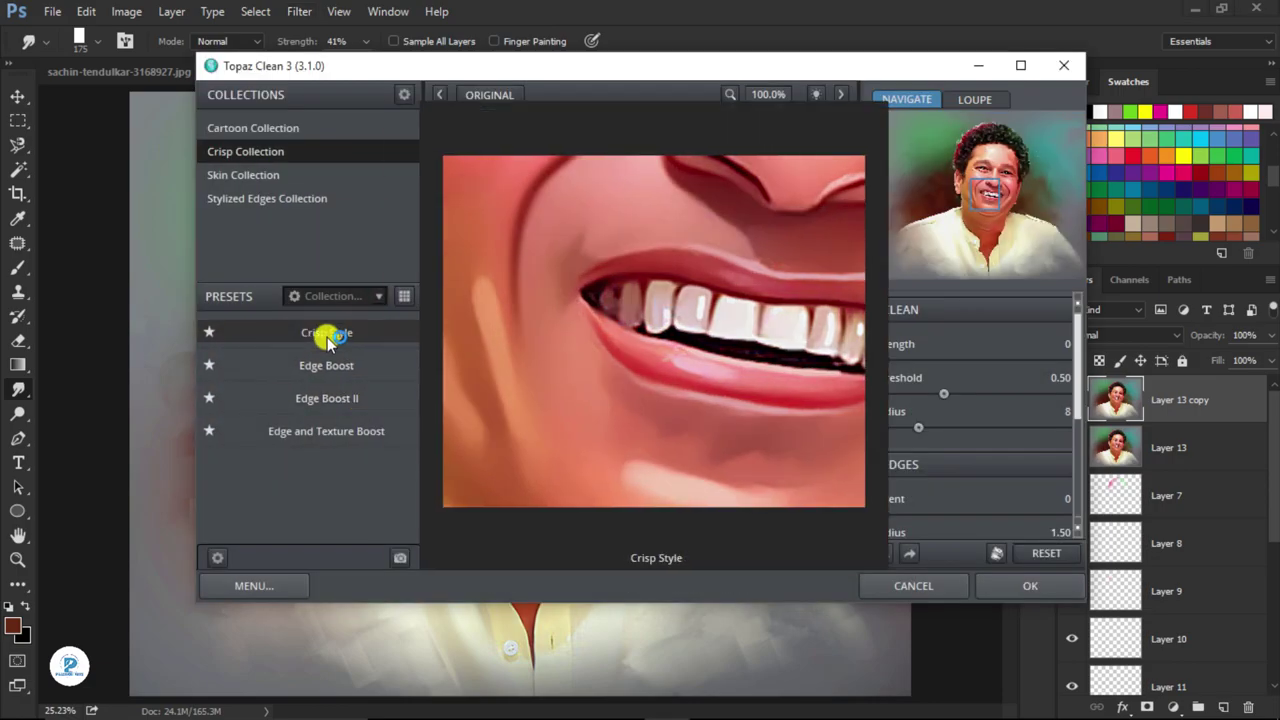
{"action": "left_click", "coordinate": [326, 332]}
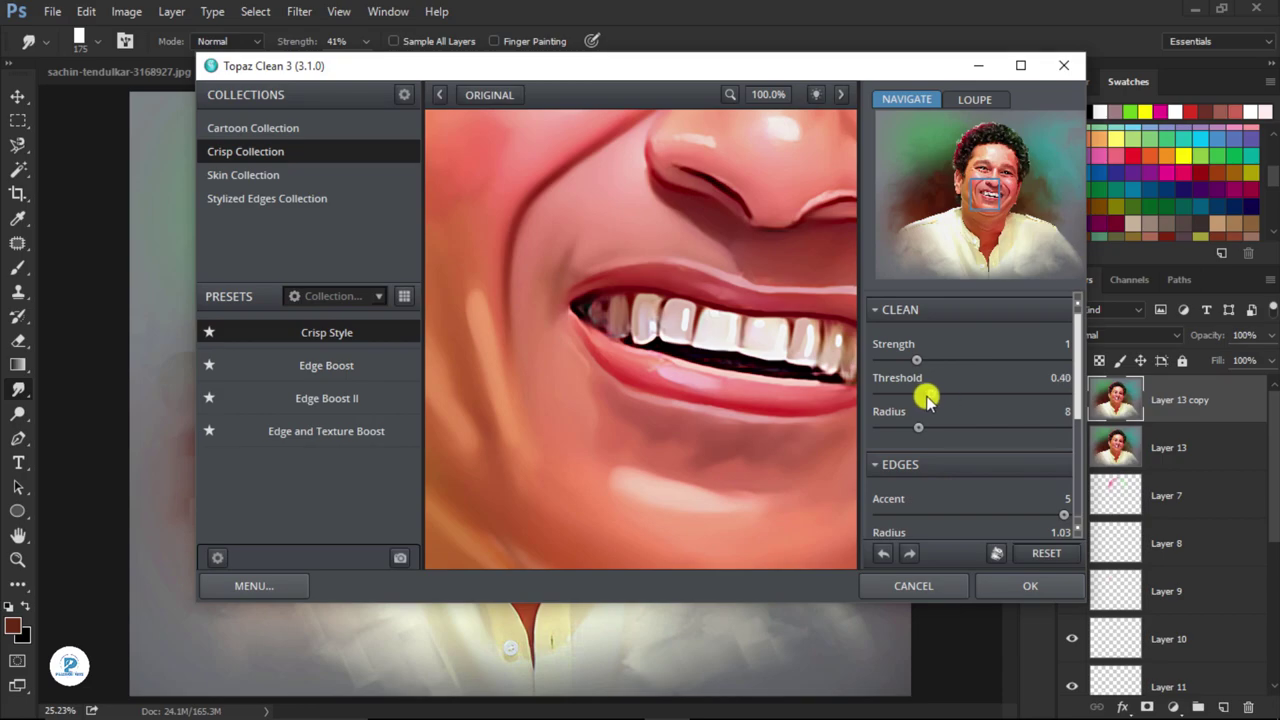
{"action": "left_click_drag", "start_coordinate": [926, 393], "coordinate": [918, 393]}
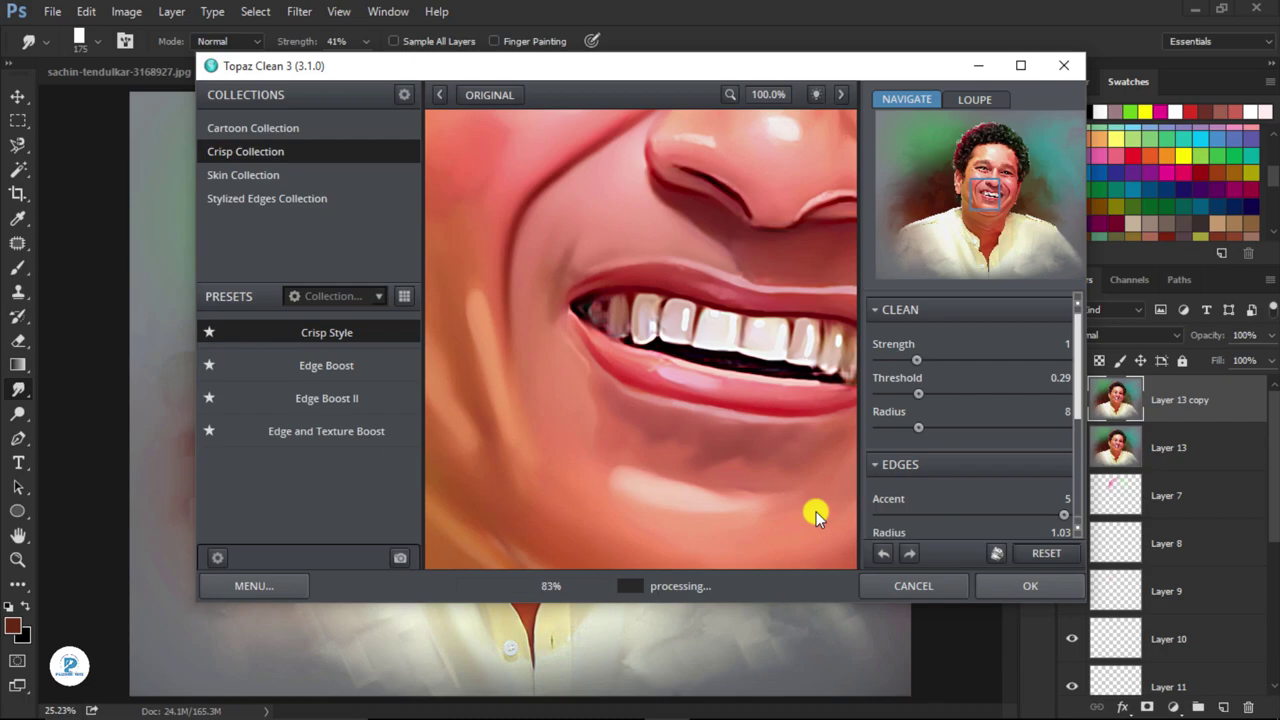
{"action": "key", "text": "Return"}
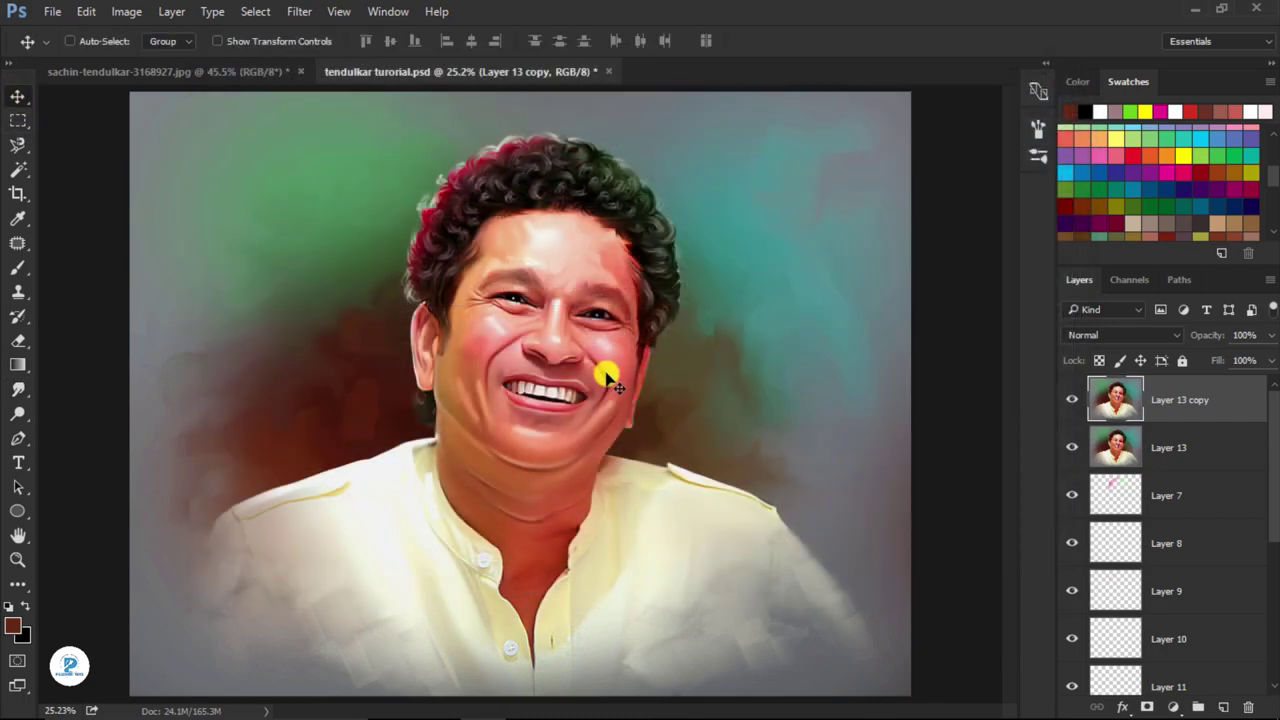
{"action": "scroll", "coordinate": [600, 371], "scroll_direction": "down", "scroll_amount": 3}
{"action": "scroll", "coordinate": [366, 326], "scroll_direction": "up", "scroll_amount": 2}
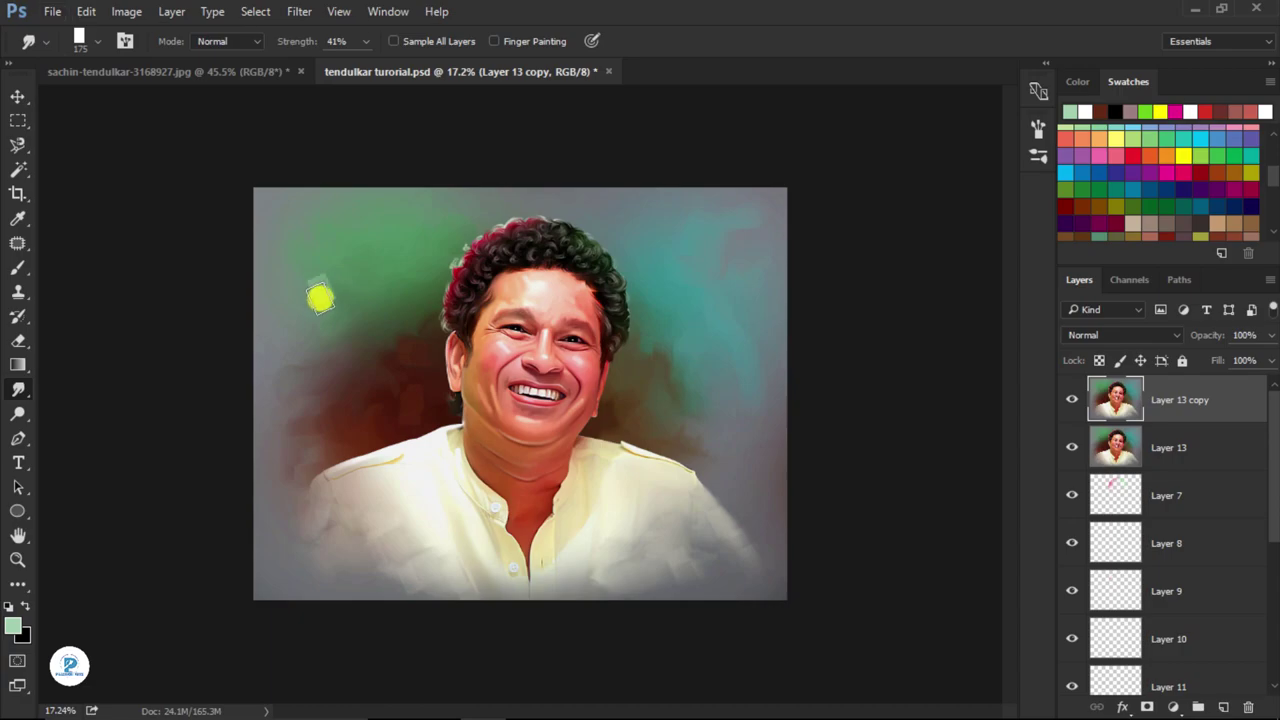